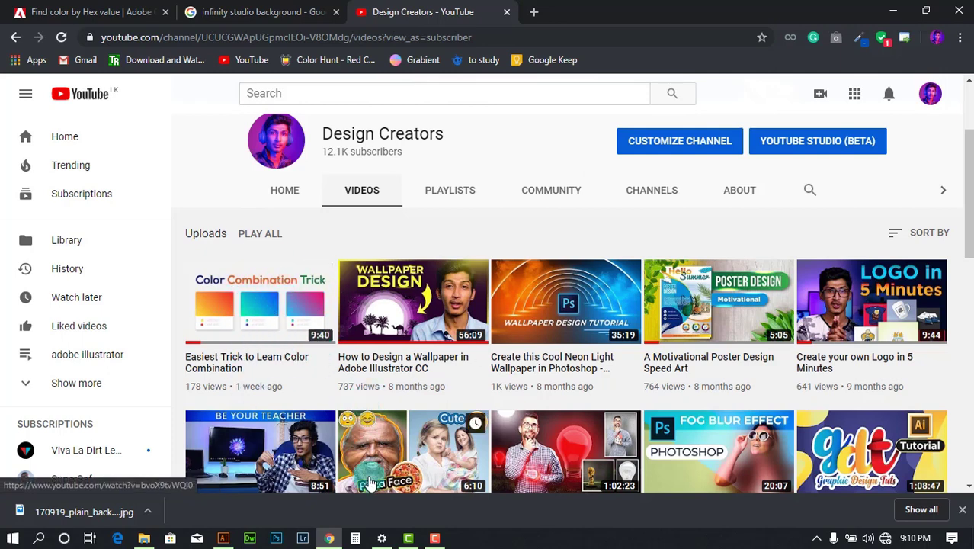
Step: Examine the Design Creators channel page on YouTube, including its name, banner and uploaded design tutorials
click(223, 535)
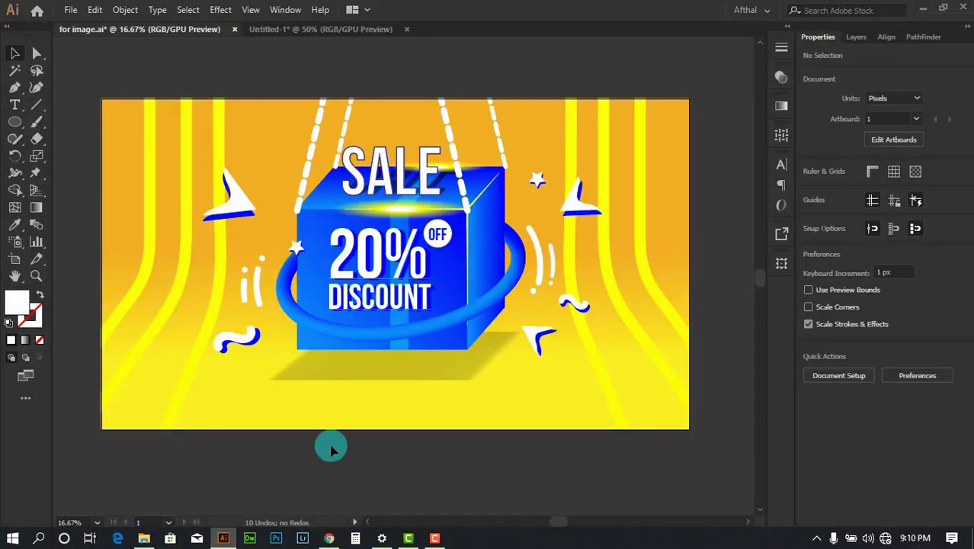
click(329, 536)
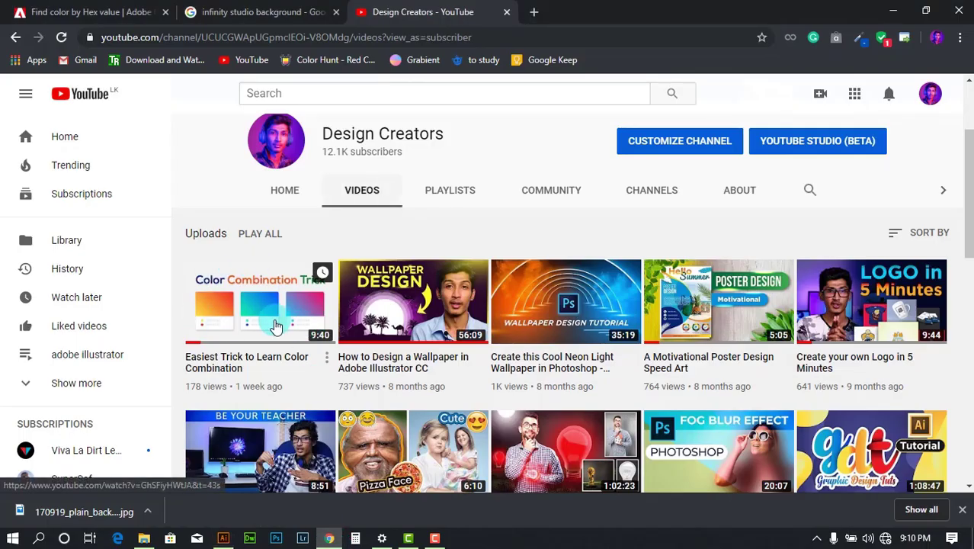
scroll(235, 320, up, 2)
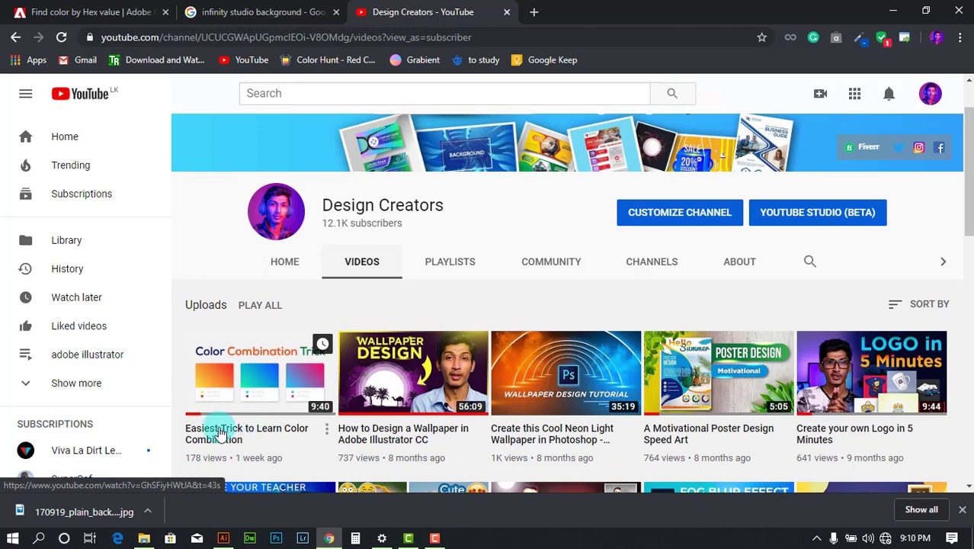
scroll(236, 388, down, 1)
scroll(259, 335, up, 2)
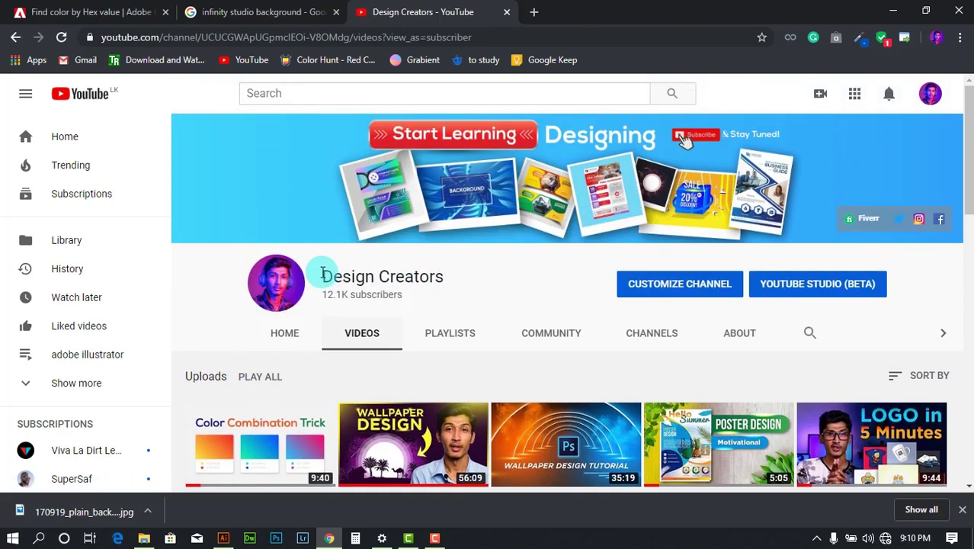
drag(324, 279, 425, 276)
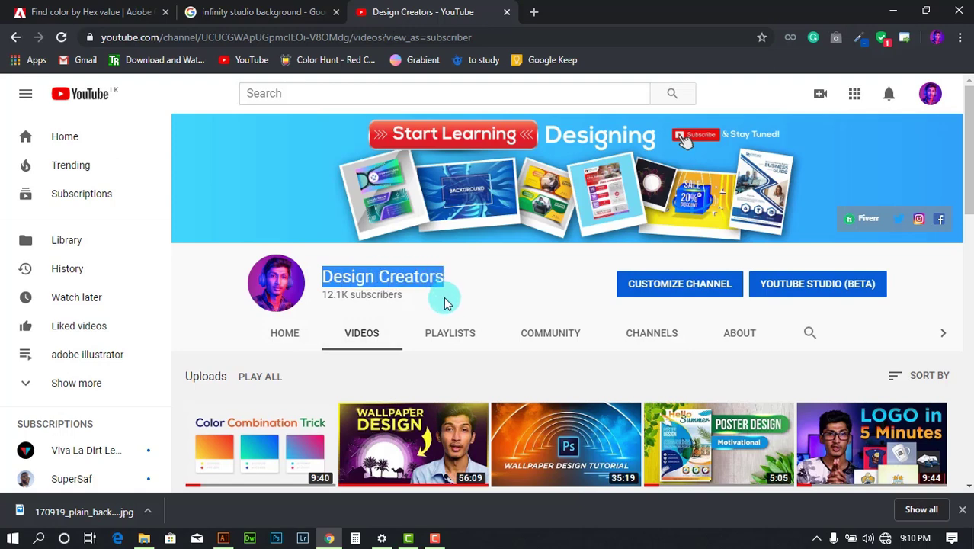
click(468, 293)
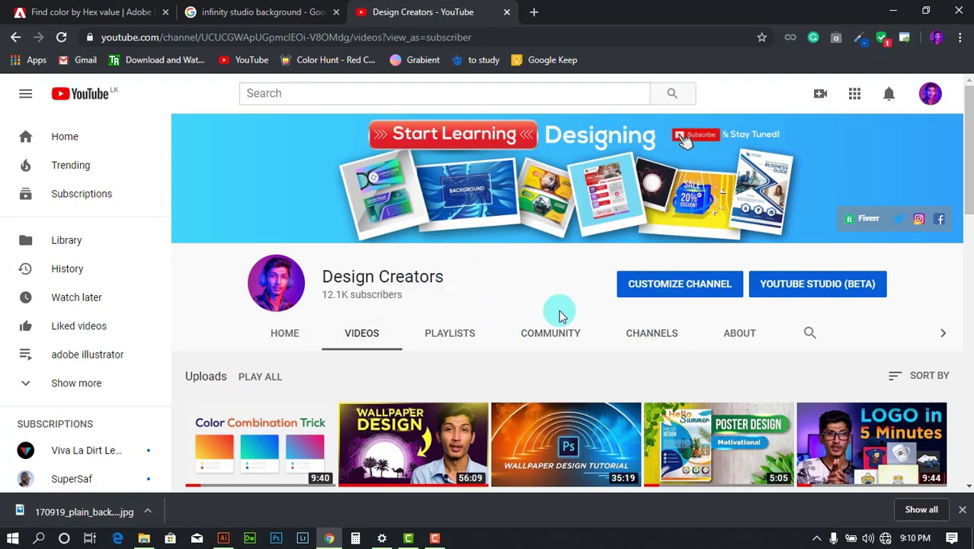
scroll(508, 304, down, 3)
scroll(507, 302, up, 3)
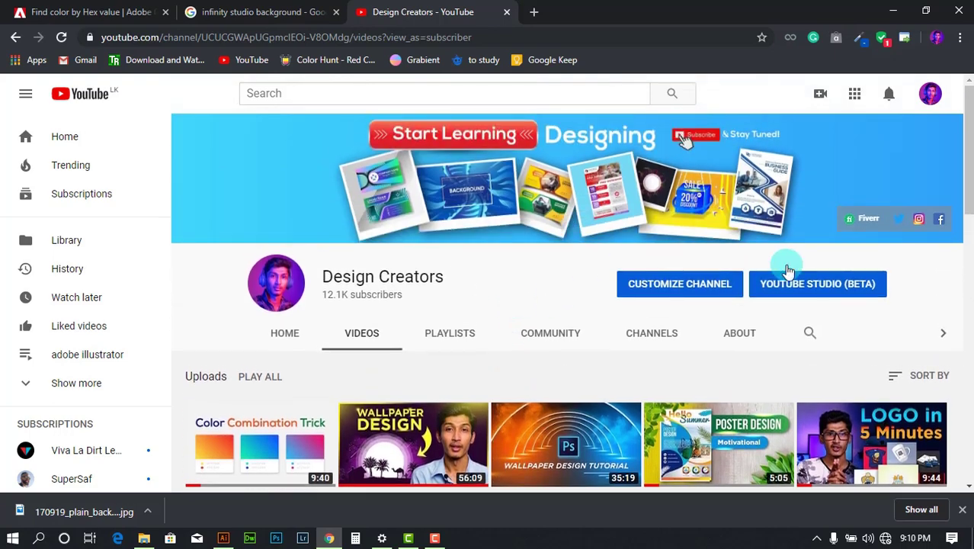
Step: Switch to Illustrator and start a new document from the Web category's Common preset, 1366 x 768 px
click(225, 538)
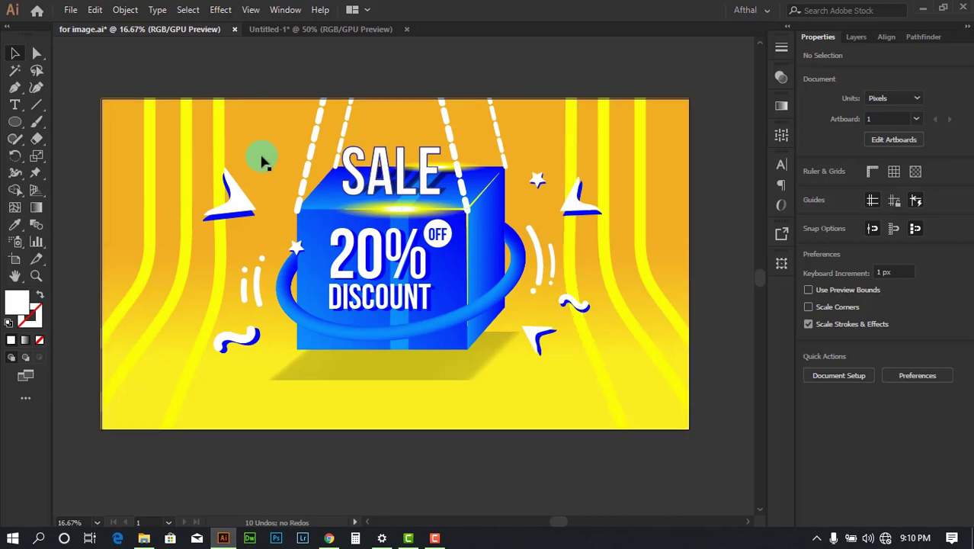
click(71, 9)
click(84, 35)
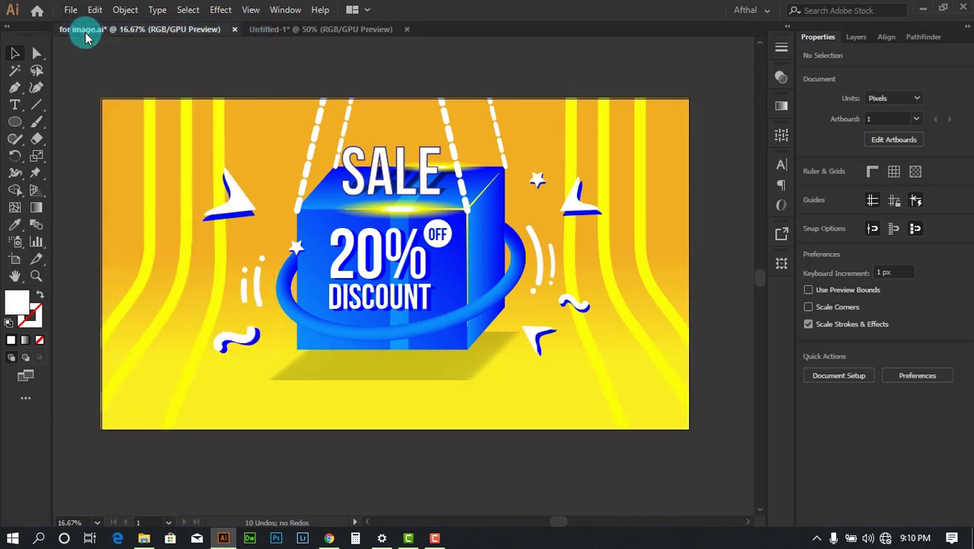
key(ctrl+n)
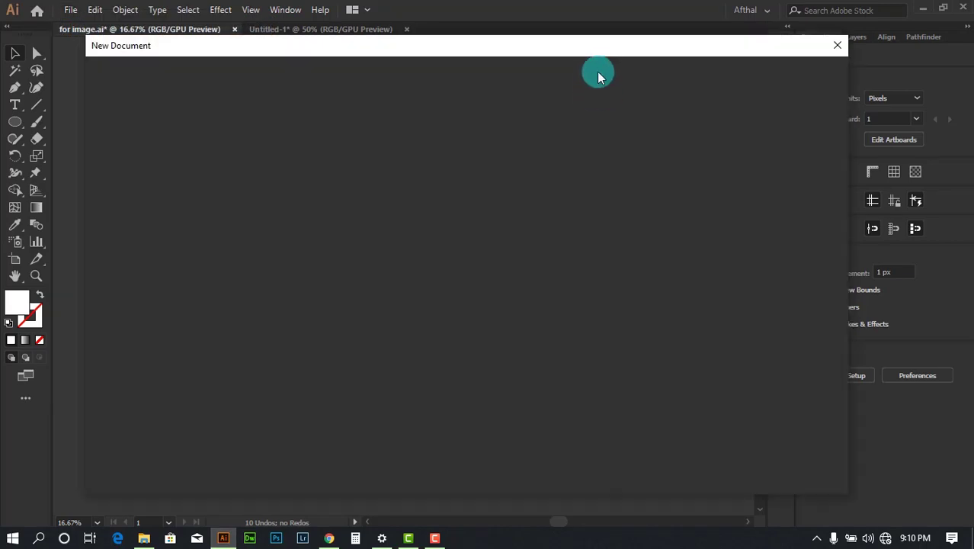
drag(604, 49, 628, 46)
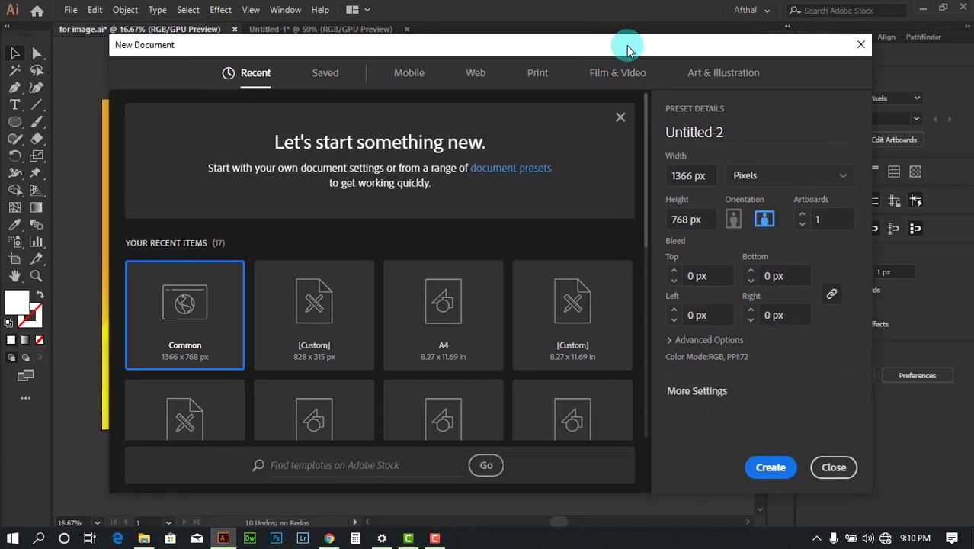
click(476, 72)
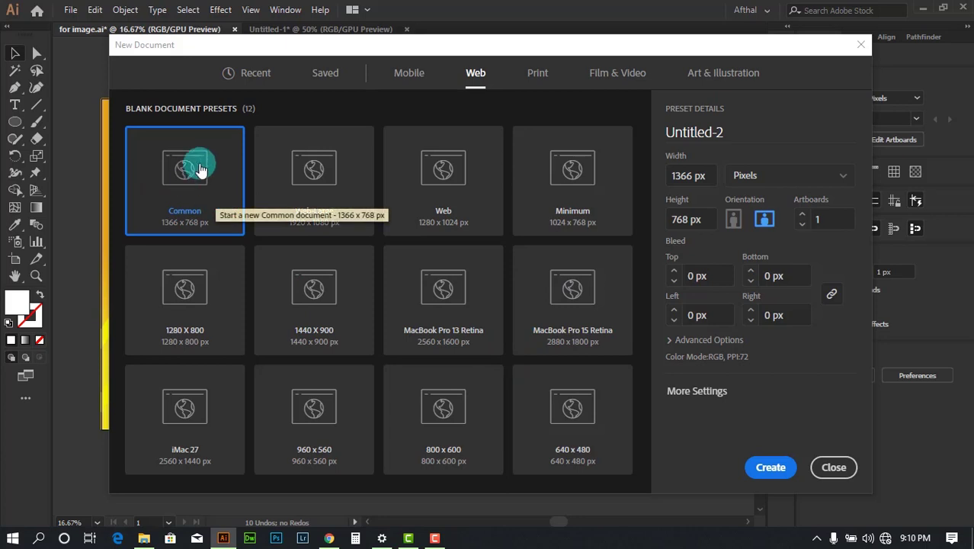
drag(395, 47, 366, 62)
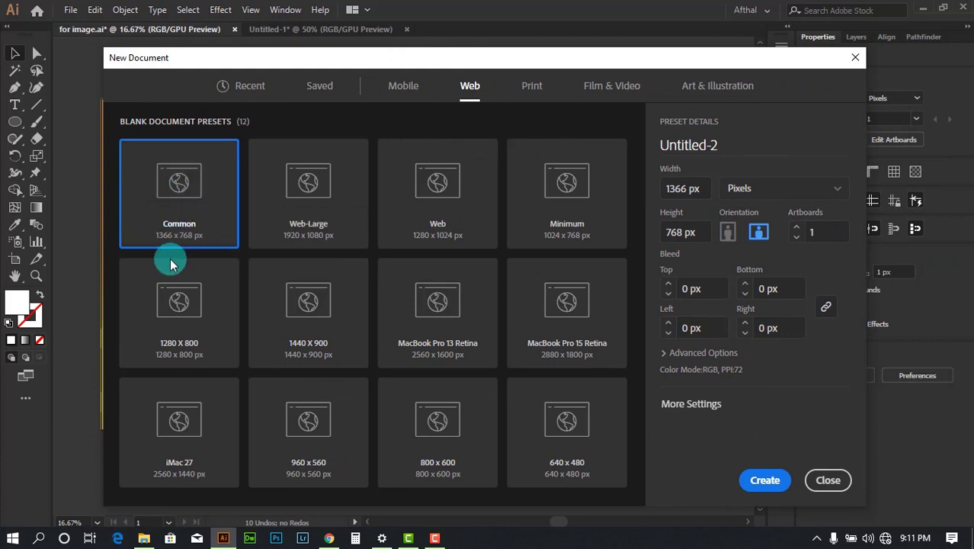
click(705, 234)
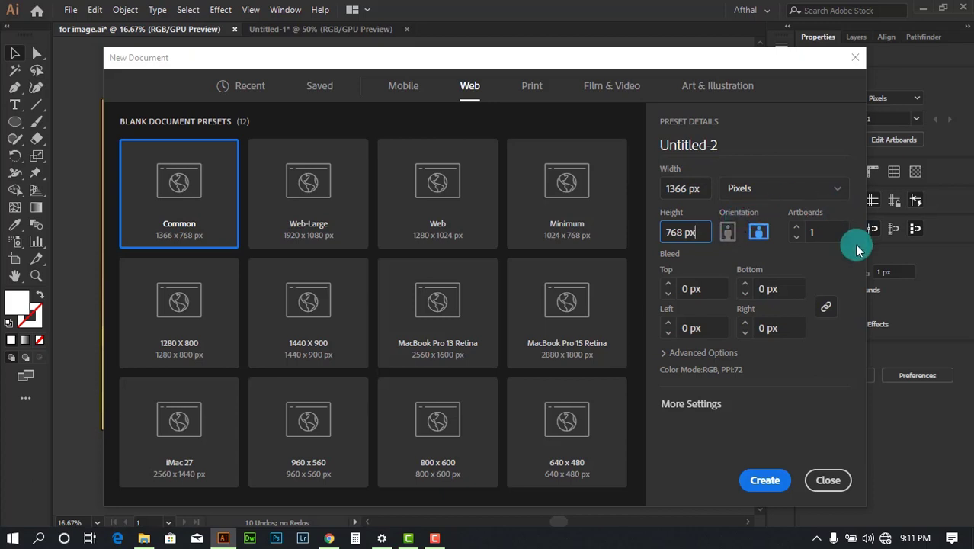
Step: Show the new document's advanced options and set its raster effects to High (300 ppi)
click(665, 355)
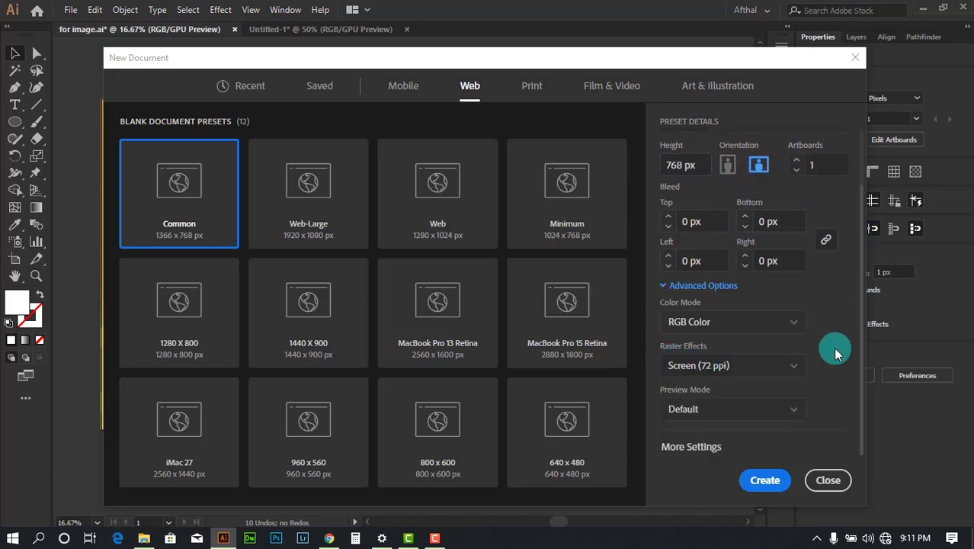
click(764, 367)
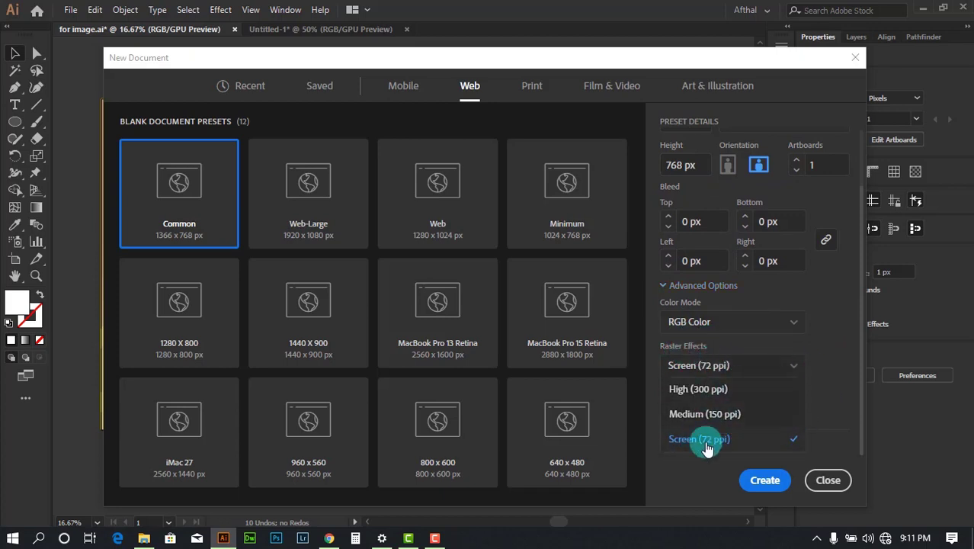
click(826, 364)
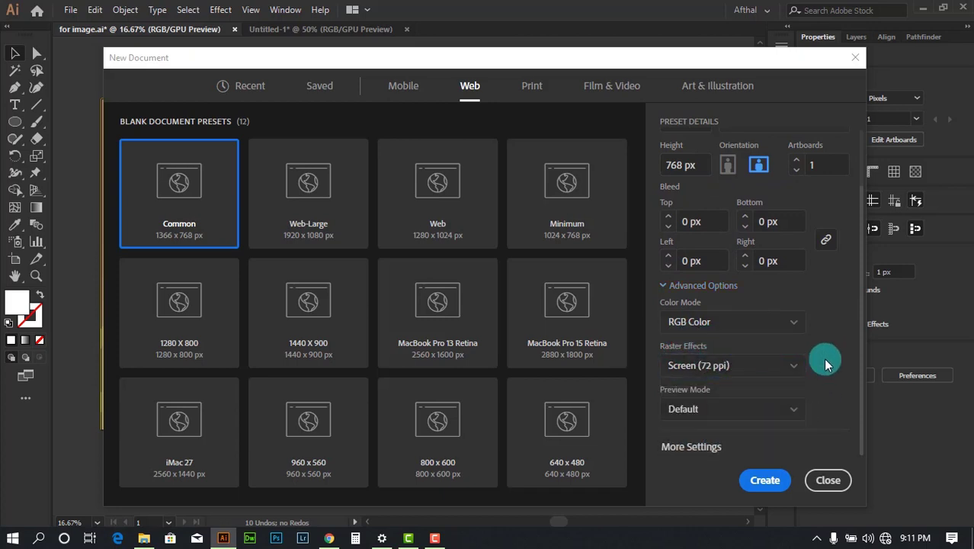
click(762, 367)
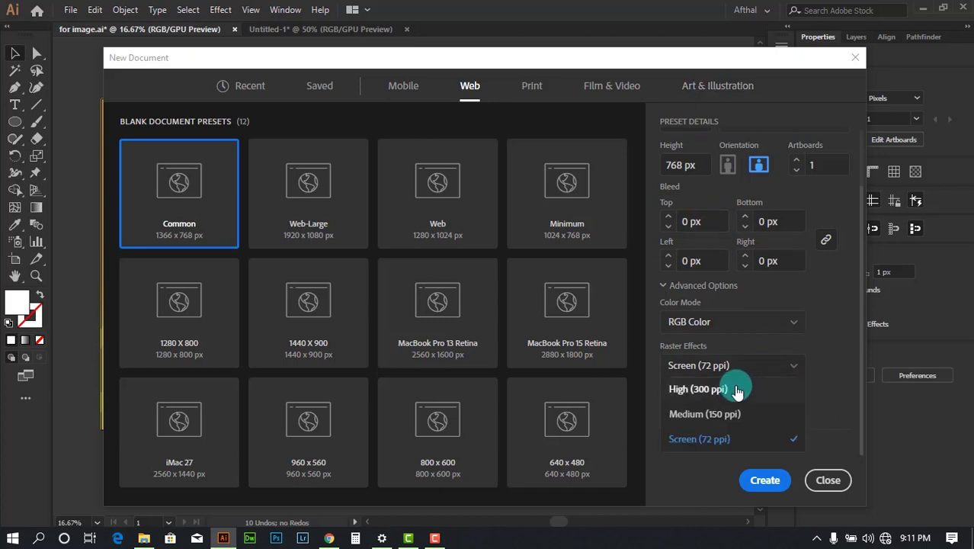
click(698, 389)
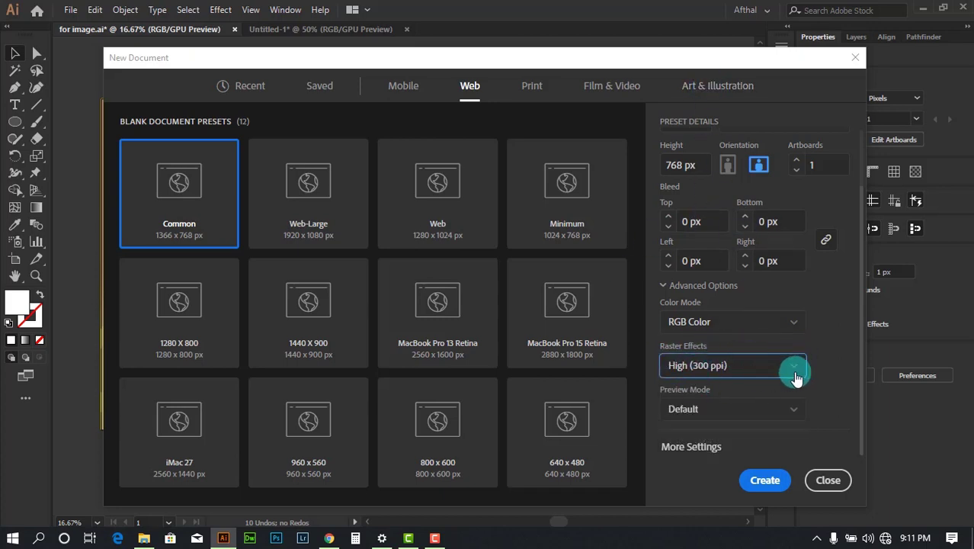
Step: Return the new document's raster effects to Screen (72 ppi)
click(807, 377)
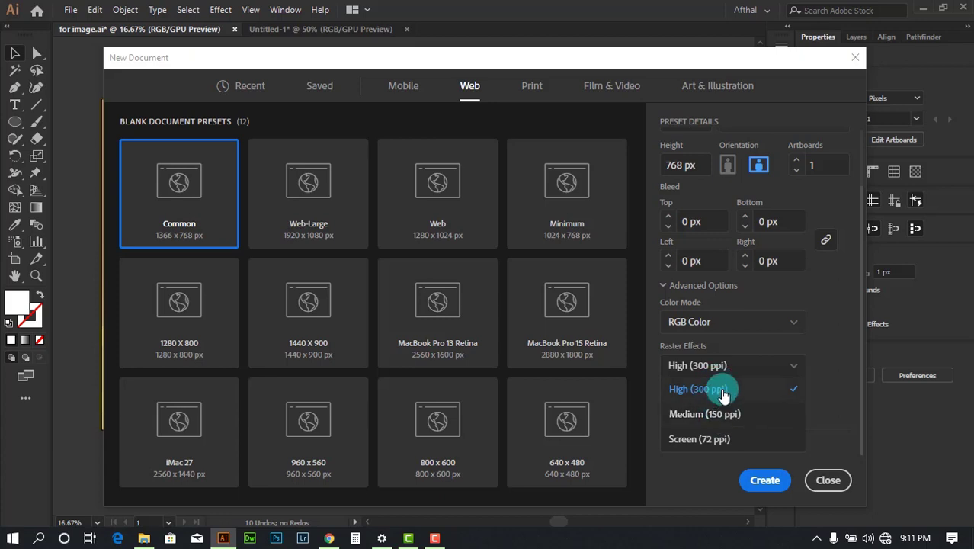
click(809, 373)
click(797, 372)
click(750, 392)
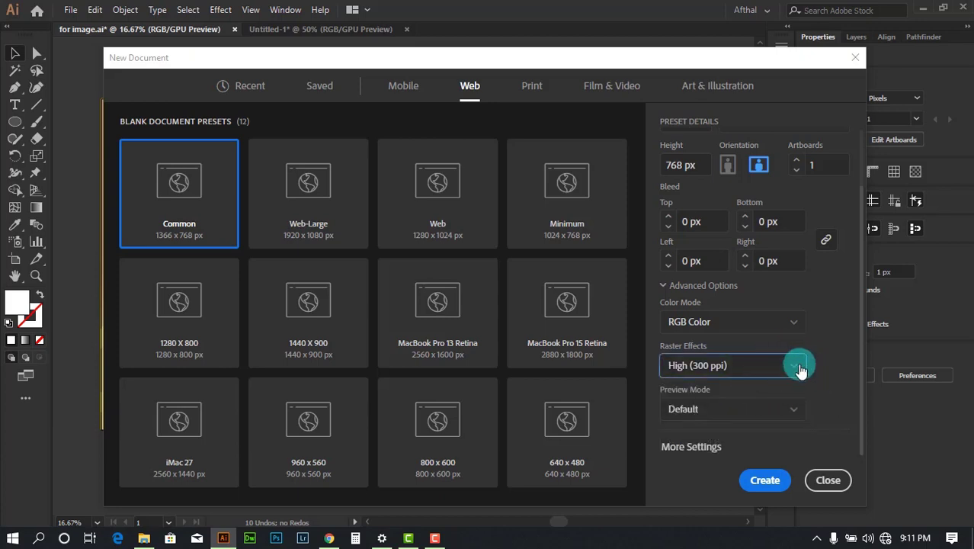
click(798, 370)
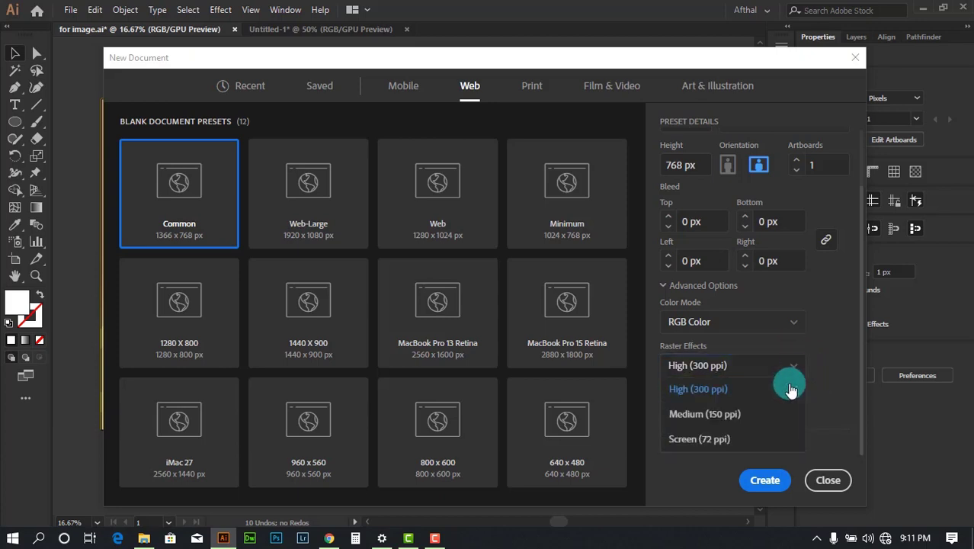
click(702, 439)
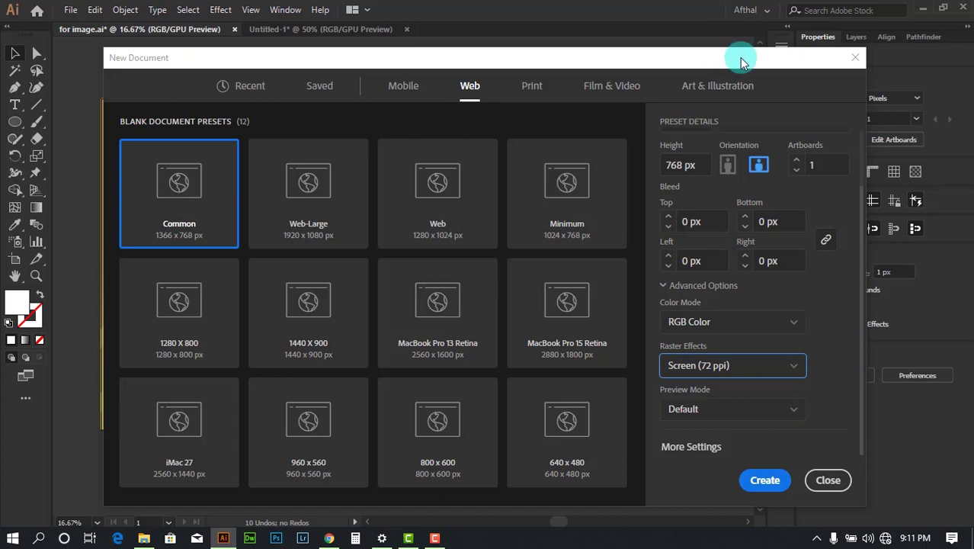
Step: Create the blank document with Screen (72 ppi) raster effects and close it again
drag(743, 61, 722, 55)
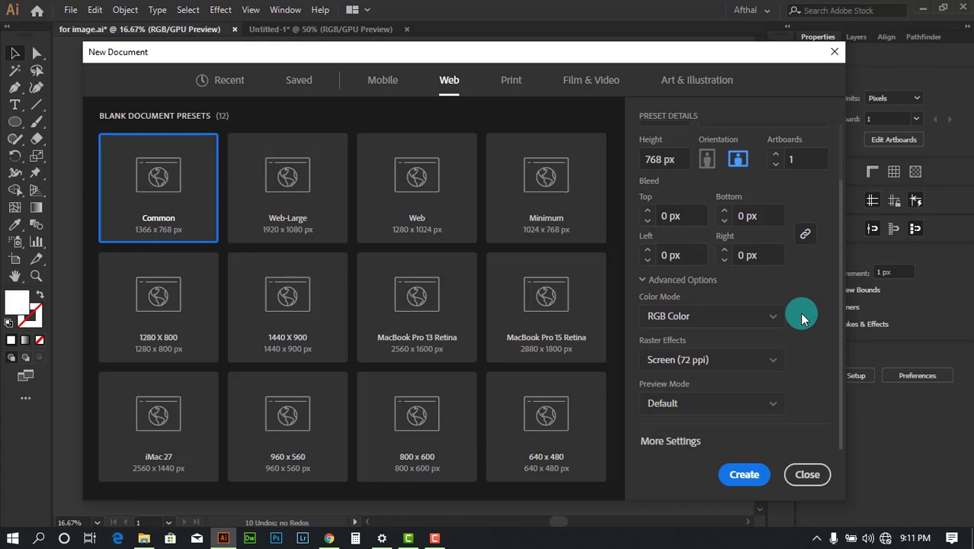
click(767, 362)
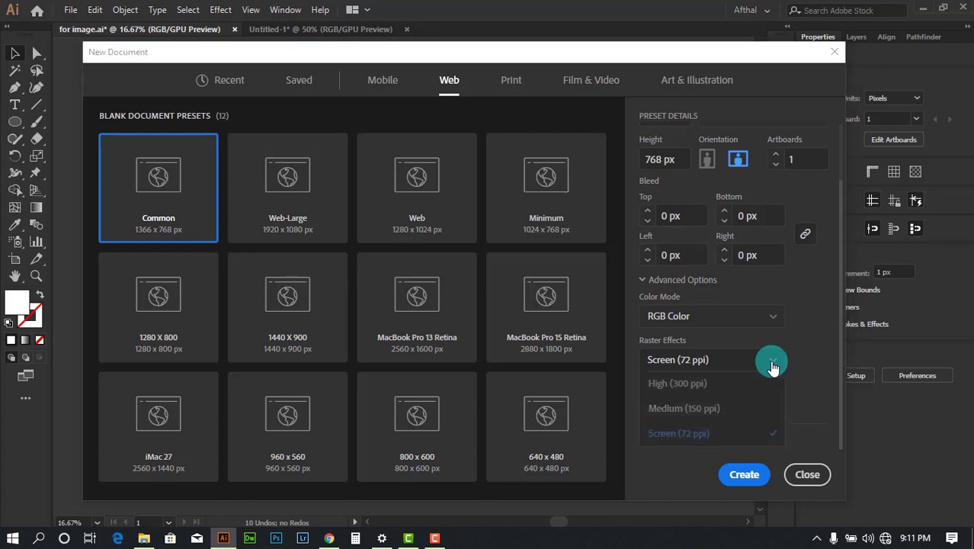
click(709, 435)
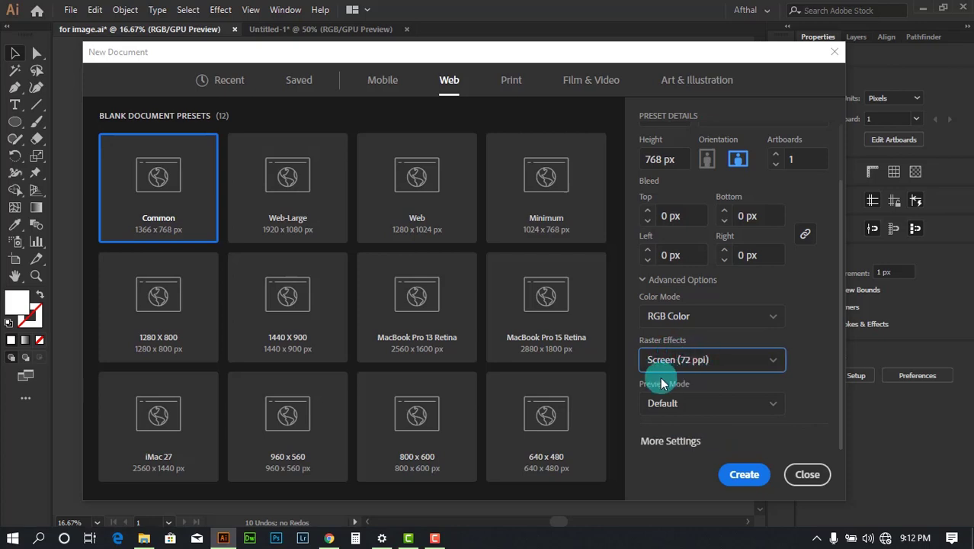
click(744, 474)
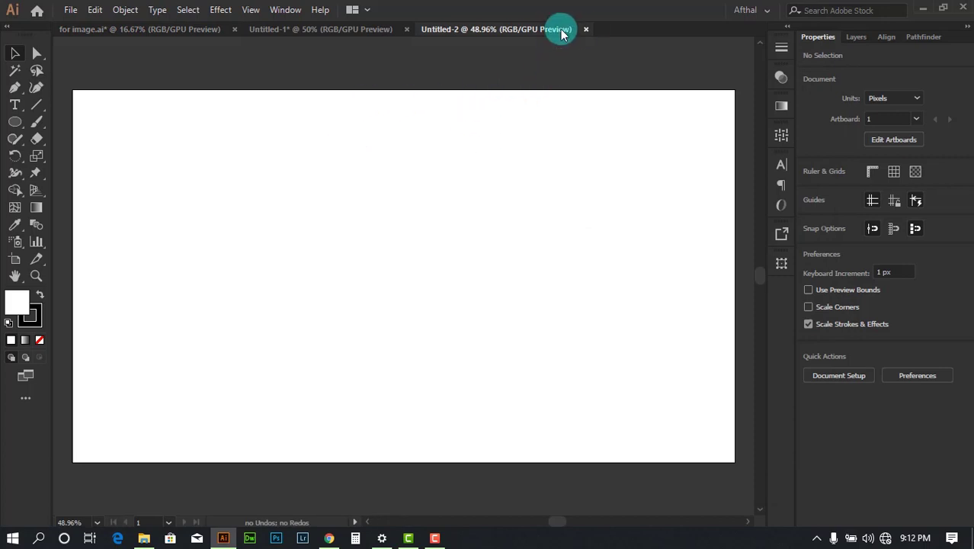
click(586, 29)
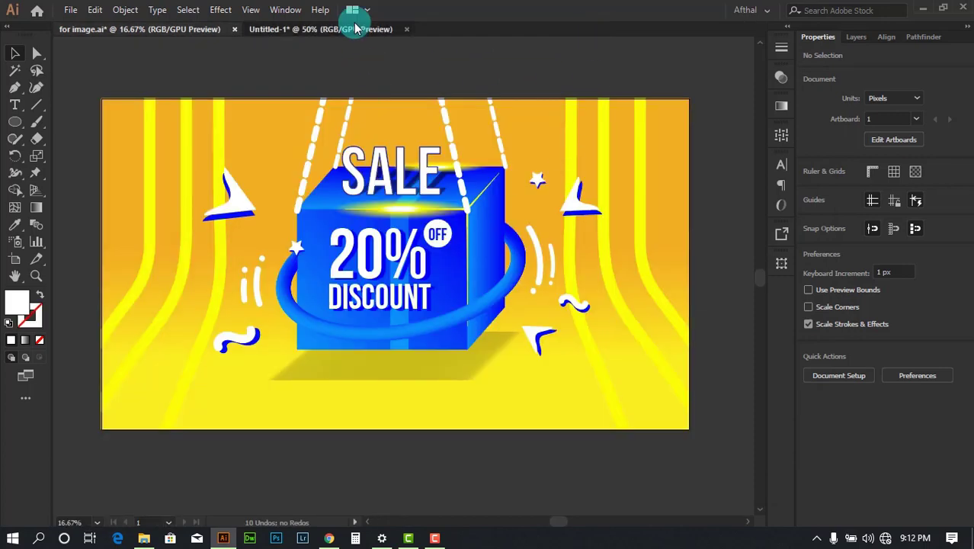
Step: In the Untitled-1 document, move the studio photo off the artboard to the empty canvas on its right side
click(355, 28)
scroll(232, 211, down, 1)
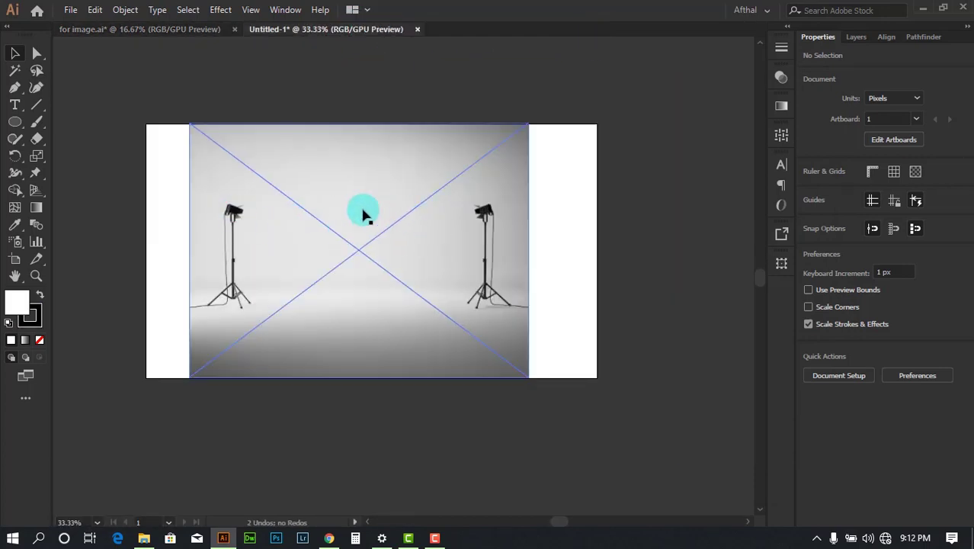
drag(361, 211, 558, 200)
drag(378, 100, 449, 148)
click(447, 153)
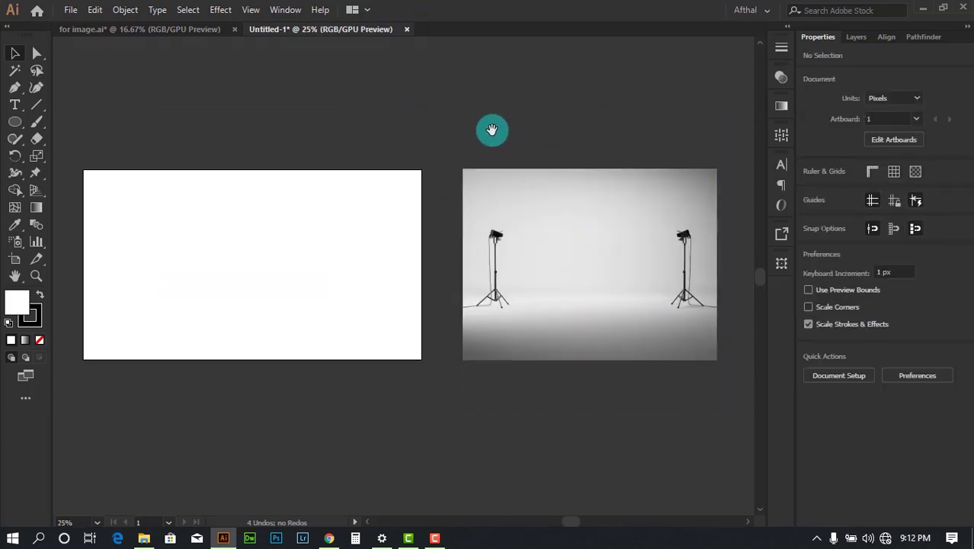
Step: In the for image.ai document, move the orange-to-yellow gradient background rectangle off the artboard, below the sale artwork
click(171, 28)
drag(657, 135, 509, 112)
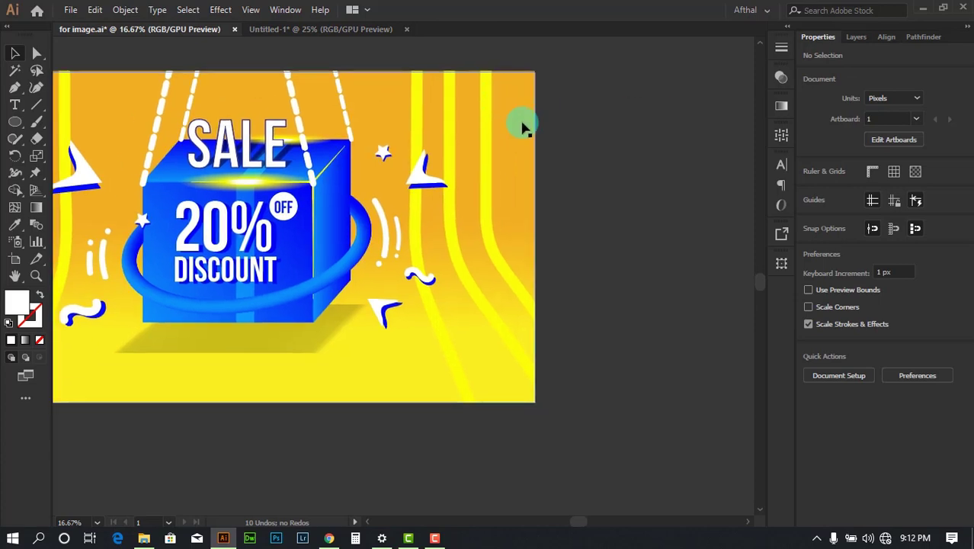
scroll(533, 140, down, 1)
drag(534, 160, 705, 297)
drag(651, 183, 671, 84)
drag(672, 183, 508, 218)
click(656, 258)
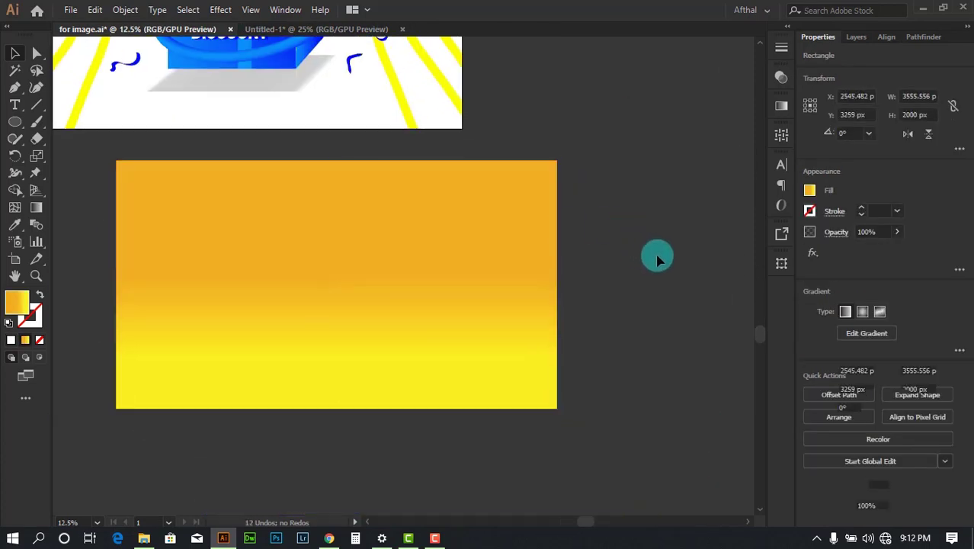
scroll(224, 291, up, 1)
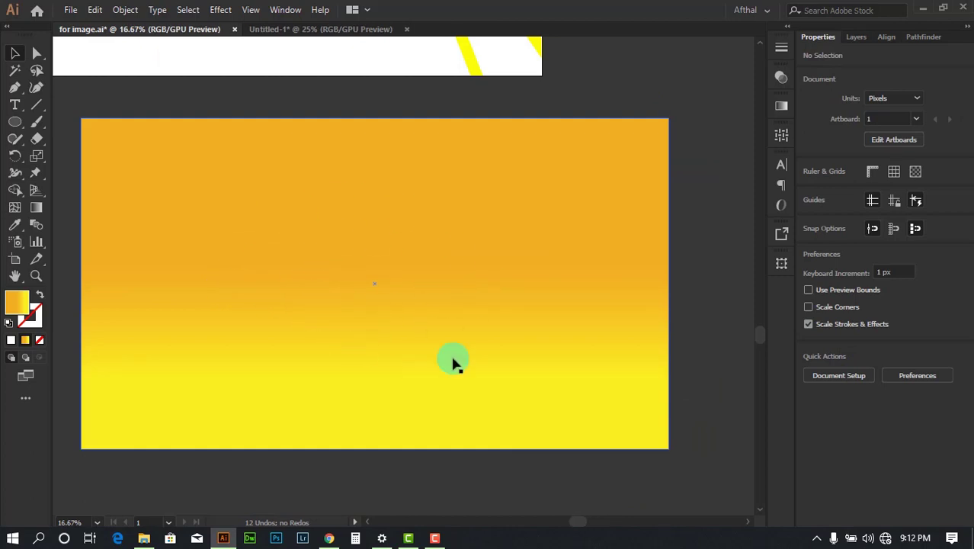
Step: Switch to Chrome and view the Google Images results for "infinity studio background"
click(328, 538)
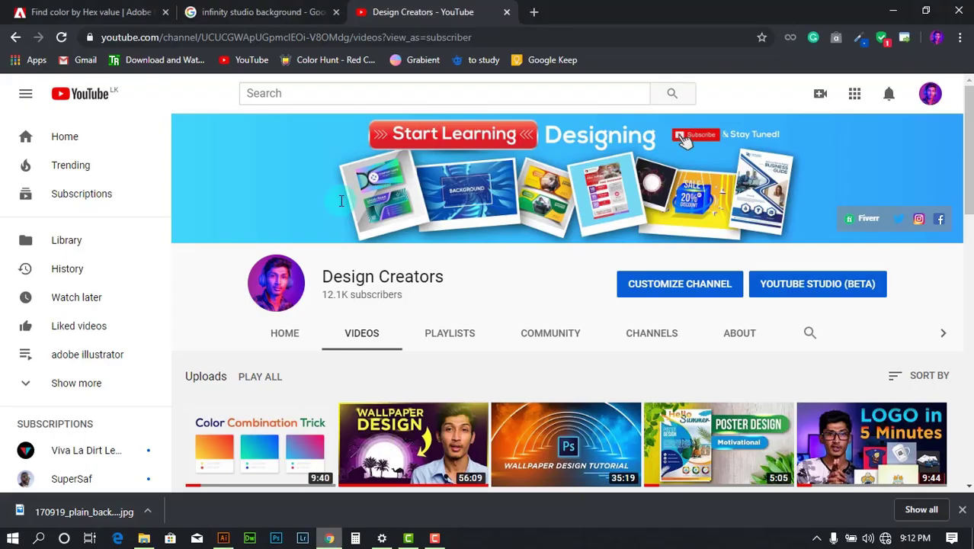
click(288, 23)
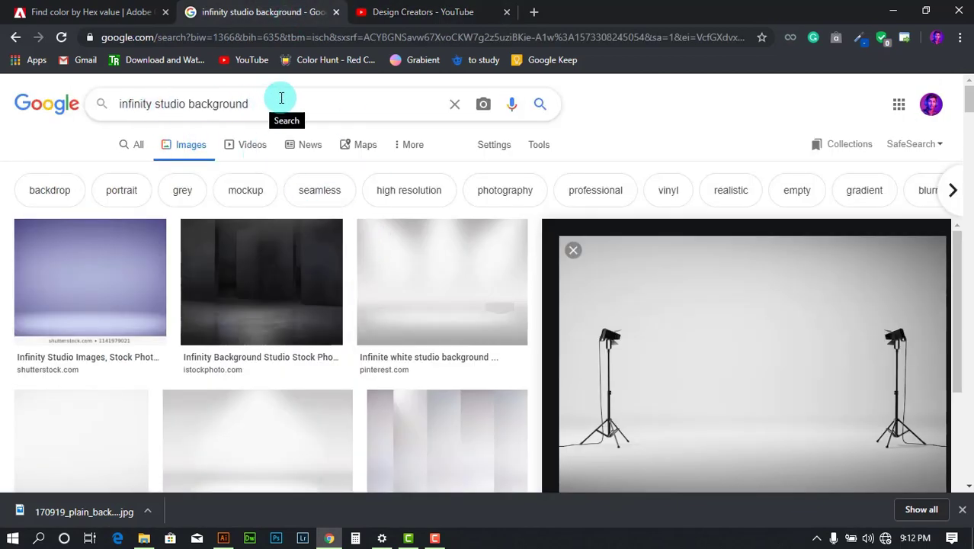
Step: Browse the "infinity studio background" image results and compare the different studio backdrops
click(246, 102)
drag(247, 100, 105, 99)
click(288, 98)
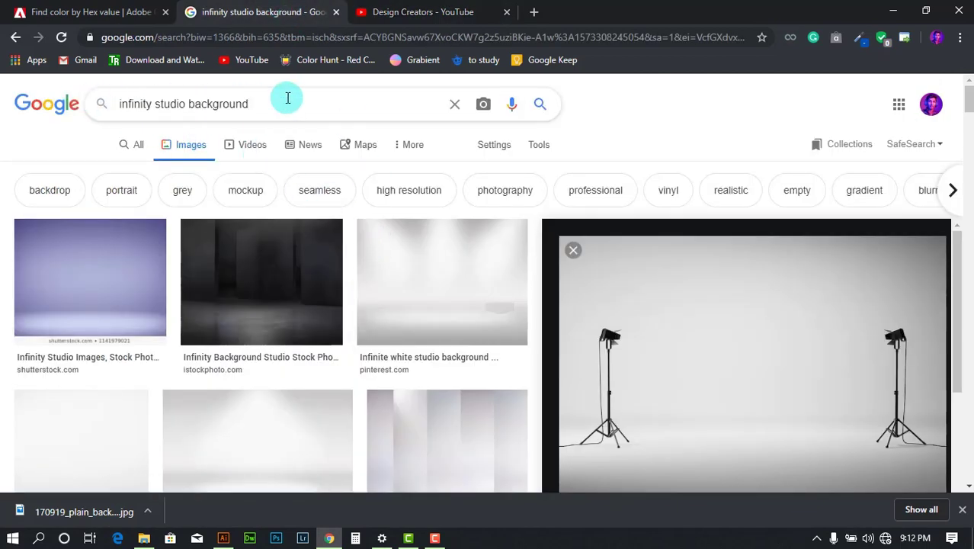
scroll(400, 243, down, 4)
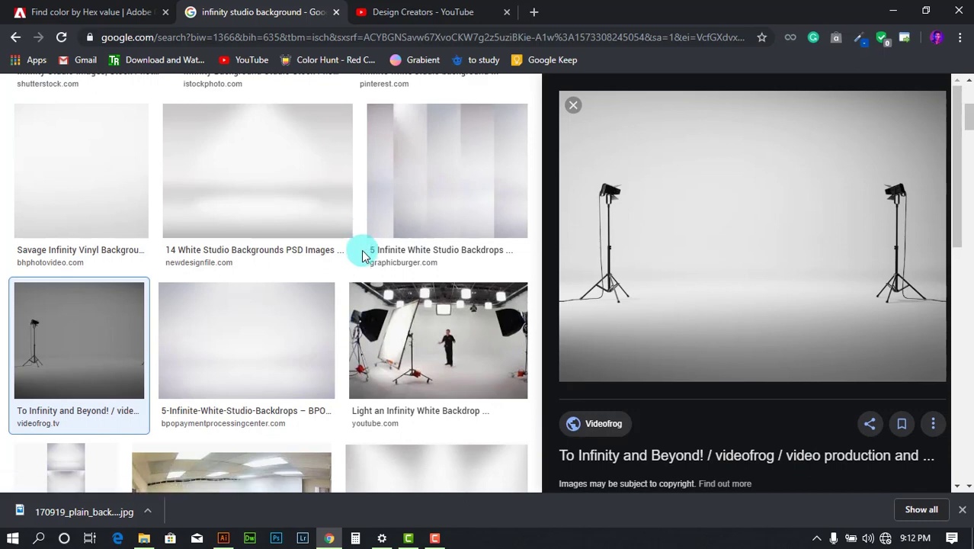
scroll(363, 256, down, 4)
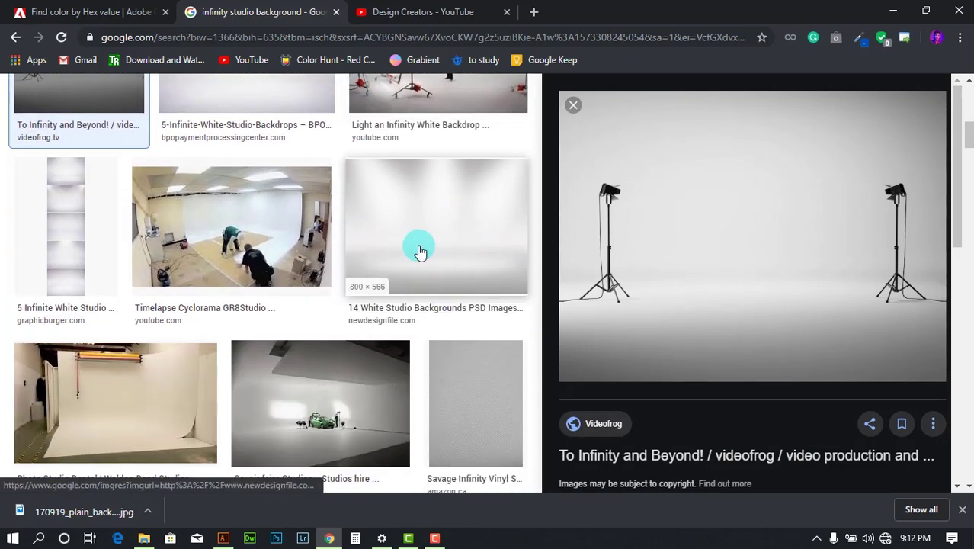
scroll(420, 251, up, 4)
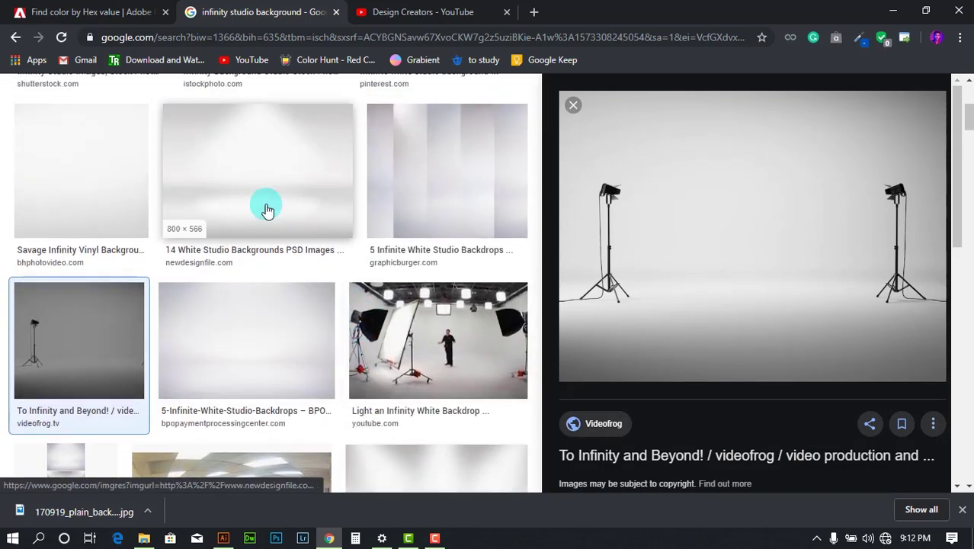
scroll(365, 194, down, 11)
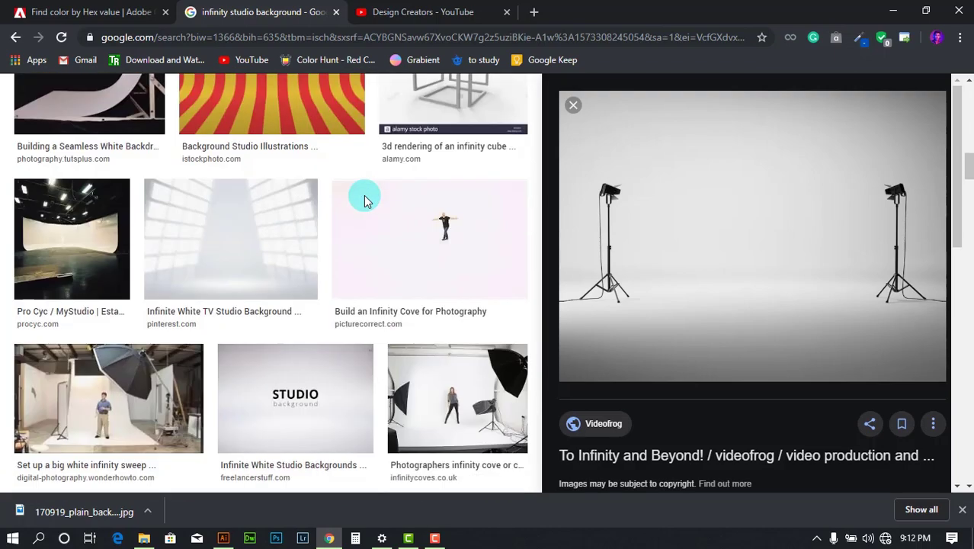
scroll(364, 200, down, 8)
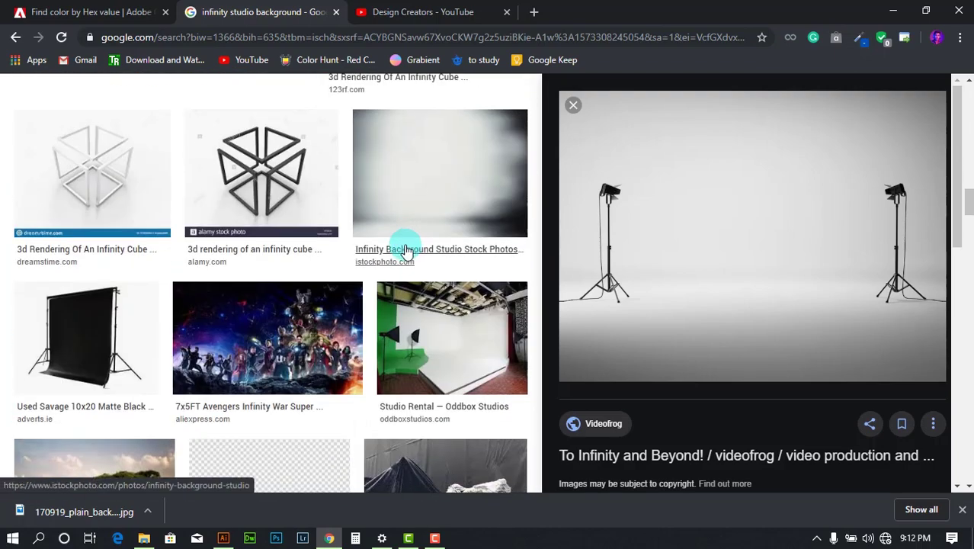
scroll(404, 259, up, 3)
scroll(393, 293, down, 9)
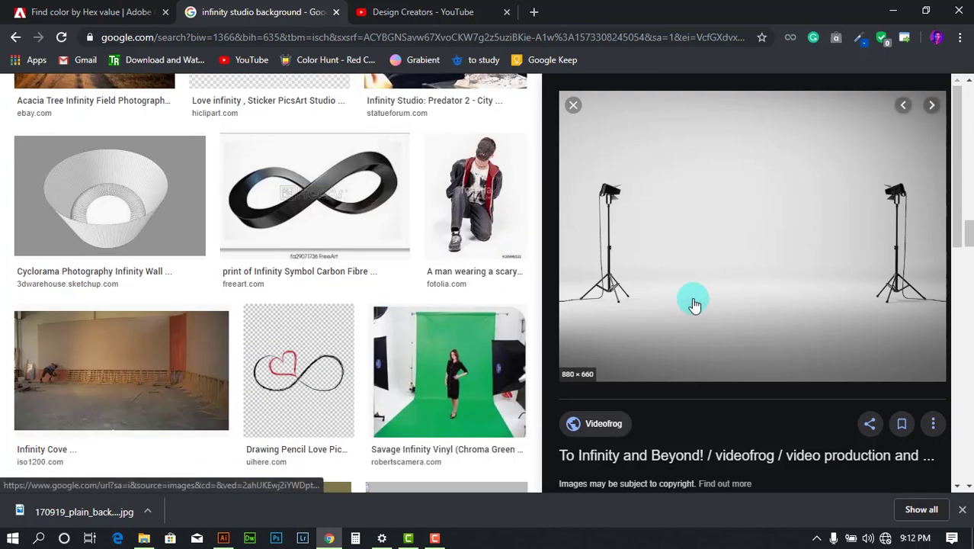
scroll(452, 253, up, 12)
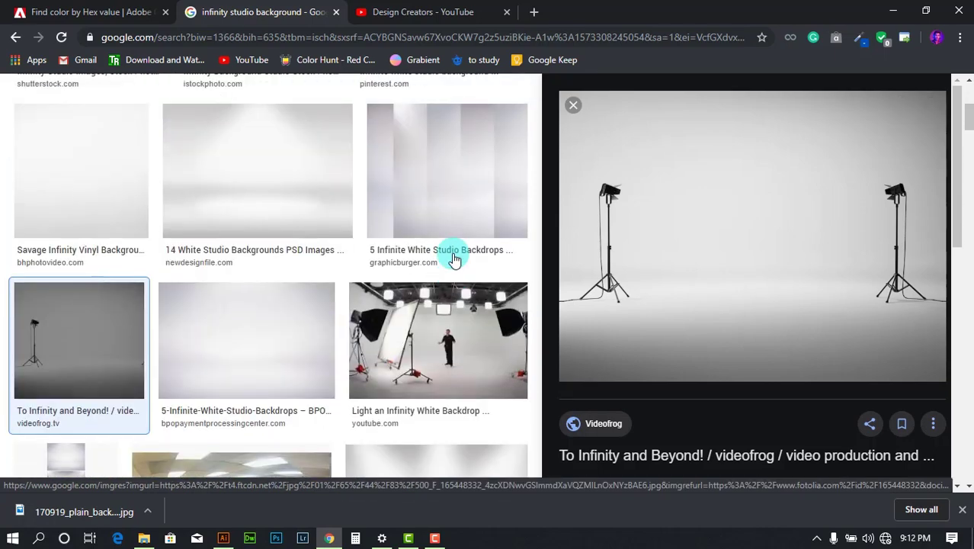
scroll(428, 282, up, 3)
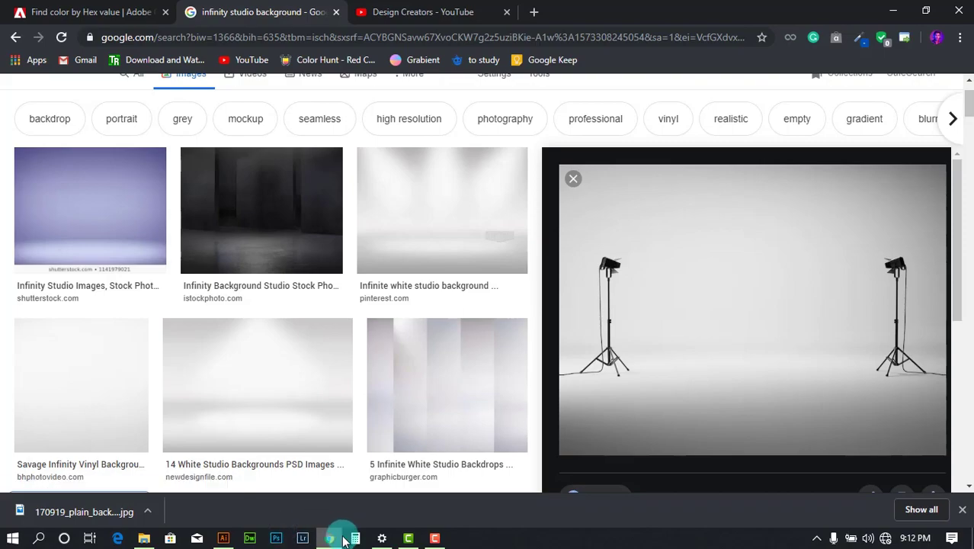
Step: Switch to Illustrator and examine the wall and floor shading of the studio photo in the Untitled-1 document
click(226, 539)
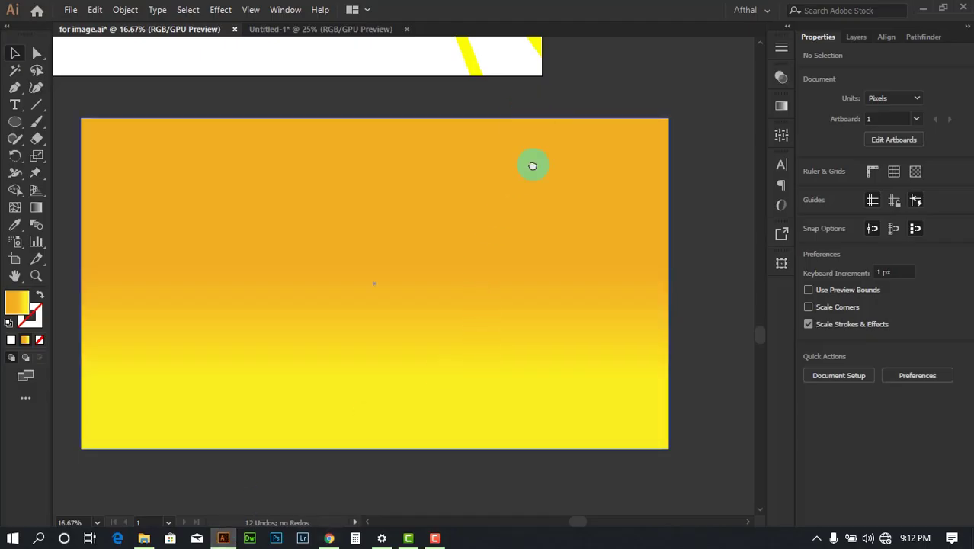
scroll(457, 129, up, 3)
click(309, 30)
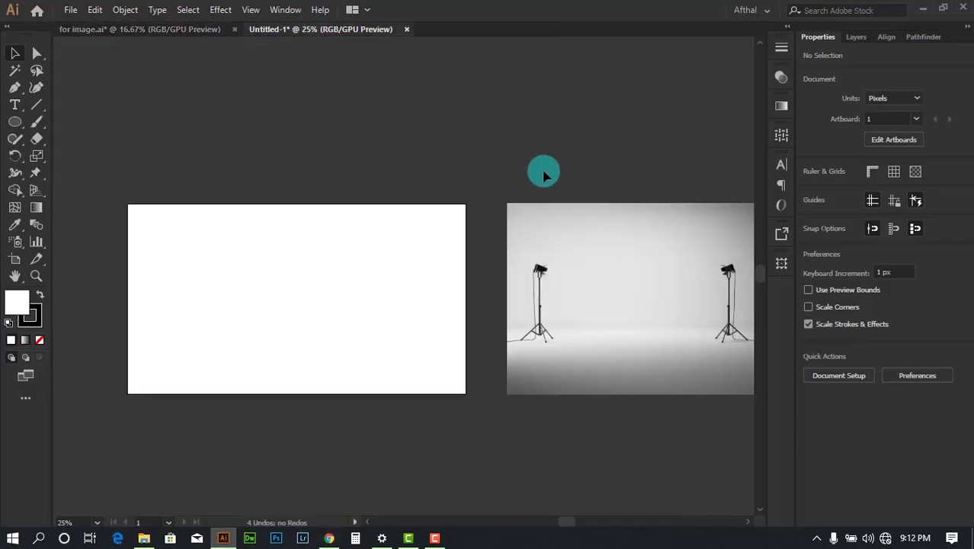
drag(571, 180, 381, 148)
scroll(343, 279, up, 1)
scroll(511, 276, up, 1)
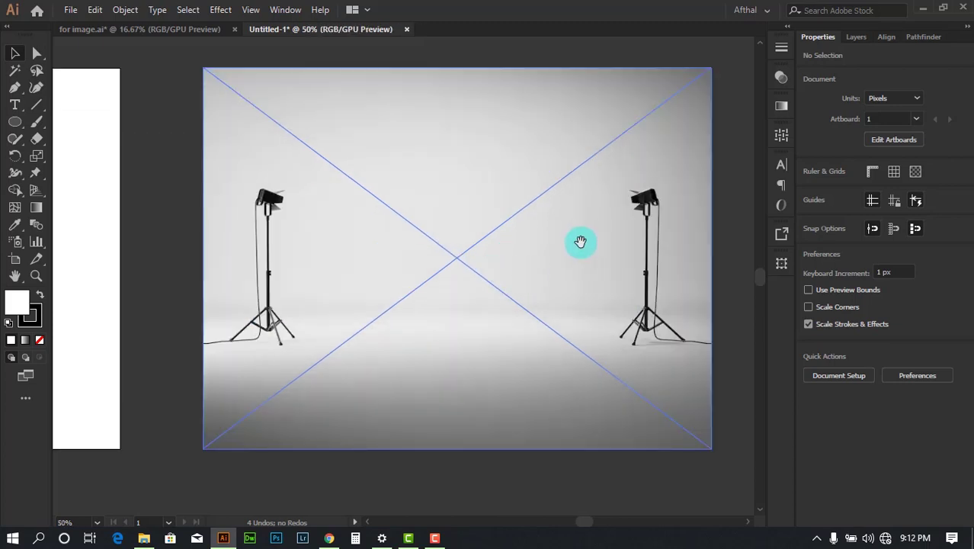
scroll(330, 320, right, 1)
scroll(375, 279, up, 1)
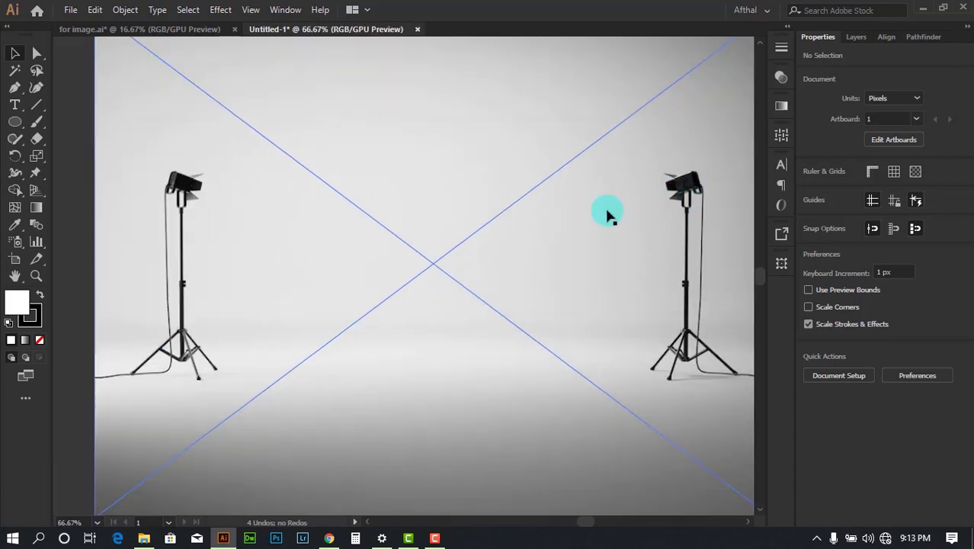
scroll(435, 225, down, 1)
scroll(513, 305, up, 1)
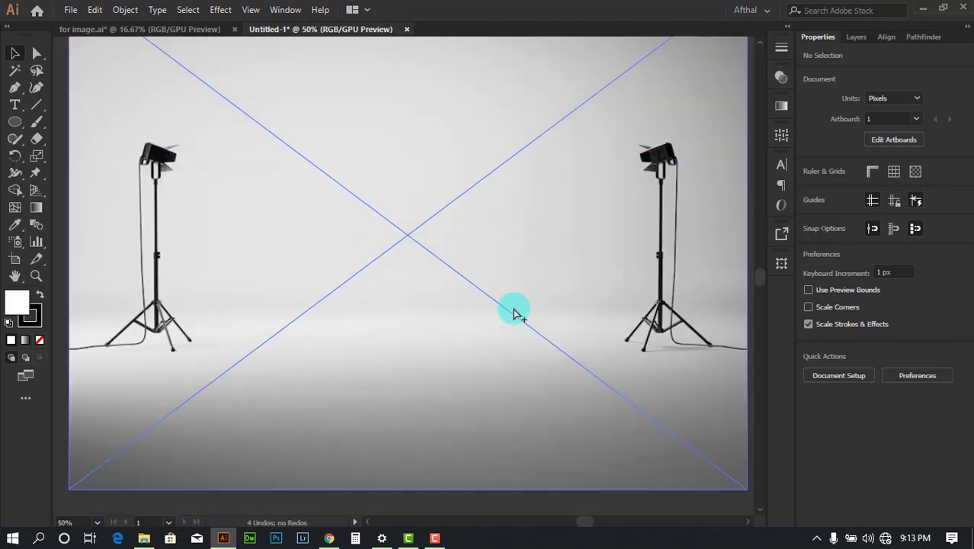
scroll(434, 305, up, 1)
scroll(450, 364, down, 1)
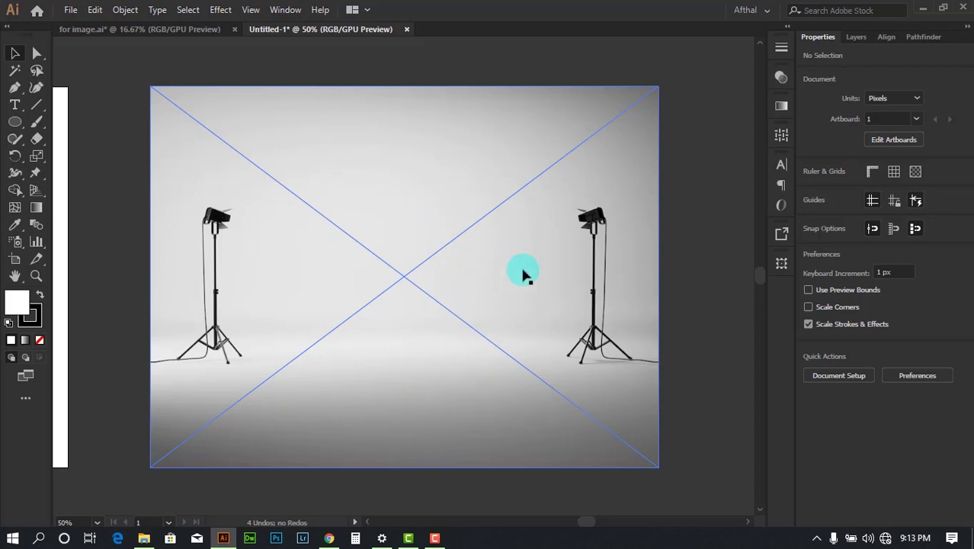
scroll(373, 329, up, 1)
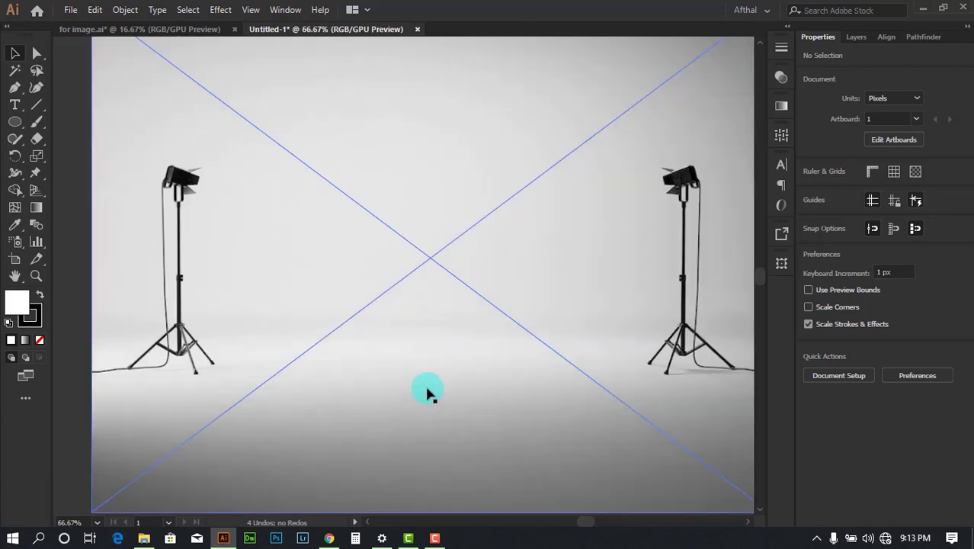
scroll(467, 323, down, 1)
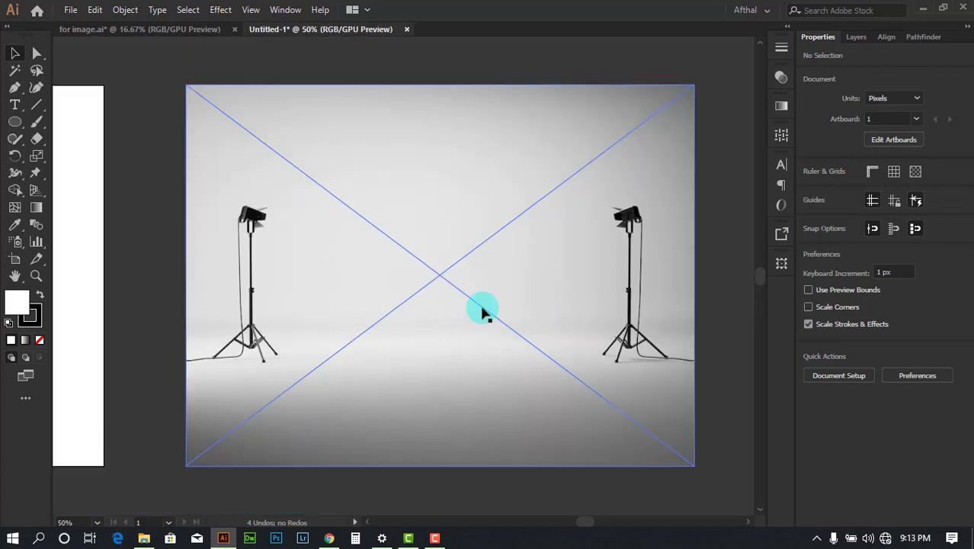
Step: Return to Chrome and look through more of the infinity studio background image results
click(329, 538)
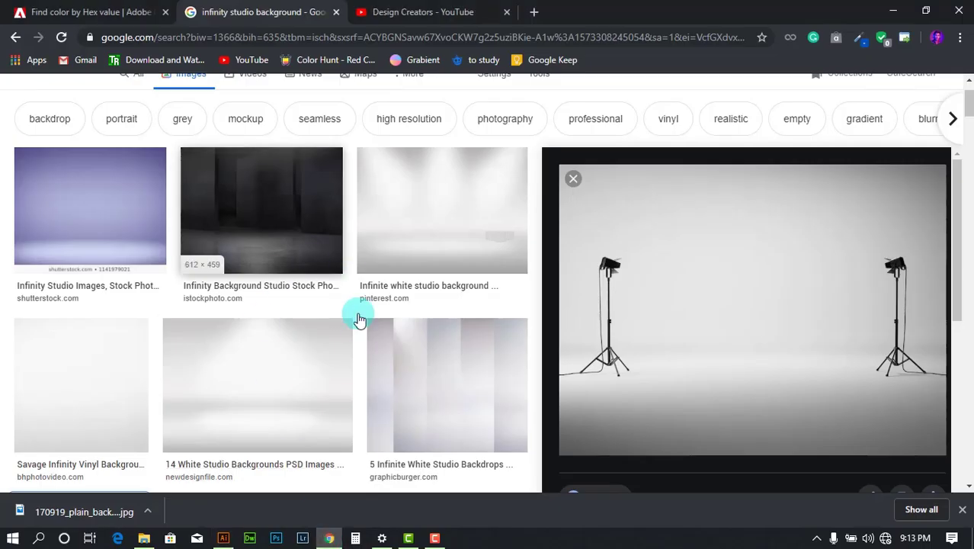
scroll(359, 315, down, 7)
scroll(347, 196, up, 1)
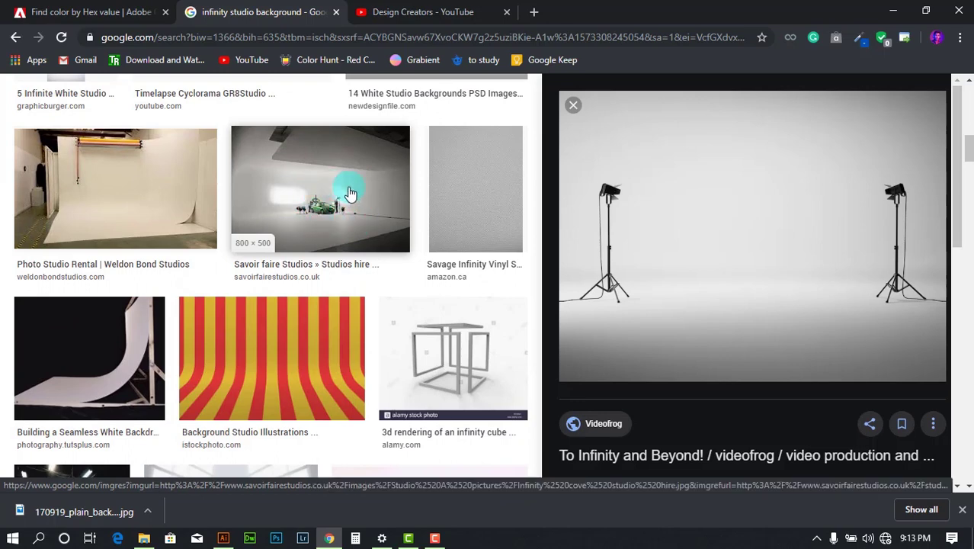
scroll(352, 233, down, 4)
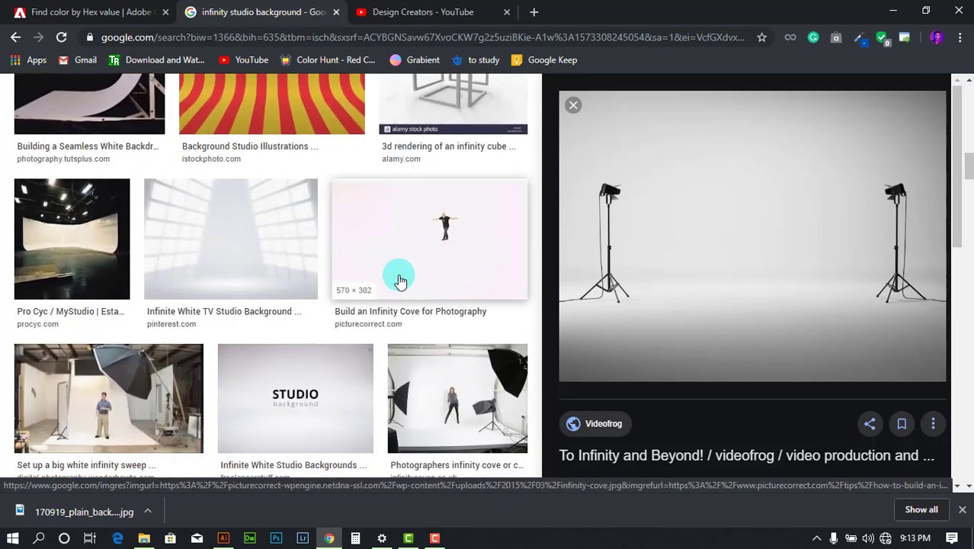
scroll(411, 243, down, 2)
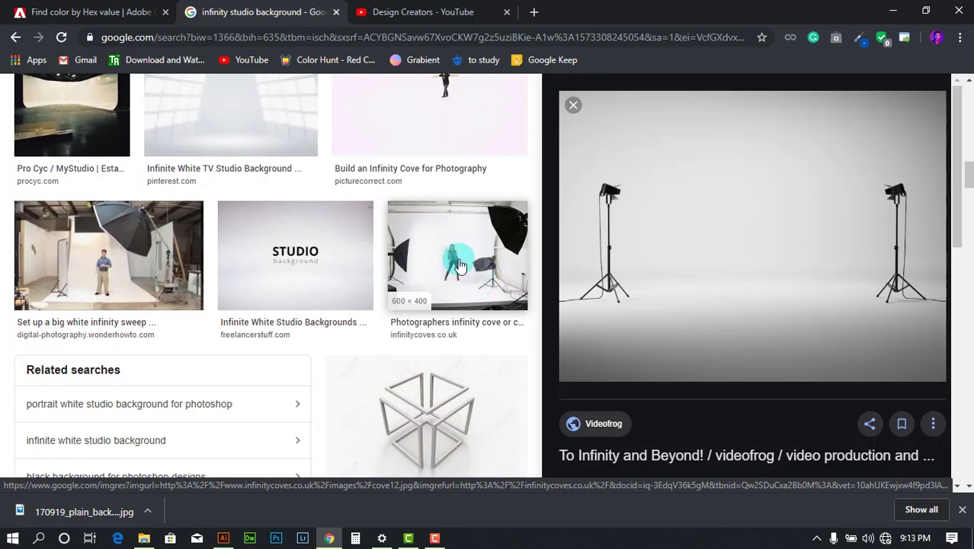
Step: Switch to Illustrator and, in for image.ai, move the orange-to-yellow gradient rectangle onto the artboard behind the sale artwork
click(329, 540)
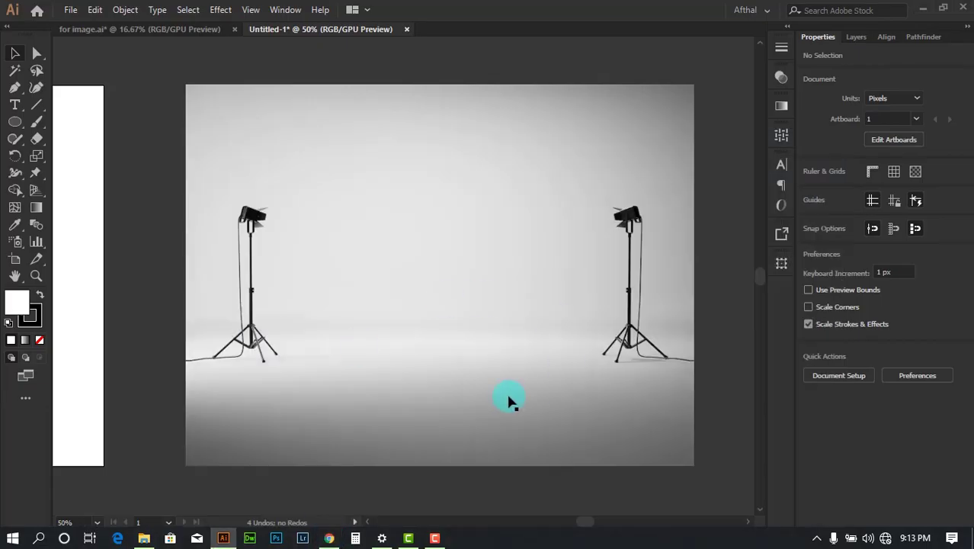
scroll(478, 279, down, 1)
drag(233, 166, 358, 216)
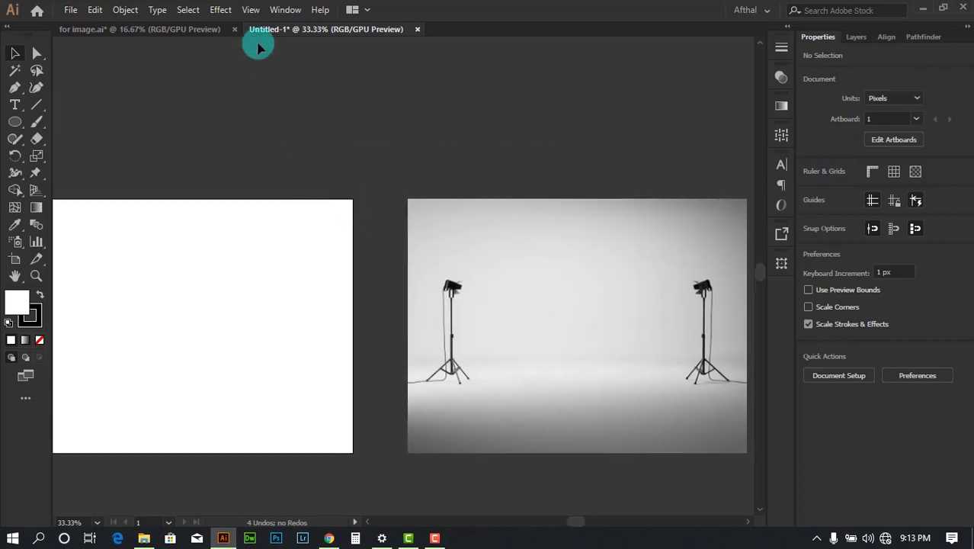
click(165, 29)
drag(493, 174, 549, 272)
drag(548, 459, 591, 382)
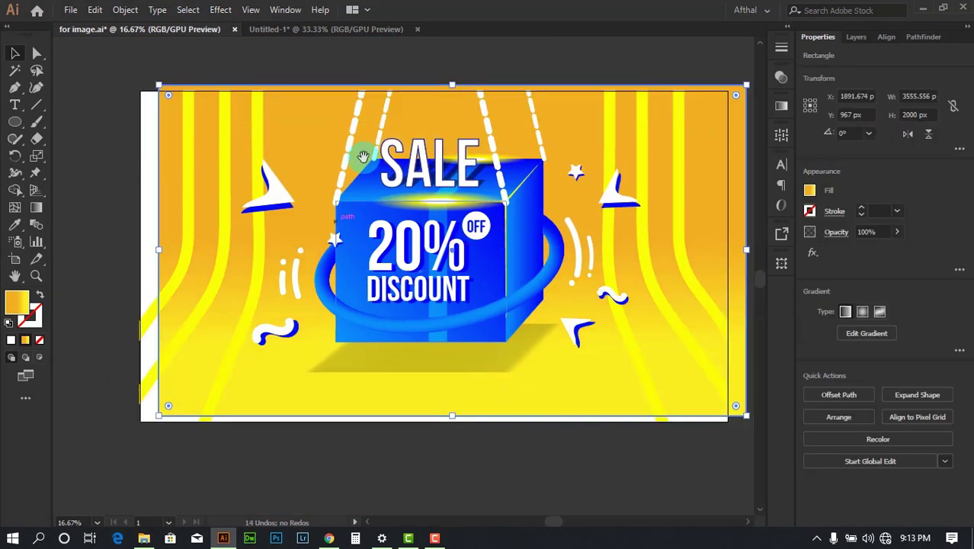
drag(363, 156, 302, 172)
scroll(398, 158, down, 1)
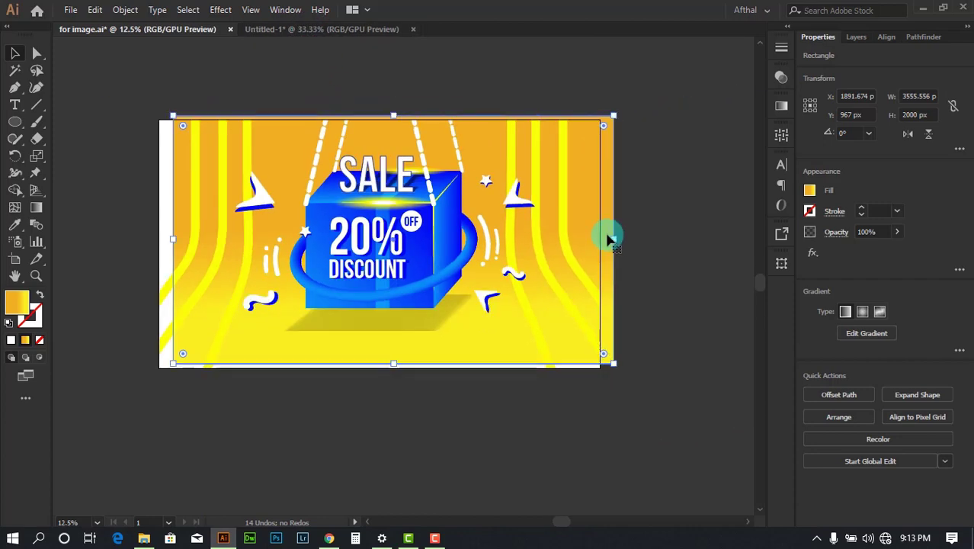
Step: Move the gradient rectangle off the artboard to the empty canvas below the sale artwork
drag(607, 237, 639, 477)
drag(689, 405, 571, 165)
drag(405, 249, 451, 325)
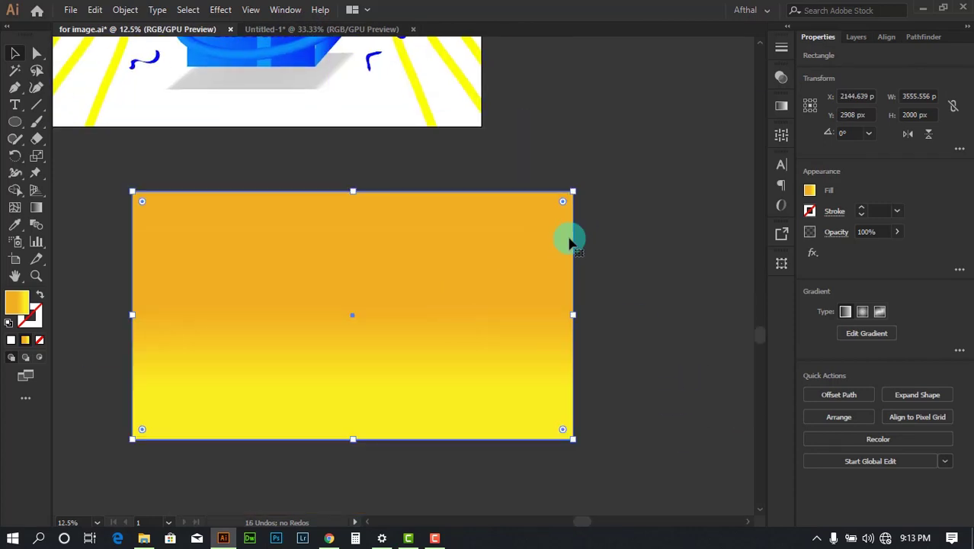
click(585, 282)
scroll(490, 159, left, 2)
scroll(451, 350, up, 1)
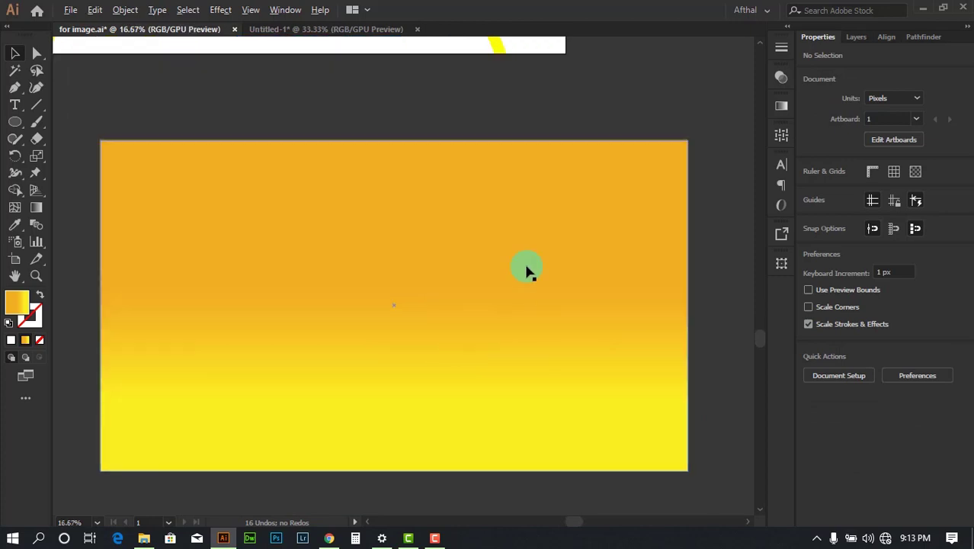
drag(433, 288, 457, 267)
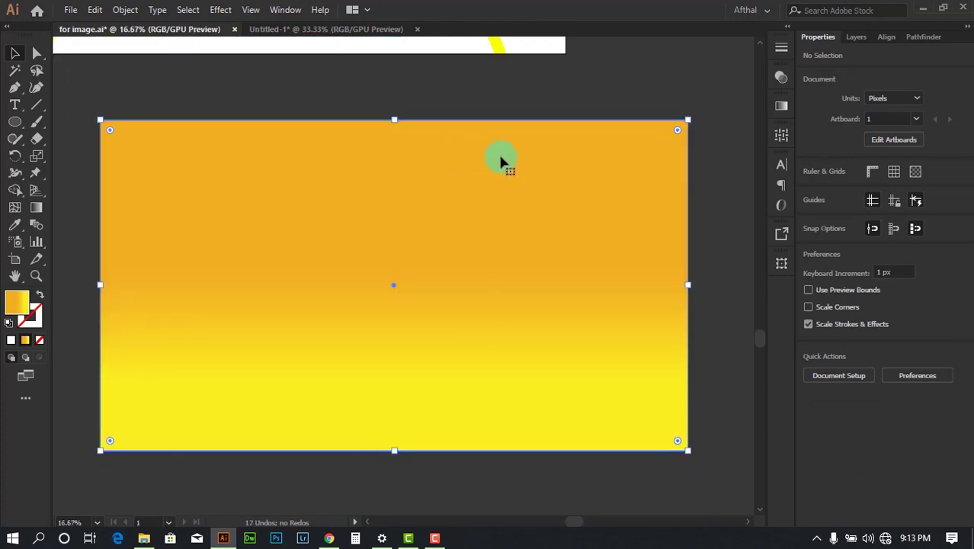
Step: Check the studio photo in Untitled-1, and move the gradient rectangle in for image.ai back behind the sale artwork
click(354, 30)
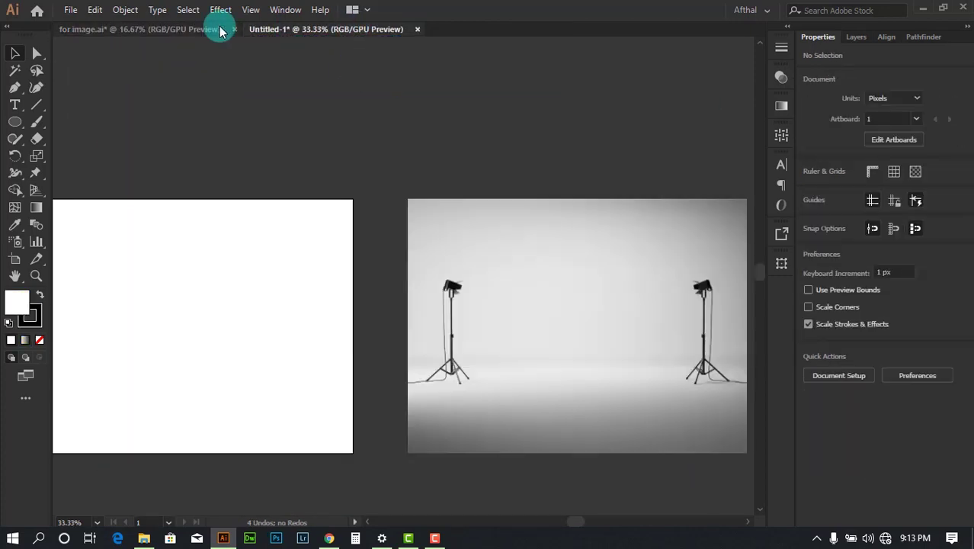
drag(467, 229, 436, 254)
scroll(435, 248, down, 2)
drag(615, 119, 721, 374)
drag(538, 467, 532, 270)
scroll(543, 351, up, 3)
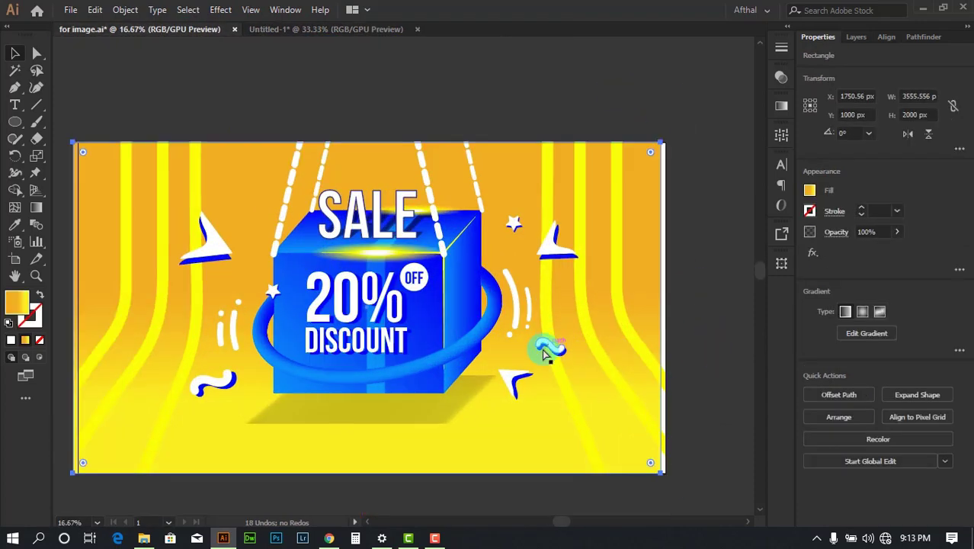
scroll(513, 288, up, 2)
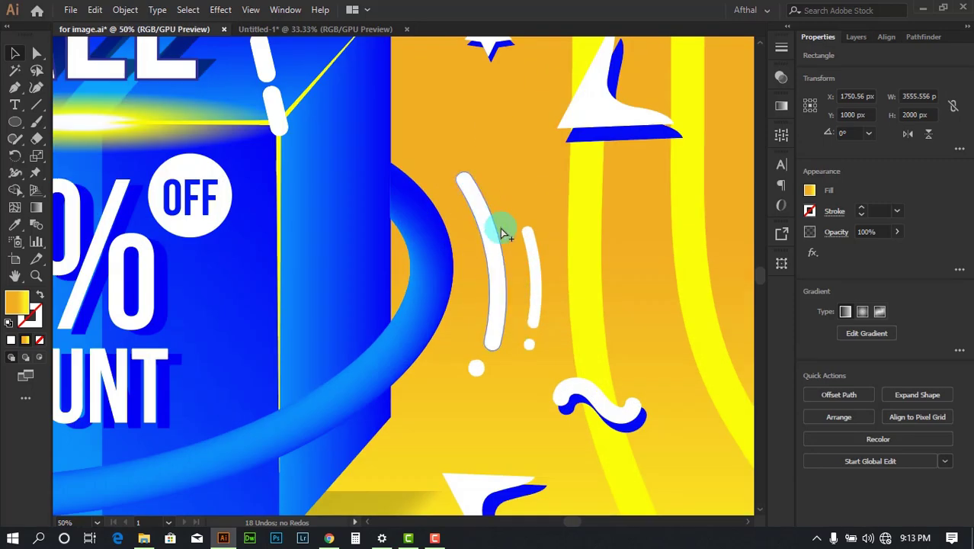
scroll(503, 233, down, 4)
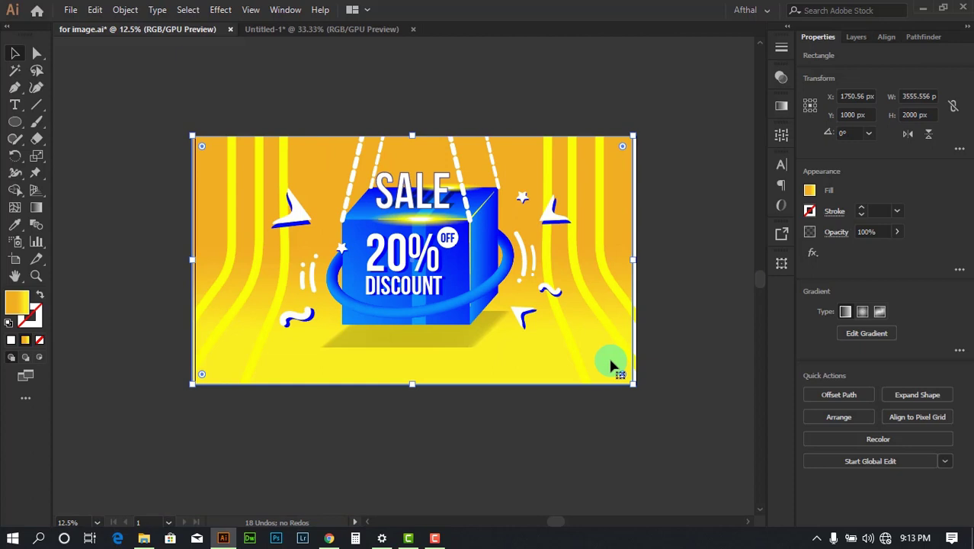
Step: Move the gradient rectangle below the artboard to about X 2675 px, Y 3318 px, and return to the Untitled-1 document
drag(610, 359, 713, 516)
drag(704, 346, 599, 142)
drag(602, 244, 617, 377)
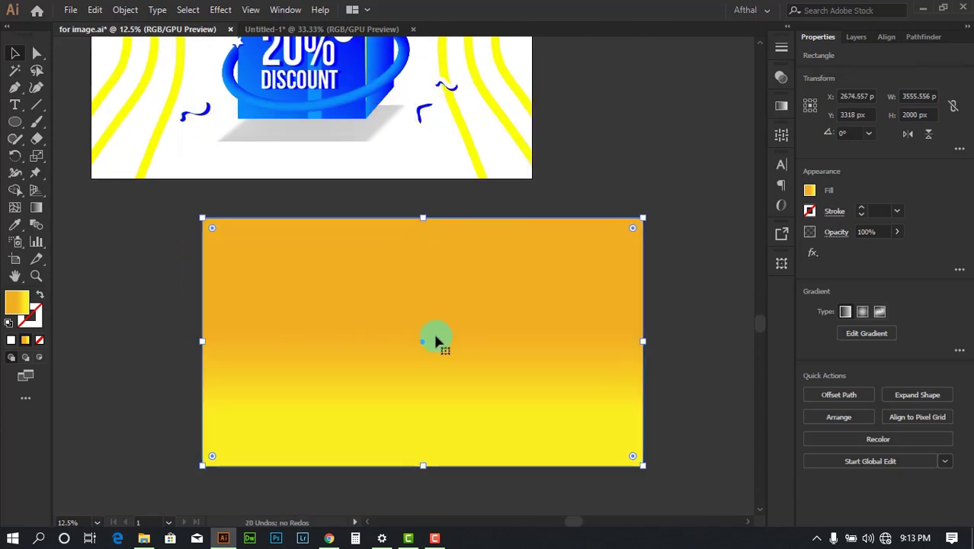
drag(616, 169, 679, 220)
drag(604, 200, 630, 276)
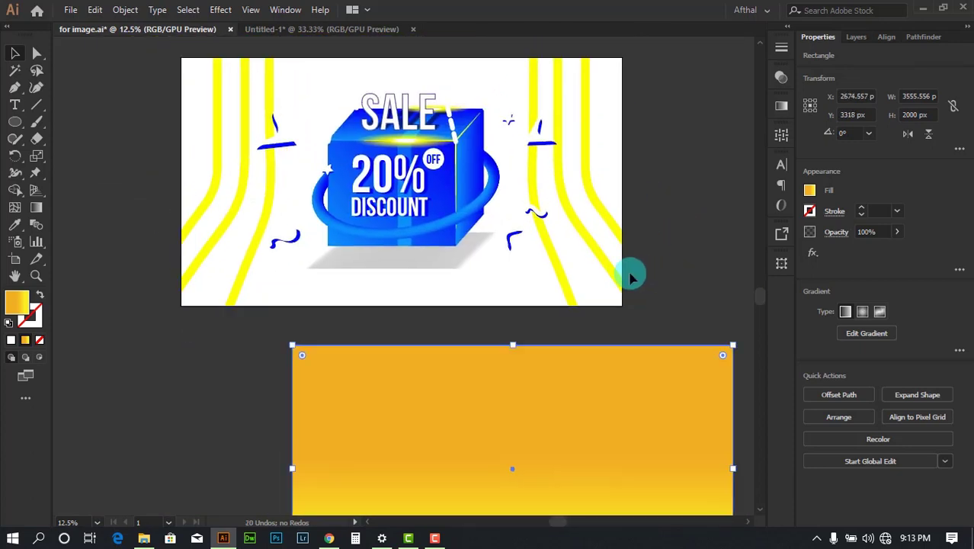
click(324, 29)
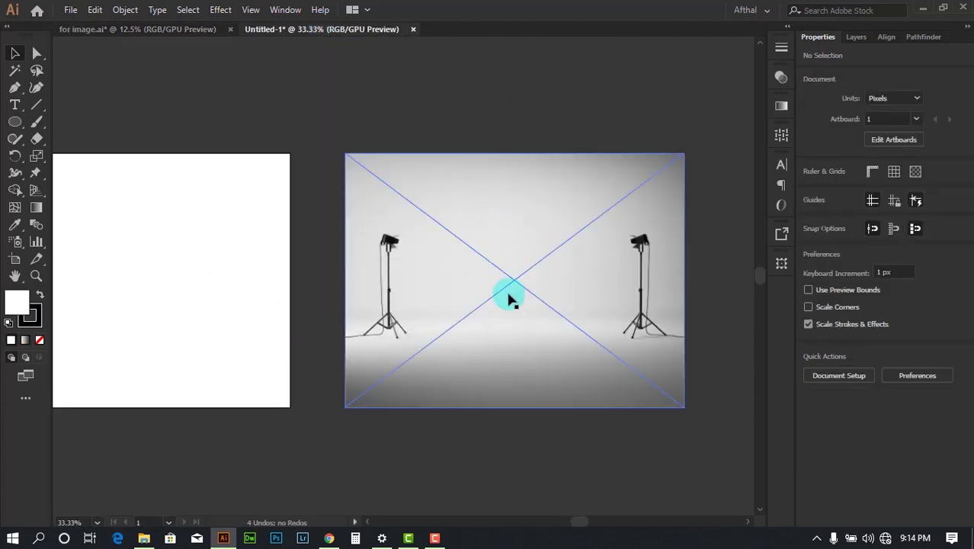
Step: Compare the orange-to-yellow gradient rectangle in for image.ai with the lighting of the studio photo in Untitled-1
click(184, 29)
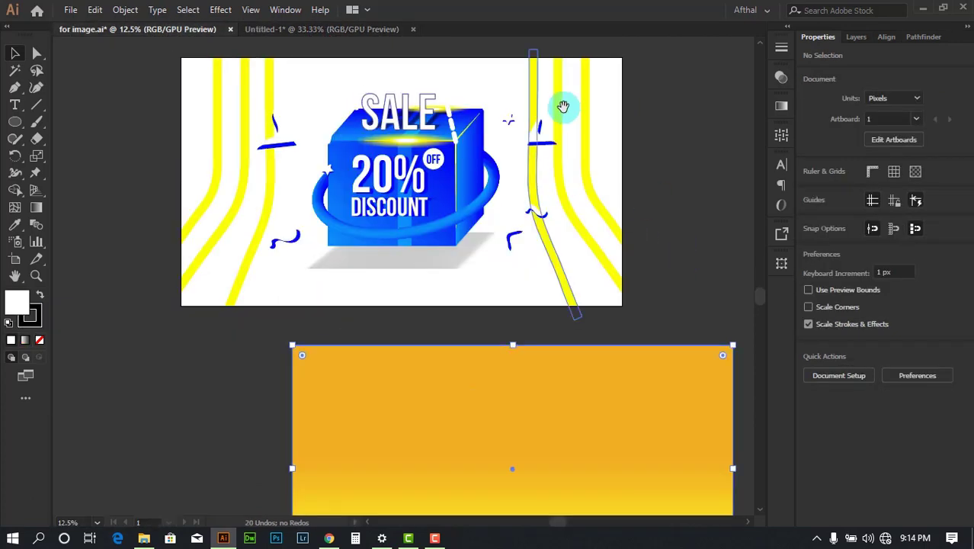
click(660, 321)
scroll(532, 256, down, 4)
scroll(532, 256, right, 3)
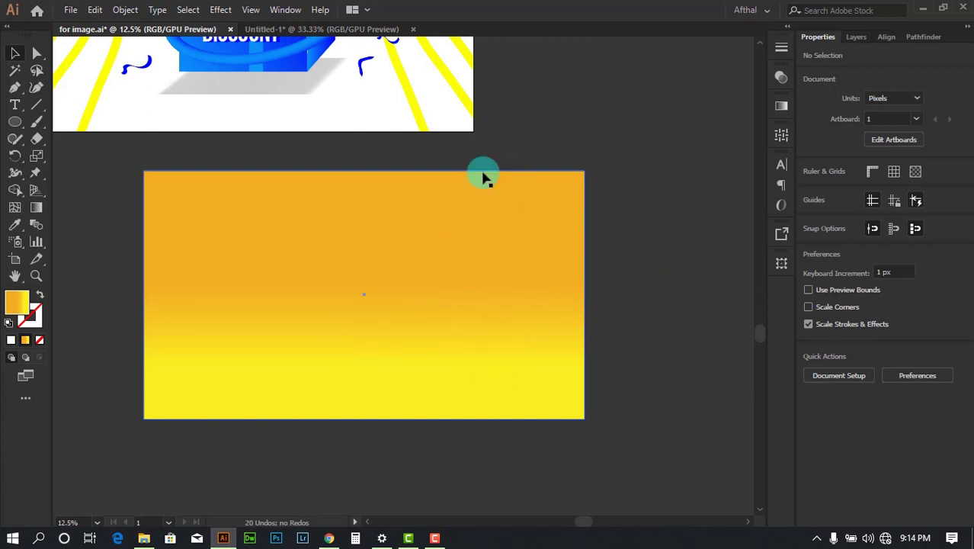
click(377, 30)
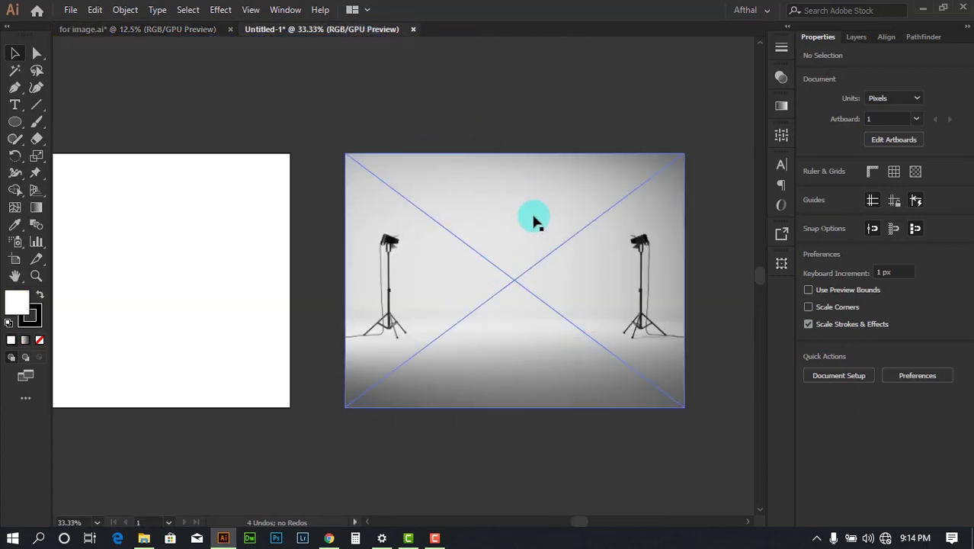
click(184, 29)
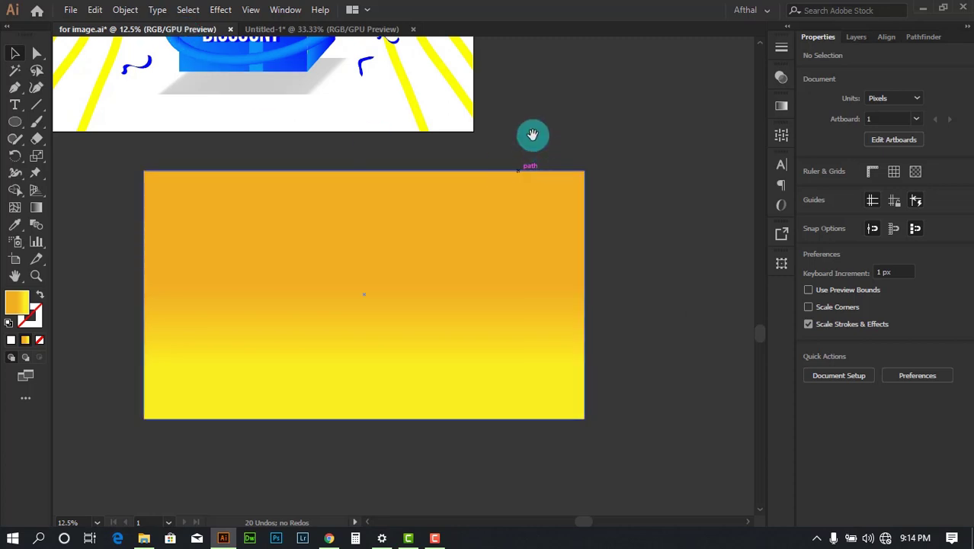
drag(533, 135, 669, 335)
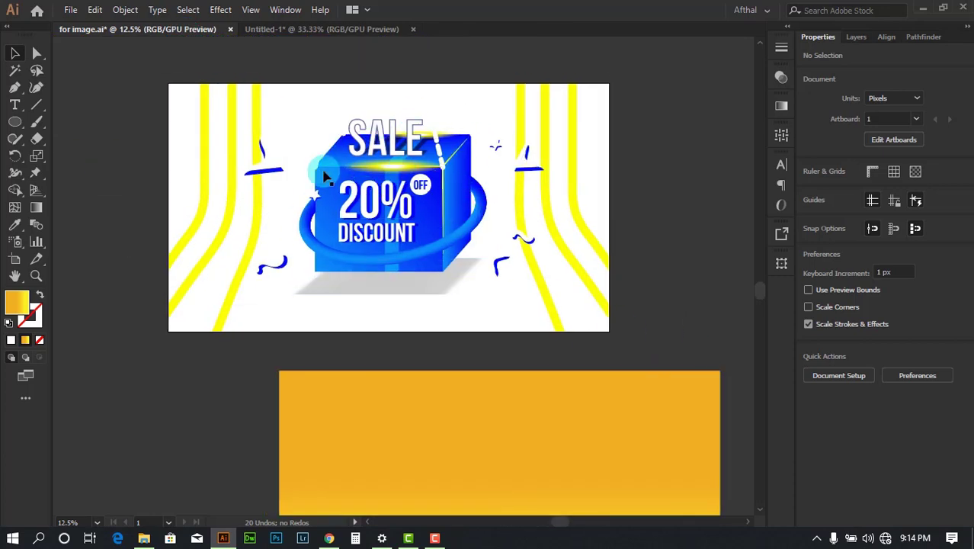
click(305, 29)
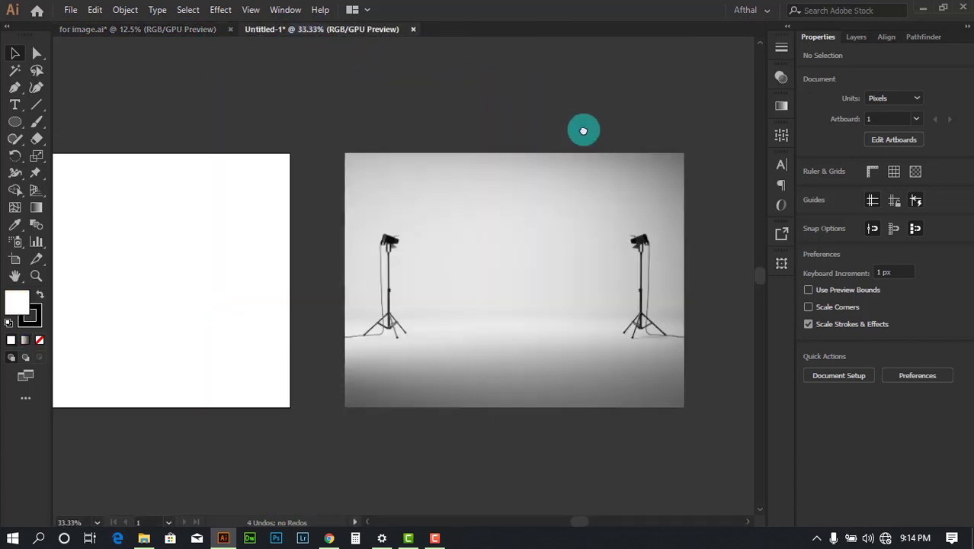
drag(583, 131, 543, 101)
scroll(666, 268, up, 1)
drag(681, 187, 573, 235)
scroll(356, 253, up, 1)
scroll(253, 239, down, 1)
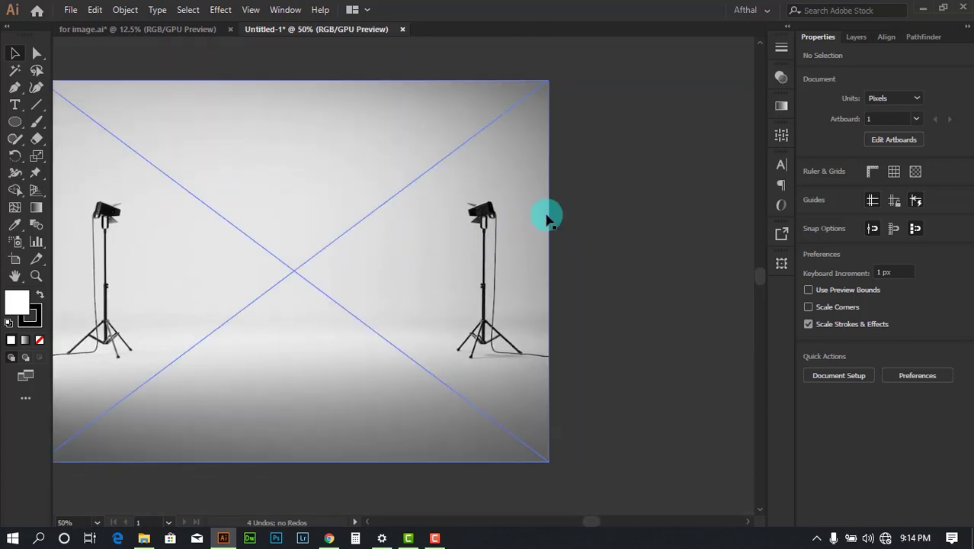
Step: Draw a rectangle about 1063 px wide and 768 px high beside the studio photo, level with its upper edge
scroll(547, 219, right, 2)
drag(18, 133, 74, 124)
scroll(491, 143, right, 1)
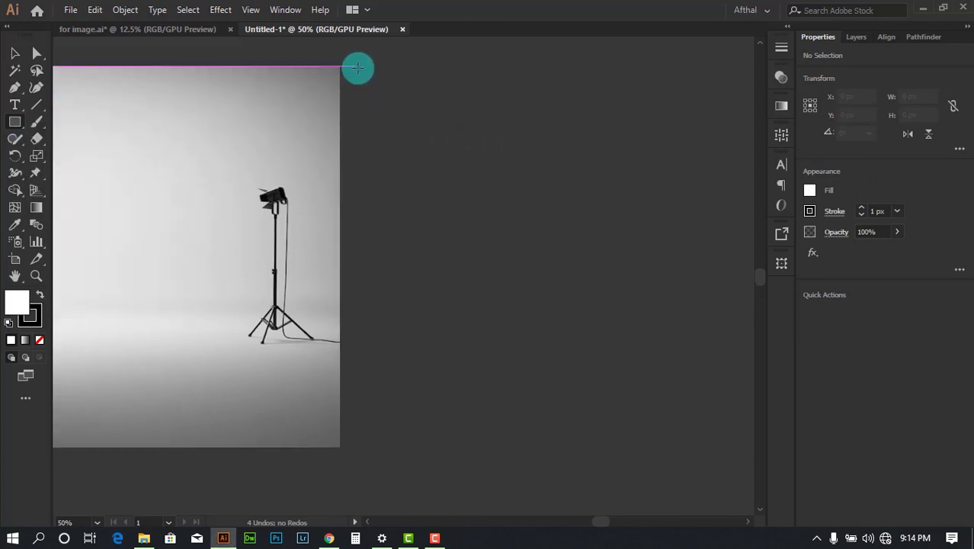
scroll(358, 70, down, 3)
mouse_move(358, 68)
mouse_down()
mouse_move(492, 179)
mouse_move(532, 194)
mouse_up()
scroll(419, 124, up, 1)
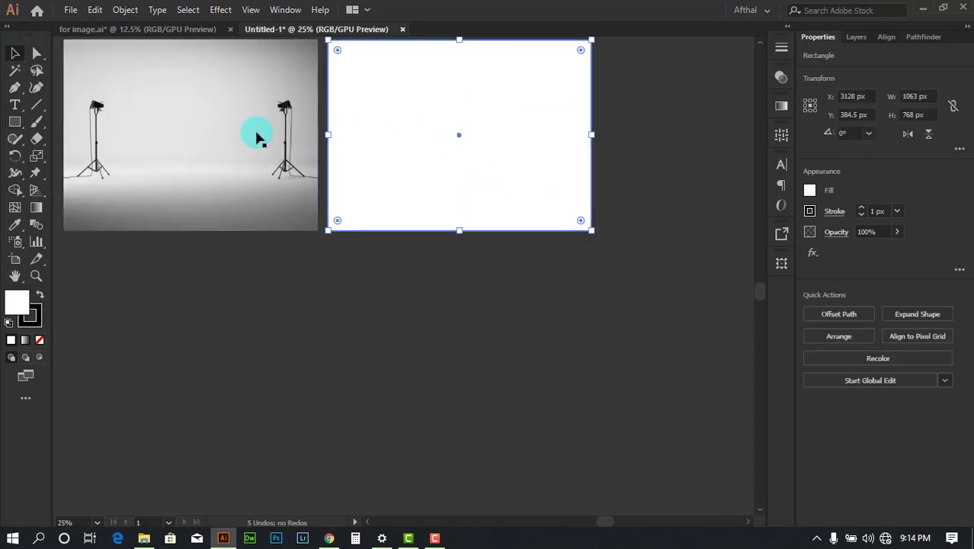
drag(472, 191, 502, 299)
scroll(394, 276, up, 1)
drag(410, 220, 439, 216)
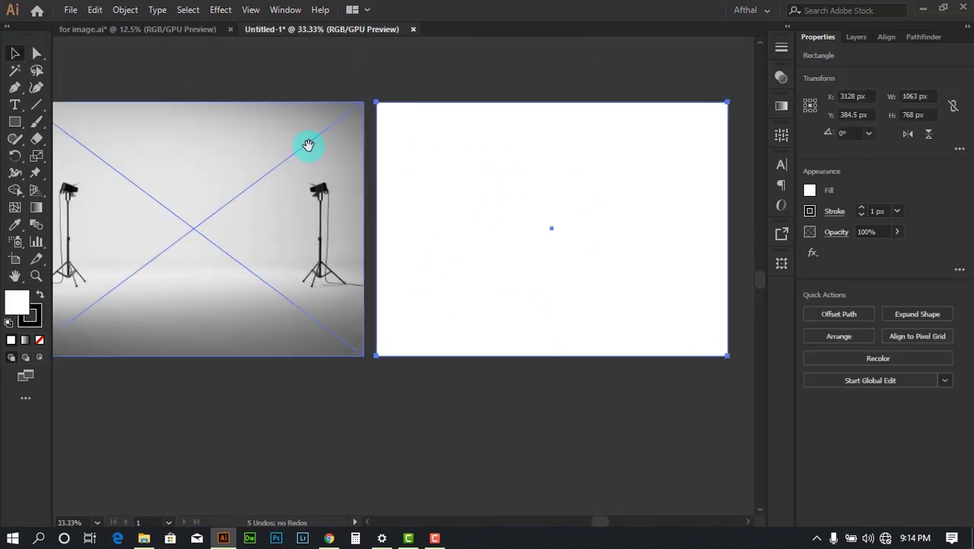
Step: Fill the new rectangle with a linear white-to-black gradient and show its gradient settings
drag(268, 145, 335, 157)
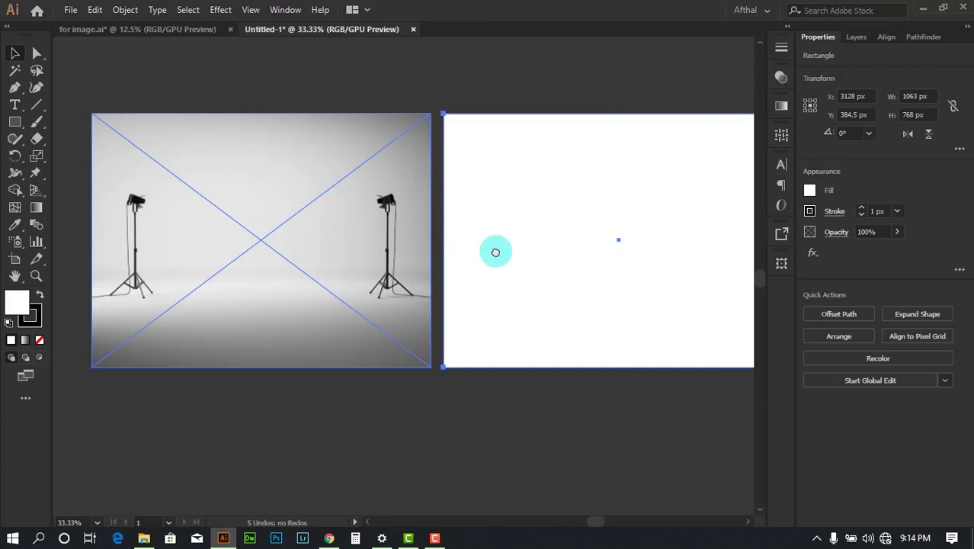
scroll(480, 252, right, 5)
scroll(593, 304, up, 1)
drag(671, 171, 688, 204)
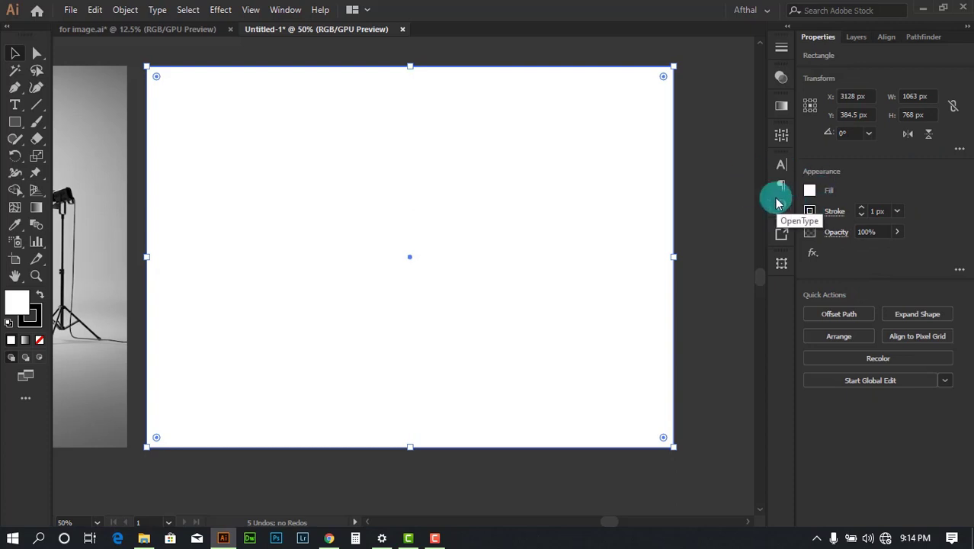
key(period)
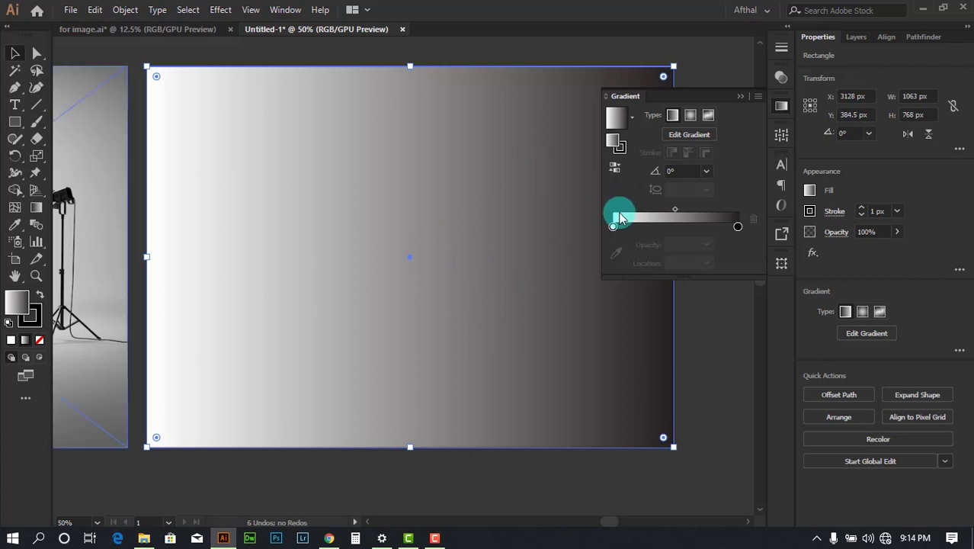
click(781, 113)
click(782, 113)
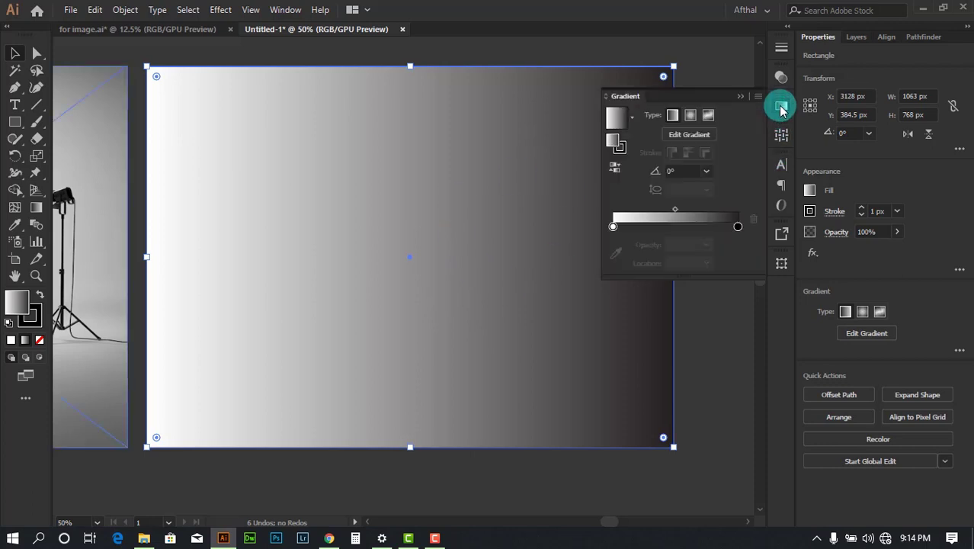
click(785, 114)
click(789, 113)
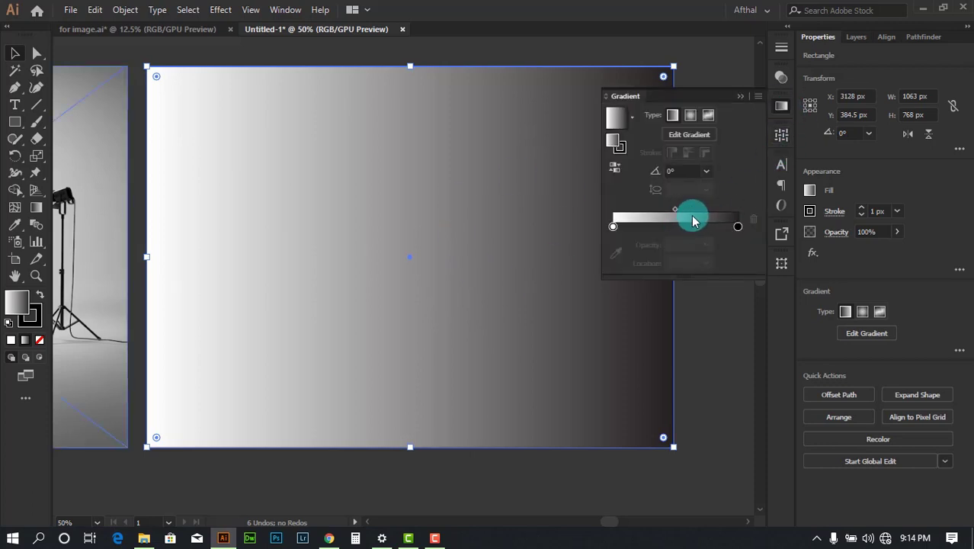
Step: Set the rectangle's gradient angle to -90° so it runs vertically from white to black
click(705, 173)
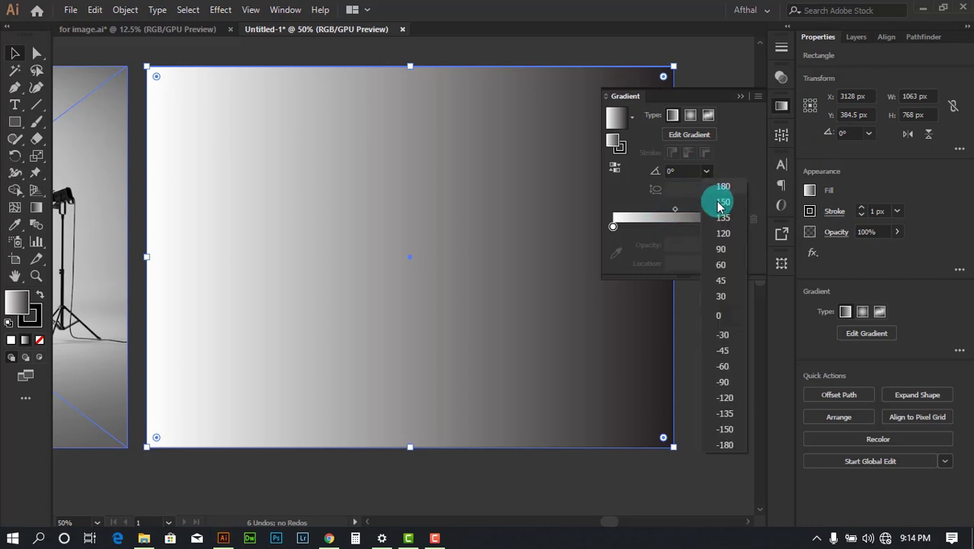
click(733, 356)
scroll(544, 222, down, 2)
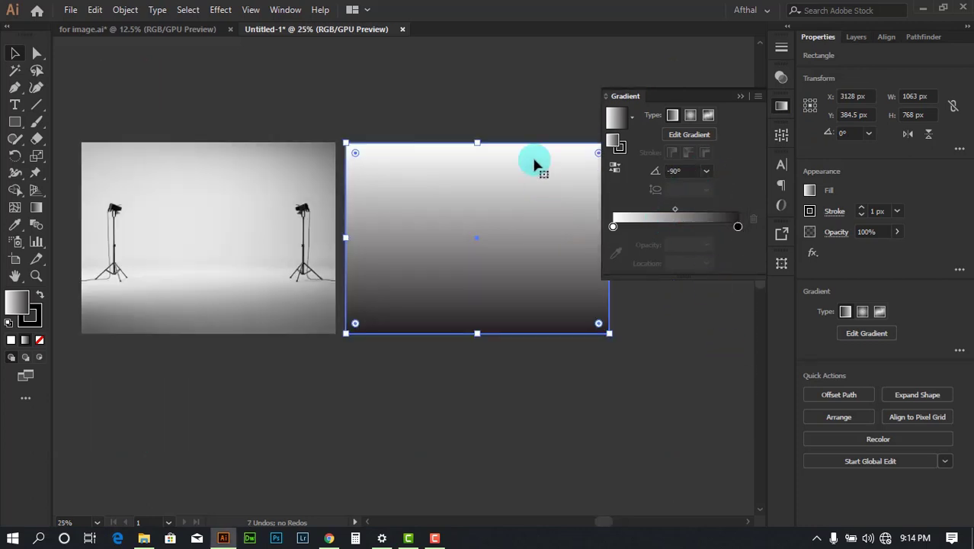
click(537, 89)
click(504, 206)
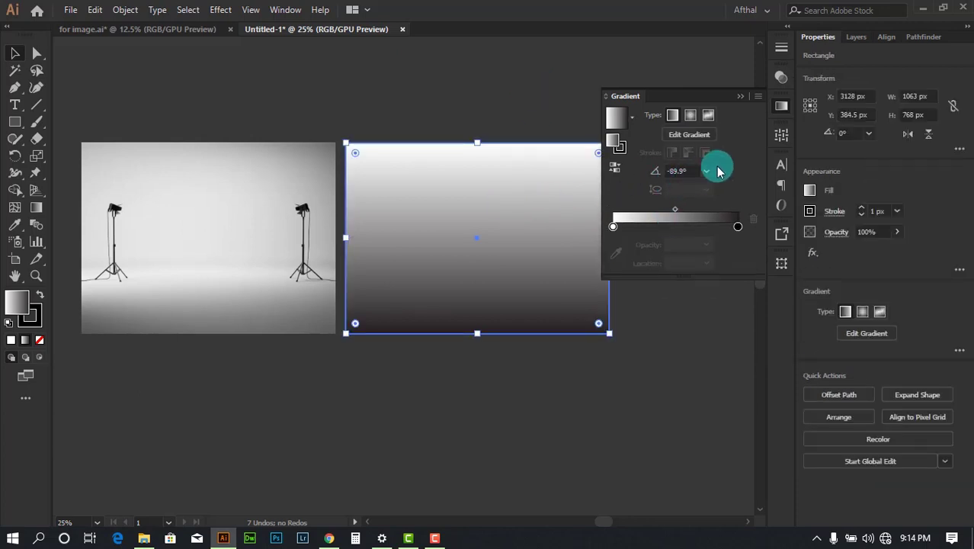
click(706, 174)
click(730, 373)
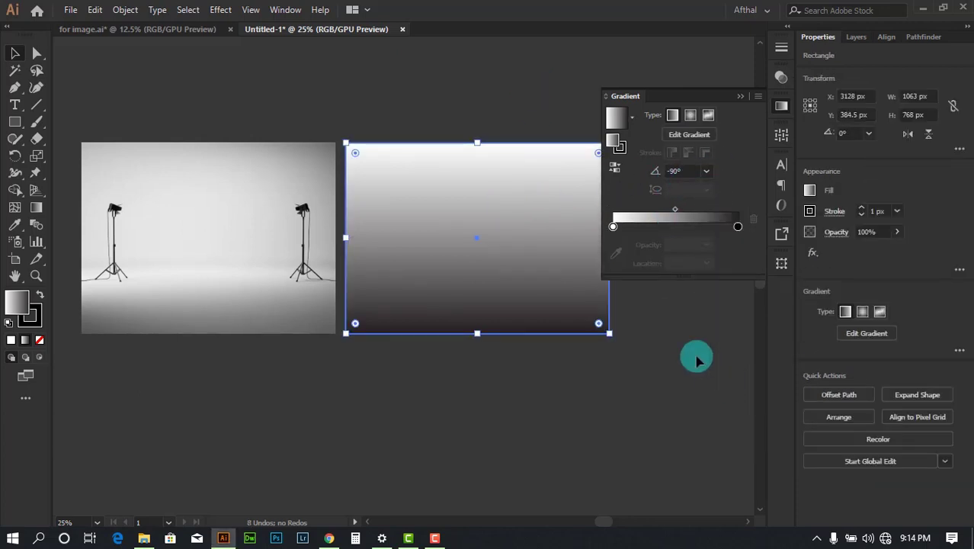
Step: Examine how the studio photo shades from the backdrop to the floor, next to the gradient rectangle
click(341, 180)
scroll(144, 157, up, 4)
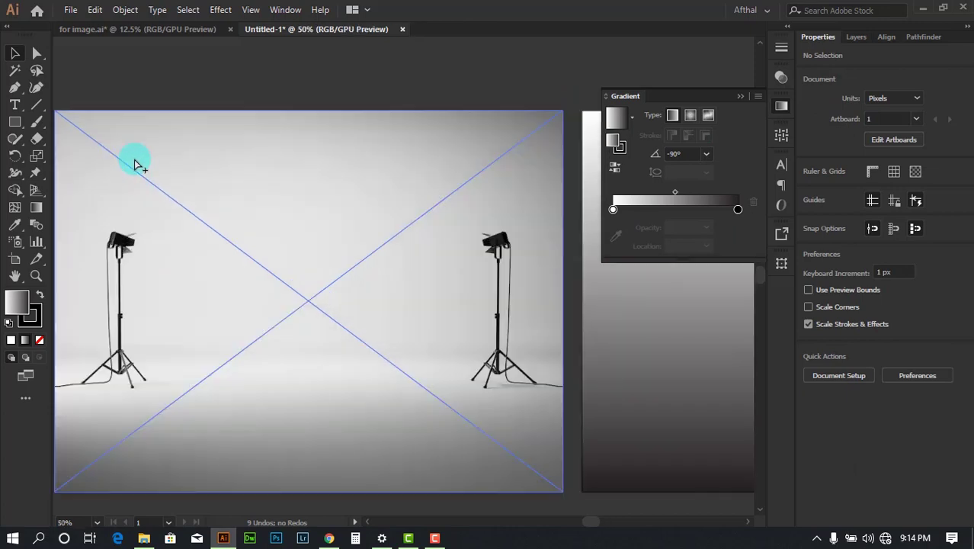
scroll(327, 138, down, 3)
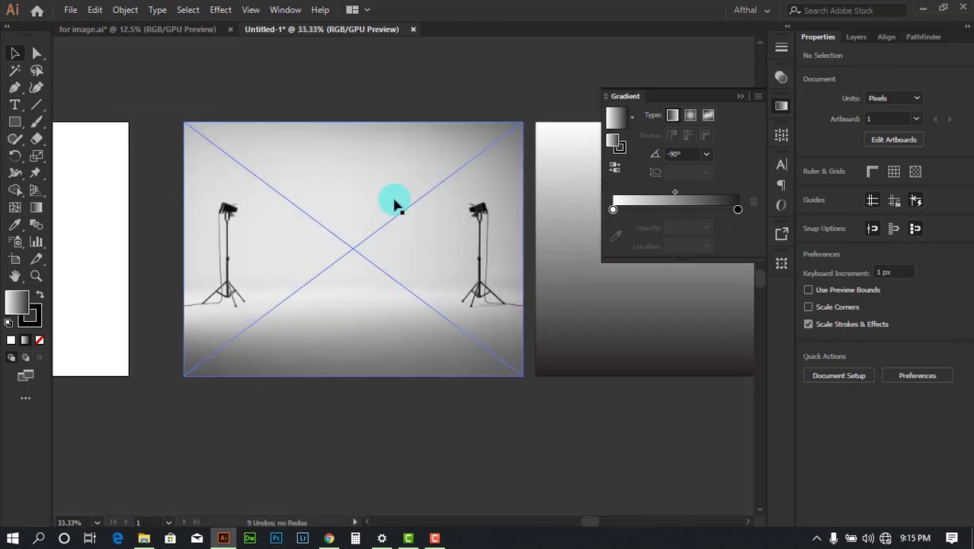
scroll(392, 251, up, 1)
drag(472, 287, 208, 225)
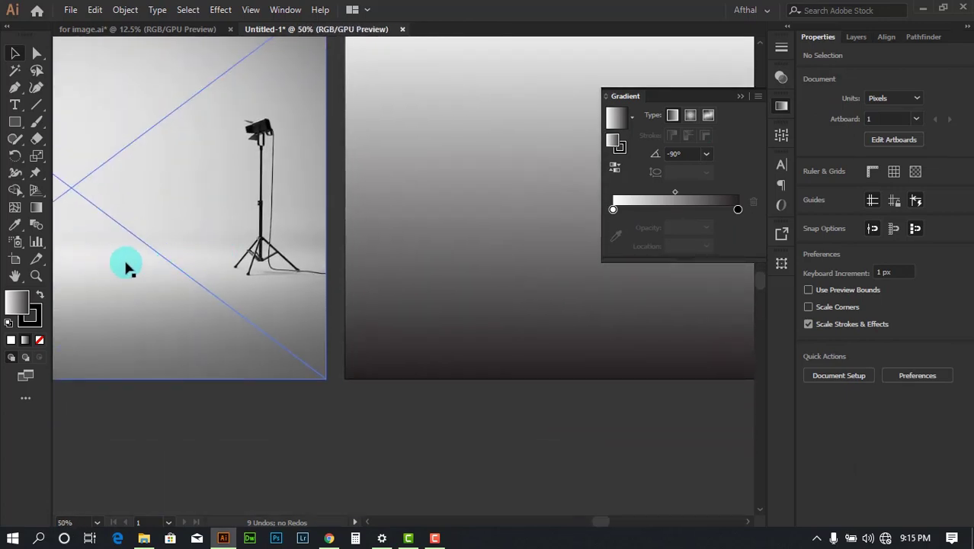
drag(241, 259, 505, 228)
scroll(316, 276, up, 2)
scroll(403, 218, down, 3)
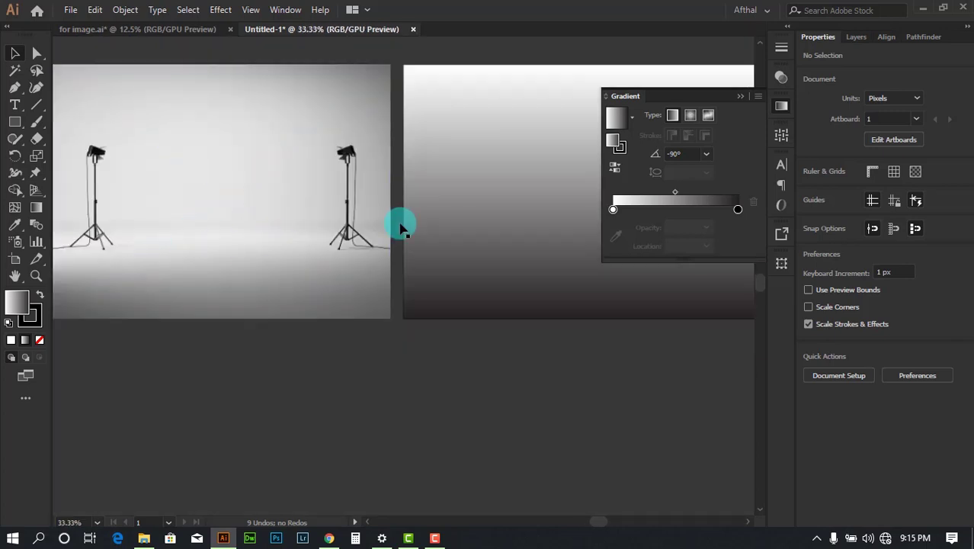
Step: Duplicate the rectangle's white gradient stop to a location of about 64.25%
scroll(382, 257, right, 3)
scroll(383, 260, up, 1)
click(384, 258)
click(614, 227)
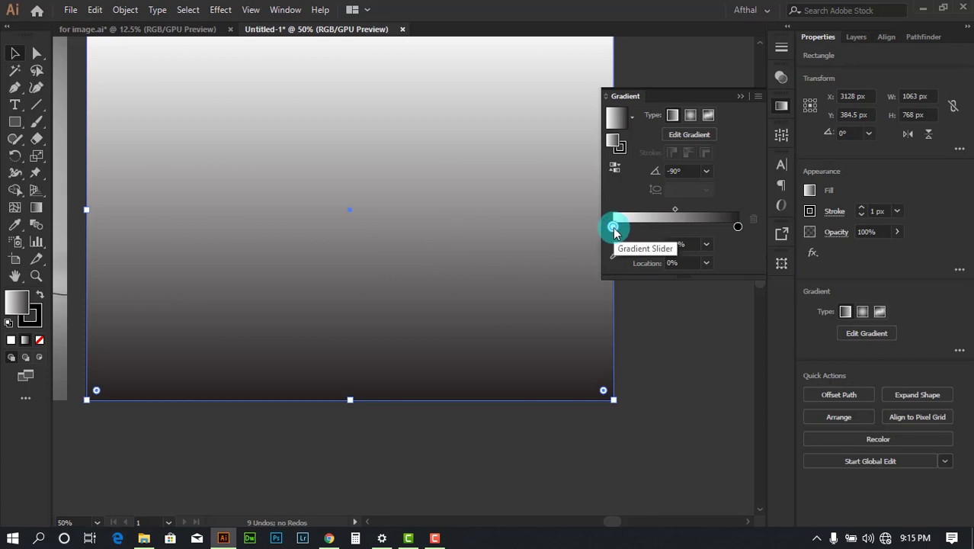
drag(613, 228, 693, 227)
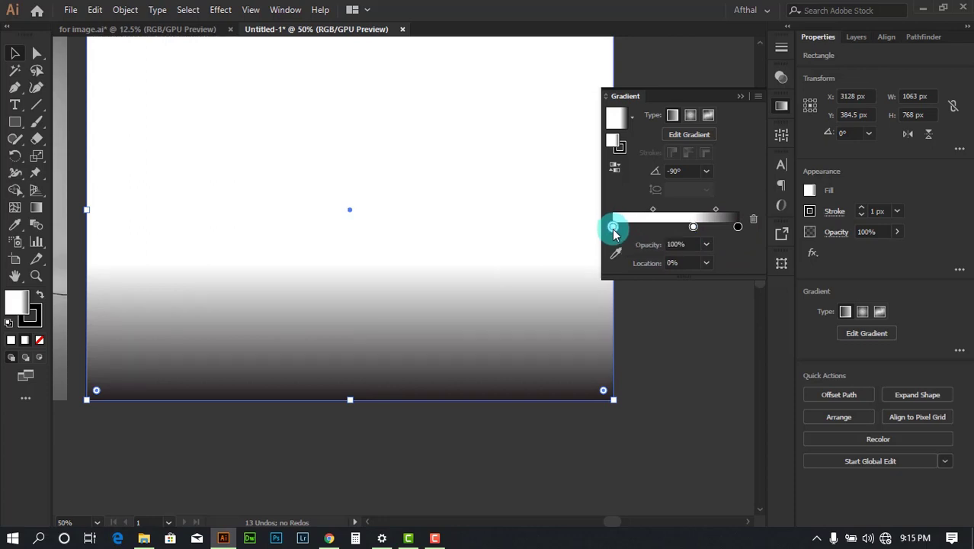
Step: Remove the white gradient stop at 0% and duplicate the black stop to 0%, making a black-white-black gradient
drag(613, 229, 618, 281)
click(738, 228)
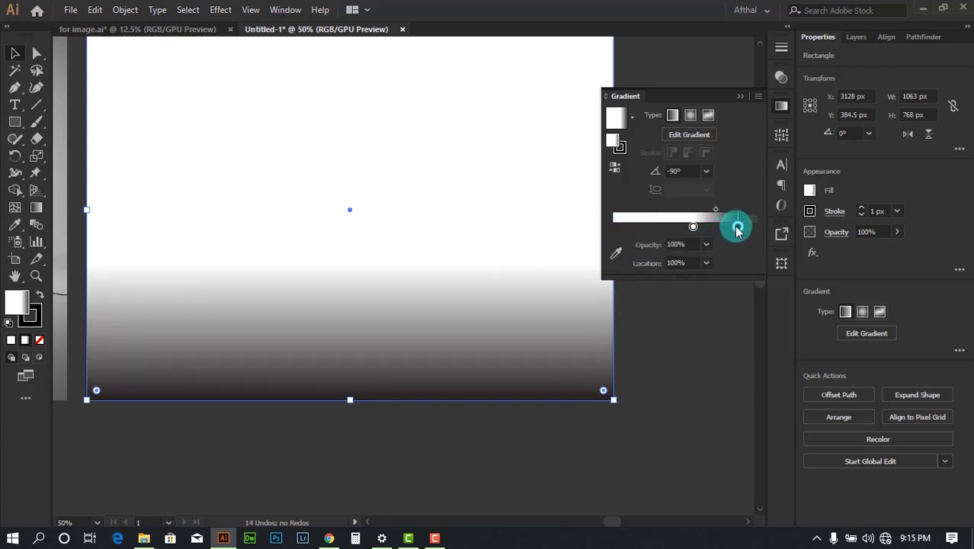
drag(724, 230, 738, 228)
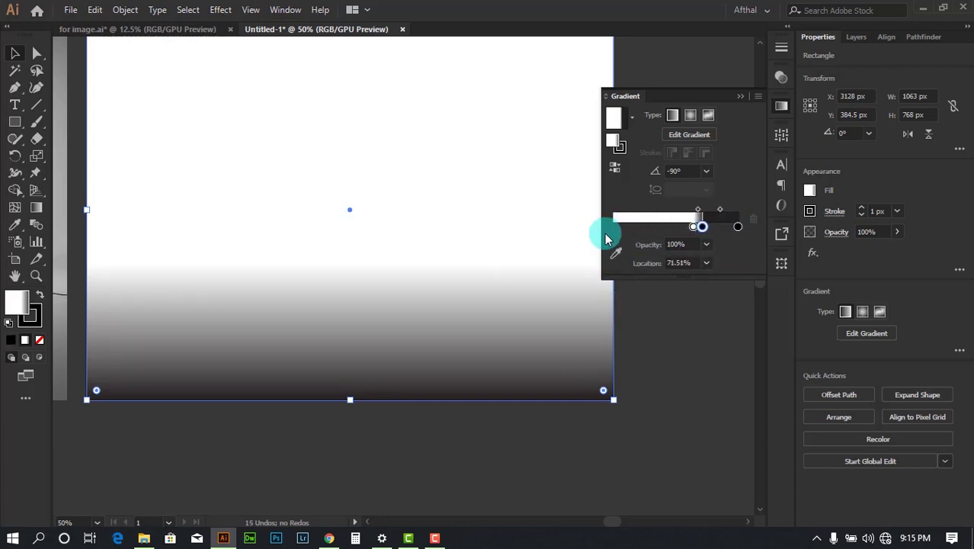
click(614, 229)
drag(613, 226, 635, 227)
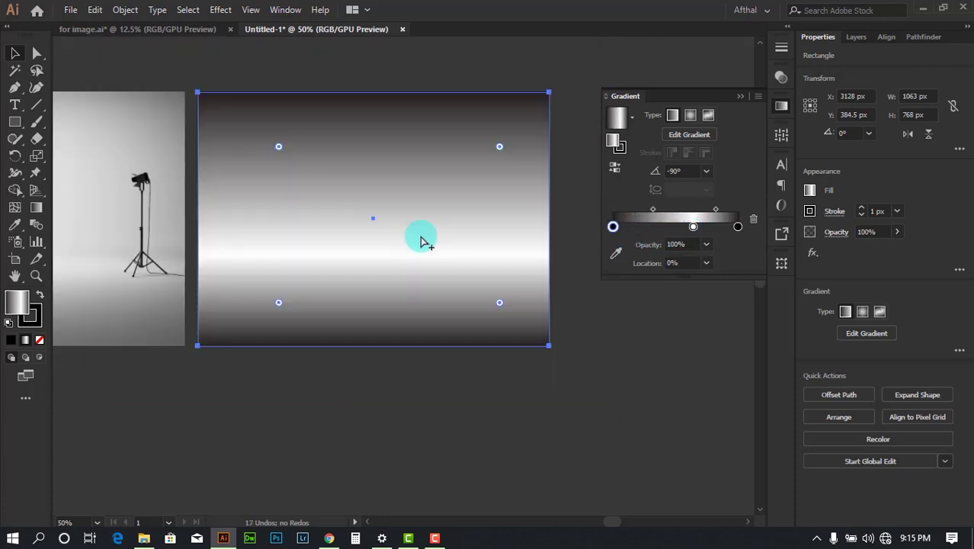
scroll(420, 236, down, 1)
click(418, 89)
drag(393, 80, 431, 105)
scroll(582, 245, up, 2)
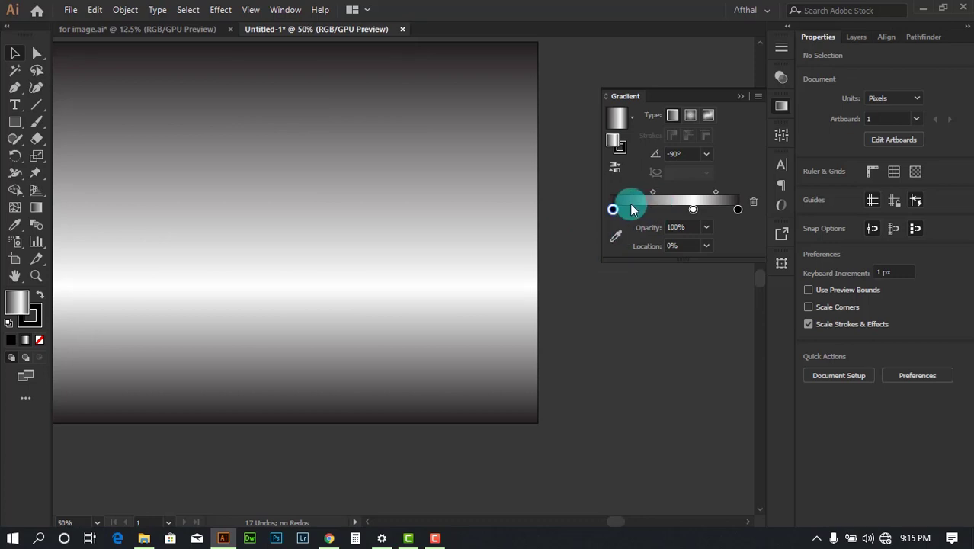
drag(616, 217, 657, 218)
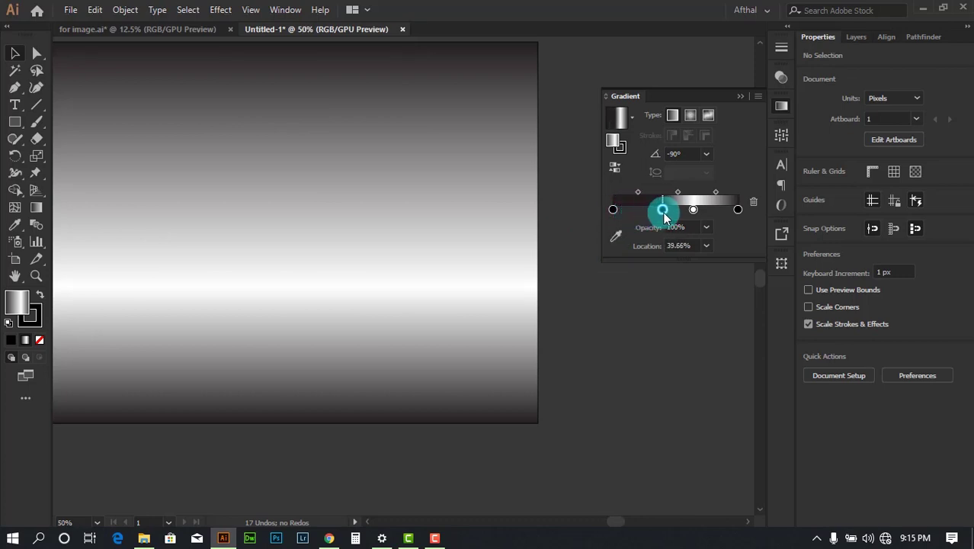
drag(551, 123, 590, 177)
Step: Select the gradient rectangle and set its stroke to None
click(488, 198)
drag(523, 248, 490, 219)
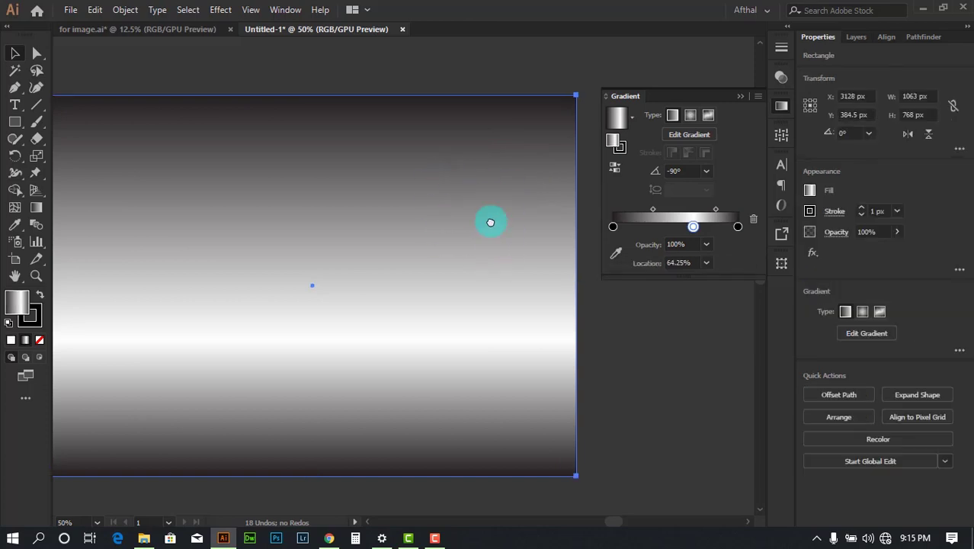
click(816, 221)
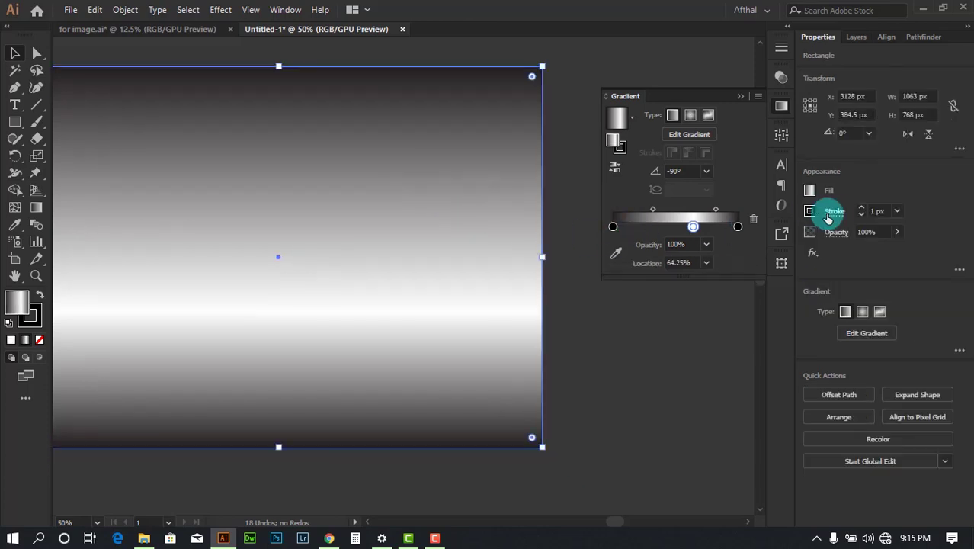
click(809, 211)
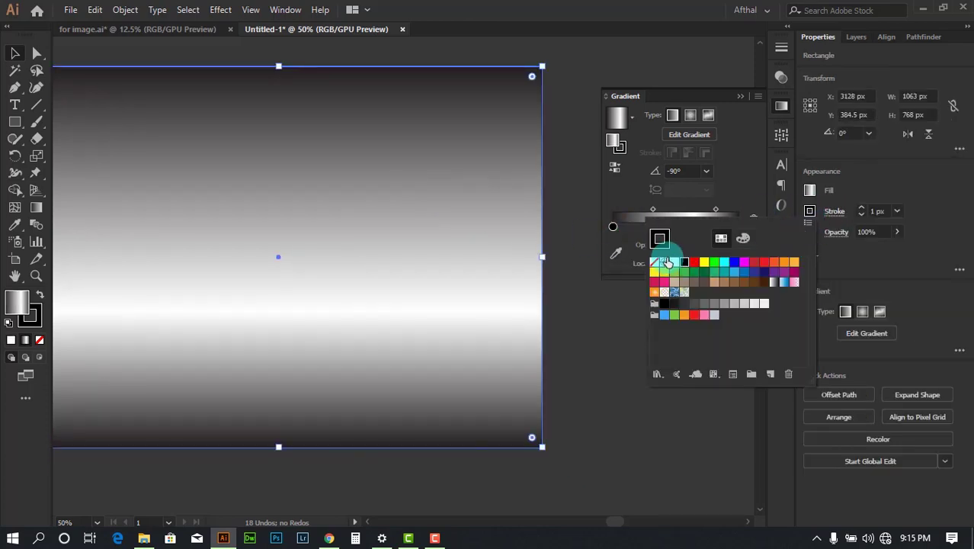
click(655, 263)
click(809, 203)
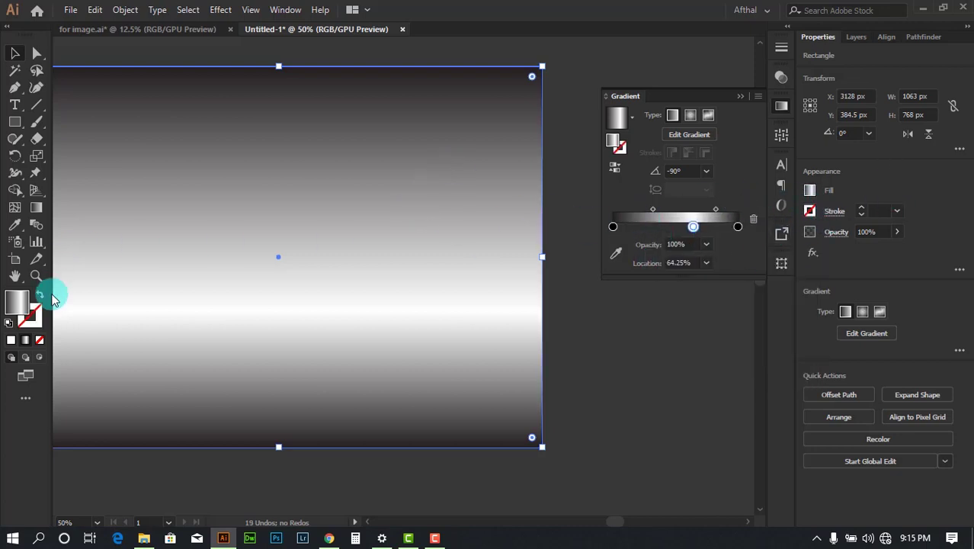
Step: Duplicate the black gradient stop at 0% to about 52.79%, just before the white stop
drag(616, 231, 679, 227)
scroll(557, 257, down, 2)
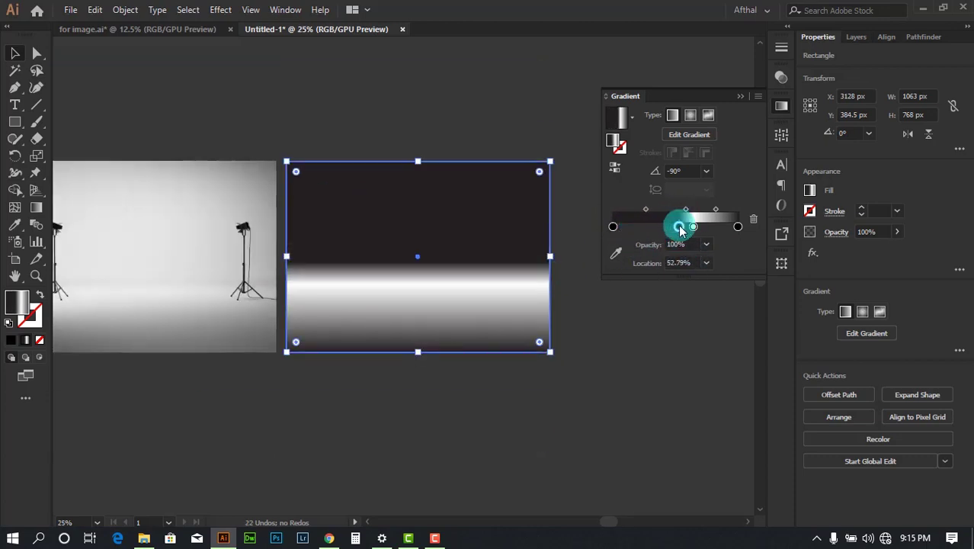
Step: Draw a near-horizontal line about 642 px long along the wall-to-floor transition of the reference studio photo
key(space)
drag(276, 142, 377, 117)
click(457, 105)
scroll(278, 282, up, 3)
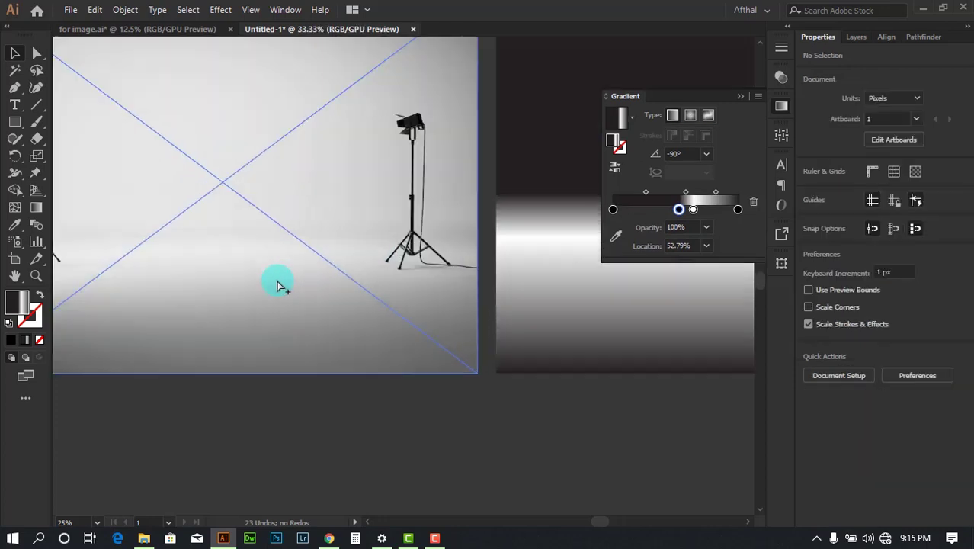
scroll(335, 229, down, 1)
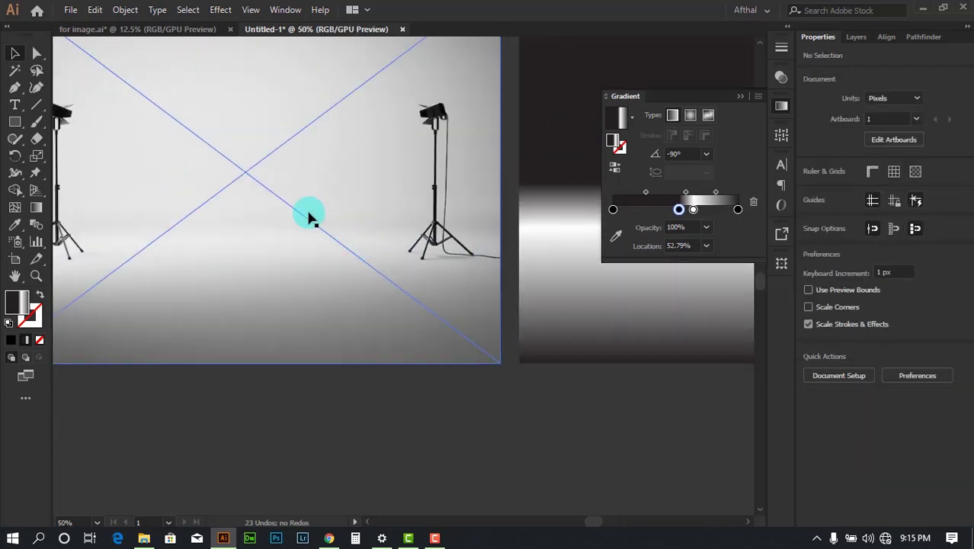
click(32, 109)
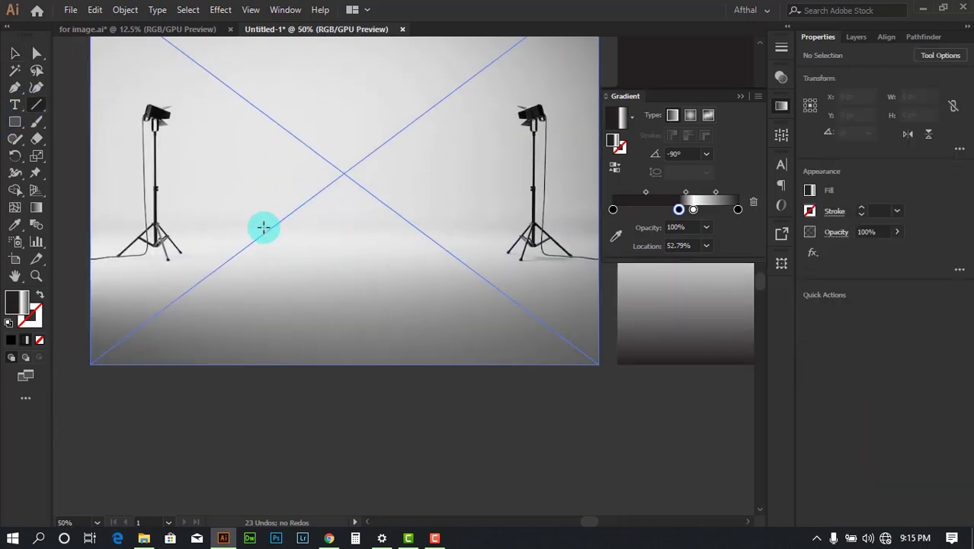
drag(263, 227, 581, 226)
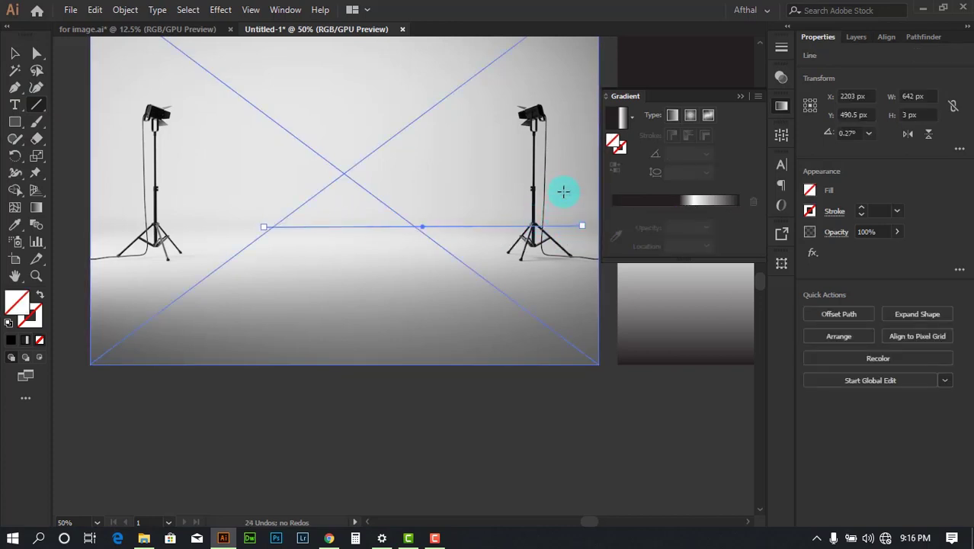
key(ctrl+minus)
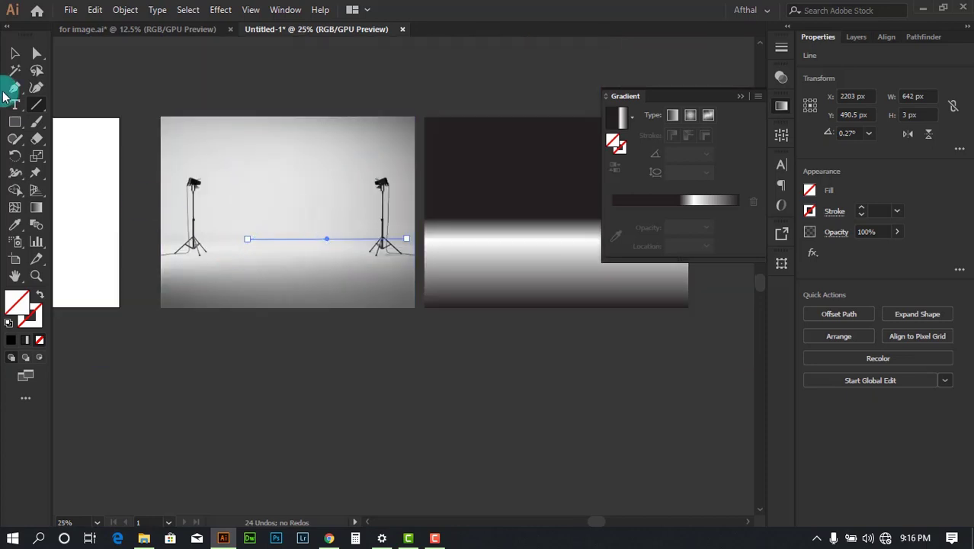
click(384, 76)
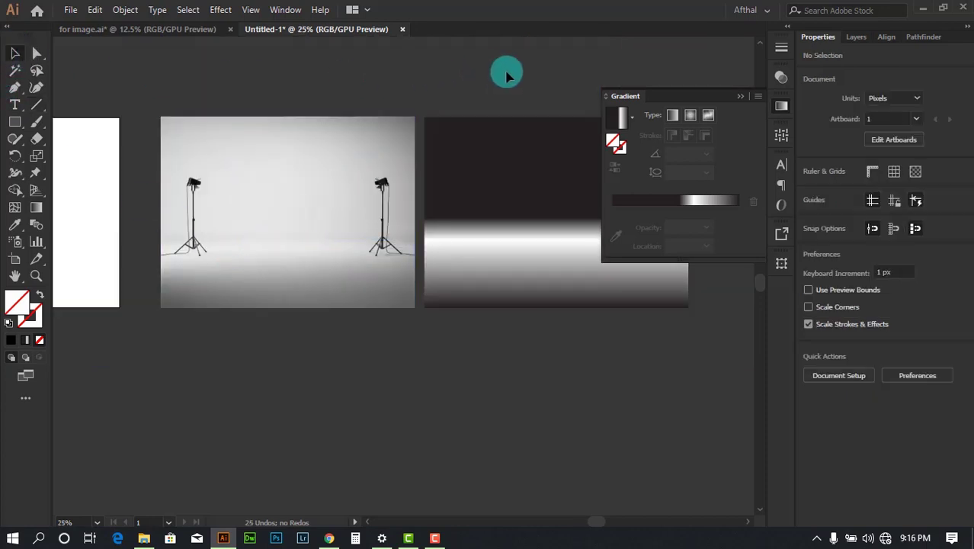
Step: Change the rectangle's black gradient stop at 52.79% to a grey of K 30%
scroll(524, 183, right, 2)
scroll(524, 183, up, 1)
click(489, 233)
click(679, 227)
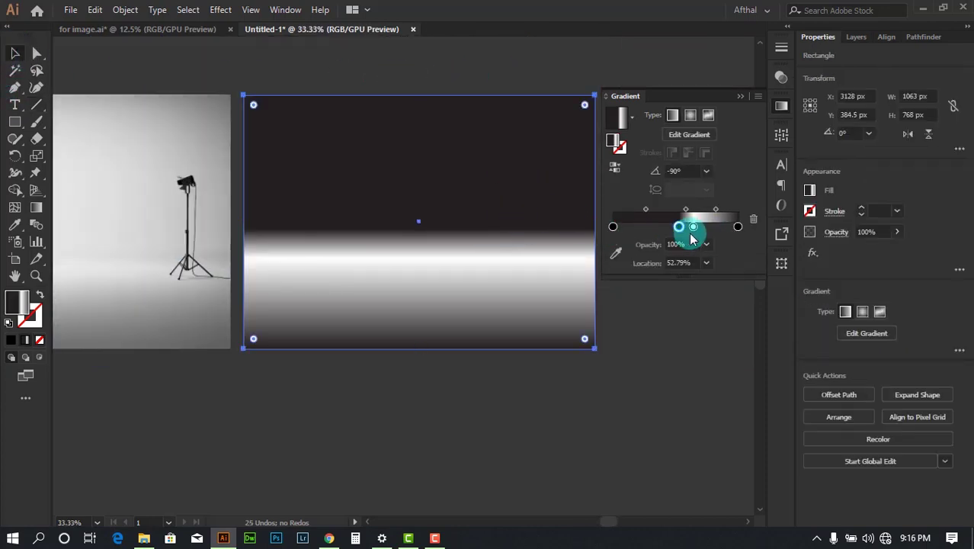
double_click(679, 227)
click(554, 277)
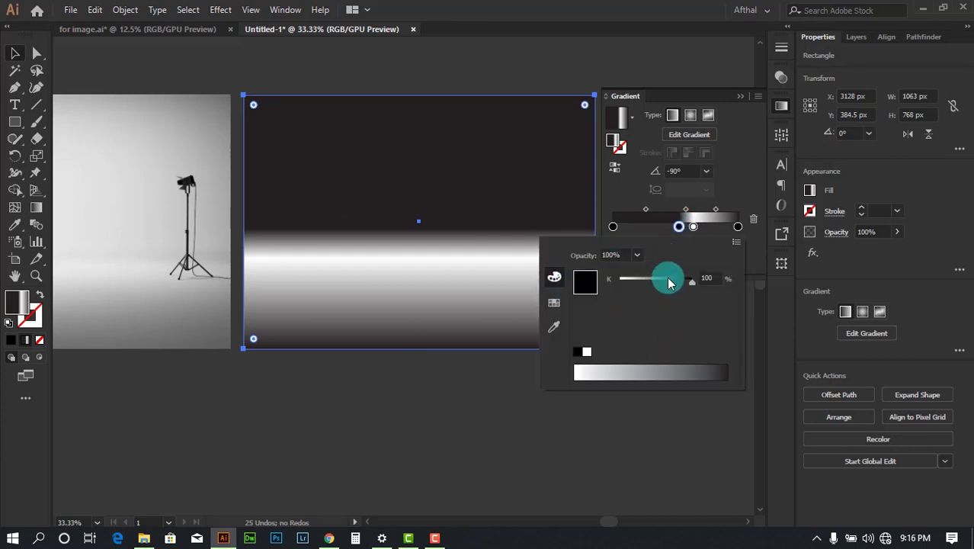
drag(668, 284, 643, 286)
click(513, 115)
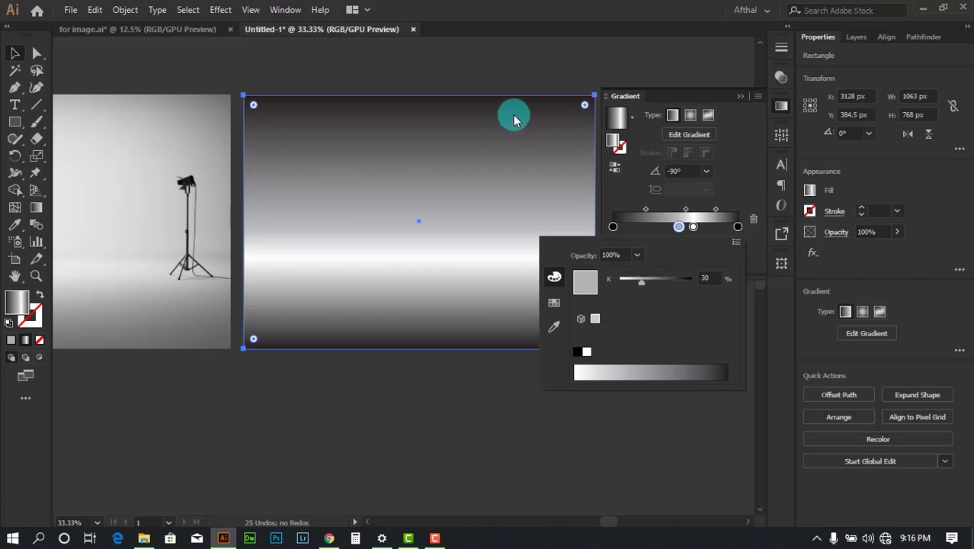
click(500, 66)
scroll(506, 65, down, 1)
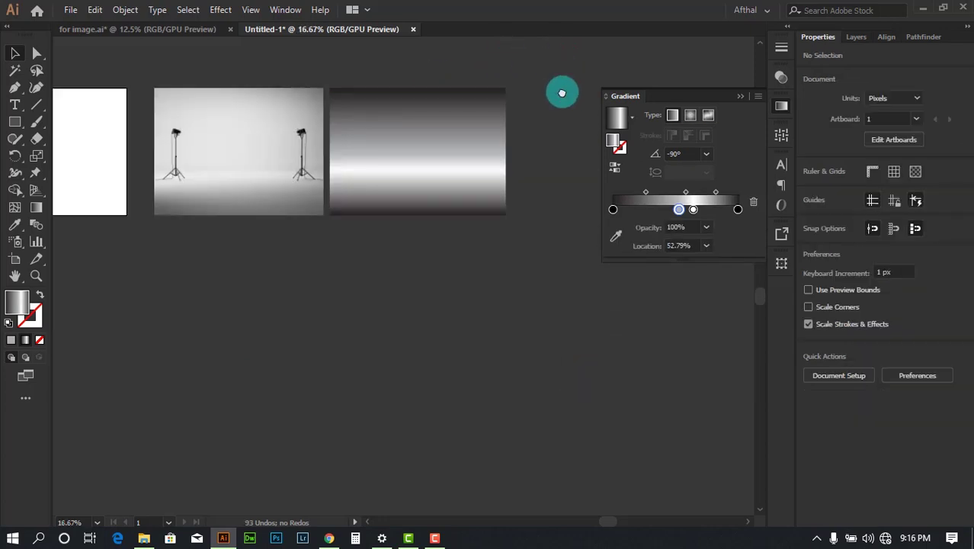
Step: Change the rectangle's gradient stop at 0% to a grey of K 33%
scroll(561, 91, up, 1)
scroll(525, 191, up, 1)
scroll(133, 196, up, 1)
click(374, 200)
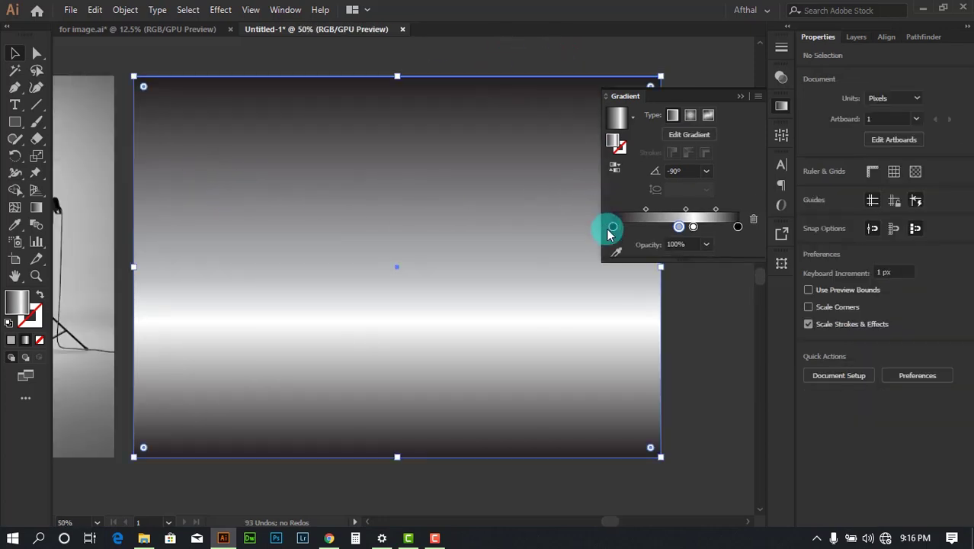
double_click(612, 229)
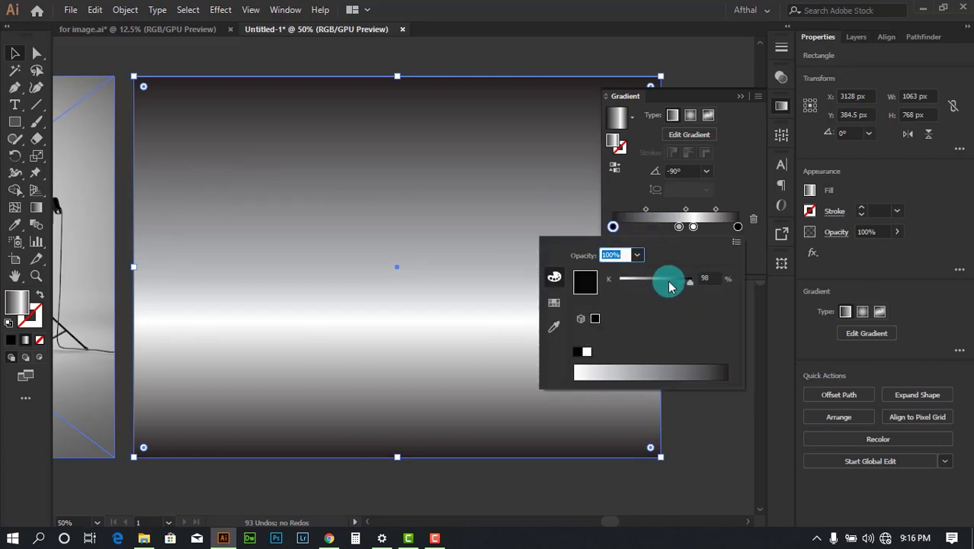
drag(653, 288, 642, 288)
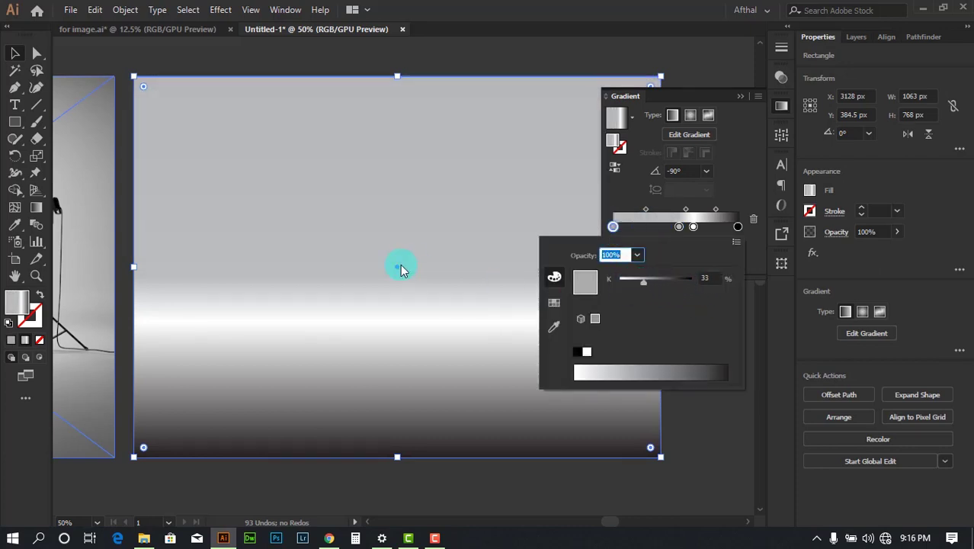
Step: Recolor the rectangle's black gradient stop at 100% to grey
click(738, 226)
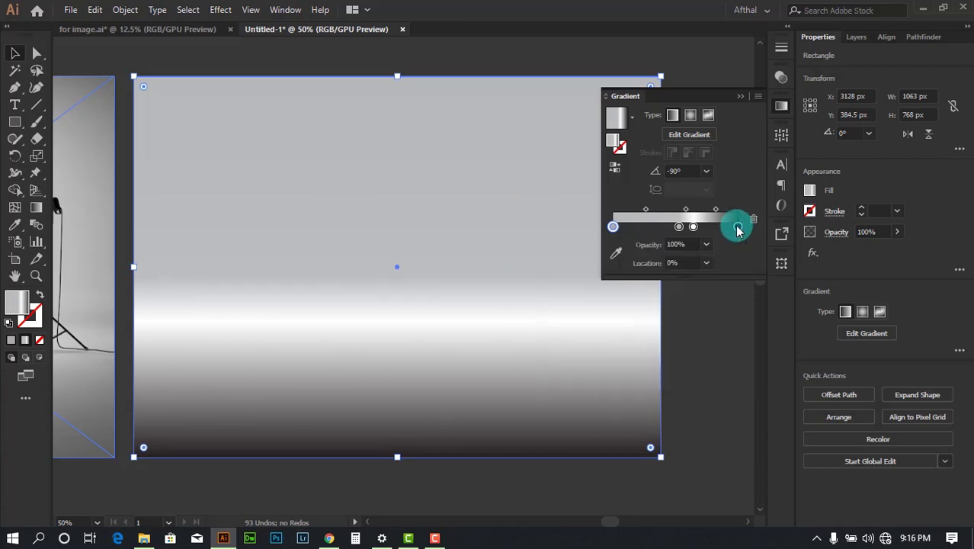
double_click(738, 226)
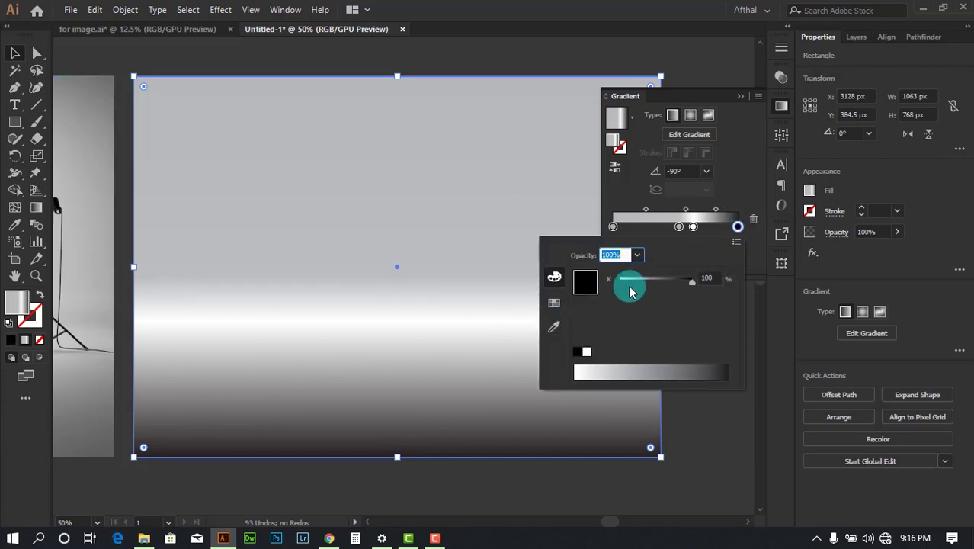
drag(637, 285, 657, 284)
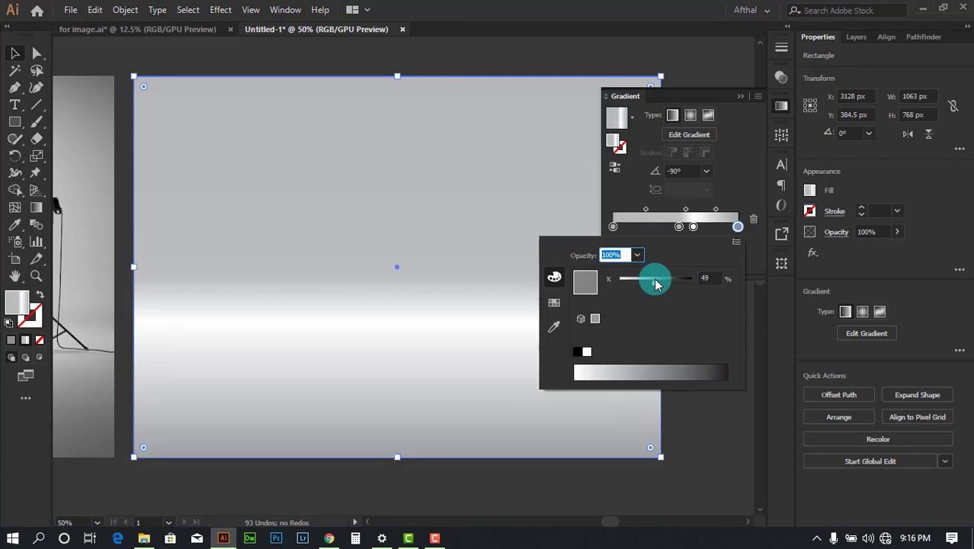
click(526, 63)
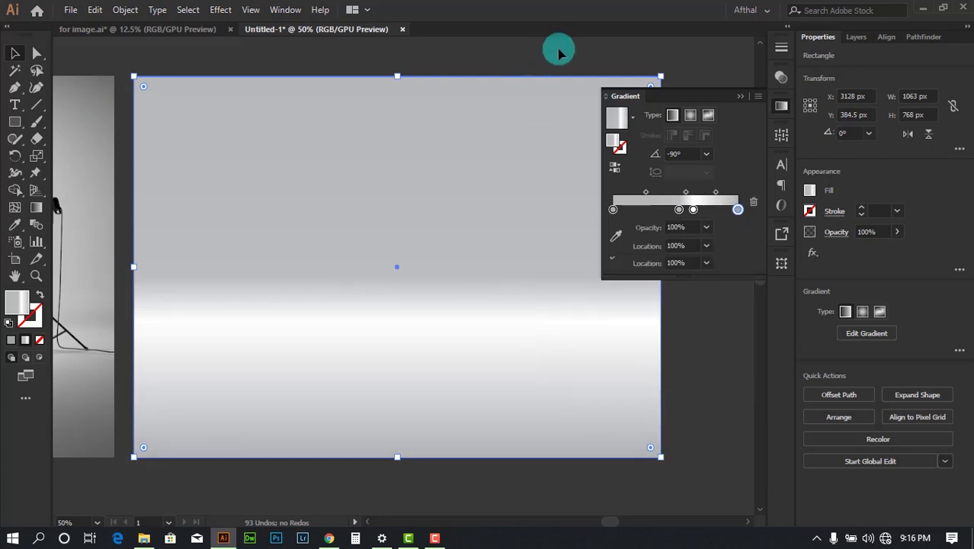
Step: Lighten the rectangle's gradient stop at 0% to a lighter grey
scroll(565, 149, down, 2)
scroll(483, 109, up, 1)
click(475, 253)
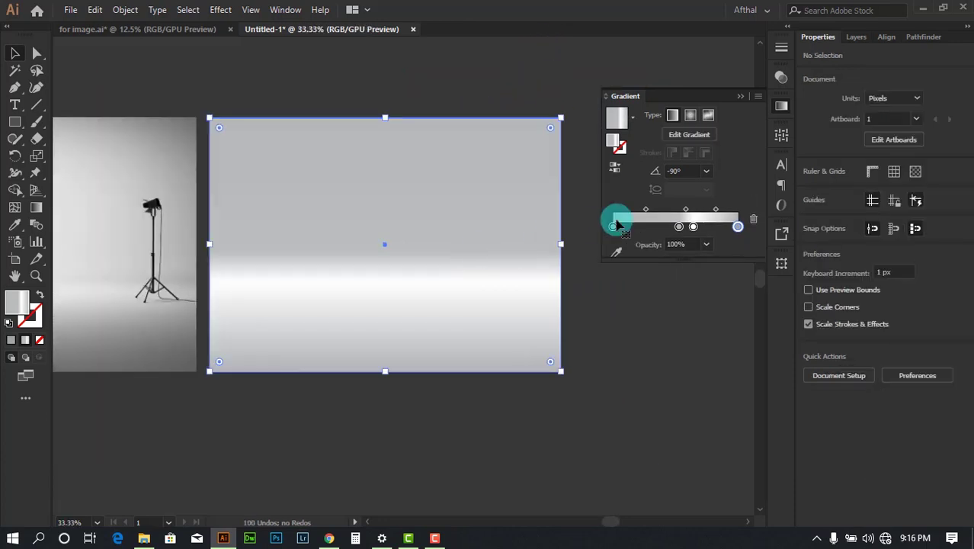
double_click(613, 228)
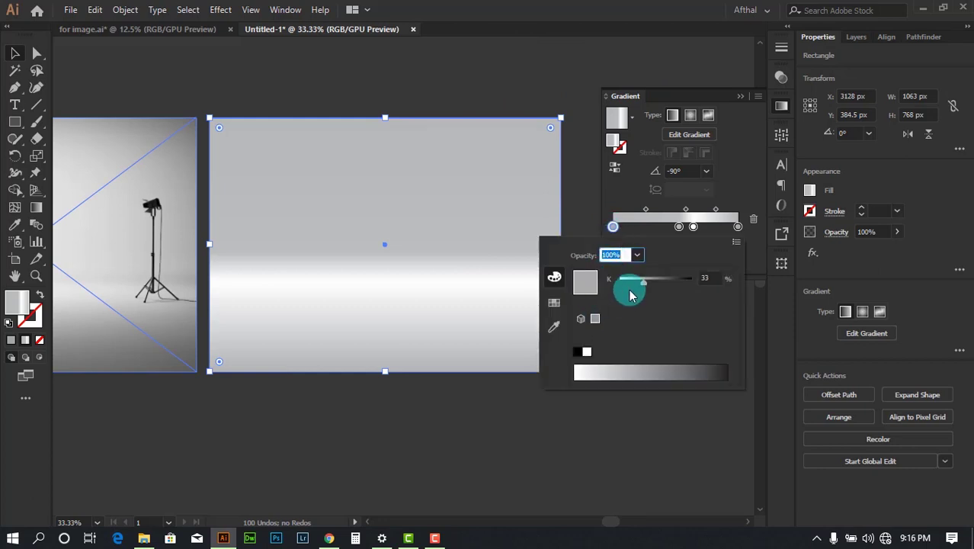
drag(633, 284, 631, 282)
click(463, 80)
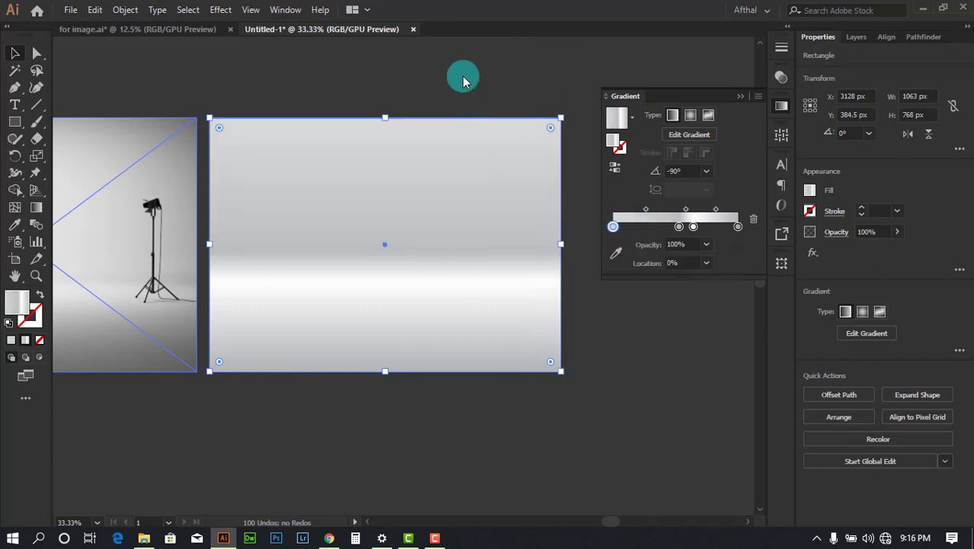
click(466, 77)
Step: Shift the white gradient stop closer to the end stop and move the adjacent middle grey stop to 62.85%
scroll(465, 77, down, 3)
drag(550, 249, 581, 292)
scroll(572, 218, up, 3)
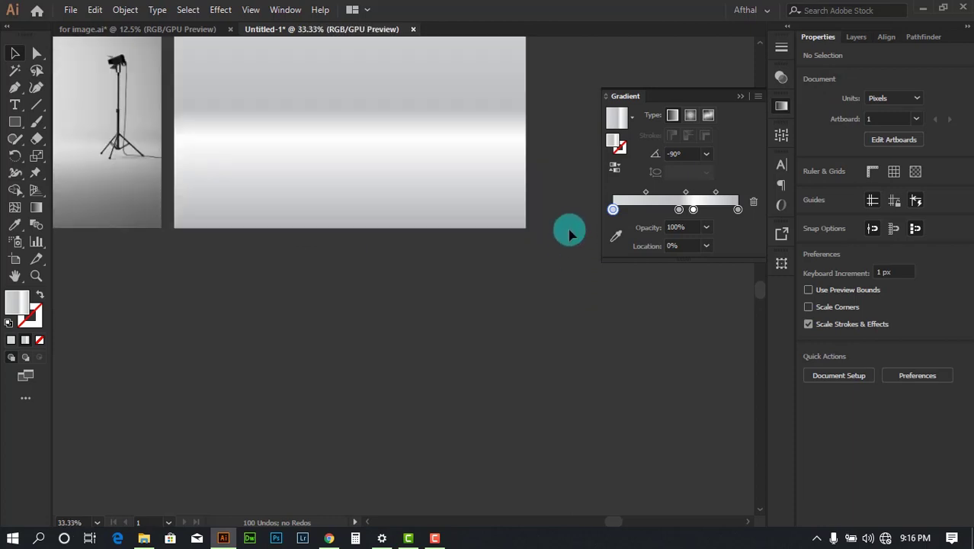
click(552, 229)
click(693, 227)
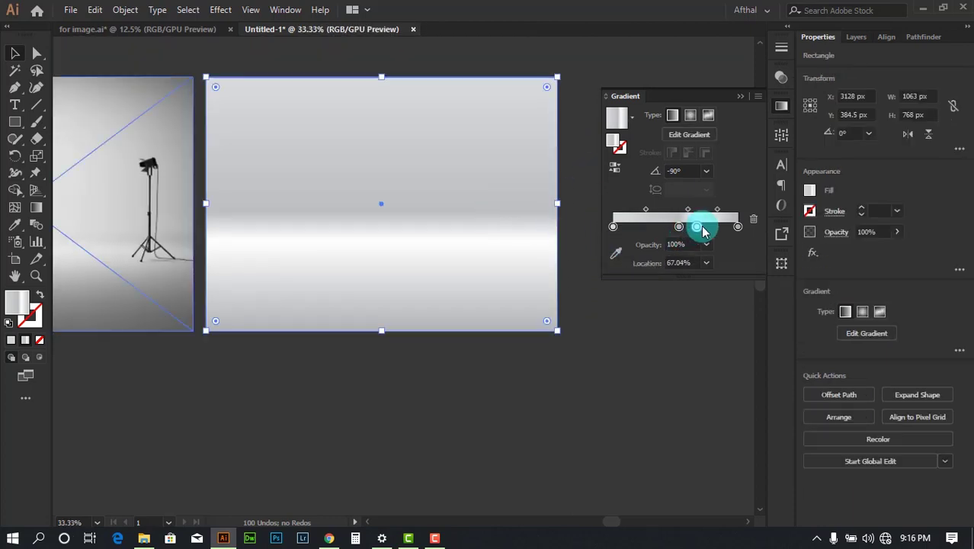
click(679, 228)
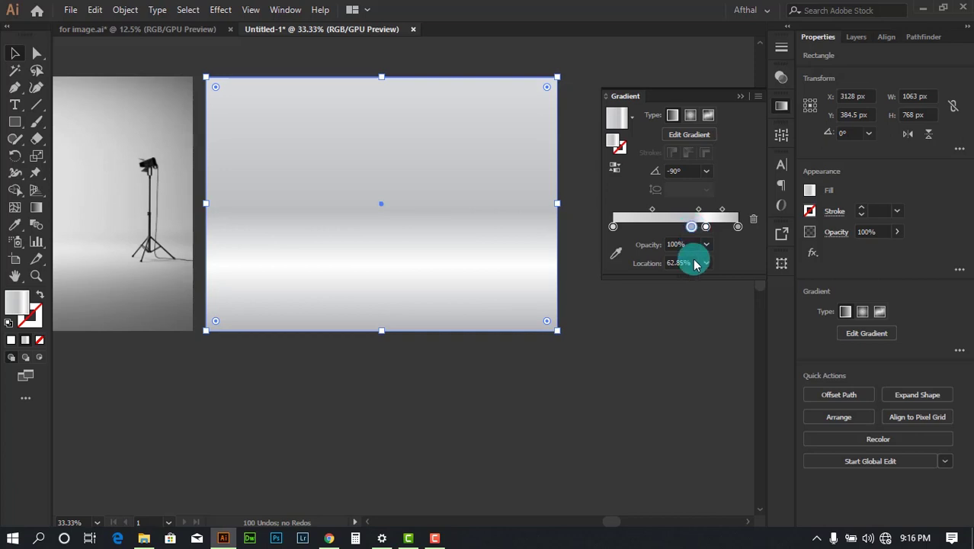
click(643, 363)
scroll(643, 373, down, 1)
scroll(556, 362, left, 1)
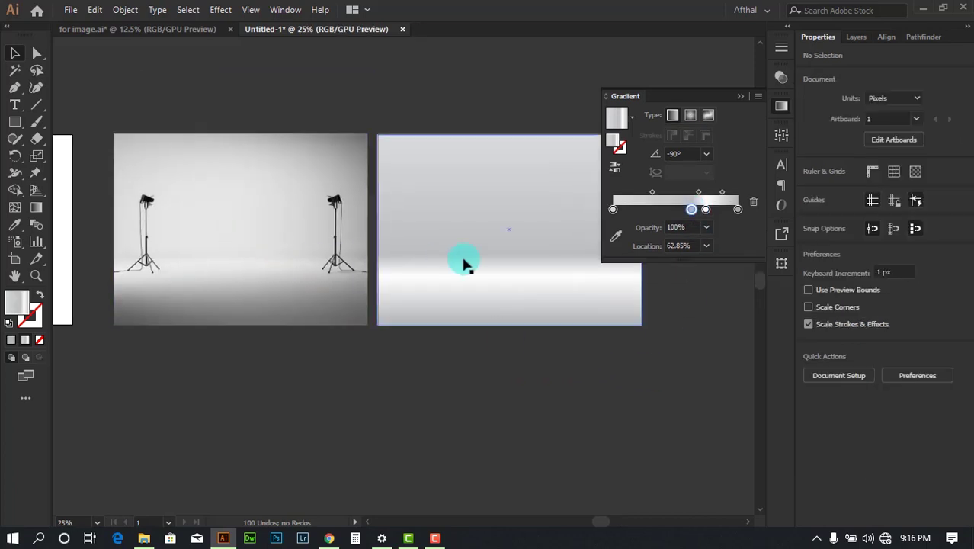
Step: Lighten the rectangle's gradient stop at 62.85% to a grey of K 20%
scroll(500, 342, right, 3)
scroll(424, 198, up, 1)
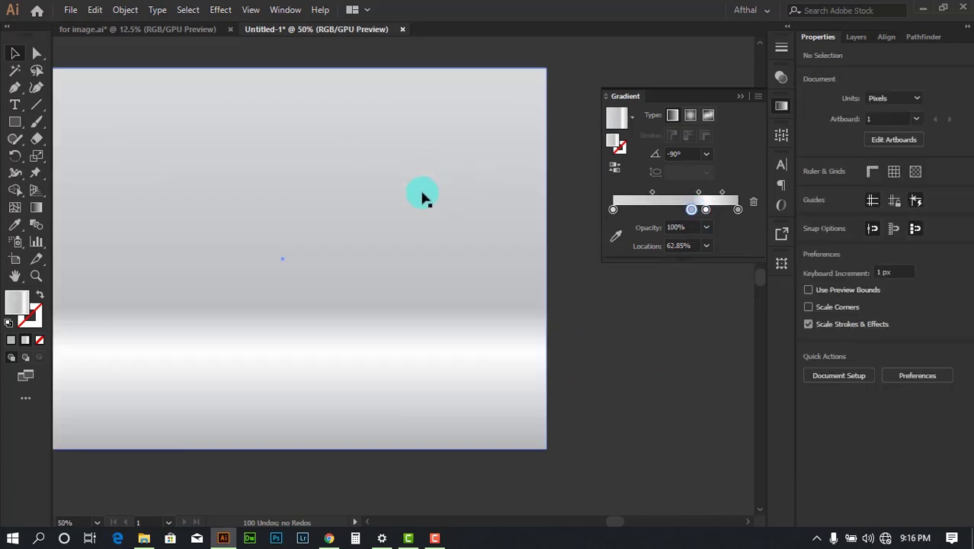
click(425, 199)
double_click(692, 227)
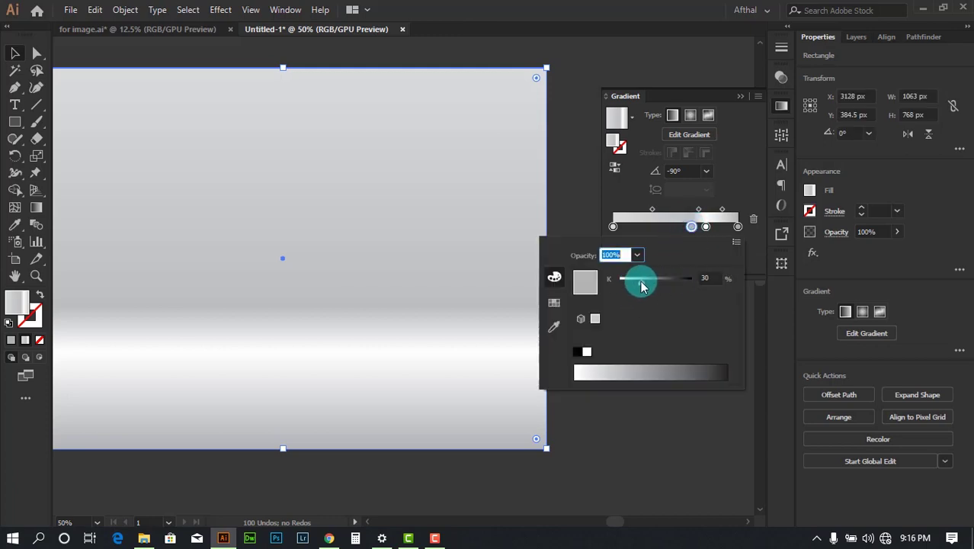
drag(636, 285, 628, 279)
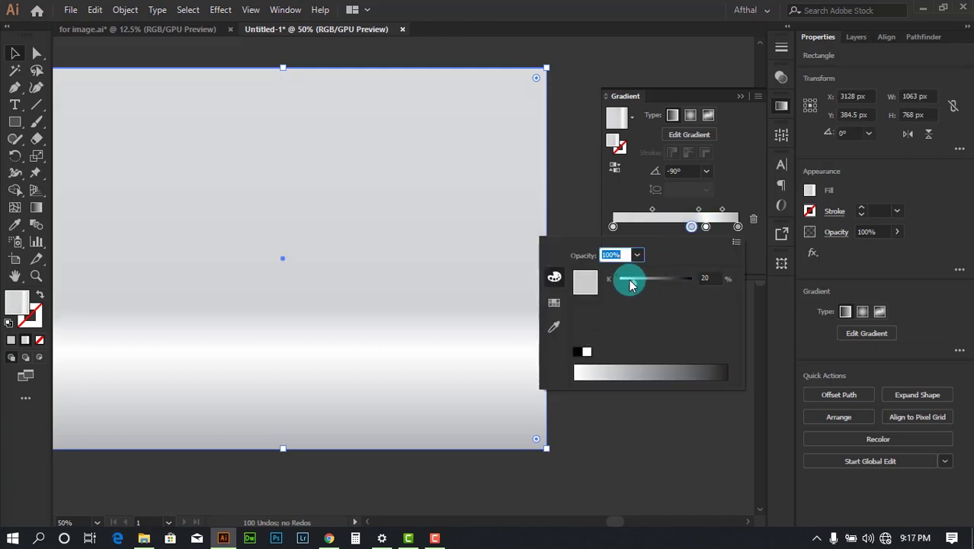
click(569, 199)
click(596, 283)
scroll(595, 283, down, 4)
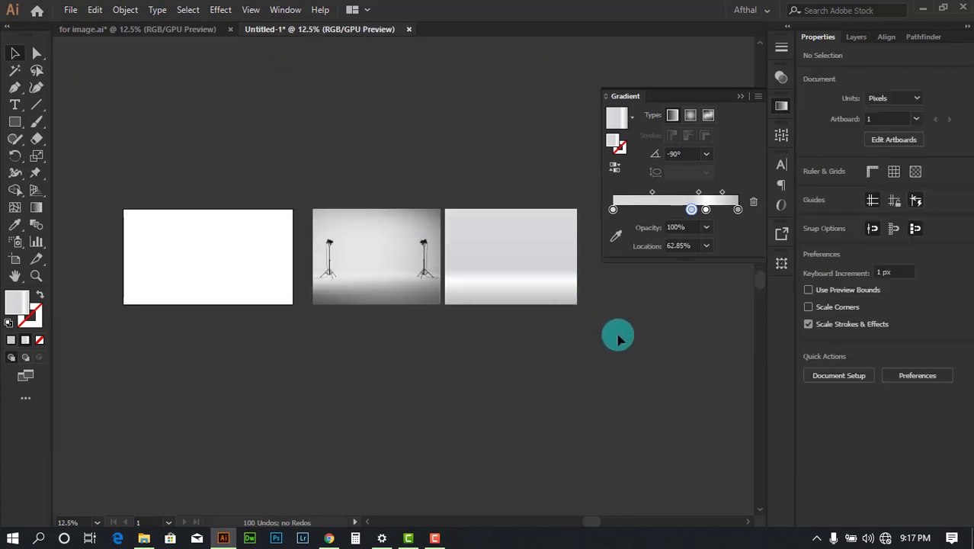
Step: Collapse the gradient settings and draw a second 1063 x 768 px rectangle exactly covering the gradient rectangle
scroll(643, 313, up, 1)
scroll(259, 267, up, 3)
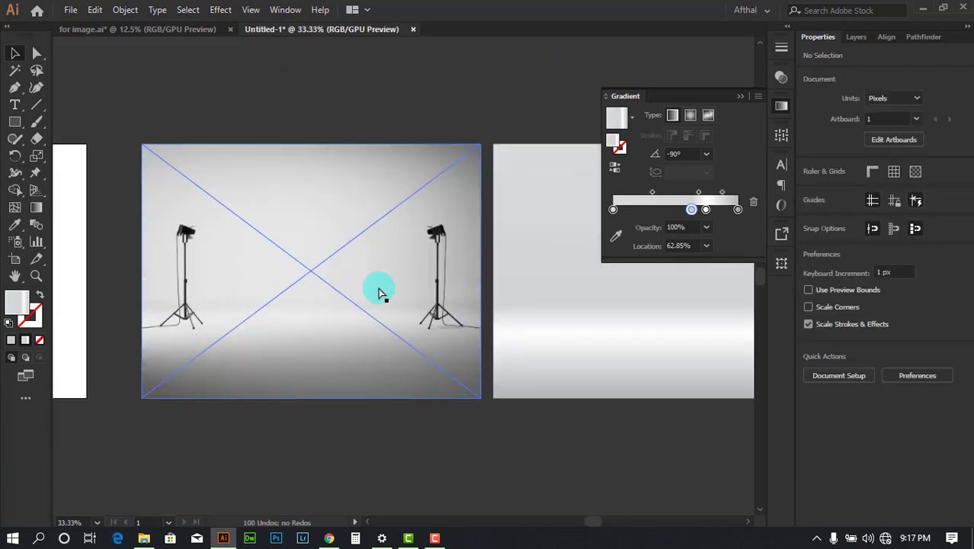
scroll(276, 149, down, 1)
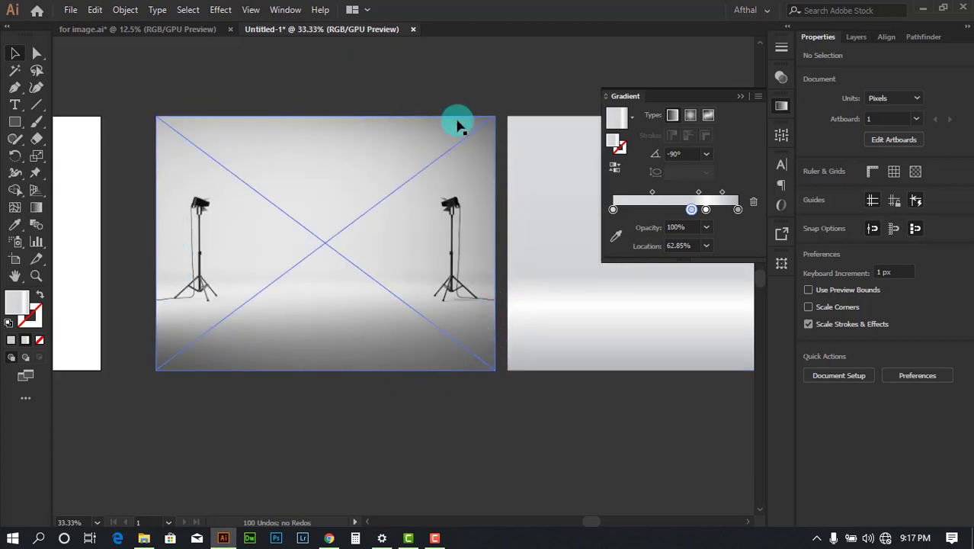
drag(456, 84, 94, 95)
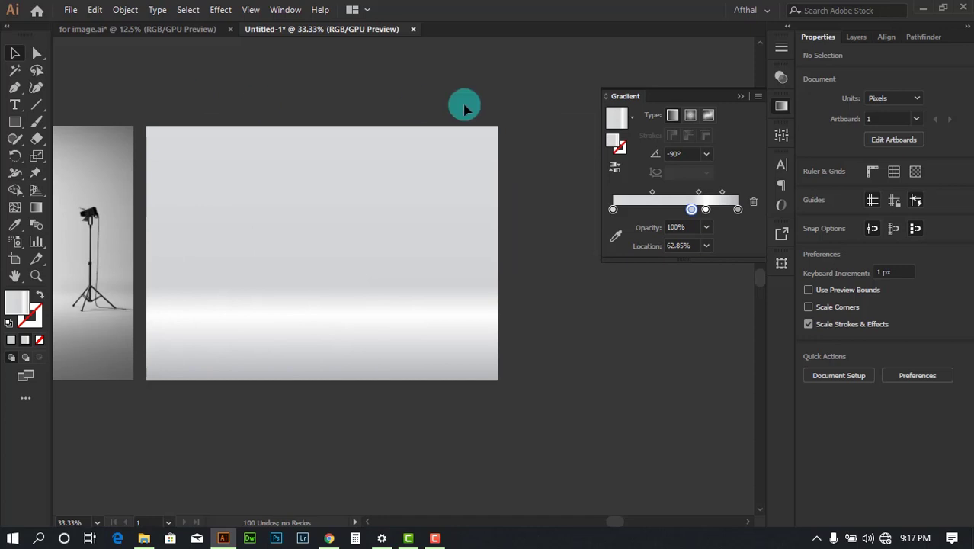
click(739, 97)
click(16, 124)
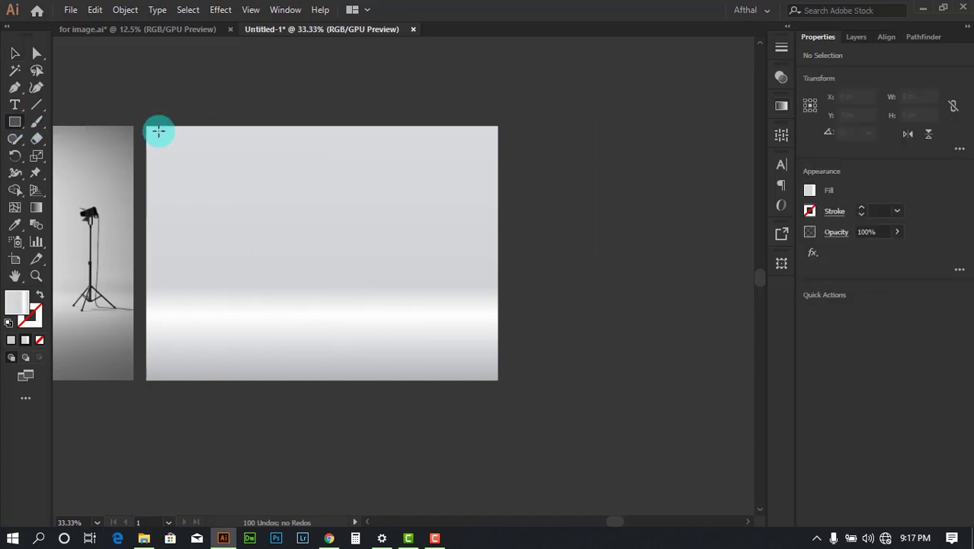
drag(146, 126, 497, 380)
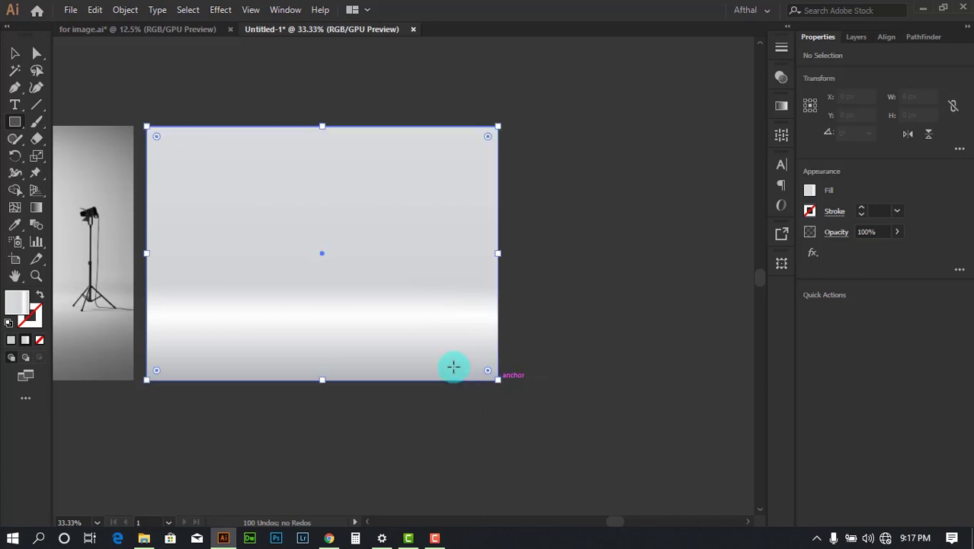
click(14, 53)
click(598, 177)
Step: Move the new rectangle right and down from the original gradient rectangle, to about X 3748.5 px, Y 489 px
scroll(587, 206, down, 1)
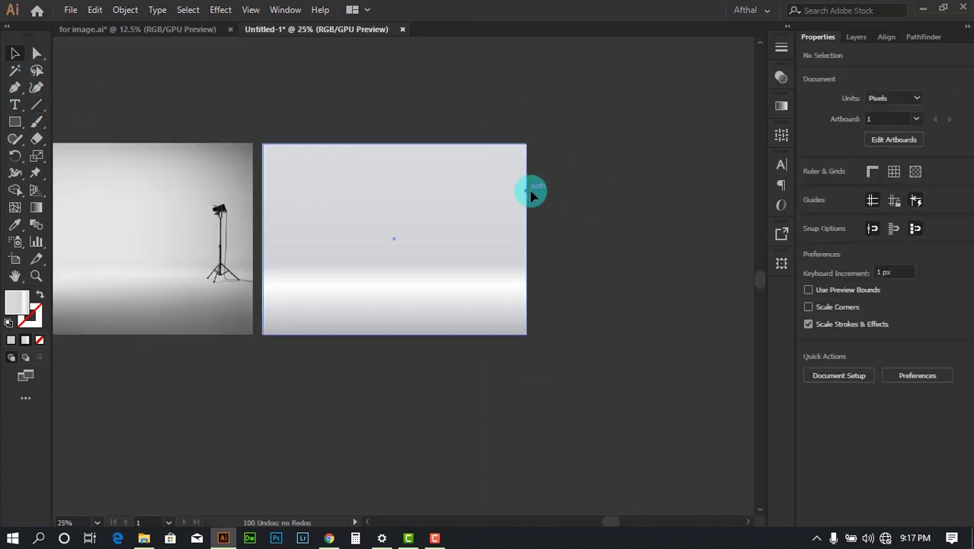
drag(524, 191, 678, 217)
drag(323, 77, 615, 93)
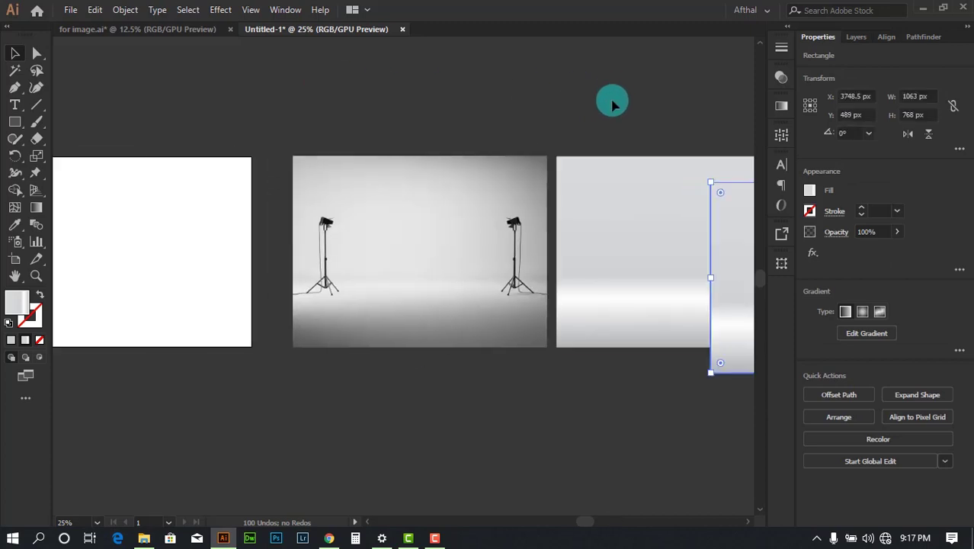
Step: Move the original gradient rectangle onto the white artboard, flush with its top edge and centred horizontally
scroll(614, 104, down, 1)
drag(556, 85, 607, 118)
drag(663, 212, 285, 168)
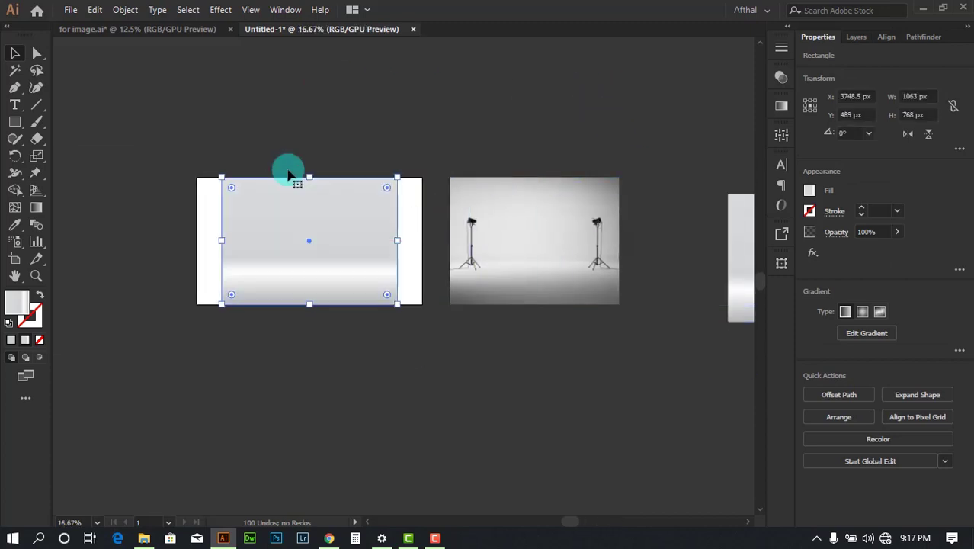
scroll(321, 197, up, 2)
click(384, 139)
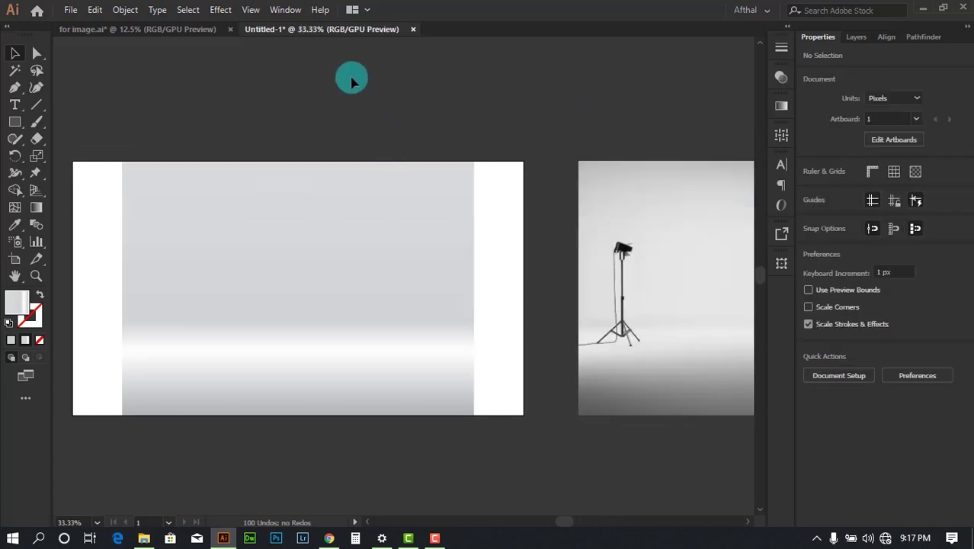
click(466, 242)
shift+click(632, 199)
click(893, 37)
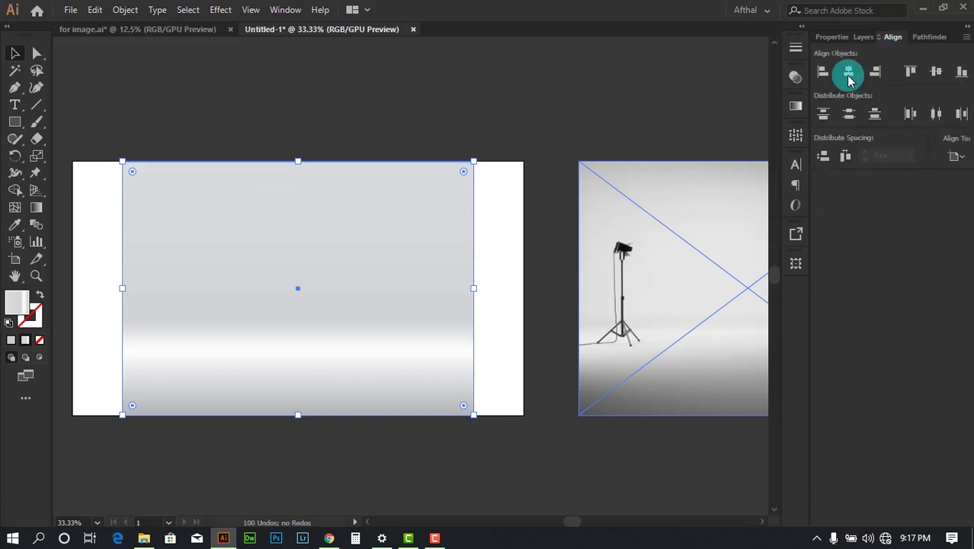
Step: Widen the gradient rectangle equally on both sides until it spans the artboard's full width
scroll(506, 308, up, 2)
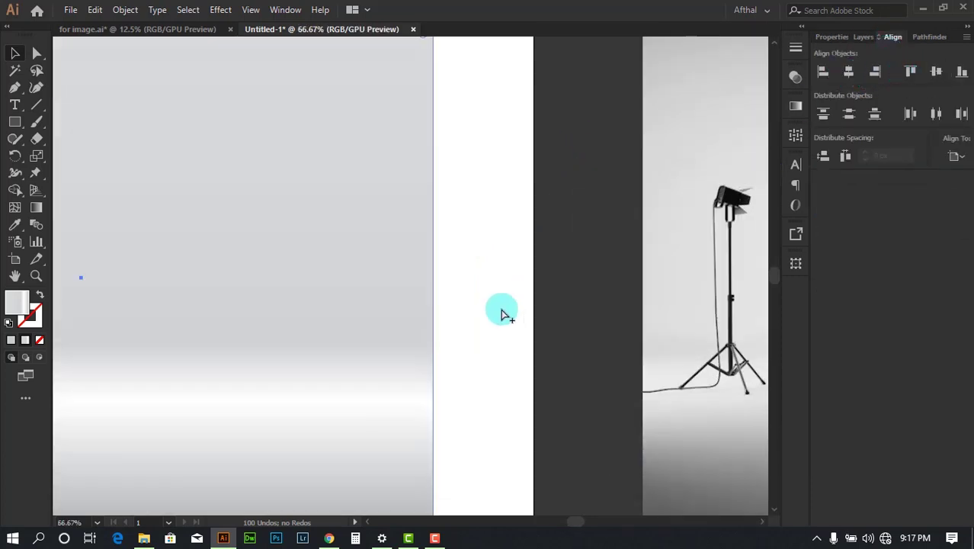
scroll(437, 295, up, 1)
scroll(437, 295, up, 2)
drag(435, 263, 659, 264)
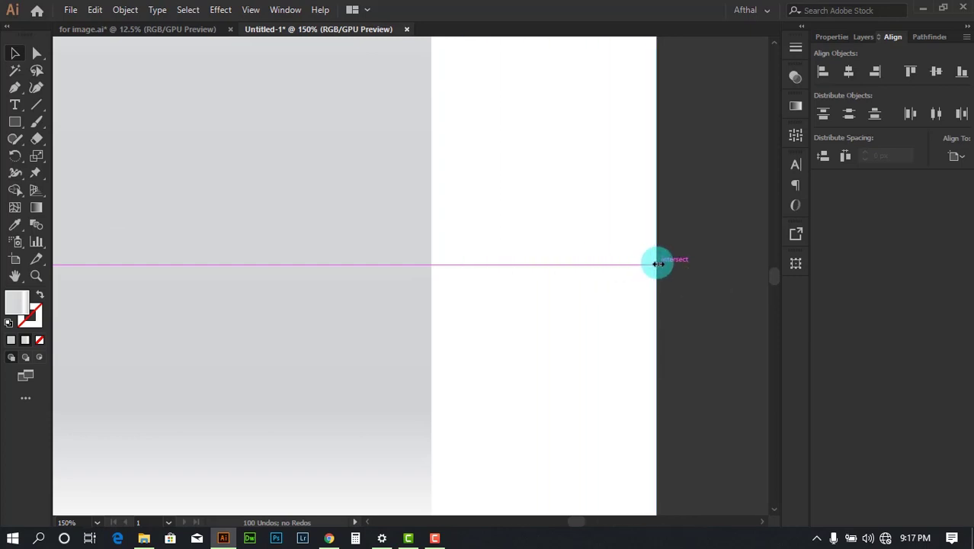
drag(657, 264, 658, 264)
scroll(722, 237, down, 4)
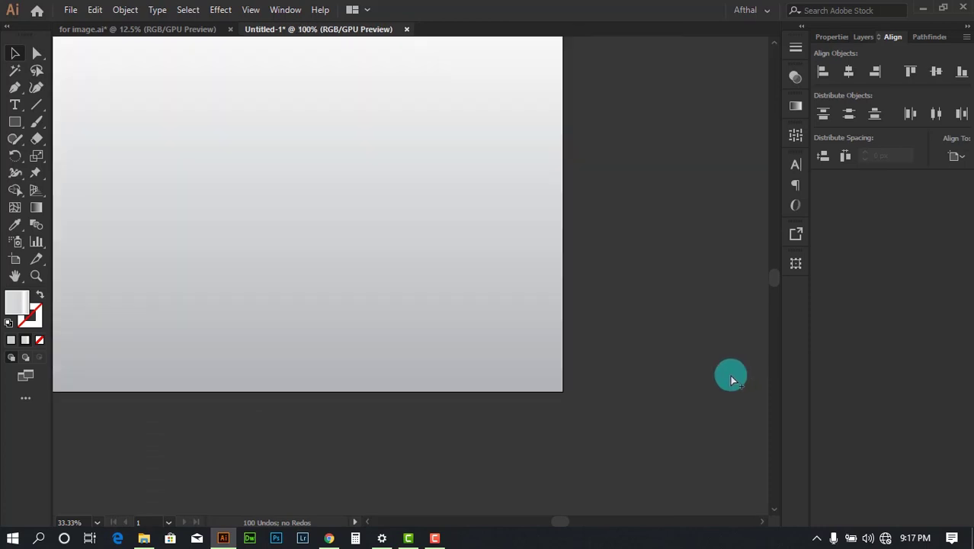
scroll(730, 378, up, 1)
scroll(731, 379, down, 2)
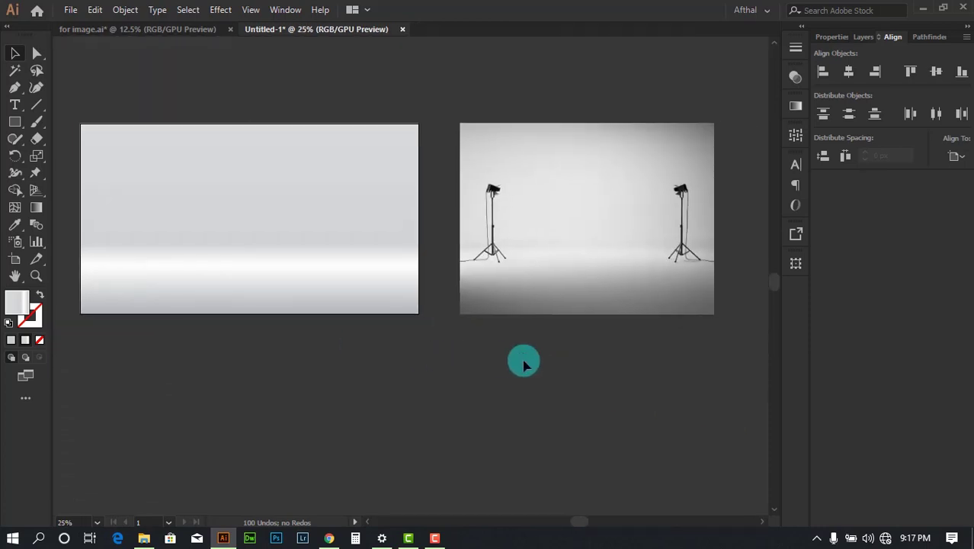
Step: Duplicate the artboard-sized gradient rectangle in place, exactly on top of itself
drag(667, 361, 449, 339)
scroll(466, 341, down, 1)
drag(305, 117, 518, 137)
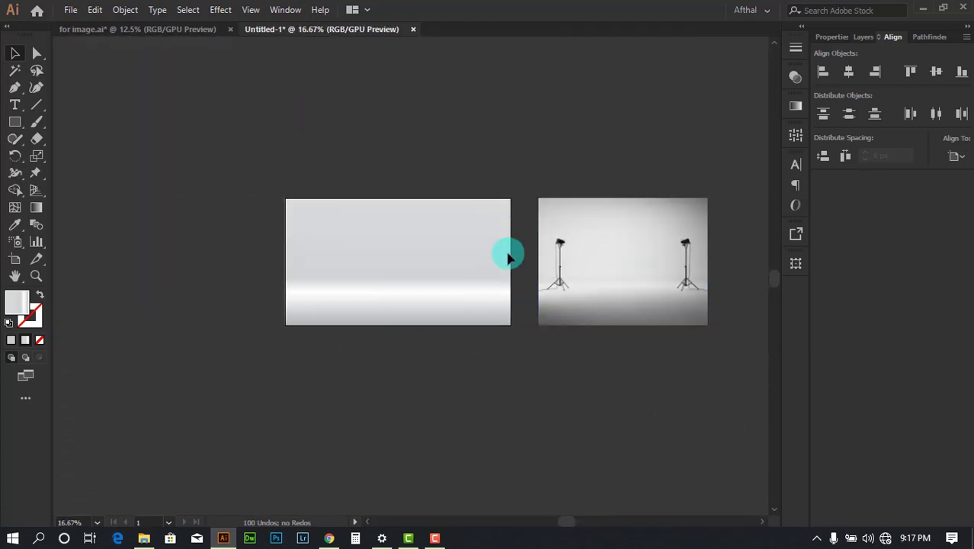
scroll(509, 255, up, 4)
scroll(463, 240, down, 1)
drag(412, 196, 505, 289)
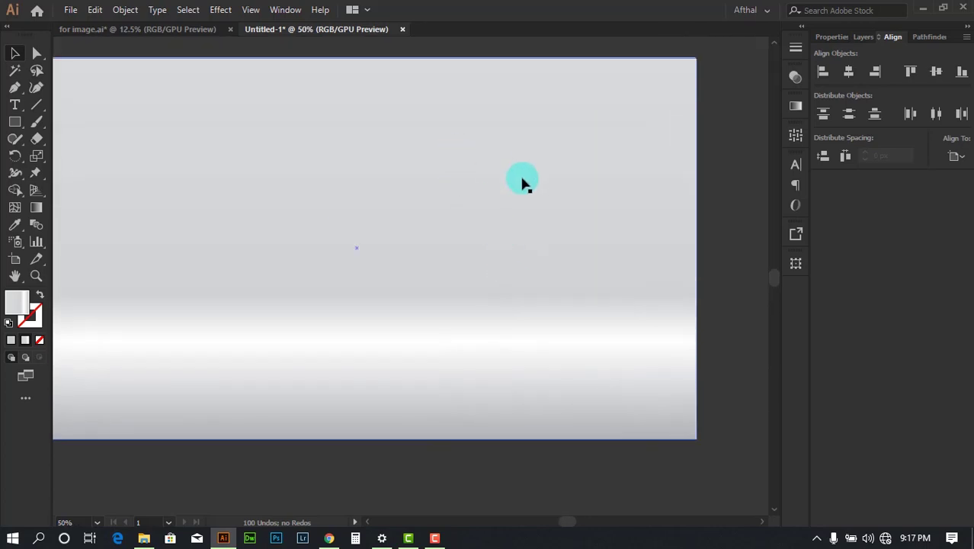
Step: Try moving the upper gradient rectangle off the one beneath it, undoing the move each time
drag(483, 184, 522, 218)
key(ctrl+z)
scroll(518, 227, down, 1)
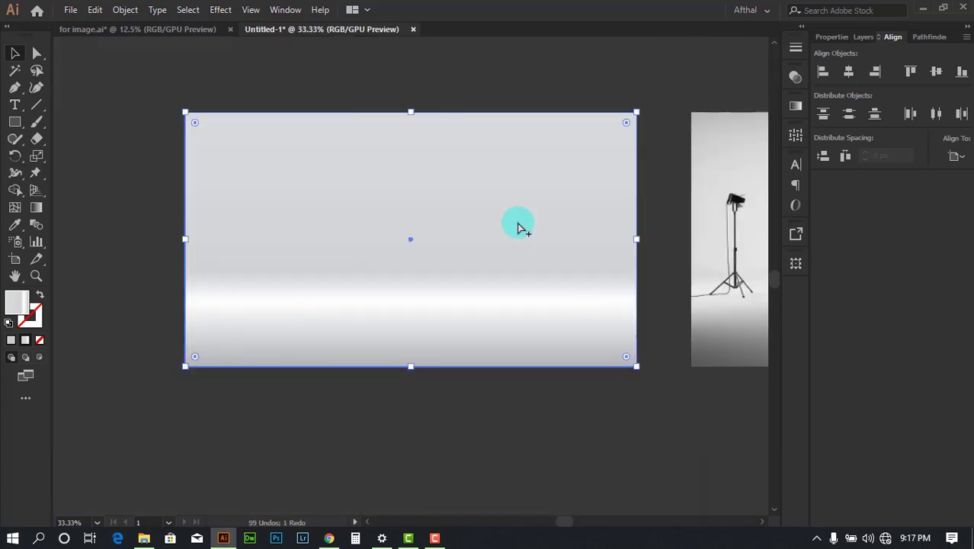
click(556, 78)
drag(543, 167, 570, 284)
key(ctrl+z)
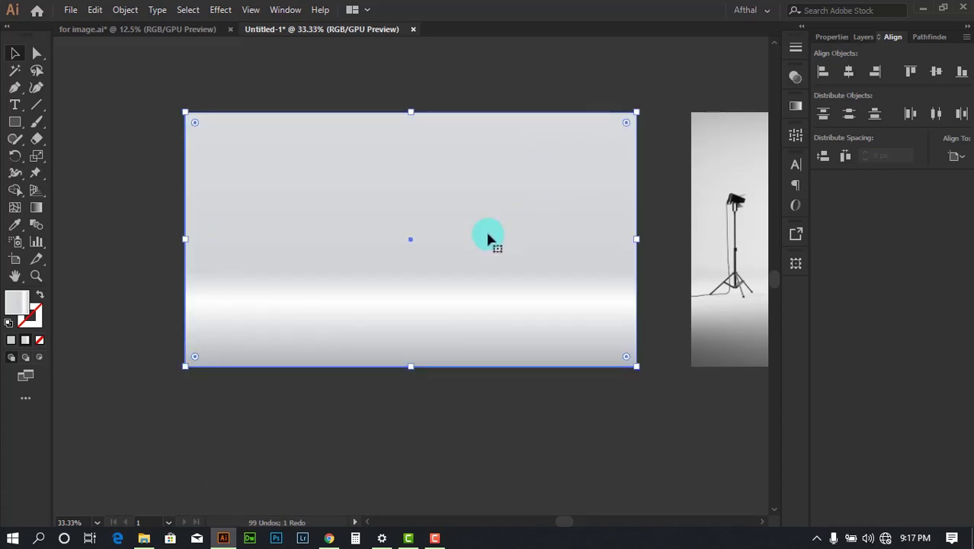
Step: Fill the upper rectangle with the white-to-black preset gradient
scroll(488, 210, up, 1)
scroll(556, 242, down, 1)
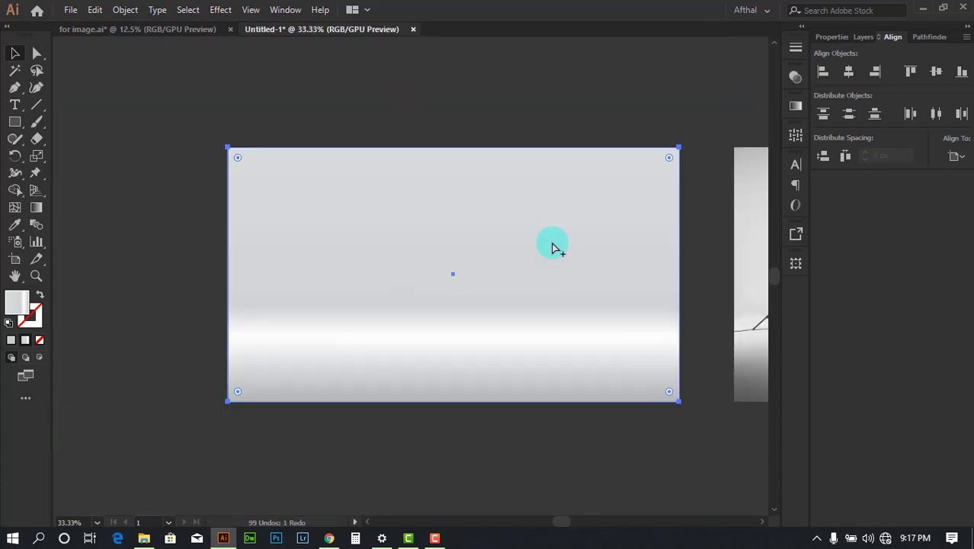
scroll(553, 246, up, 1)
click(794, 106)
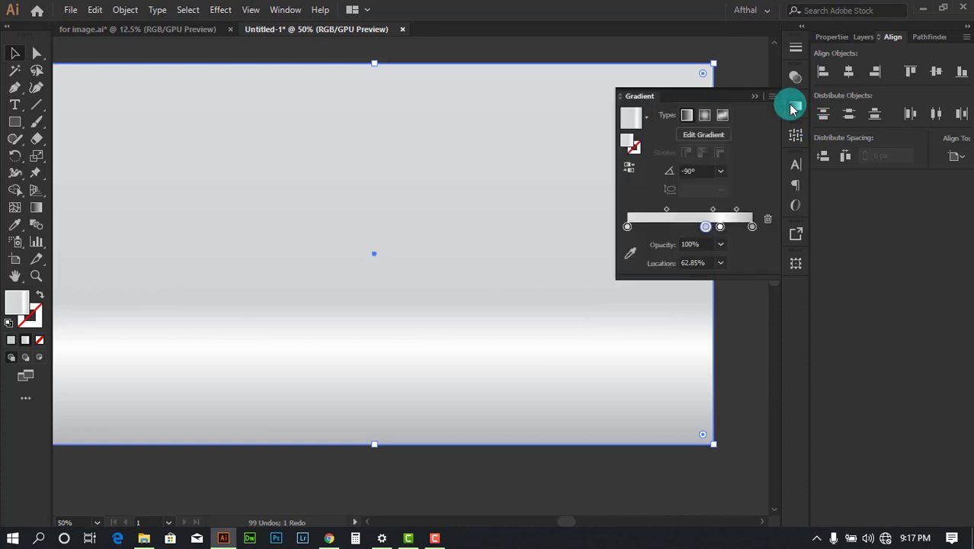
click(645, 121)
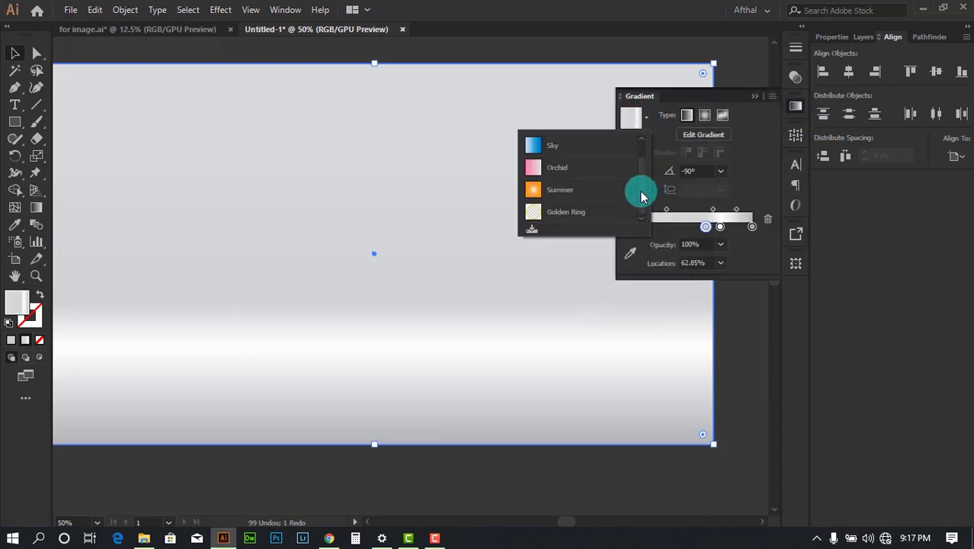
drag(640, 190, 639, 138)
click(579, 144)
click(631, 169)
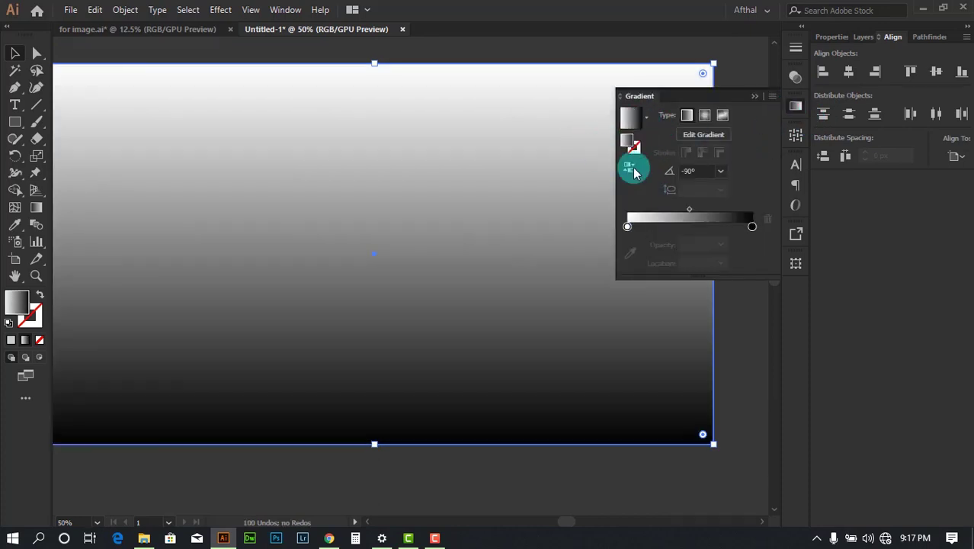
Step: Change the upper rectangle's white-to-black gradient to radial and collapse the gradient settings
click(704, 115)
scroll(428, 234, down, 1)
click(521, 67)
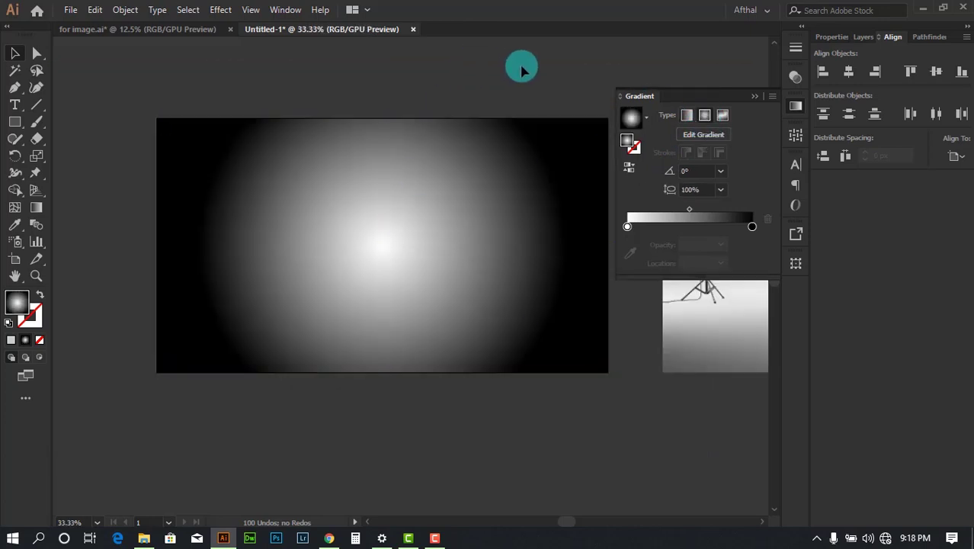
scroll(456, 259, up, 1)
scroll(457, 262, down, 1)
click(499, 135)
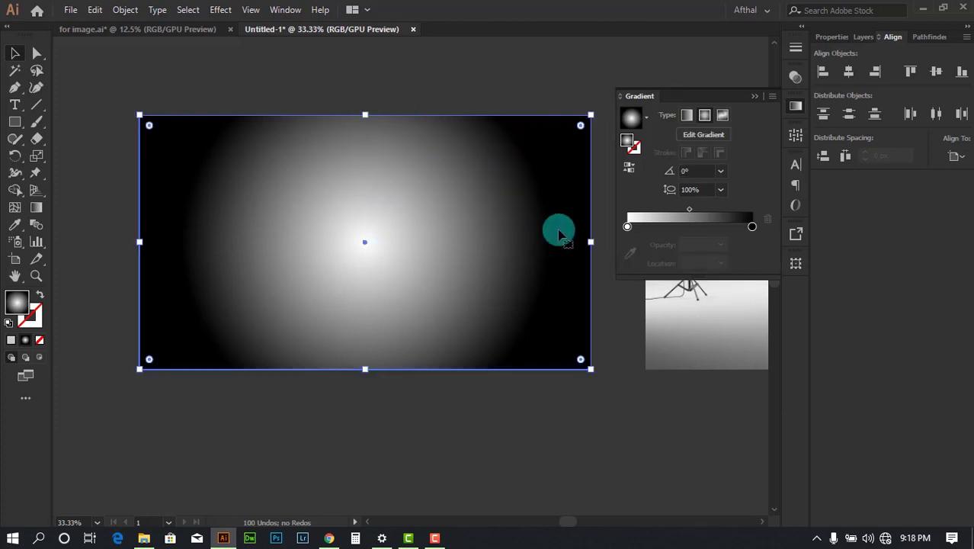
click(756, 98)
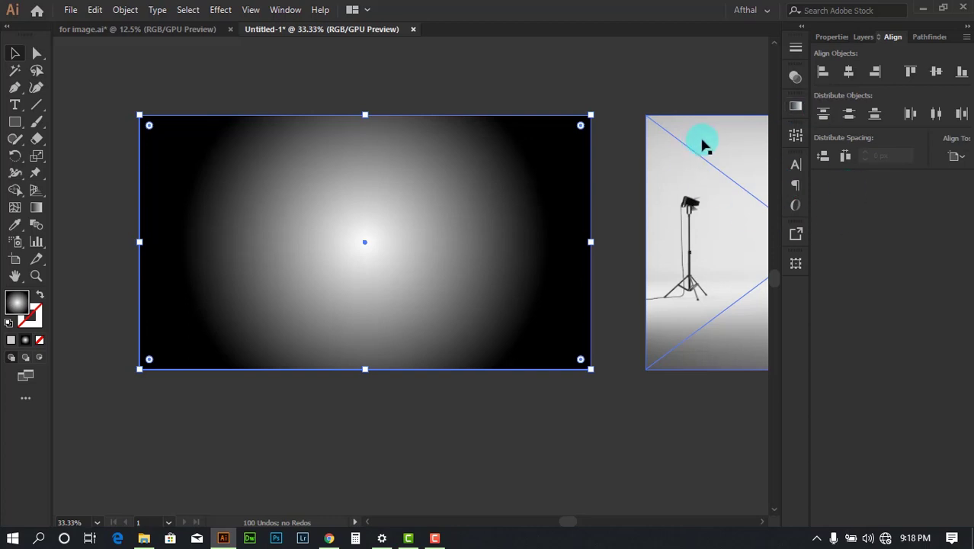
Step: Try the Darken, Multiply and Color Burn blend modes on the radial gradient rectangle
click(802, 78)
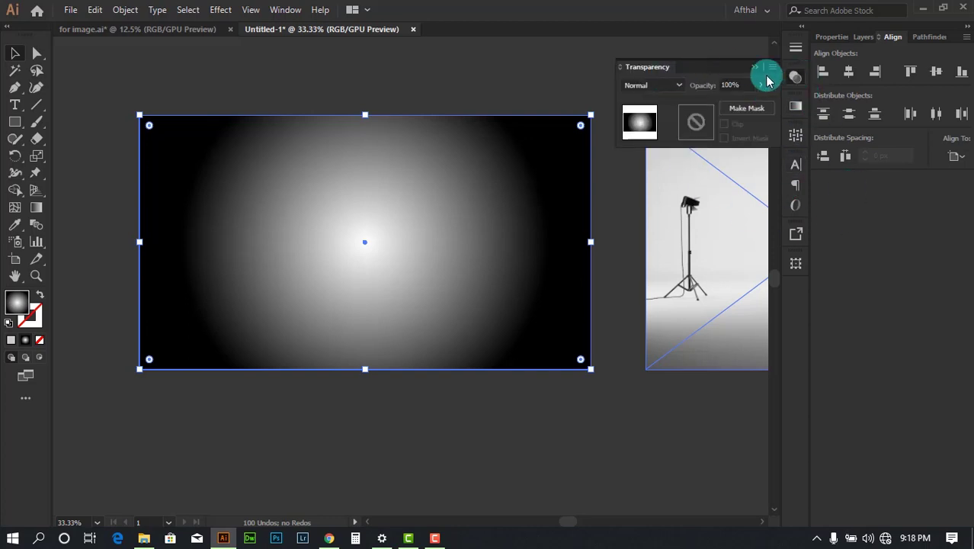
click(679, 85)
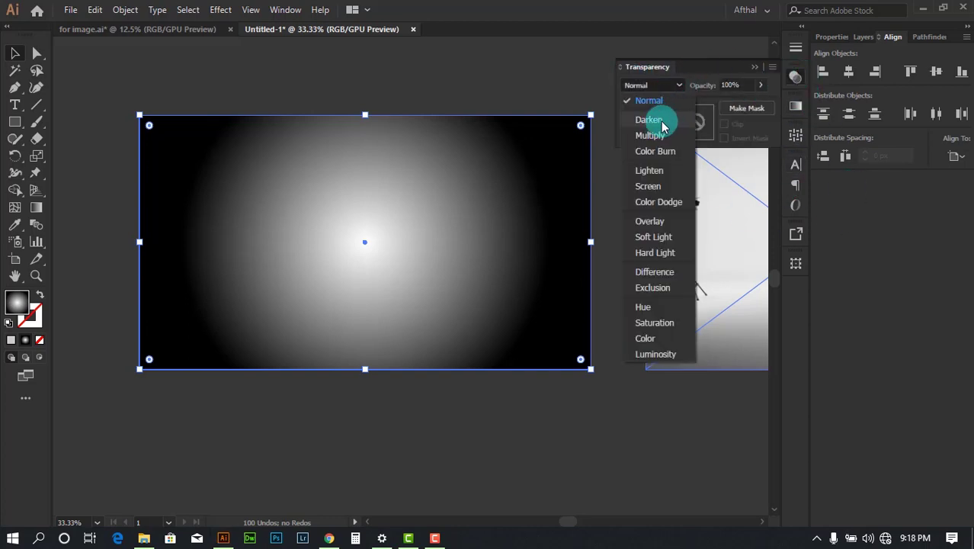
click(649, 119)
click(655, 87)
click(650, 135)
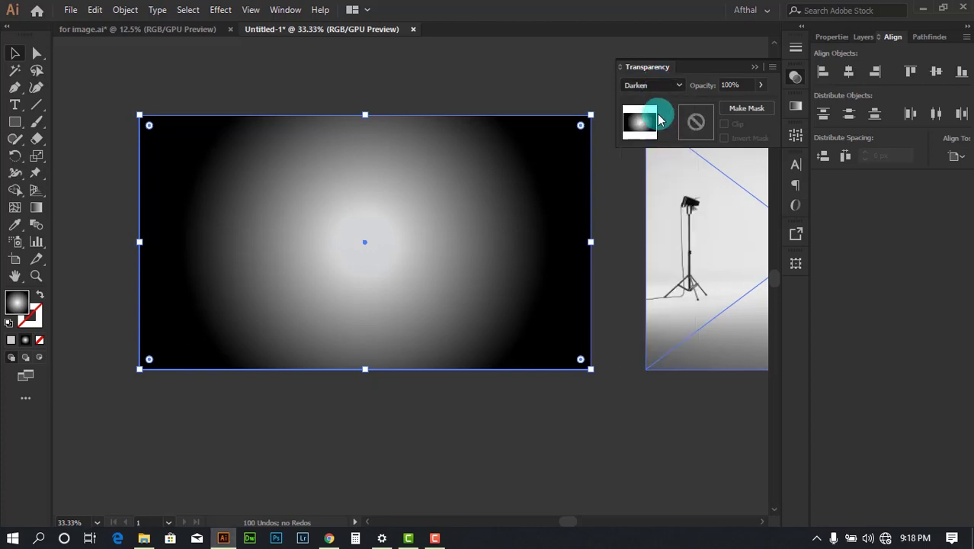
click(649, 88)
click(670, 152)
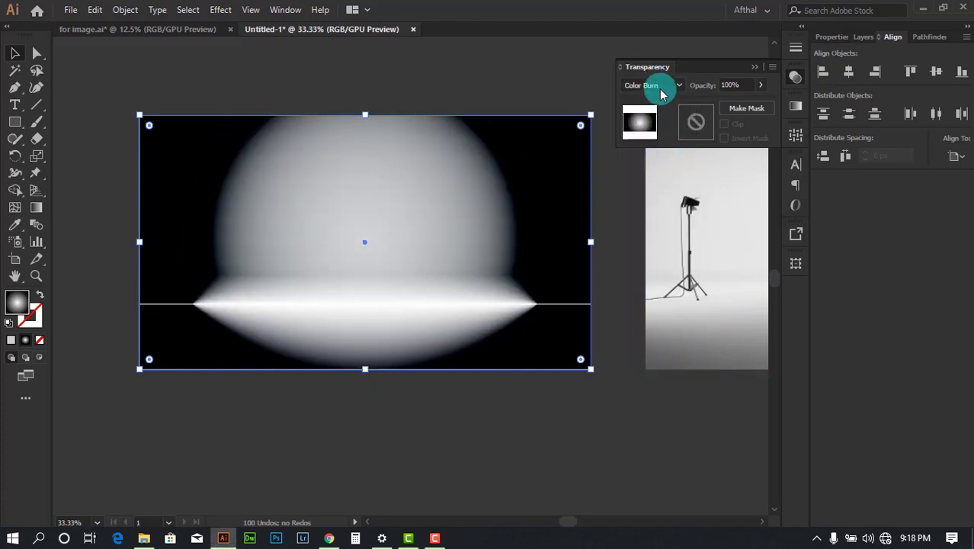
Step: Try the Screen blend mode on the radial rectangle, shift it downward off the base, and undo the shift
click(674, 86)
click(665, 151)
click(674, 186)
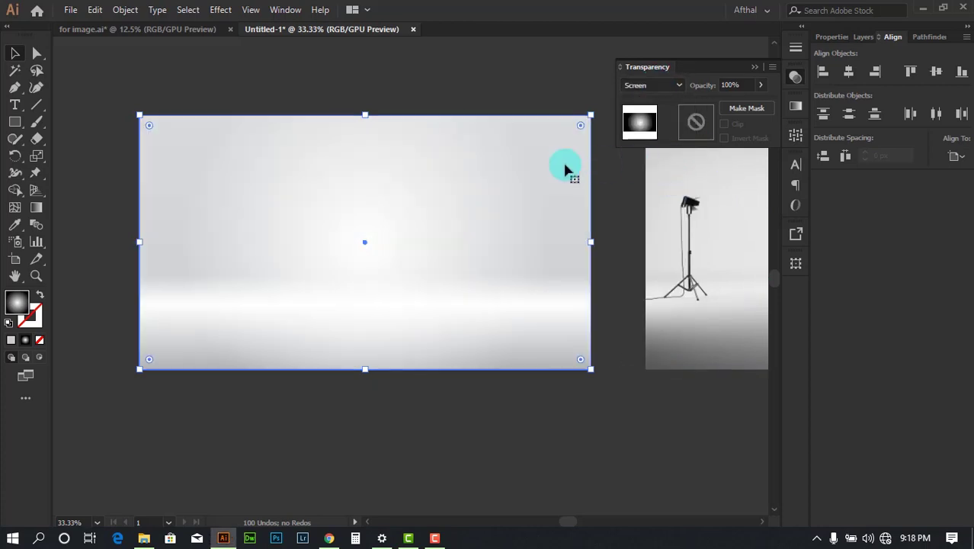
mouse_move(566, 169)
mouse_down()
mouse_move(571, 343)
mouse_move(587, 394)
mouse_up()
key(ctrl+z)
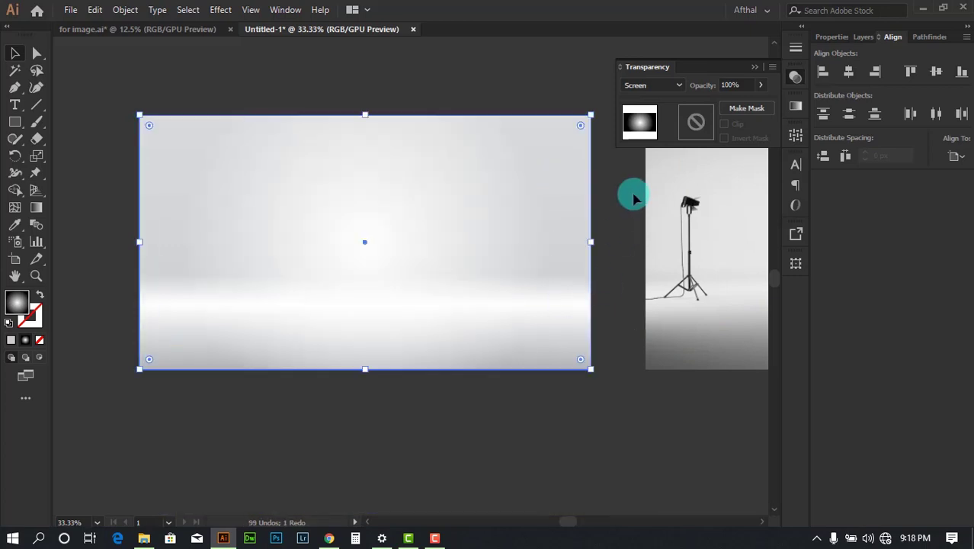
Step: Try the Color Dodge, Overlay and Soft Light blend modes on the radial gradient rectangle
click(647, 84)
click(663, 204)
click(657, 86)
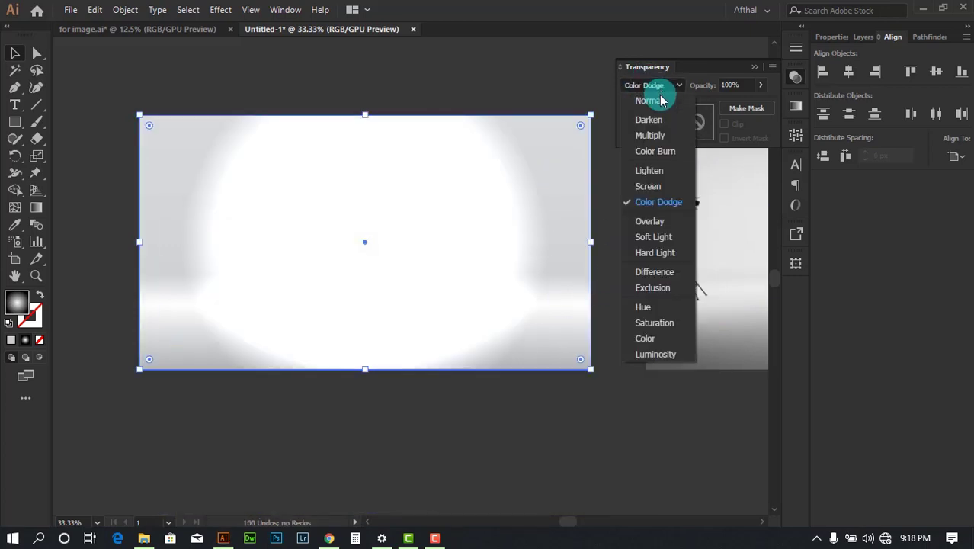
click(660, 218)
click(657, 87)
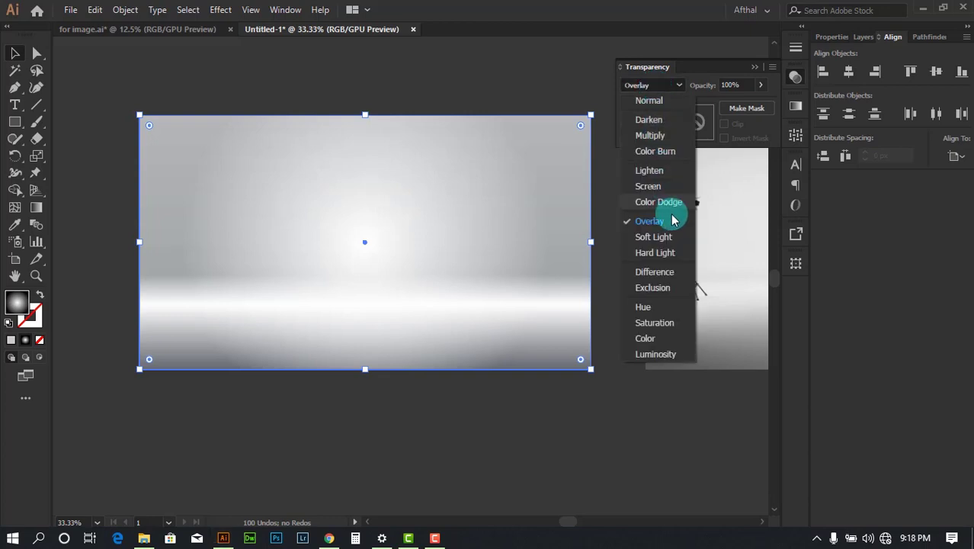
click(674, 233)
Step: Try the Hard Light, Difference and Exclusion blend modes on the radial gradient rectangle
click(651, 85)
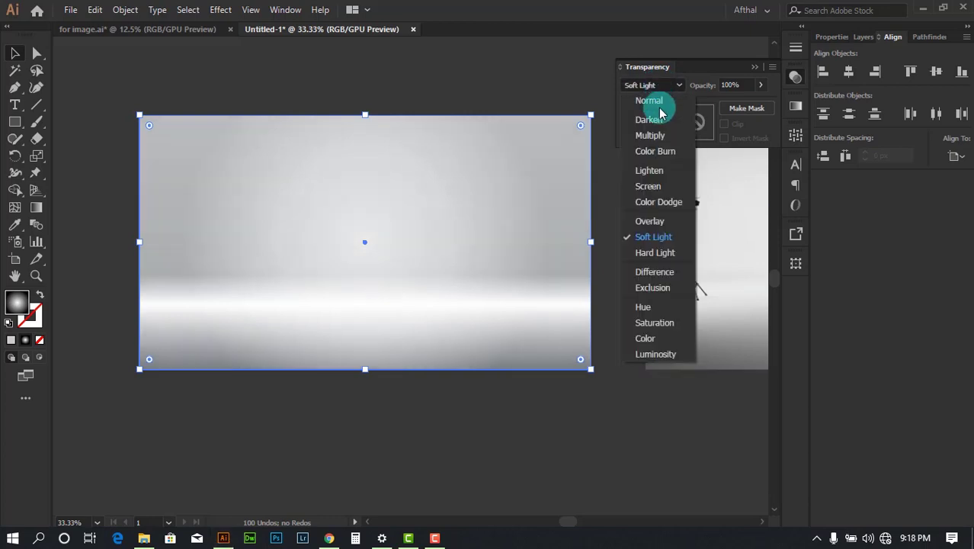
click(654, 252)
click(652, 86)
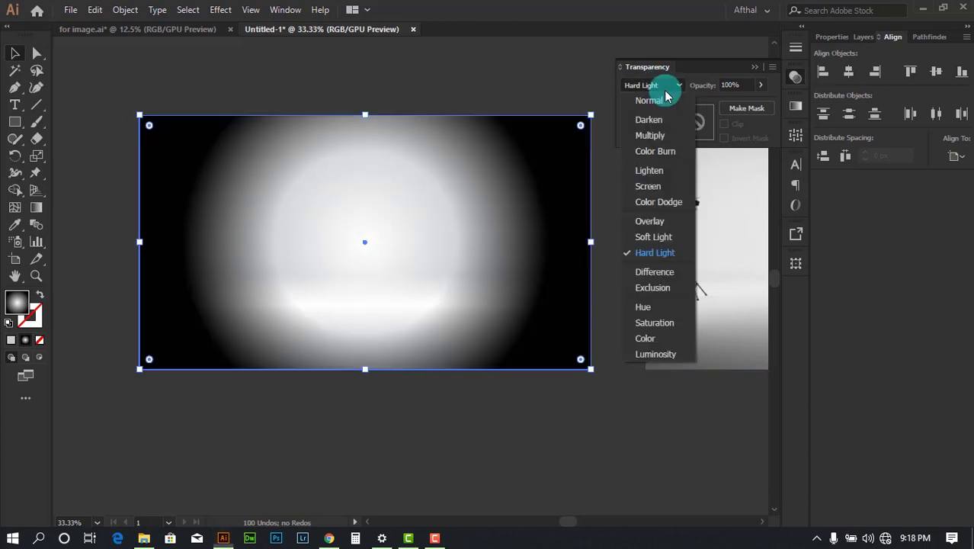
click(674, 271)
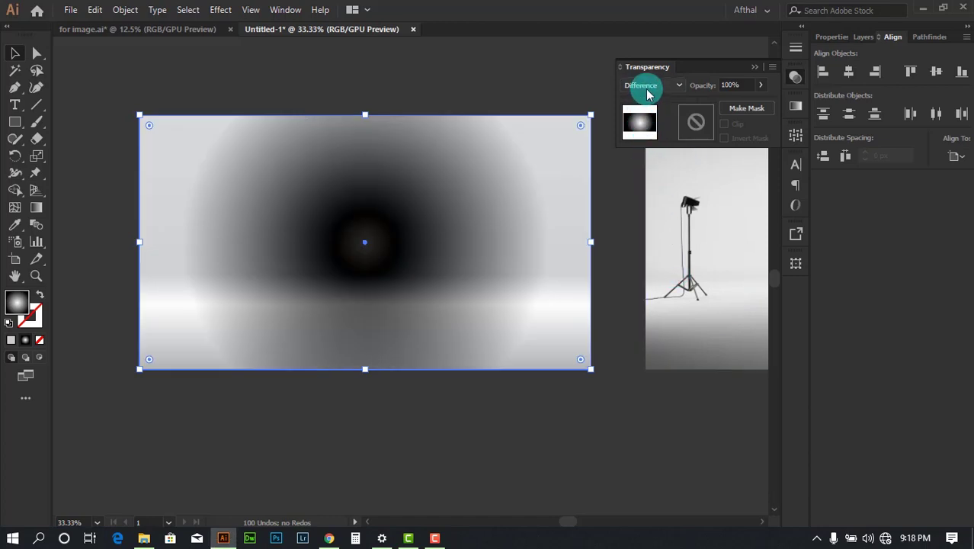
click(648, 87)
click(652, 288)
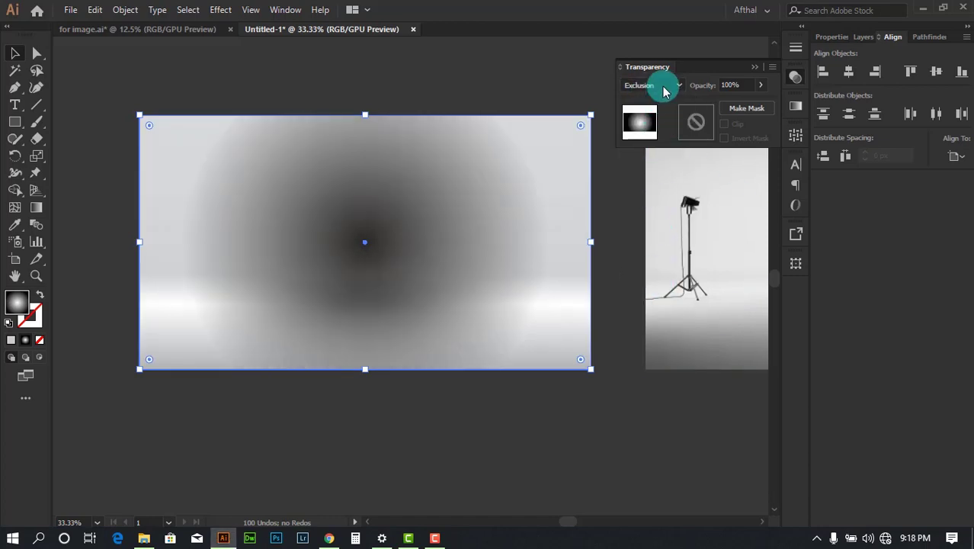
Step: Try Color Burn and Lighten blending on the radial rectangle, move it below the artboard, and undo the move
click(663, 90)
click(655, 151)
click(654, 86)
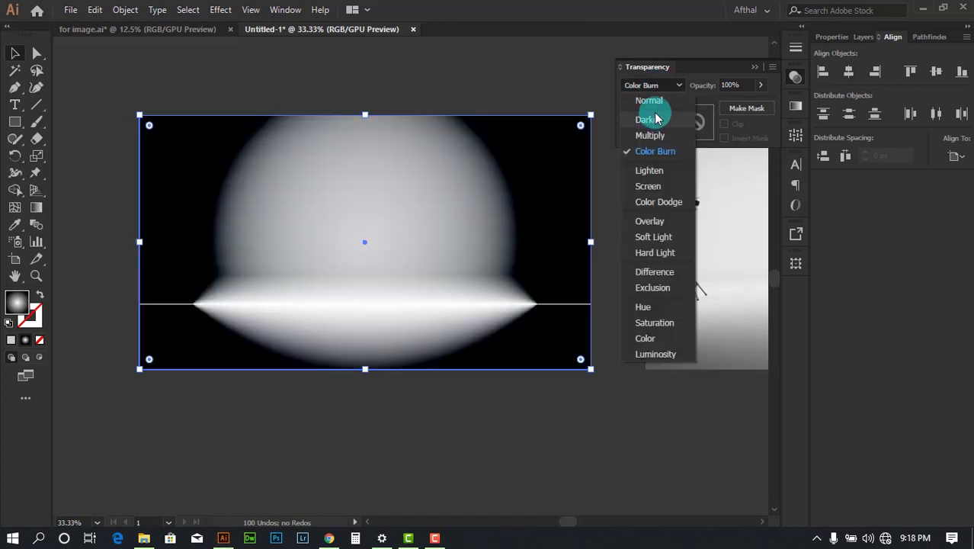
click(649, 170)
scroll(530, 148, up, 1)
scroll(529, 148, down, 3)
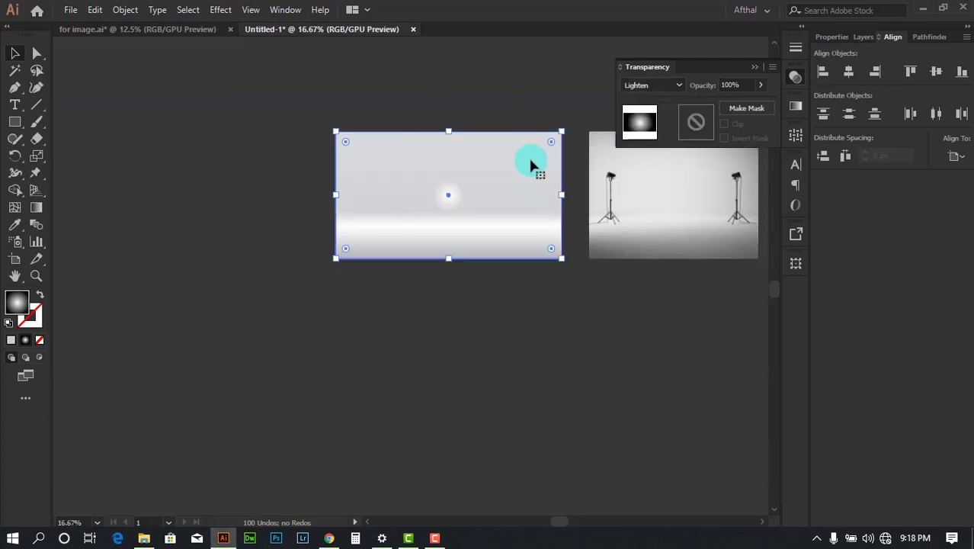
drag(530, 161, 559, 305)
click(663, 332)
key(ctrl+z)
scroll(551, 122, up, 2)
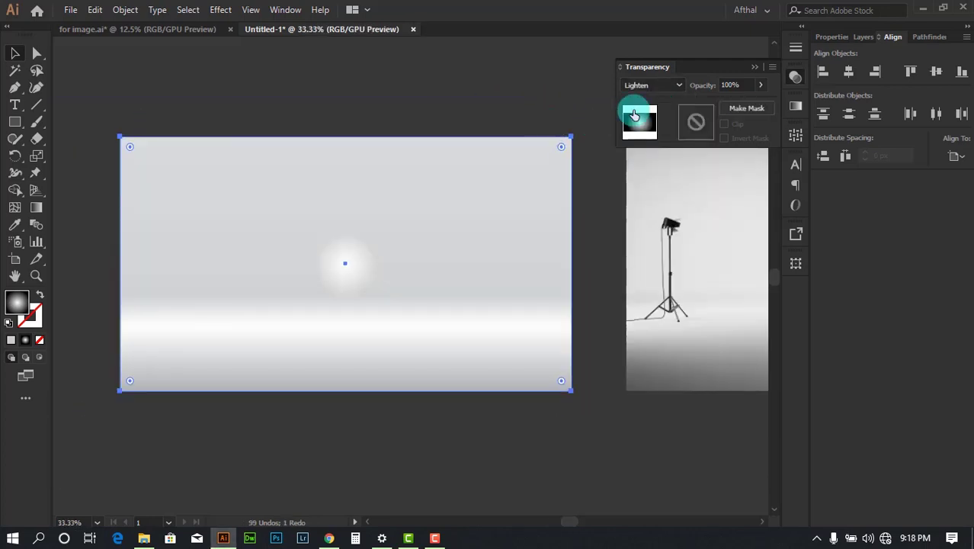
Step: Set the radial rectangle's blend mode back to Normal and collapse the transparency settings
click(652, 86)
click(648, 99)
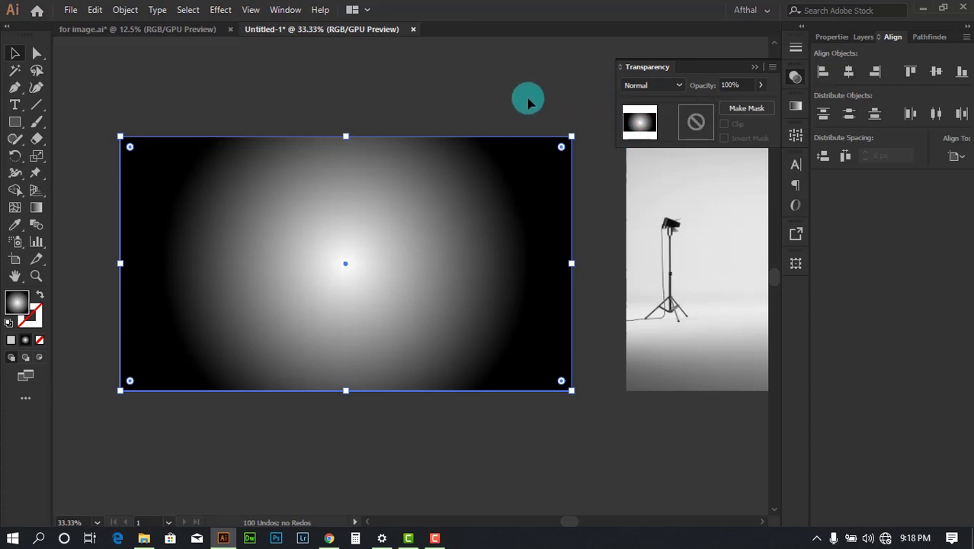
click(753, 69)
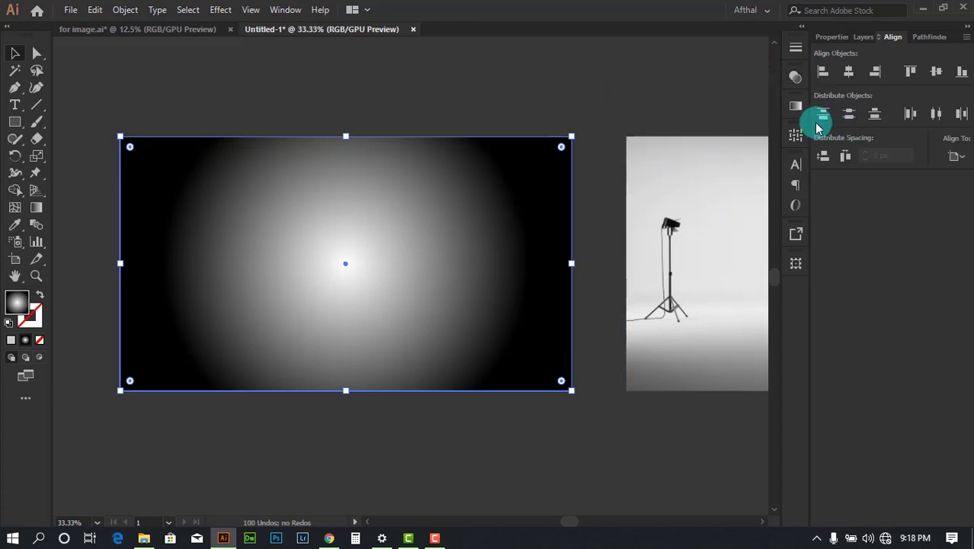
Step: Replace the white centre stop of the radial rectangle's gradient with the black of its outer stop
click(795, 108)
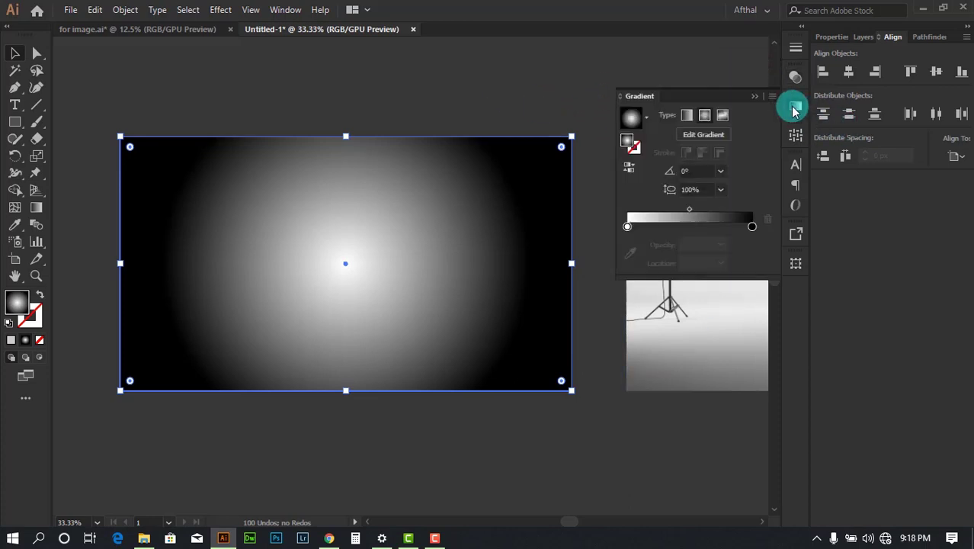
click(628, 229)
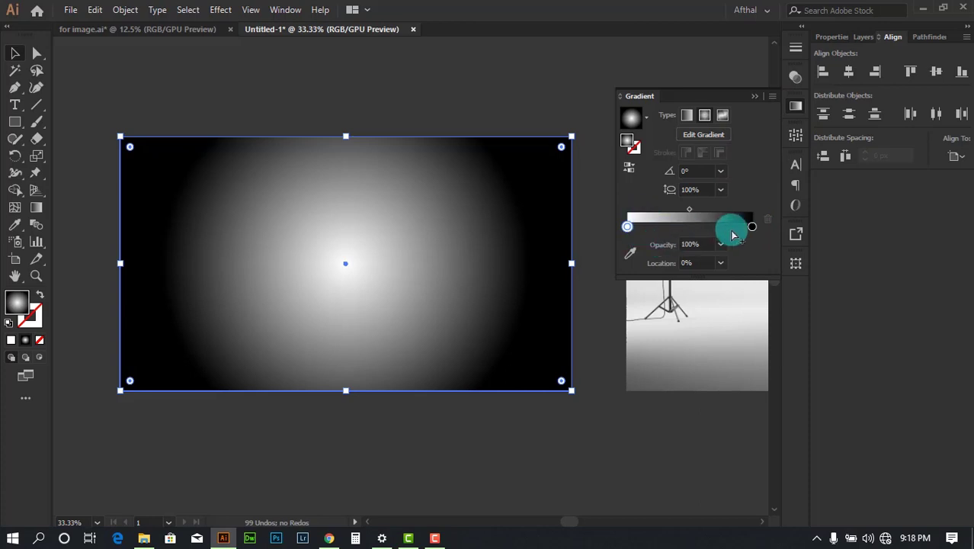
drag(752, 228, 640, 244)
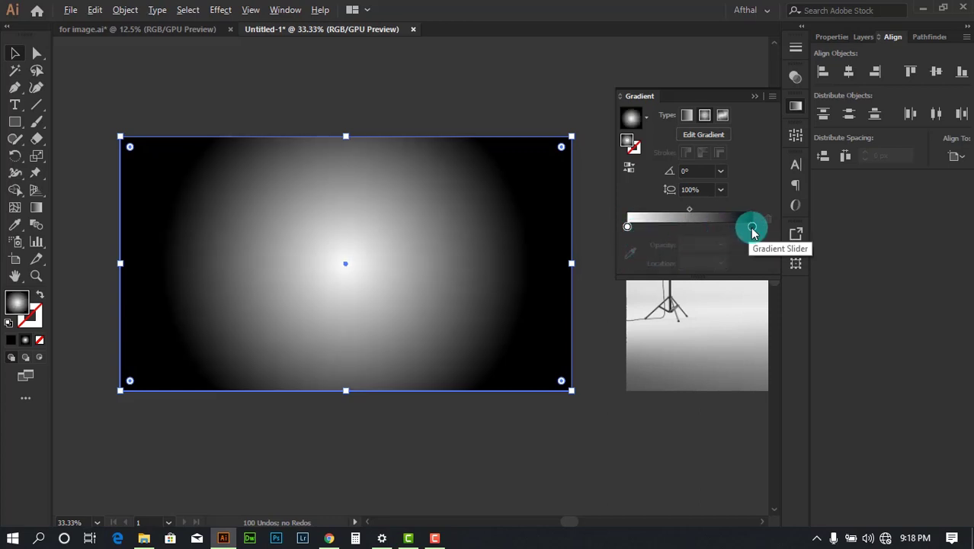
drag(753, 232, 605, 236)
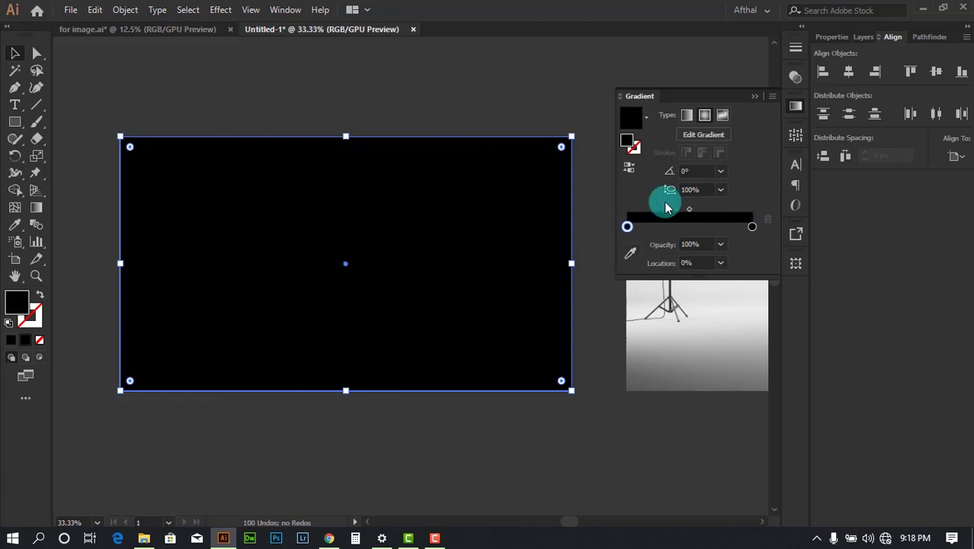
Step: Set the opacity of the radial gradient's centre stop to 0% and deselect the rectangle
click(626, 227)
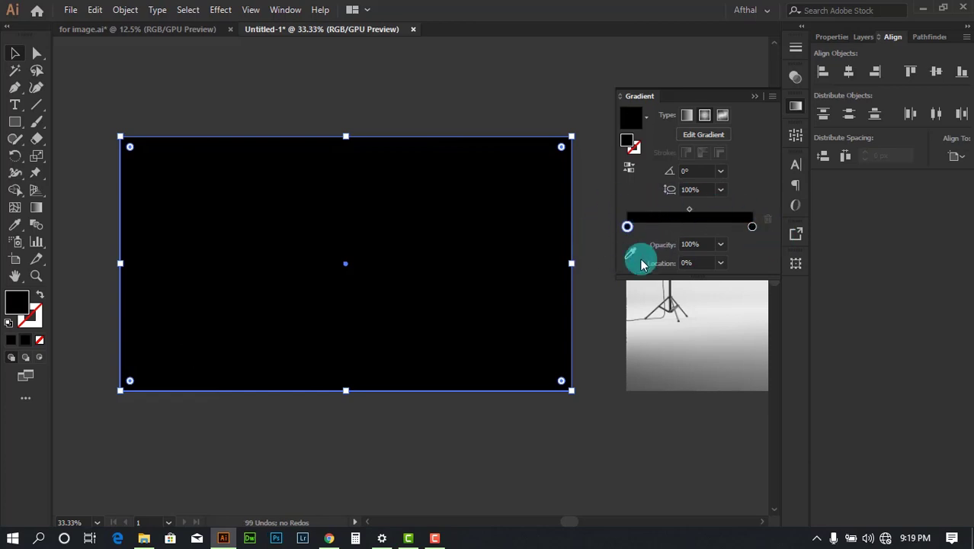
click(722, 245)
click(739, 261)
click(501, 111)
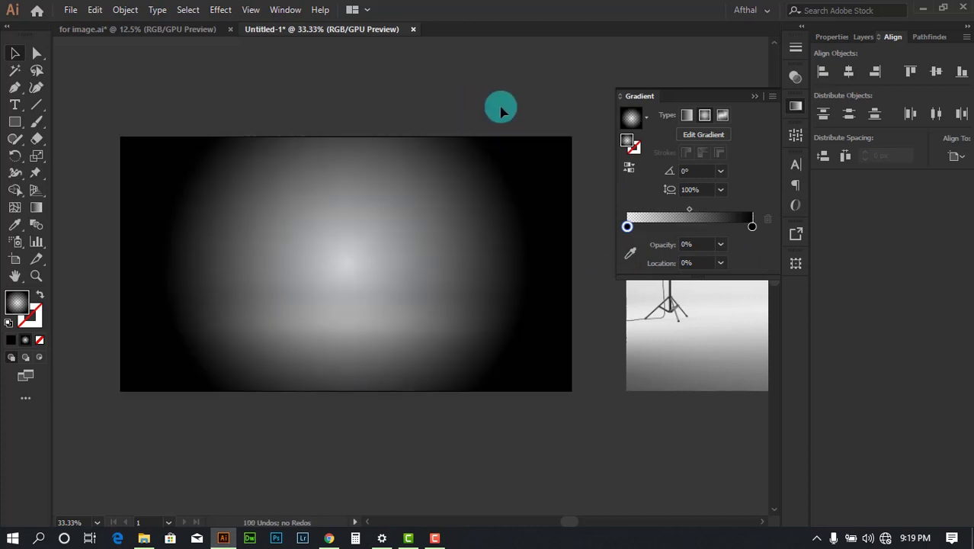
Step: Try moving the radial rectangle down from the artboard and undo the move
drag(501, 110, 529, 85)
drag(533, 180, 559, 311)
key(ctrl+z)
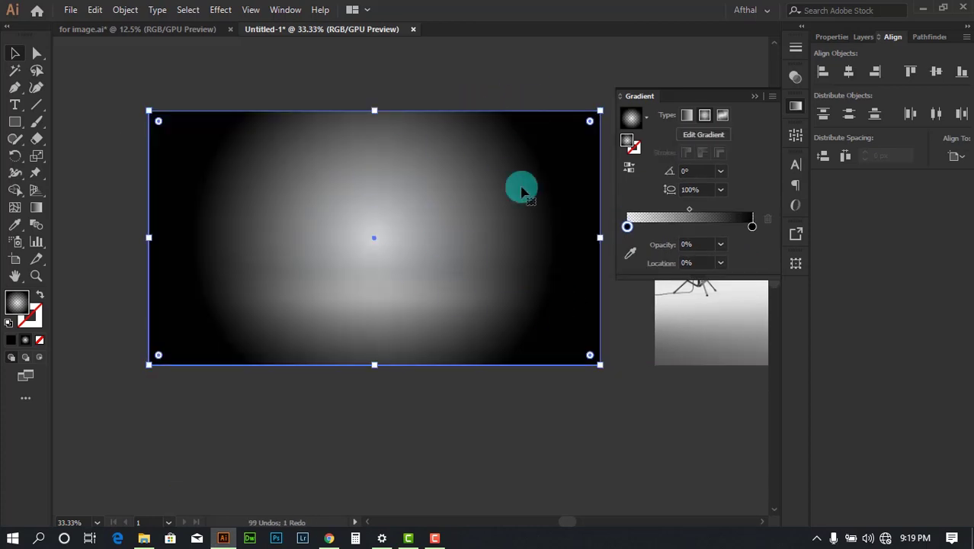
Step: Set the opacity of the radial gradient's outer black stop to 10%
double_click(752, 231)
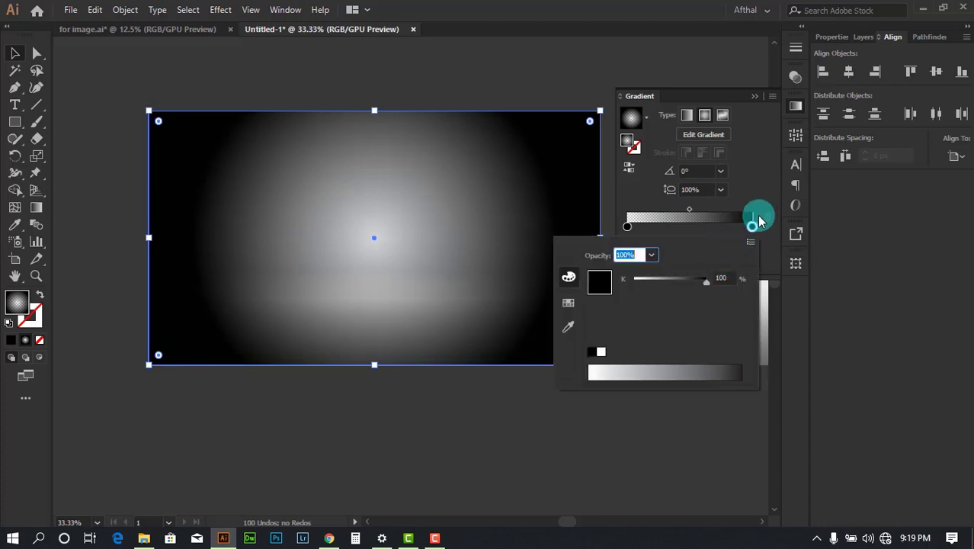
click(753, 226)
click(721, 245)
click(733, 272)
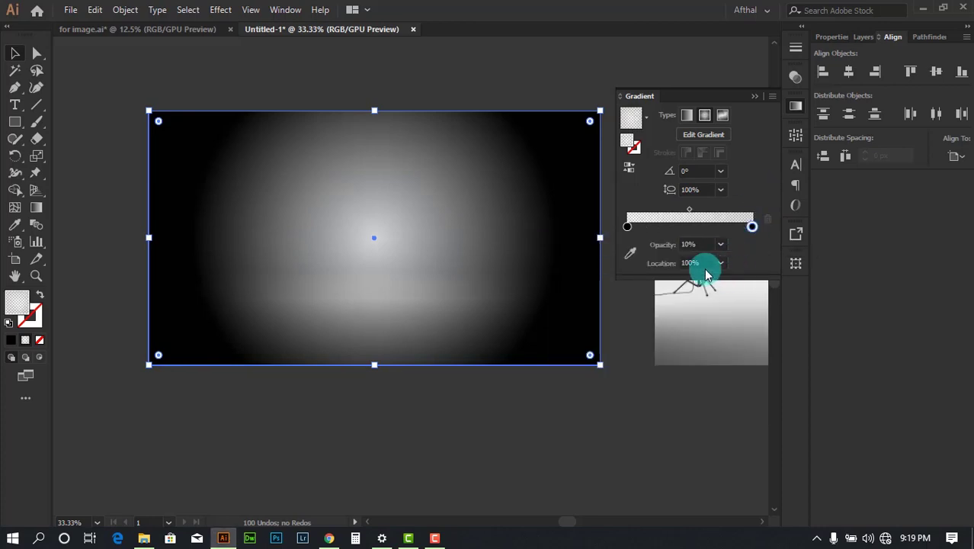
Step: Move the faint radial rectangle below the artboard to compare the background without it, and undo the move
drag(573, 75, 554, 74)
drag(554, 270, 594, 424)
key(ctrl+z)
scroll(503, 95, down, 2)
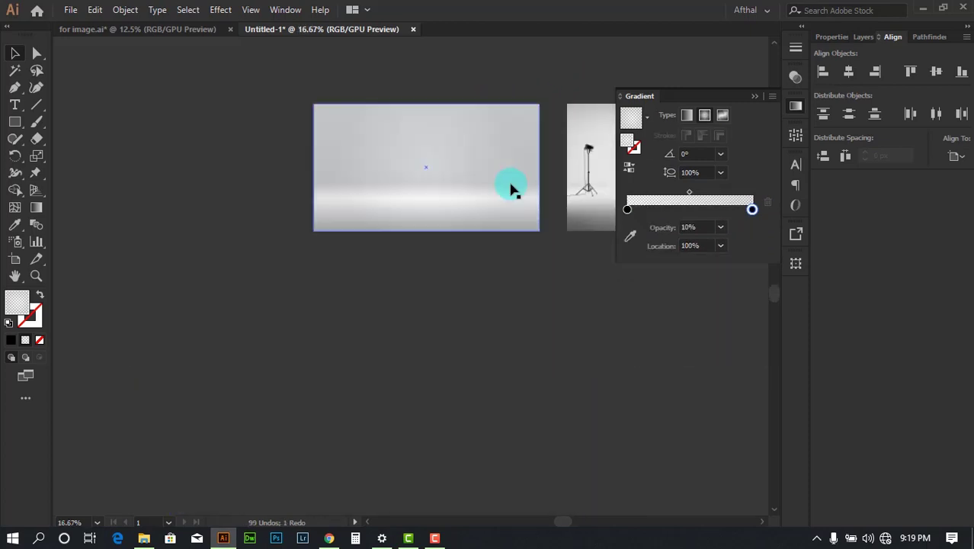
drag(526, 195, 548, 370)
scroll(571, 392, up, 1)
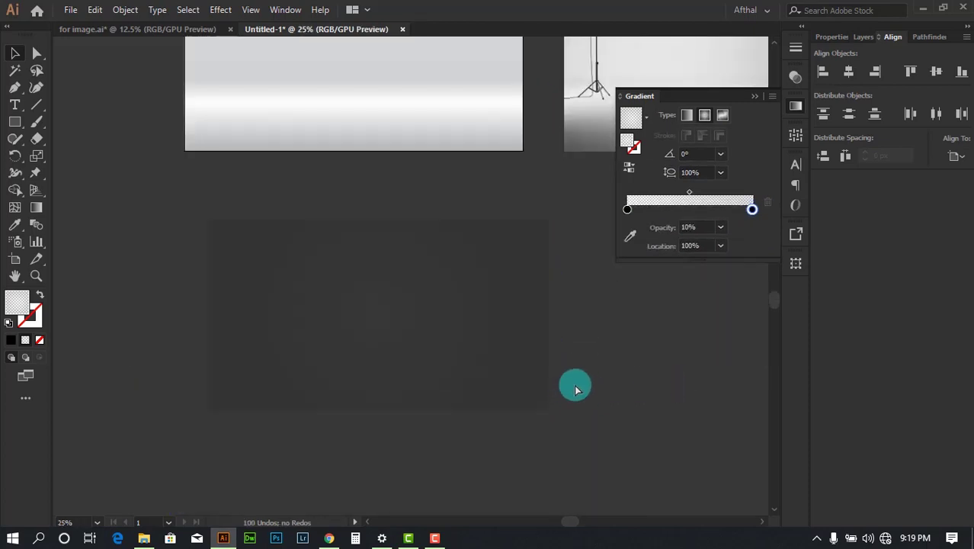
scroll(319, 353, up, 3)
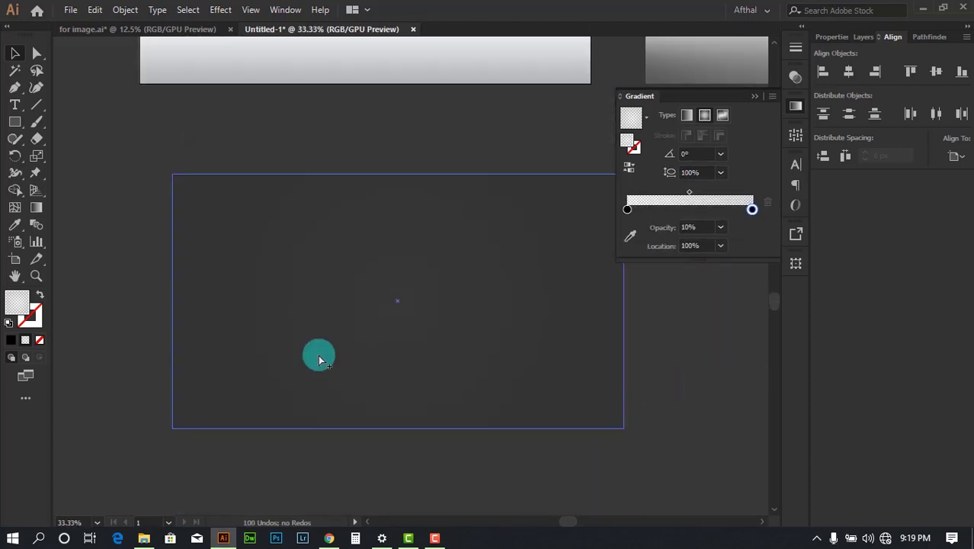
click(755, 97)
scroll(548, 289, down, 2)
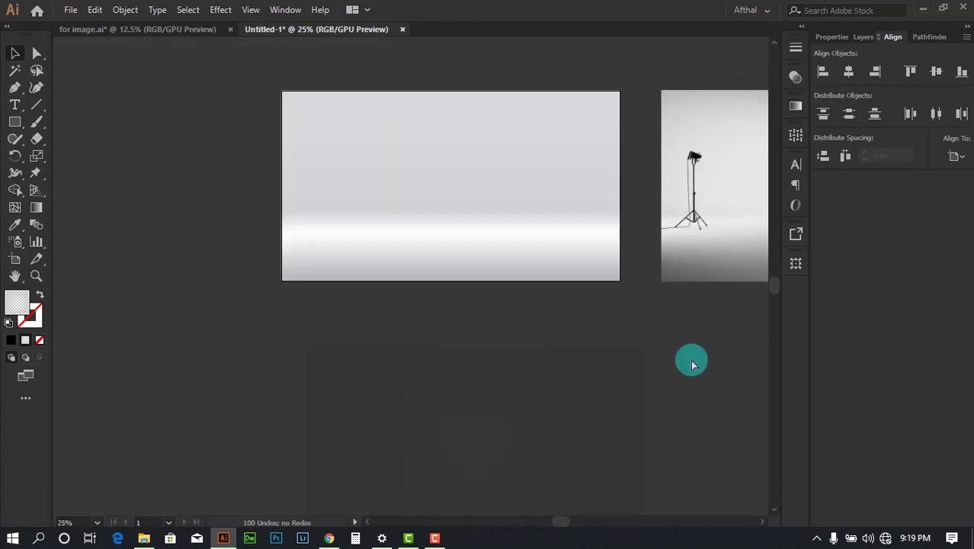
key(ctrl+z)
drag(648, 344, 638, 387)
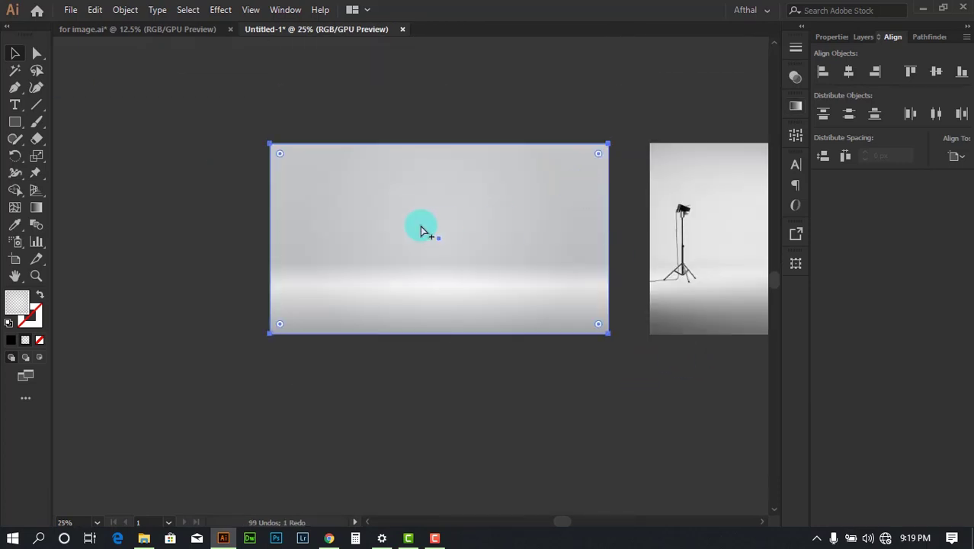
Step: Move the radial gradient's transparent centre stop outward to a location of 39.66%
scroll(592, 223, up, 1)
click(796, 105)
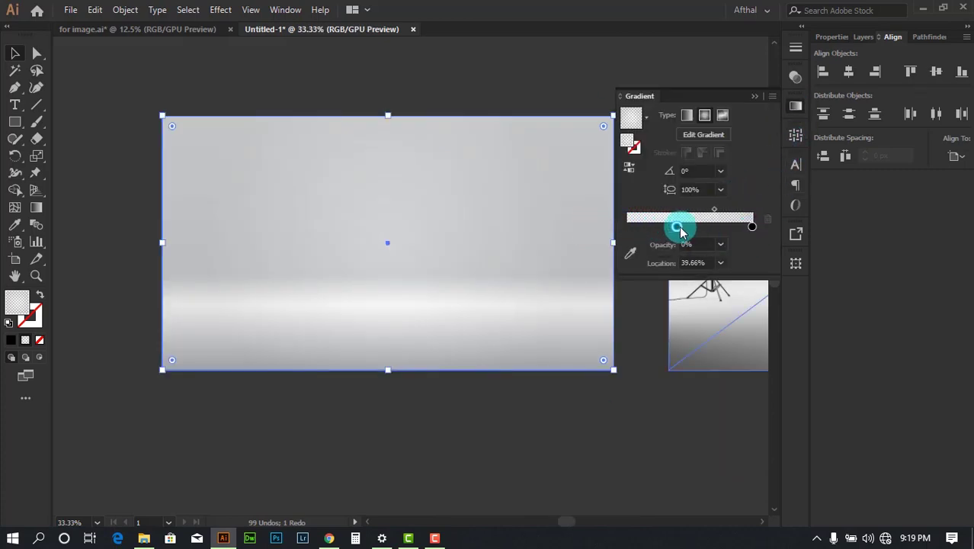
drag(534, 87, 493, 90)
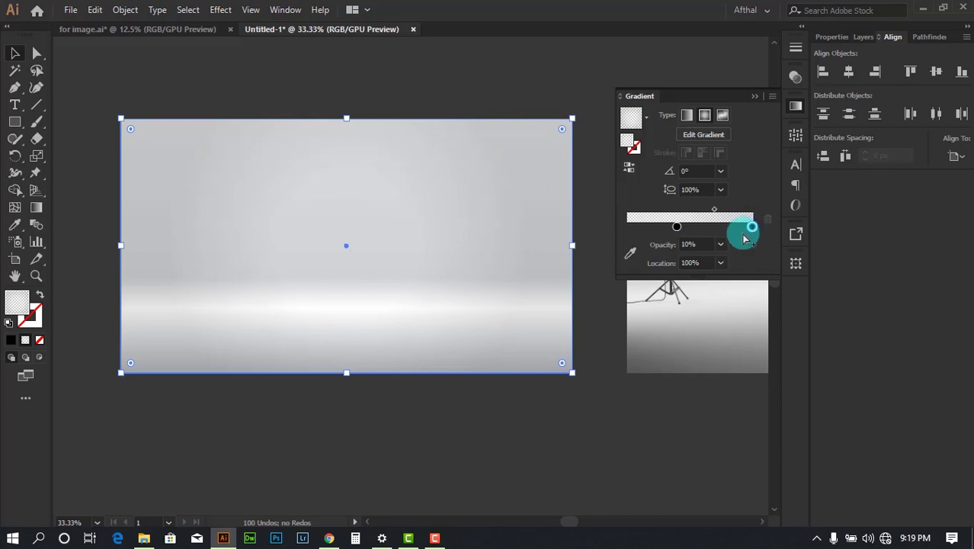
Step: Try 80% and 20% opacity on the radial gradient's outer stop
click(720, 244)
click(752, 383)
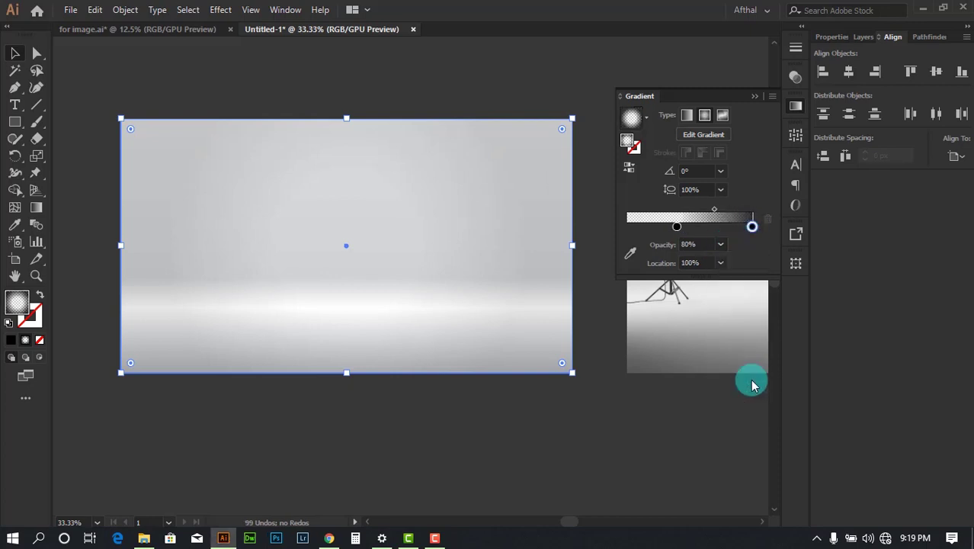
click(720, 244)
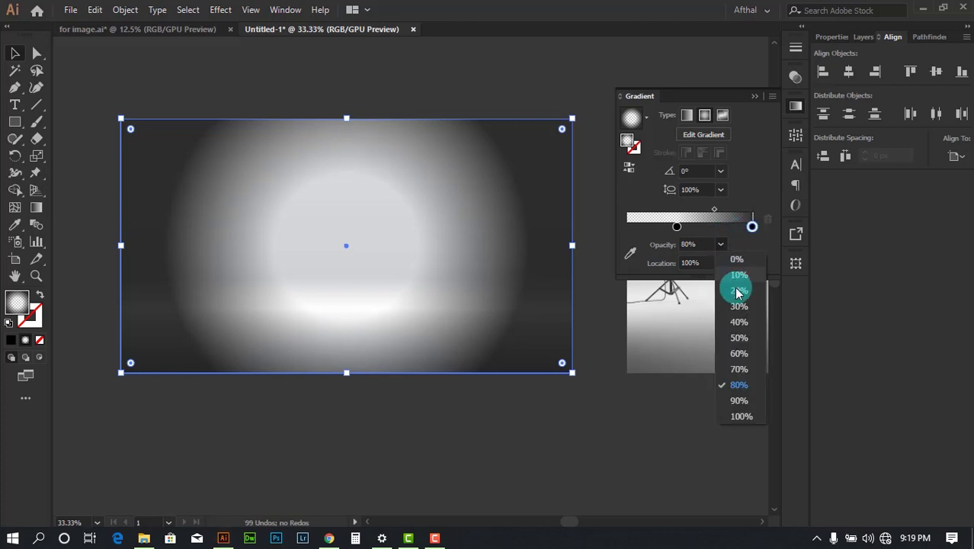
click(740, 292)
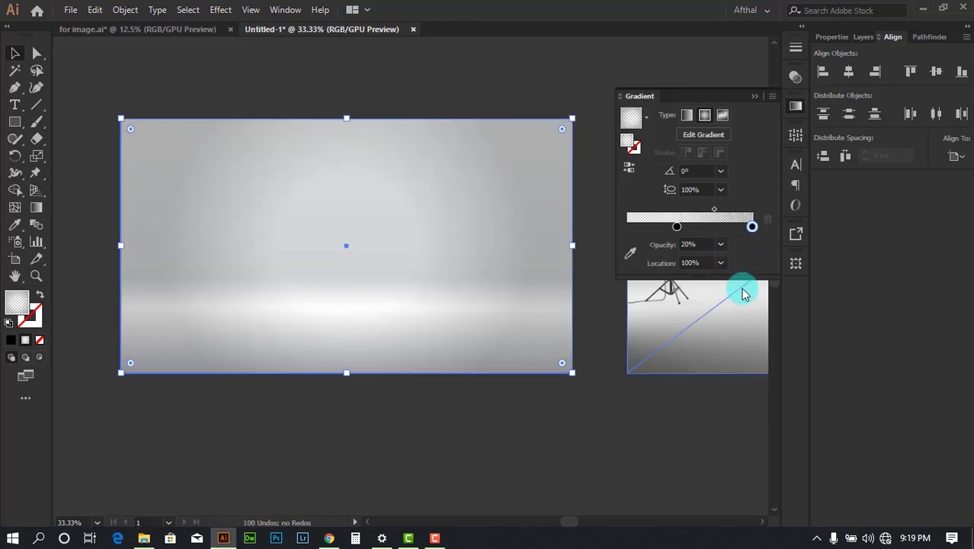
Step: Compare the backdrop's shading with the studio reference photo, shifting the photo lower beside the artboard
click(610, 86)
drag(611, 86, 326, 83)
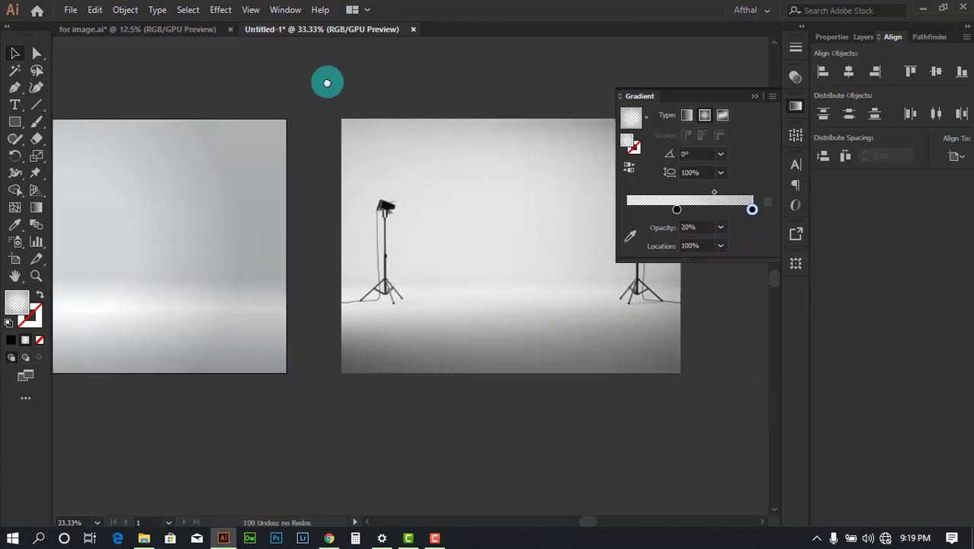
scroll(327, 83, down, 1)
scroll(433, 125, down, 1)
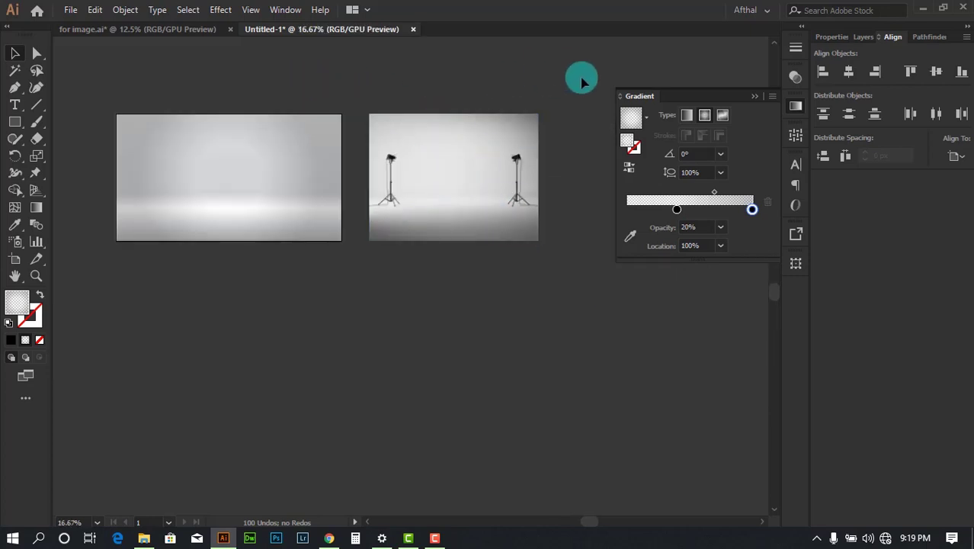
drag(583, 83, 575, 131)
scroll(596, 202, up, 1)
scroll(577, 241, up, 2)
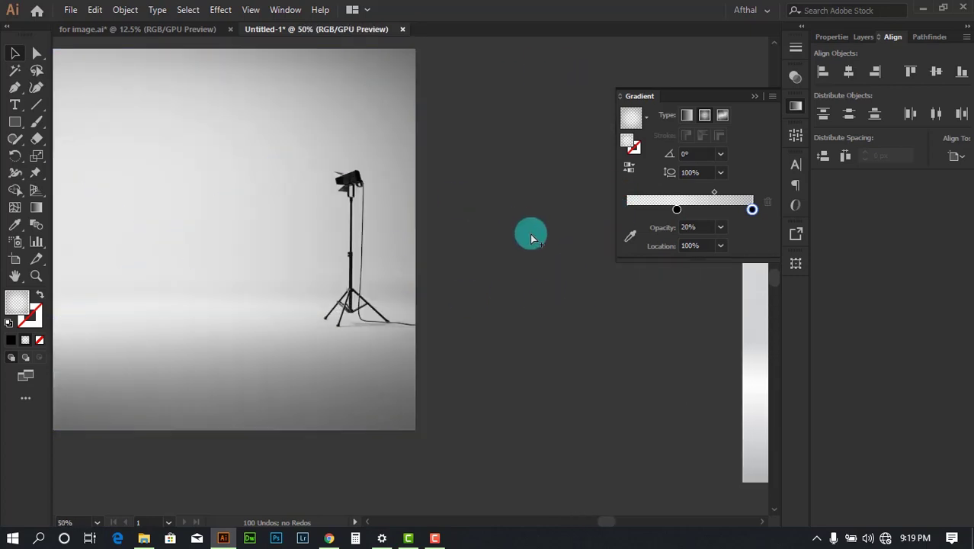
scroll(532, 233, down, 1)
drag(375, 187, 499, 314)
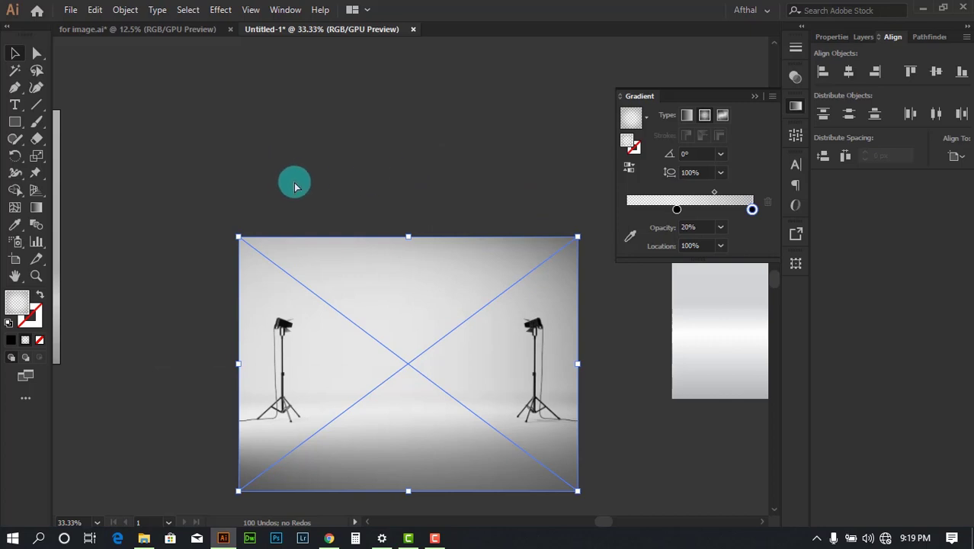
Step: Select the radial rectangle on the artboard and set its gradient's outer stop opacity to 10%
scroll(304, 196, down, 2)
drag(270, 142, 549, 198)
click(508, 288)
scroll(238, 272, up, 2)
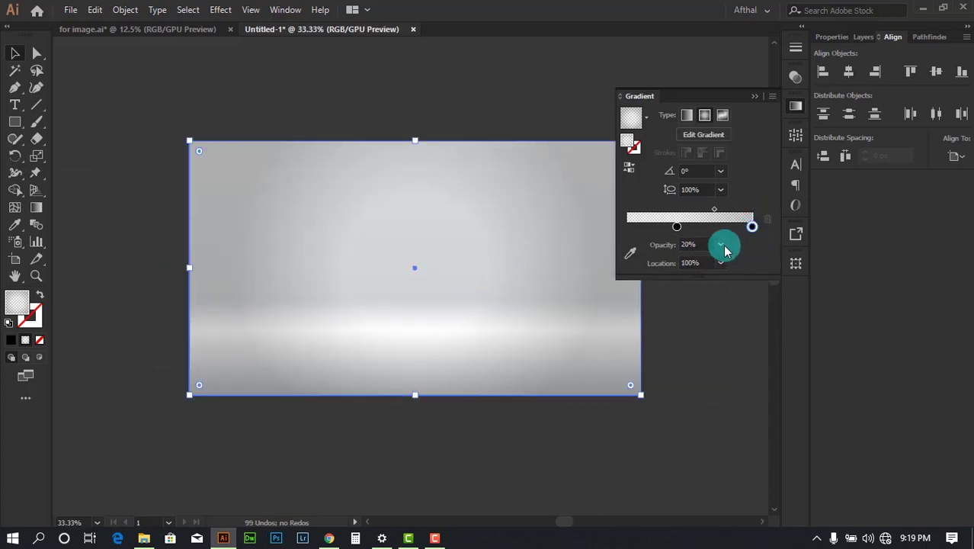
click(722, 245)
click(736, 272)
click(506, 125)
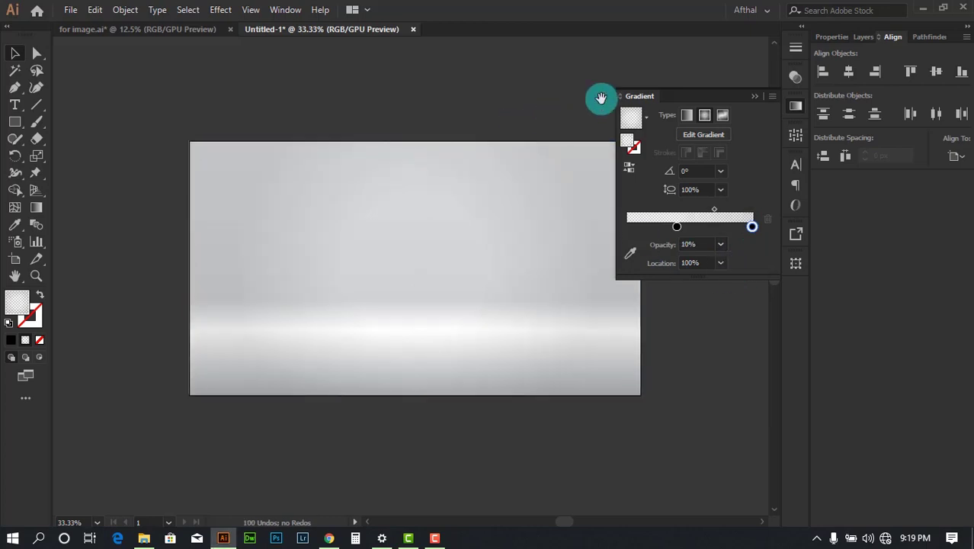
Step: Examine the softened grey backdrop against the studio reference photo at several scales
drag(571, 121, 506, 82)
scroll(476, 86, down, 3)
drag(567, 230, 319, 322)
scroll(204, 223, up, 2)
drag(204, 222, 297, 231)
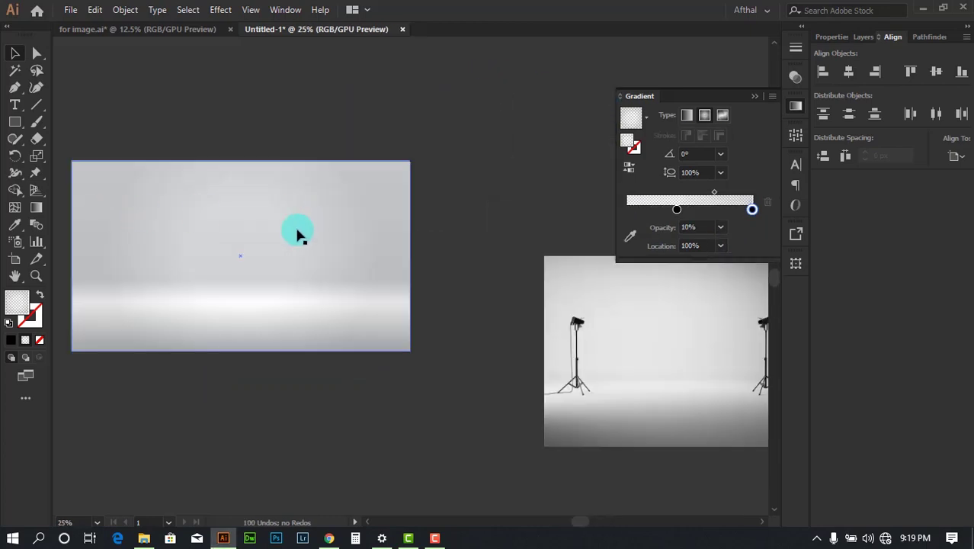
drag(275, 124, 494, 183)
click(510, 190)
drag(341, 199, 376, 184)
scroll(375, 184, down, 2)
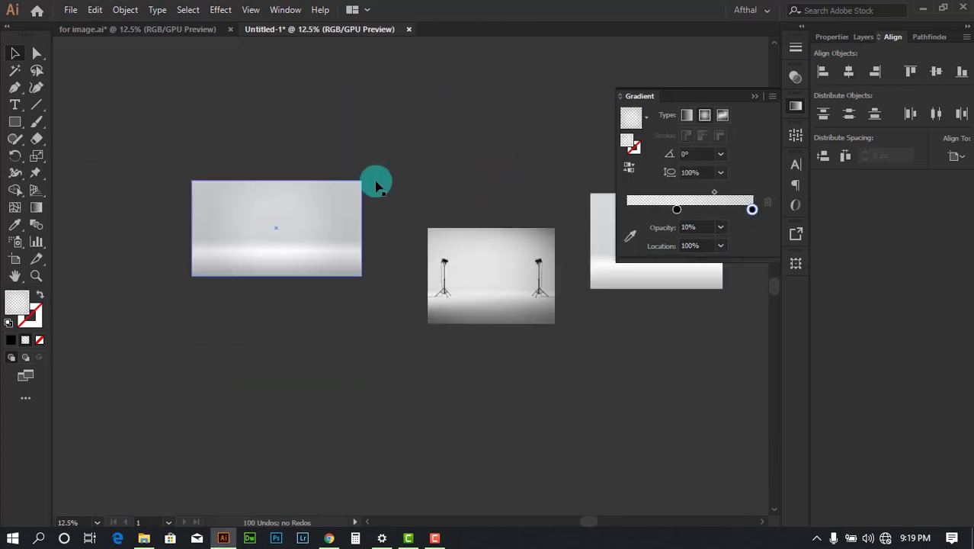
Step: Delete the studio reference photo and the spare grey gradient rectangle beside the artboard
scroll(377, 185, right, 3)
drag(348, 144, 537, 313)
key(Delete)
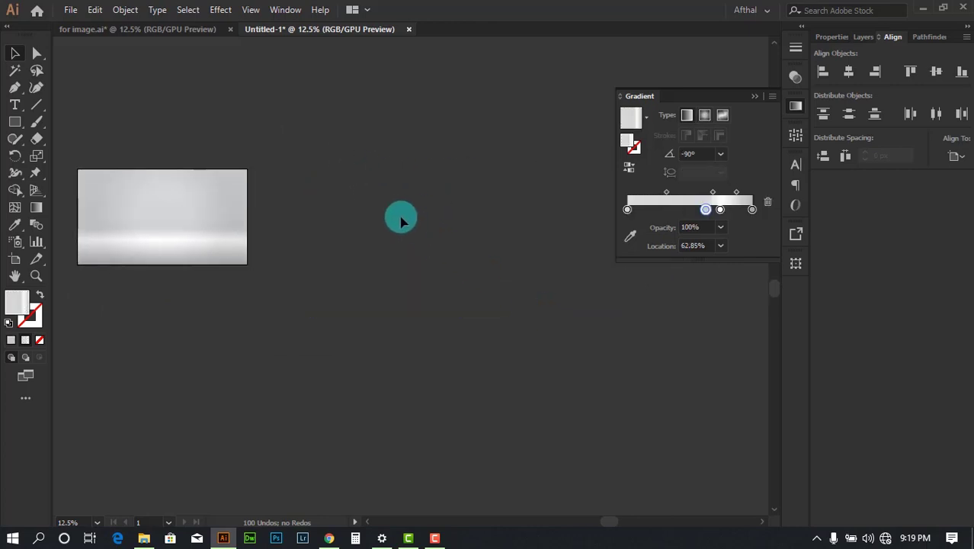
drag(320, 177, 567, 241)
scroll(435, 290, up, 2)
Step: Switch to the for image.ai document and undo its most recent changes
click(146, 32)
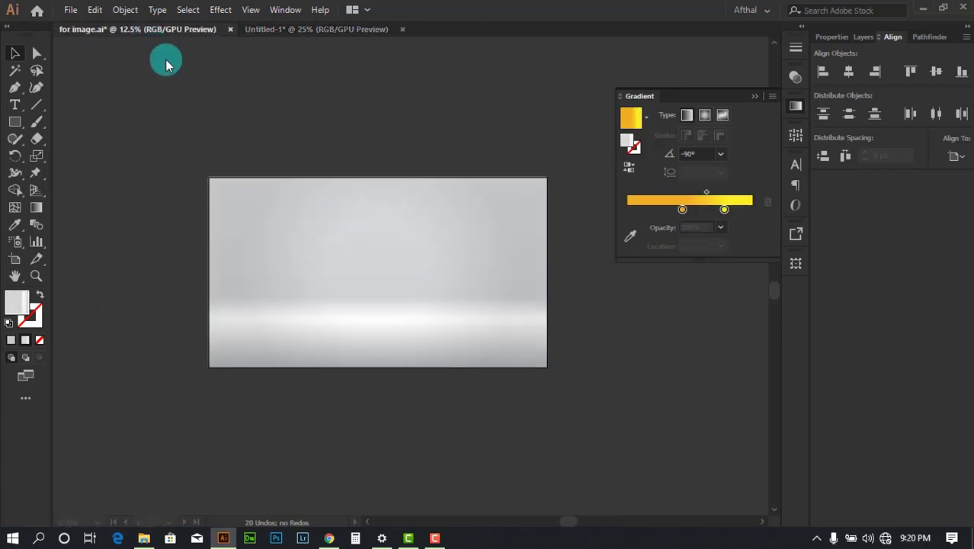
drag(531, 191, 481, 178)
key(ctrl+z)
key(ctrl+z)
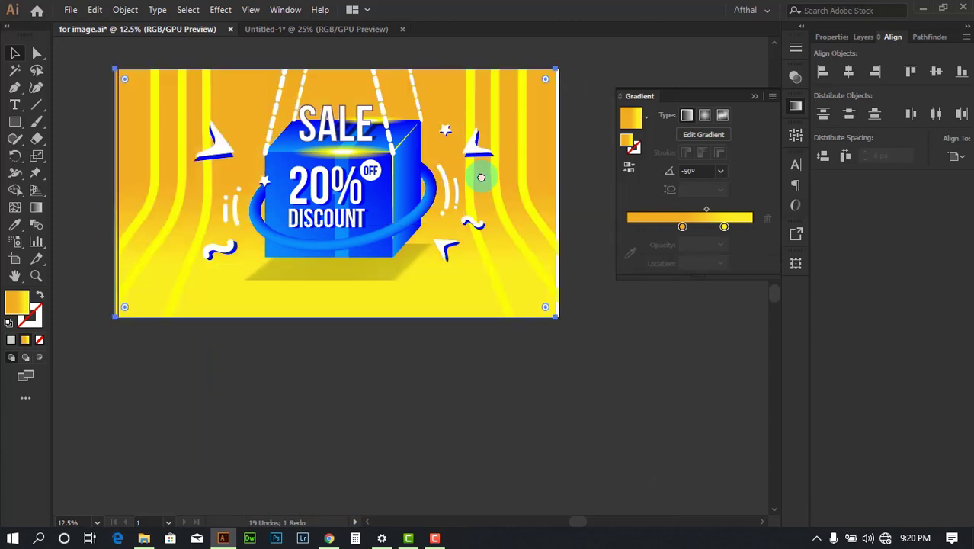
Step: Stretch the orange-yellow background rectangle's right edge to cover the white gap at the artboard's edge
click(551, 142)
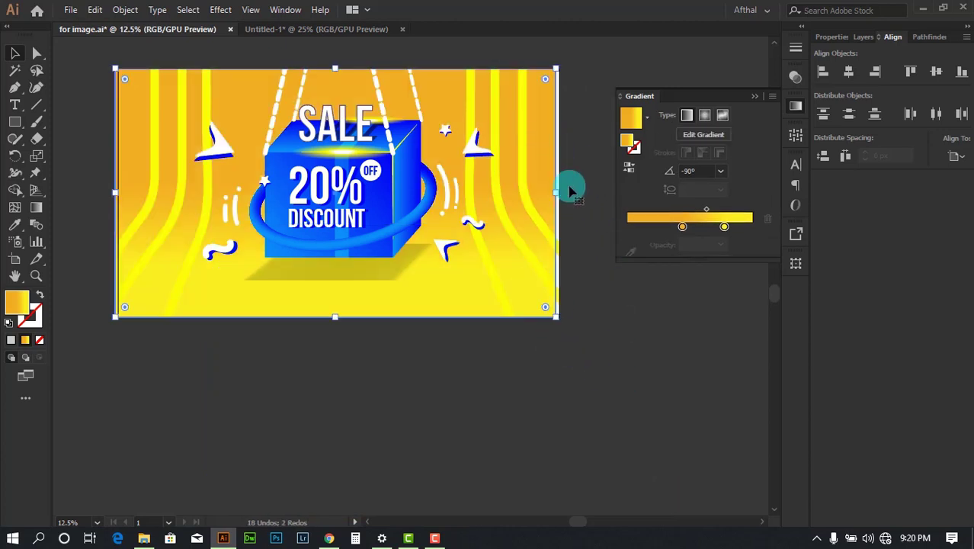
scroll(570, 186, up, 2)
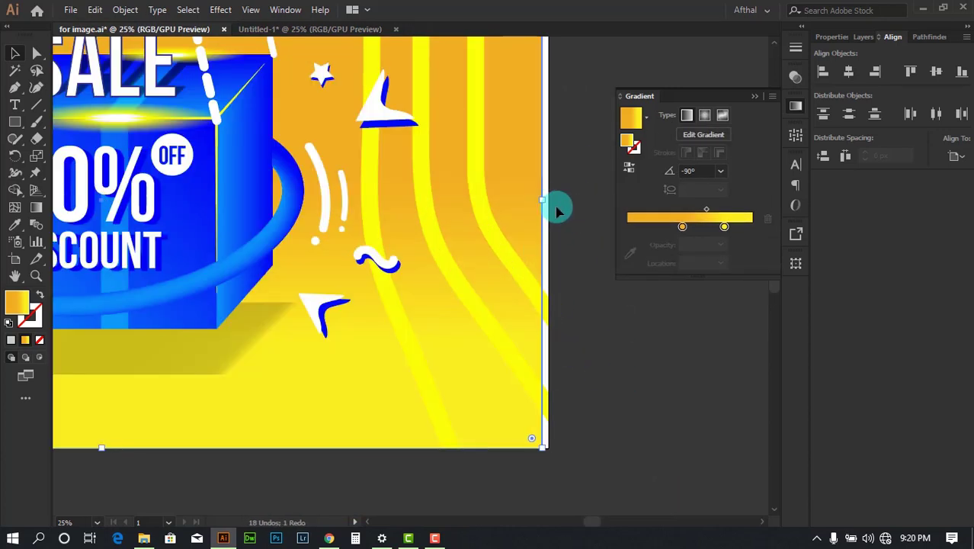
scroll(537, 202, up, 3)
drag(525, 197, 540, 197)
scroll(587, 291, down, 2)
drag(617, 326, 652, 337)
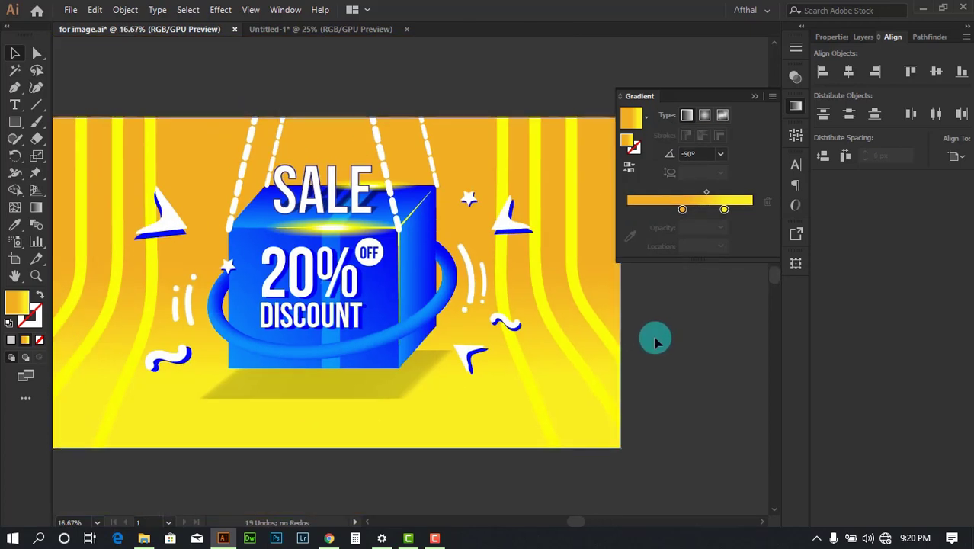
Step: Switch back to the Untitled-1 document containing the grey studio backdrop
click(296, 30)
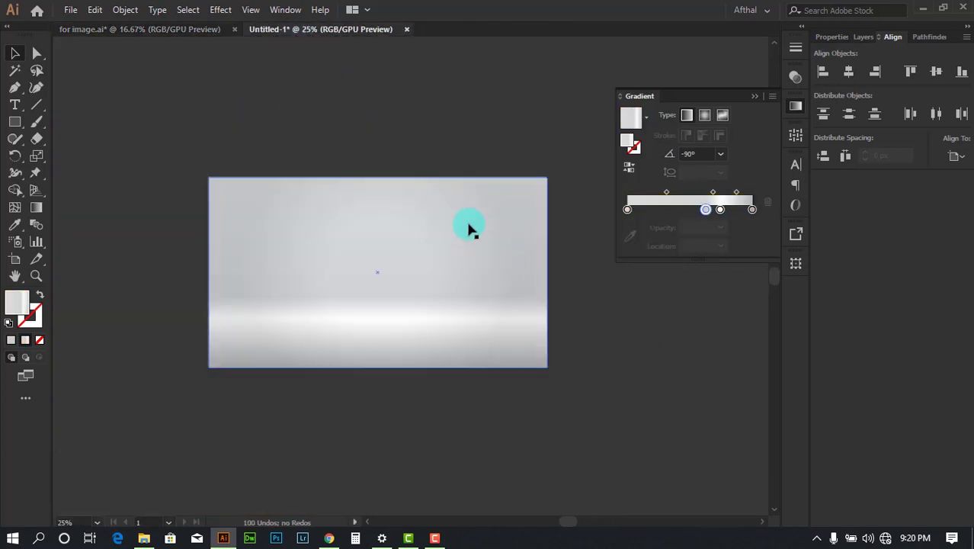
scroll(508, 272, up, 1)
scroll(529, 222, down, 1)
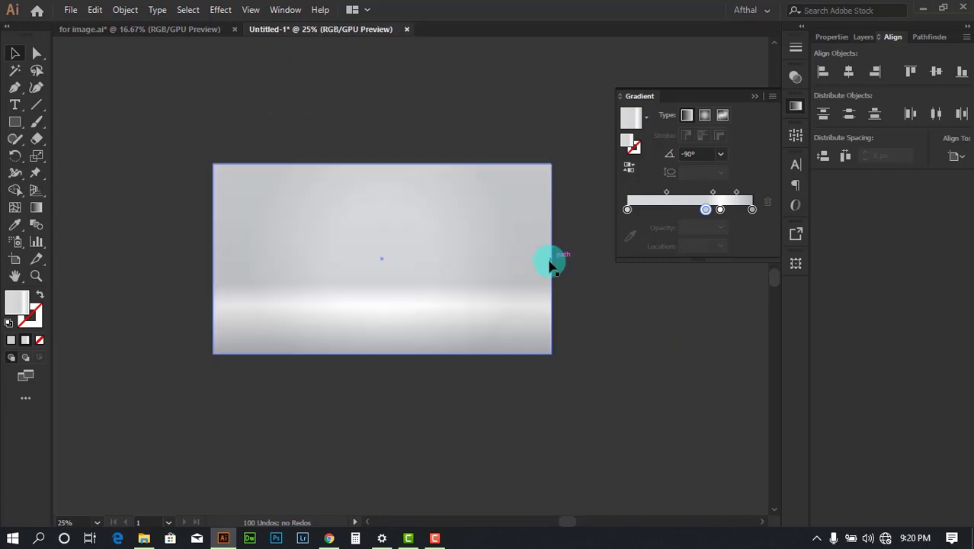
Step: Move the transparent radial gradient overlay below the artboard, uncovering the grey linear gradient rectangle
click(577, 196)
drag(579, 132, 606, 143)
drag(572, 266, 588, 424)
drag(635, 355, 626, 276)
drag(600, 187, 599, 299)
click(596, 209)
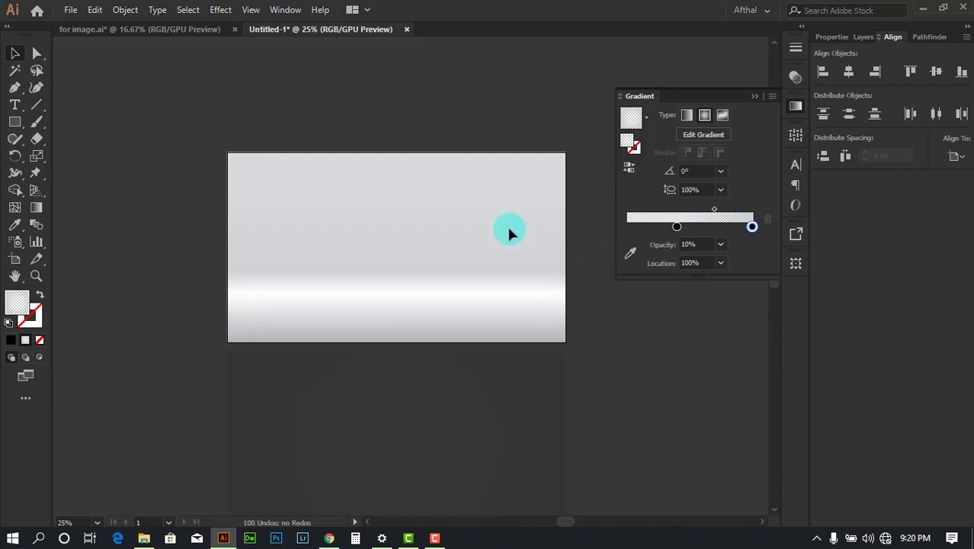
Step: Try to recolor the grey linear gradient rectangle golden yellow with hue 47° and saturation 82% in Recolor Artwork
click(522, 199)
click(494, 253)
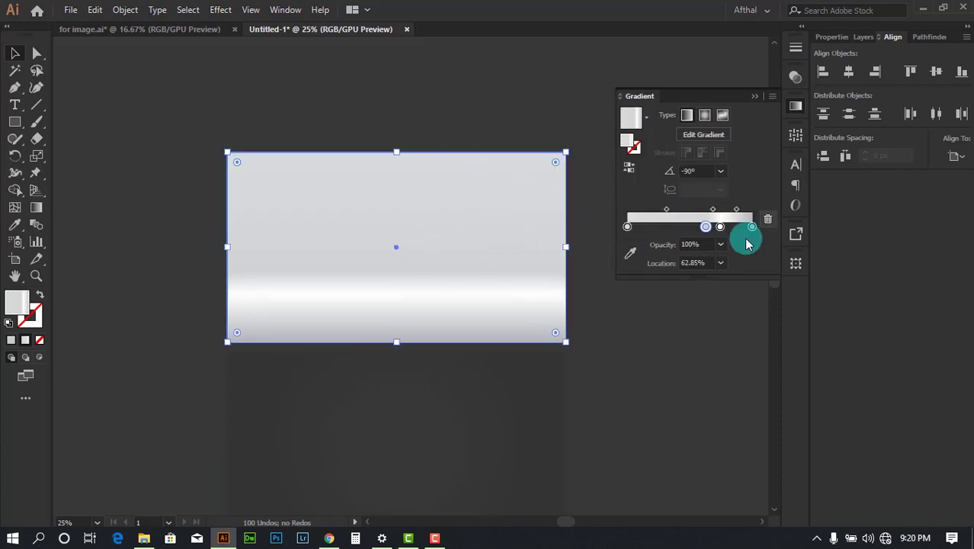
click(827, 38)
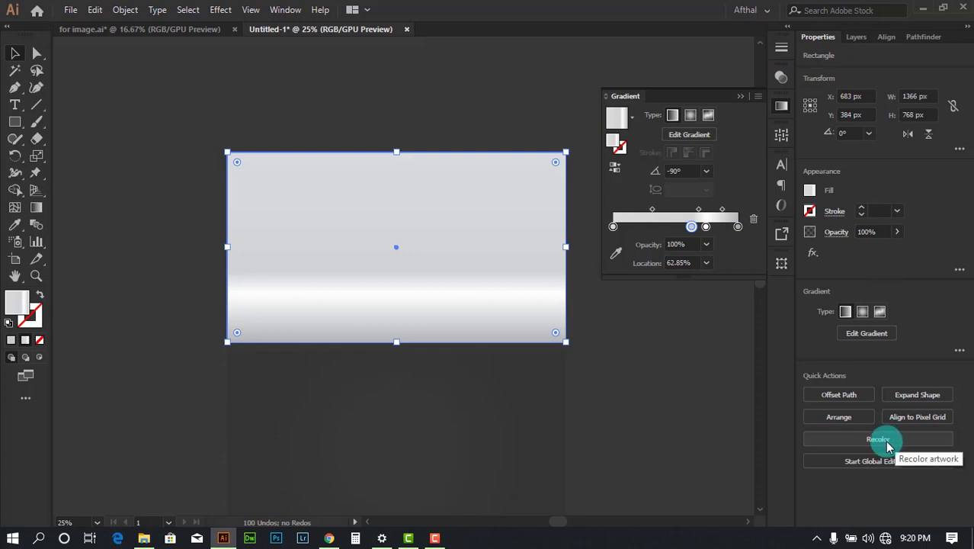
click(878, 439)
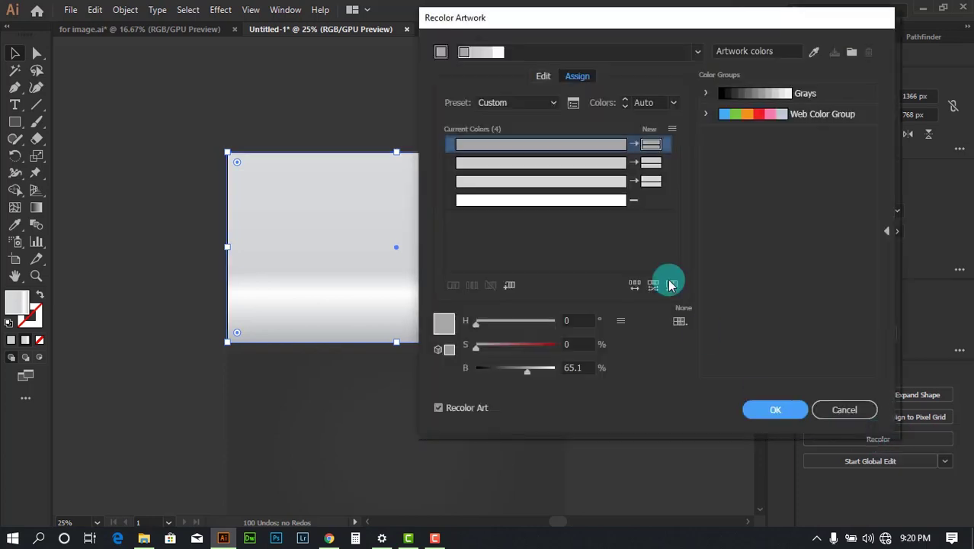
drag(665, 15, 519, 64)
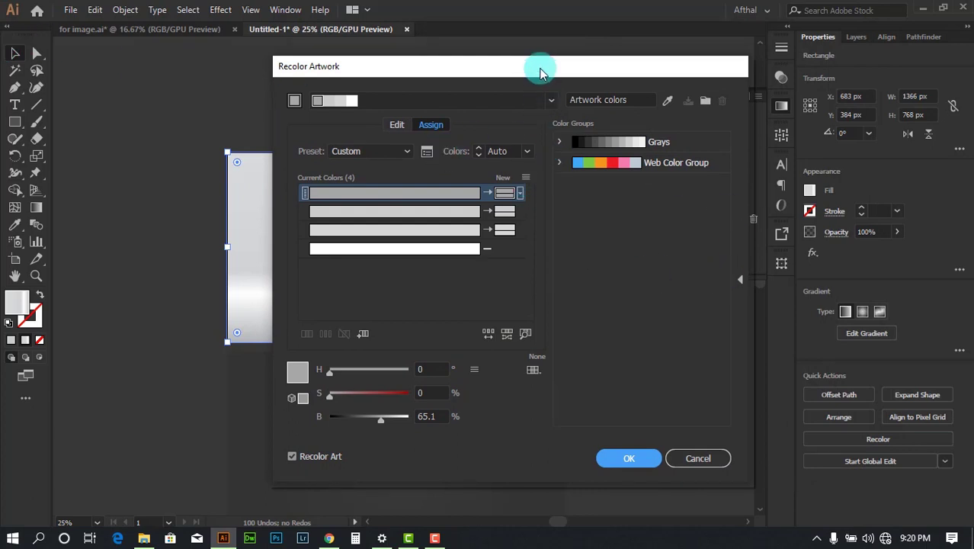
drag(540, 72, 431, 71)
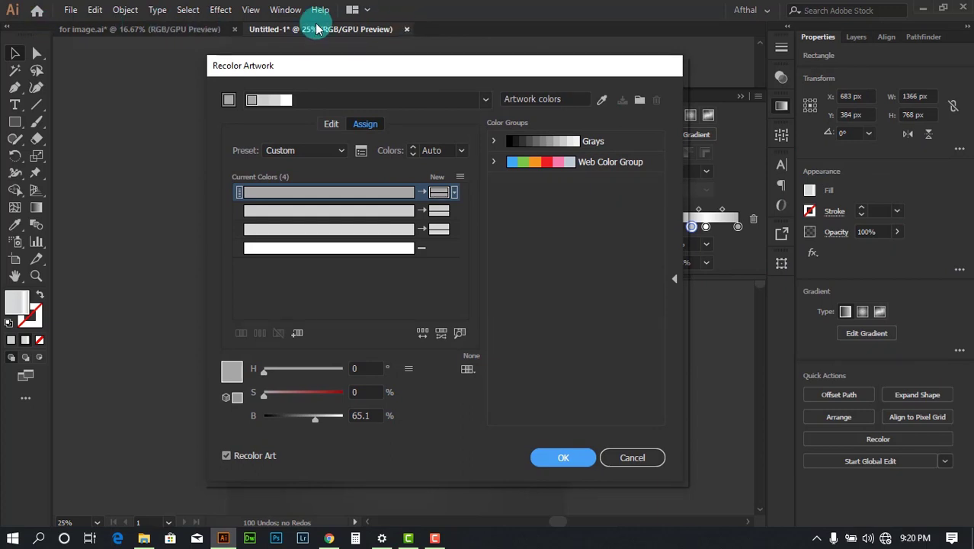
drag(414, 69, 429, 67)
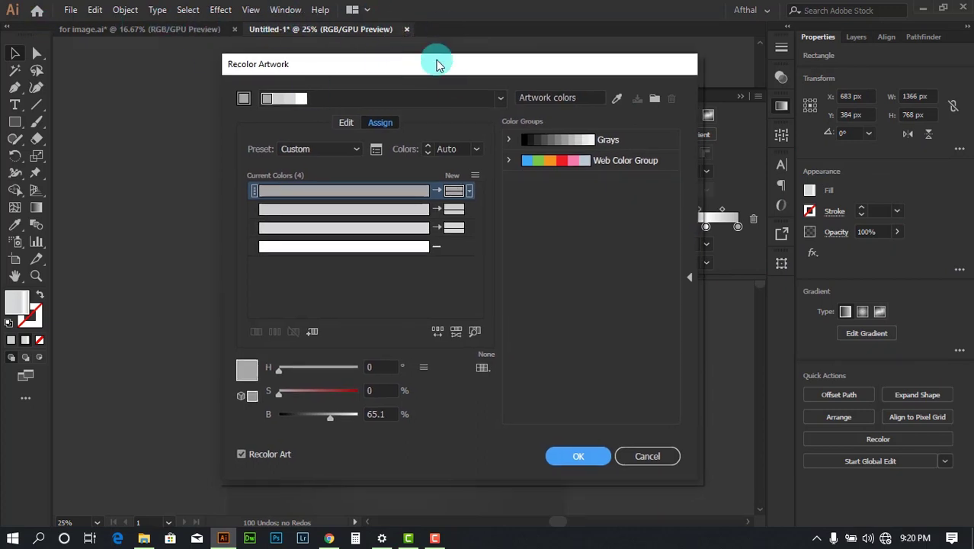
drag(492, 65, 514, 64)
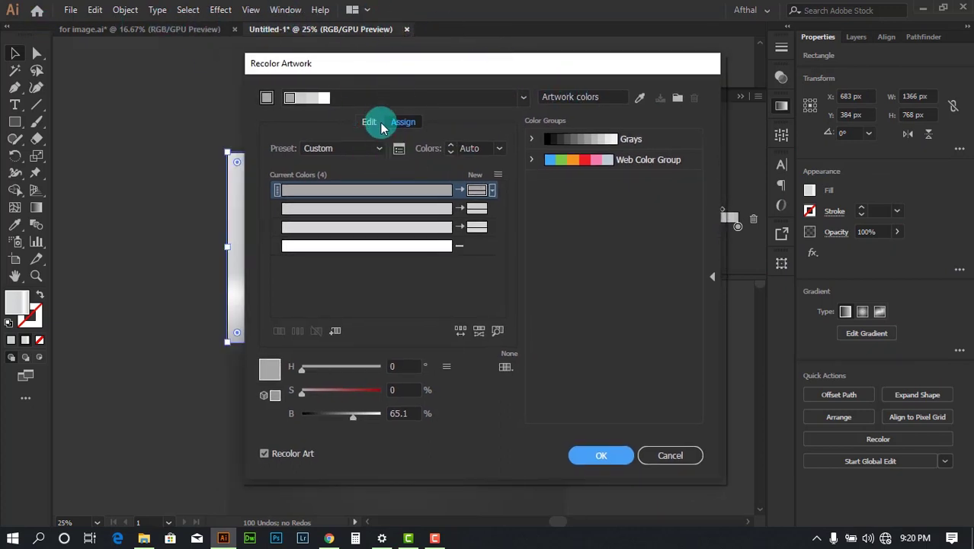
click(369, 124)
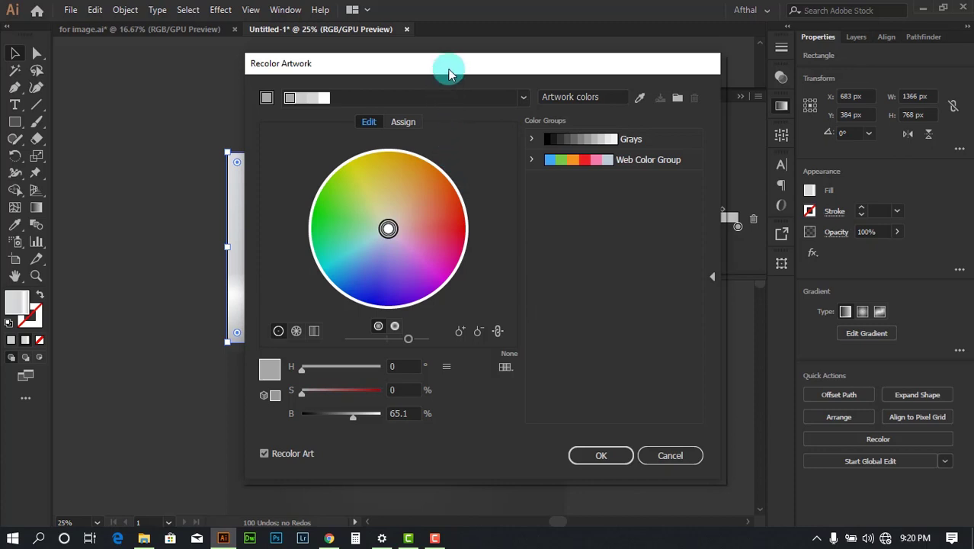
drag(451, 66, 698, 64)
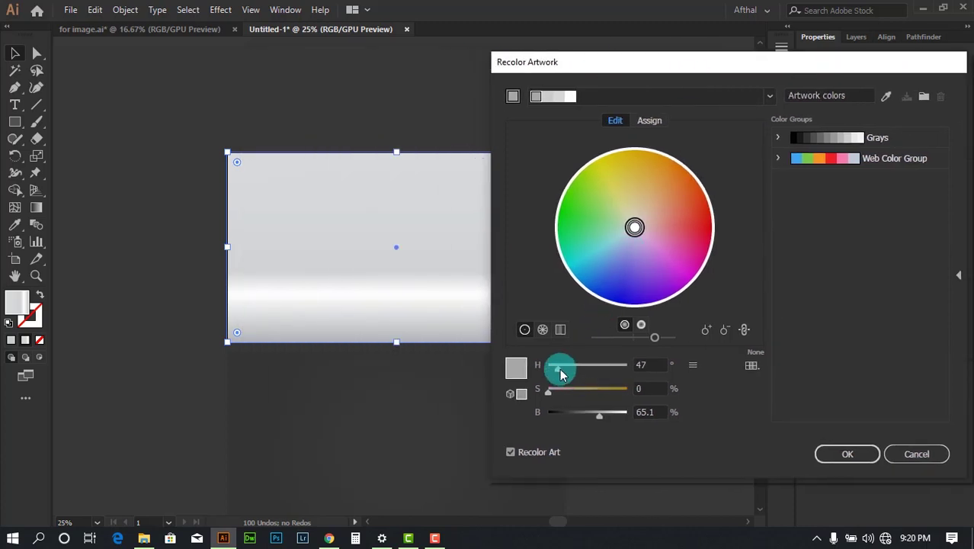
click(604, 390)
drag(654, 68, 750, 48)
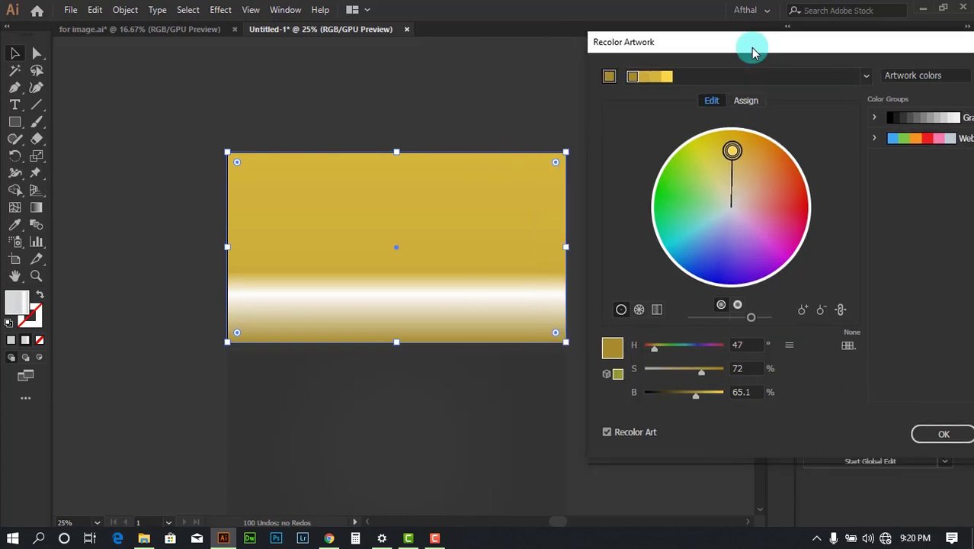
click(714, 371)
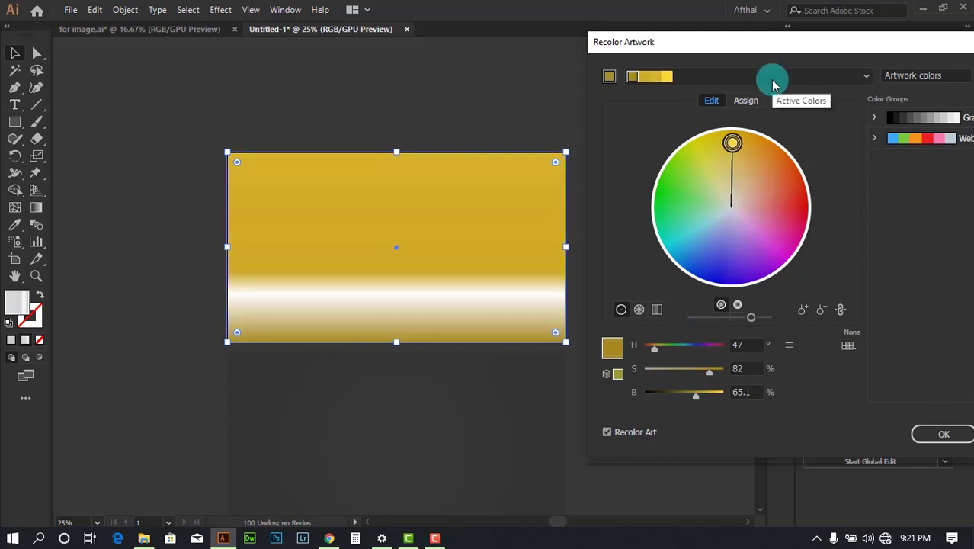
Step: Discard the rectangle's recolor and undo the radial overlay's move below the artboard
click(745, 105)
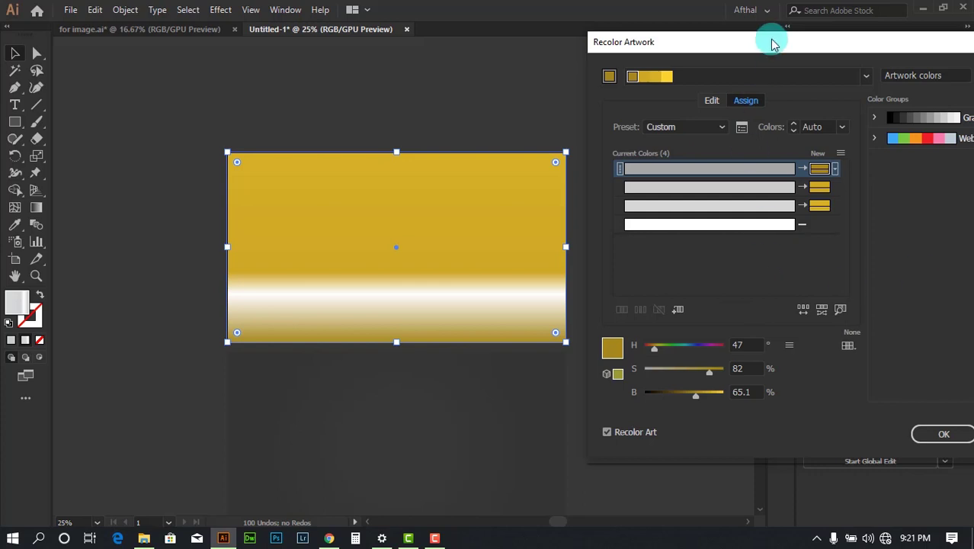
drag(785, 41, 730, 44)
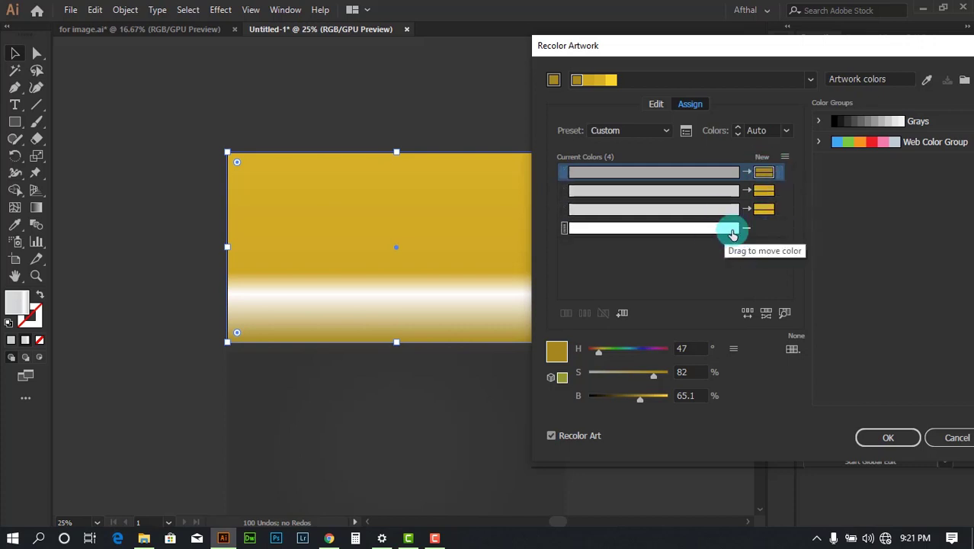
drag(695, 52, 439, 64)
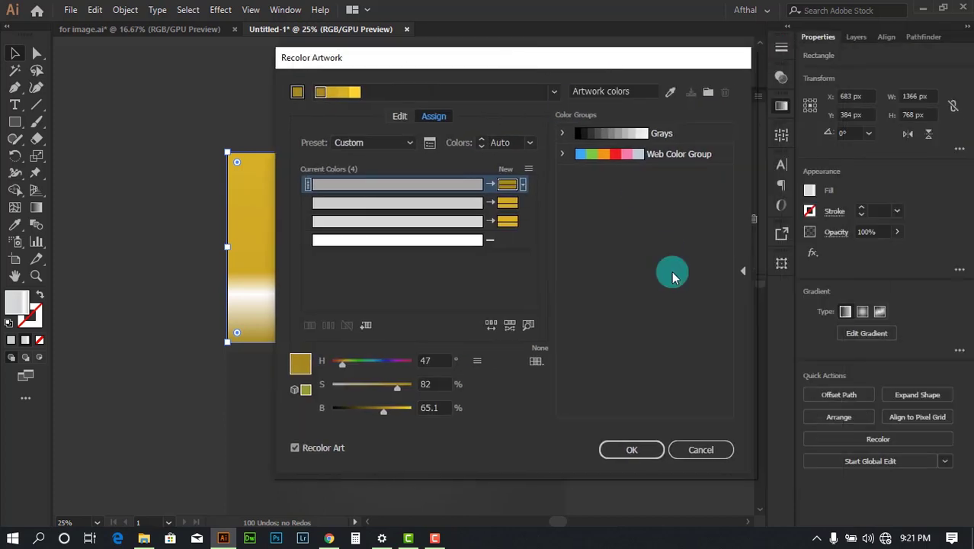
click(717, 455)
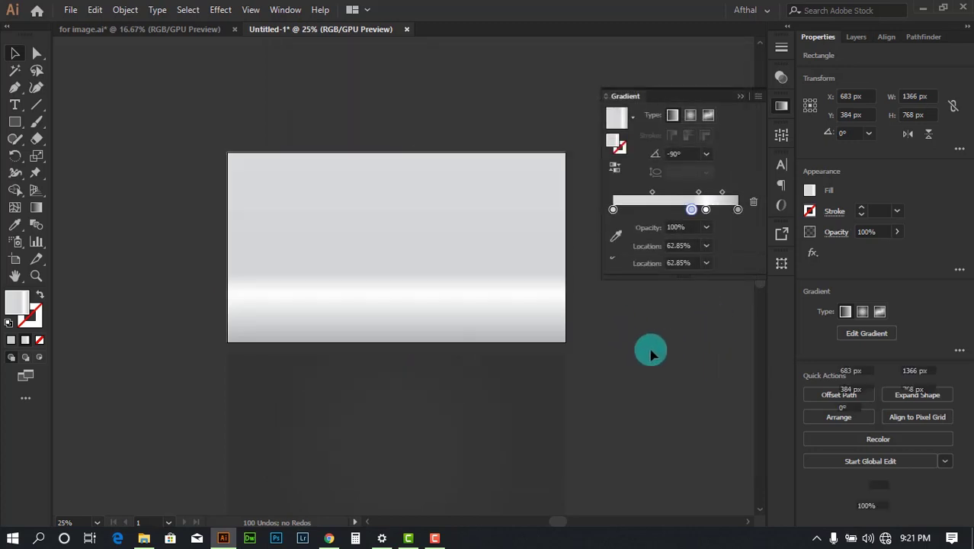
key(ctrl+z)
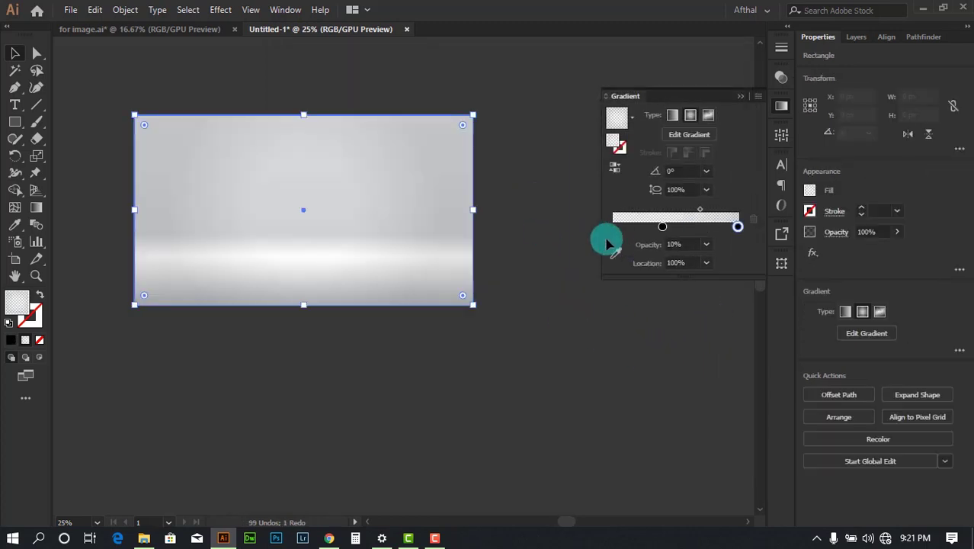
Step: Select both stacked backdrop rectangles and recolor them yellow with linked harmony colors, hue 51° and saturation 85%
click(458, 87)
drag(108, 85, 554, 373)
drag(522, 176, 601, 247)
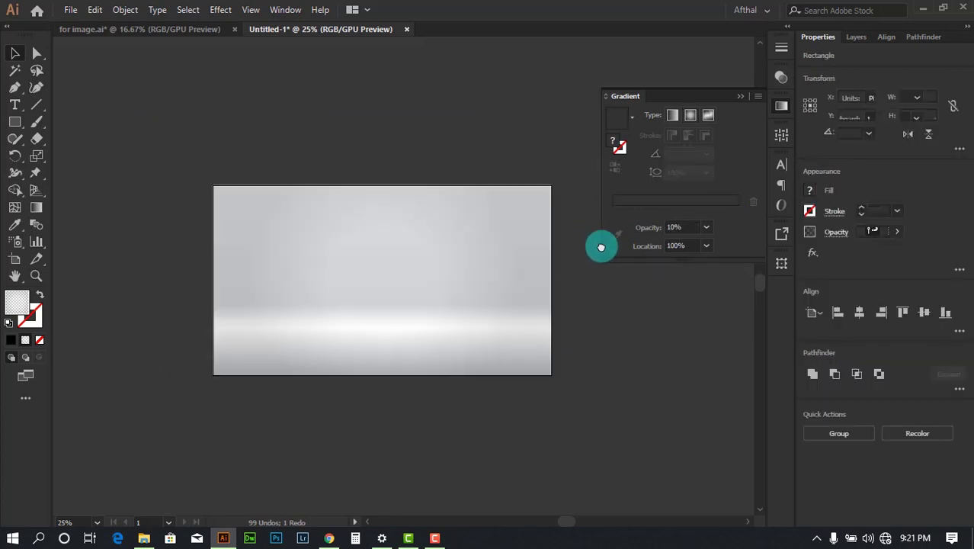
drag(159, 131, 580, 409)
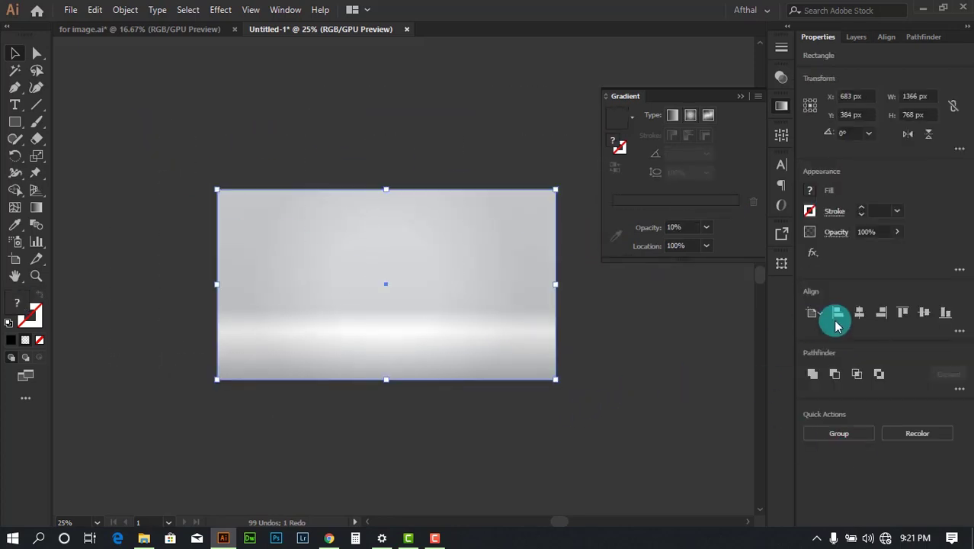
click(929, 436)
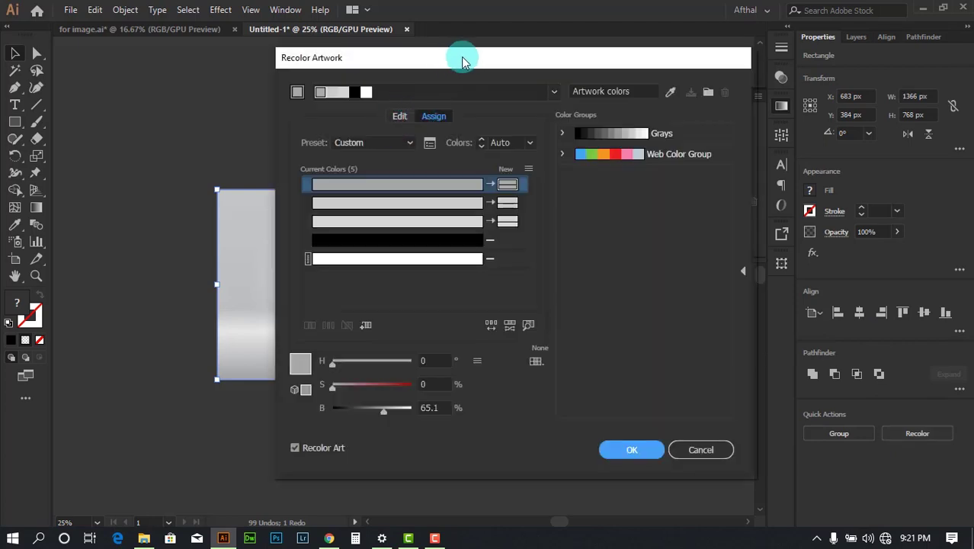
drag(462, 61, 655, 78)
click(593, 132)
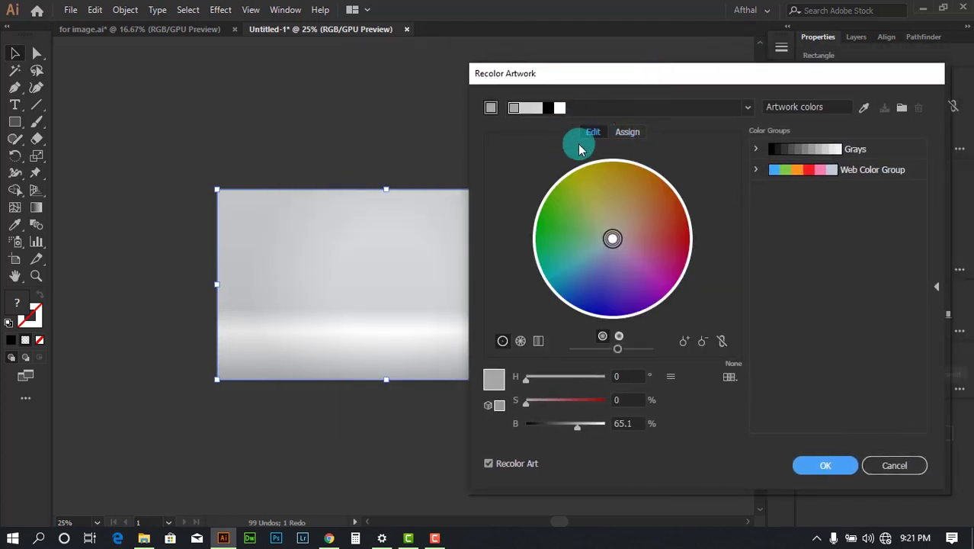
click(722, 341)
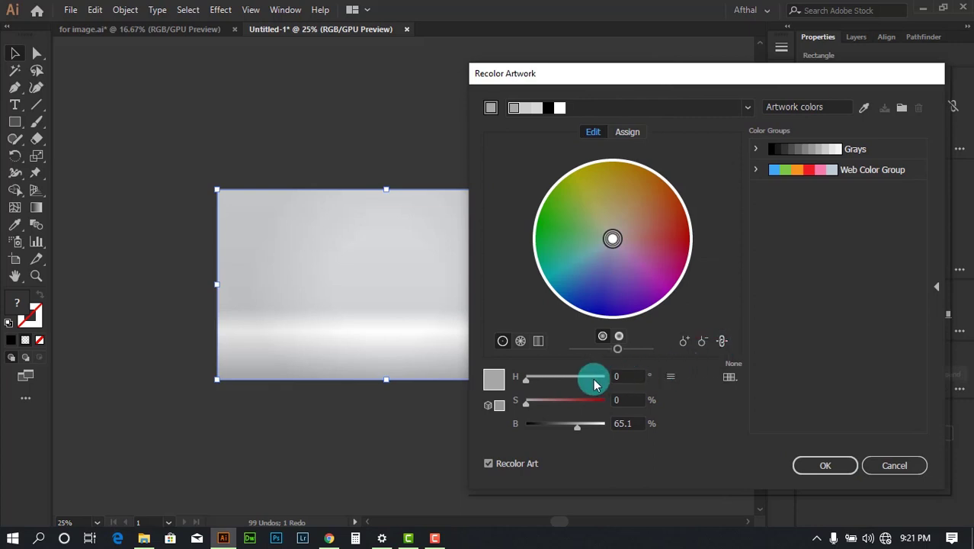
mouse_move(563, 398)
mouse_down()
mouse_move(577, 405)
mouse_move(531, 376)
mouse_up()
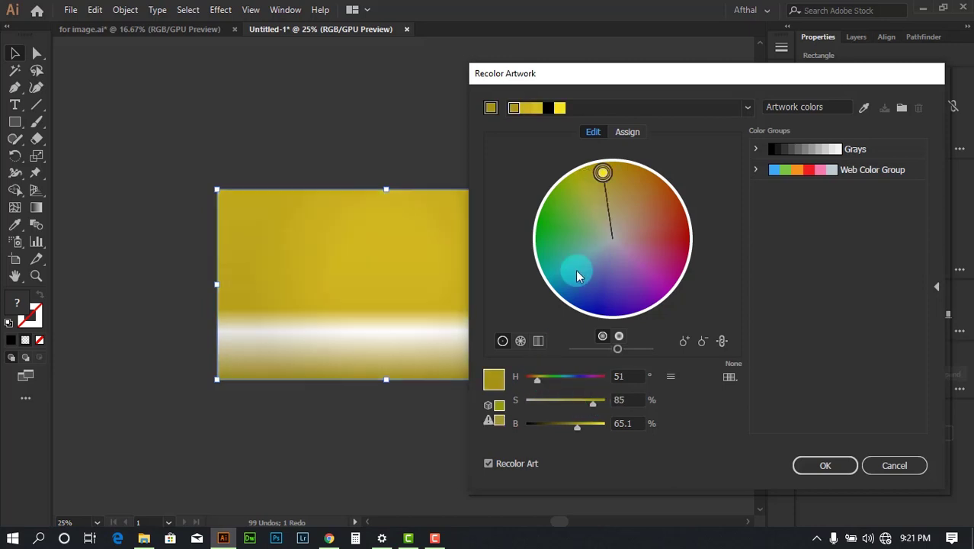
Step: Shift the linked colors on the color wheel to golden yellow, about hue 49° and saturation 100%, and apply the recolor
drag(674, 78, 790, 68)
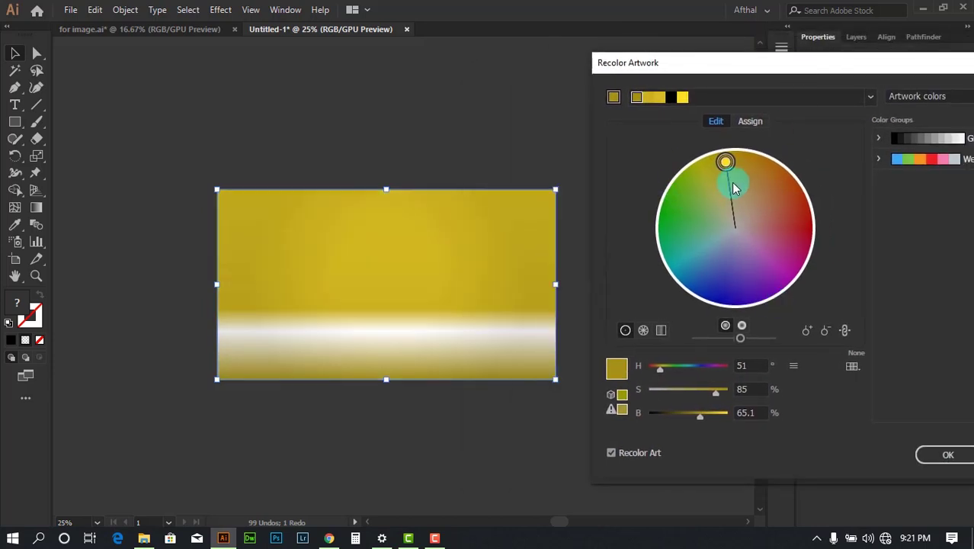
drag(735, 175, 743, 176)
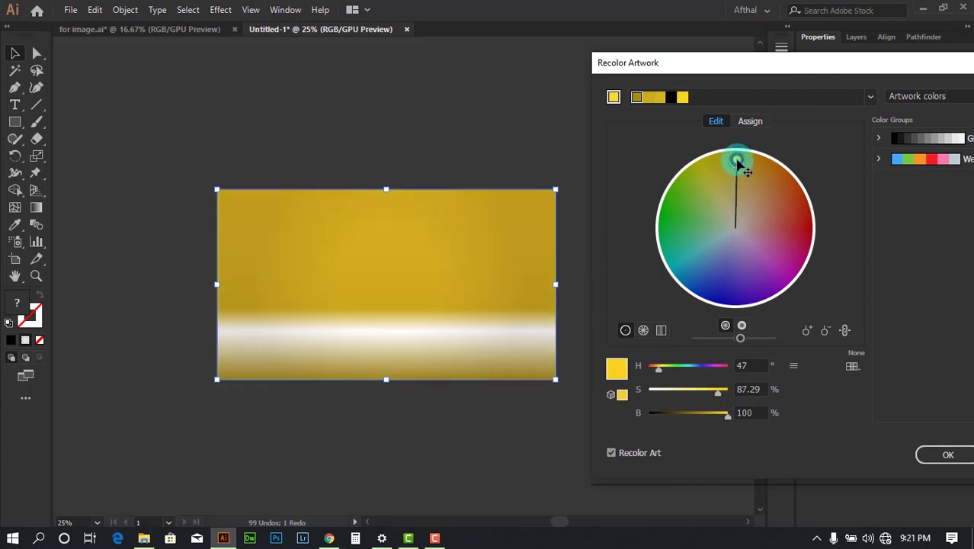
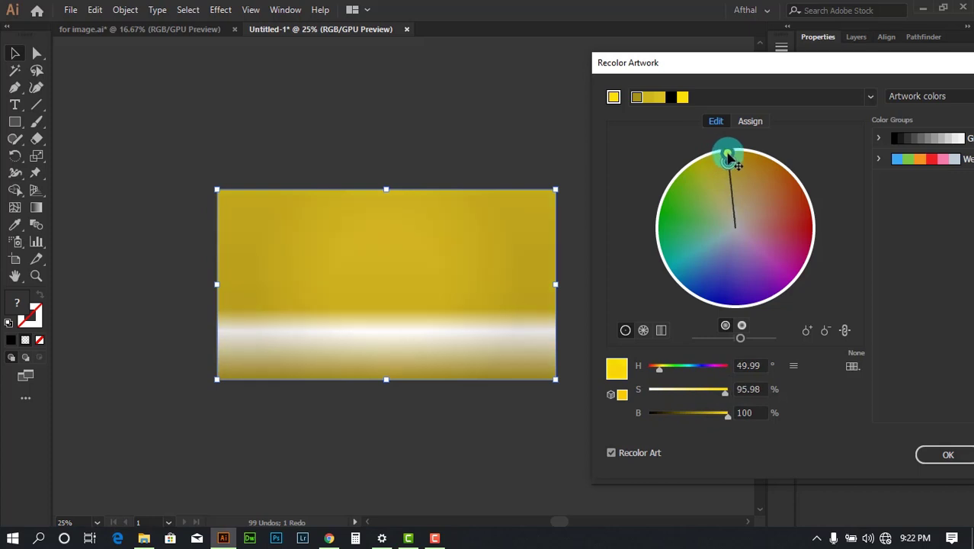
drag(787, 61, 495, 69)
click(456, 123)
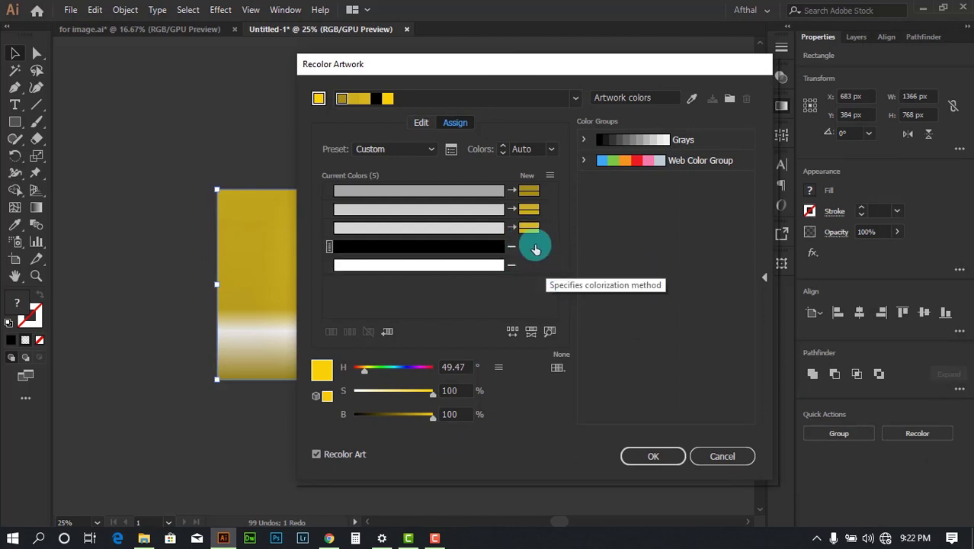
click(534, 265)
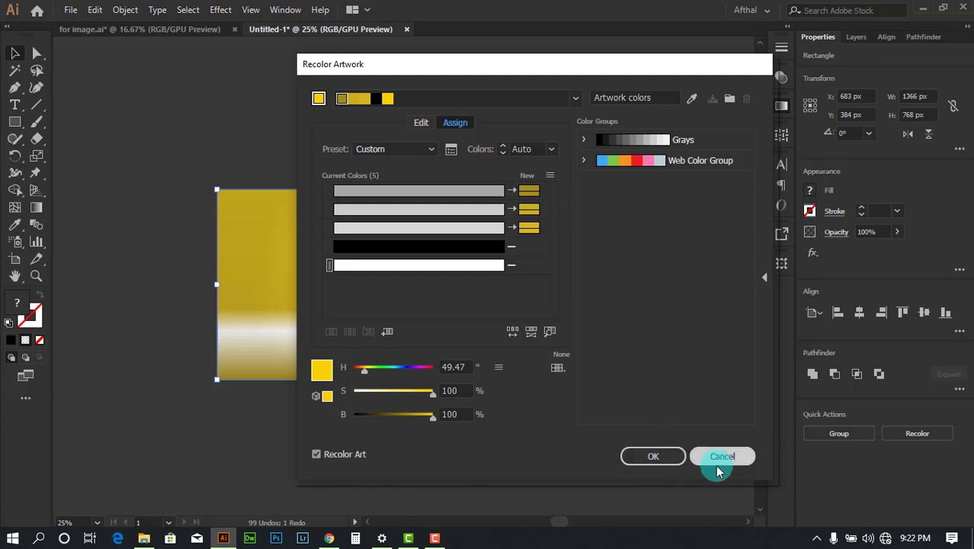
click(646, 455)
Step: Move the transparent radial overlay off the golden backdrop to below the artboard and select it
drag(496, 178, 489, 106)
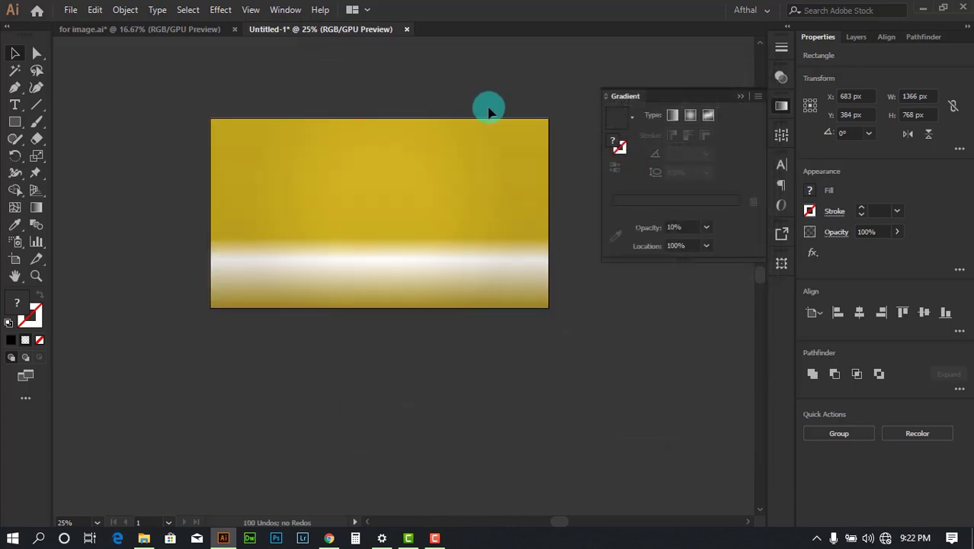
click(489, 106)
drag(499, 185, 520, 413)
drag(670, 443, 657, 346)
click(657, 346)
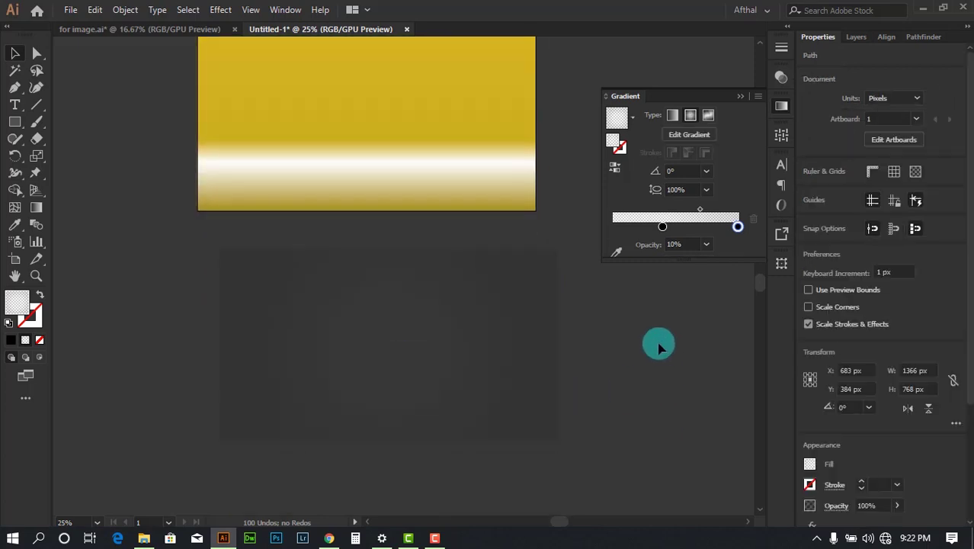
click(507, 344)
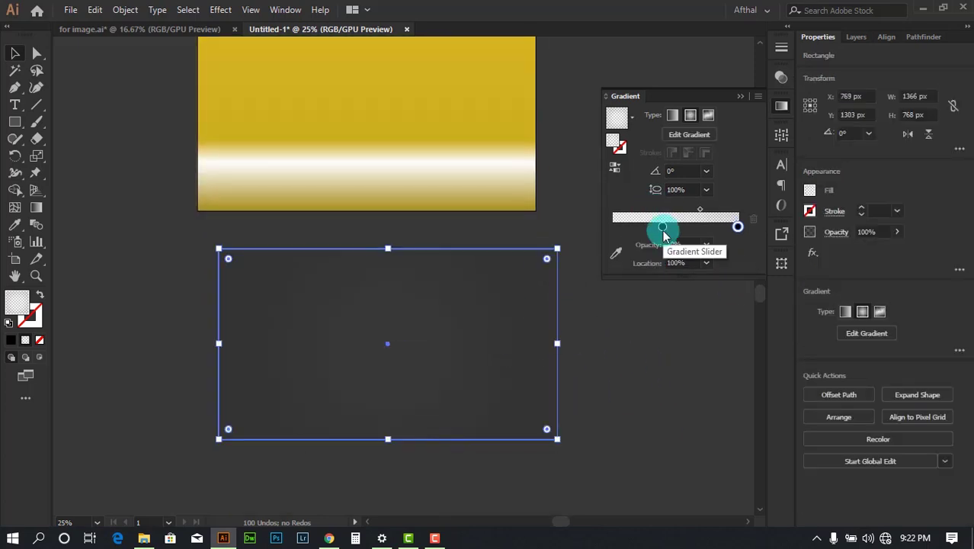
Step: Undo the radial overlay's move so it covers the golden backdrop again
click(570, 159)
drag(570, 153, 567, 266)
key(ctrl+z)
click(595, 331)
scroll(493, 205, down, 2)
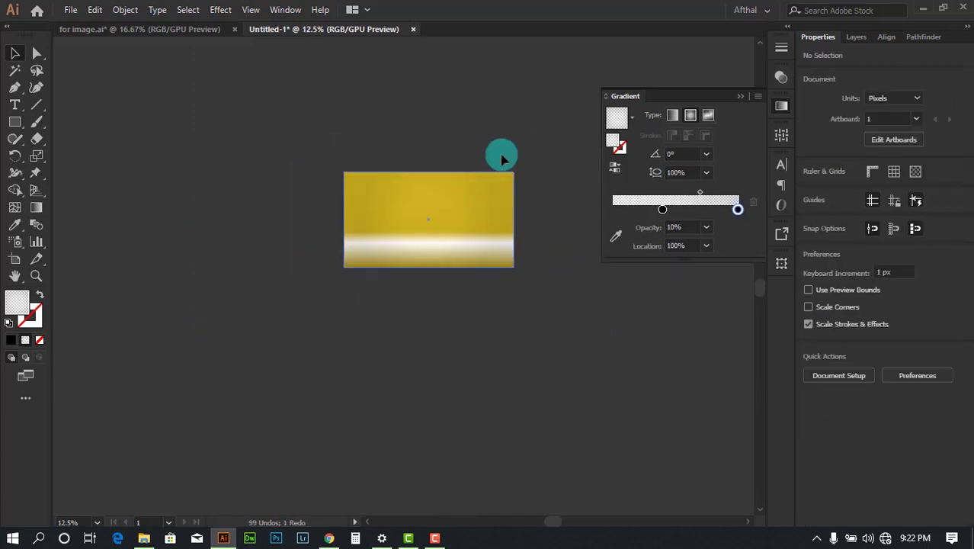
Step: Move the transparent radial overlay straight down below the artboard, in line with the golden linear gradient rectangle
scroll(501, 159, up, 2)
drag(493, 180, 494, 388)
drag(545, 182, 595, 270)
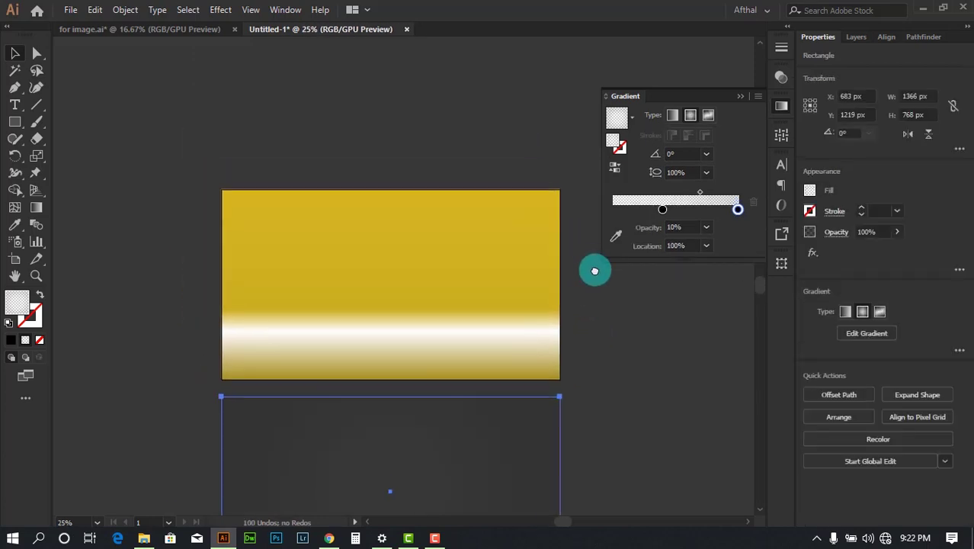
Step: Recolor the white stop of the golden rectangle's linear gradient with the bright yellow swatch and deselect the rectangle
click(443, 270)
drag(615, 326, 588, 273)
scroll(426, 285, up, 1)
click(689, 243)
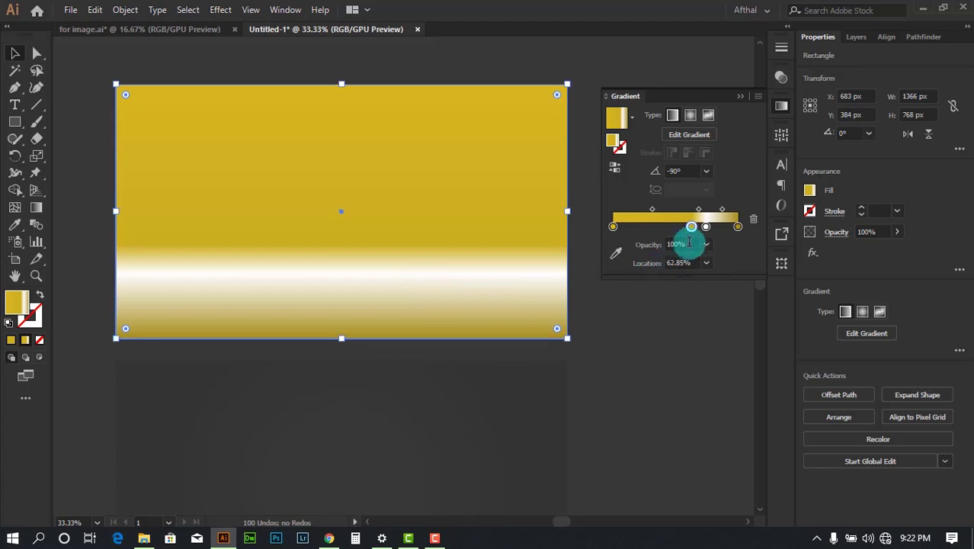
double_click(706, 226)
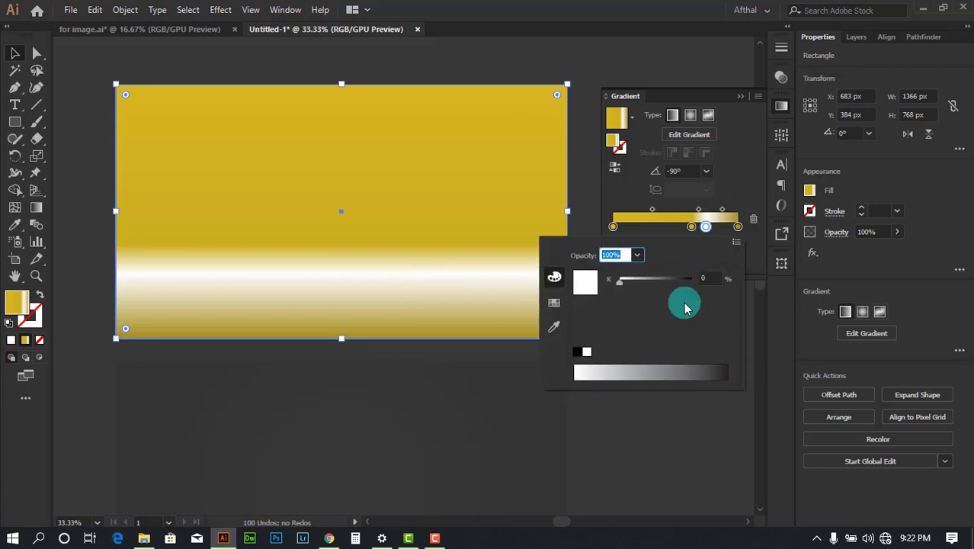
click(554, 306)
click(604, 274)
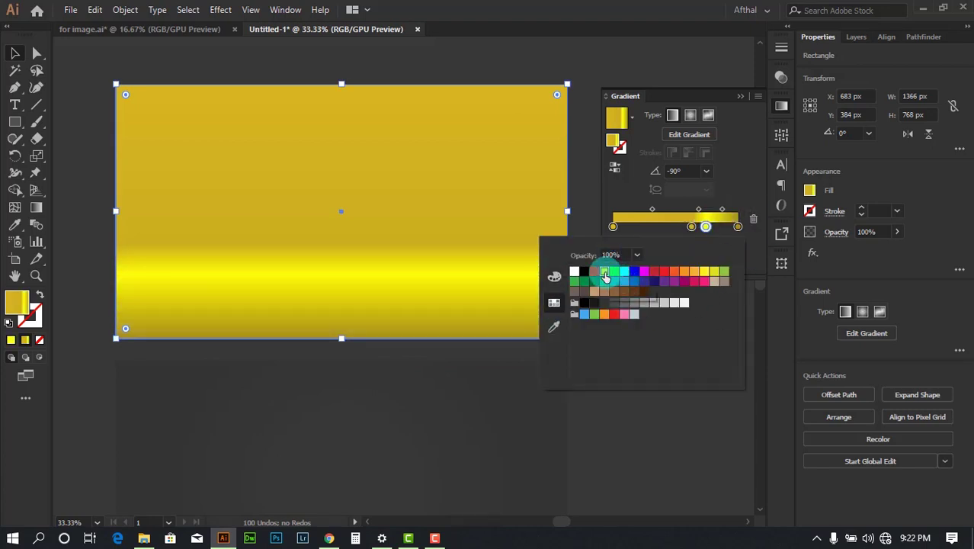
click(705, 227)
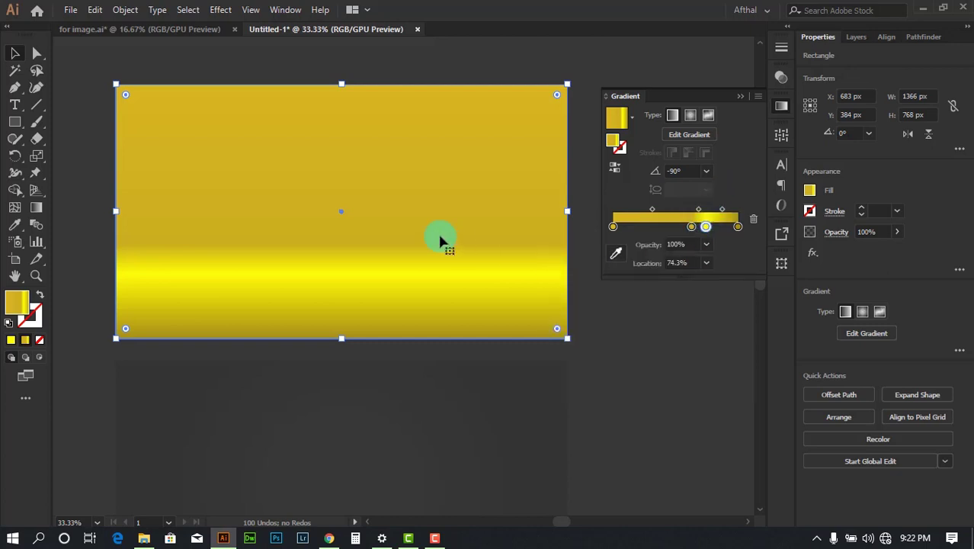
click(520, 63)
scroll(507, 183, down, 2)
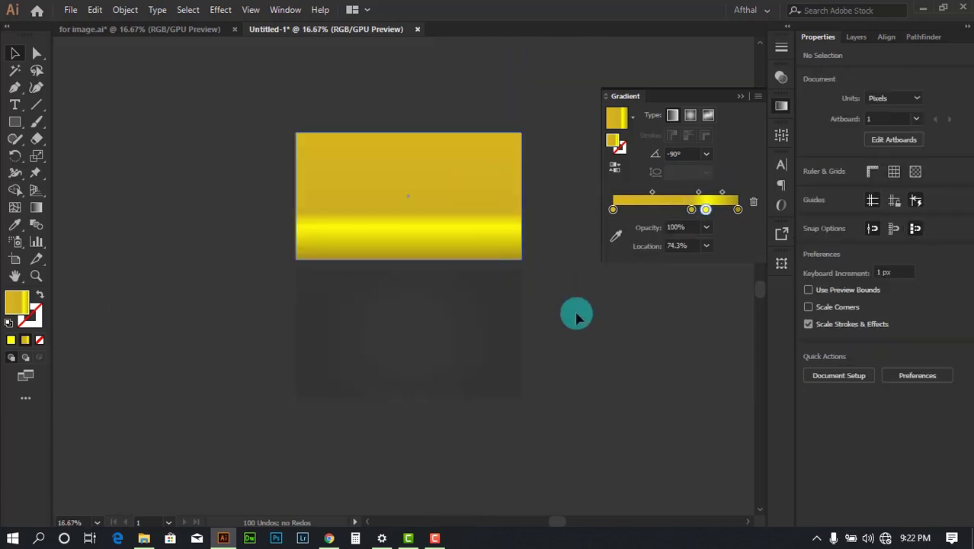
scroll(491, 313, up, 1)
scroll(523, 232, down, 3)
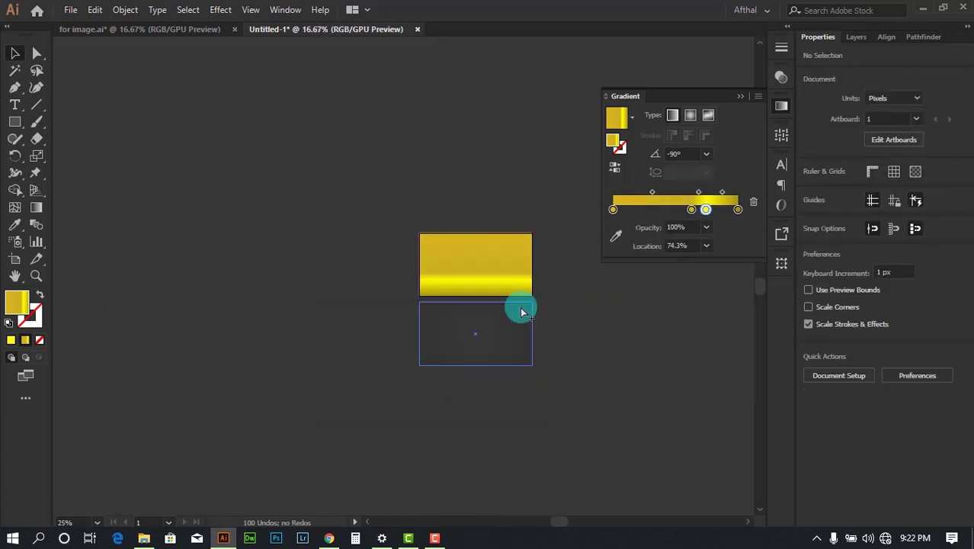
Step: Set the rectangle's gradient stop at 62.85% to R 204, G 194, B 31 (ccc21f) and deselect the rectangle
scroll(517, 305, up, 3)
click(445, 204)
click(692, 226)
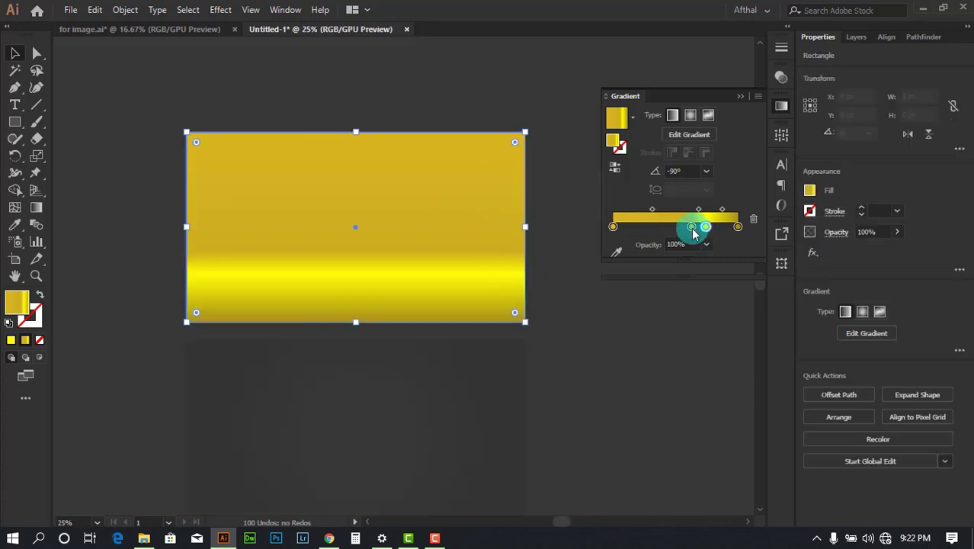
double_click(691, 226)
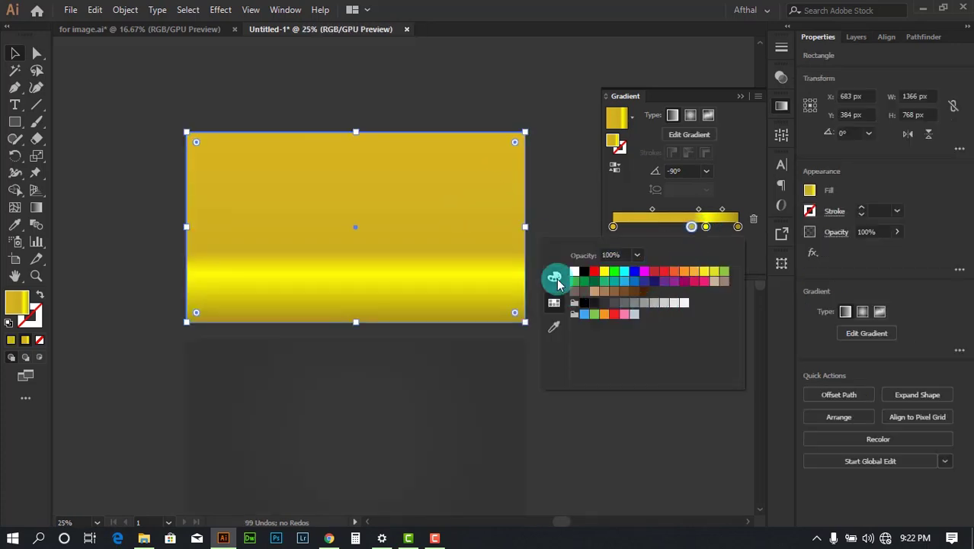
click(554, 276)
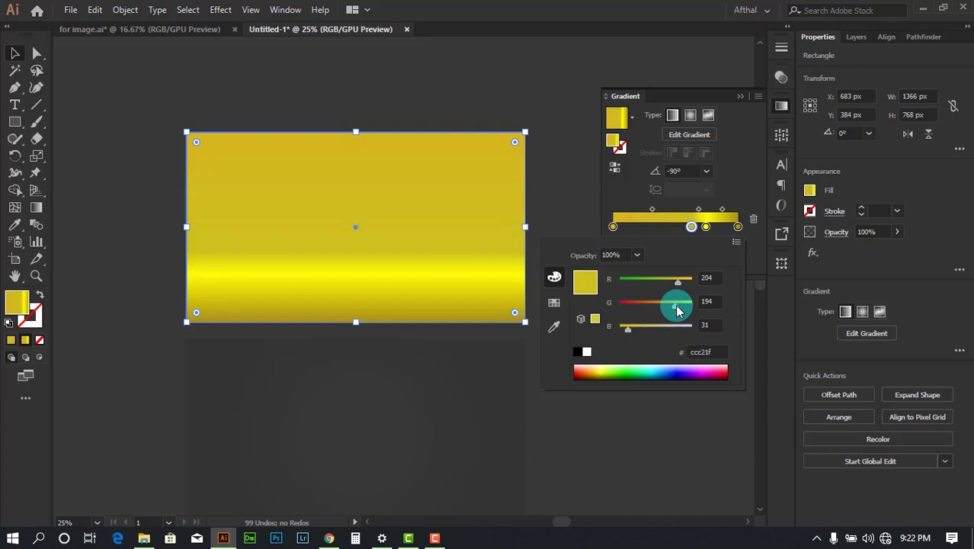
click(579, 192)
click(566, 215)
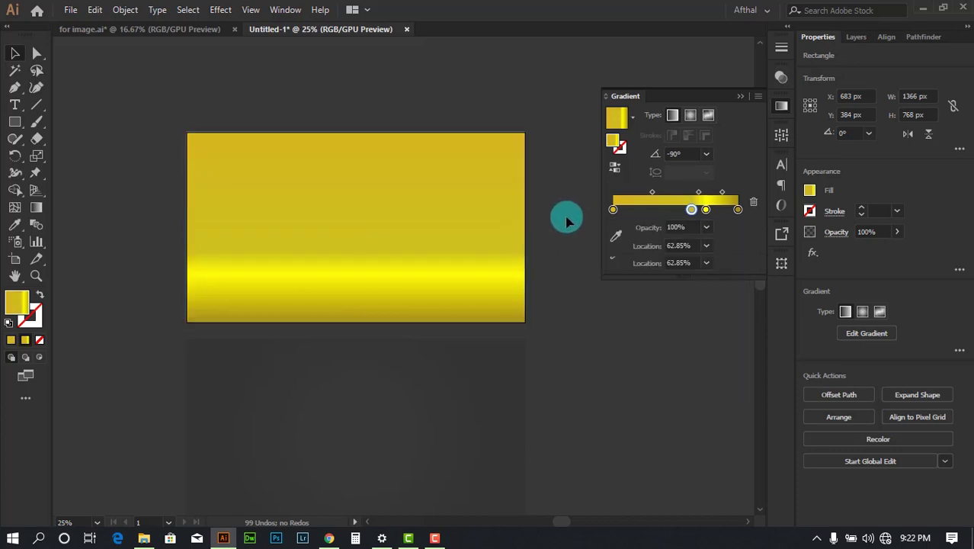
Step: Switch to Chrome, examine the infinity studio reference photos, and return to Illustrator
click(327, 538)
scroll(427, 248, up, 2)
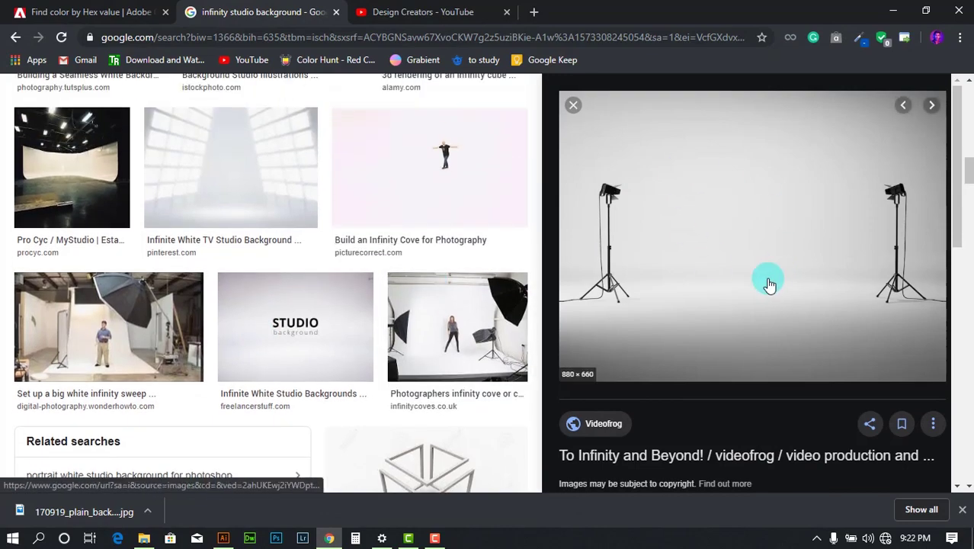
scroll(403, 267, up, 5)
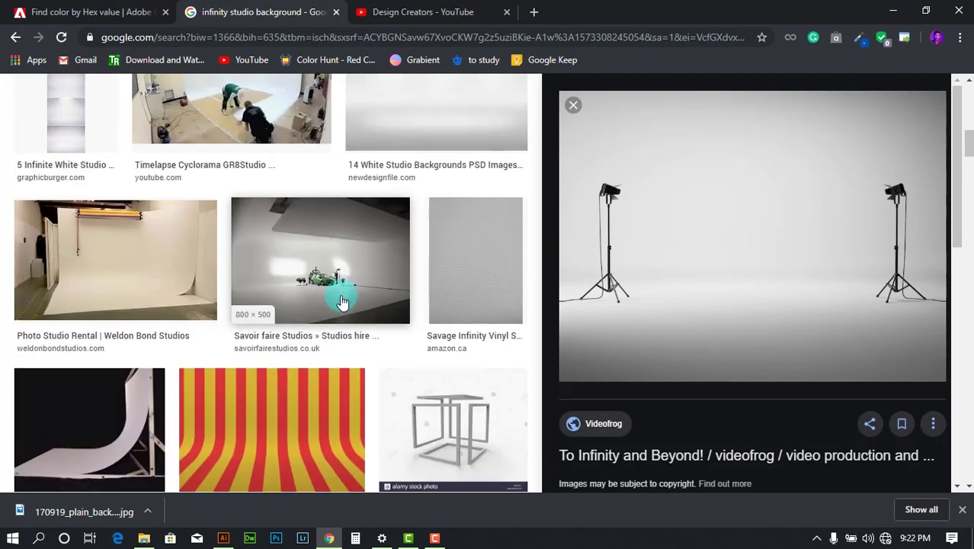
scroll(419, 245, up, 4)
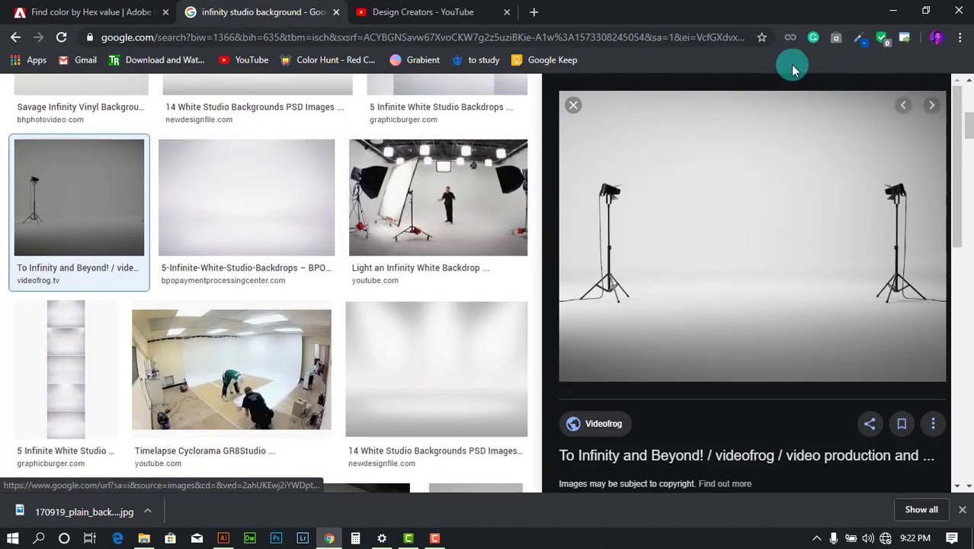
click(901, 10)
Step: Compare the golden backdrop in Untitled-1 with the finished sale banner in for image.ai
key(ctrl+plus)
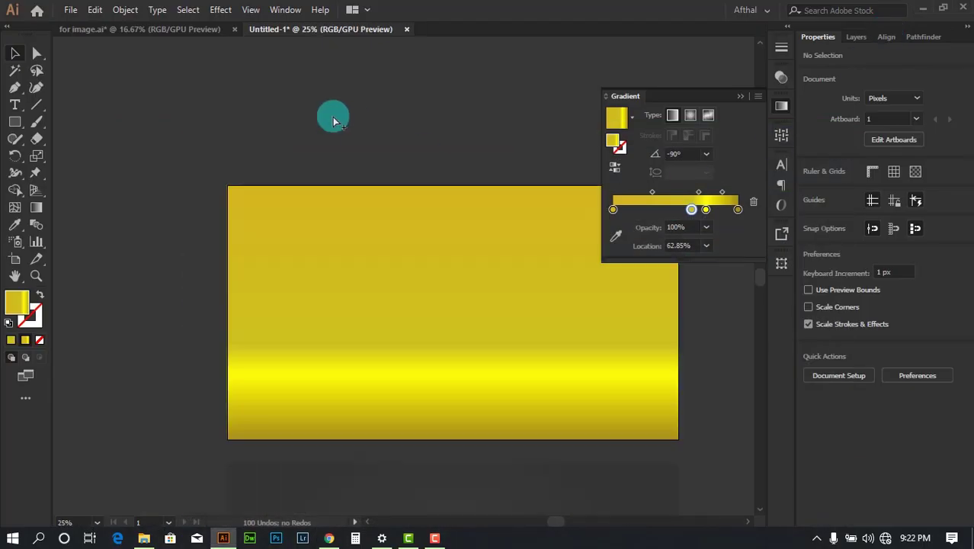
drag(485, 138, 420, 104)
click(169, 29)
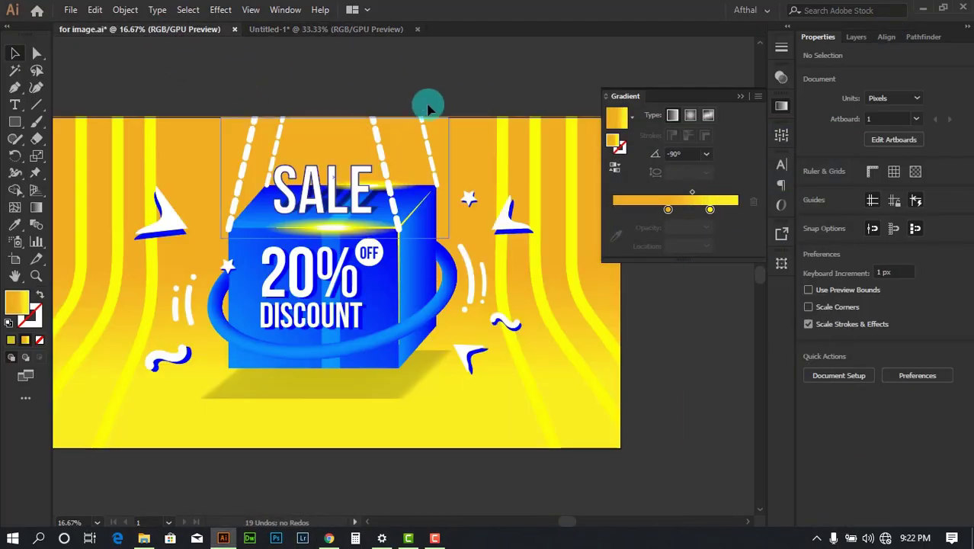
click(326, 29)
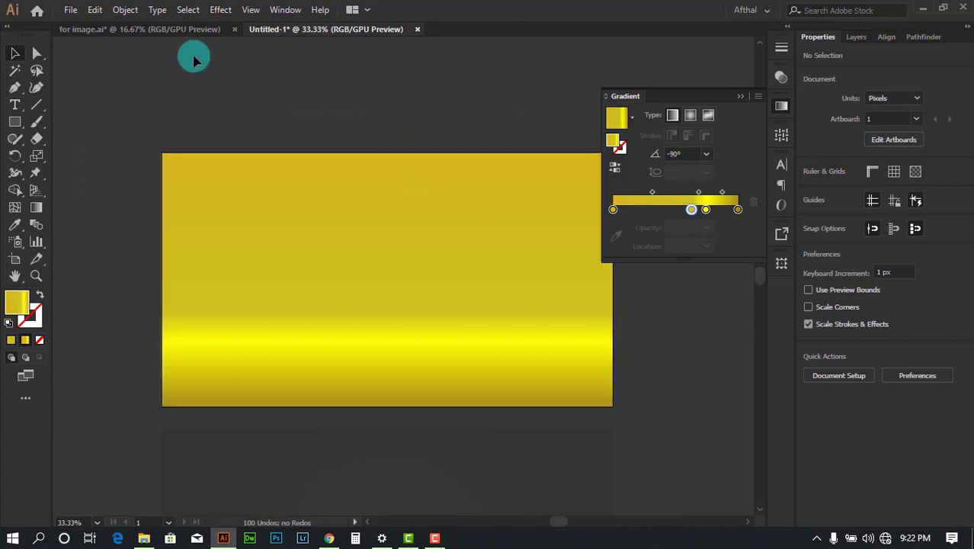
click(169, 29)
click(316, 26)
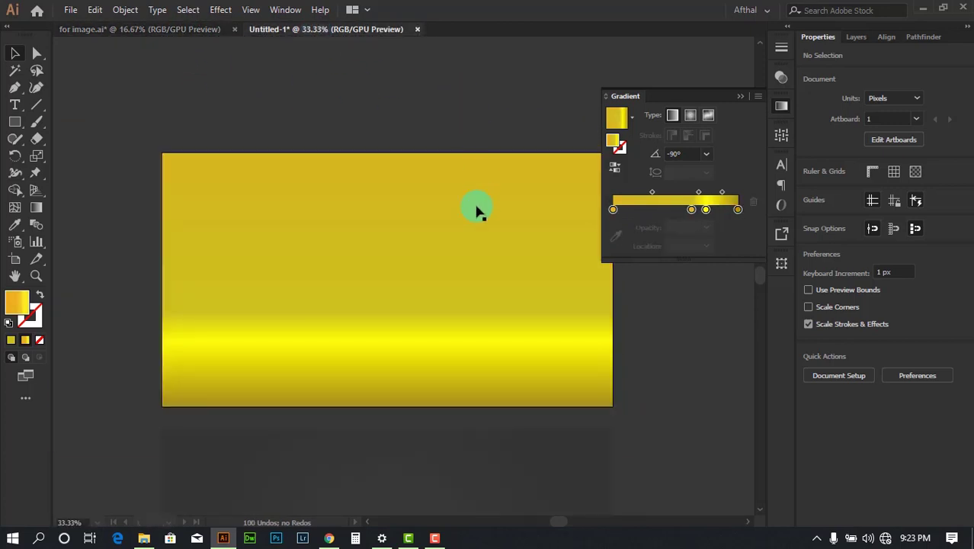
Step: Move the transparent radial overlay 835 px straight up so it covers the golden backdrop, and deselect it
key(ctrl+minus)
drag(453, 408, 444, 276)
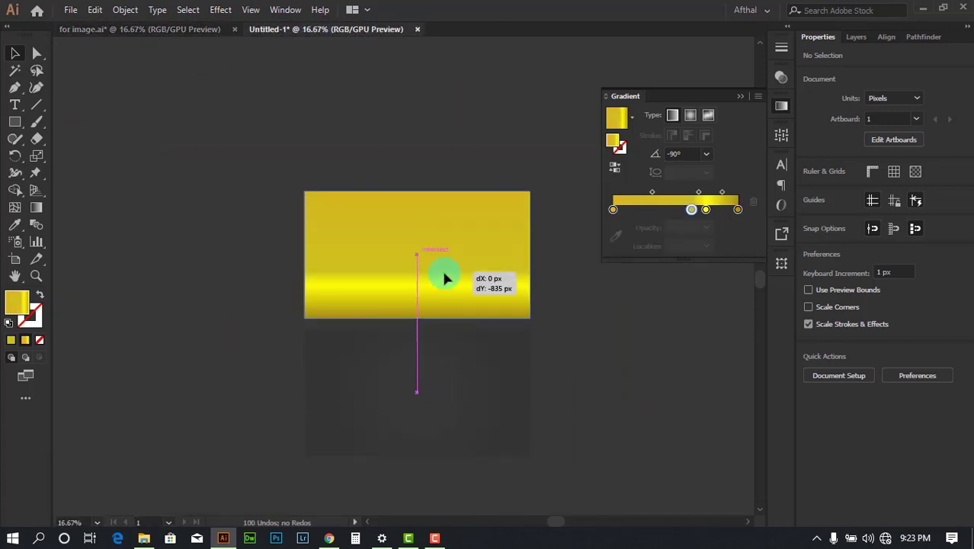
click(555, 267)
scroll(556, 267, up, 2)
drag(558, 247, 637, 283)
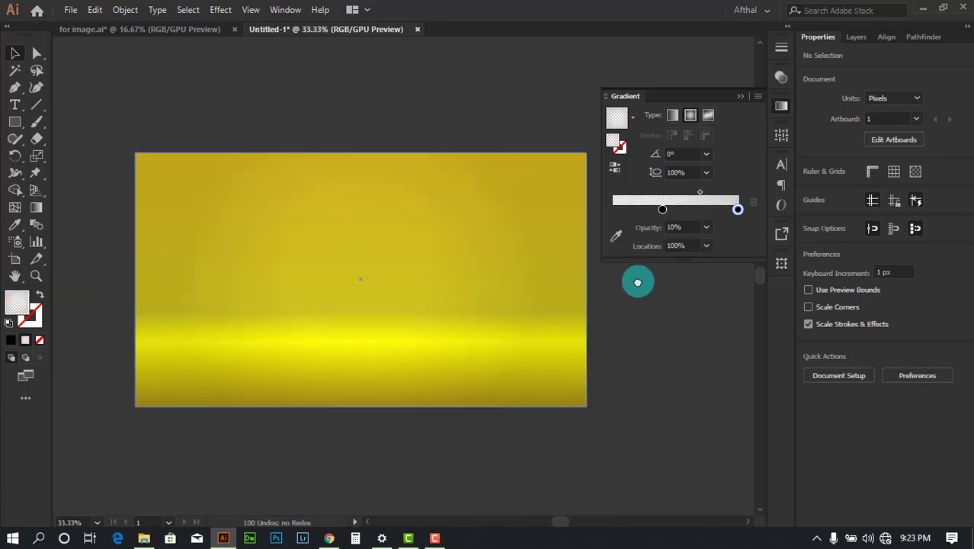
drag(646, 345, 653, 330)
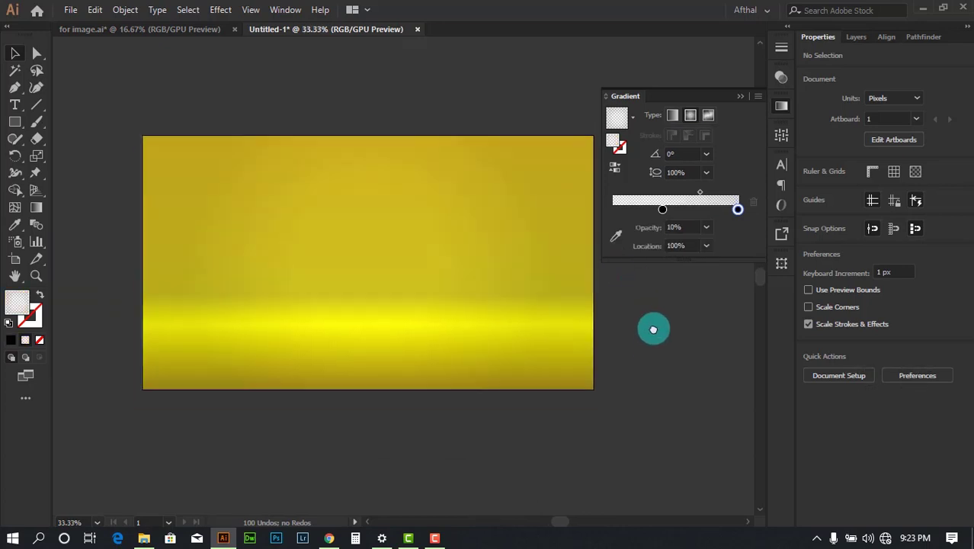
Step: Examine the blue box, sale lettering and background colors of the finished banner in for image.ai
click(191, 30)
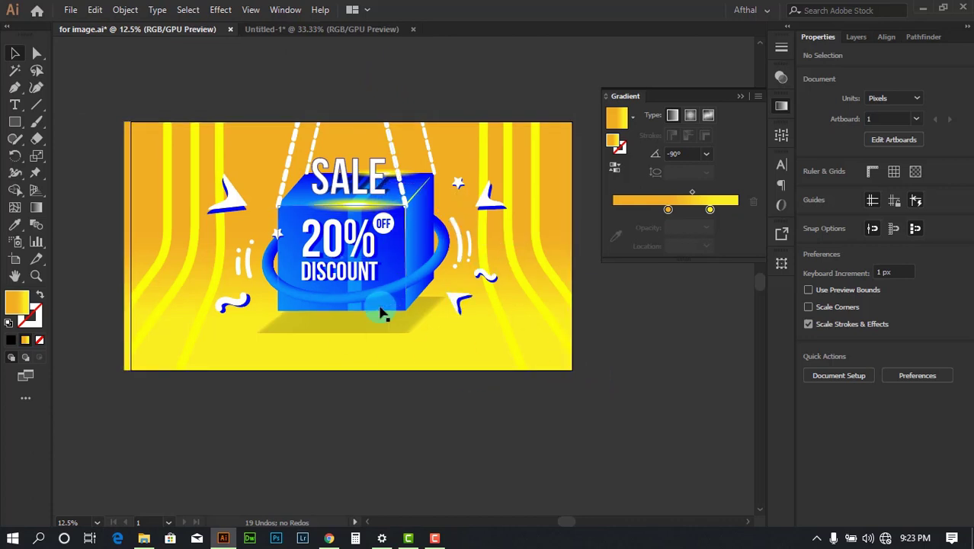
scroll(339, 240, up, 1)
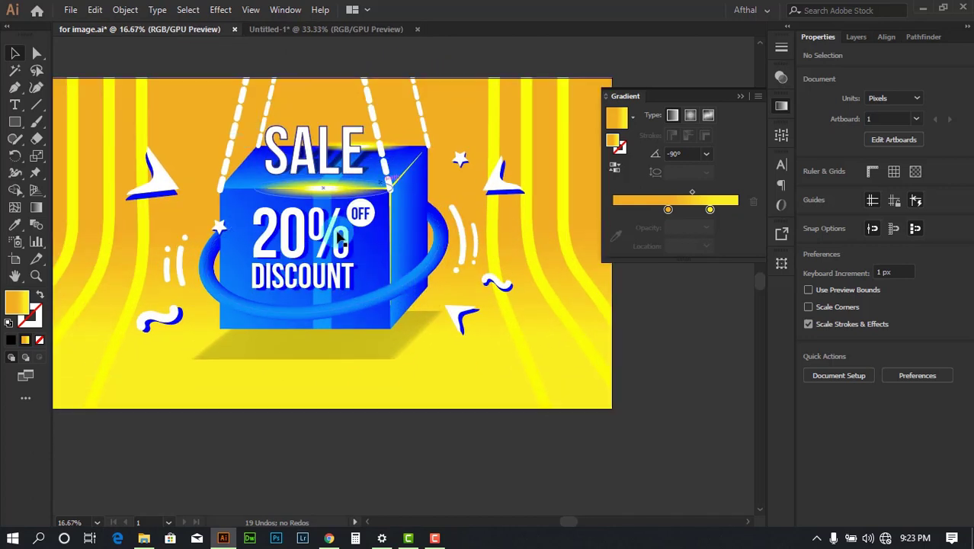
scroll(408, 234, up, 1)
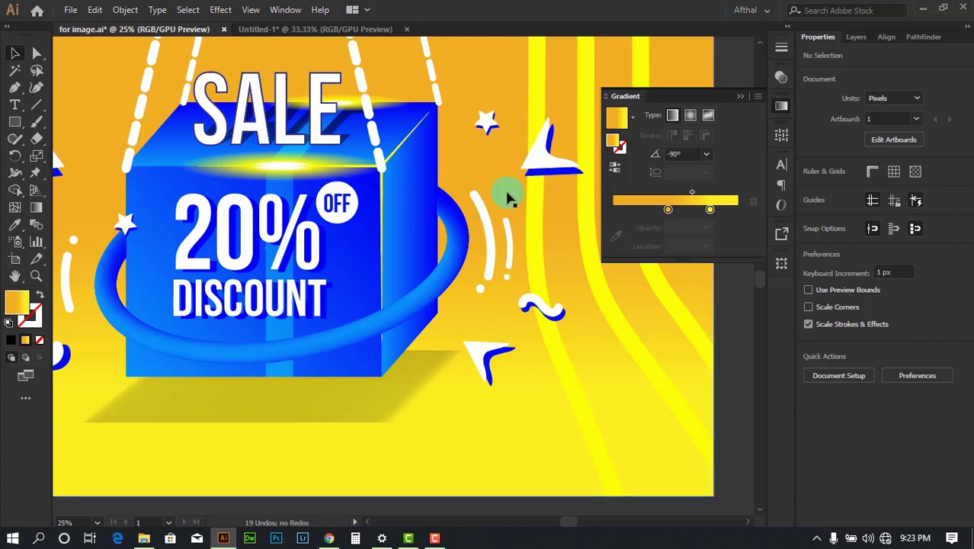
Step: Switch to Chrome and inspect the address and search term of the Adobe Color results for "blue"
click(327, 539)
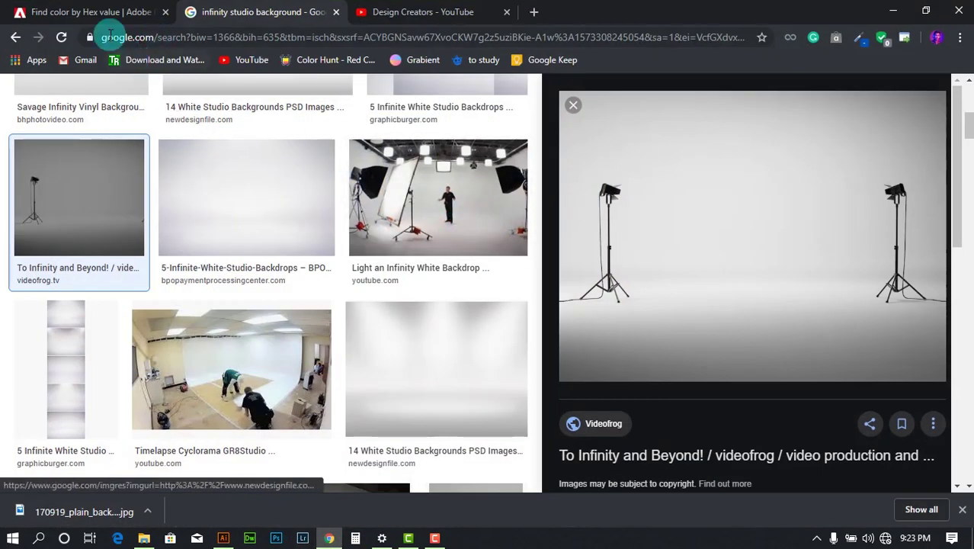
click(102, 13)
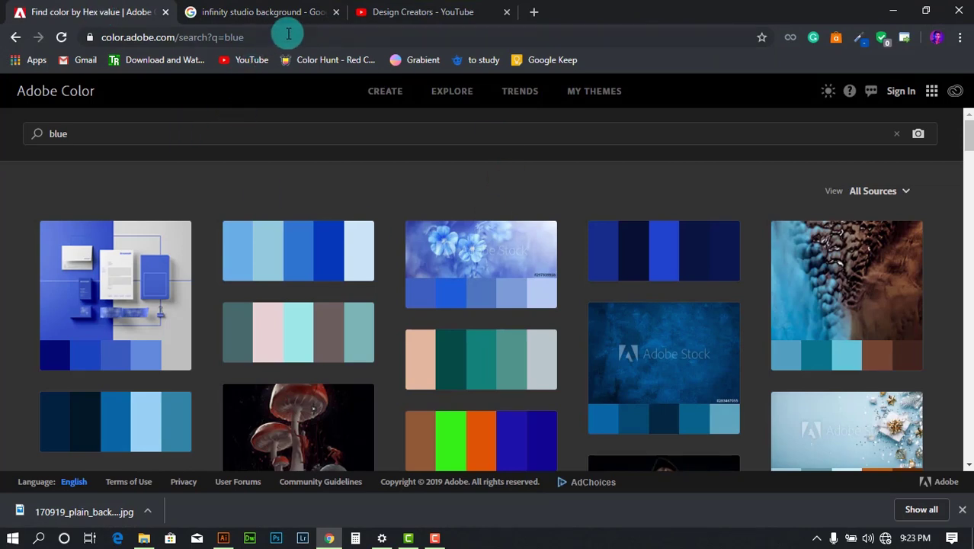
click(283, 35)
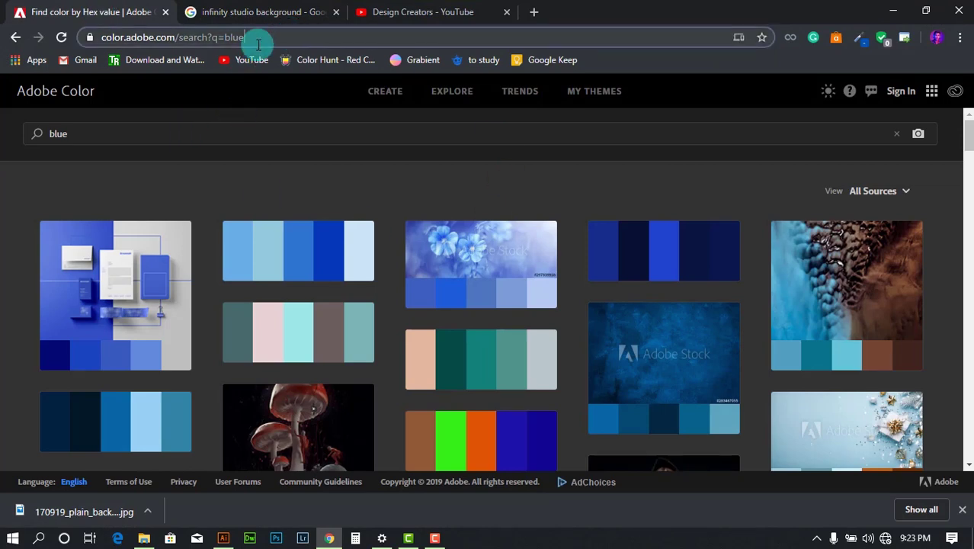
click(342, 35)
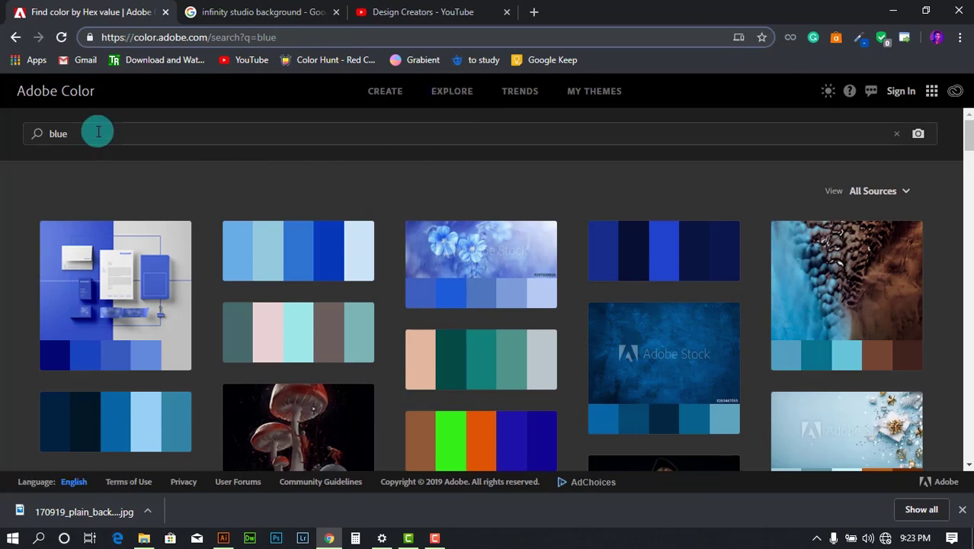
drag(98, 133, 38, 131)
drag(118, 133, 33, 133)
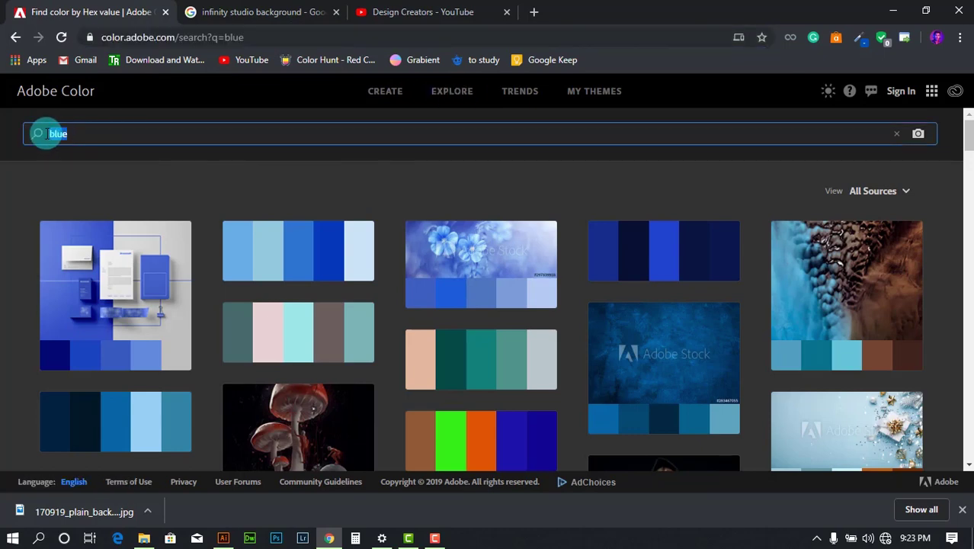
click(95, 133)
Step: Browse the blue color themes on Adobe Color for palettes suited to the banner
scroll(416, 267, down, 4)
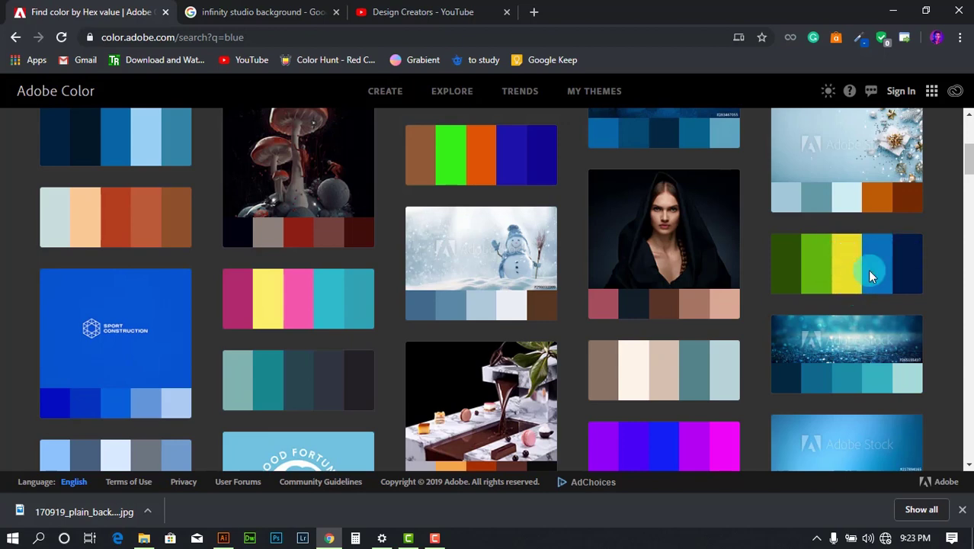
scroll(9, 301, down, 4)
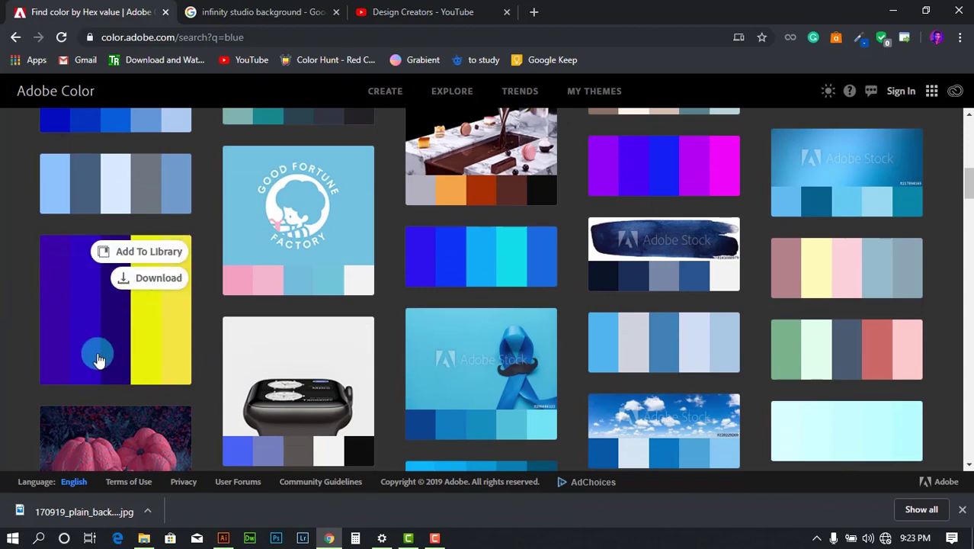
scroll(7, 331, down, 10)
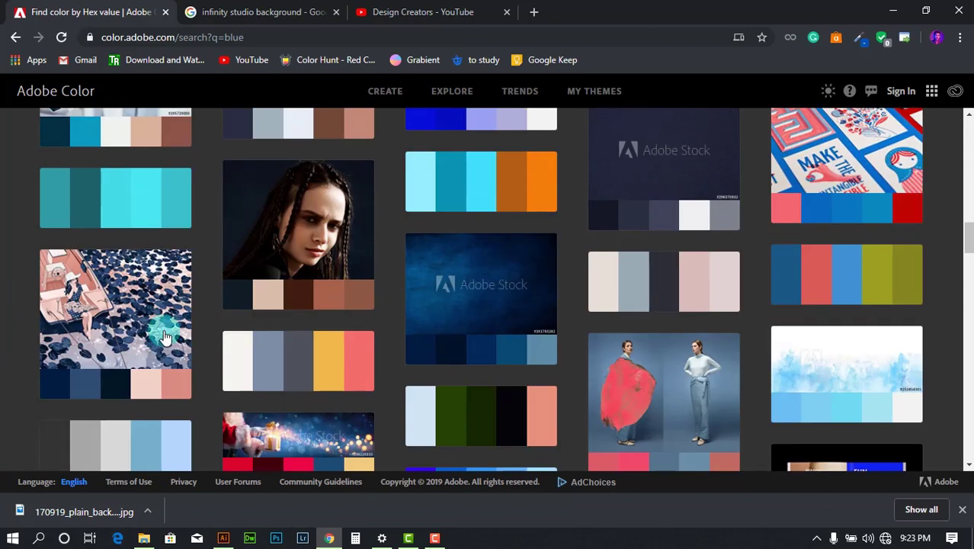
scroll(34, 285, down, 10)
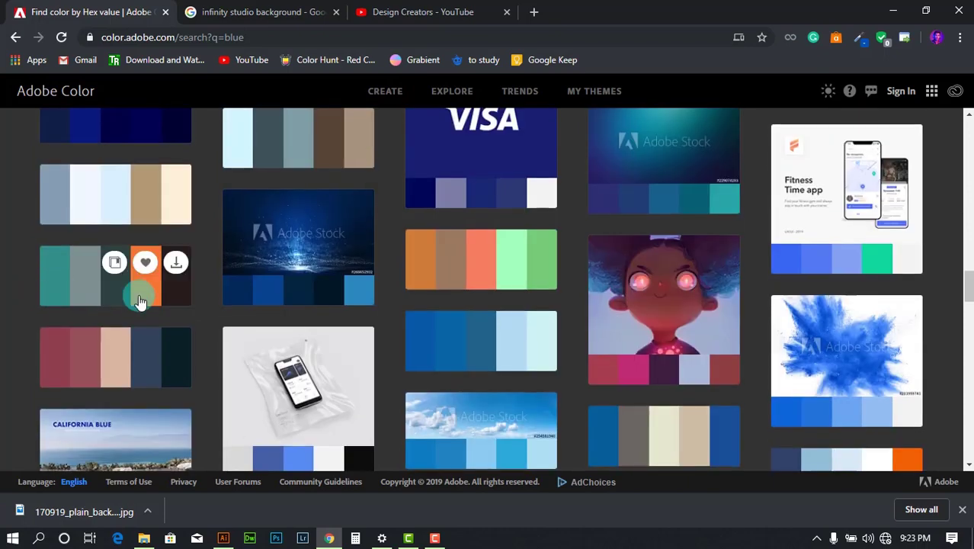
scroll(412, 294, down, 15)
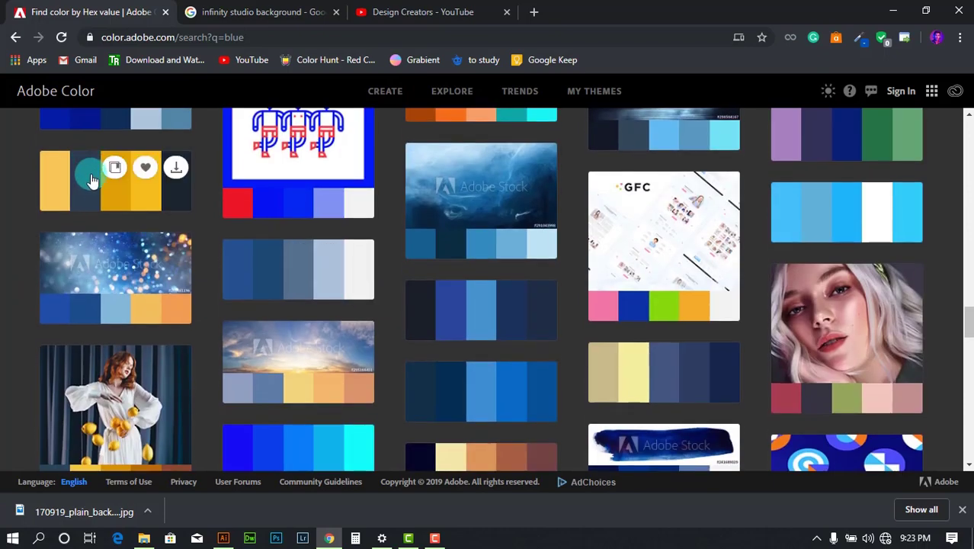
scroll(332, 229, down, 5)
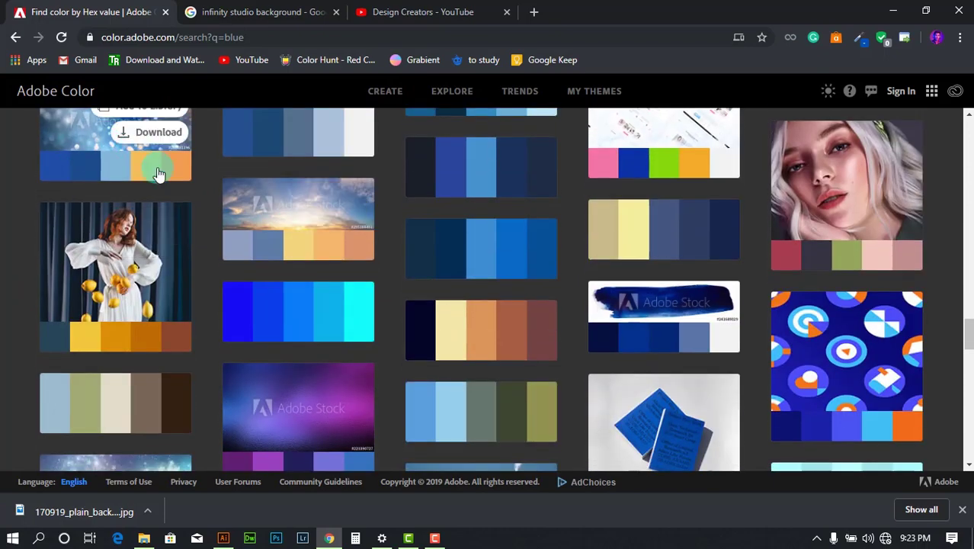
scroll(23, 214, down, 3)
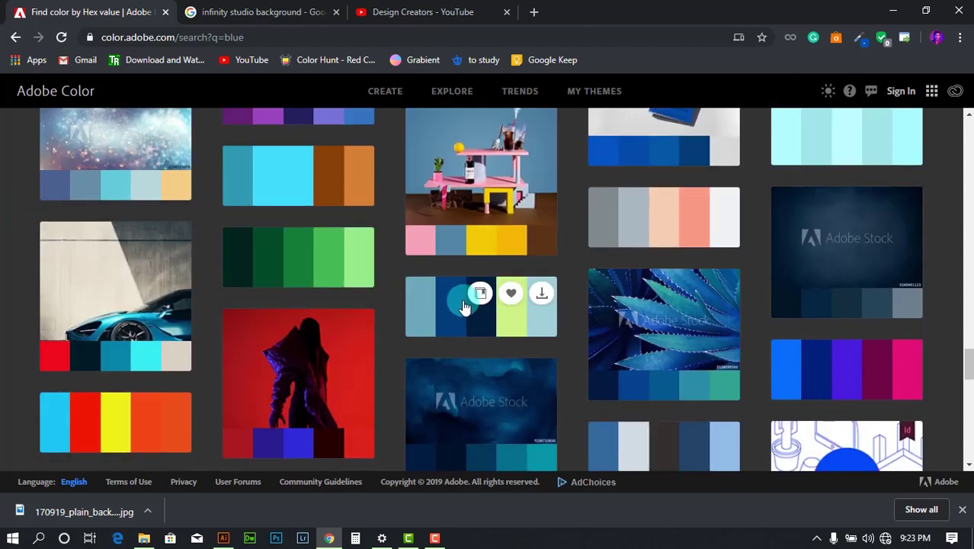
Step: Look through further blue color themes on Adobe Color, from the lower results back up to the upper ones
scroll(488, 230, down, 4)
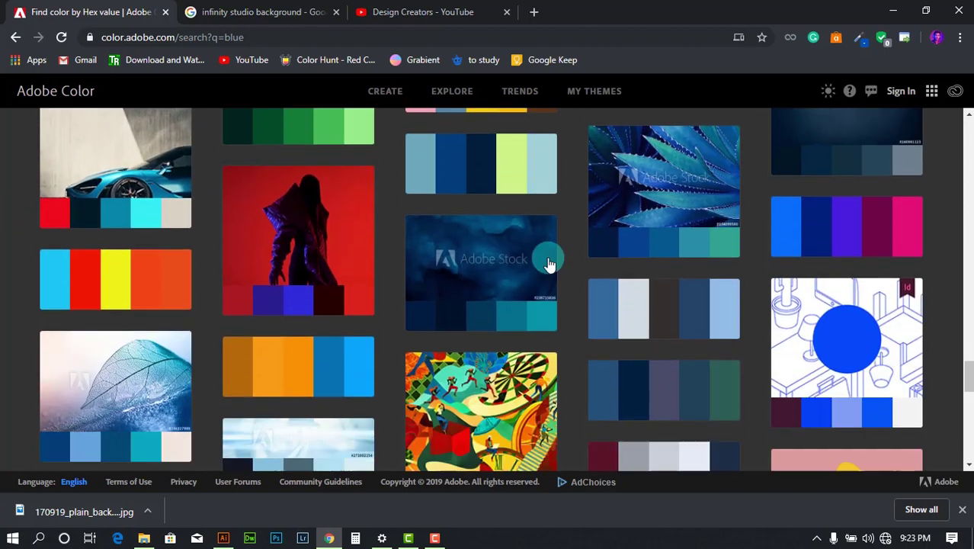
scroll(427, 425, down, 15)
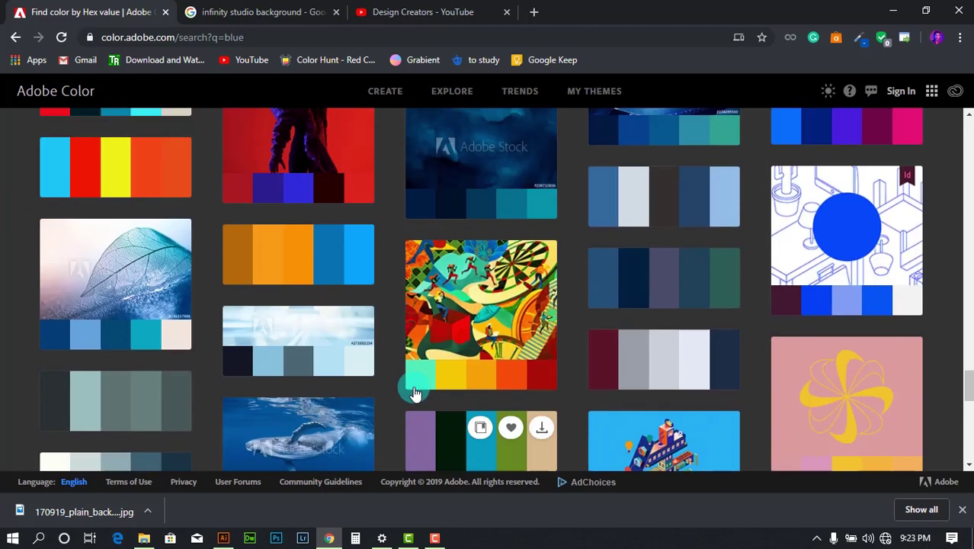
scroll(882, 238, down, 10)
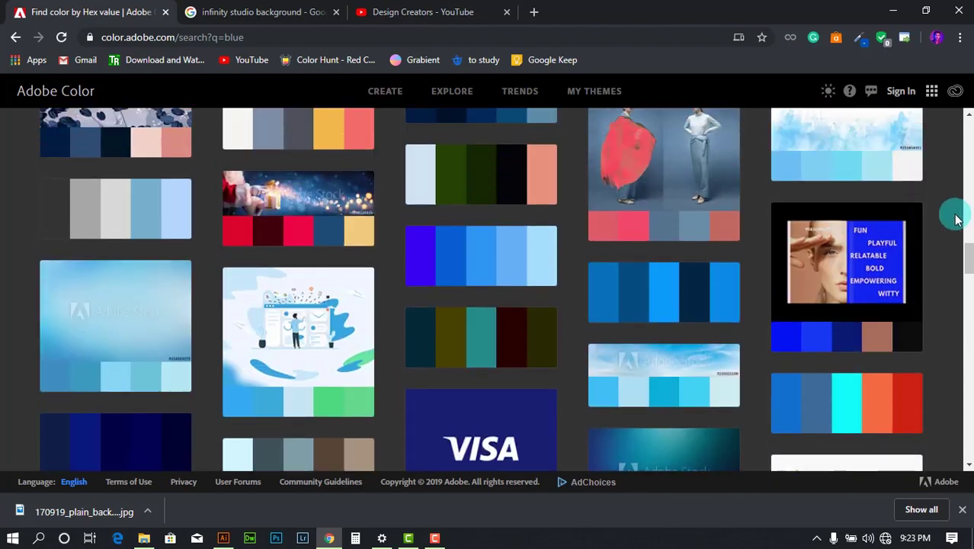
scroll(409, 224, down, 12)
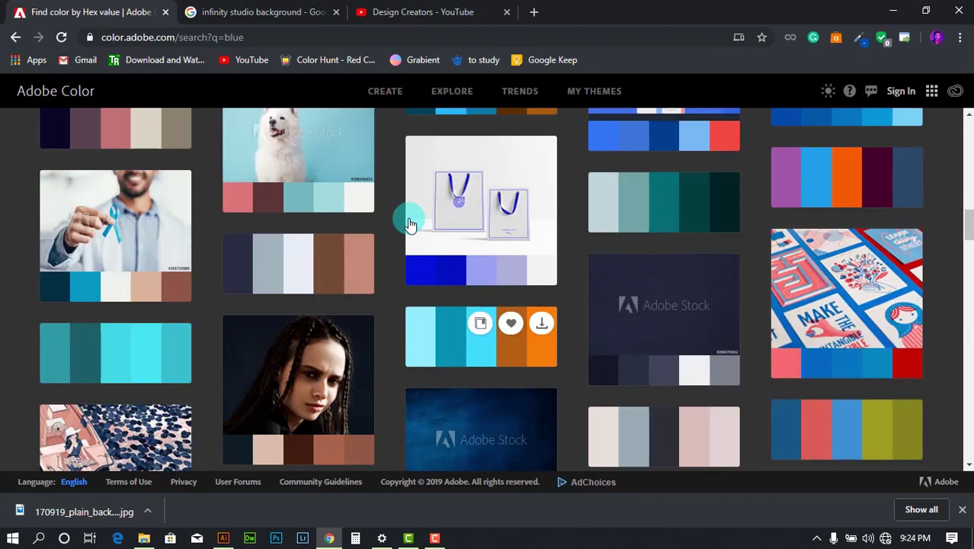
scroll(416, 297, down, 2)
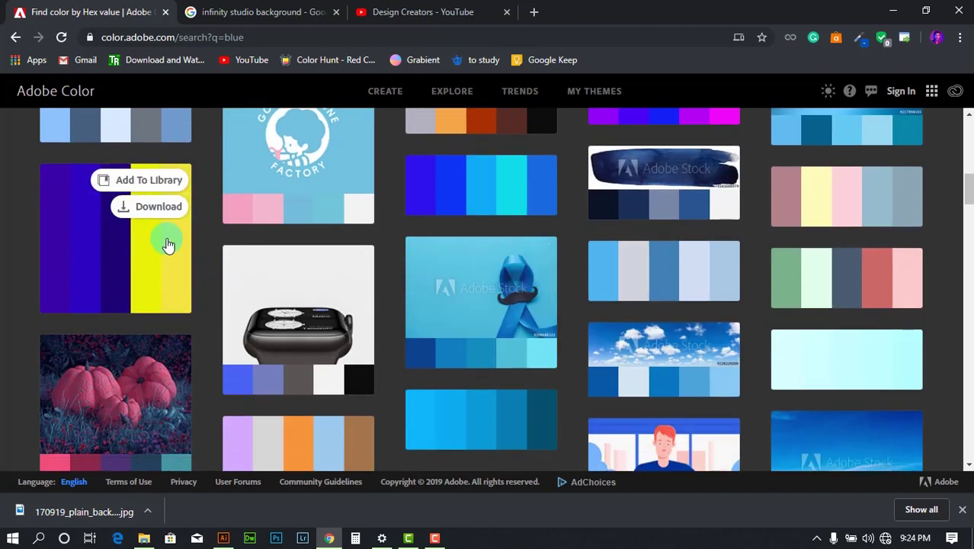
Step: Switch to Illustrator and compare the finished sale banner in for image.ai with the golden background in Untitled-1
click(328, 540)
scroll(442, 293, down, 2)
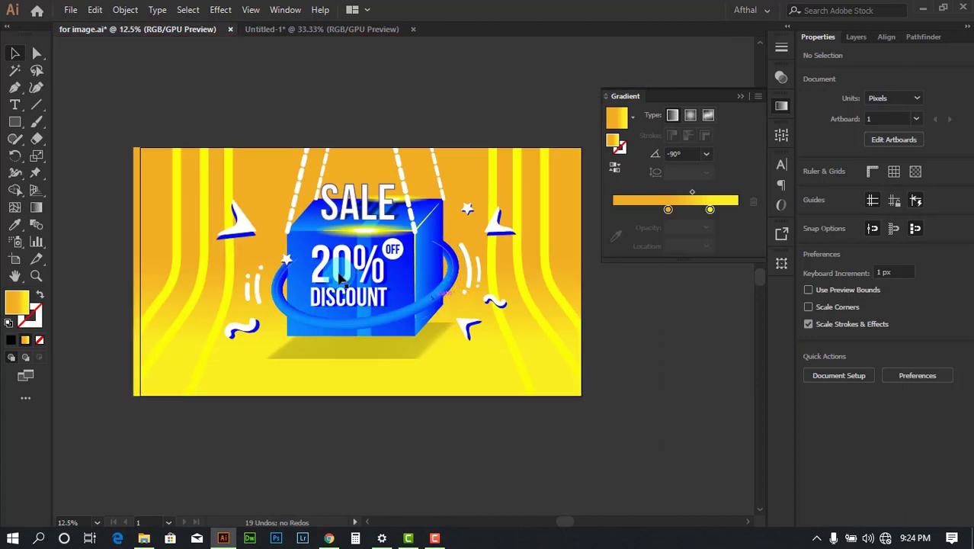
click(291, 31)
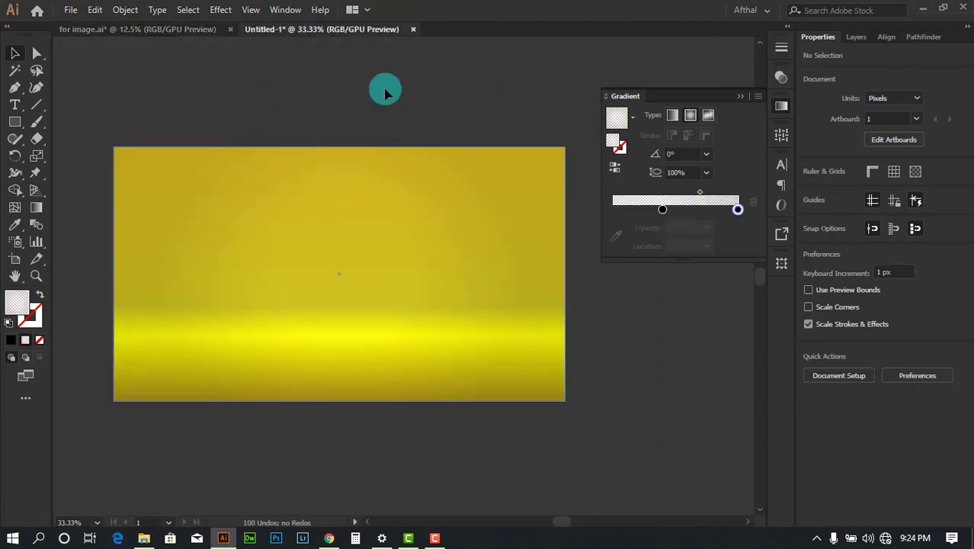
scroll(448, 109, left, 2)
scroll(479, 110, right, 2)
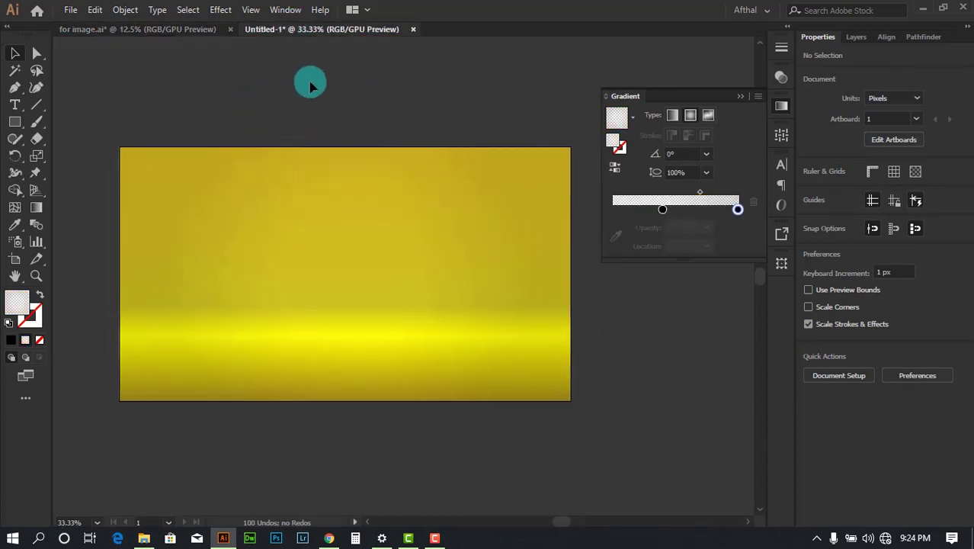
click(163, 30)
drag(432, 80, 510, 79)
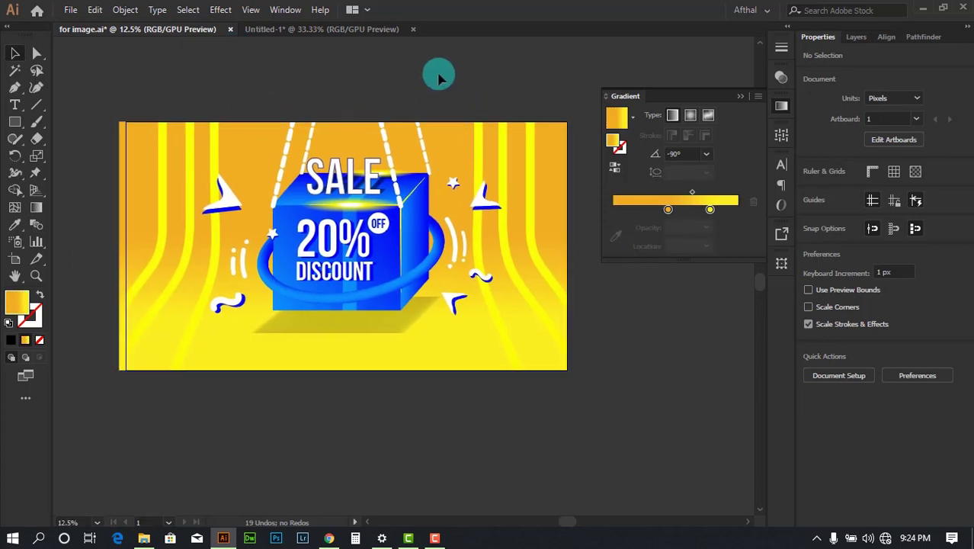
scroll(339, 255, up, 2)
key(ctrl+minus)
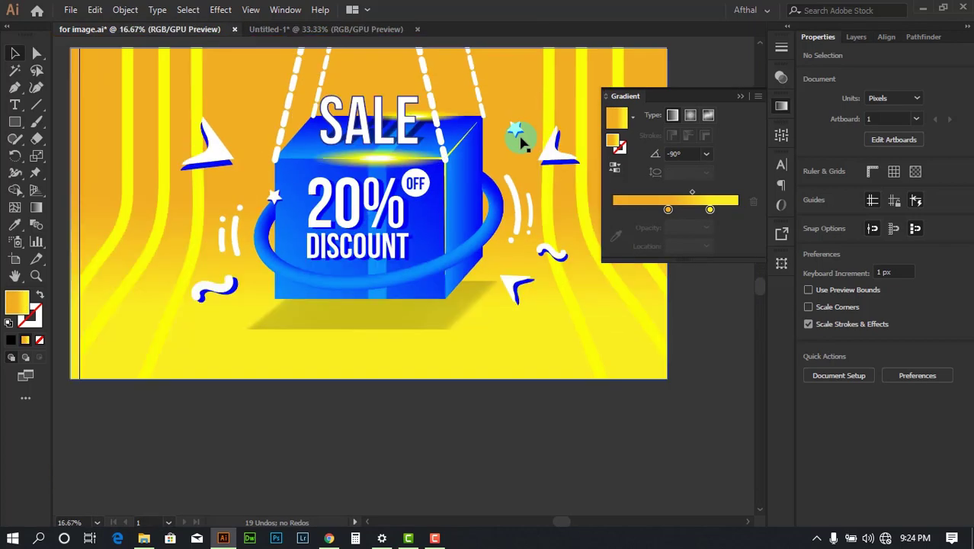
Step: Draw a 376 px square near the center of the golden background in Untitled-1 and select it
click(317, 30)
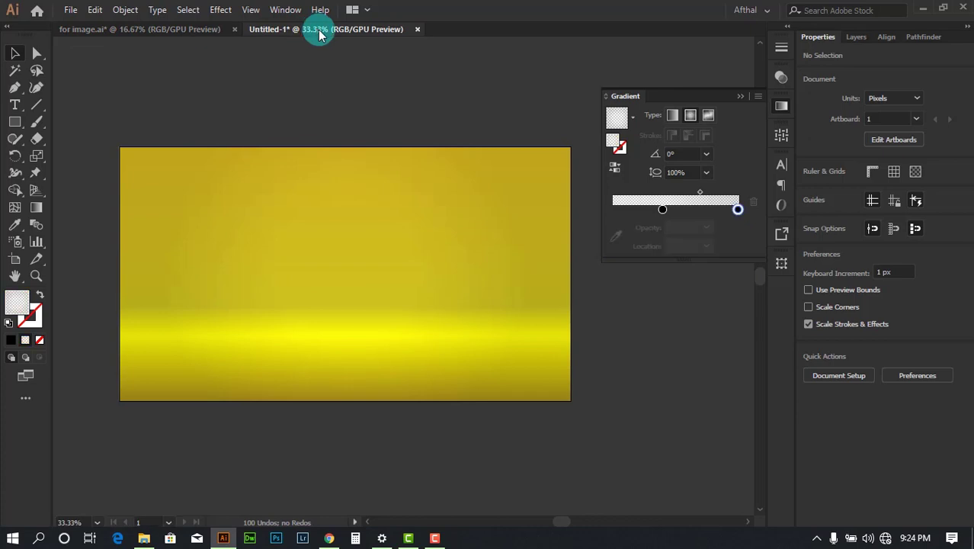
drag(401, 133, 406, 103)
click(291, 181)
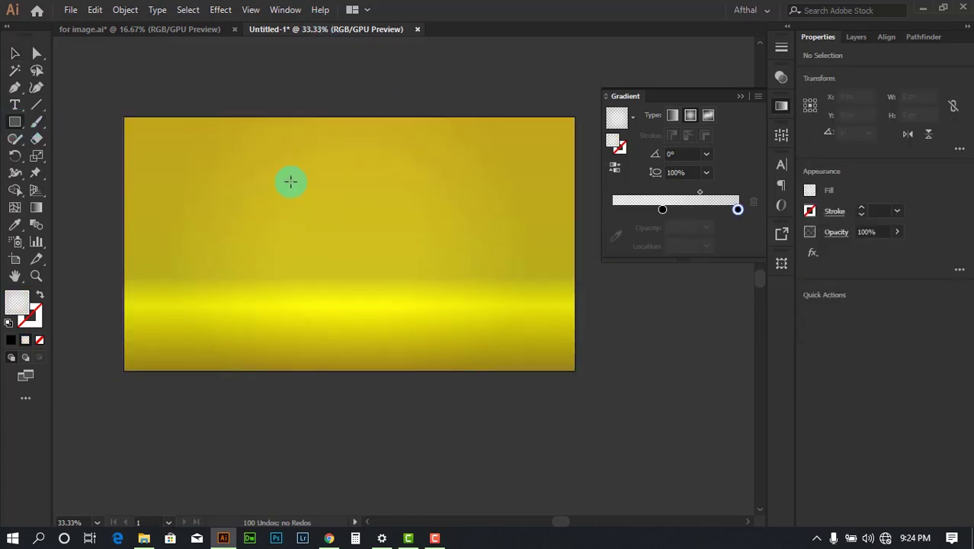
drag(326, 224, 337, 244)
click(15, 52)
click(281, 67)
drag(333, 141, 376, 213)
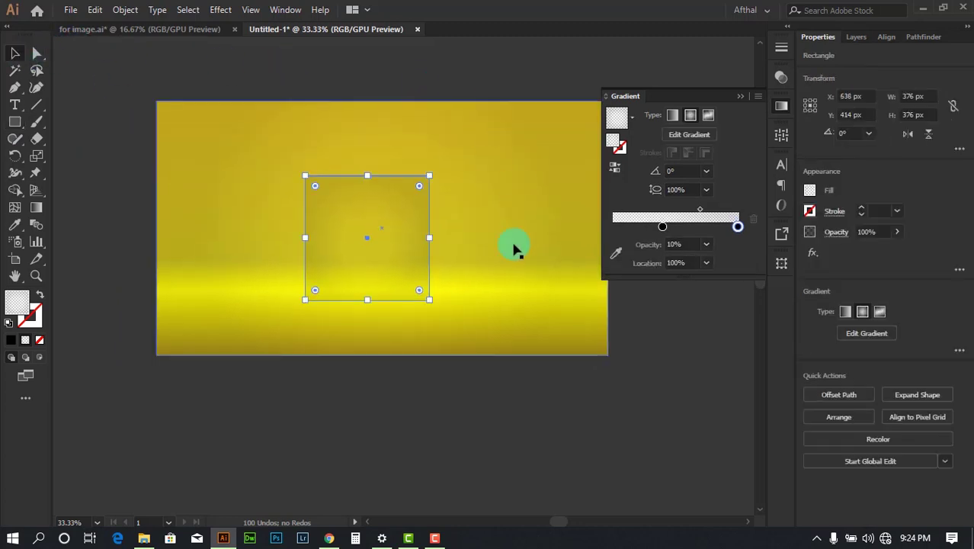
Step: Fill the square with the white-to-black linear gradient preset
scroll(511, 245, up, 1)
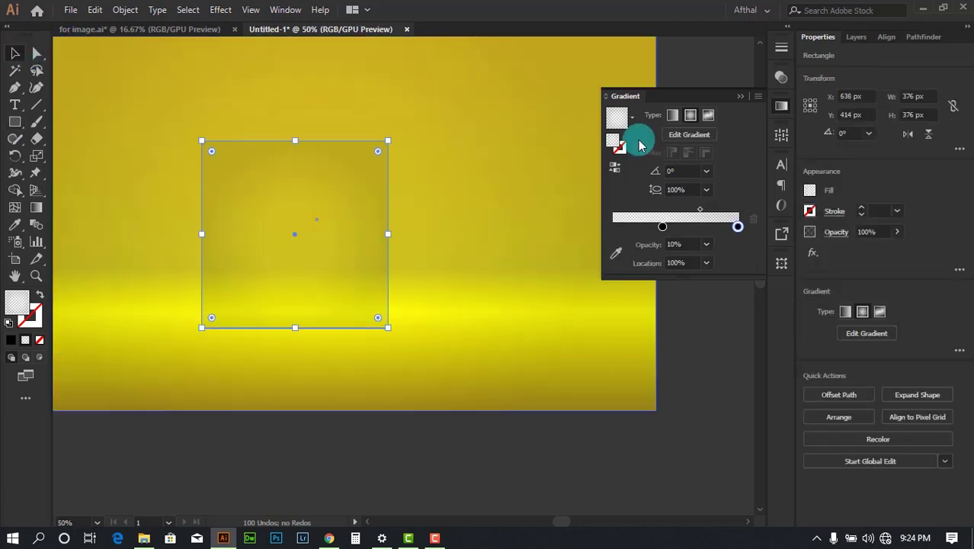
click(633, 120)
click(585, 155)
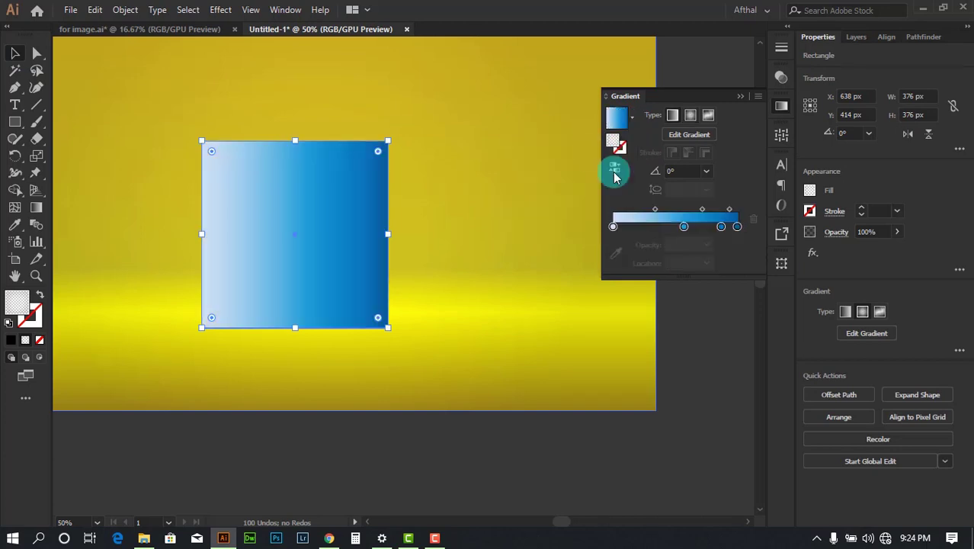
click(632, 118)
click(587, 146)
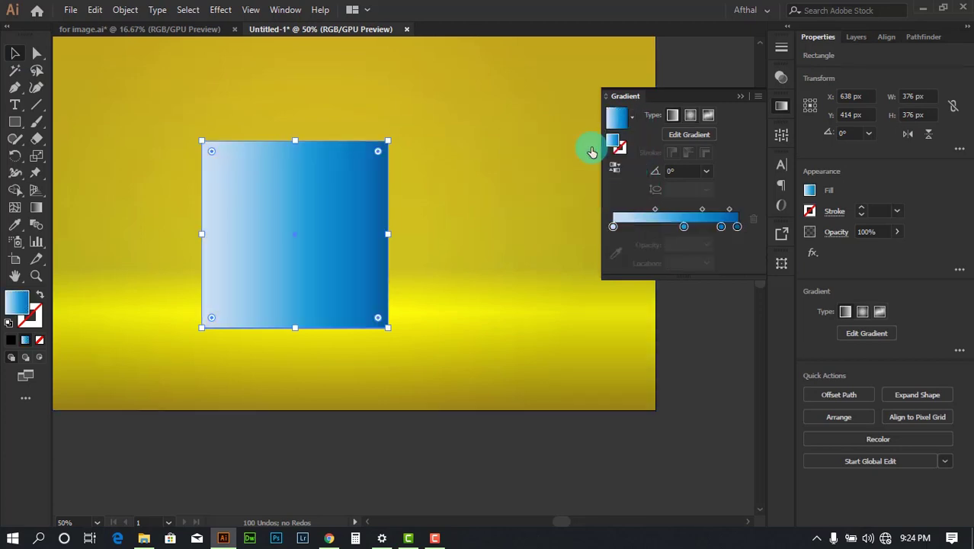
Step: Recolor the square's gradient from swatches, with a light blue start stop and a dark blue 2e3192 end stop, and deselect it
double_click(739, 228)
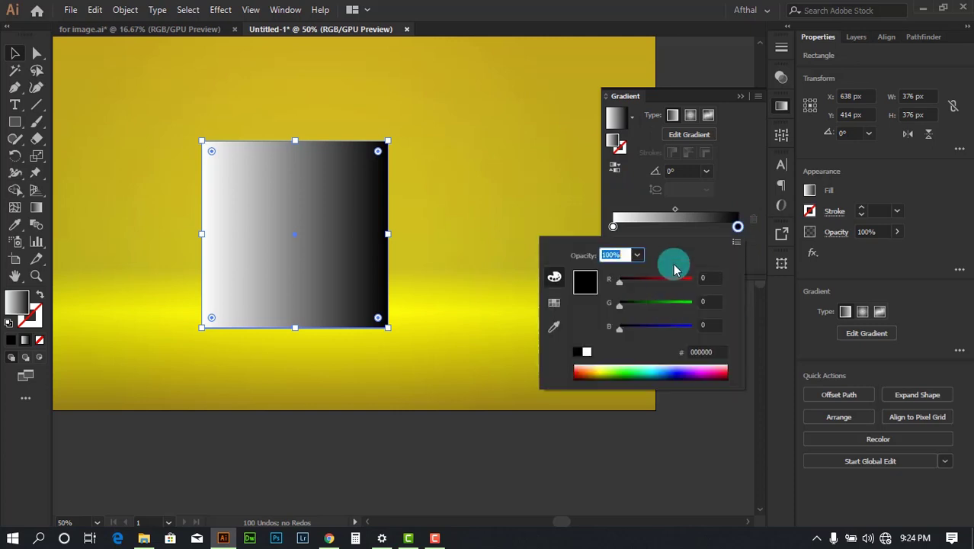
click(555, 305)
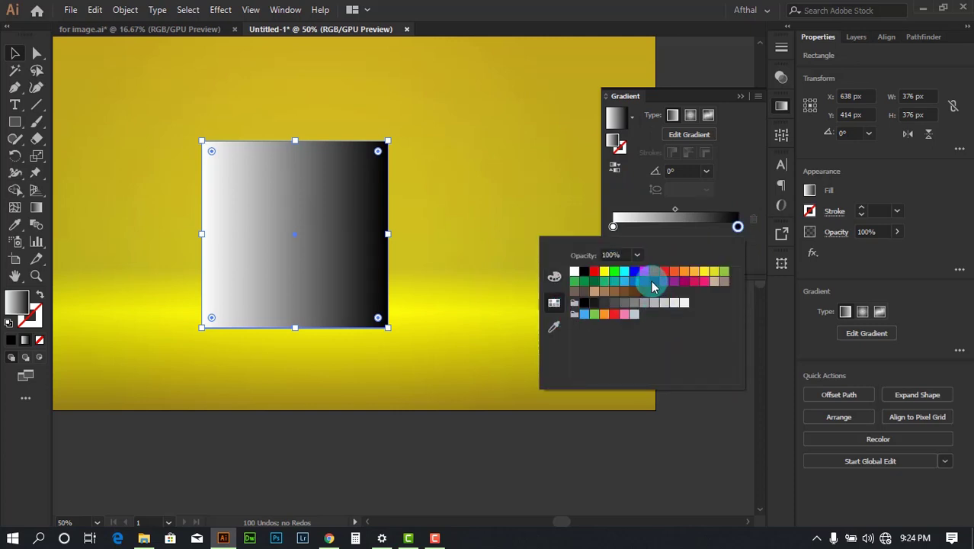
click(653, 282)
click(644, 281)
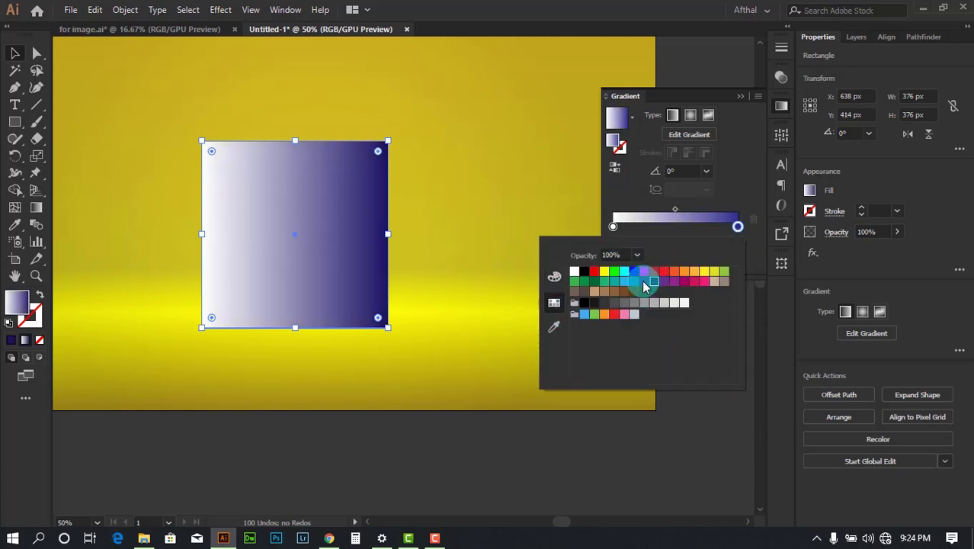
click(614, 231)
click(618, 255)
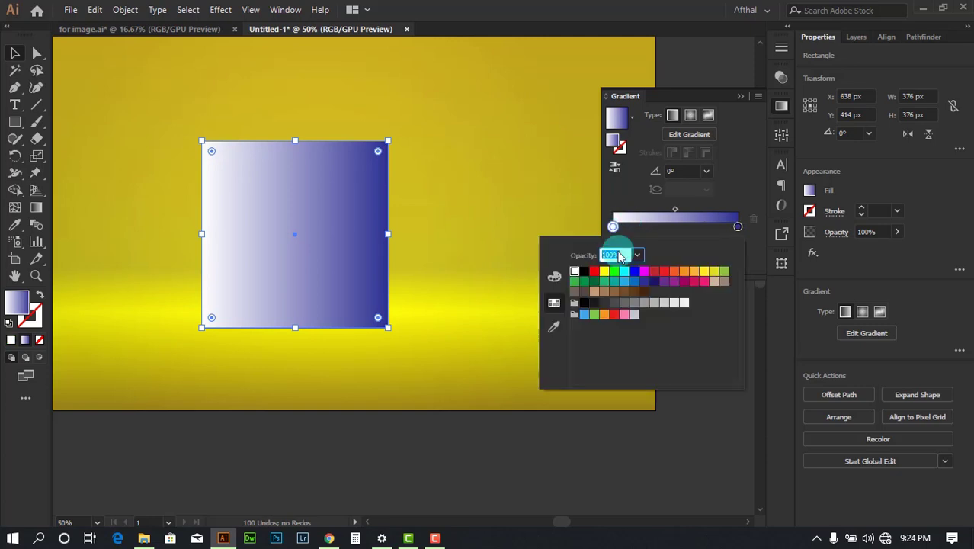
click(624, 281)
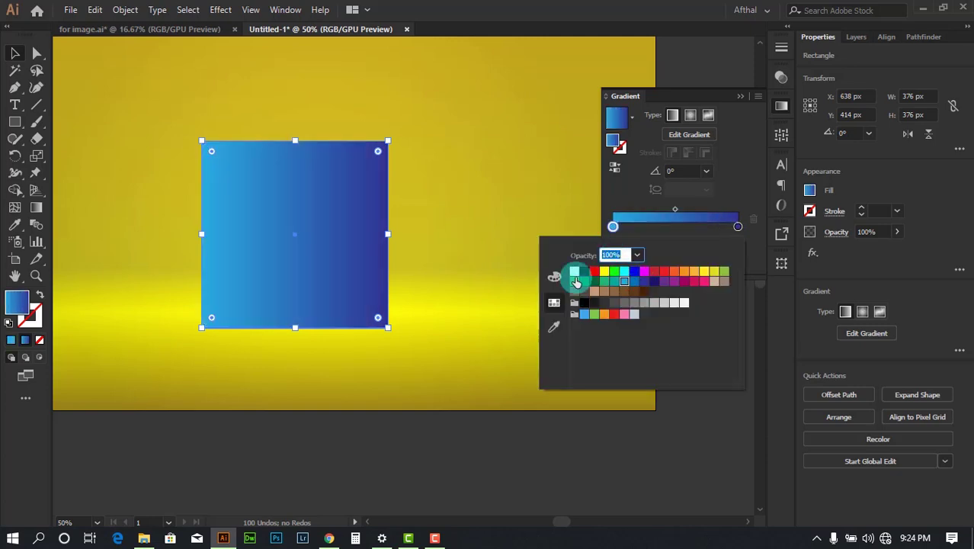
click(487, 448)
scroll(369, 231, down, 1)
Step: Set the green value of the square's dark blue gradient stop to 12 and deselect the square
click(205, 31)
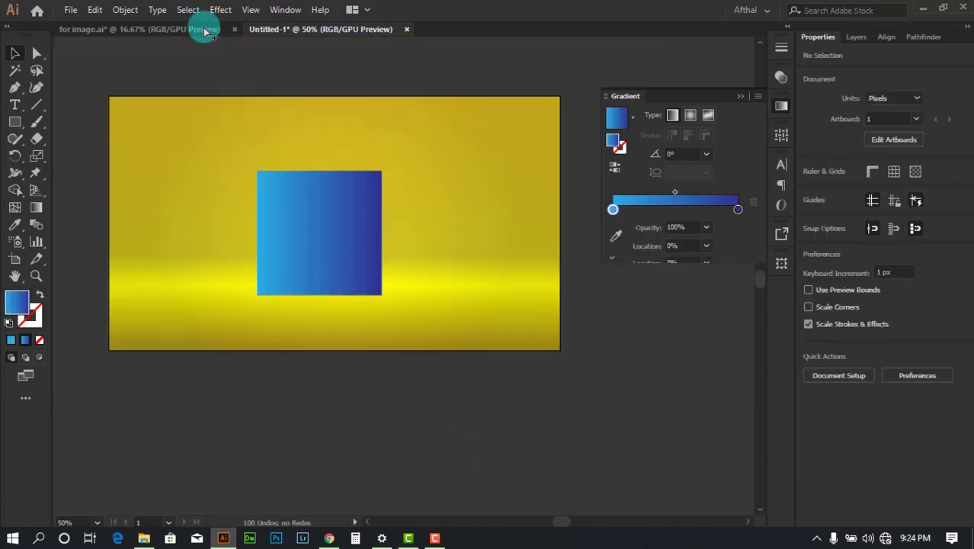
click(343, 29)
click(328, 256)
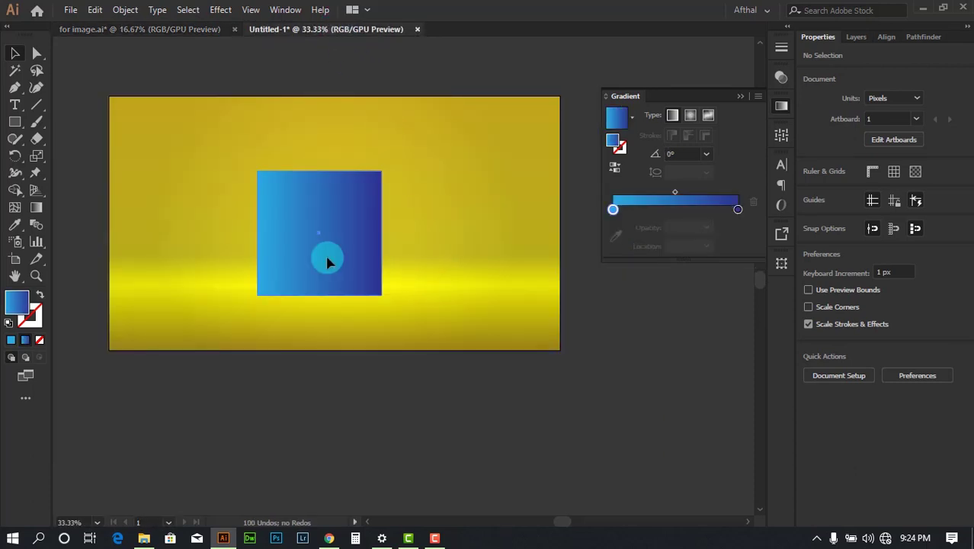
click(738, 228)
double_click(738, 228)
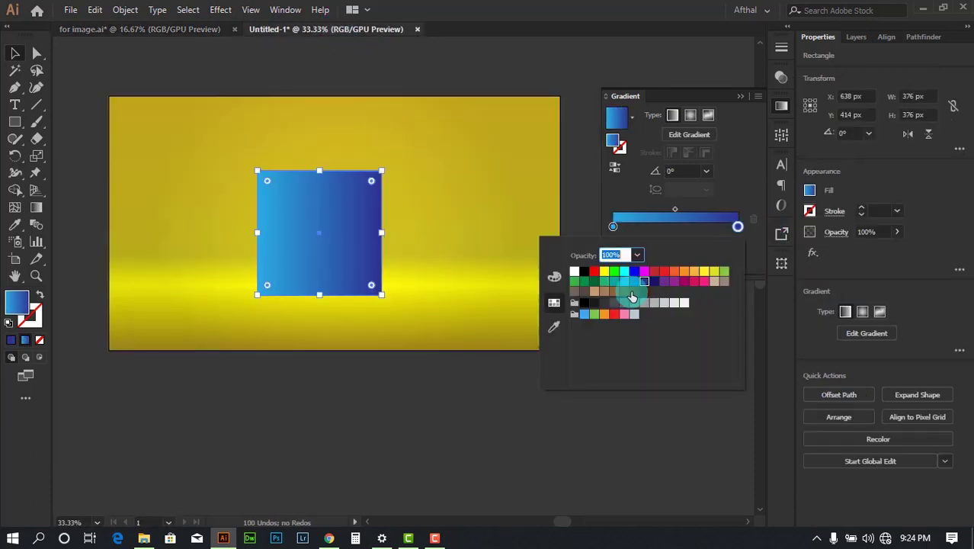
click(555, 277)
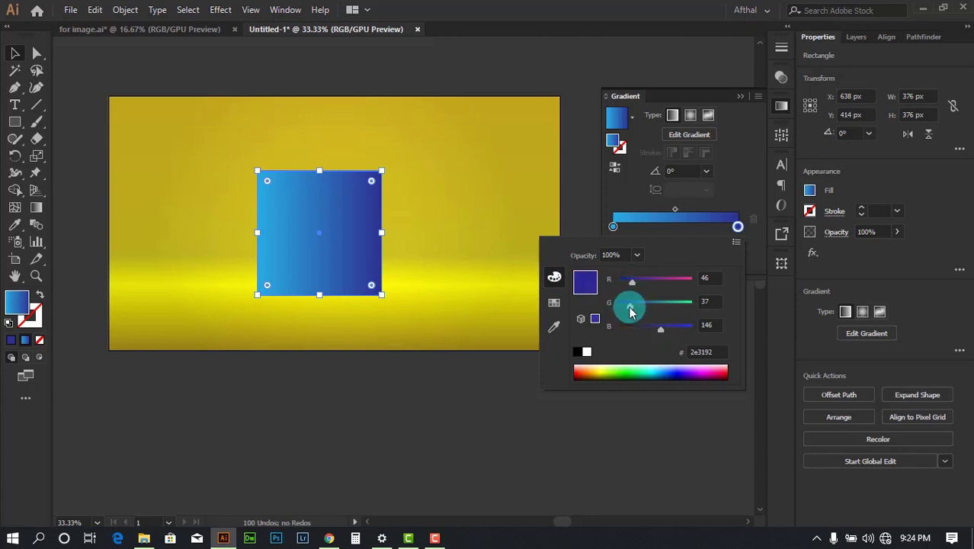
drag(629, 310, 624, 310)
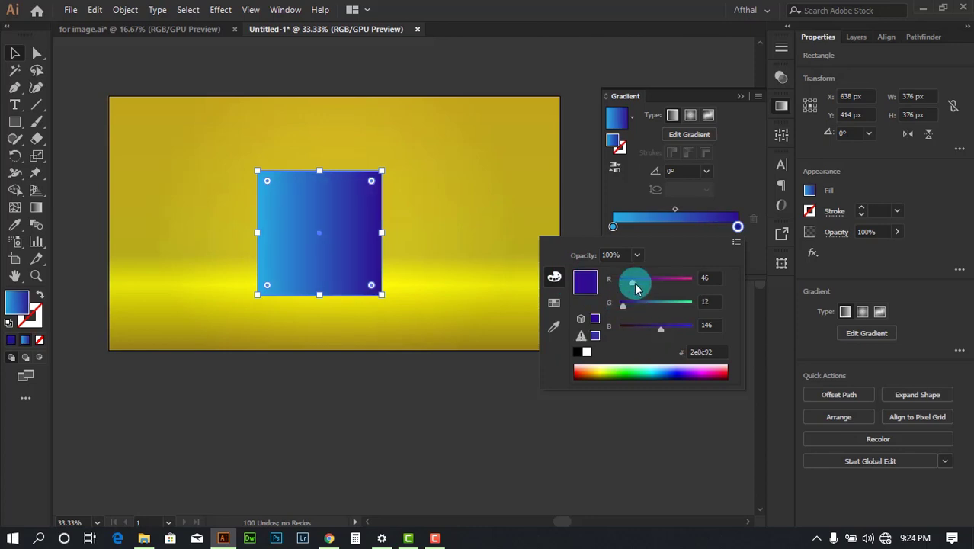
click(349, 71)
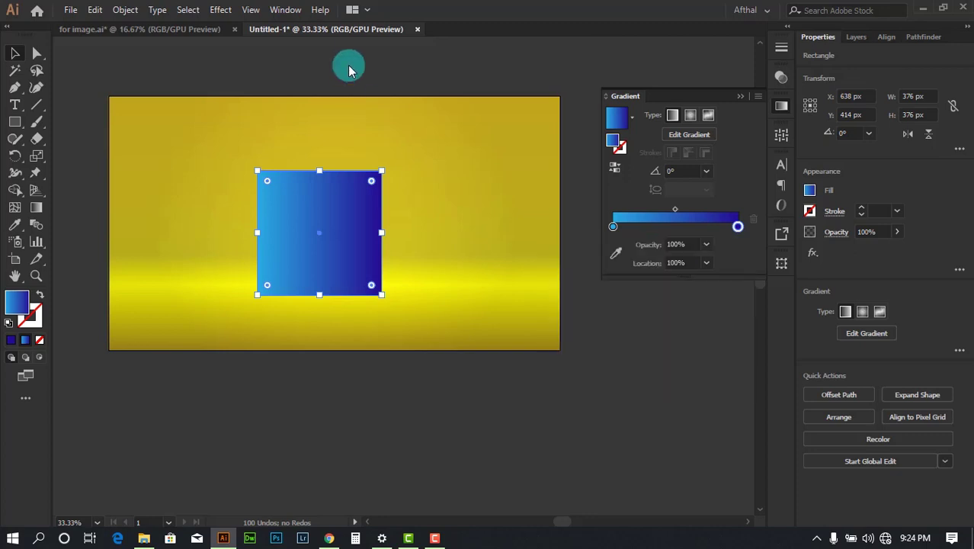
drag(396, 46, 481, 116)
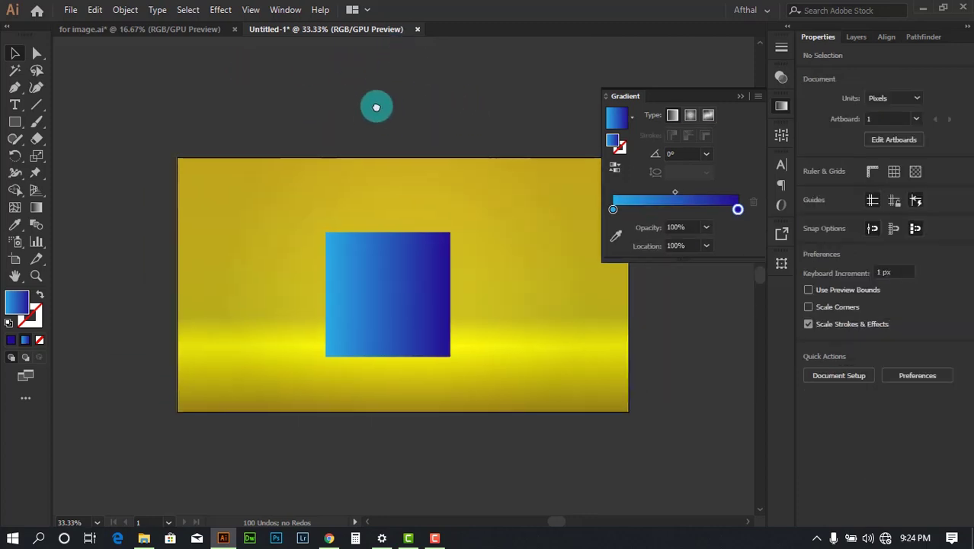
Step: Check the box shading in for image.ai, and redraw the square's gradient diagonally from its upper-right corner to its lower-left corner
click(124, 29)
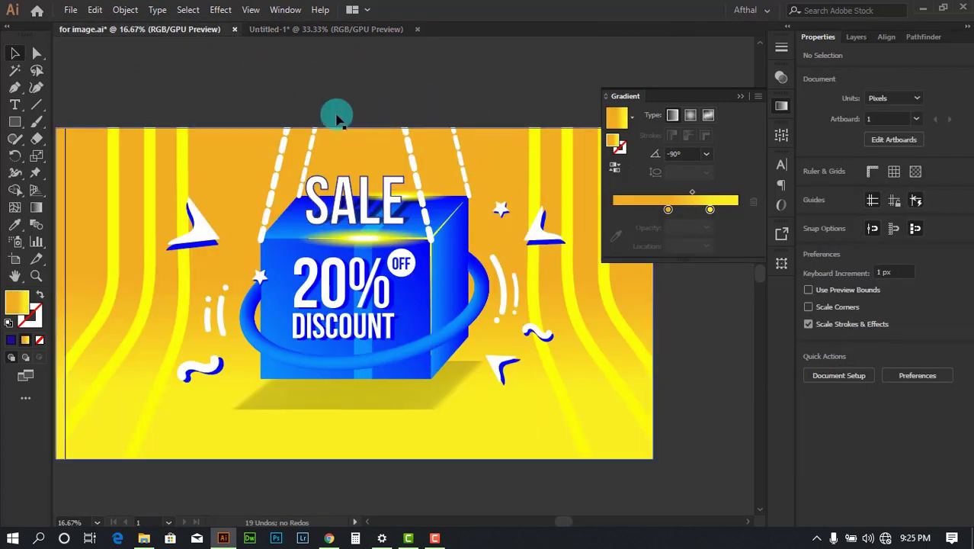
click(314, 29)
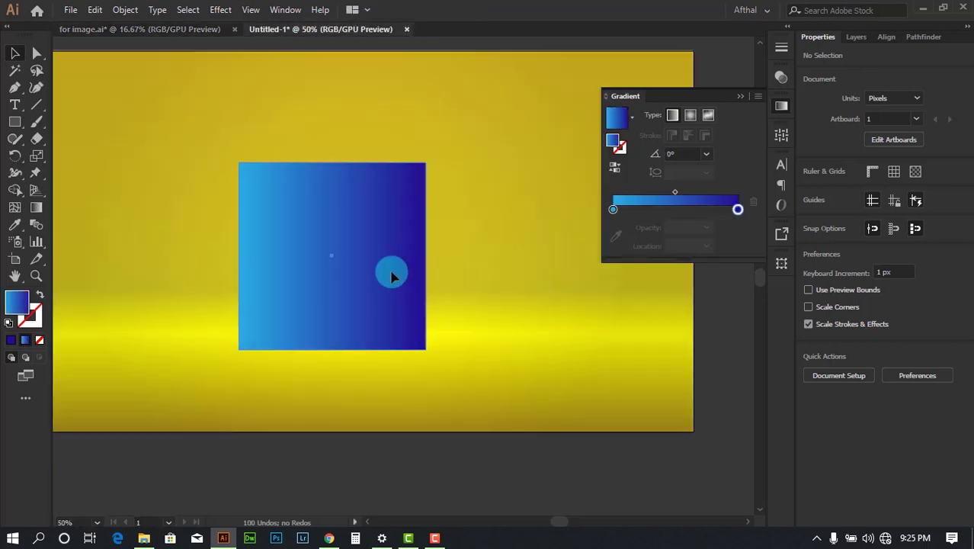
click(391, 274)
key(g)
mouse_move(424, 168)
mouse_down()
mouse_move(244, 347)
mouse_move(420, 172)
mouse_up()
mouse_move(235, 274)
mouse_down()
mouse_move(412, 185)
mouse_move(408, 214)
mouse_up()
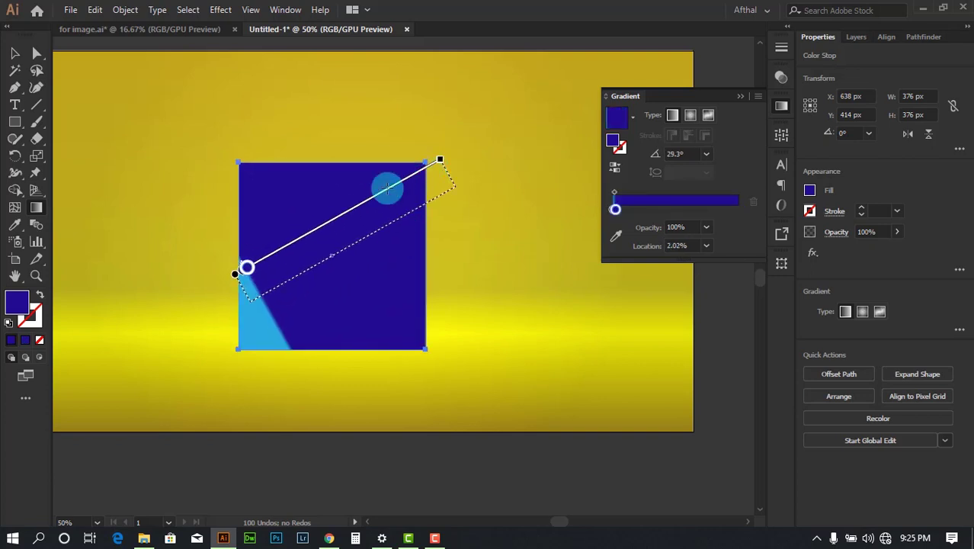
drag(405, 156, 221, 335)
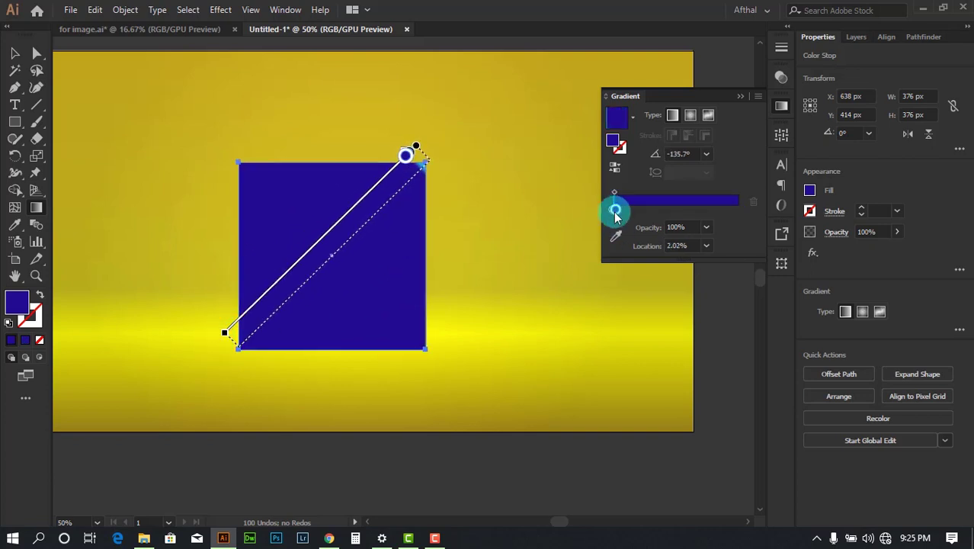
Step: Move the dark blue stop to the far end of the square's linear gradient and deselect the square
drag(616, 212, 738, 209)
click(669, 118)
click(746, 98)
click(15, 52)
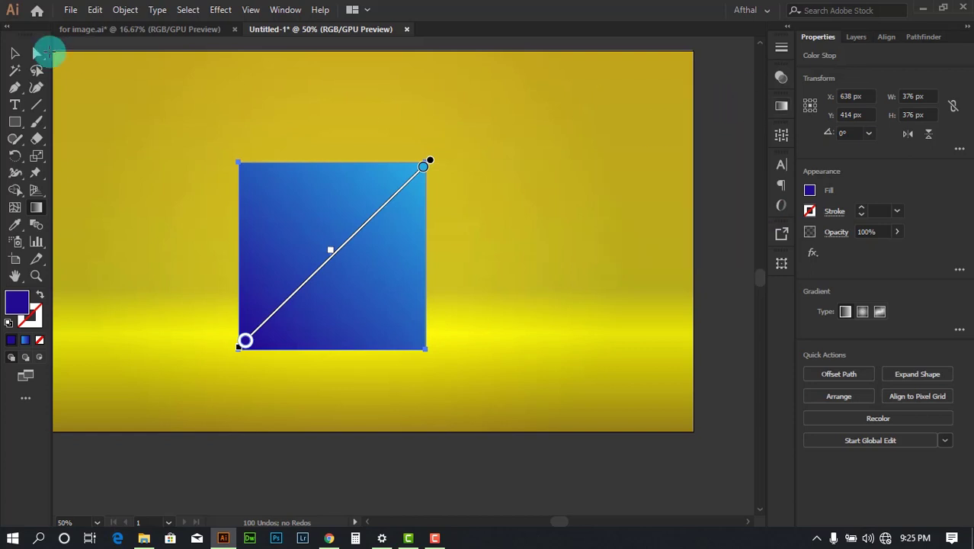
click(717, 165)
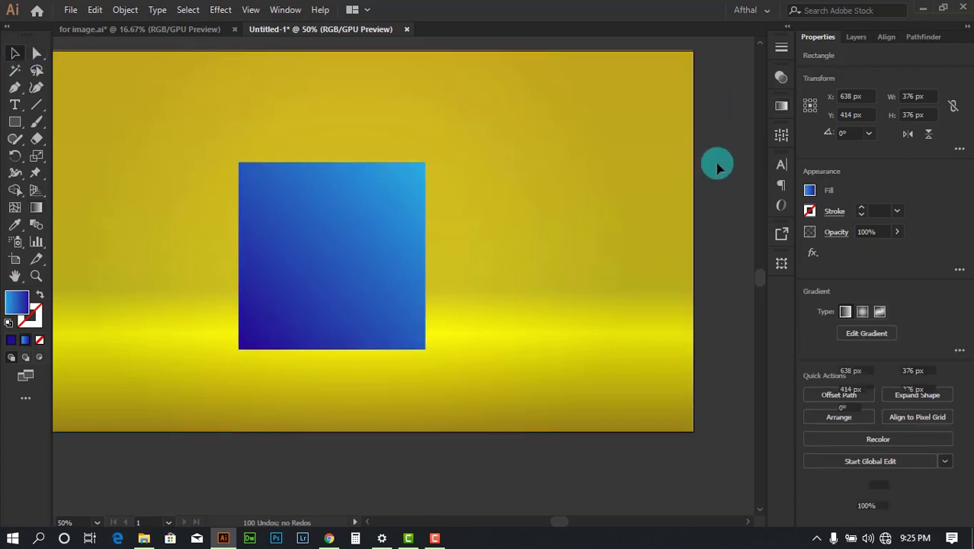
Step: Redraw the square's gradient diagonally, light blue at its lower-left corner and dark blue at its upper-right corner, and deselect the square
click(337, 211)
key(g)
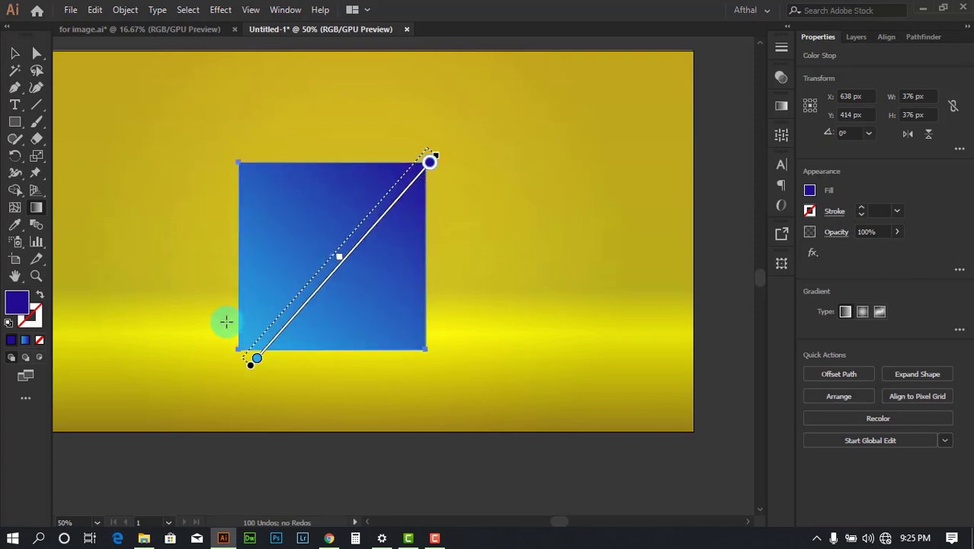
mouse_move(217, 328)
mouse_down()
mouse_move(429, 275)
mouse_move(456, 159)
mouse_move(423, 161)
mouse_up()
click(16, 56)
key(ctrl+minus)
Step: Examine the reference box in for image.ai by shifting it aside, undo the shift, and return to the banner document
click(206, 30)
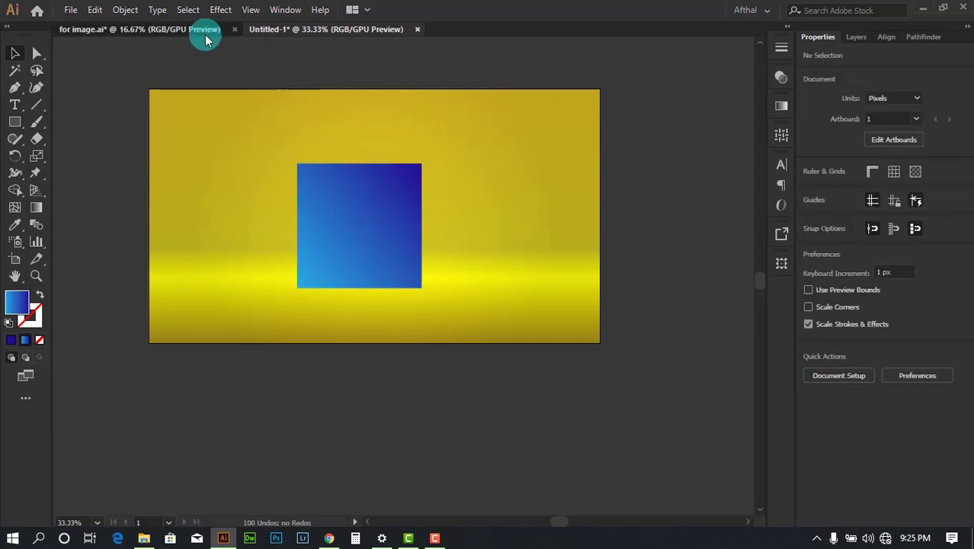
drag(433, 212, 456, 113)
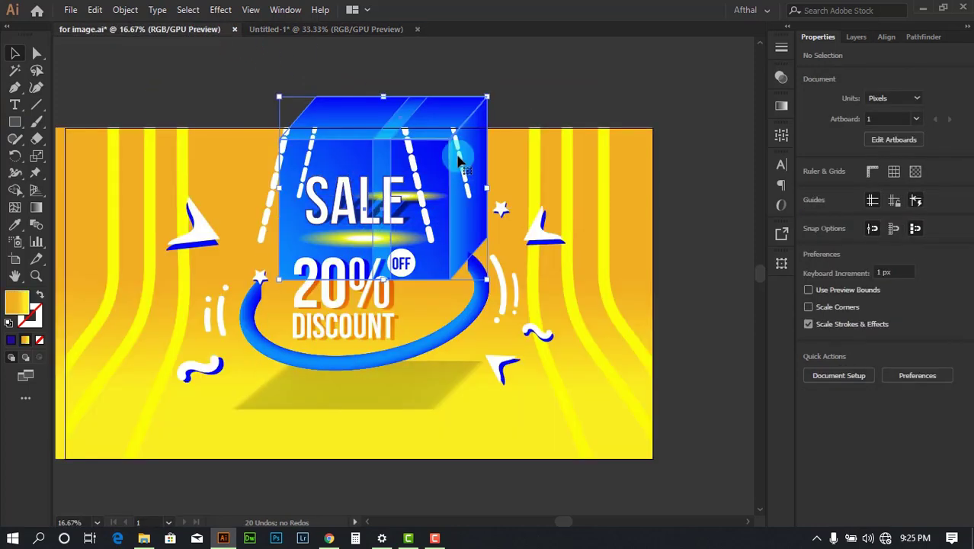
key(ctrl+z)
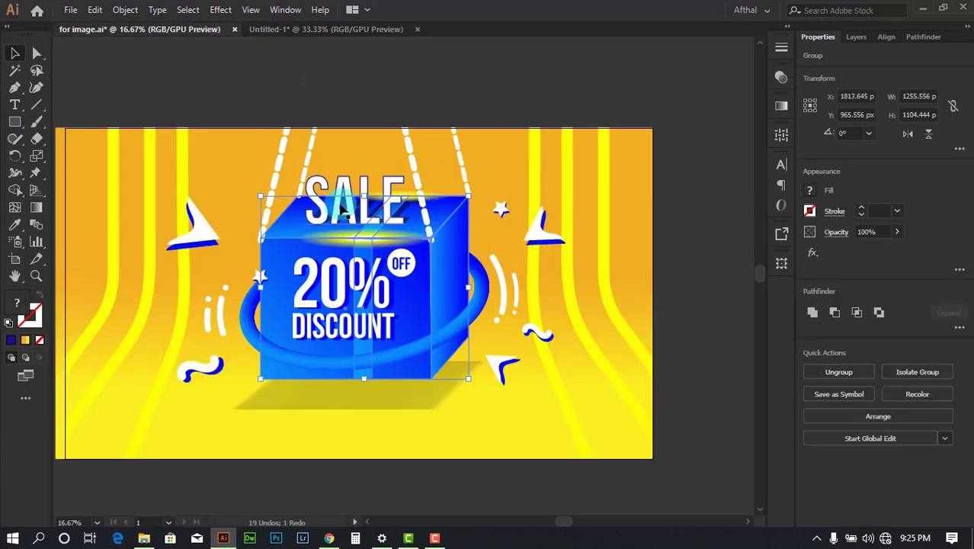
click(278, 30)
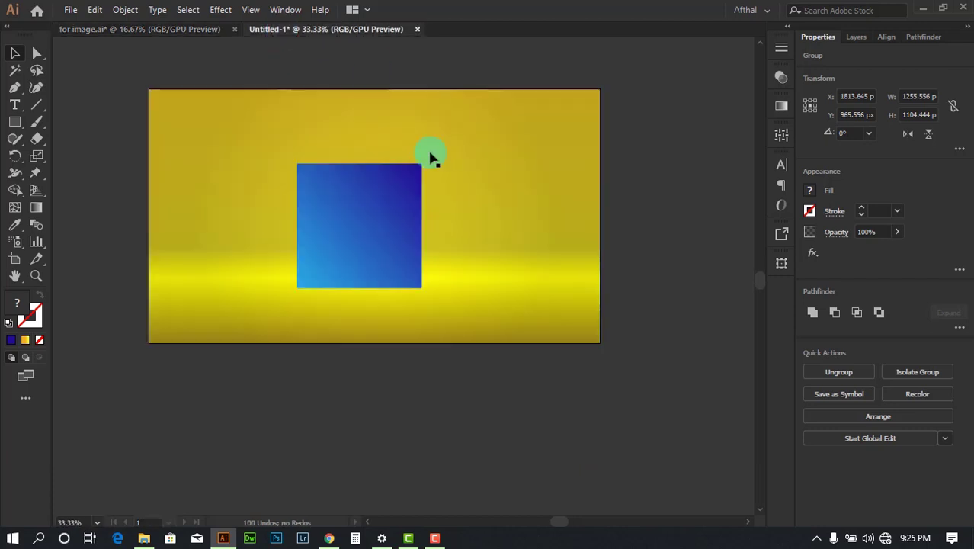
Step: Duplicate the blue gradient square directly above the original with their edges touching, and deselect the copy
key(ctrl+plus)
key(ctrl+plus)
click(363, 330)
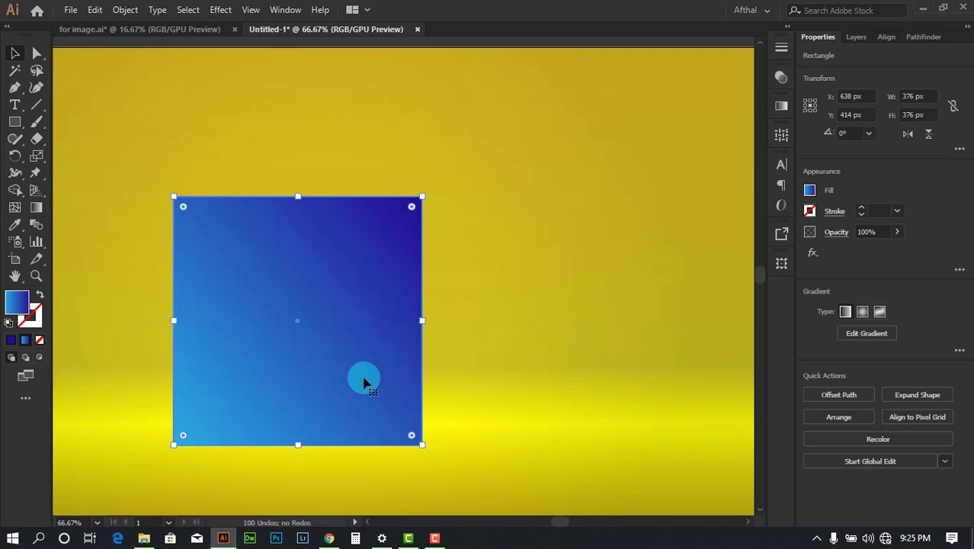
drag(368, 403, 369, 154)
scroll(428, 254, down, 2)
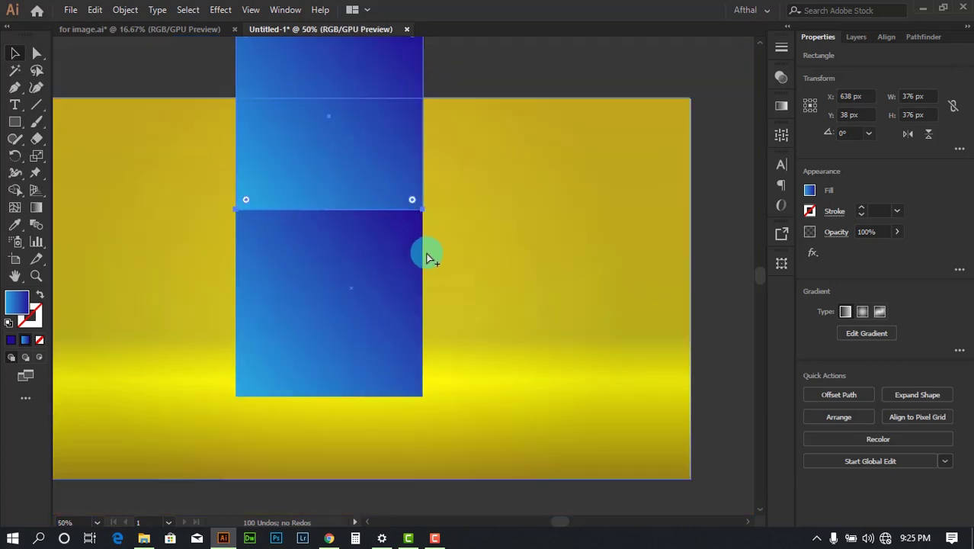
click(693, 251)
scroll(353, 184, up, 1)
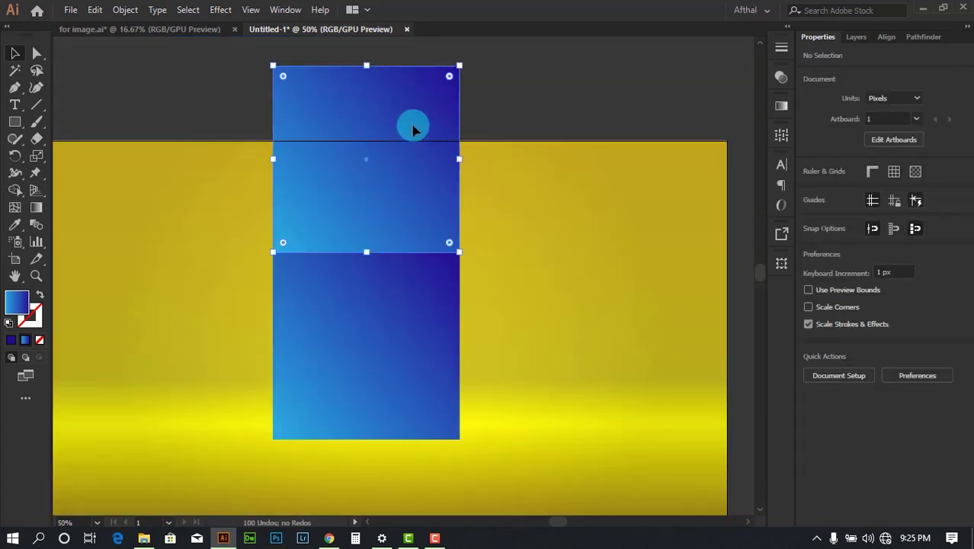
Step: Shorten the upper copy from its top edge to a height of 113 px and deselect it
click(412, 130)
scroll(412, 130, up, 1)
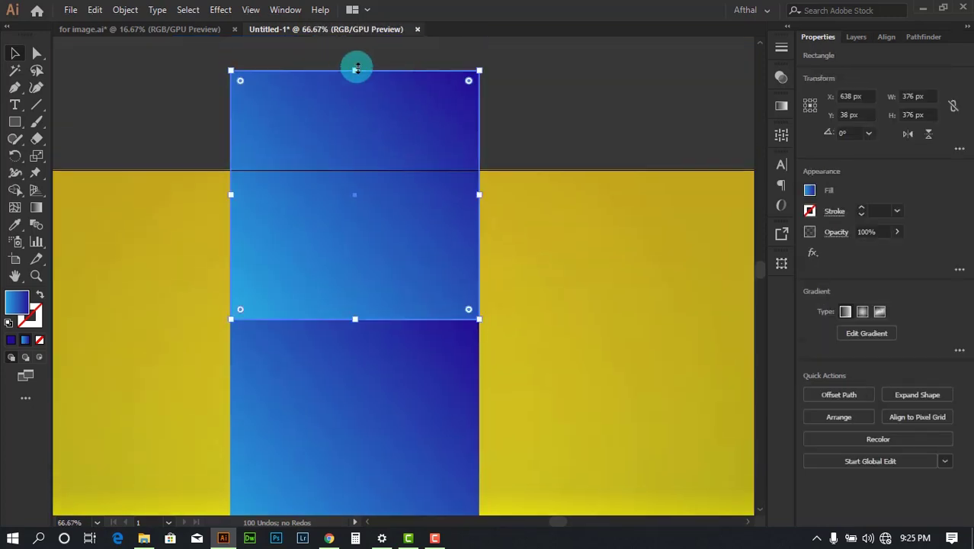
drag(357, 69, 386, 245)
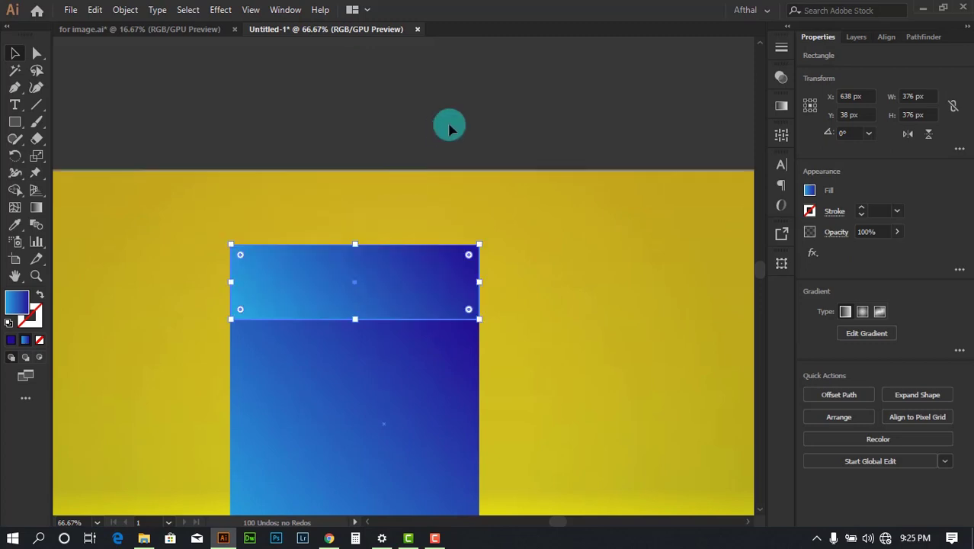
click(607, 134)
drag(371, 188, 337, 122)
scroll(303, 123, down, 1)
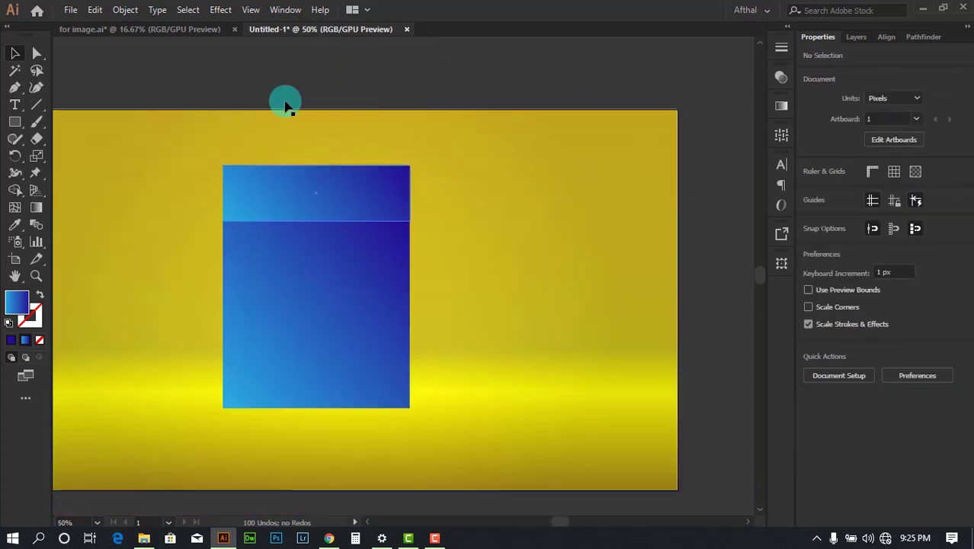
scroll(351, 176, up, 1)
Step: Slant the box's top panel by shifting its two upper corners right and down together, to 490 px wide and 56 px high
click(298, 204)
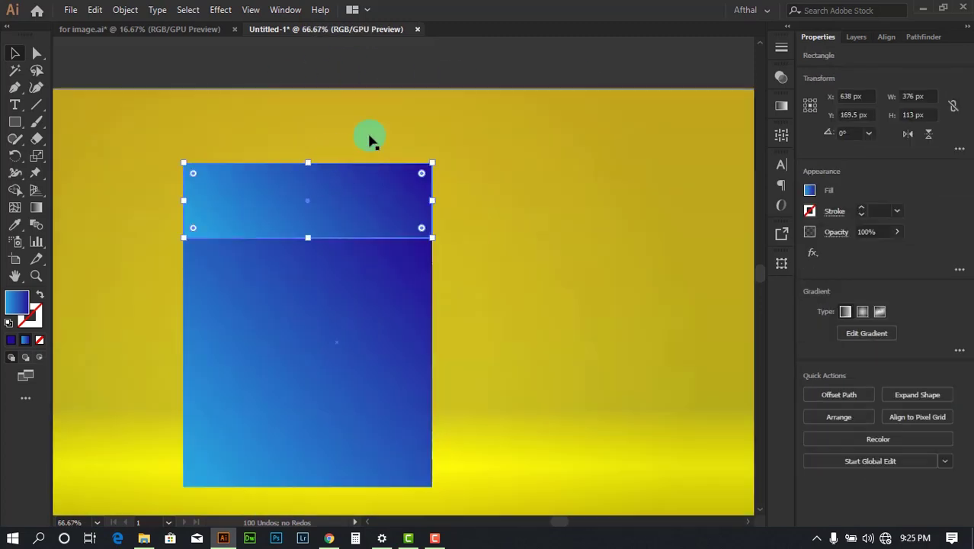
drag(446, 111, 476, 113)
scroll(334, 190, up, 1)
scroll(330, 180, down, 2)
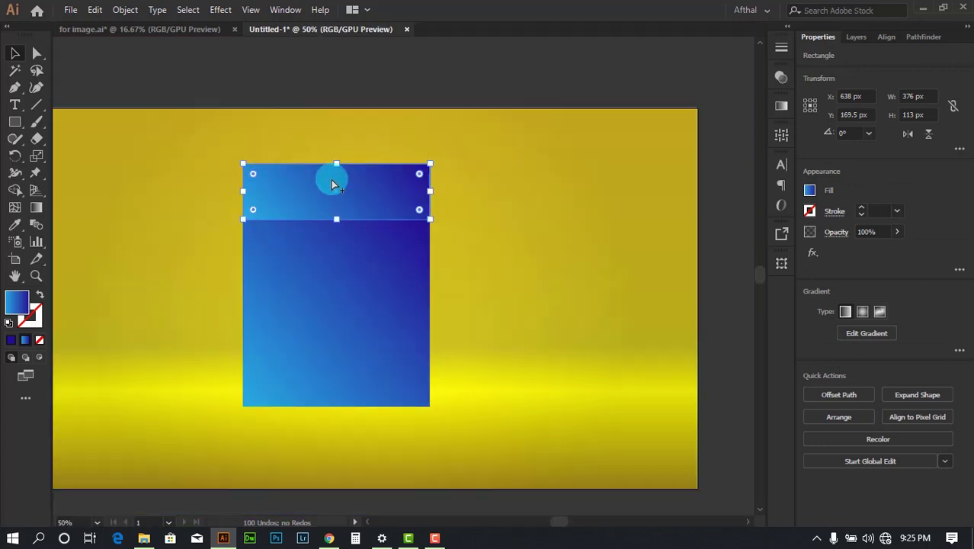
scroll(384, 176, up, 1)
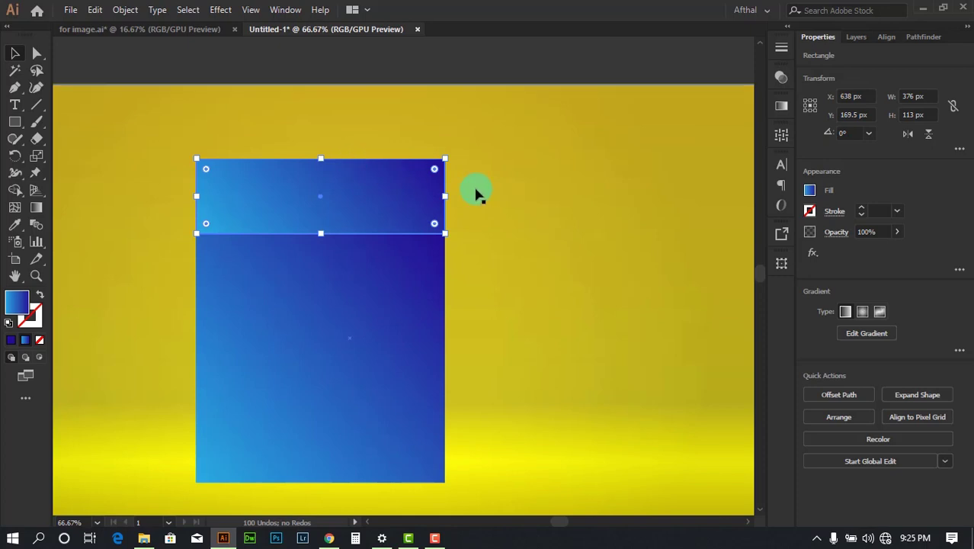
key(a)
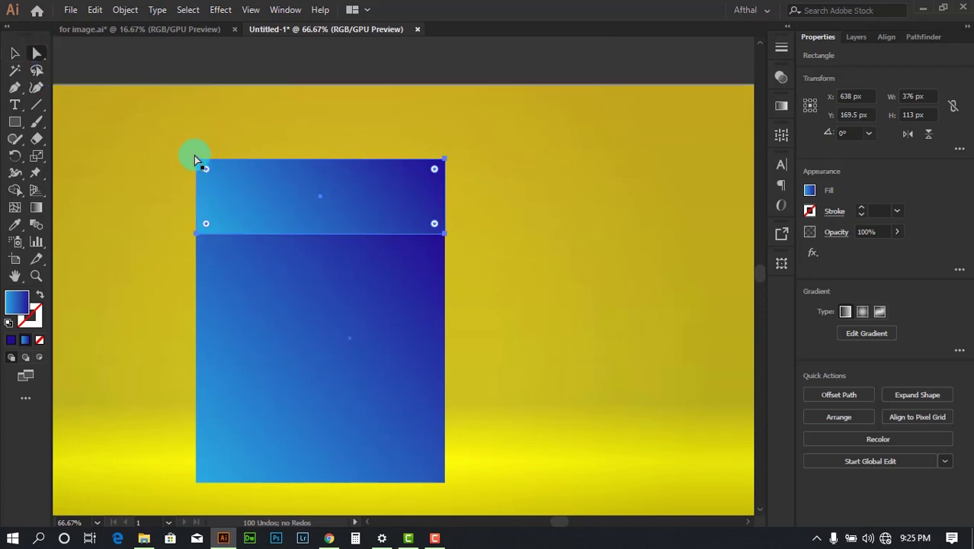
click(197, 160)
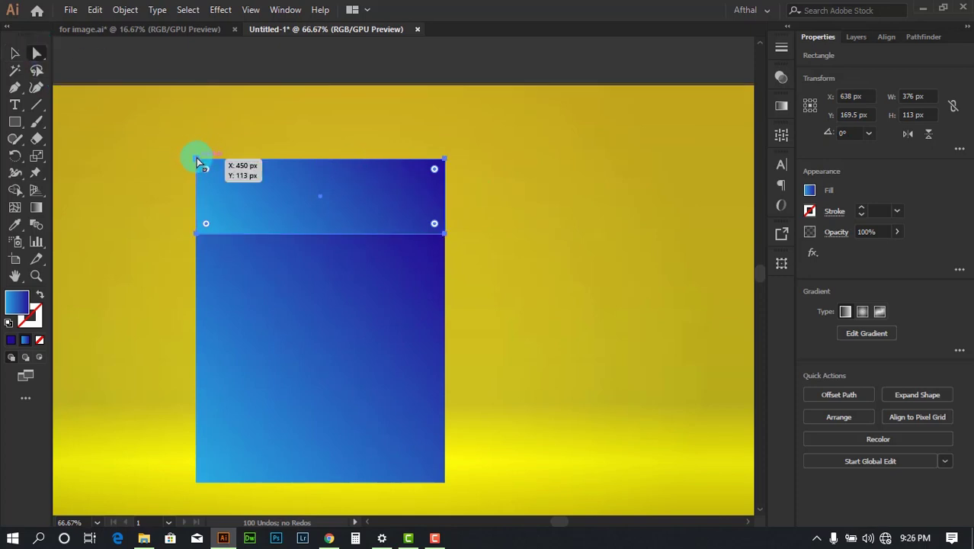
shift+click(445, 160)
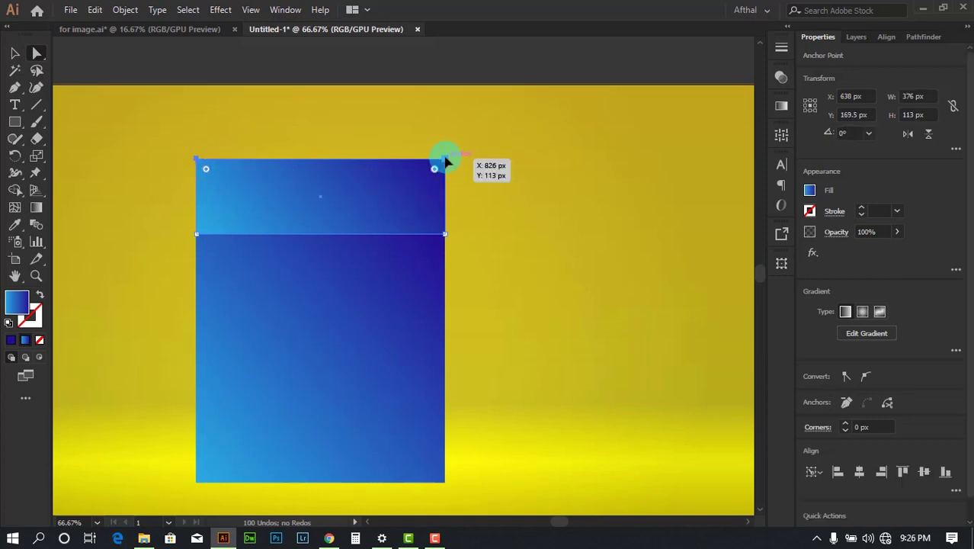
drag(445, 160, 507, 178)
key(ctrl+minus)
key(ctrl+minus)
key(ctrl+plus)
key(ctrl+z)
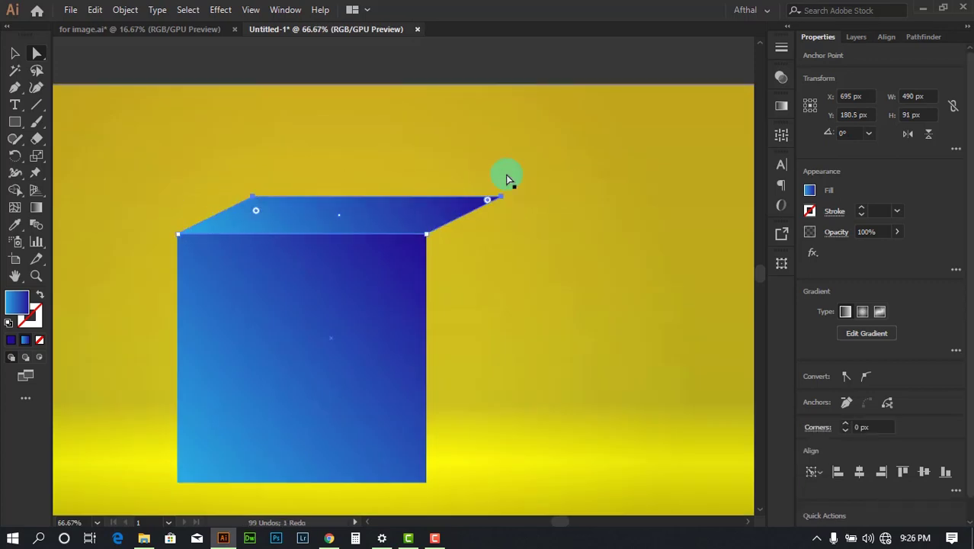
key(ctrl+minus)
key(ctrl+minus)
key(ctrl+minus)
key(ctrl+plus)
key(ctrl+plus)
key(ctrl+plus)
key(ctrl+plus)
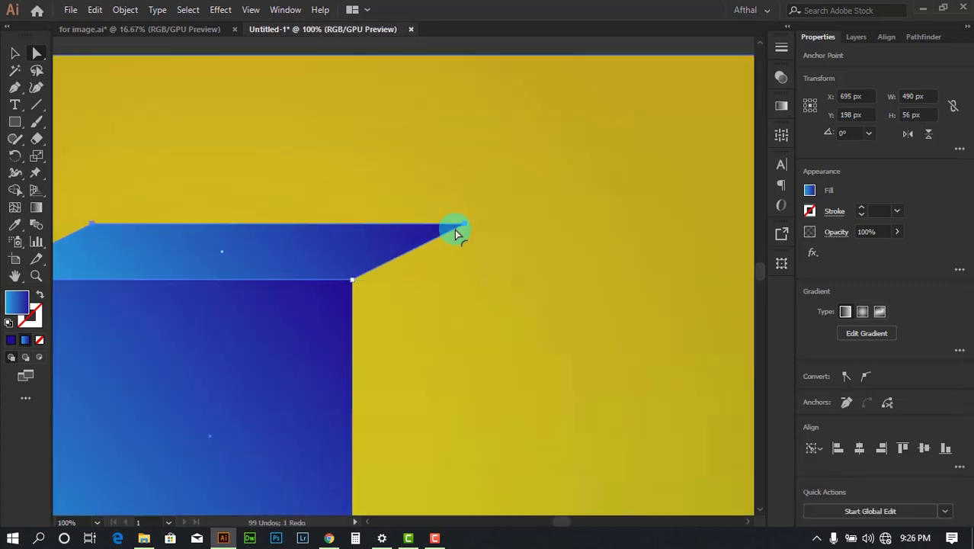
drag(465, 227, 470, 219)
key(ctrl+z)
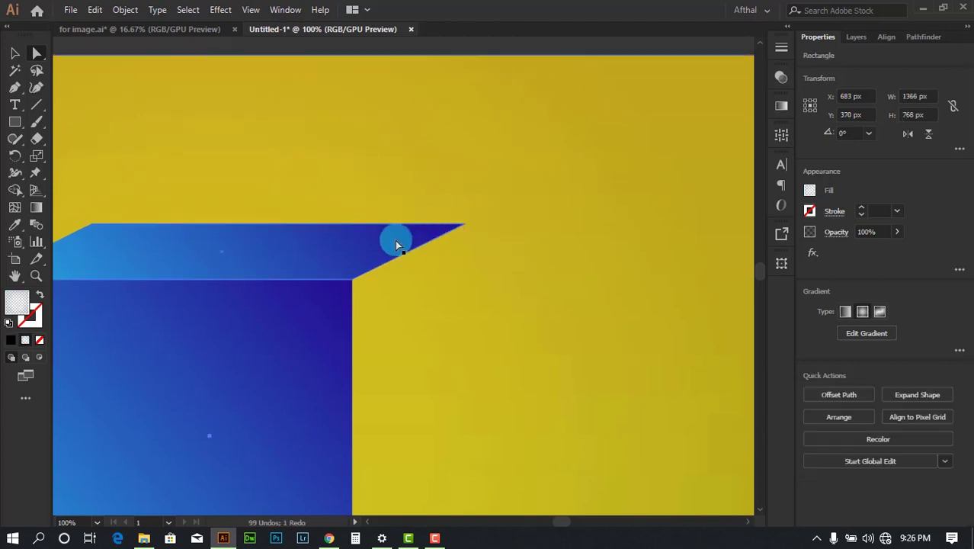
Step: Raise the slanted top panel's two upper corners together so the panel is 71 px high, and deselect it
click(395, 240)
click(466, 227)
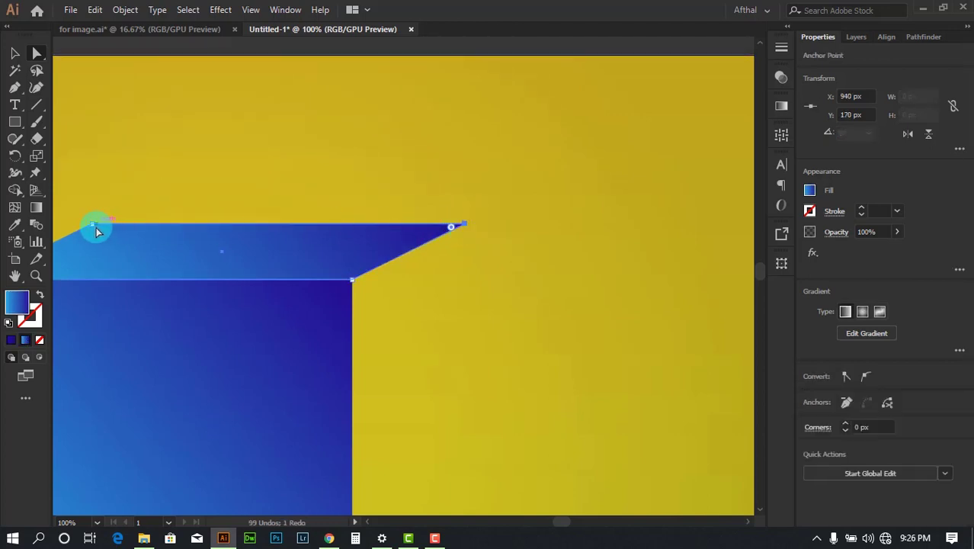
shift+click(92, 226)
drag(450, 226, 466, 212)
scroll(432, 171, down, 2)
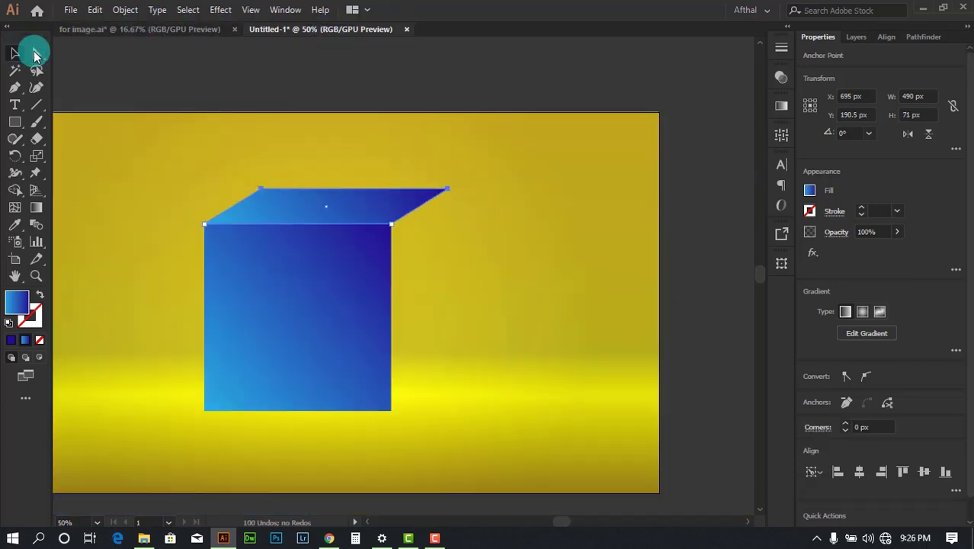
click(426, 74)
Step: Try to place the front square beside the box's right edge, and undo the placement
scroll(426, 74, down, 1)
drag(356, 276, 522, 267)
key(ctrl+z)
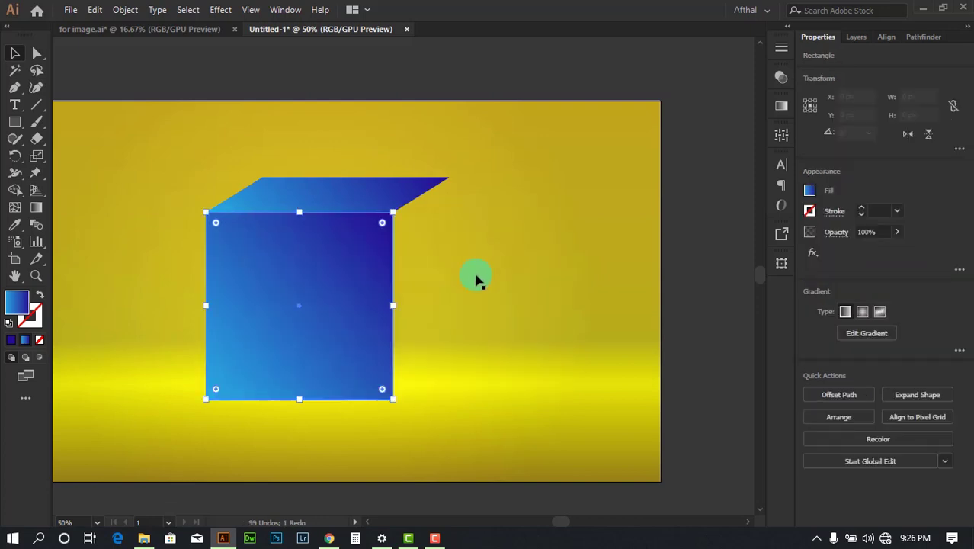
scroll(429, 298, up, 1)
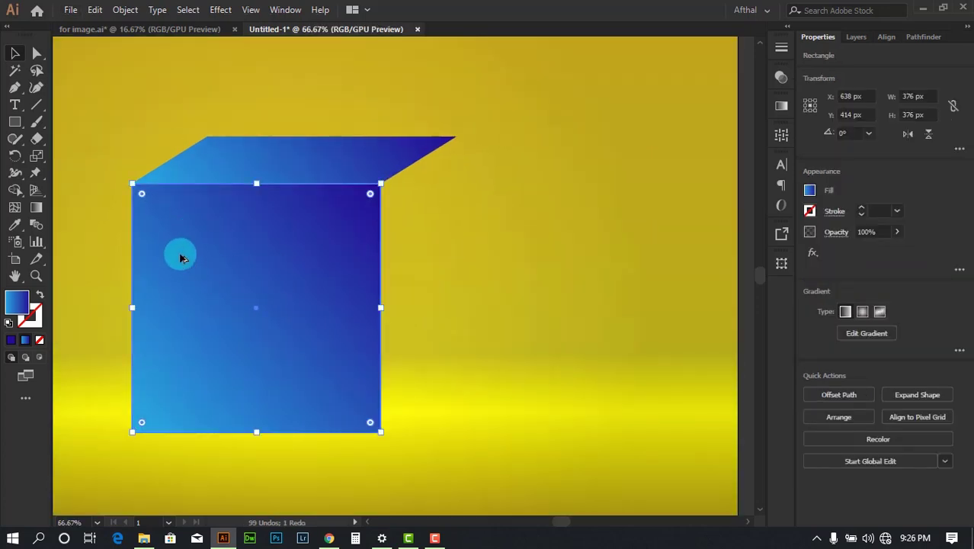
Step: Duplicate the cube's front square against its right edge and narrow the copy to about 114 px wide
drag(180, 257, 429, 267)
scroll(386, 256, down, 1)
click(500, 43)
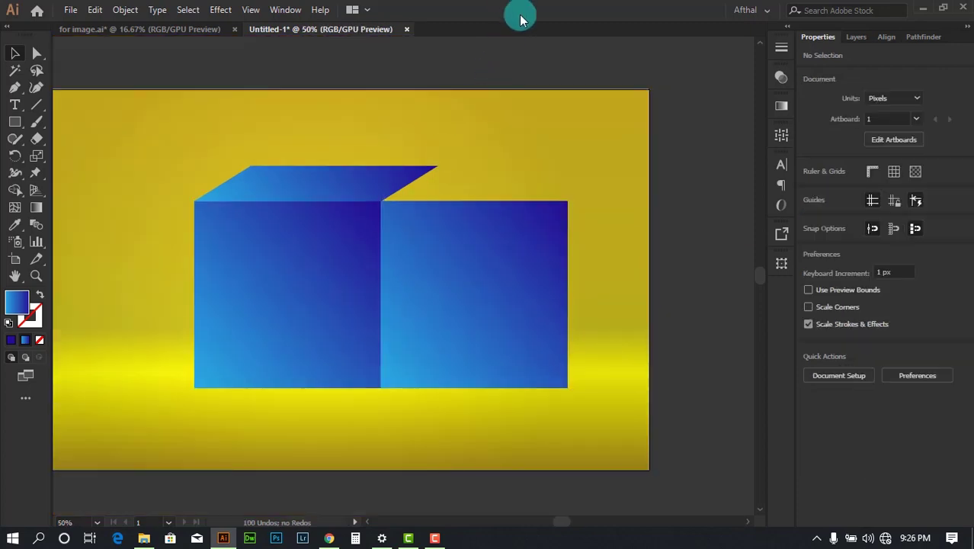
scroll(521, 259, up, 1)
click(512, 297)
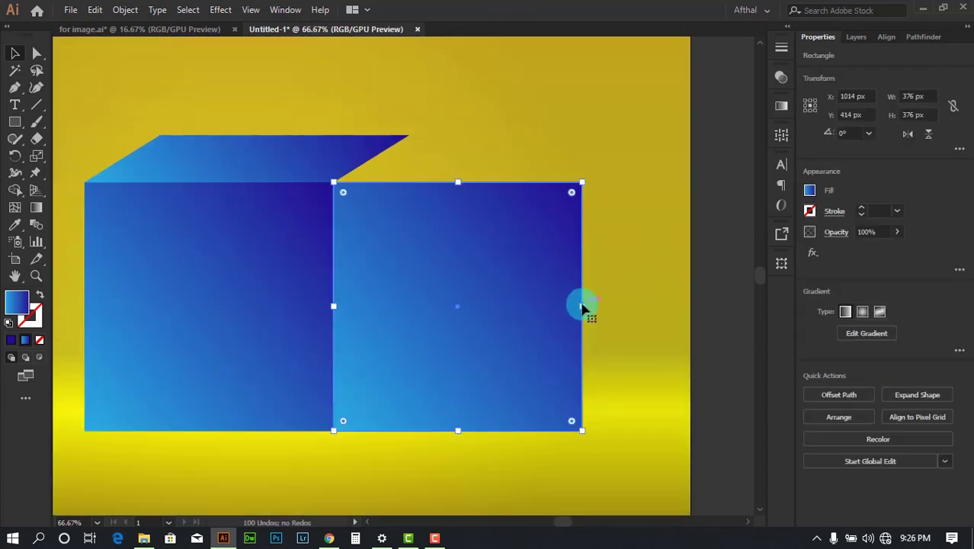
drag(582, 306, 408, 290)
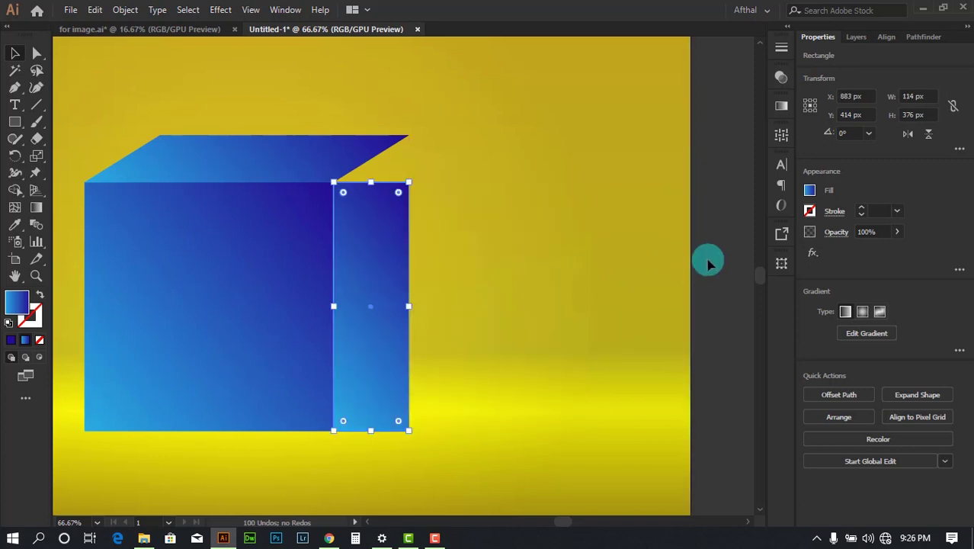
click(707, 259)
click(396, 261)
click(383, 182)
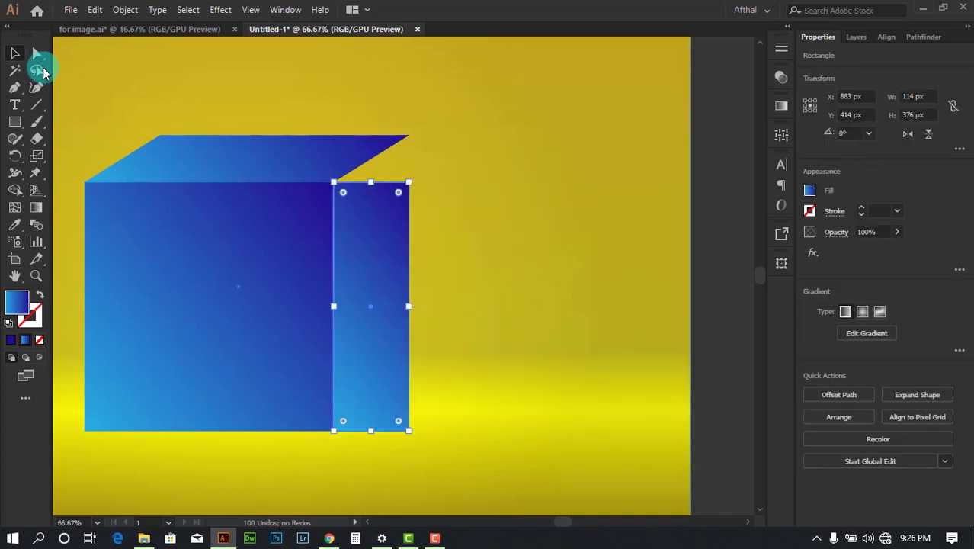
Step: Move the narrow rectangle's two right anchor points upward to slant it into the cube's side face
click(38, 58)
click(409, 184)
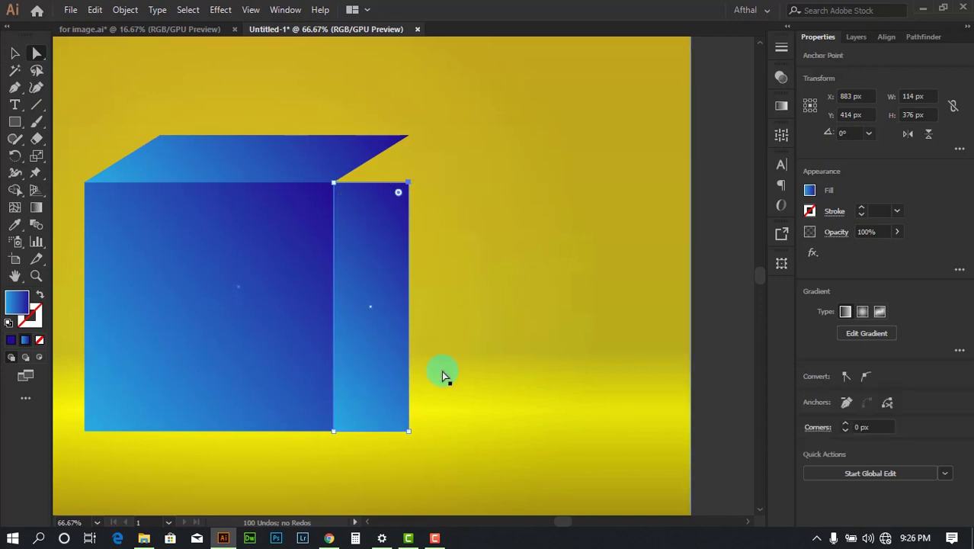
drag(406, 435, 411, 140)
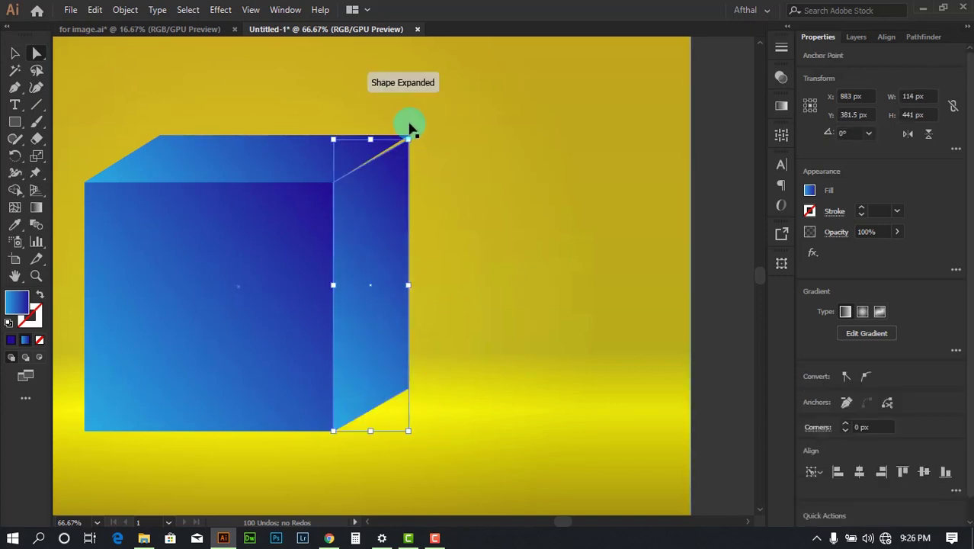
Step: Align the side face's upper-right anchor point exactly with the top face's rear right corner
scroll(411, 129, up, 6)
scroll(411, 191, down, 4)
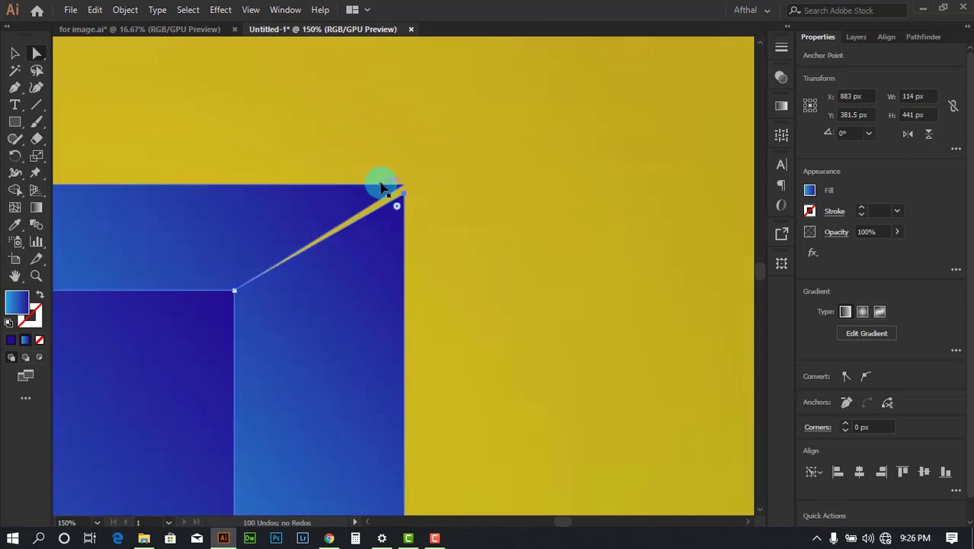
scroll(382, 189, up, 9)
drag(435, 171, 440, 174)
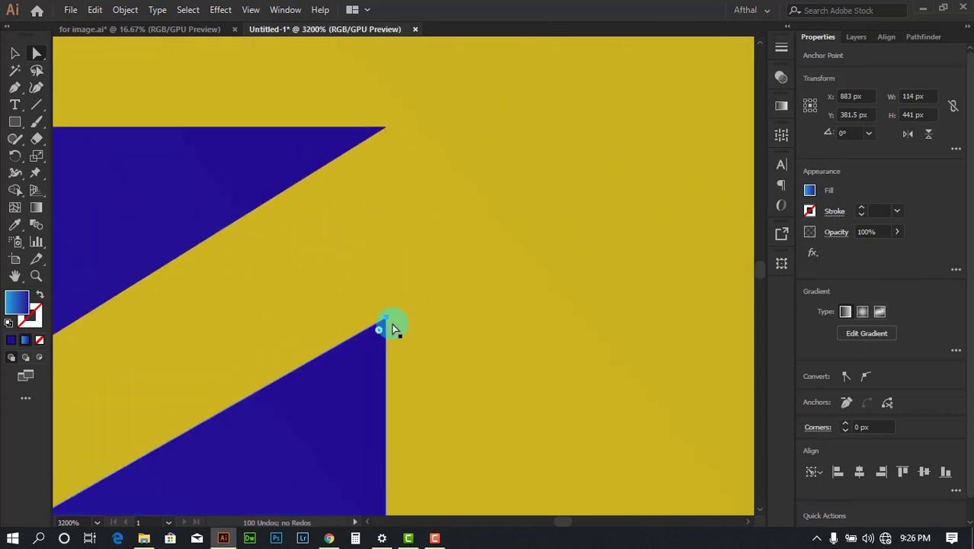
drag(382, 323, 384, 128)
scroll(412, 125, up, 4)
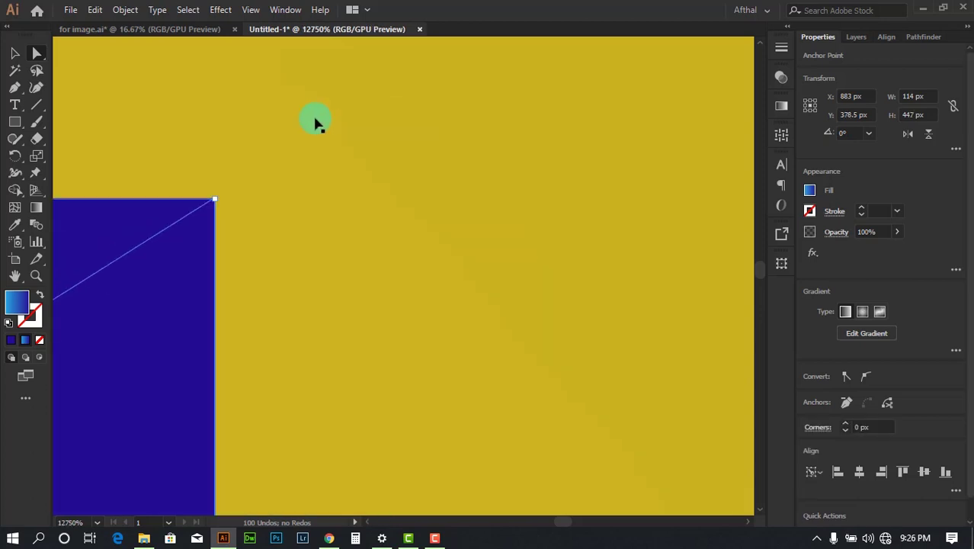
scroll(352, 115, down, 7)
key(ctrl+minus)
key(ctrl+minus)
key(ctrl+minus)
key(ctrl+minus)
key(ctrl+minus)
key(ctrl+minus)
key(ctrl+minus)
click(14, 52)
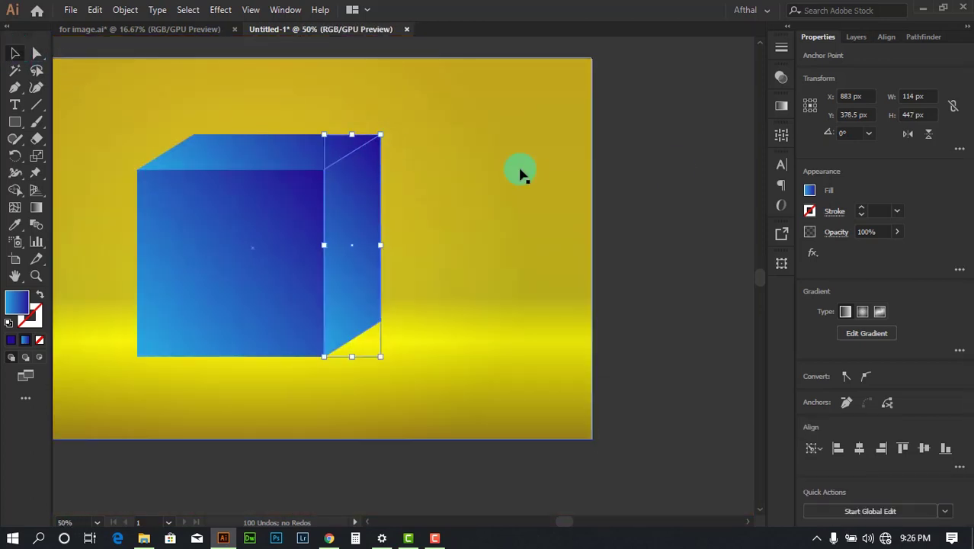
click(677, 196)
key(ctrl+minus)
key(ctrl+minus)
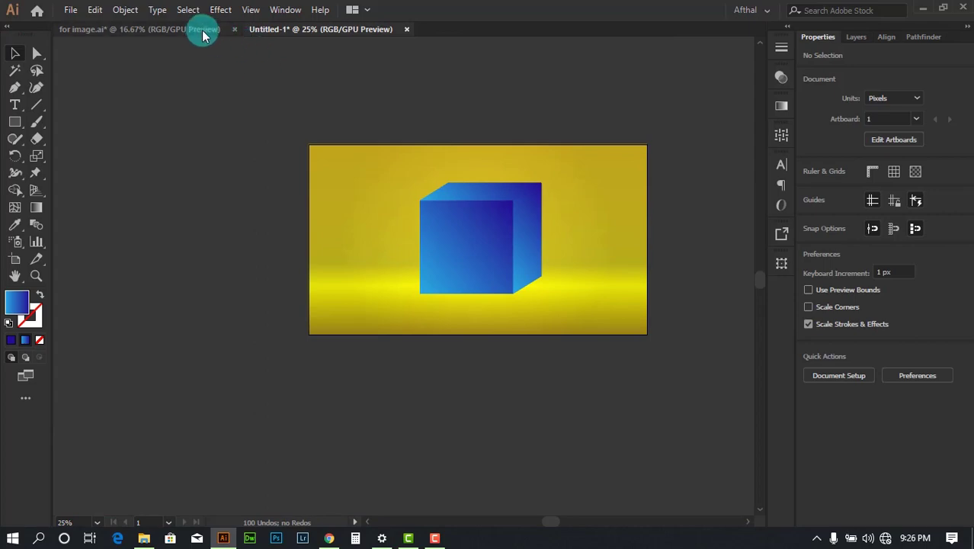
Step: Switch to for image.ai, move the reference cube off the banner to examine its face shading, and return to Untitled-1
click(154, 30)
click(415, 106)
scroll(414, 106, down, 2)
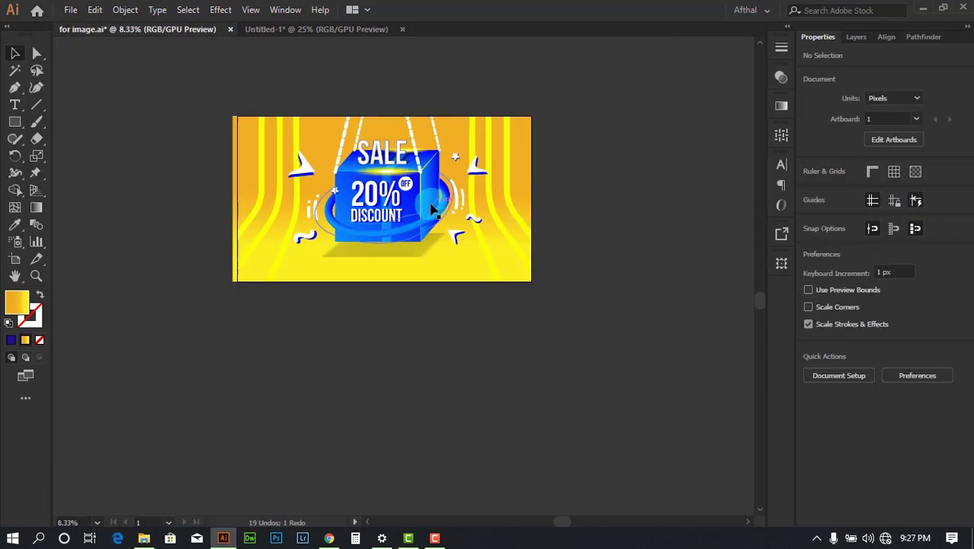
drag(432, 205, 665, 387)
click(679, 341)
scroll(679, 343, up, 1)
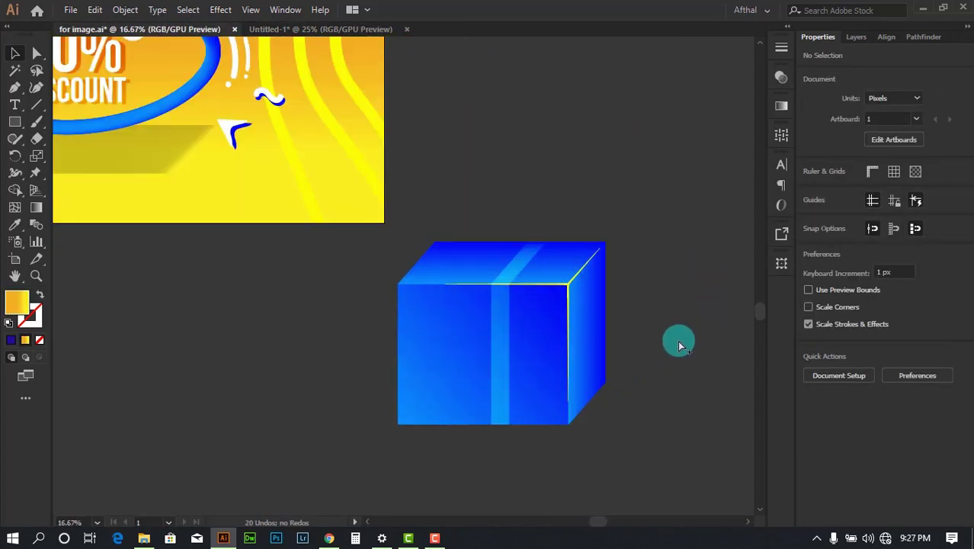
click(322, 29)
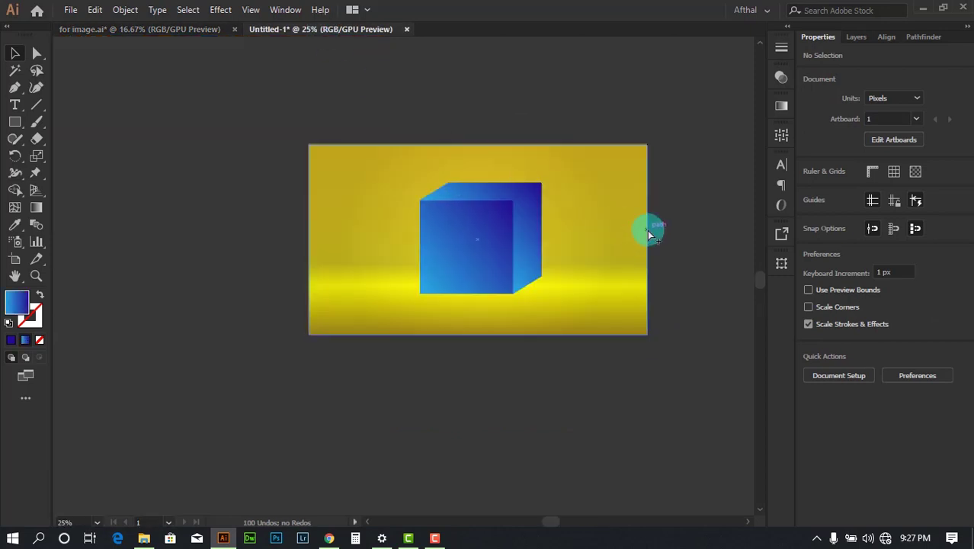
Step: Redraw the side face's gradient to run nearly horizontally from light blue at its front edge to dark blue at its rear edge
scroll(647, 226, up, 1)
key(g)
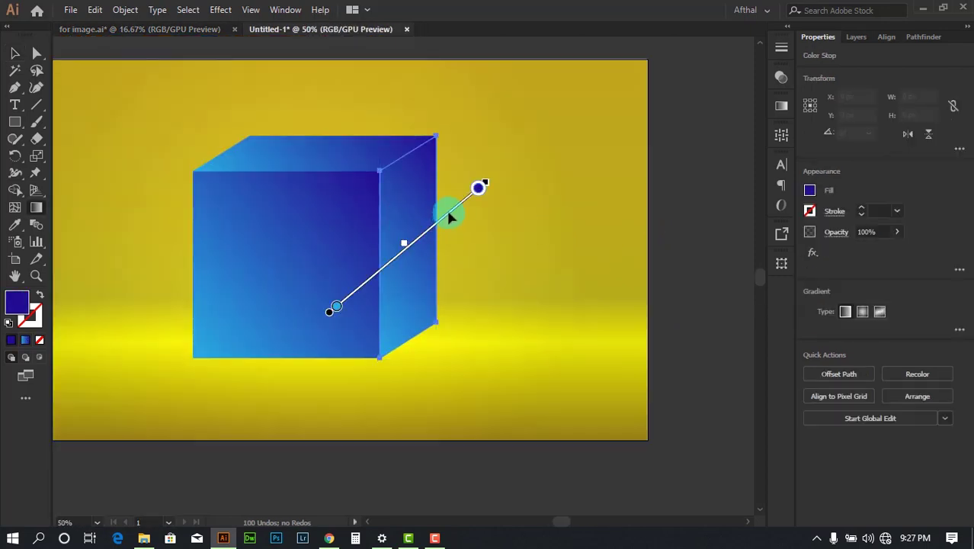
mouse_move(446, 233)
mouse_down()
mouse_move(413, 257)
mouse_move(413, 245)
mouse_move(500, 227)
mouse_move(478, 206)
mouse_up()
mouse_move(361, 211)
mouse_down()
mouse_move(461, 193)
mouse_move(454, 263)
mouse_move(526, 179)
mouse_up()
drag(361, 192, 489, 323)
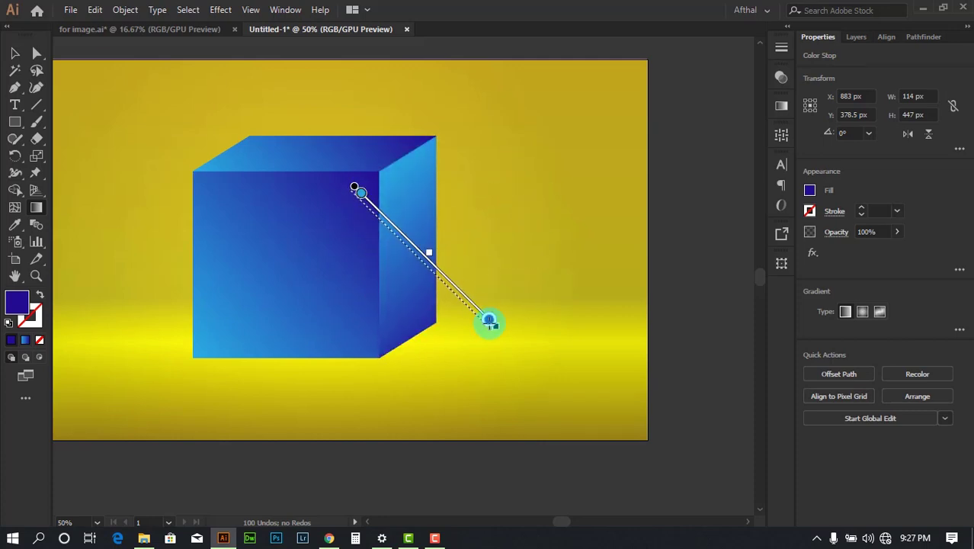
drag(357, 302, 495, 300)
mouse_move(362, 211)
mouse_down()
mouse_move(449, 232)
mouse_move(473, 216)
mouse_up()
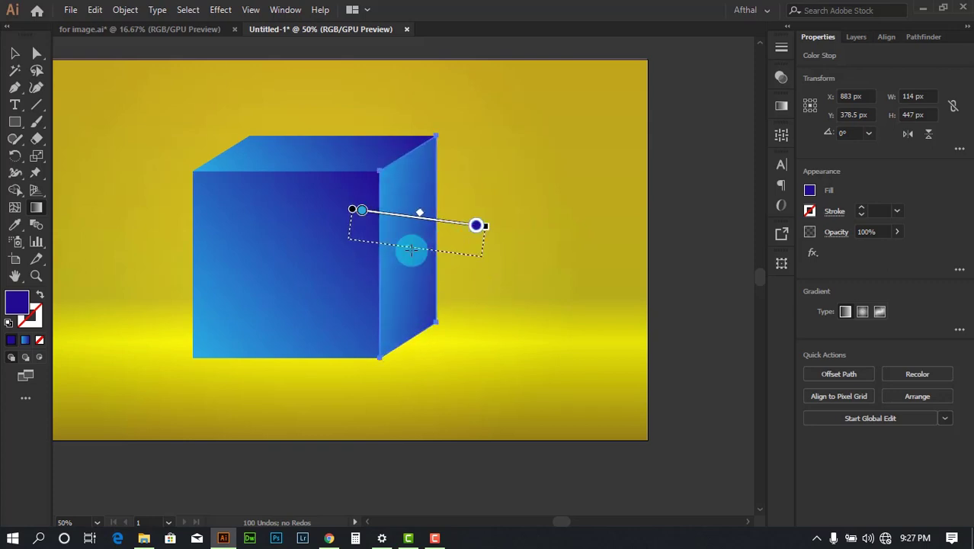
click(15, 53)
click(363, 50)
drag(364, 49, 433, 92)
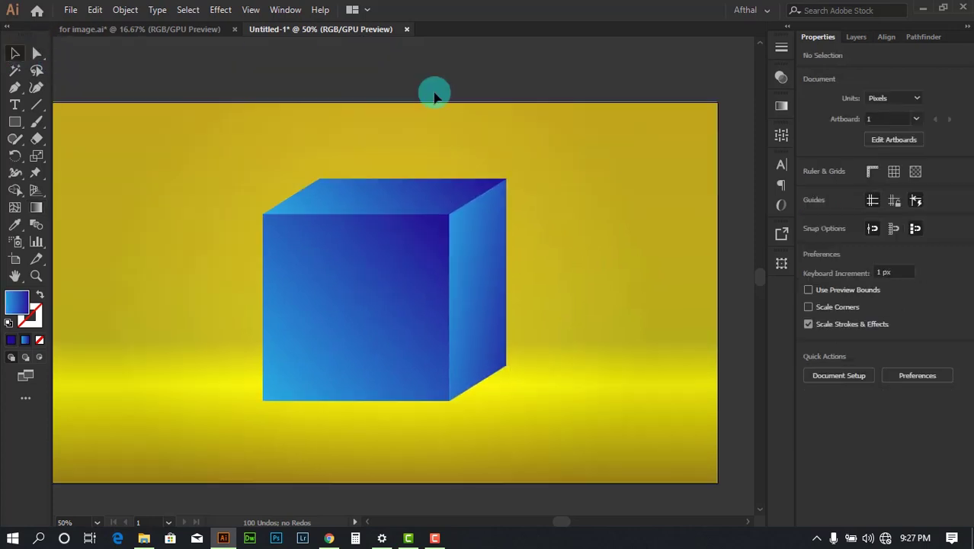
Step: Redraw the top face's gradient to run from light blue at its front edge up to dark blue at its back edge
click(193, 31)
click(278, 29)
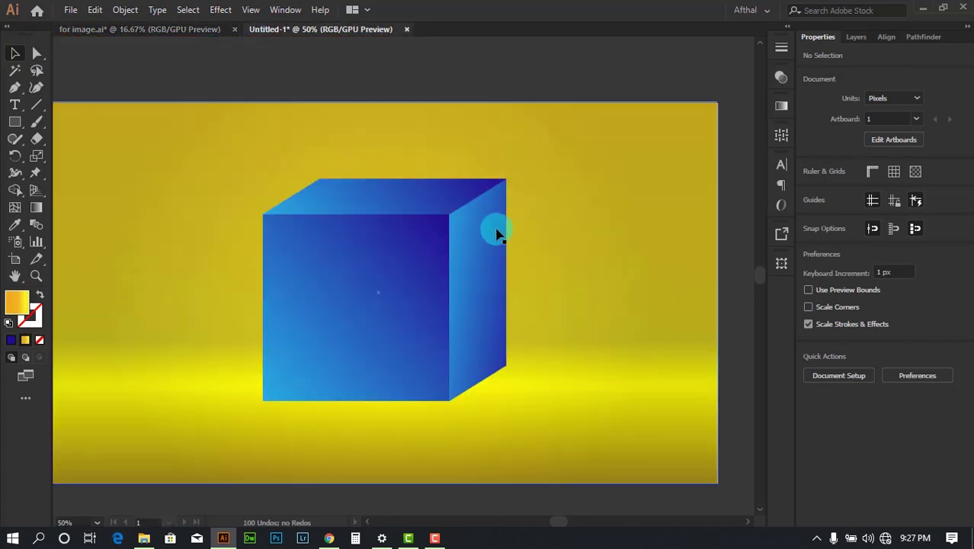
click(387, 199)
key(g)
drag(460, 170, 393, 227)
drag(342, 211, 378, 177)
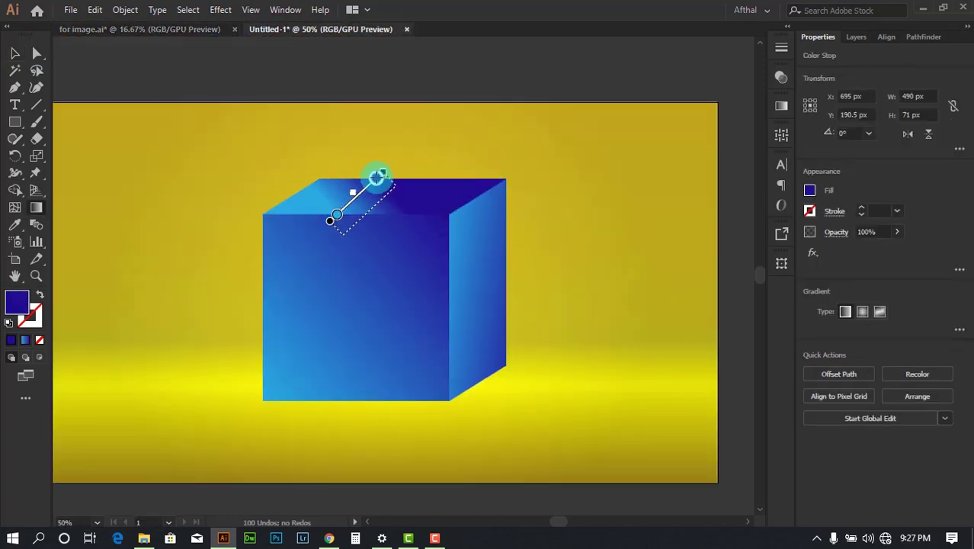
mouse_move(272, 220)
mouse_down()
mouse_move(325, 190)
mouse_move(285, 141)
mouse_move(256, 153)
mouse_up()
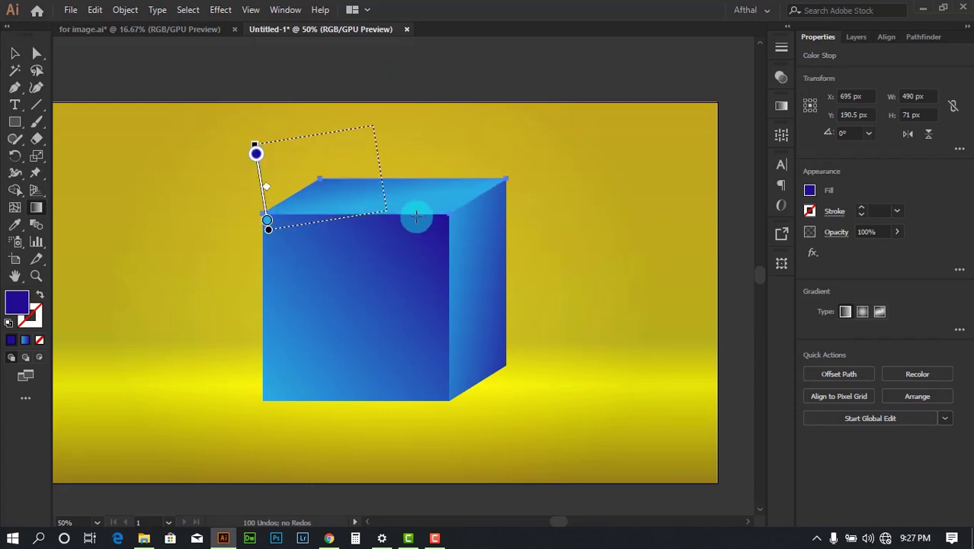
mouse_move(416, 218)
mouse_down()
mouse_move(407, 163)
mouse_move(428, 159)
mouse_move(420, 166)
mouse_up()
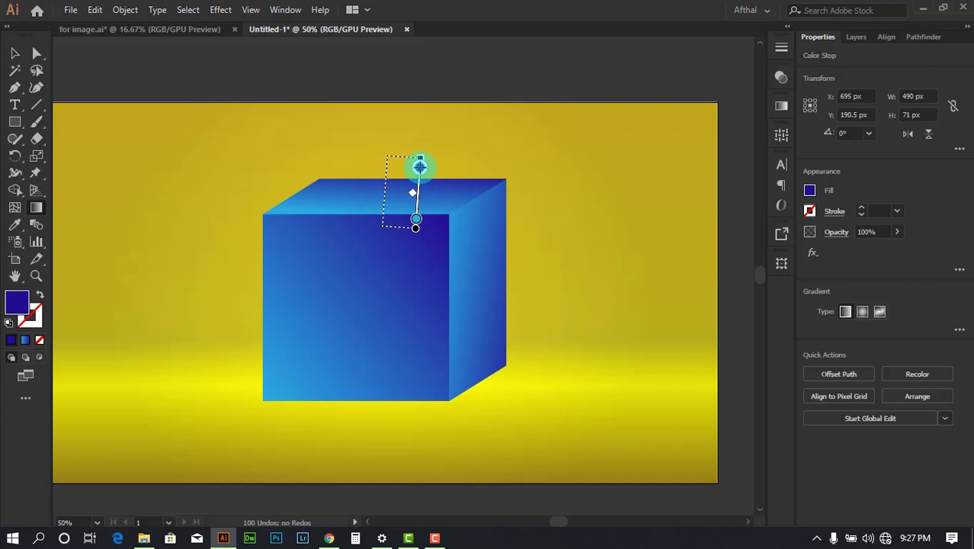
click(15, 53)
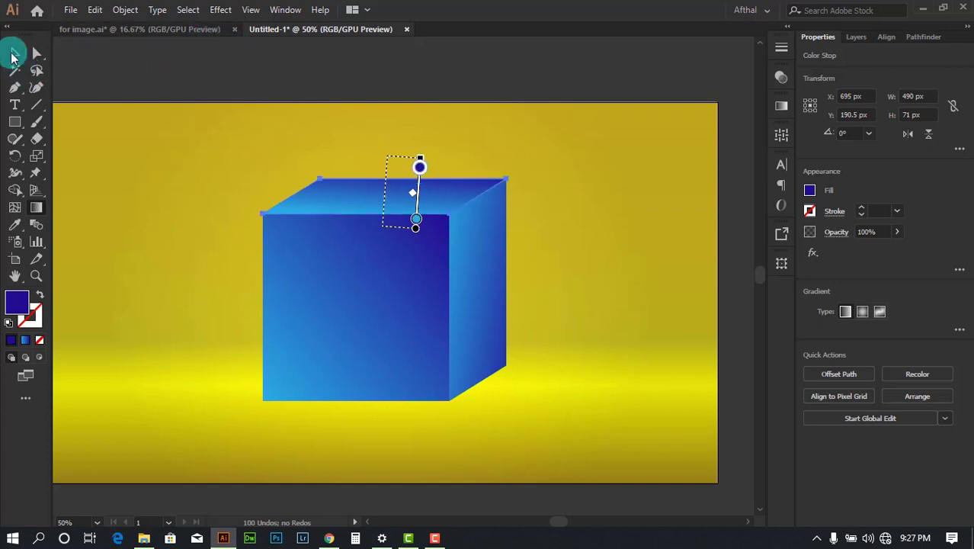
click(427, 67)
Step: Examine the cube's three shaded faces up close and within the whole artboard
key(ctrl+minus)
drag(658, 150, 699, 204)
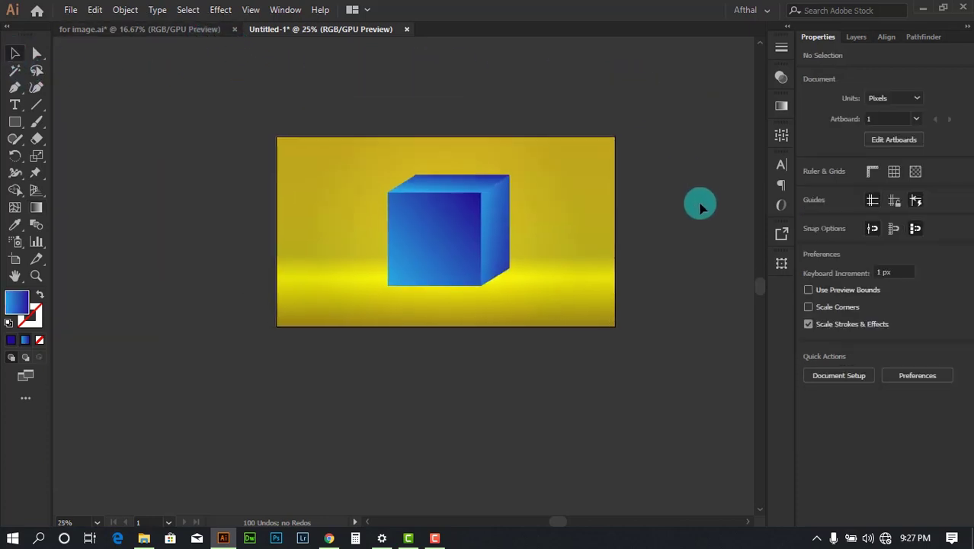
scroll(598, 156, up, 1)
key(ctrl+plus)
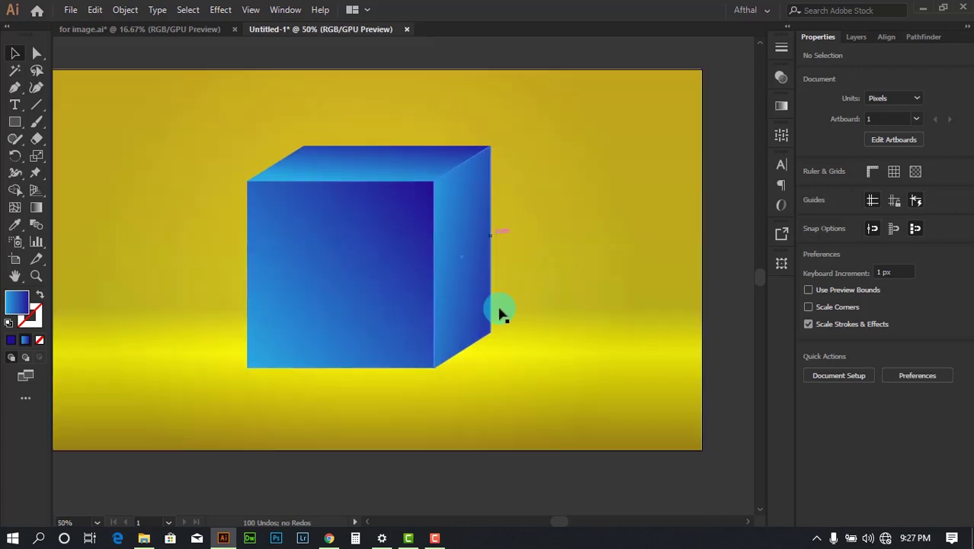
click(473, 258)
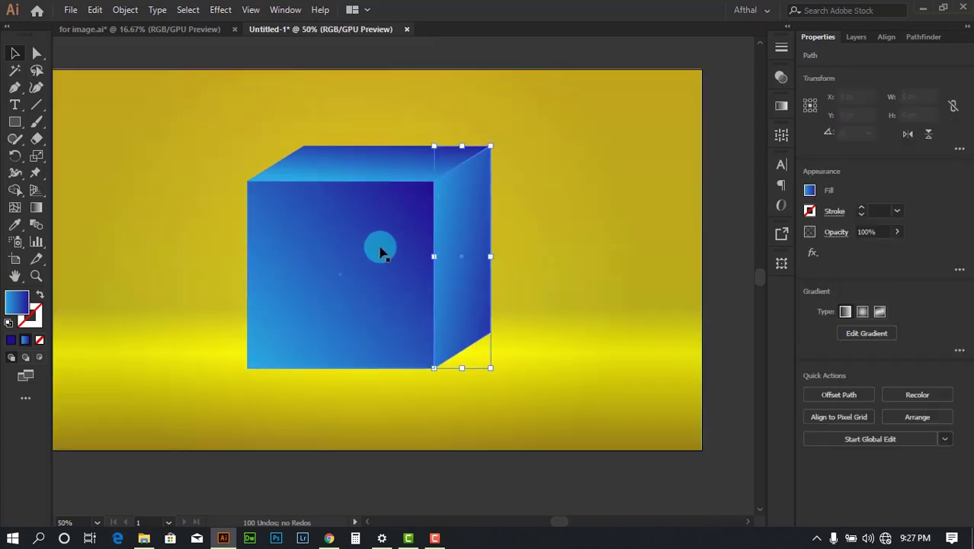
key(ctrl+minus)
key(ctrl+minus)
key(ctrl+minus)
click(715, 244)
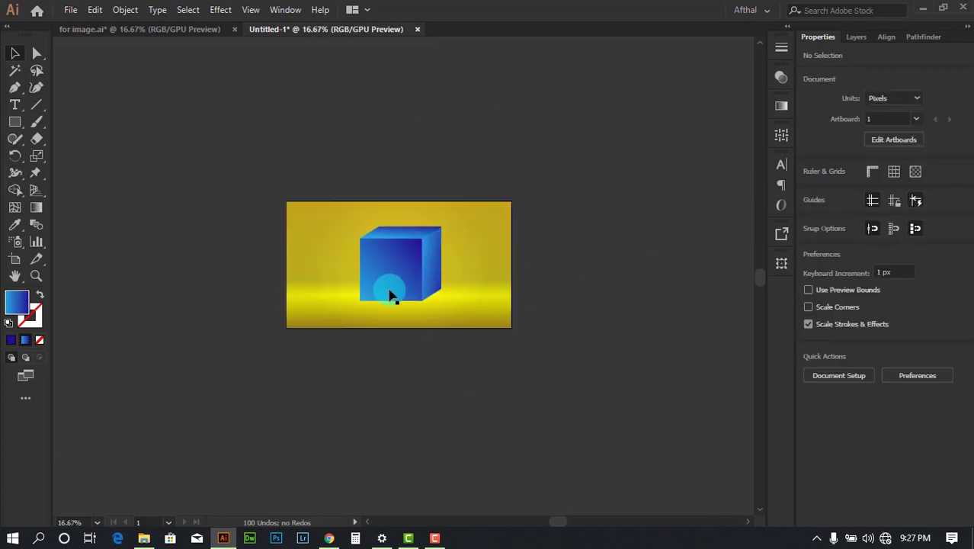
key(ctrl+plus)
key(ctrl+plus)
key(ctrl+plus)
Step: Switch to for image.ai, undo the reference cube's move off the banner, and examine the sale banner design
click(202, 29)
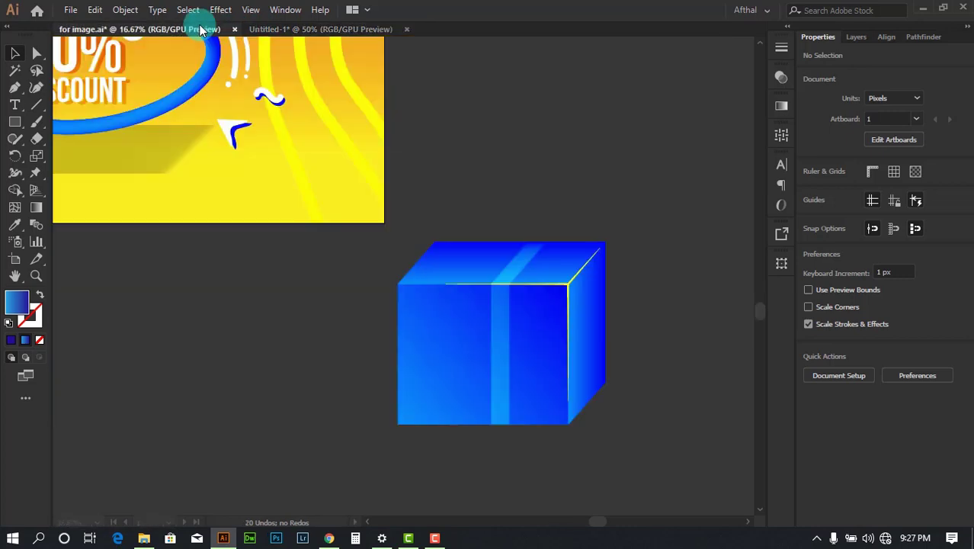
drag(481, 87, 631, 233)
key(ctrl+z)
click(581, 148)
drag(581, 148, 697, 201)
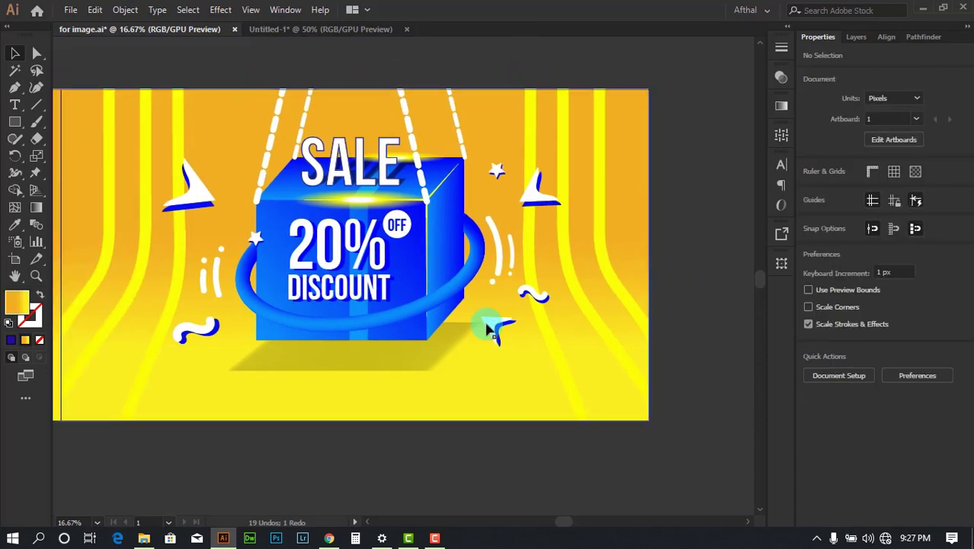
scroll(328, 326, up, 1)
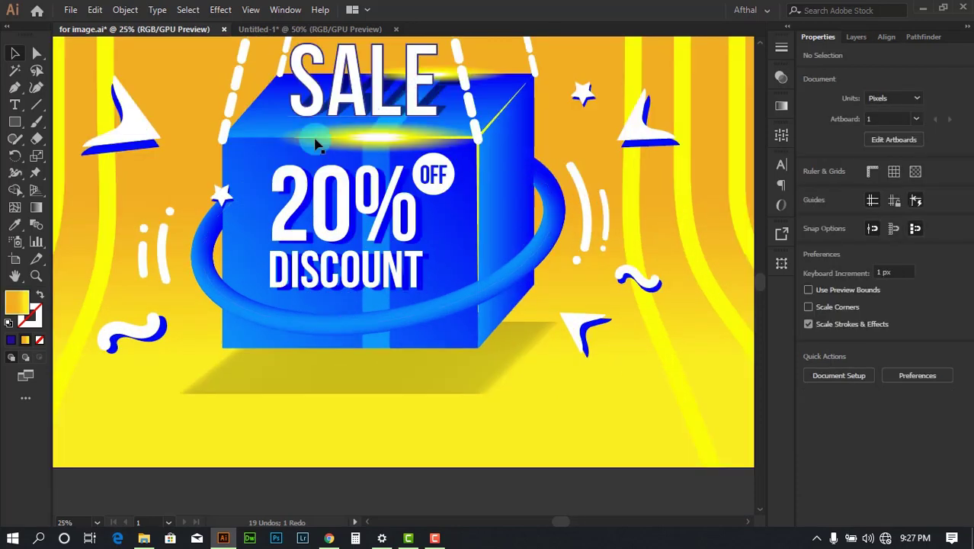
key(ctrl+minus)
key(ctrl+minus)
drag(437, 152, 513, 224)
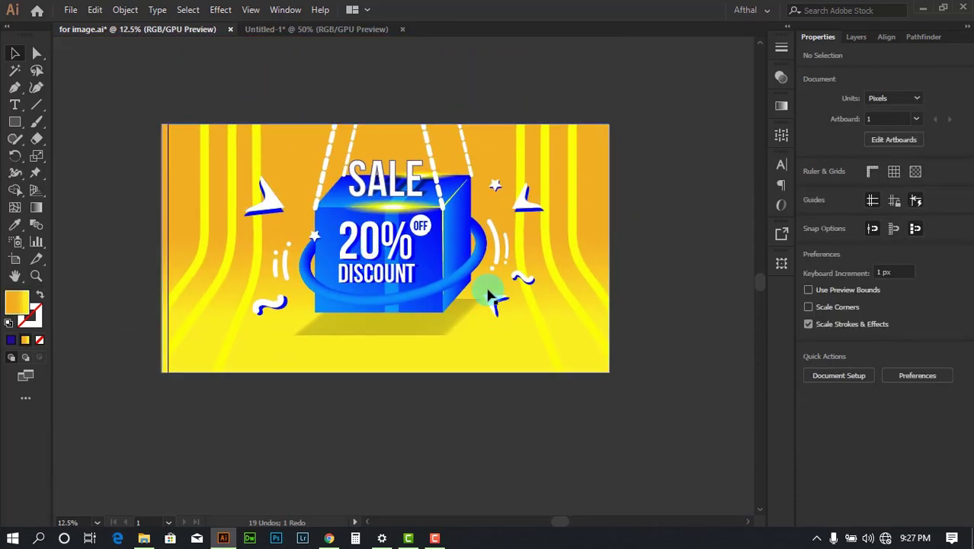
Step: Move the blue ring off the reference banner to examine its shape, and return to the empty area below the Untitled-1 artboard
scroll(483, 279, up, 1)
scroll(465, 252, down, 2)
drag(471, 254, 601, 385)
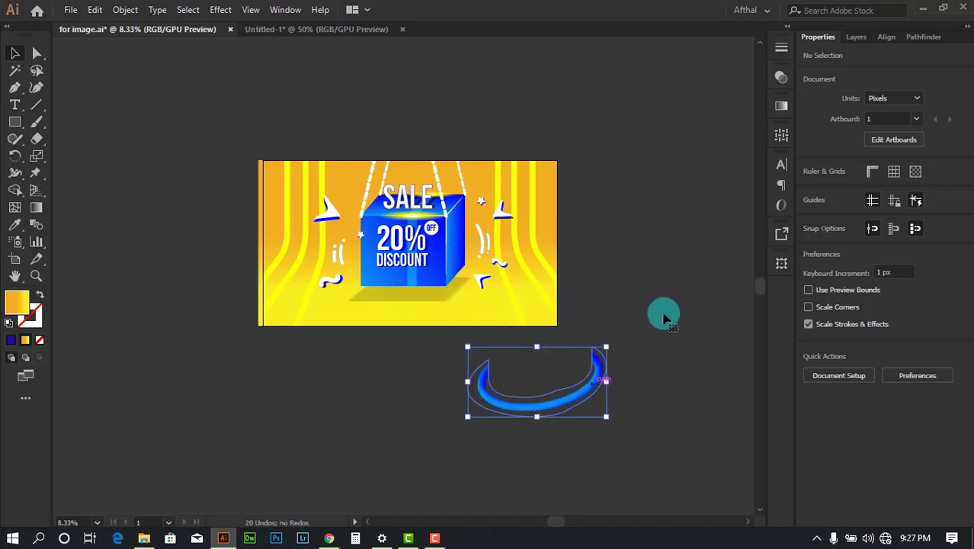
click(687, 334)
drag(687, 334, 612, 215)
click(525, 271)
scroll(526, 271, up, 1)
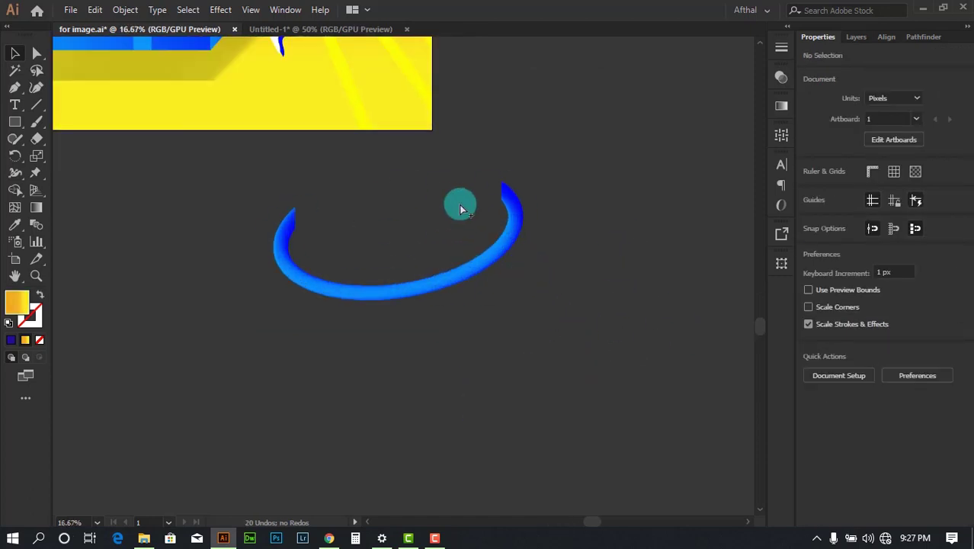
scroll(461, 207, up, 1)
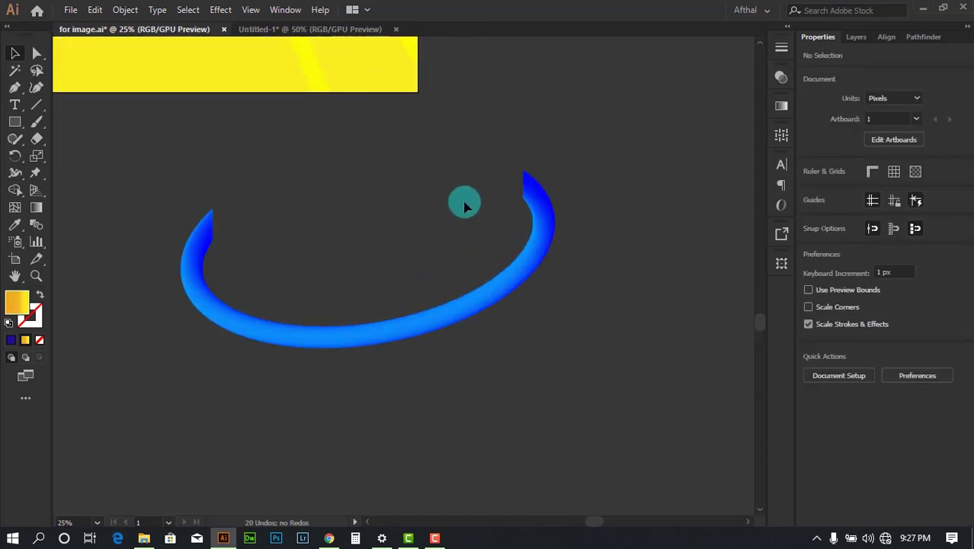
click(244, 29)
scroll(495, 333, down, 5)
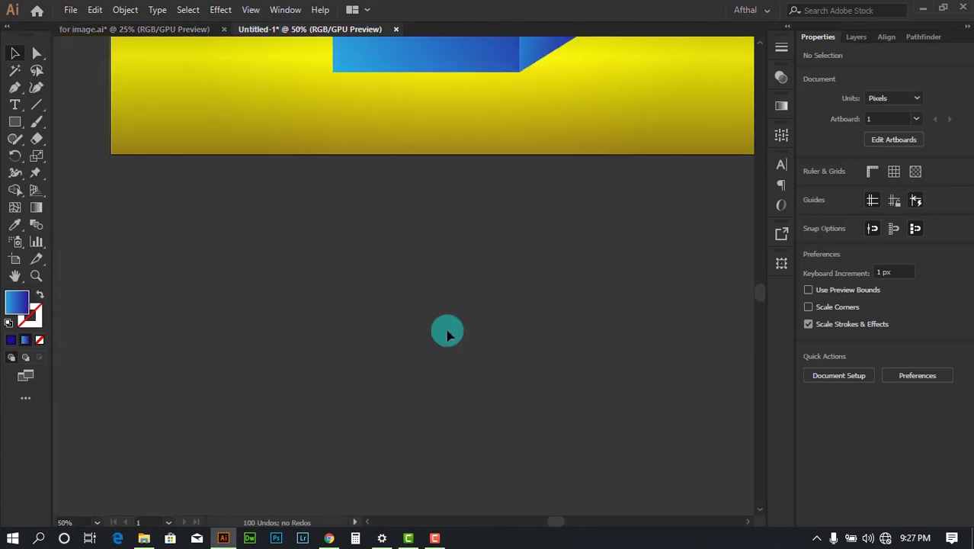
Step: Draw a circle about 132 px in diameter with the blue gradient fill in the empty area below the artboard
scroll(526, 206, up, 1)
click(12, 123)
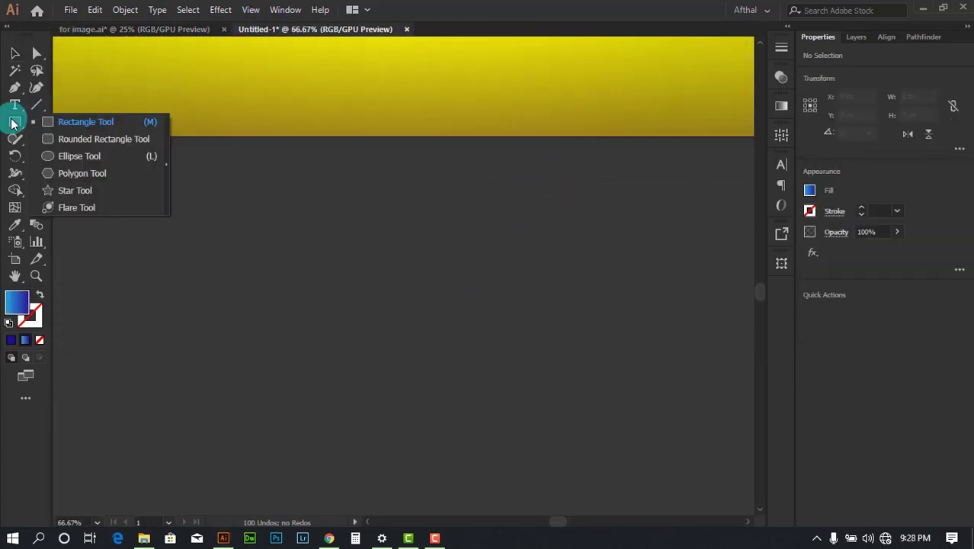
click(65, 155)
drag(272, 261, 310, 304)
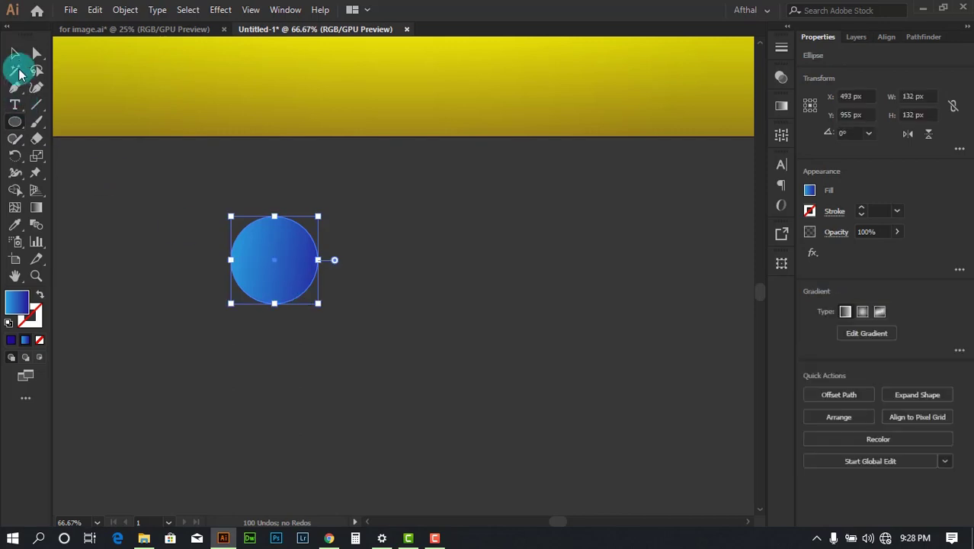
click(15, 54)
click(464, 395)
Step: Fill the circle below the artboard with solid magenta
scroll(460, 401, up, 5)
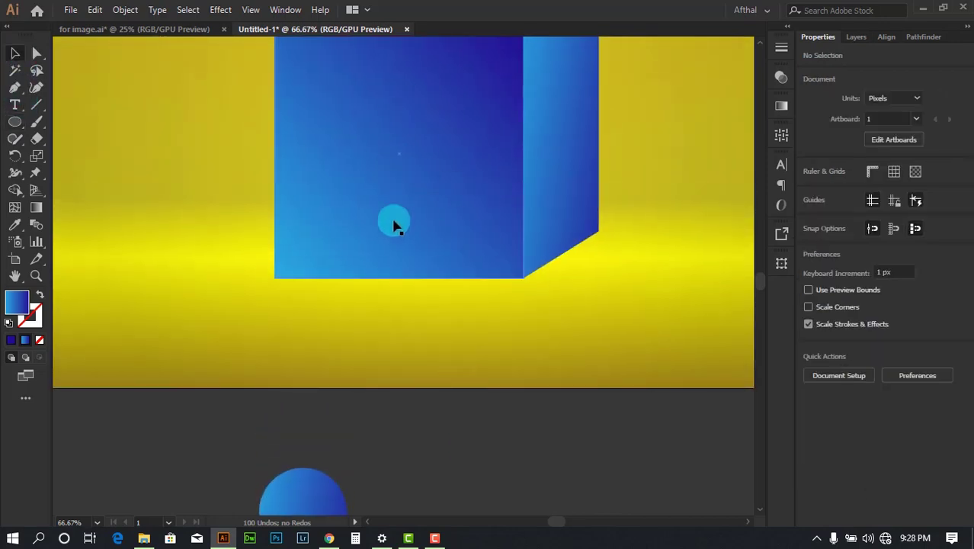
scroll(370, 259, down, 2)
click(326, 393)
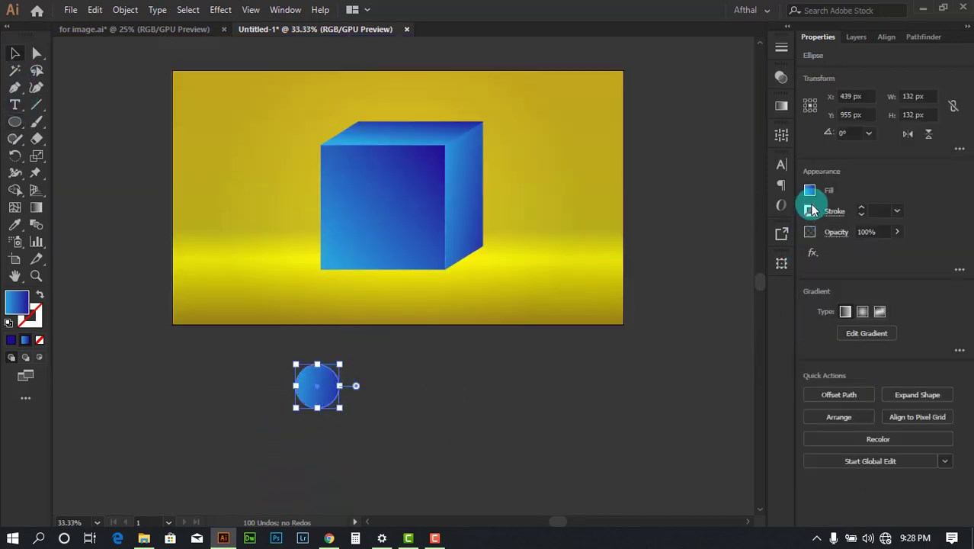
click(811, 190)
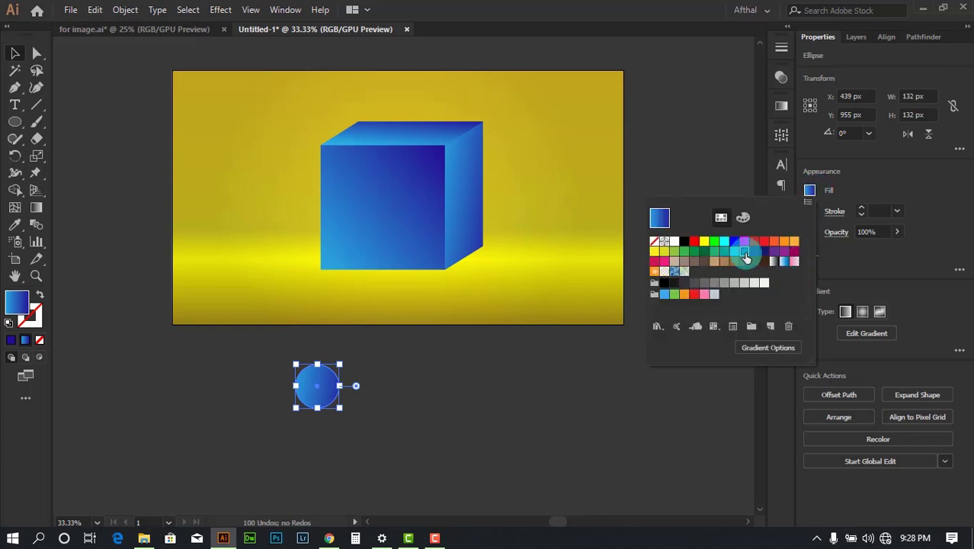
click(745, 251)
click(750, 248)
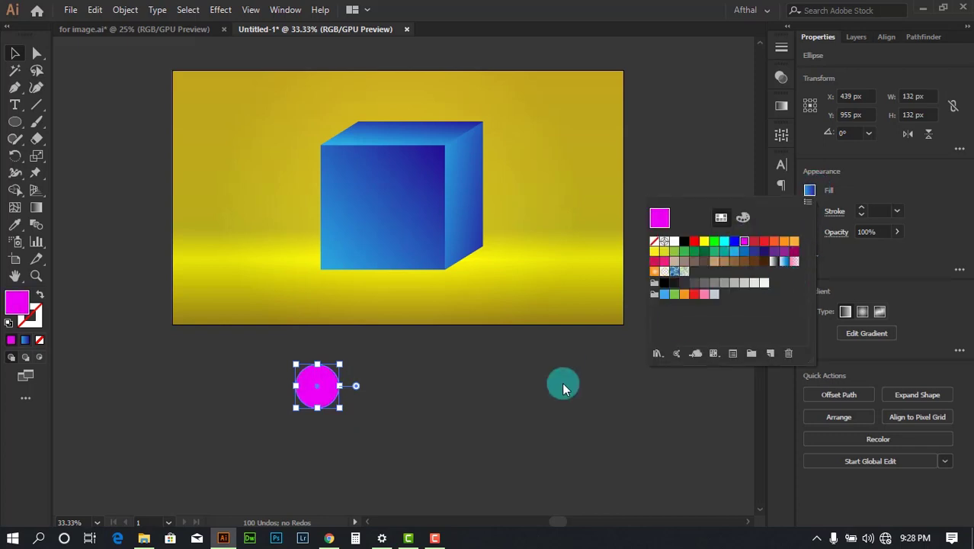
click(545, 358)
Step: Copy the blue gradient from the cube's front face onto the circle with the Eyedropper
alt+scroll(312, 395, up, 2)
click(347, 357)
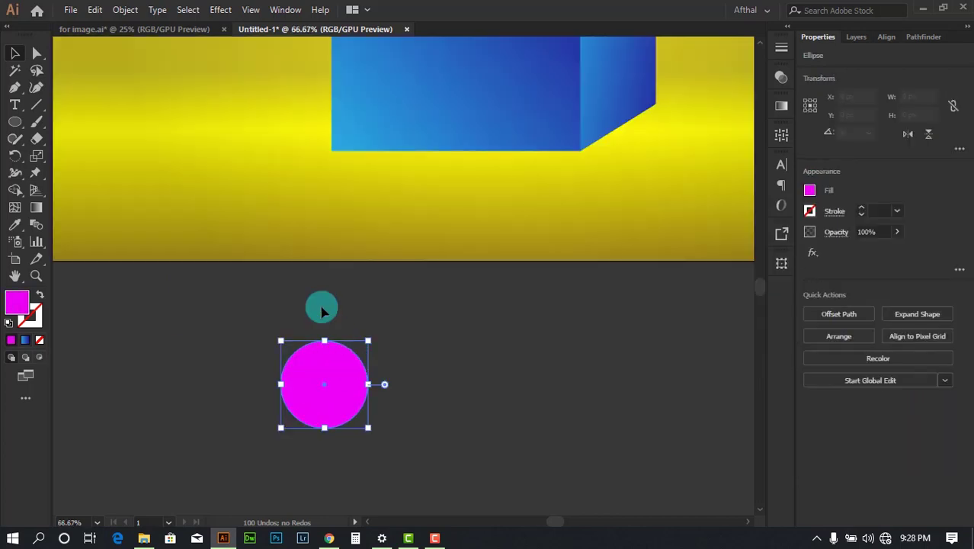
click(14, 225)
scroll(404, 276, up, 3)
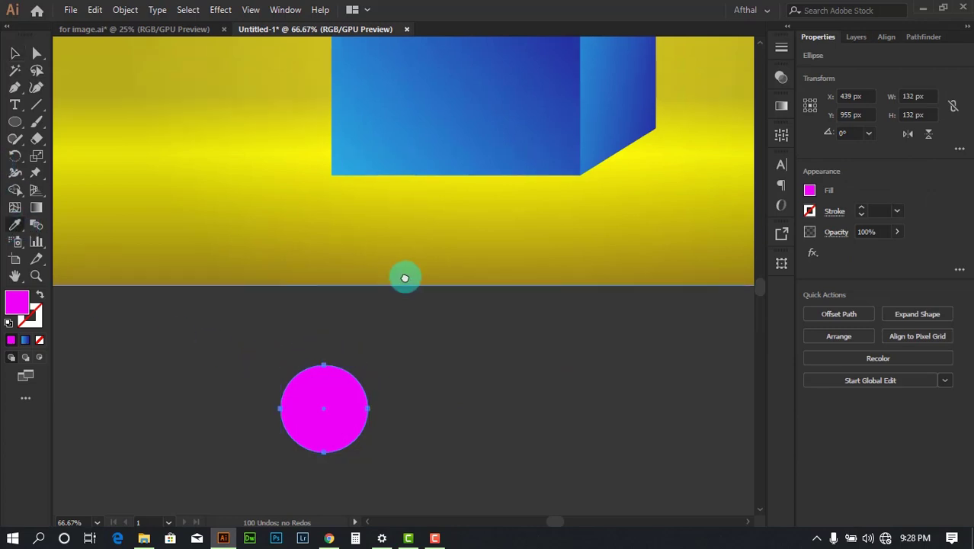
click(453, 135)
click(14, 53)
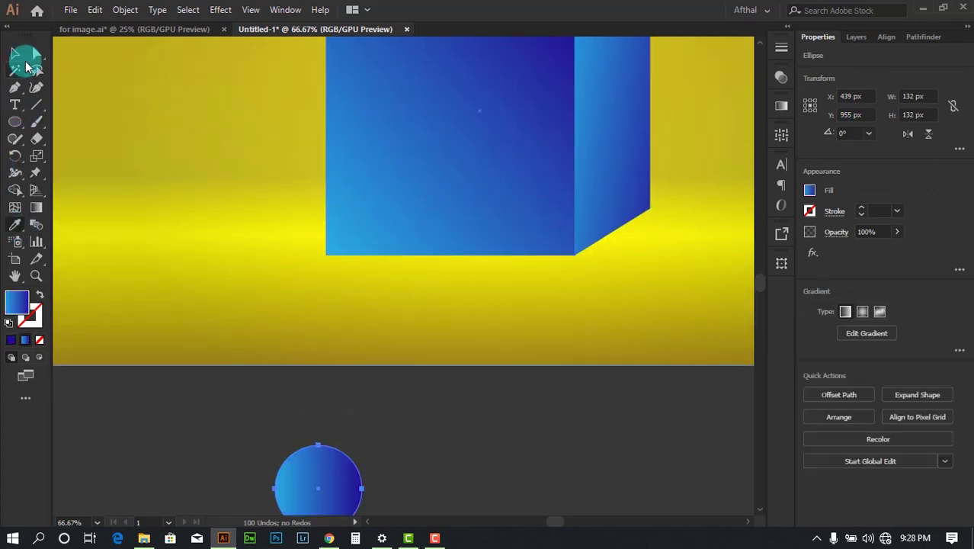
click(423, 343)
Step: Redraw the circle's gradient diagonally from light blue at its upper left to dark blue at its lower right
scroll(363, 353, down, 4)
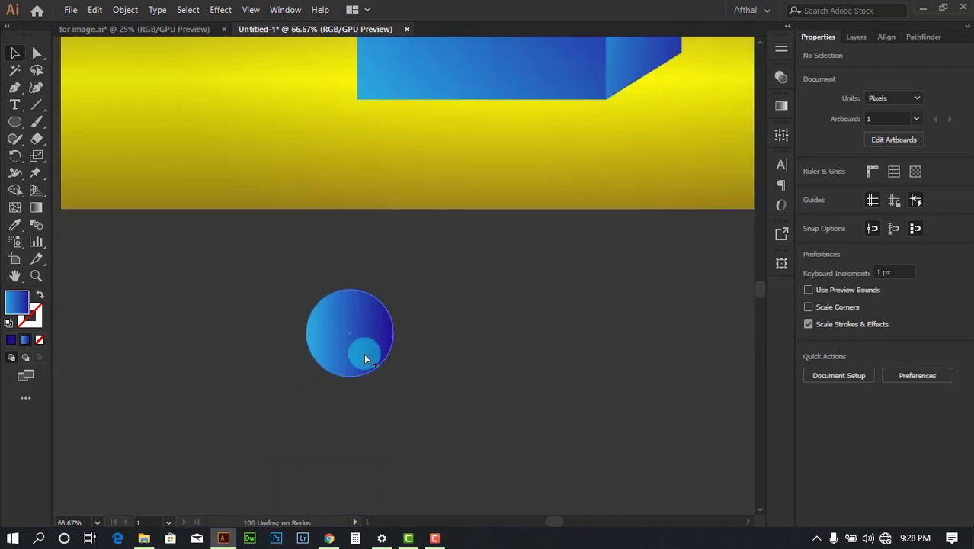
alt+scroll(362, 347, up, 2)
key(g)
drag(266, 227, 409, 388)
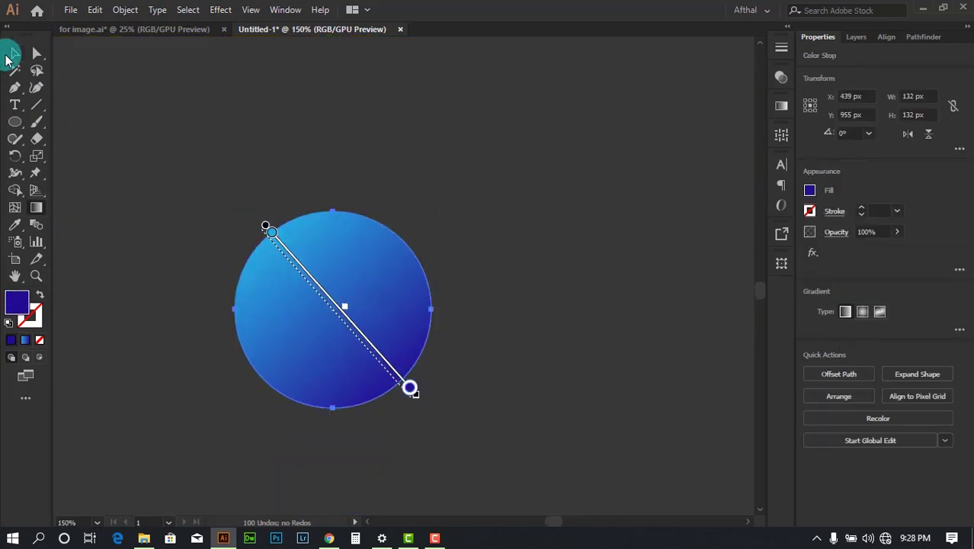
click(10, 55)
click(428, 236)
Step: Duplicate the gradient circle to its right, centred at about X 720 px, Y 955 px
alt+scroll(397, 293, down, 2)
drag(548, 331, 337, 285)
alt+scroll(203, 258, up, 1)
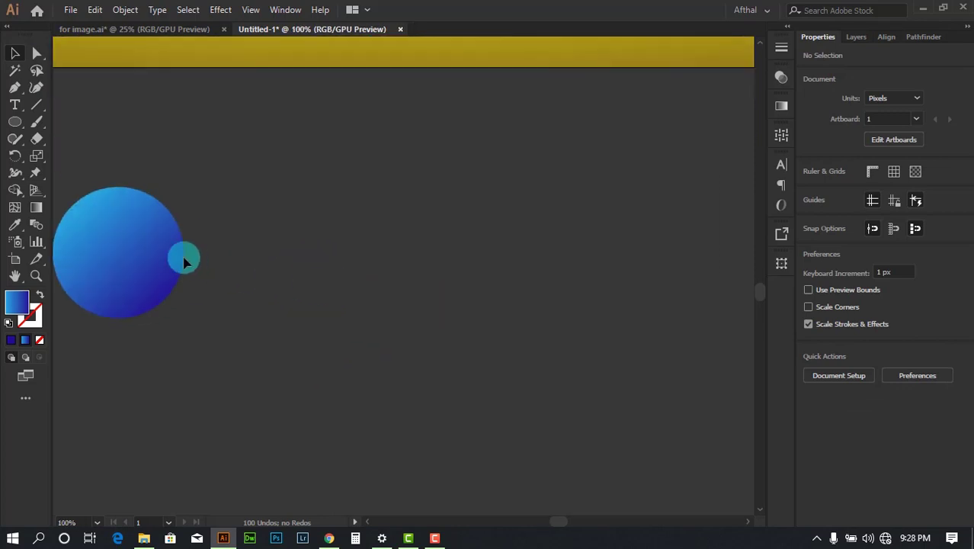
alt+drag(126, 261, 407, 269)
alt+scroll(407, 270, down, 4)
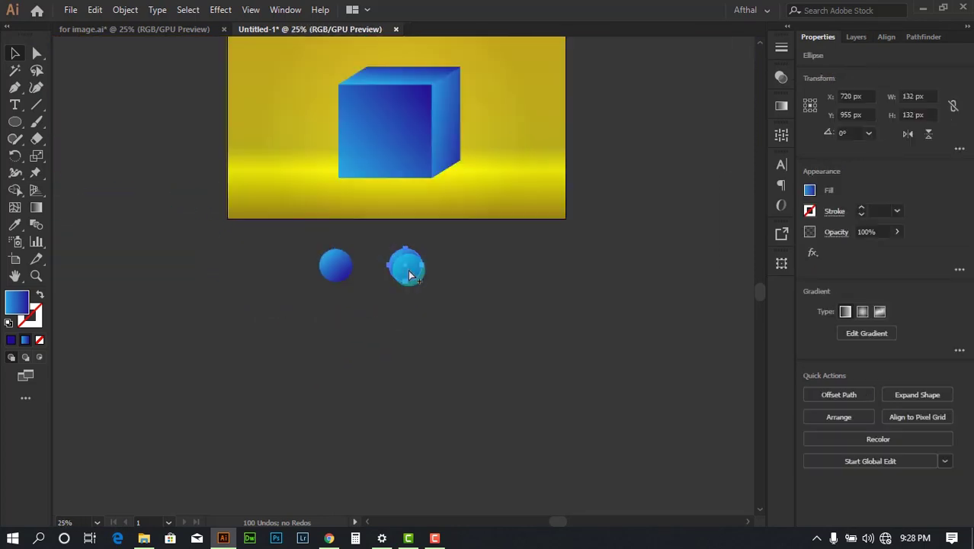
click(531, 265)
Step: Move the original circle onto the left edge of the cube's front face and shrink it to about 60 px in diameter
alt+scroll(571, 370, up, 2)
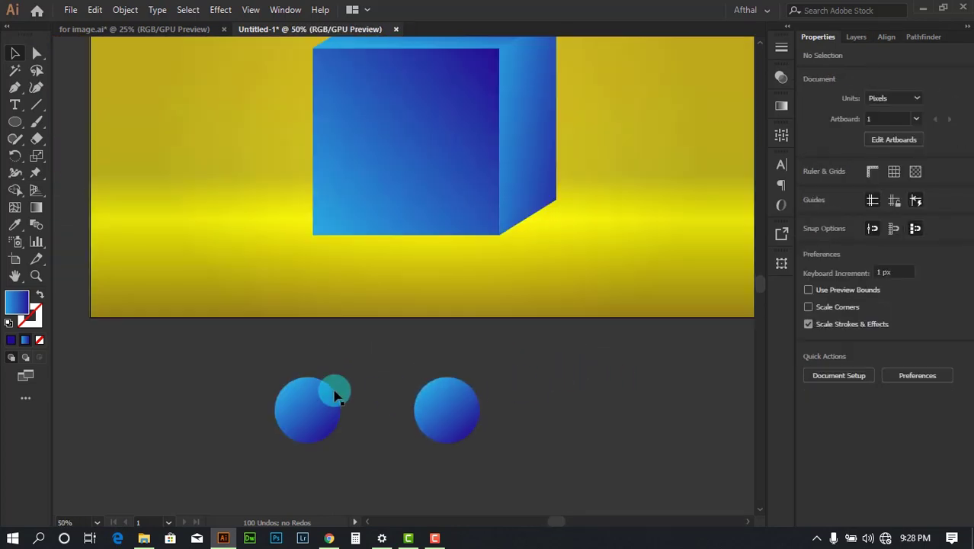
drag(333, 393, 347, 136)
alt+scroll(347, 137, up, 2)
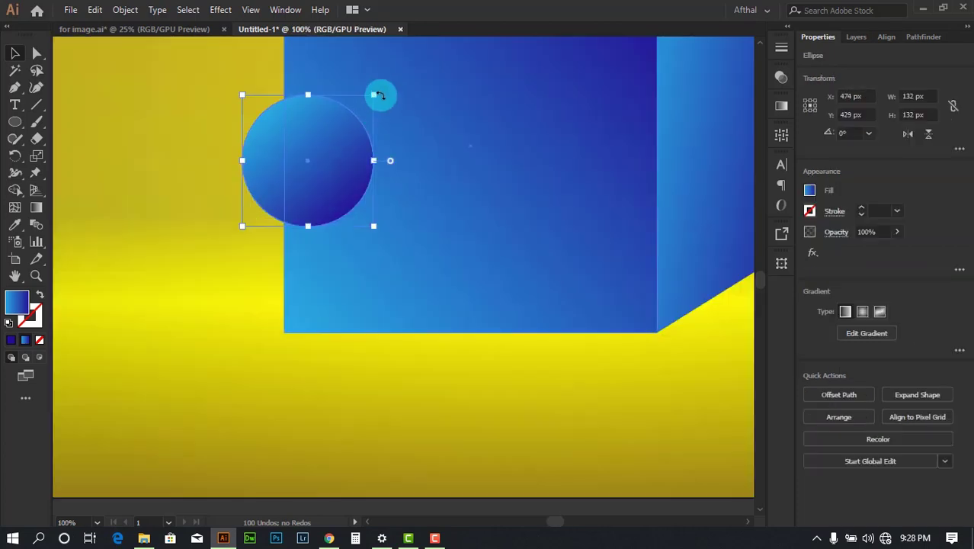
drag(375, 95, 289, 126)
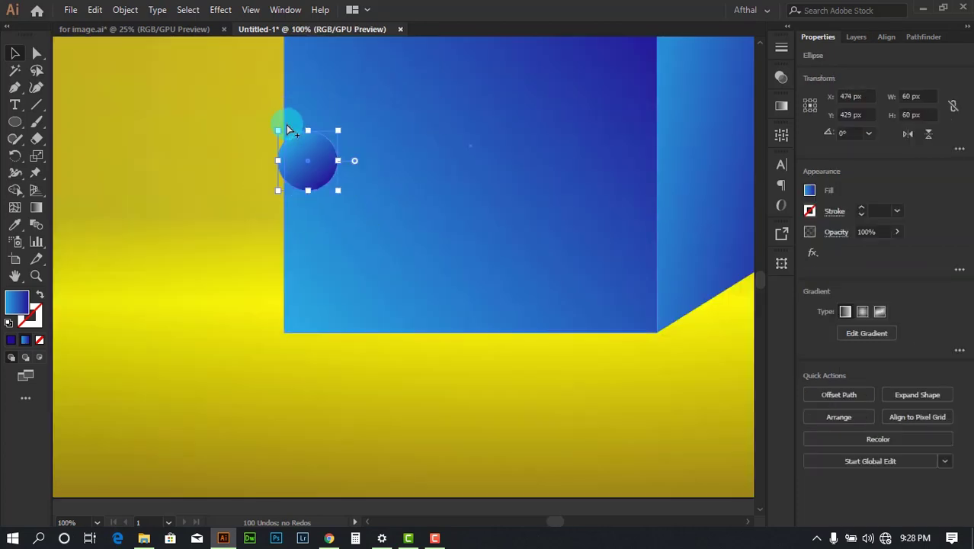
Step: Delete the spare circle left below the artboard
scroll(288, 125, down, 3)
click(420, 359)
click(372, 317)
key(Delete)
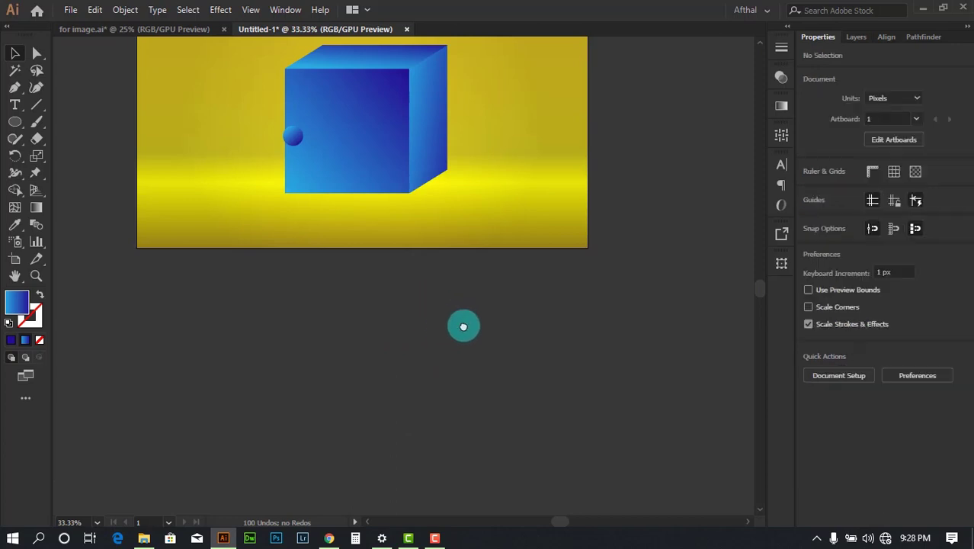
Step: Move the small circle off the cube's left side to about X 360 px, Y 459 px
drag(421, 277, 491, 361)
alt+scroll(415, 250, up, 1)
drag(310, 185, 282, 224)
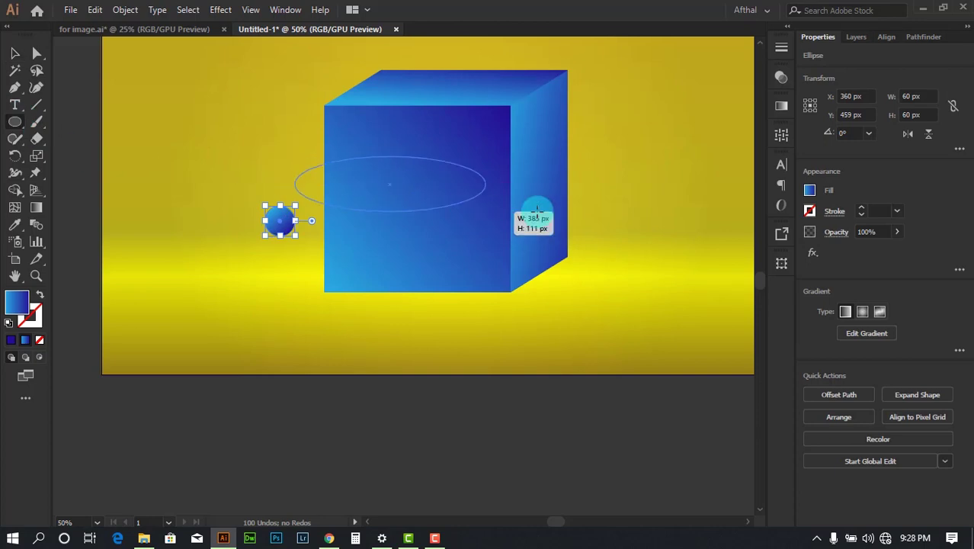
Step: Draw a wide ellipse about 657 by 151 px across the cube and swap its gradient fill to the stroke
drag(537, 210, 620, 230)
click(14, 54)
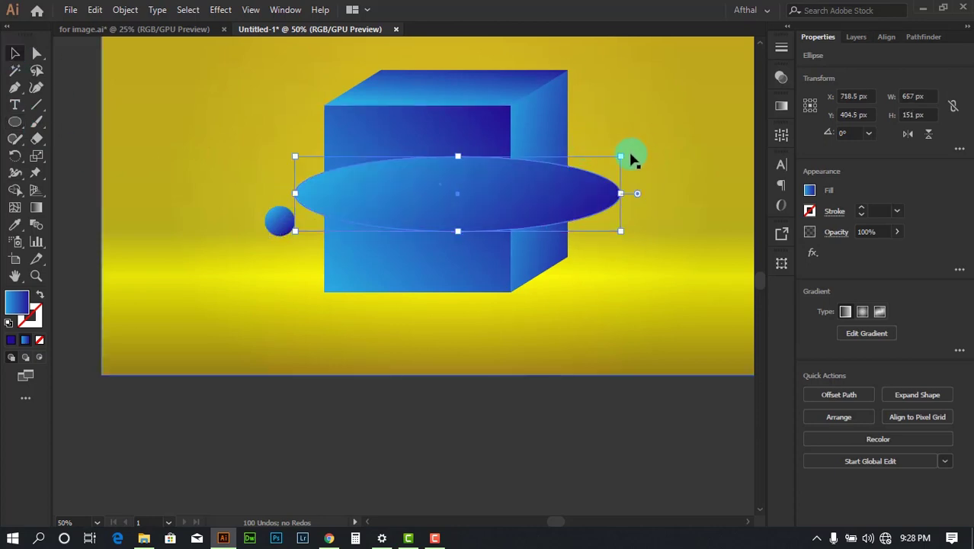
key(shift+x)
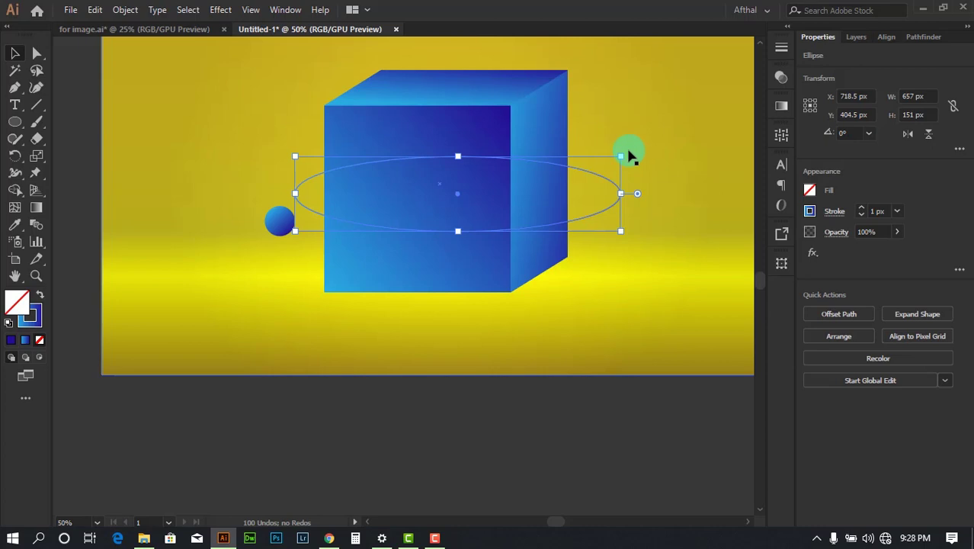
Step: Rotate the ellipse to about 5.9° and set its stroke weight to 20 px
drag(631, 155, 628, 138)
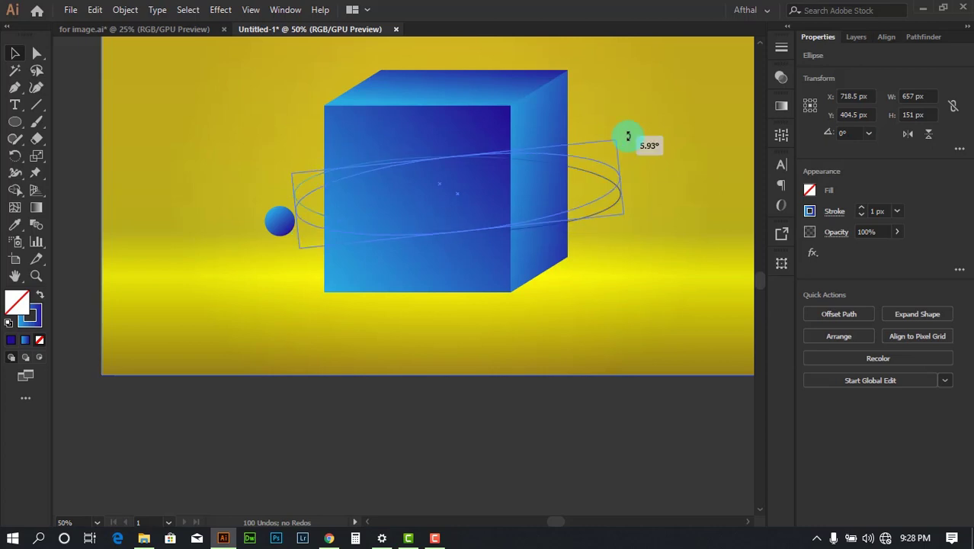
shift+click(862, 206)
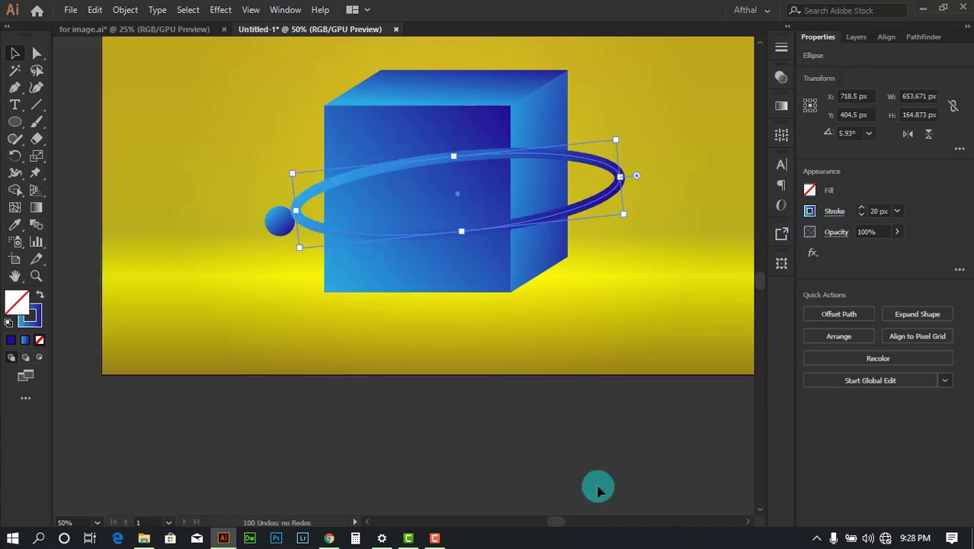
click(603, 238)
Step: Narrow the ring to about 631 px wide and position it around the cube at about X 695 px, Y 399 px
click(605, 204)
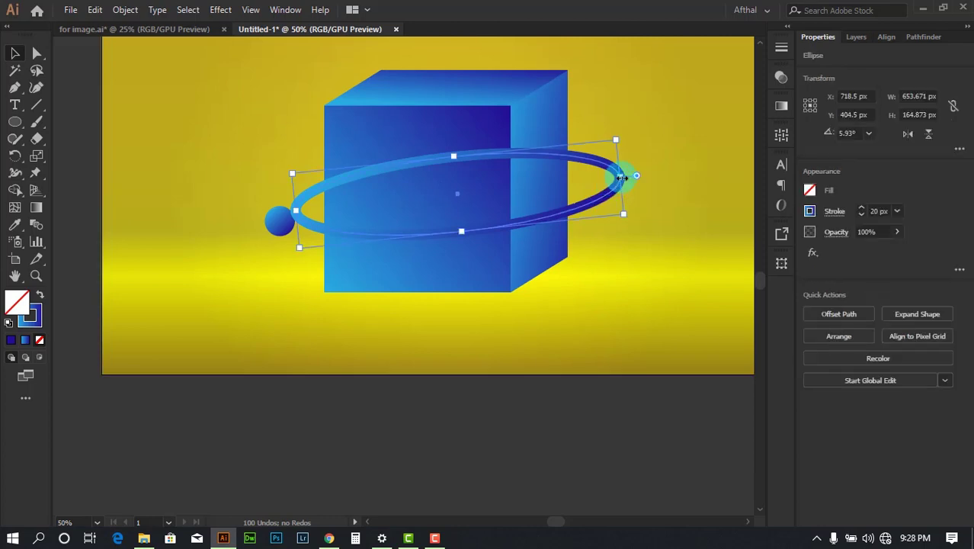
drag(622, 176, 599, 178)
mouse_move(296, 211)
mouse_down()
mouse_move(305, 211)
mouse_move(284, 210)
mouse_up()
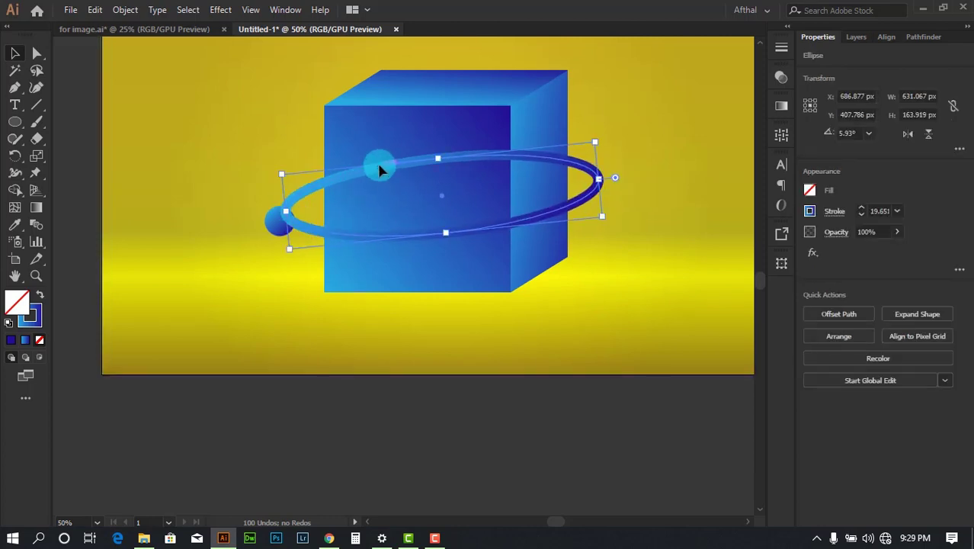
drag(378, 165, 382, 160)
scroll(383, 160, down, 1)
click(530, 369)
Step: Flatten the ring's tilt to about 1.3°
drag(516, 228, 561, 250)
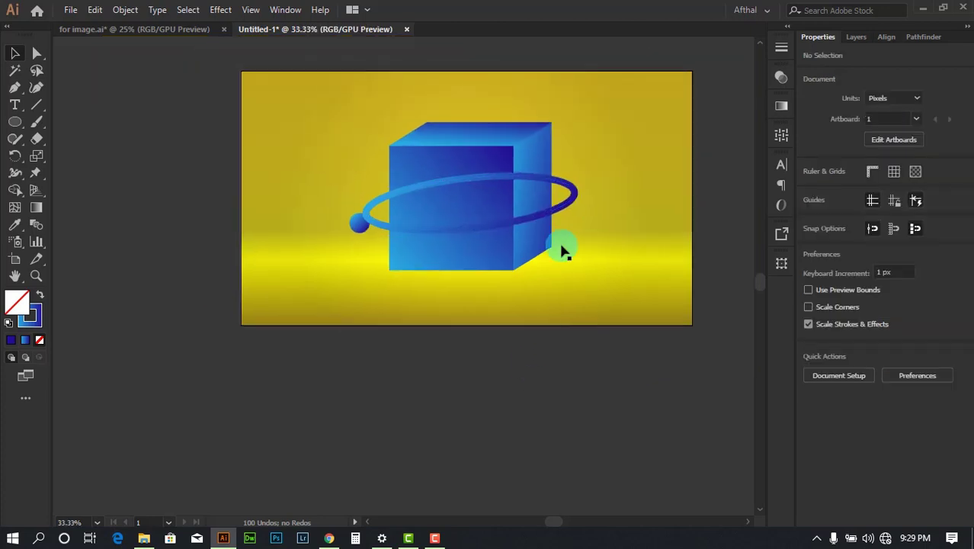
key(ctrl+plus)
click(574, 208)
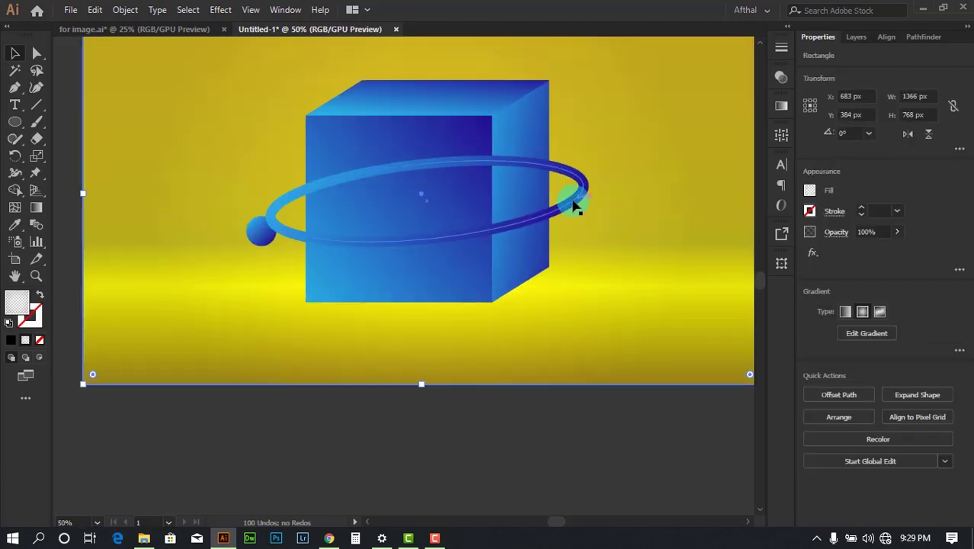
click(583, 186)
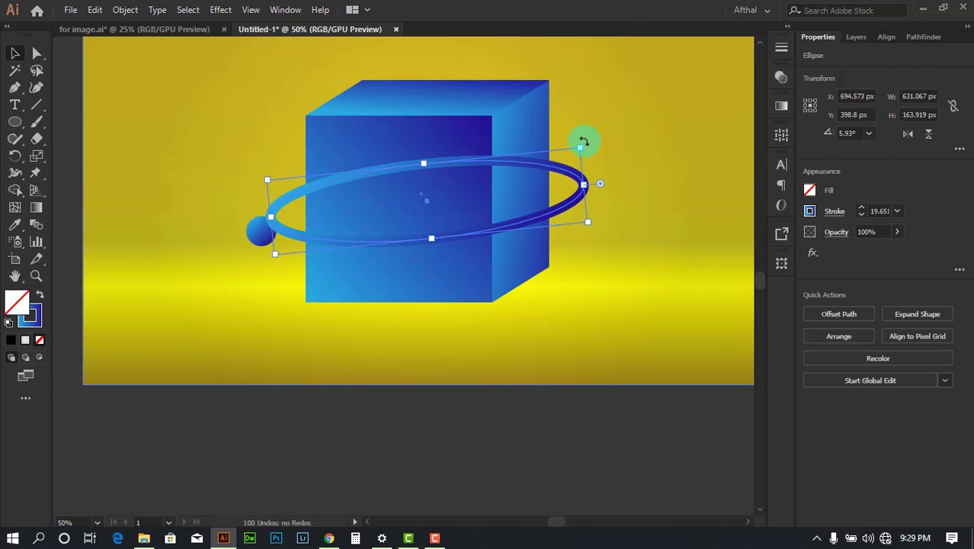
drag(583, 142, 600, 156)
scroll(432, 166, down, 2)
click(558, 327)
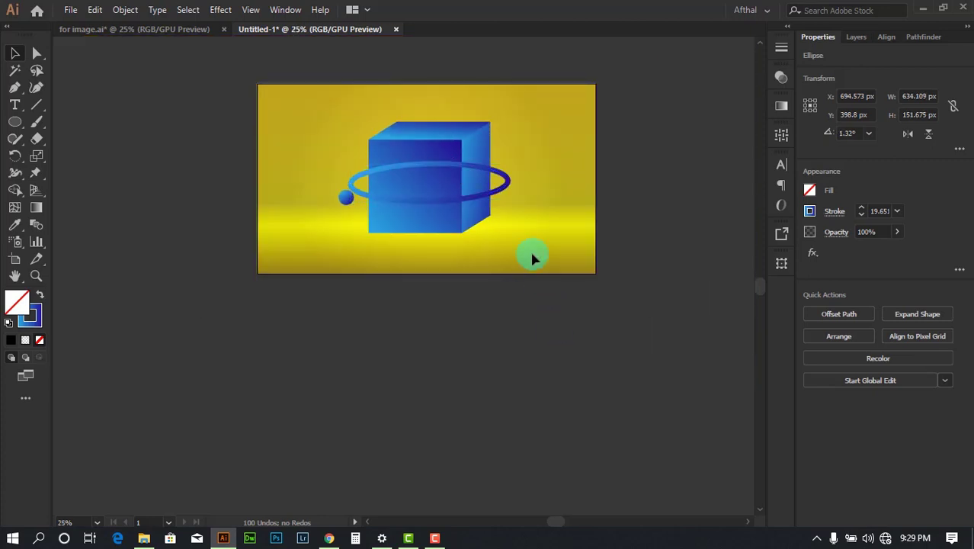
Step: Examine the detached ring and the cube in for image.ai, and return to the Untitled-1 document
scroll(409, 165, up, 1)
click(163, 29)
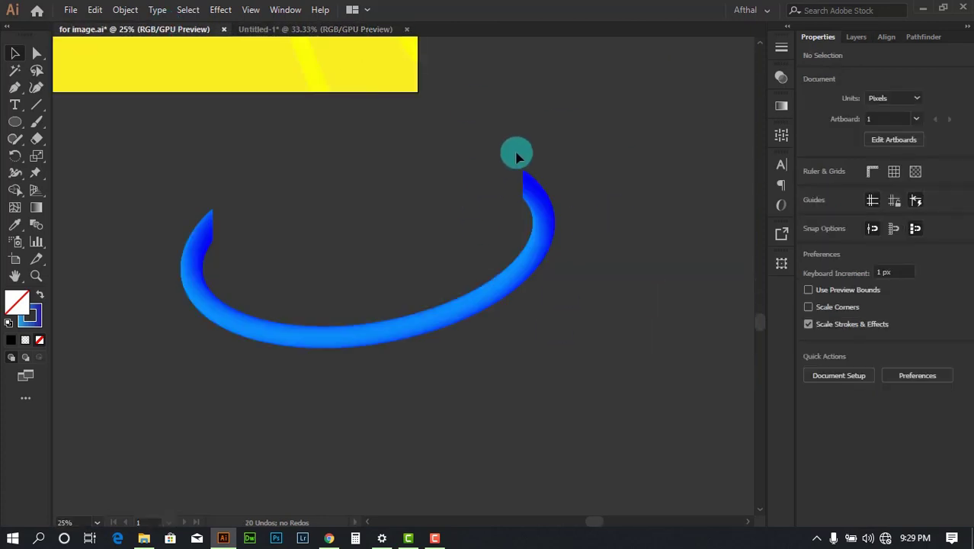
scroll(689, 302, down, 1)
drag(689, 302, 723, 337)
scroll(416, 218, up, 1)
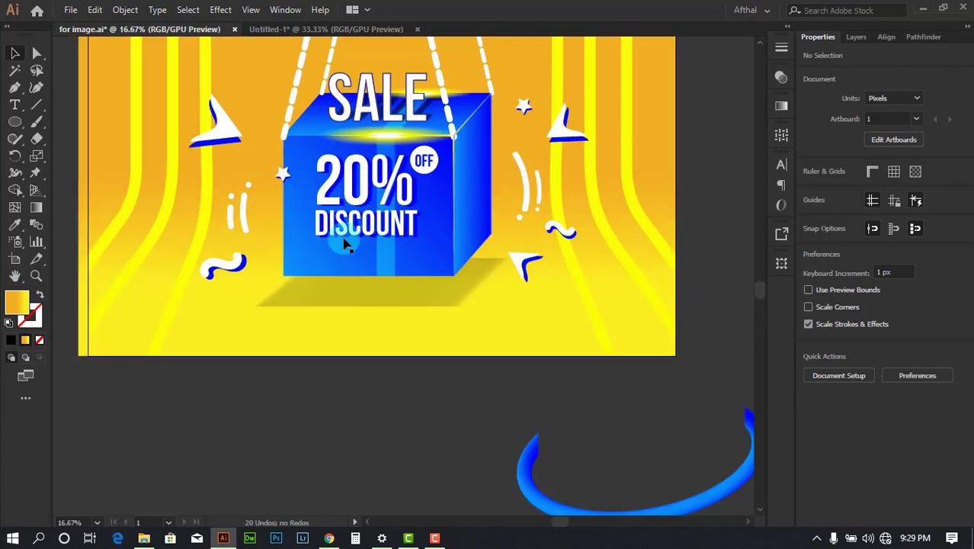
click(277, 28)
Step: Rotate the ring around the cube to about 5.3° so its right end tilts upward
scroll(516, 221, up, 2)
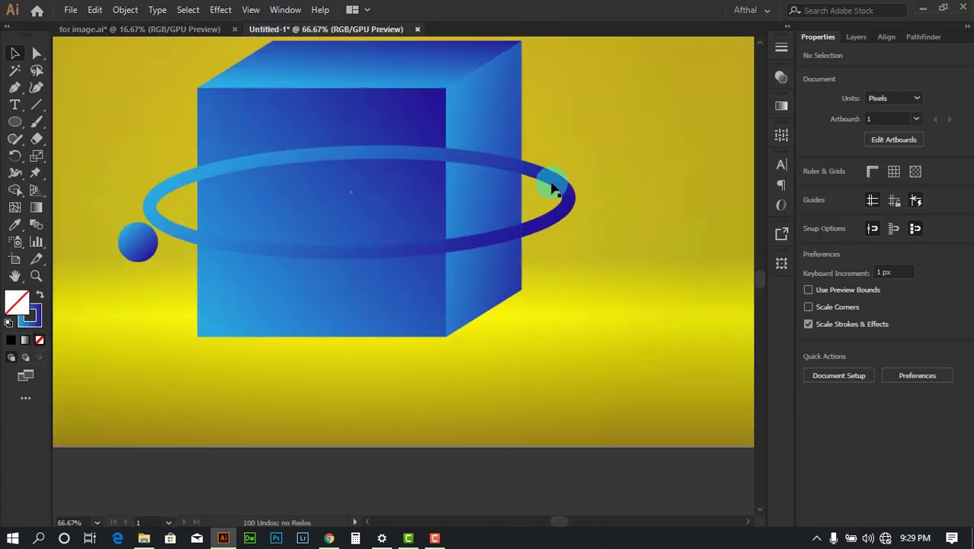
click(552, 186)
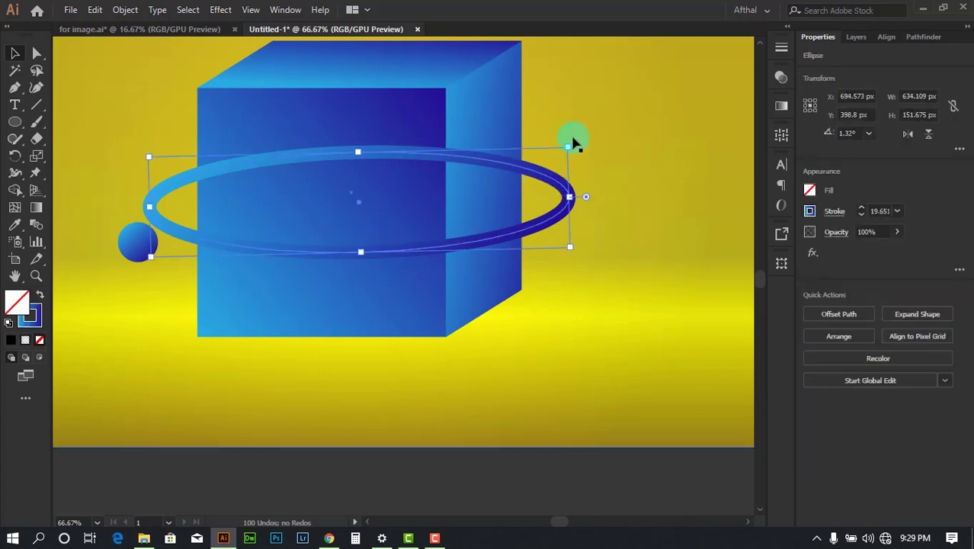
mouse_move(566, 141)
mouse_down()
mouse_move(577, 142)
mouse_move(577, 127)
mouse_up()
scroll(457, 138, down, 2)
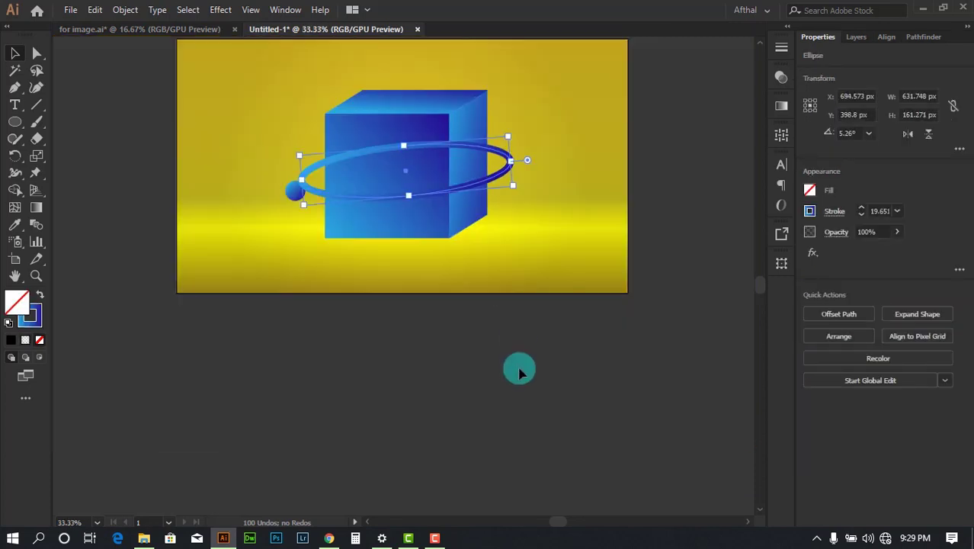
click(503, 356)
drag(501, 357, 533, 334)
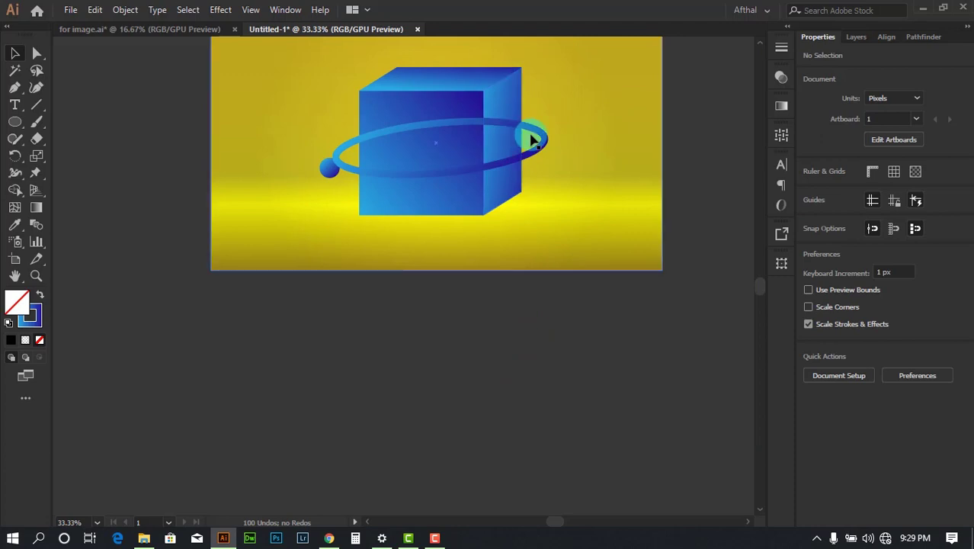
scroll(547, 214, down, 1)
scroll(343, 95, up, 3)
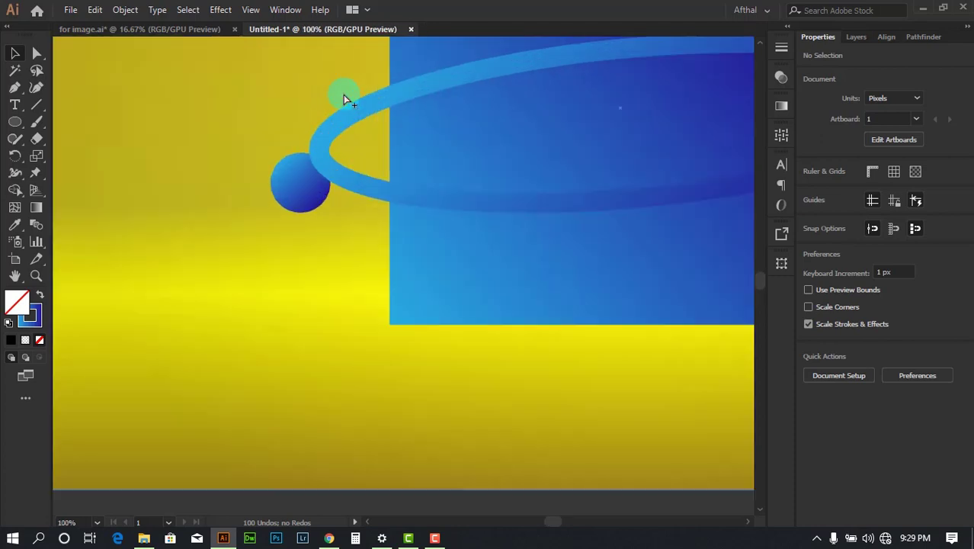
Step: Compare the small gradient circle with the ring's left end and move it clear to about X 336 px, Y 501 px
click(299, 180)
drag(328, 157, 325, 157)
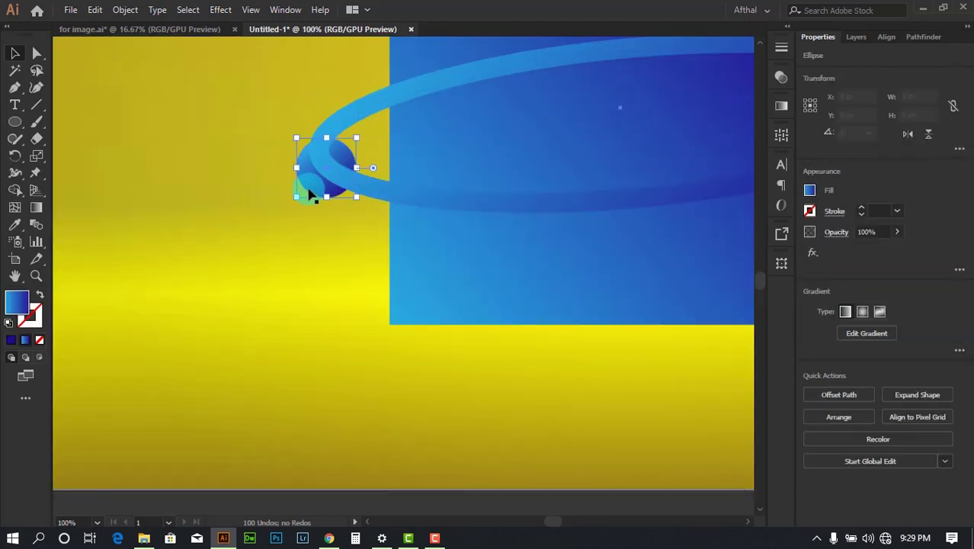
drag(309, 188, 258, 245)
scroll(242, 235, down, 1)
Step: Thicken the gradient stroke of the ring around the cube to 40 px
click(437, 118)
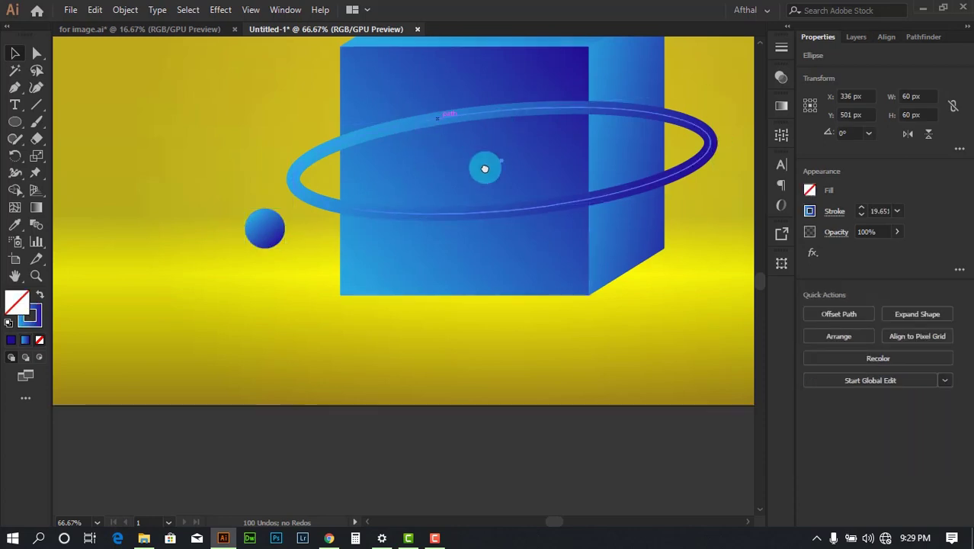
drag(526, 123, 446, 221)
click(862, 211)
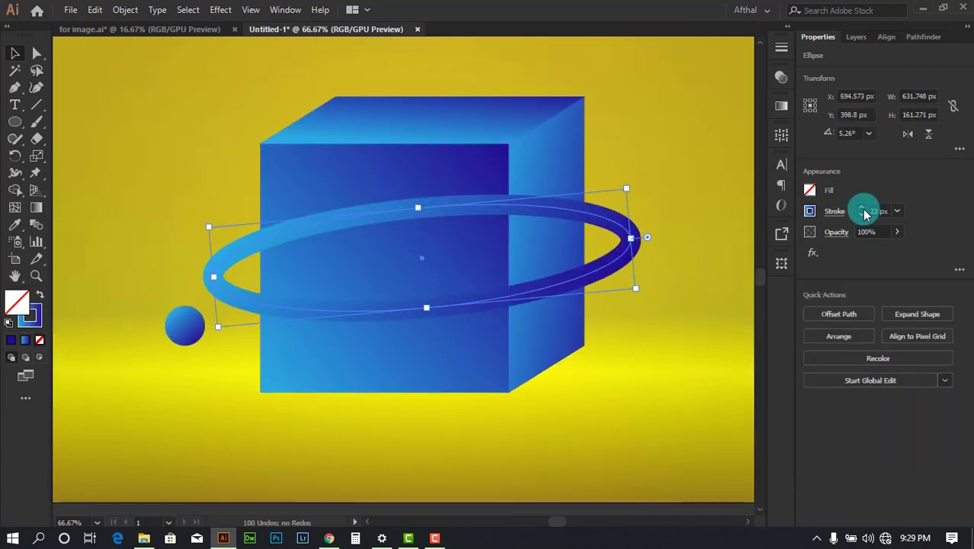
scroll(507, 254, down, 3)
click(567, 411)
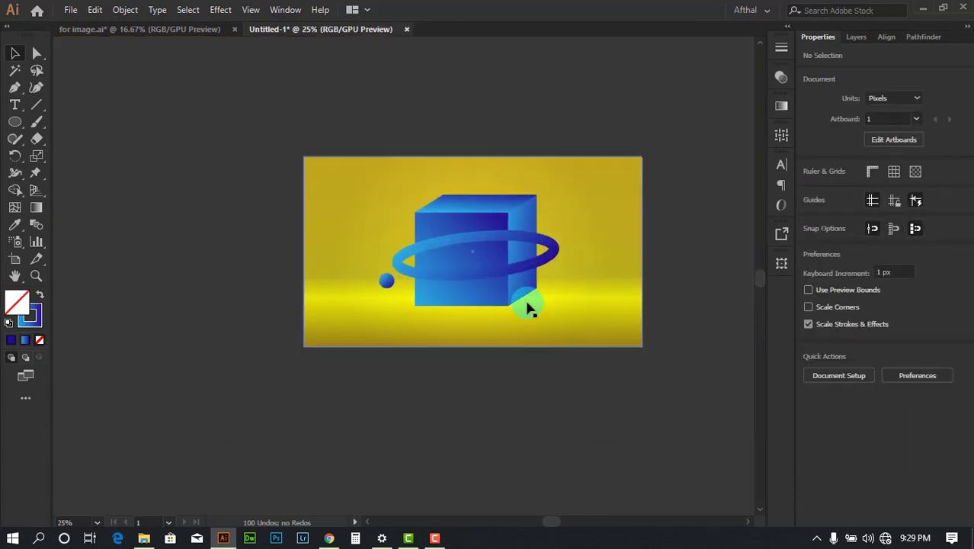
Step: Check the reference banner in for image.ai and return to the Untitled-1 document
click(199, 30)
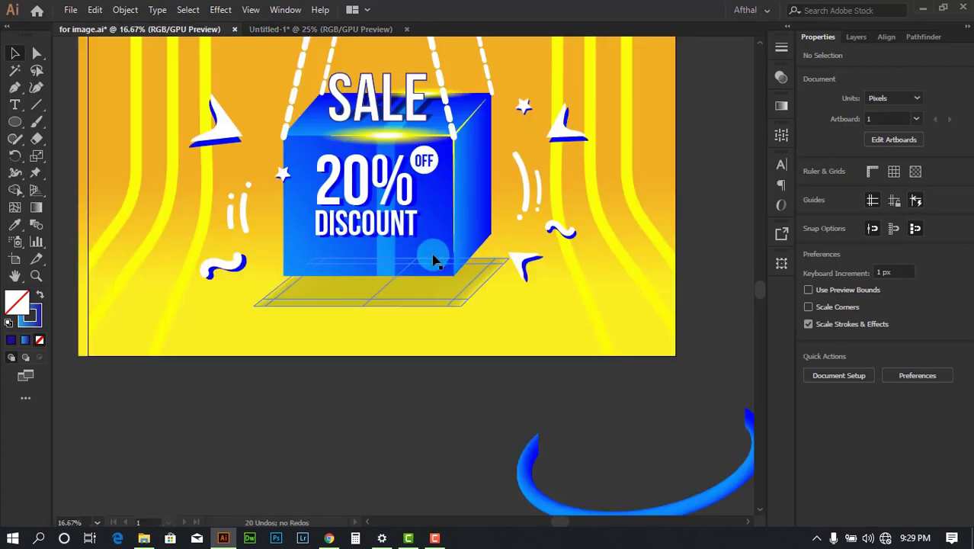
click(333, 28)
scroll(511, 316, up, 3)
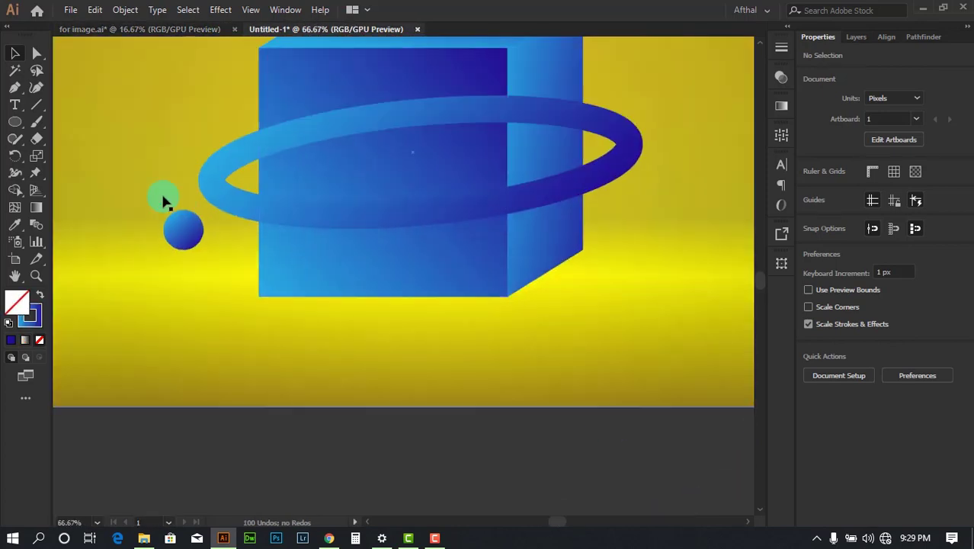
Step: Position the small gradient circle on the ring's left end and shrink it to 39 px to match the ring's thickness
scroll(171, 212, up, 4)
drag(193, 274, 443, 184)
drag(450, 294, 487, 231)
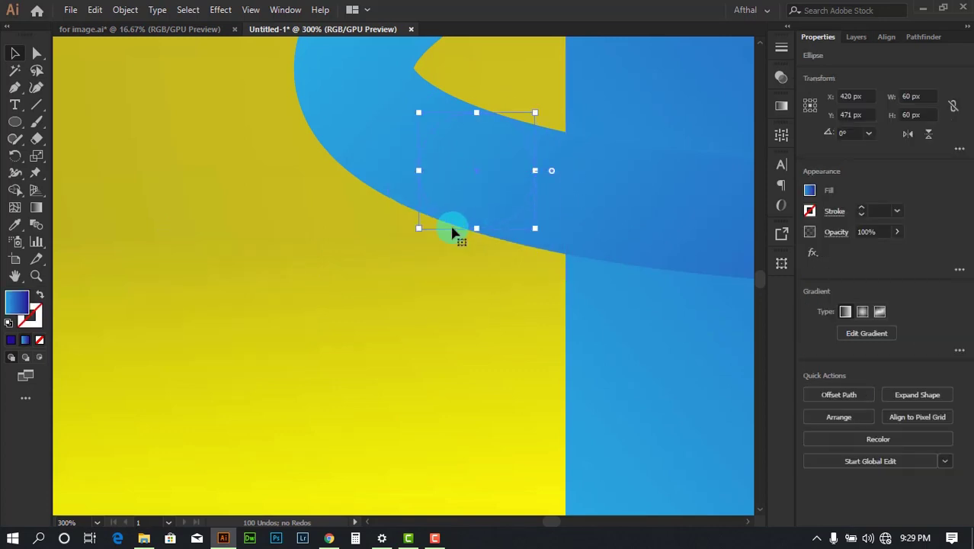
scroll(379, 206, down, 2)
Step: Move the resized circle off the ring to the empty canvas below the artboard
key(shift+Down)
key(shift+Down)
key(shift+Down)
key(shift+Down)
key(shift+Down)
key(shift+Down)
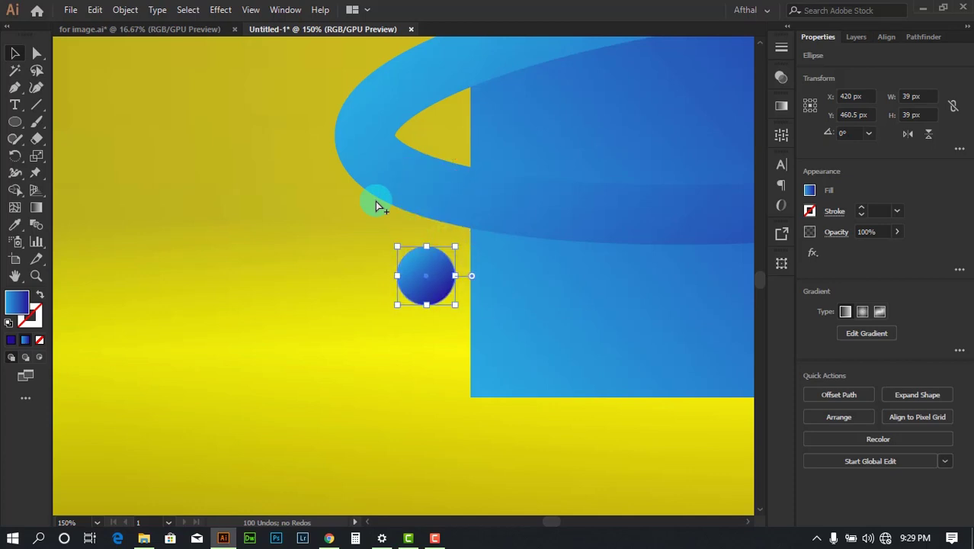
scroll(301, 228, down, 3)
click(504, 375)
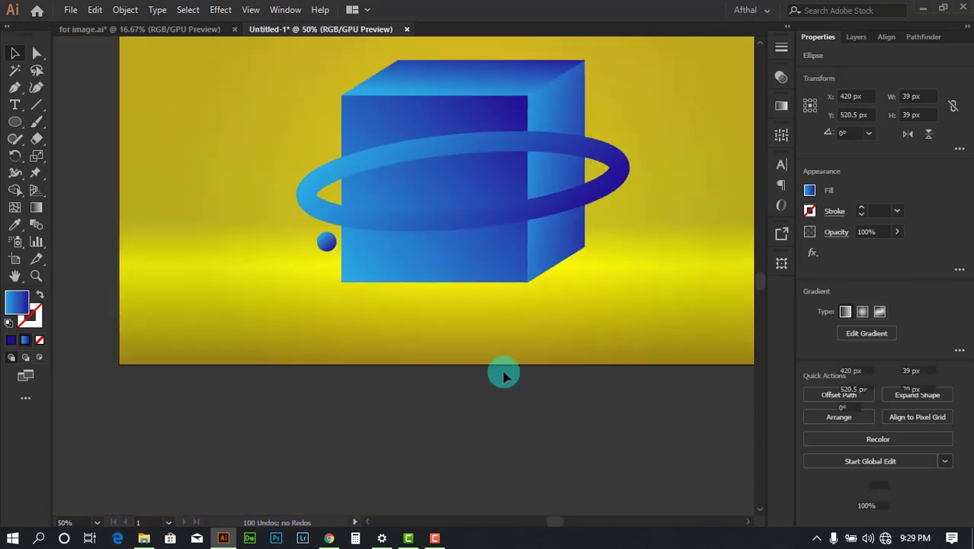
scroll(504, 375, down, 3)
drag(329, 139, 420, 328)
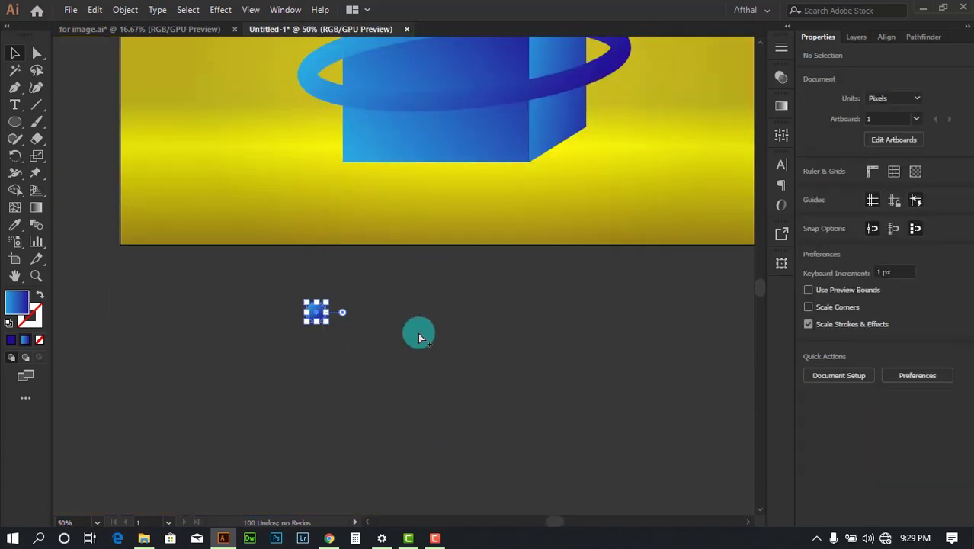
Step: Duplicate the circle horizontally to the right so the pair spans about 290 px
scroll(421, 338, up, 4)
drag(113, 256, 608, 256)
scroll(549, 377, down, 4)
click(647, 412)
scroll(591, 397, right, 1)
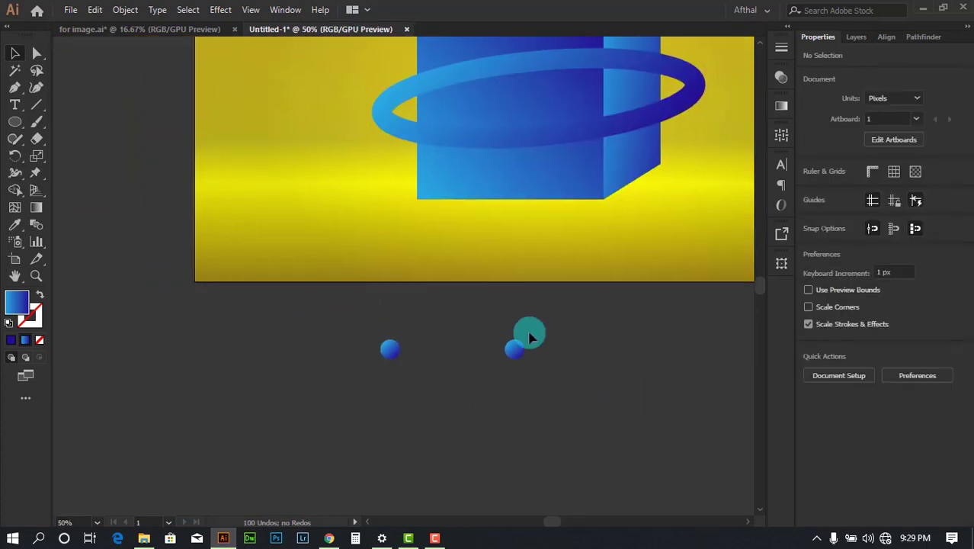
Step: Blend the two gradient circles below the artboard into one continuous bar
scroll(510, 388, up, 2)
scroll(472, 373, left, 1)
drag(566, 342, 271, 221)
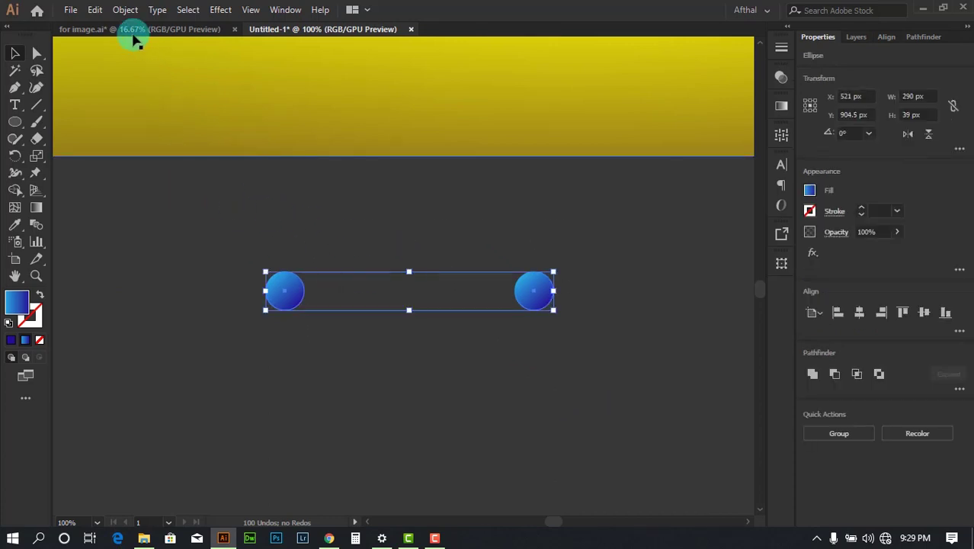
click(125, 10)
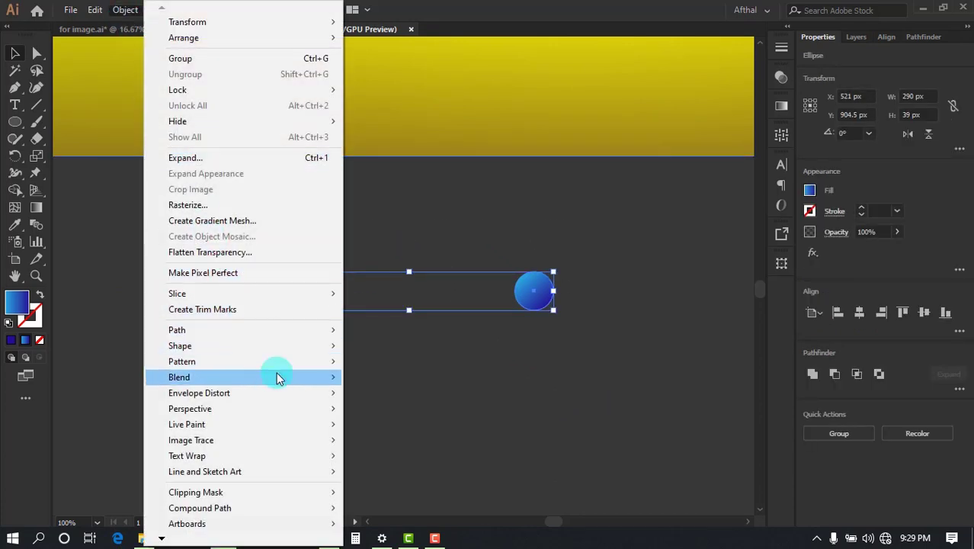
mouse_move(326, 382)
click(402, 377)
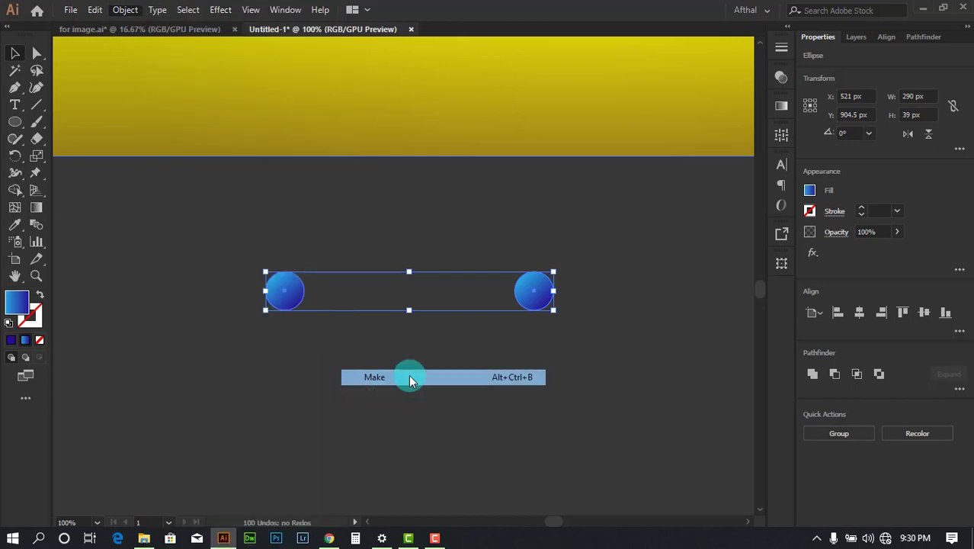
click(435, 227)
Step: Examine the blended bar up close and from afar for visible steps between the circles
scroll(436, 273, up, 6)
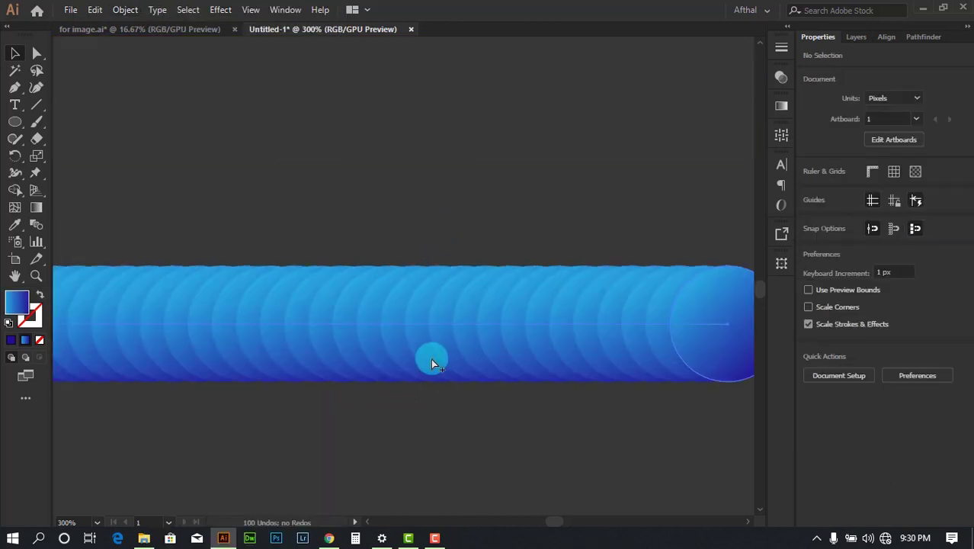
scroll(437, 318, up, 3)
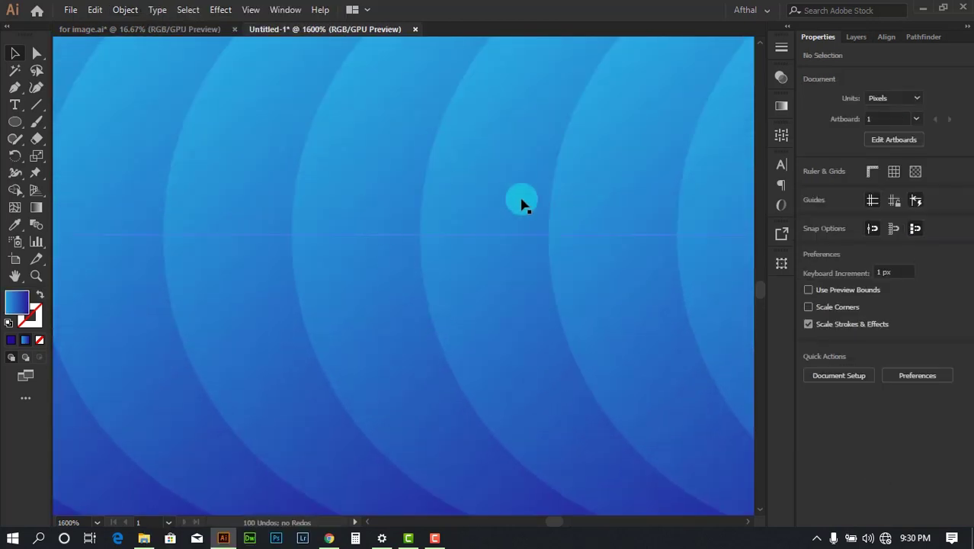
scroll(489, 266, down, 6)
drag(326, 154, 400, 170)
scroll(299, 275, up, 4)
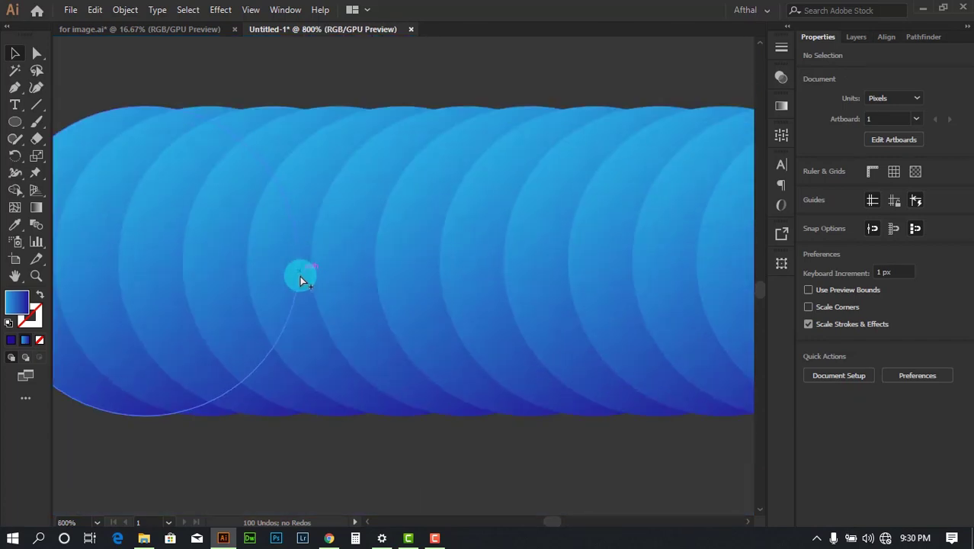
scroll(299, 275, down, 5)
scroll(299, 275, down, 4)
scroll(382, 278, up, 3)
scroll(241, 306, down, 4)
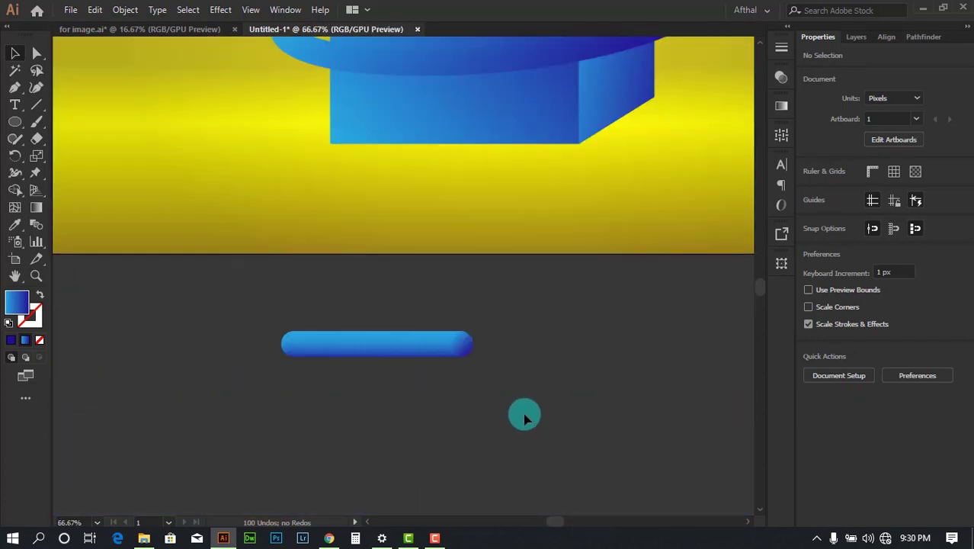
scroll(561, 399, up, 1)
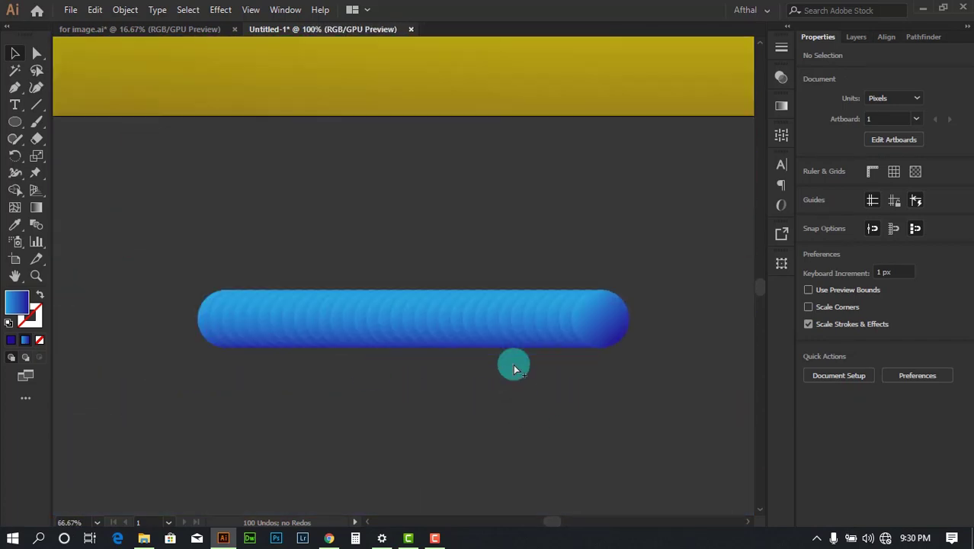
click(472, 283)
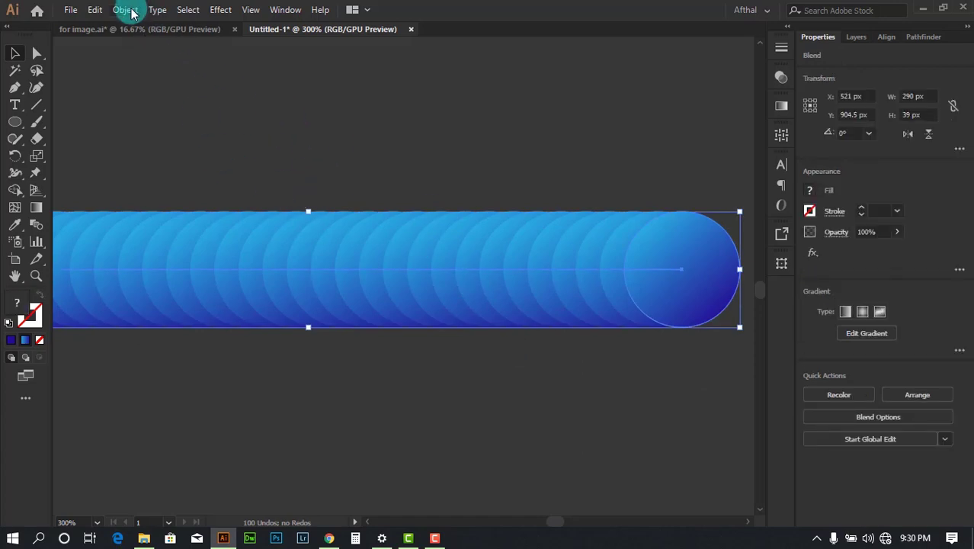
scroll(415, 324, down, 3)
click(496, 398)
scroll(404, 291, up, 2)
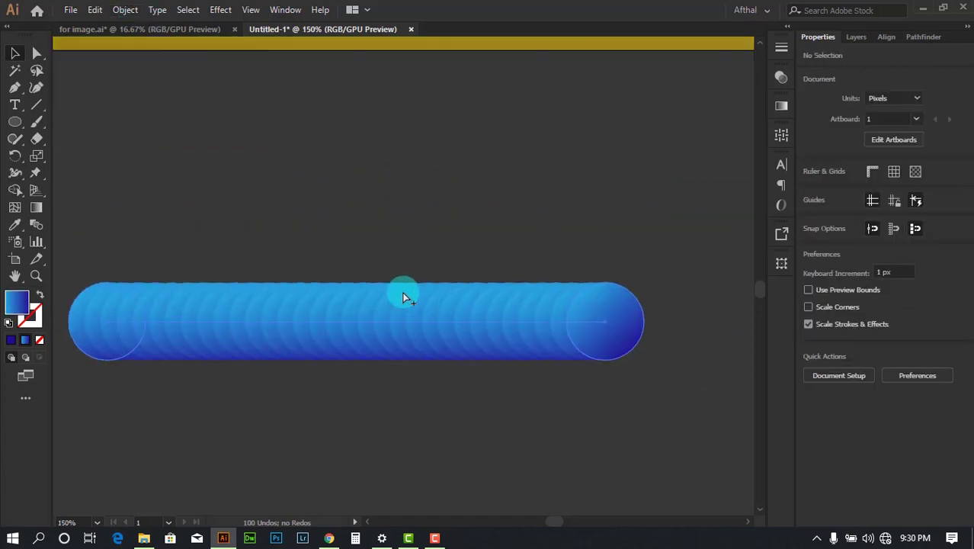
Step: Set the bar's blend spacing to Specified Steps with 50 steps
click(324, 319)
click(125, 9)
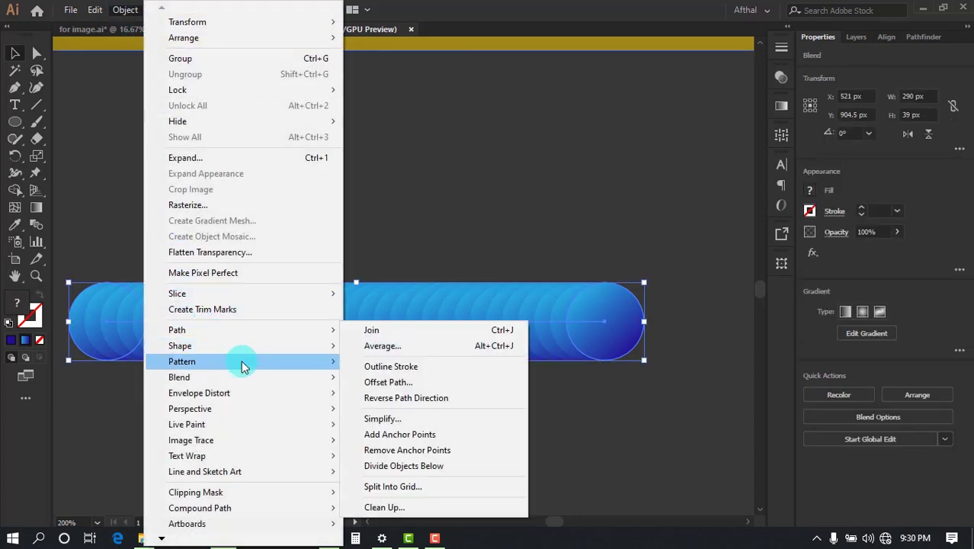
mouse_move(252, 377)
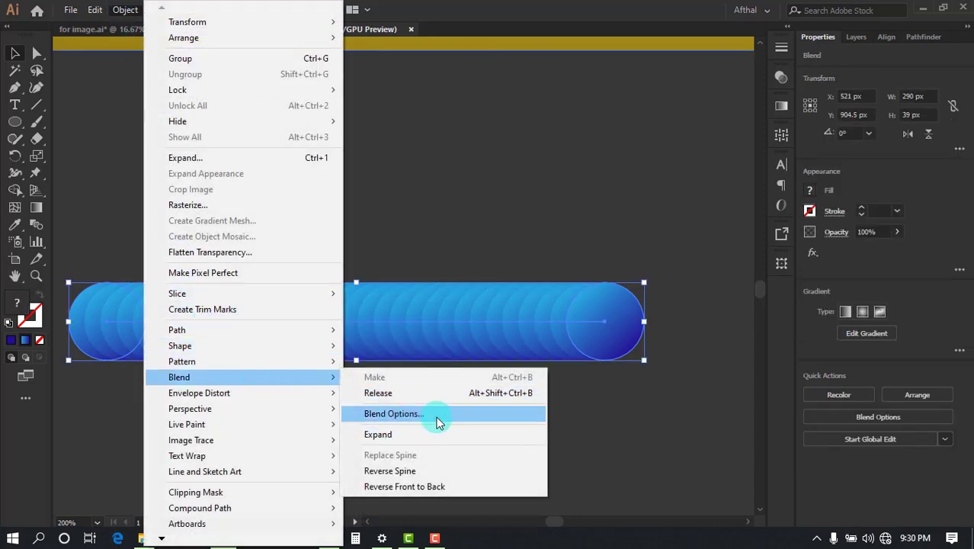
click(461, 424)
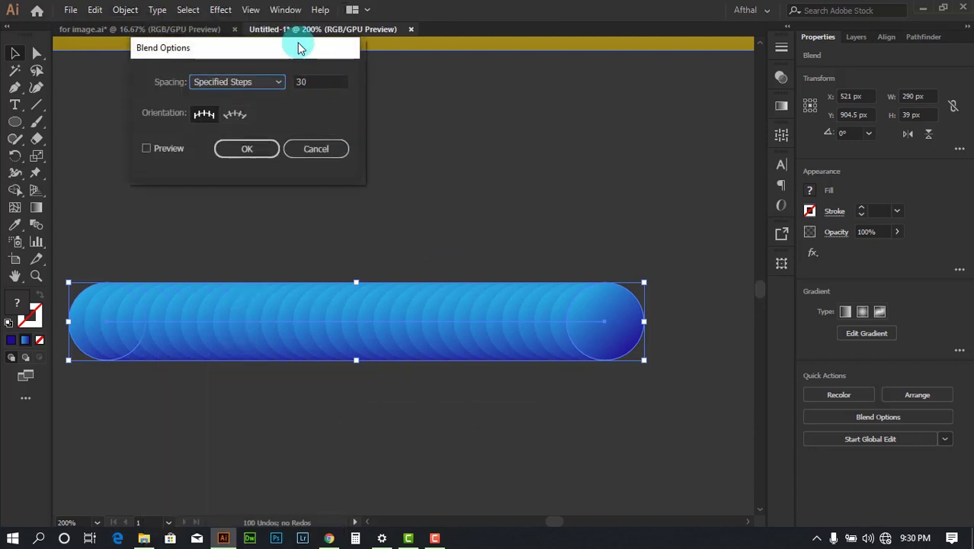
drag(301, 32, 333, 57)
click(290, 117)
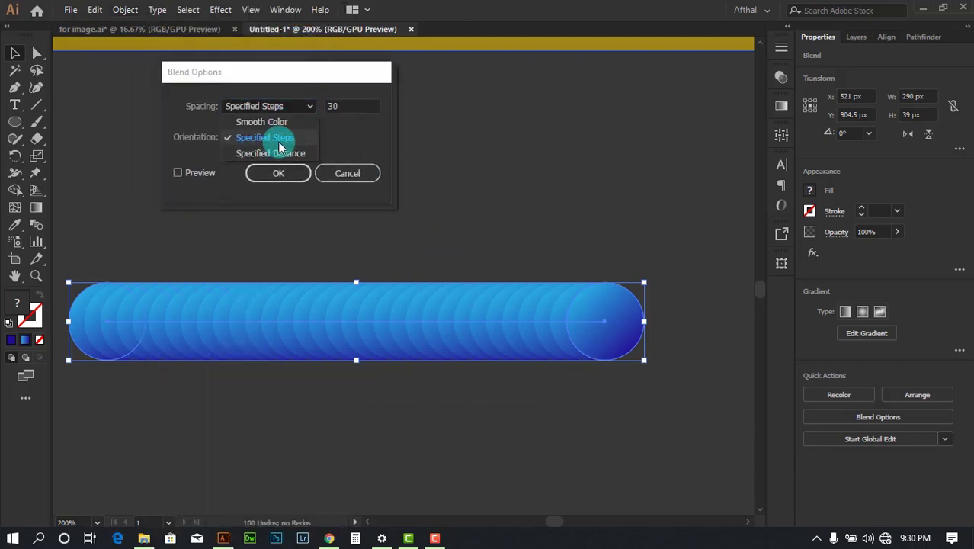
click(276, 143)
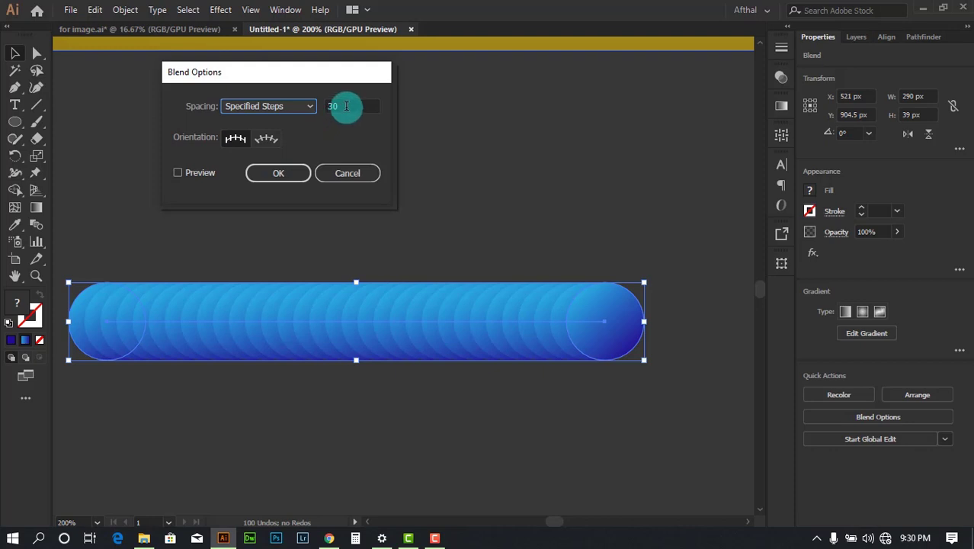
click(346, 106)
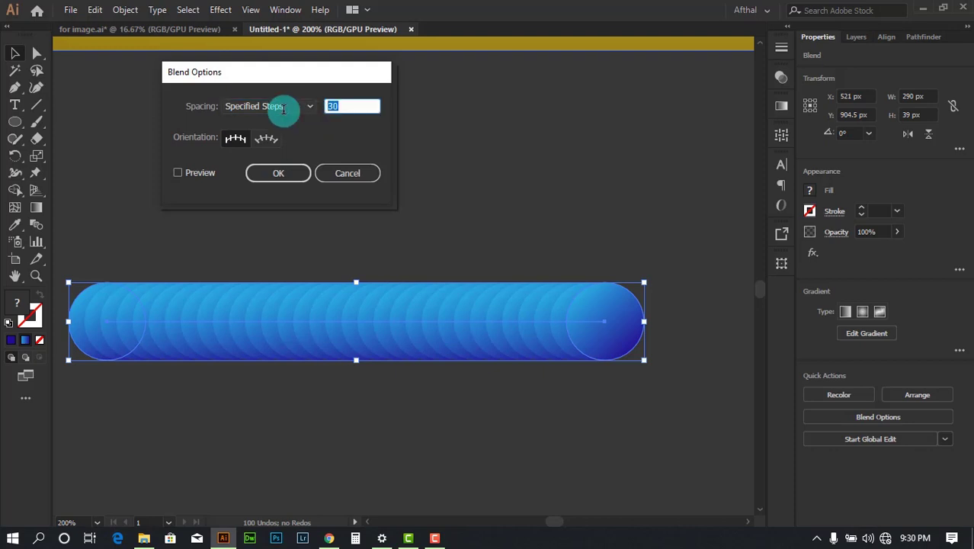
text(50)
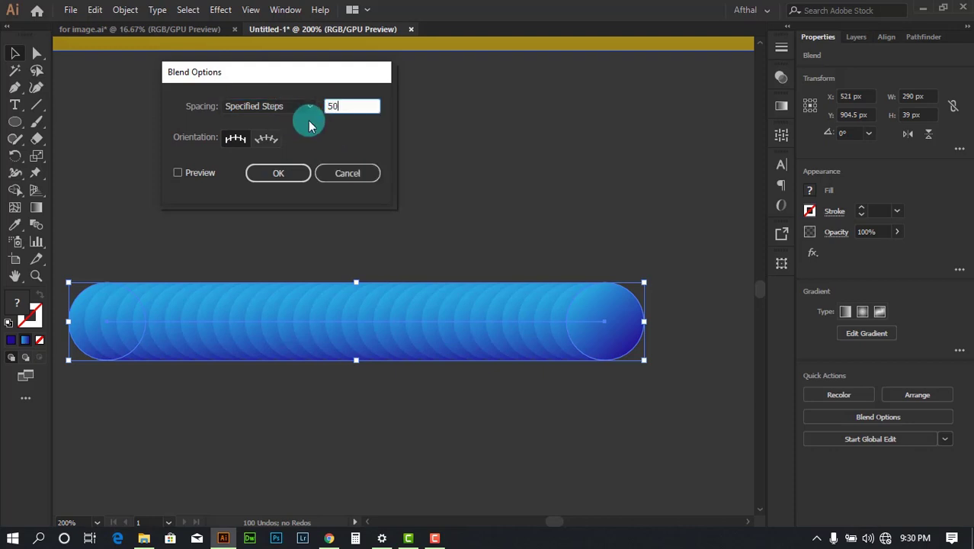
click(280, 173)
click(455, 199)
Step: Inspect the smoothness of the blended bar's gradient and edges at different magnifications
scroll(437, 343, up, 5)
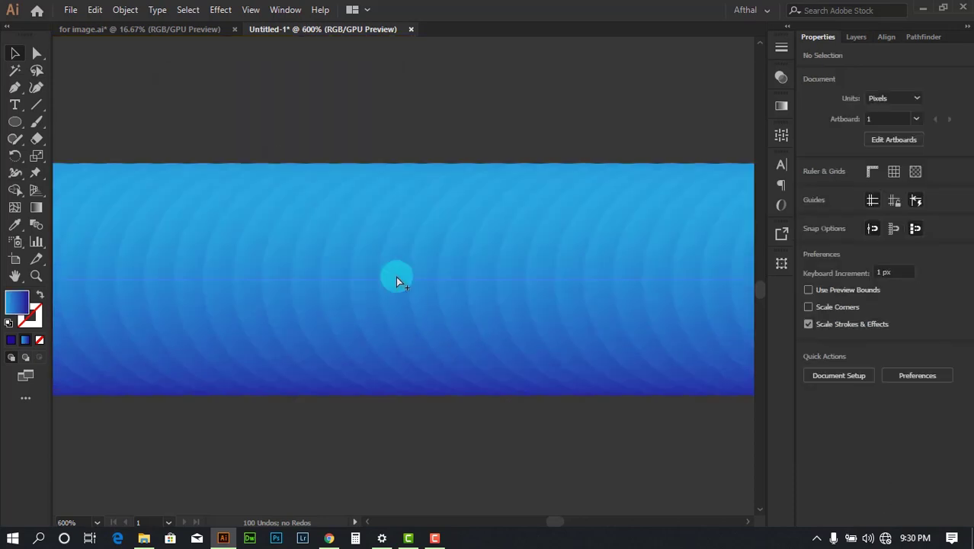
scroll(363, 246, down, 5)
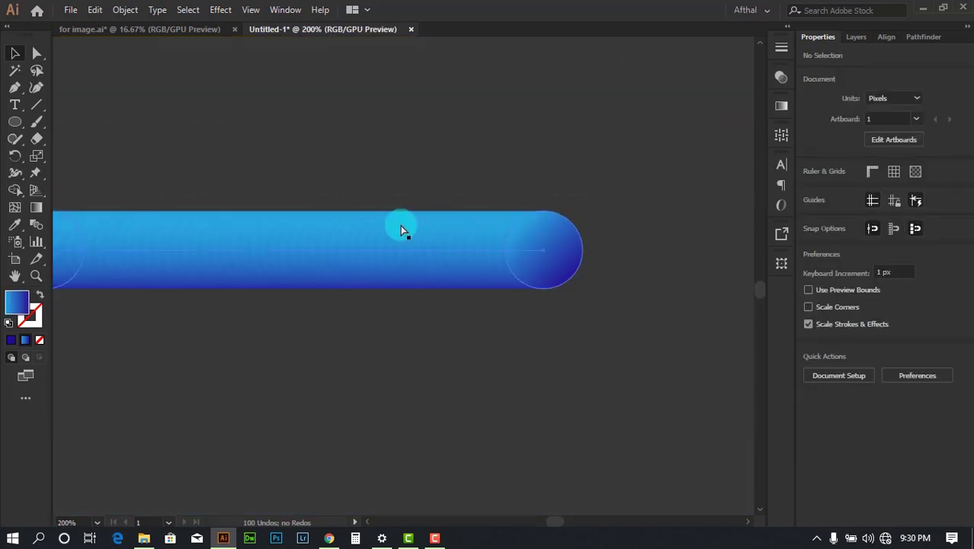
scroll(439, 272, up, 4)
scroll(599, 278, down, 4)
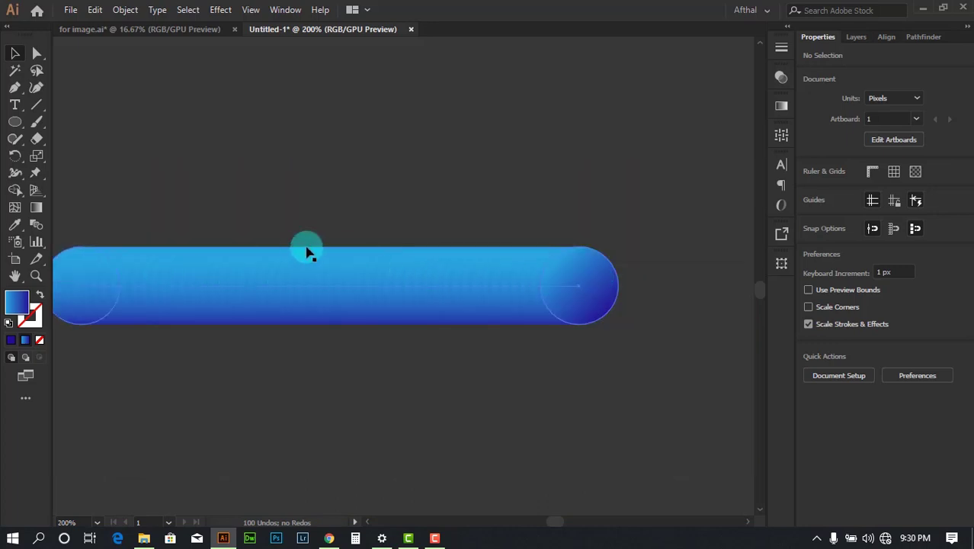
scroll(424, 343, up, 2)
scroll(423, 342, down, 5)
Step: Remove the gradient stroke from the ring ellipse, keeping its path in place around the cube
drag(644, 325, 550, 396)
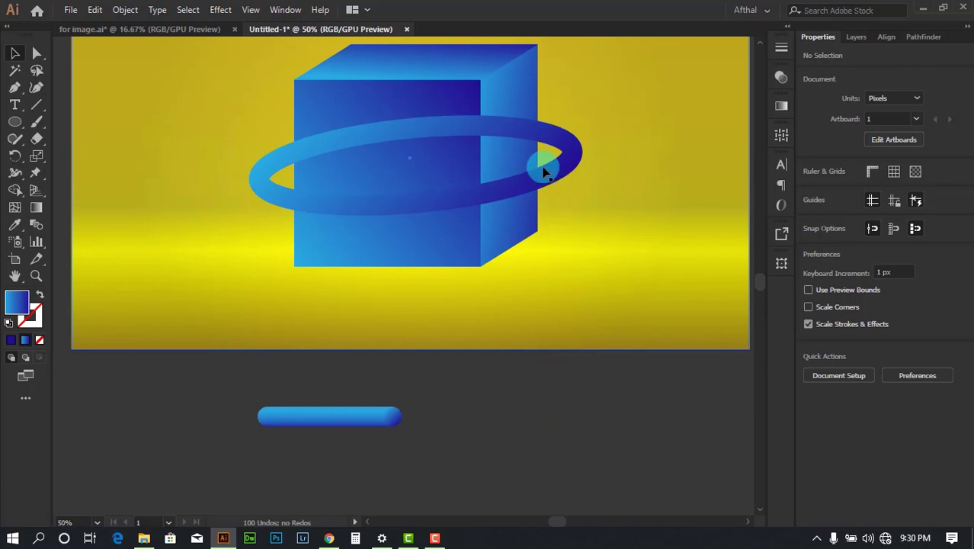
drag(559, 176, 598, 249)
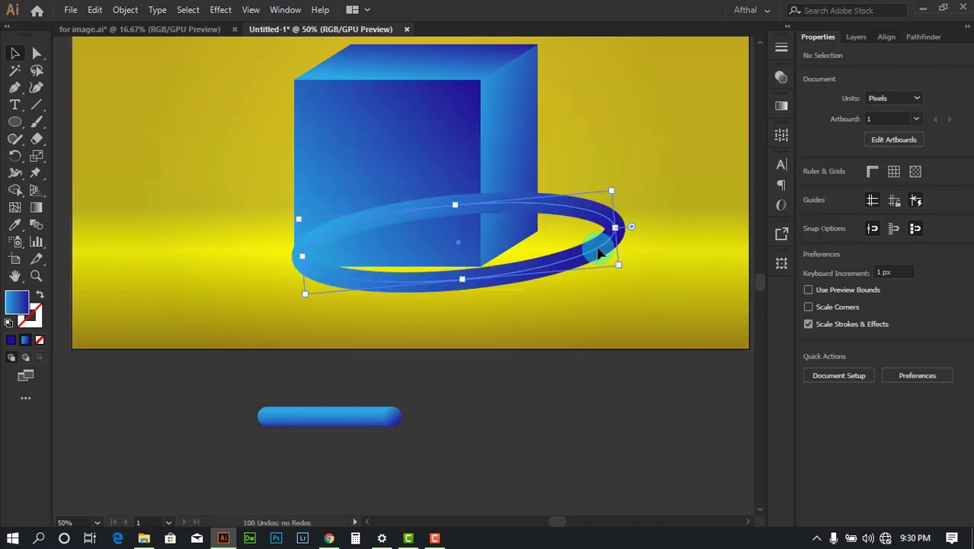
key(ctrl+z)
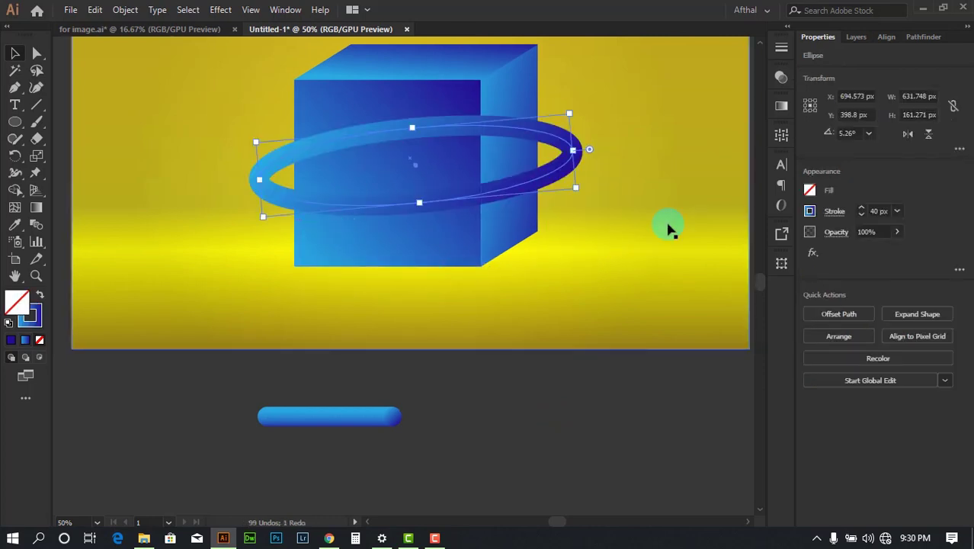
click(809, 211)
click(655, 264)
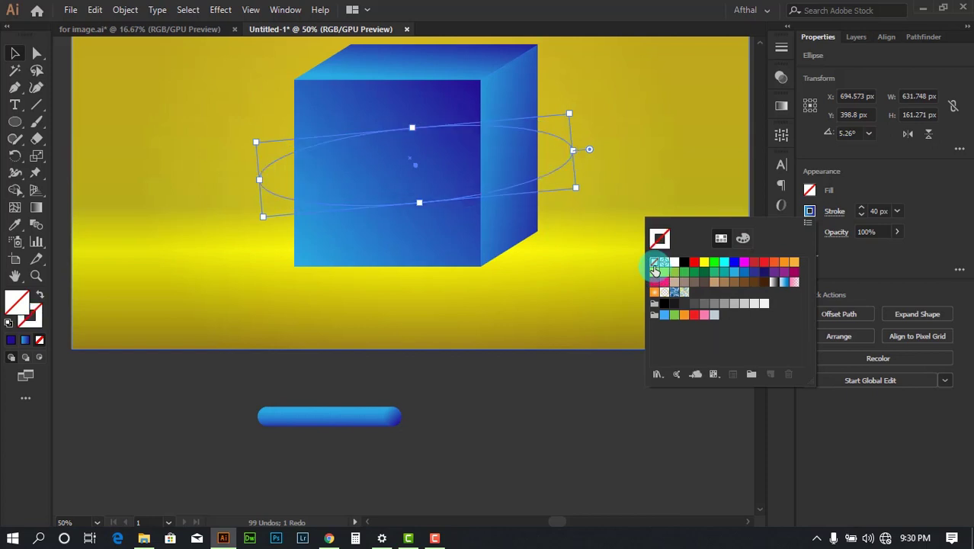
Step: Replace the blended bar's spine with the ring ellipse so the circles follow the path around the cube
click(606, 396)
click(669, 343)
scroll(591, 143, up, 2)
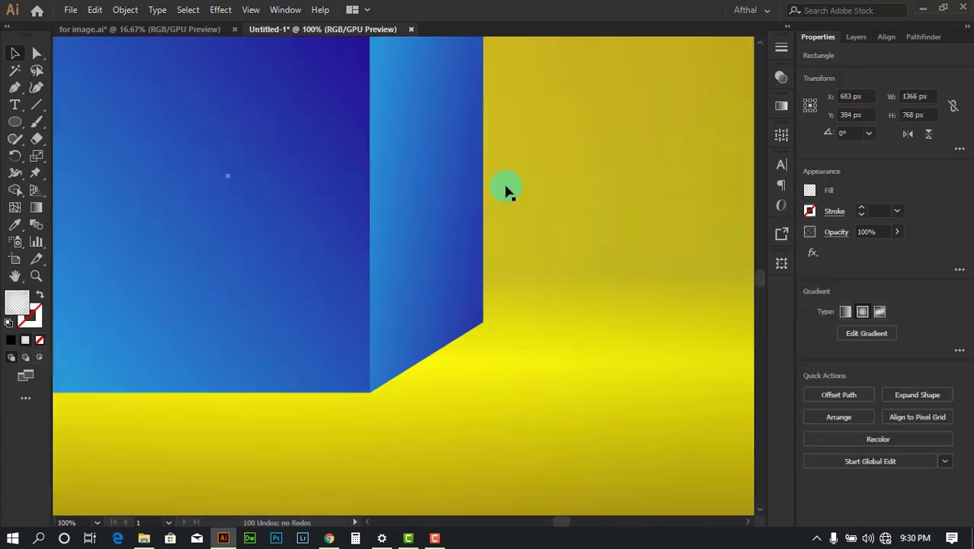
click(542, 176)
scroll(543, 174, down, 2)
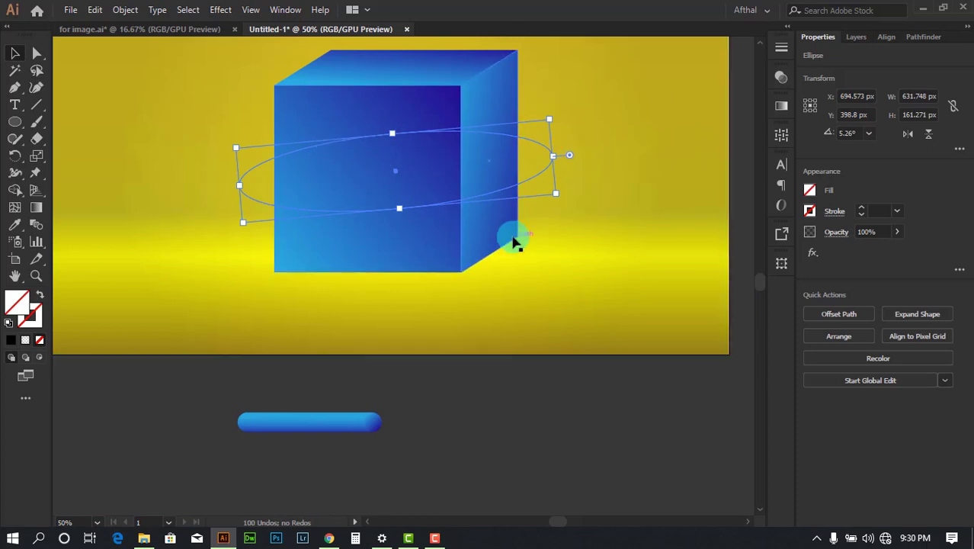
shift+click(355, 421)
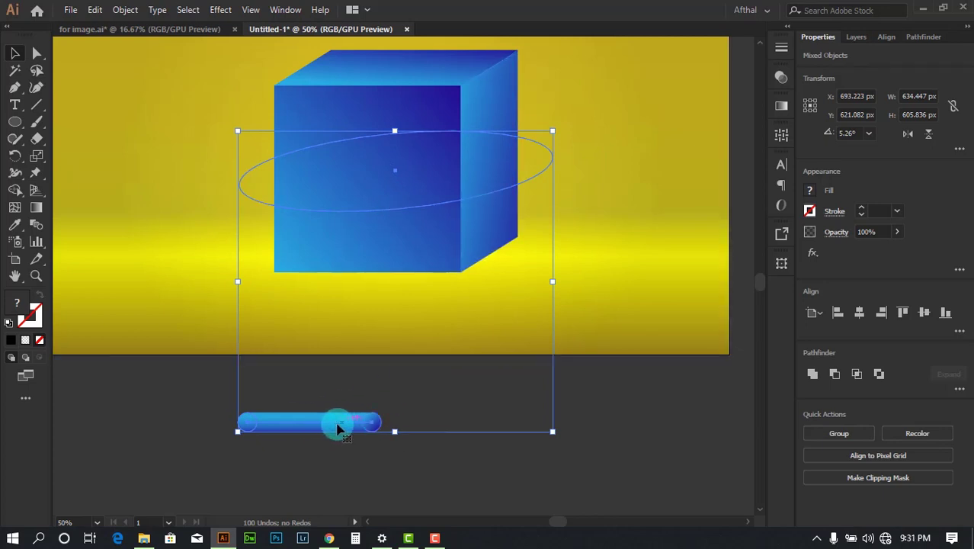
click(127, 13)
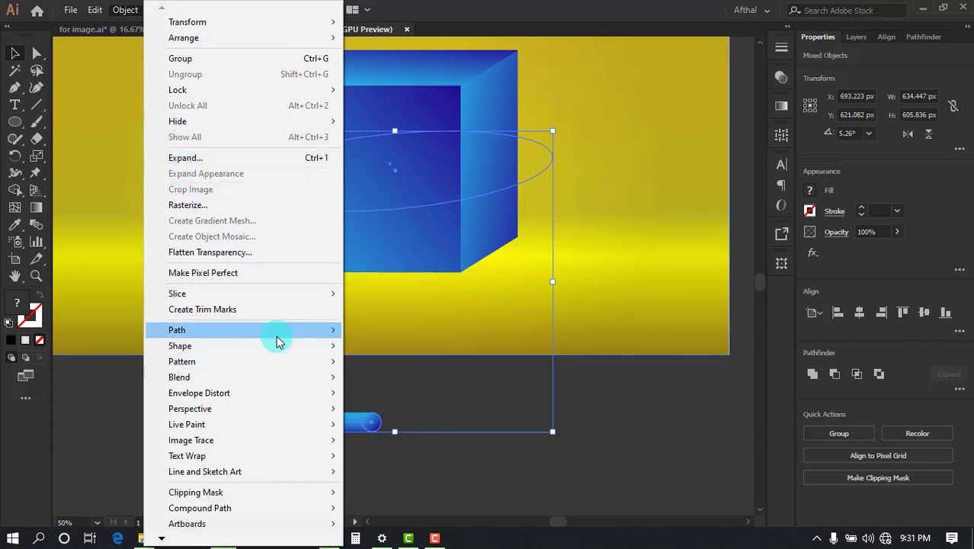
mouse_move(311, 382)
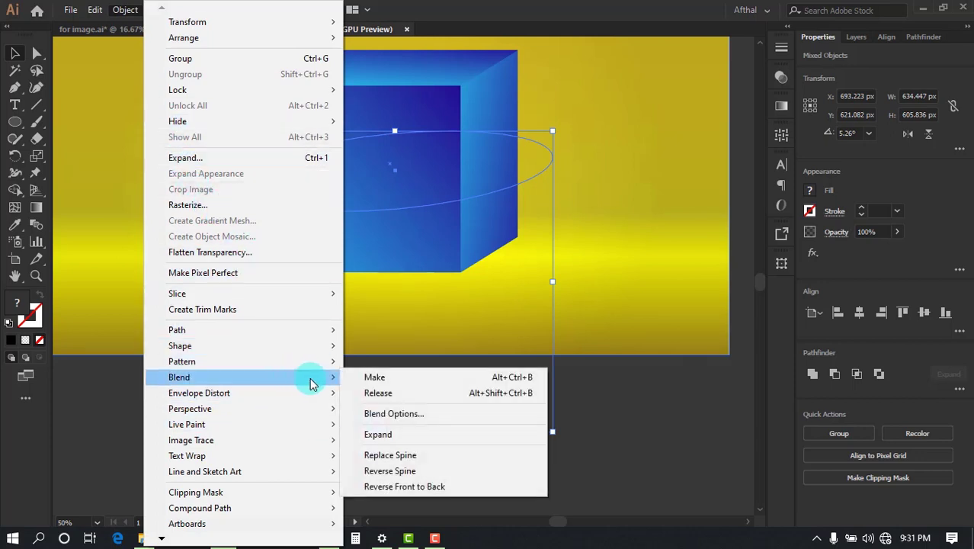
click(447, 461)
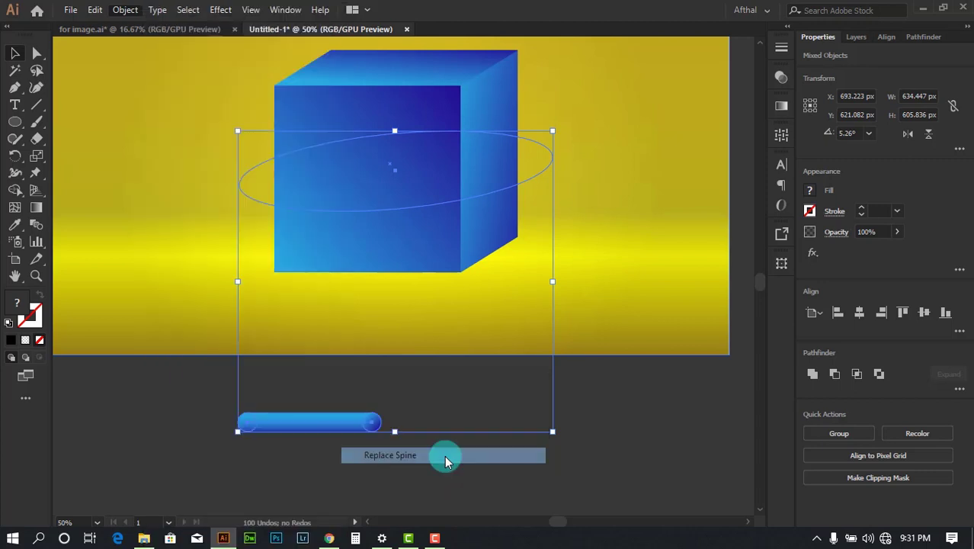
click(573, 431)
Step: Preview the ring blend with its spacing set to Specified Steps at 200 steps
scroll(482, 305, down, 3)
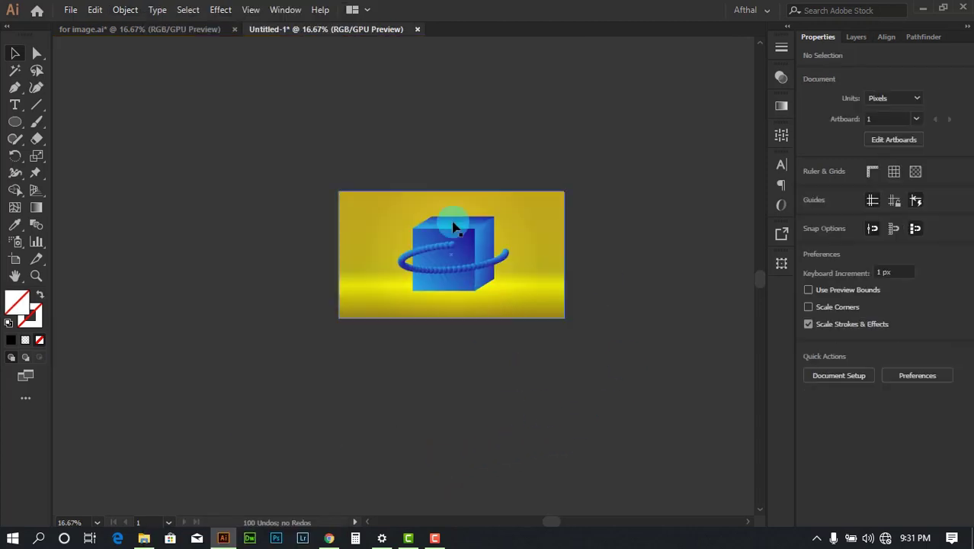
scroll(462, 212, up, 3)
scroll(468, 442, up, 1)
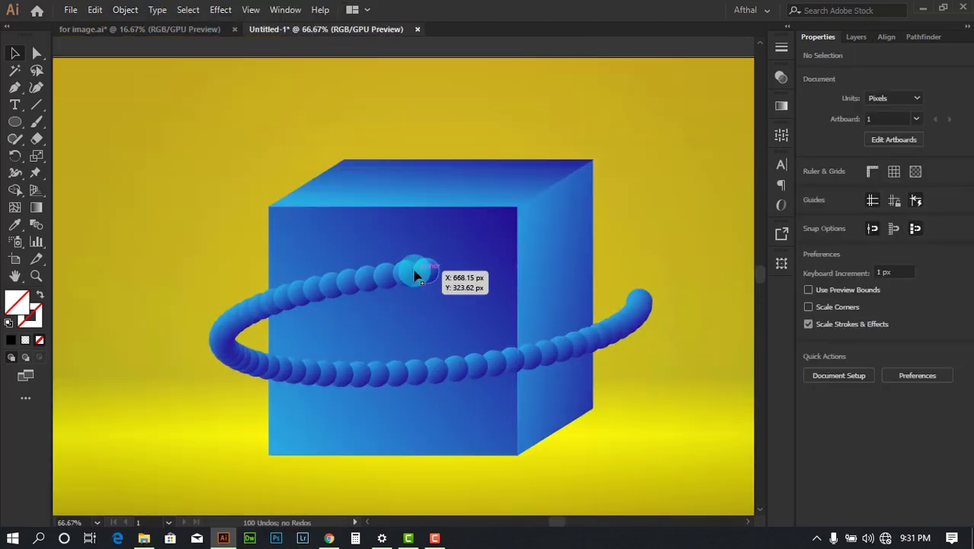
click(417, 270)
click(125, 10)
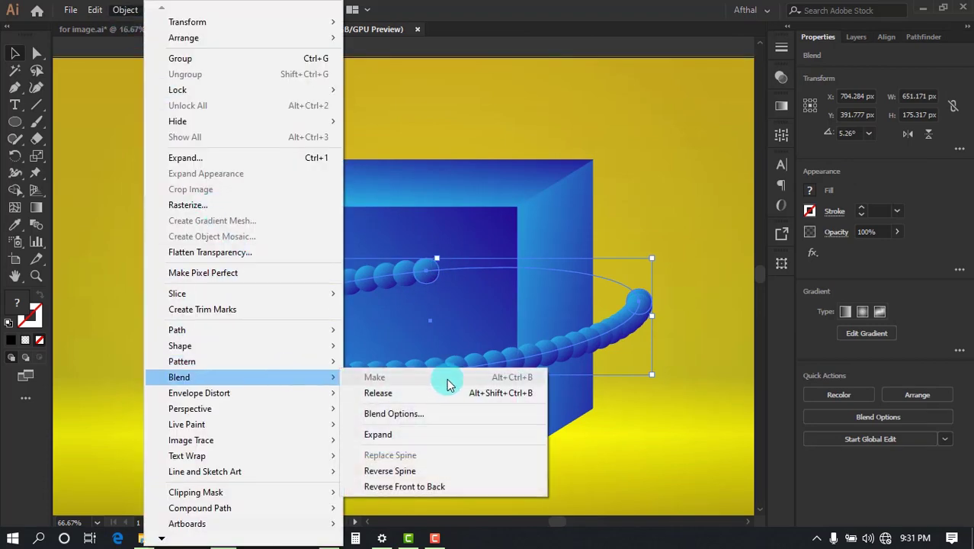
click(460, 414)
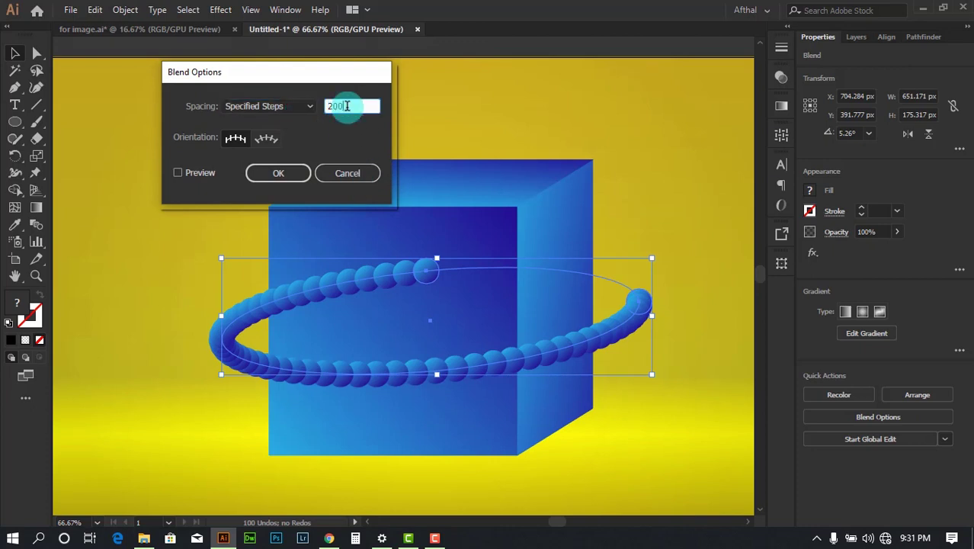
click(215, 174)
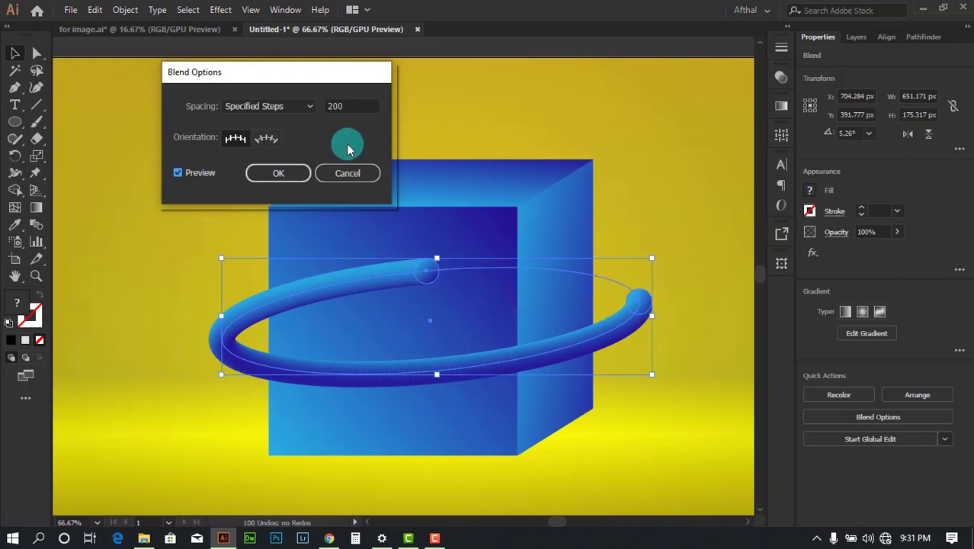
Step: Set the ring blend to 300 steps, keeping the Specified Steps spacing, and apply the blend options
click(343, 106)
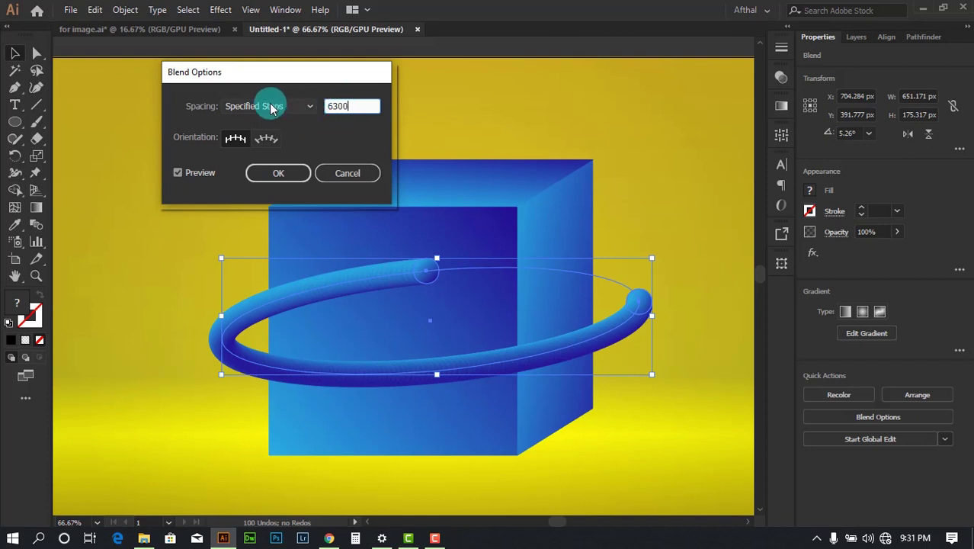
click(362, 106)
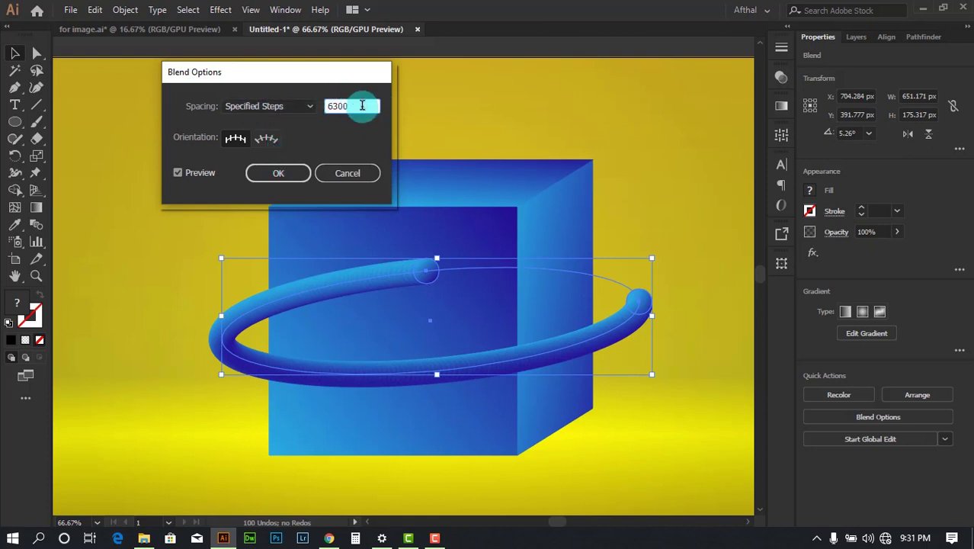
double_click(355, 104)
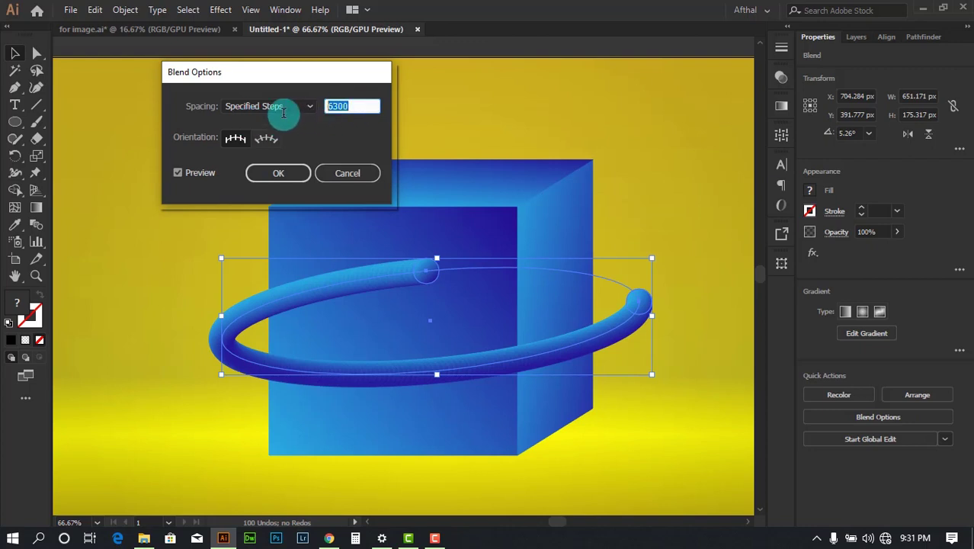
text(300)
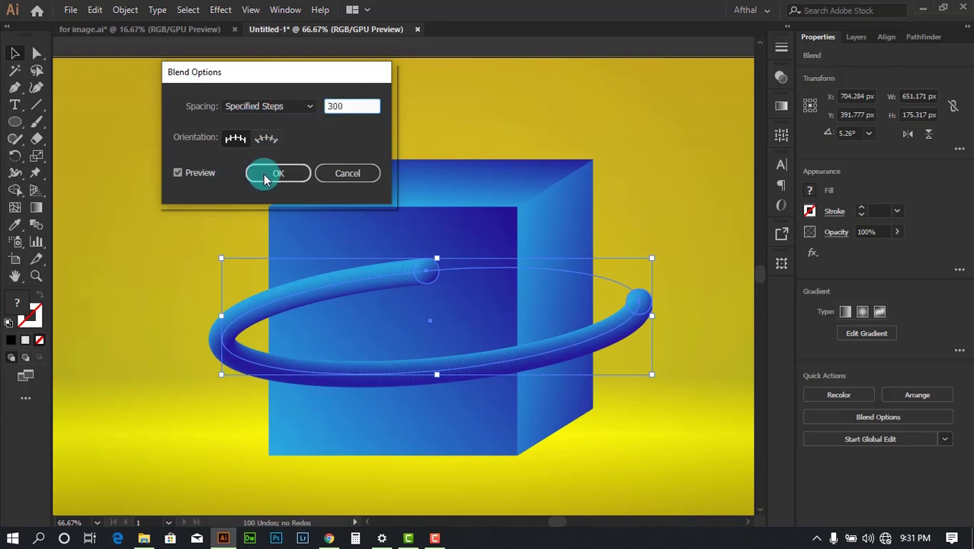
click(291, 113)
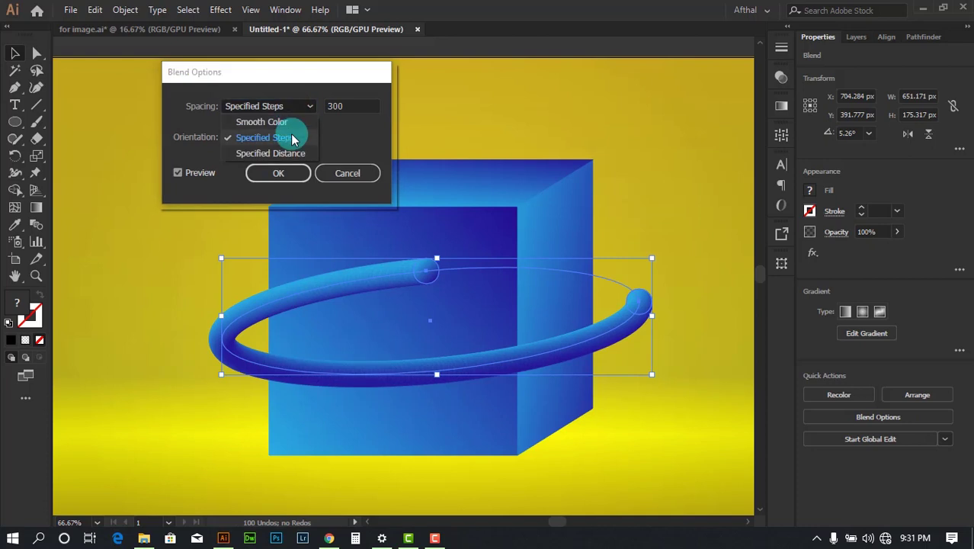
click(326, 143)
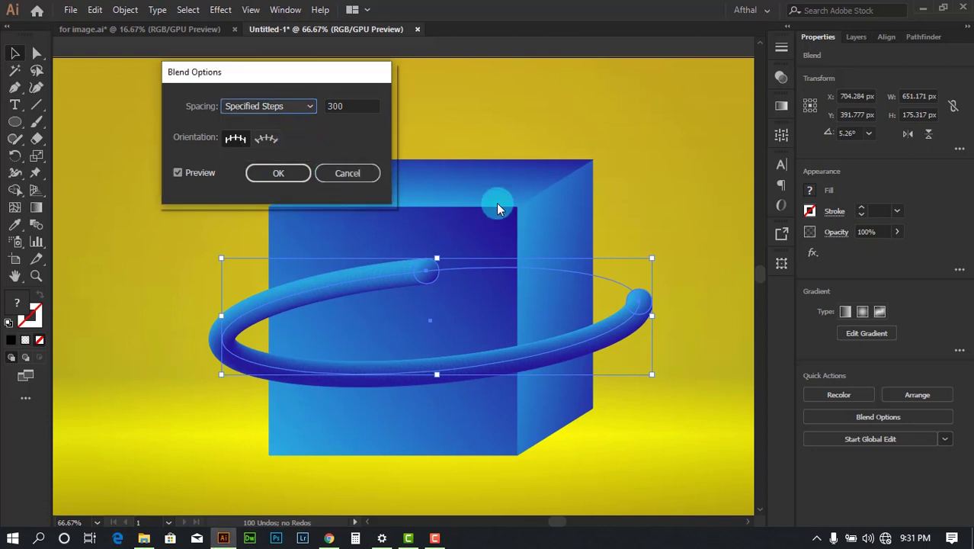
click(299, 170)
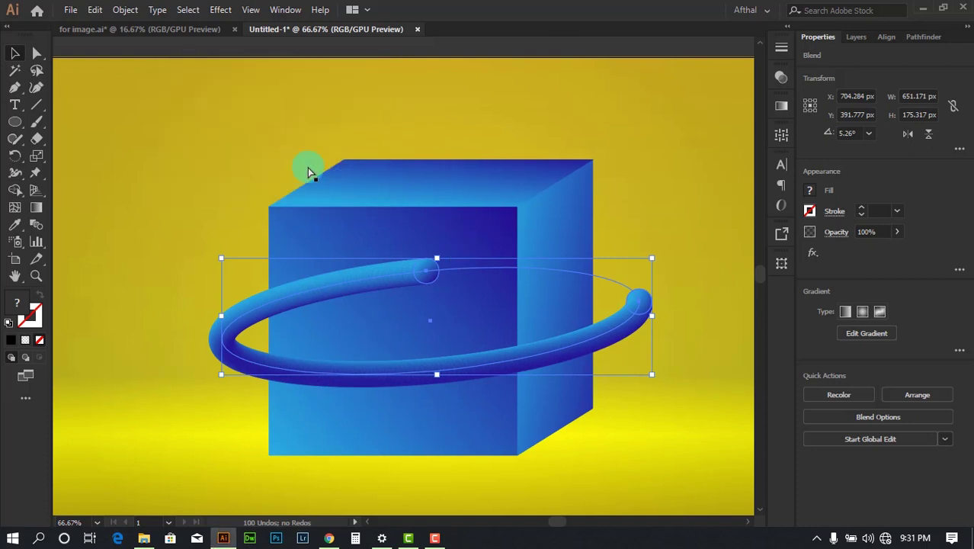
Step: Examine the ring blend's smoothness, open ends and path around the cube, both up close and from afar
key(ctrl+minus)
key(ctrl+minus)
click(513, 468)
drag(513, 470, 564, 400)
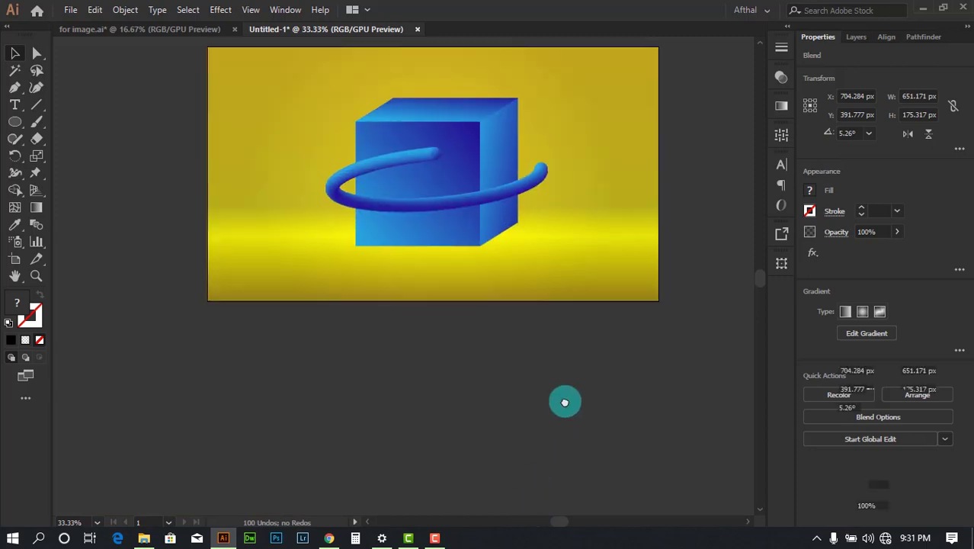
scroll(543, 163, up, 4)
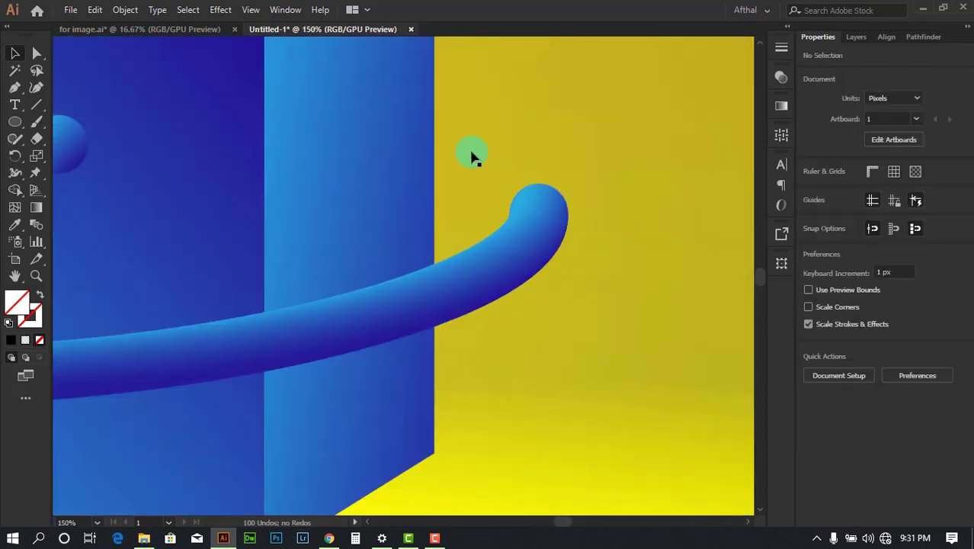
click(535, 200)
scroll(538, 211, down, 4)
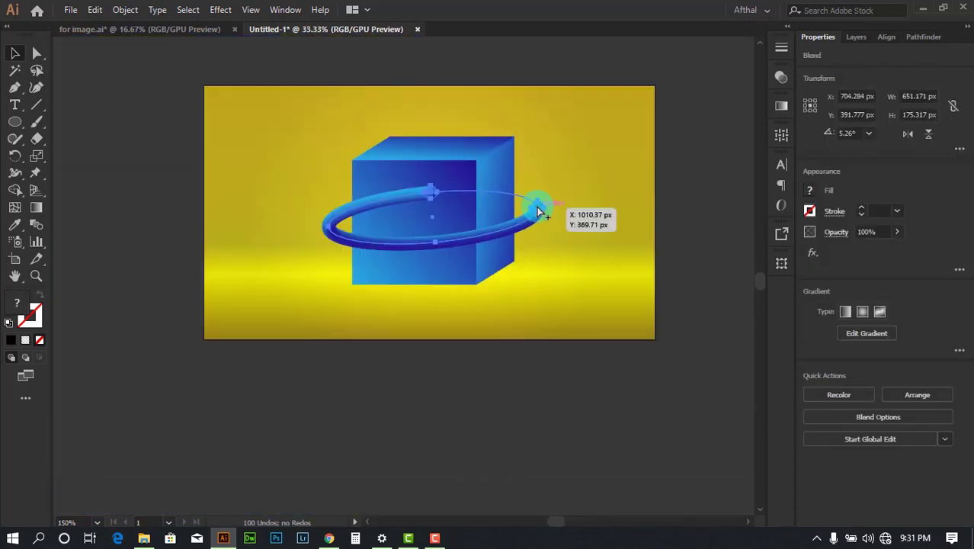
click(569, 369)
drag(698, 281, 669, 271)
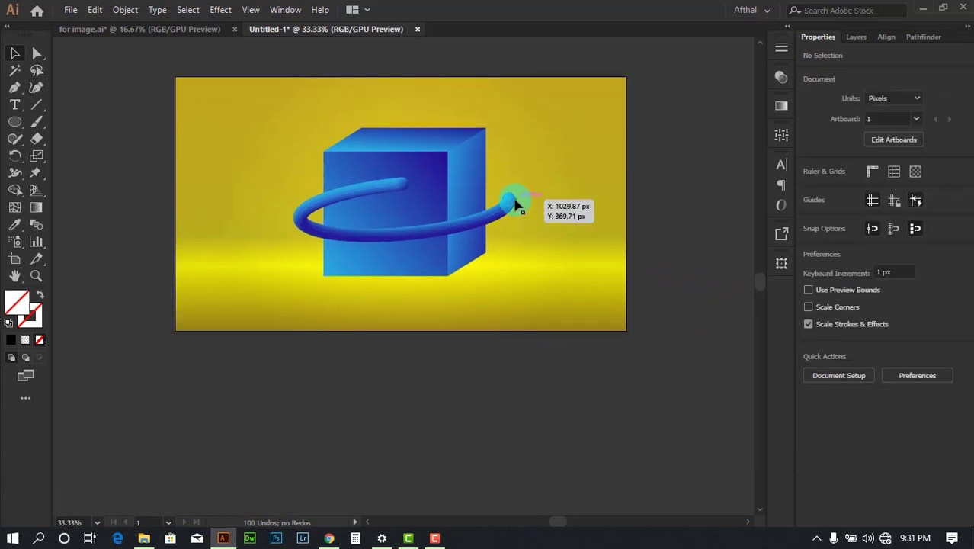
Step: Try moving the ring blend below the artboard and undo the move
drag(515, 205, 551, 388)
click(670, 316)
key(ctrl+z)
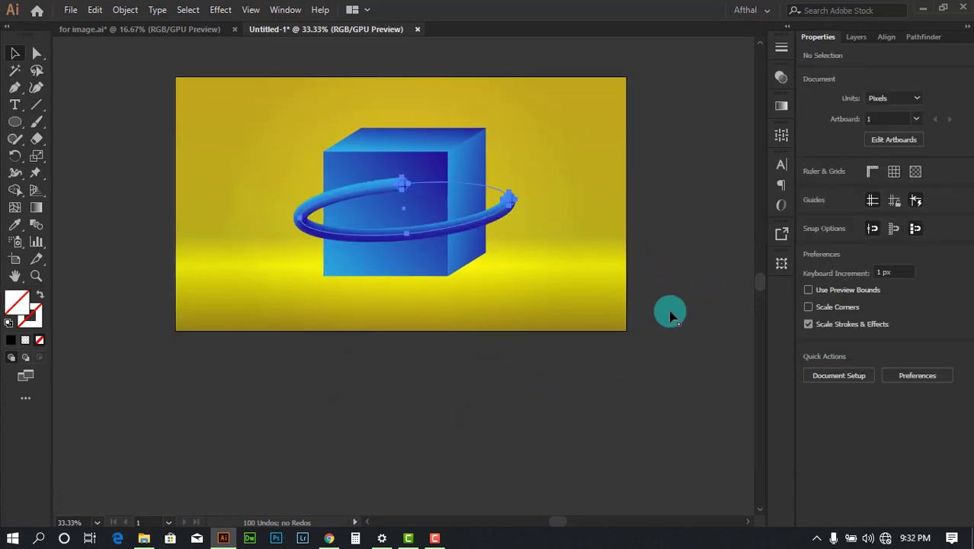
click(670, 316)
Step: Undo the ring blend edits back to the two separate gradient circles and the gradient-stroked ring
scroll(457, 174, up, 1)
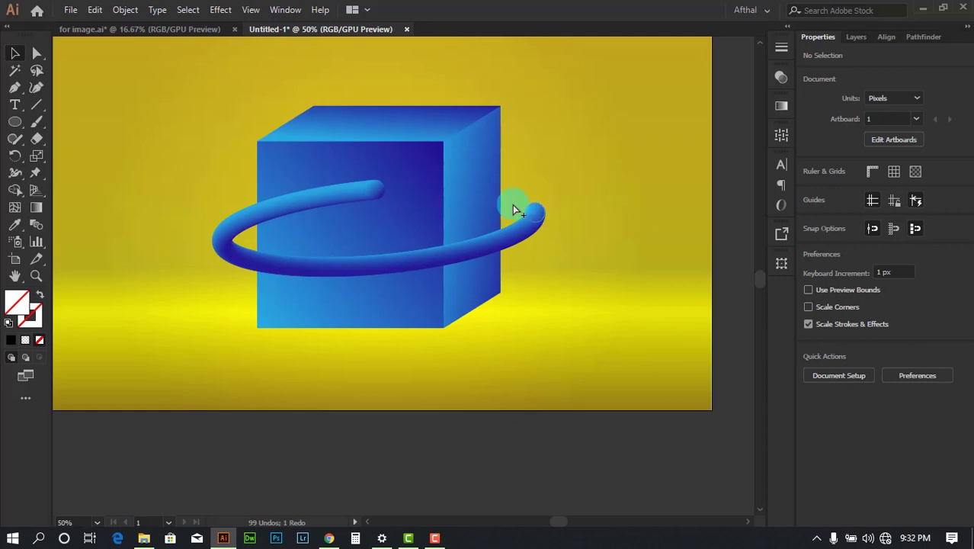
scroll(503, 202, down, 2)
drag(542, 219, 495, 166)
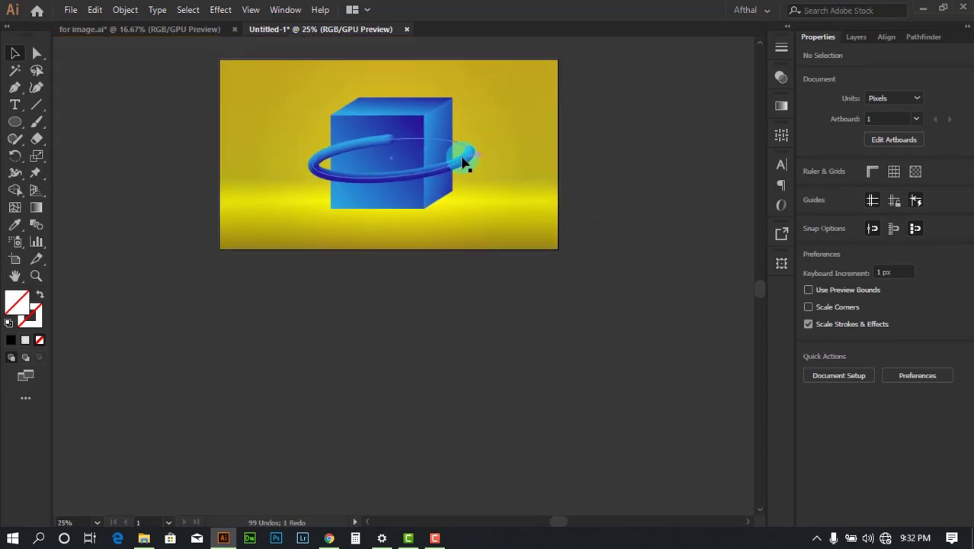
scroll(359, 90, up, 1)
scroll(489, 115, up, 1)
scroll(383, 178, down, 1)
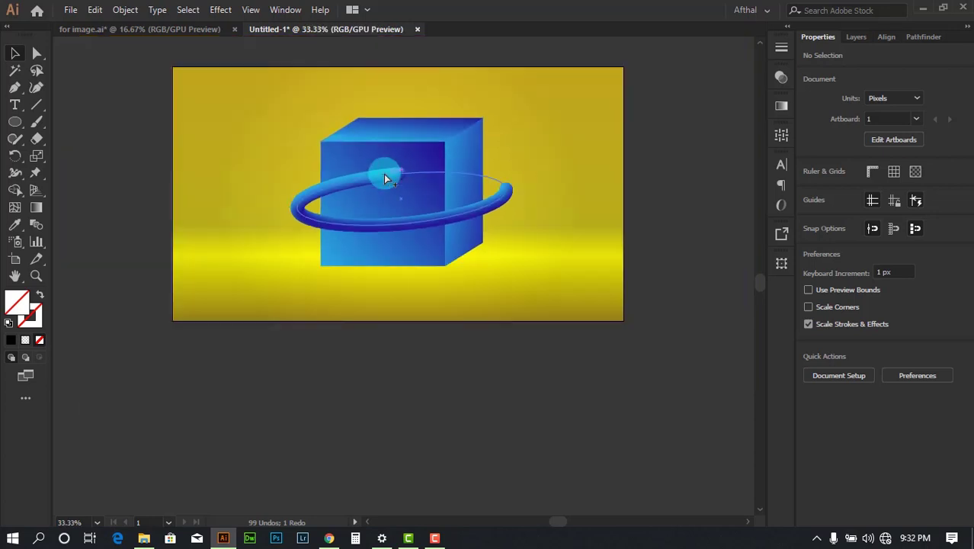
key(ctrl+z)
key(ctrl+z)
key(ctrl+z)
key(ctrl+z)
key(ctrl+z)
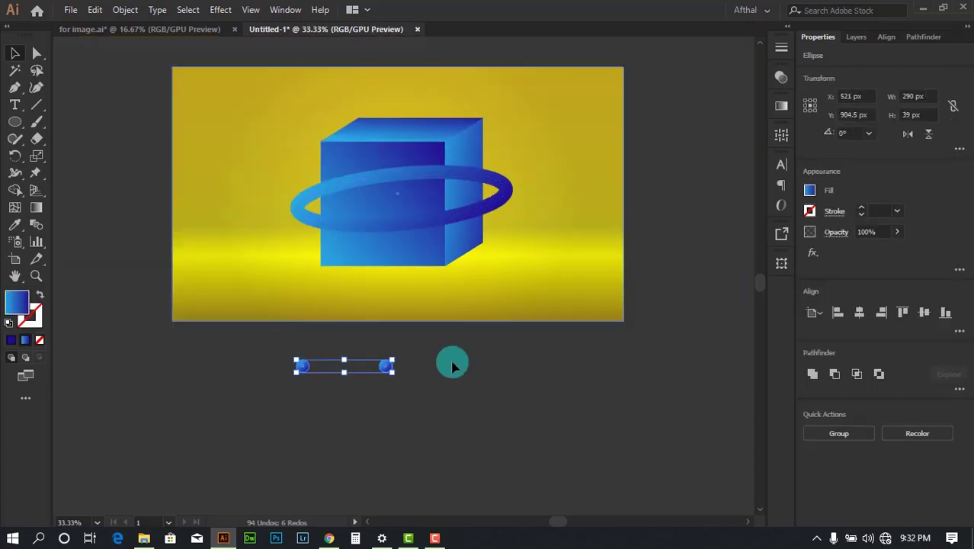
Step: Make a blend between the two widely spaced gradient circles below the artboard
scroll(350, 322, up, 2)
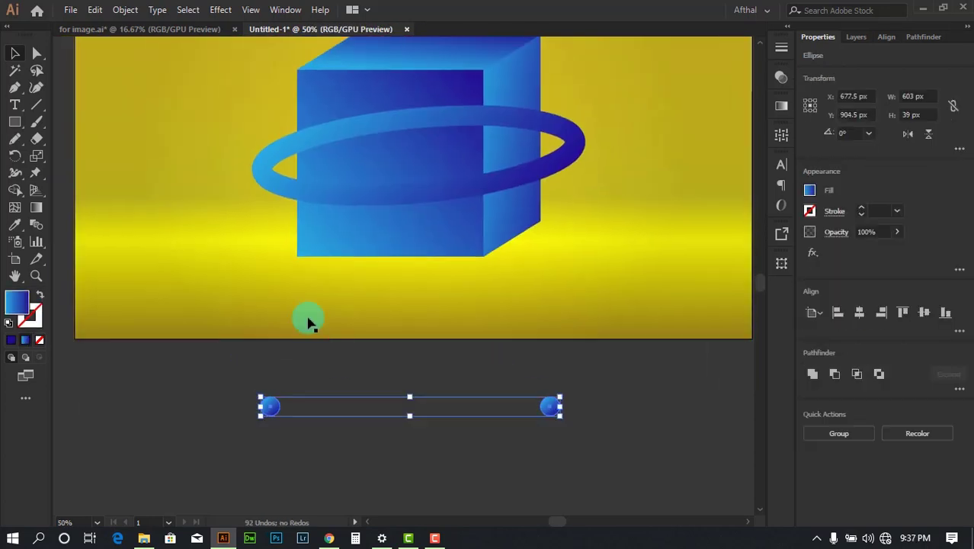
click(125, 10)
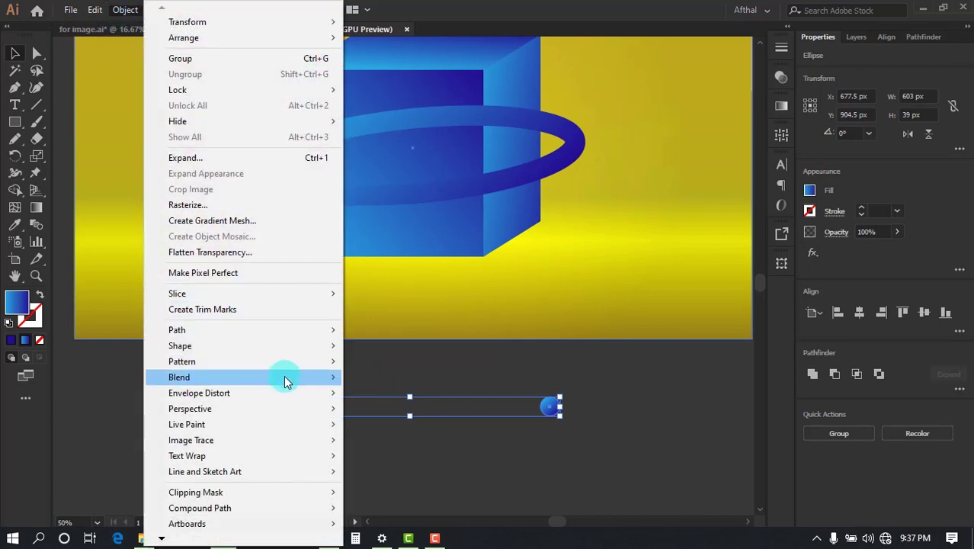
mouse_move(283, 375)
click(397, 387)
click(653, 383)
drag(653, 384, 635, 450)
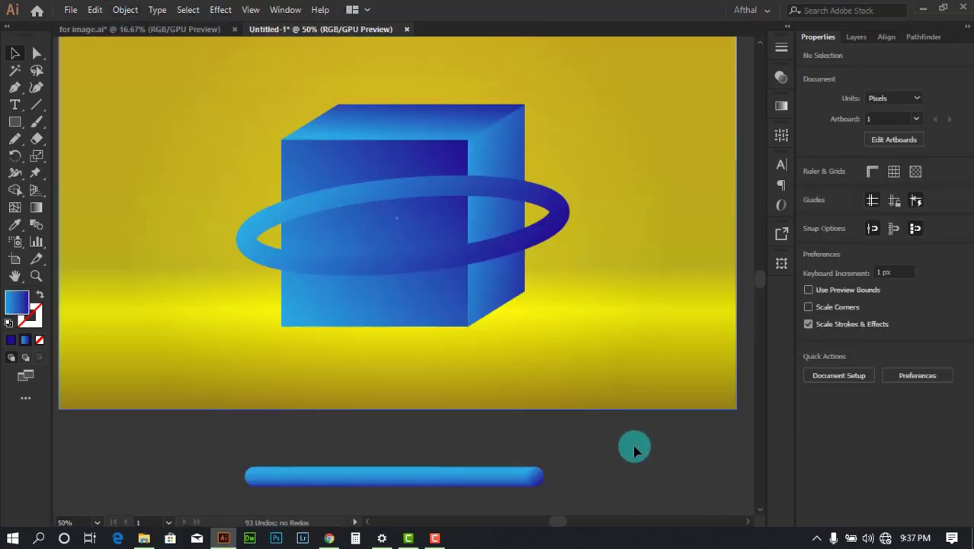
Step: Draw a purple-filled rectangle about 437 by 110 px over the ring's upper arc across the cube
scroll(555, 215, down, 2)
scroll(554, 207, up, 3)
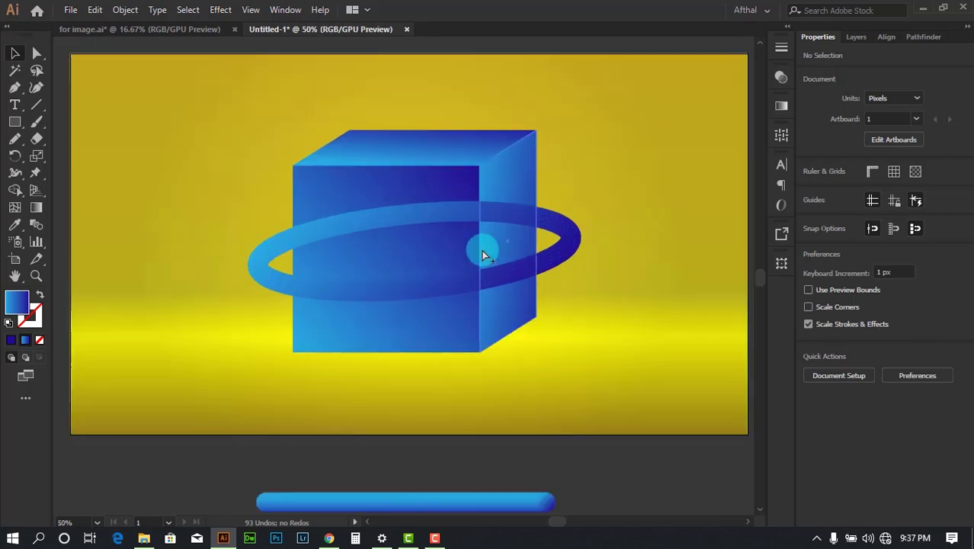
click(18, 124)
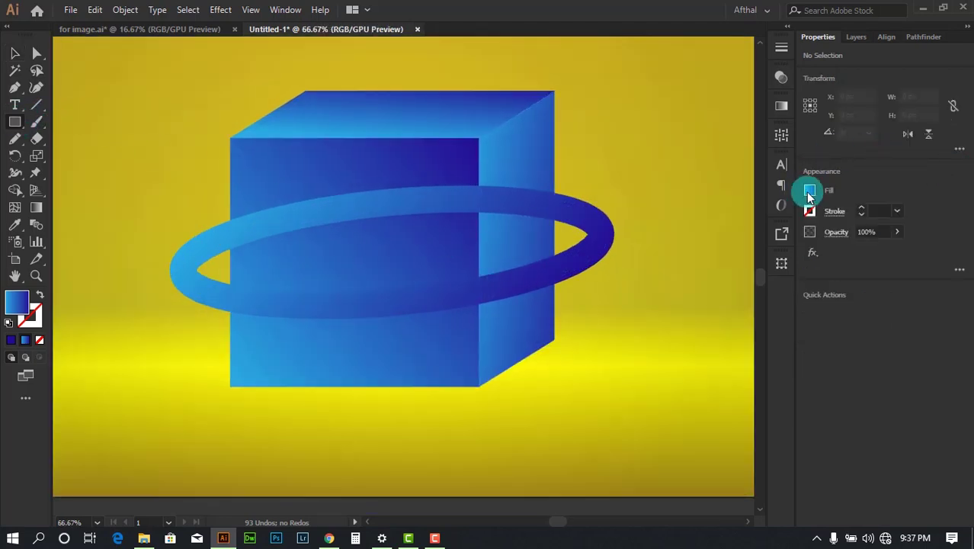
click(810, 190)
click(775, 252)
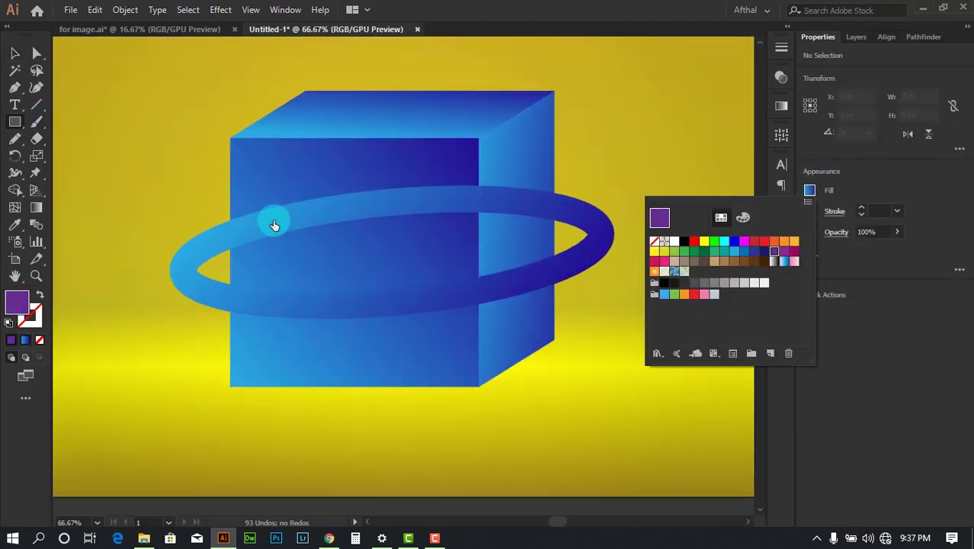
drag(246, 174, 534, 246)
Step: Extend the purple rectangle's lower edge slightly downward and select the rectangle together with the ring
click(15, 53)
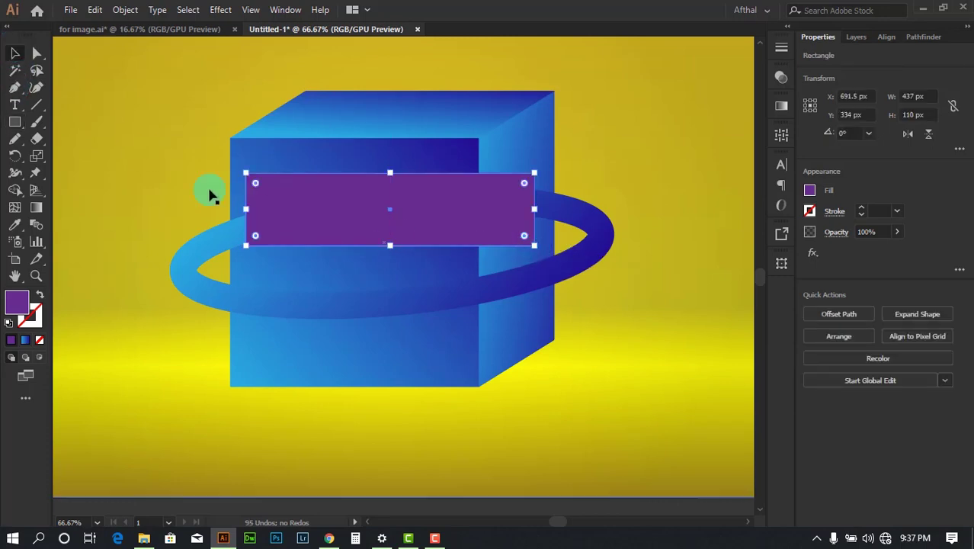
scroll(393, 245, up, 1)
drag(391, 246, 391, 259)
shift+click(663, 193)
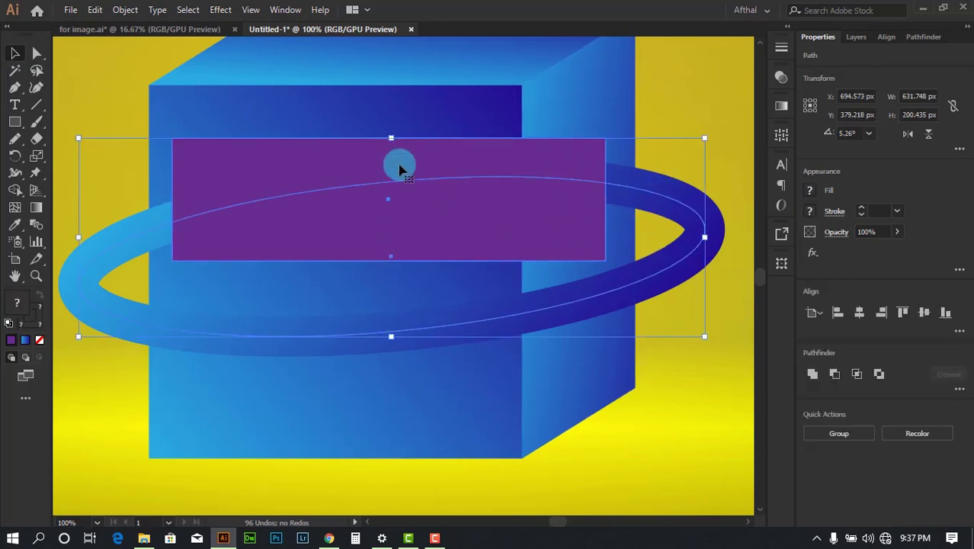
Step: Cut the ring's upper arc away inside the purple rectangle with the Shape Builder tool
key(shift+m)
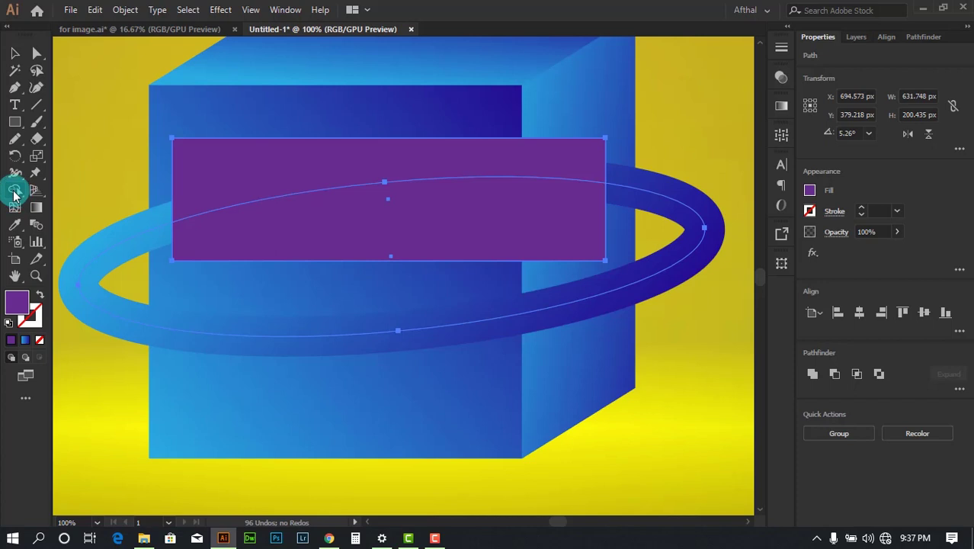
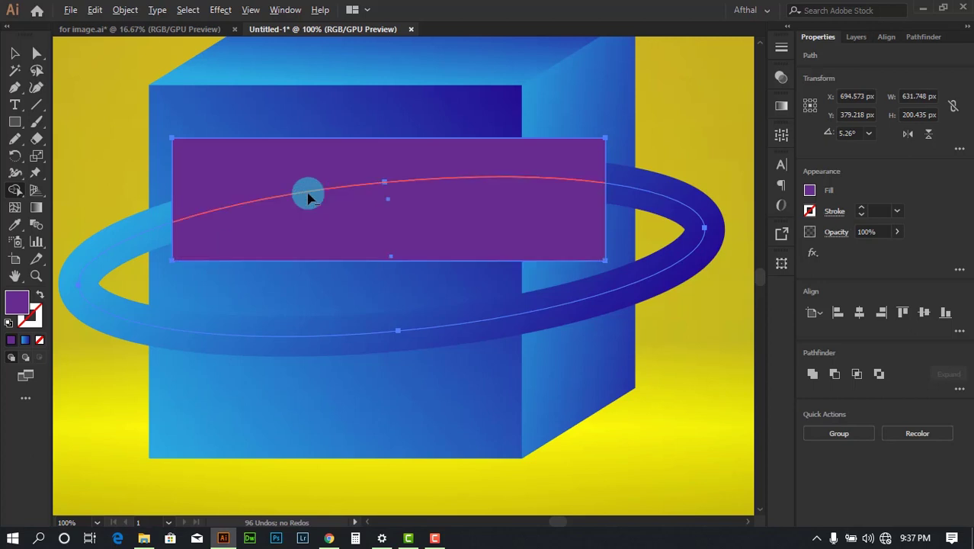
drag(308, 197, 307, 195)
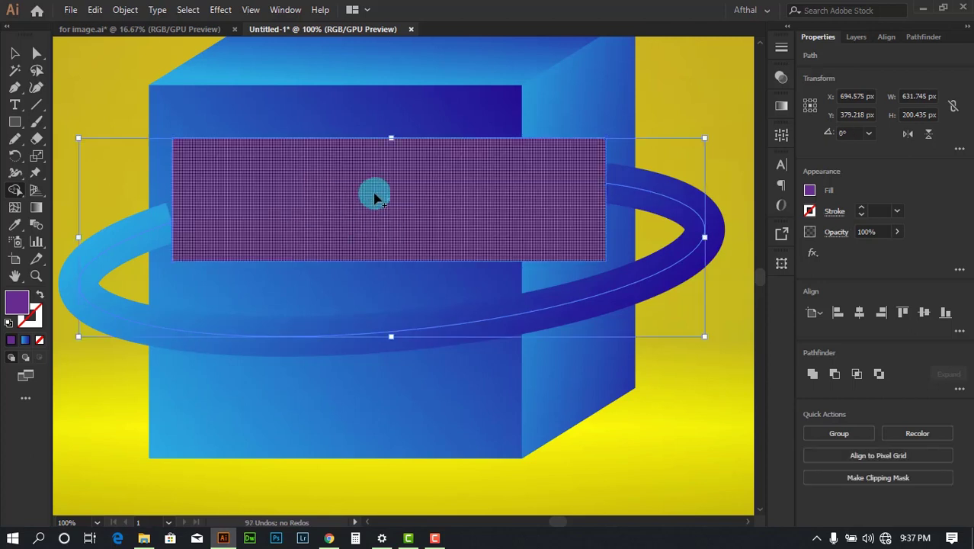
scroll(374, 194, down, 1)
click(15, 53)
scroll(416, 168, down, 1)
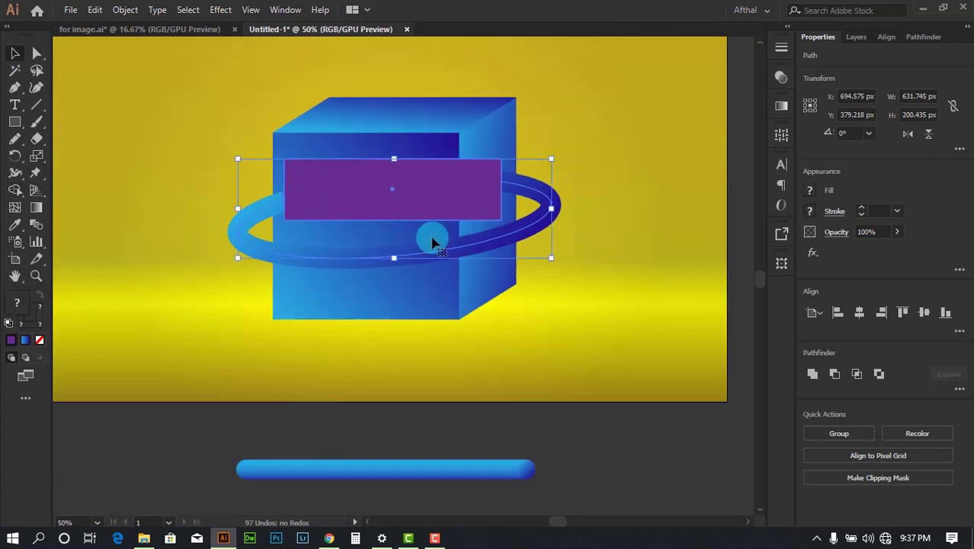
Step: Delete the purple rectangle from the front of the cube
click(574, 441)
drag(446, 203, 381, 92)
key(Delete)
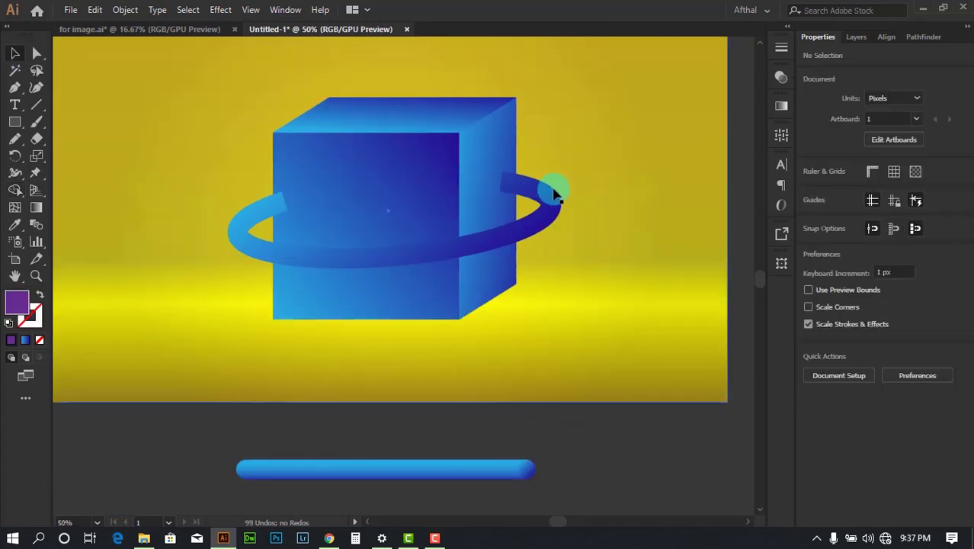
Step: Replace the spine of the circle blend below the artboard with the open ring path around the cube
drag(547, 198, 641, 358)
key(ctrl+z)
scroll(656, 381, down, 2)
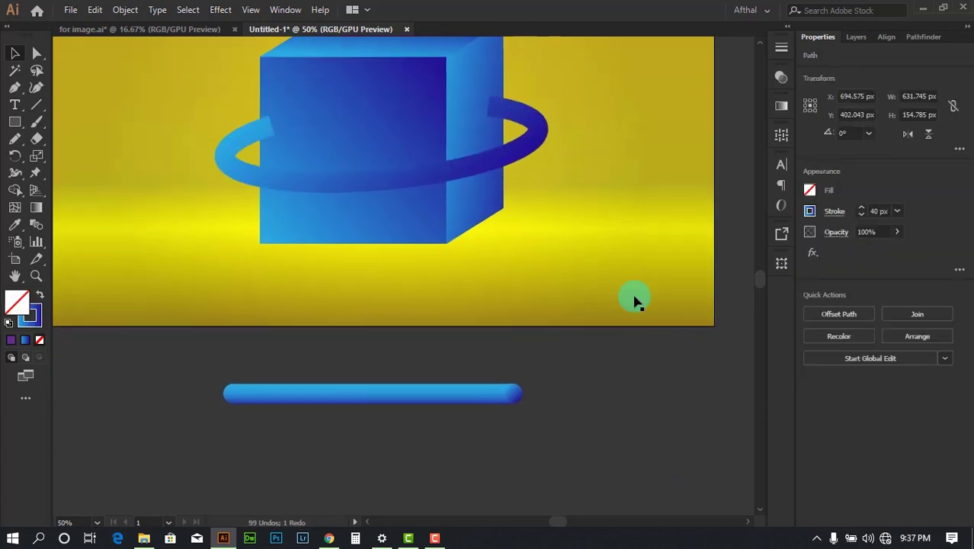
shift+click(505, 393)
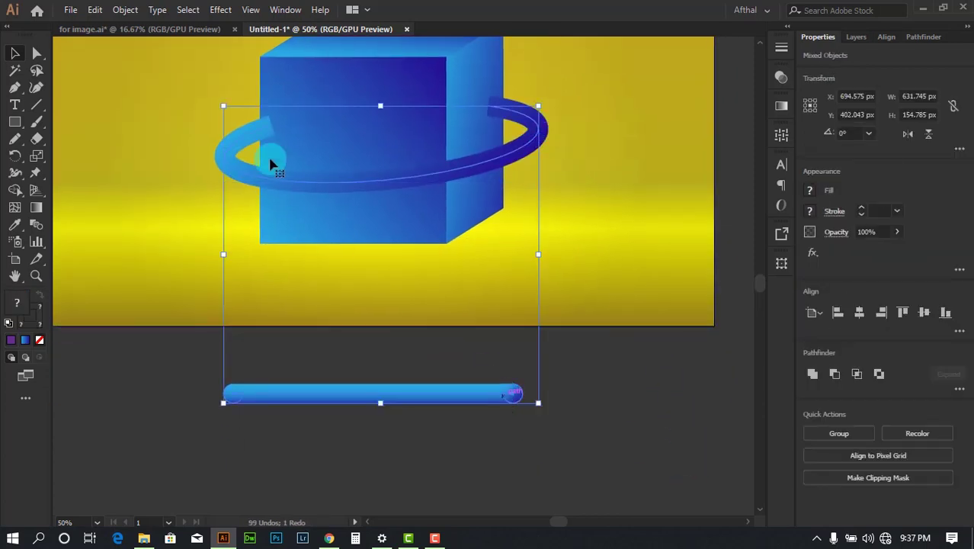
click(125, 10)
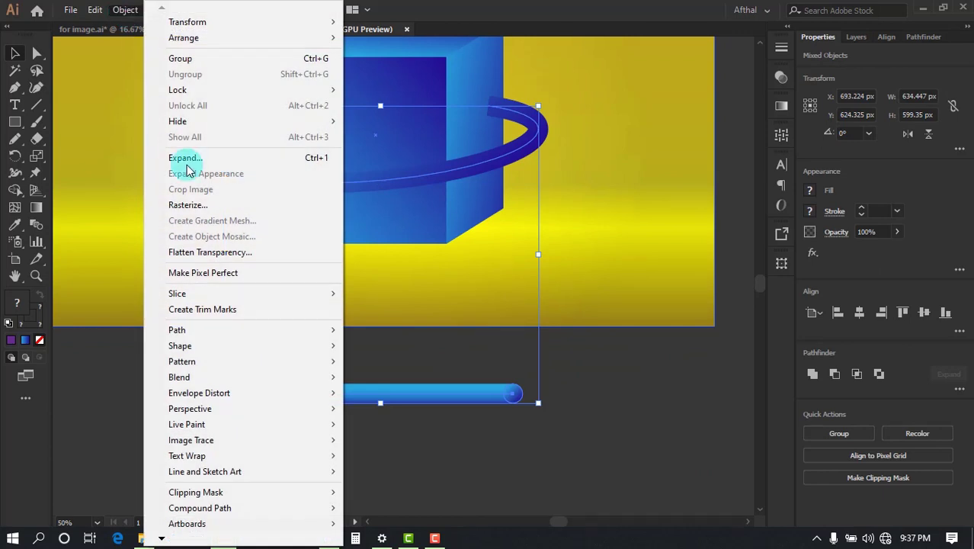
mouse_move(293, 386)
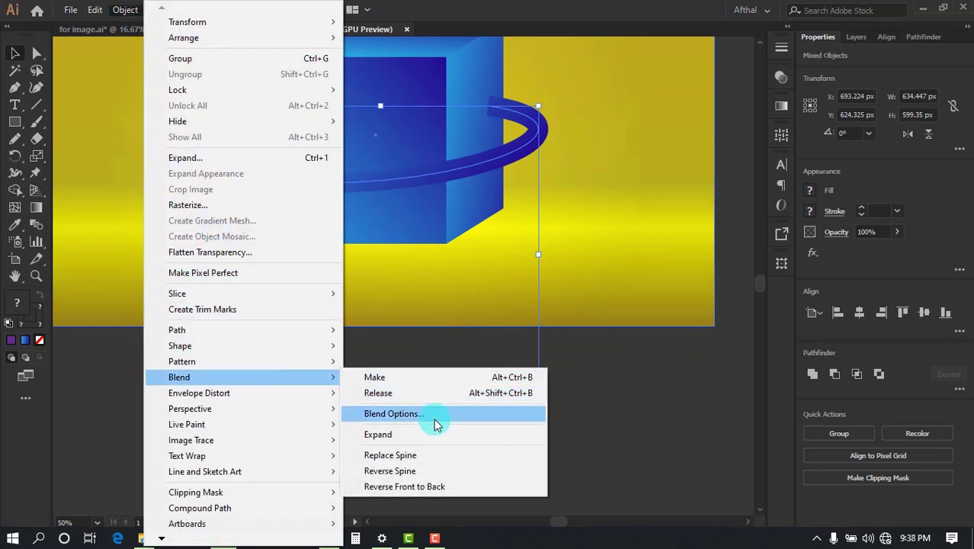
click(446, 457)
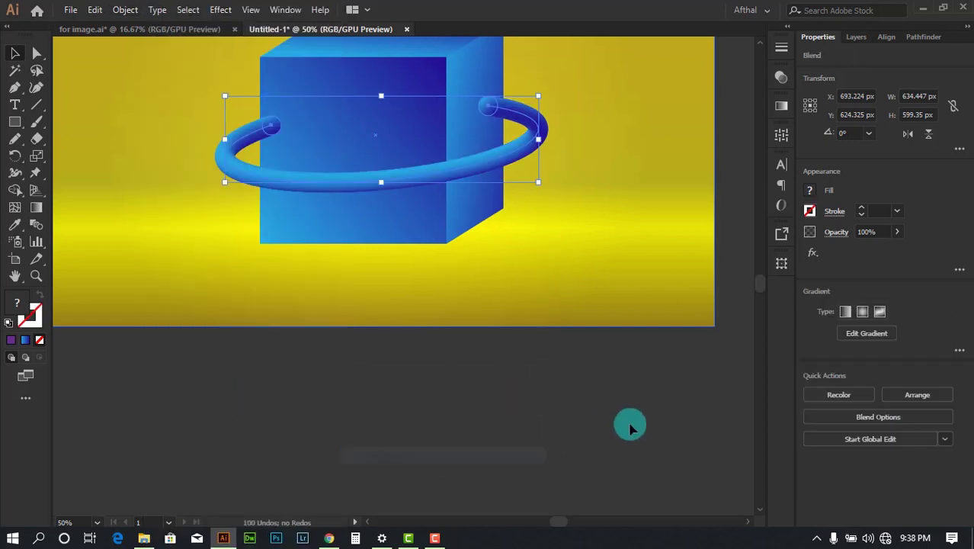
click(625, 364)
key(ctrl+0)
Step: Examine the blended ring's shading and its two open ends around the cube
scroll(604, 208, up, 2)
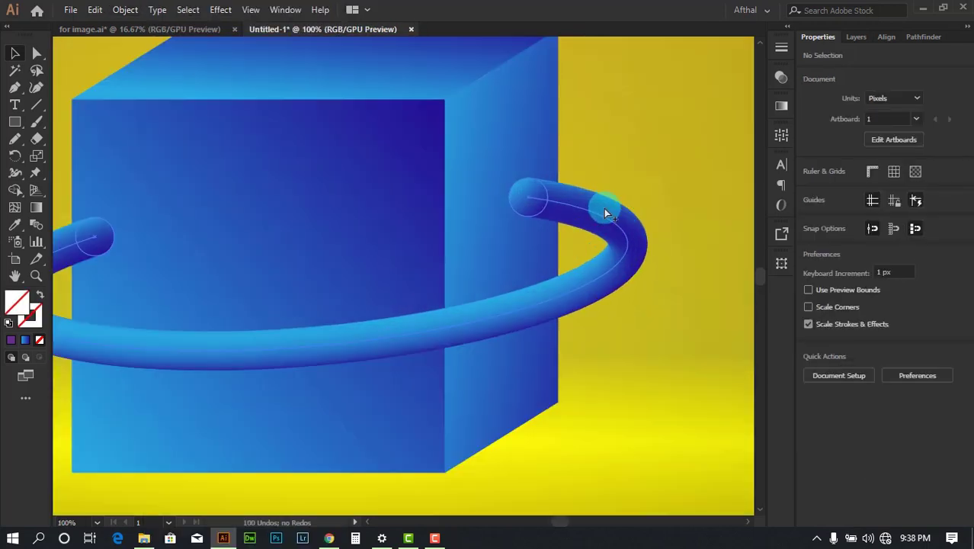
scroll(610, 197, up, 4)
scroll(592, 206, down, 5)
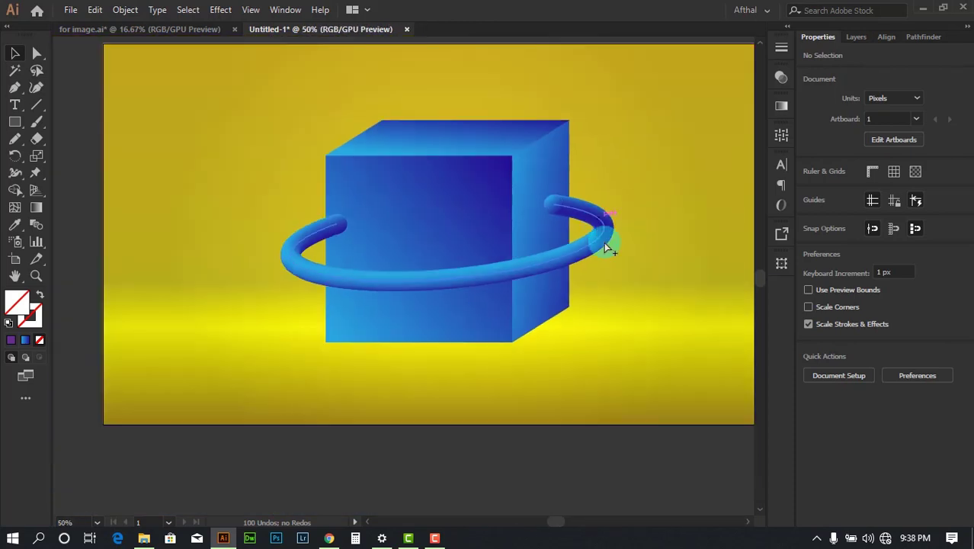
drag(617, 213, 570, 184)
scroll(543, 184, down, 1)
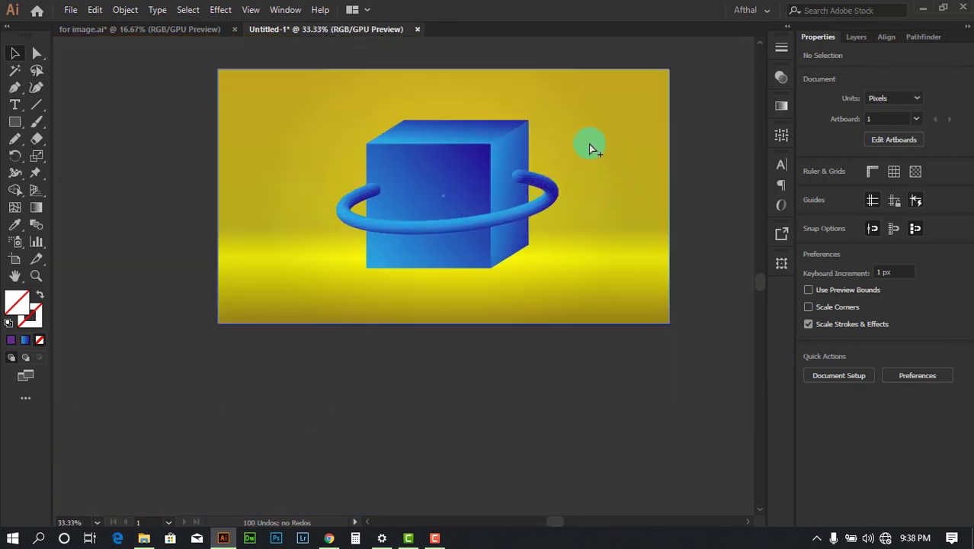
scroll(545, 237, up, 2)
scroll(555, 200, up, 3)
scroll(564, 253, down, 3)
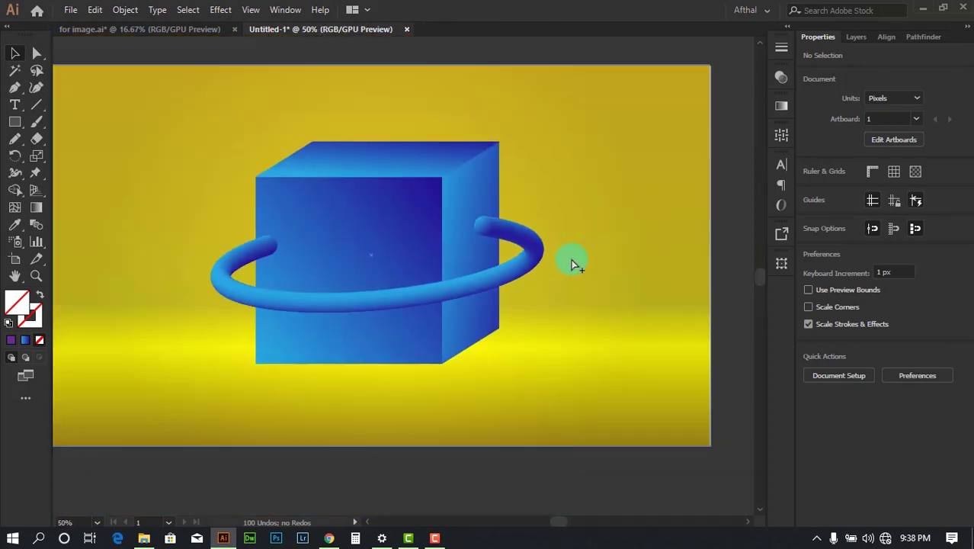
scroll(611, 224, up, 3)
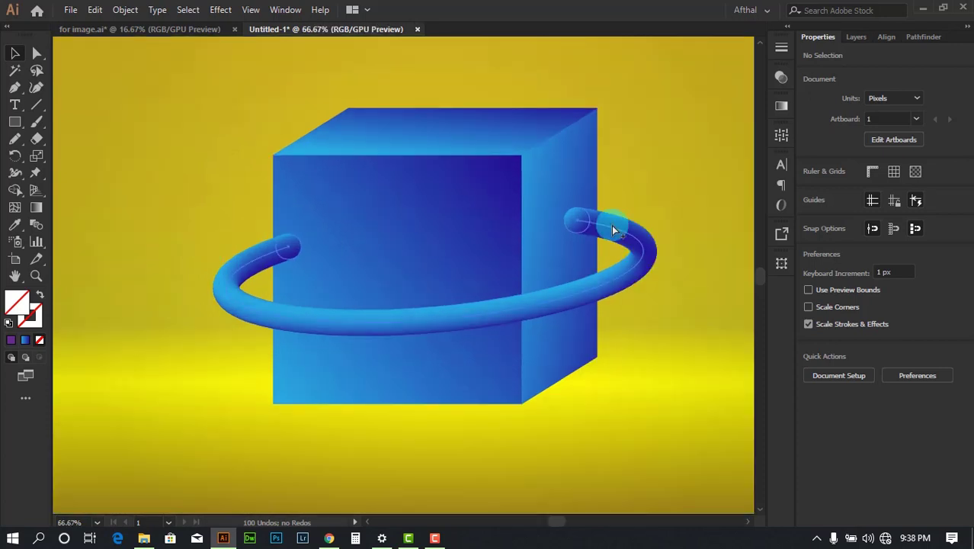
scroll(653, 232, down, 3)
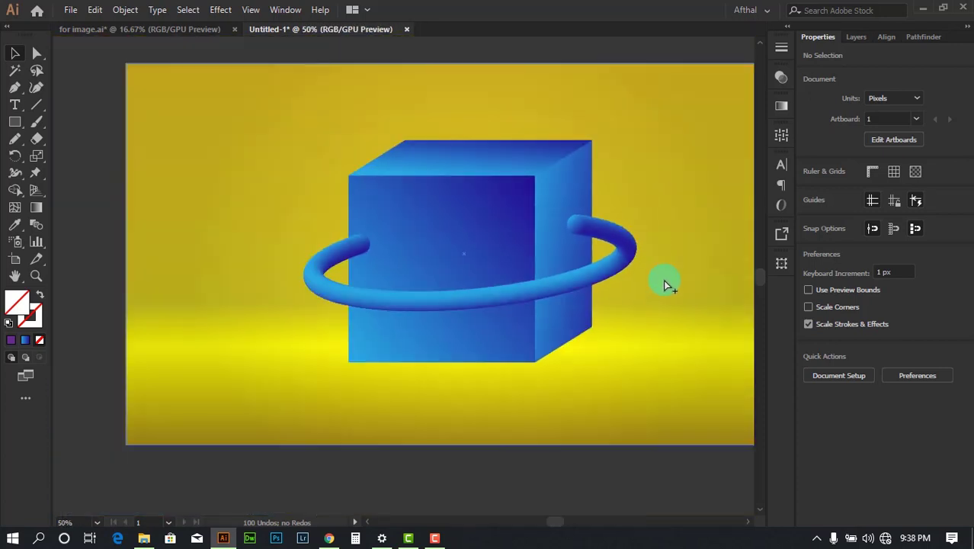
scroll(674, 200, up, 1)
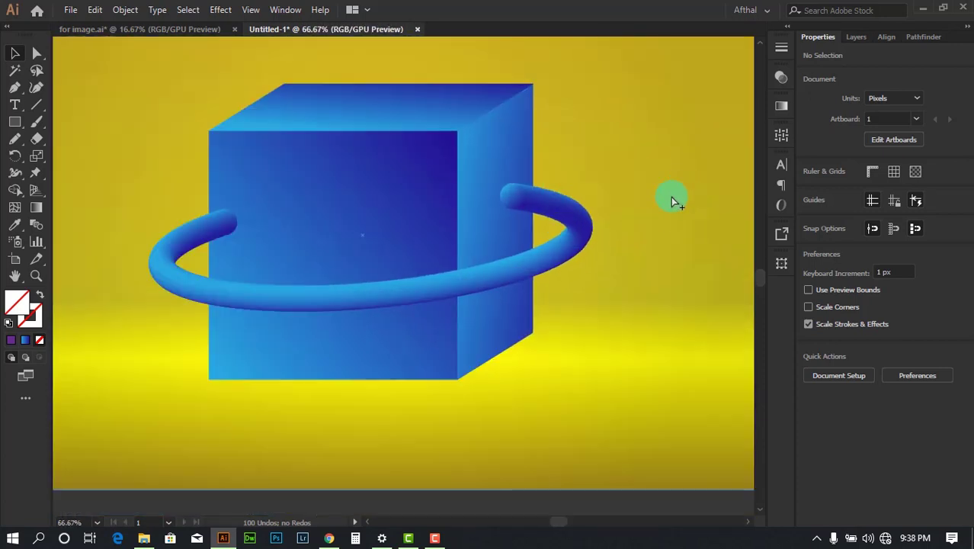
Step: Isolate the ring blend and select its end circle on the cube's side face
scroll(585, 169, up, 5)
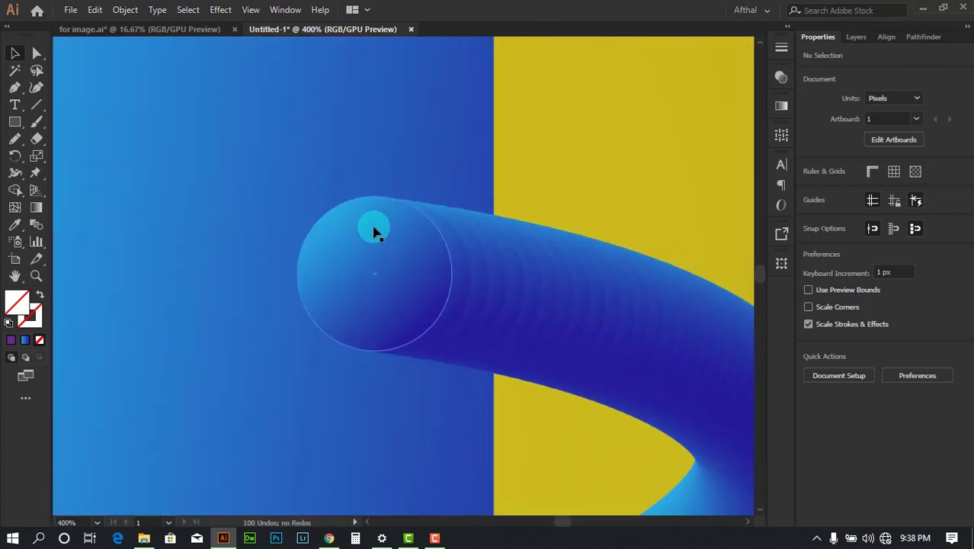
click(344, 244)
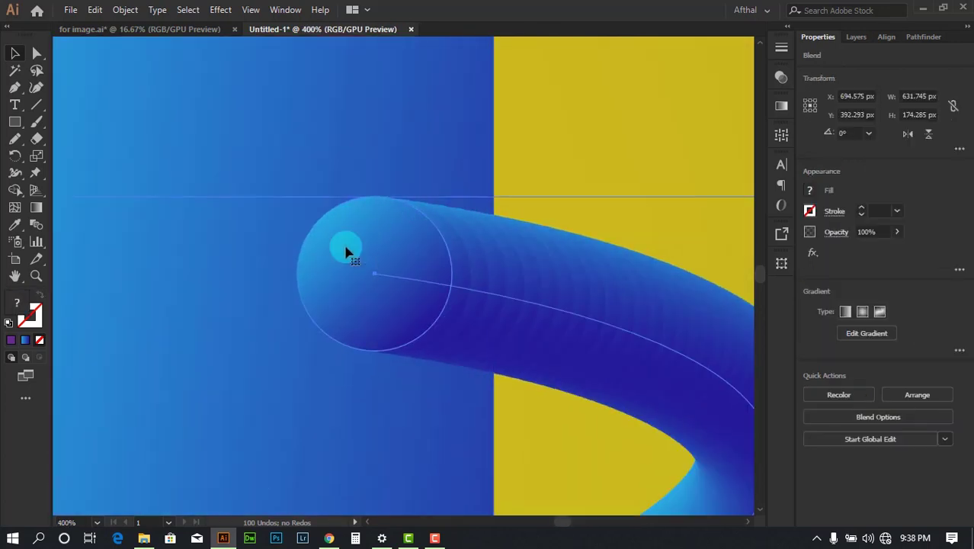
scroll(448, 235, down, 4)
scroll(448, 236, up, 3)
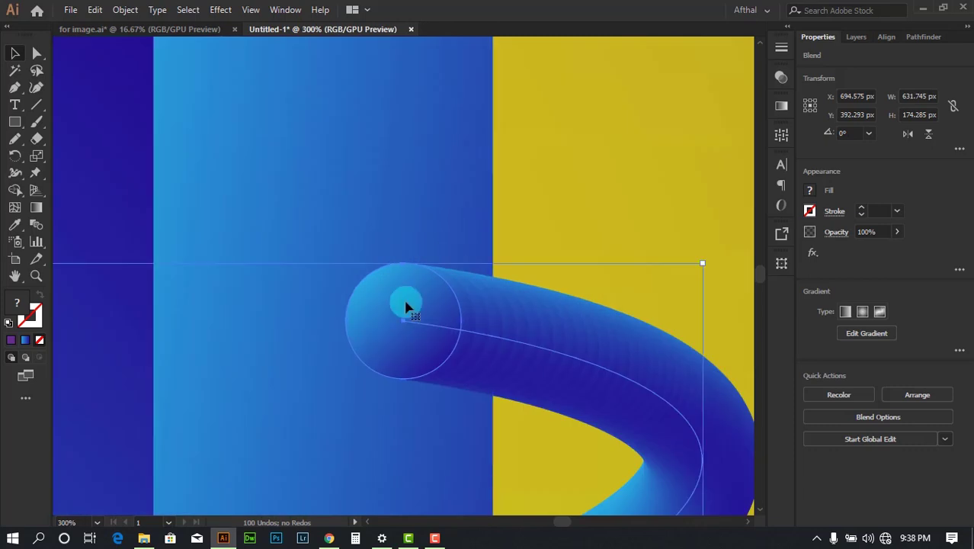
double_click(407, 306)
scroll(408, 312, down, 1)
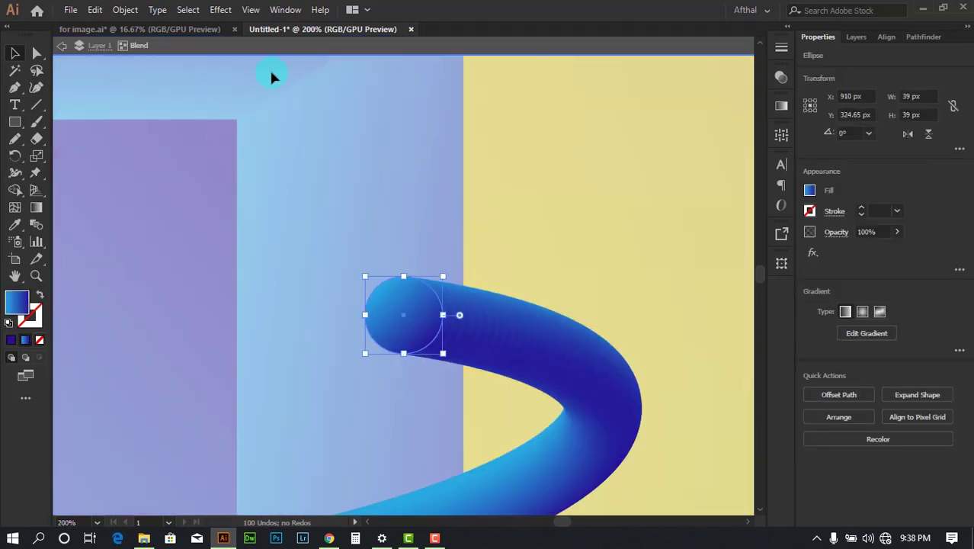
scroll(419, 244, down, 6)
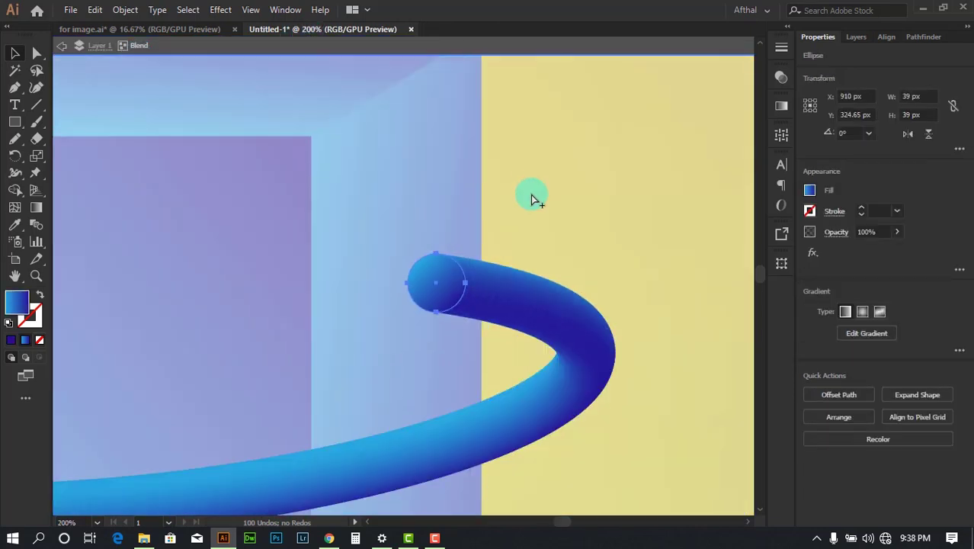
scroll(529, 230, up, 8)
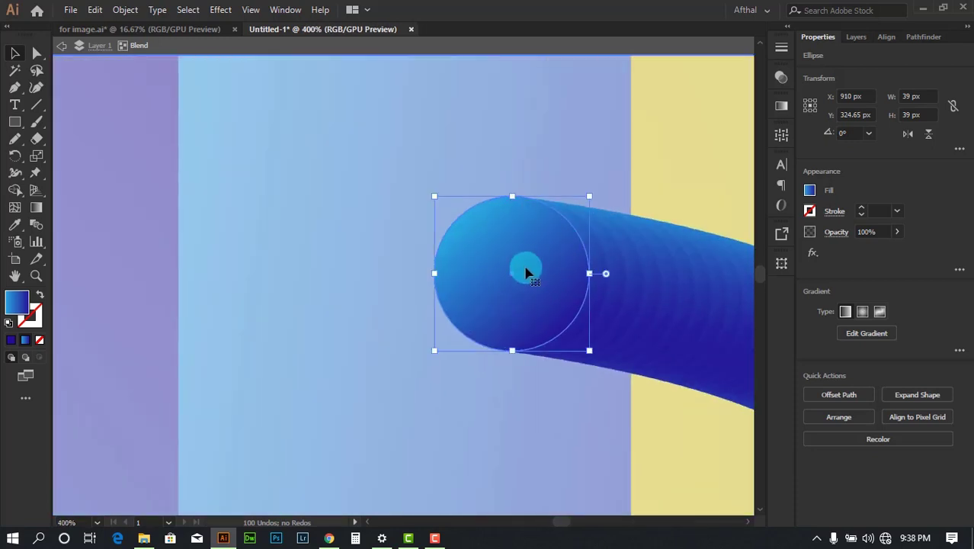
Step: Try redirecting the end circle's gradient diagonally downward, with light blue above and dark blue below
key(g)
drag(529, 202, 471, 336)
key(ctrl+z)
scroll(428, 167, down, 6)
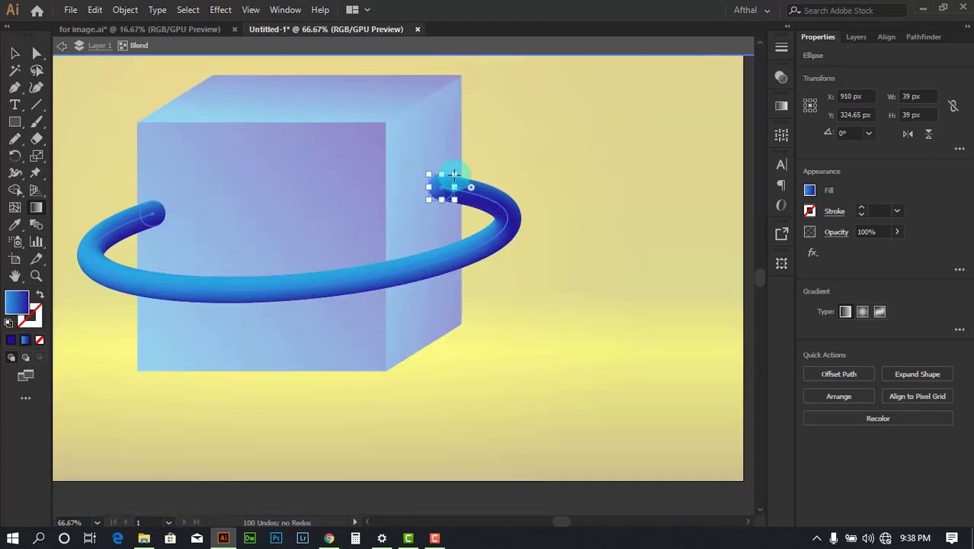
scroll(449, 185, up, 2)
scroll(450, 186, up, 1)
drag(457, 156, 424, 269)
scroll(418, 191, down, 1)
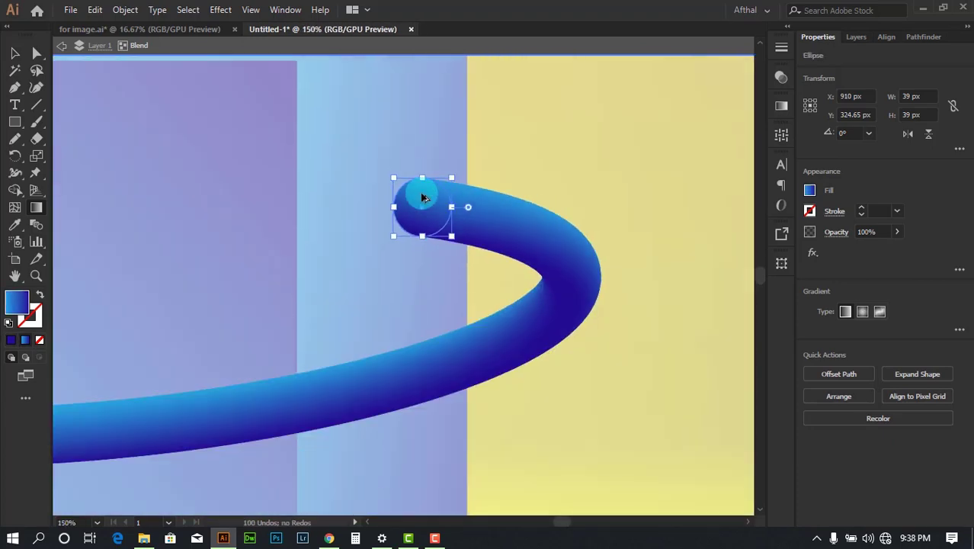
scroll(635, 264, down, 2)
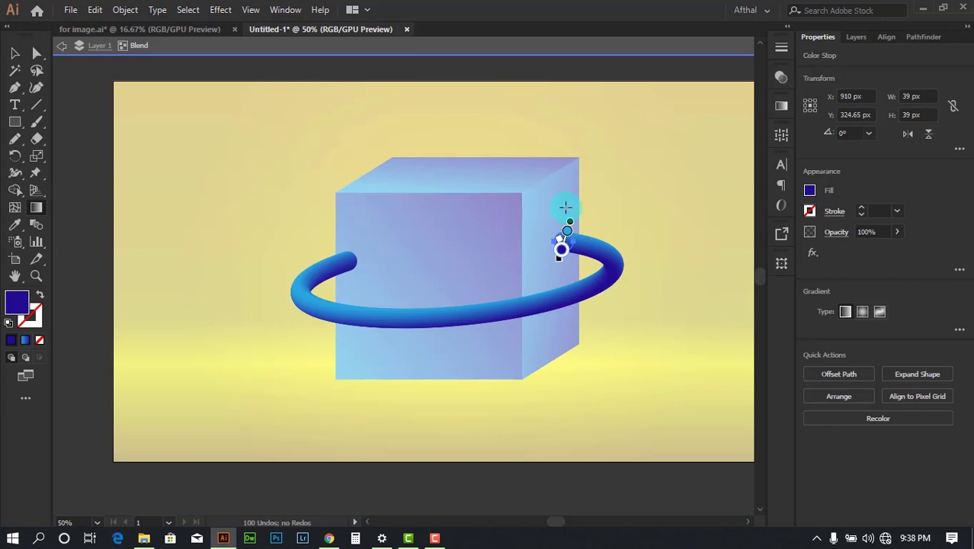
Step: Try other gradient angles on the end circle, including a reversed direction across the ring blend with dark blue on top
scroll(578, 260, up, 4)
drag(491, 148, 570, 210)
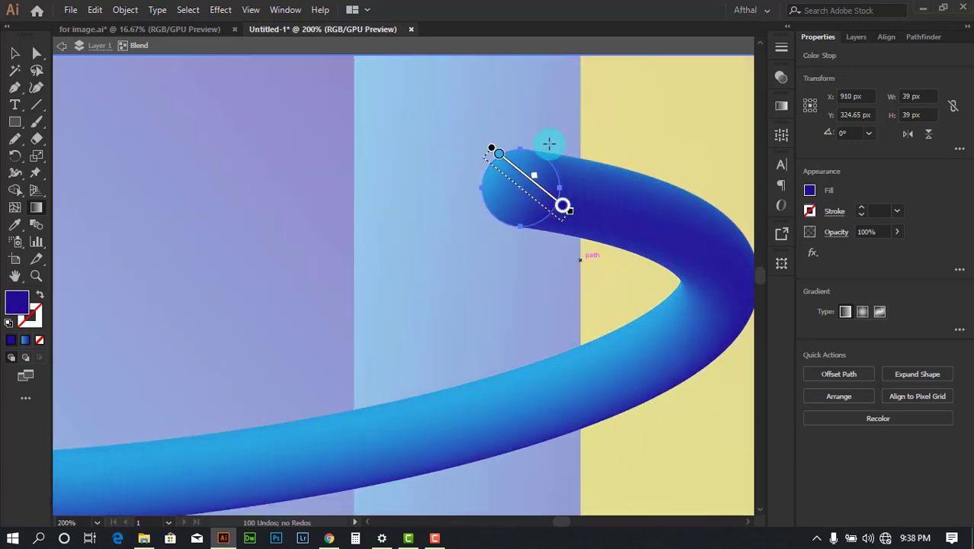
drag(549, 143, 515, 215)
scroll(518, 206, down, 4)
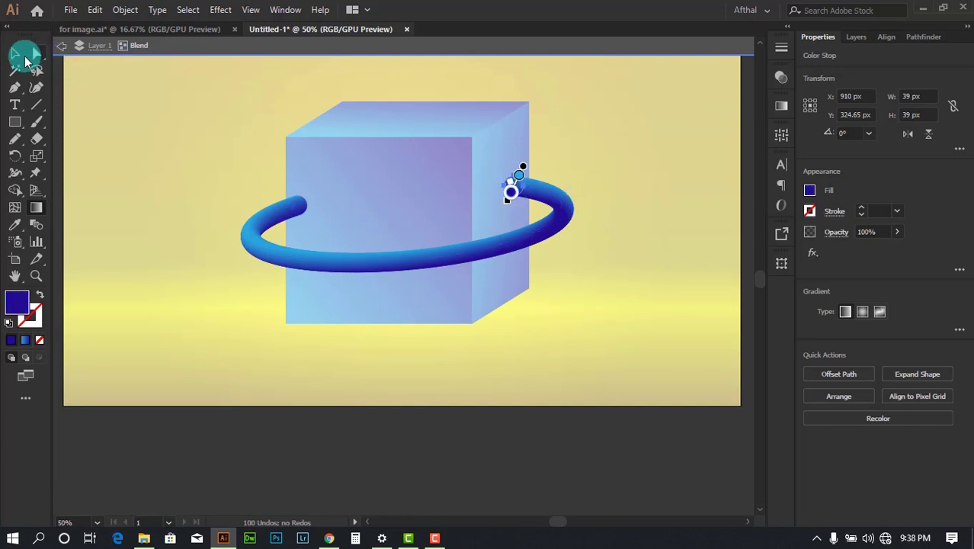
scroll(561, 156, up, 2)
drag(489, 237, 456, 187)
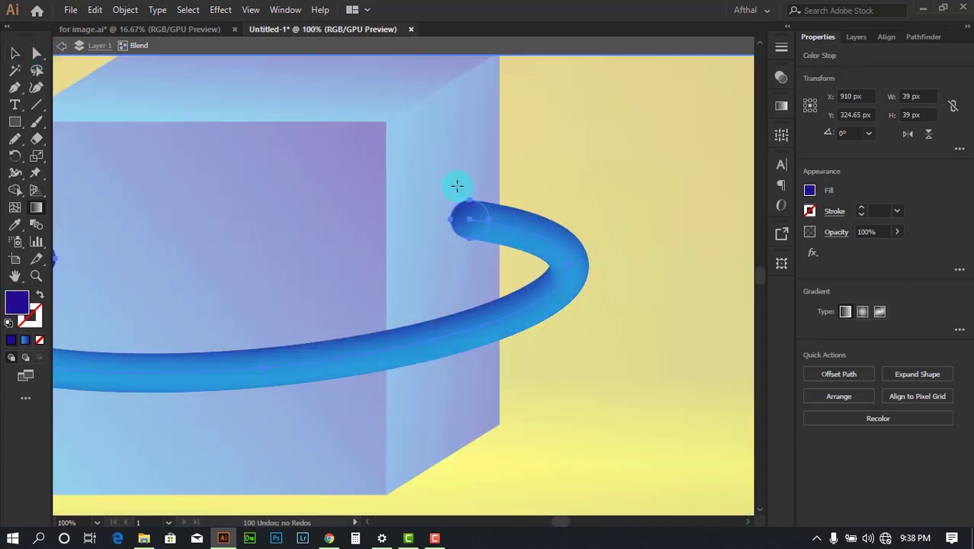
scroll(484, 241, down, 2)
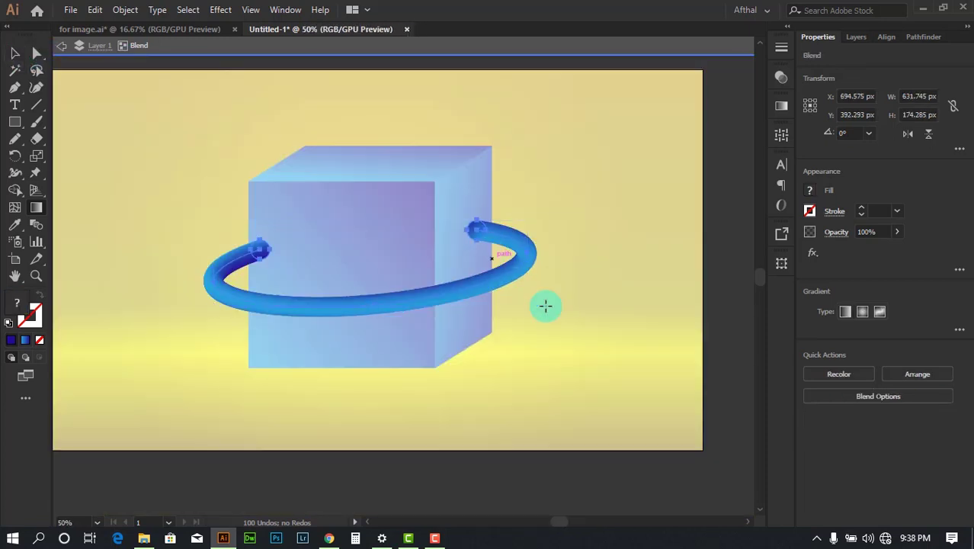
Step: Undo the gradient direction changes, keep the blend on the open ring path and deselect it
key(ctrl+z)
key(ctrl+z)
key(ctrl+z)
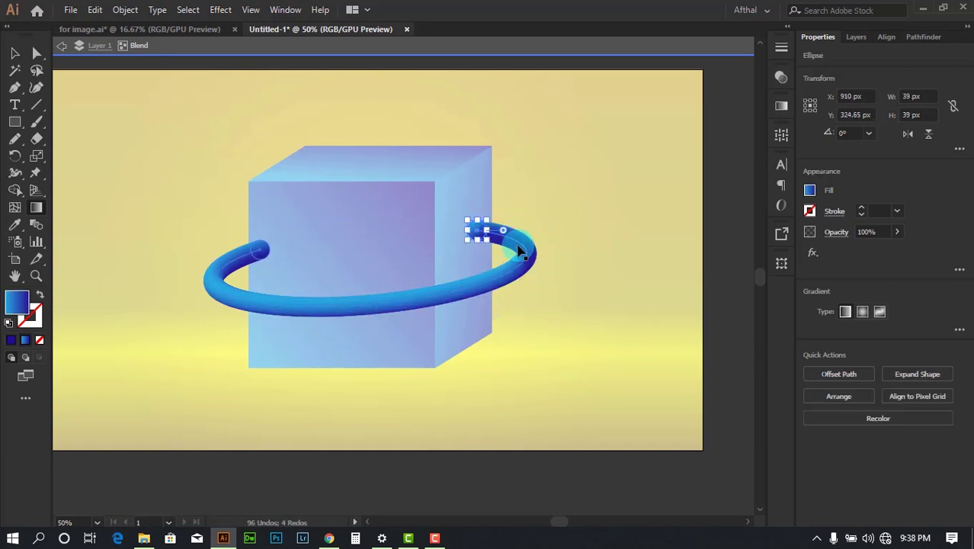
key(ctrl+z)
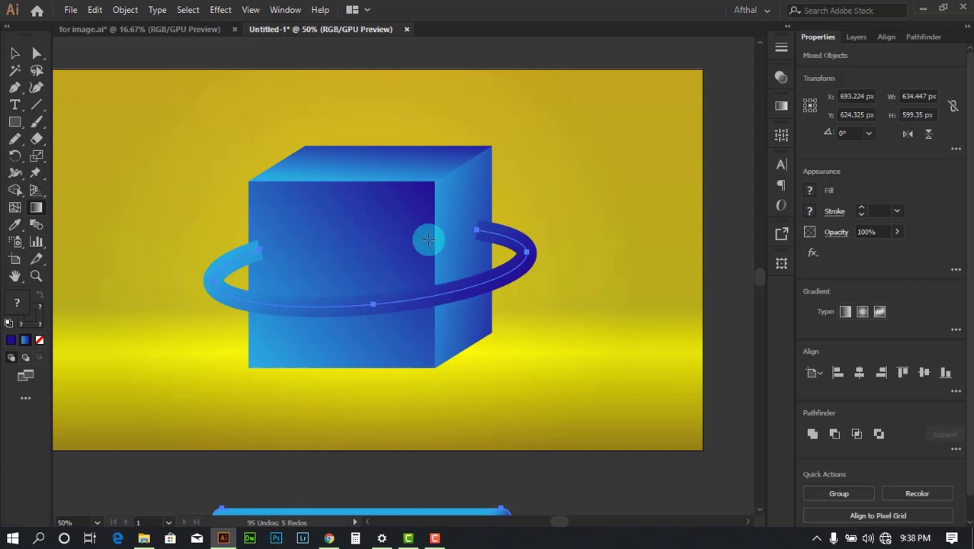
key(ctrl+shift+z)
click(14, 53)
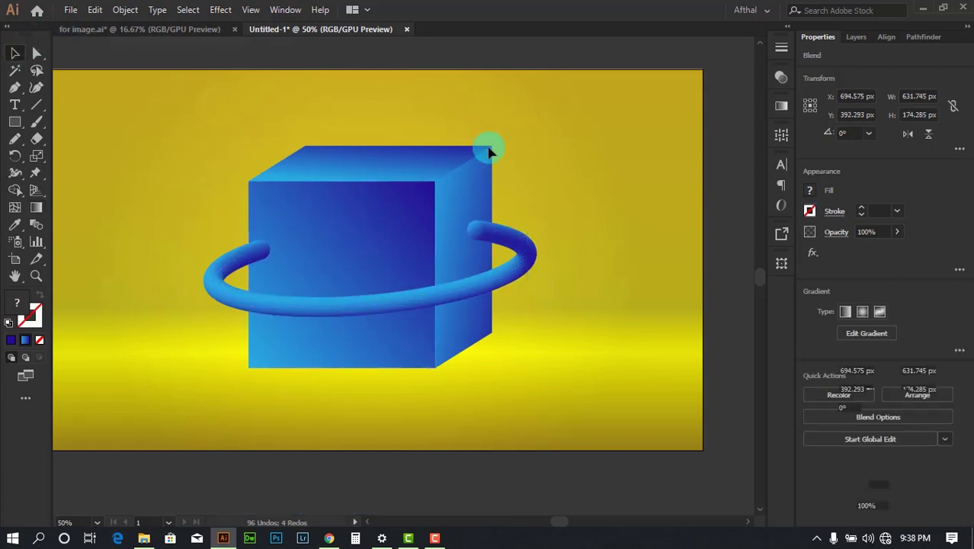
scroll(490, 152, down, 2)
click(685, 215)
drag(685, 215, 709, 246)
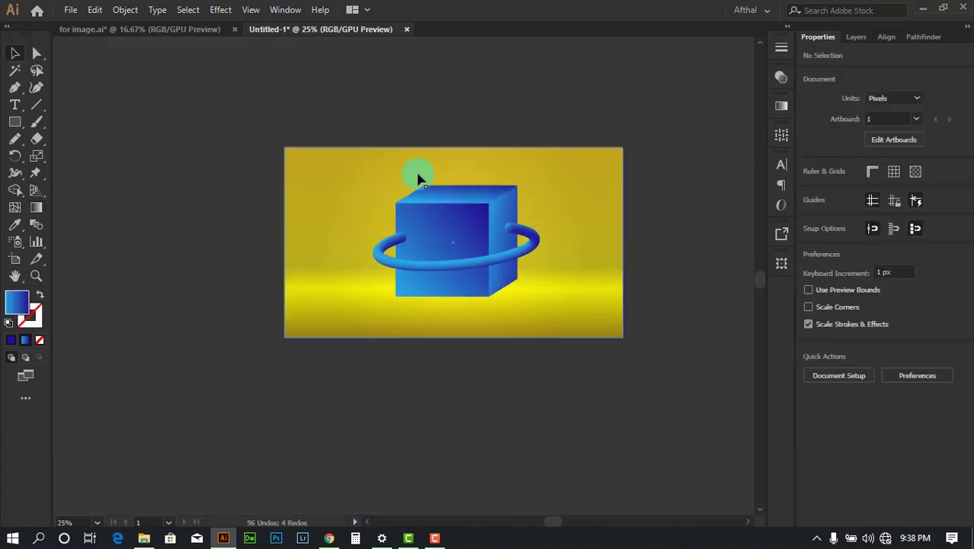
scroll(488, 260, up, 2)
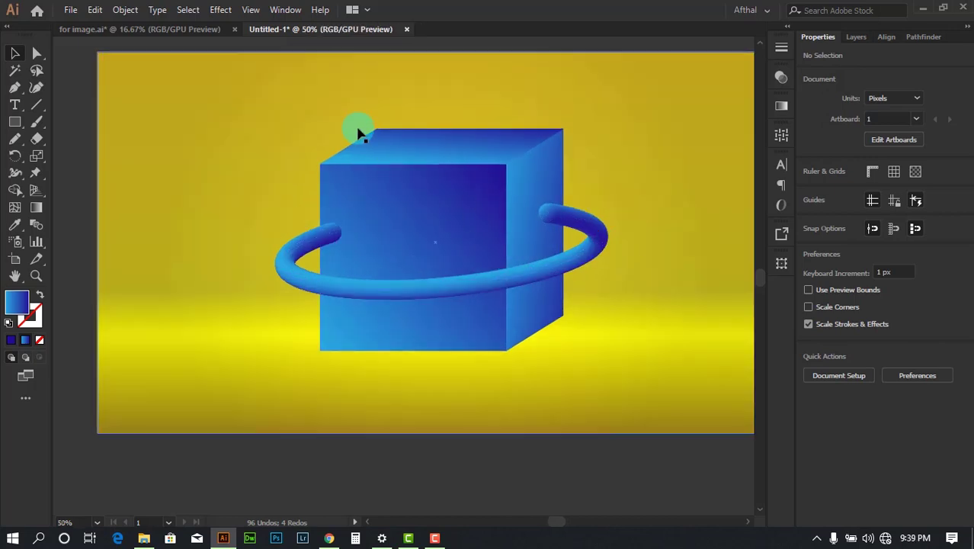
Step: Select the cube's front, top and side faces together, leaving the ring blend unselected
drag(625, 198, 580, 193)
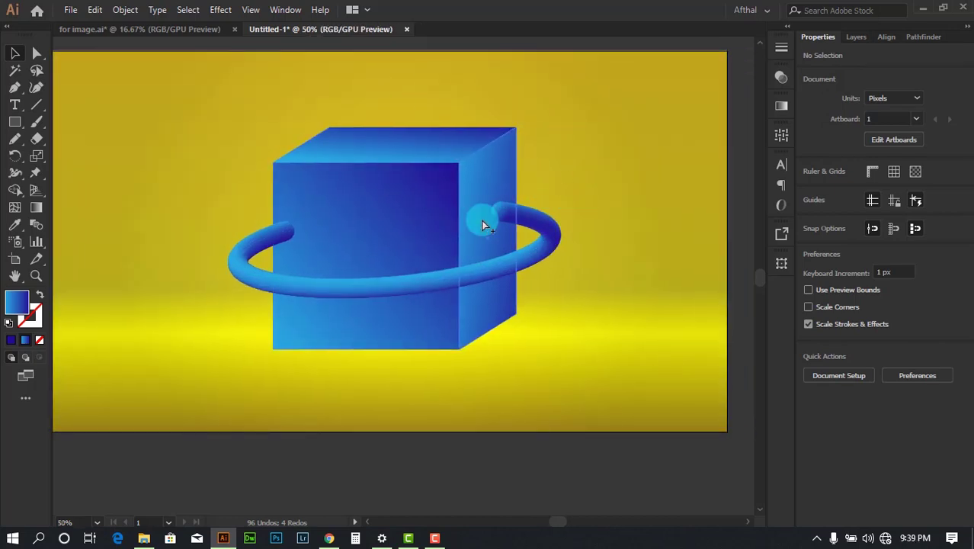
scroll(483, 219, up, 1)
scroll(443, 273, down, 1)
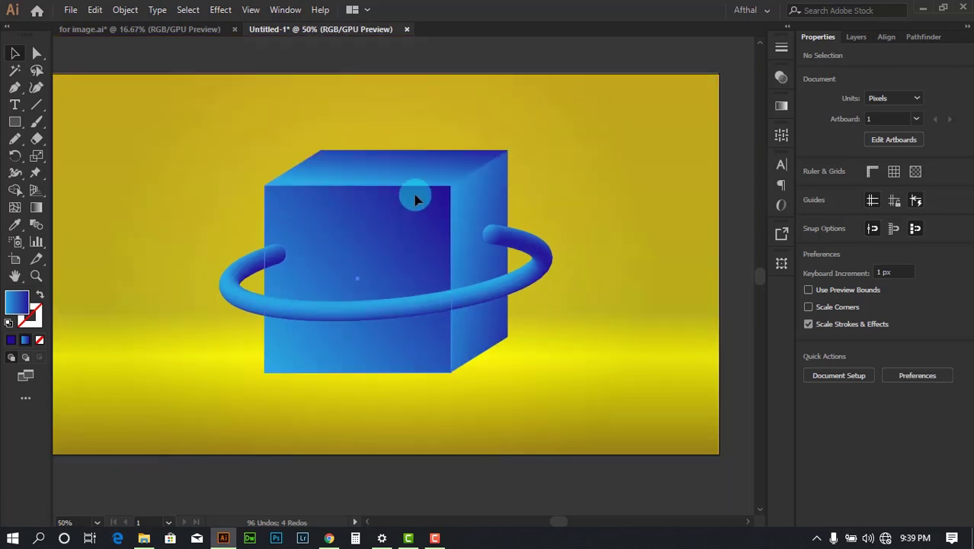
drag(416, 199, 450, 135)
key(ctrl+z)
shift+click(480, 200)
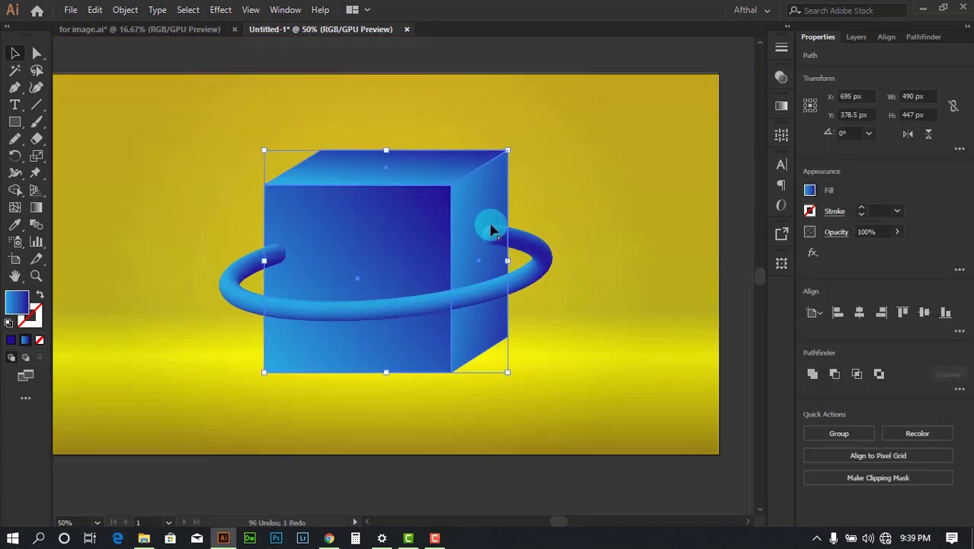
Step: Try moving the selected cube faces away from the ring, undoing each move
drag(495, 224, 673, 176)
key(ctrl+z)
drag(440, 227, 255, 191)
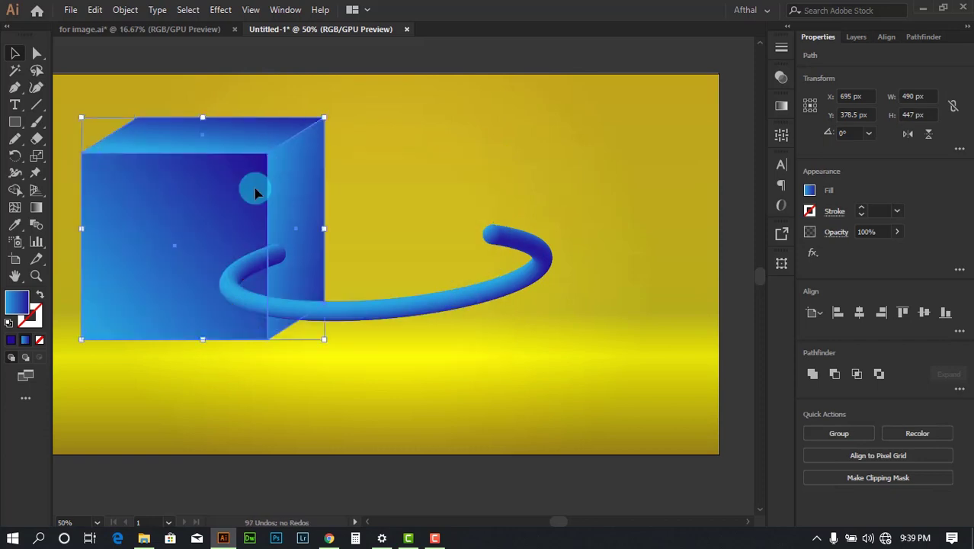
key(ctrl+z)
drag(445, 197, 224, 163)
key(ctrl+z)
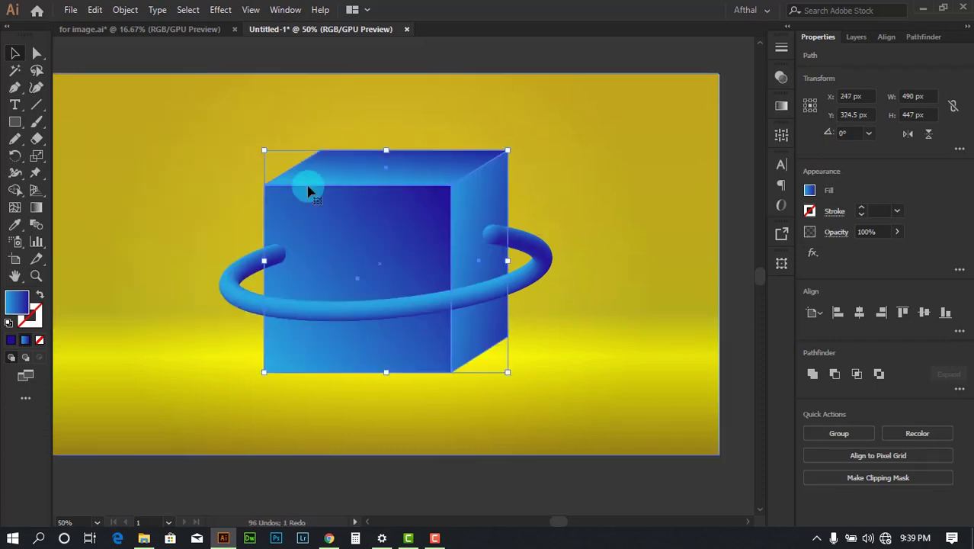
Step: Group the three cube faces, bring the group in front of the ring blend and deselect it
key(ctrl+g)
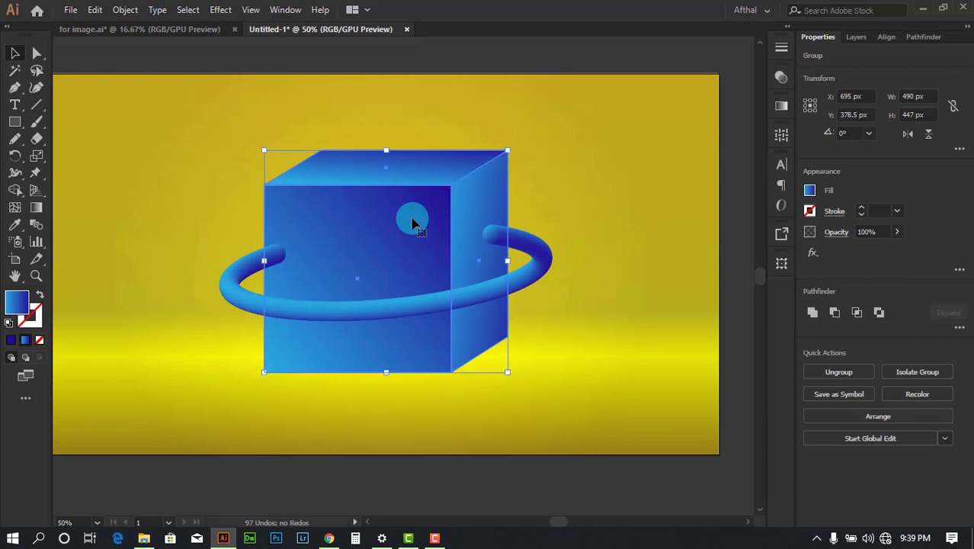
key(ctrl+shift+bracketright)
key(ctrl+minus)
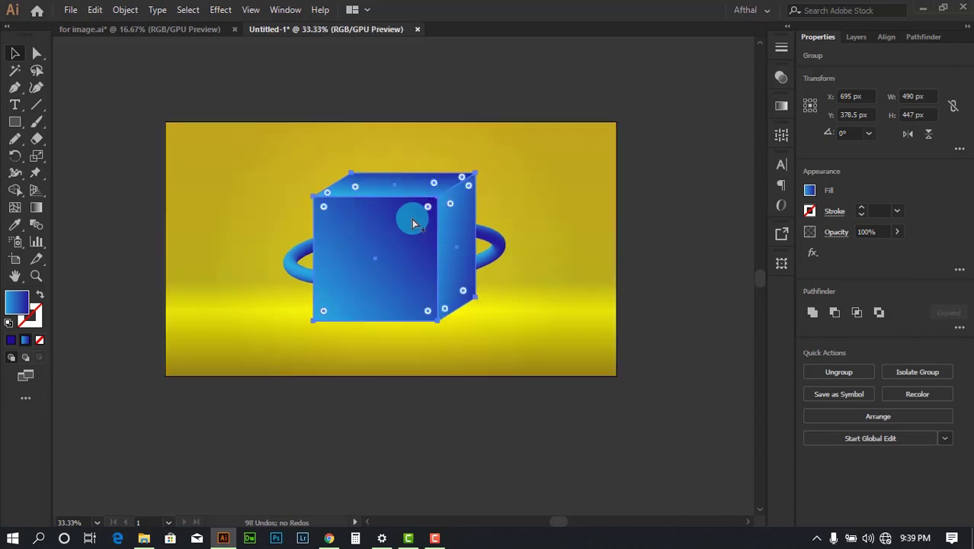
click(446, 83)
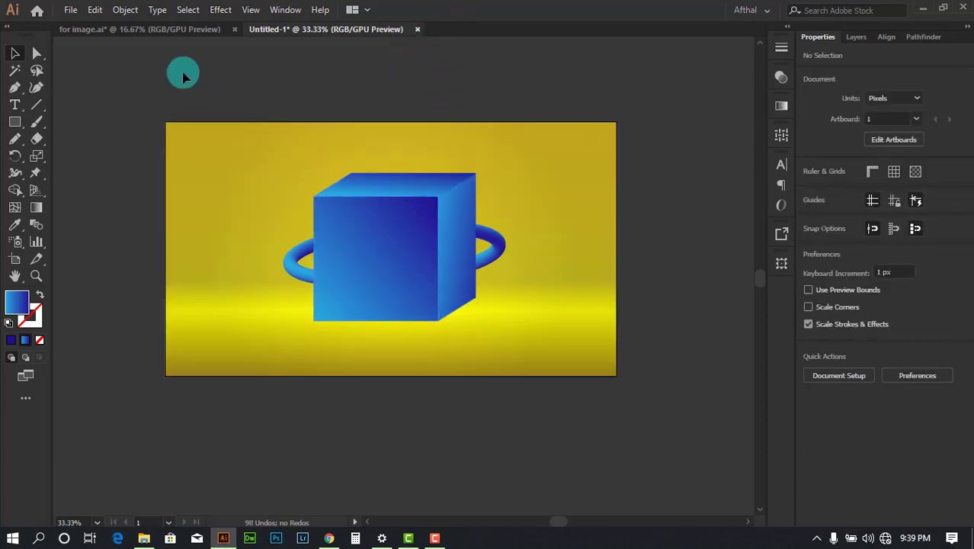
Step: Examine how the ring wraps around the cube in the for image.ai reference, and return to the working document
click(179, 30)
drag(717, 521, 462, 248)
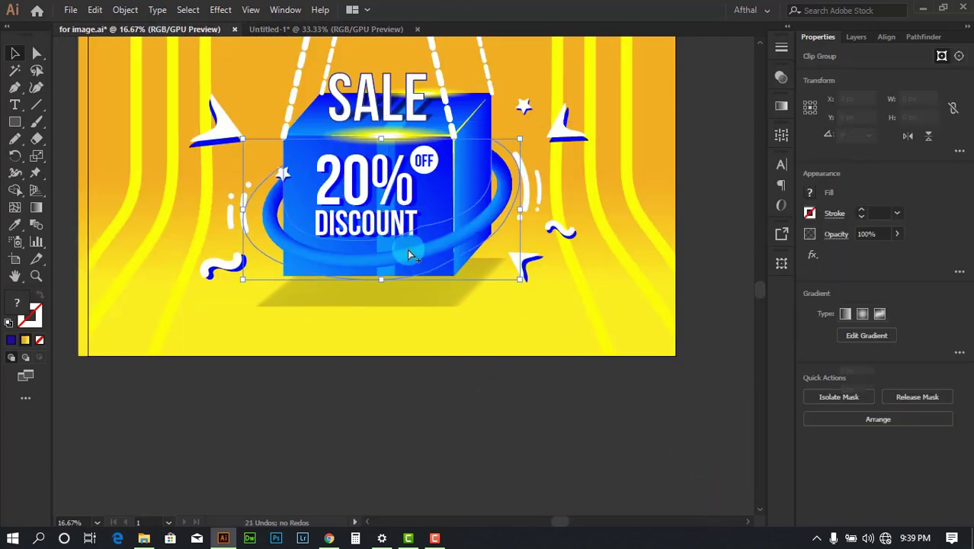
scroll(407, 250, up, 1)
click(214, 174)
scroll(218, 188, up, 2)
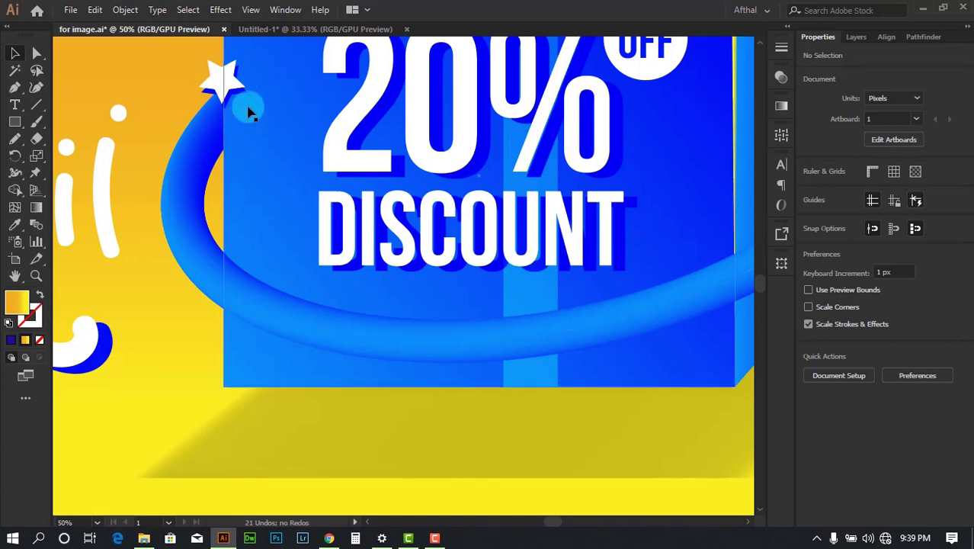
scroll(207, 268, down, 3)
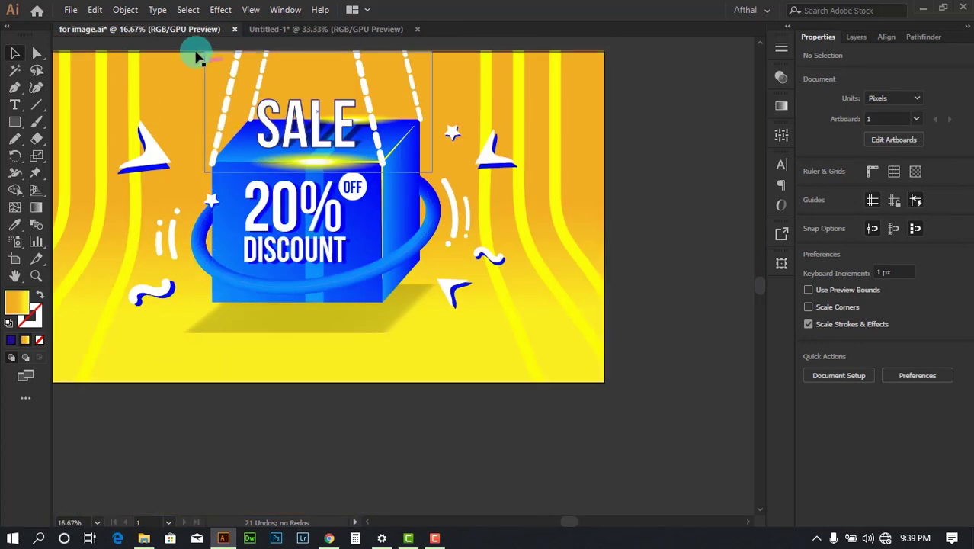
click(279, 29)
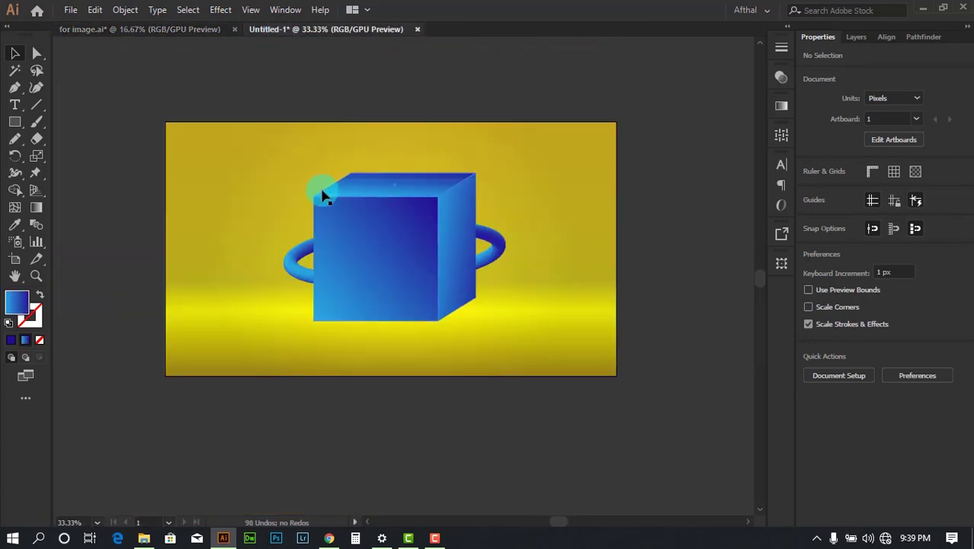
Step: Bring the ring blend in front of the cube group and deselect it
click(500, 256)
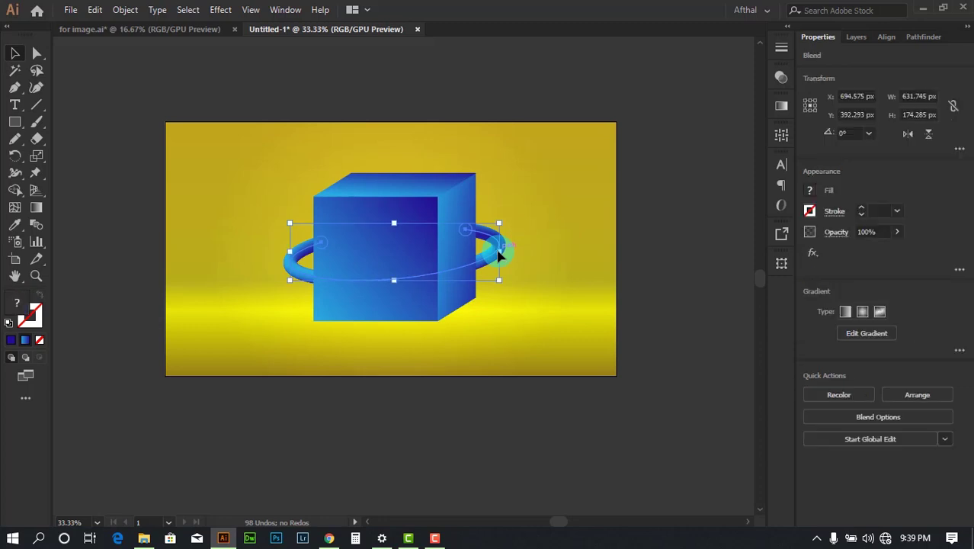
key(ctrl+shift+bracketright)
scroll(499, 257, up, 2)
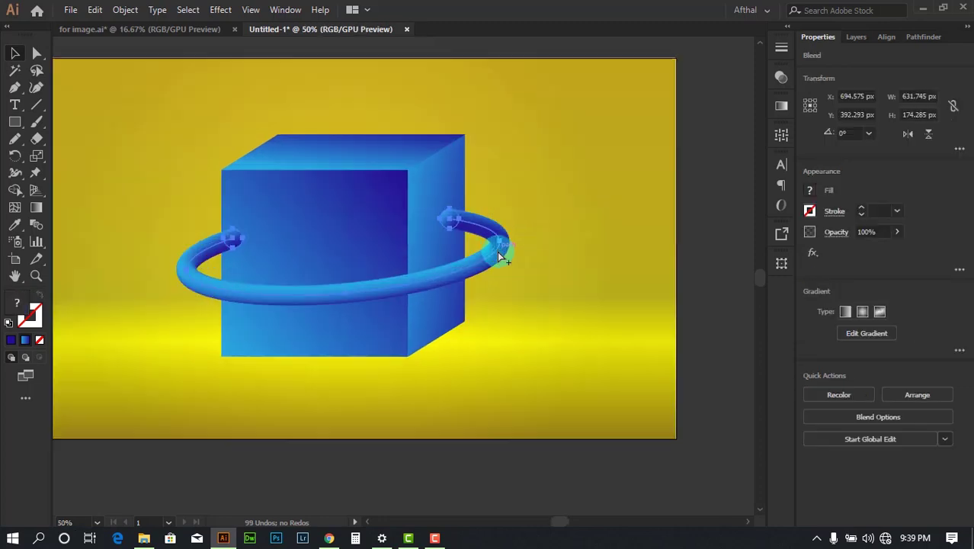
drag(531, 202, 583, 199)
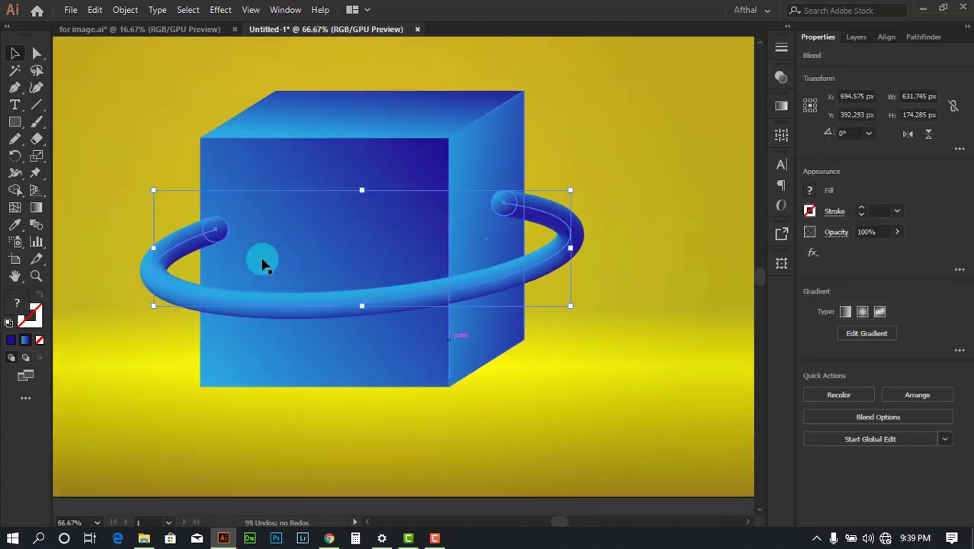
scroll(402, 271, down, 1)
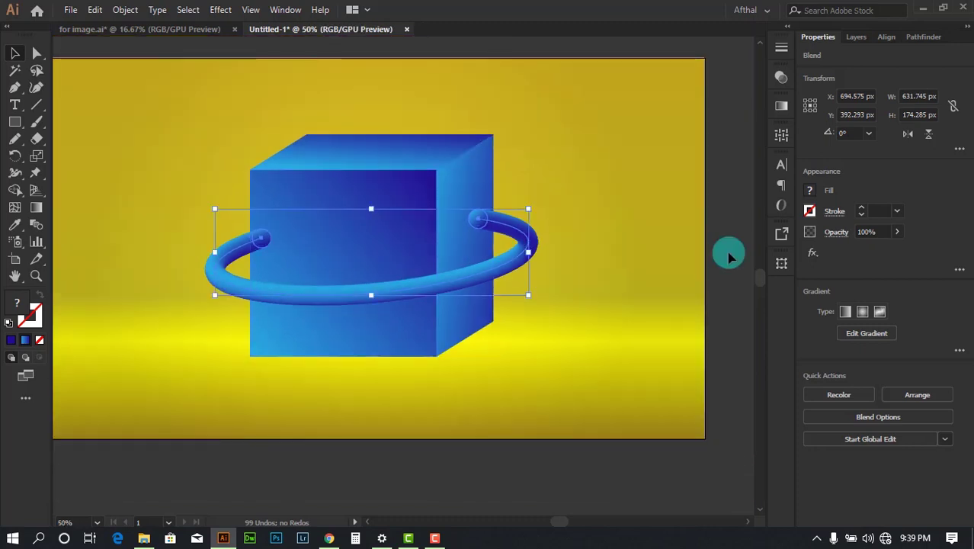
click(727, 255)
Step: Start a Pen tool path down the side face's outer edge, from above the ring's end to the gap below it
scroll(531, 186, up, 1)
scroll(446, 227, up, 1)
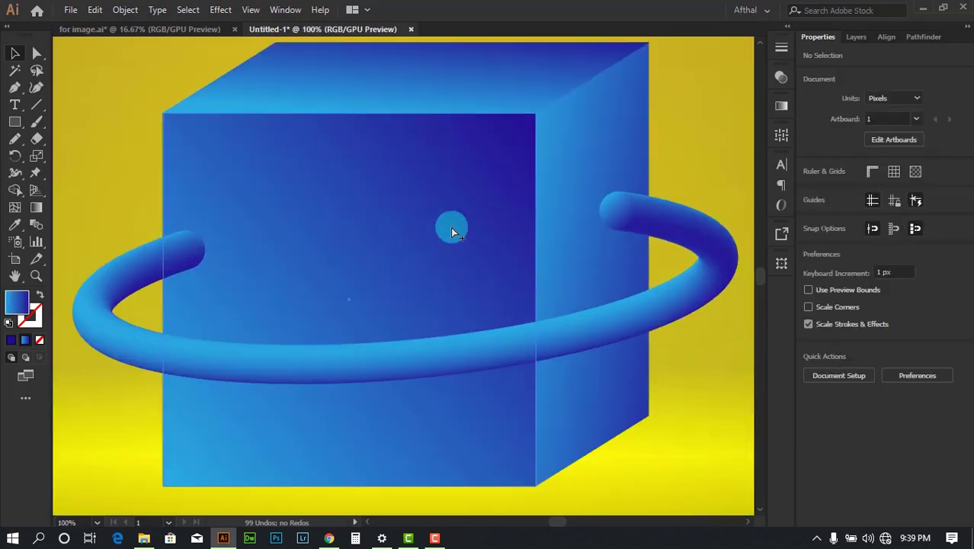
drag(575, 229, 540, 166)
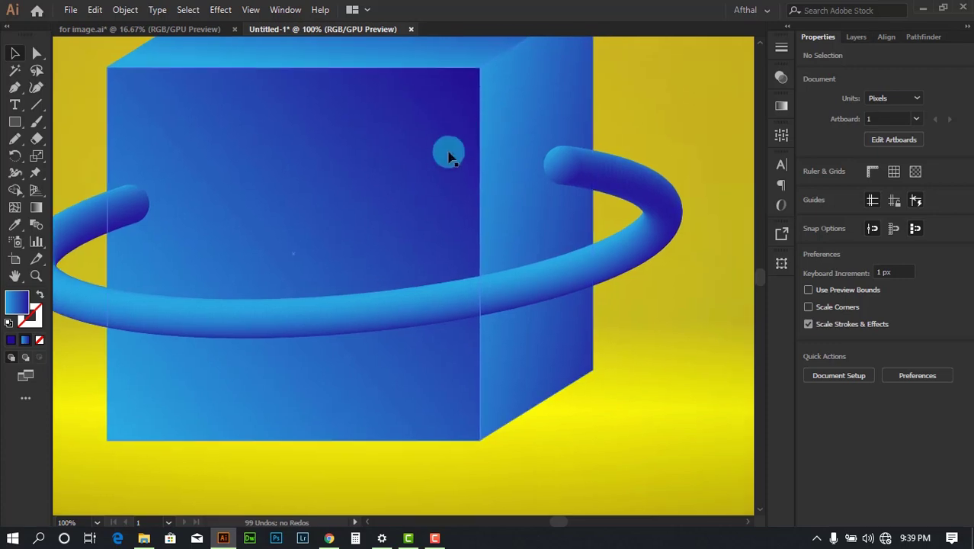
scroll(449, 150, down, 1)
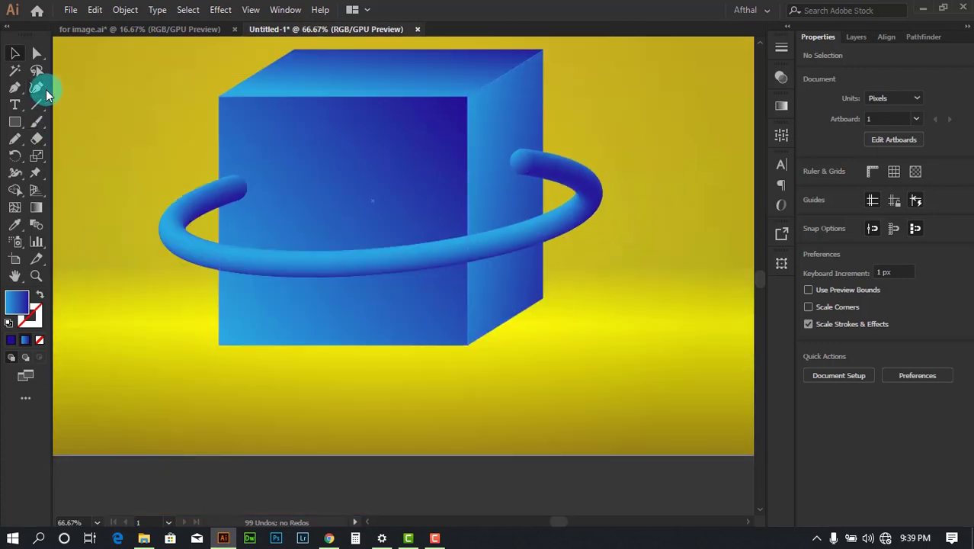
click(15, 89)
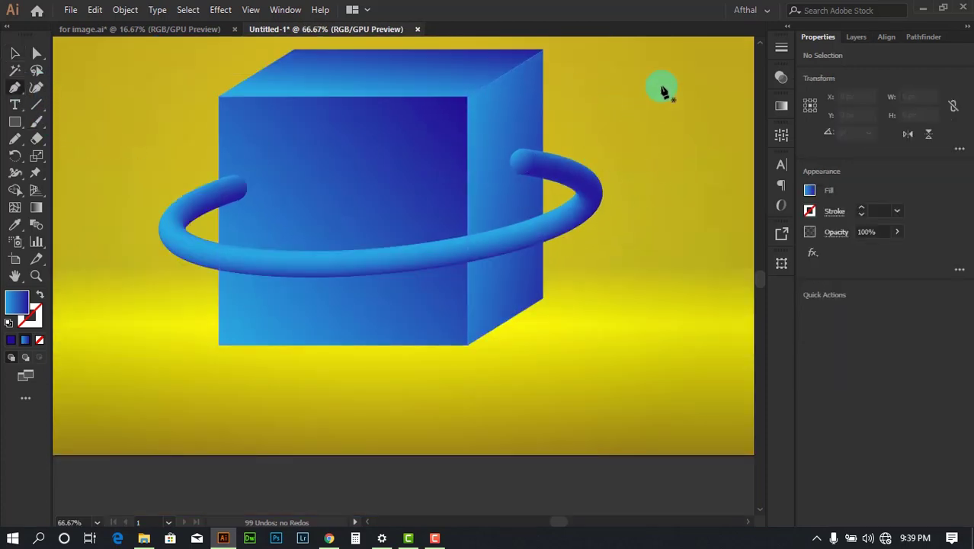
scroll(544, 171, up, 4)
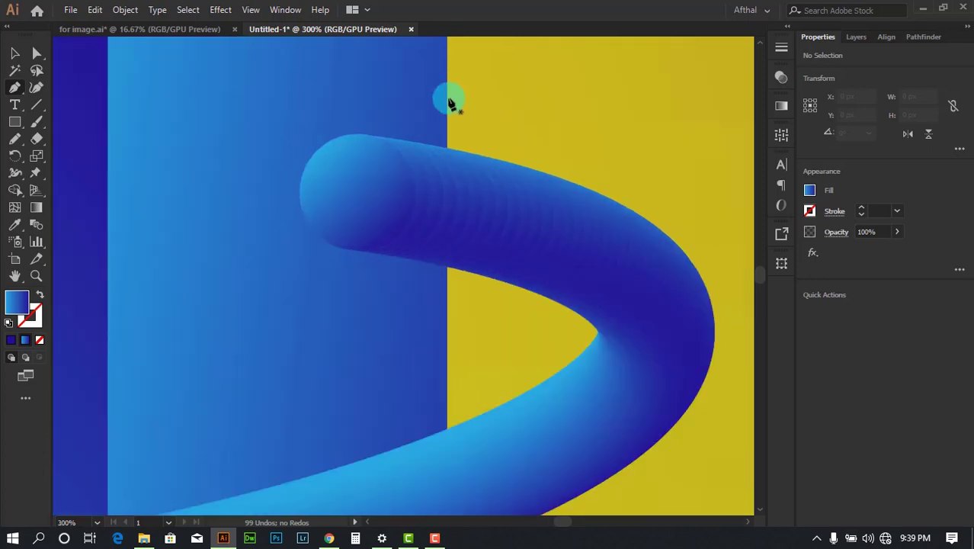
click(449, 313)
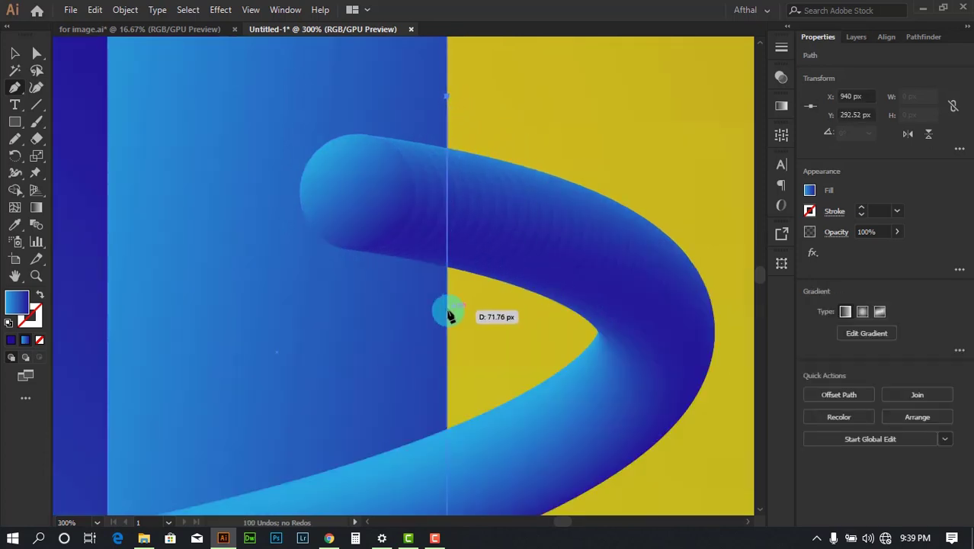
Step: Continue the path across the cube above the ring's front band to the front face's outer edge
scroll(524, 249, down, 3)
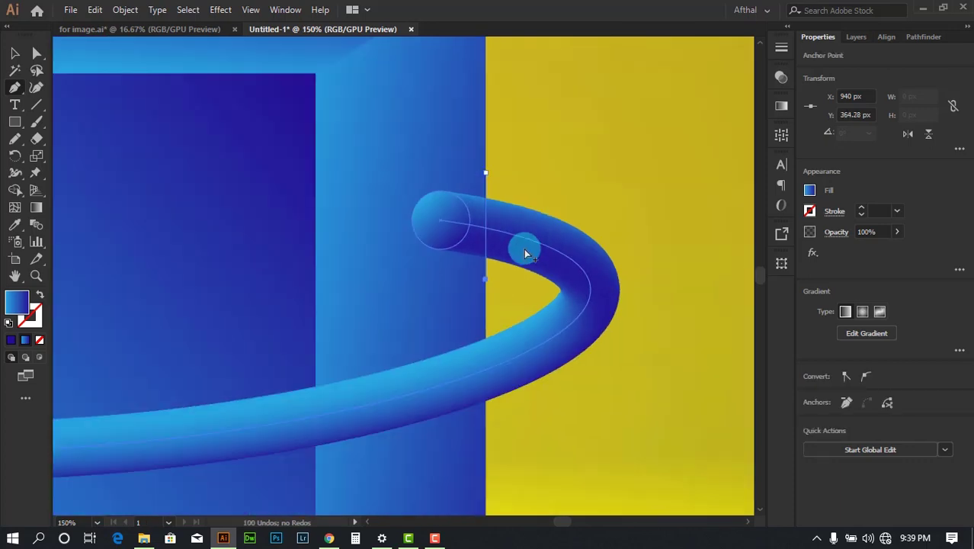
click(421, 291)
drag(314, 301, 534, 259)
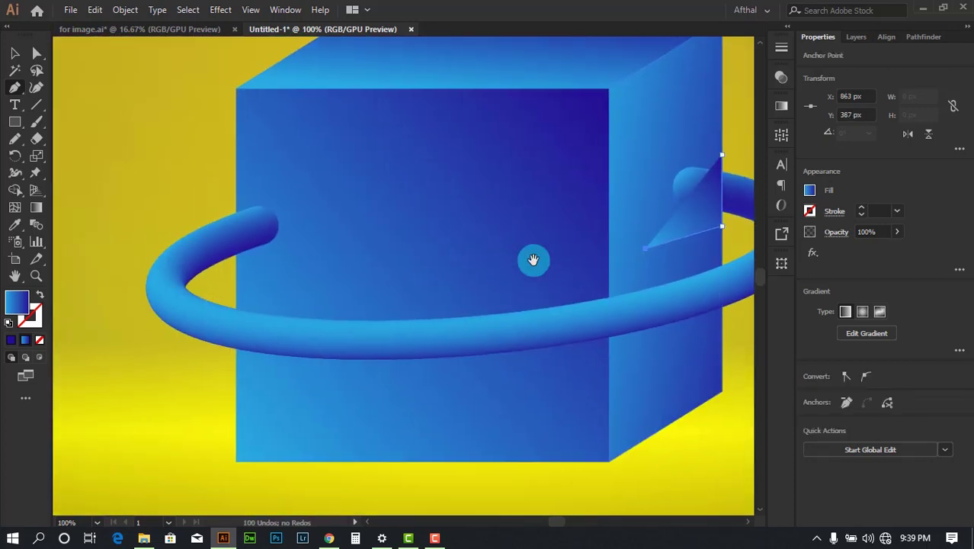
click(426, 285)
click(328, 290)
scroll(266, 292, up, 4)
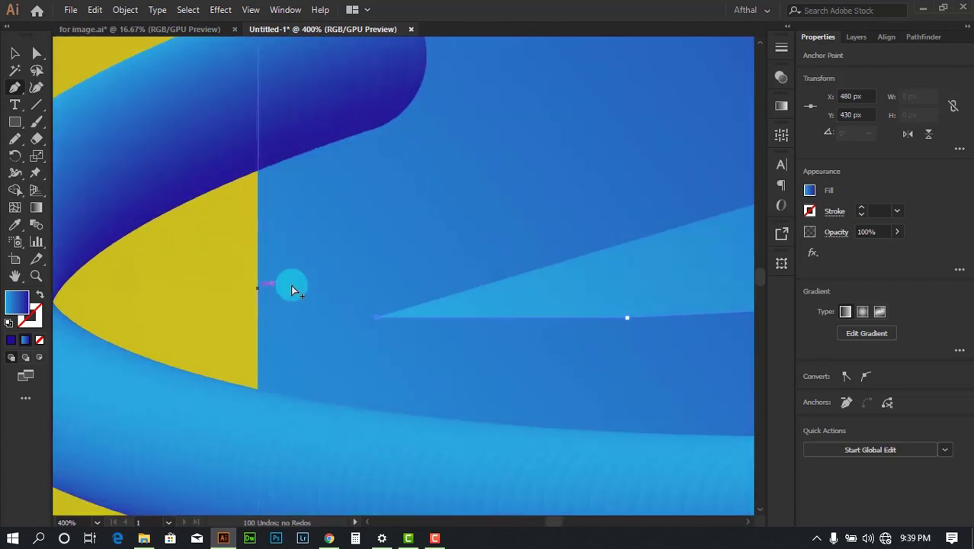
click(258, 284)
Step: Extend the path up the front face's outer edge, around the ring's outside bend and beneath its front band
scroll(275, 213, up, 3)
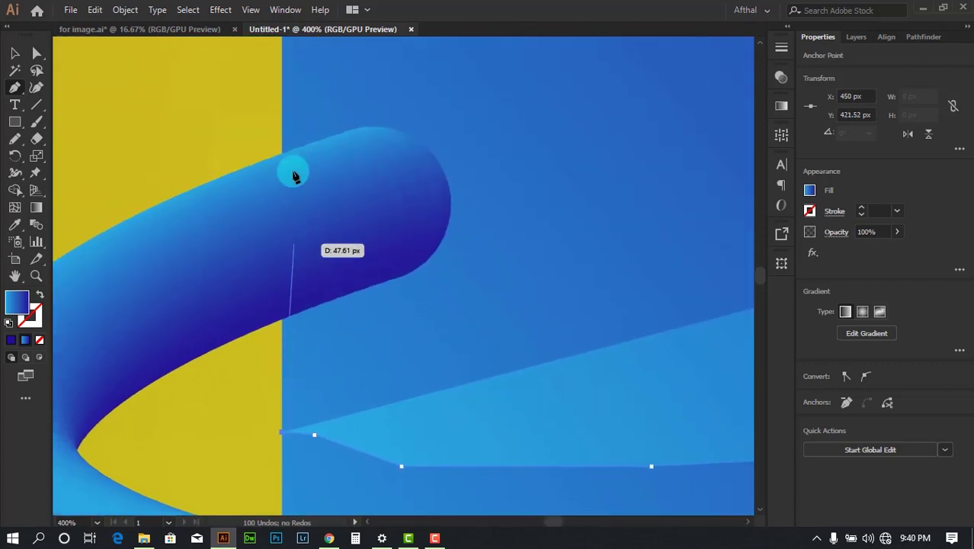
click(284, 92)
scroll(229, 97, down, 3)
click(191, 98)
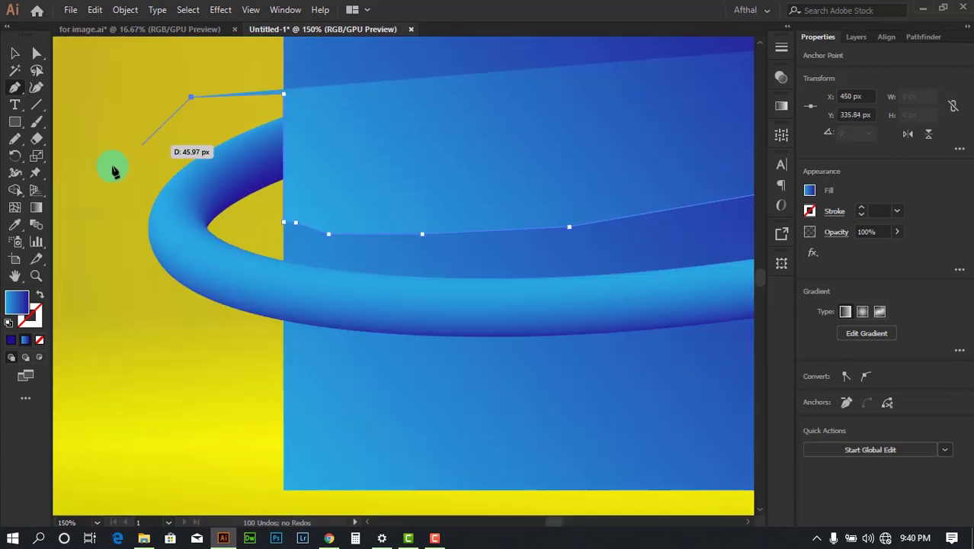
click(107, 264)
click(130, 356)
click(363, 391)
click(546, 391)
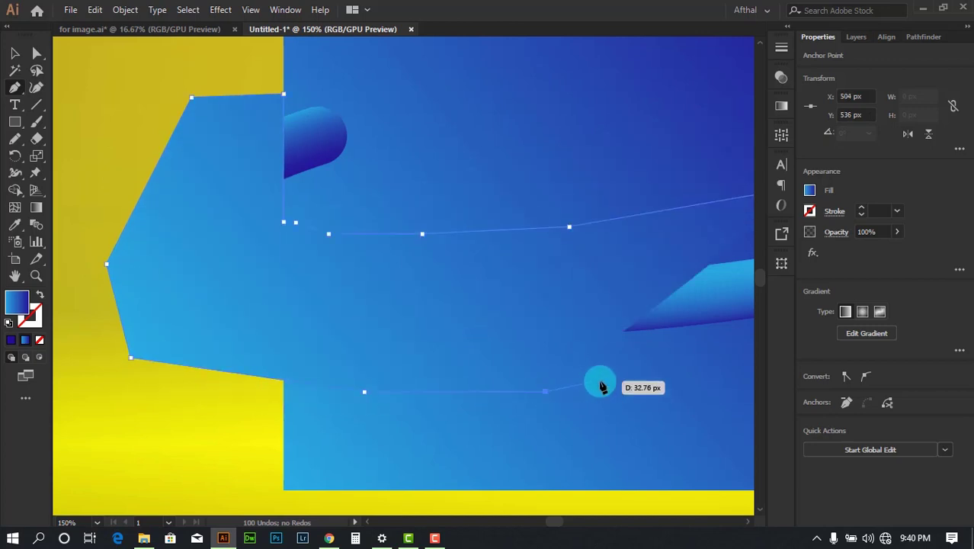
Step: Continue the path below the ring across the side face, around the bend beyond it, and close it at its starting point
drag(599, 385, 333, 393)
click(636, 358)
drag(636, 358, 324, 441)
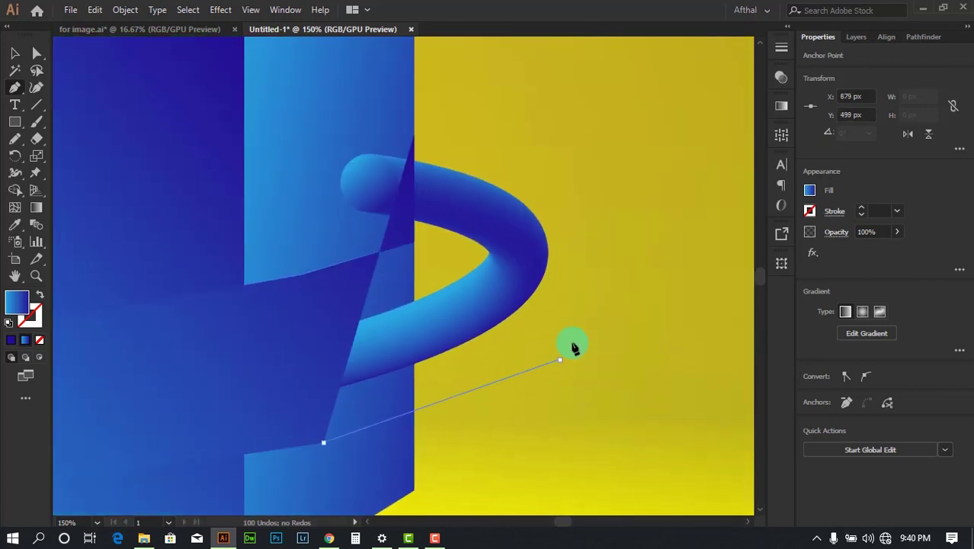
click(560, 359)
click(597, 279)
click(591, 187)
click(557, 136)
scroll(435, 115, up, 3)
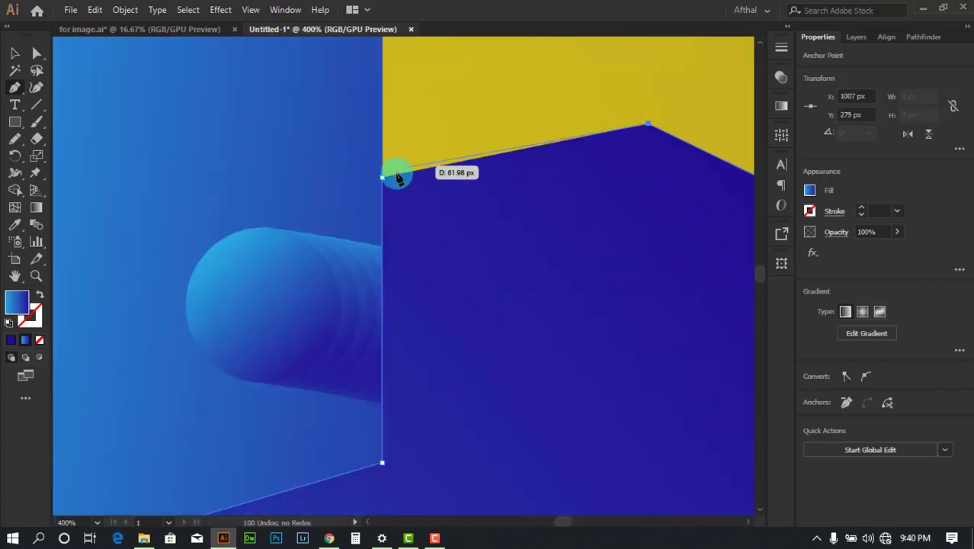
click(382, 176)
Step: Try moving the closed pen shape off the ring and undo the move
scroll(518, 160, down, 6)
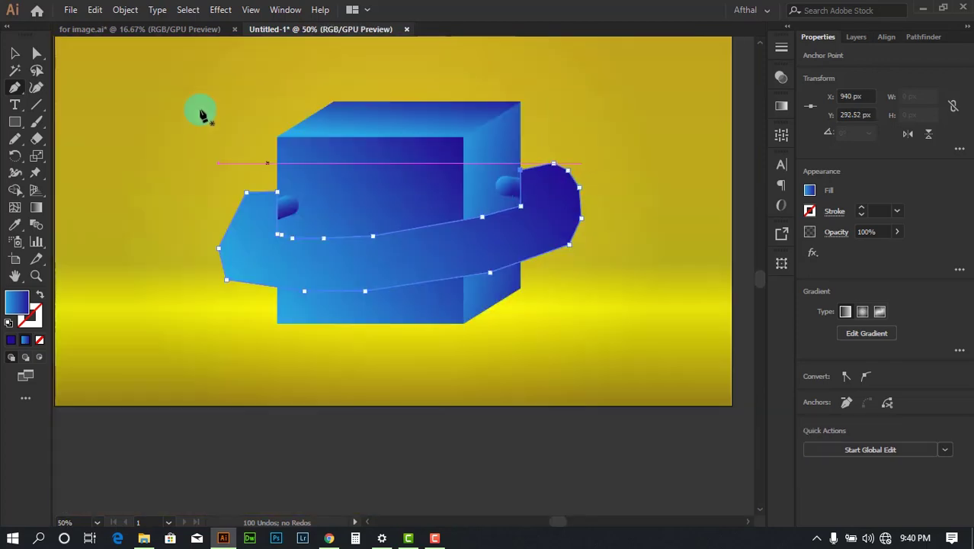
click(15, 53)
click(124, 143)
drag(515, 265, 648, 408)
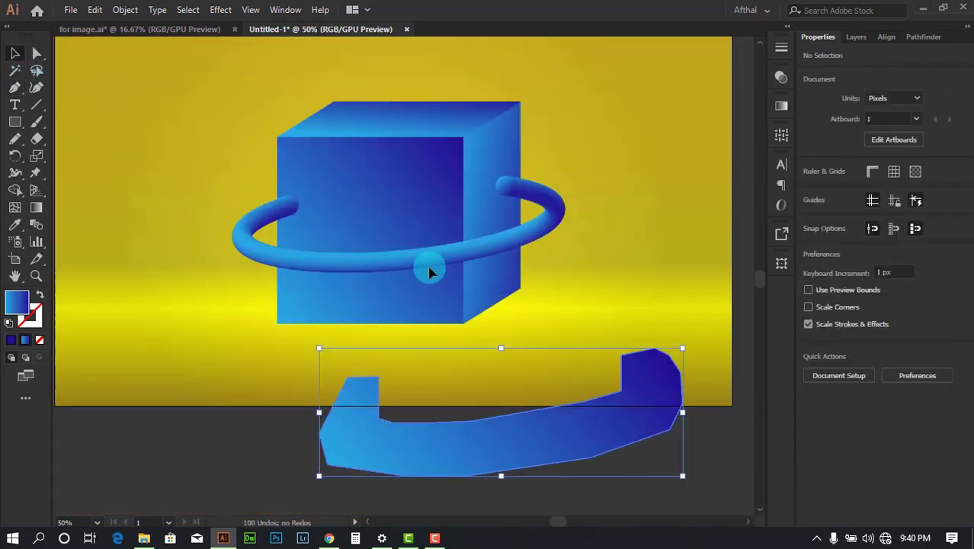
key(ctrl+z)
Step: Select the ring blend together with the pen shape, make a clipping mask from them and deselect
scroll(530, 182, up, 1)
scroll(531, 181, up, 1)
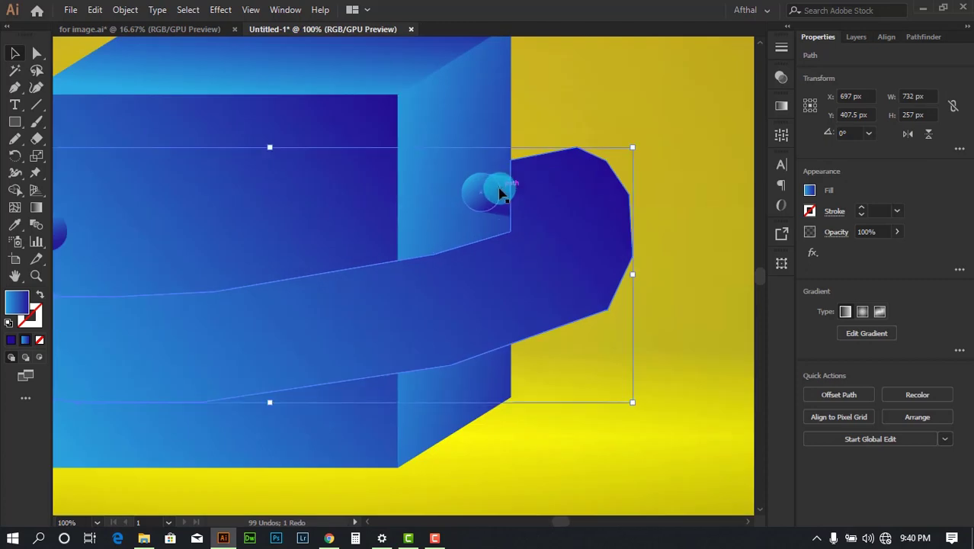
shift+click(498, 190)
scroll(546, 190, down, 2)
drag(565, 198, 697, 314)
key(ctrl+z)
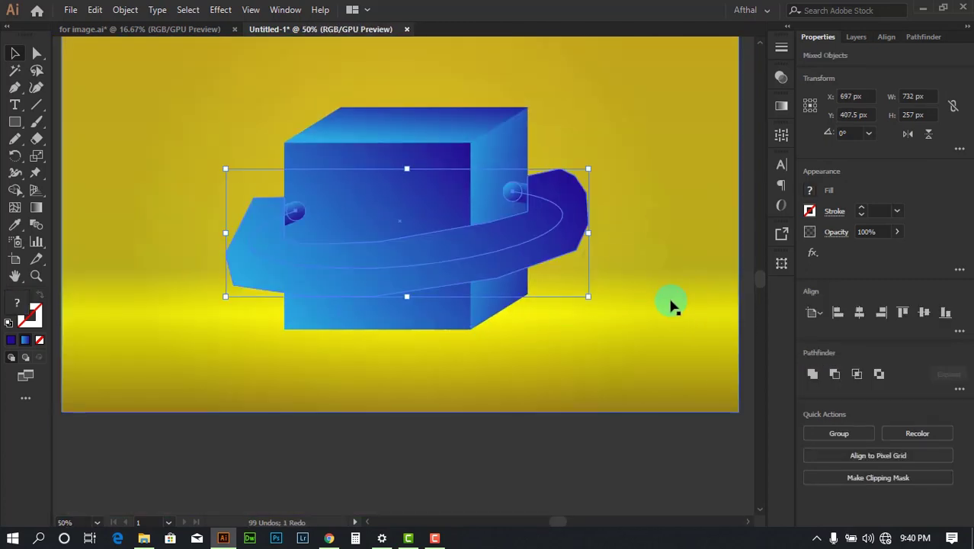
key(ctrl+7)
click(653, 436)
drag(557, 238, 576, 251)
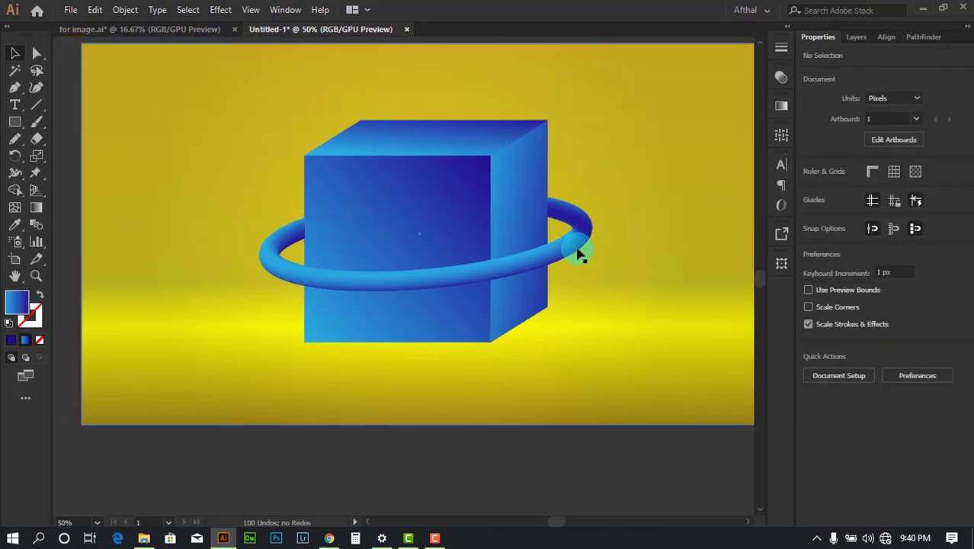
Step: Try moving the clipped ring off the cube to below the artboard, undo the moves and deselect it
scroll(270, 133, down, 2)
scroll(553, 211, up, 2)
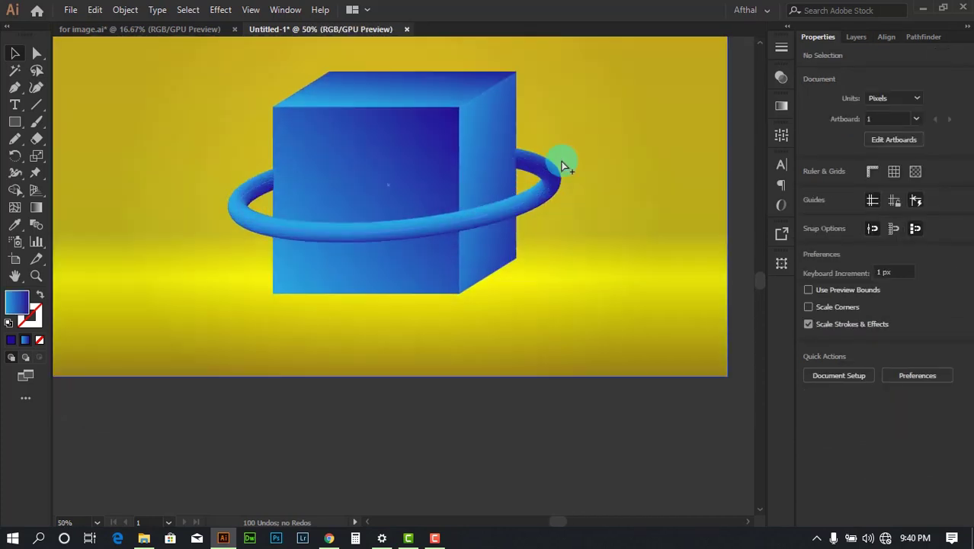
scroll(562, 165, up, 1)
drag(552, 168, 706, 334)
scroll(524, 223, down, 2)
click(695, 259)
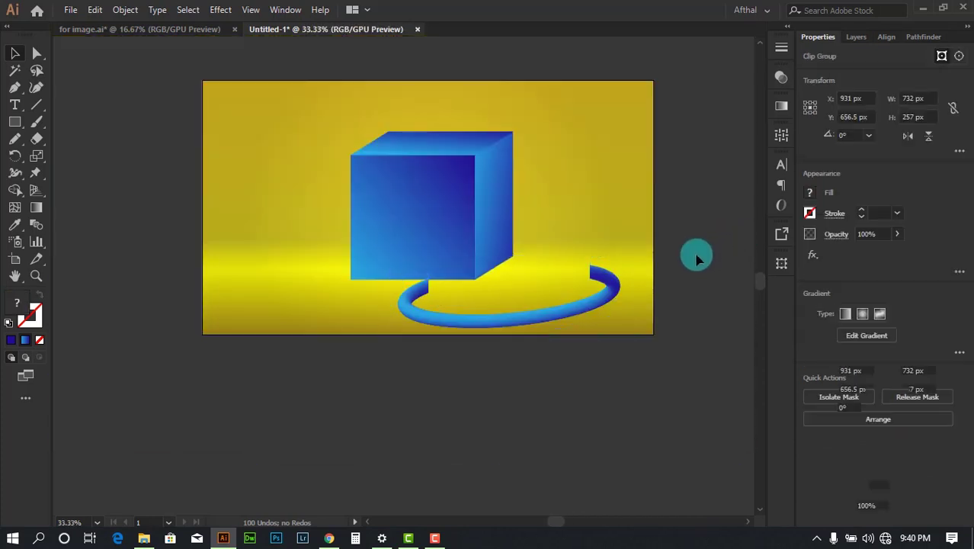
click(697, 258)
scroll(655, 236, down, 2)
drag(622, 224, 587, 365)
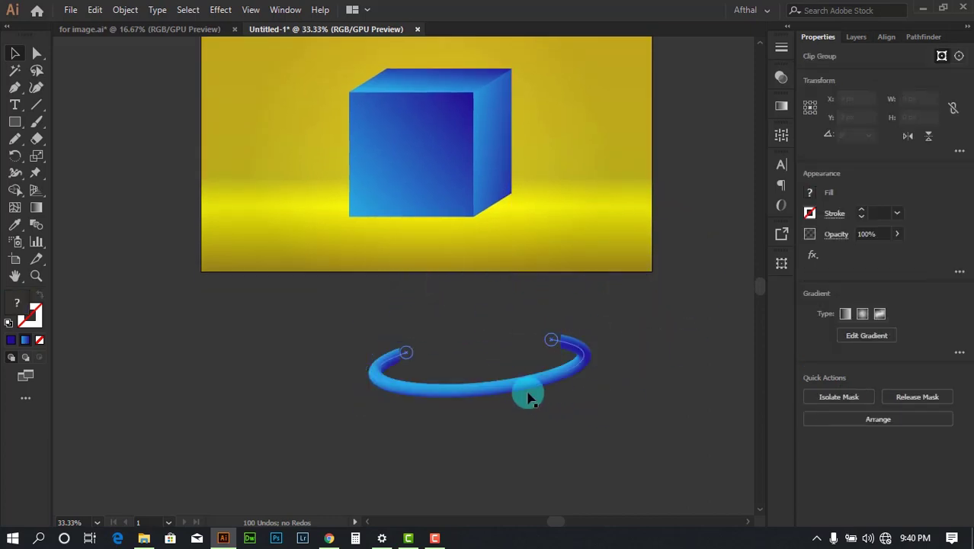
click(685, 343)
scroll(690, 381, up, 2)
key(ctrl+z)
key(ctrl+z)
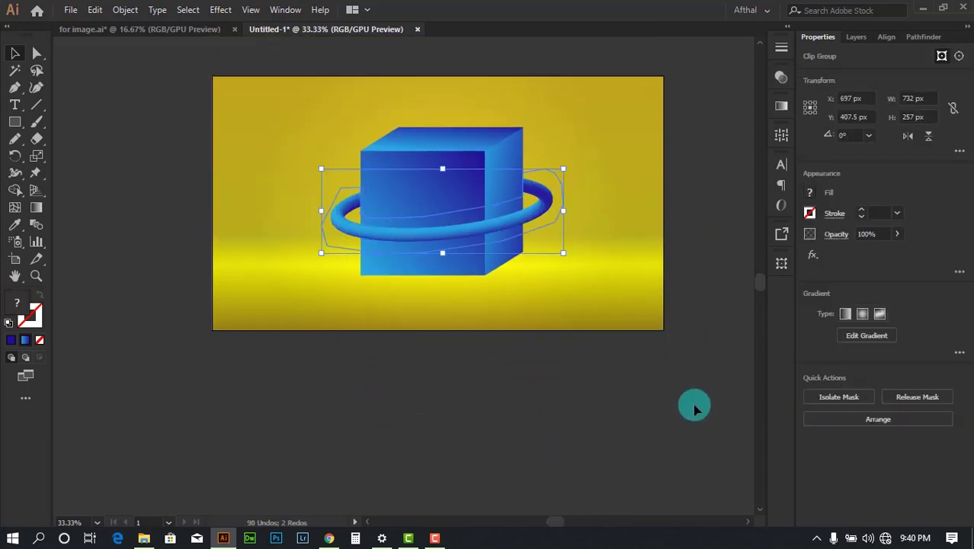
click(693, 409)
scroll(602, 373, up, 1)
scroll(602, 374, left, 1)
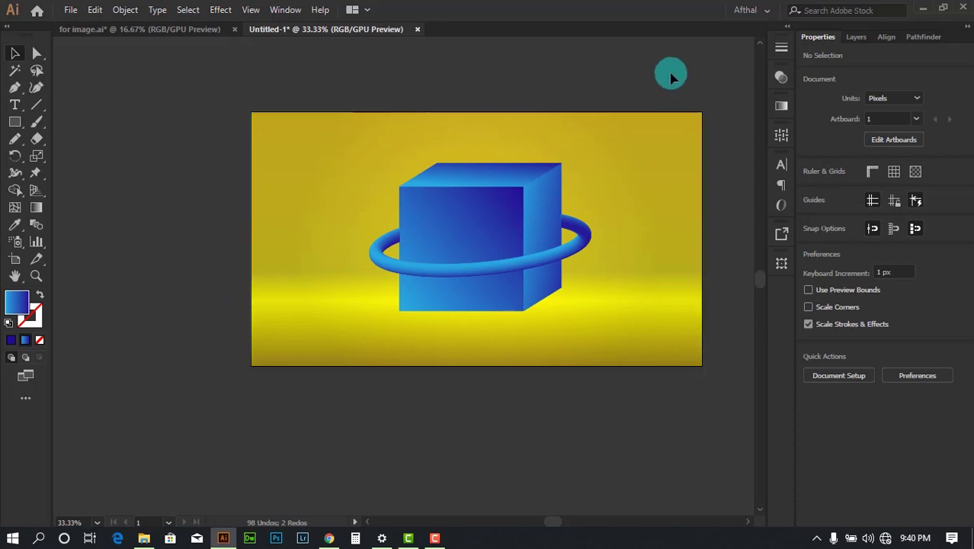
scroll(625, 333, up, 1)
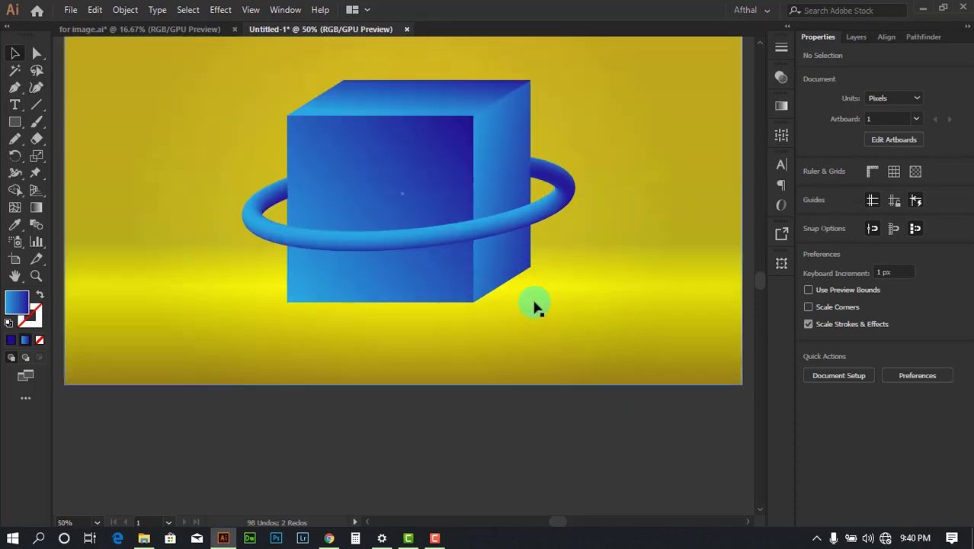
scroll(604, 189, up, 1)
Step: Switch to the for image.ai reference, ungroup the sale text on its cube and deselect it
click(183, 30)
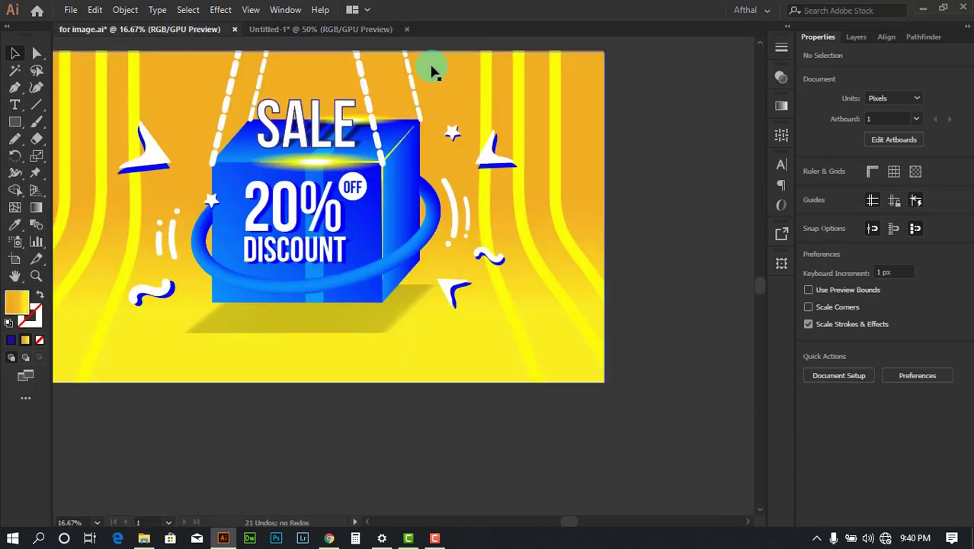
scroll(233, 220, up, 2)
drag(349, 207, 297, 108)
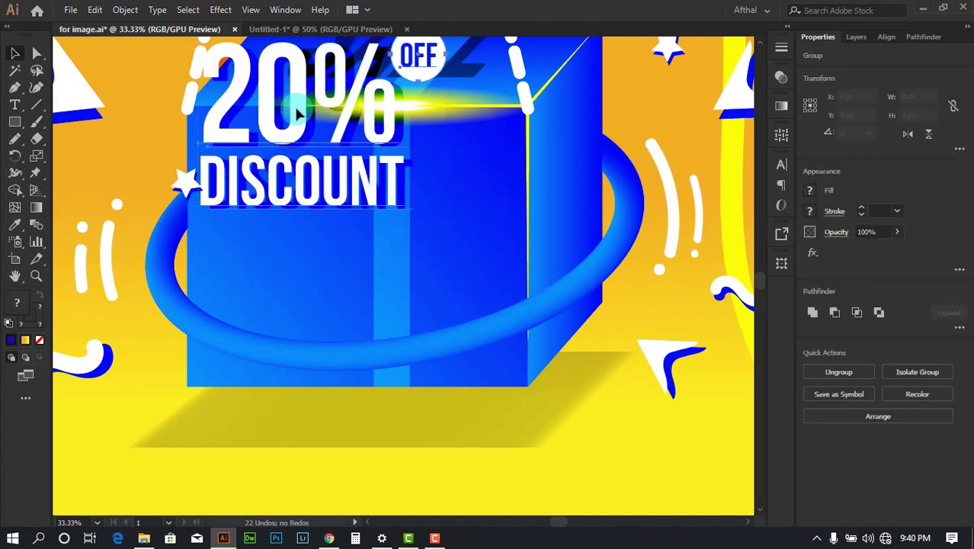
key(ctrl+z)
scroll(406, 232, down, 1)
scroll(438, 328, down, 3)
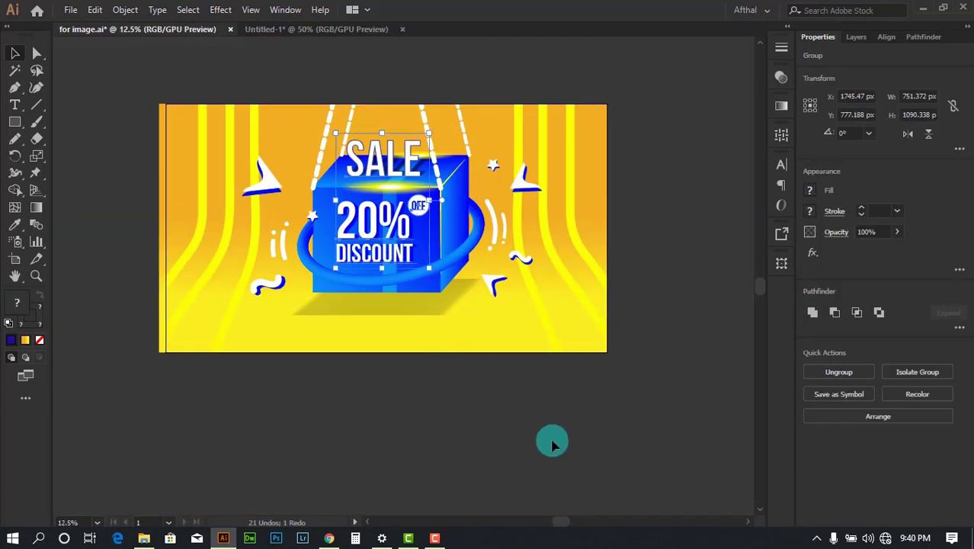
click(507, 381)
scroll(425, 290, up, 2)
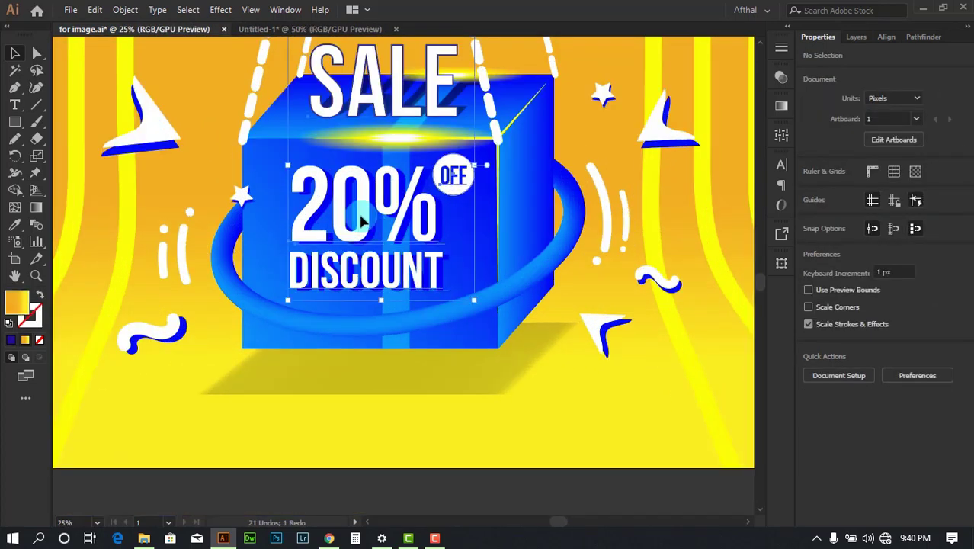
click(373, 222)
scroll(378, 227, down, 1)
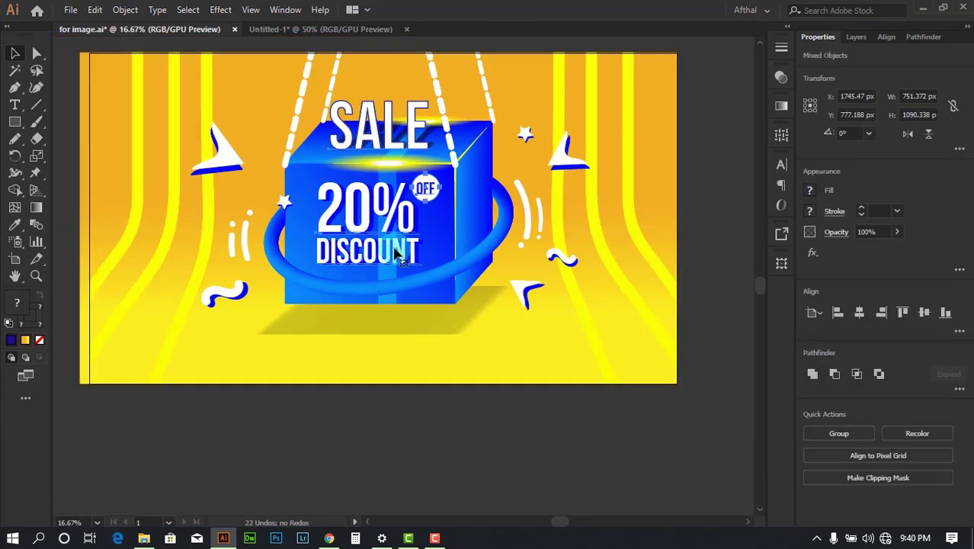
click(479, 344)
Step: Copy the white "20% DISCOUNT" text from the reference and paste it over the cube in the Untitled-1 banner document
scroll(381, 229, up, 1)
drag(356, 213, 323, 147)
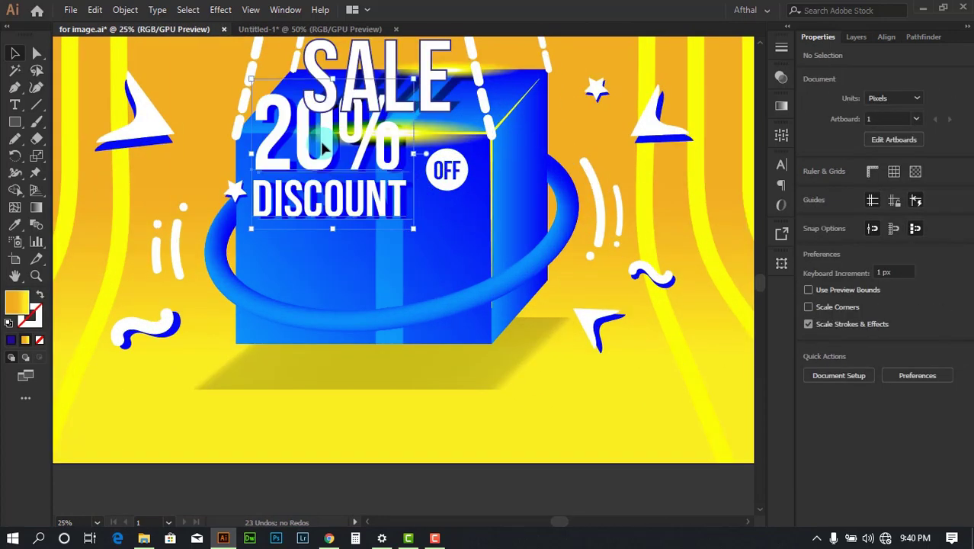
key(ctrl+z)
click(487, 465)
drag(340, 181, 278, 30)
drag(370, 221, 418, 202)
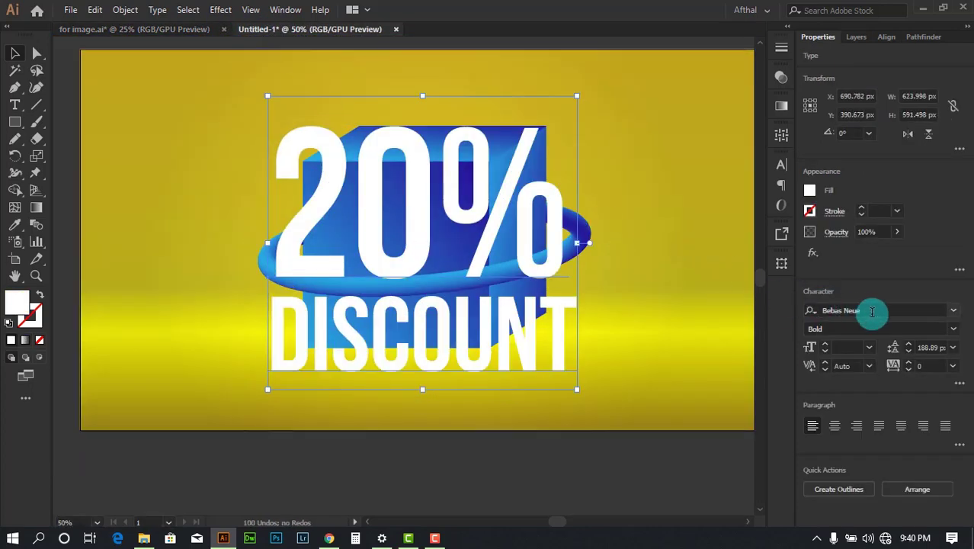
Step: Scale the pasted "20% DISCOUNT" text down to about 206 px wide and place it on the cube's front face above the ring
click(848, 312)
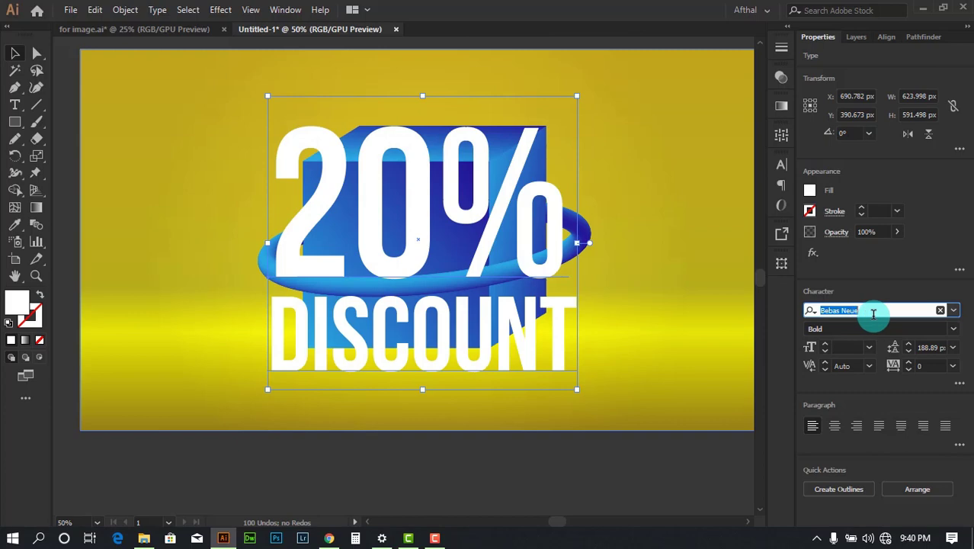
click(658, 464)
click(548, 383)
drag(576, 389, 475, 289)
click(531, 436)
drag(448, 242, 408, 208)
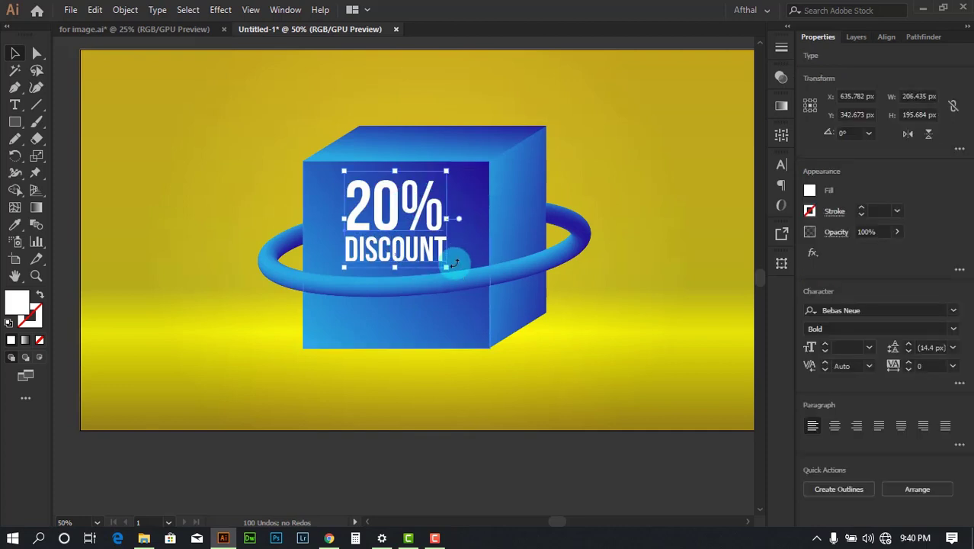
Step: Lower the clipped ring by about 66 px and enlarge the discount text to about 226 px wide on the front face
scroll(412, 219, up, 1)
drag(424, 328, 424, 374)
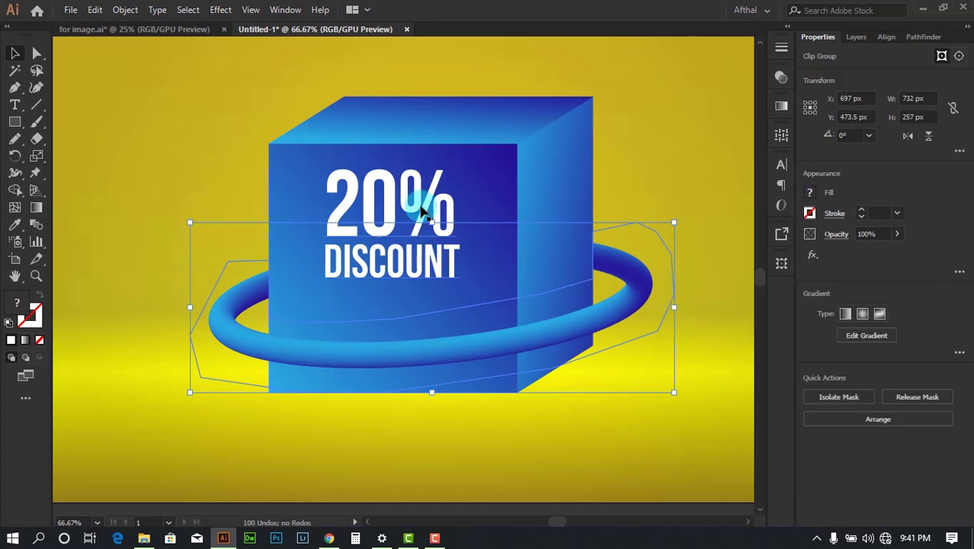
drag(422, 217, 424, 243)
drag(394, 189, 394, 176)
drag(393, 217, 393, 209)
scroll(394, 211, down, 3)
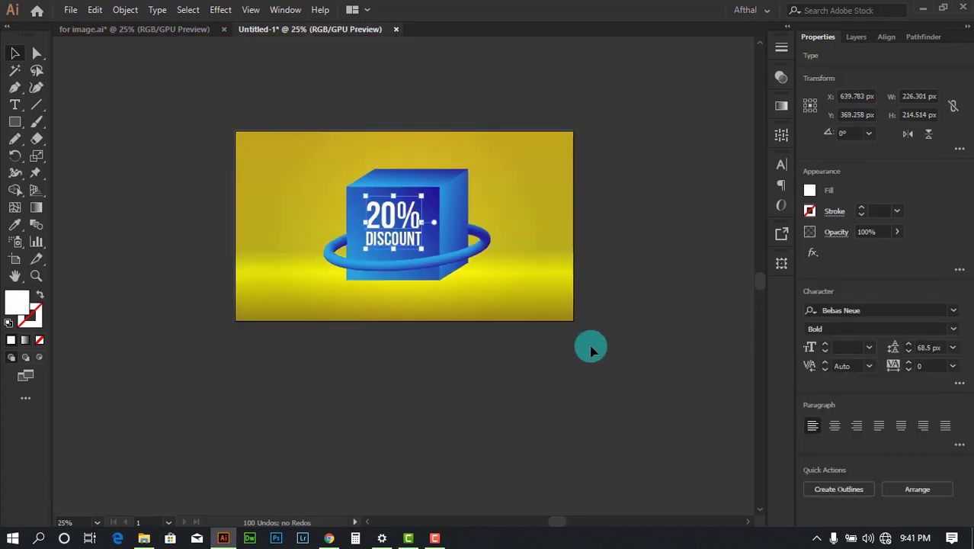
click(590, 348)
Step: Raise the clipped ring by about 13 px below the discount text and deselect it
scroll(416, 259, up, 3)
click(414, 264)
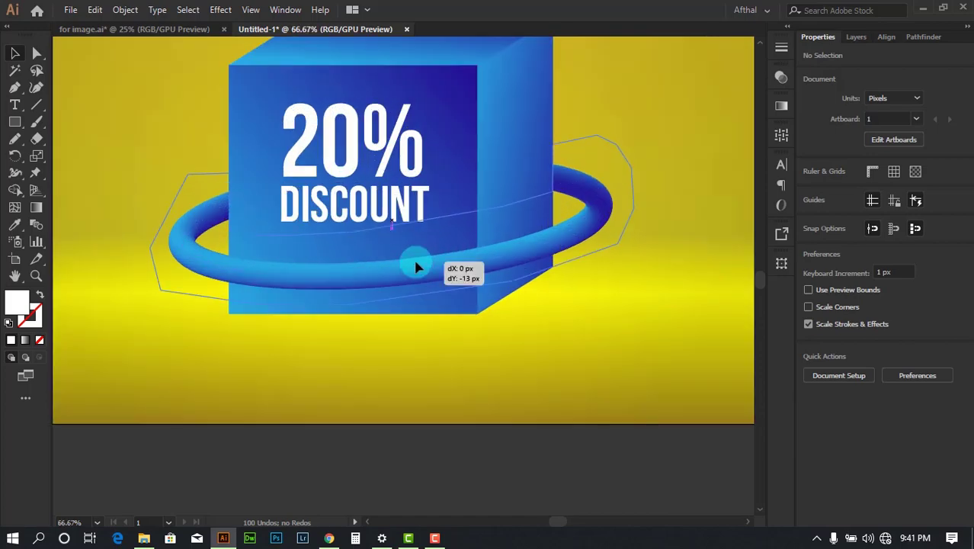
scroll(479, 391, down, 1)
click(579, 395)
drag(597, 398, 663, 419)
scroll(509, 240, up, 2)
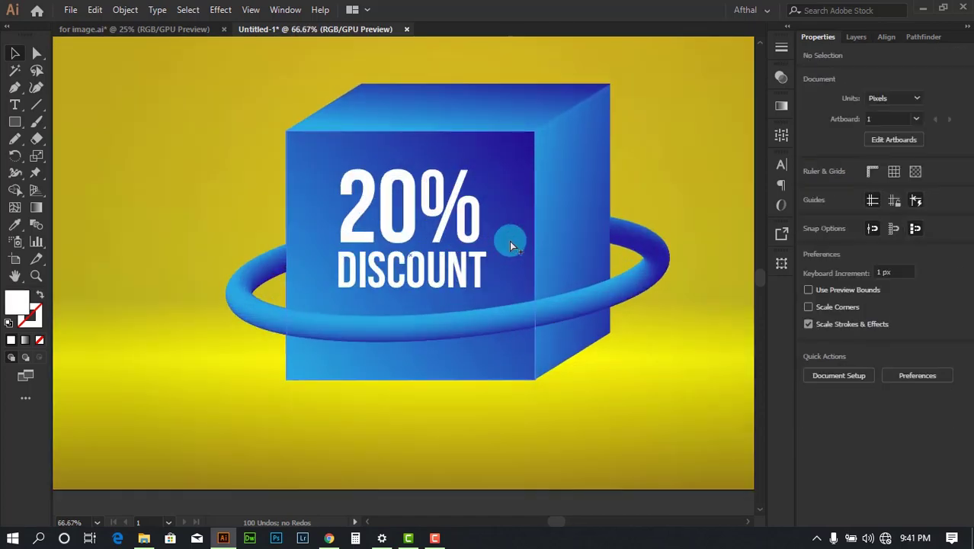
Step: In the for image.ai reference, move the white discount text and its dark copy apart to examine how the shadow is built
click(198, 30)
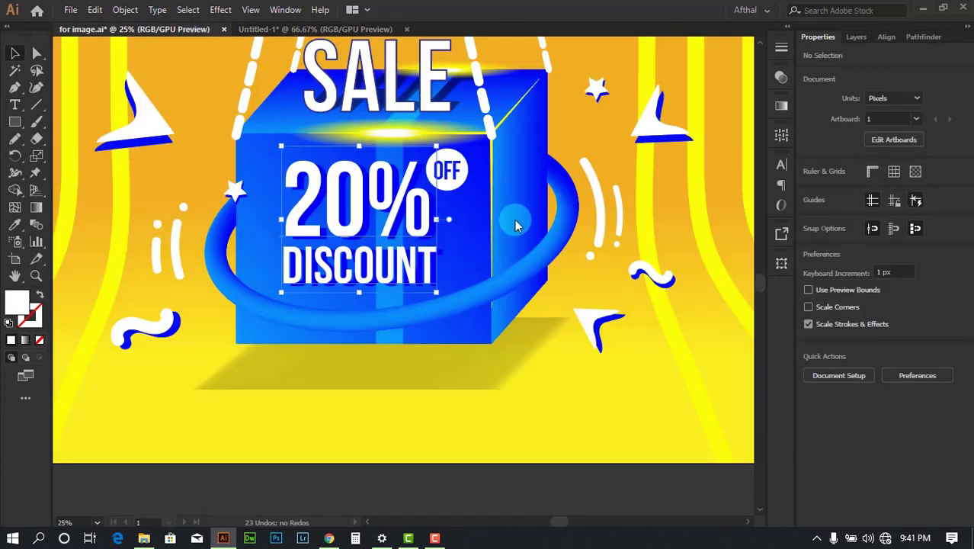
scroll(485, 248, down, 2)
click(550, 423)
scroll(458, 233, up, 3)
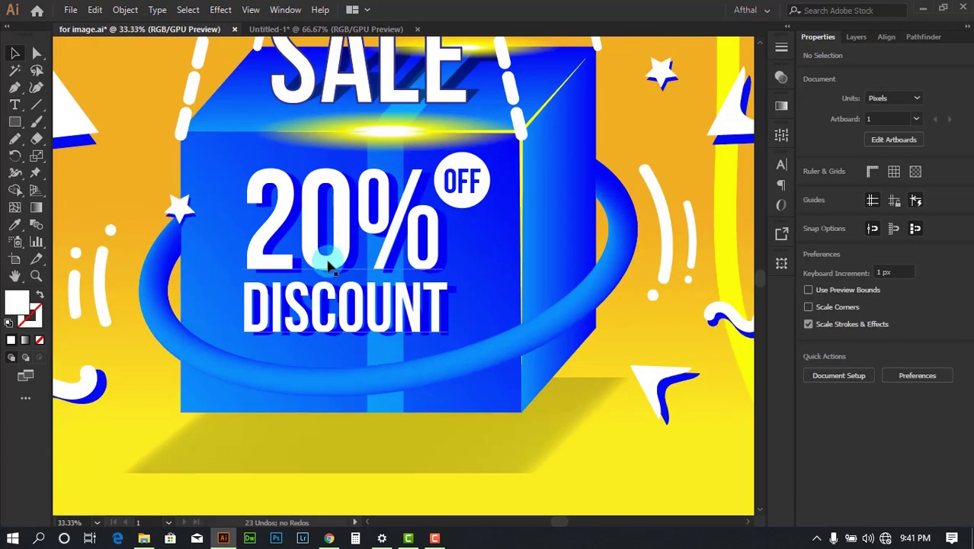
scroll(416, 251, up, 2)
drag(257, 181, 217, 86)
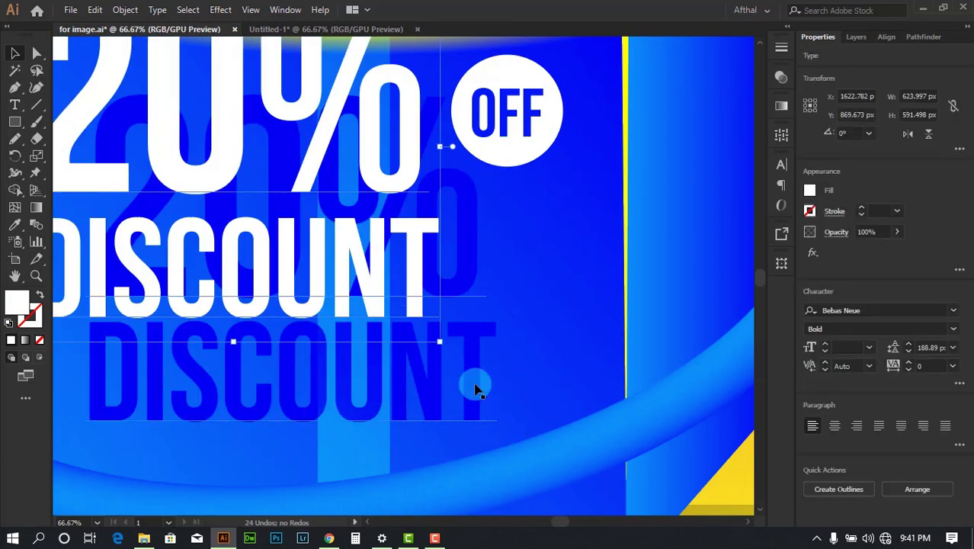
drag(485, 383, 567, 372)
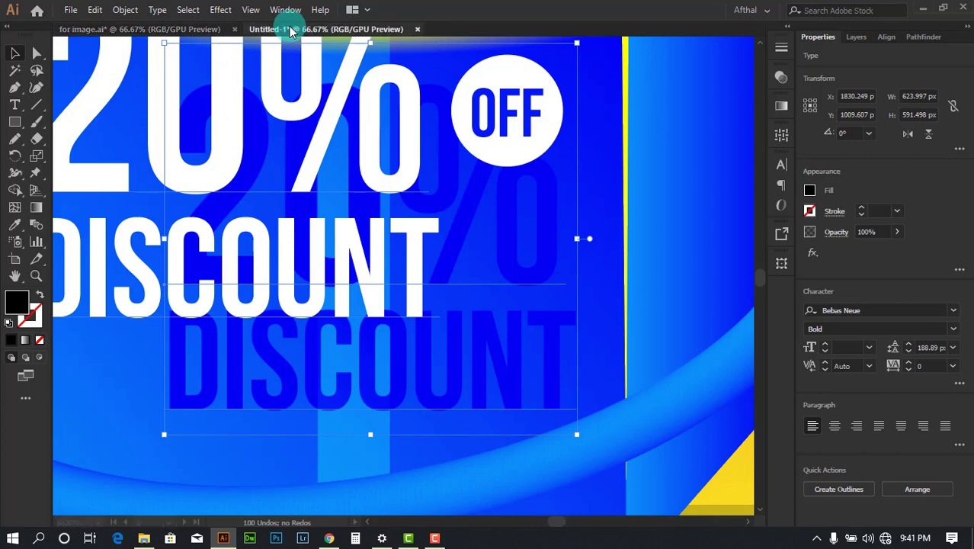
Step: Back in the Untitled-1 banner, paste a copy of the "20% DISCOUNT" text directly behind it and fill the copy black
click(284, 30)
scroll(495, 244, up, 1)
click(333, 191)
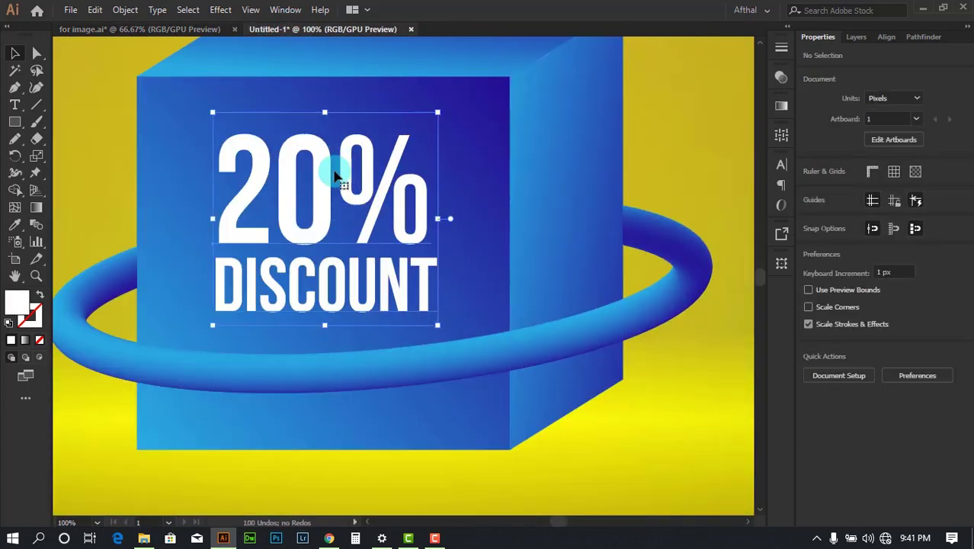
drag(335, 172, 288, 107)
key(ctrl+z)
drag(318, 166, 317, 167)
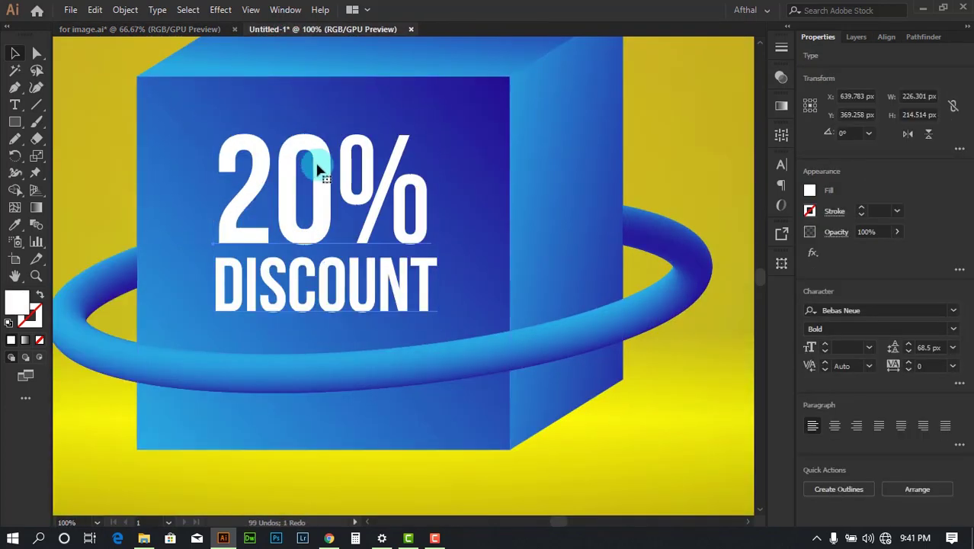
click(318, 170)
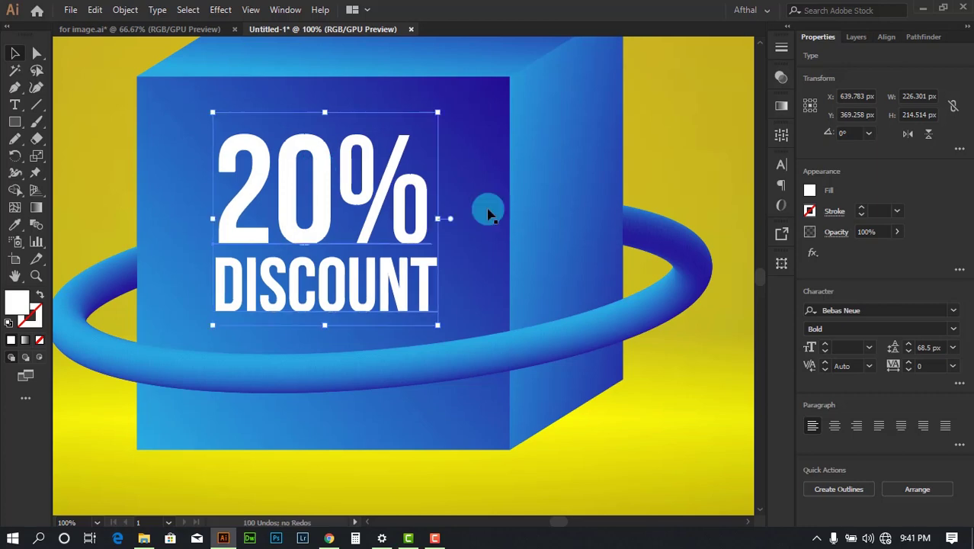
click(809, 191)
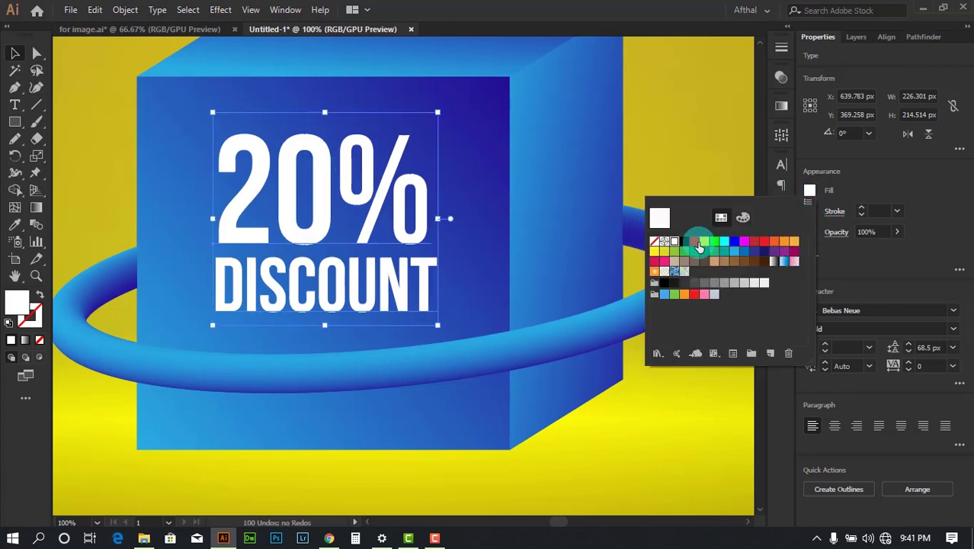
click(683, 242)
click(846, 178)
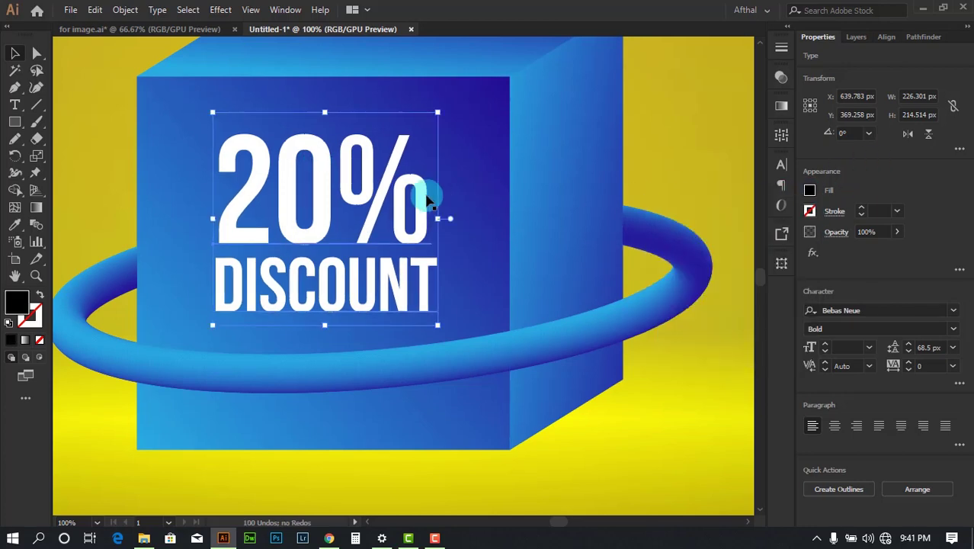
Step: Nudge the black text copy 5 px down and 5 px to the right to form an offset shadow
key(Down)
key(Down)
key(Down)
key(Down)
key(Down)
key(Down)
key(Right)
key(Right)
key(Right)
key(Right)
key(Right)
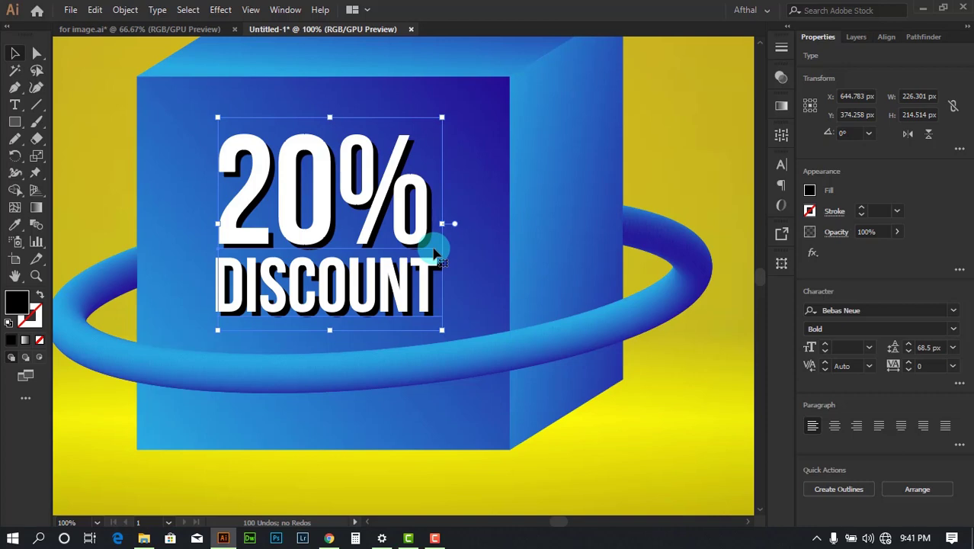
Step: Try Multiply and Darken on the black text copy, settle on the Overlay blend mode and set its opacity to 36%
click(842, 236)
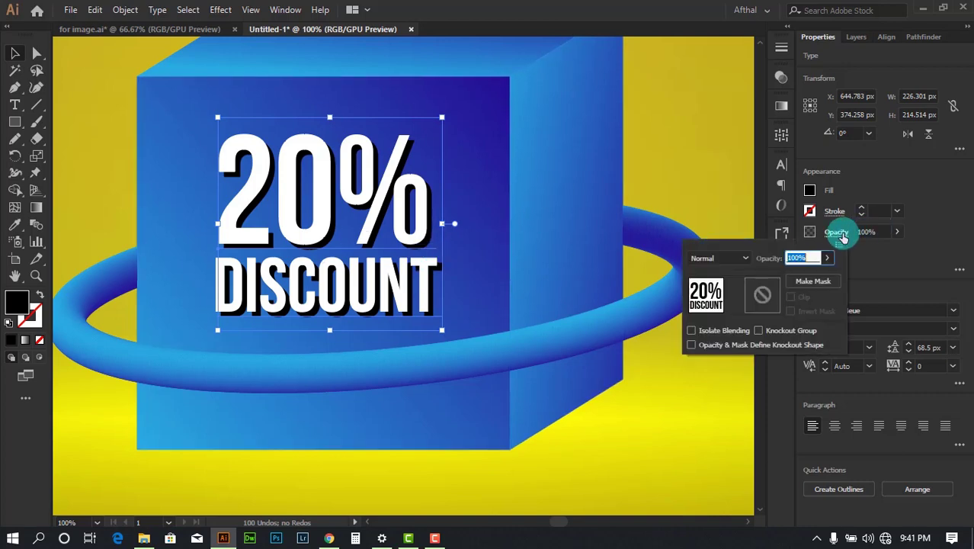
click(739, 257)
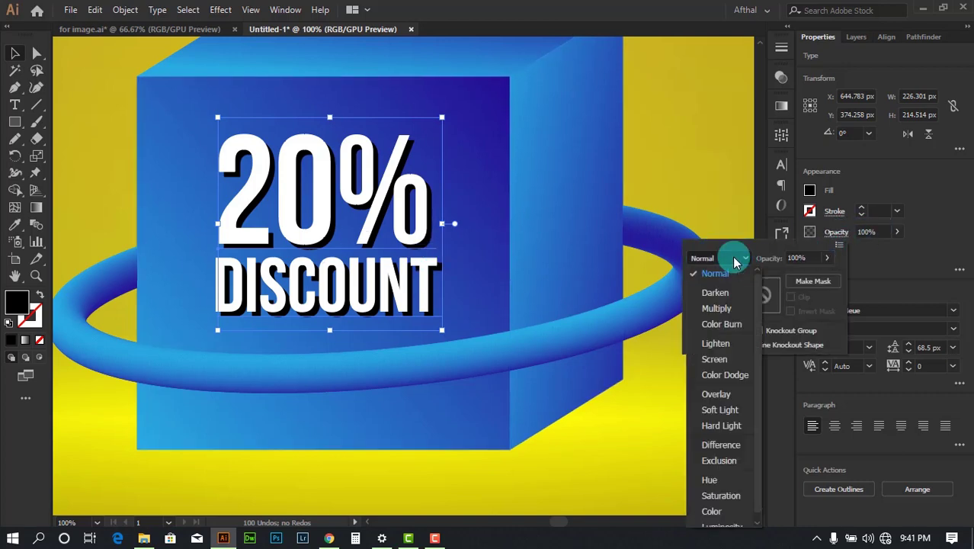
click(716, 309)
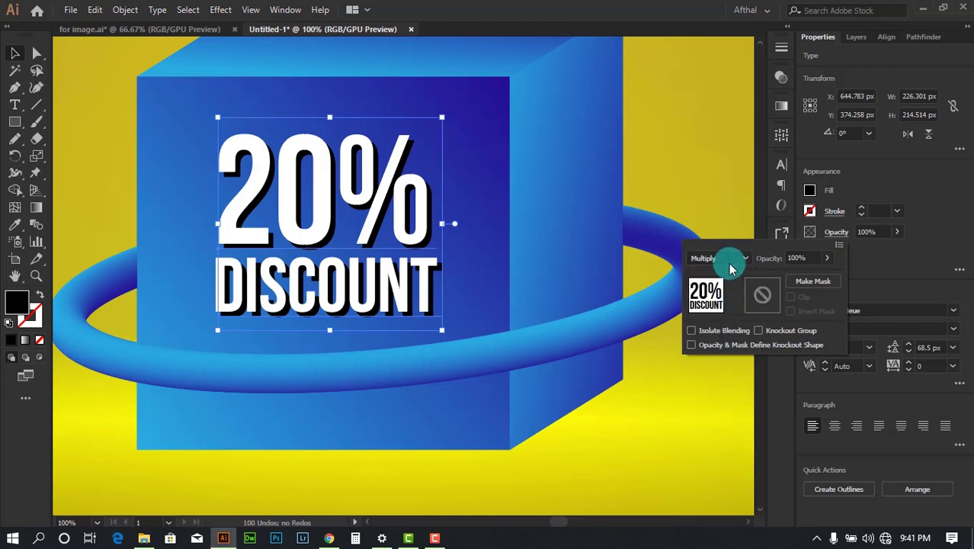
click(730, 259)
click(715, 285)
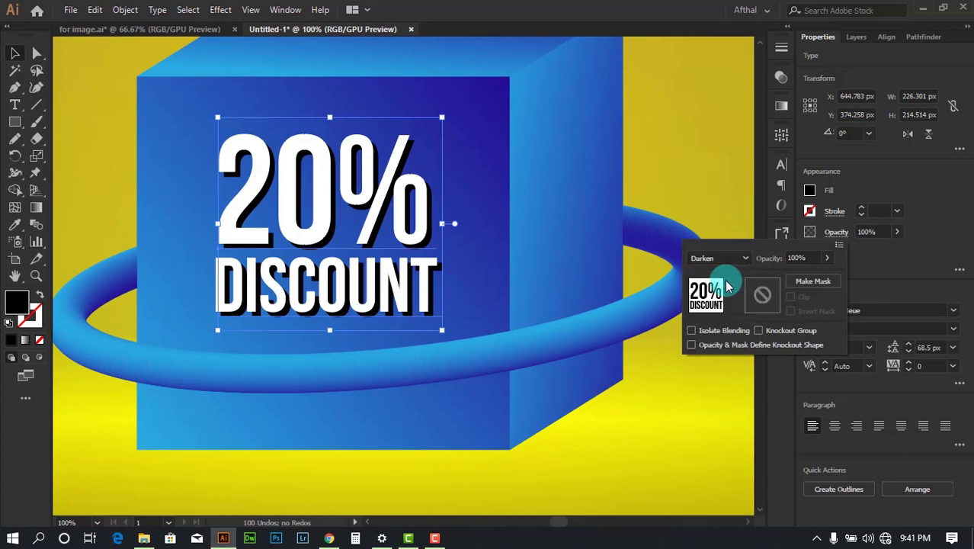
click(728, 258)
click(733, 388)
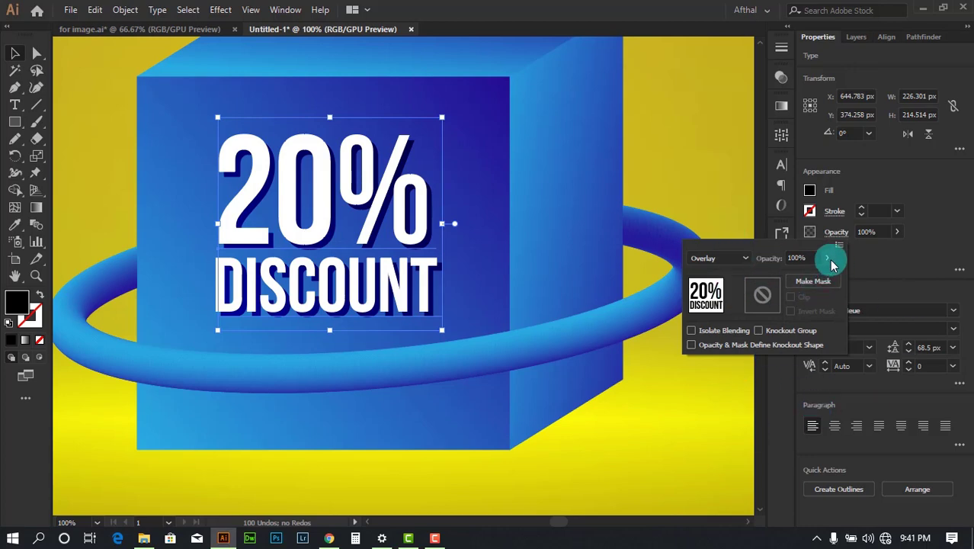
drag(812, 273, 790, 277)
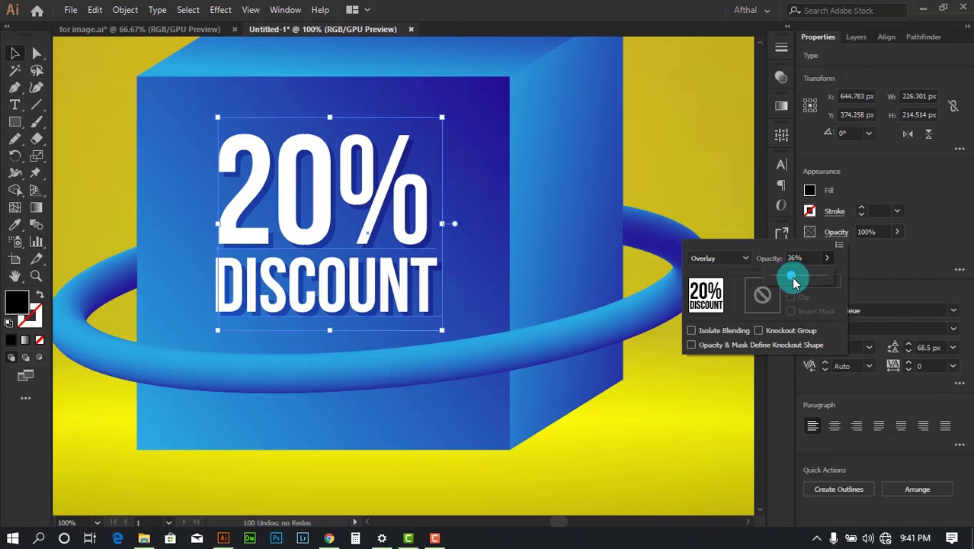
Step: Apply the 36% opacity to the black shadow copy of the "20% DISCOUNT" text
click(773, 259)
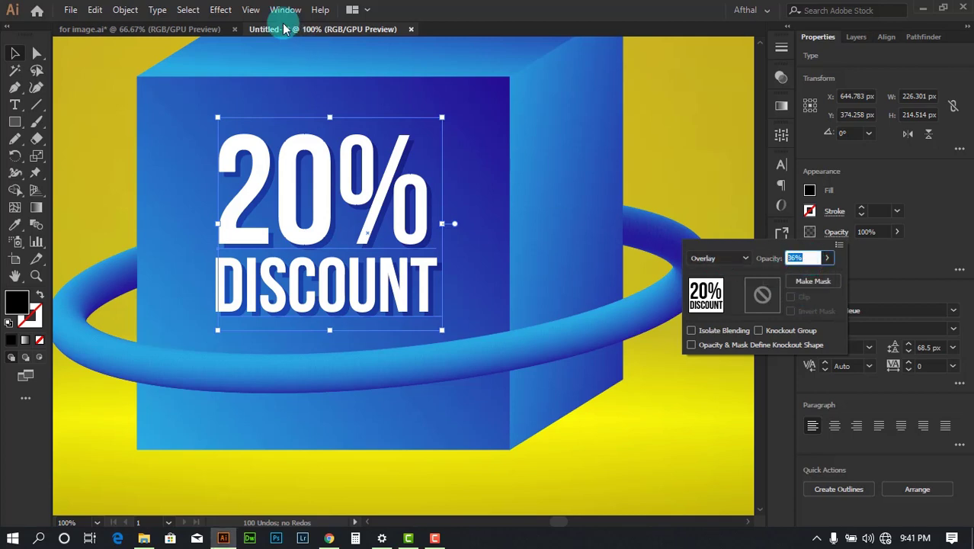
key(Return)
click(418, 224)
scroll(417, 223, down, 2)
Step: Compare the Untitled-1 banner with the for image.ai reference, checking the text shadow and the decorations around the cube
click(205, 31)
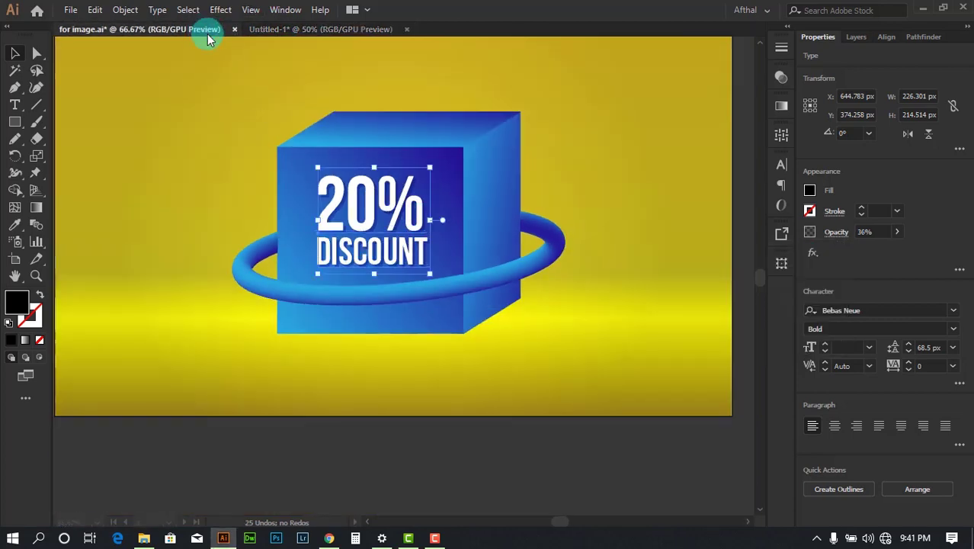
scroll(434, 204, down, 3)
click(414, 300)
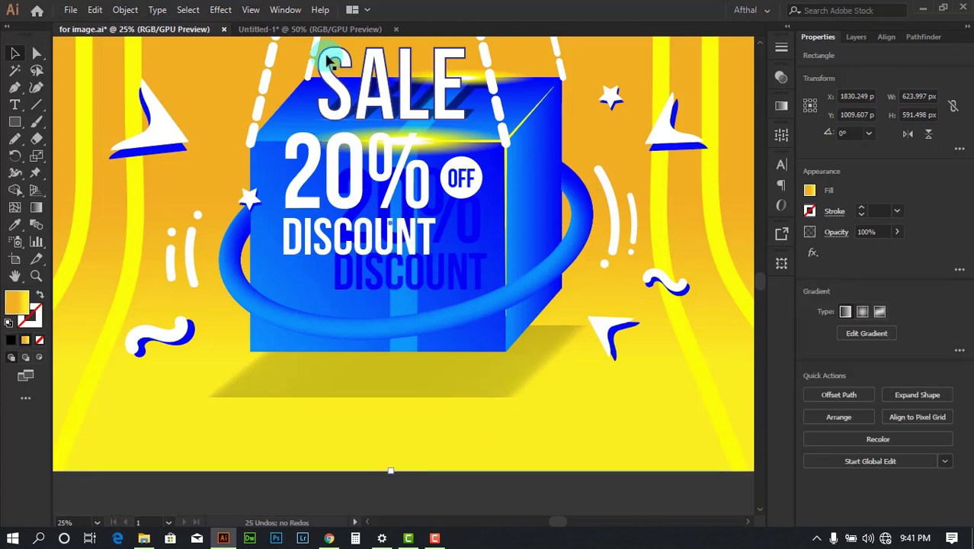
click(312, 30)
click(485, 446)
scroll(387, 257, up, 5)
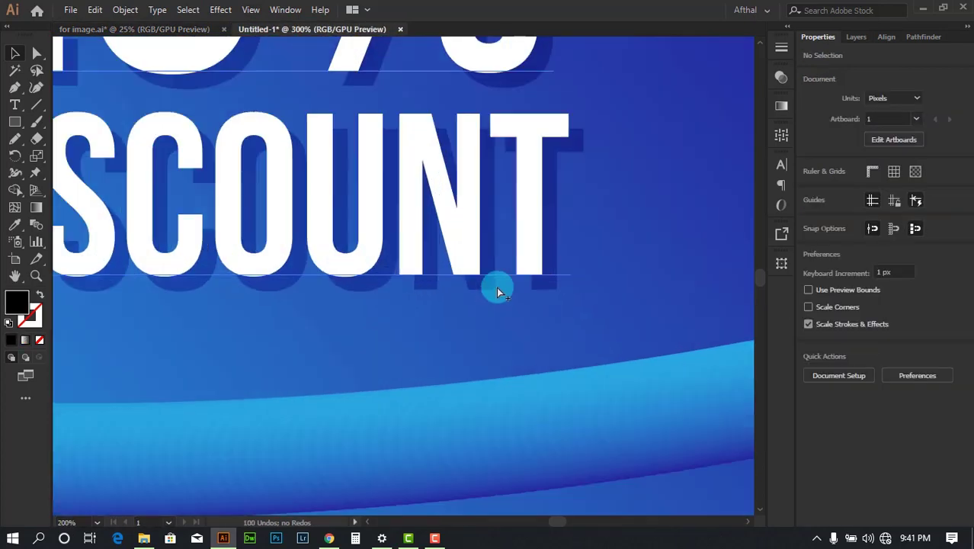
scroll(674, 351, down, 3)
scroll(672, 344, down, 5)
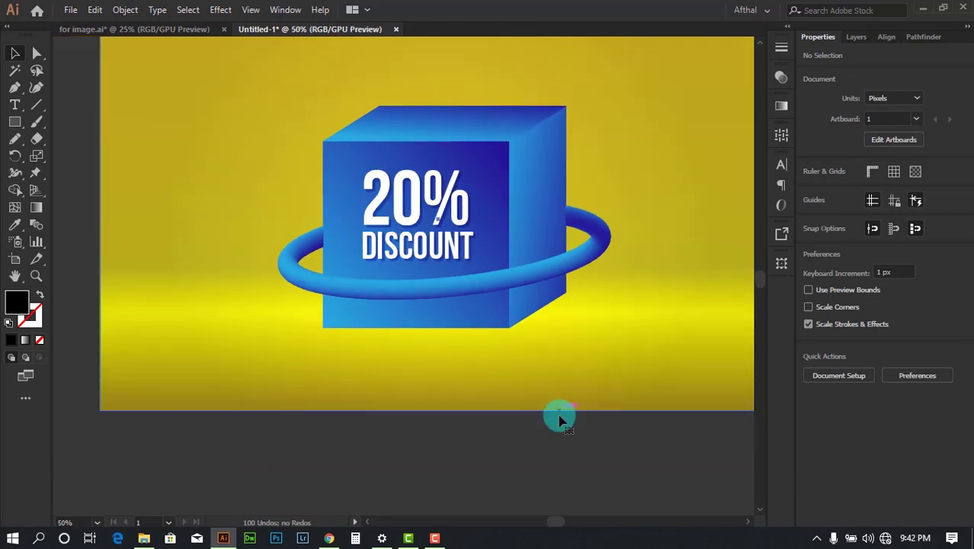
click(558, 416)
click(608, 460)
drag(565, 392, 555, 431)
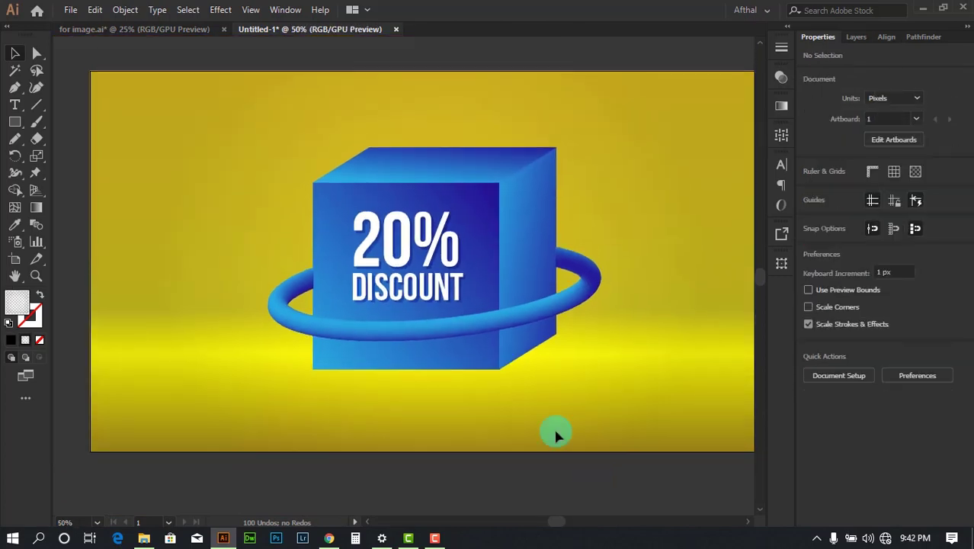
scroll(383, 139, down, 1)
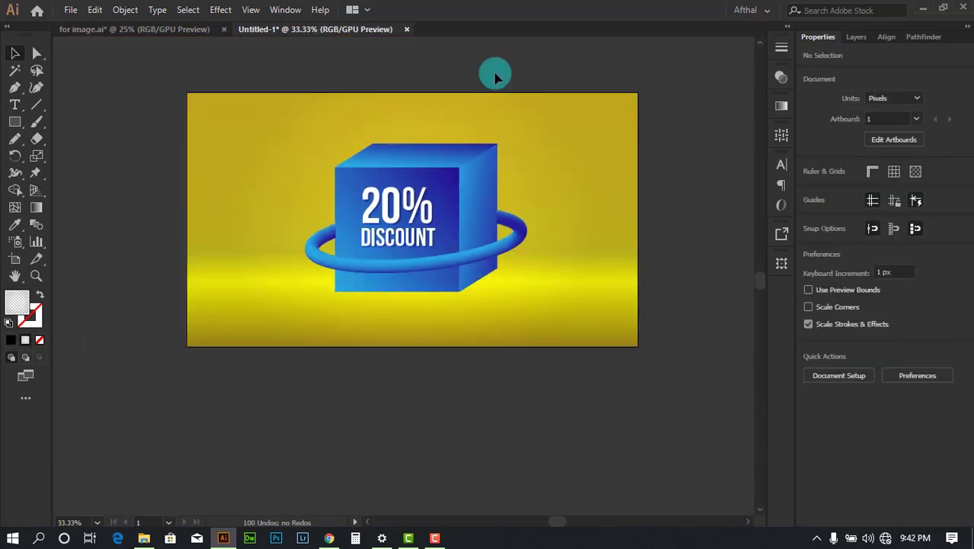
click(157, 29)
click(586, 250)
scroll(587, 250, down, 2)
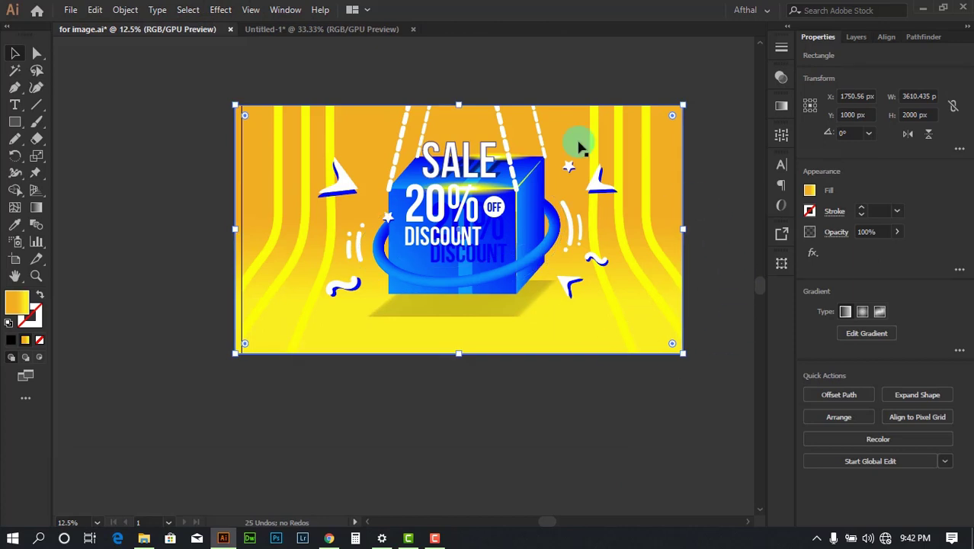
click(305, 29)
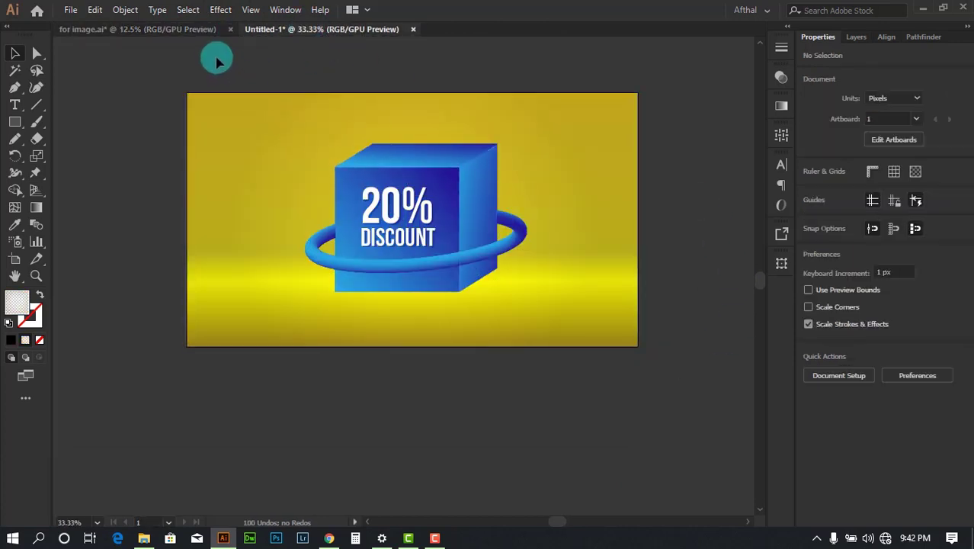
click(190, 29)
scroll(715, 226, up, 1)
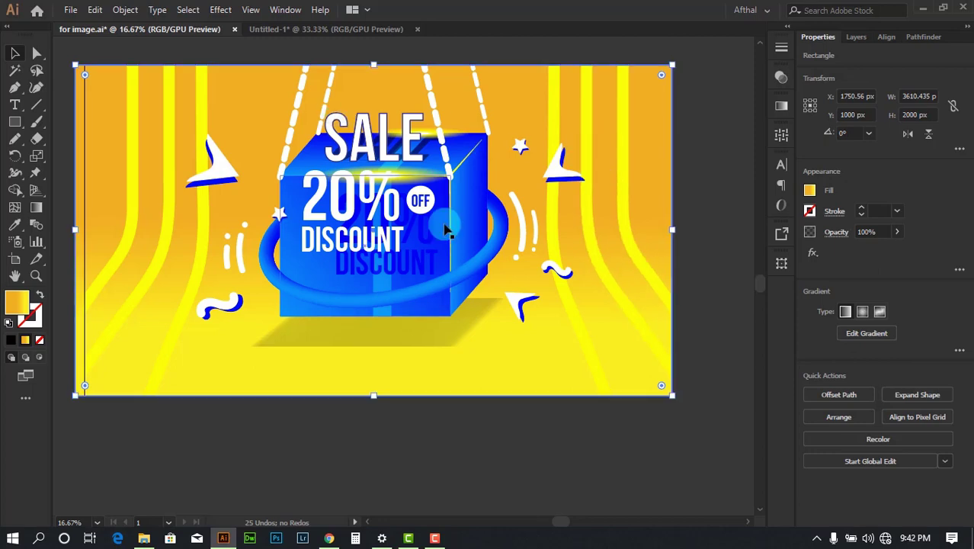
Step: Examine the white curved strokes and dots beside the reference's ring and the matching empty area in the Untitled-1 banner
scroll(564, 238, up, 4)
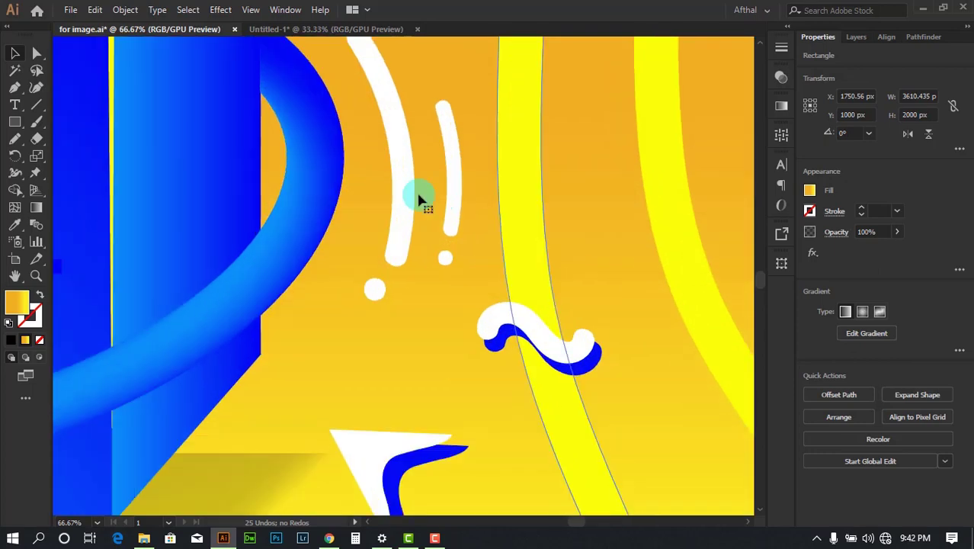
drag(408, 196, 465, 294)
key(ctrl+z)
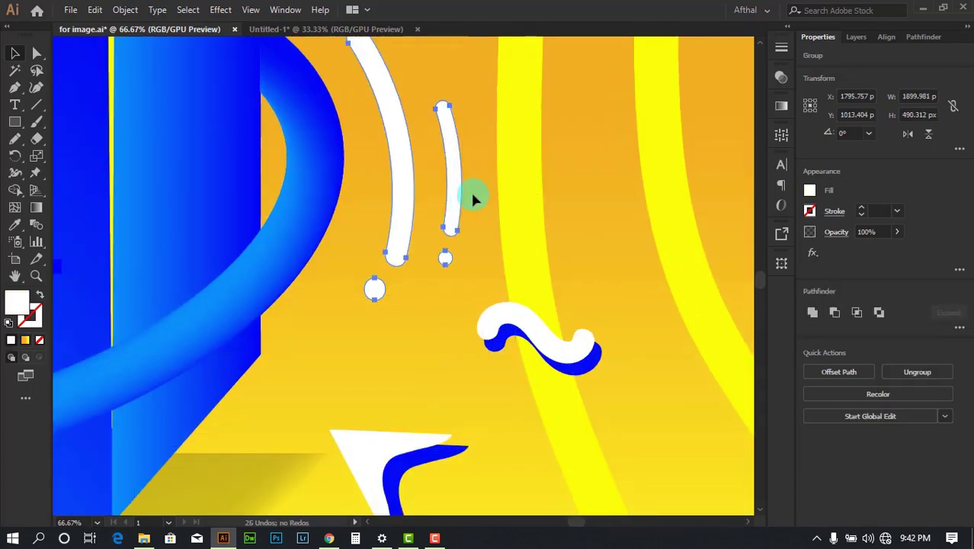
scroll(471, 195, down, 3)
scroll(474, 261, up, 3)
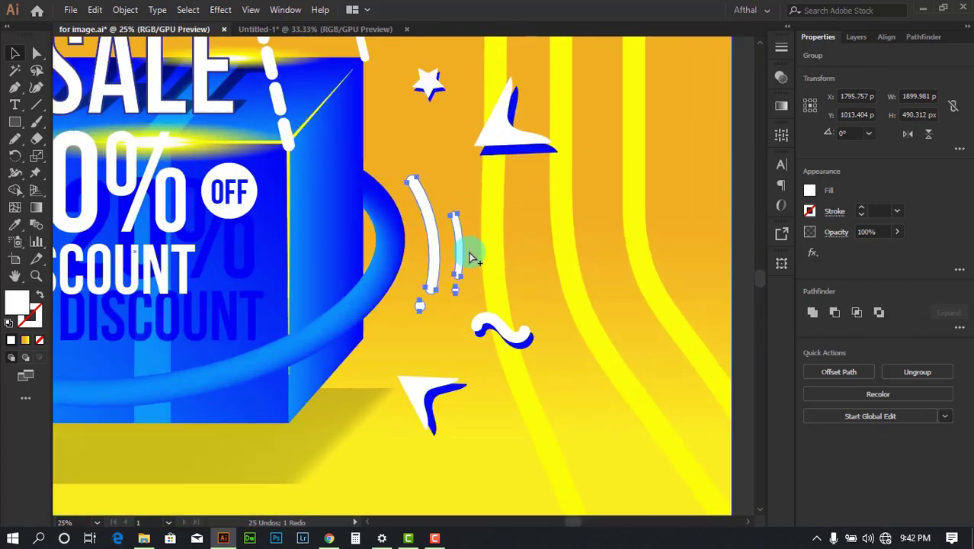
scroll(439, 271, down, 3)
click(686, 271)
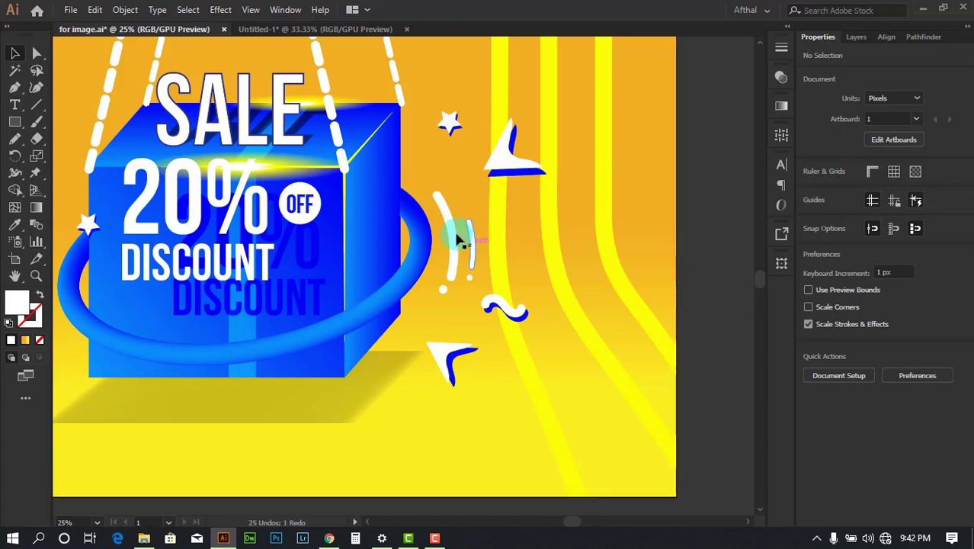
click(320, 29)
scroll(587, 246, up, 1)
scroll(587, 246, up, 1)
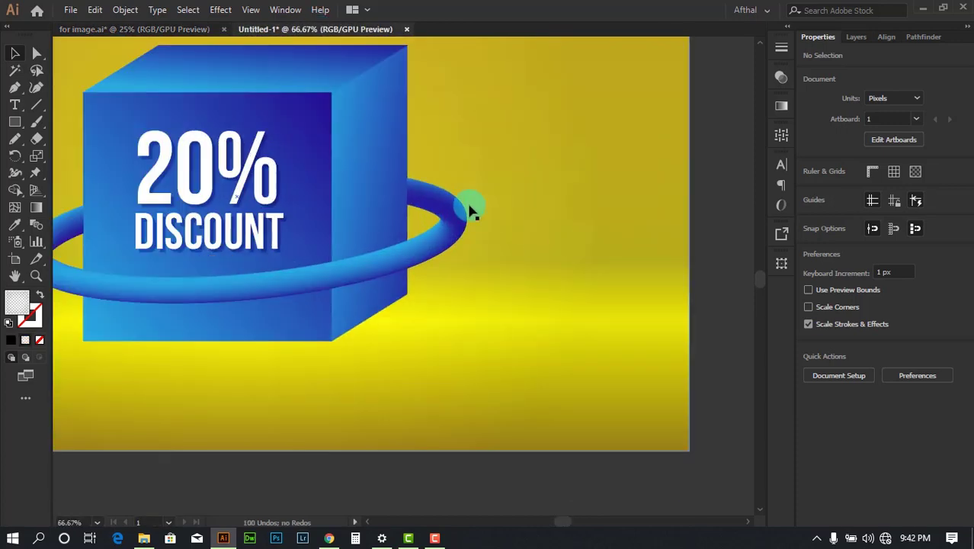
click(195, 26)
scroll(585, 299, down, 1)
drag(488, 277, 581, 279)
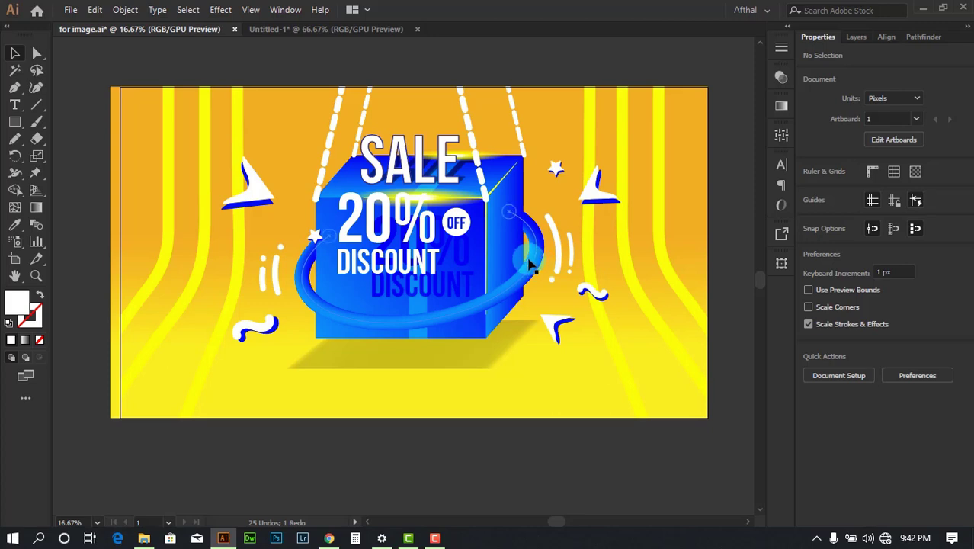
click(544, 256)
drag(563, 208, 381, 366)
key(ctrl+z)
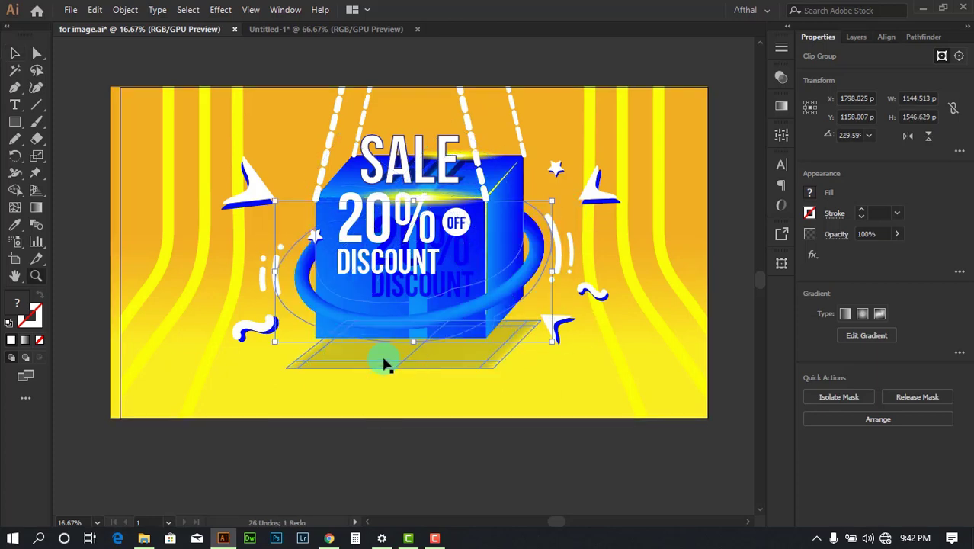
key(ctrl+z)
click(14, 52)
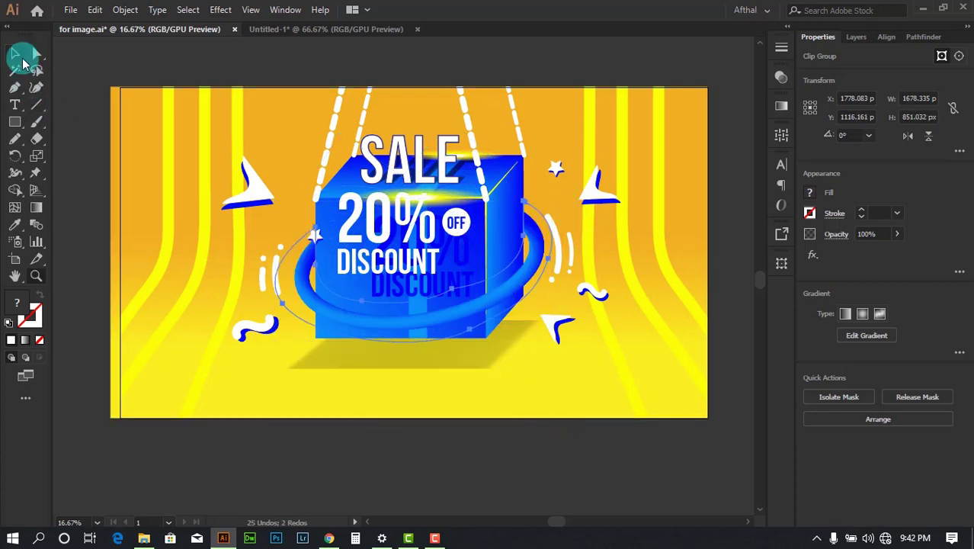
click(196, 58)
Step: Examine the white curved strokes and dots on the reference cube's left side
scroll(289, 305, up, 5)
scroll(290, 305, up, 2)
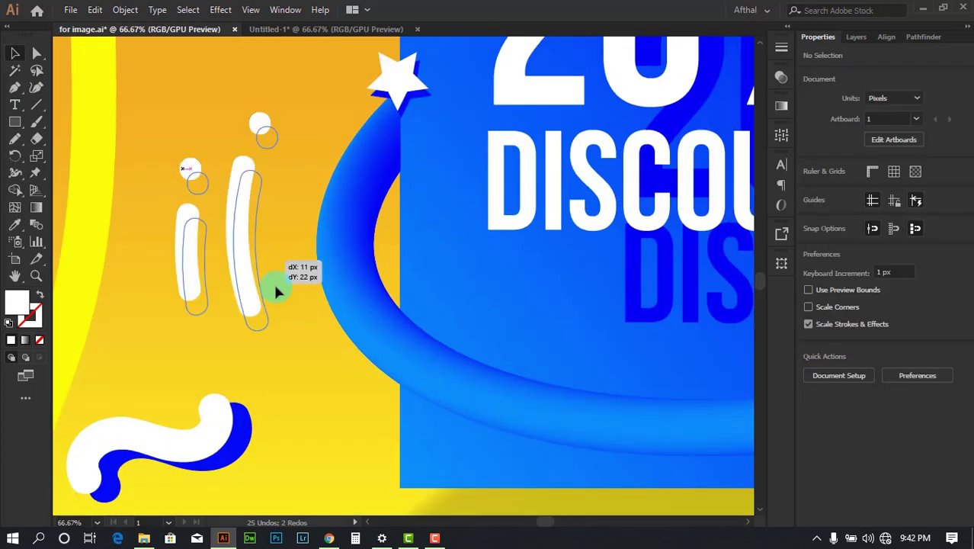
click(255, 262)
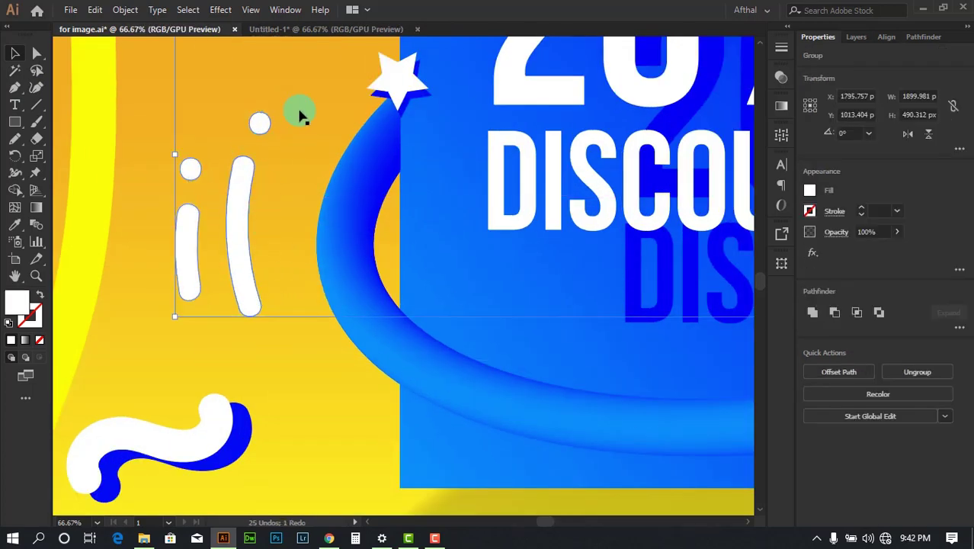
scroll(251, 284, down, 3)
scroll(251, 286, up, 2)
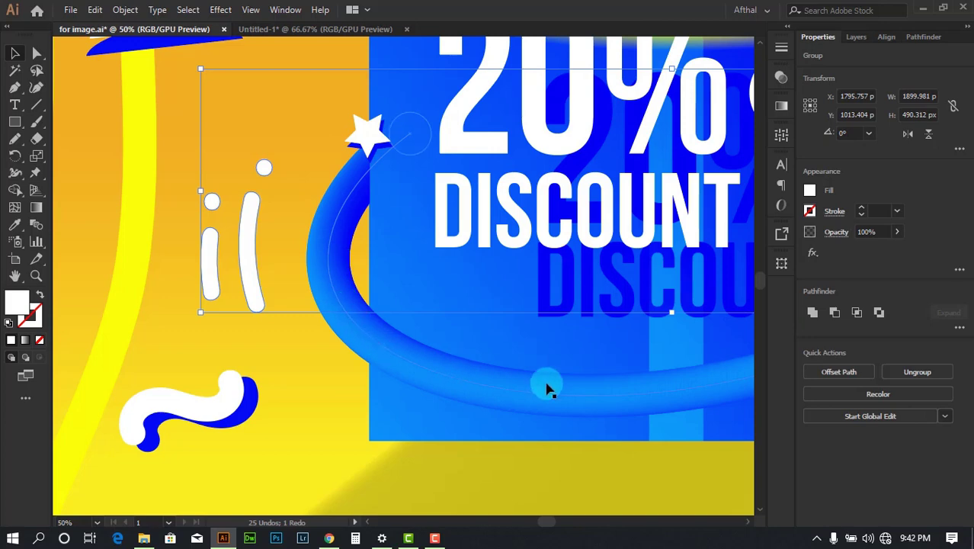
Step: In the Untitled-1 banner, draw an open curved path about 41 px wide and 86 px high beside the ring's left end with the Pen tool
click(303, 29)
click(569, 189)
key(ctrl+0)
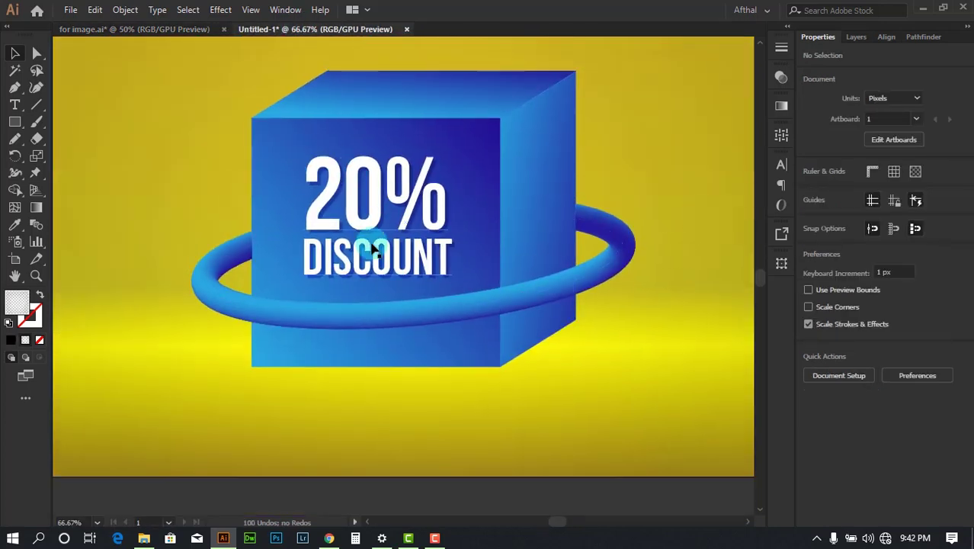
key(ctrl+minus)
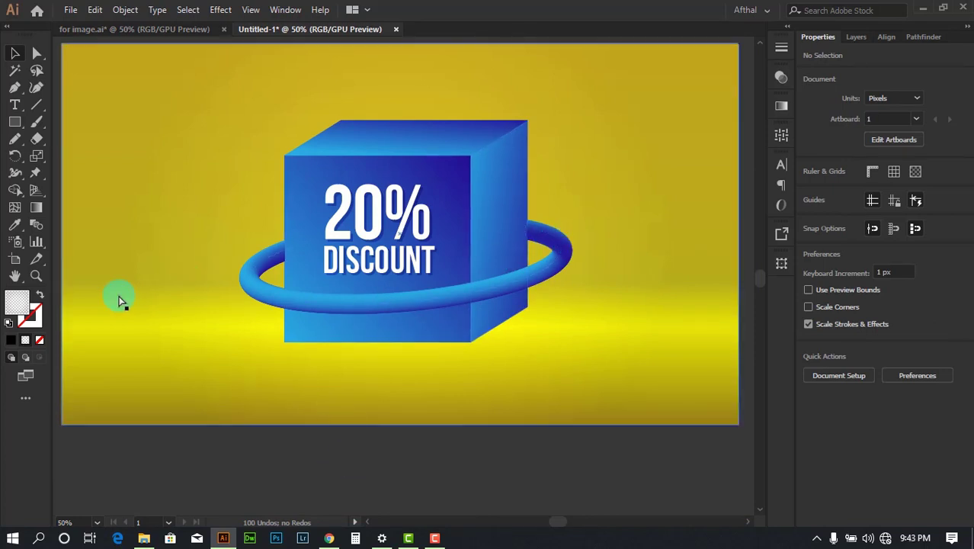
scroll(118, 301, up, 1)
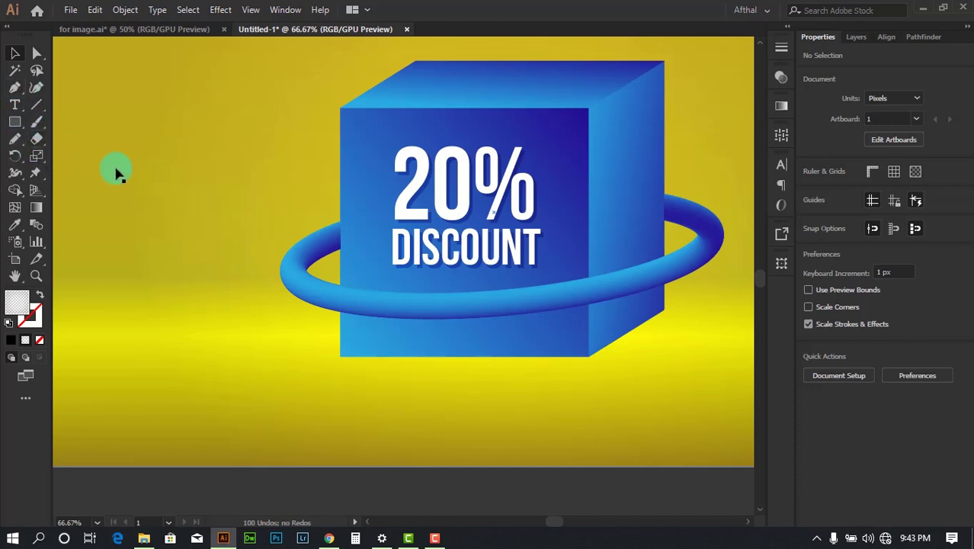
key(p)
drag(168, 224, 276, 204)
scroll(419, 250, up, 4)
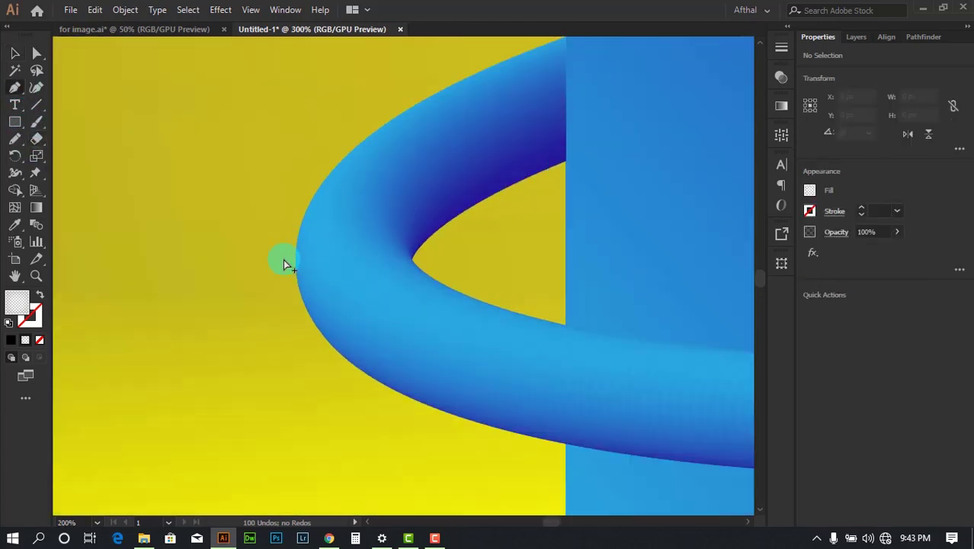
click(316, 82)
scroll(266, 154, left, 2)
scroll(251, 213, down, 1)
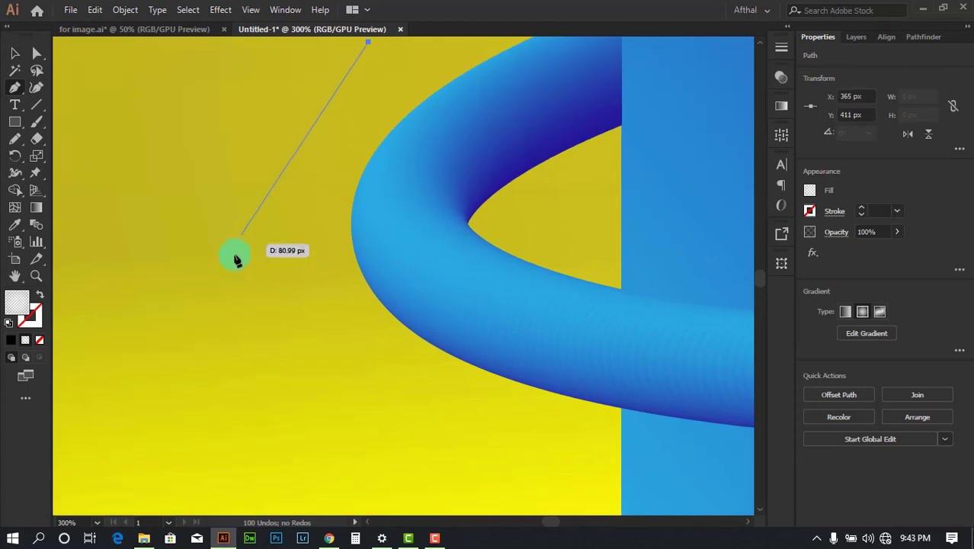
drag(275, 299, 369, 448)
scroll(343, 290, down, 3)
scroll(327, 244, up, 2)
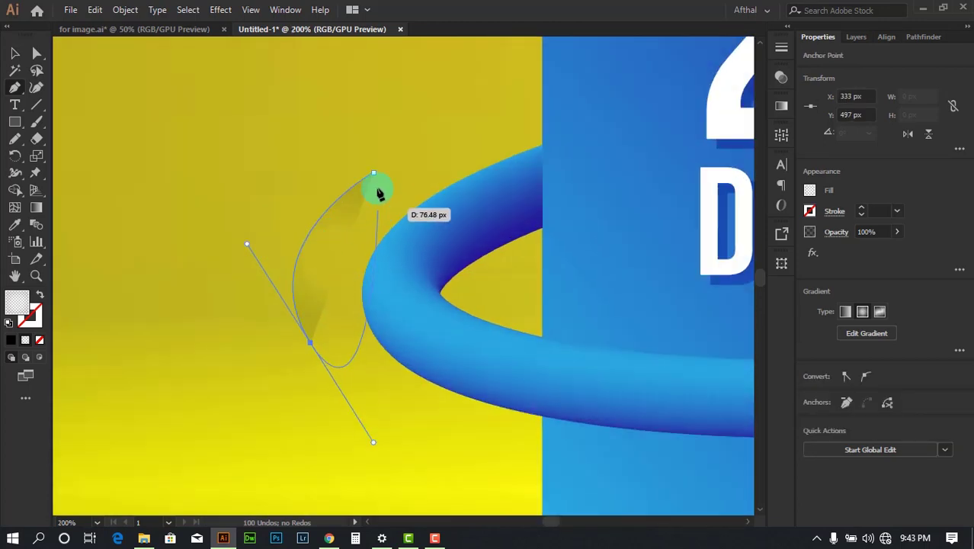
click(14, 53)
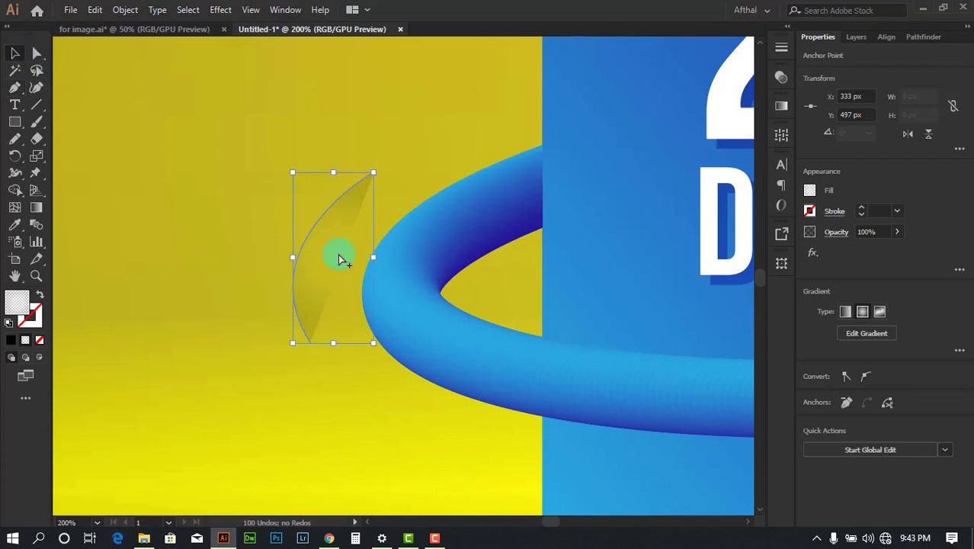
Step: Swap the curved path's fill and stroke so it has no fill, and colour its stroke red
scroll(327, 260, up, 1)
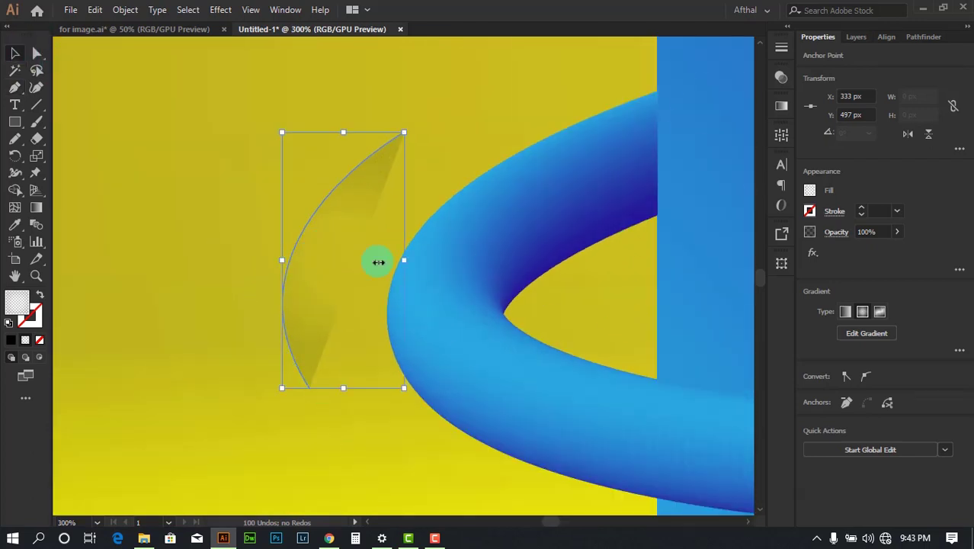
key(shift+x)
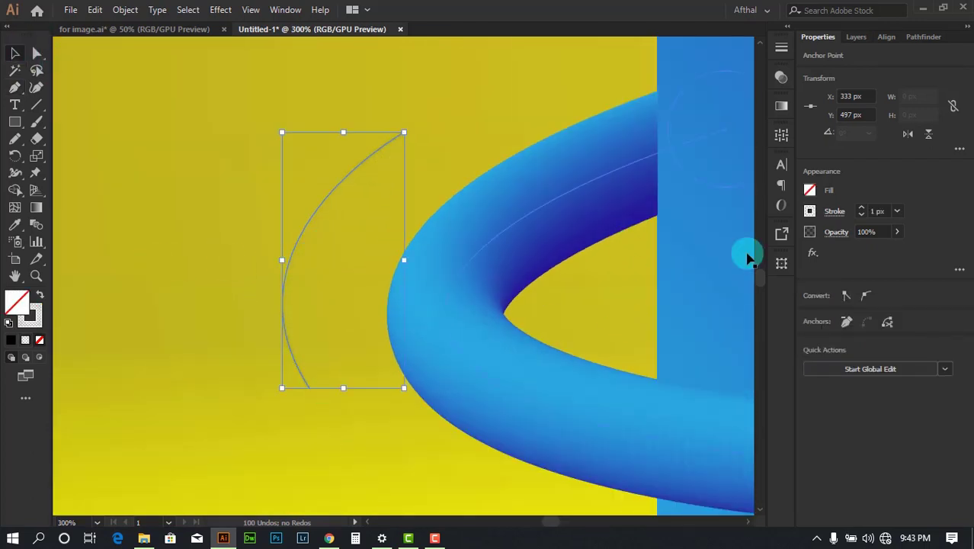
click(811, 211)
click(693, 262)
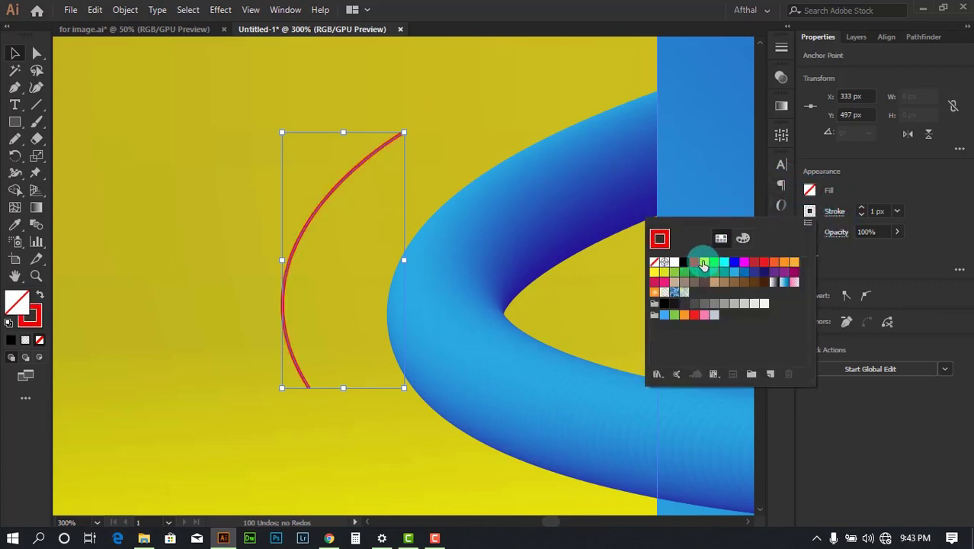
click(704, 265)
click(694, 262)
click(896, 191)
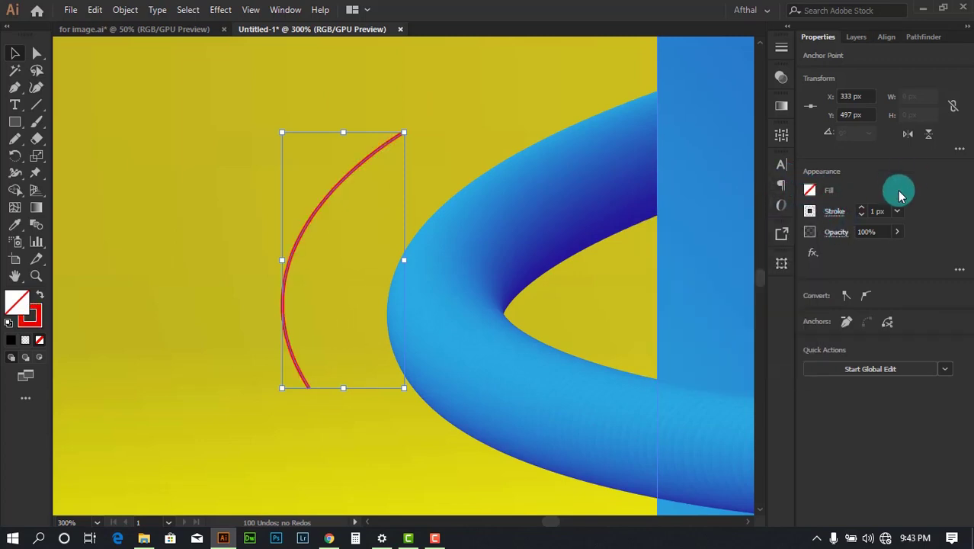
Step: Set the curved path's stroke weight to 10 px and reselect the path
shift+click(861, 206)
scroll(373, 207, down, 6)
click(446, 412)
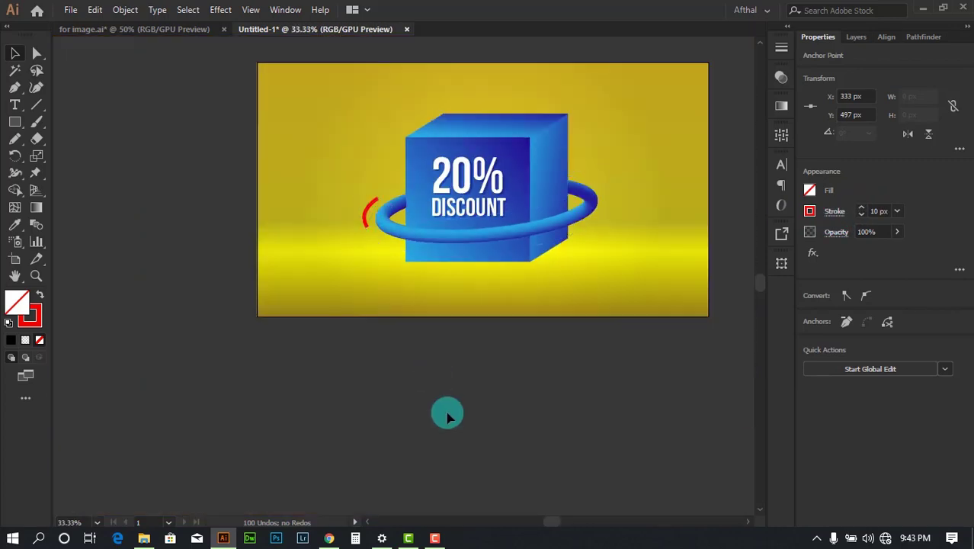
click(447, 415)
scroll(359, 203, up, 4)
click(374, 221)
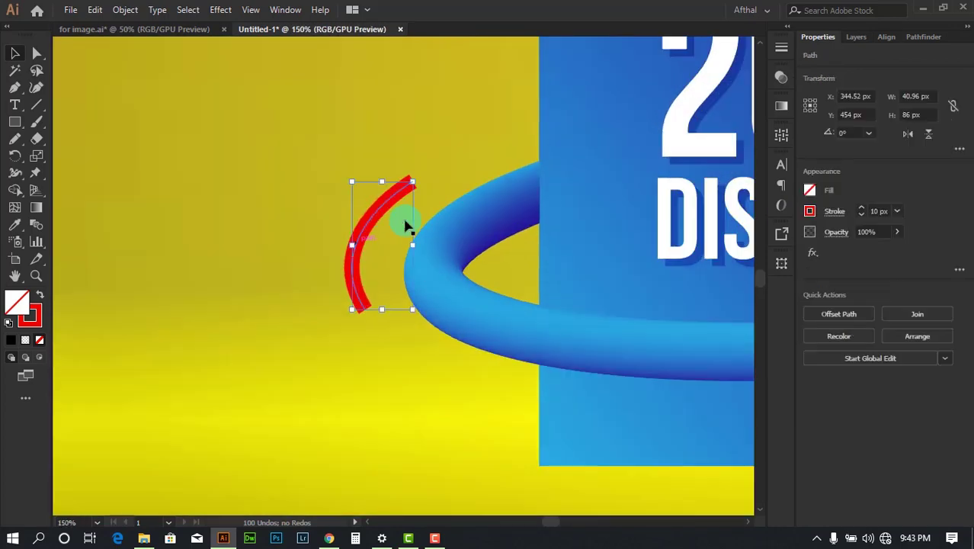
scroll(404, 225, up, 2)
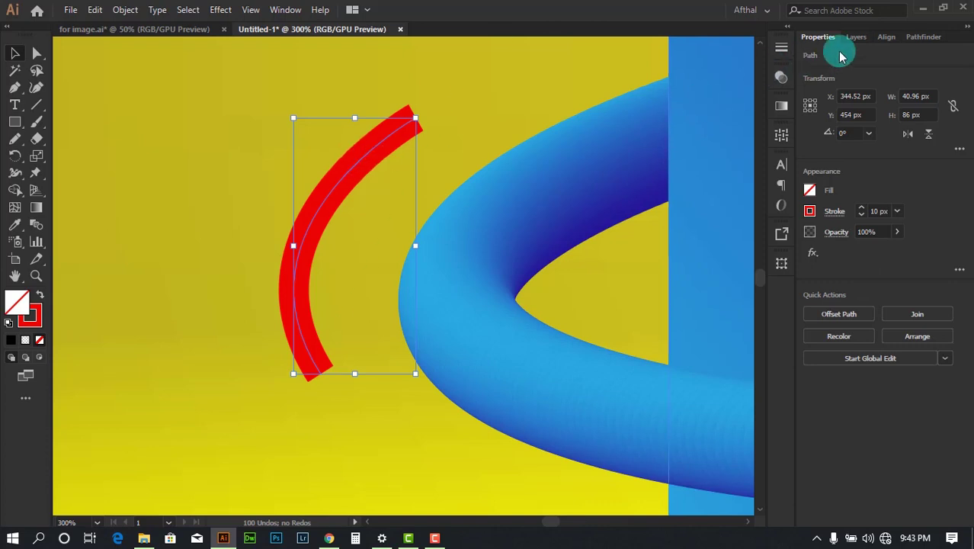
Step: Give the red curved path's stroke round end caps and round joins
click(272, 13)
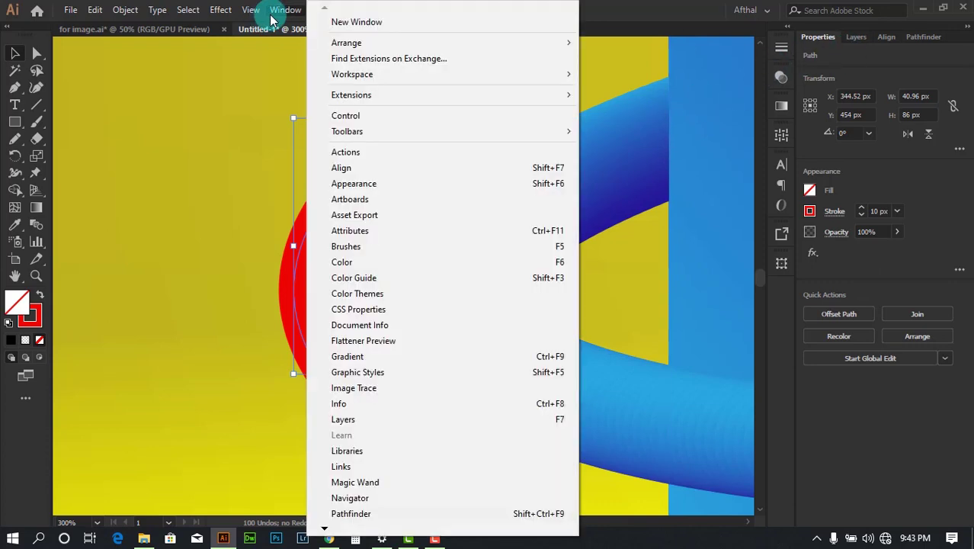
click(781, 48)
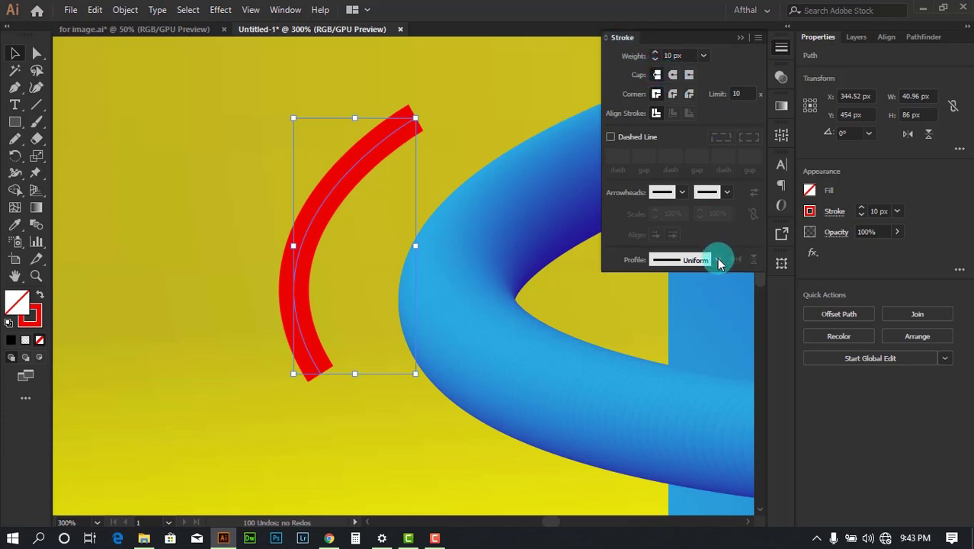
click(671, 75)
click(673, 95)
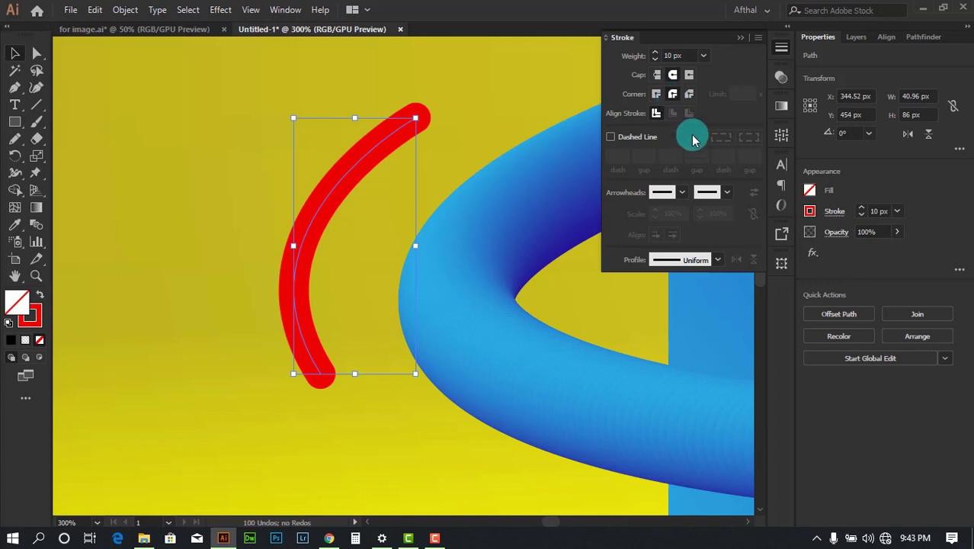
Step: Apply the asymmetric tapered width profile with pointed ends and an off-centre bulge to the curved path, after trying the double-bulge profile
click(717, 261)
click(701, 357)
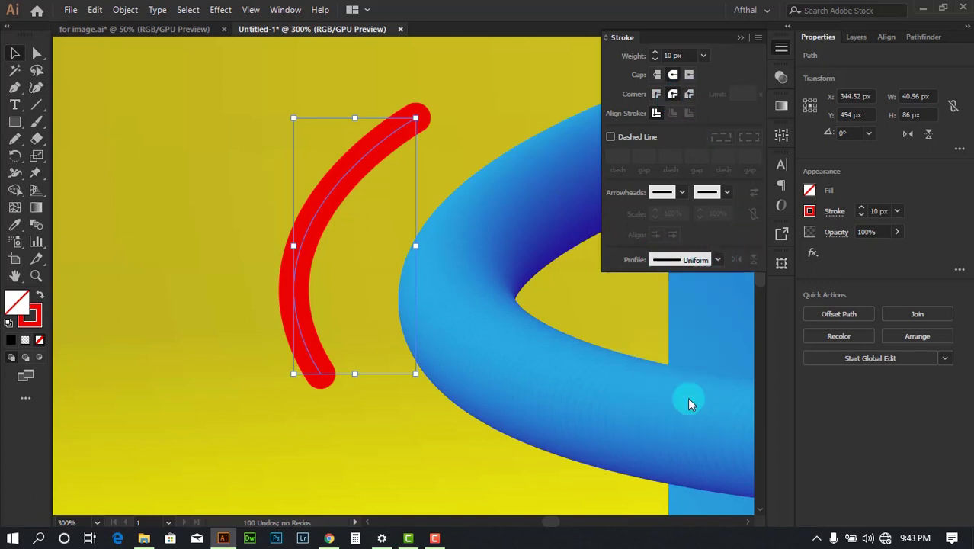
click(716, 260)
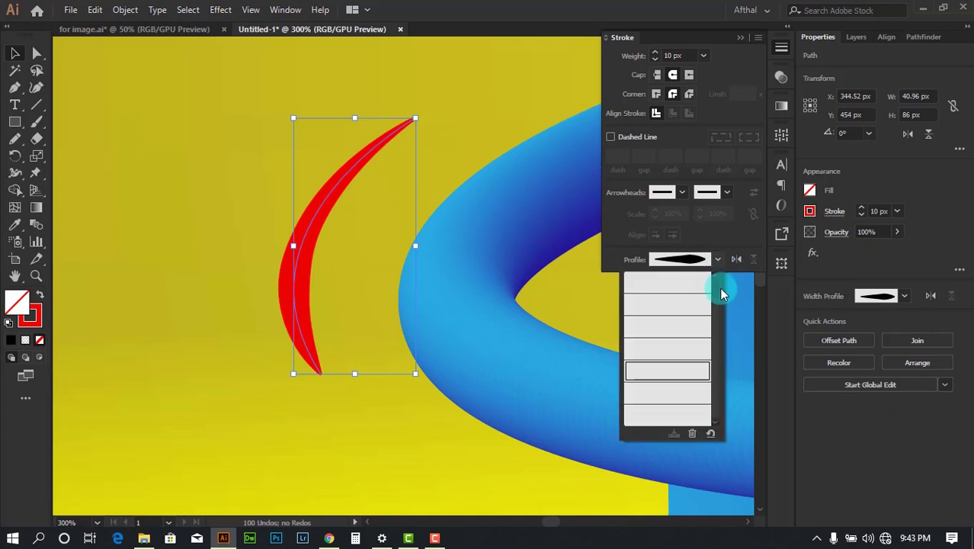
drag(715, 328, 714, 288)
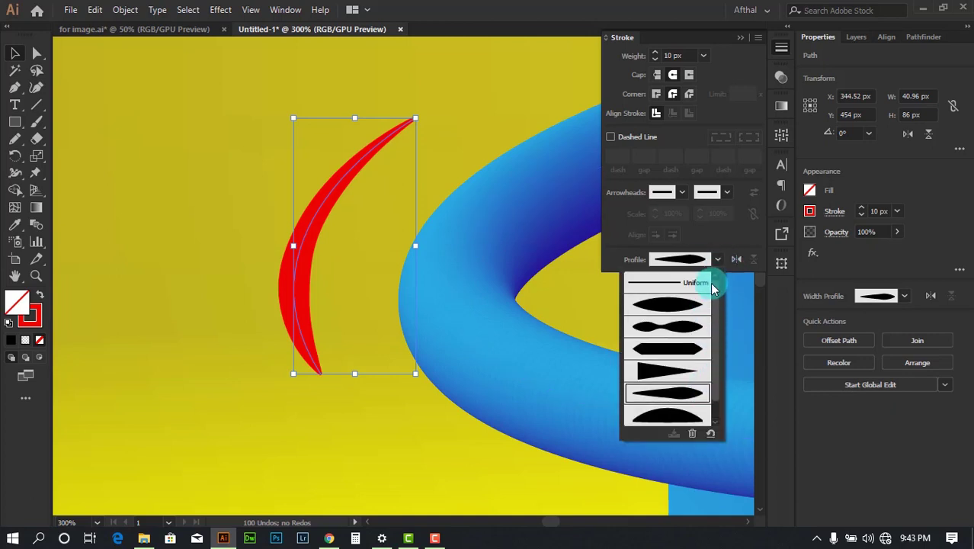
click(683, 325)
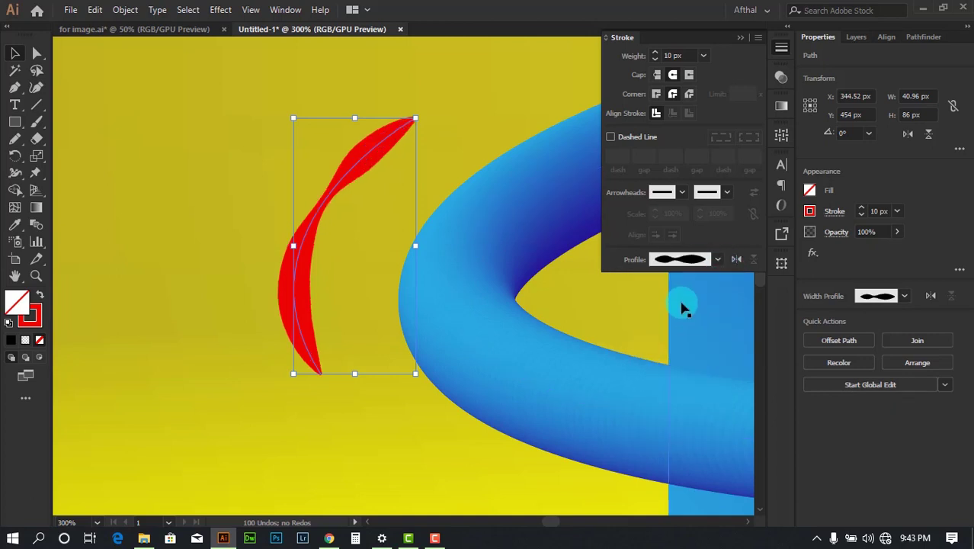
click(716, 260)
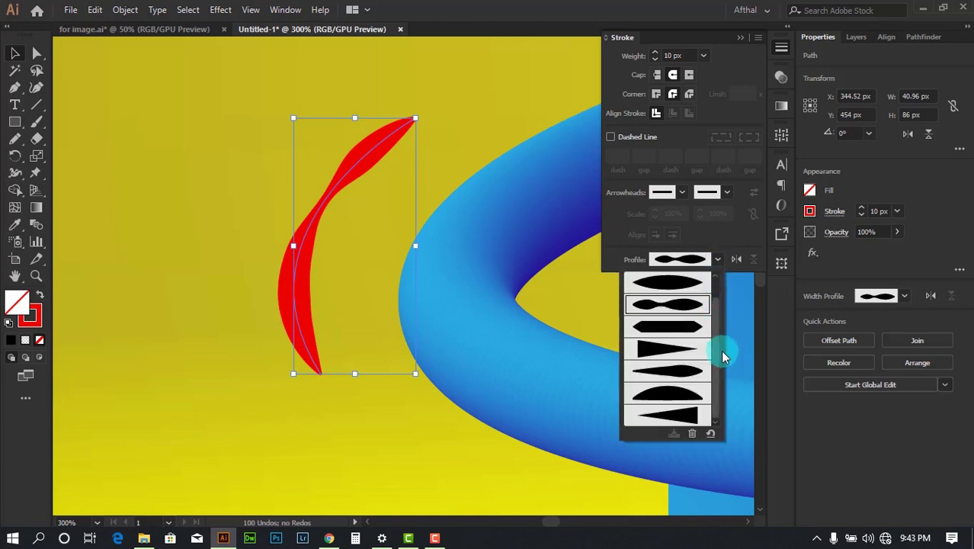
click(690, 368)
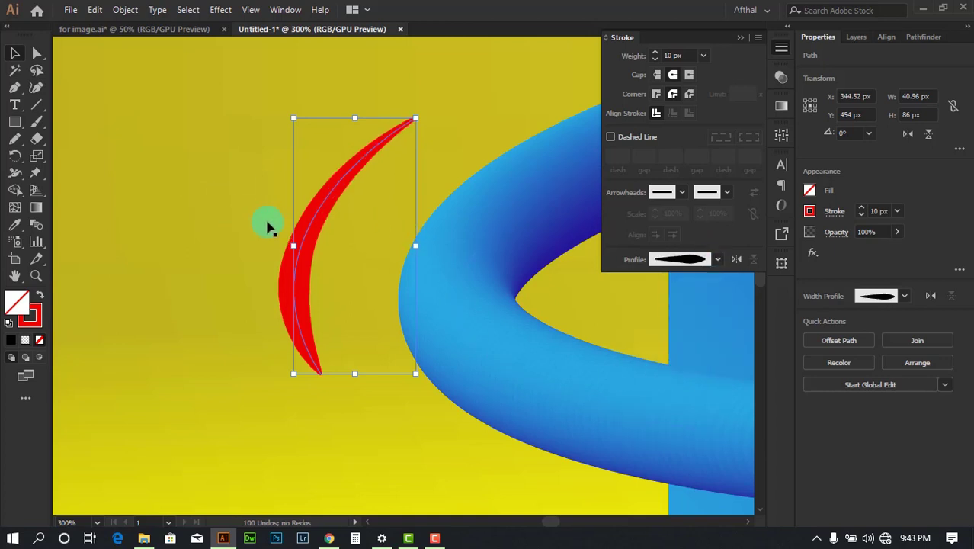
Step: Flip the curved path's tapered width profile along its length, then deselect the path
scroll(319, 267, down, 4)
click(218, 302)
click(85, 259)
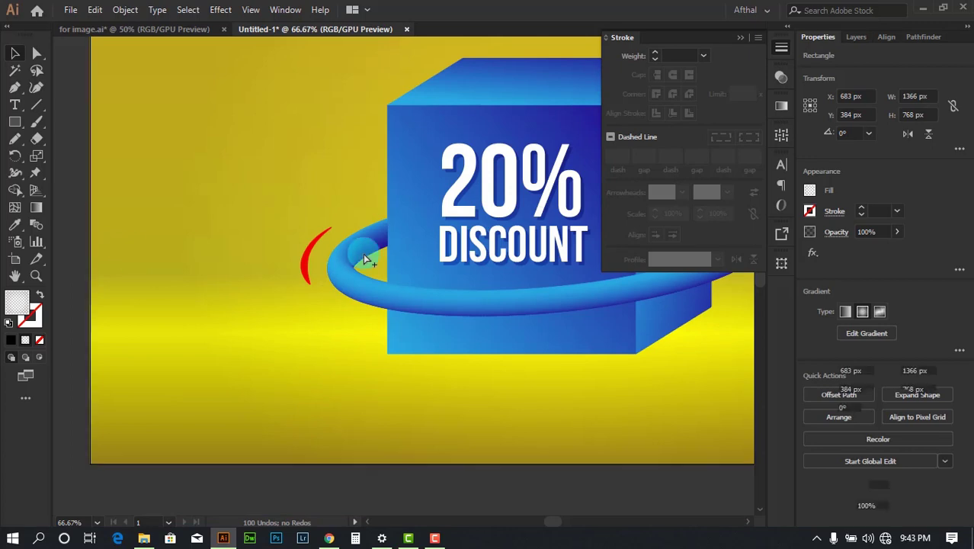
scroll(328, 257, up, 4)
click(228, 280)
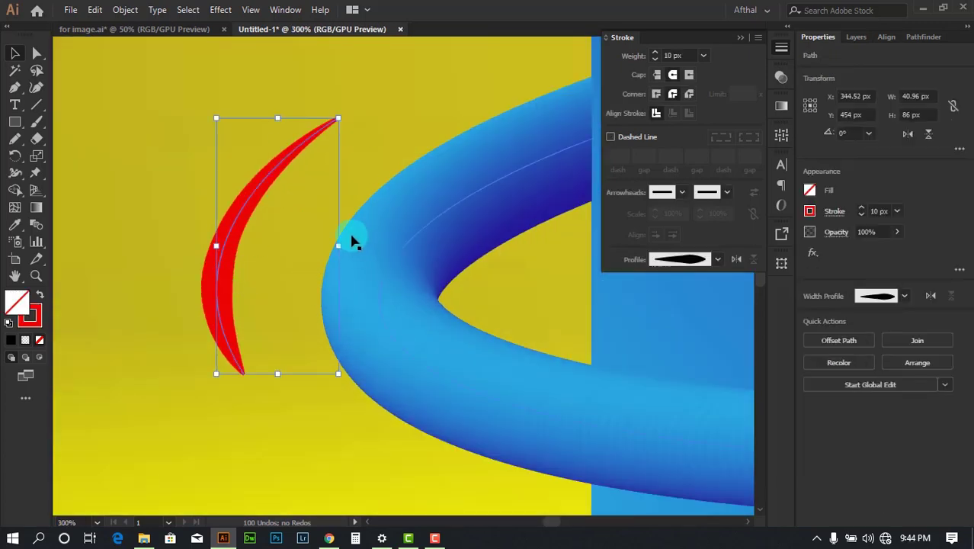
click(736, 260)
scroll(316, 228, down, 4)
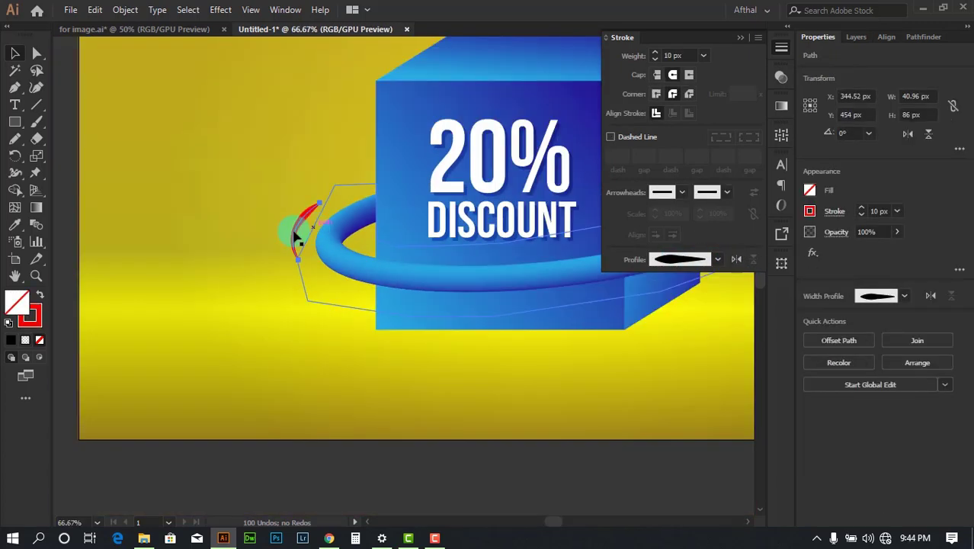
drag(485, 483, 501, 497)
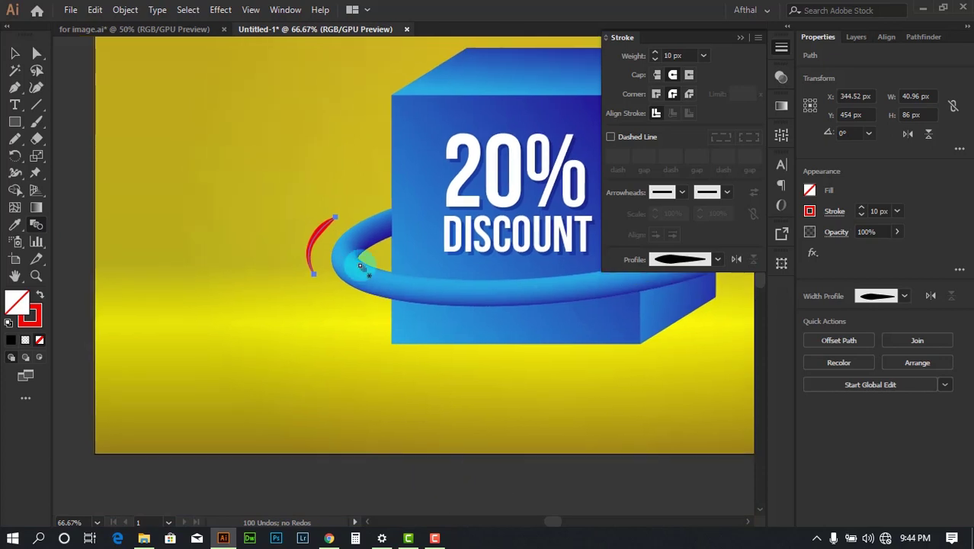
click(17, 52)
click(94, 118)
Step: Change the curved path's stroke colour from red to white and deselect it
scroll(362, 225, up, 3)
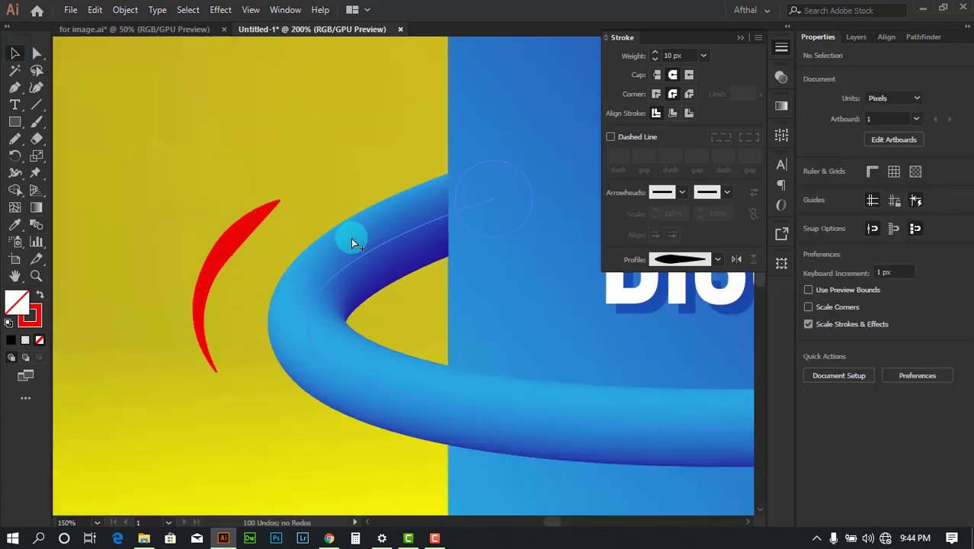
click(249, 224)
click(831, 192)
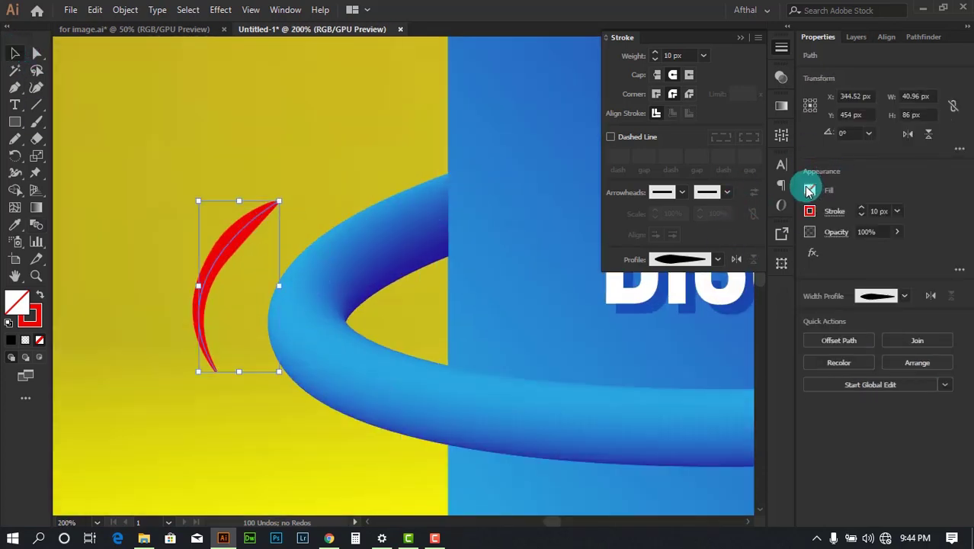
click(810, 211)
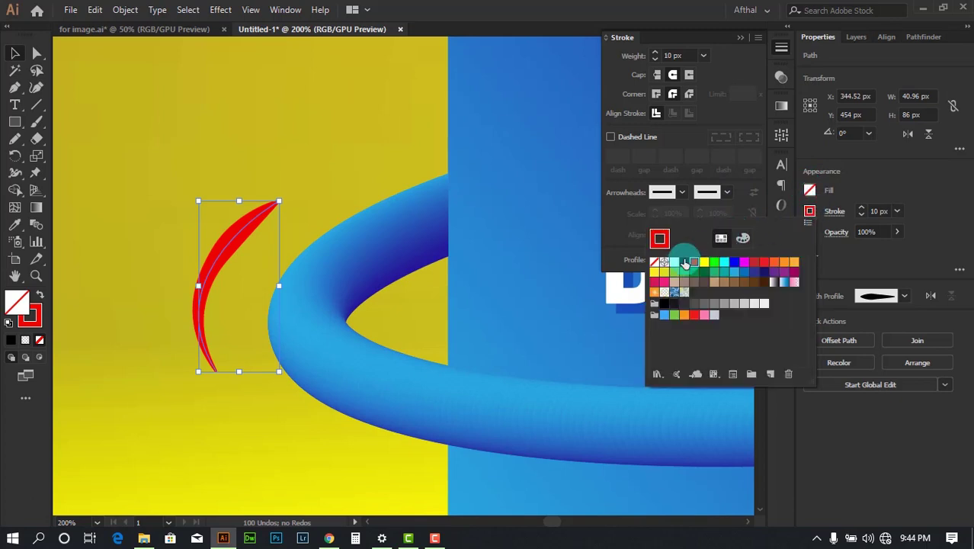
click(654, 259)
click(341, 177)
scroll(352, 190, down, 4)
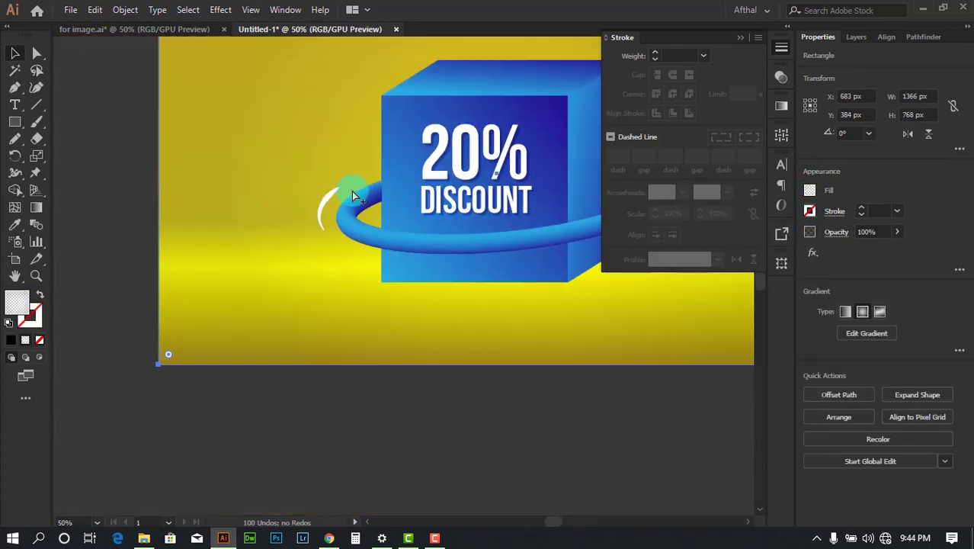
click(107, 184)
Step: Try the white curve's width profile flipped along its length, then restore the previous direction and deselect
scroll(351, 209, up, 2)
scroll(211, 298, up, 2)
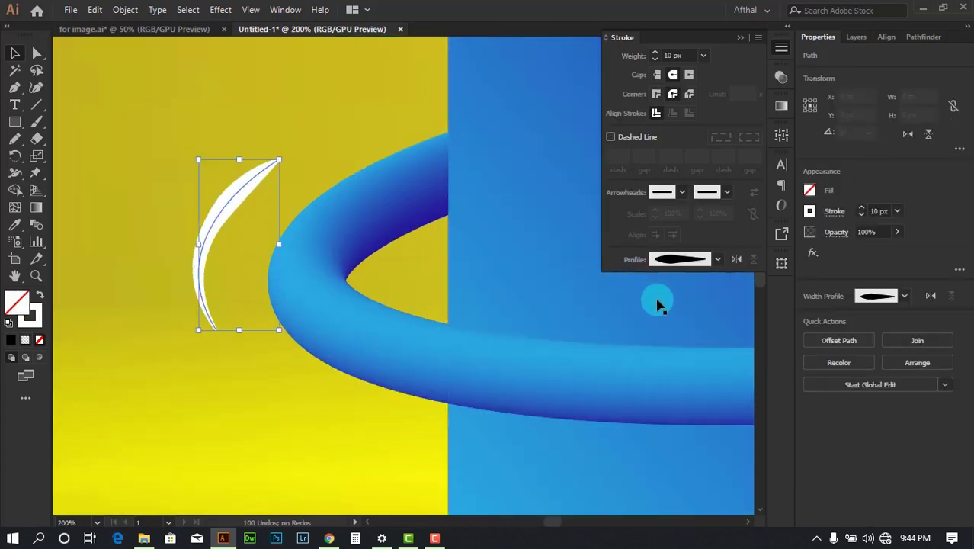
click(734, 259)
click(379, 217)
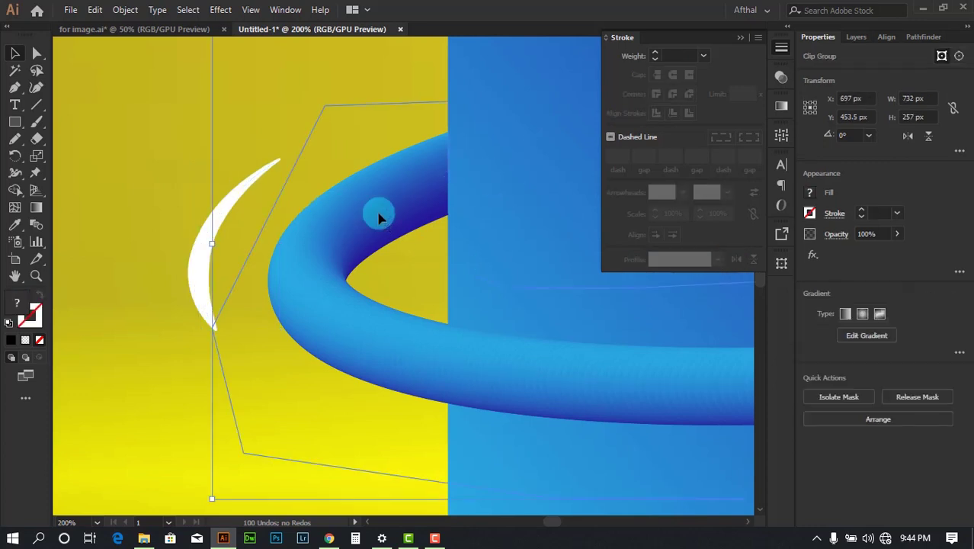
click(153, 158)
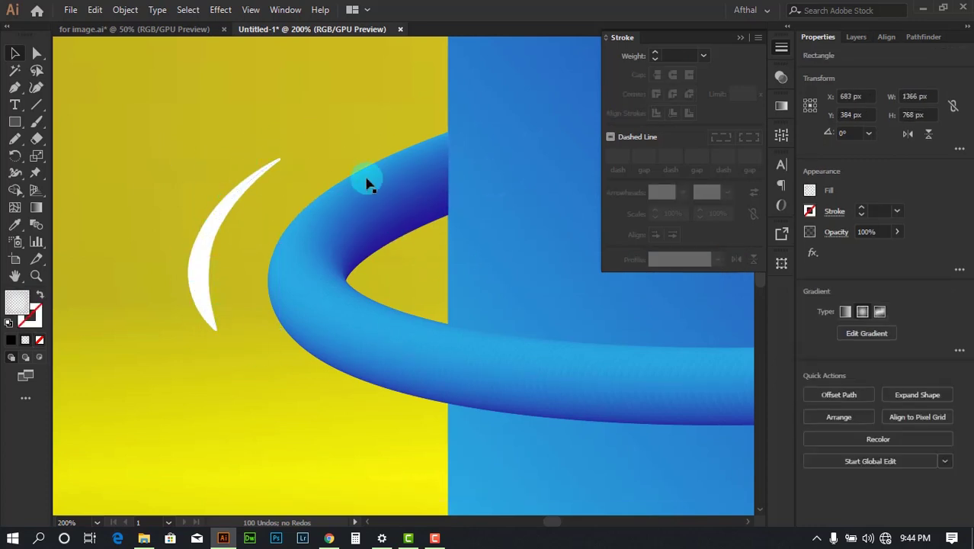
scroll(293, 217, down, 5)
click(414, 381)
scroll(278, 229, up, 5)
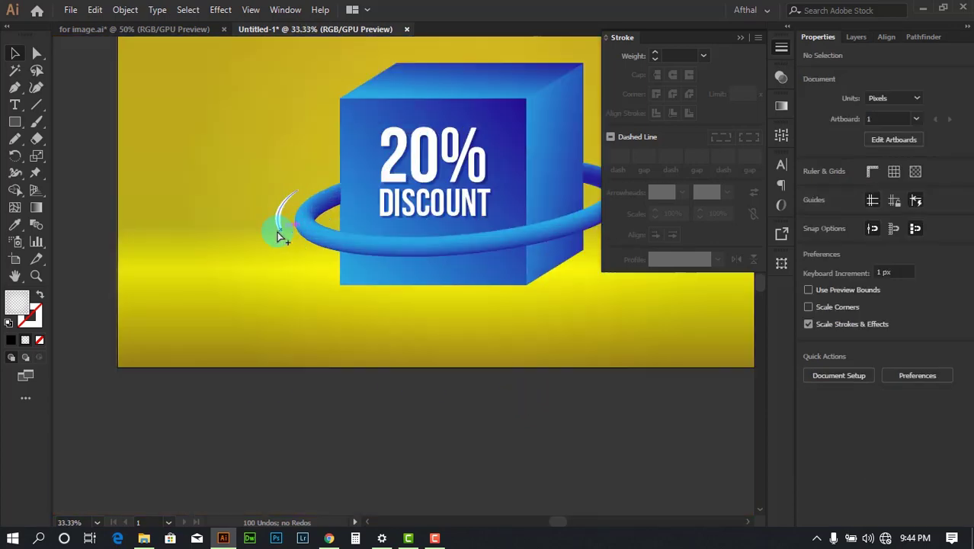
click(279, 183)
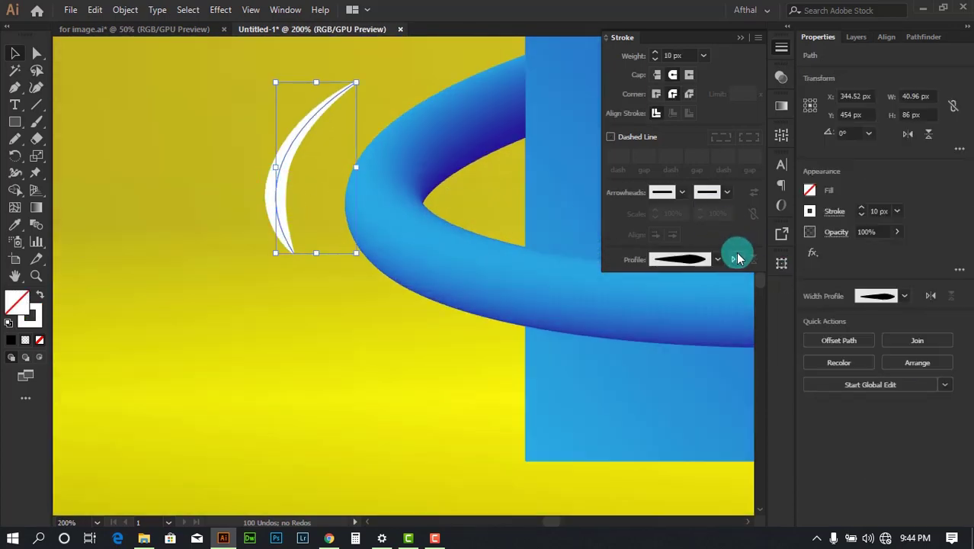
click(736, 258)
scroll(233, 227, down, 5)
drag(451, 341, 403, 355)
click(401, 354)
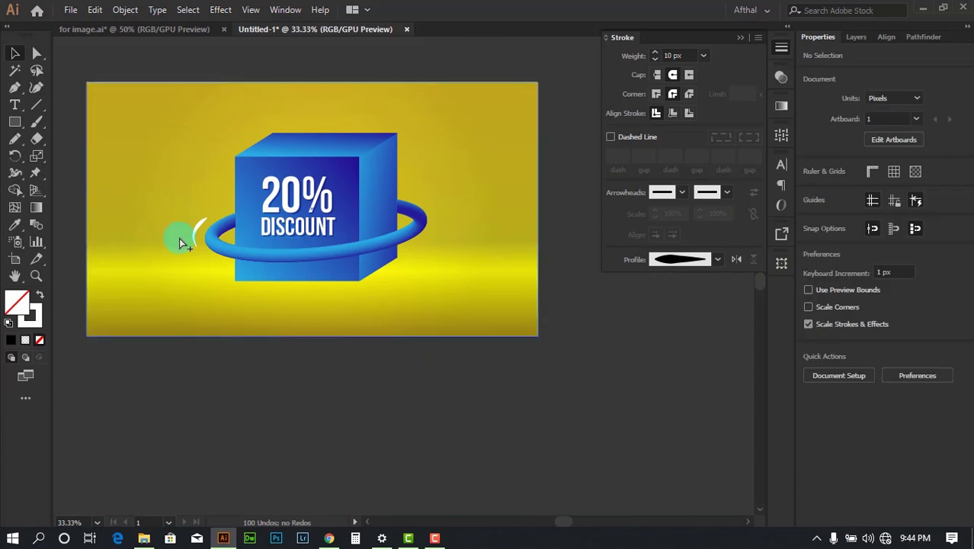
Step: Examine the white curved strokes and the dots above them beside the cube in the for image.ai reference
scroll(179, 238, up, 2)
click(185, 30)
click(267, 242)
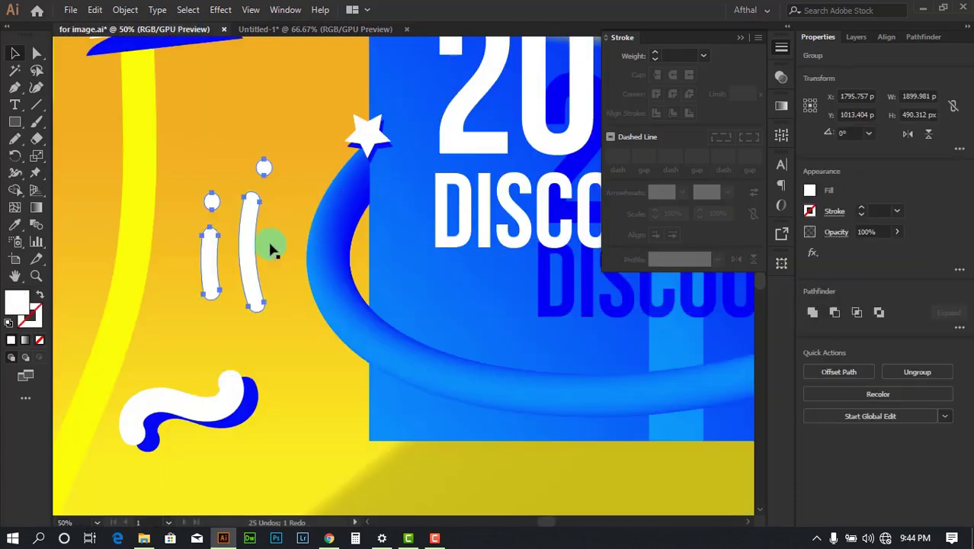
key(ctrl+0)
click(289, 422)
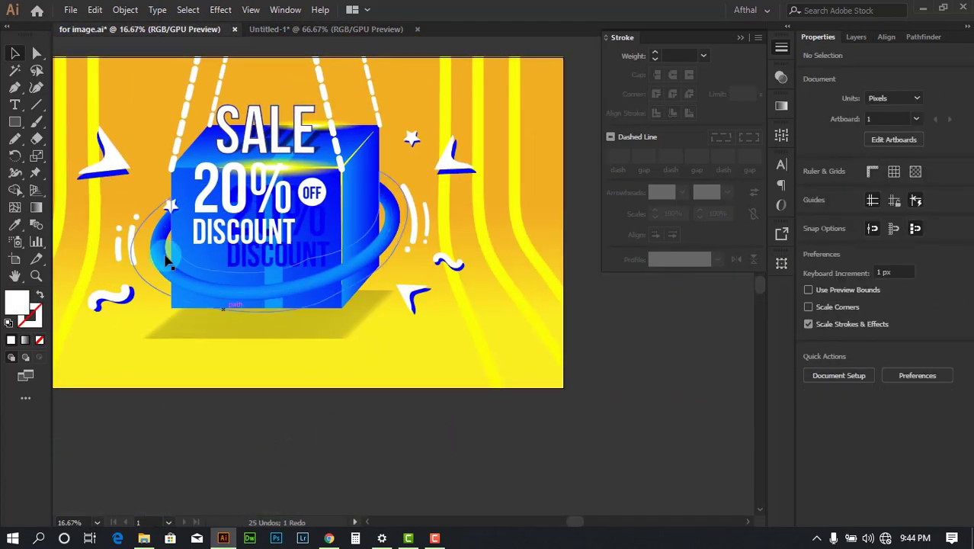
scroll(102, 263, up, 3)
scroll(172, 119, up, 1)
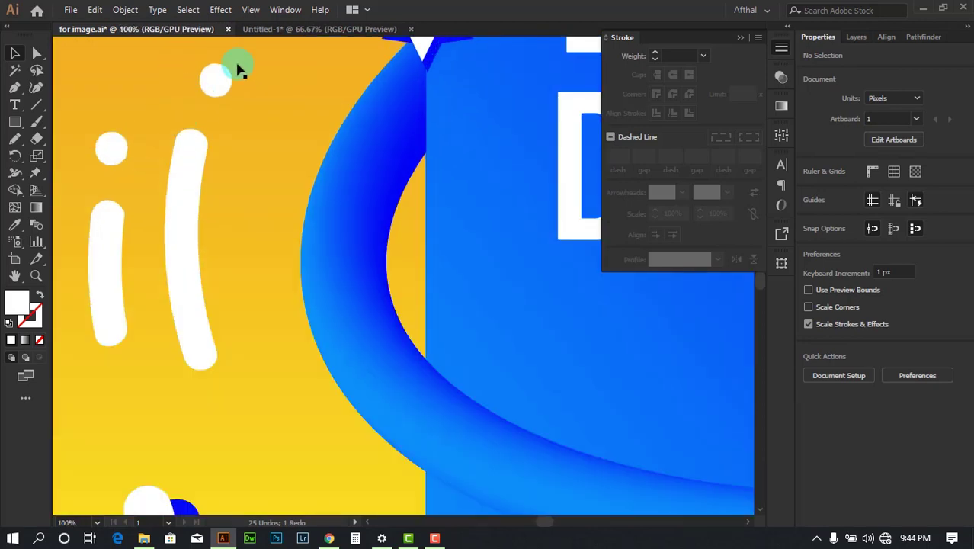
Step: In the Untitled-1 banner, draw a 10 px circle just beyond the white curve's upper tip and give it a white fill without stroke
click(320, 30)
scroll(331, 349, down, 2)
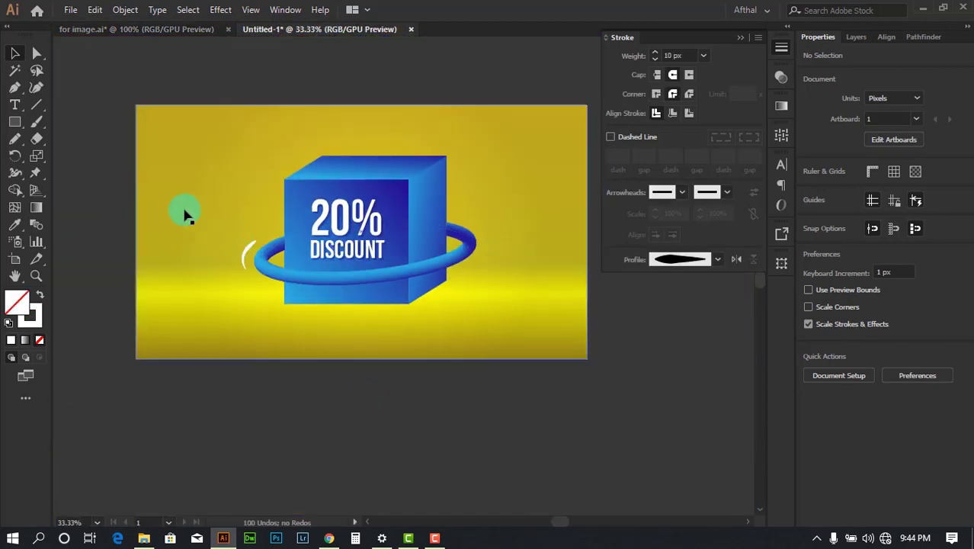
scroll(291, 257, up, 4)
scroll(306, 245, up, 1)
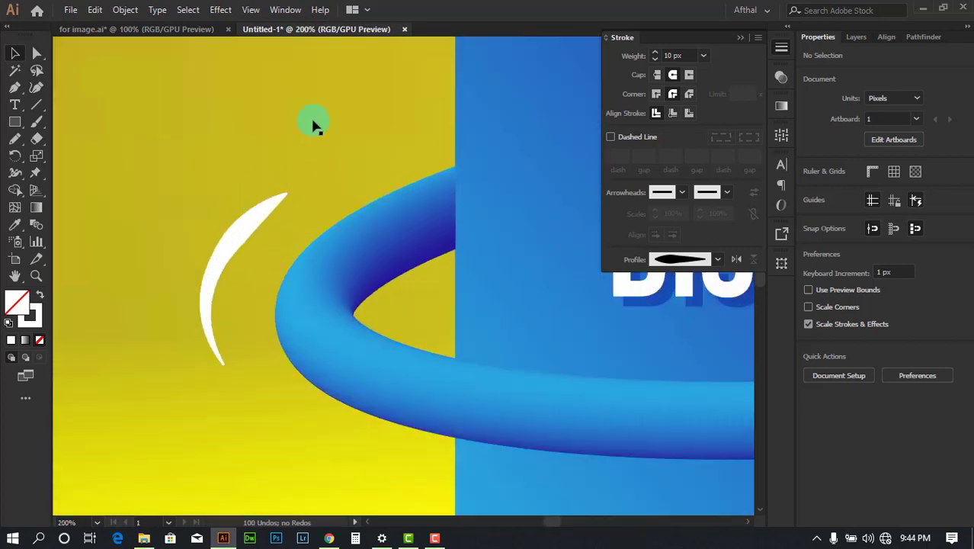
scroll(363, 166, up, 1)
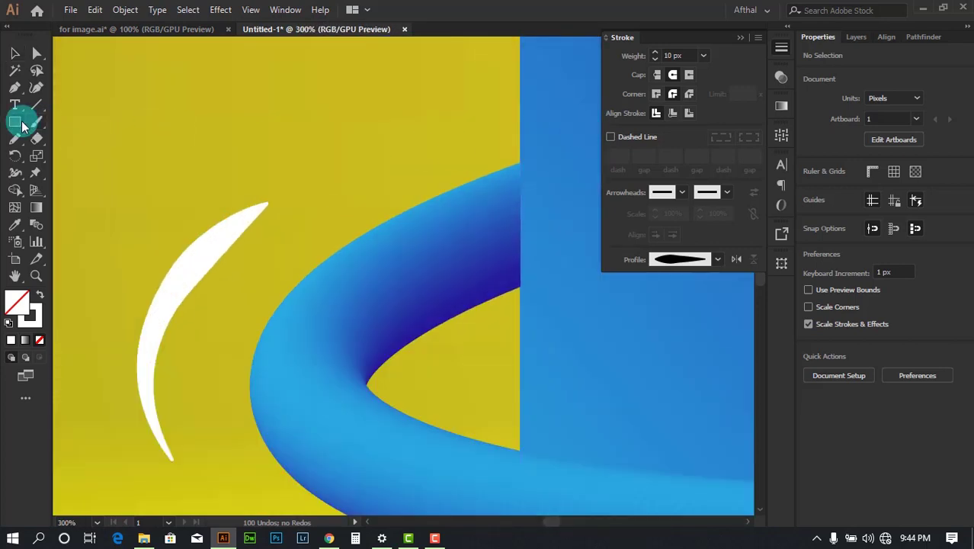
drag(22, 126, 74, 154)
scroll(294, 190, up, 3)
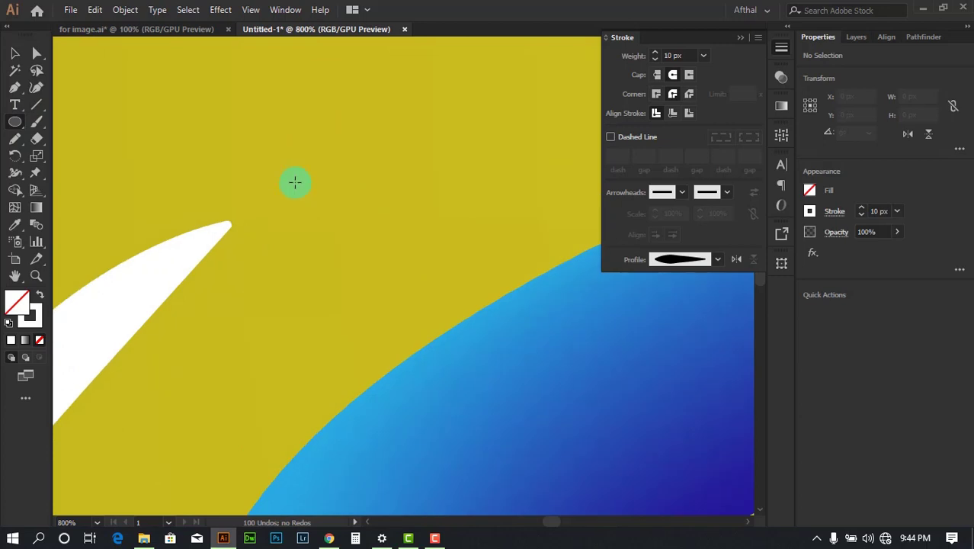
drag(295, 182, 336, 209)
click(15, 54)
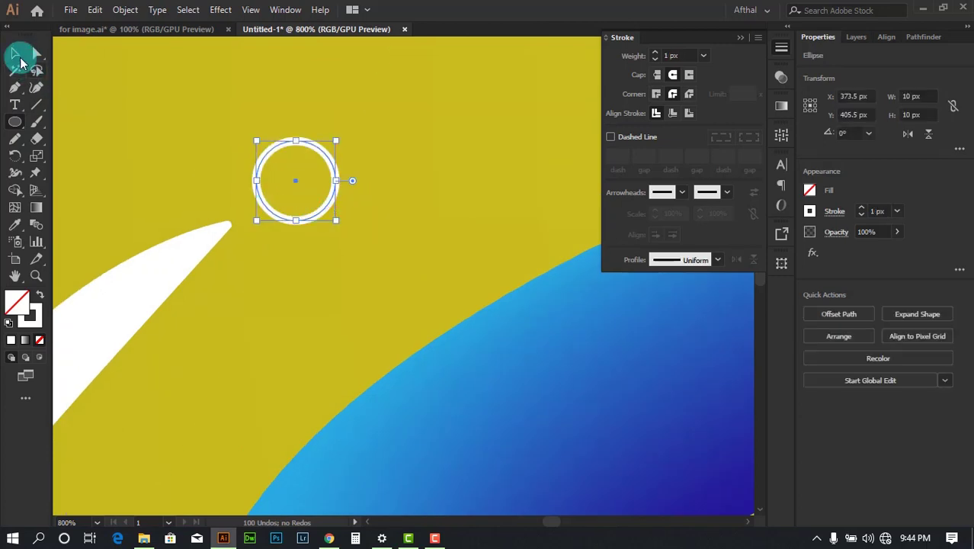
key(shift+x)
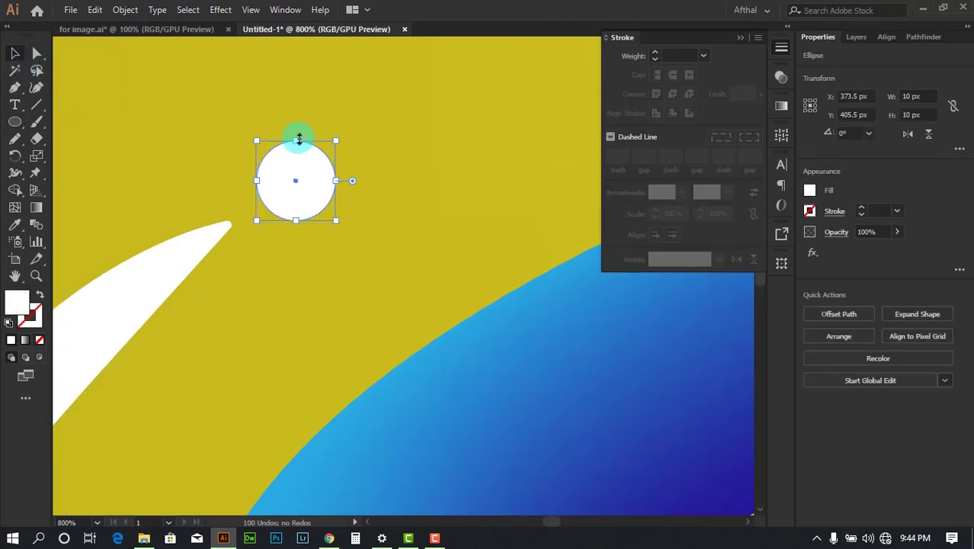
Step: Stretch the white circle into an ellipse about 15.3 by 12 px, rotated to 120° near the curve's upper tip, and reselect it
drag(299, 140, 176, 153)
mouse_move(305, 189)
mouse_down()
mouse_move(291, 201)
mouse_move(309, 195)
mouse_up()
drag(350, 153, 369, 147)
scroll(370, 148, down, 6)
scroll(308, 214, down, 3)
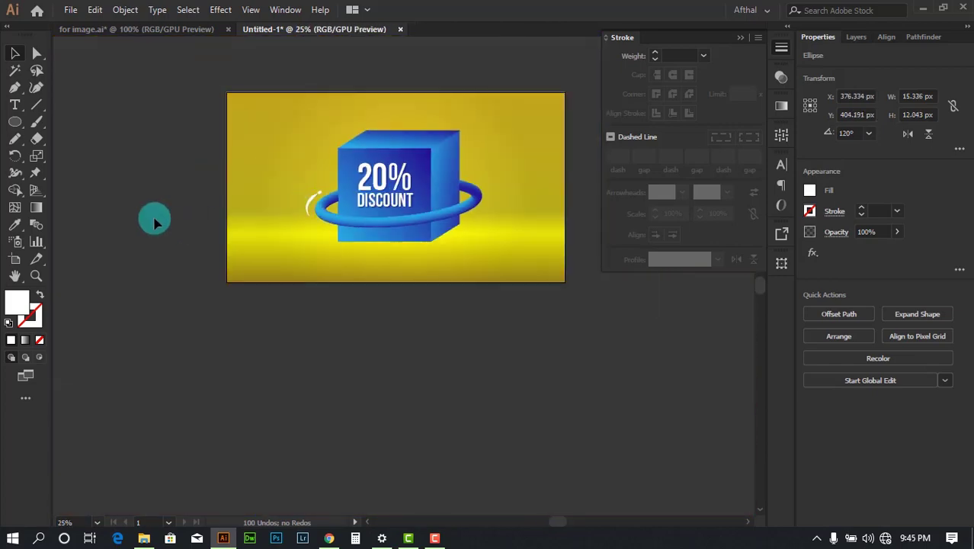
click(153, 219)
scroll(311, 191, up, 10)
scroll(362, 221, up, 1)
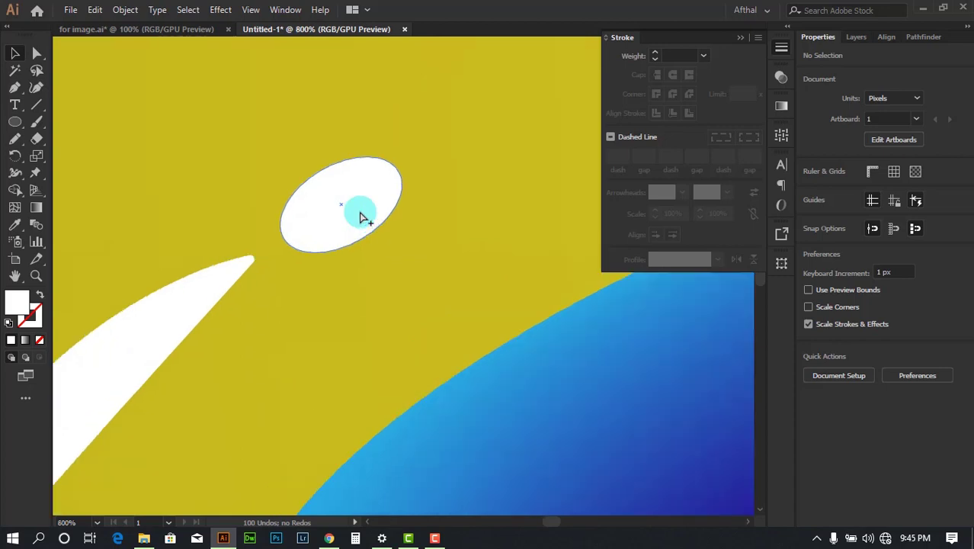
click(364, 171)
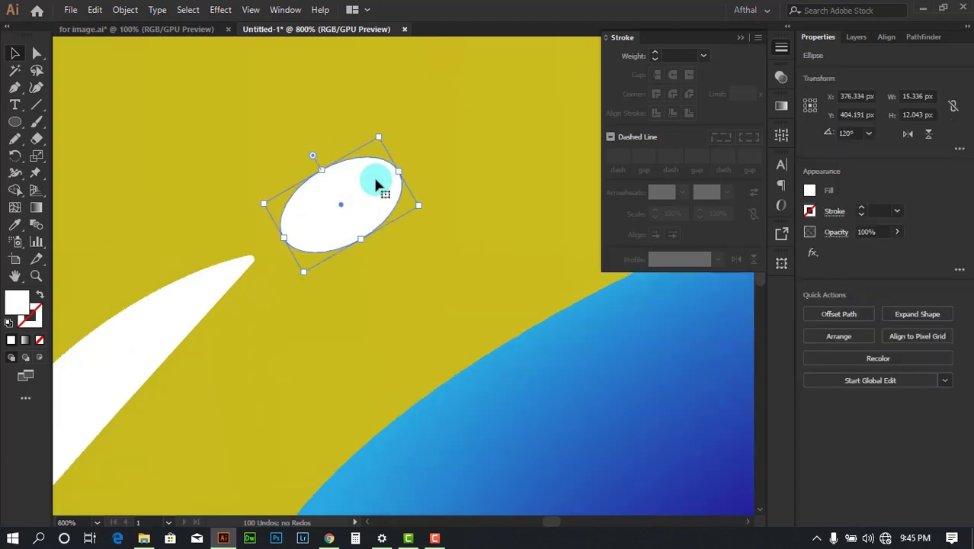
Step: Shrink the white ellipse beyond the curve's upper tip, stretch it slightly along its long axis, and deselect it
drag(398, 167, 364, 183)
scroll(372, 224, up, 2)
scroll(435, 229, down, 2)
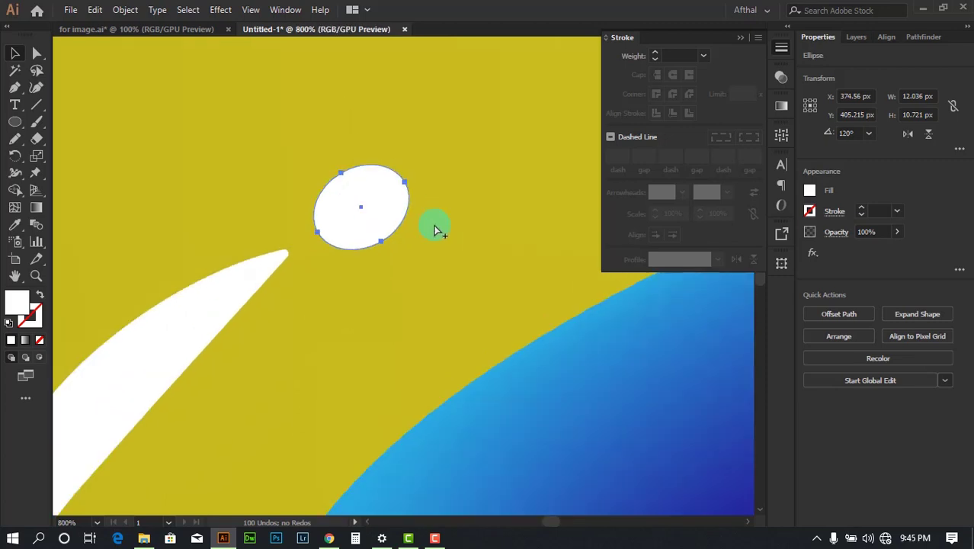
scroll(223, 194, up, 1)
click(460, 230)
drag(495, 177, 518, 153)
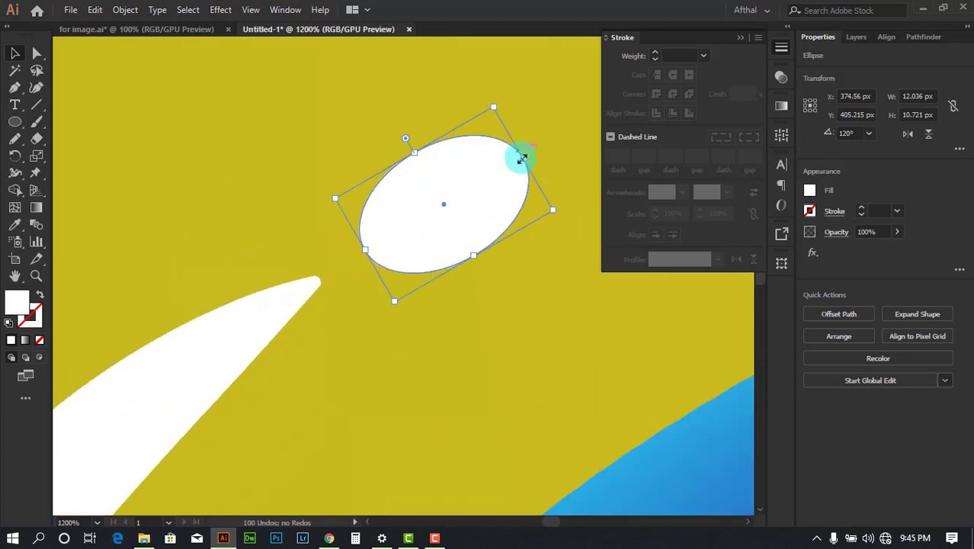
scroll(478, 202, down, 10)
click(106, 183)
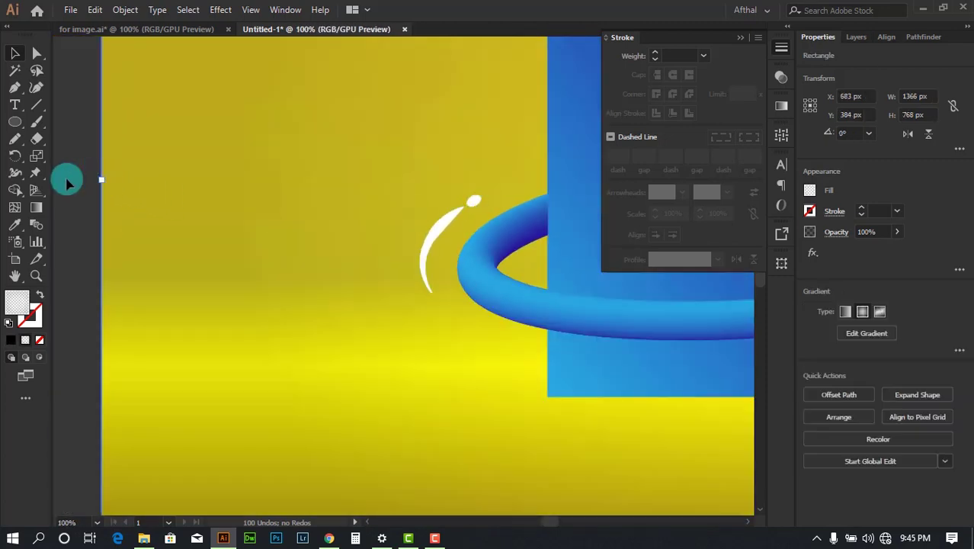
click(67, 183)
Step: Reduce the white dot to about 11.9 by 9.3 px, rotate it to about 116.56°, and nudge it slightly near the curve's tip
scroll(493, 208, up, 4)
scroll(447, 178, up, 2)
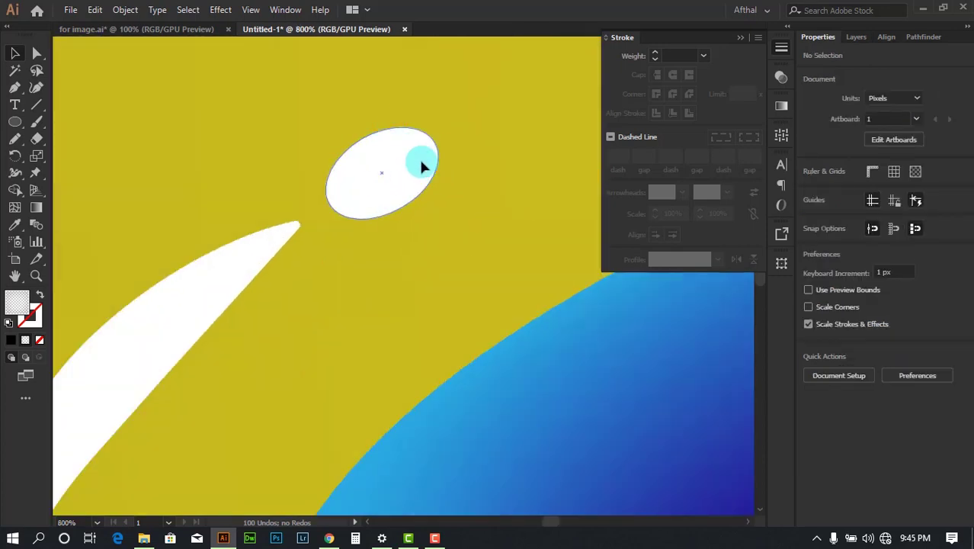
click(413, 158)
drag(469, 183, 398, 178)
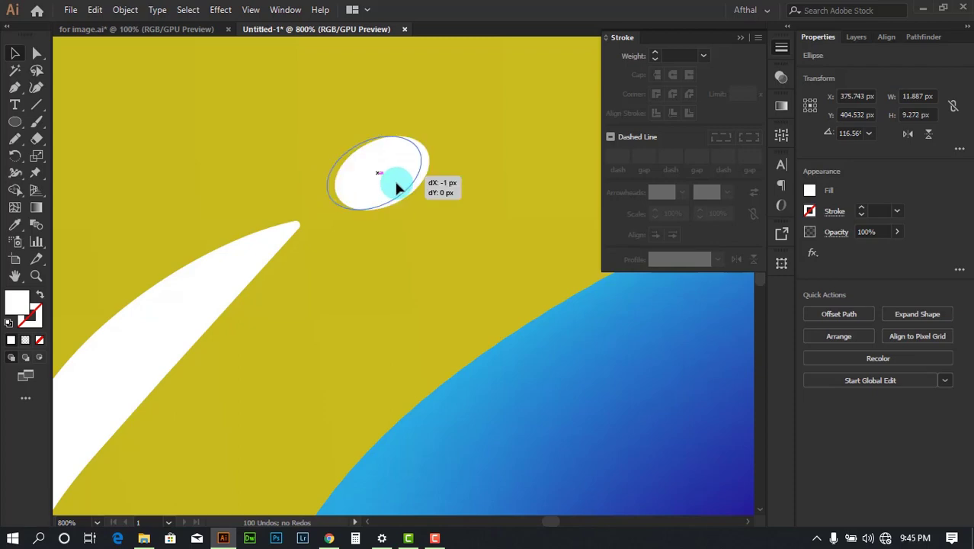
scroll(363, 183, down, 7)
click(63, 176)
scroll(167, 180, down, 3)
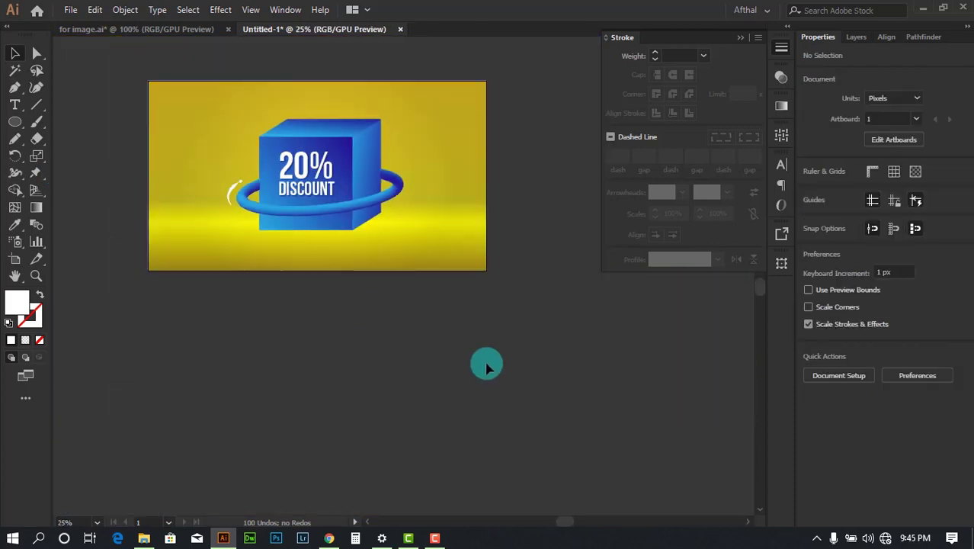
Step: Move the white dot farther from the curve's tip to about X 379.7, Y 403.5 px and rotate it to about 111.22°
scroll(250, 174, up, 8)
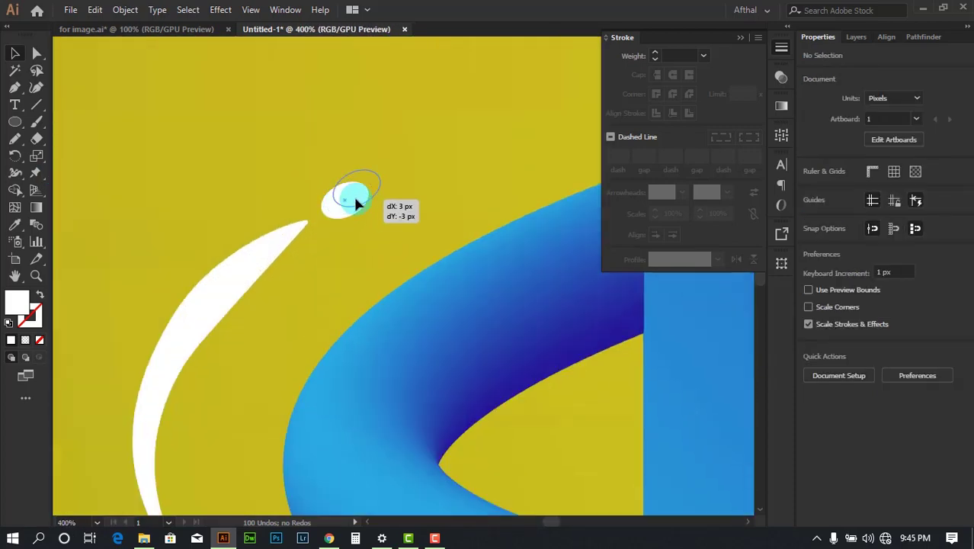
drag(362, 202, 359, 202)
scroll(354, 202, up, 2)
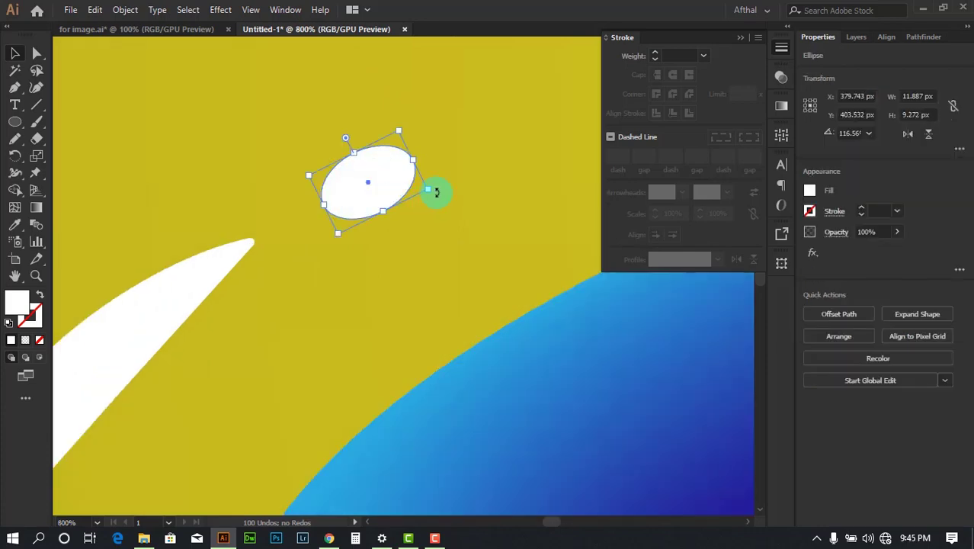
drag(434, 191, 443, 198)
scroll(347, 174, down, 6)
Step: Check the paired white strokes and dots in the for image.ai reference and return to the Untitled-1 banner
click(172, 29)
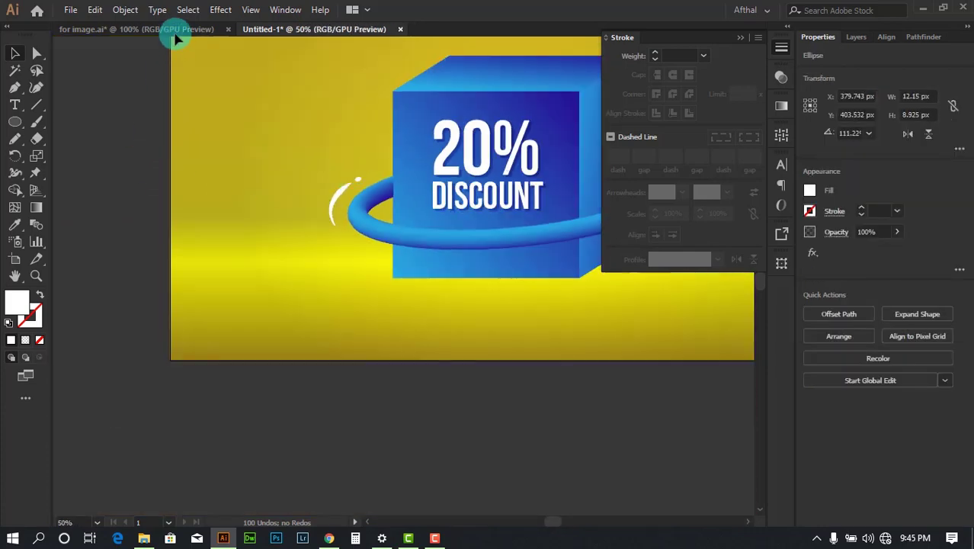
scroll(265, 140, down, 3)
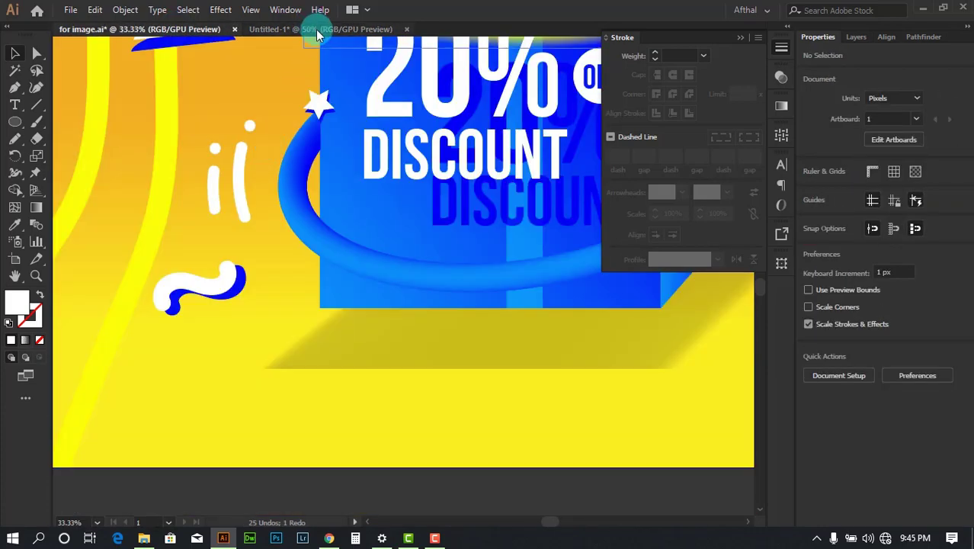
click(315, 29)
Step: Group the white curve with its dot beside the ring and deselect the group
scroll(337, 214, up, 5)
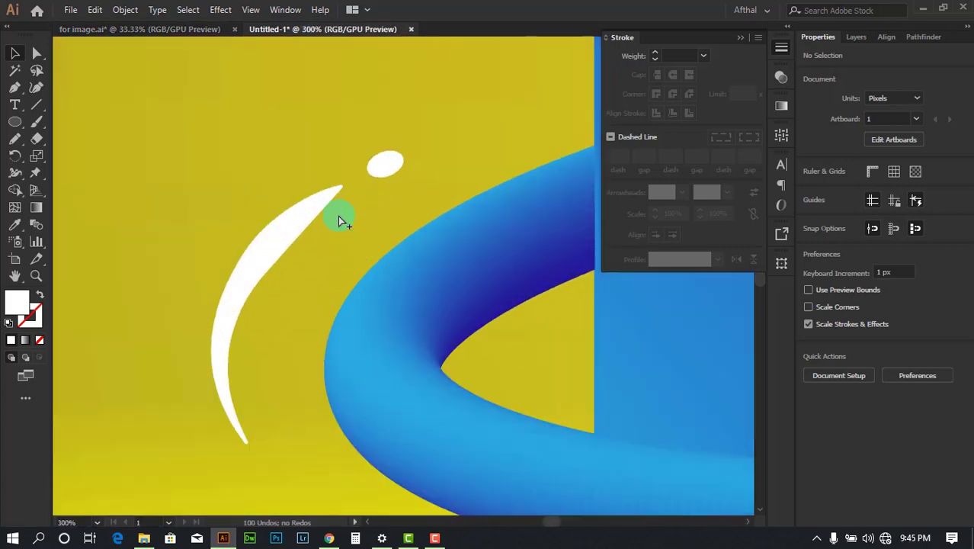
click(293, 231)
shift+click(385, 166)
drag(387, 167, 276, 94)
key(ctrl+z)
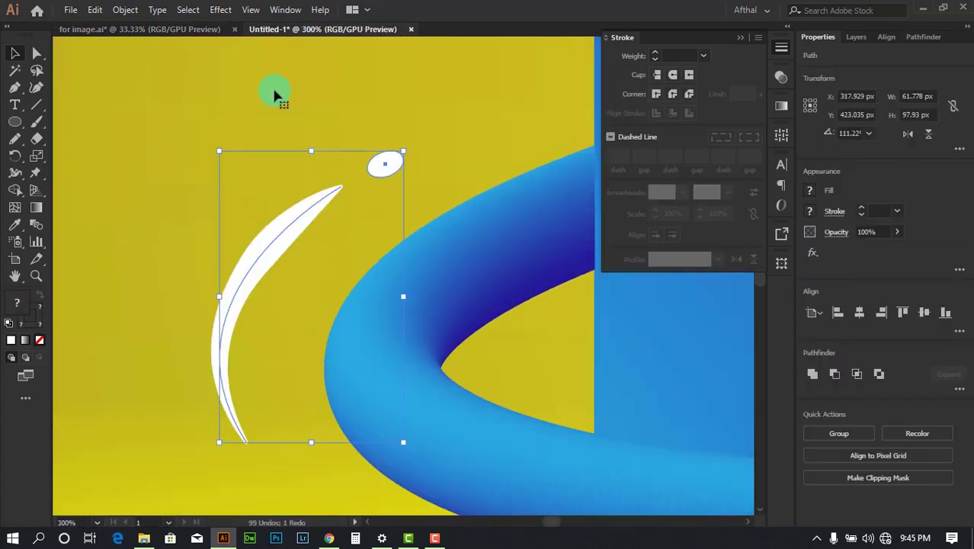
key(ctrl+g)
scroll(323, 145, down, 7)
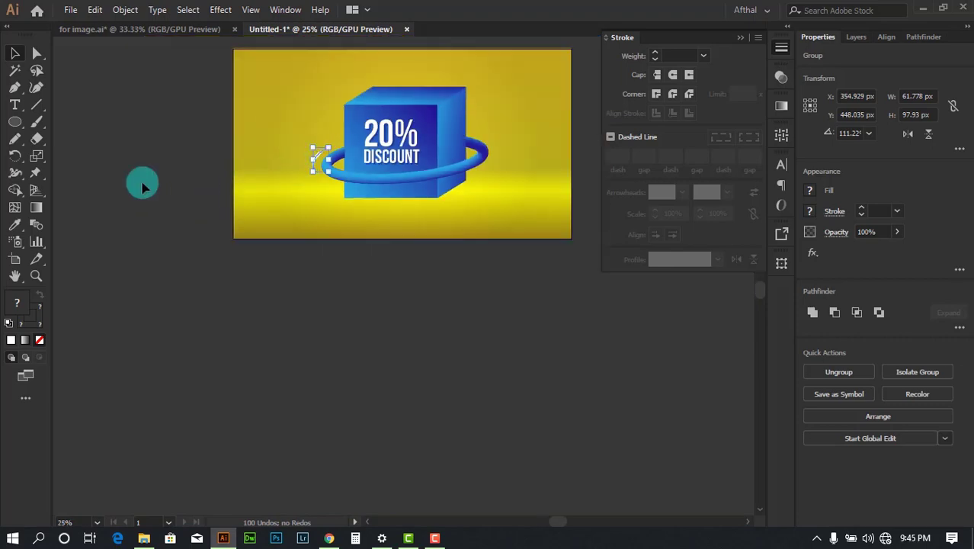
click(142, 185)
Step: Duplicate the curve-and-dot group outward from the ring, placing the copy at about X 319.9, Y 438 px
scroll(316, 153, up, 7)
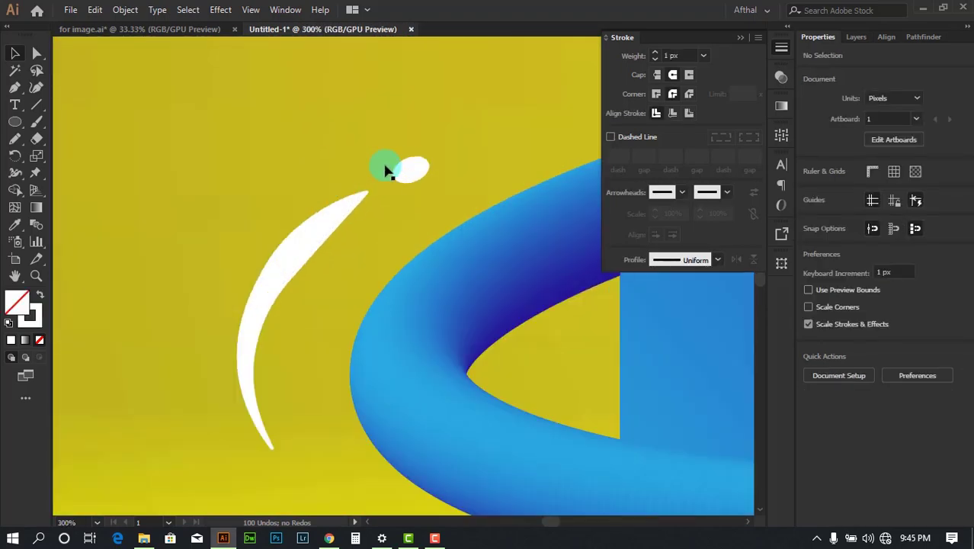
click(410, 169)
drag(410, 169, 311, 158)
Step: Try shrinking the outer curve-and-dot copy to about 34 by 54 px, and undo the resize
scroll(316, 154, down, 5)
scroll(311, 158, up, 4)
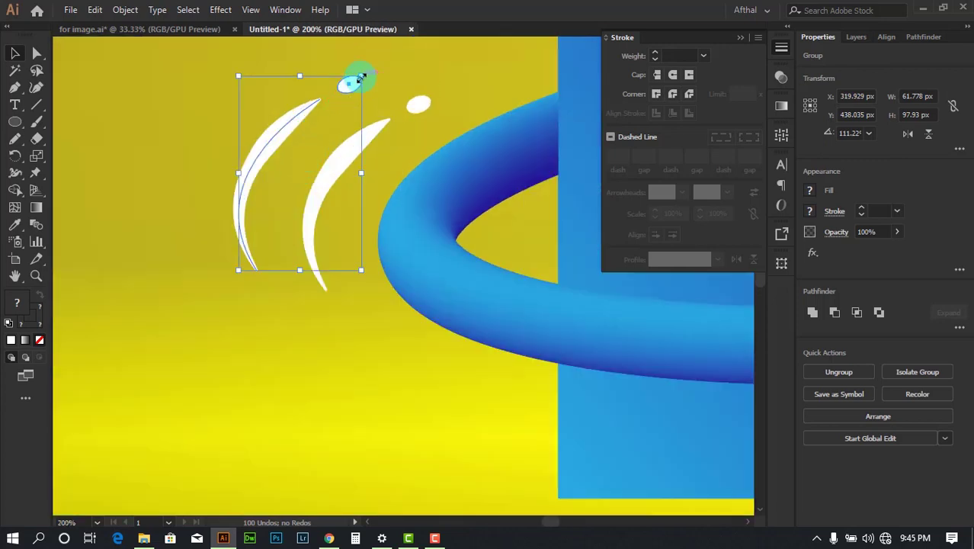
drag(362, 77, 333, 104)
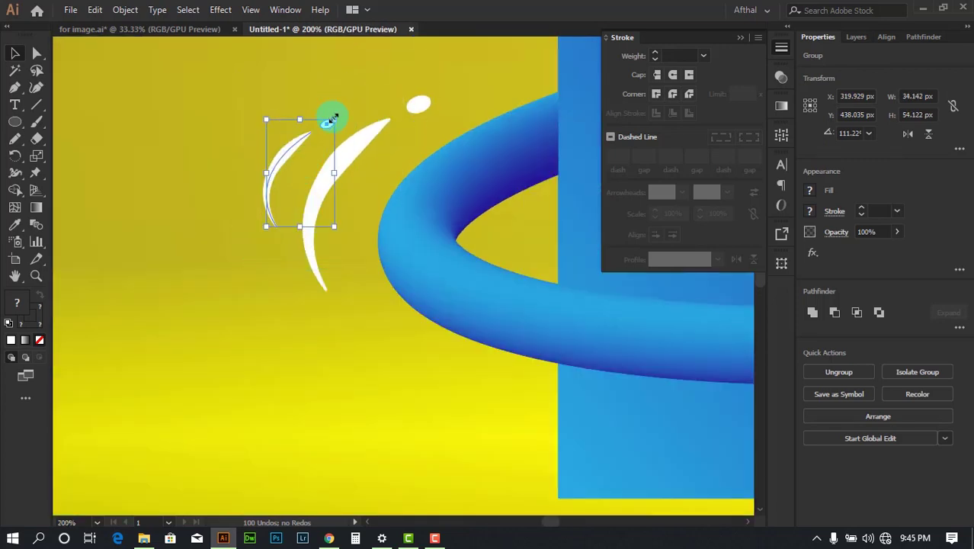
key(ctrl+z)
scroll(378, 133, down, 3)
click(126, 179)
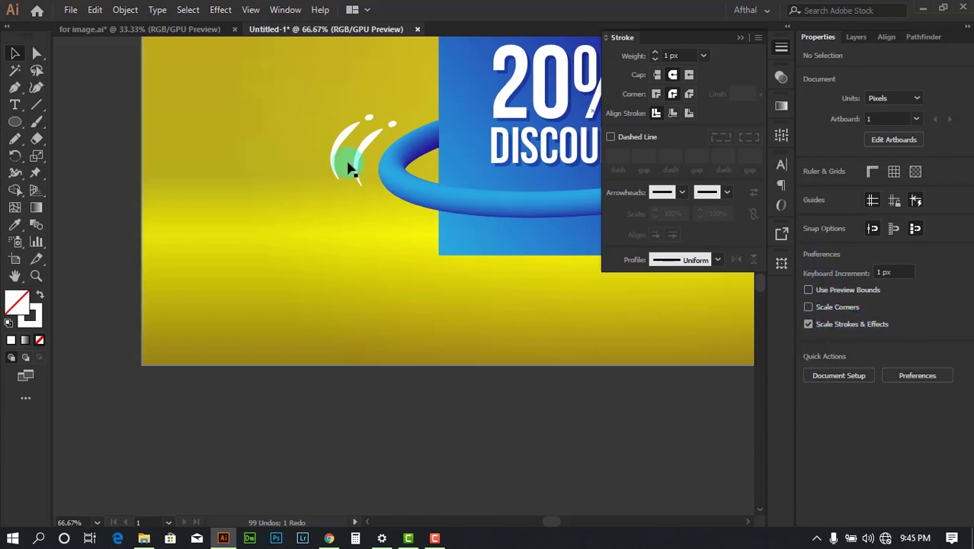
click(827, 336)
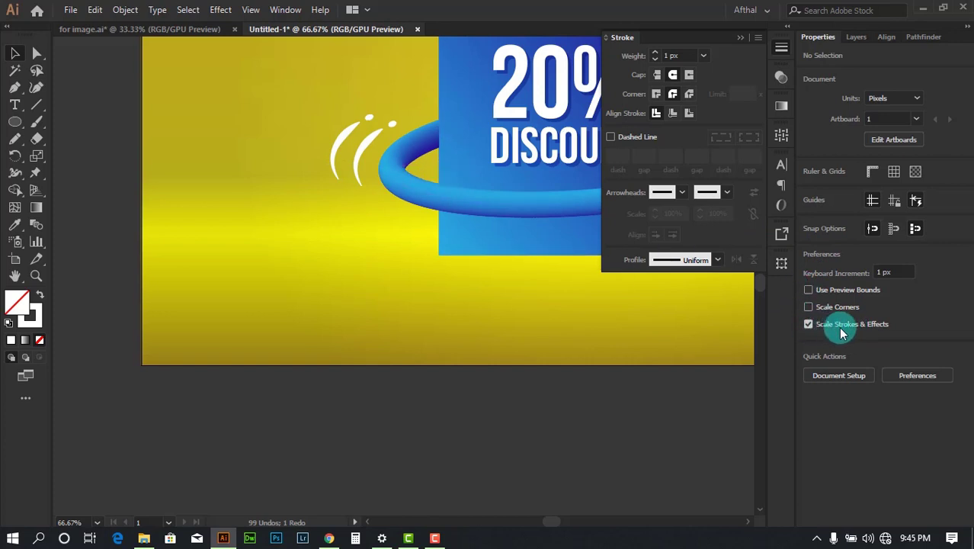
Step: Scale the outer curve-and-dot copy down proportionally, move it close to the larger curve's upper part, and deselect it
scroll(337, 117, up, 4)
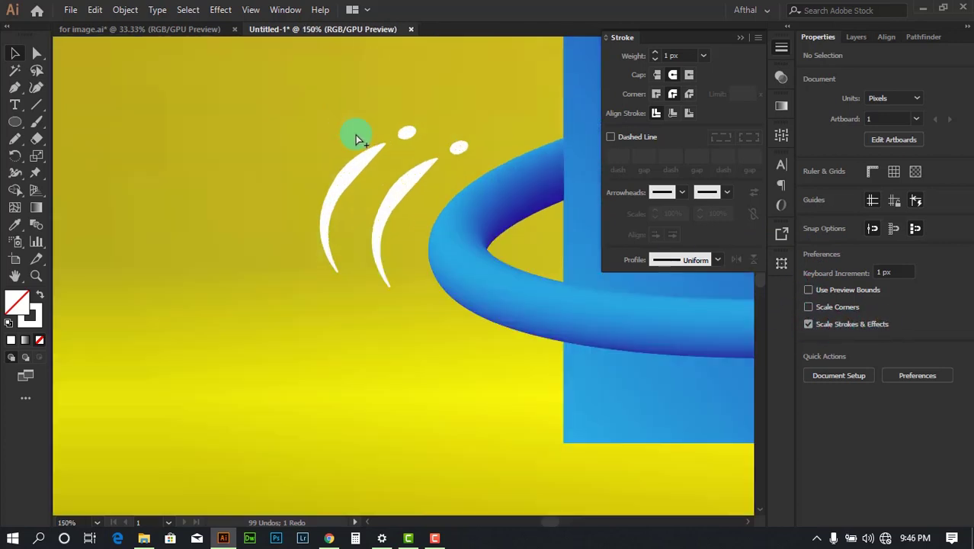
click(380, 178)
drag(474, 121, 426, 148)
drag(423, 200, 441, 171)
scroll(359, 188, down, 6)
click(164, 169)
click(165, 171)
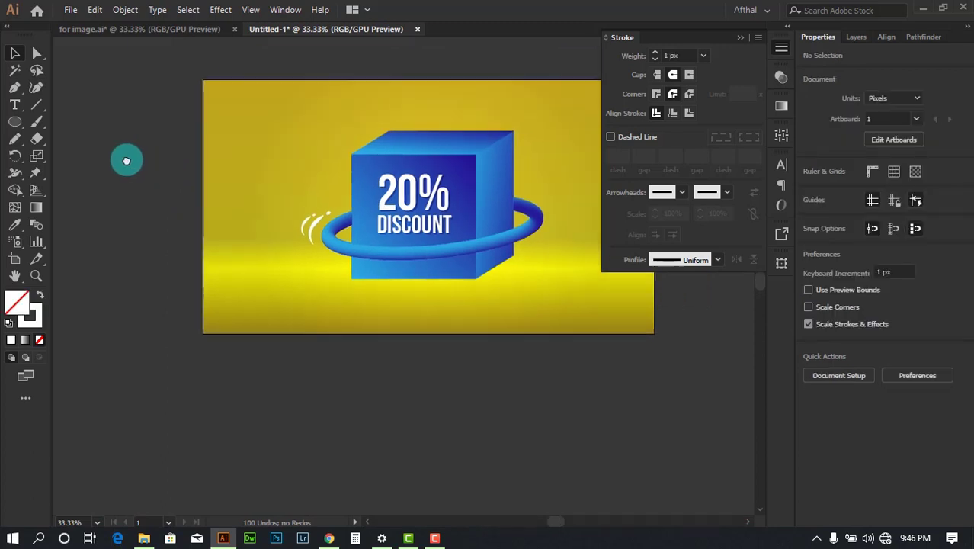
Step: Shift the smaller curve-and-dot copy about 4 px horizontally away from the larger curve
scroll(319, 212, up, 4)
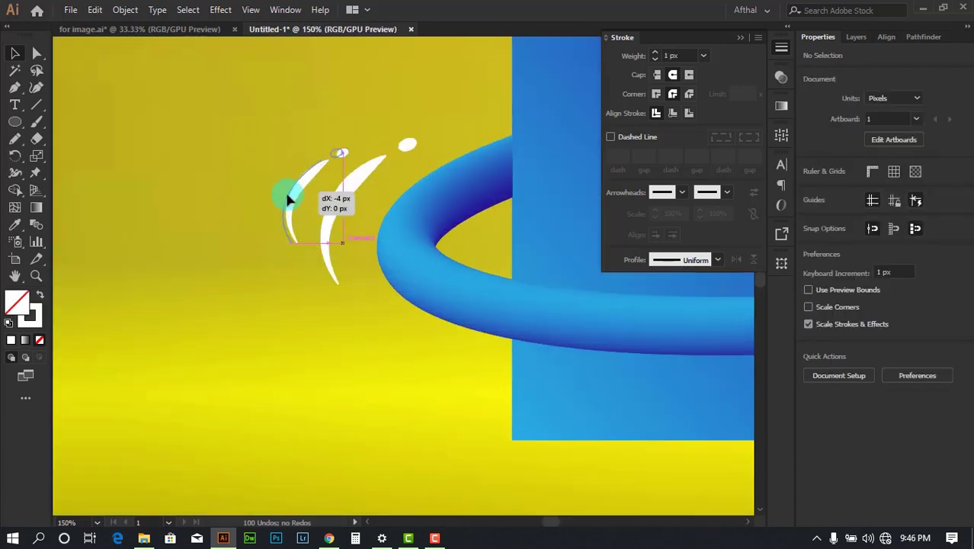
Step: Shift the smaller curved accent mark and its dot slightly farther away from the ring
drag(287, 189, 284, 186)
scroll(229, 179, down, 4)
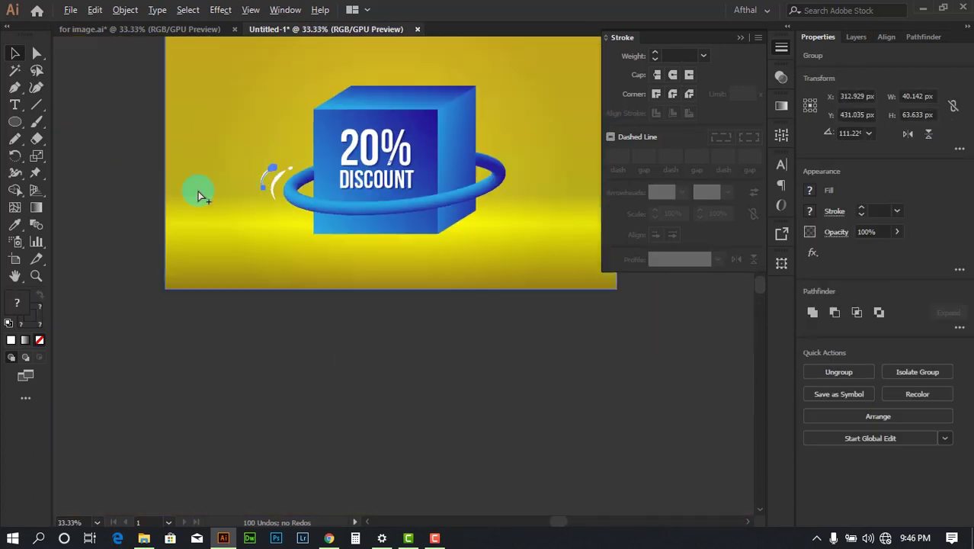
click(128, 168)
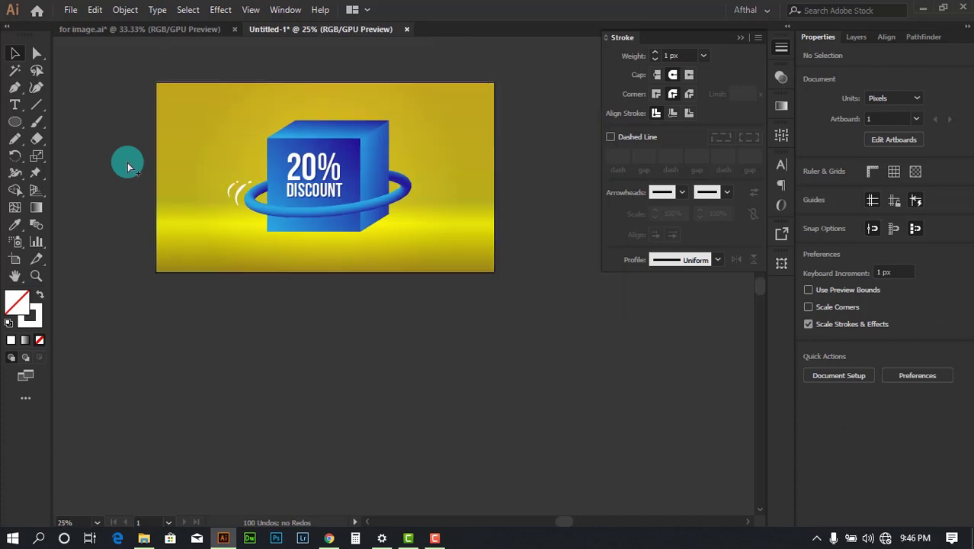
scroll(229, 202, up, 4)
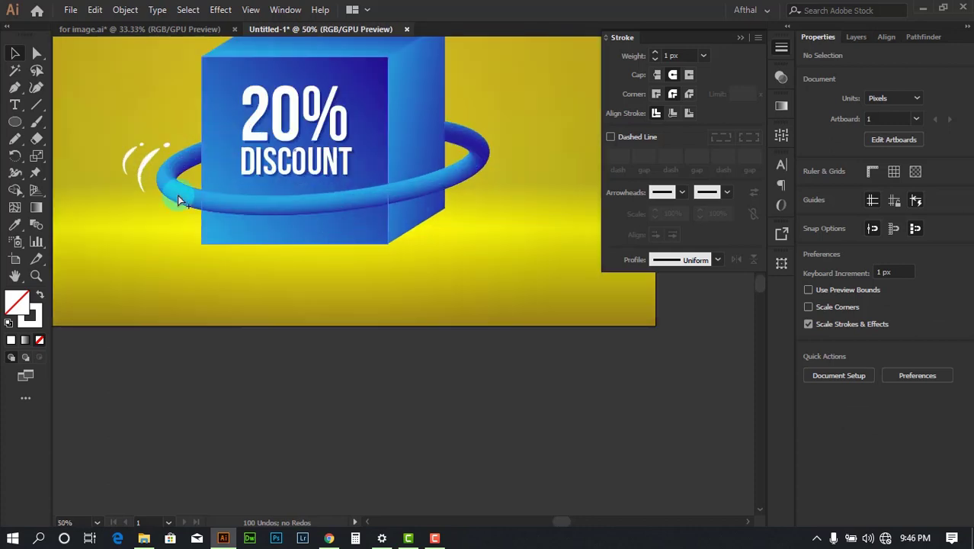
scroll(282, 225, down, 5)
Step: Check the accent marks around the ring in the "for image.ai" reference document
click(191, 29)
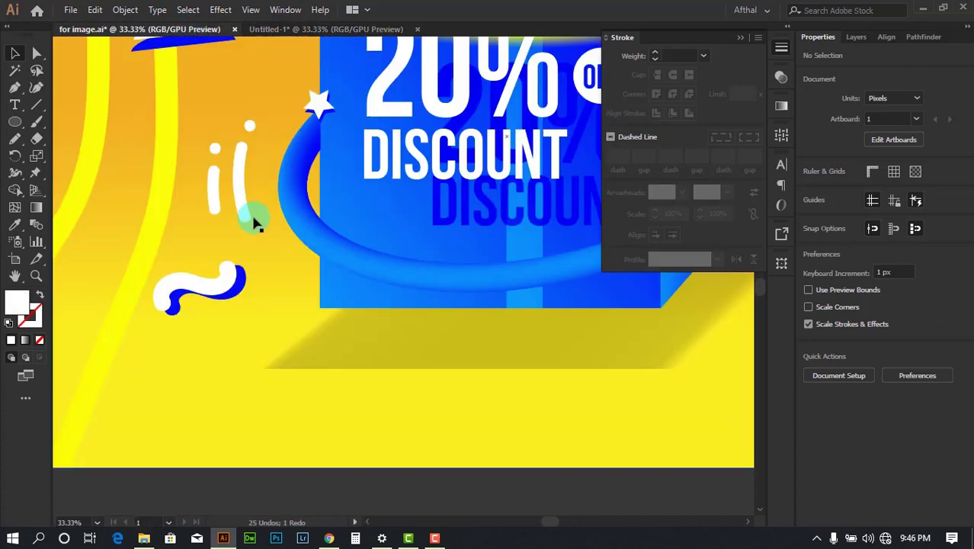
scroll(318, 366, down, 4)
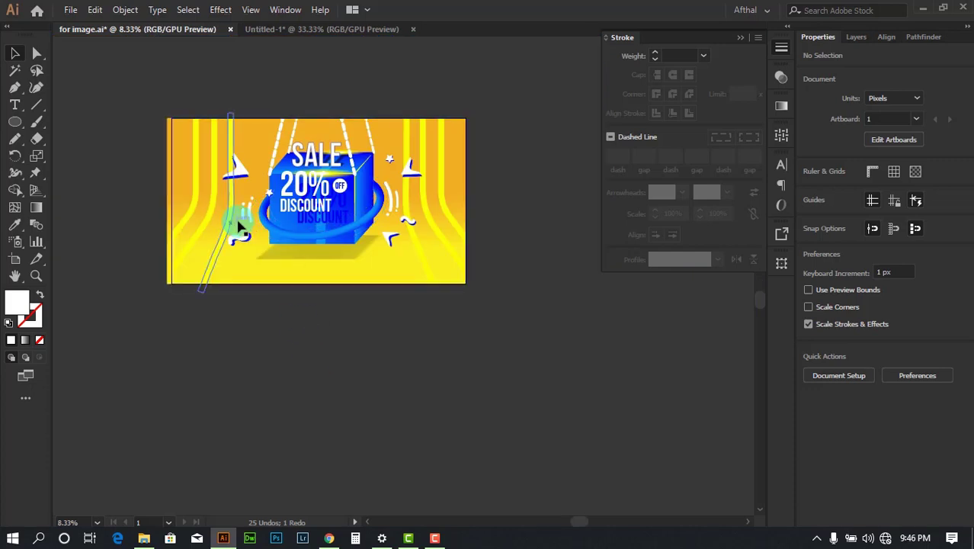
click(305, 29)
Step: Duplicate both curved accent marks with their dots to the yellow area beyond the right end of the ring
scroll(159, 184, up, 4)
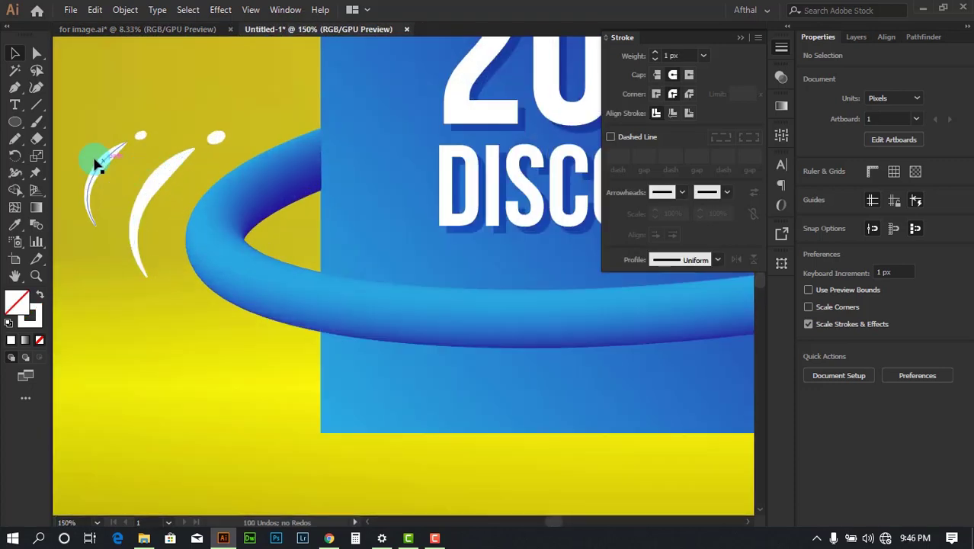
shift+click(163, 167)
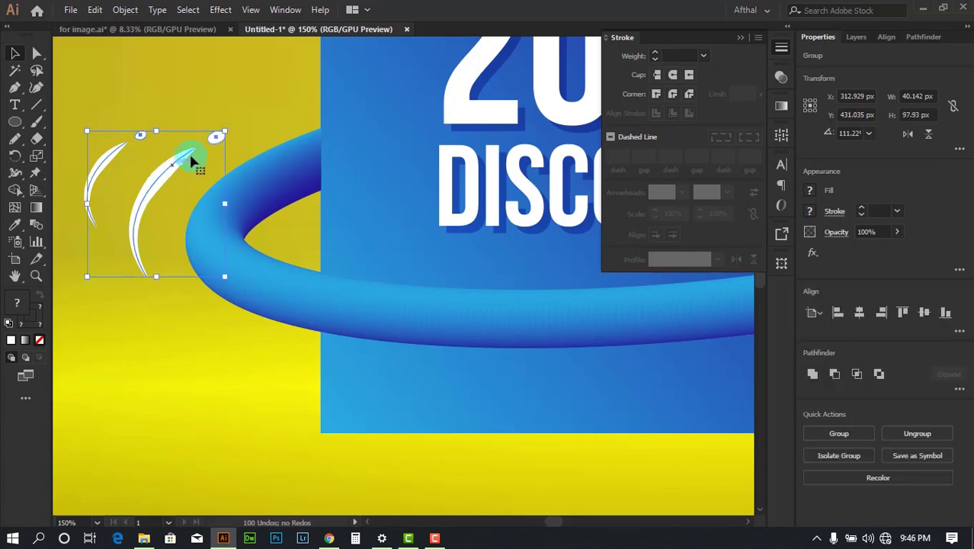
scroll(147, 173, down, 4)
drag(145, 174, 544, 177)
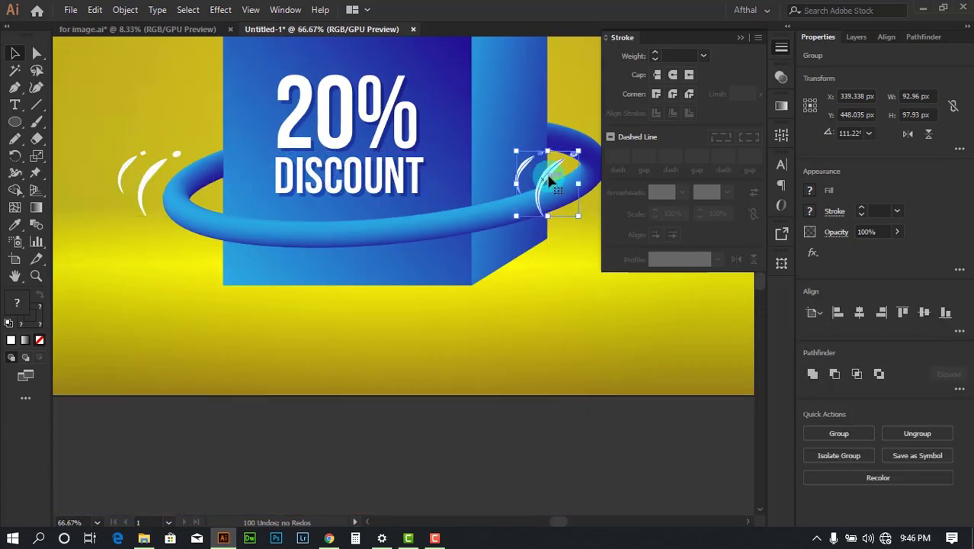
scroll(543, 176, up, 2)
scroll(281, 169, up, 3)
drag(233, 189, 495, 183)
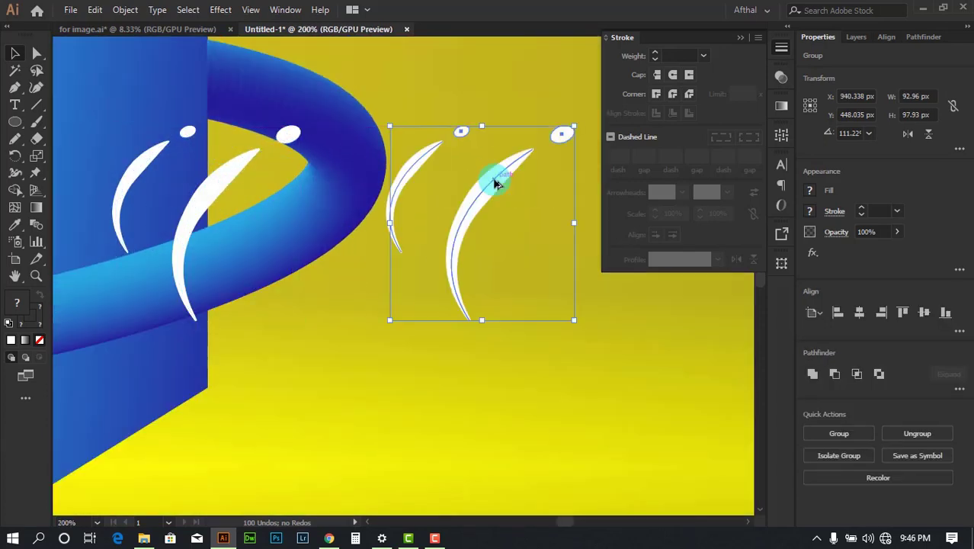
Step: Rotate the duplicated accent marks 180 degrees and move them close to the ring's right end
drag(579, 122, 490, 287)
key(ctrl+z)
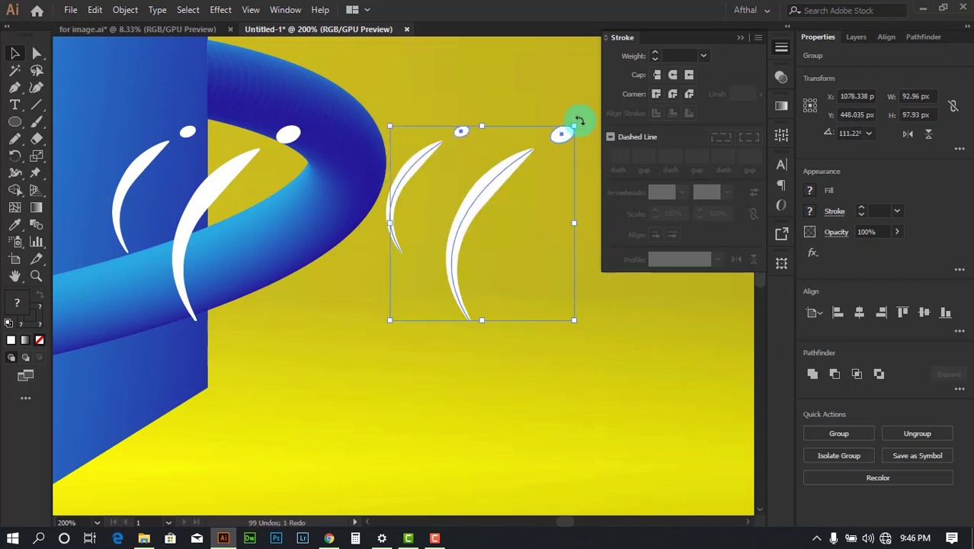
drag(579, 122, 427, 314)
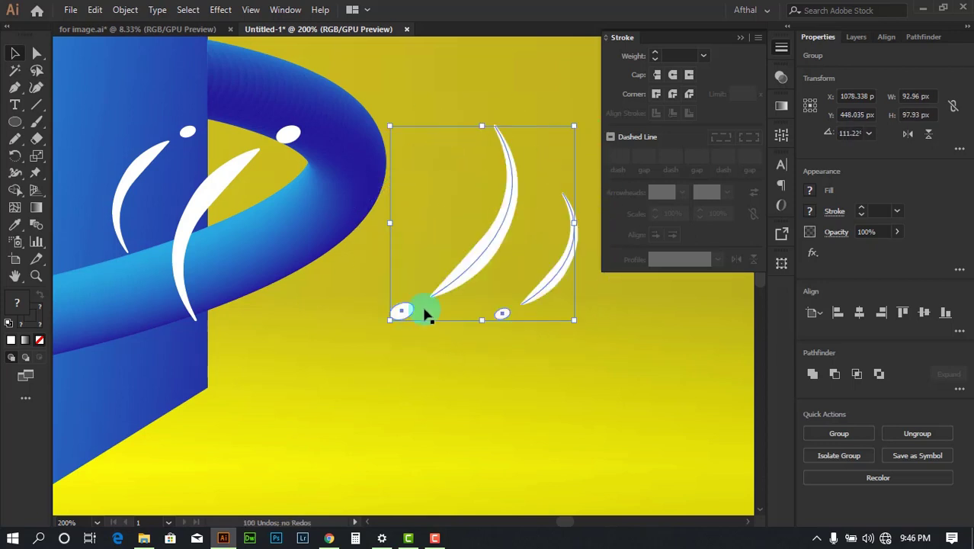
scroll(429, 225, down, 3)
scroll(457, 221, up, 3)
drag(440, 225, 370, 214)
scroll(371, 213, down, 4)
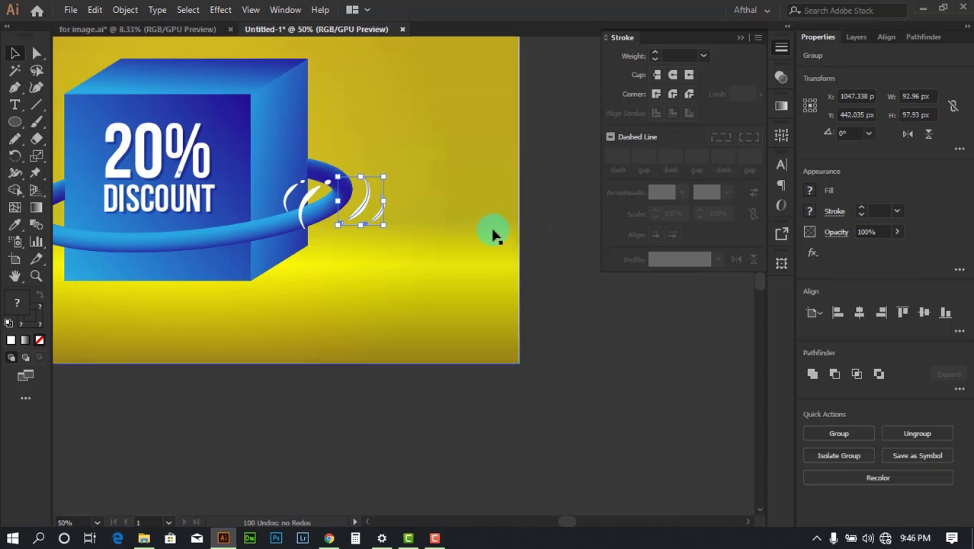
Step: Delete the leftover copy of the accent marks lying over the cube and ring
scroll(359, 196, up, 4)
click(368, 184)
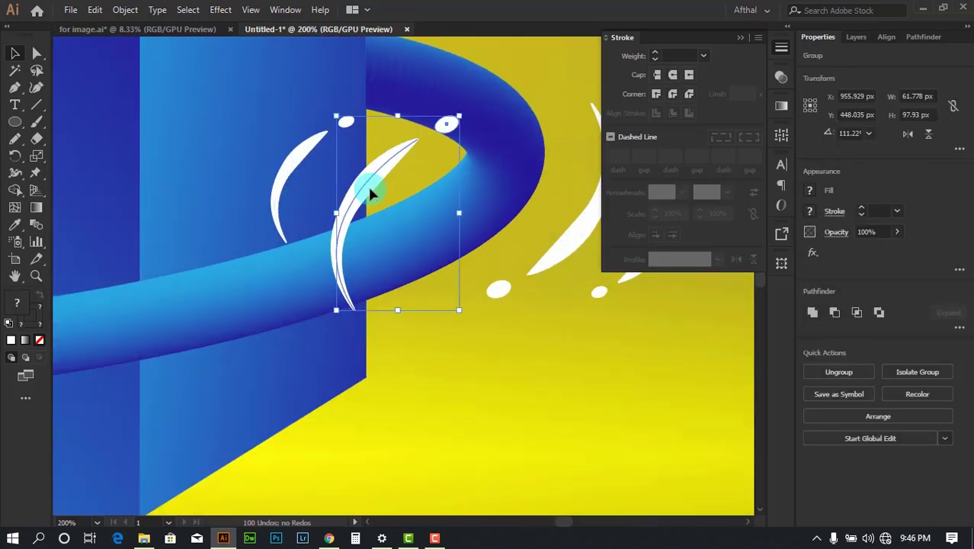
click(304, 151)
key(Delete)
scroll(486, 166, down, 5)
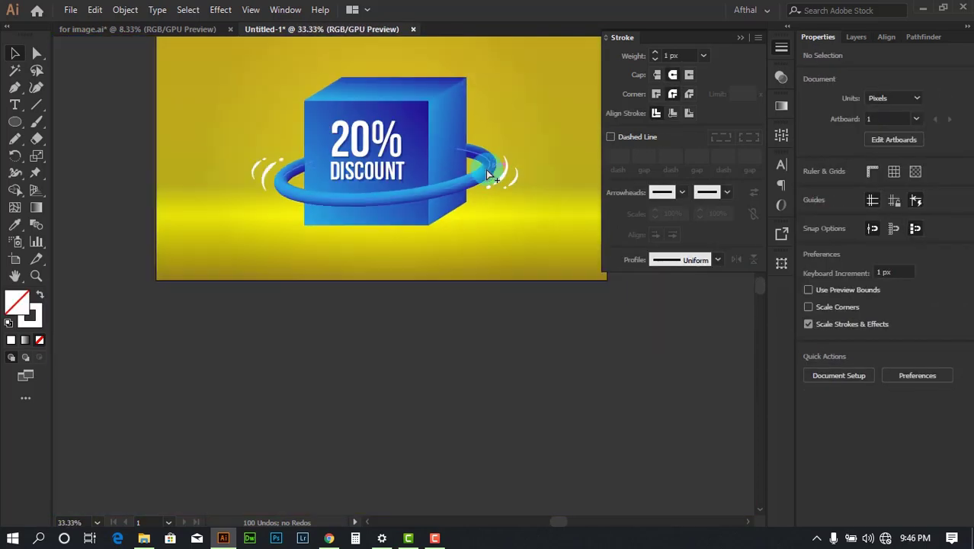
drag(621, 329, 630, 379)
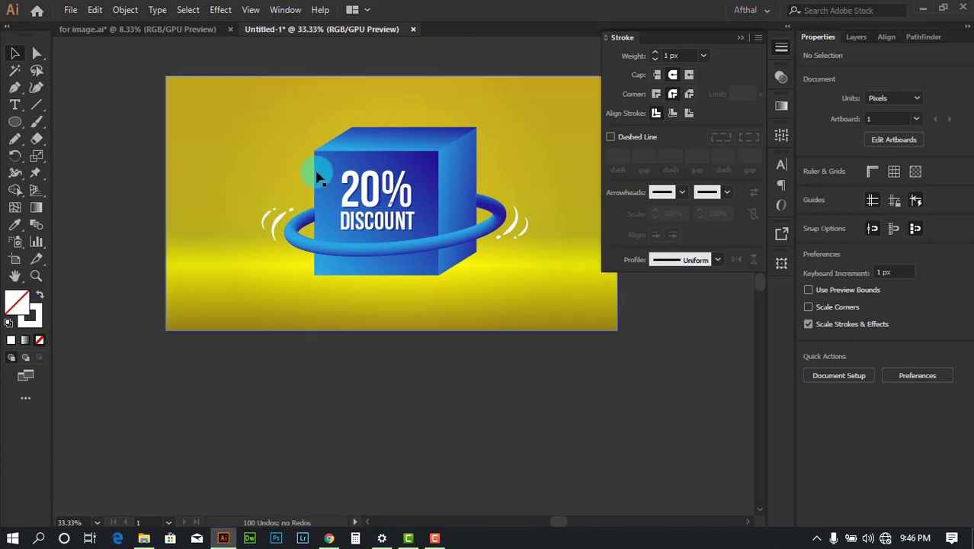
Step: Examine the decorative arrows, stars and squiggles around the cube in the "for image.ai" reference document
click(191, 30)
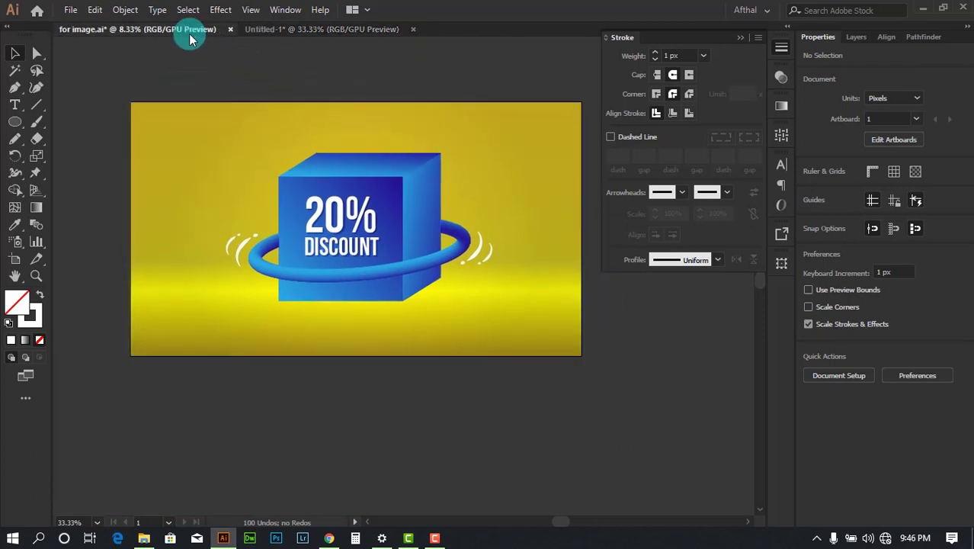
click(316, 135)
click(368, 71)
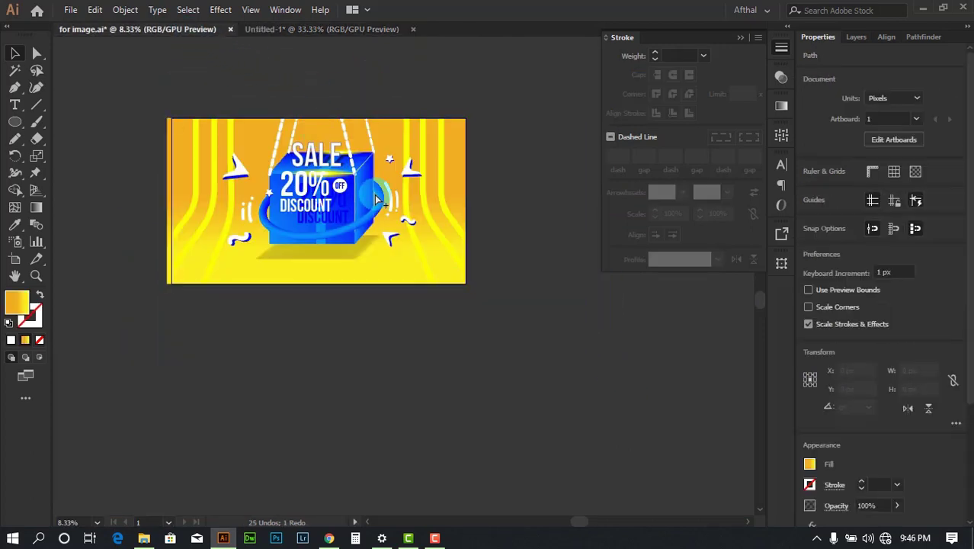
scroll(374, 193, up, 2)
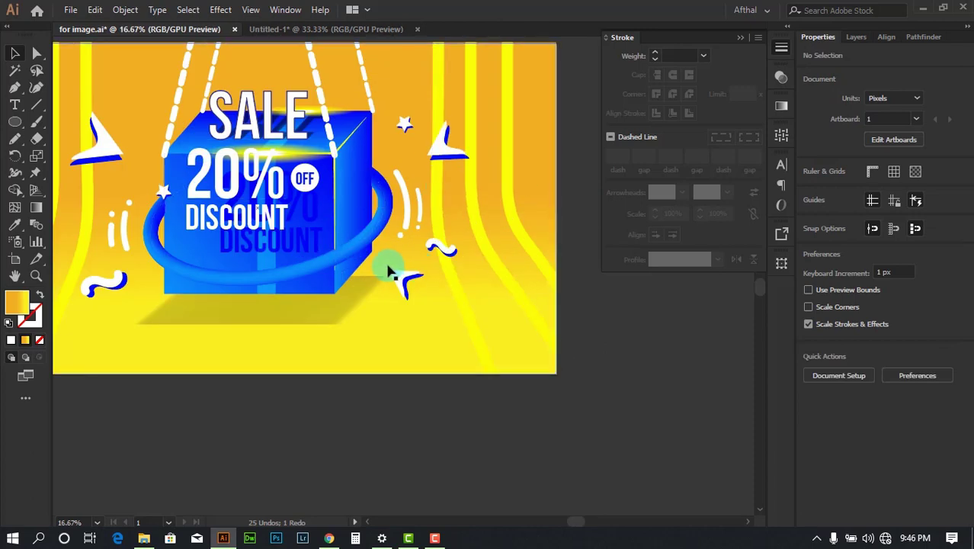
drag(426, 168, 430, 213)
drag(384, 186, 464, 157)
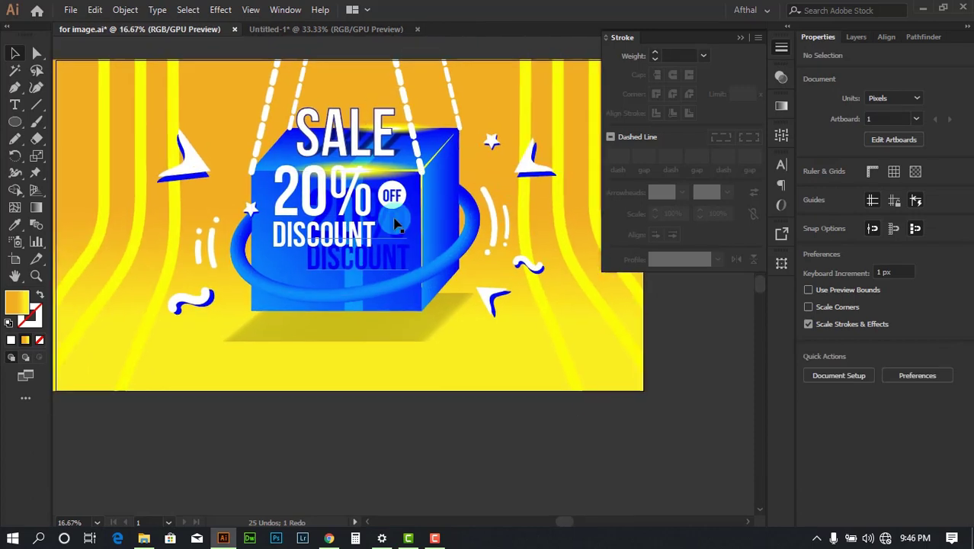
alt+scroll(146, 161, up, 2)
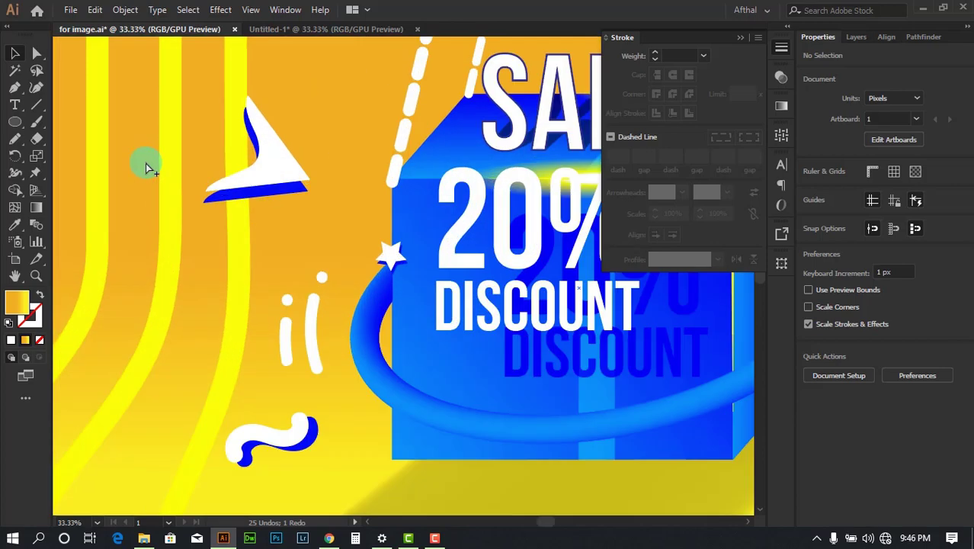
drag(359, 320, 315, 120)
alt+scroll(348, 217, up, 2)
key(ctrl+z)
alt+scroll(335, 166, down, 4)
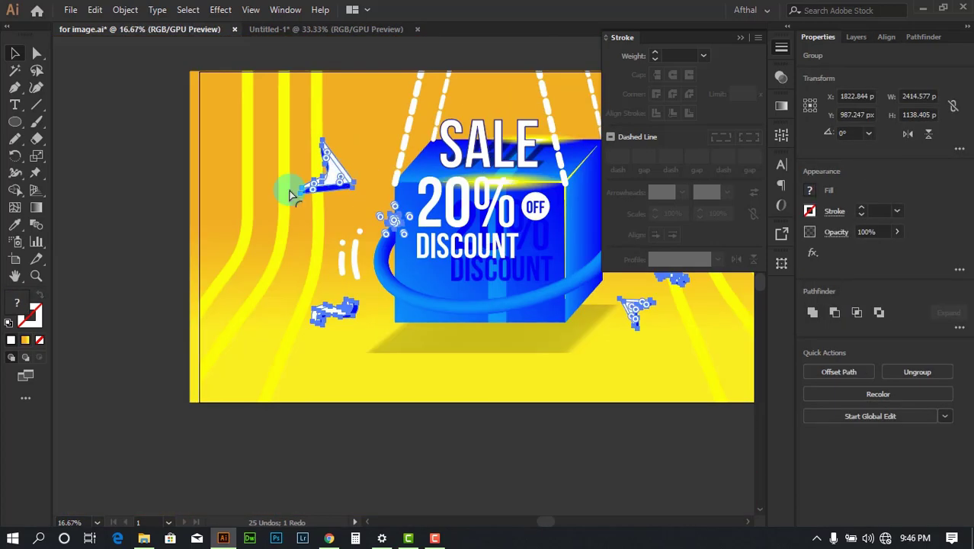
Step: Ungroup the decorative shapes in the reference artwork into separately selectable arrows, stars and squiggles
alt+scroll(335, 180, up, 3)
click(339, 176)
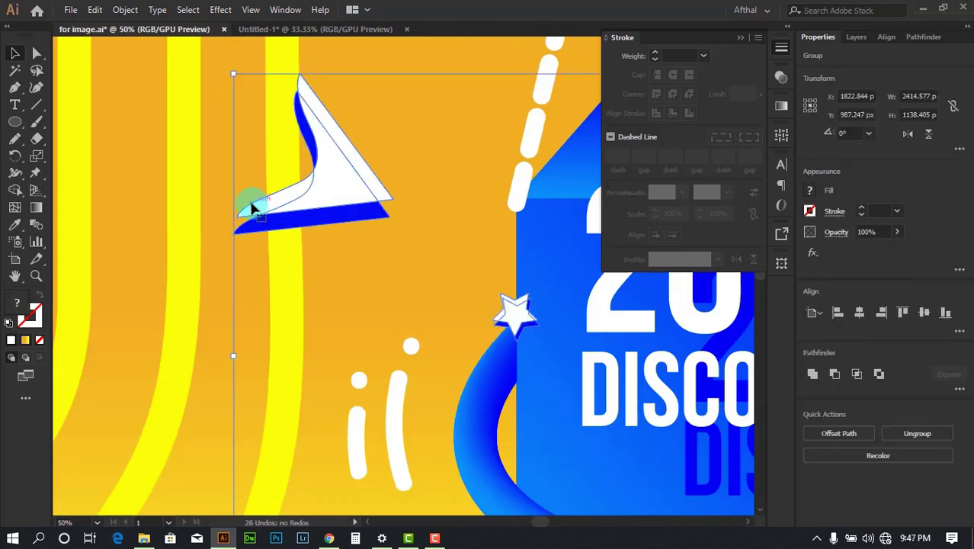
alt+scroll(389, 185, down, 3)
click(156, 181)
alt+scroll(362, 177, up, 4)
Step: Move the upper-left arrow and the star beside the cube slightly in the reference artwork
drag(409, 183, 423, 225)
drag(462, 283, 281, 87)
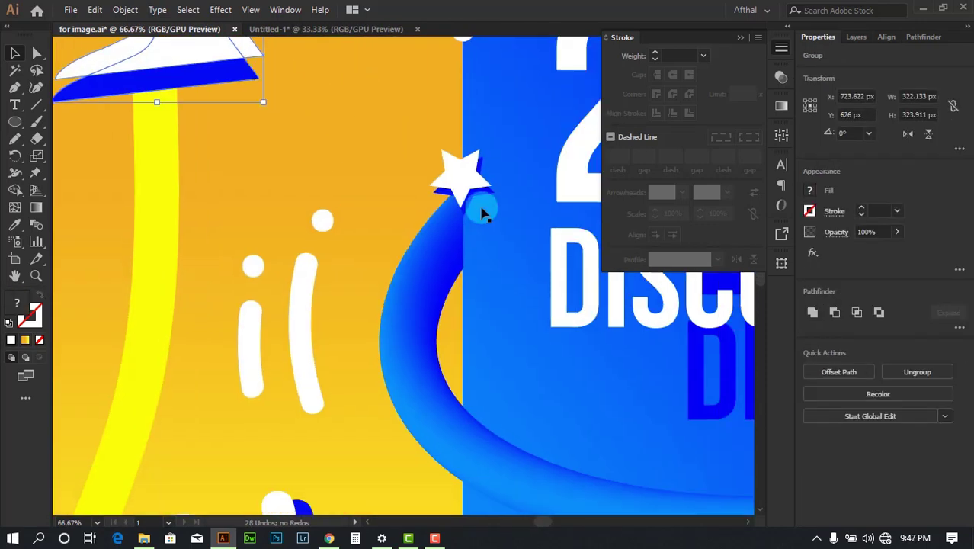
drag(477, 172, 396, 112)
drag(354, 214, 307, 8)
Step: Move the left squiggle up toward the ring and the lower-right arrow closer to the cube in the reference artwork
drag(241, 294, 296, 194)
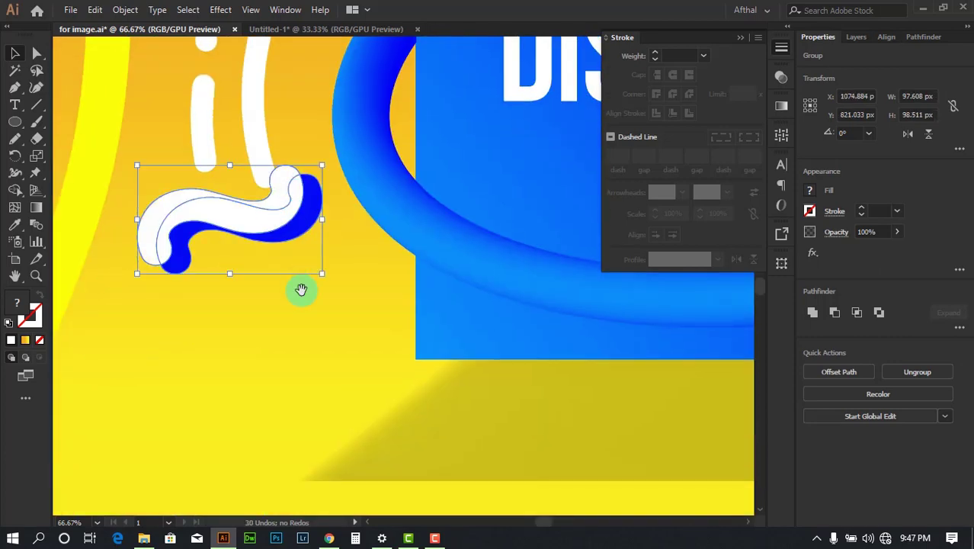
drag(389, 243, 62, 275)
drag(571, 225, 324, 259)
drag(518, 233, 214, 278)
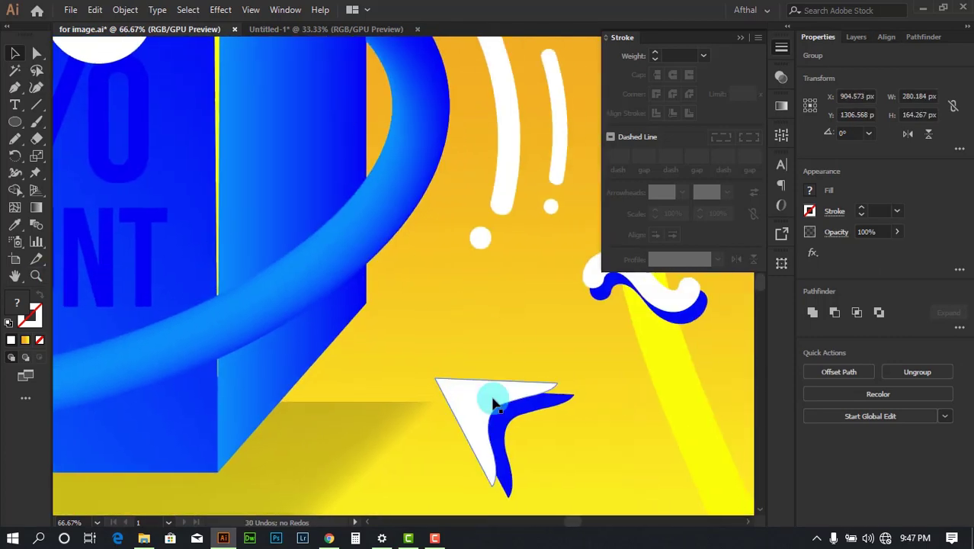
drag(493, 402, 439, 320)
drag(528, 281, 274, 319)
click(418, 345)
key(ctrl+minus)
key(ctrl+minus)
key(ctrl+minus)
key(ctrl+minus)
key(ctrl+minus)
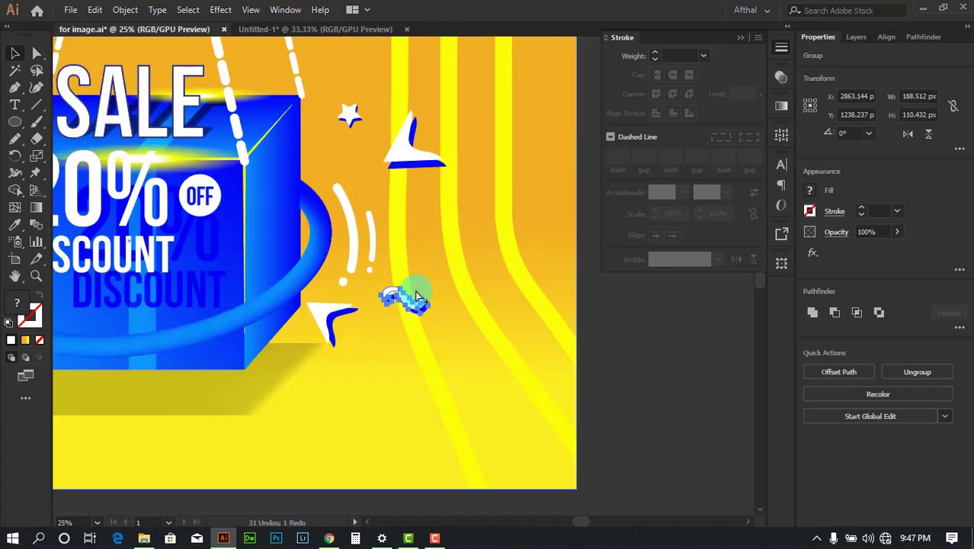
Step: In the Untitled-1 document, draw a closed triangle with one curved side, about 91 by 69 px, above the left accent marks using the Pen tool
click(323, 29)
scroll(261, 255, up, 2)
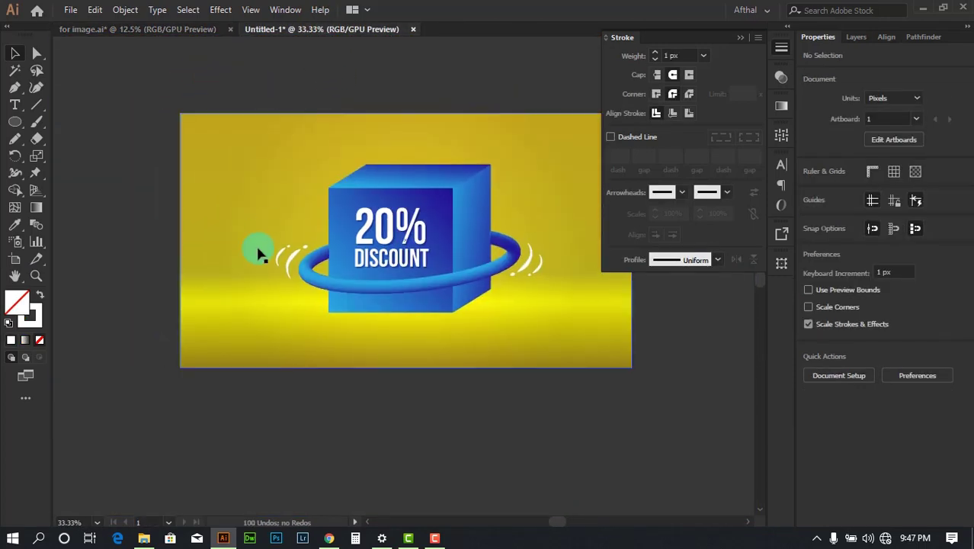
key(p)
scroll(286, 197, up, 1)
scroll(286, 196, up, 1)
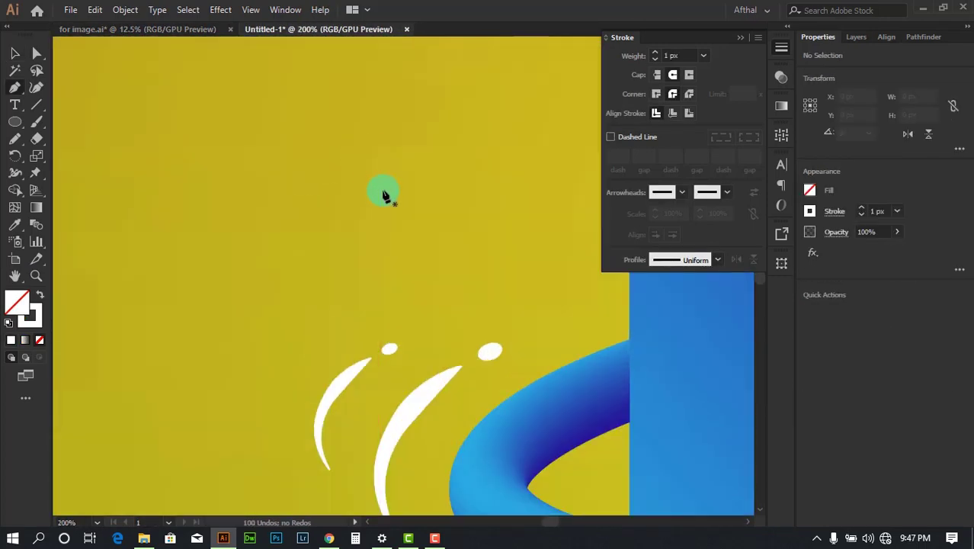
click(346, 55)
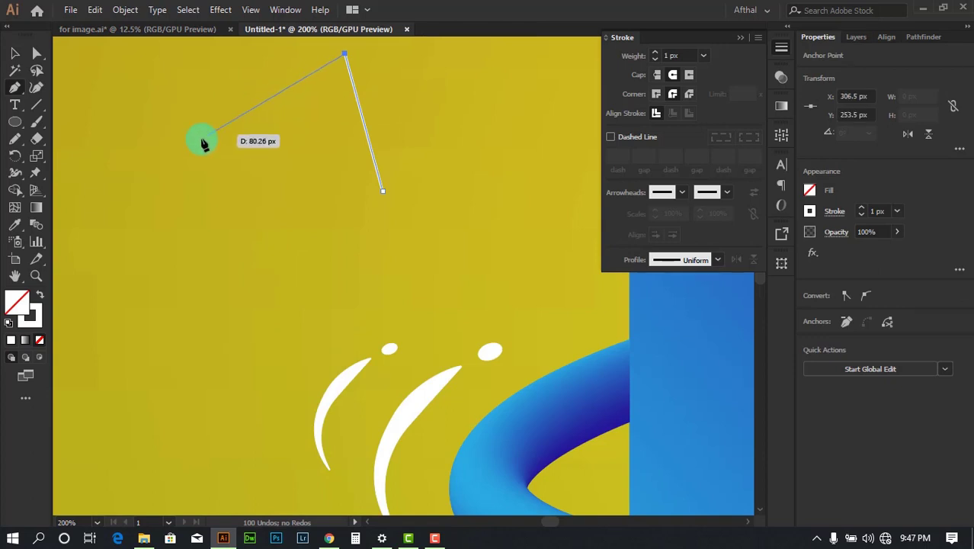
drag(202, 141, 89, 129)
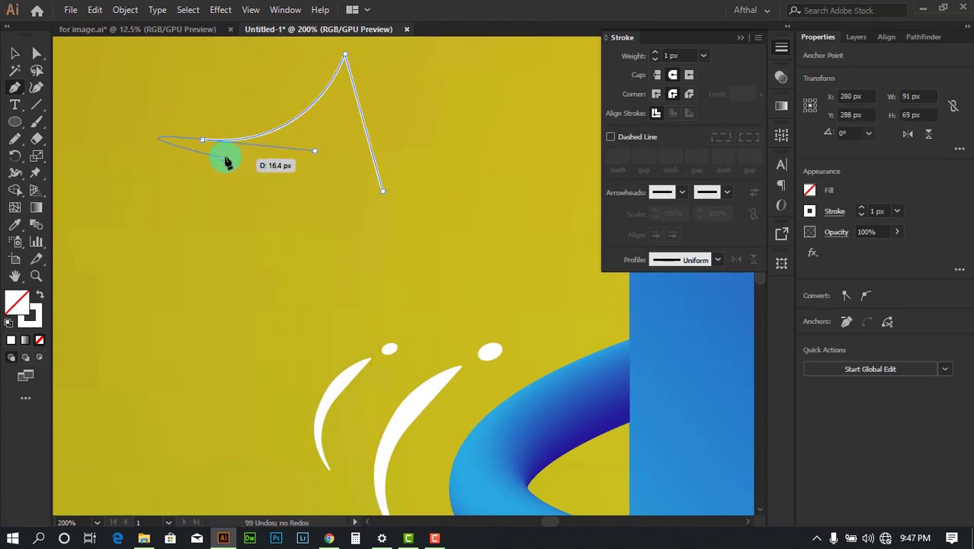
click(383, 190)
scroll(372, 212, down, 4)
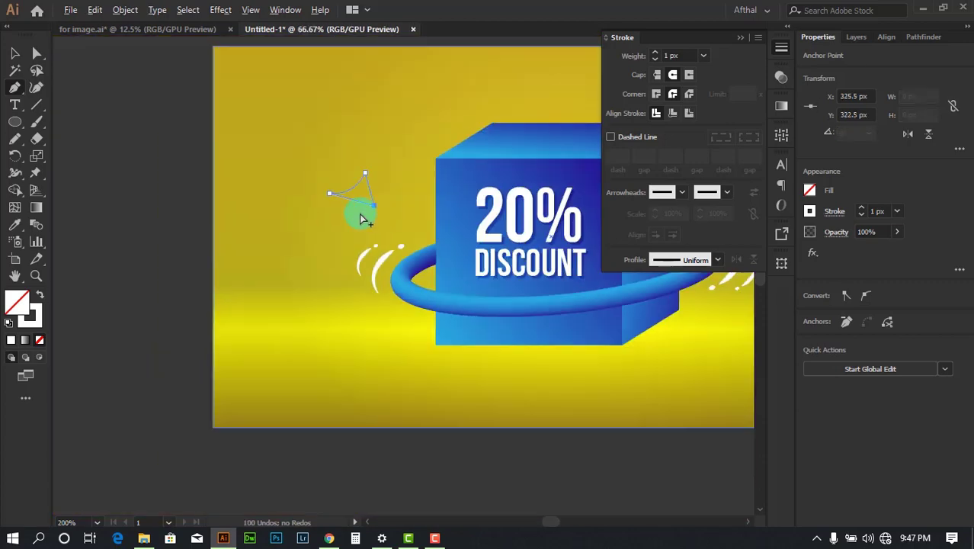
Step: Swap the triangle's fill and stroke so it has a solid white fill and no stroke
click(13, 57)
key(shift+x)
click(186, 190)
scroll(177, 190, down, 2)
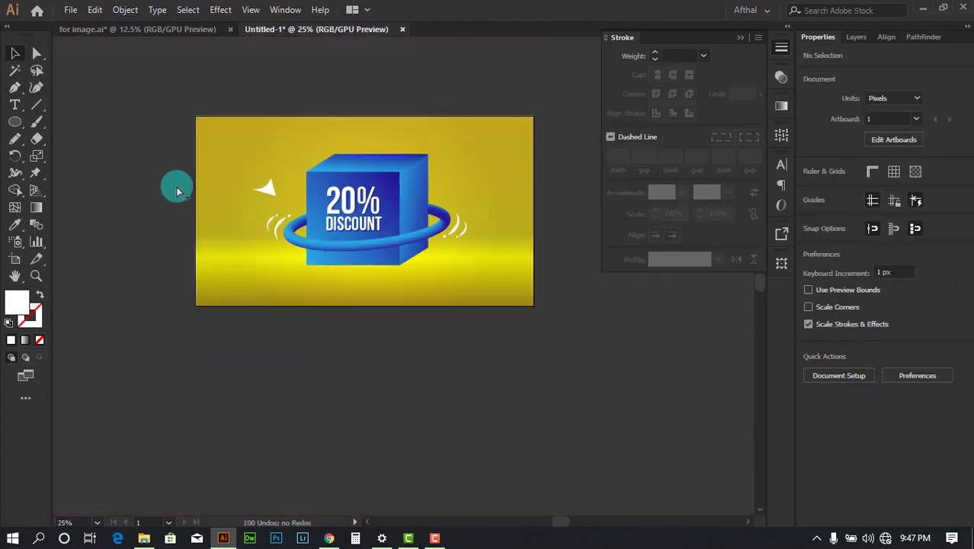
Step: Compare the new white triangle with the arrow shapes in the "for image.ai" reference document
scroll(304, 201, up, 4)
scroll(115, 156, up, 3)
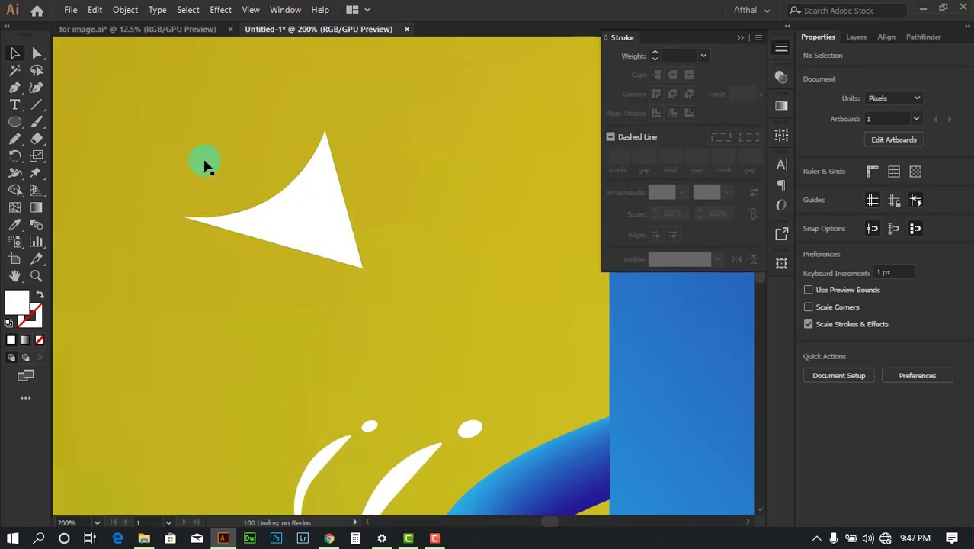
click(404, 242)
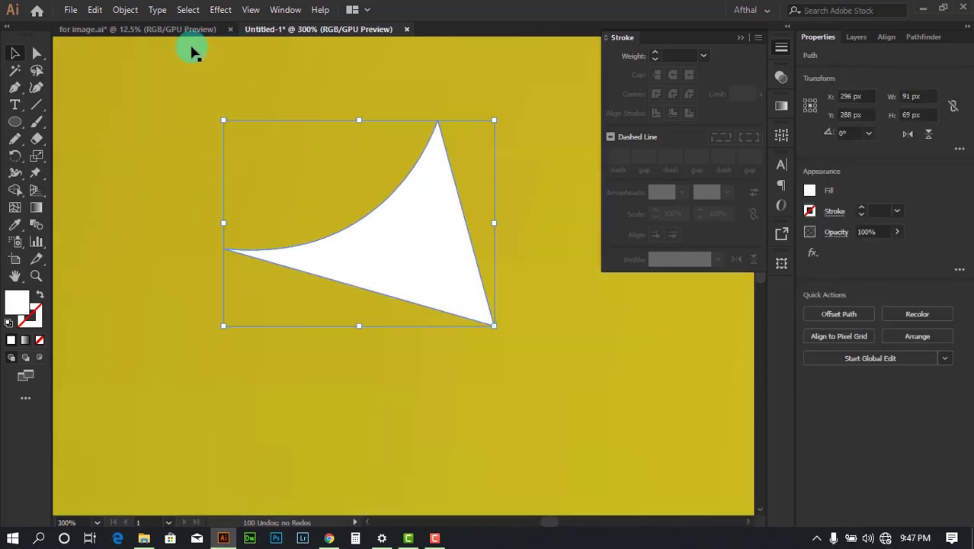
click(157, 28)
click(204, 99)
scroll(427, 213, up, 8)
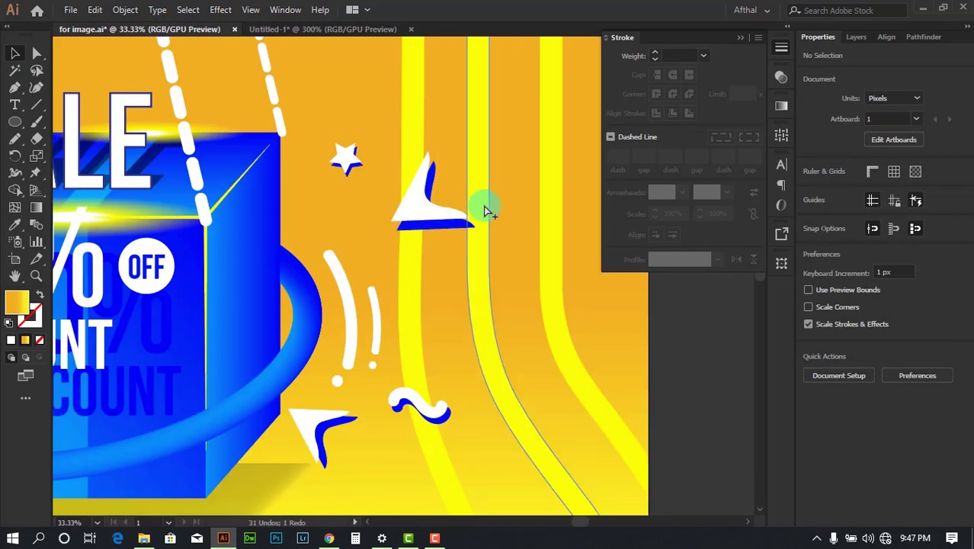
Step: Return to the Untitled-1 document and move the white curved triangle closer to the cube, above the left accent marks
scroll(400, 260, down, 1)
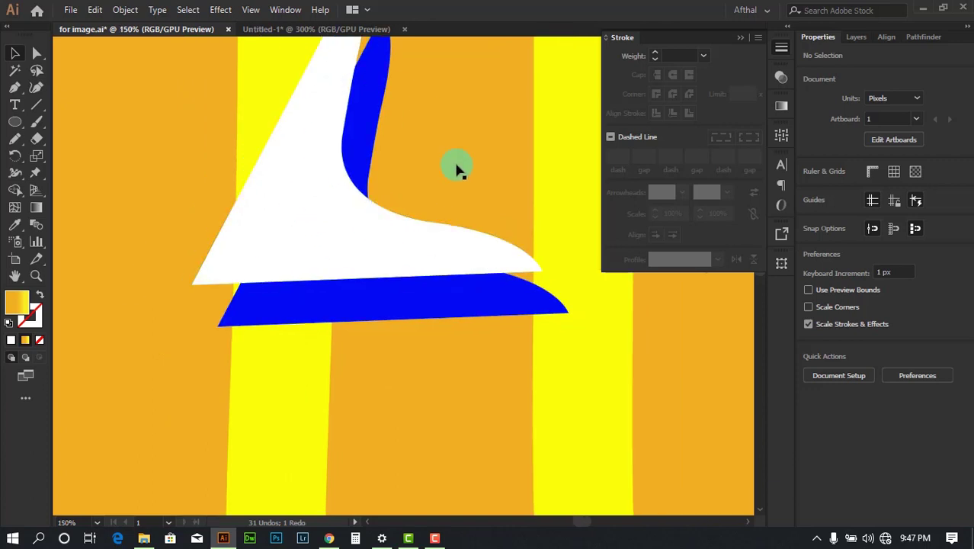
drag(500, 189, 535, 285)
click(357, 29)
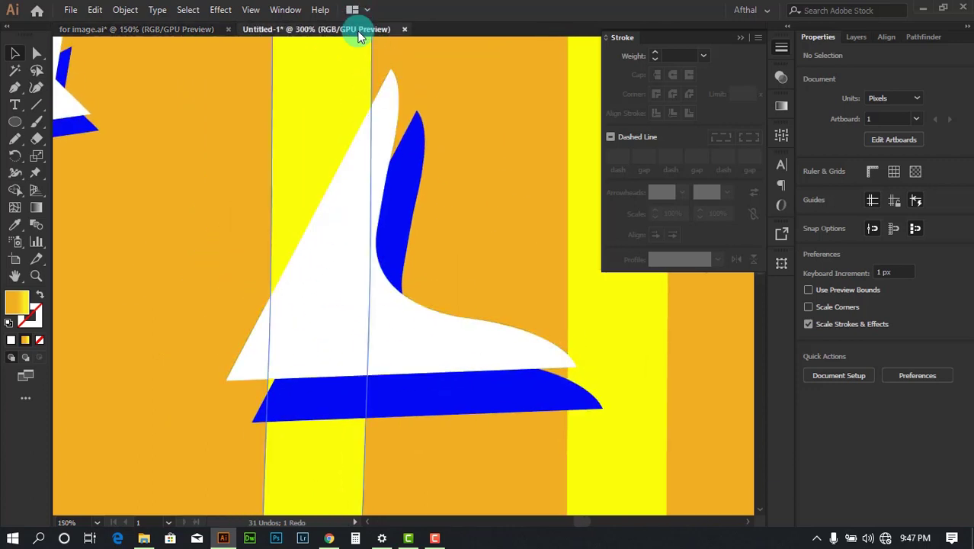
click(374, 250)
drag(358, 318, 361, 246)
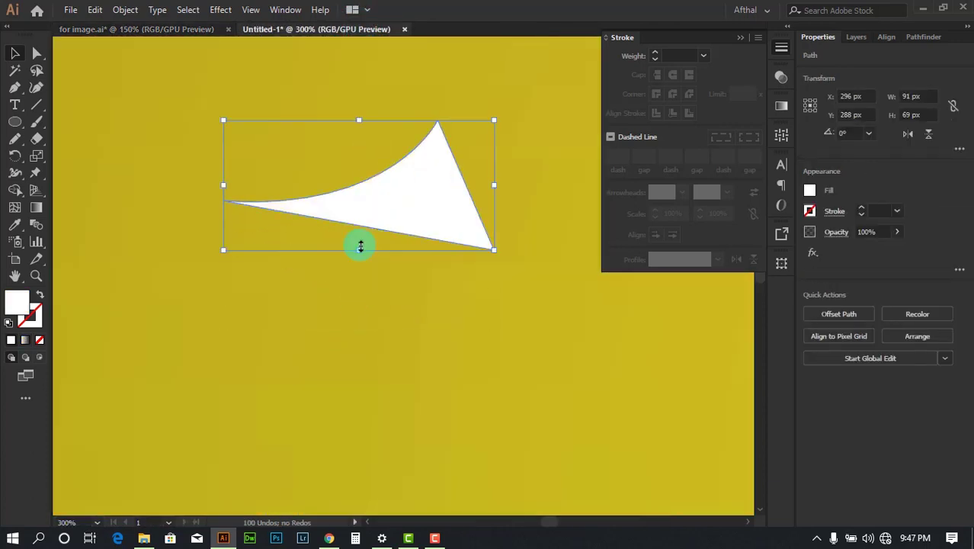
scroll(333, 163, down, 5)
click(174, 176)
scroll(348, 167, up, 1)
scroll(346, 167, up, 2)
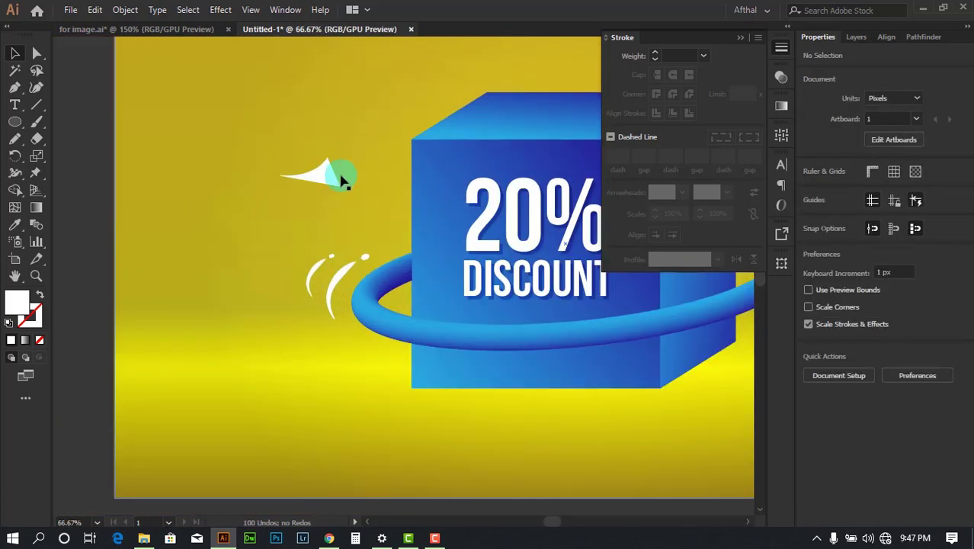
drag(351, 192, 368, 205)
click(97, 195)
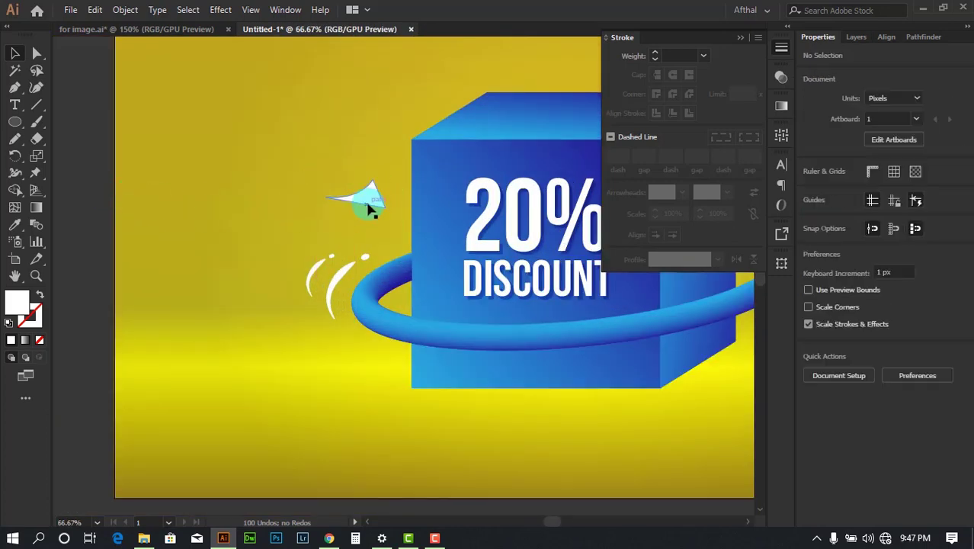
Step: Move the white curved triangle away from the cube toward the banner's upper-left corner
drag(276, 135, 131, 156)
click(166, 270)
click(131, 167)
click(96, 113)
drag(120, 144, 183, 193)
drag(413, 327, 190, 157)
click(107, 167)
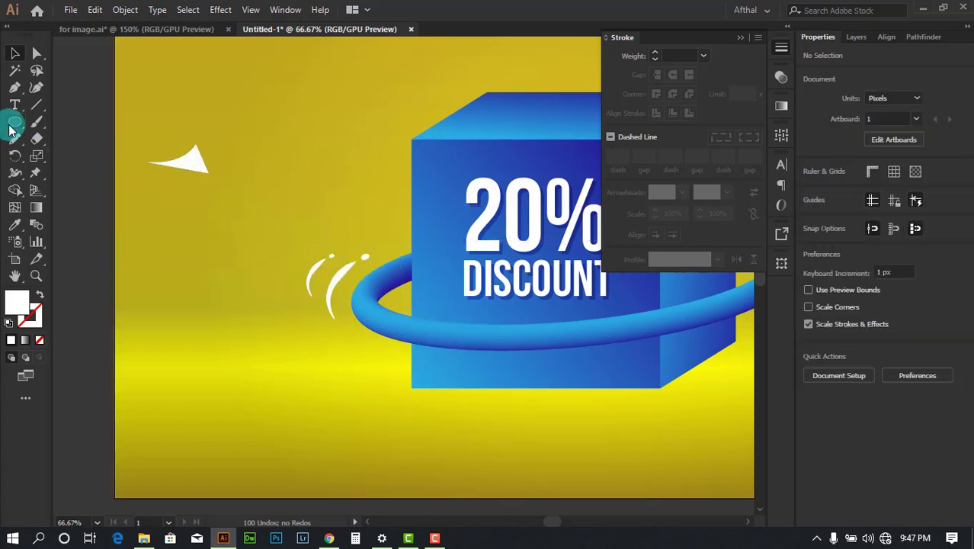
Step: Add a white 3-sided polygon with a 50 px radius beside the curved triangle and rotate it slightly
drag(11, 130, 86, 182)
click(290, 185)
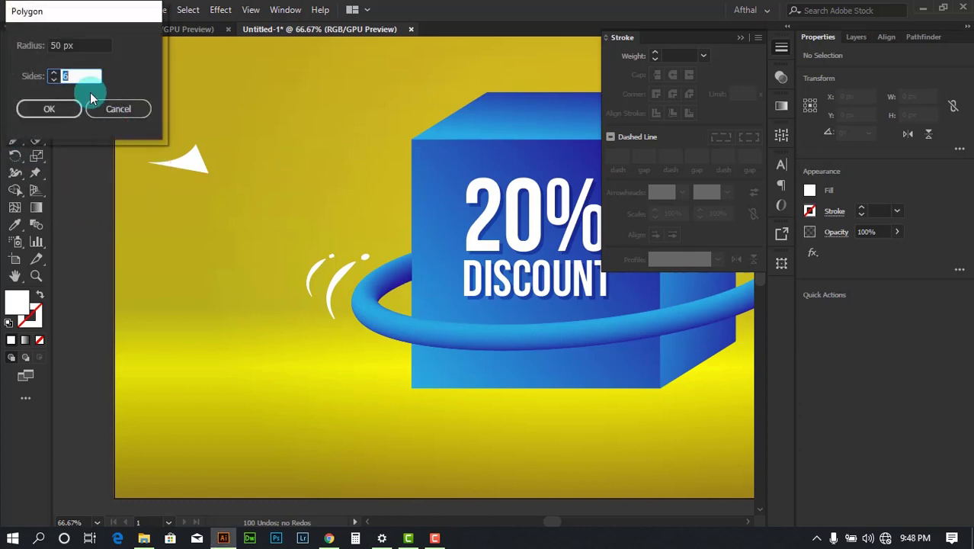
click(67, 114)
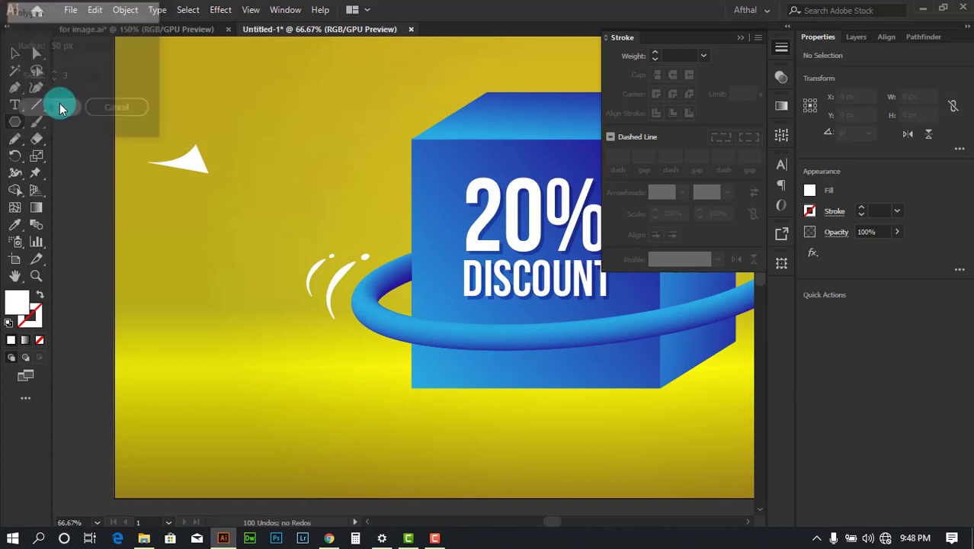
click(16, 53)
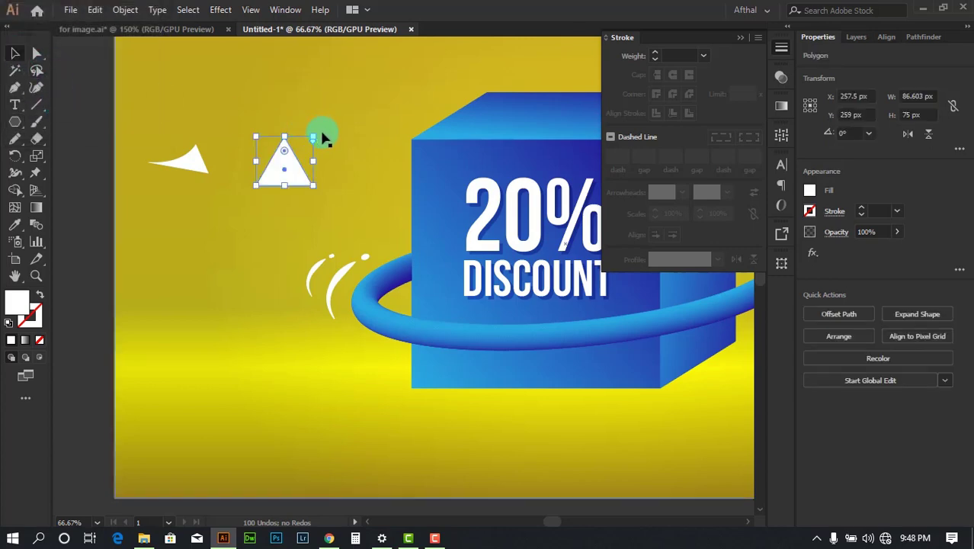
drag(319, 134, 290, 264)
Step: Move the rotated straight-sided triangle out to the banner's upper-left edge, above the curved triangle
click(102, 98)
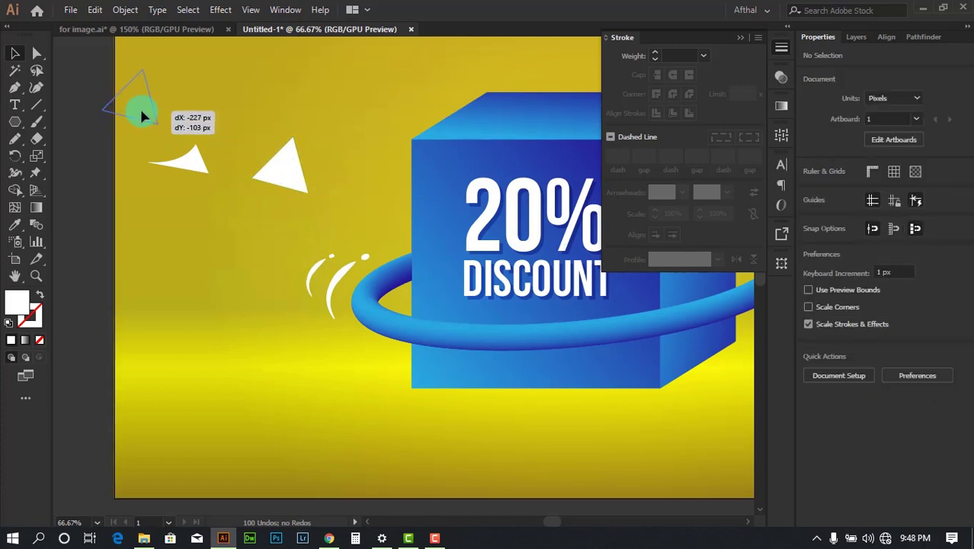
drag(141, 114, 276, 237)
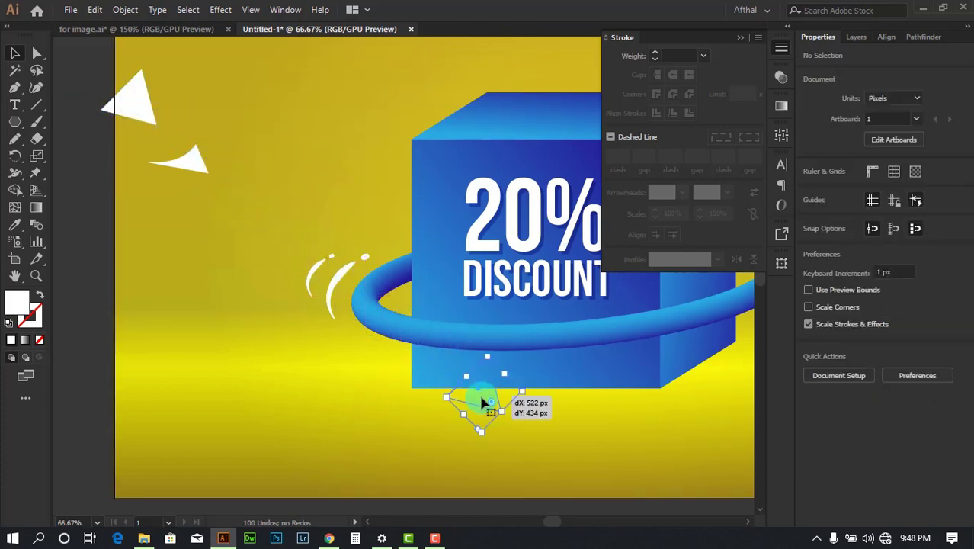
click(97, 244)
drag(482, 404, 88, 101)
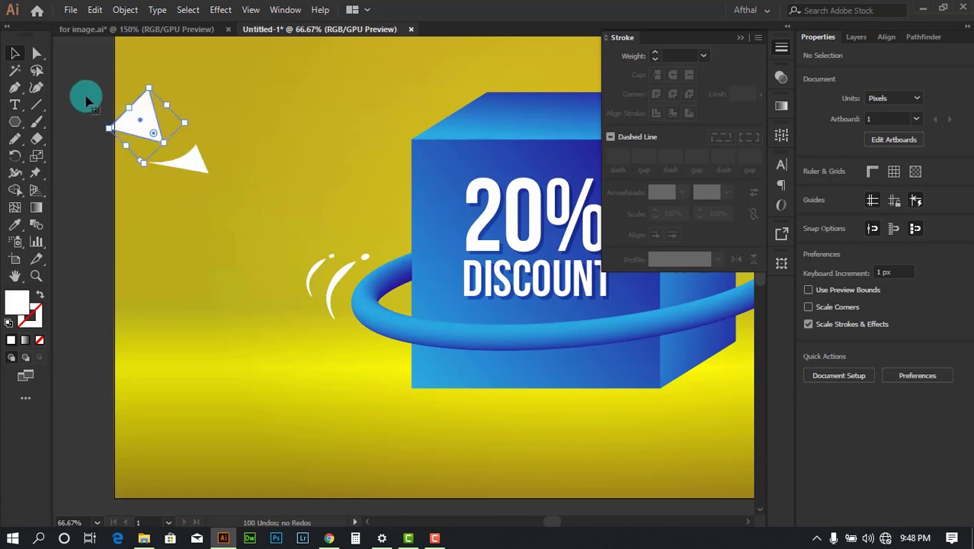
click(85, 99)
Step: Delete the straight-sided triangle at the banner's upper-left edge and keep the curved one
drag(205, 170, 249, 203)
scroll(255, 189, up, 4)
drag(298, 262, 348, 228)
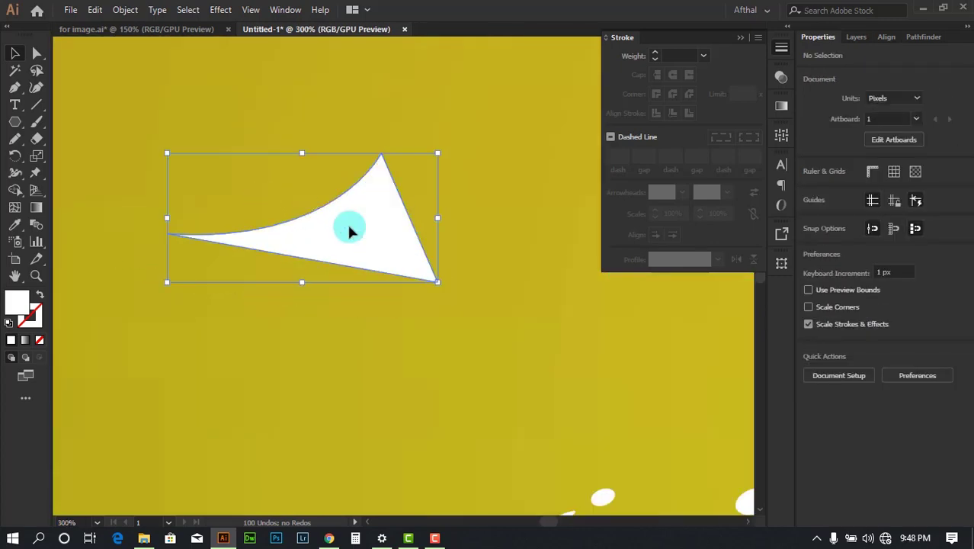
scroll(347, 227, down, 6)
click(201, 191)
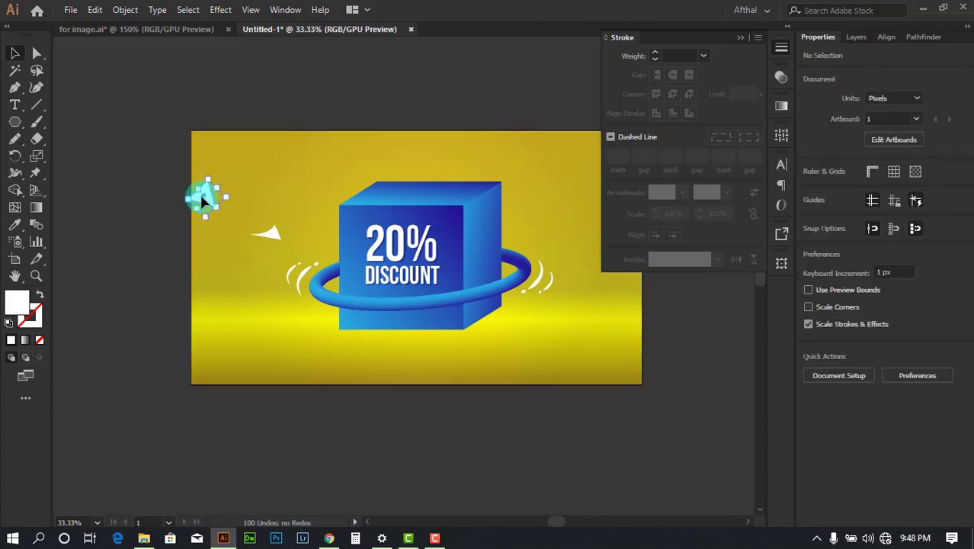
Step: In the "for image.ai" document, try moving the arrow at the cube's upper right upward, then undo the move
click(153, 29)
scroll(428, 225, down, 3)
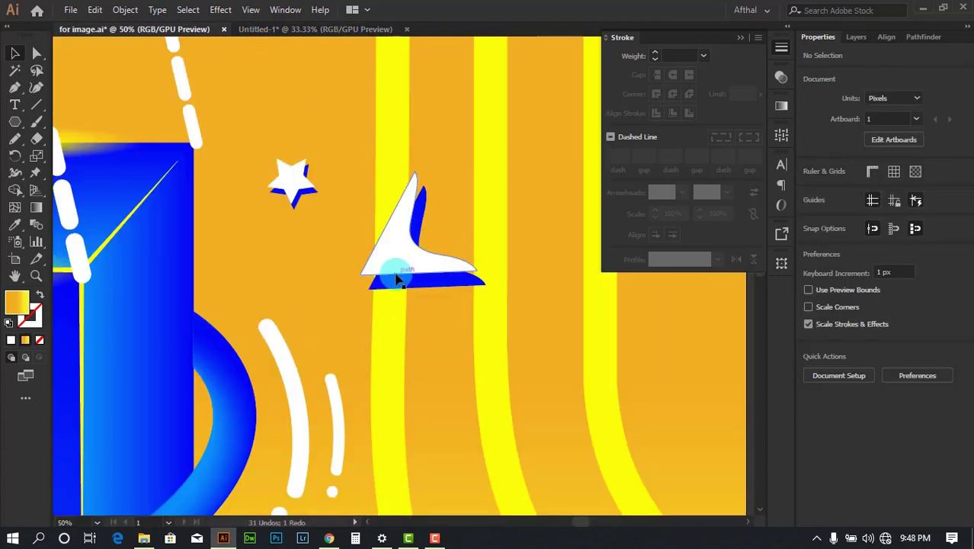
drag(396, 274, 406, 222)
key(ctrl+z)
Step: Flatten the star to the right of the cube from its top edge to about 41 px high
scroll(294, 179, up, 3)
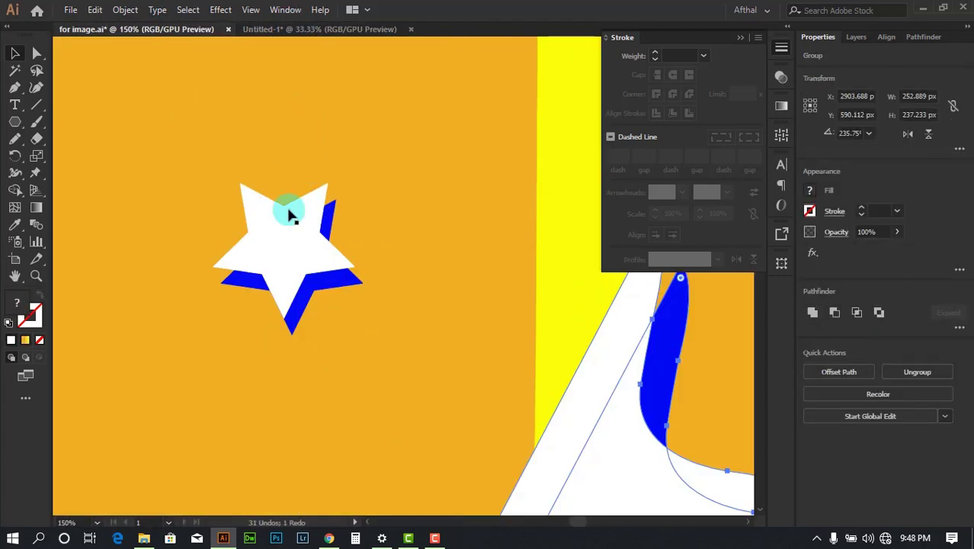
click(287, 217)
drag(289, 185, 298, 276)
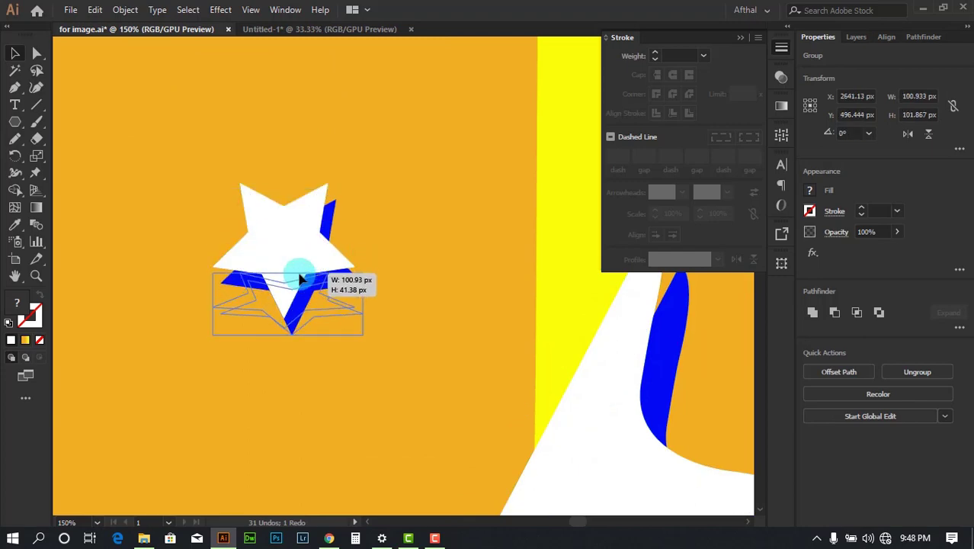
scroll(320, 206, down, 5)
click(593, 358)
scroll(446, 218, up, 2)
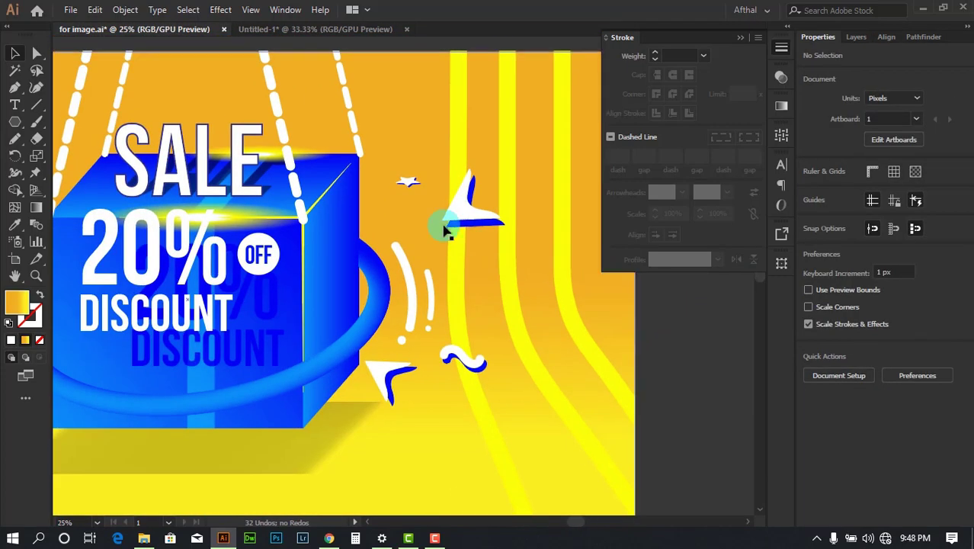
Step: Move the flattened star onto the right end of the ring and adjust its height to about 59 px
drag(415, 238, 349, 338)
scroll(346, 296, down, 3)
click(613, 356)
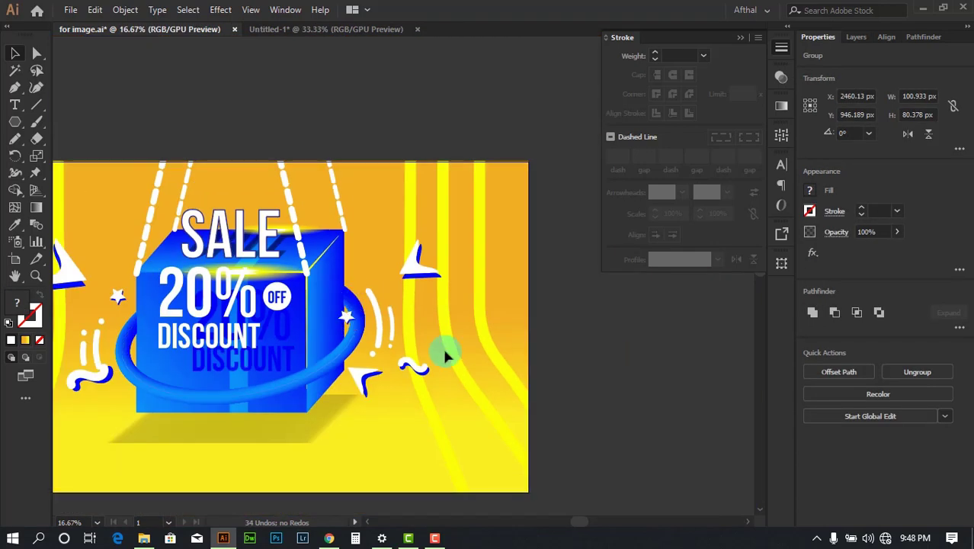
scroll(349, 334, up, 4)
click(356, 269)
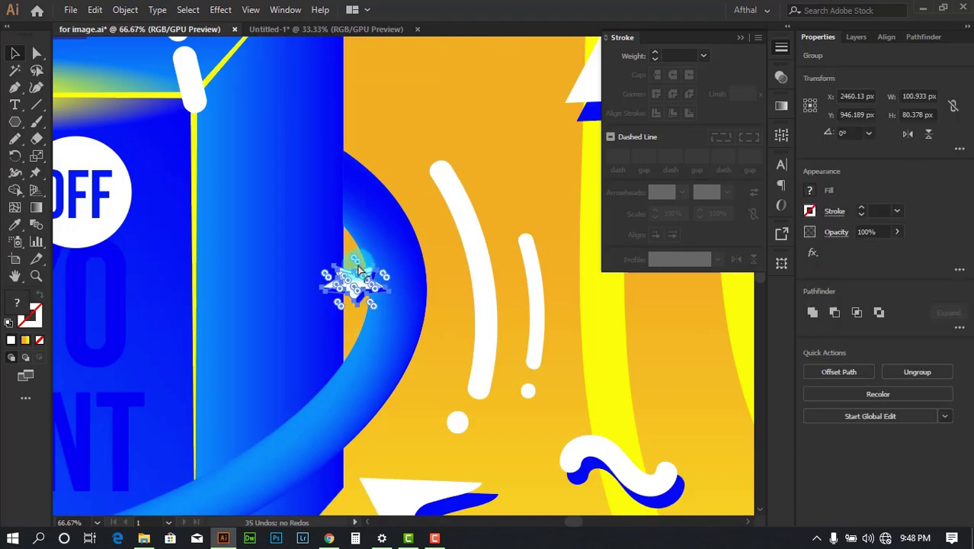
scroll(356, 258, down, 2)
click(734, 336)
Step: Move the left star inward so it overlaps the cube's left edge beside the 20% text
drag(387, 222, 636, 179)
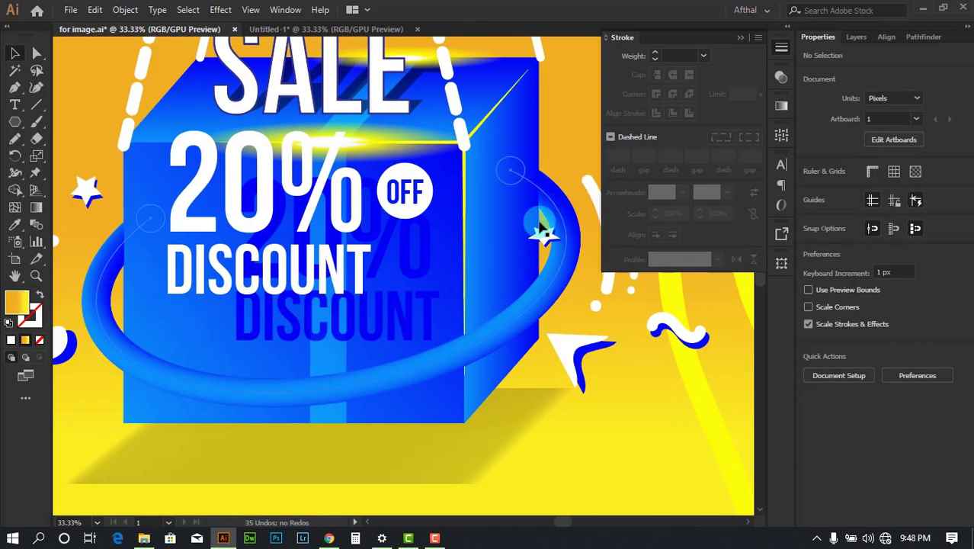
drag(148, 189, 164, 205)
drag(248, 194, 169, 185)
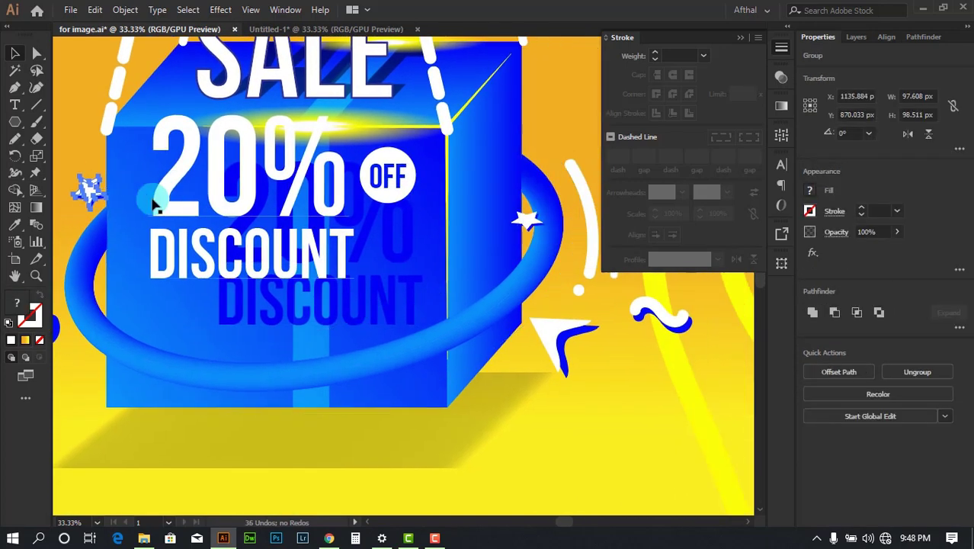
drag(90, 188, 119, 197)
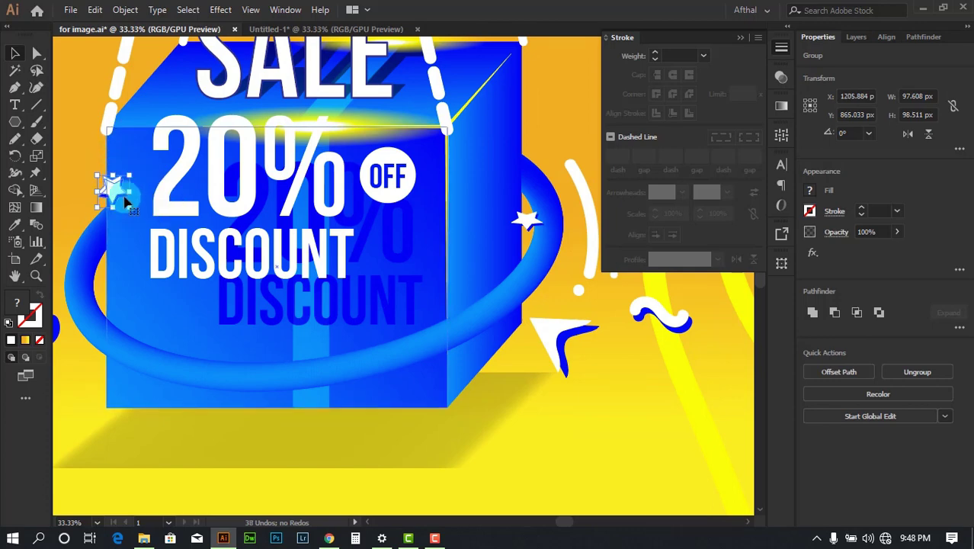
Step: Move the flattened star from the ring onto the cube's right face
click(530, 224)
scroll(563, 216, up, 2)
scroll(413, 233, up, 3)
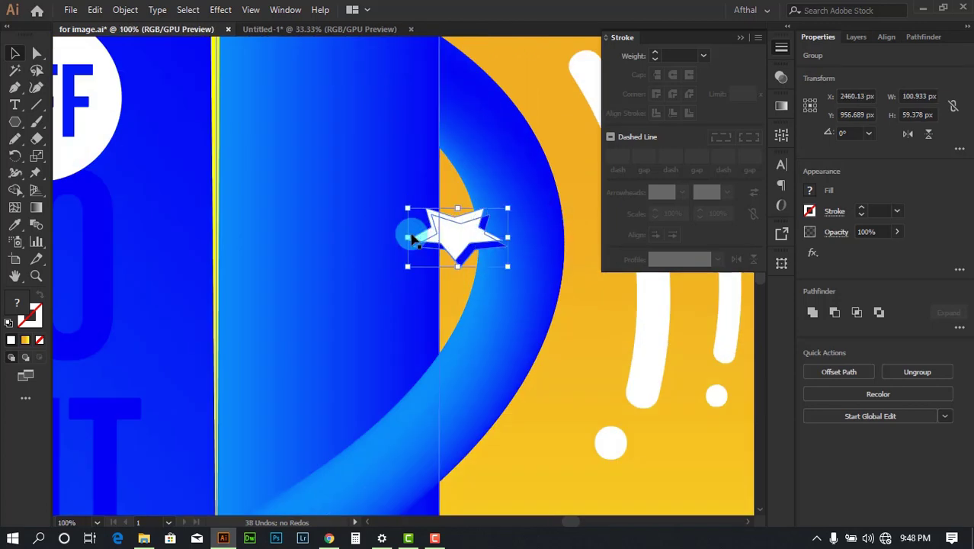
scroll(483, 243, up, 2)
drag(483, 244, 315, 221)
scroll(364, 261, down, 6)
click(674, 365)
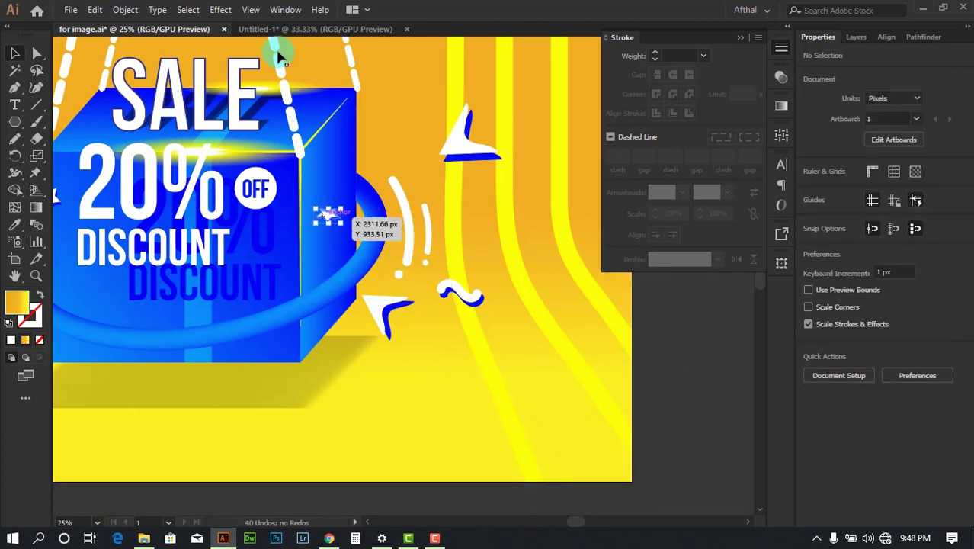
Step: In the Untitled-1 document, collapse the floating stroke settings and delete the white curved triangle beside the cube
click(279, 29)
scroll(463, 211, down, 1)
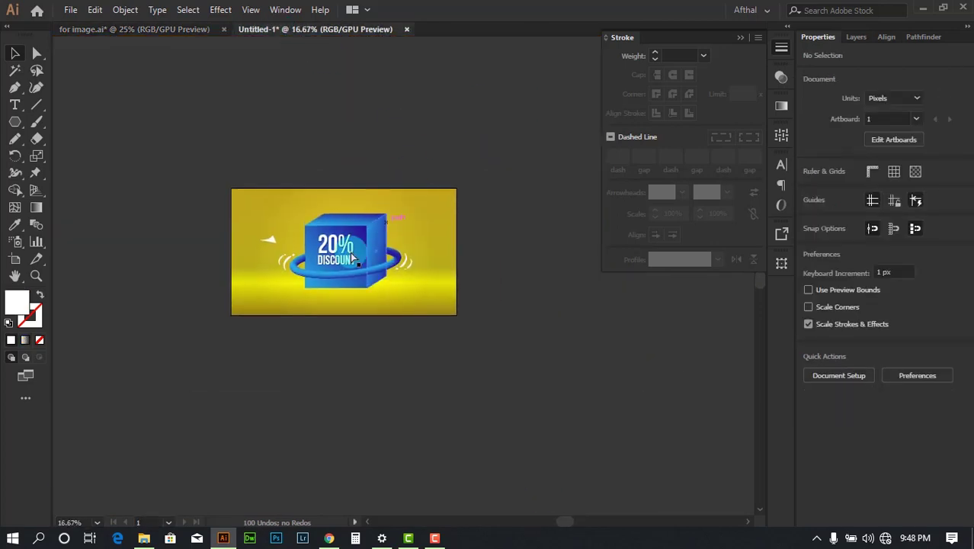
scroll(350, 252, up, 3)
click(739, 38)
drag(428, 118, 481, 167)
drag(242, 248, 220, 204)
key(Delete)
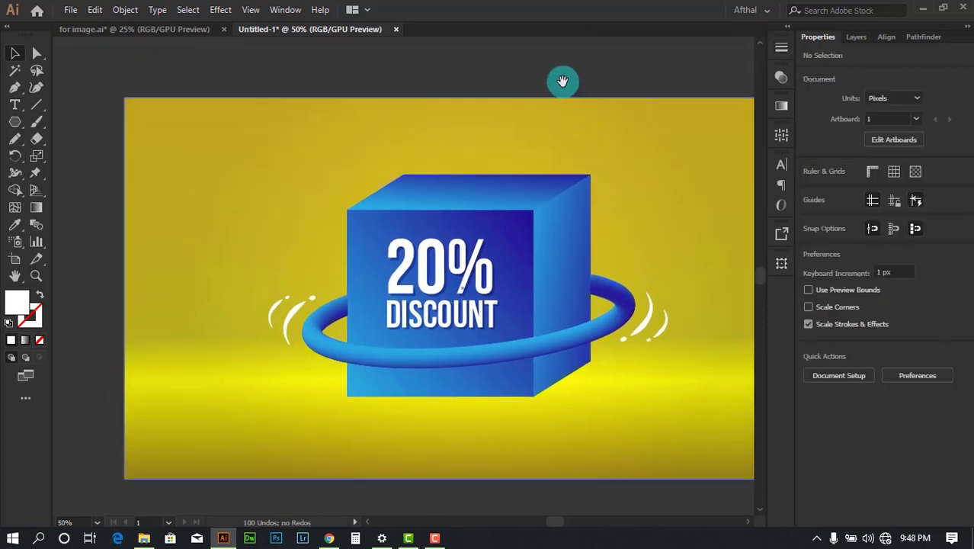
Step: Compare the cleaned-up banner with the overall sale composition in the "for image.ai" document
drag(561, 82, 524, 54)
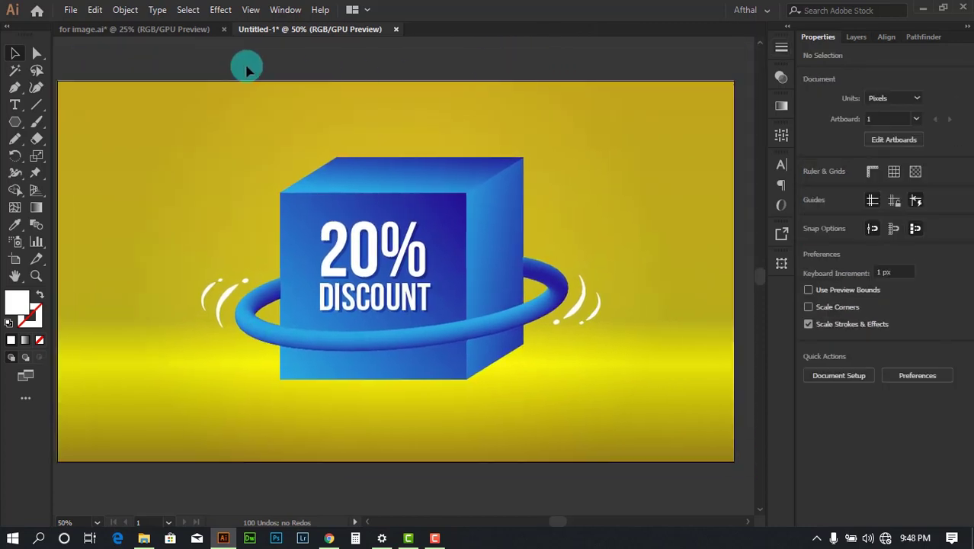
click(193, 32)
click(684, 268)
scroll(685, 269, down, 1)
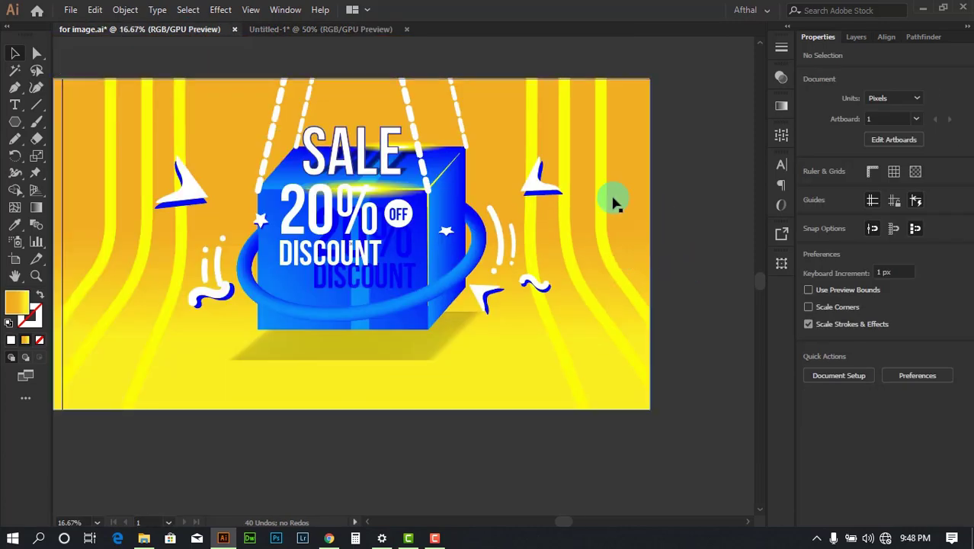
drag(358, 112, 403, 149)
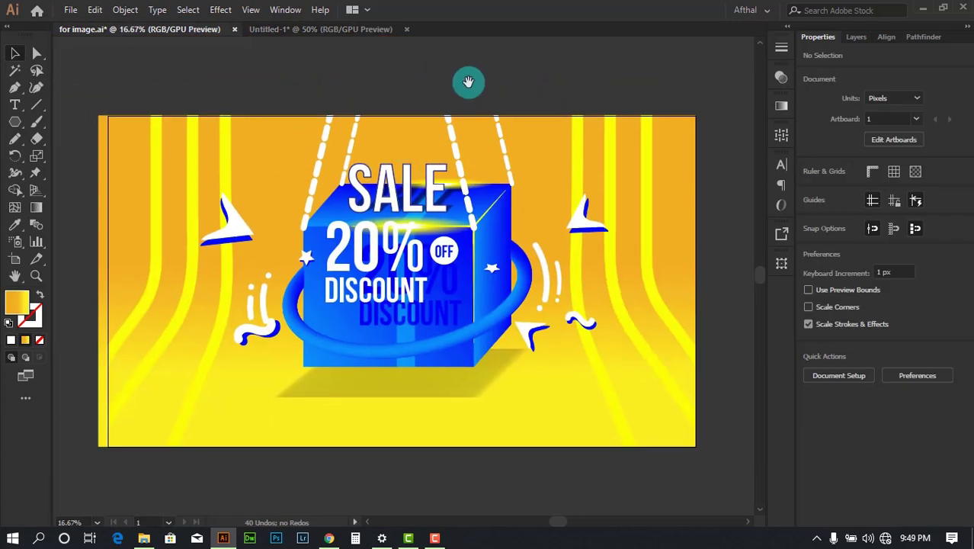
scroll(463, 80, right, 1)
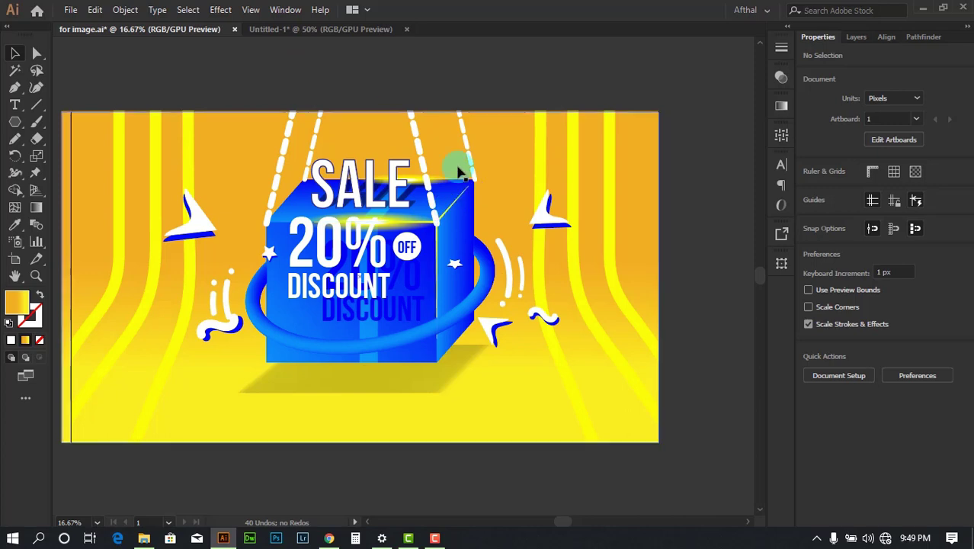
scroll(435, 158, down, 2)
scroll(387, 194, up, 1)
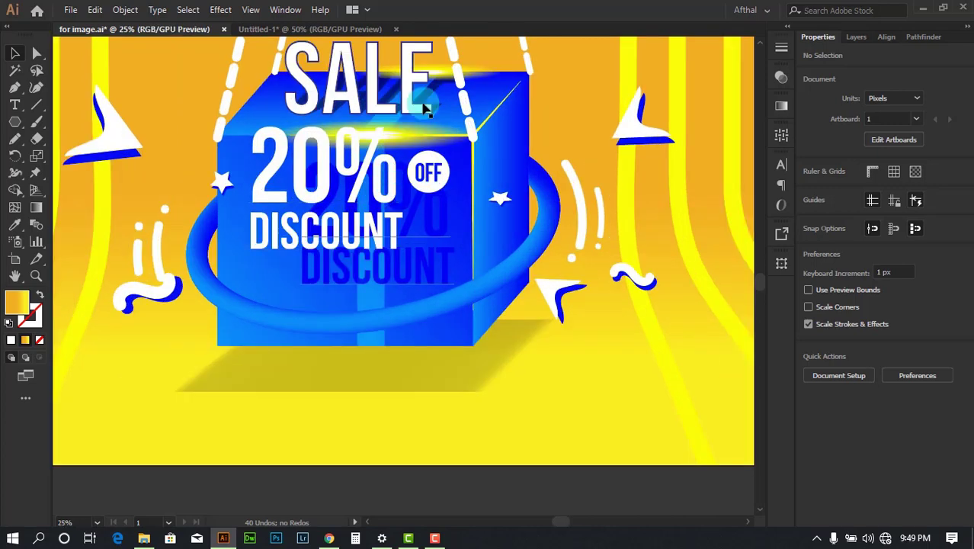
Step: Try moving the SALE text upward in the reference artwork, undo the move, and return to the Untitled-1 document
drag(422, 99, 448, 196)
scroll(392, 126, up, 1)
scroll(390, 131, up, 1)
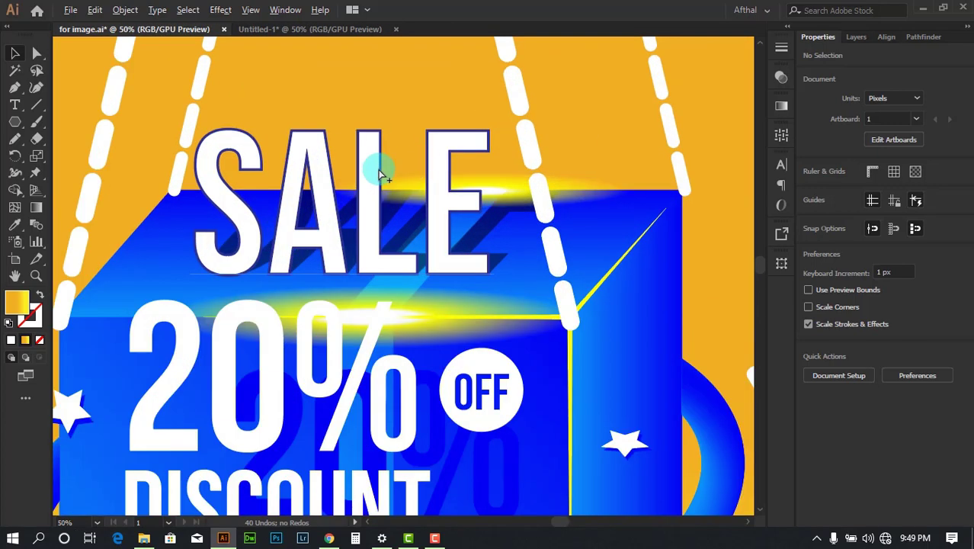
drag(380, 163, 347, 77)
key(ctrl+z)
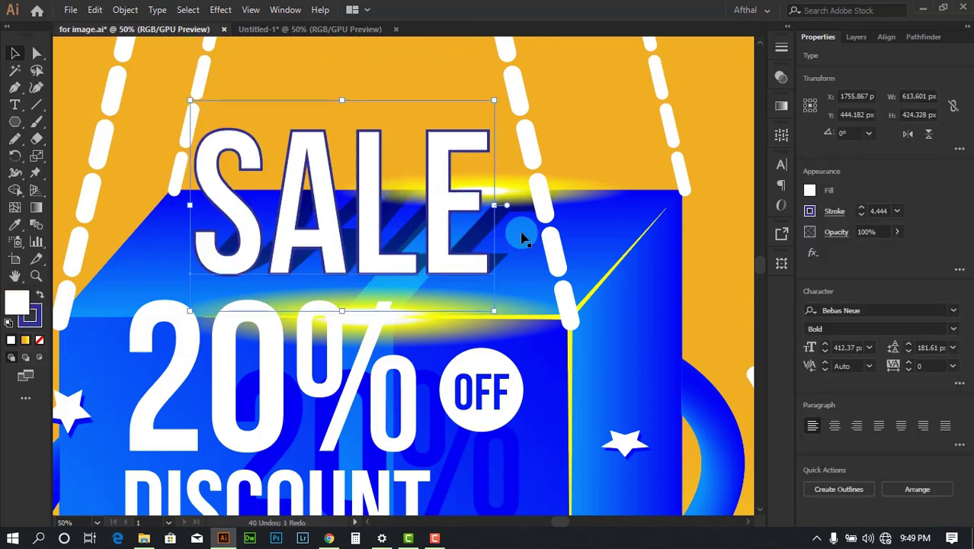
click(308, 31)
click(309, 65)
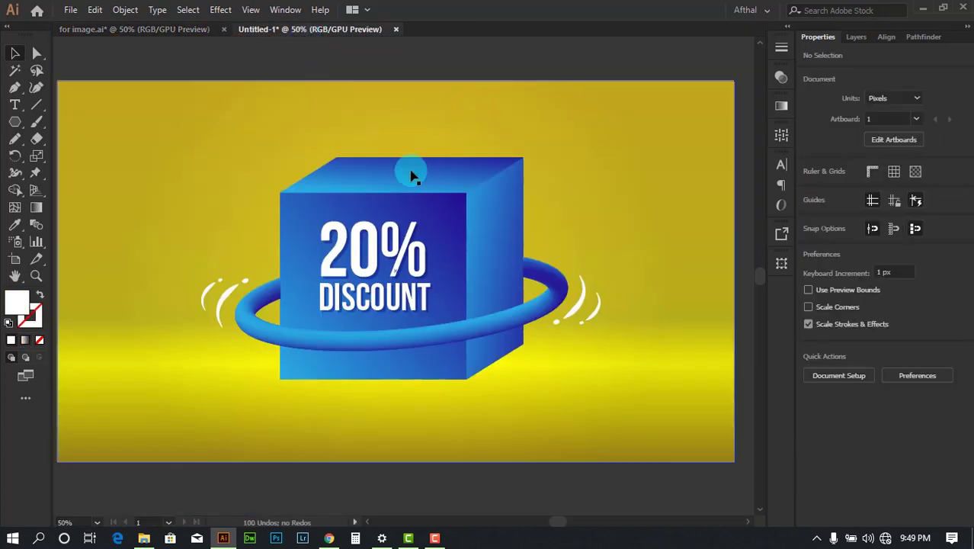
Step: Add the text "Sale" above the cube, enlarge it to about 228 px wide, and place it over the top face
scroll(413, 175, up, 2)
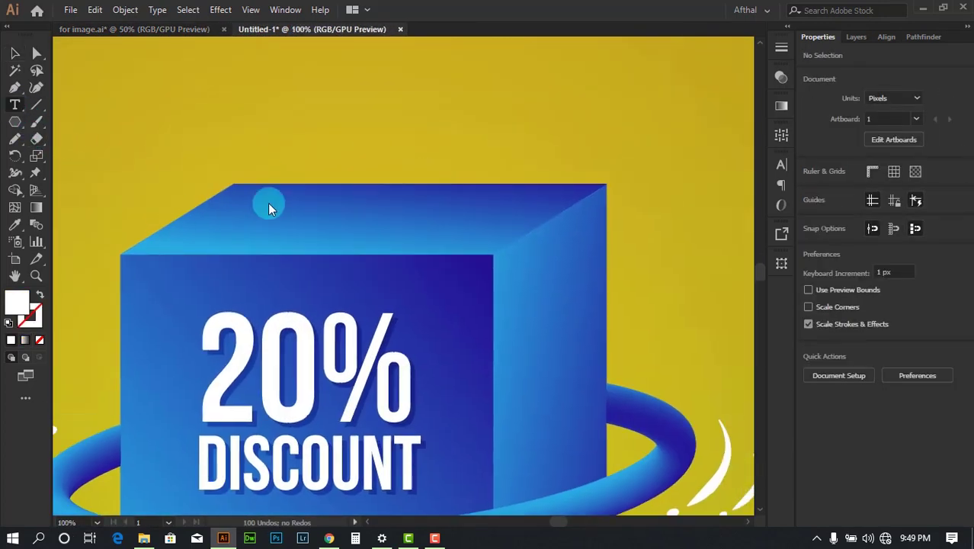
click(275, 203)
text(Sa)
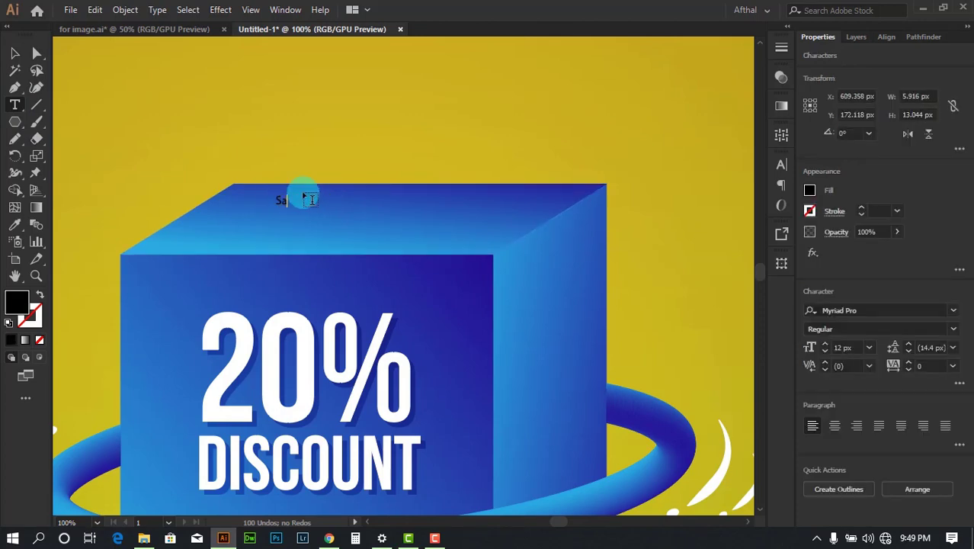
text(le)
click(14, 53)
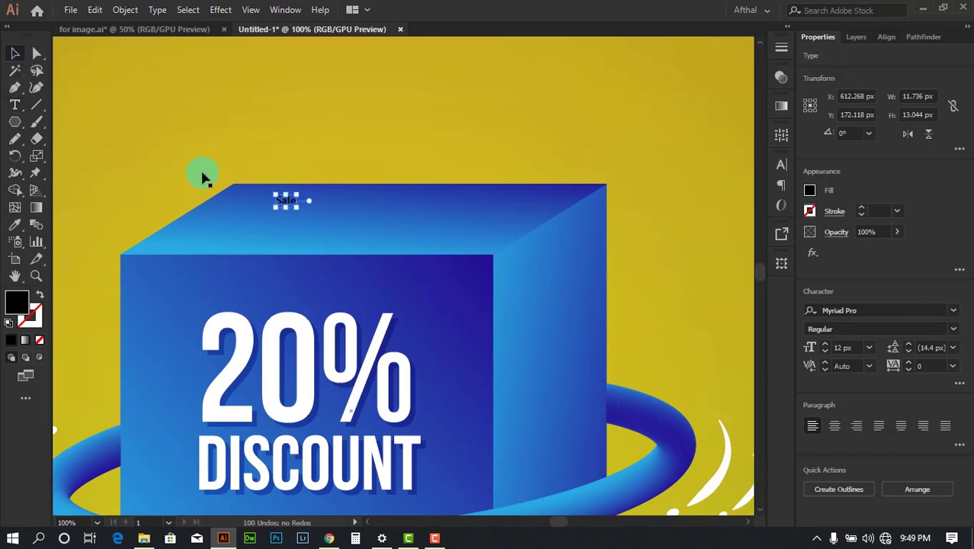
drag(297, 195, 505, 66)
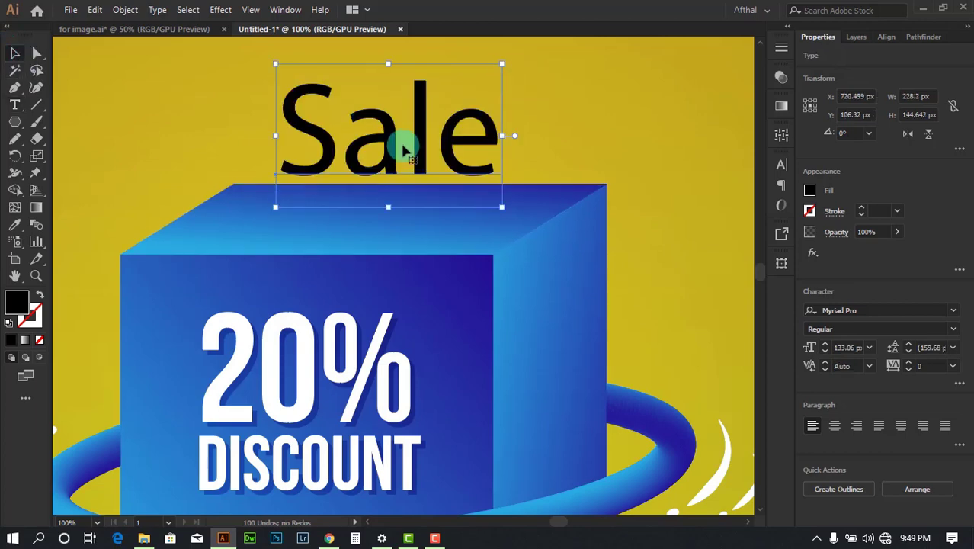
drag(405, 143, 423, 207)
Step: Convert the Sale text to uppercase and shift it to sit centrally over the cube
click(157, 9)
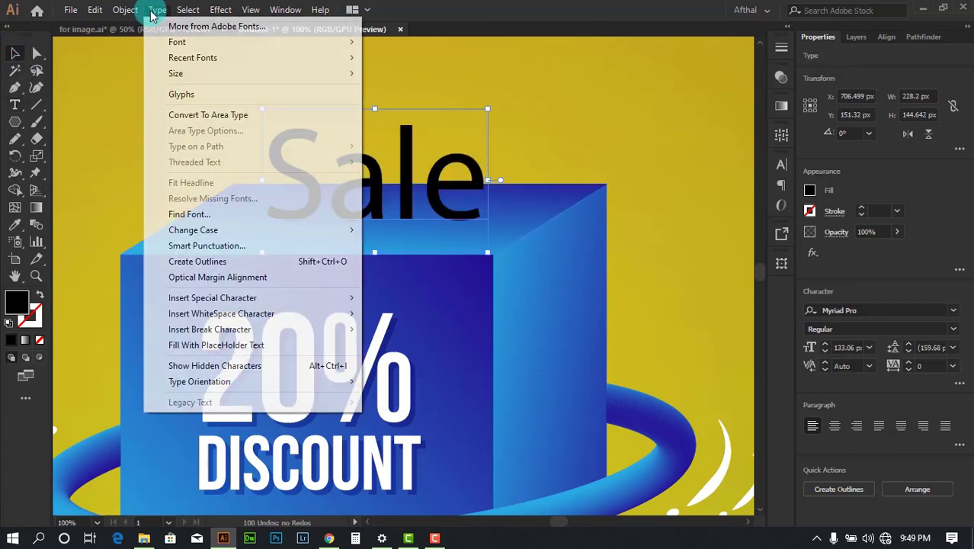
mouse_move(272, 231)
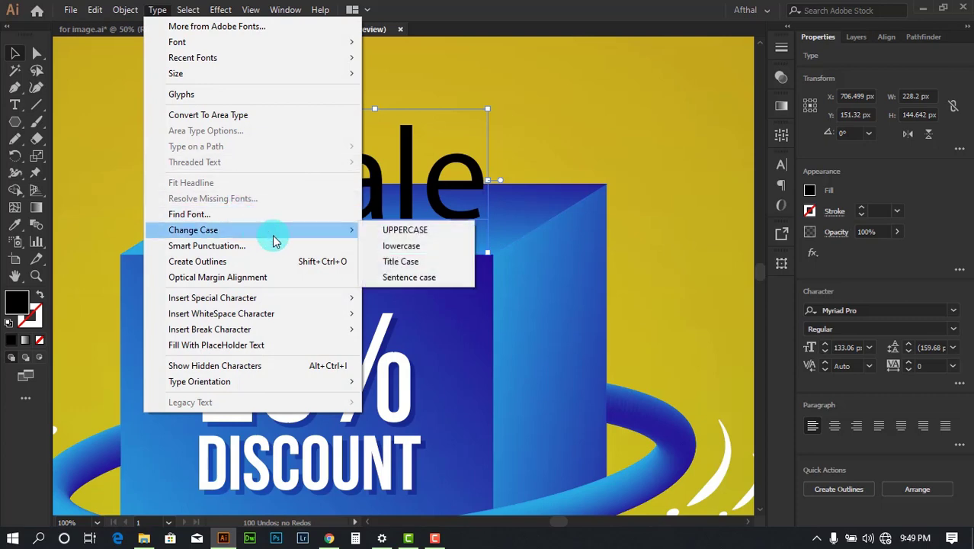
click(428, 226)
drag(418, 171, 389, 170)
Step: Set the SALE text's font to Bebas Neue Bold and reposition it over the cube's top face
click(887, 311)
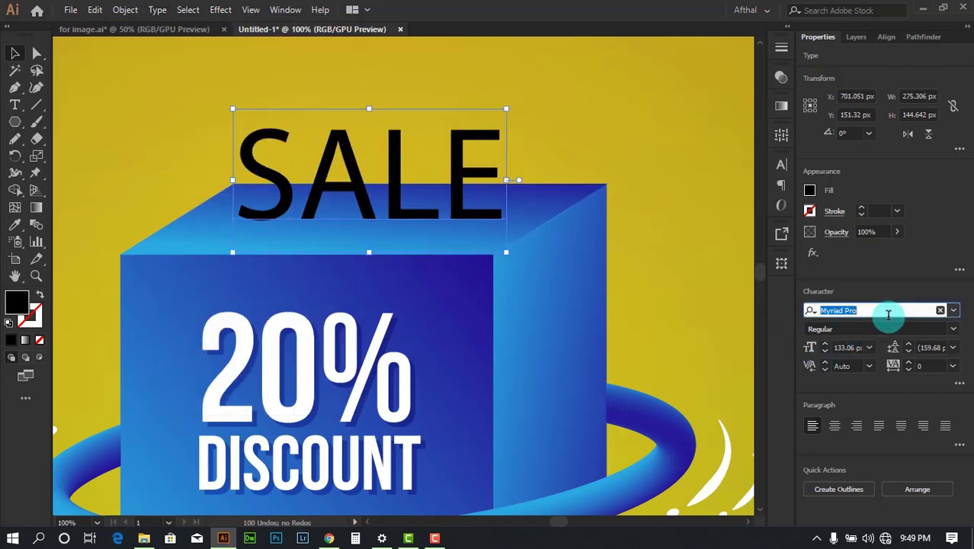
text(beb)
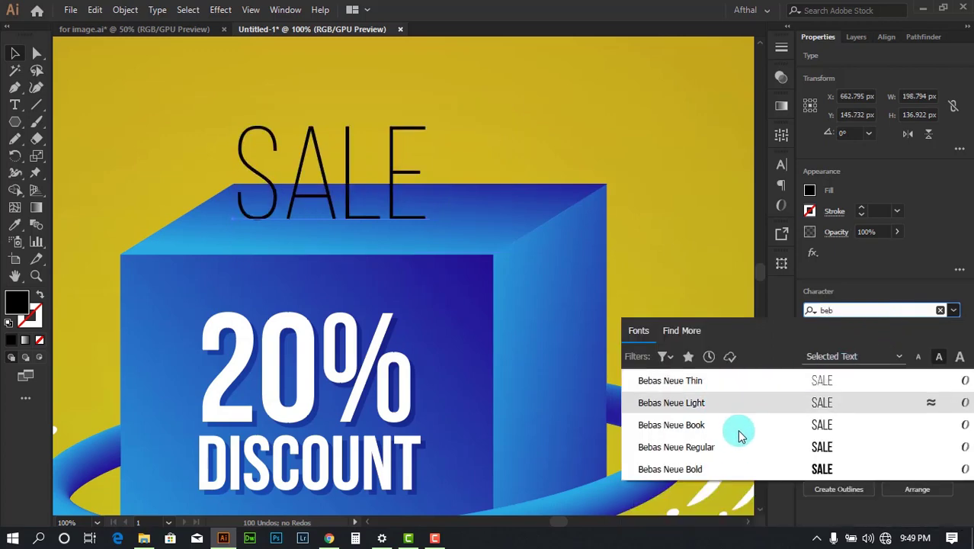
click(753, 471)
drag(398, 156, 415, 169)
Step: Fill the SALE text with white and deselect it
scroll(412, 160, down, 3)
scroll(412, 160, up, 1)
click(810, 190)
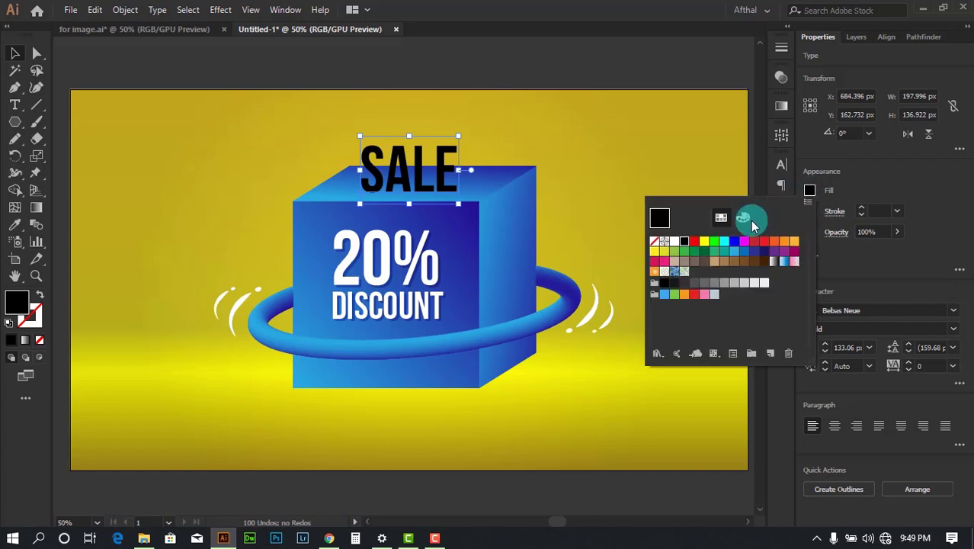
click(665, 243)
click(398, 56)
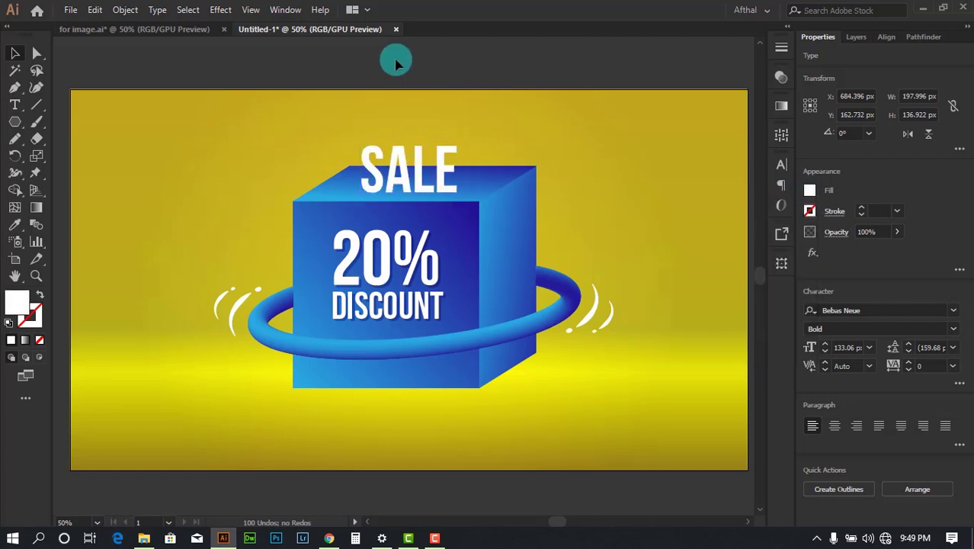
Step: Nudge the SALE text slightly to refine its placement over the cube's back edge
scroll(397, 56, down, 3)
scroll(524, 181, up, 5)
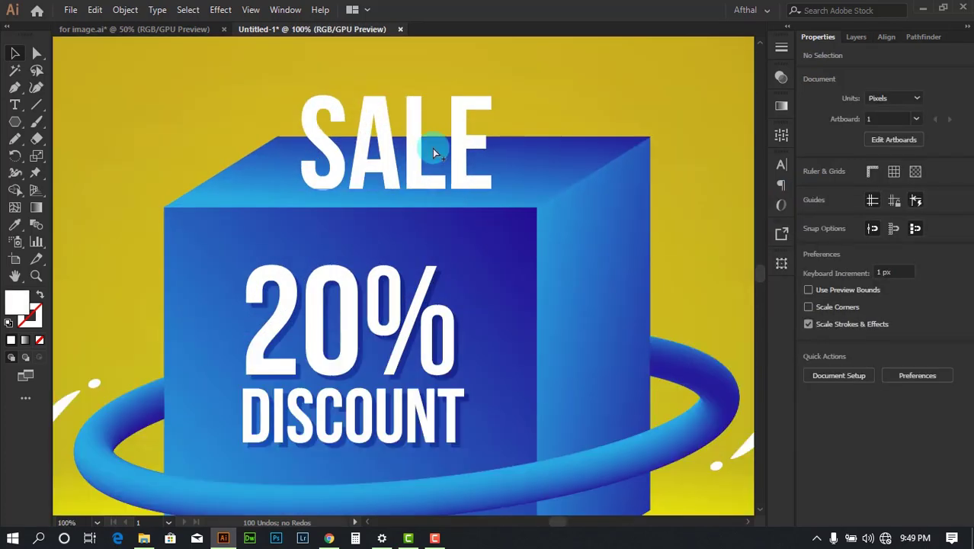
mouse_move(411, 133)
mouse_down()
mouse_move(418, 123)
mouse_move(415, 141)
mouse_move(400, 131)
mouse_up()
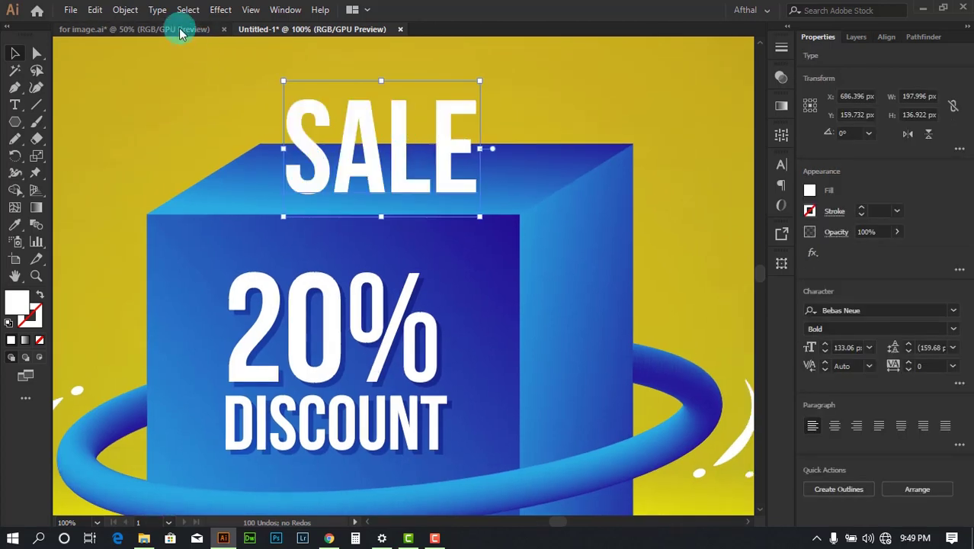
Step: Try another small shift of the SALE text, and undo it
scroll(427, 118, down, 2)
scroll(378, 80, up, 2)
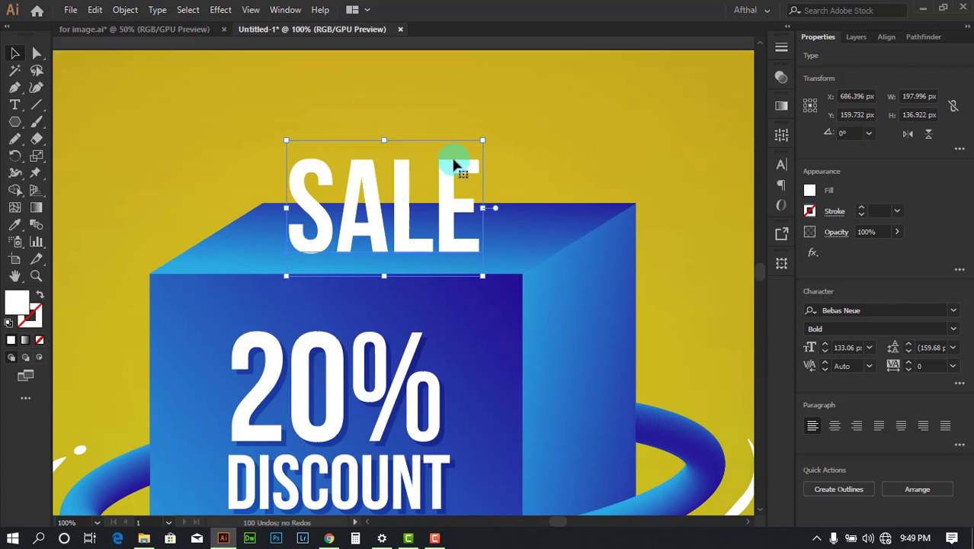
drag(499, 167, 492, 158)
drag(434, 178, 438, 178)
key(ctrl+z)
Step: Expand the SALE text into outlined shapes with both Object and Fill included
click(123, 10)
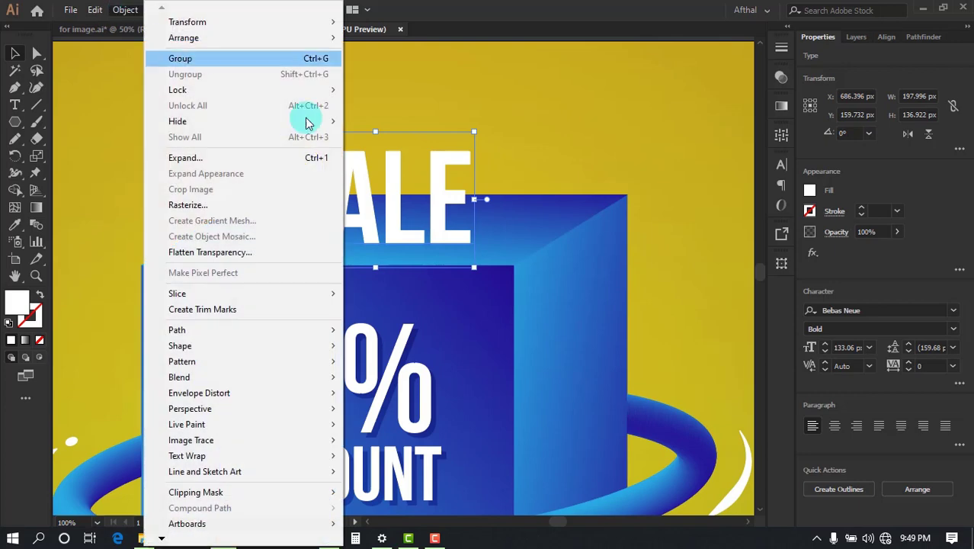
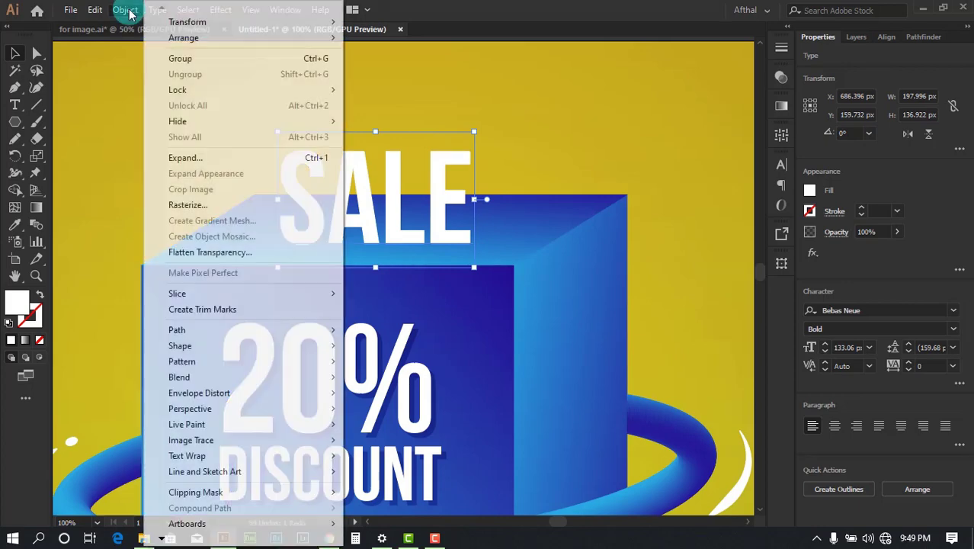
click(197, 158)
click(112, 250)
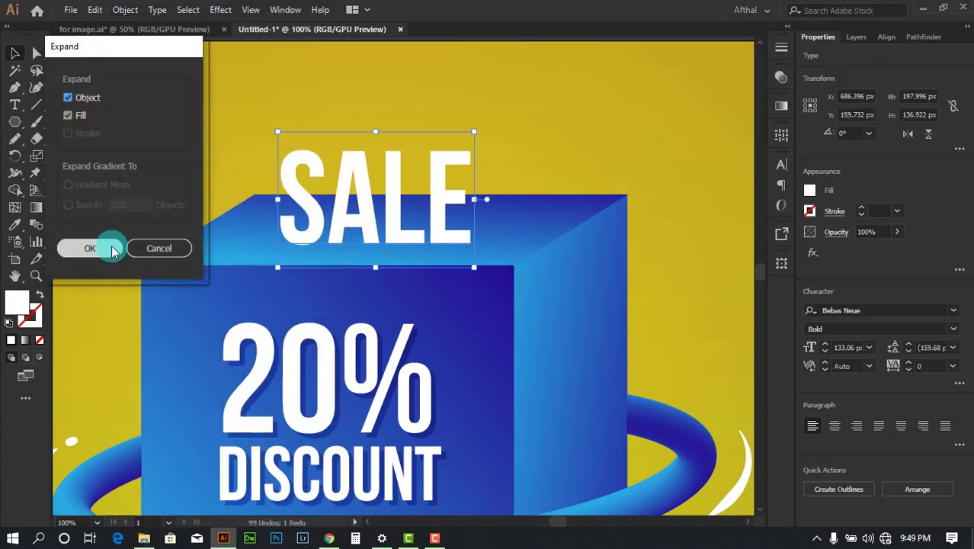
Step: Try moving the outlined SALE lettering up and away from the cube, and undo each move
scroll(402, 195, up, 1)
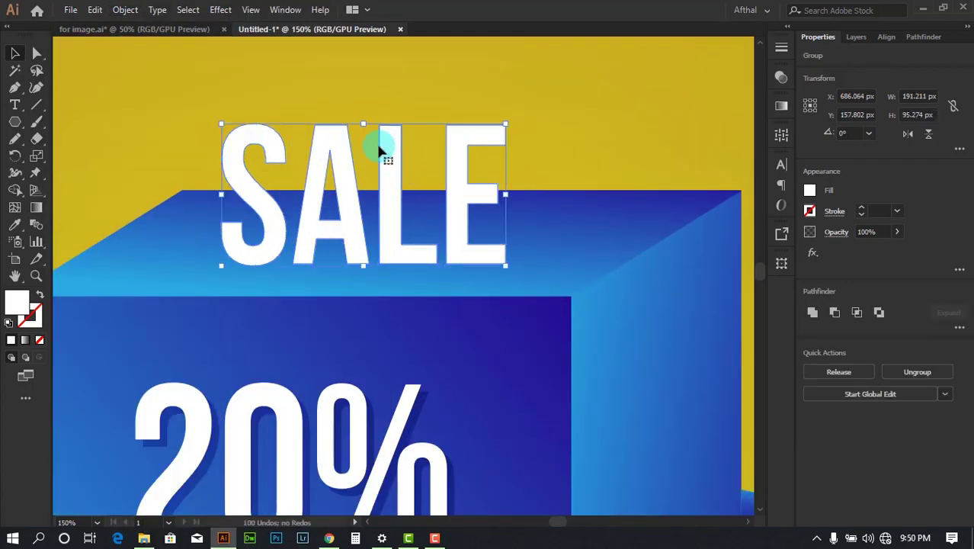
drag(378, 146, 326, 100)
key(ctrl+z)
scroll(397, 236, down, 5)
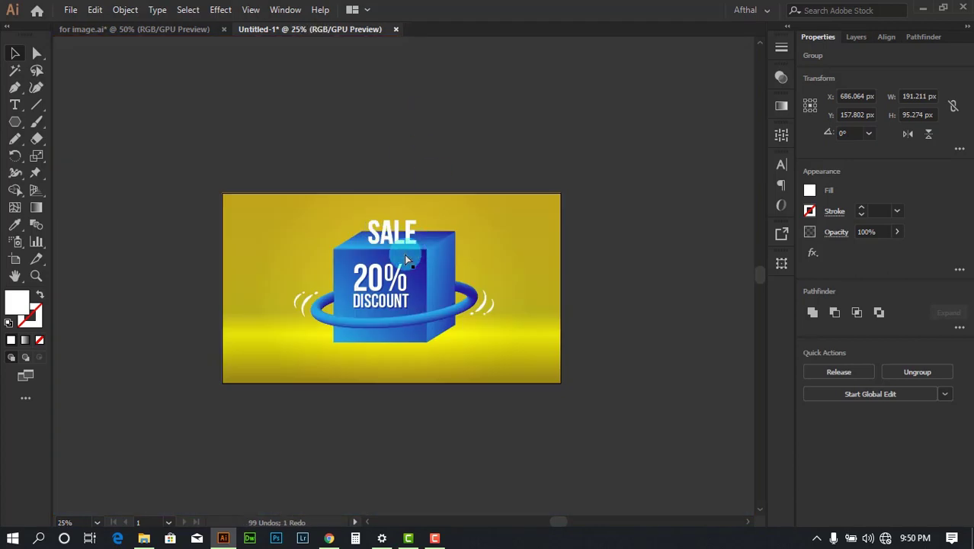
scroll(392, 233, up, 6)
drag(426, 209, 361, 168)
key(ctrl+z)
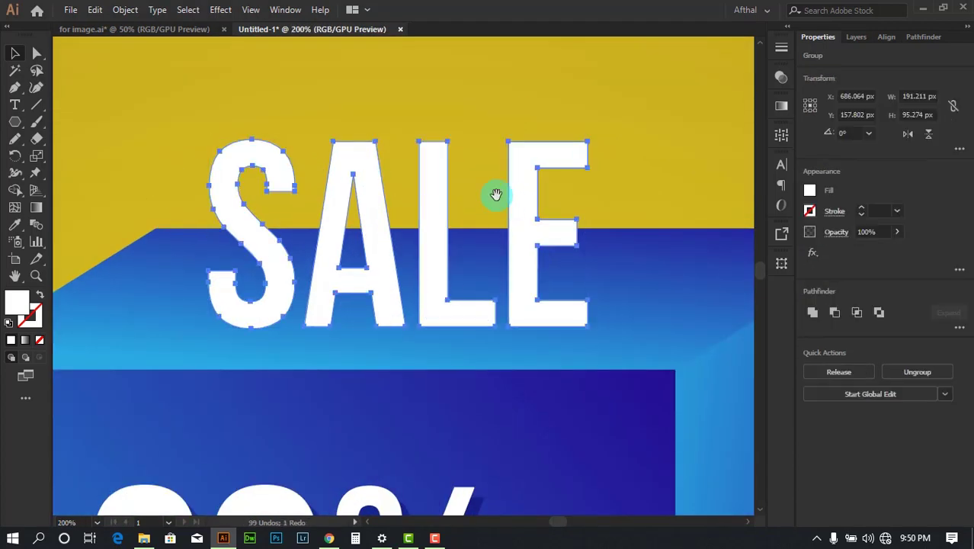
Step: Duplicate the outlined SALE group in place, directly in front of the original
scroll(496, 195, down, 1)
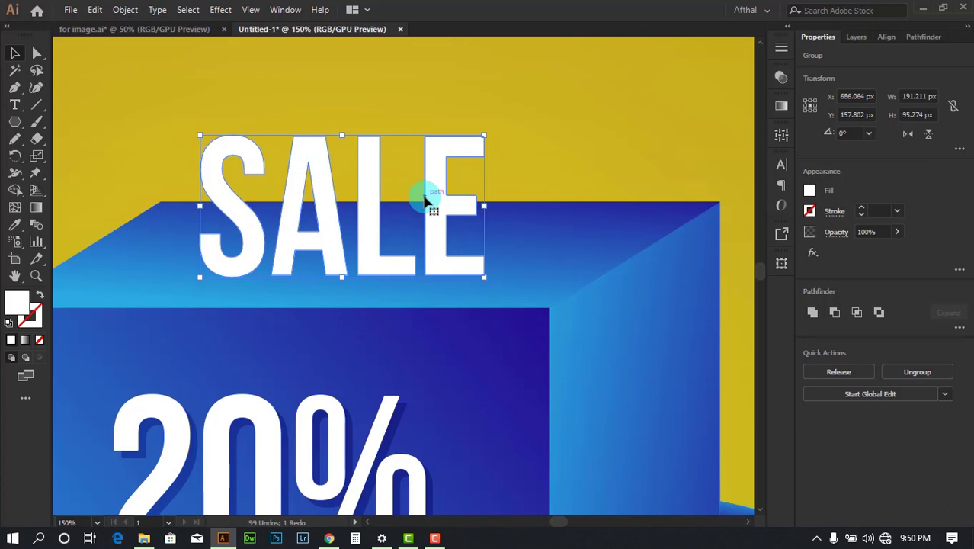
key(a)
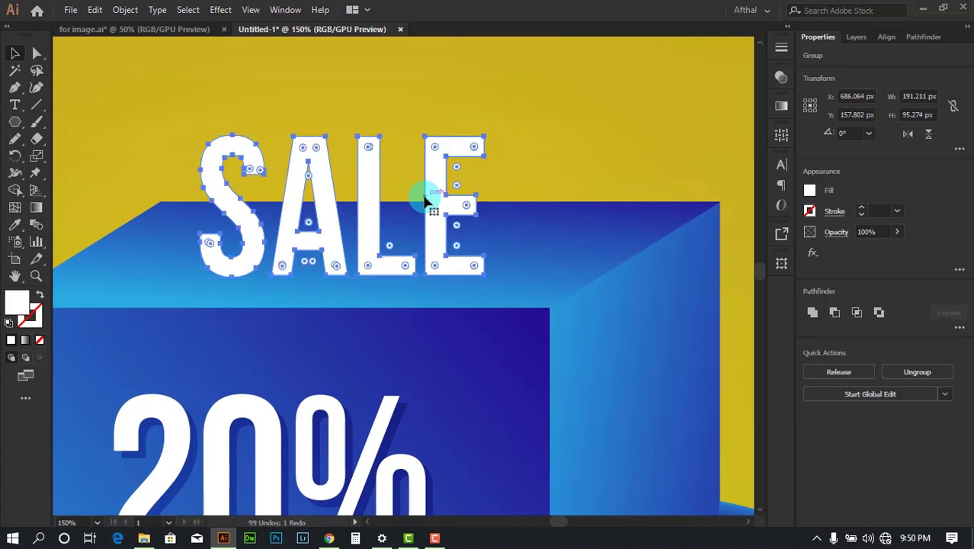
key(ctrl+f)
scroll(471, 199, down, 2)
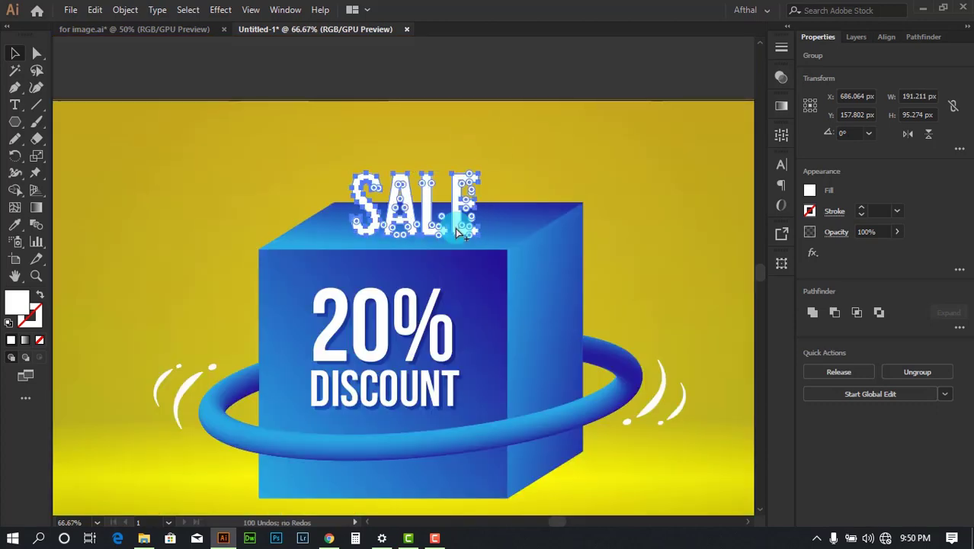
scroll(456, 225, up, 3)
scroll(486, 171, down, 2)
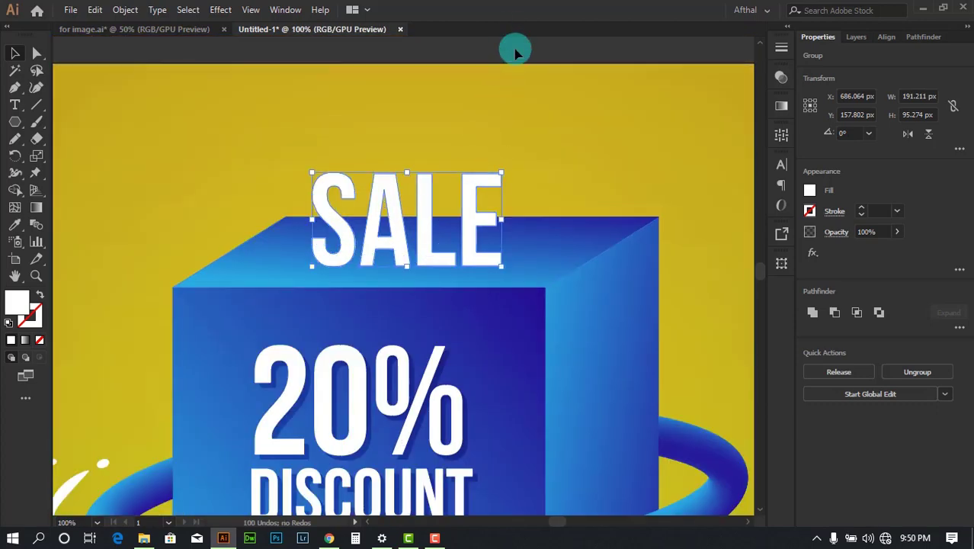
Step: Move the front SALE copy aside to check the duplicate beneath it, undoing each move
drag(472, 176, 417, 143)
key(ctrl+z)
click(457, 58)
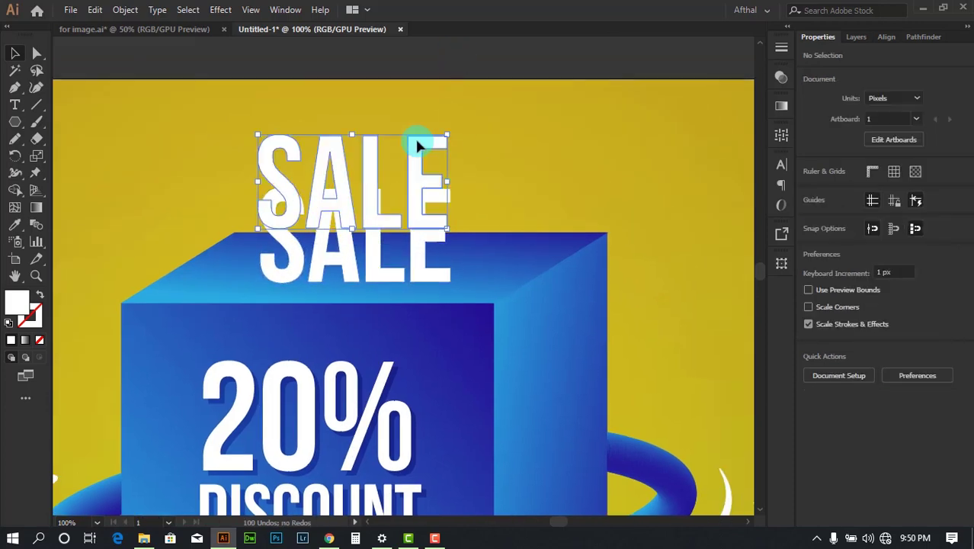
key(ctrl+z)
click(445, 48)
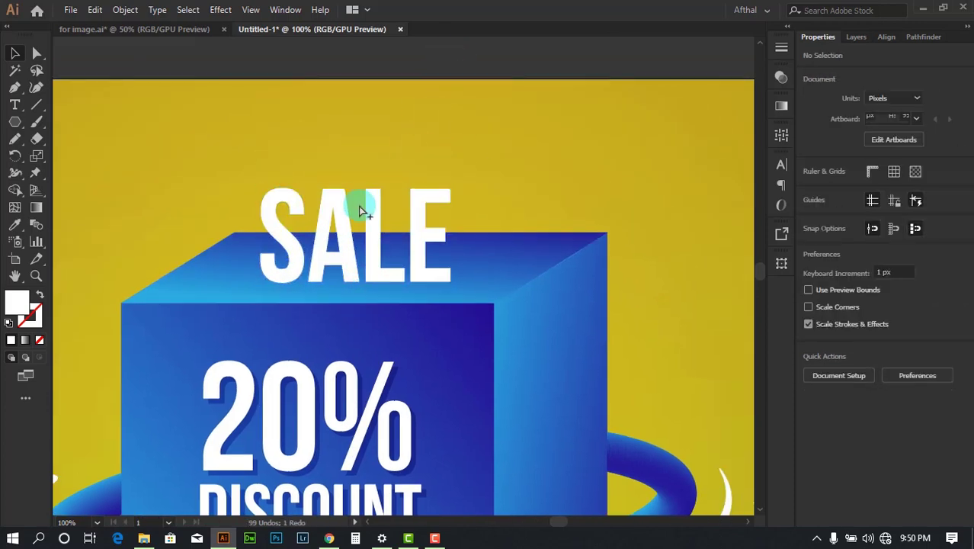
scroll(361, 207, up, 1)
mouse_move(380, 213)
mouse_down()
mouse_move(342, 117)
mouse_move(380, 214)
mouse_up()
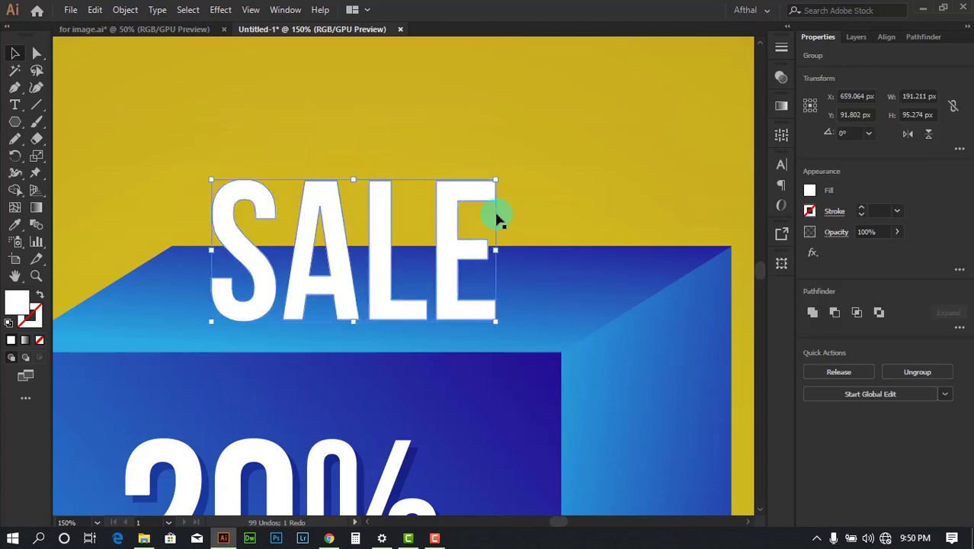
drag(439, 215, 349, 144)
key(ctrl+z)
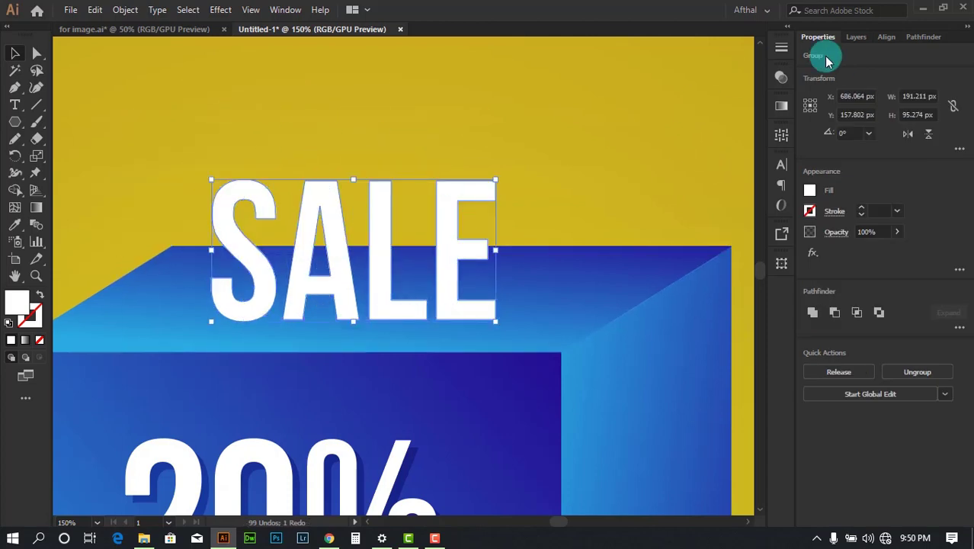
Step: Expand Layer 1's contents and identify the entries for the background, the cube and the front SALE group
click(855, 36)
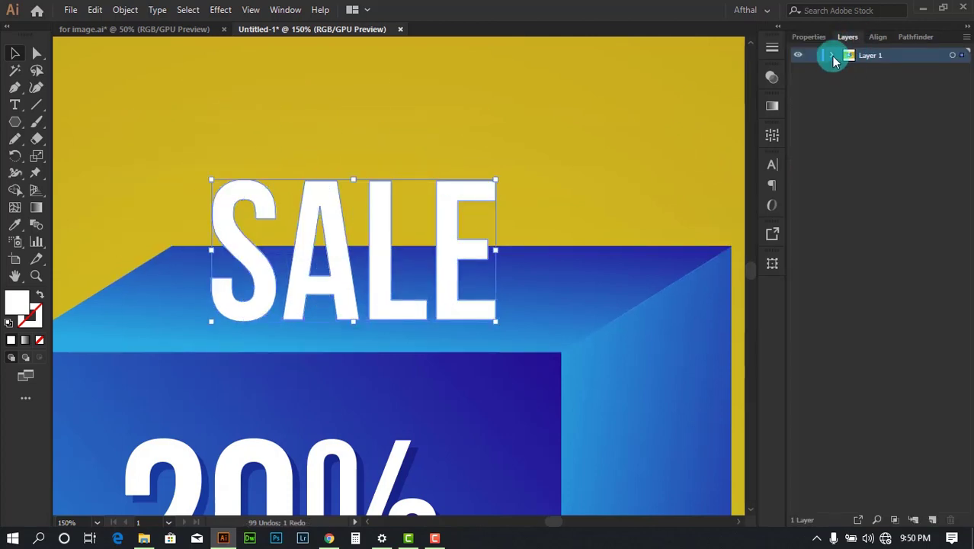
click(832, 55)
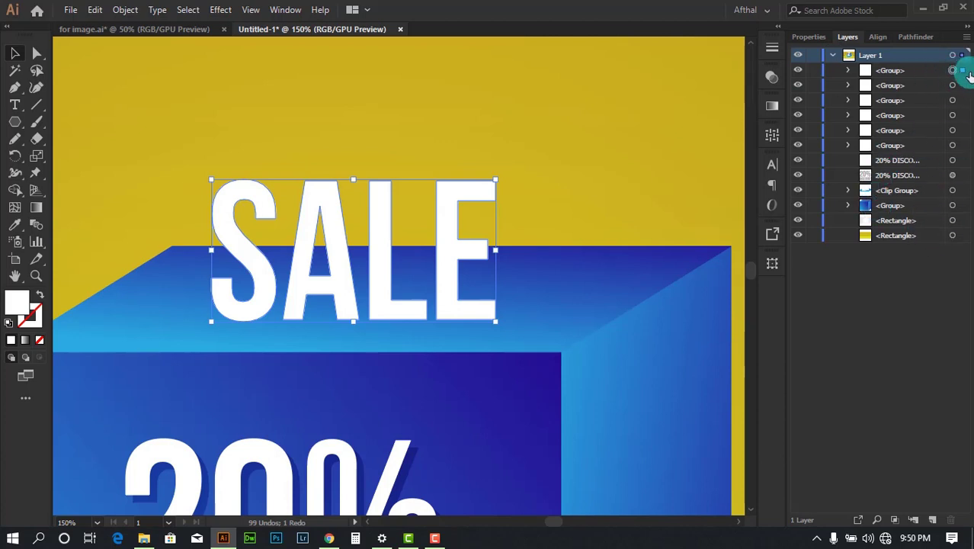
click(922, 71)
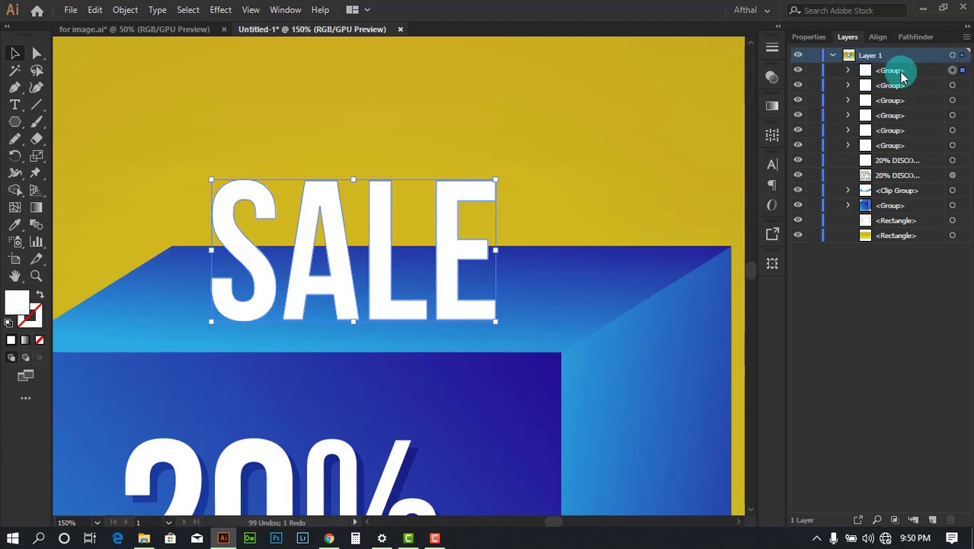
click(684, 109)
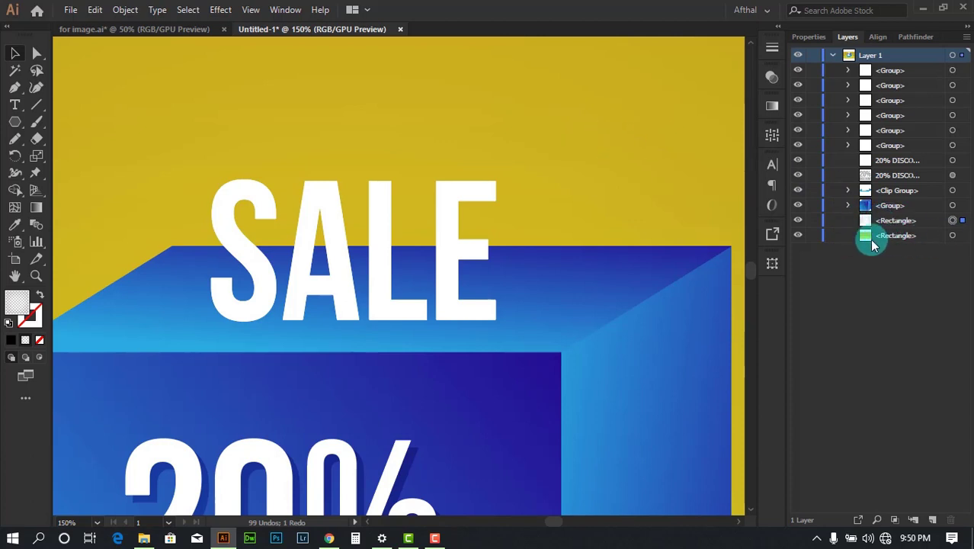
click(588, 259)
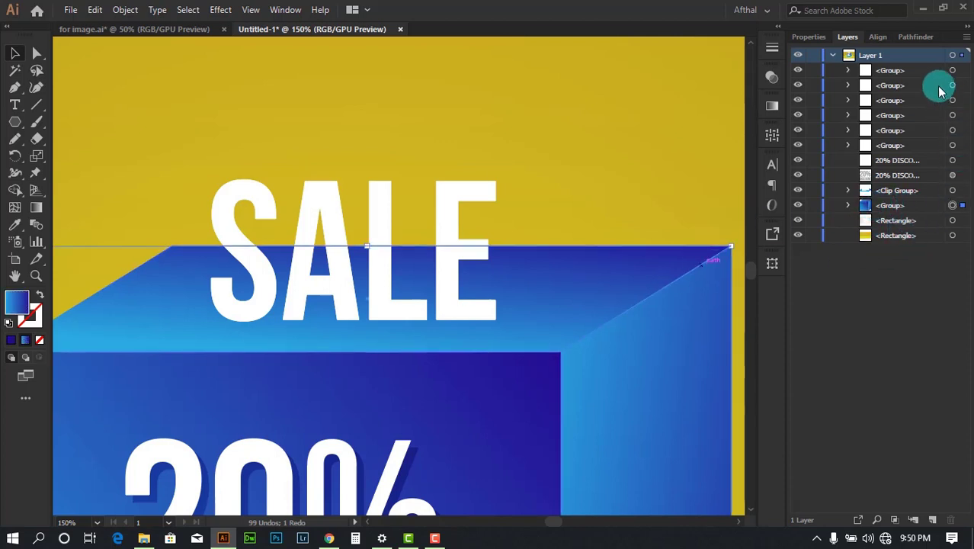
click(482, 196)
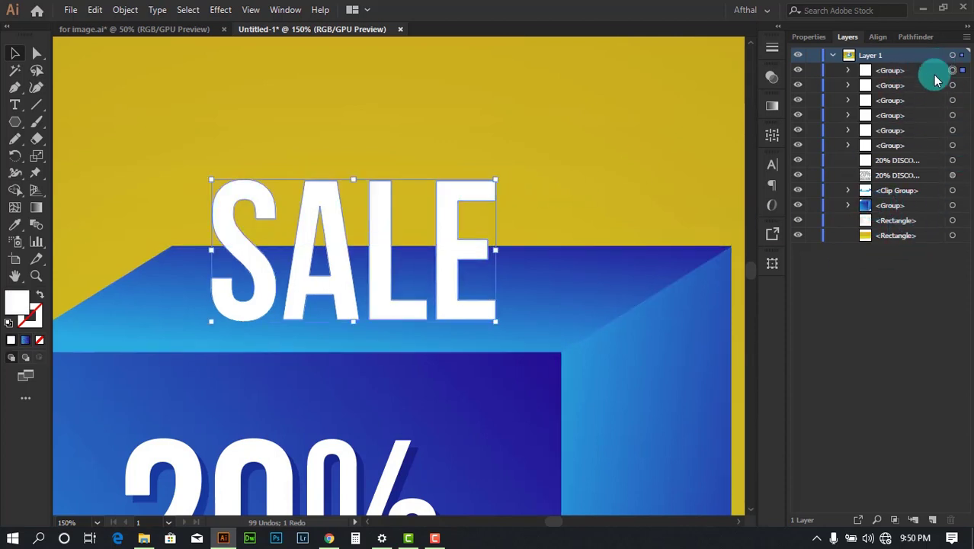
Step: Hide the front SALE copy and select the SALE group beneath it
click(801, 73)
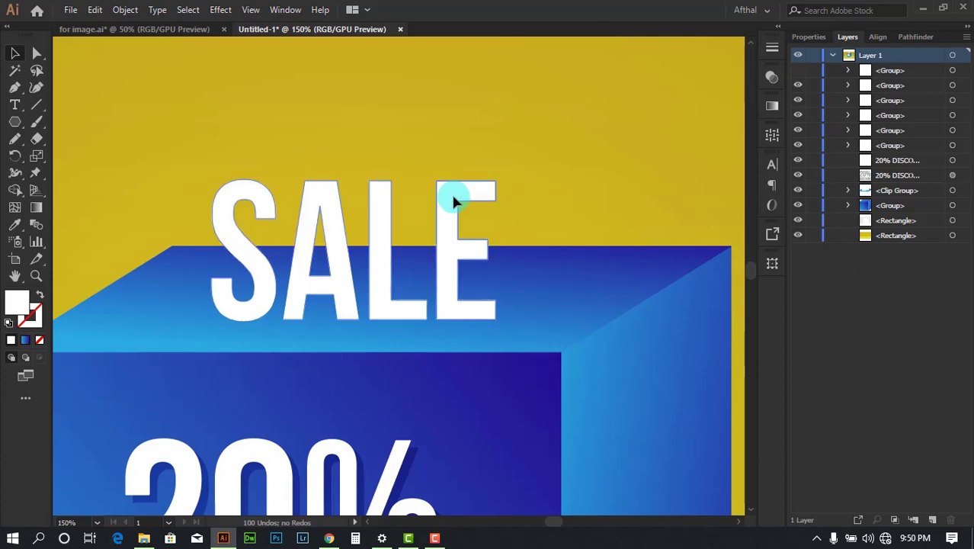
click(435, 243)
scroll(427, 221, down, 1)
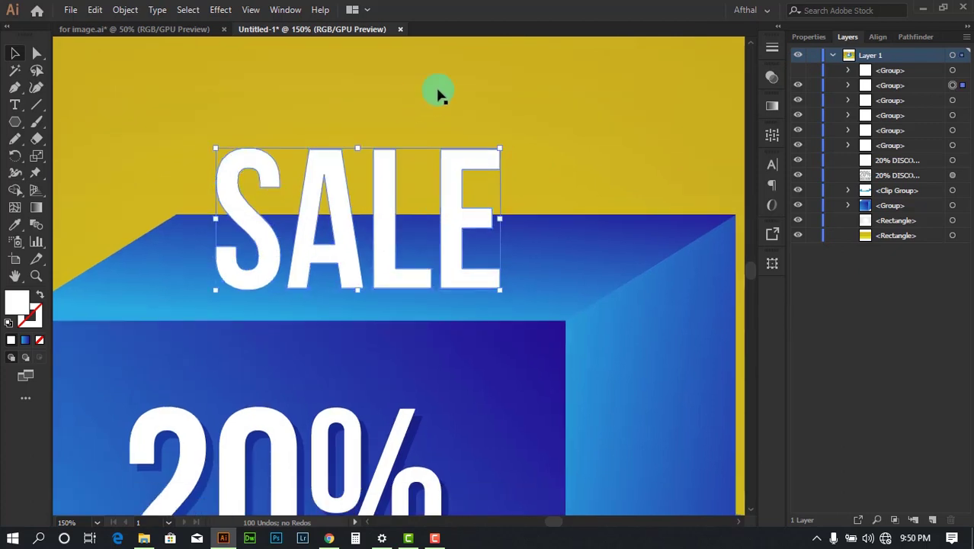
Step: Fill the selected lower SALE group with black and set its blending mode to Overlay
click(807, 38)
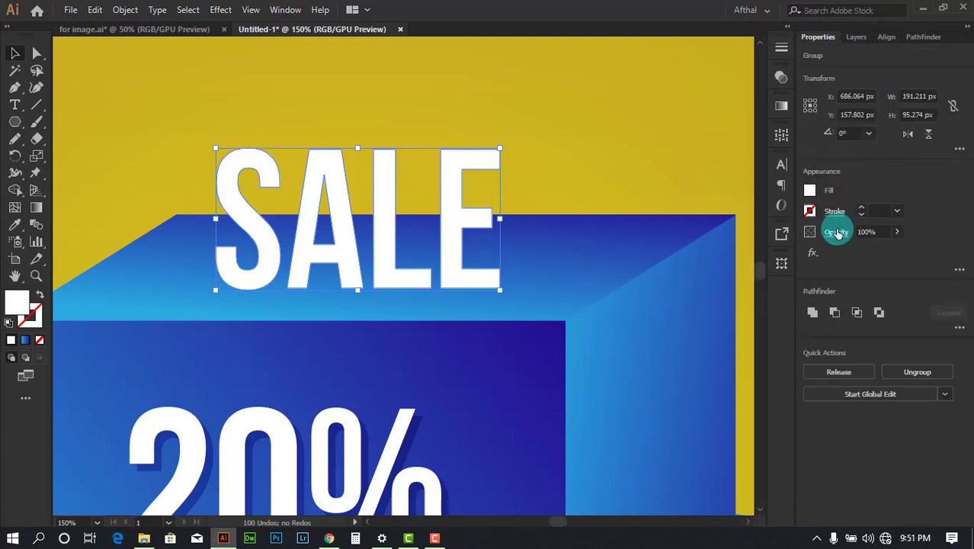
click(810, 190)
click(684, 243)
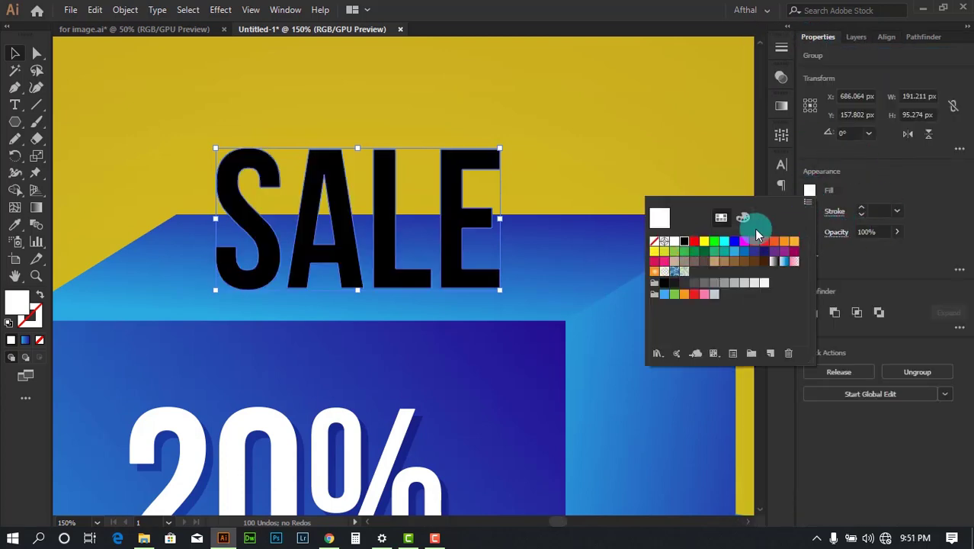
click(857, 223)
click(838, 234)
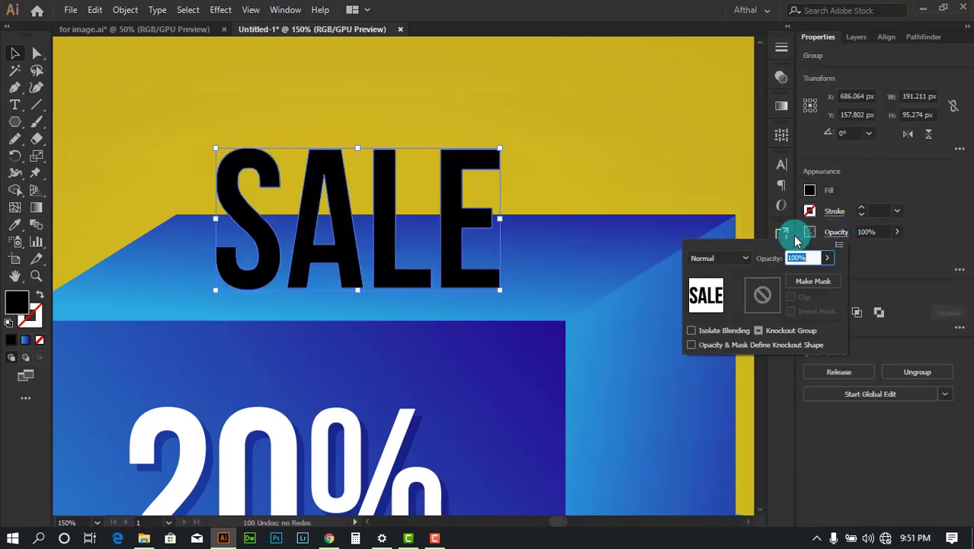
click(743, 258)
click(739, 396)
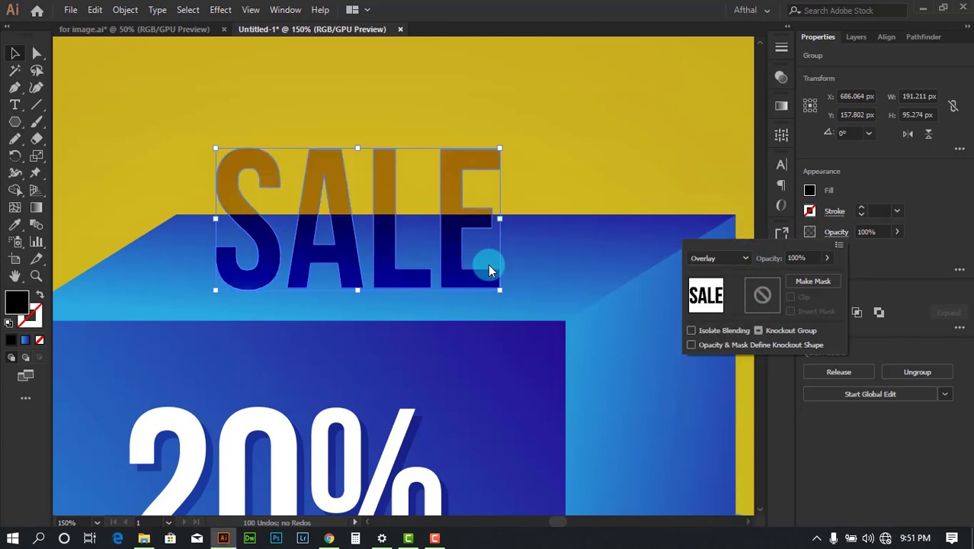
click(898, 171)
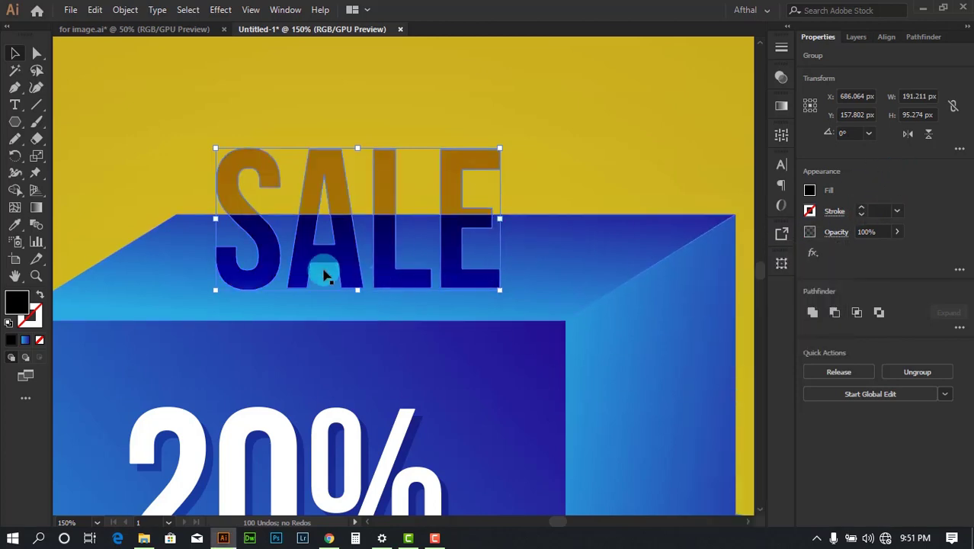
Step: Try a Shear on the black SALE group, undo it, and place the shear reference point on the base of the letter A
scroll(324, 275, up, 1)
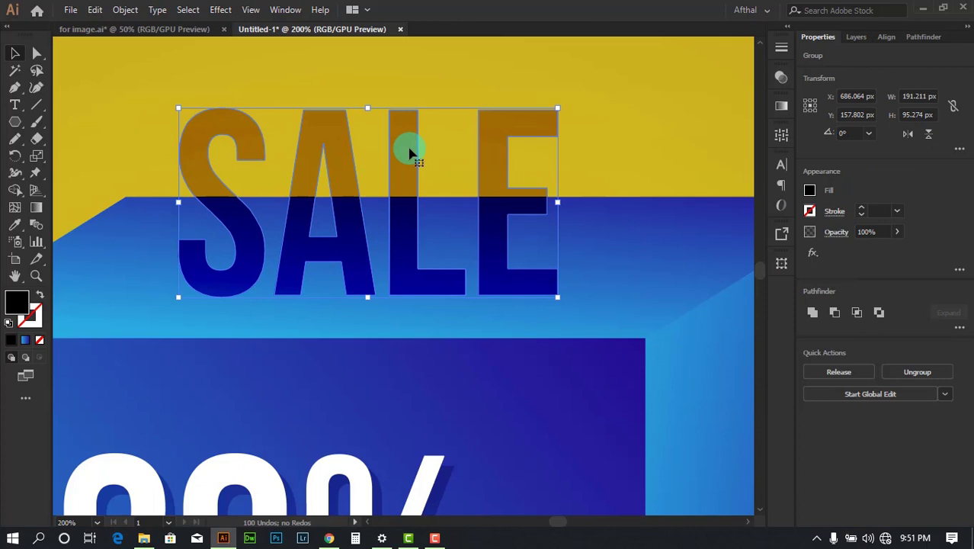
click(35, 160)
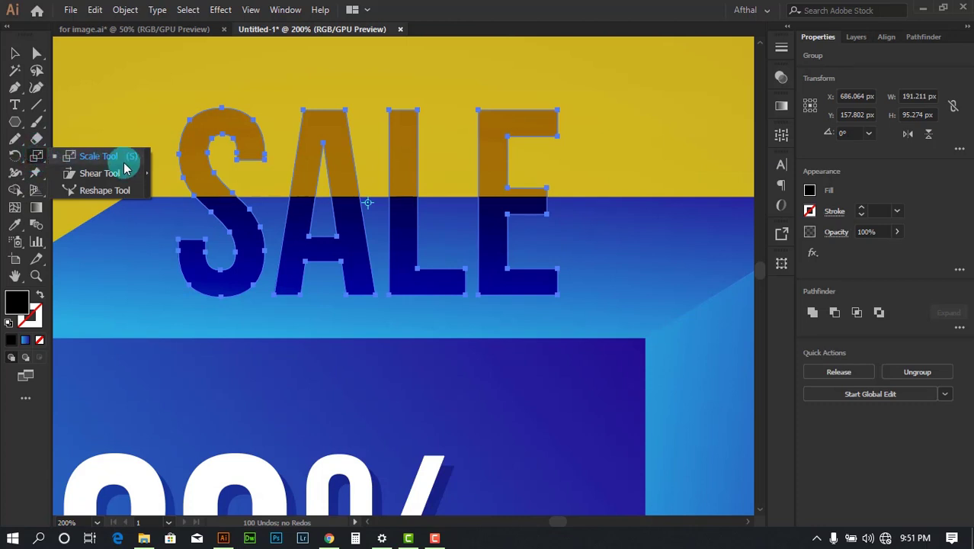
drag(101, 183, 97, 181)
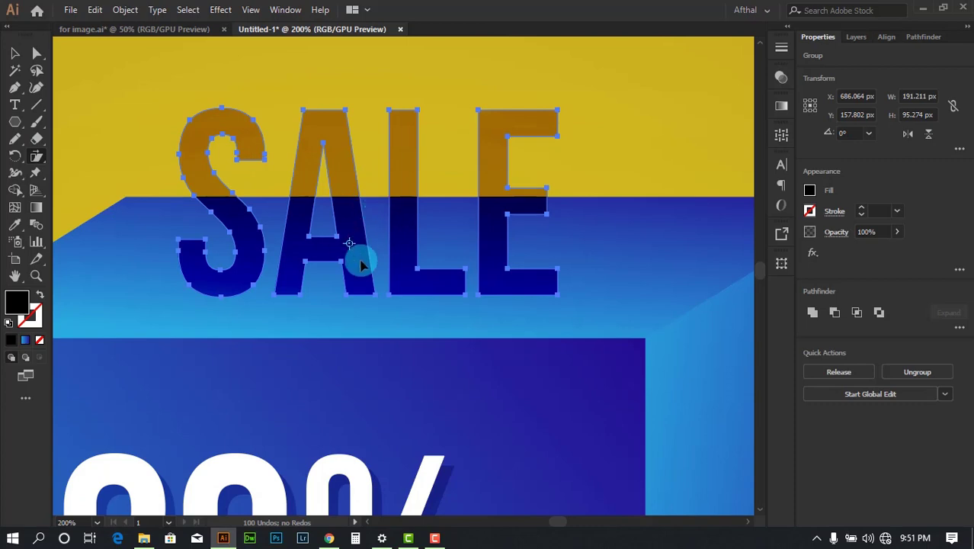
scroll(358, 266, up, 3)
drag(330, 198, 403, 207)
key(ctrl+z)
mouse_move(330, 198)
mouse_down()
mouse_move(347, 207)
mouse_move(330, 198)
mouse_up()
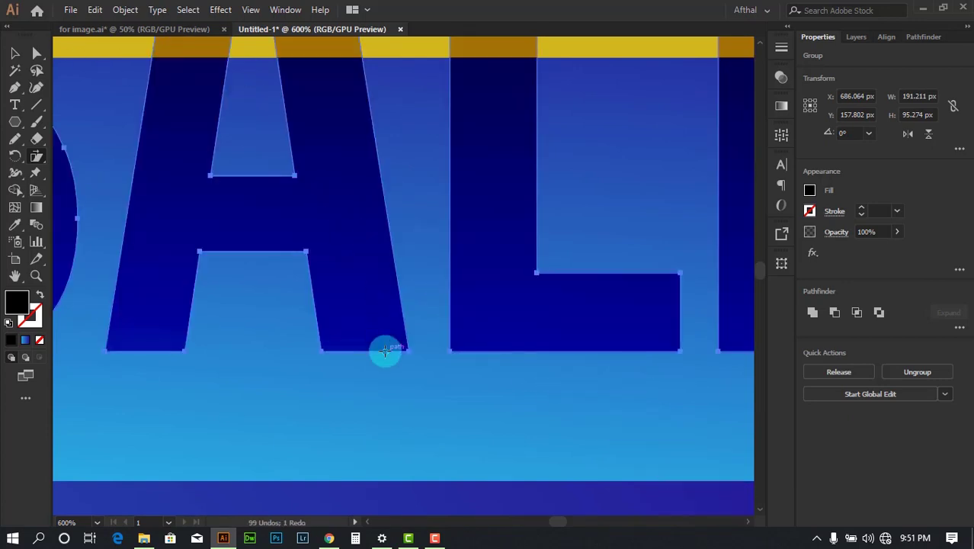
scroll(408, 351, up, 7)
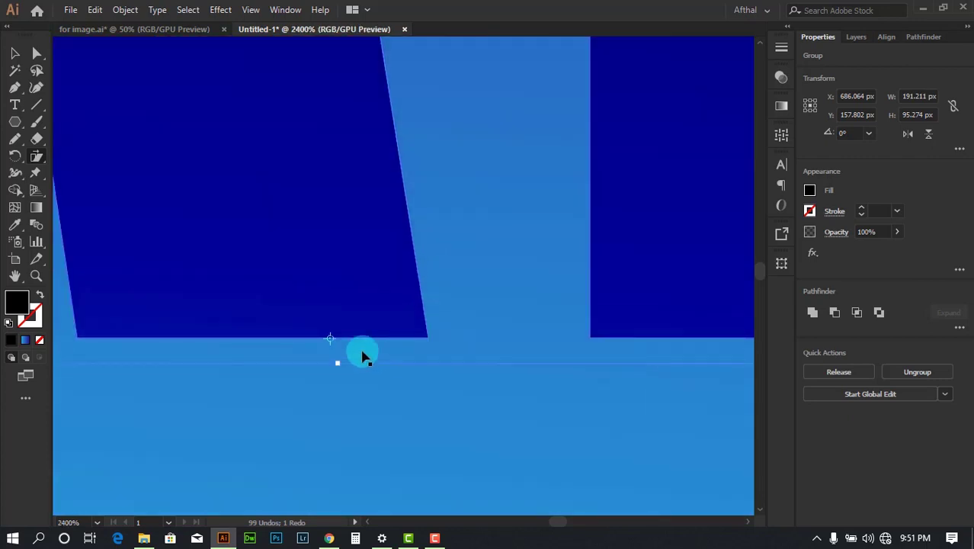
scroll(326, 339, down, 9)
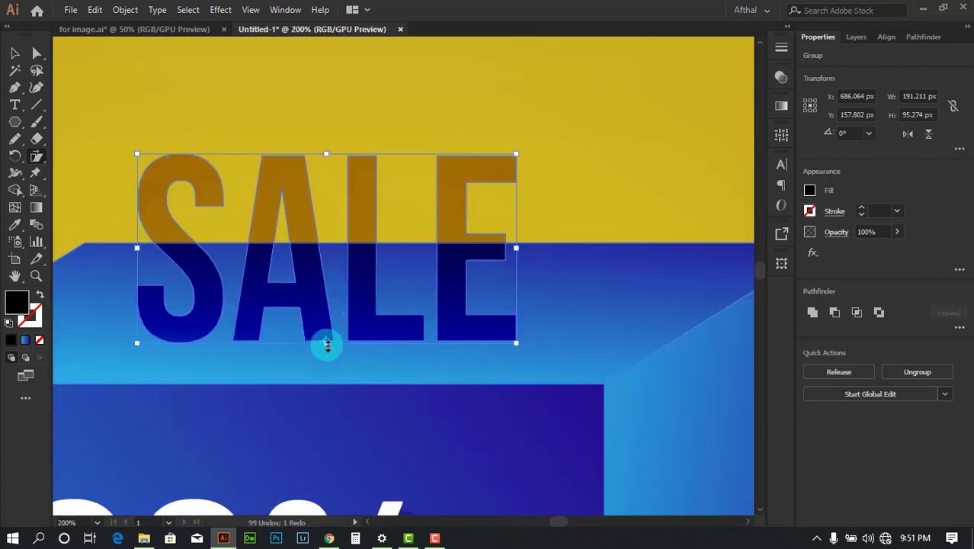
Step: Try shearing the black SALE group sideways from its base at several slants, undoing each attempt
drag(349, 161, 481, 170)
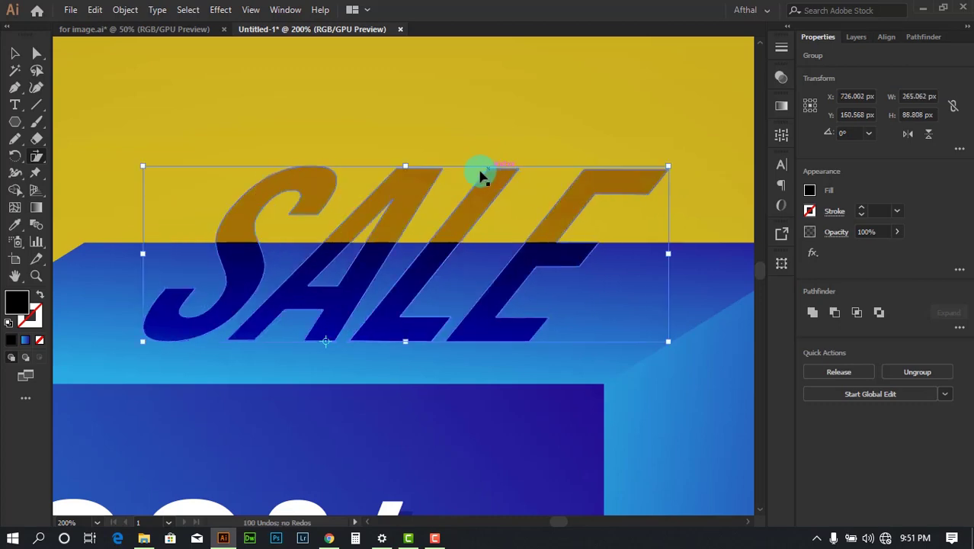
key(ctrl+z)
drag(348, 157, 431, 175)
key(ctrl+z)
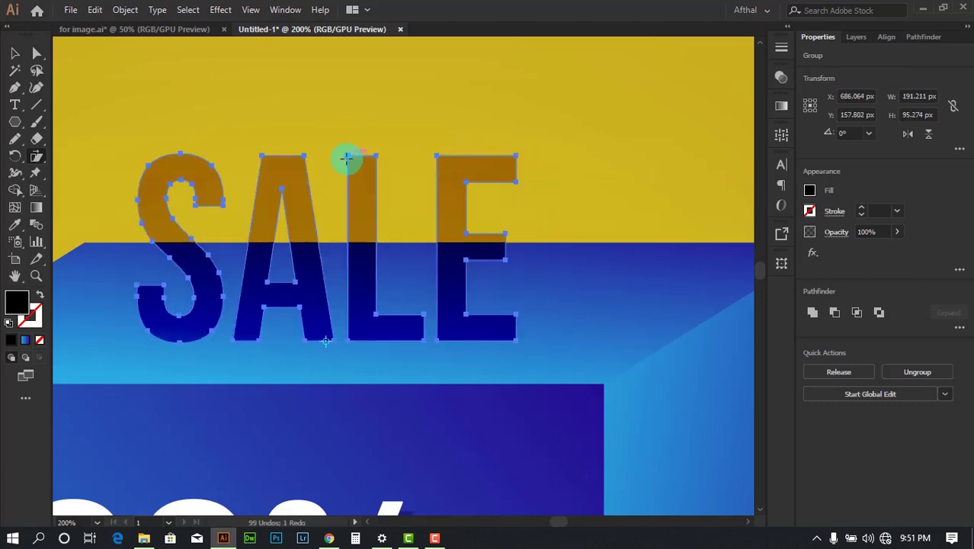
drag(344, 157, 636, 167)
key(ctrl+z)
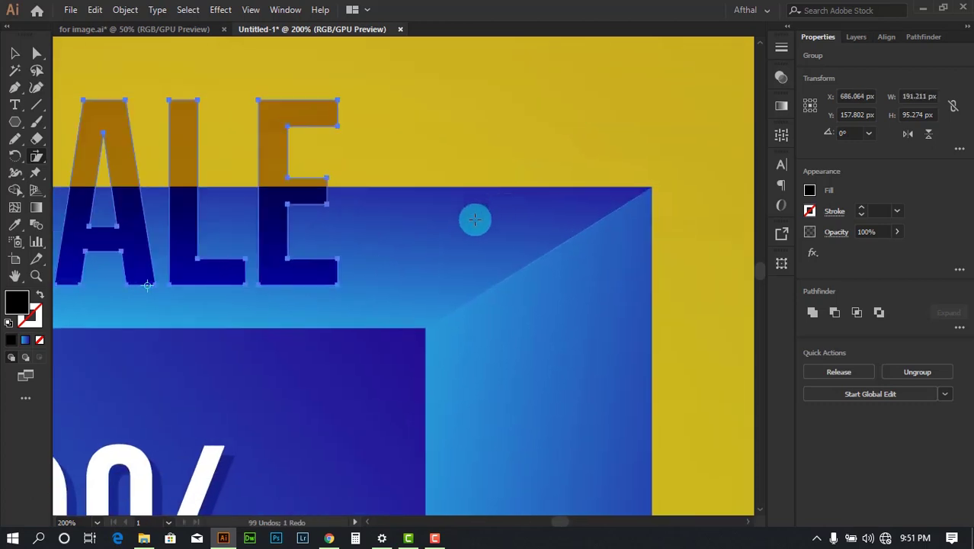
Step: Move the black SALE group right until the E's lower-left corner meets the diagonal edge of the cube's top face
key(ctrl+minus)
drag(538, 235, 572, 229)
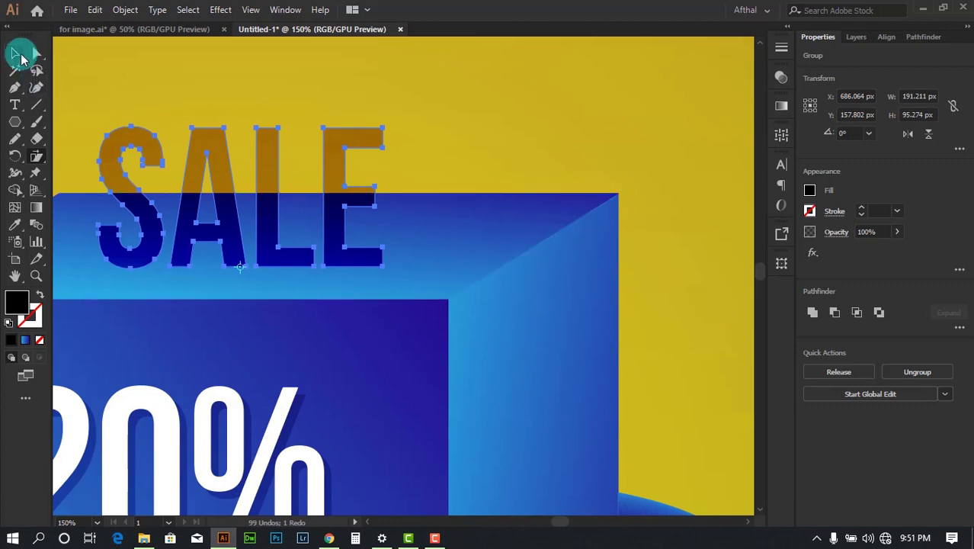
click(14, 54)
drag(365, 161, 418, 171)
scroll(398, 180, down, 3)
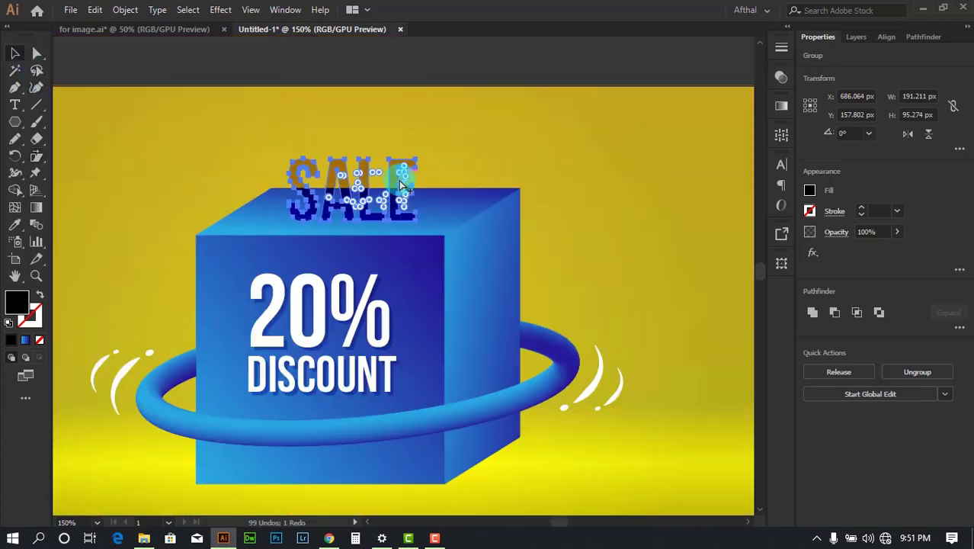
click(495, 84)
scroll(445, 193, up, 3)
drag(300, 162, 490, 160)
scroll(485, 240, up, 3)
scroll(483, 229, up, 3)
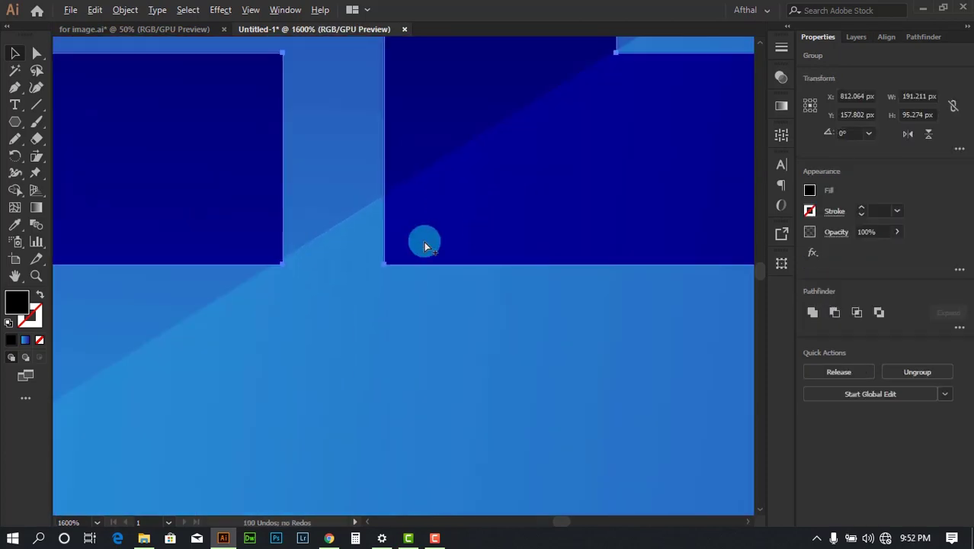
drag(410, 244, 279, 267)
scroll(279, 267, down, 5)
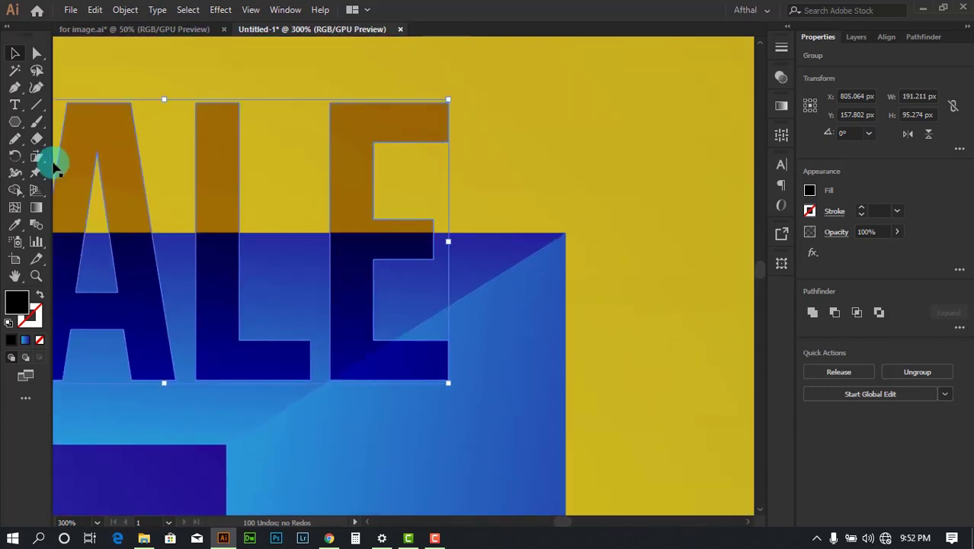
Step: Try to restart the Shear on the shifted SALE group, undoing back past the last small horizontal shift
click(37, 155)
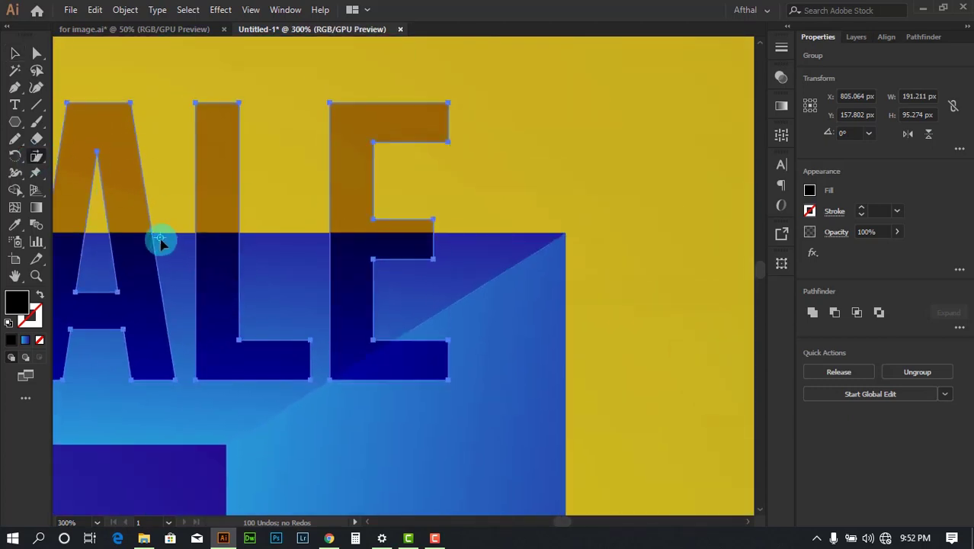
key(ctrl+z)
key(ctrl+z)
drag(186, 242, 194, 254)
key(ctrl+z)
scroll(366, 381, up, 4)
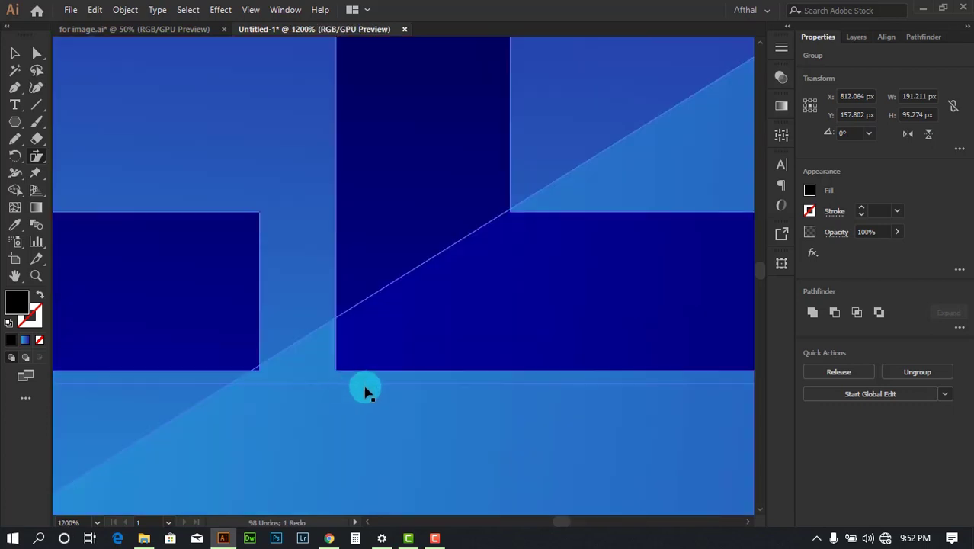
Step: Shift the black SALE group slightly left so the E's lower-left corner lies on the cube's diagonal edge again
click(15, 52)
drag(354, 206, 303, 207)
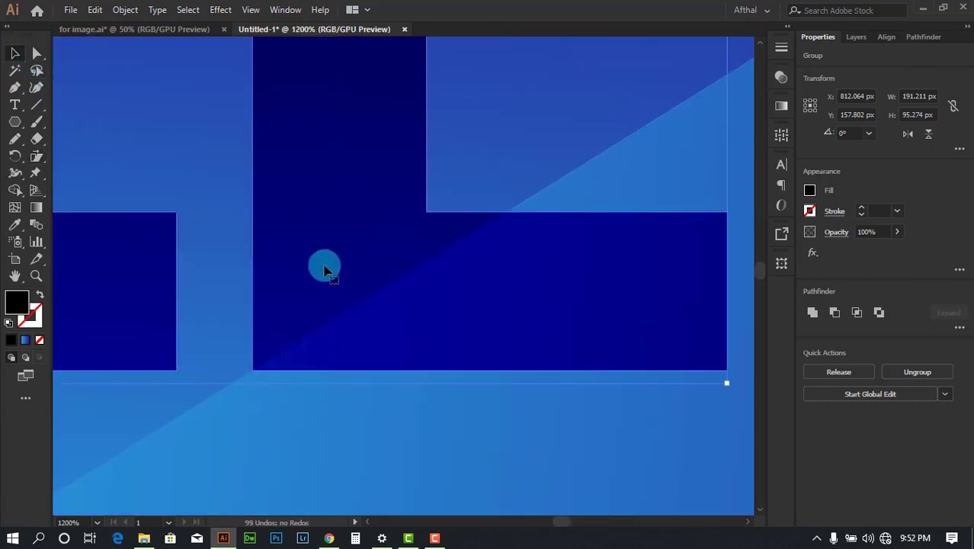
scroll(327, 282, down, 2)
Step: Start the Shear on the black SALE group and place its reference point on the bottom edge of the L
click(37, 158)
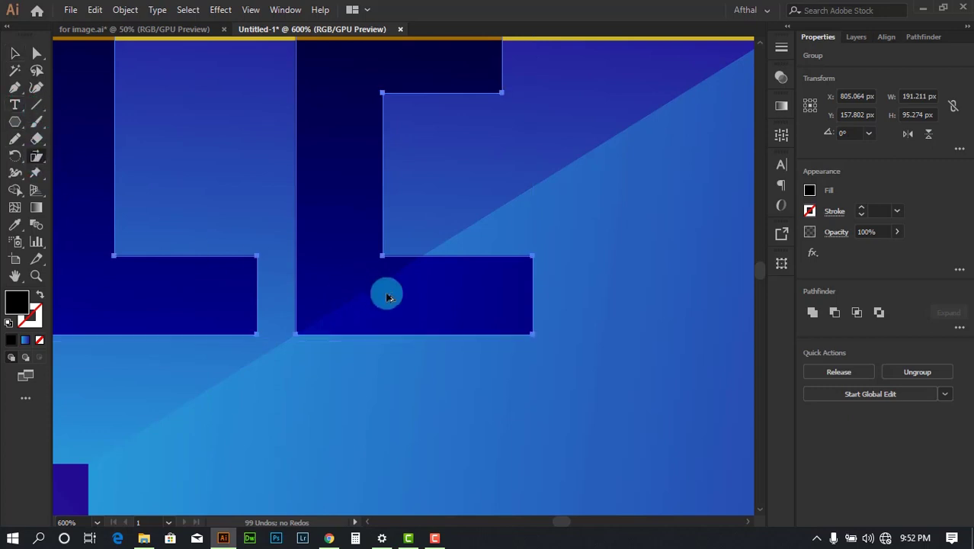
scroll(385, 292, down, 2)
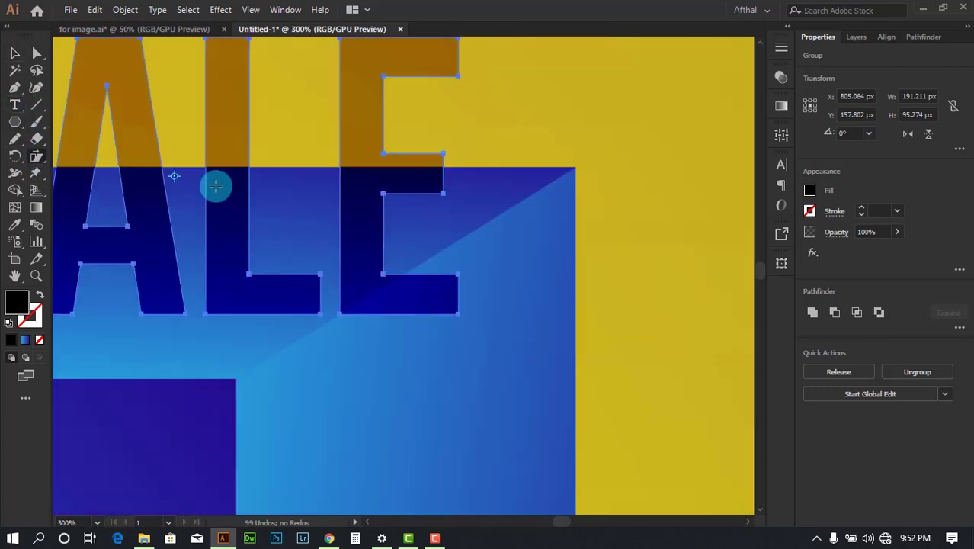
click(175, 177)
click(187, 239)
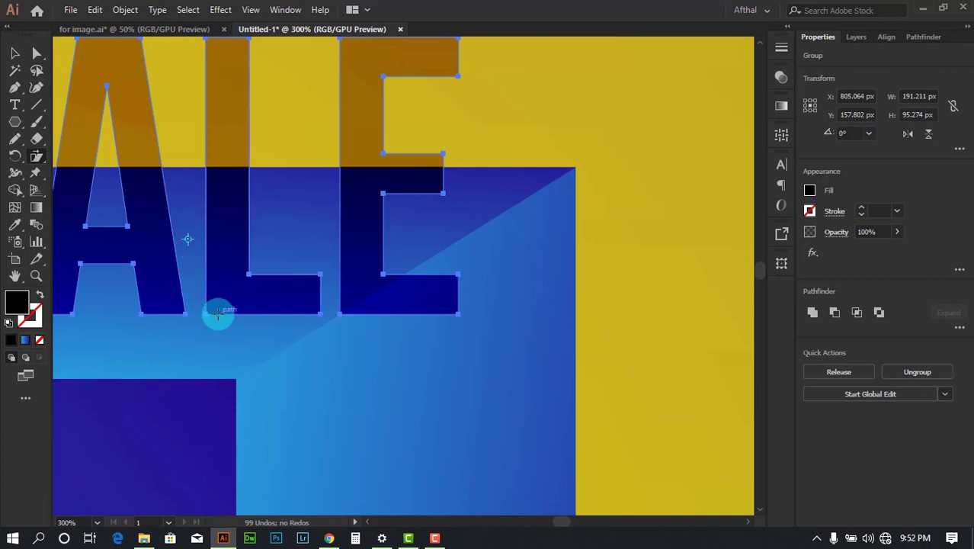
scroll(270, 322, up, 3)
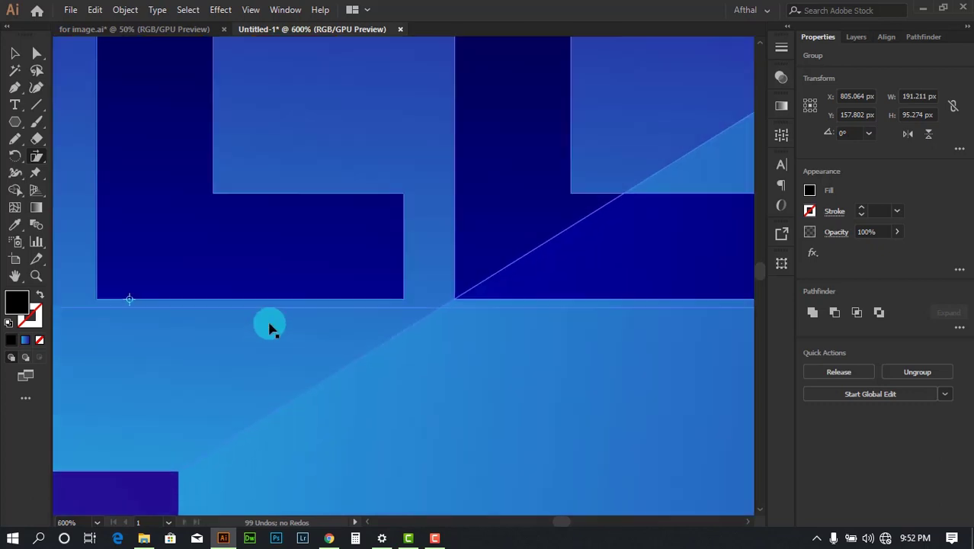
click(223, 299)
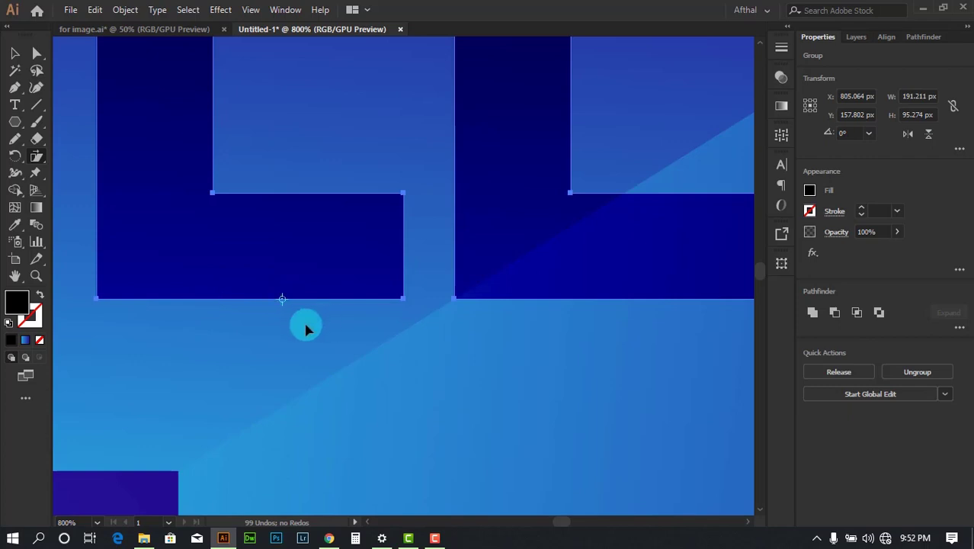
scroll(305, 326, down, 3)
scroll(377, 240, up, 2)
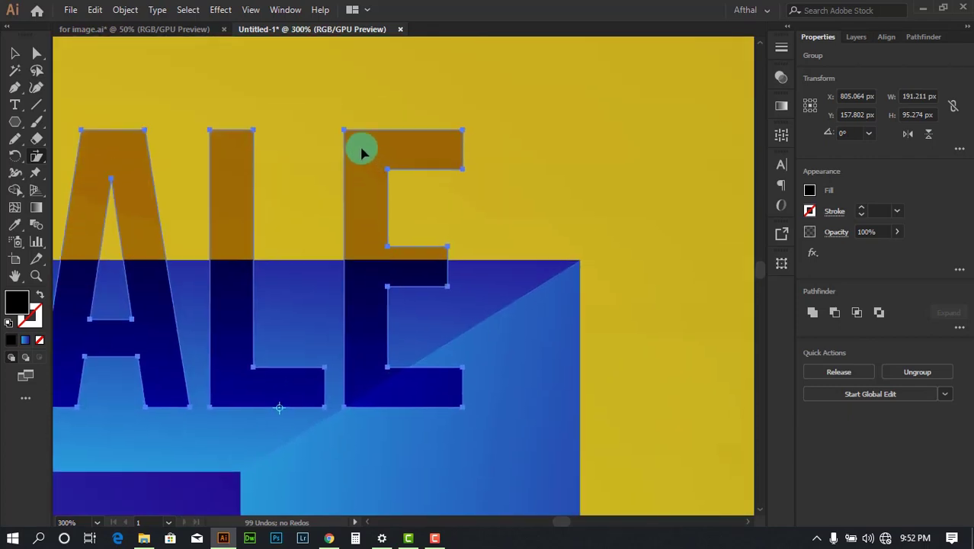
Step: Shear the black SALE group horizontally to the right, parallel to the cube's diagonal edge, to a width of about 328 px
scroll(408, 355, up, 2)
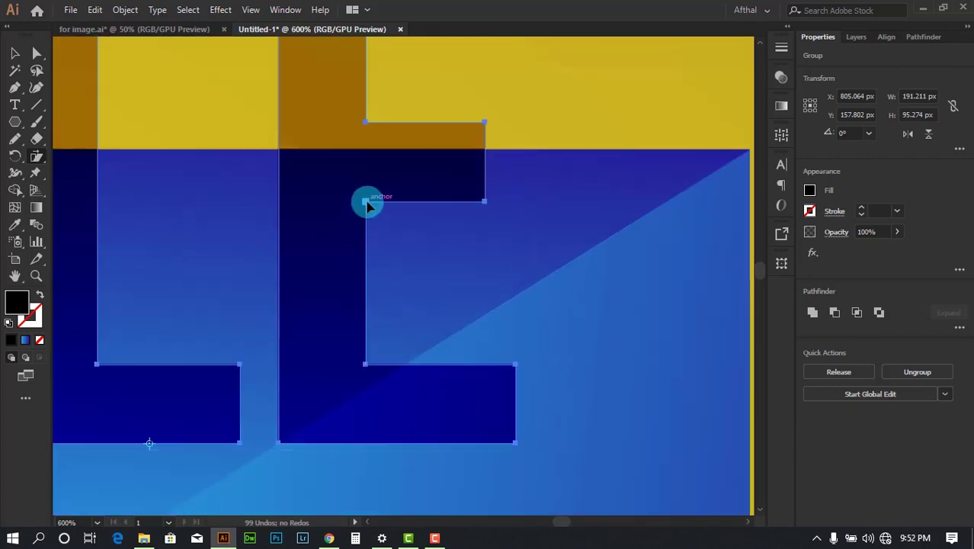
scroll(350, 330, down, 2)
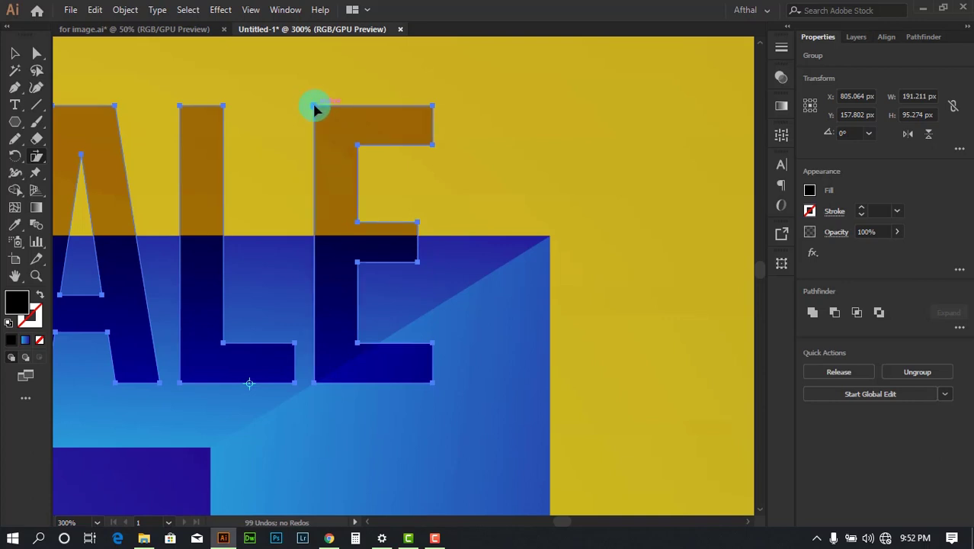
drag(316, 109, 577, 171)
key(ctrl+minus)
key(ctrl+minus)
key(ctrl+minus)
key(ctrl+minus)
key(ctrl+minus)
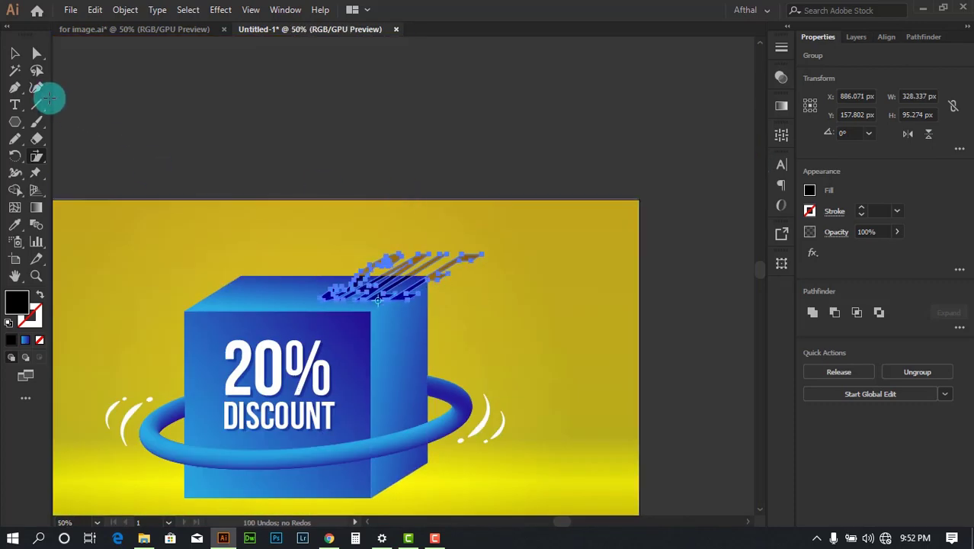
Step: Move the sheared SALE shadow left so that it lies over the middle of the cube's top face, and deselect it
click(14, 55)
click(334, 98)
drag(408, 145, 569, 103)
scroll(549, 278, up, 2)
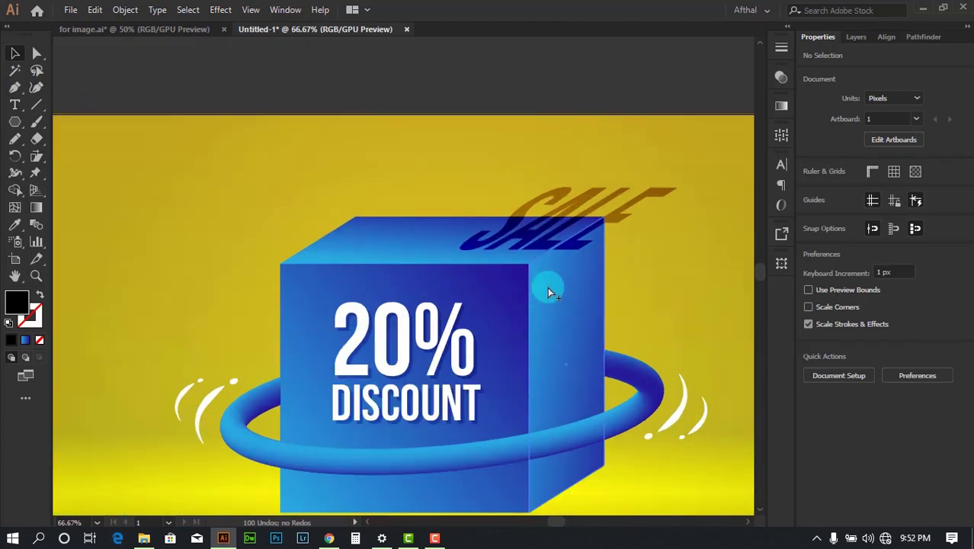
drag(554, 225, 406, 224)
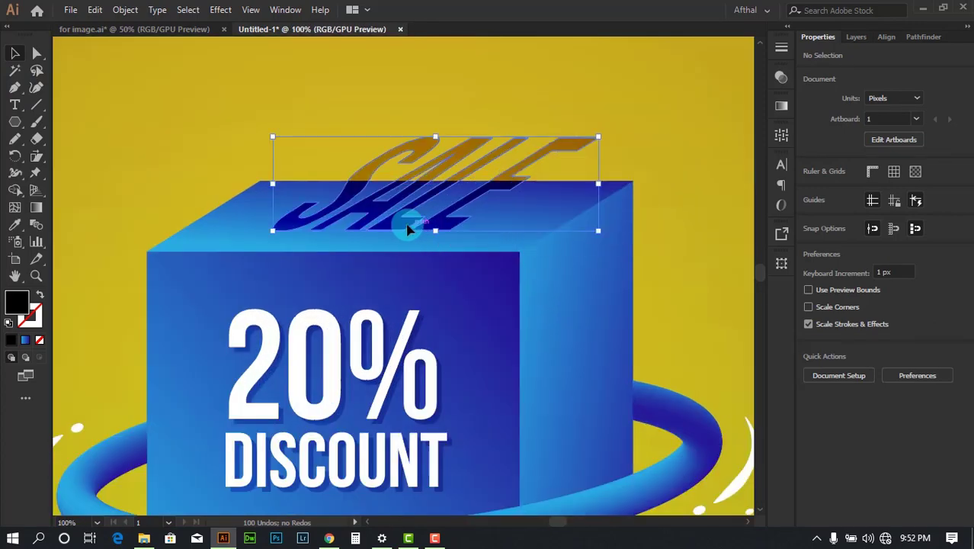
key(ctrl+minus)
key(ctrl+minus)
key(ctrl+minus)
click(577, 144)
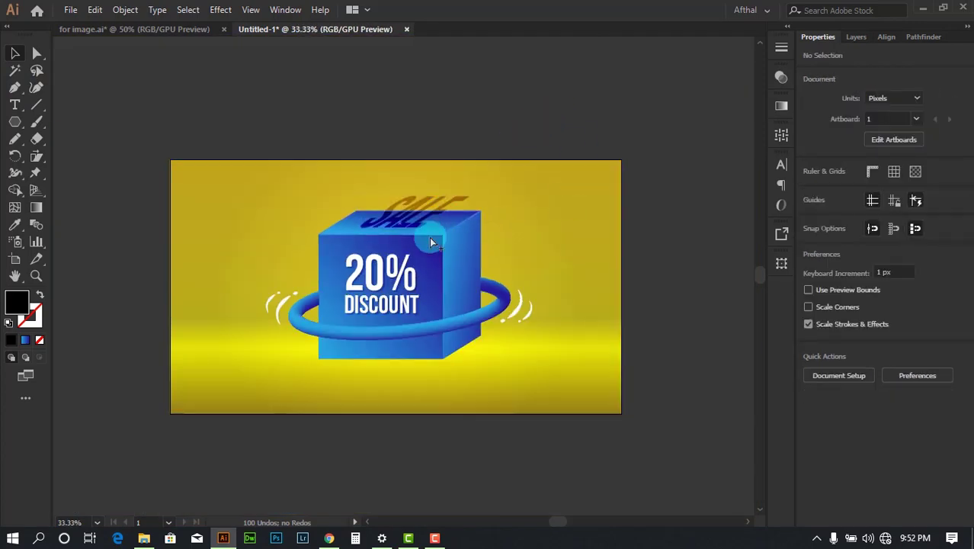
Step: Show the hidden front white SALE group again above its sheared shadow
scroll(430, 238, up, 3)
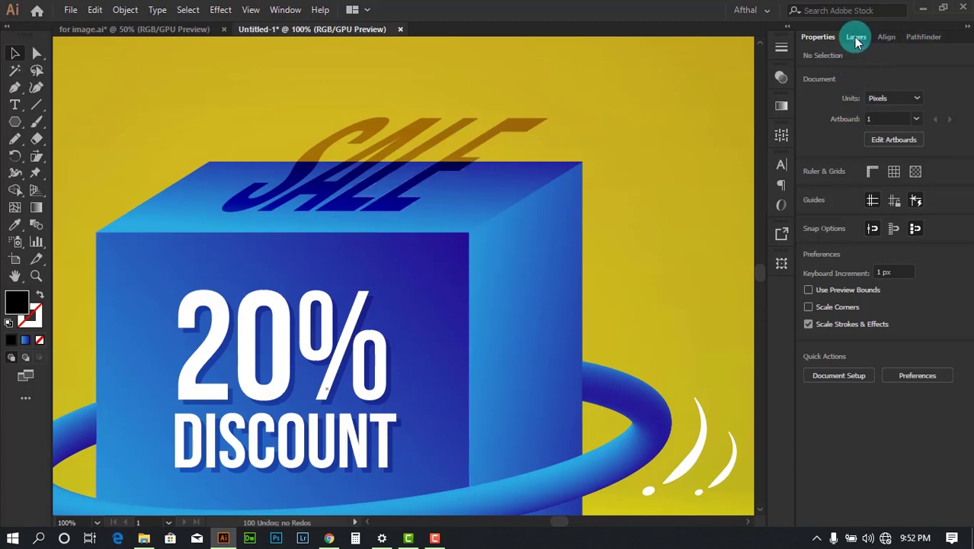
click(856, 38)
click(798, 70)
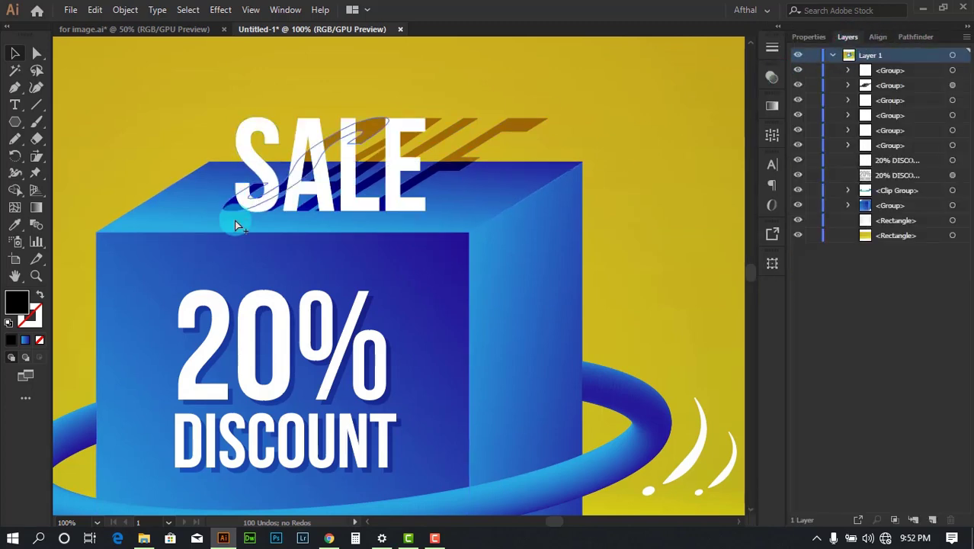
Step: Move the sheared SALE shadow slightly right so that its base lines up with the feet of the white SALE letters, and deselect it
scroll(235, 220, up, 2)
drag(374, 203, 733, 93)
scroll(538, 188, up, 3)
drag(594, 207, 445, 205)
scroll(447, 263, down, 7)
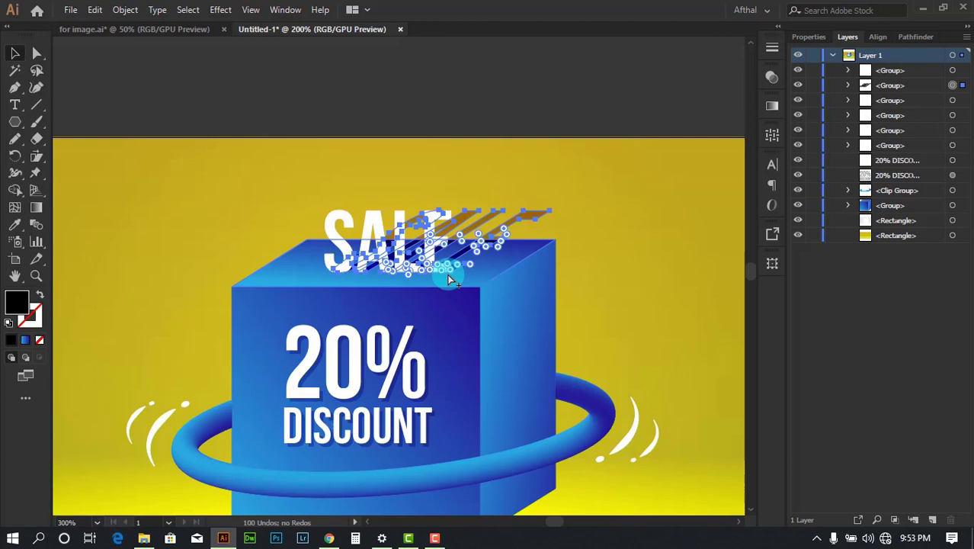
click(526, 92)
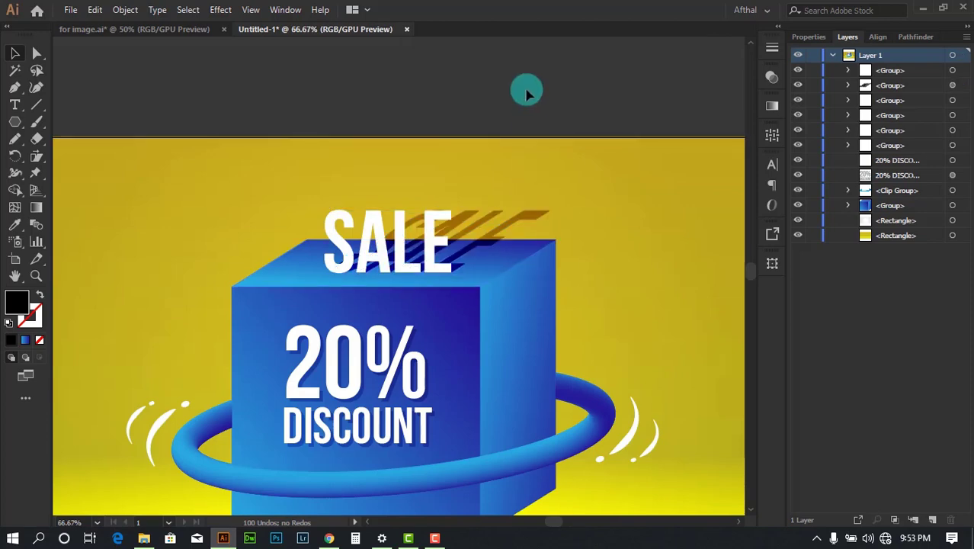
Step: Reselect the sheared SALE shadow and hide the white SALE group in front of it
scroll(526, 91, down, 2)
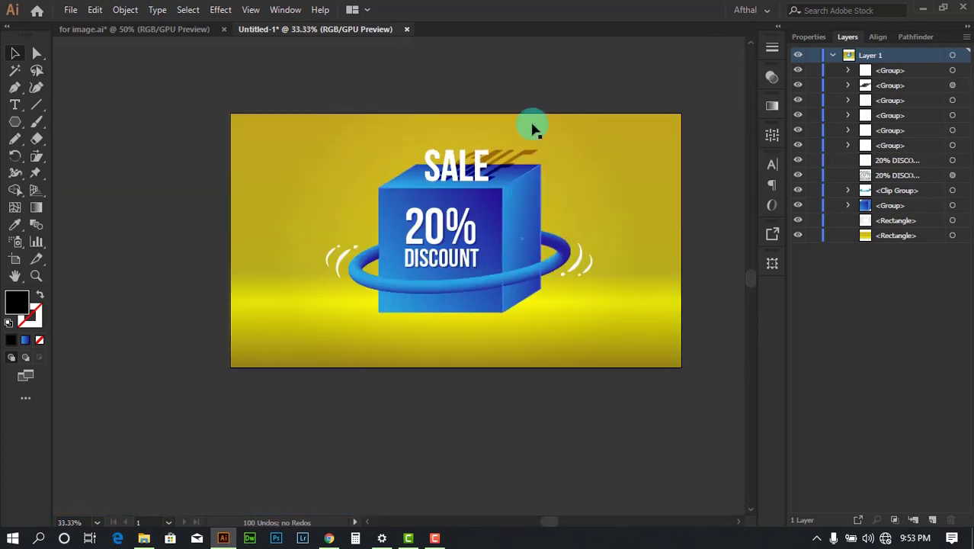
scroll(512, 191, up, 3)
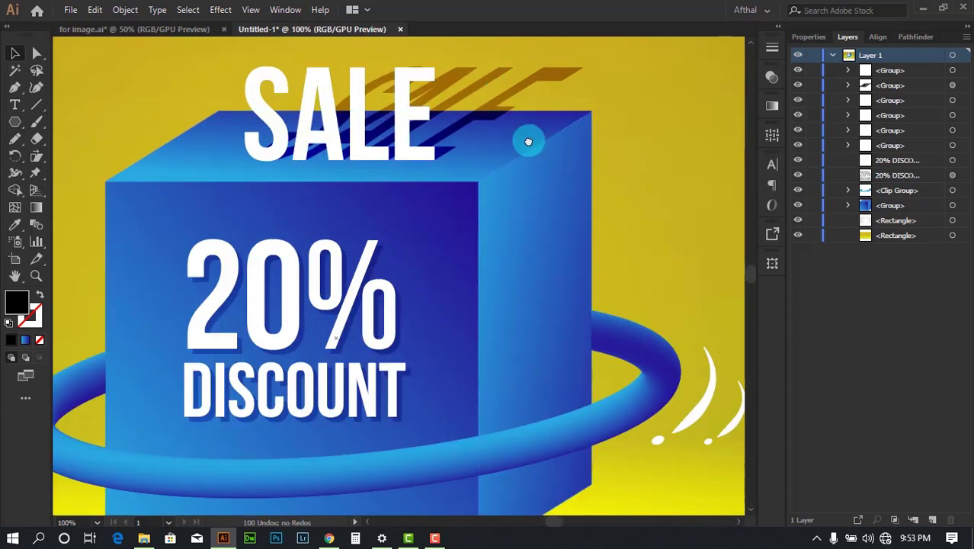
drag(328, 116, 390, 198)
scroll(425, 185, up, 1)
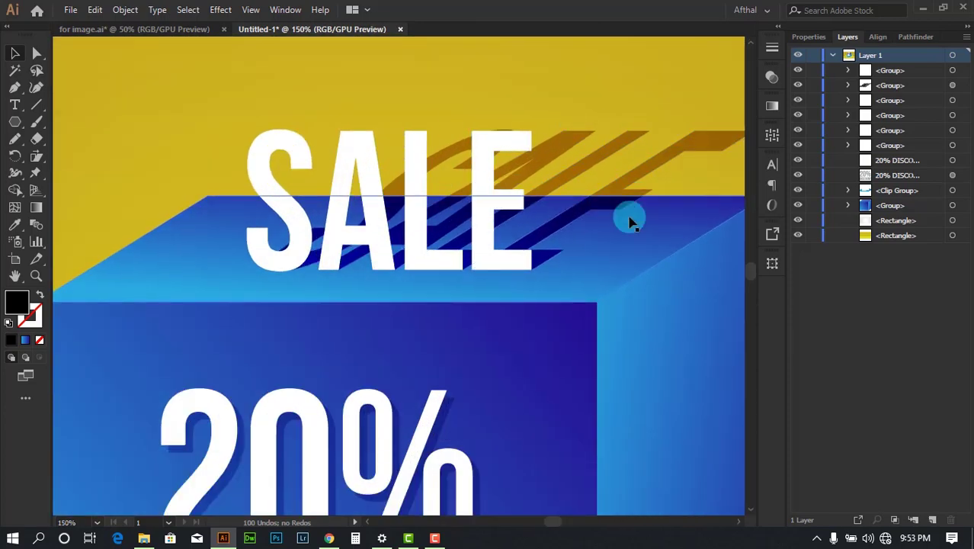
scroll(478, 120, right, 4)
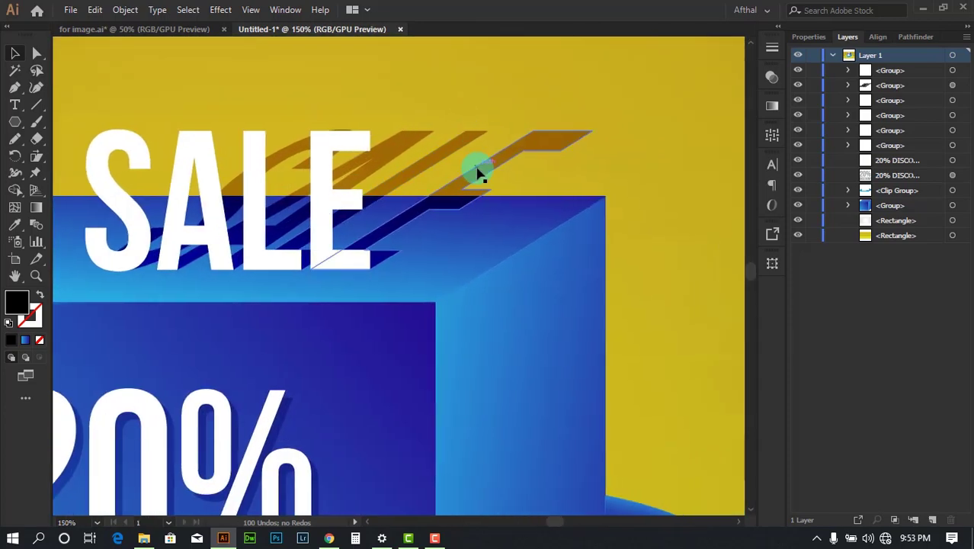
key(ctrl+z)
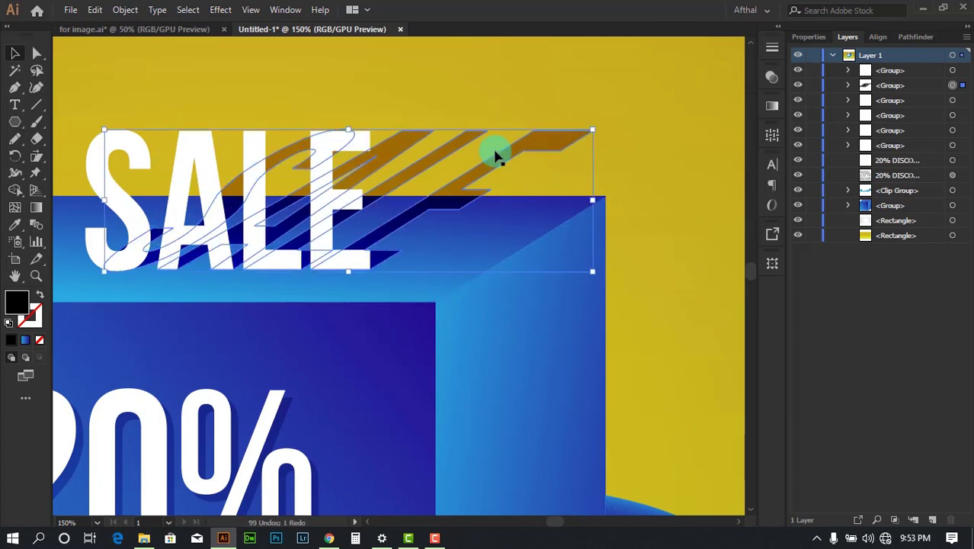
scroll(531, 182, left, 1)
scroll(515, 130, down, 1)
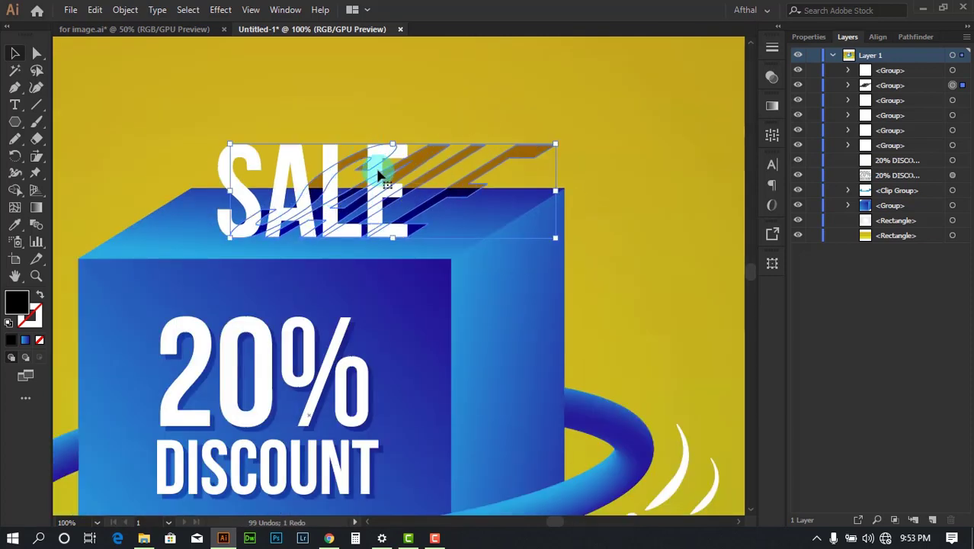
click(798, 70)
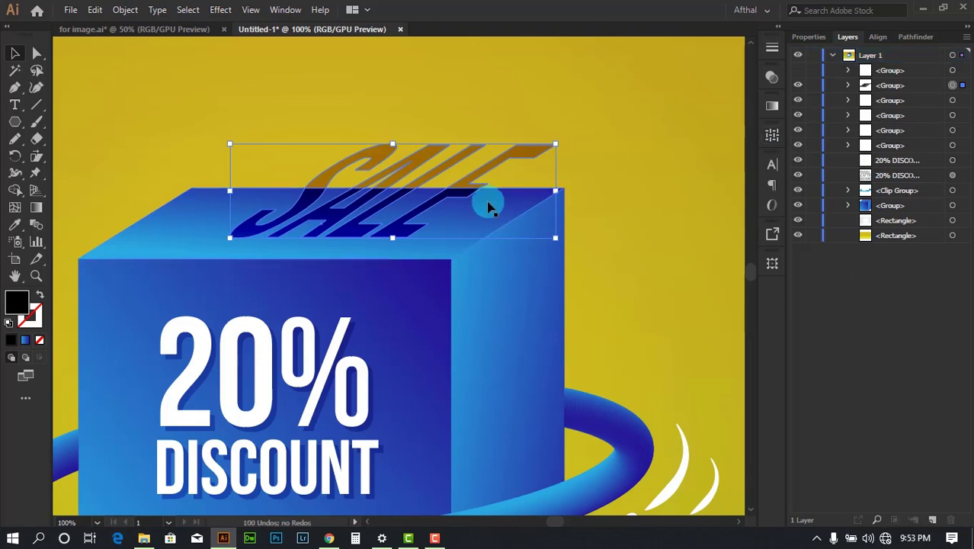
Step: Add the blue cube group to the selection together with the sheared SALE shadow
scroll(487, 183, up, 1)
scroll(493, 173, up, 1)
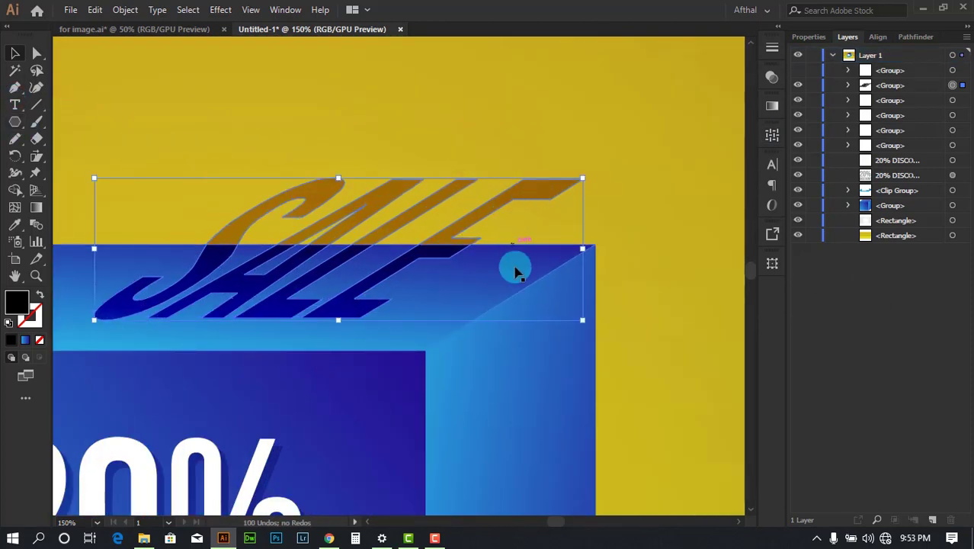
drag(536, 274, 544, 149)
key(ctrl+z)
click(536, 195)
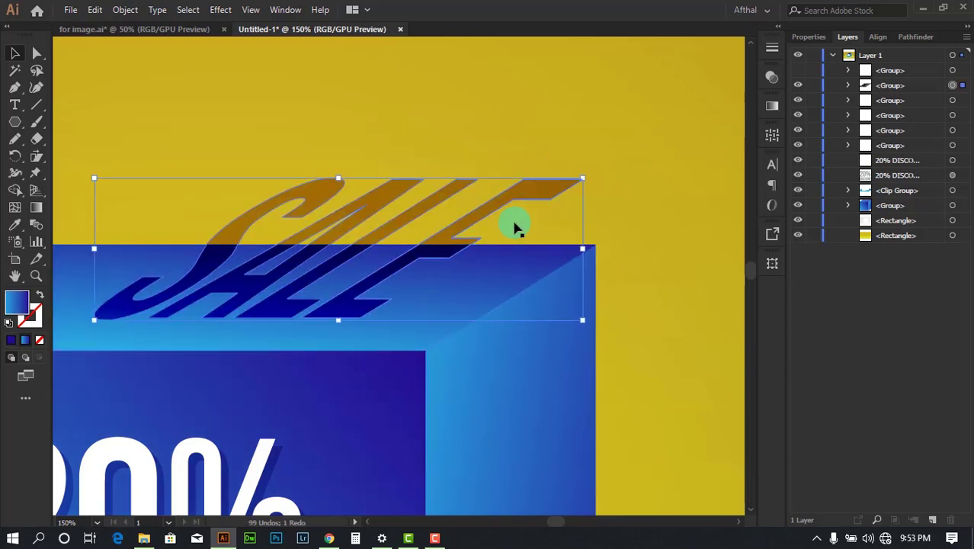
shift+click(535, 280)
scroll(521, 252, down, 2)
drag(523, 297, 228, 137)
scroll(381, 148, down, 1)
scroll(381, 147, down, 1)
key(ctrl+z)
key(ctrl+z)
Step: Trim away all parts of the SALE shadow that extend above the cube's back top edge with the Shape Builder, and deselect
scroll(410, 215, up, 1)
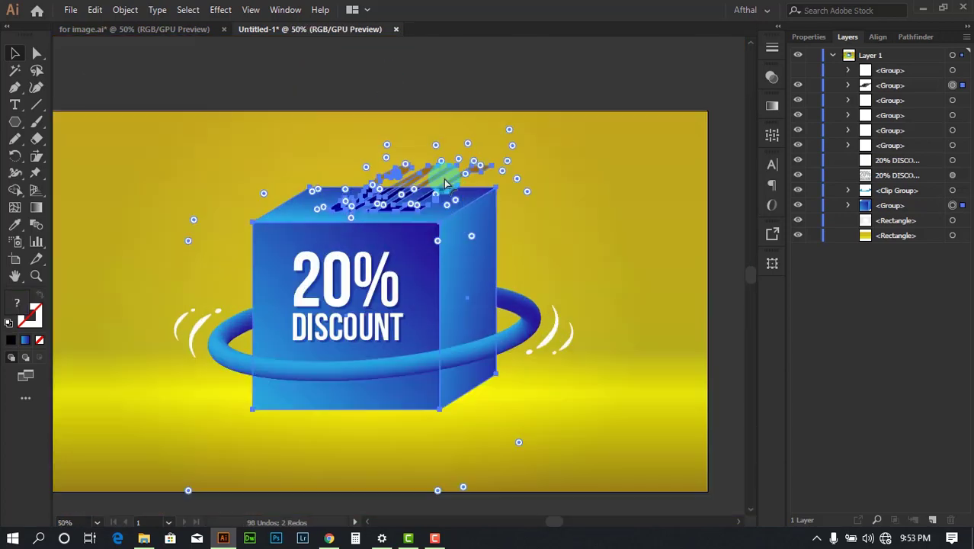
scroll(446, 183, up, 4)
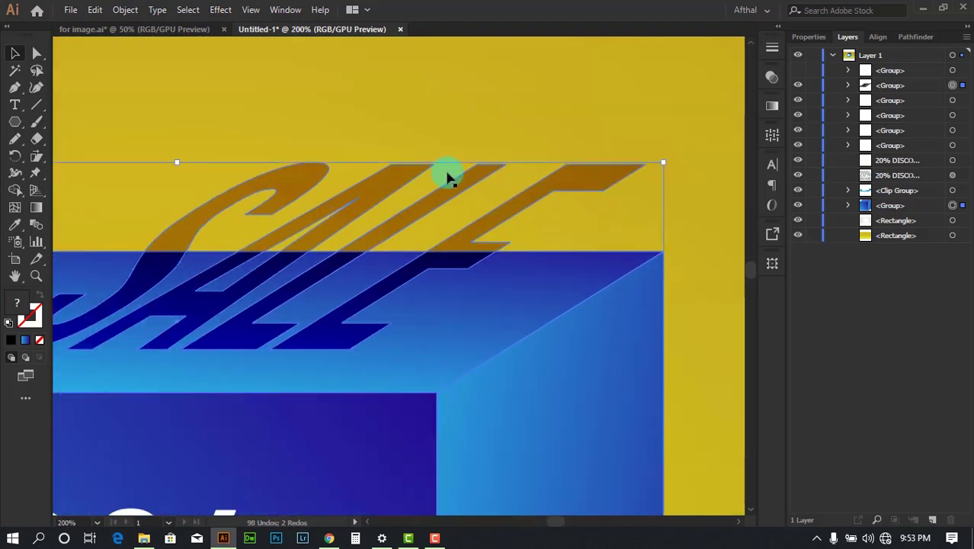
key(q)
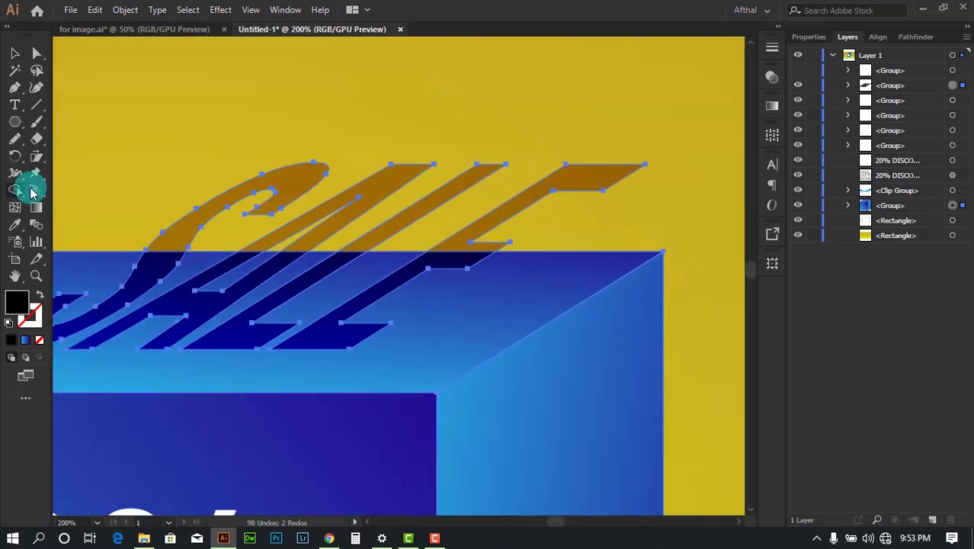
drag(551, 197, 573, 187)
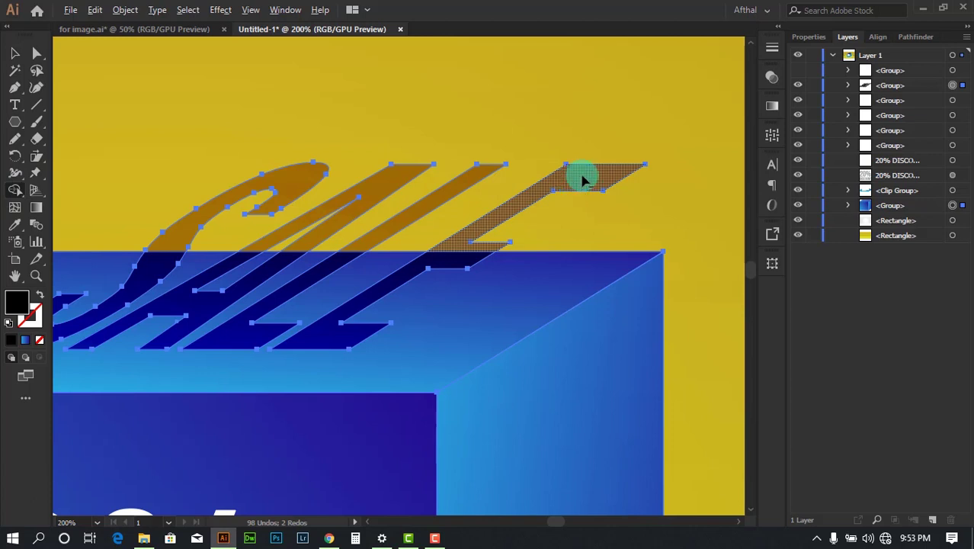
mouse_move(593, 181)
mouse_down()
mouse_move(492, 193)
mouse_move(317, 192)
mouse_move(345, 194)
mouse_up()
key(ctrl+minus)
key(ctrl+minus)
key(ctrl+minus)
click(15, 53)
click(403, 154)
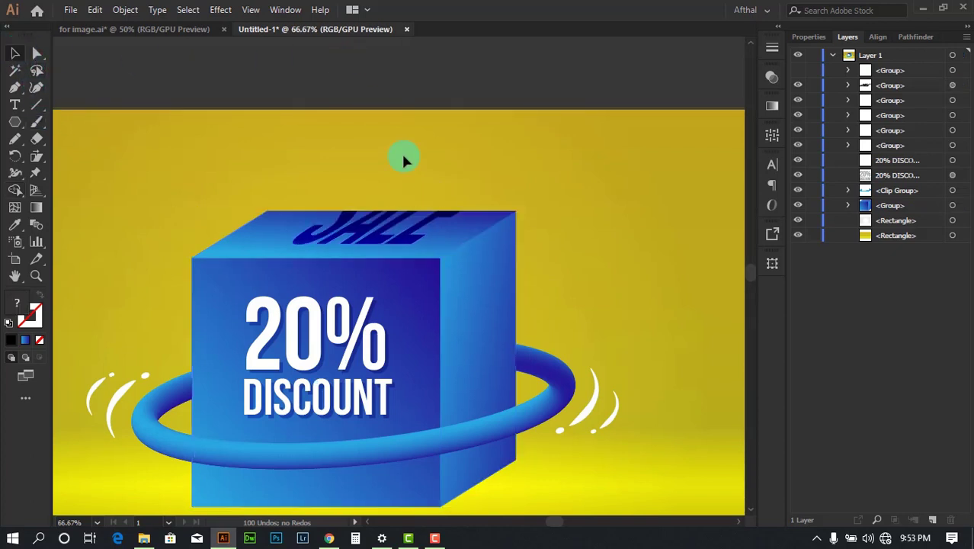
drag(424, 234, 510, 70)
key(ctrl+z)
key(ctrl+z)
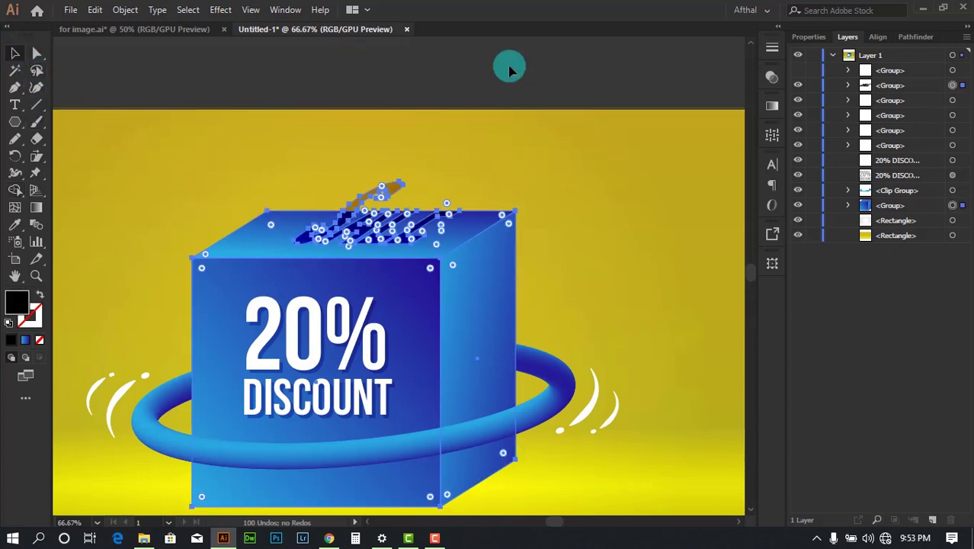
click(496, 83)
key(ctrl+shift+z)
key(ctrl+shift+z)
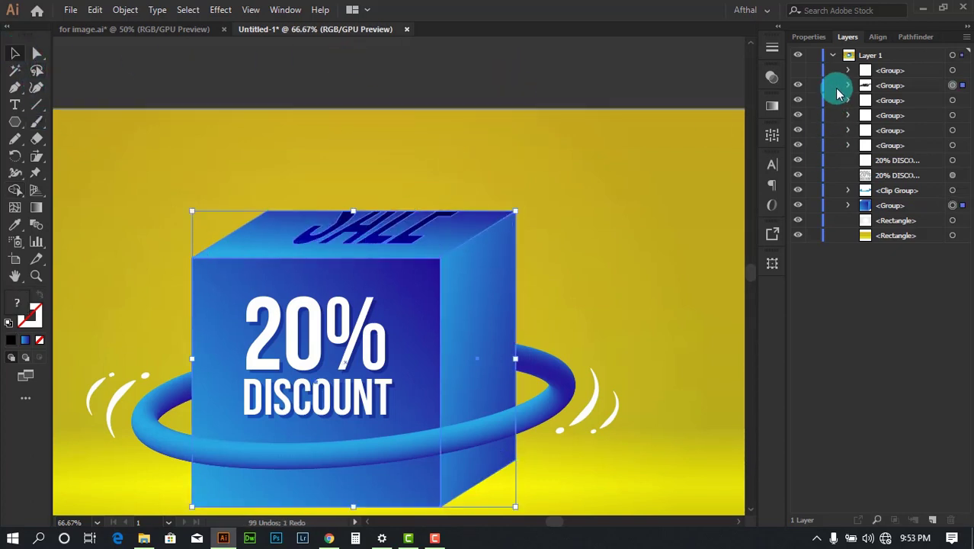
Step: Show the hidden white SALE group again in front of the trimmed shadow and deselect everything
key(ctrl+shift+z)
click(391, 71)
key(ctrl+minus)
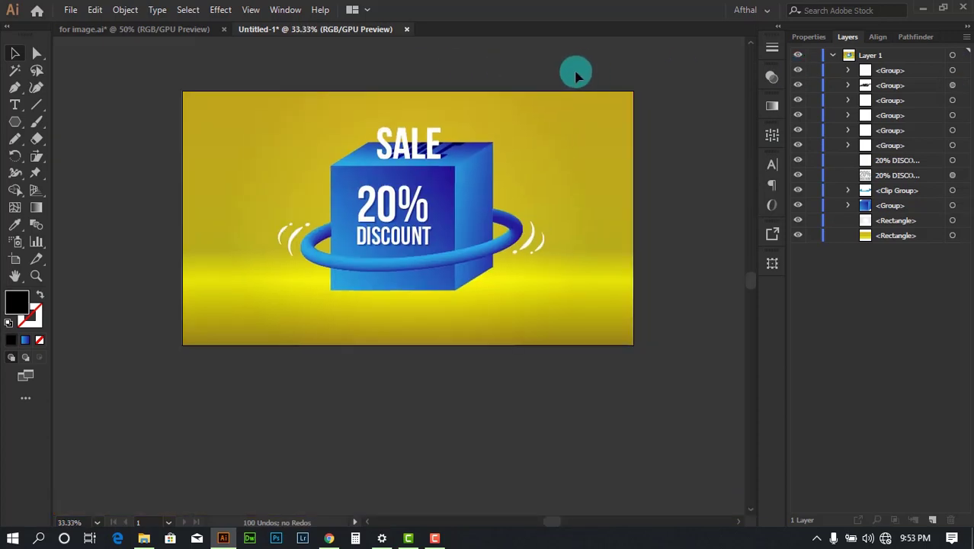
key(ctrl+plus)
key(ctrl+plus)
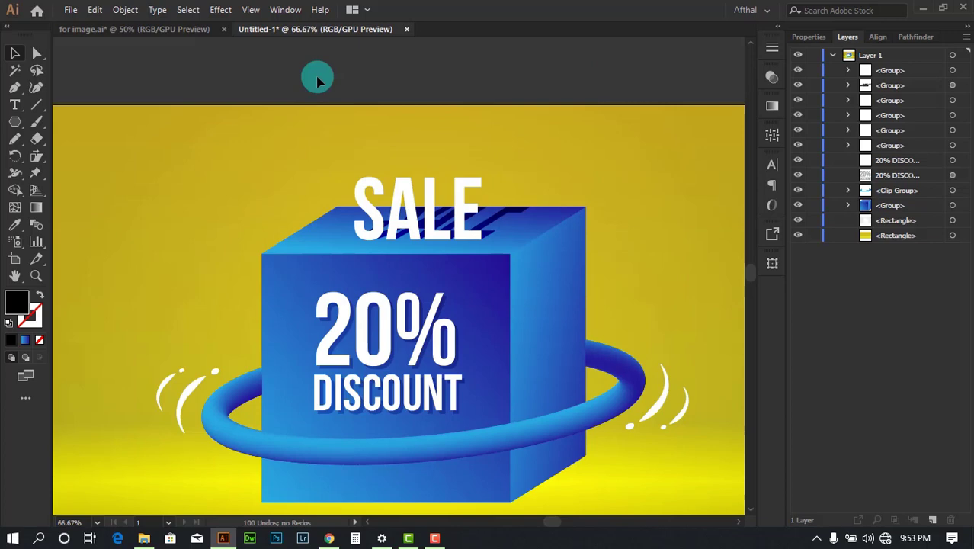
Step: Examine the SALE lettering and its outline in for image.ai and compare it with the banner in Untitled-1
click(134, 11)
click(118, 29)
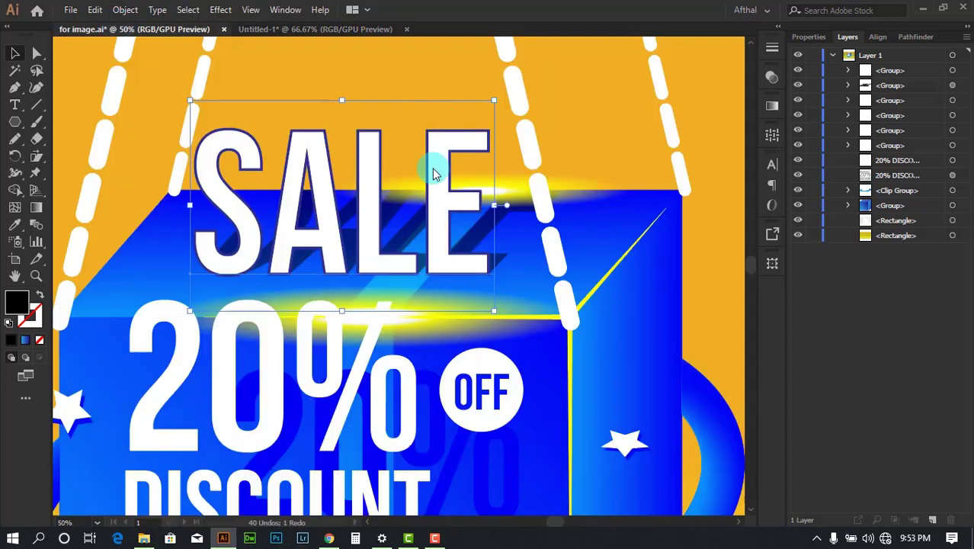
scroll(432, 168, down, 3)
scroll(468, 113, up, 6)
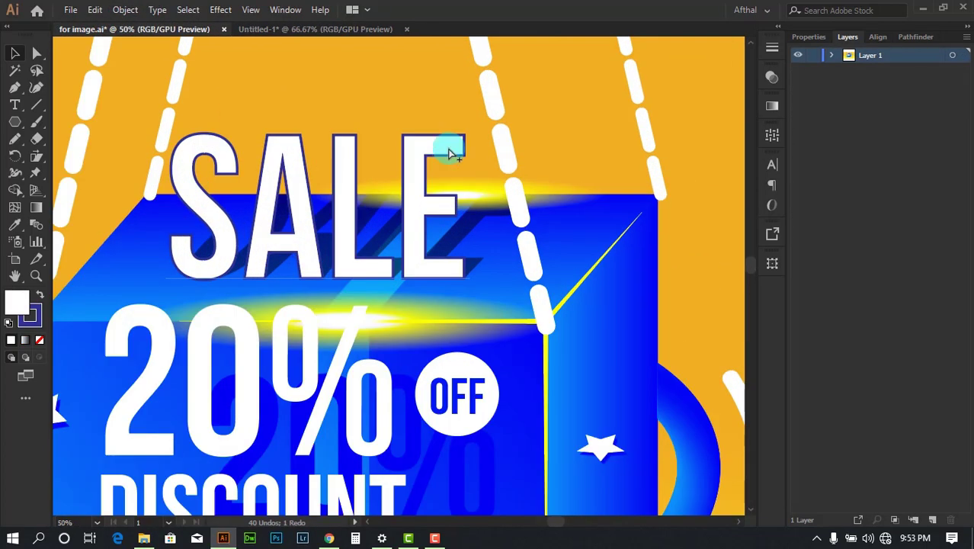
scroll(396, 133, up, 3)
key(ctrl+z)
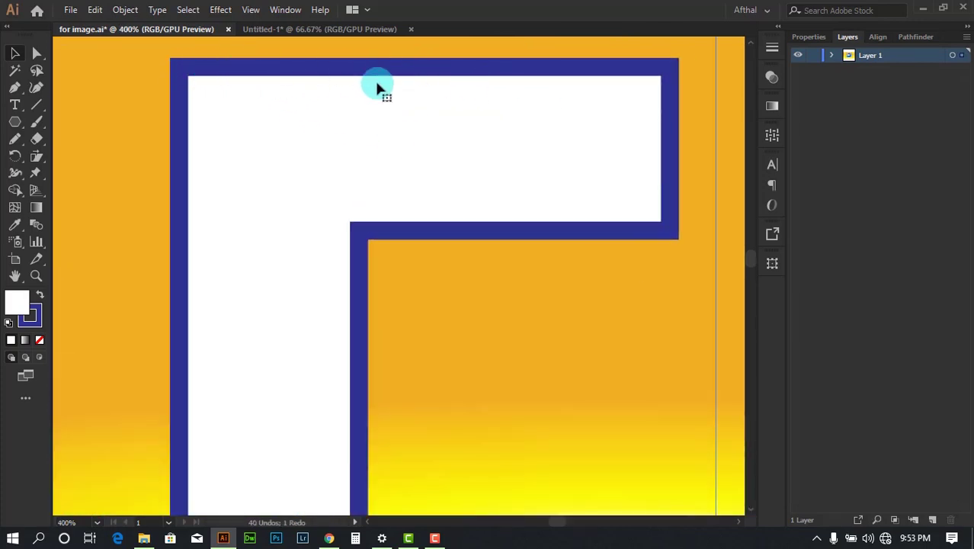
scroll(533, 171, down, 8)
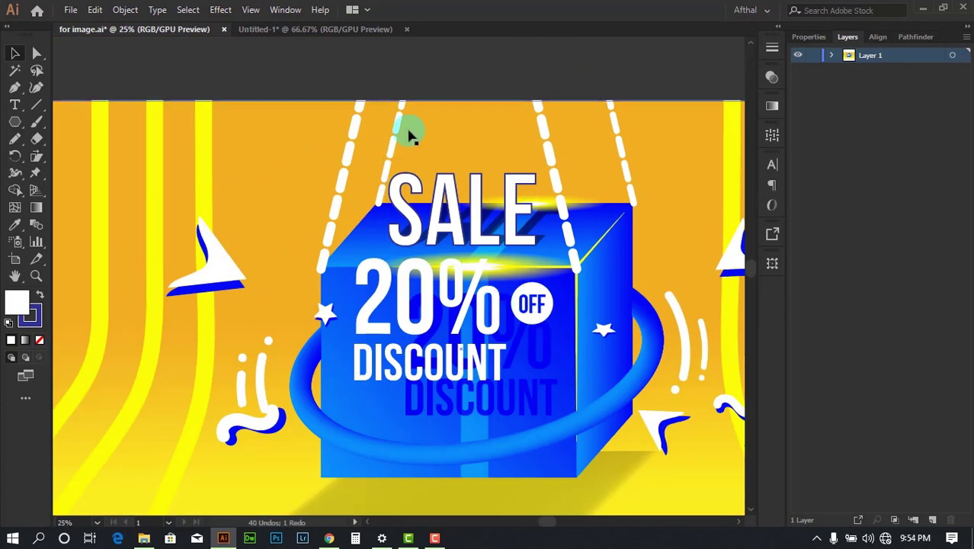
click(348, 29)
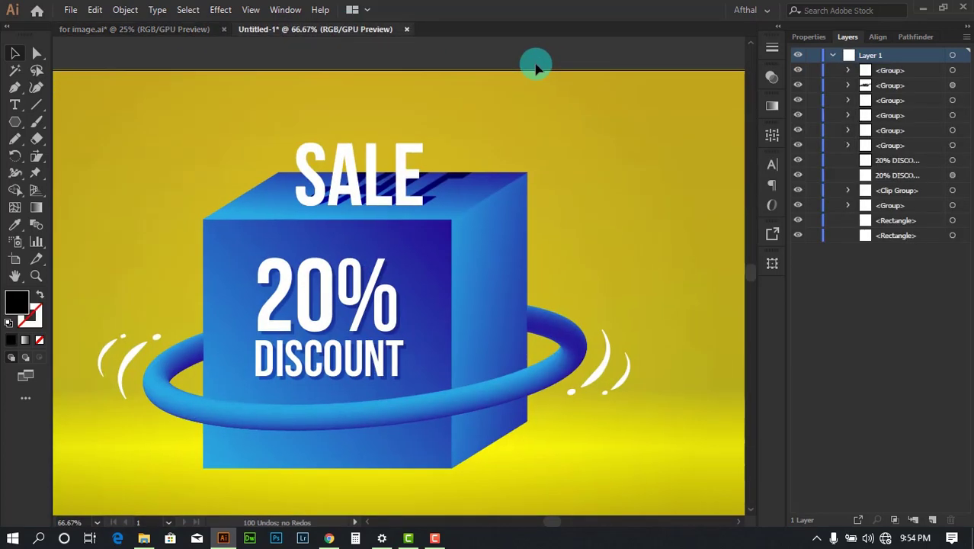
scroll(476, 312, up, 1)
scroll(459, 186, down, 2)
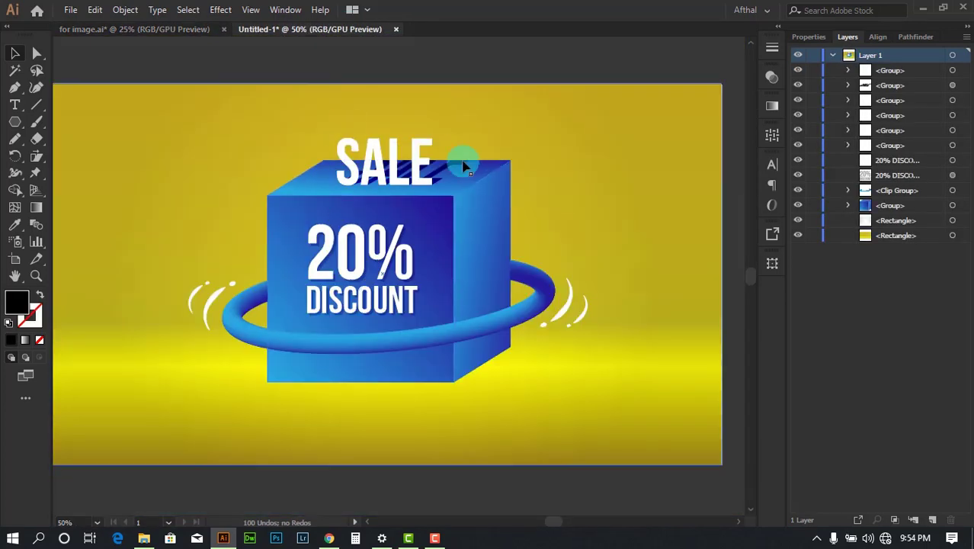
scroll(520, 56, left, 1)
Step: Switch to for image.ai and move the dashed white ropes above the cube left, away from the cube's corners
click(180, 30)
scroll(224, 58, down, 1)
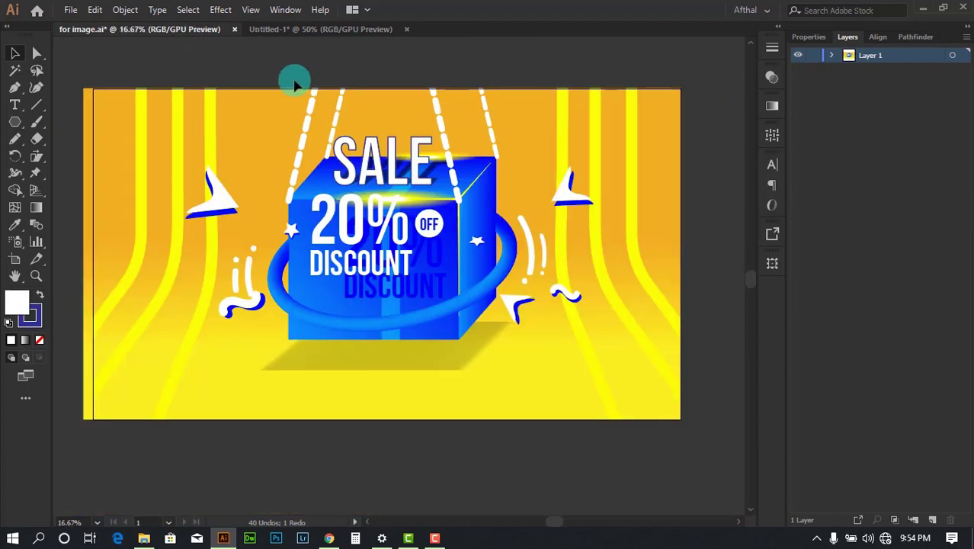
drag(538, 45, 540, 64)
scroll(489, 130, up, 1)
drag(492, 127, 528, 83)
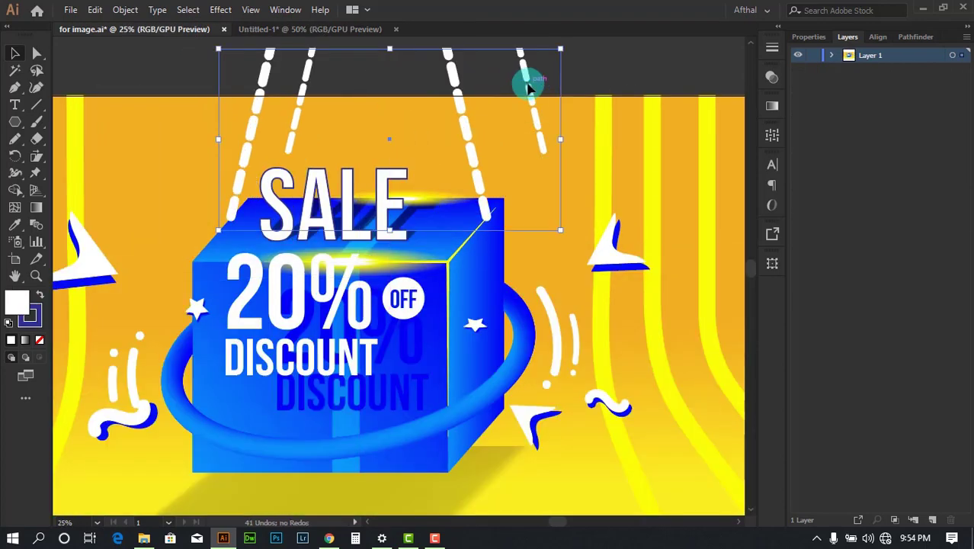
key(ctrl+z)
drag(516, 163, 434, 144)
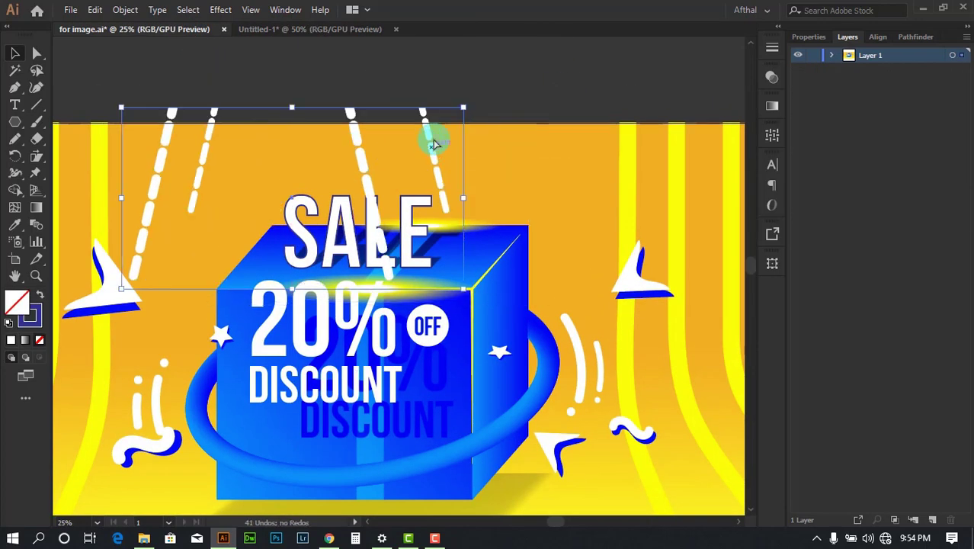
Step: Switch to Untitled-1 and draw a curved rope about 33 × 238 px with the Pencil from the cube's front upper-left corner past the artboard's top edge
click(327, 30)
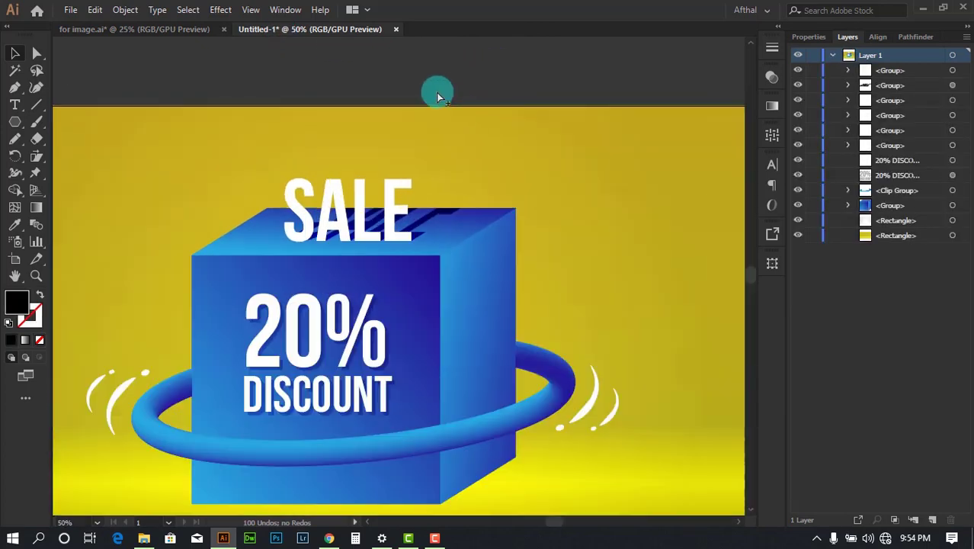
scroll(438, 96, up, 2)
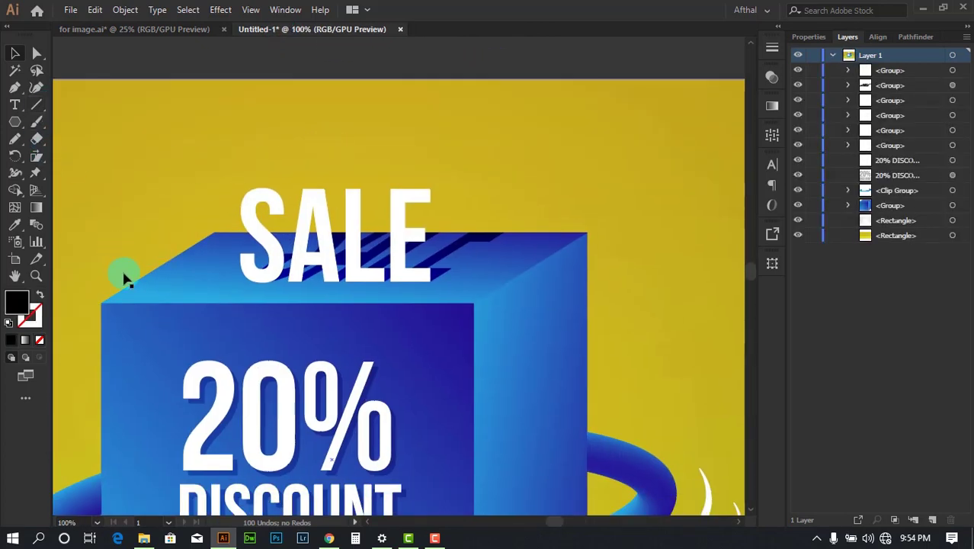
drag(129, 268, 296, 215)
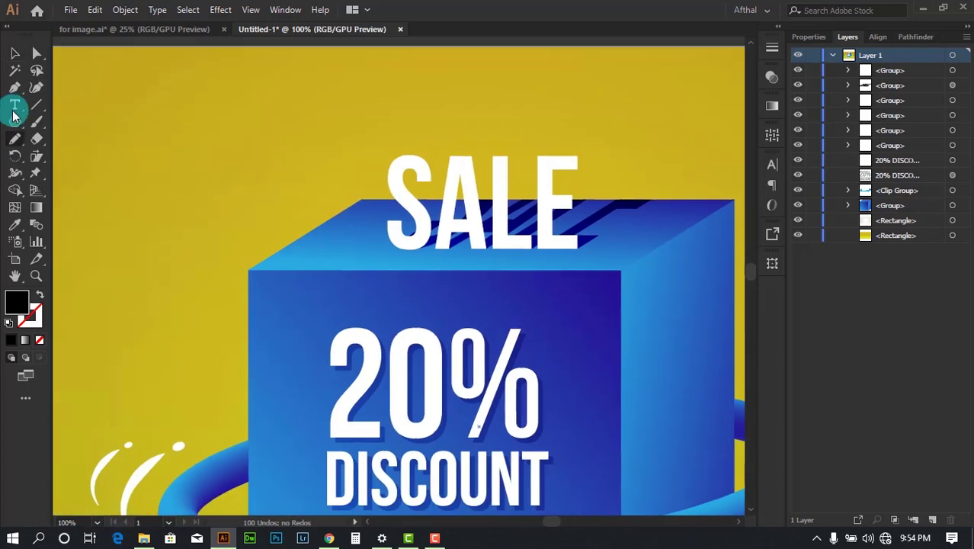
click(13, 140)
scroll(255, 229, up, 1)
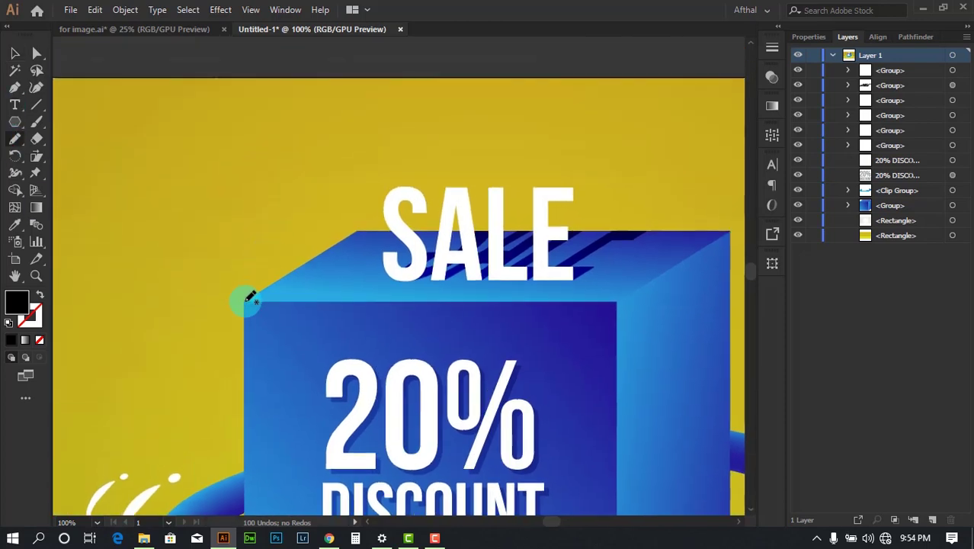
mouse_move(254, 276)
mouse_down()
mouse_move(287, 185)
mouse_move(288, 76)
mouse_up()
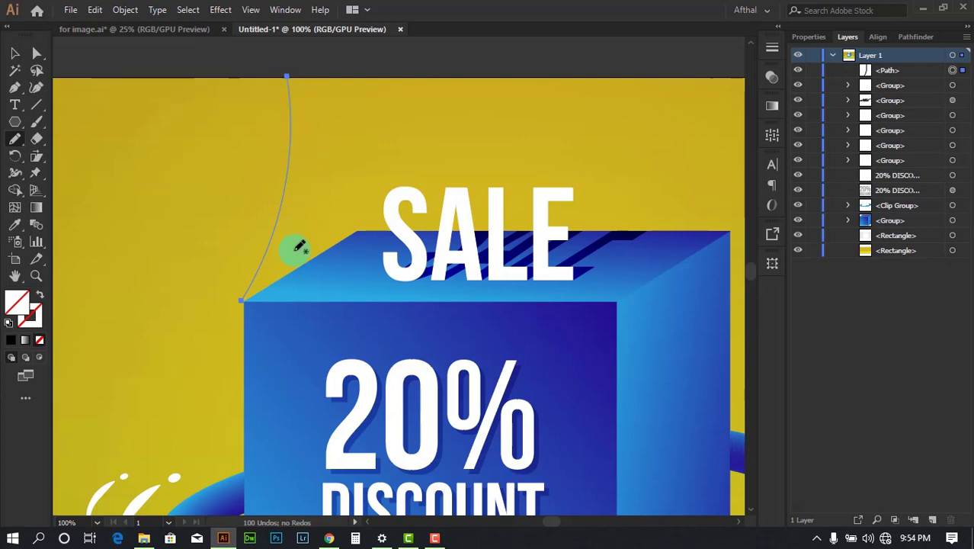
key(Delete)
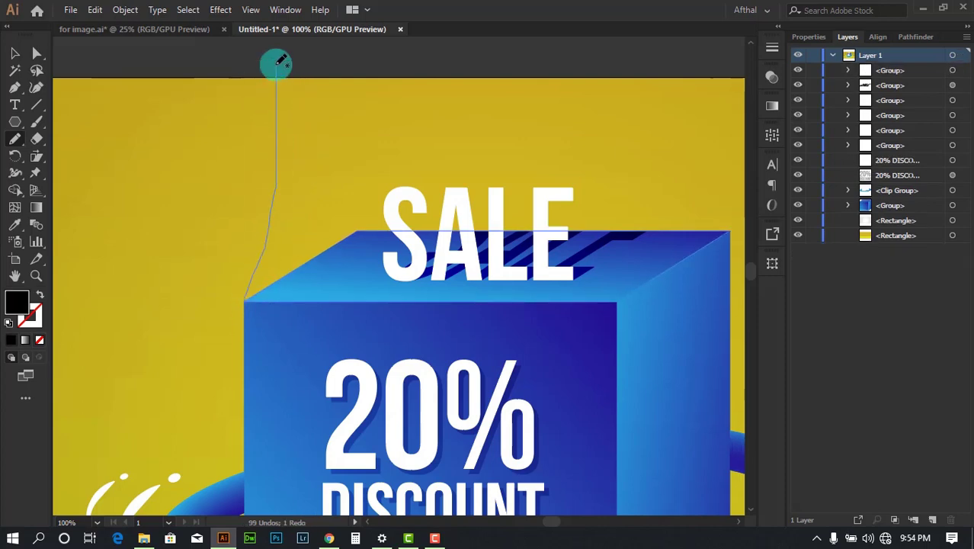
drag(276, 62, 276, 64)
key(ctrl+minus)
key(ctrl+minus)
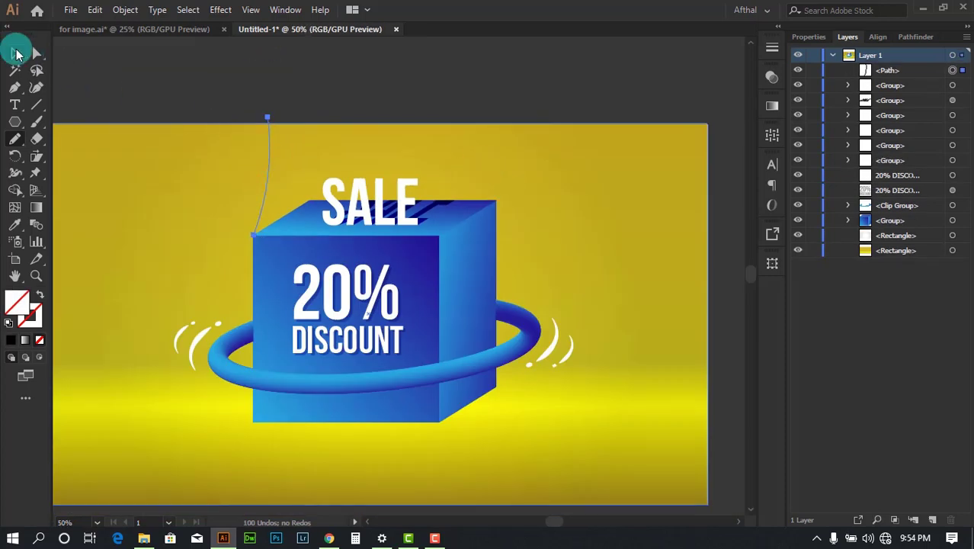
Step: Give the curved rope path above the cube's front corner a 5 px stroke, keeping it in its drawn place
click(16, 53)
click(319, 62)
scroll(276, 153, up, 2)
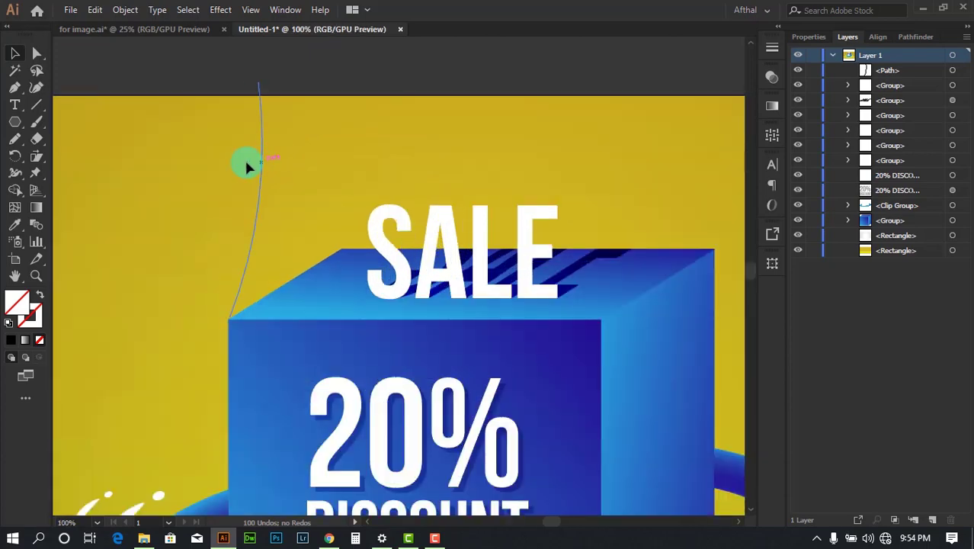
drag(260, 161, 241, 162)
key(ctrl+z)
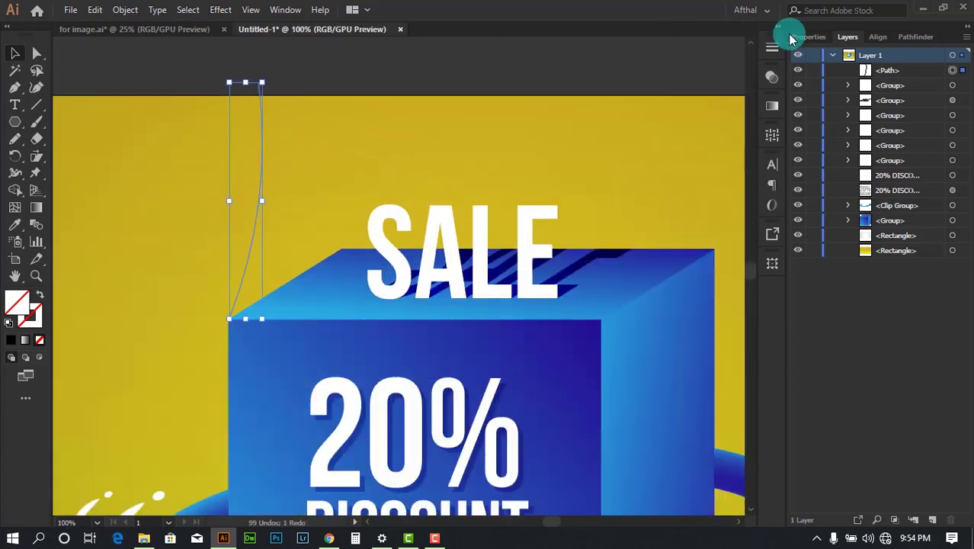
click(777, 51)
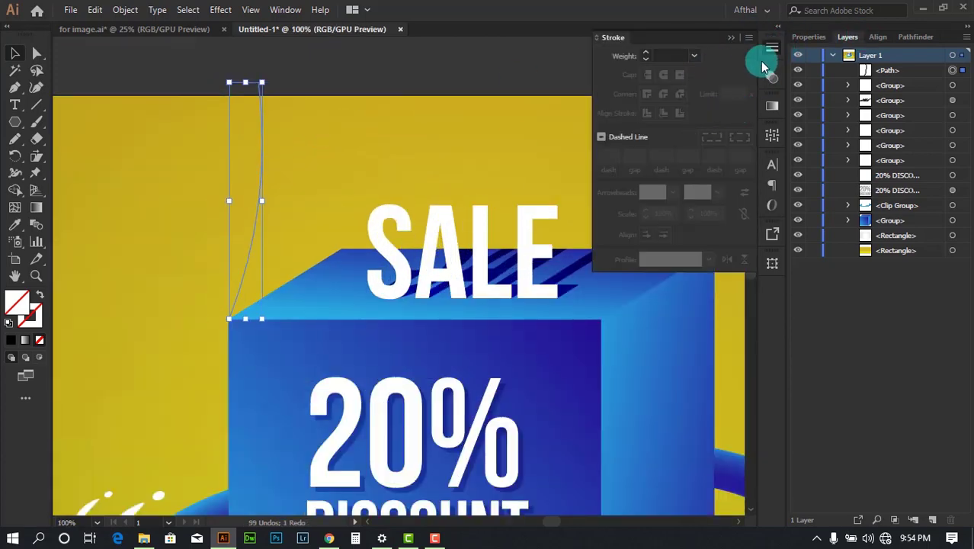
click(646, 56)
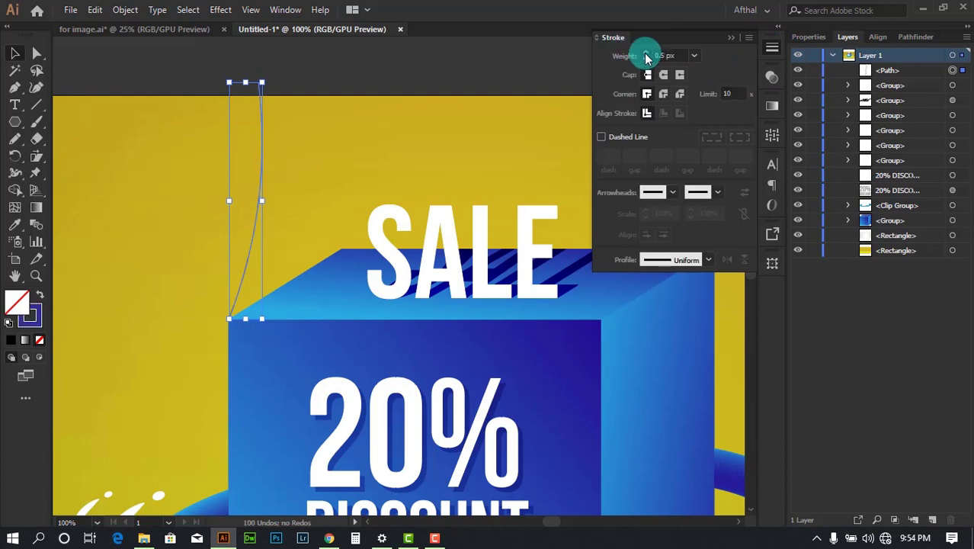
click(646, 57)
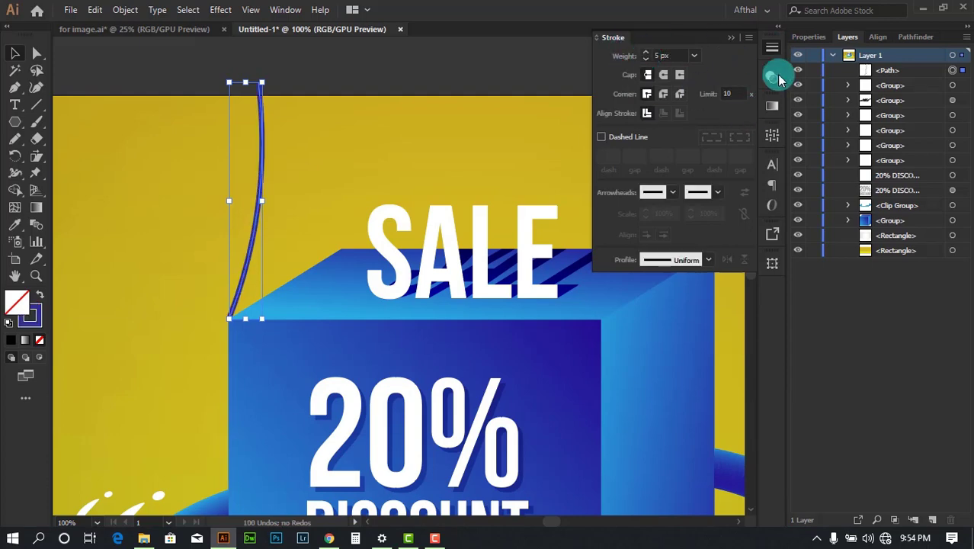
Step: Switch to for image.ai, move the dashed white ropes right and down from the cube's corners, and return to Untitled-1
click(804, 37)
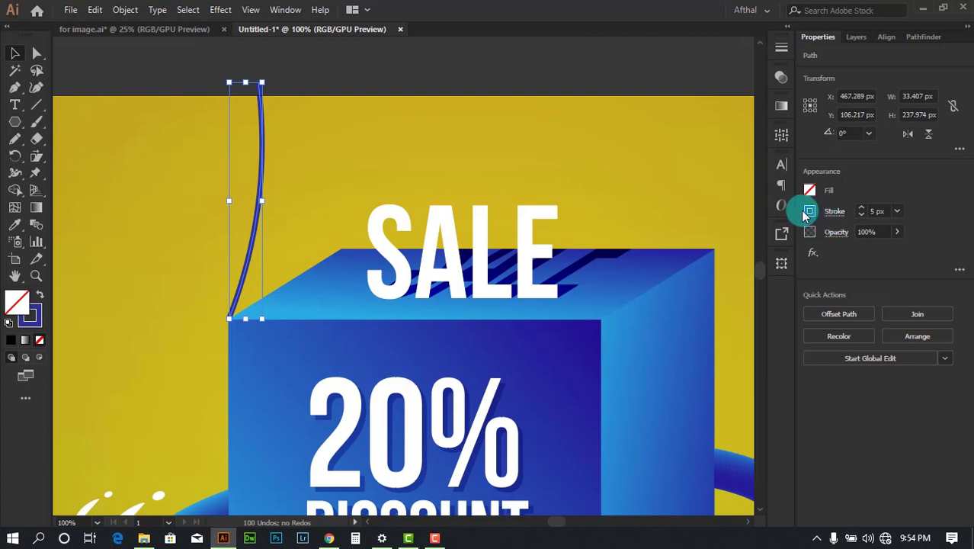
click(809, 211)
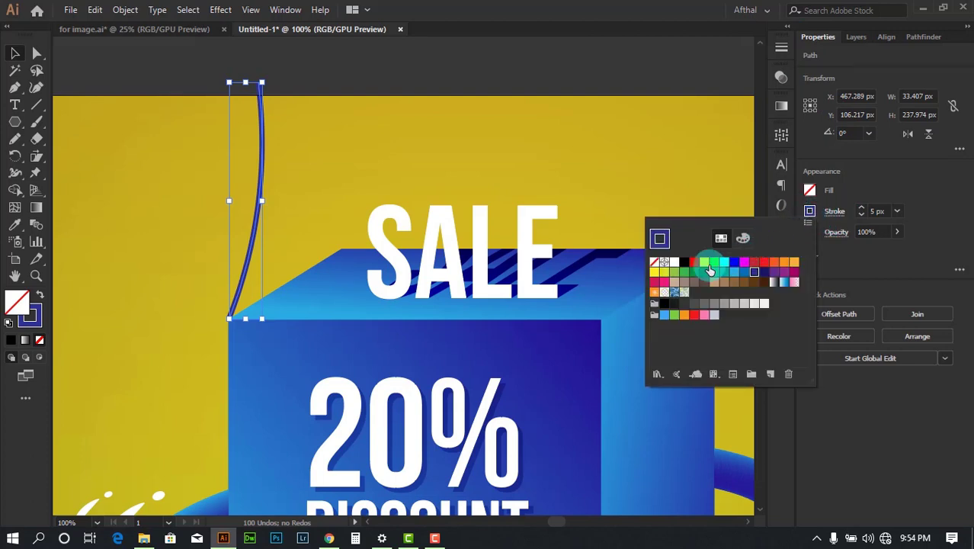
click(174, 29)
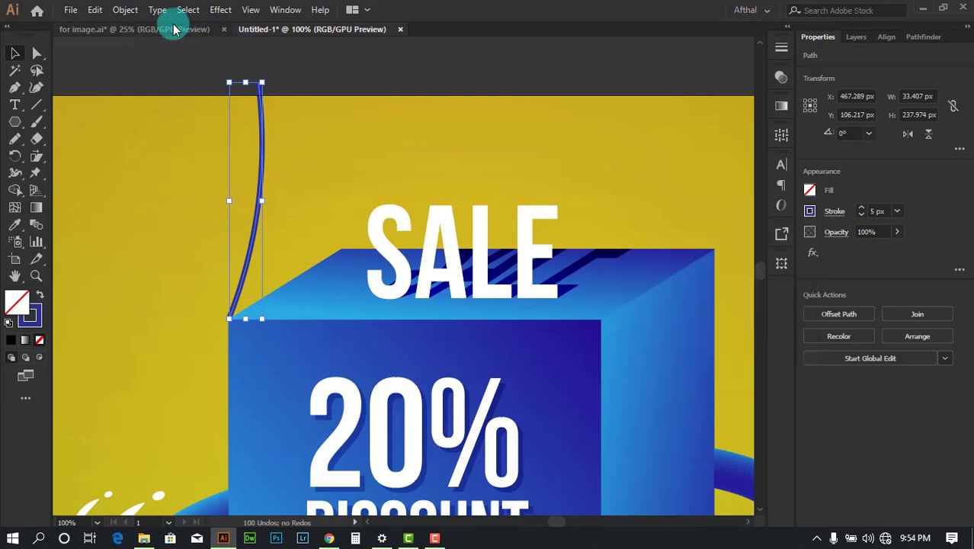
click(177, 29)
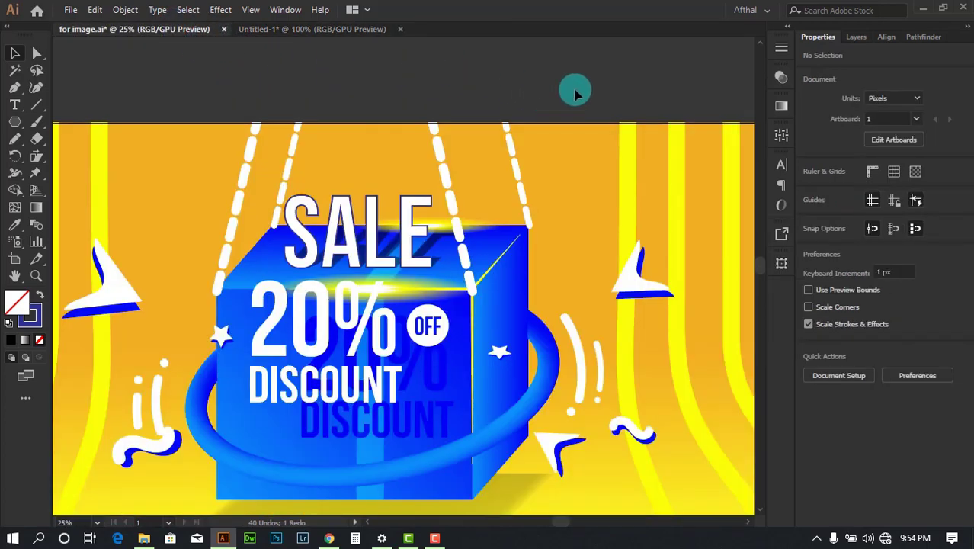
scroll(482, 173, up, 2)
drag(483, 174, 609, 235)
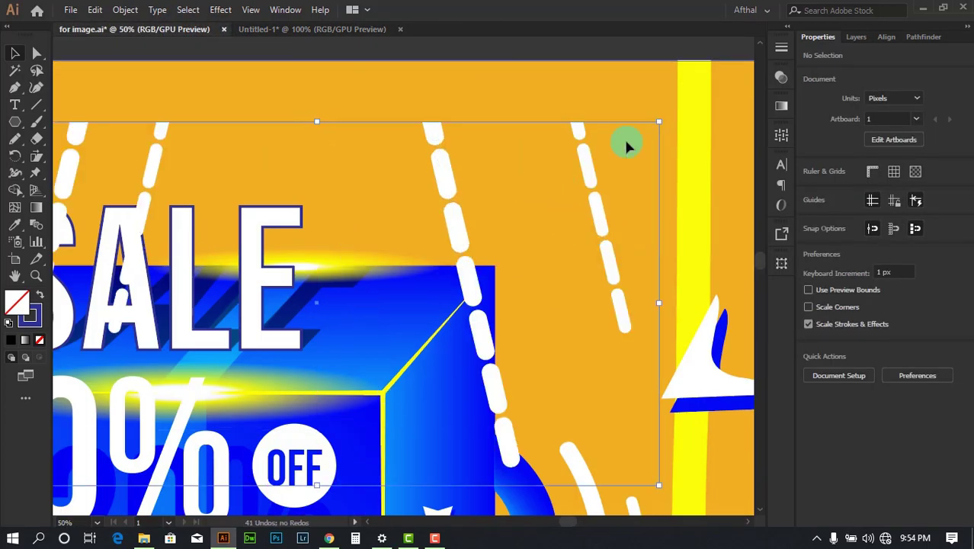
scroll(539, 262, down, 2)
click(339, 29)
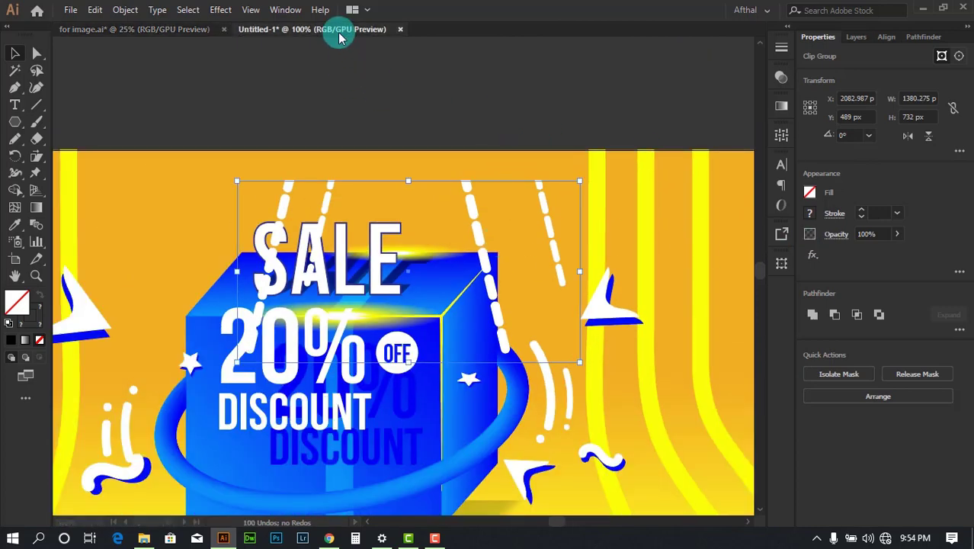
Step: Try a black and a dark navy blue stroke colour on the rope path, and deselect it
click(348, 68)
scroll(378, 80, down, 2)
scroll(474, 153, up, 3)
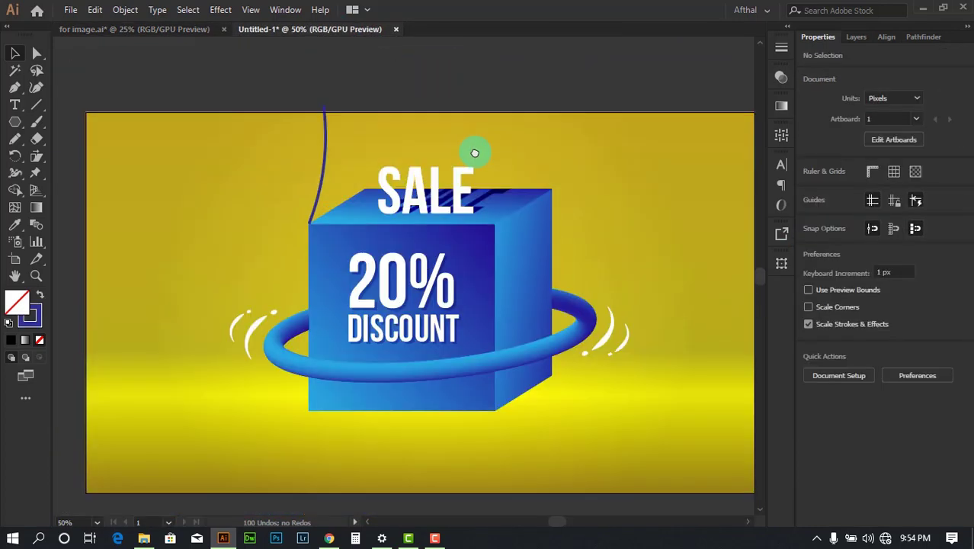
scroll(365, 173, up, 1)
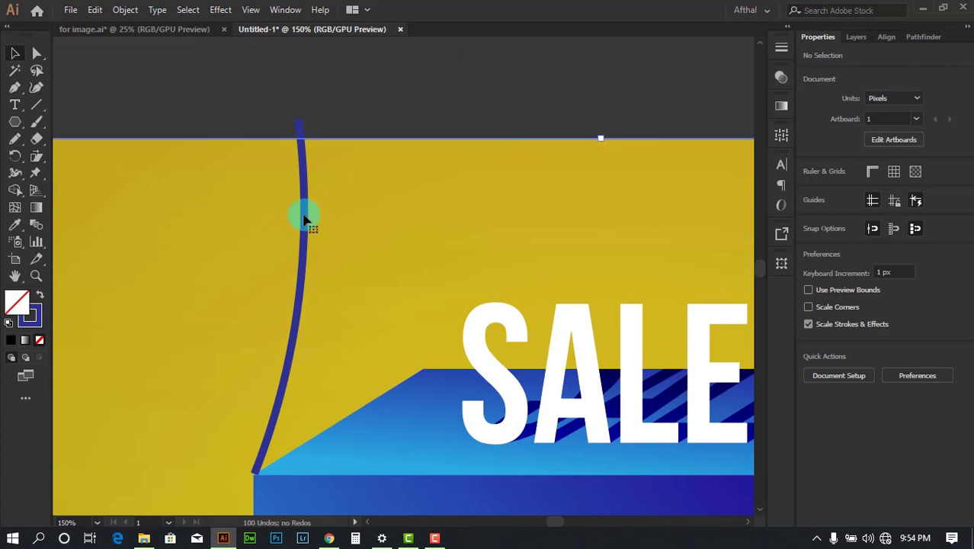
click(304, 220)
click(809, 212)
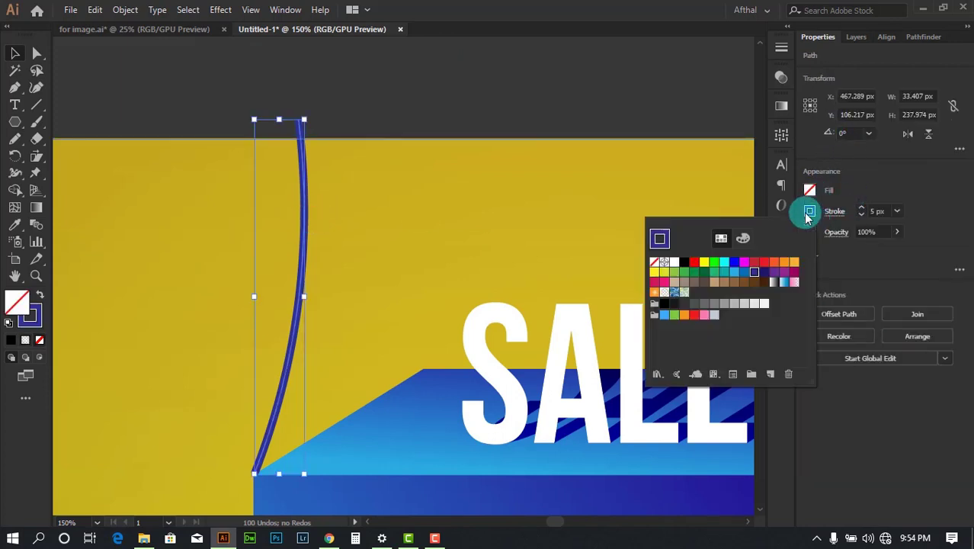
click(685, 263)
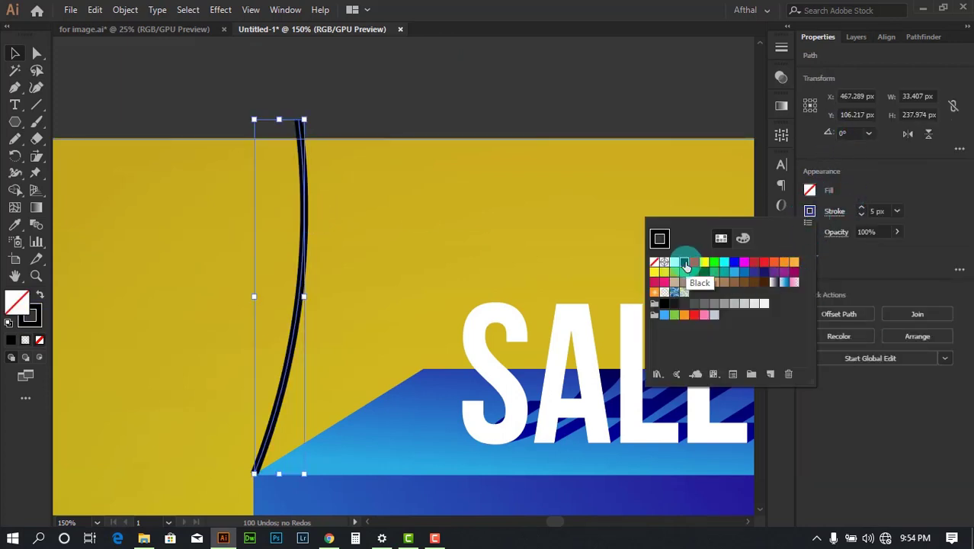
click(764, 272)
click(441, 102)
scroll(306, 128, down, 3)
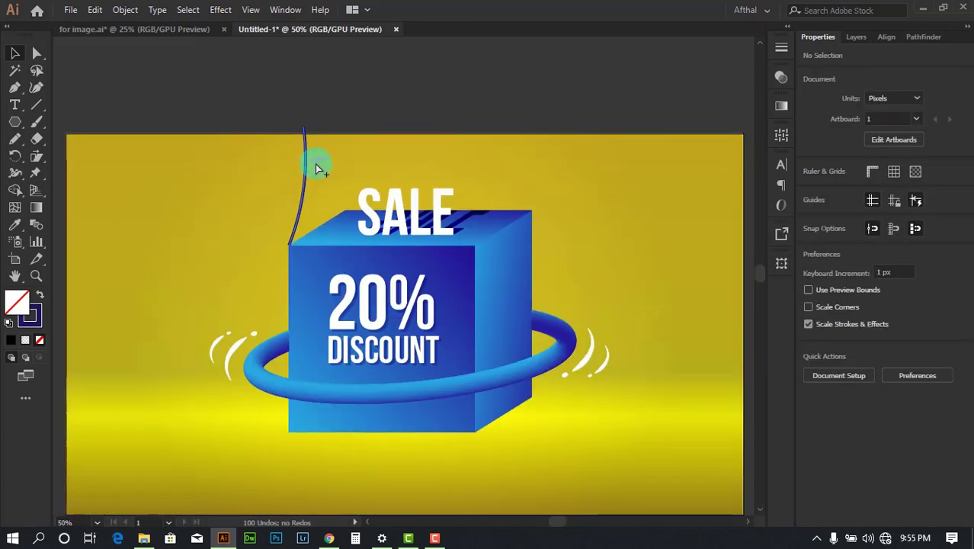
Step: Set the rope path's stroke to a near-black grey swatch and deselect it
scroll(290, 127, up, 4)
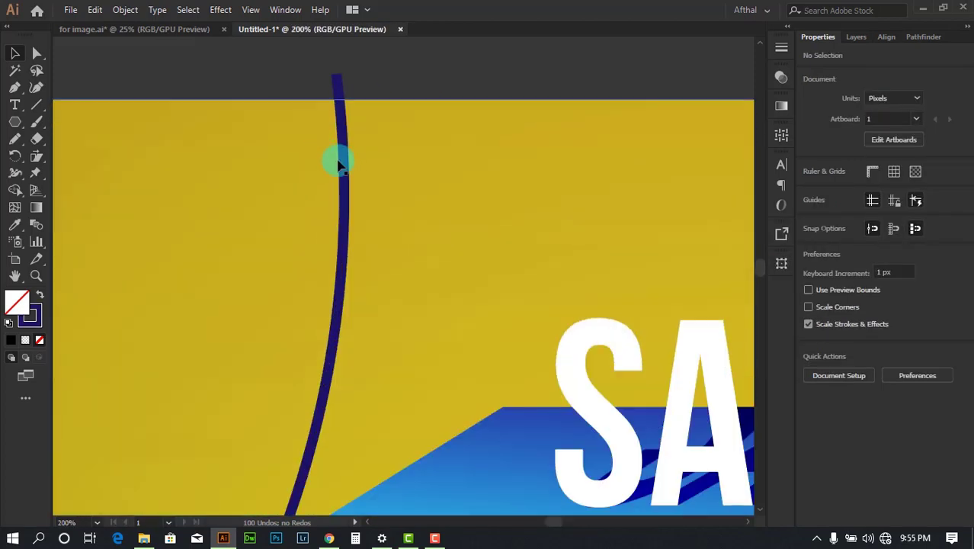
click(343, 157)
click(810, 212)
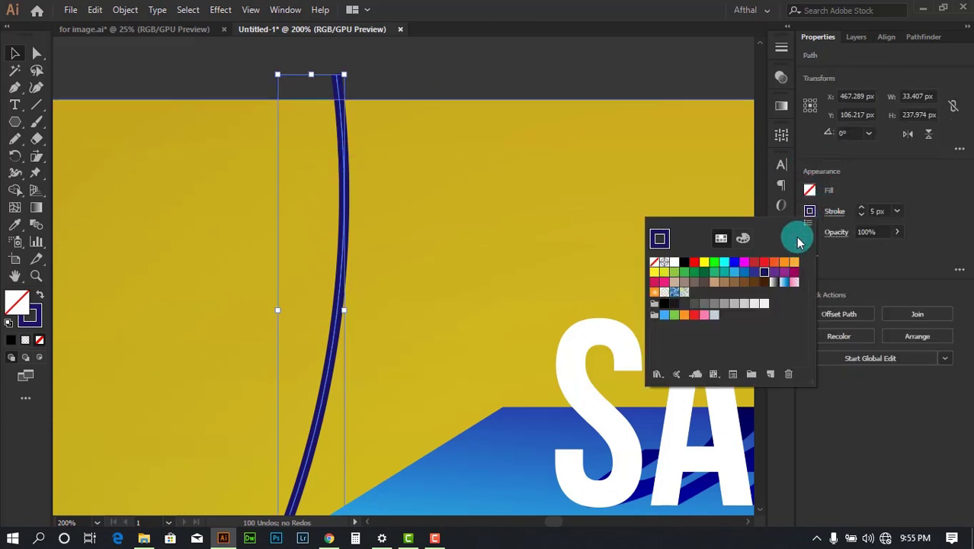
click(666, 314)
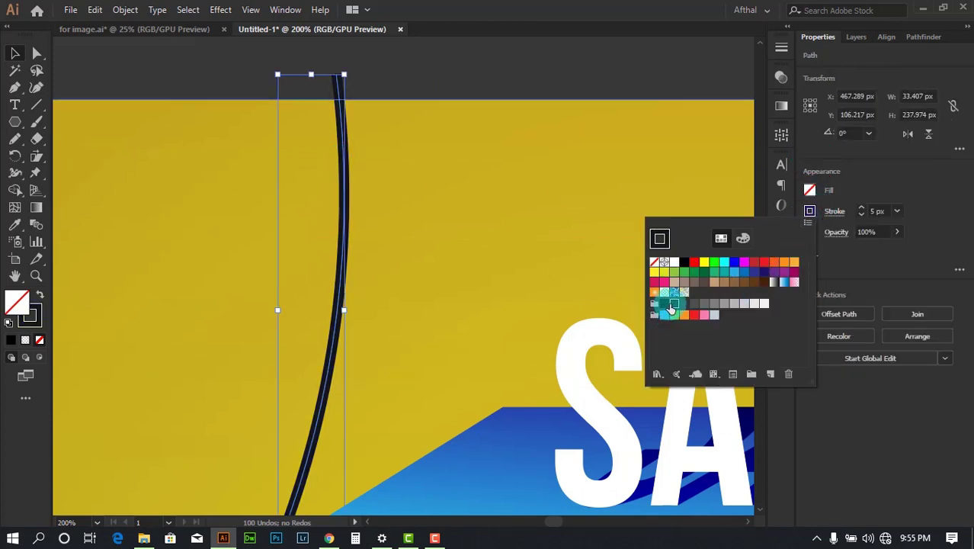
click(489, 79)
click(368, 57)
Step: Turn the rope path into a dashed line with 12 px dashes, round caps and round joins, and deselect it
scroll(461, 78, up, 5)
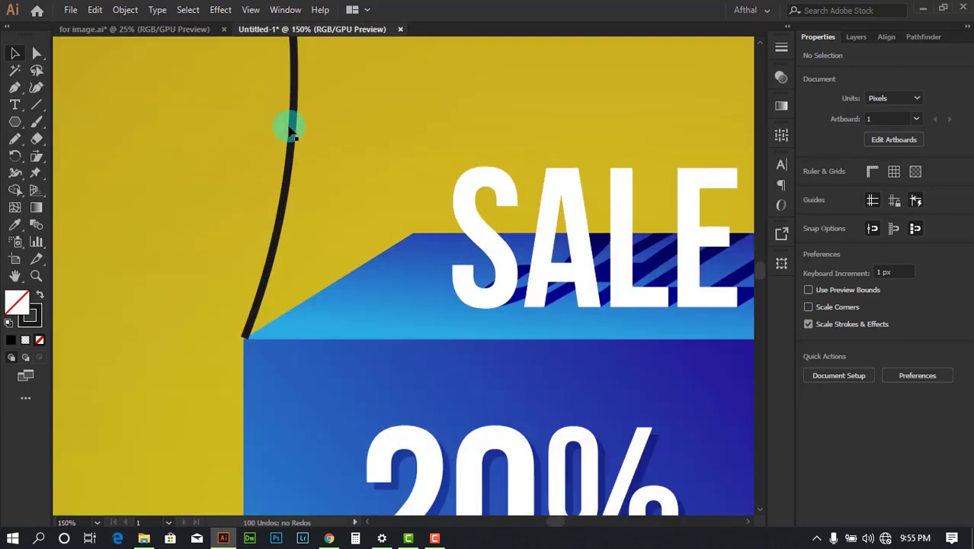
click(293, 130)
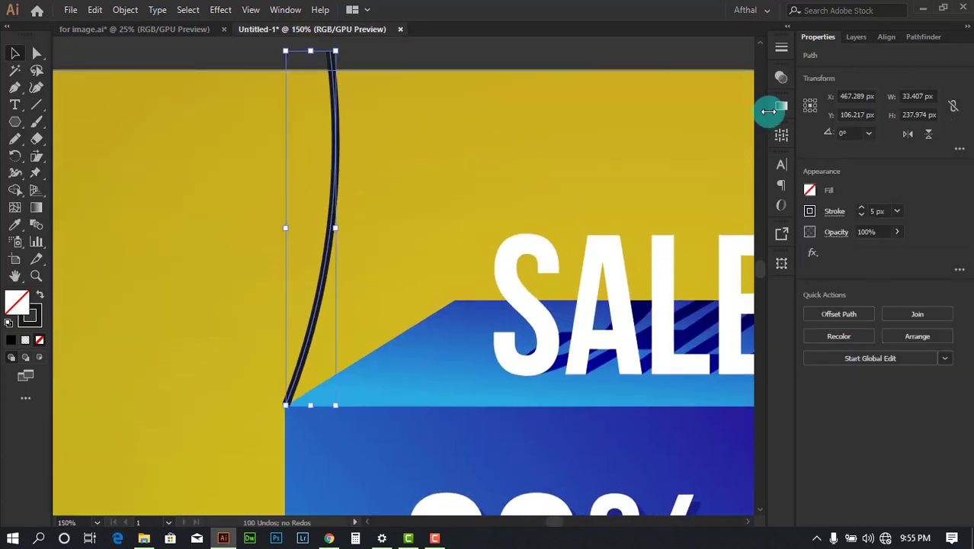
click(782, 47)
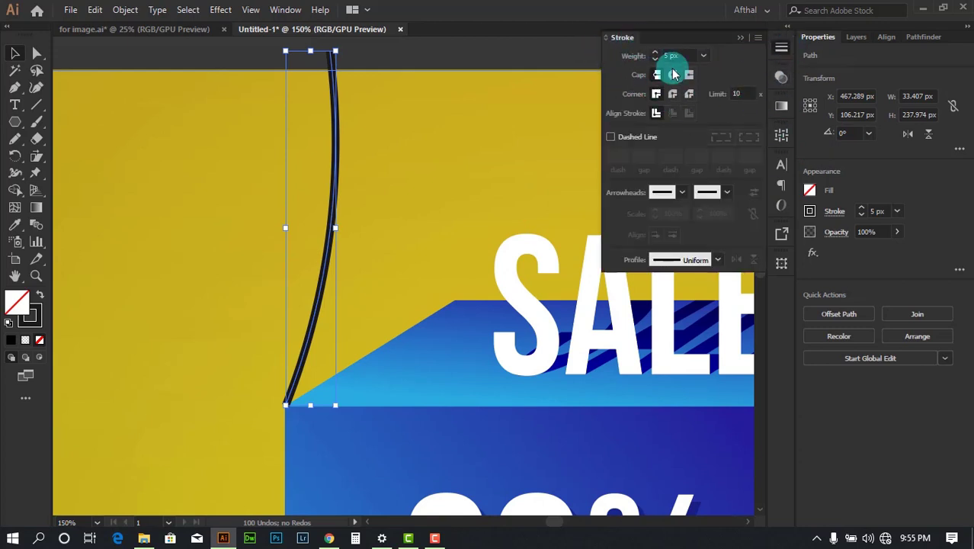
click(610, 137)
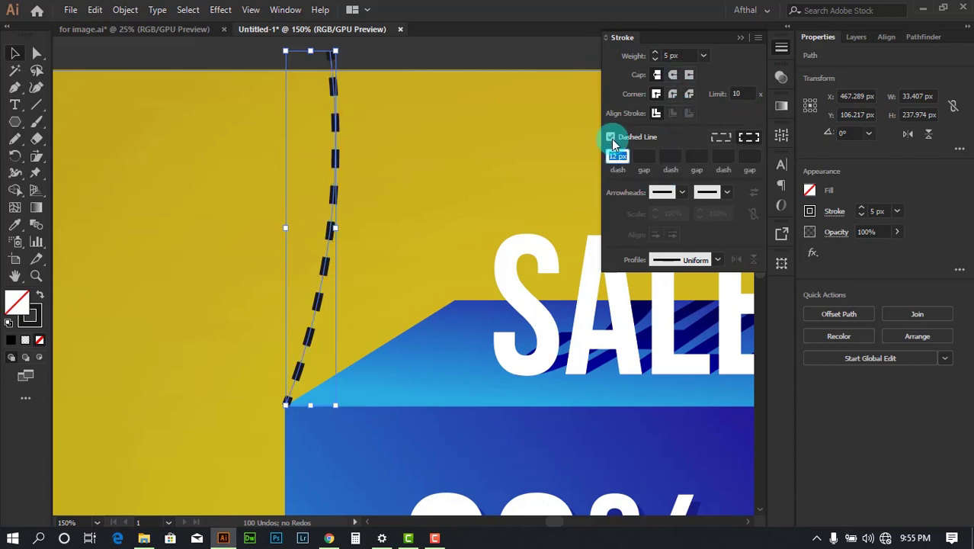
scroll(333, 191, up, 7)
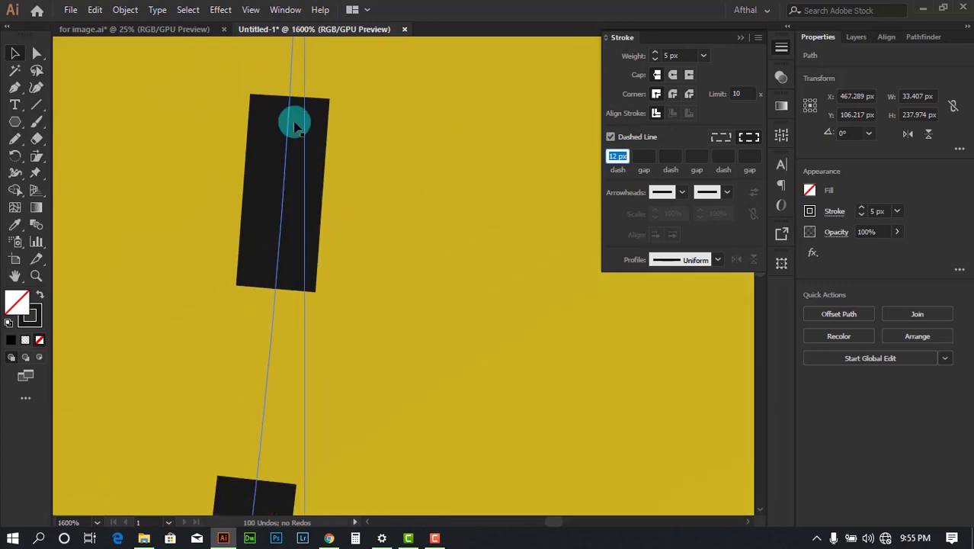
click(672, 75)
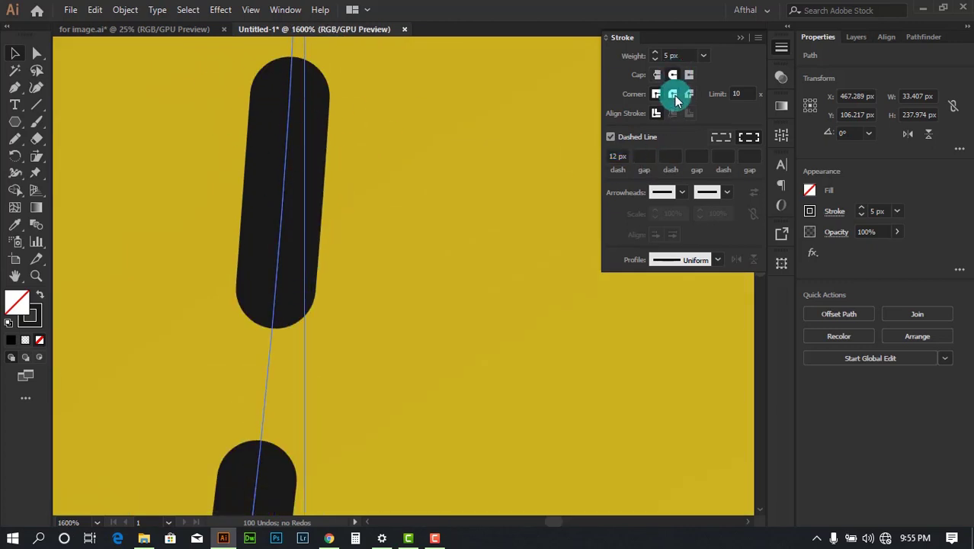
click(671, 94)
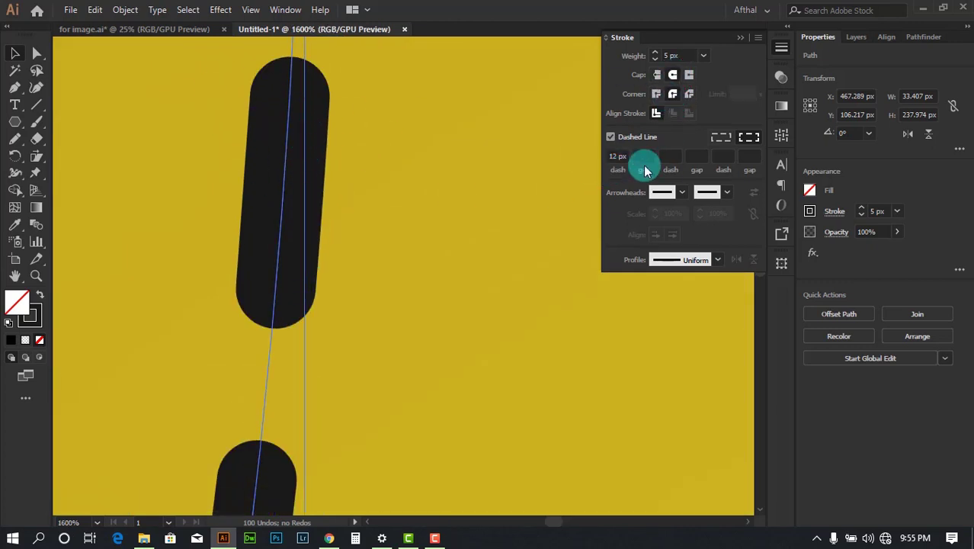
scroll(340, 179, down, 8)
click(393, 67)
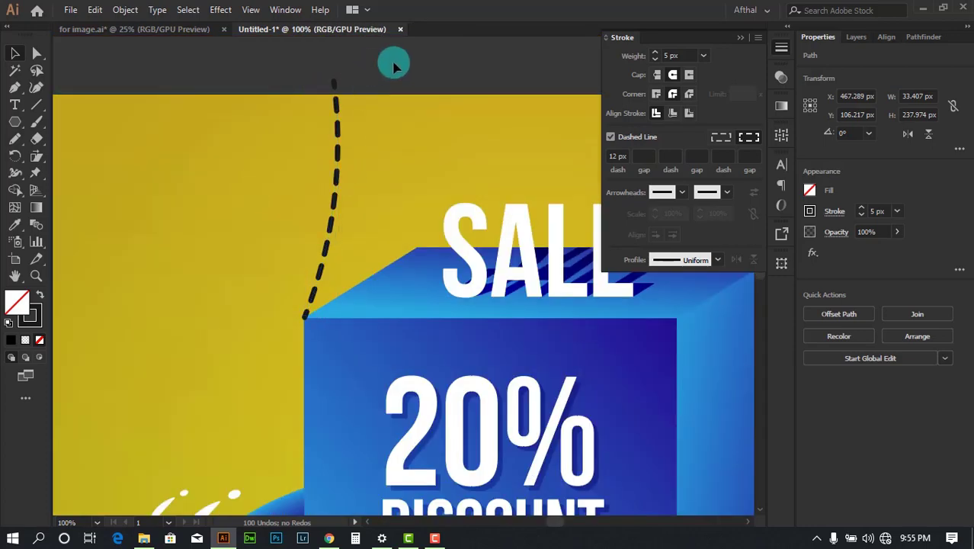
drag(359, 88, 295, 77)
scroll(293, 76, down, 3)
drag(421, 32, 451, 76)
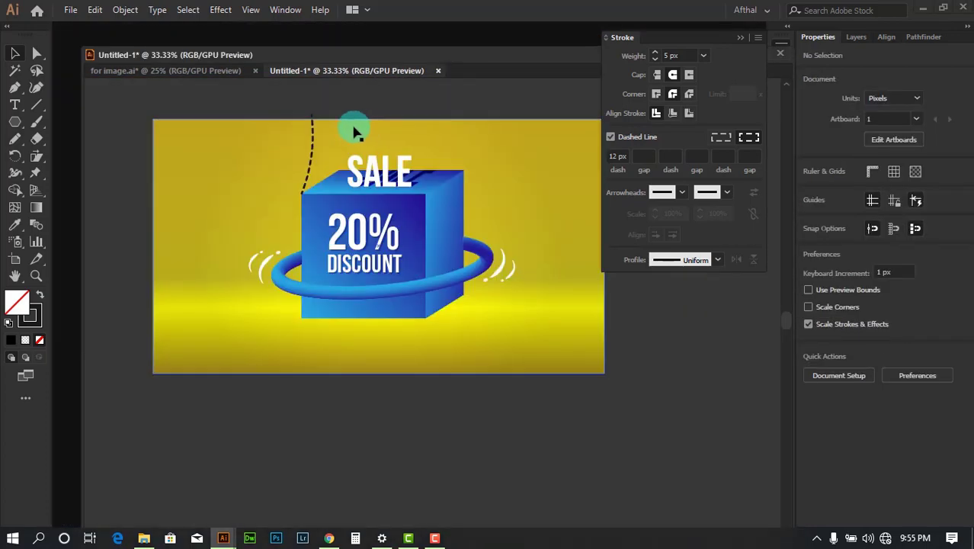
Step: Dock the floating Untitled-1 document window back into the workspace beside for image.ai
drag(389, 51, 380, 30)
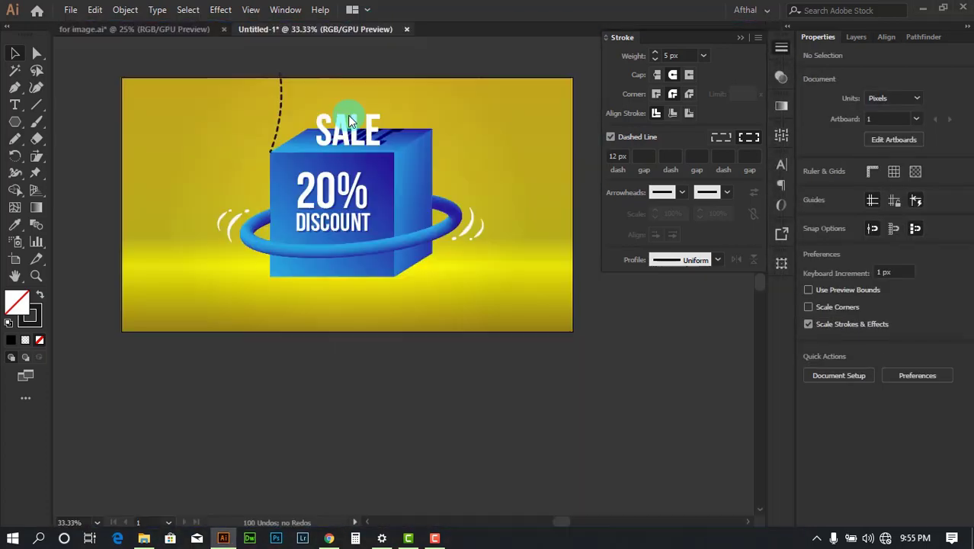
scroll(282, 112, up, 6)
drag(352, 130, 433, 189)
scroll(351, 176, down, 4)
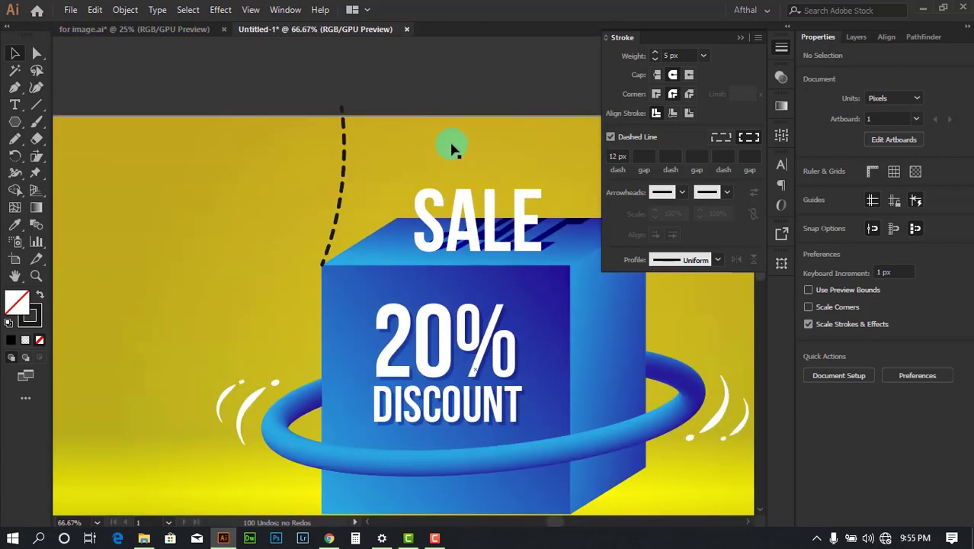
drag(432, 89, 340, 27)
scroll(446, 109, down, 2)
scroll(290, 149, up, 3)
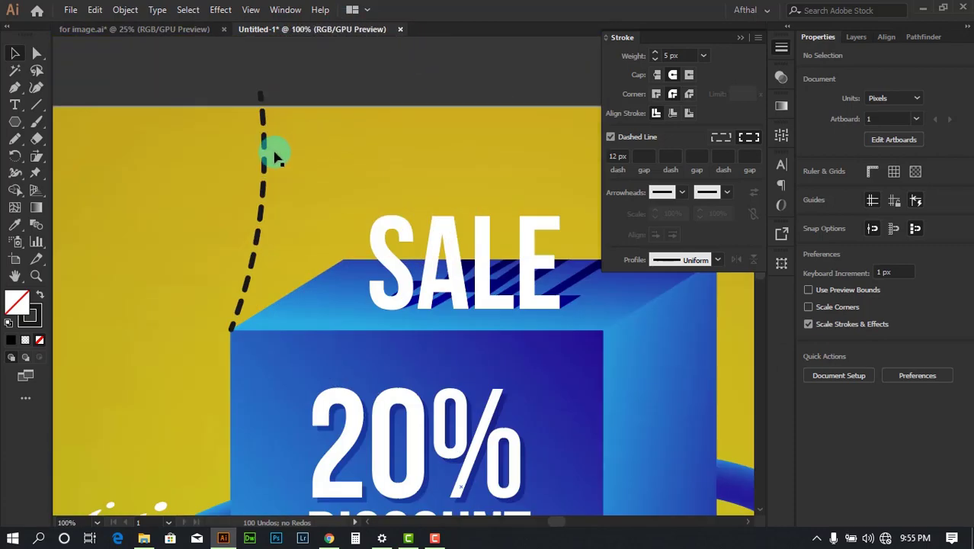
Step: Select the dashed rope, open its first dash and gap values for editing, and deselect it
click(266, 156)
click(623, 154)
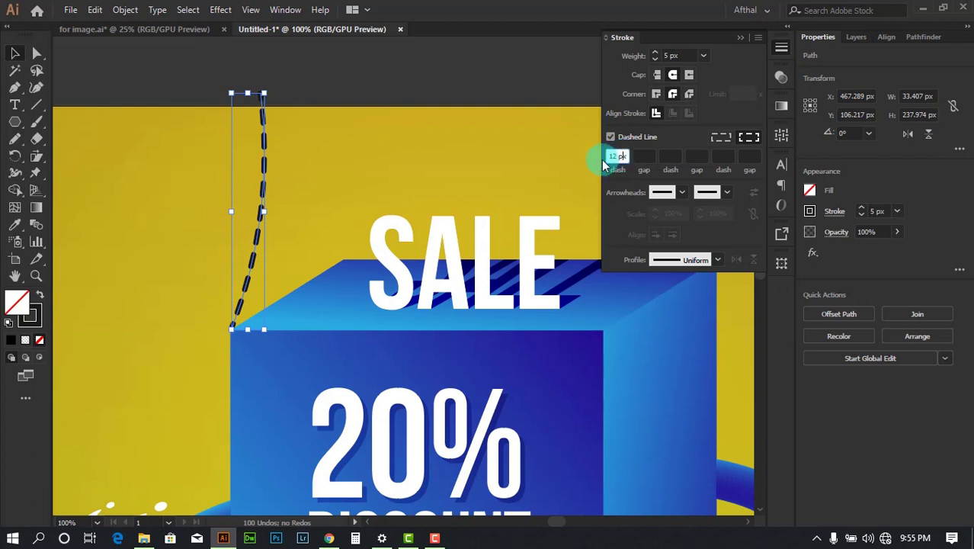
click(644, 156)
click(644, 156)
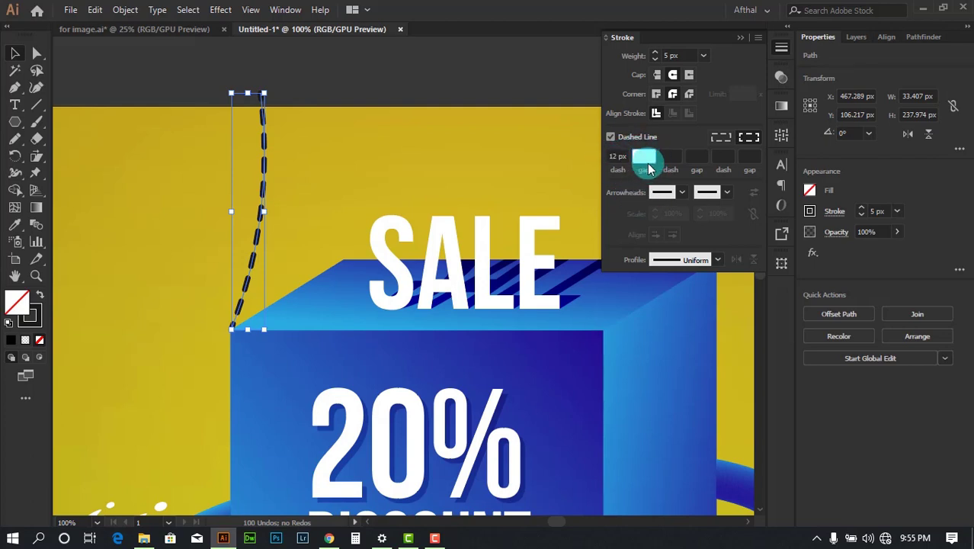
click(216, 56)
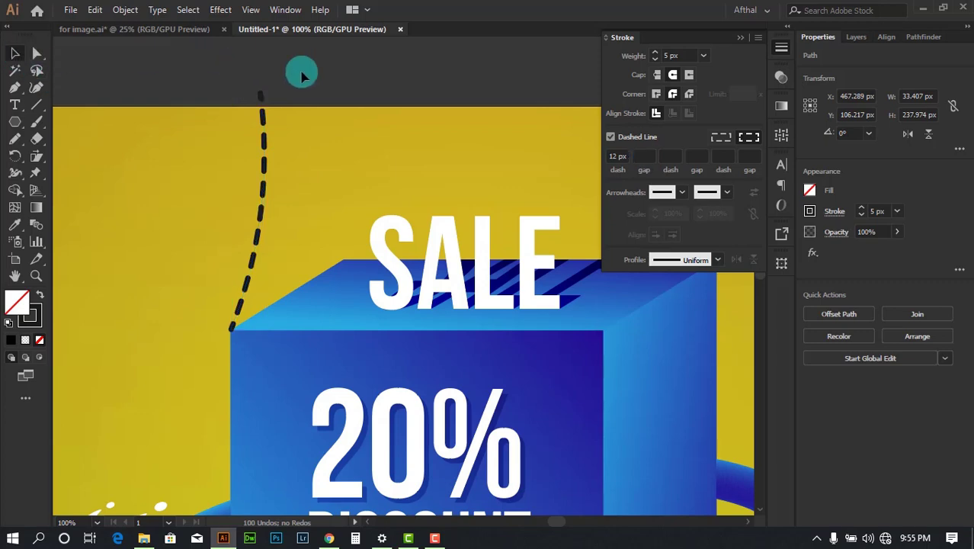
Step: Draw a dashed Pencil rope about 239 px high from the cube's front-right top corner to just above the artboard, redoing the first attempt
scroll(301, 76, down, 2)
scroll(429, 76, right, 1)
scroll(201, 201, up, 4)
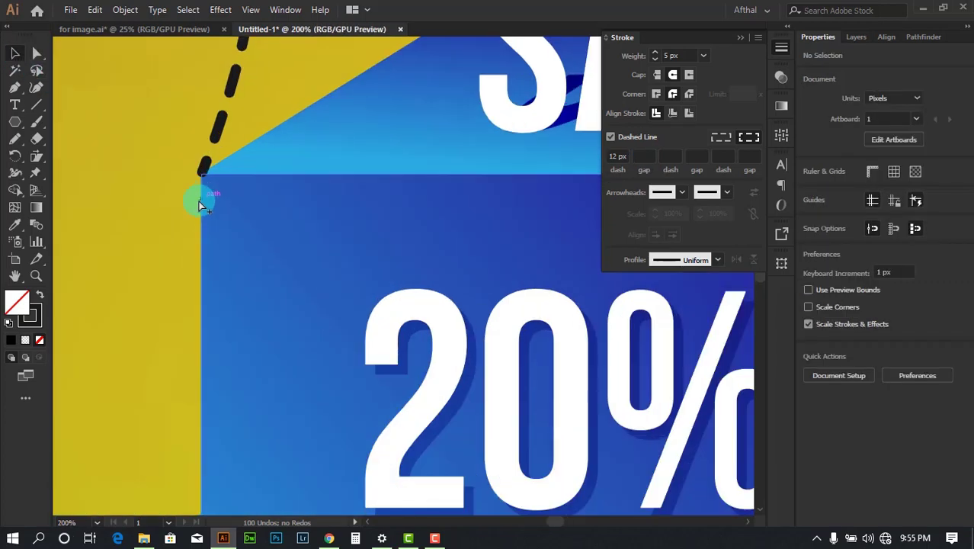
scroll(199, 206, down, 3)
scroll(210, 211, down, 1)
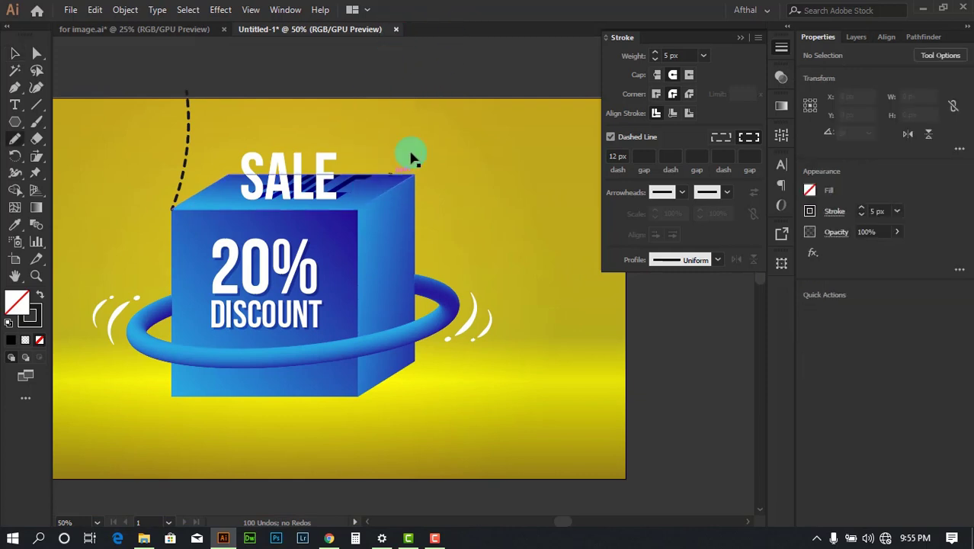
scroll(408, 152, up, 1)
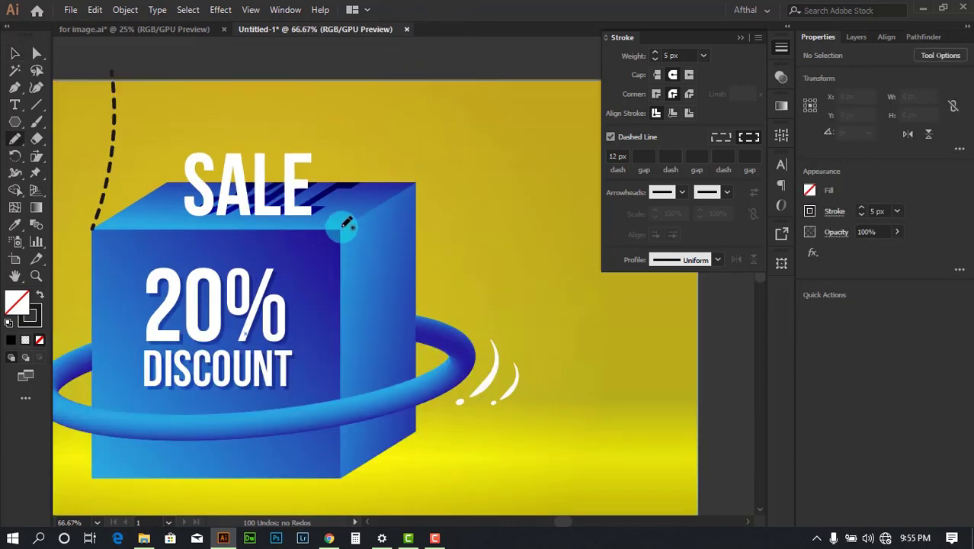
drag(368, 70, 373, 11)
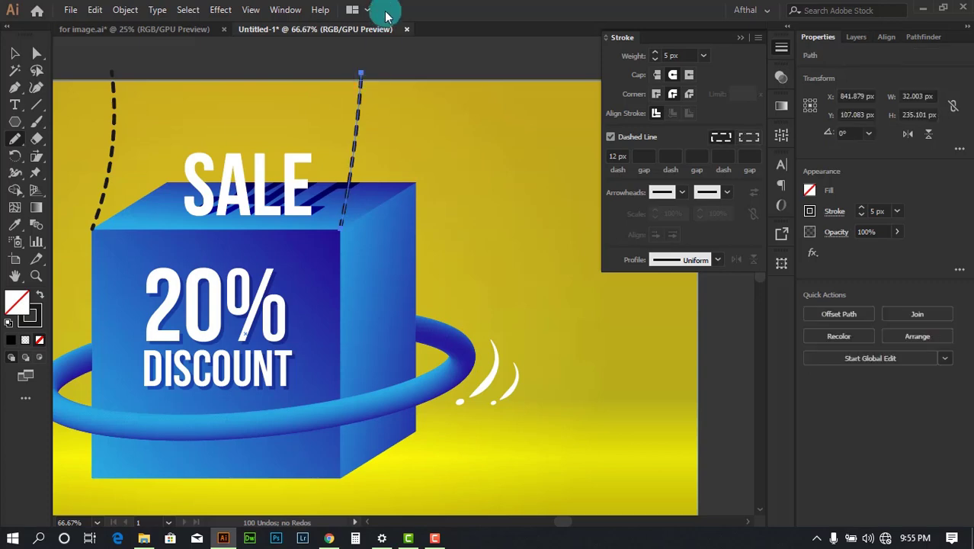
scroll(483, 130, left, 3)
key(ctrl+z)
drag(481, 239, 475, 79)
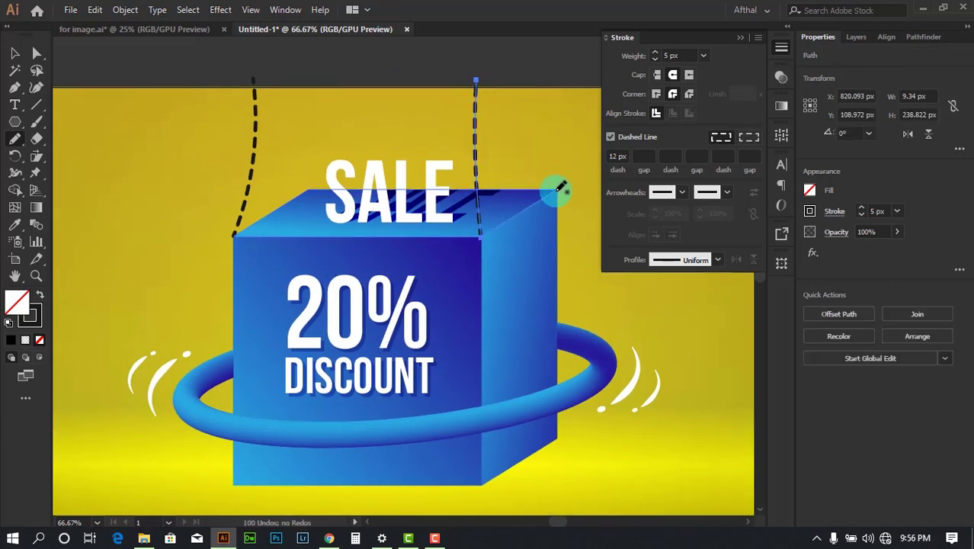
Step: Try several freehand ropes between the cube's back-right top corner and the artboard's top edge, undoing each attempt
mouse_move(557, 189)
mouse_down()
mouse_move(556, 66)
mouse_move(457, 78)
mouse_move(481, 71)
mouse_up()
key(ctrl+z)
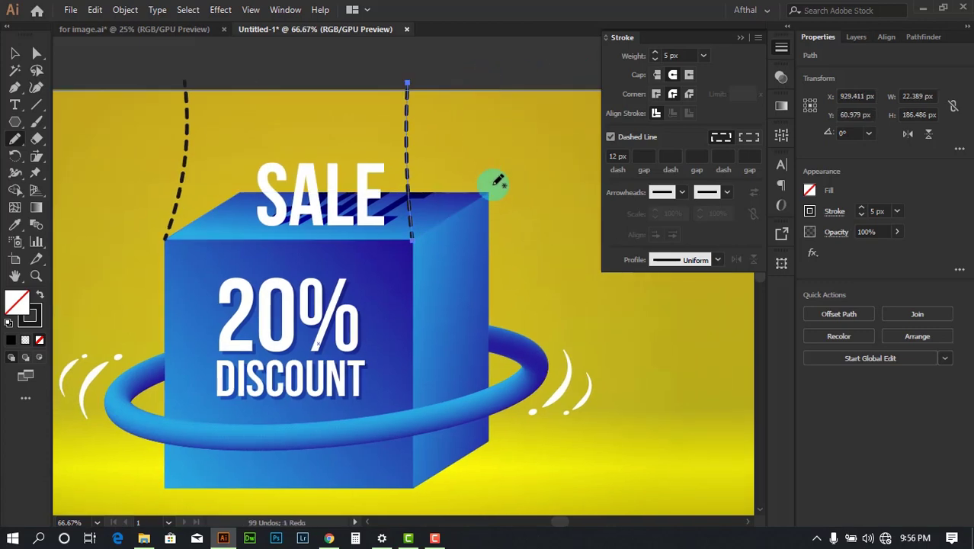
scroll(498, 72, down, 2)
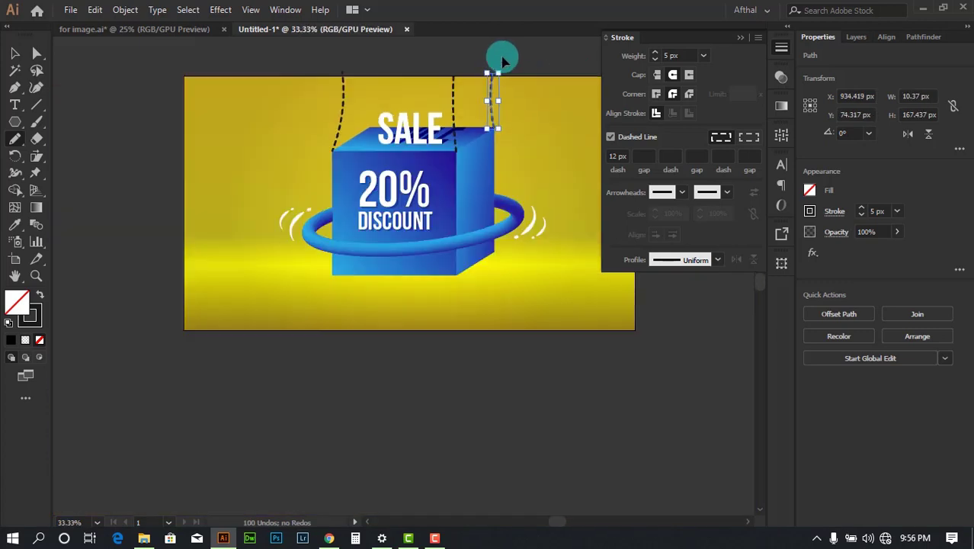
scroll(504, 59, up, 3)
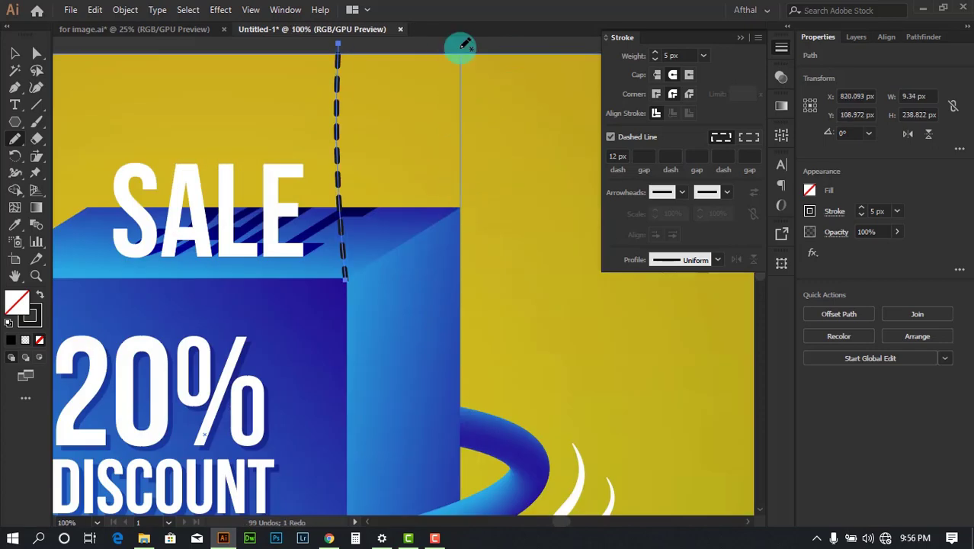
drag(465, 45, 460, 207)
scroll(465, 145, down, 2)
key(ctrl+z)
scroll(469, 171, up, 2)
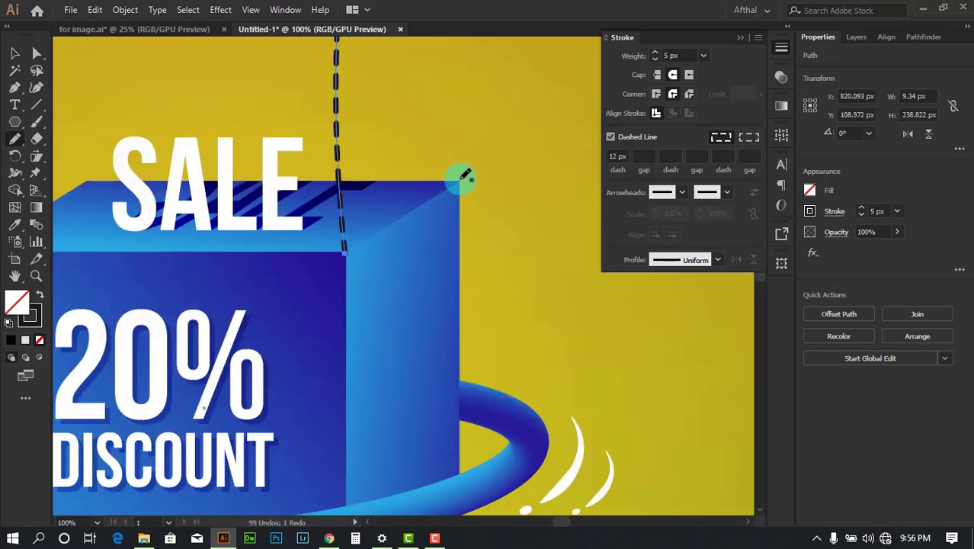
scroll(462, 214, up, 3)
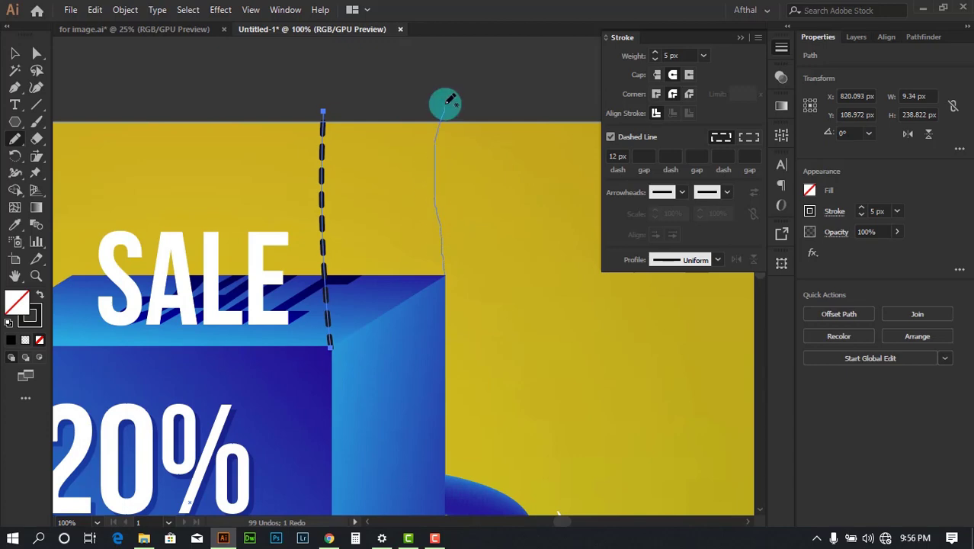
drag(450, 100, 446, 219)
key(ctrl+z)
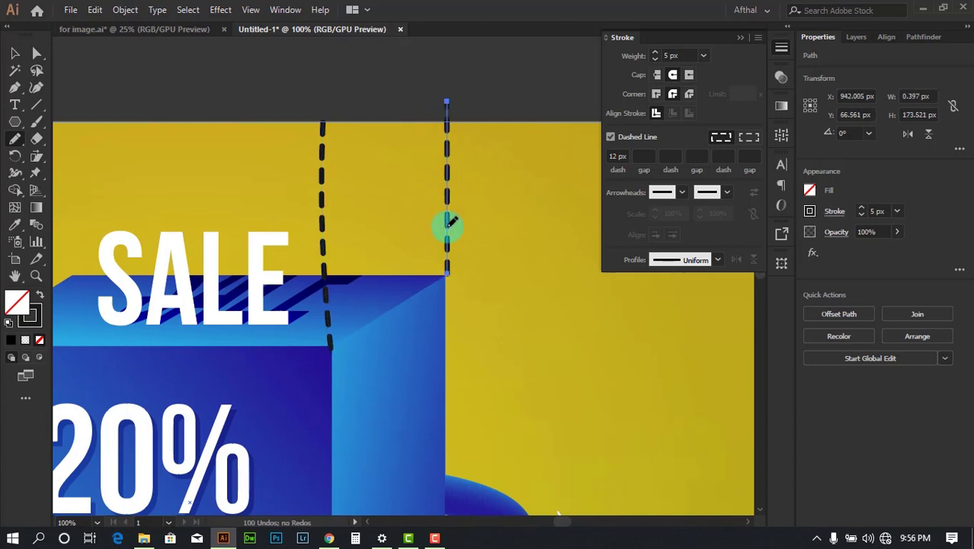
key(ctrl+z)
Step: Draw dashed Pencil ropes about 168 px and 156 px high from the cube's back-right and back-left top corners, and deselect them
drag(445, 273, 447, 108)
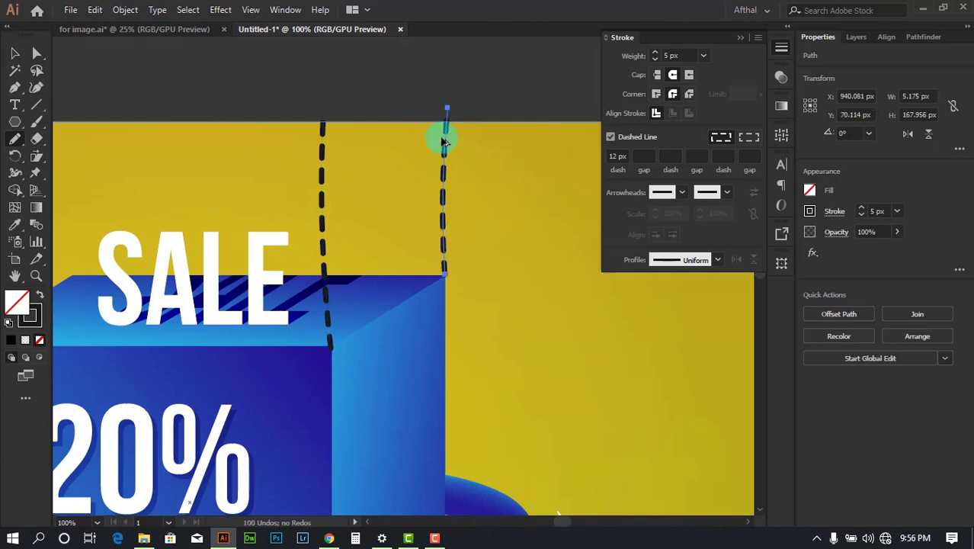
scroll(444, 141, down, 2)
scroll(253, 214, up, 3)
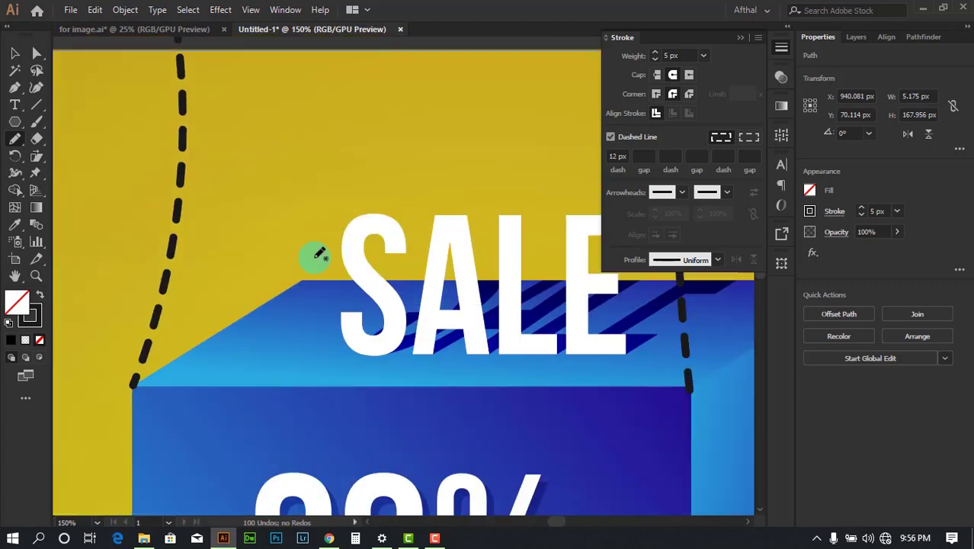
drag(319, 288, 322, 316)
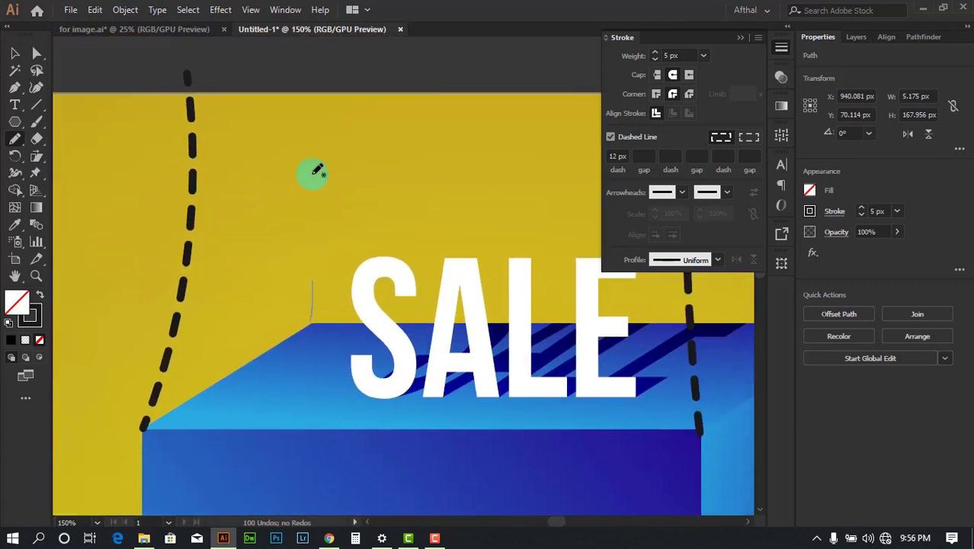
drag(315, 172, 310, 93)
scroll(268, 191, down, 3)
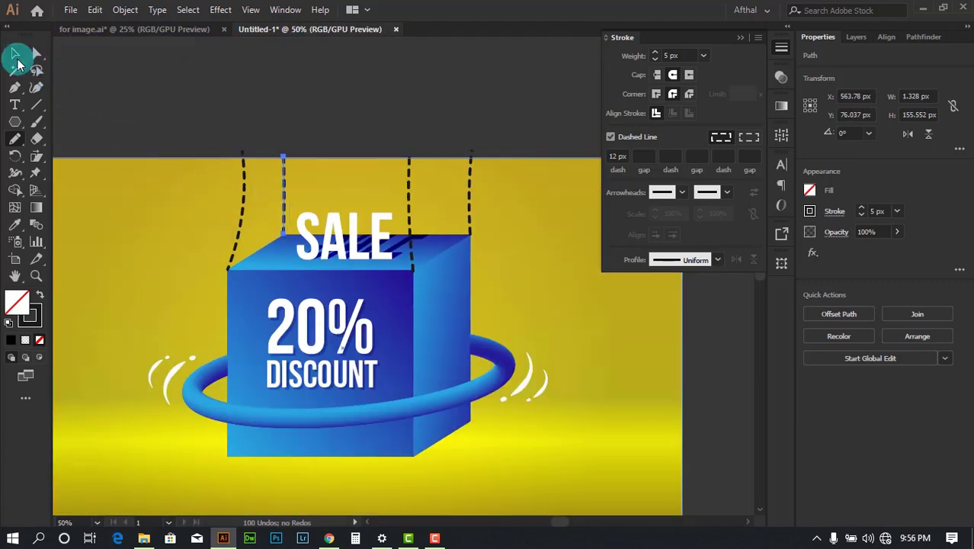
click(15, 53)
click(412, 41)
scroll(420, 40, down, 2)
drag(505, 67, 508, 82)
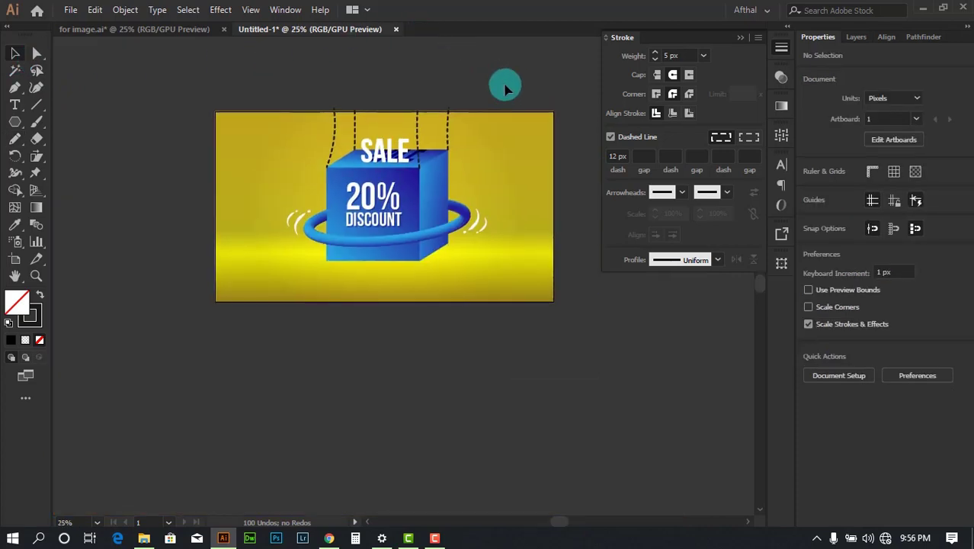
scroll(418, 120, up, 2)
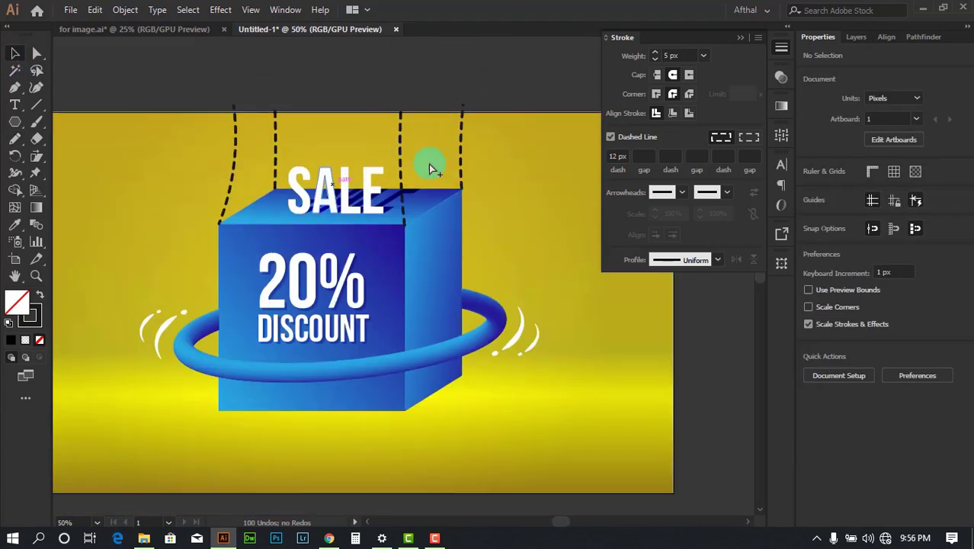
Step: Switch to for image.ai, undo the last move of the dashed white ropes, and deselect everything
click(153, 31)
scroll(278, 103, down, 2)
click(417, 102)
key(ctrl+z)
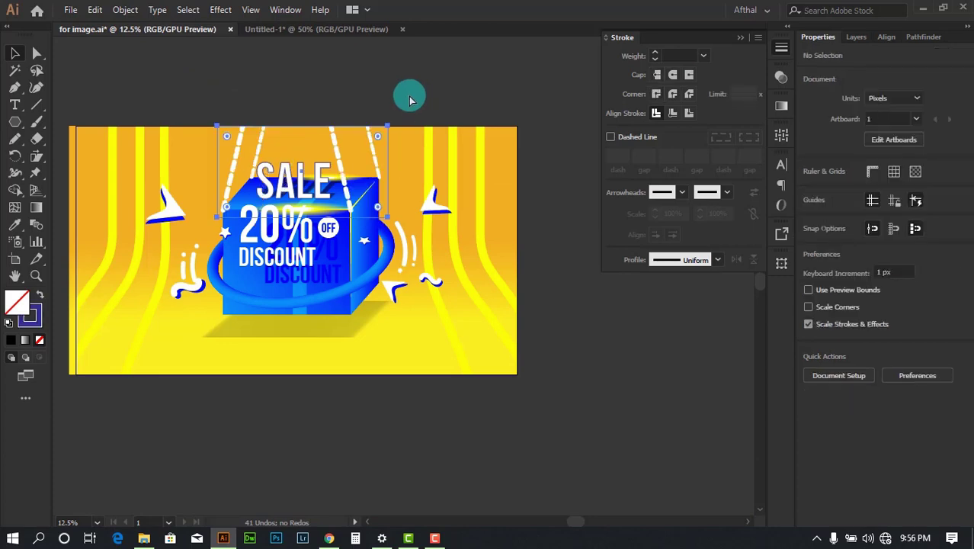
click(412, 97)
drag(434, 87, 459, 89)
Step: Compare the dash thickness of the front and back ropes in the reference design, and return to Untitled-1
scroll(358, 147, up, 2)
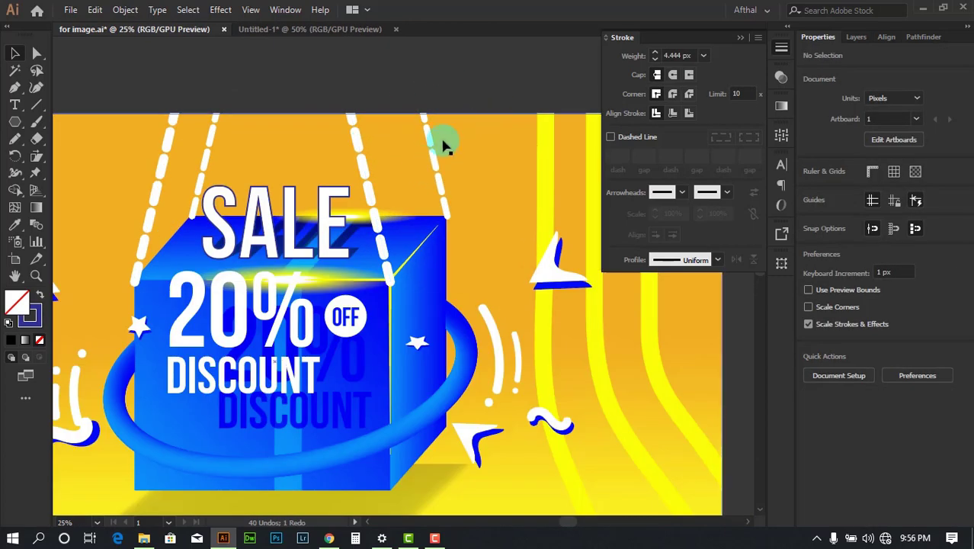
scroll(467, 120, up, 2)
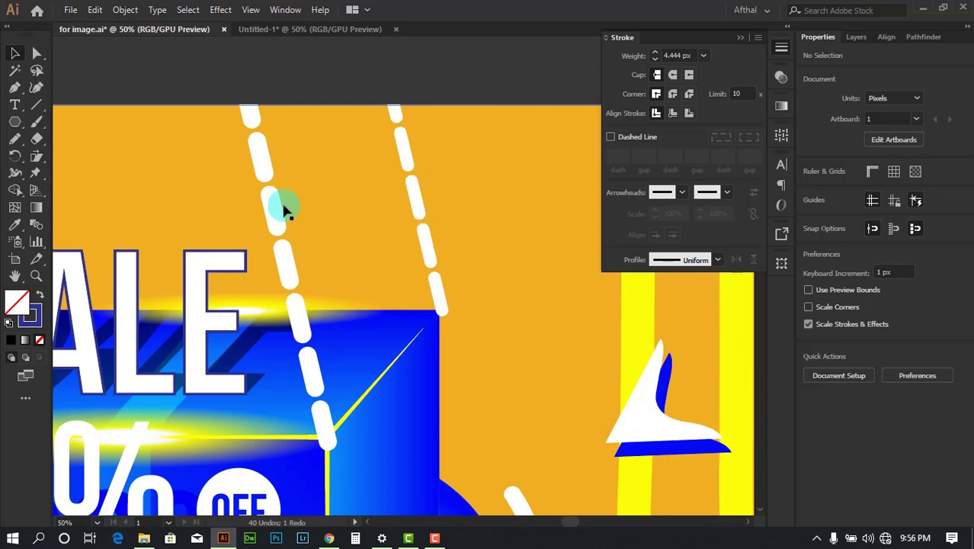
scroll(274, 196, up, 2)
scroll(260, 211, up, 1)
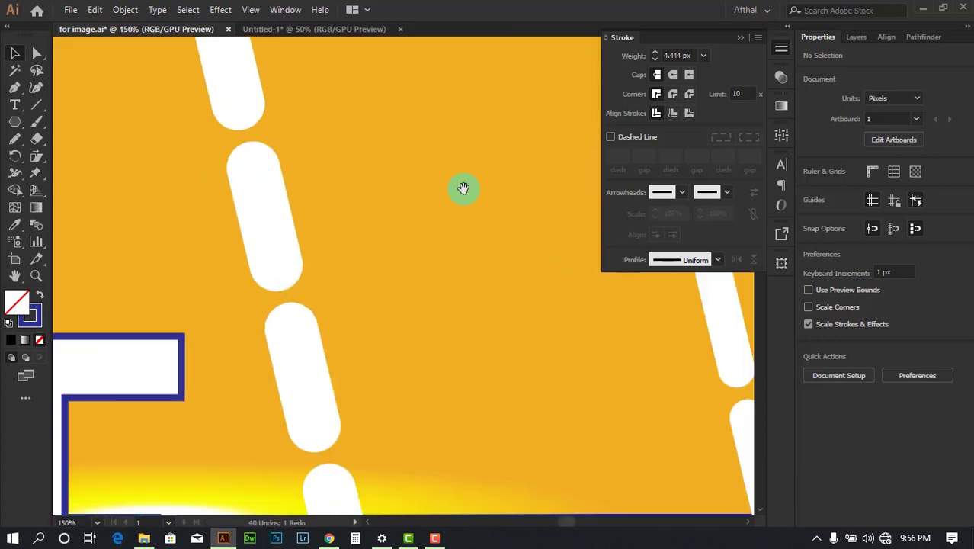
drag(463, 188, 404, 248)
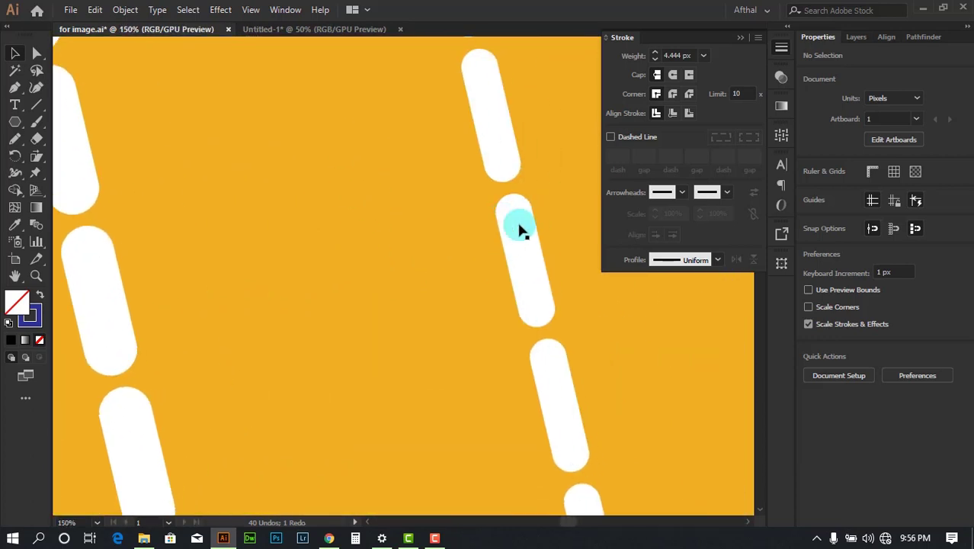
scroll(482, 238, down, 2)
click(313, 28)
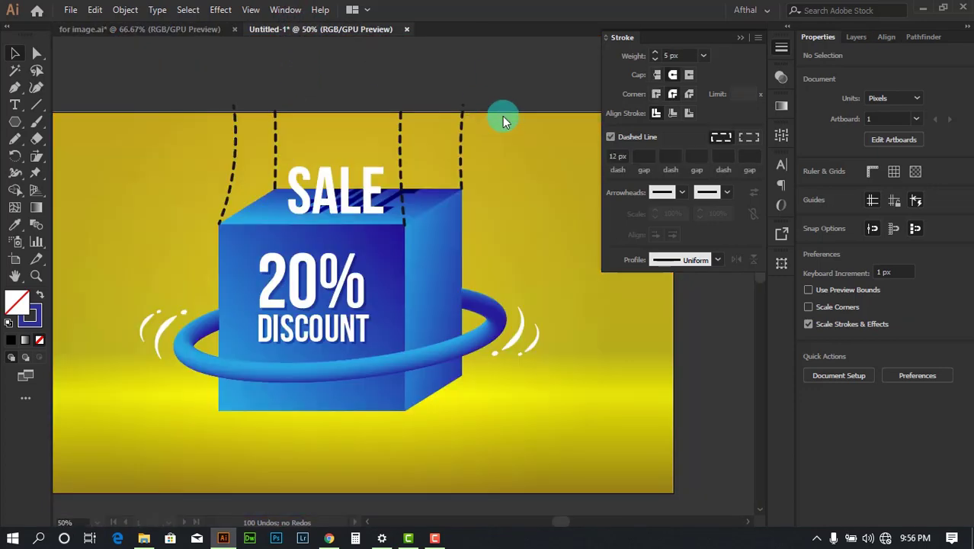
Step: Set the stroke weight of the cube's front-right and front-left dashed ropes to 7 px
scroll(503, 113, down, 2)
scroll(503, 111, up, 1)
scroll(458, 191, up, 3)
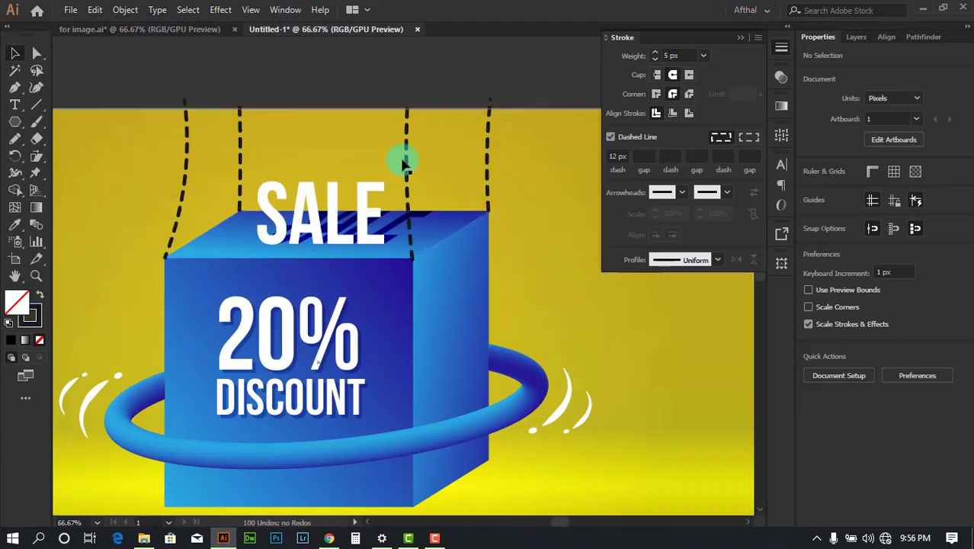
click(408, 167)
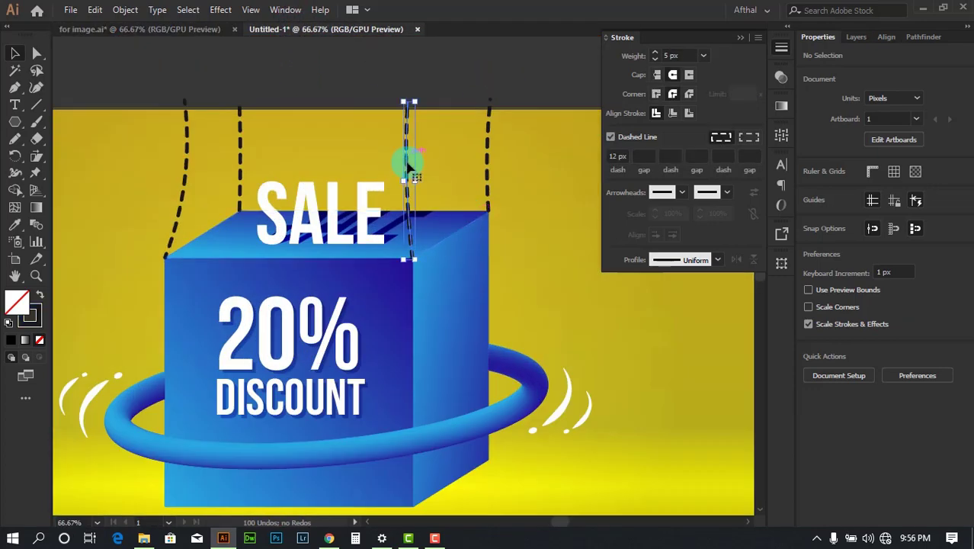
click(489, 148)
scroll(492, 149, up, 3)
scroll(495, 149, down, 2)
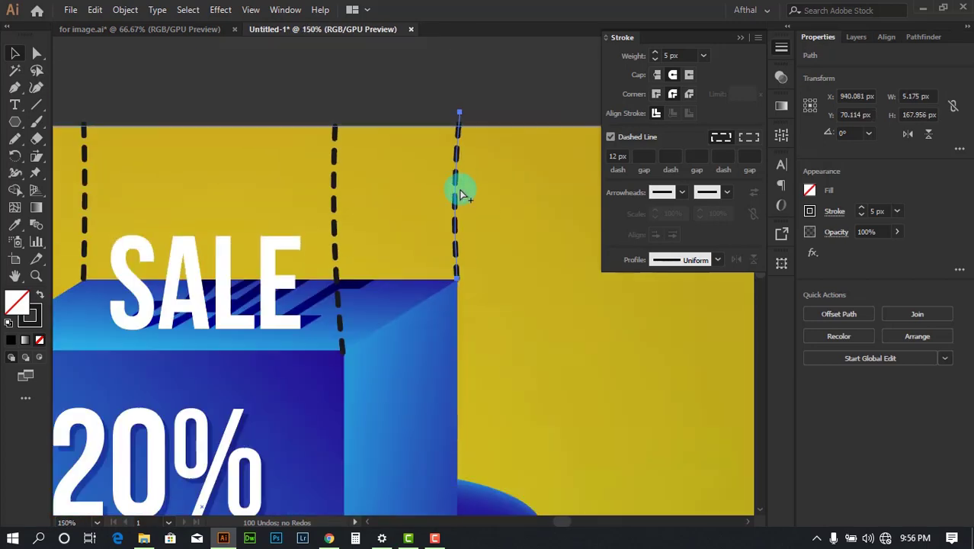
click(334, 178)
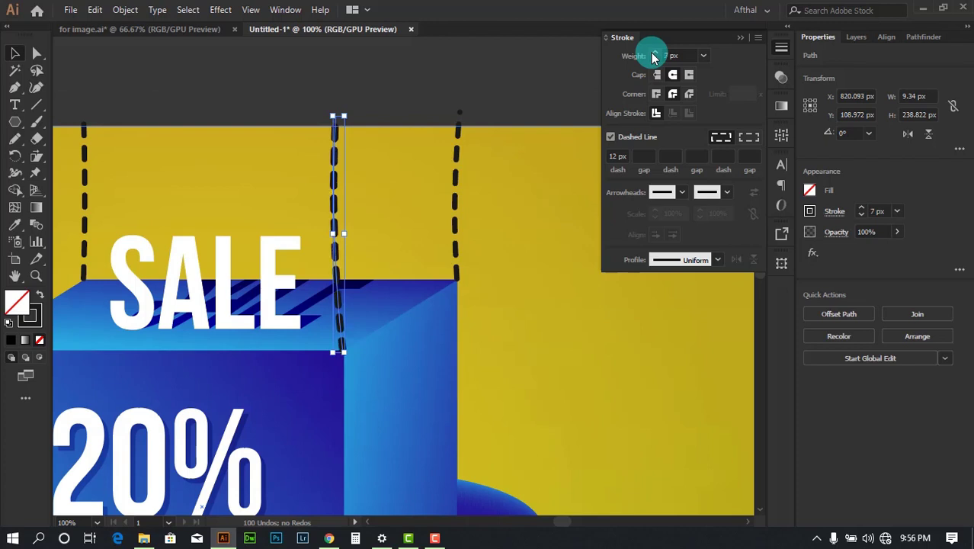
click(406, 56)
scroll(487, 90, down, 2)
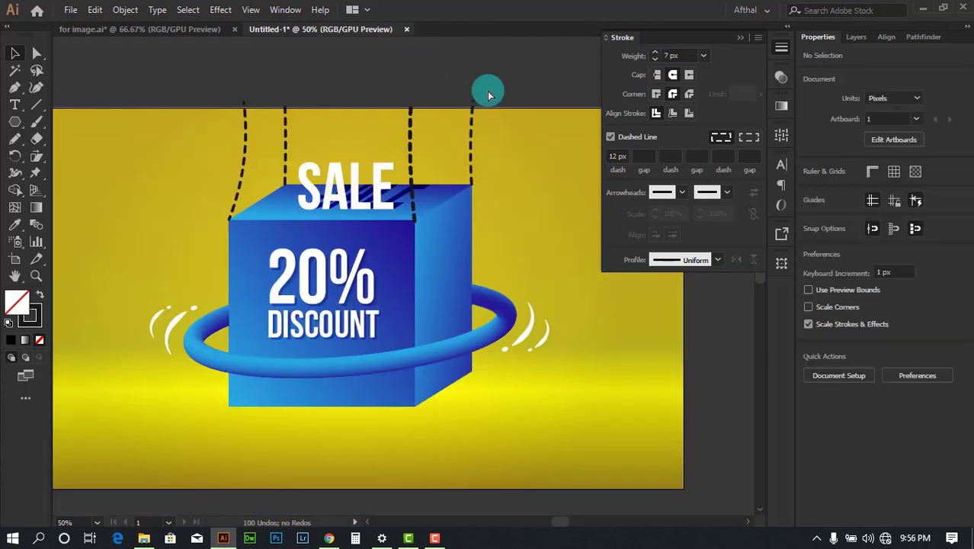
click(242, 125)
click(655, 53)
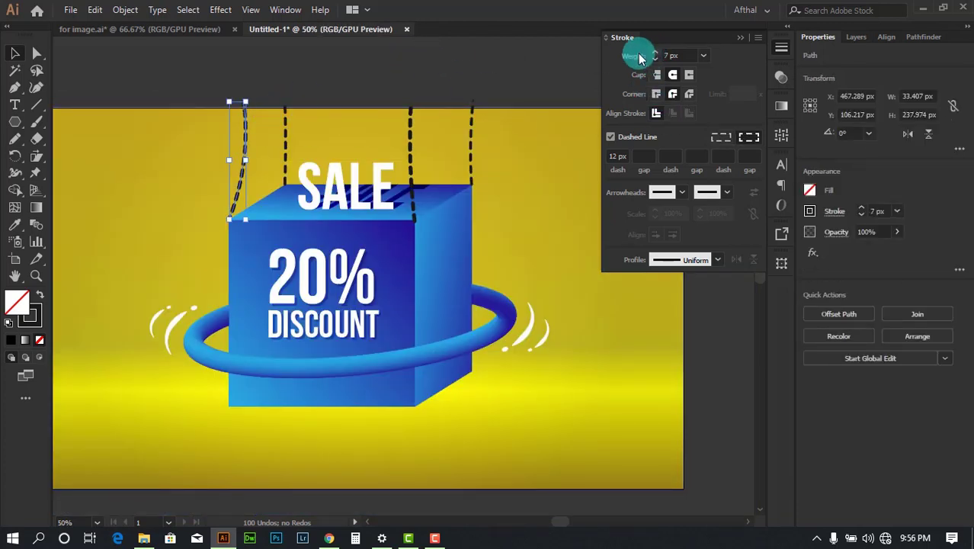
Step: Set the stroke weight of the cube's back-right dashed rope to 3 px and deselect it
click(655, 52)
click(417, 128)
scroll(418, 128, up, 3)
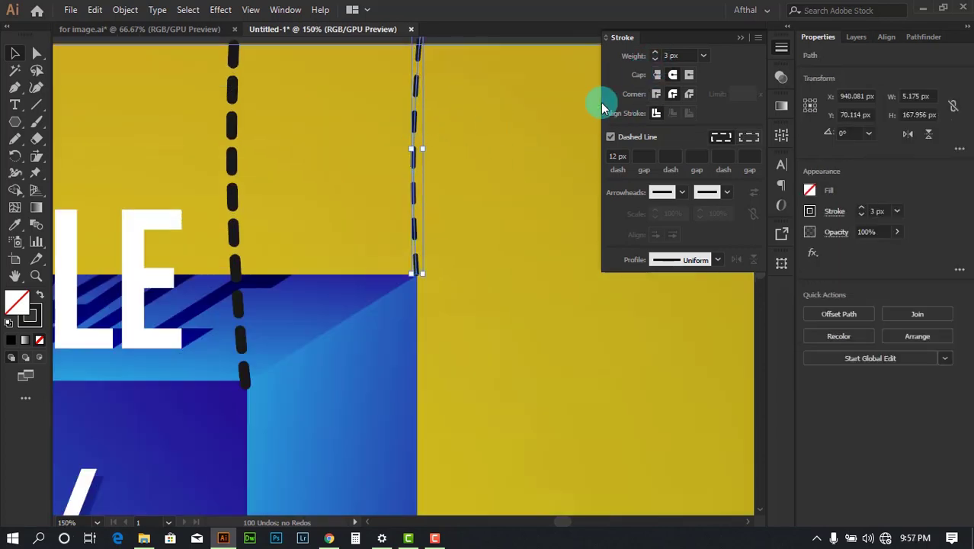
scroll(478, 91, down, 2)
click(491, 66)
scroll(462, 56, down, 2)
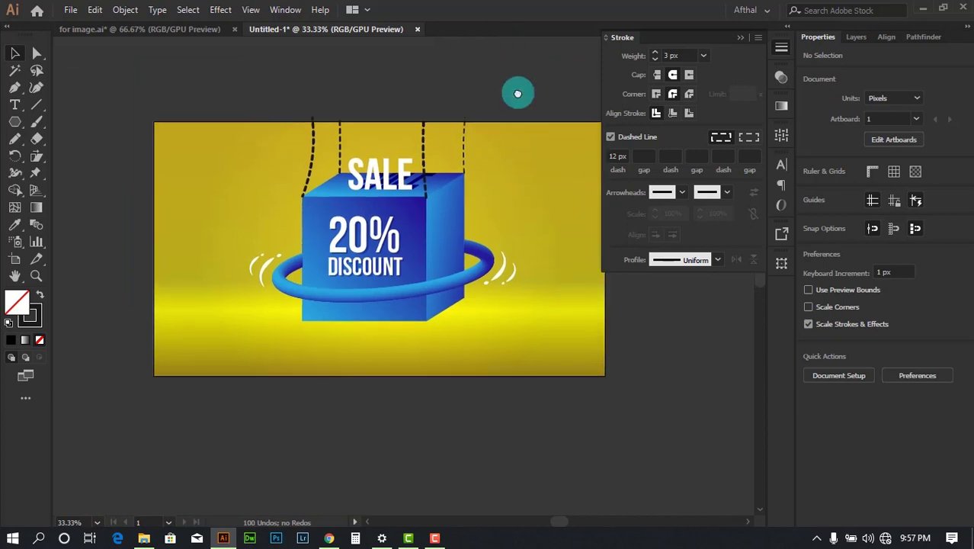
Step: Set the stroke weight of the cube's front-right and front-left dashed ropes to 5 px
scroll(492, 130, up, 3)
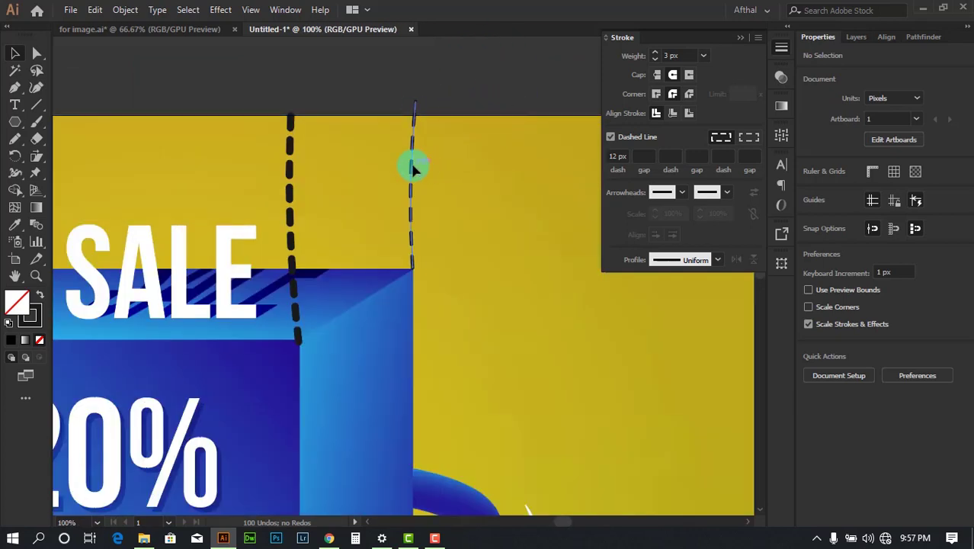
click(412, 166)
click(287, 155)
click(289, 156)
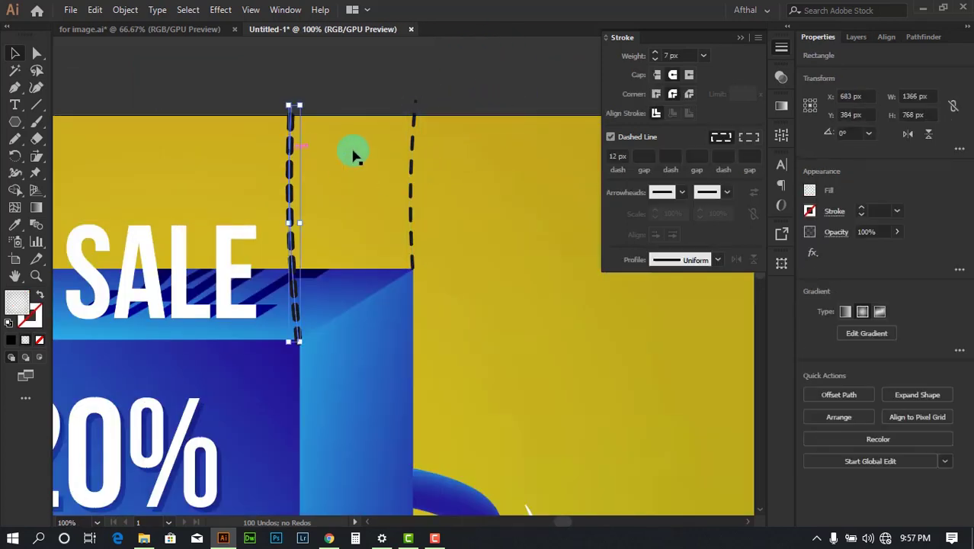
click(654, 61)
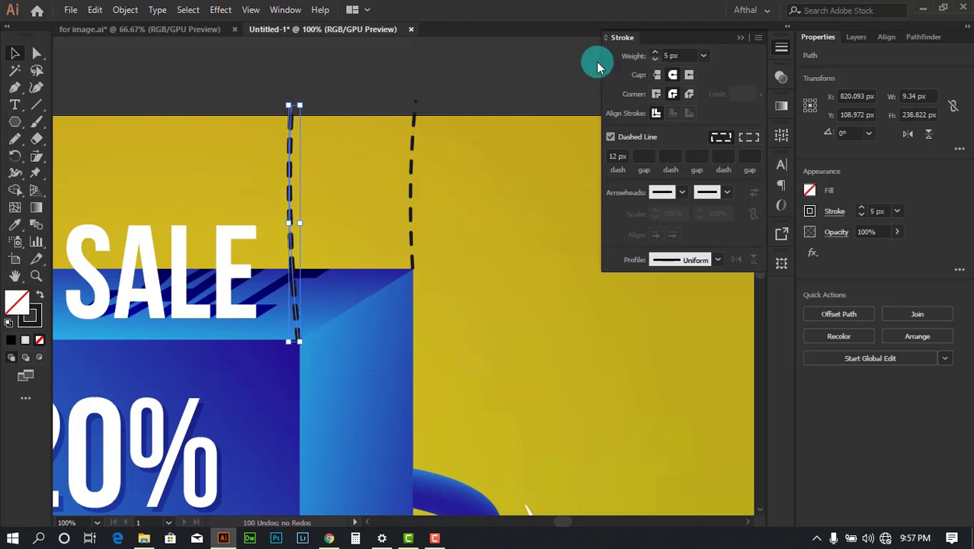
click(390, 66)
scroll(389, 66, left, 3)
click(226, 135)
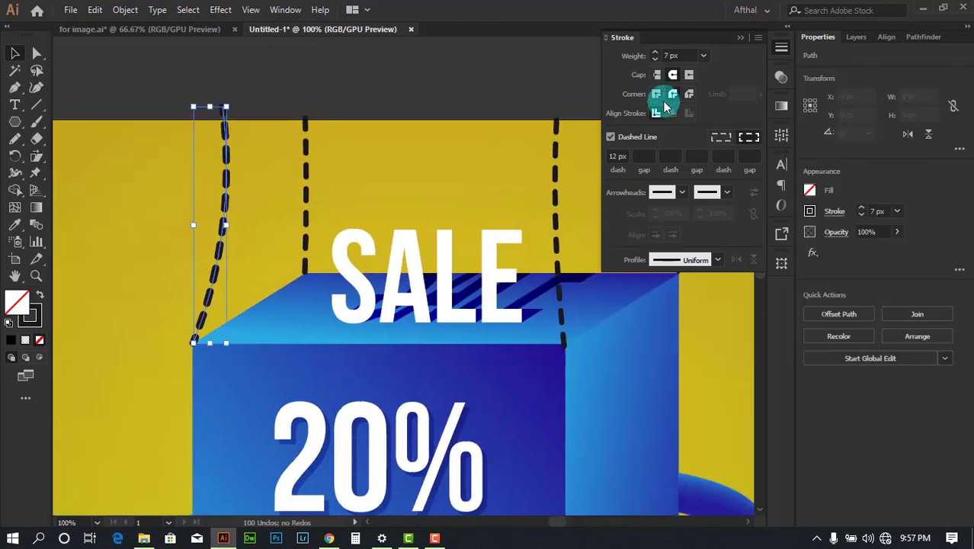
click(654, 60)
click(408, 77)
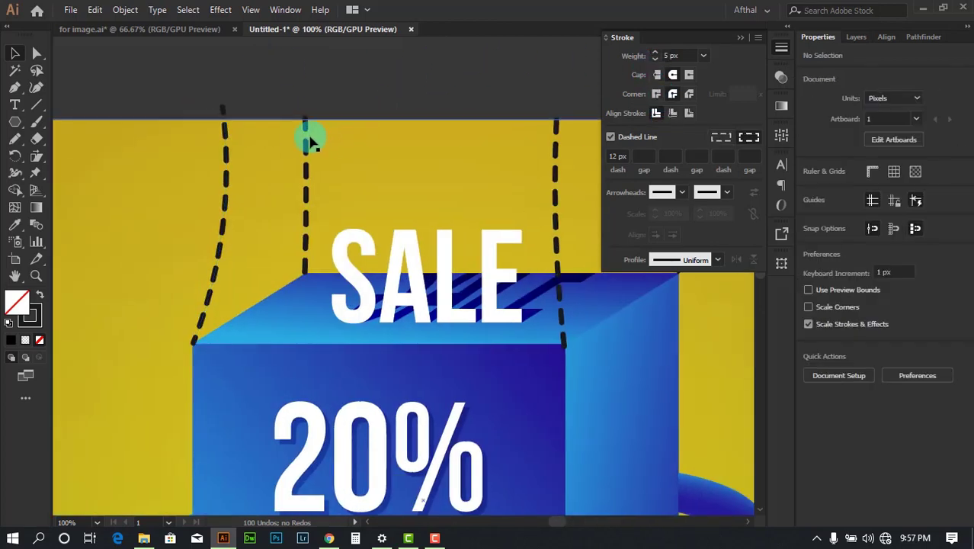
Step: Give the back-left dashed rope the same 3 px stroke weight as the back-right rope and deselect both
click(306, 136)
drag(440, 98, 300, 98)
shift+click(535, 156)
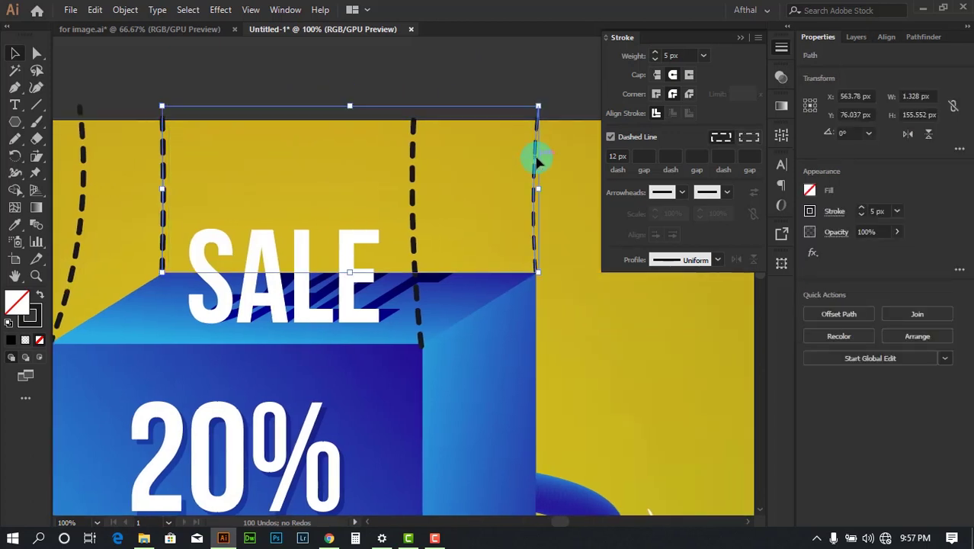
click(654, 60)
click(468, 66)
scroll(467, 72, down, 2)
drag(551, 56, 492, 54)
drag(523, 203, 557, 271)
Step: Set the stroke weight of both back dashed ropes to 4 px and deselect them
click(460, 135)
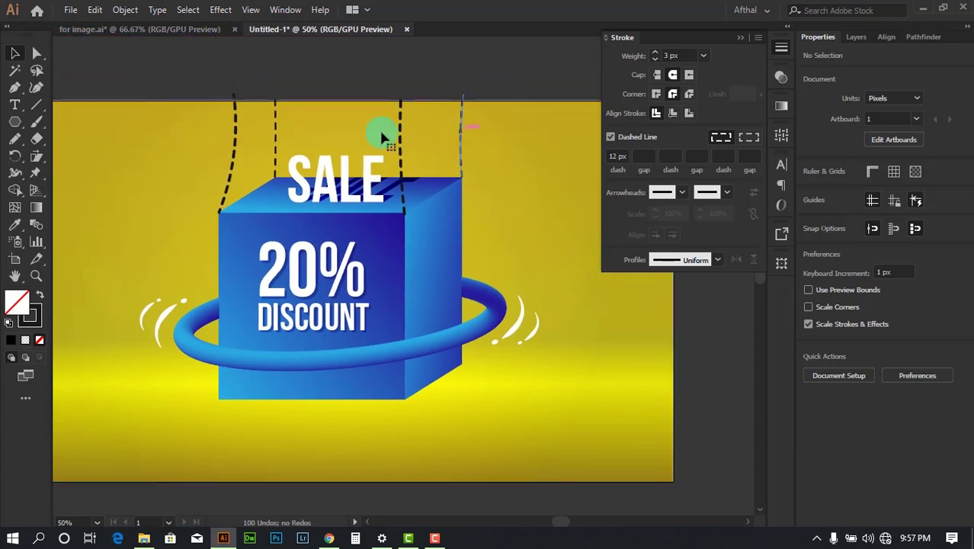
shift+click(276, 129)
click(655, 51)
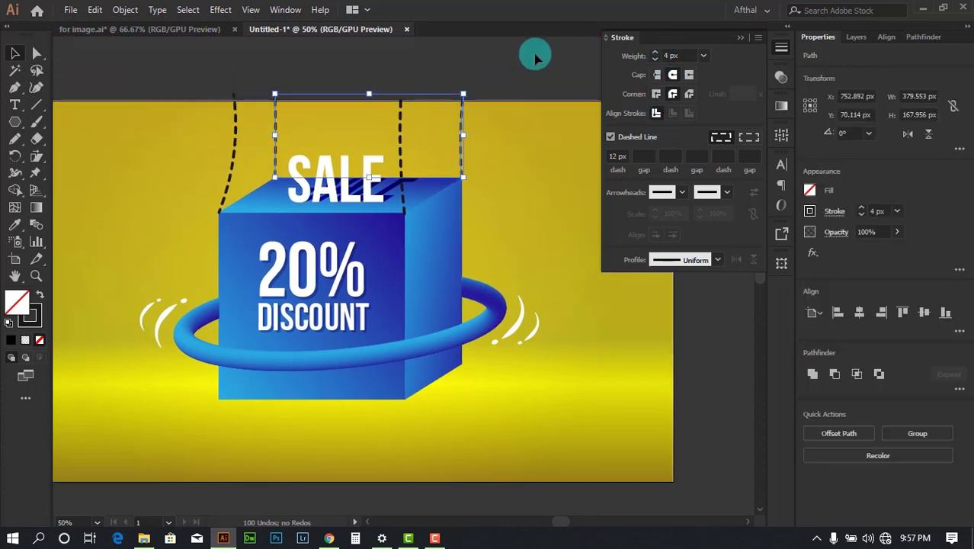
click(516, 59)
scroll(491, 76, down, 1)
scroll(469, 100, up, 4)
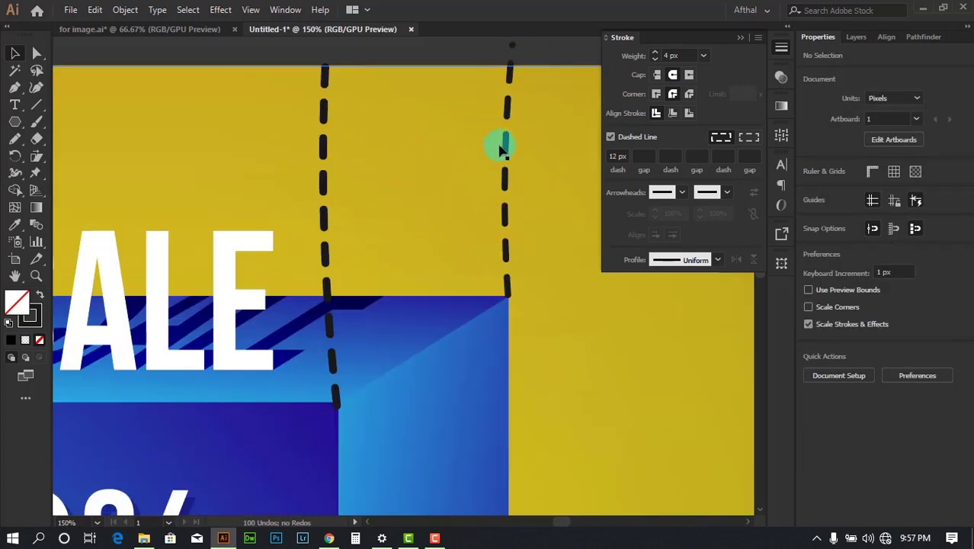
scroll(499, 150, down, 4)
Step: Examine the white dashed ropes in for image.ai, return to Untitled-1, and close the Stroke settings
click(191, 32)
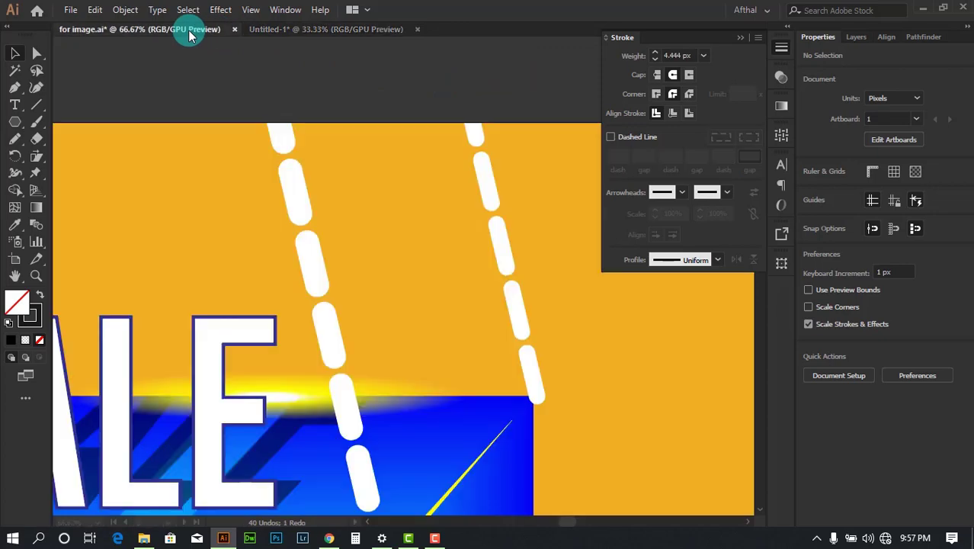
scroll(434, 145, down, 3)
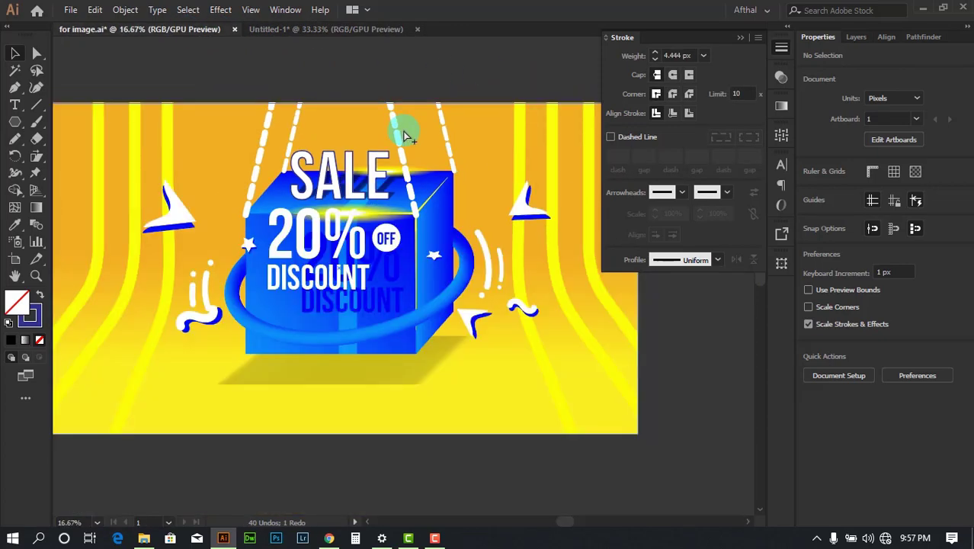
scroll(465, 161, up, 1)
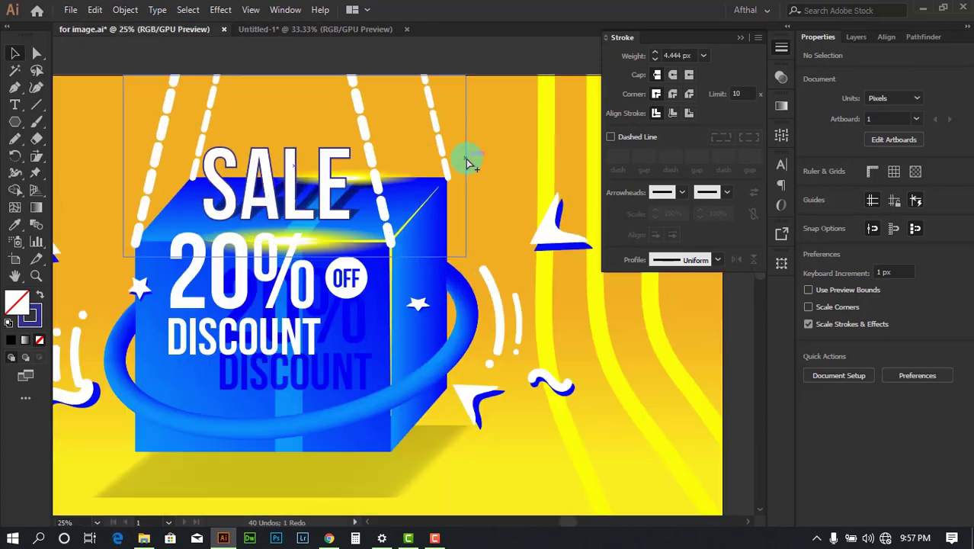
click(373, 145)
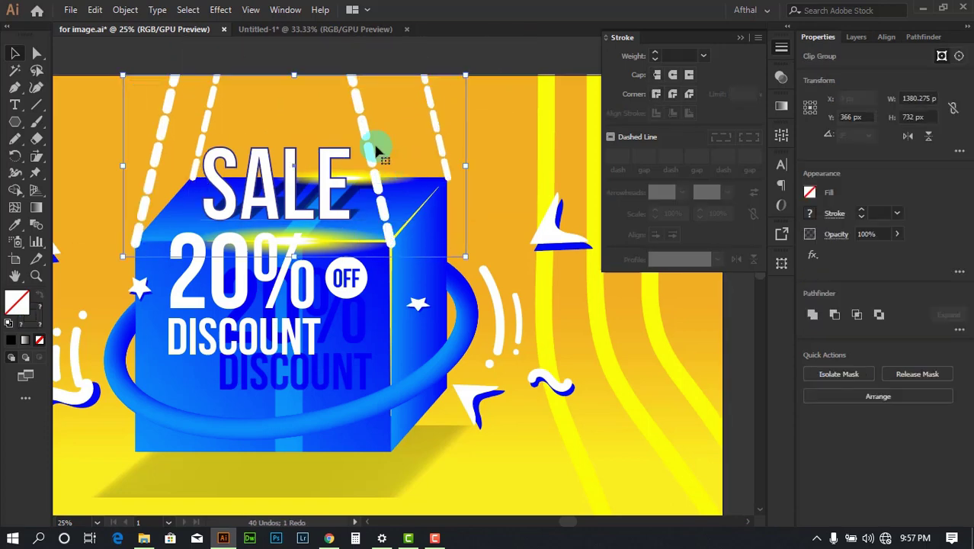
click(272, 31)
click(500, 120)
scroll(500, 119, down, 1)
scroll(387, 224, up, 1)
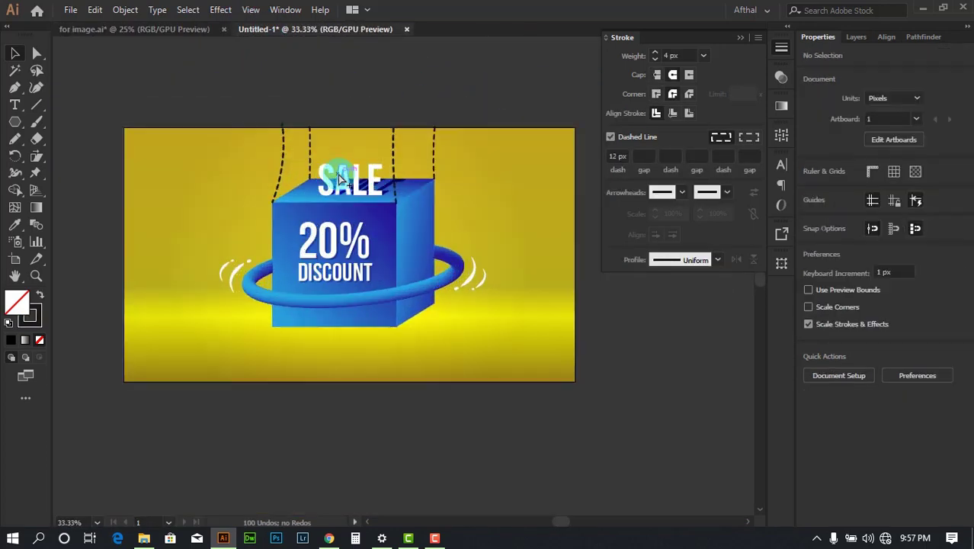
click(740, 39)
drag(539, 43, 571, 47)
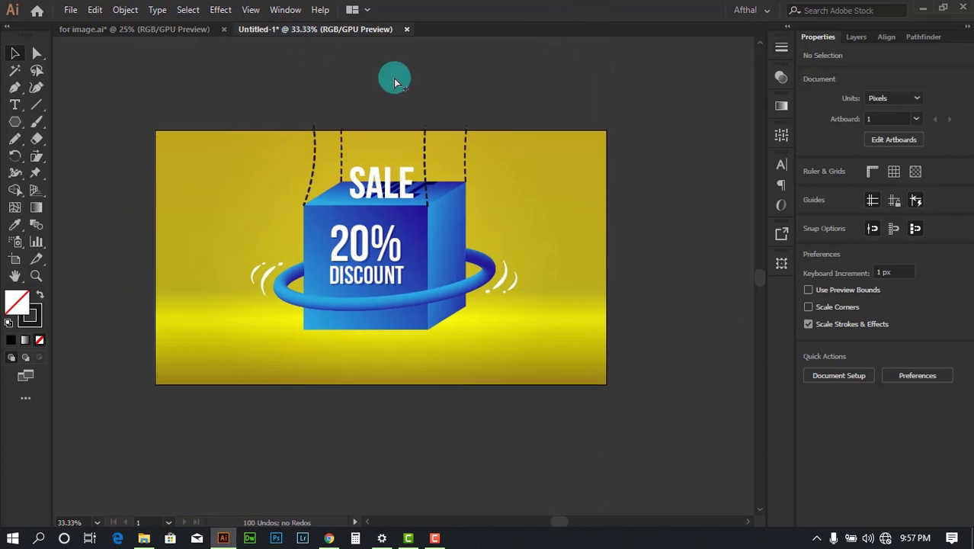
Step: Compare the whole reference composition in for image.ai with the banner in Untitled-1
click(124, 30)
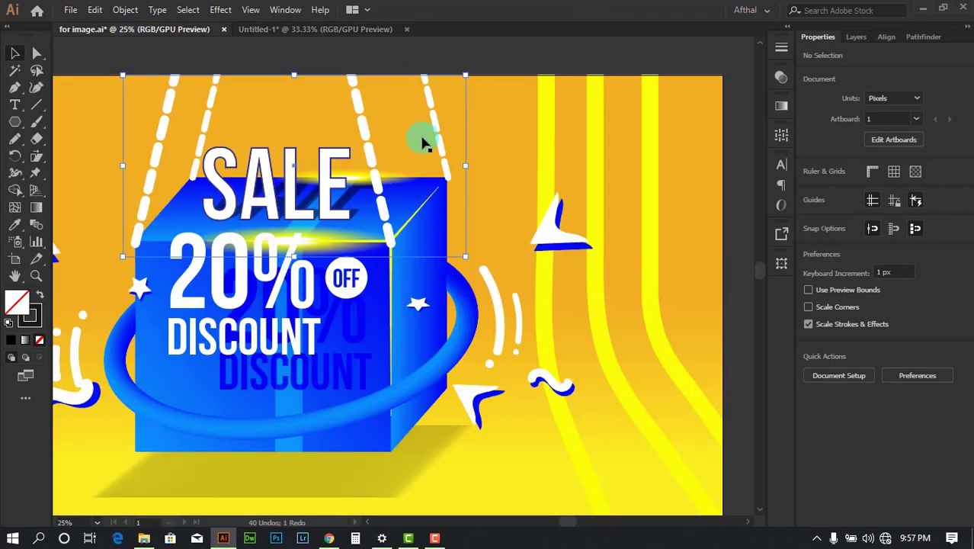
scroll(424, 138, down, 1)
click(566, 72)
drag(565, 72, 603, 65)
scroll(585, 86, down, 1)
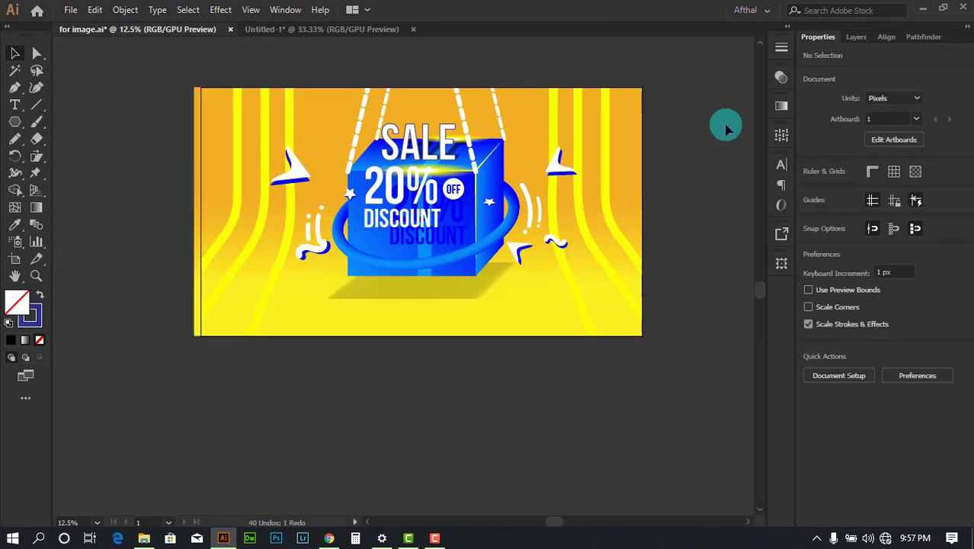
drag(709, 107, 616, 90)
scroll(414, 217, down, 1)
click(294, 31)
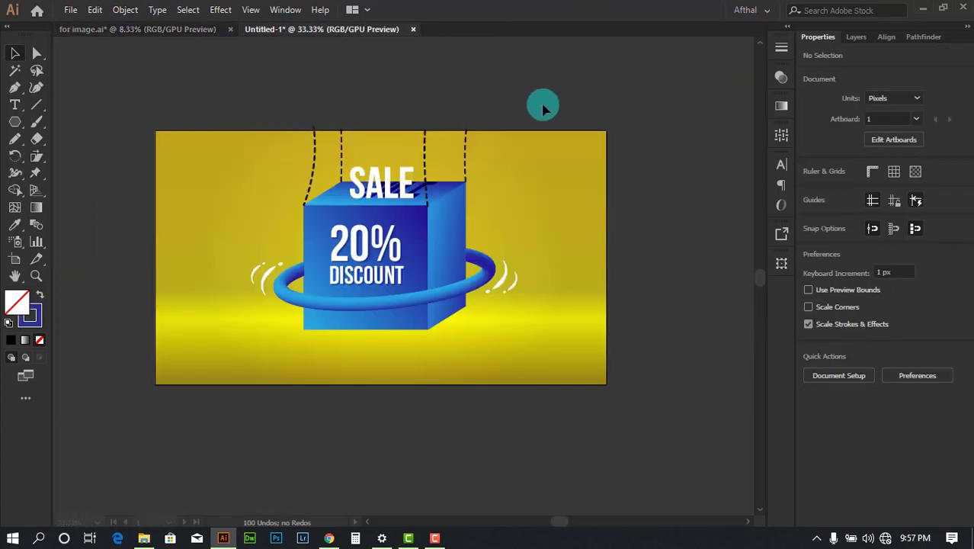
Step: In for image.ai, move the SALE text off the cube and the cube group outside the artboard's right edge
click(190, 30)
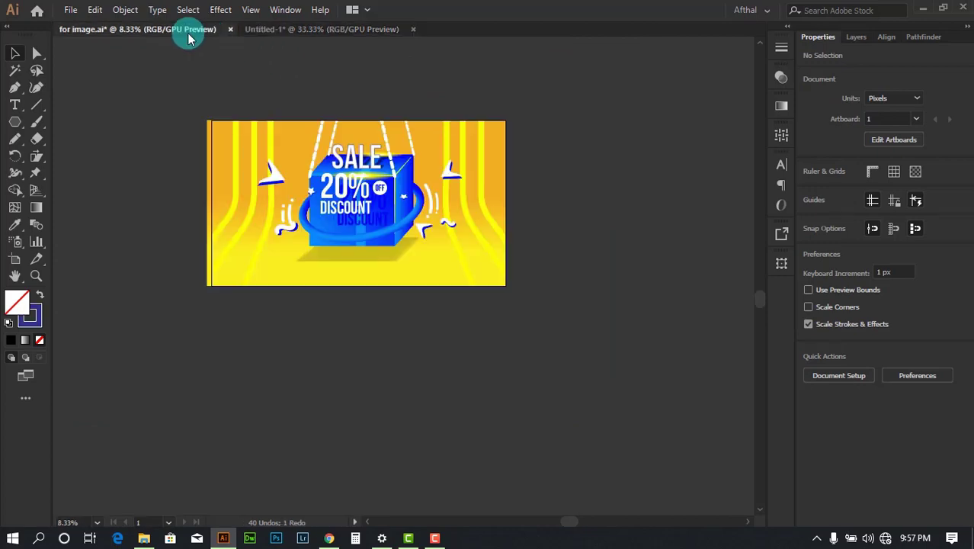
scroll(373, 213, up, 3)
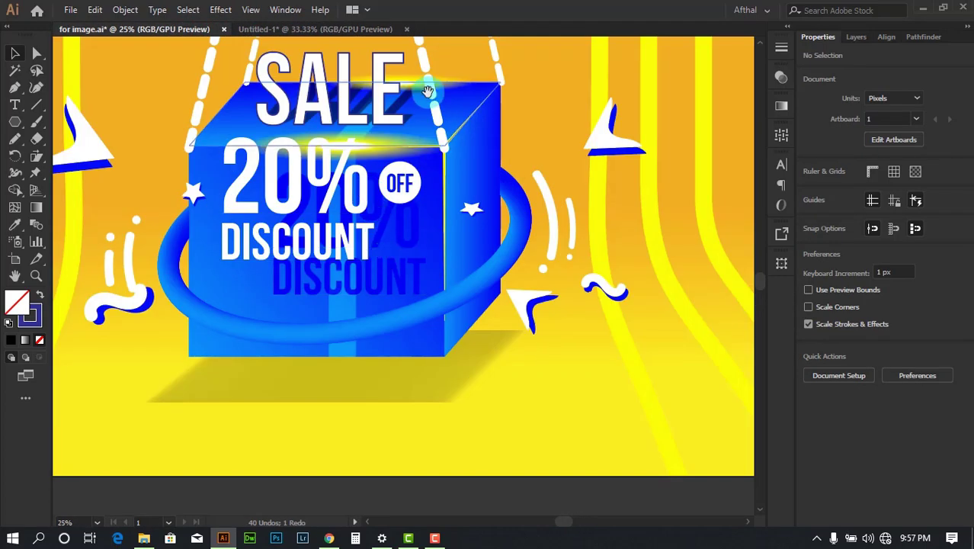
drag(427, 91, 322, 101)
scroll(416, 179, up, 1)
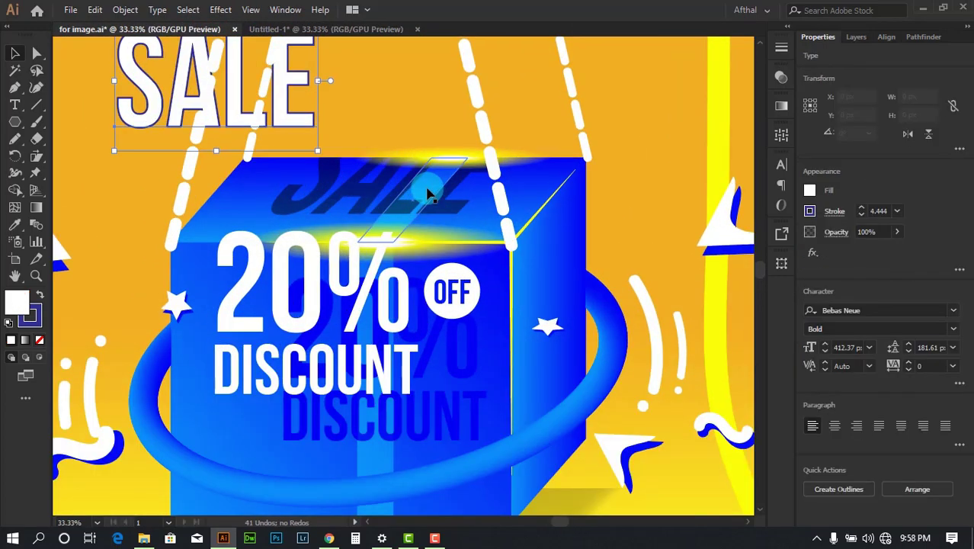
drag(428, 194, 288, 129)
scroll(583, 180, down, 3)
drag(355, 130, 625, 192)
click(691, 214)
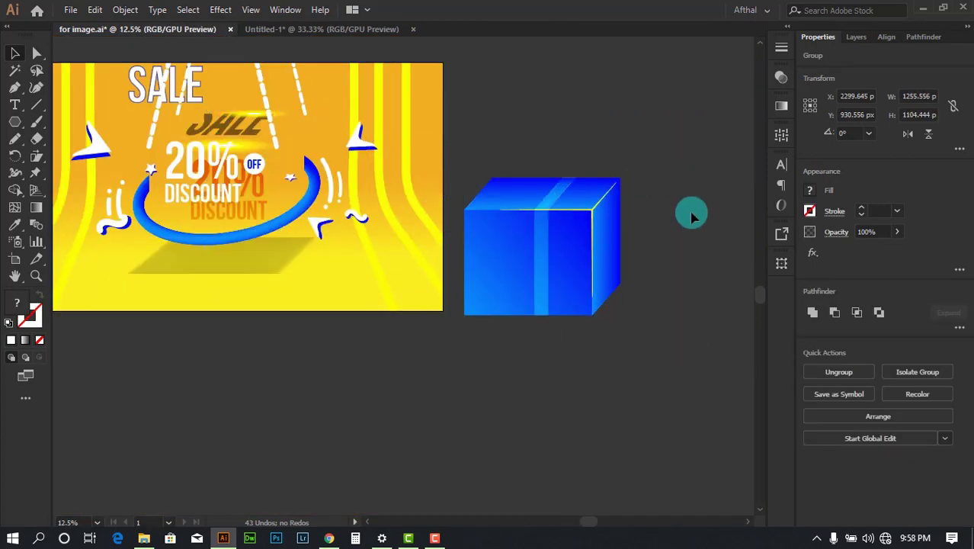
Step: Ungroup the reference cube outside the artboard and deselect its parts
scroll(692, 214, up, 2)
scroll(438, 160, up, 2)
click(437, 160)
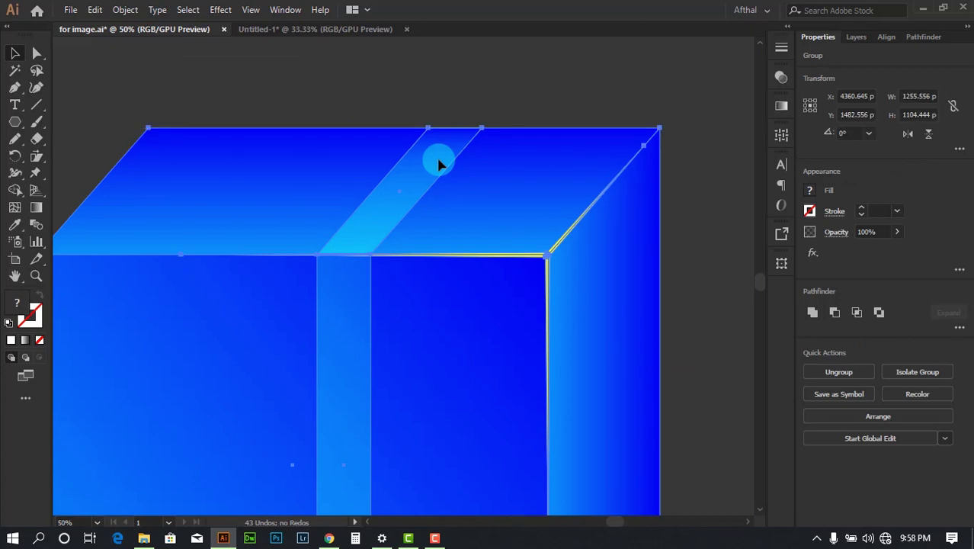
key(ctrl+shift+g)
key(ctrl+shift+a)
Step: Try moving the light blue ribbon group off the reference cube, then undo the moves
drag(431, 175, 379, 118)
key(ctrl+z)
scroll(430, 139, down, 1)
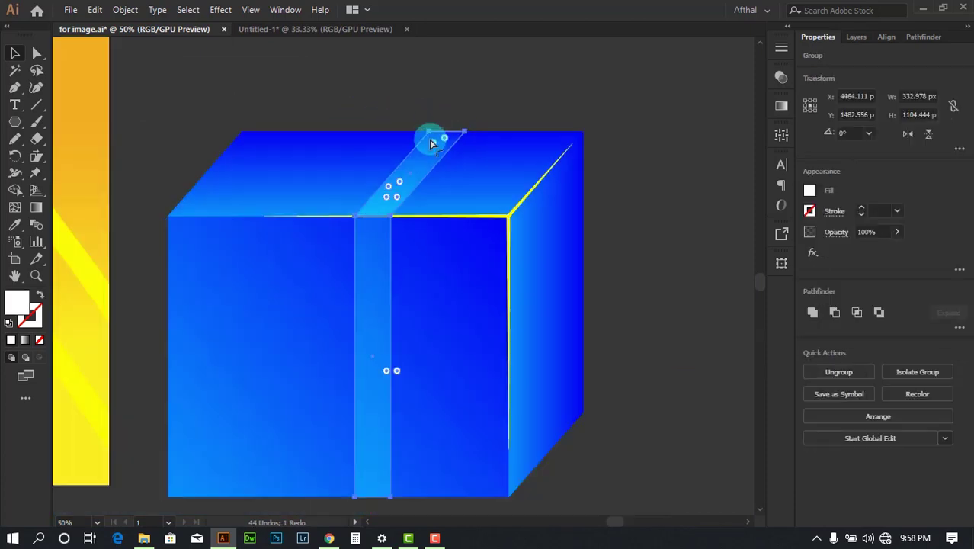
scroll(431, 143, down, 1)
drag(433, 147, 642, 152)
click(671, 107)
drag(700, 134, 709, 155)
key(ctrl+z)
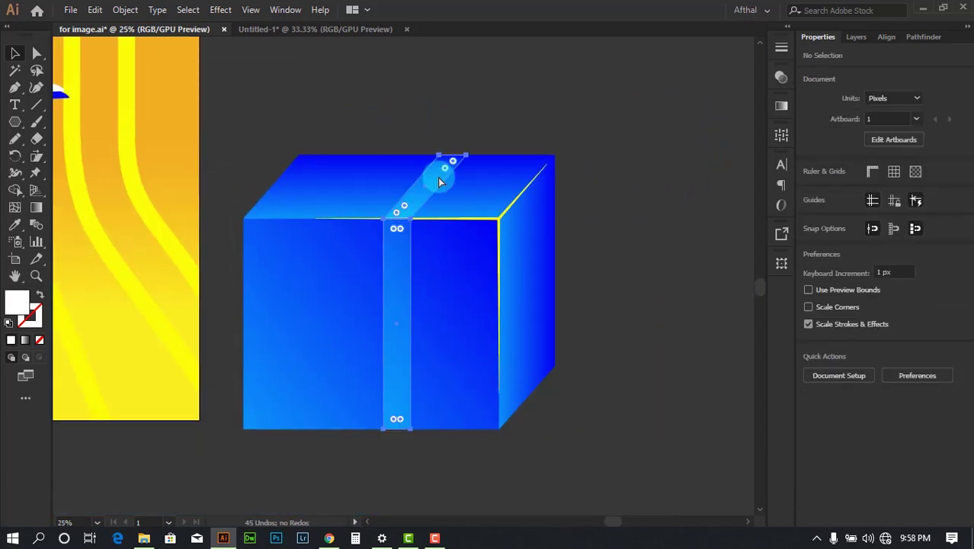
key(ctrl+z)
Step: Check the opacity and blend mode settings of the reference cube's ribbon group
click(836, 231)
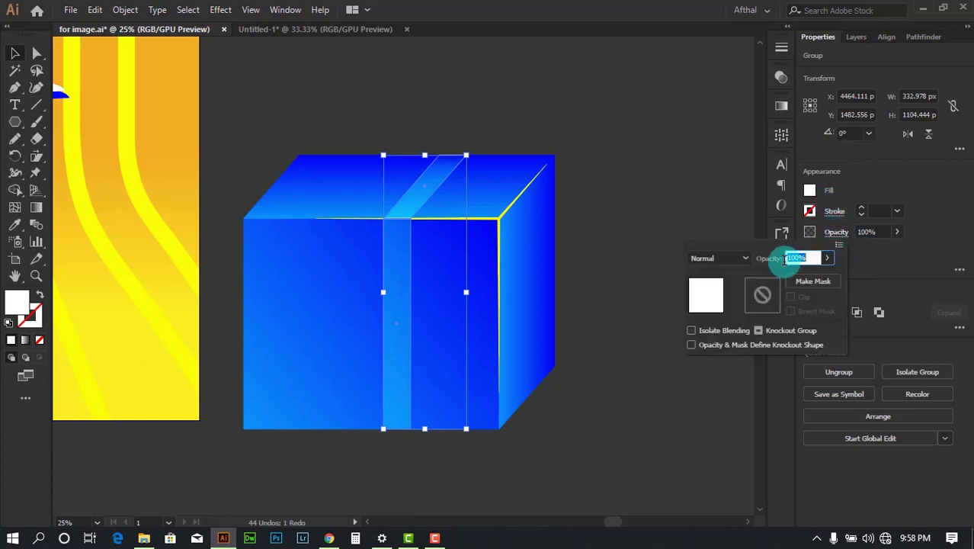
click(443, 181)
double_click(426, 169)
double_click(393, 129)
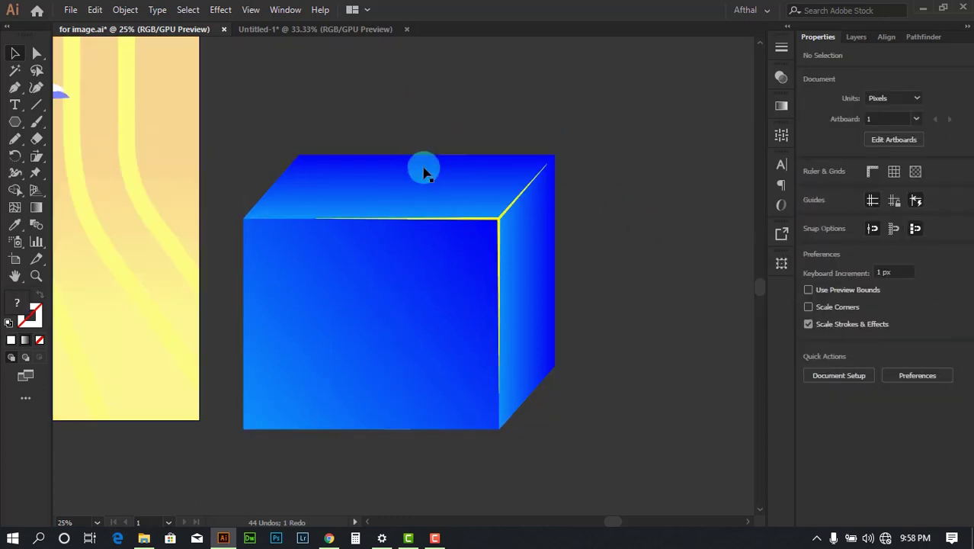
Step: Isolate the ribbon group, inspect the blend mode of its top-face strip, and exit isolation
double_click(435, 178)
click(436, 178)
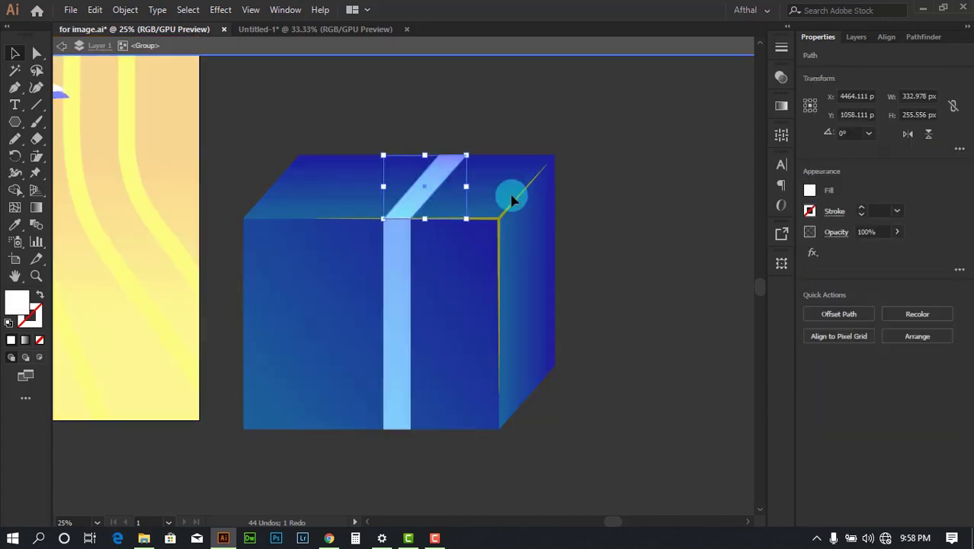
scroll(463, 191, up, 2)
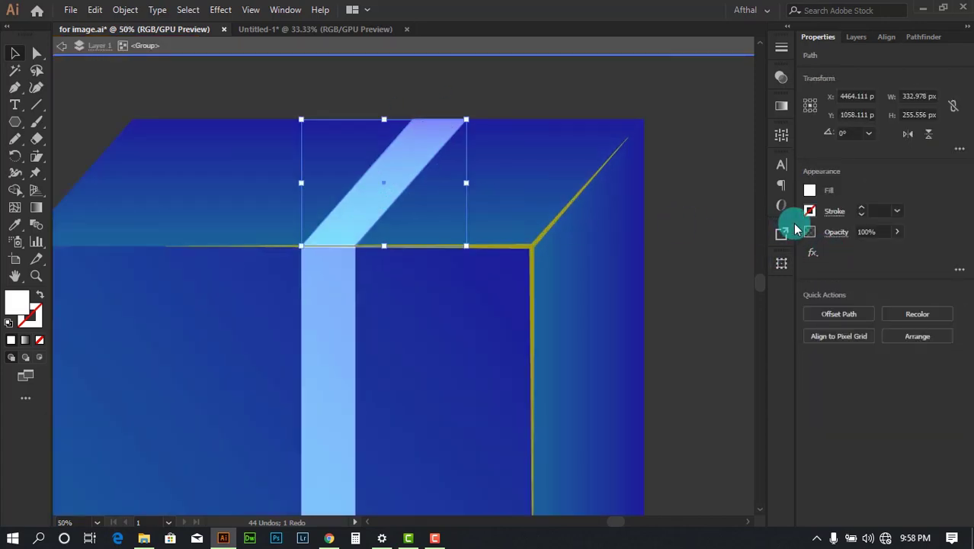
click(836, 231)
click(736, 266)
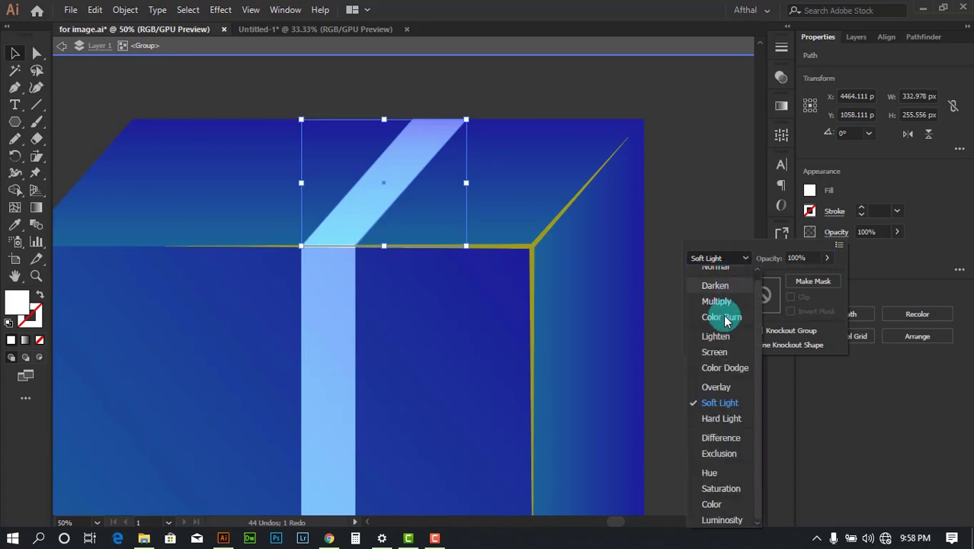
click(683, 189)
double_click(683, 185)
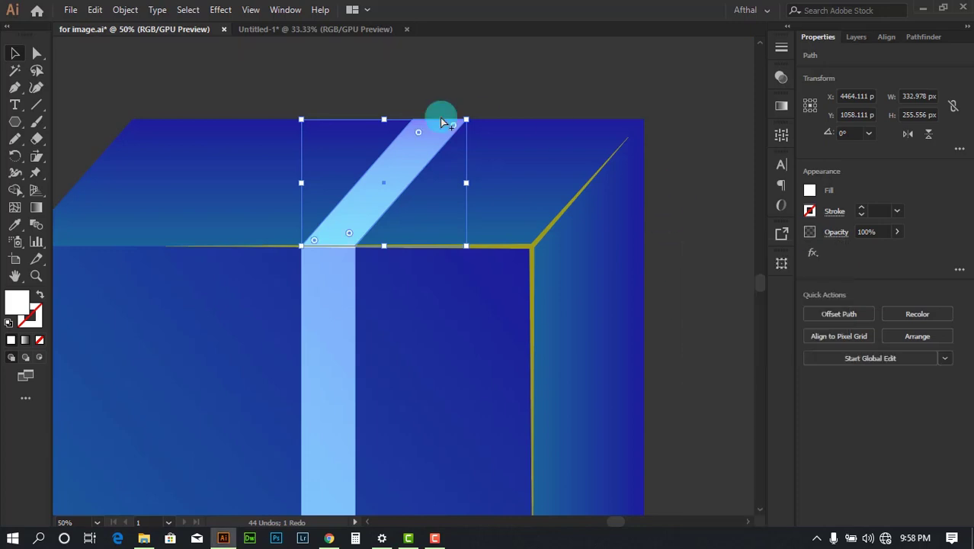
Step: Examine the yellow edge highlights at the reference cube's front corner, and return to Untitled-1
scroll(442, 115, down, 3)
scroll(478, 169, up, 3)
scroll(453, 145, up, 3)
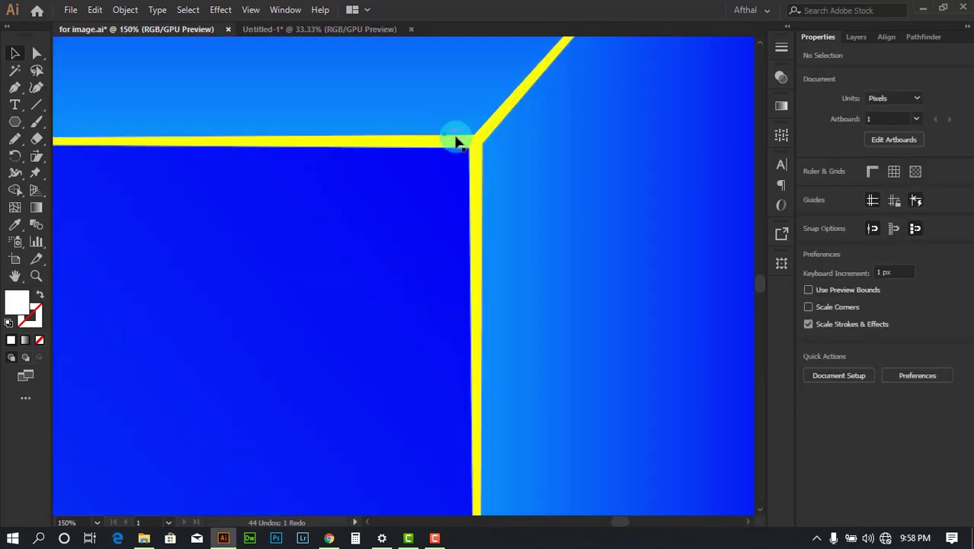
click(273, 31)
scroll(508, 146, down, 3)
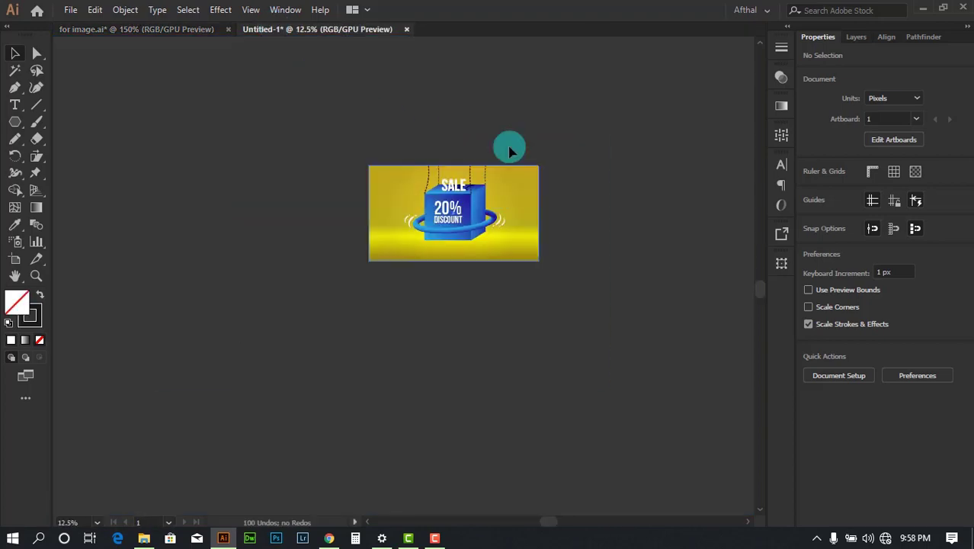
Step: Draw the first pen-path segment, about 248 px long, along the front face's top edge to the cube's front corner
scroll(477, 164, up, 3)
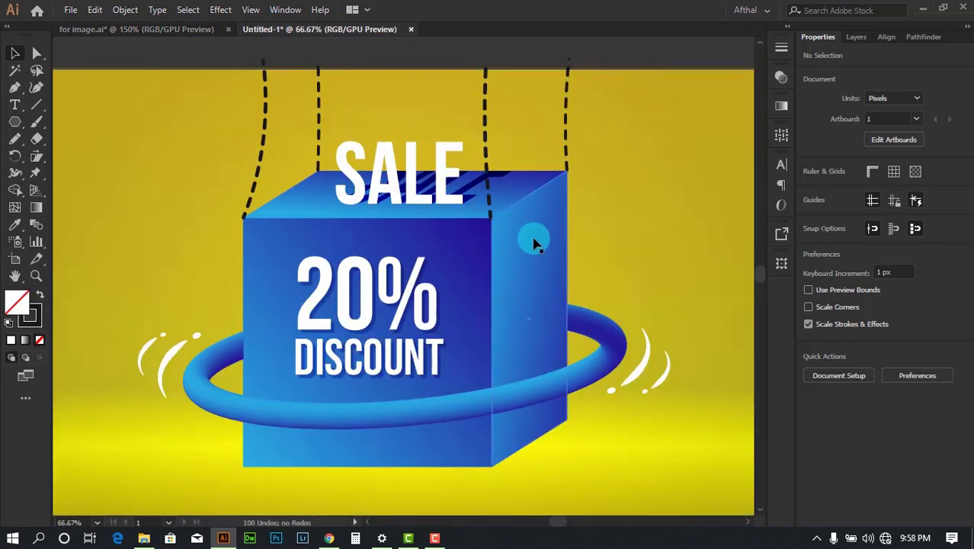
scroll(533, 244, up, 2)
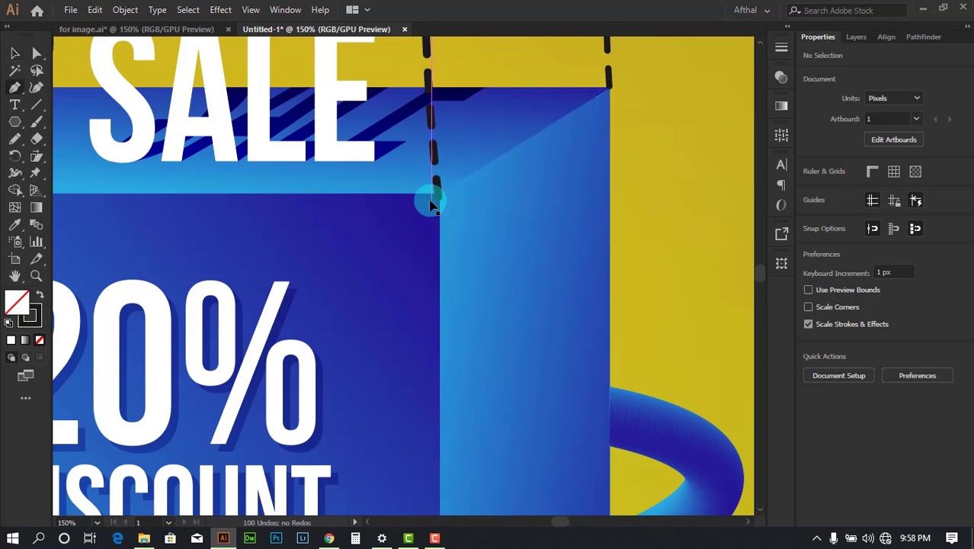
key(p)
scroll(460, 195, left, 3)
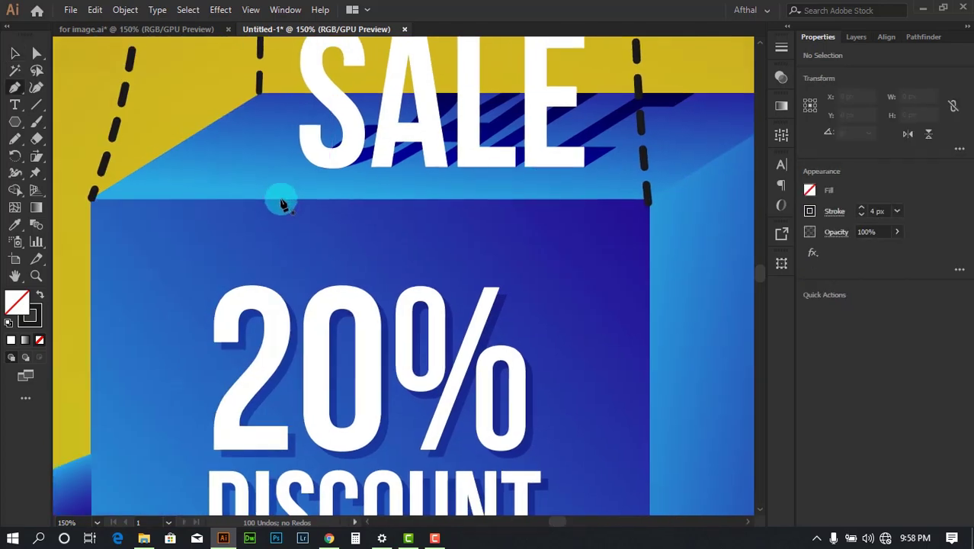
click(280, 202)
scroll(425, 198, up, 4)
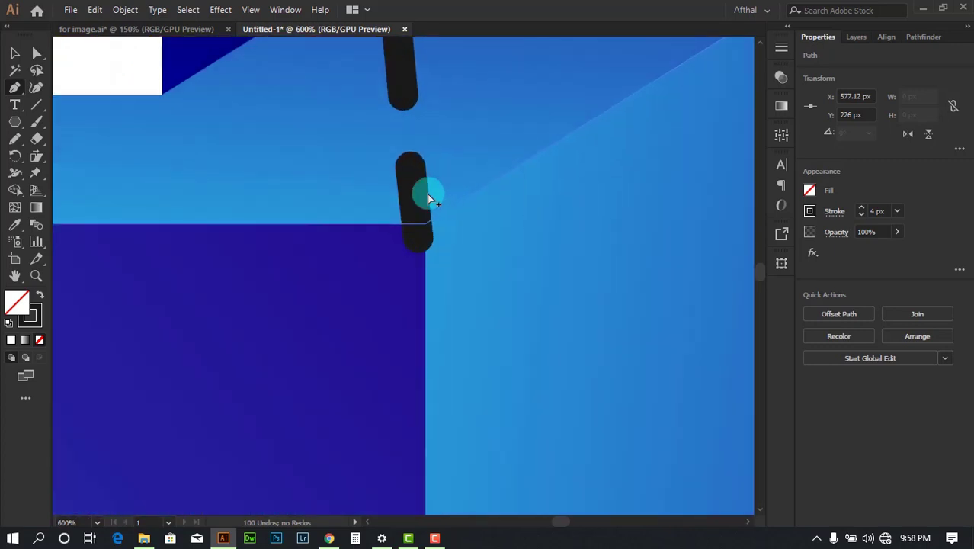
scroll(428, 198, up, 4)
click(377, 303)
scroll(387, 310, down, 4)
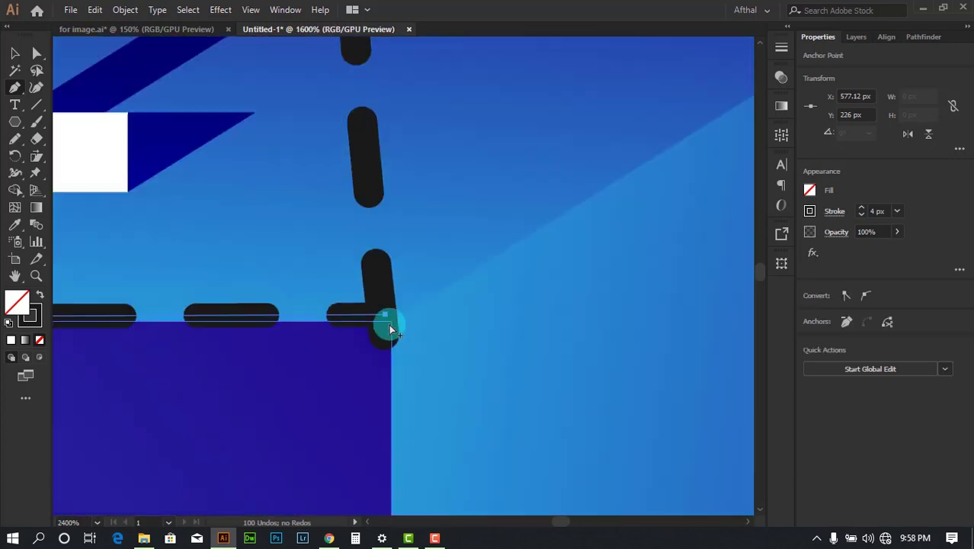
Step: Extend the path about 100 px along the receding top edge and back to the corner, and swap its stroke to a fill
drag(584, 192, 333, 296)
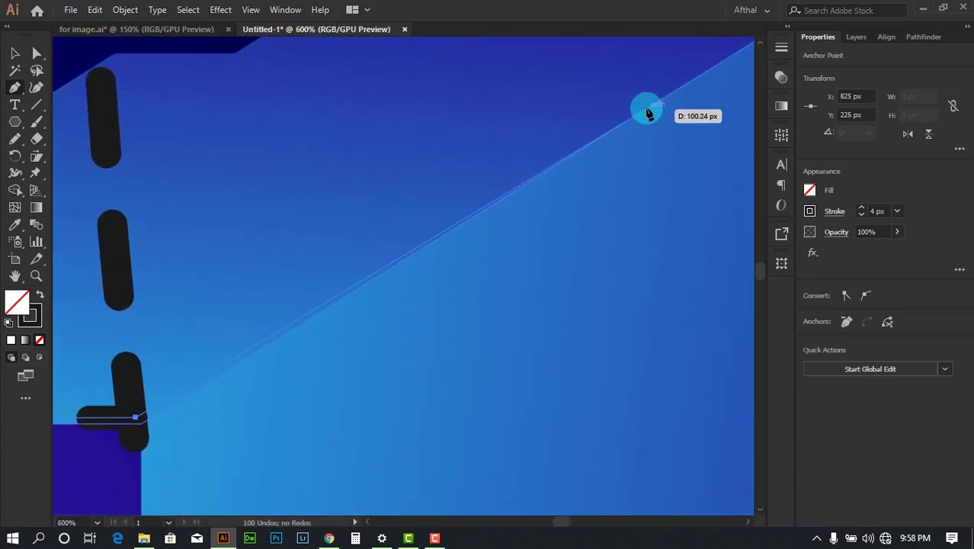
click(647, 113)
scroll(311, 192, up, 3)
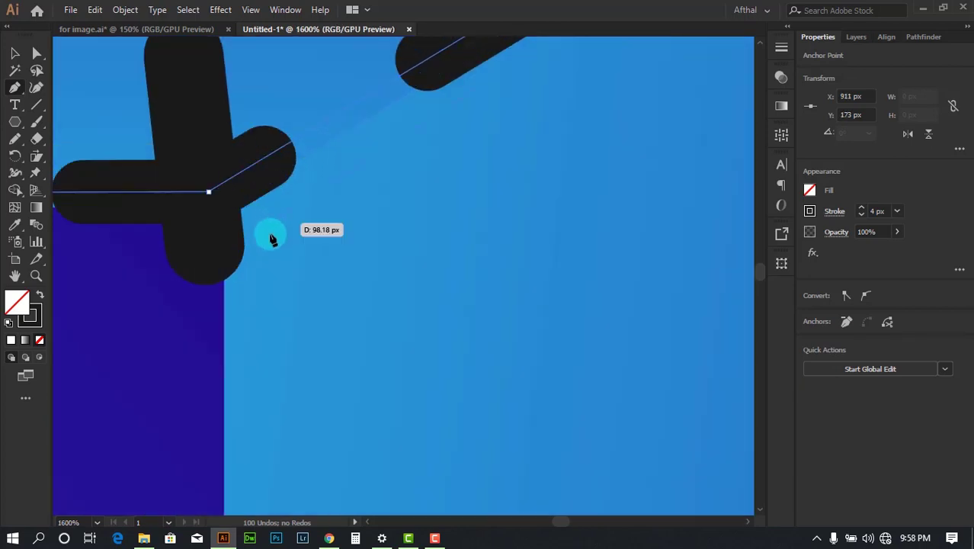
click(261, 226)
scroll(292, 169, down, 6)
key(shift+x)
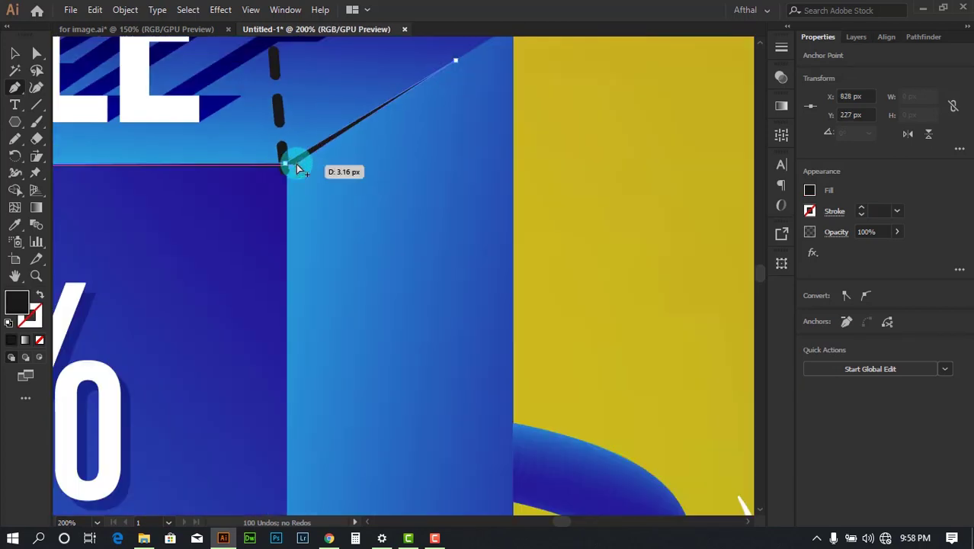
Step: Taper the path about 200 px down the front vertical edge and back to the corner, close it at its start, and deselect it
scroll(279, 178, up, 4)
scroll(281, 182, down, 5)
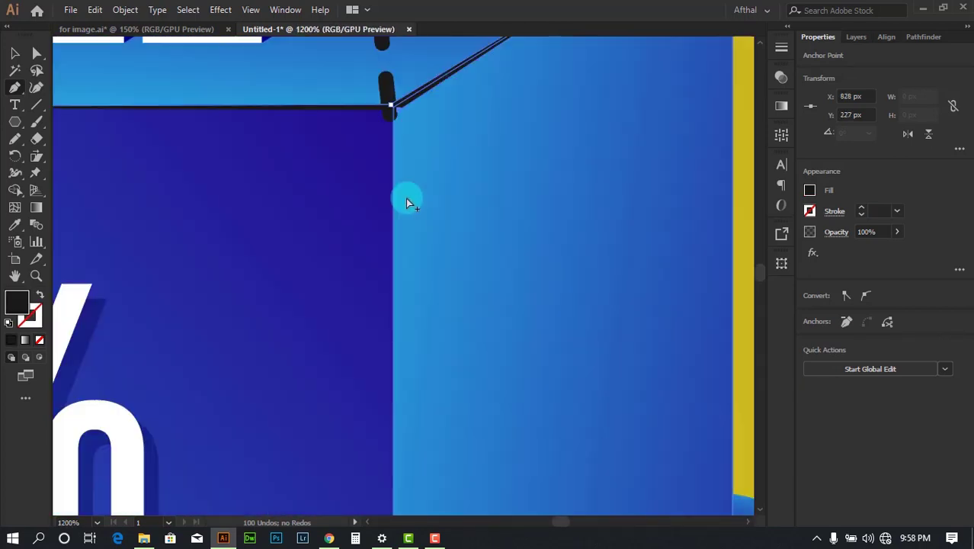
scroll(505, 283, down, 2)
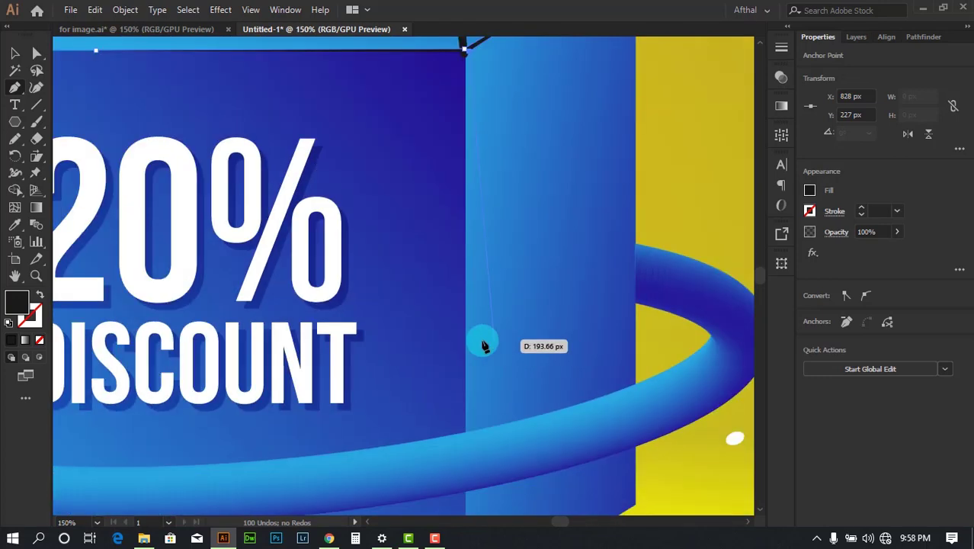
click(466, 353)
scroll(517, 396, up, 7)
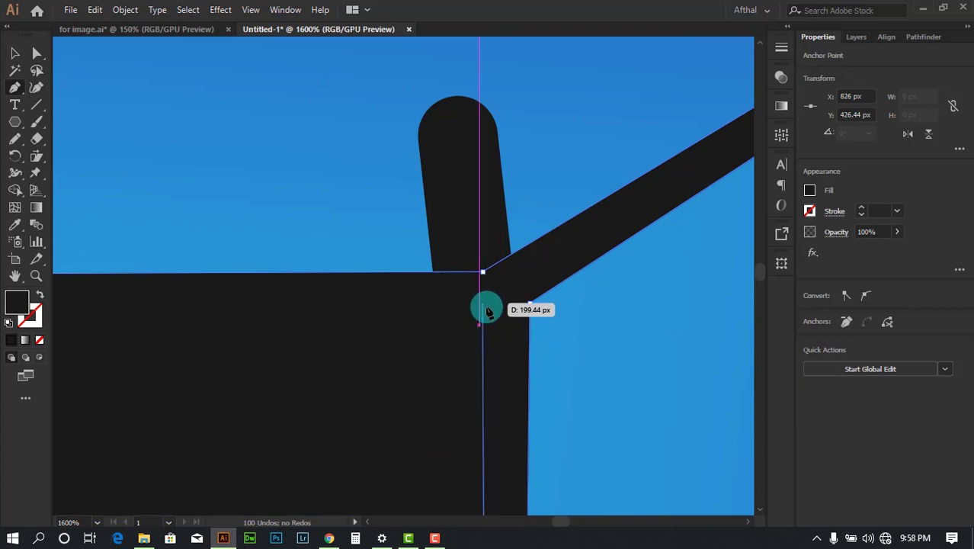
click(483, 304)
scroll(486, 308, down, 7)
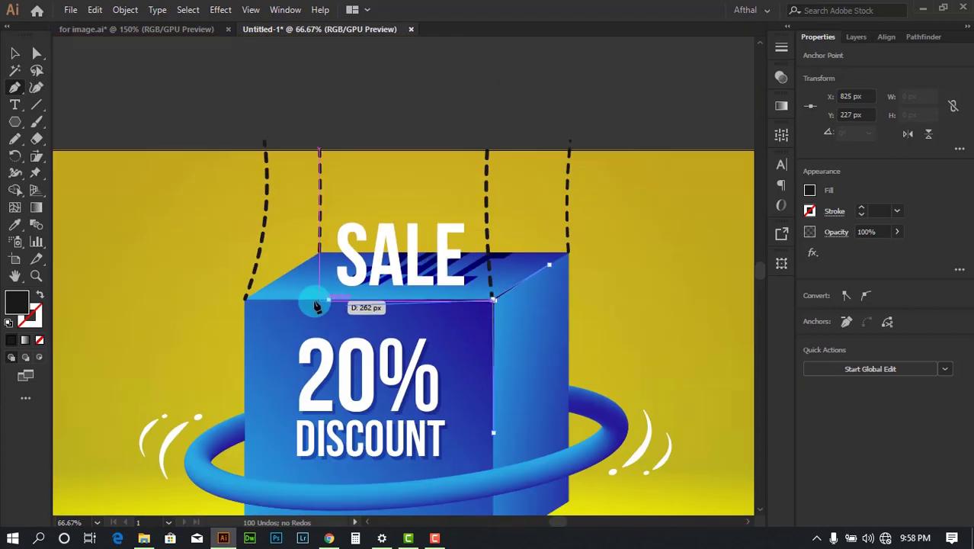
scroll(310, 300, up, 4)
scroll(363, 298, down, 5)
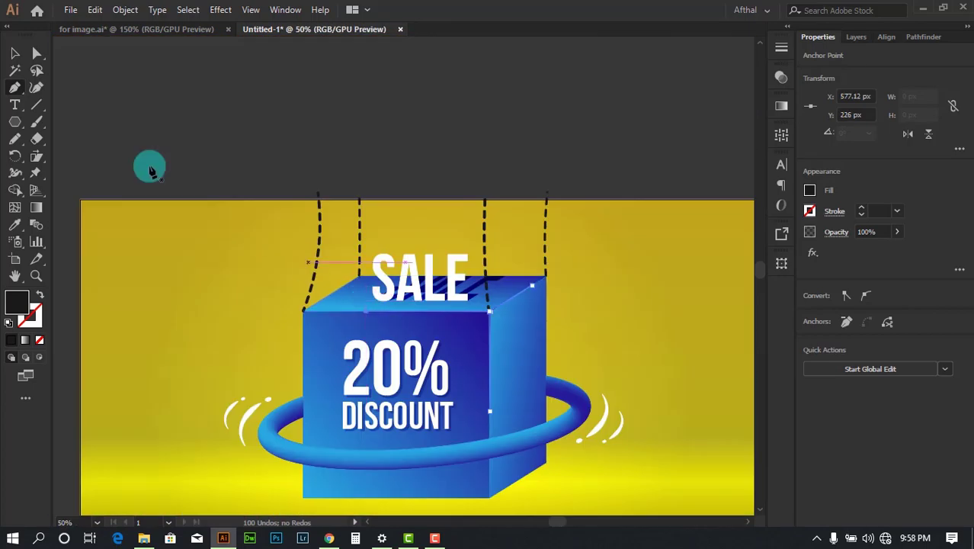
click(14, 53)
click(618, 112)
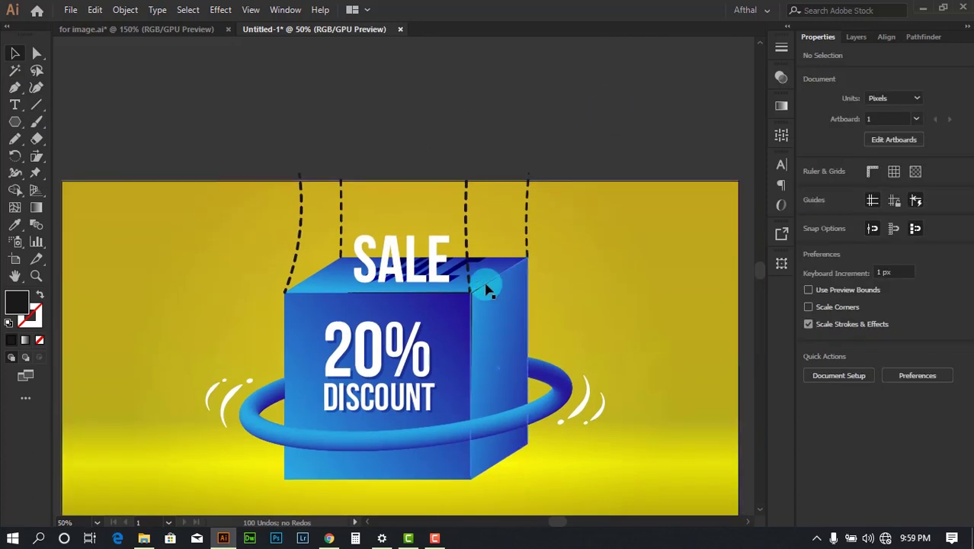
Step: Move the black three-armed edge shape off the cube to above the artboard and inspect its tapered corner
drag(486, 286, 533, 75)
click(620, 76)
scroll(550, 68, up, 3)
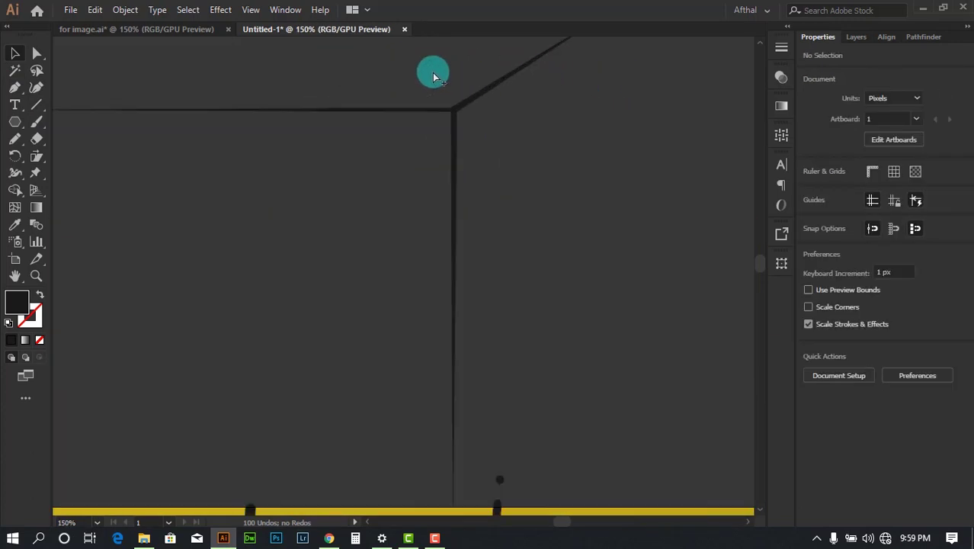
scroll(458, 99, up, 2)
scroll(657, 178, up, 2)
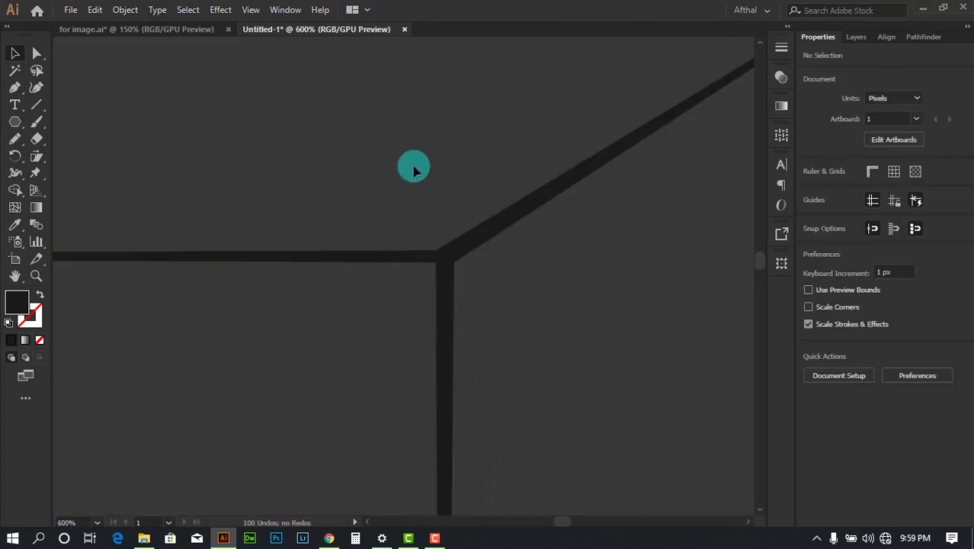
Step: Draw a small black three-pointed practice shape with the Pen tool above the large edge shape
key(p)
click(217, 90)
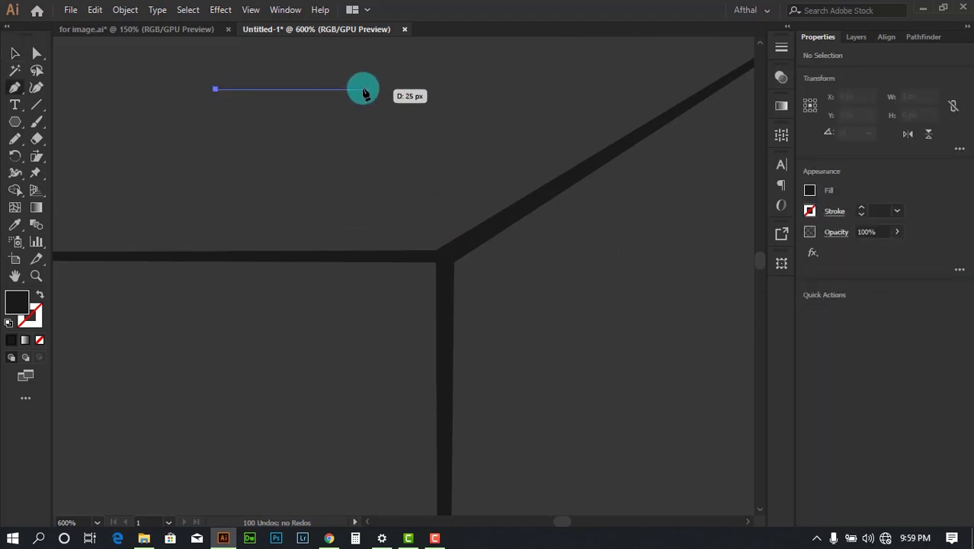
click(383, 84)
scroll(466, 171, up, 2)
click(479, 81)
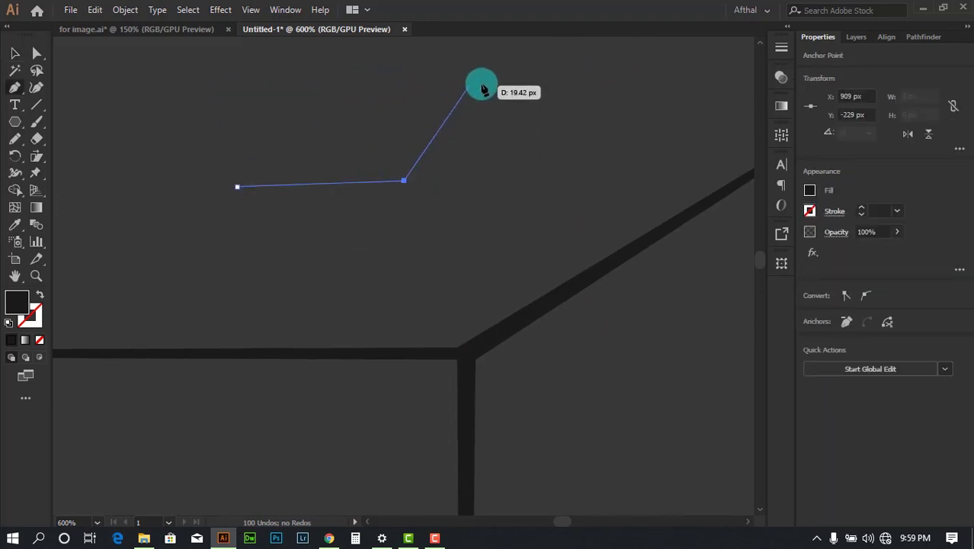
click(411, 187)
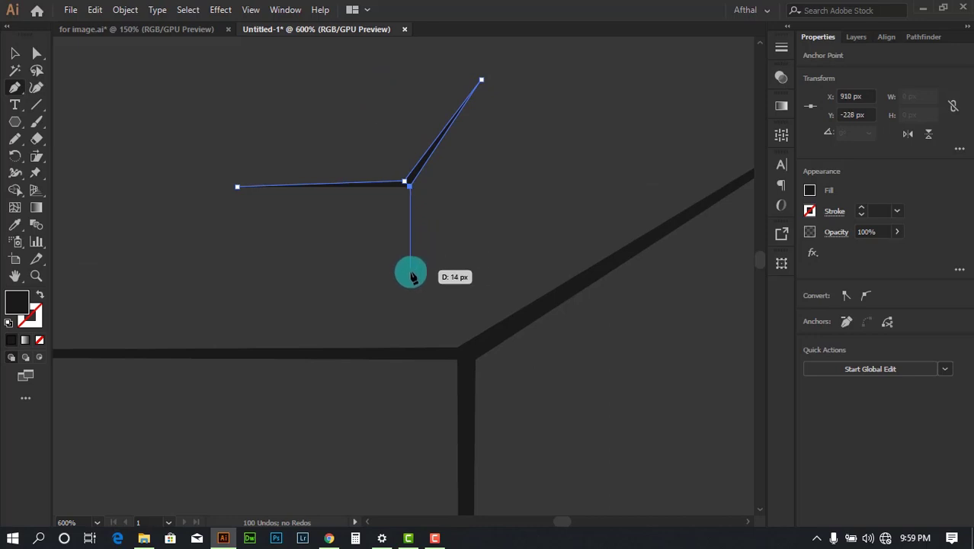
click(409, 274)
click(400, 194)
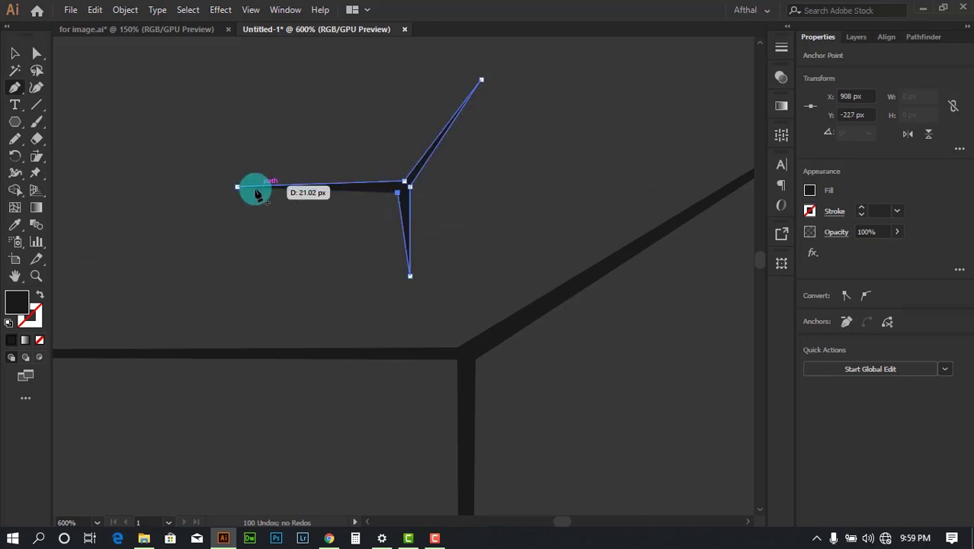
click(237, 187)
click(25, 57)
click(388, 155)
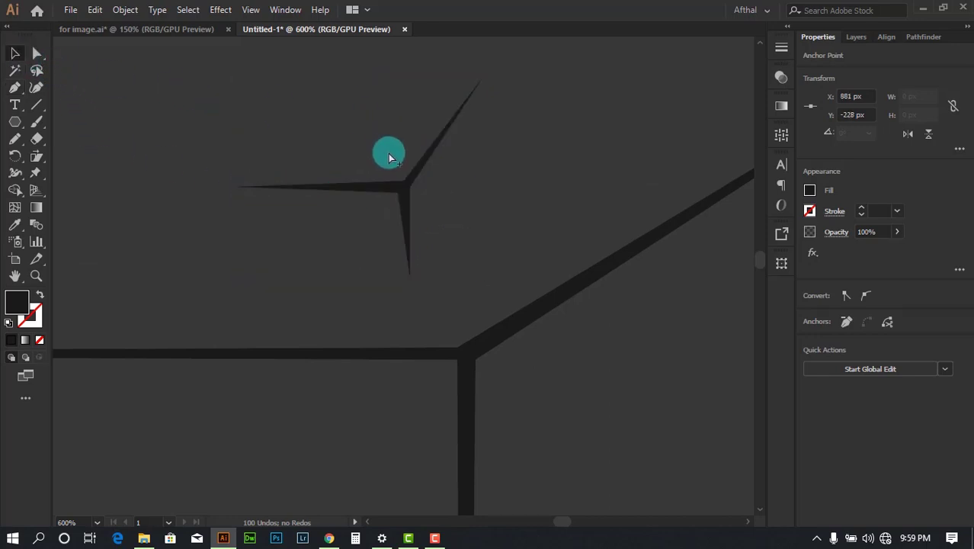
scroll(388, 145, down, 5)
drag(443, 173, 403, 111)
click(517, 94)
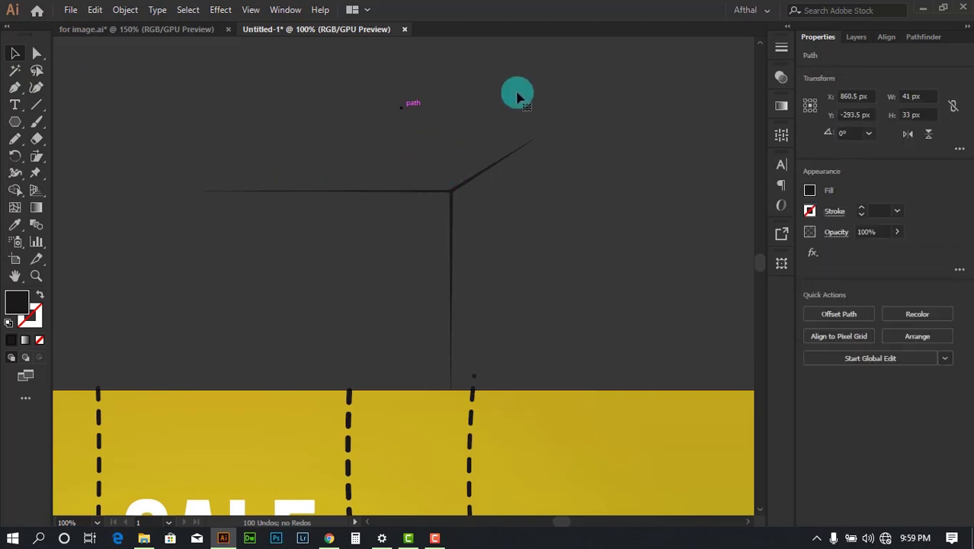
Step: Undo the small practice shape and the edge shape's move off the cube, and clear the selection
scroll(401, 92, down, 4)
key(ctrl+z)
key(ctrl+z)
key(ctrl+z)
key(ctrl+z)
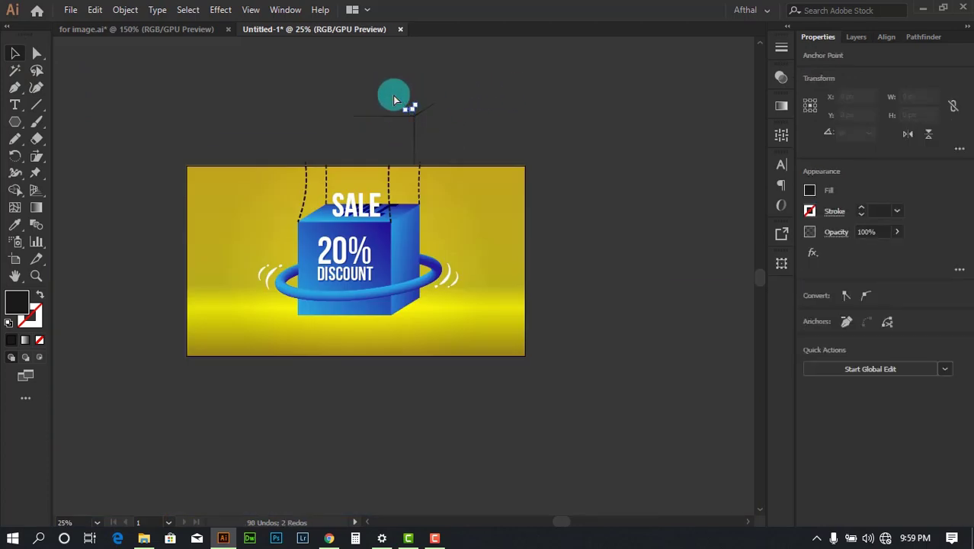
scroll(404, 112, up, 4)
key(ctrl+z)
key(ctrl+z)
key(ctrl+z)
key(ctrl+z)
key(ctrl+z)
key(ctrl+z)
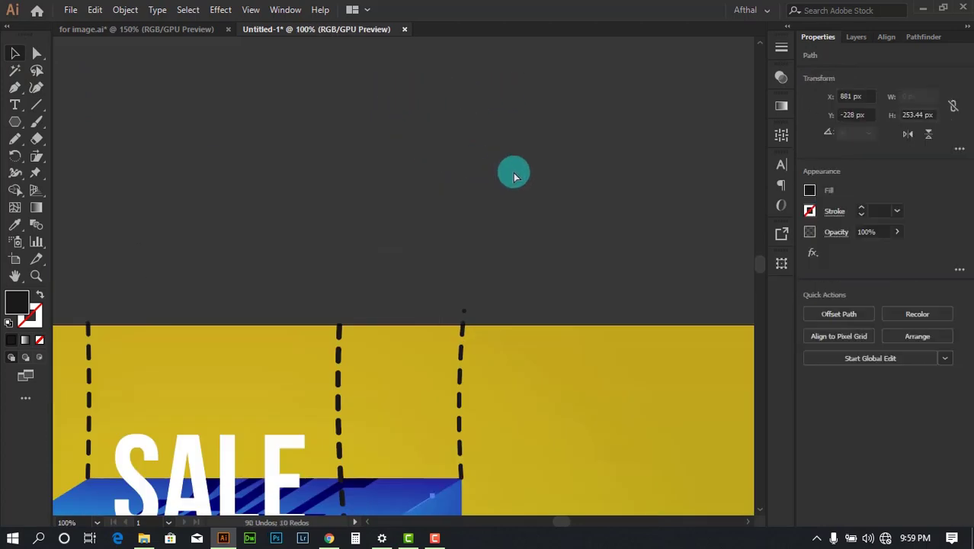
click(529, 106)
Step: Fill the three-armed edge shape at the cube's front corner with the light orange swatch
scroll(528, 106, down, 3)
scroll(440, 268, down, 2)
scroll(362, 369, up, 3)
scroll(361, 367, up, 1)
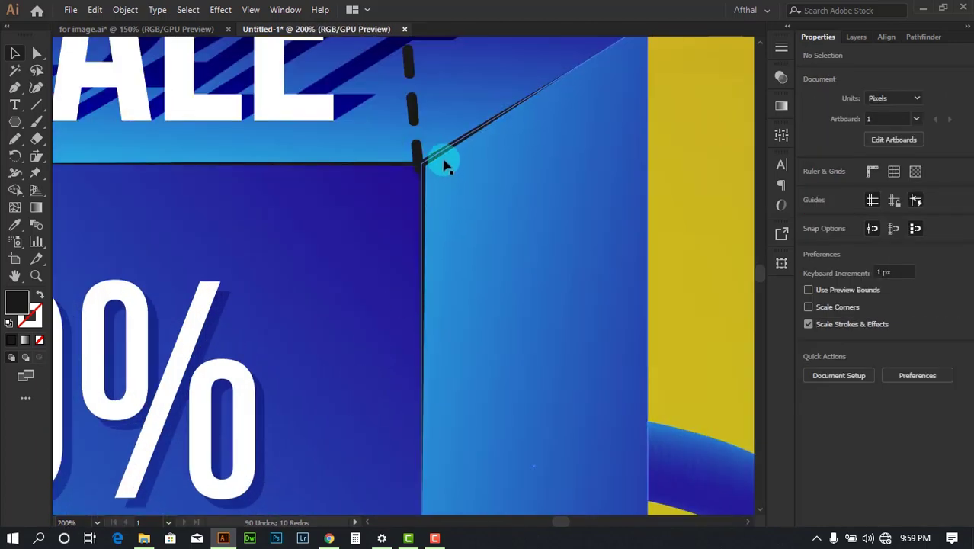
click(436, 155)
click(808, 192)
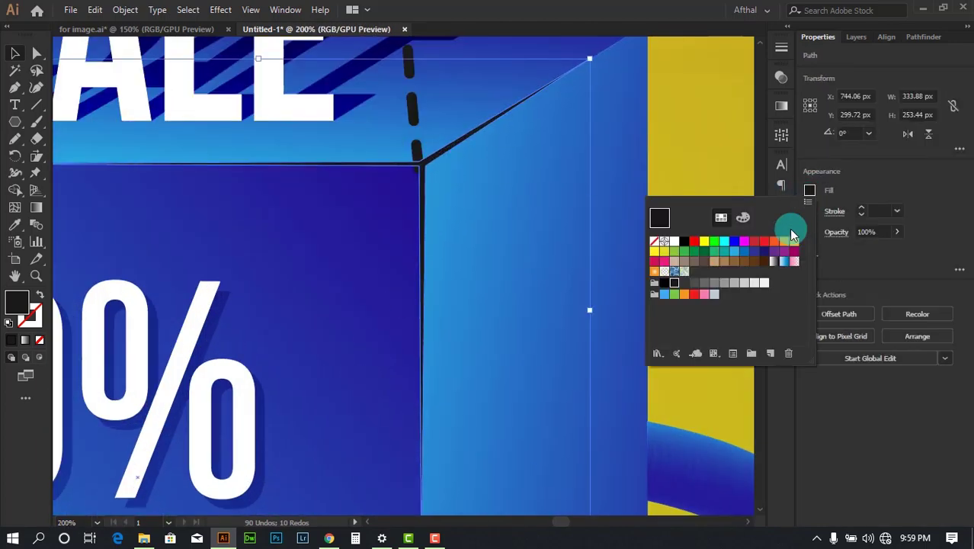
click(794, 244)
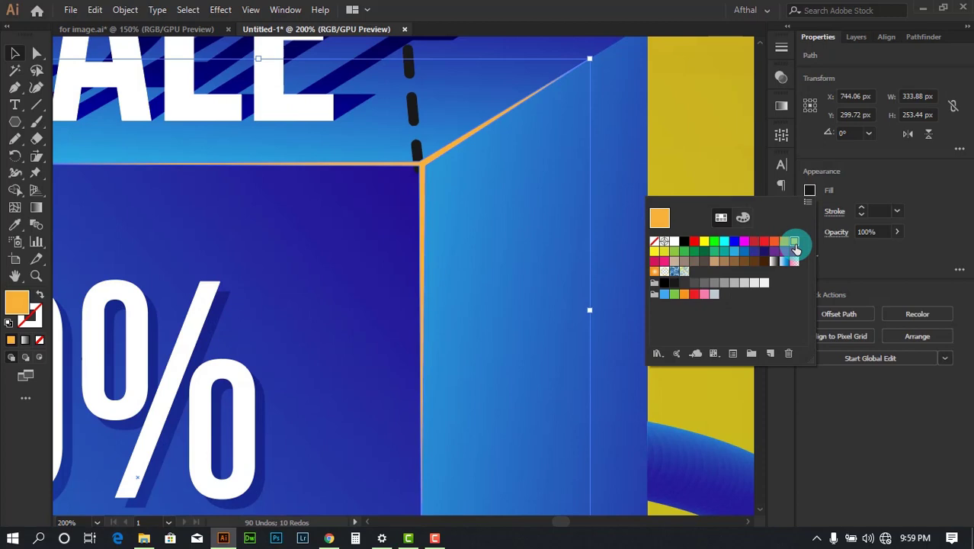
click(478, 195)
Step: Bring the dashed rope at the cube's front corner in front of the orange edge highlight, and deselect everything
scroll(475, 197, down, 3)
click(483, 198)
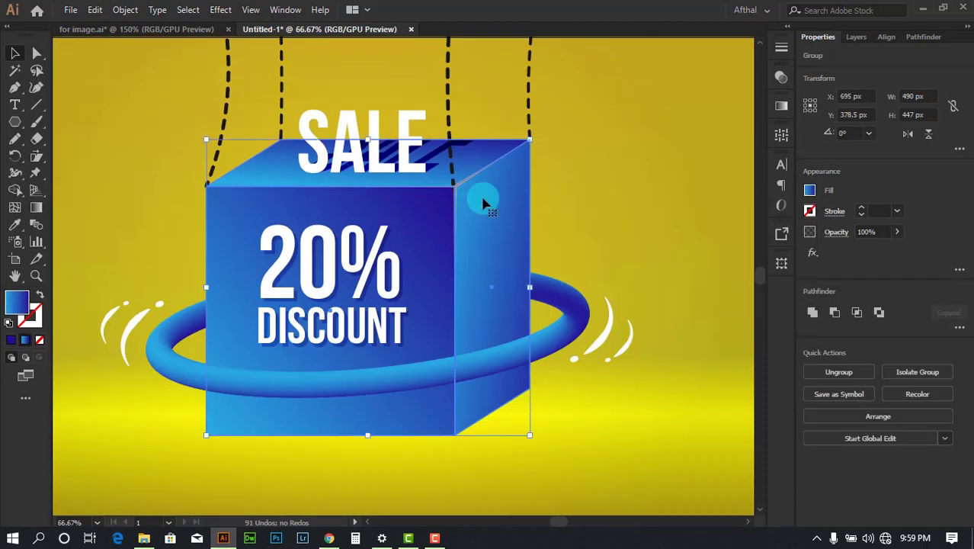
click(449, 112)
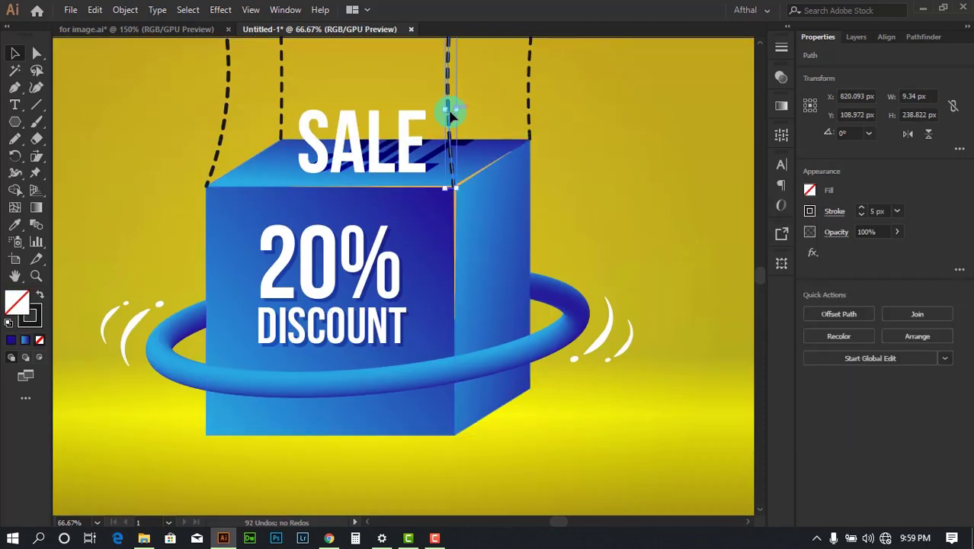
click(482, 206)
scroll(473, 200, up, 5)
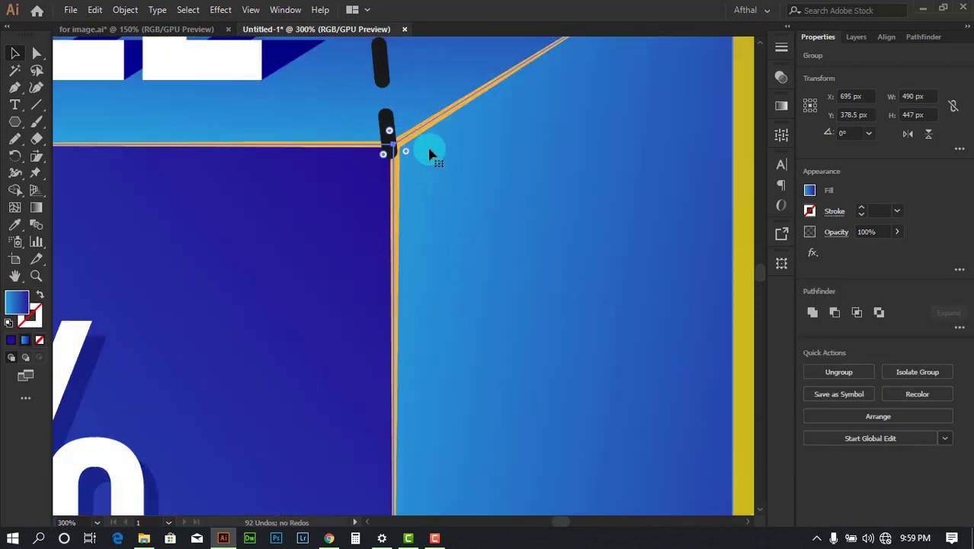
scroll(431, 156, down, 7)
click(637, 135)
drag(637, 135, 685, 187)
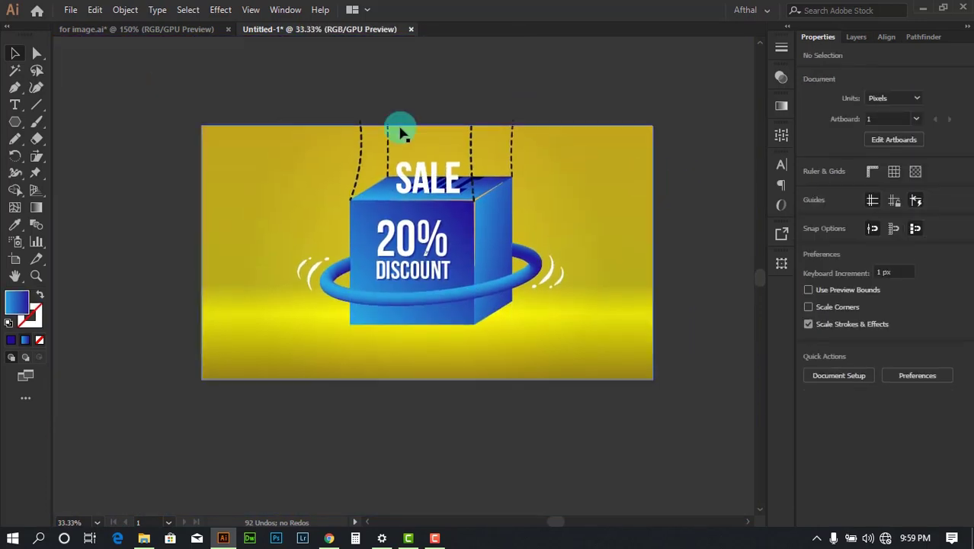
Step: Switch to for image.ai and examine the reference banner's SALE shadow, yellow glows and discount text
click(215, 30)
scroll(435, 137, down, 10)
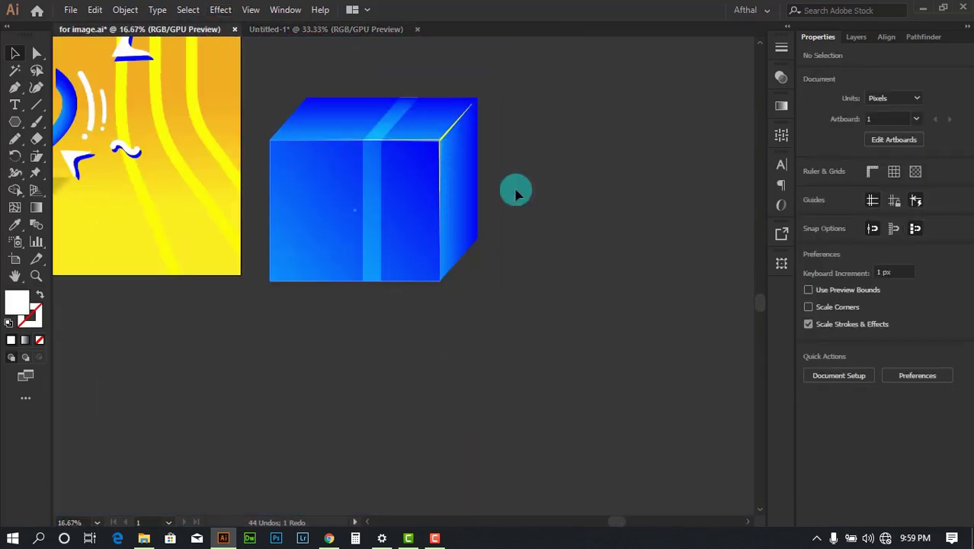
drag(366, 119, 673, 192)
drag(557, 148, 646, 198)
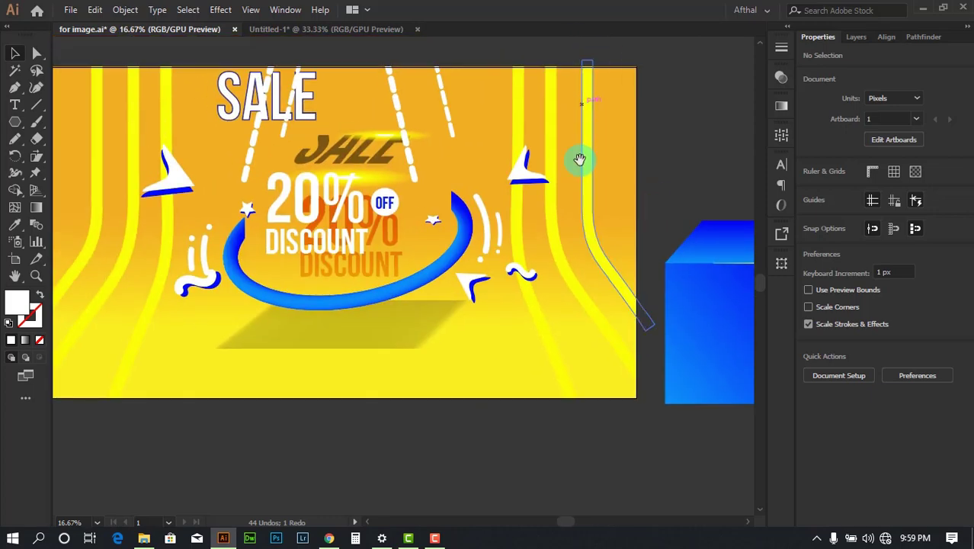
drag(579, 159, 636, 135)
scroll(610, 92, up, 1)
scroll(667, 143, left, 1)
scroll(668, 144, down, 2)
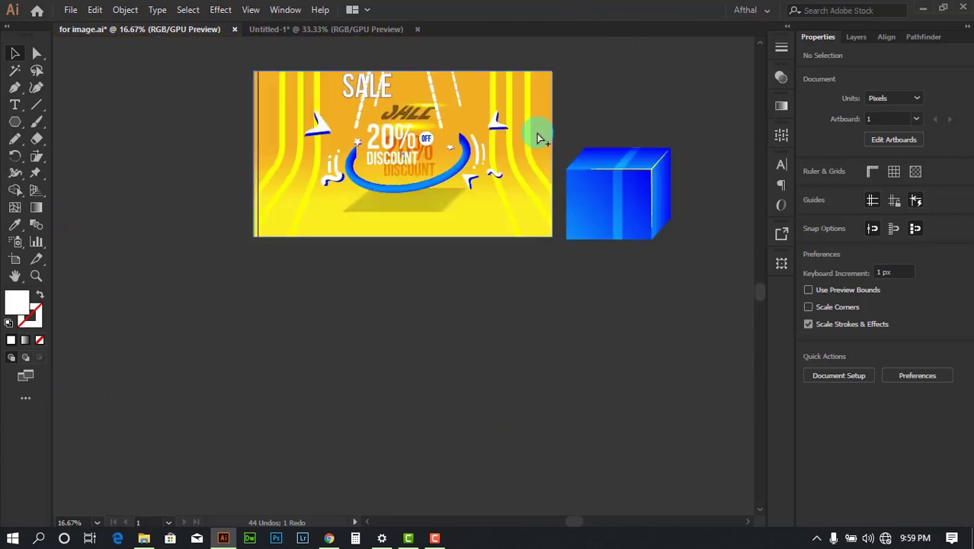
scroll(442, 82, up, 3)
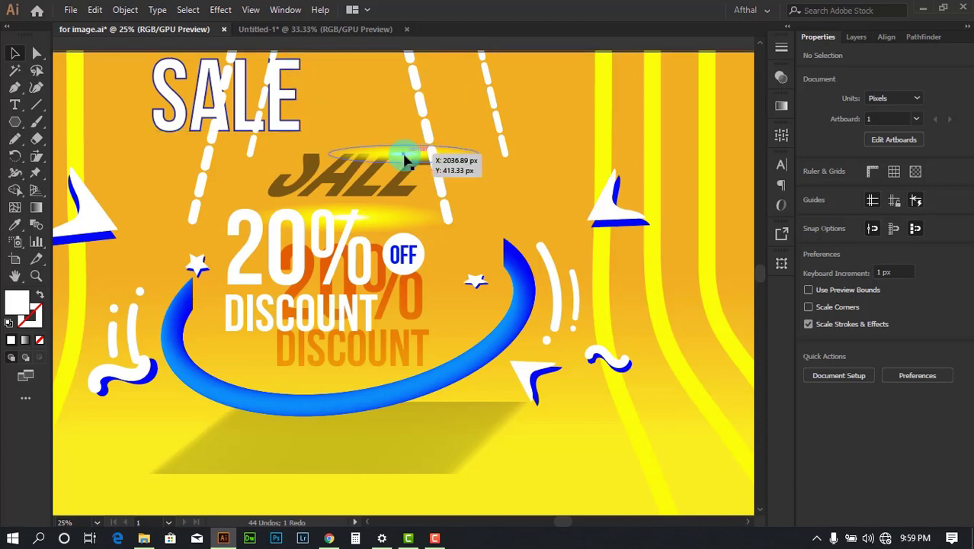
Step: Switch to Untitled-1 and draw a circle about 416 px across on the empty canvas beside the artboard
click(409, 221)
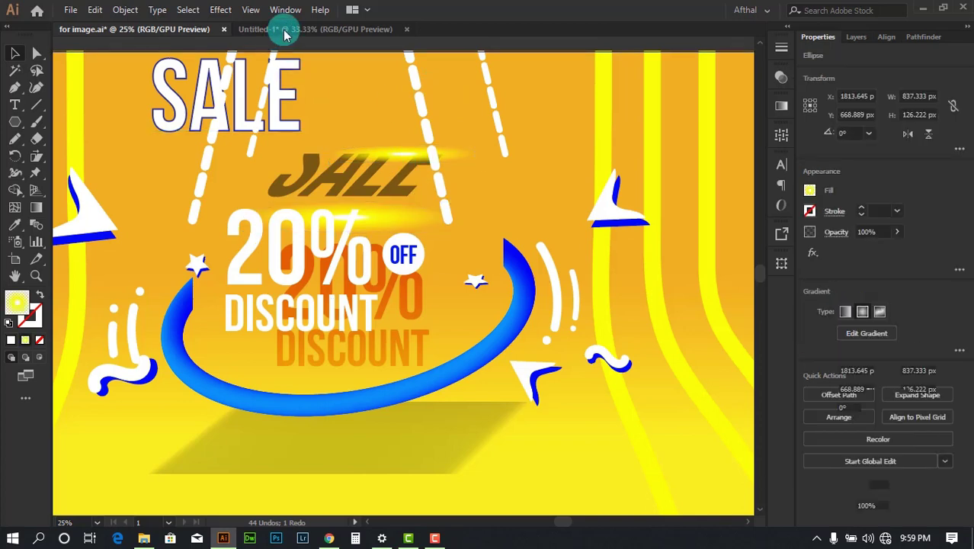
click(282, 29)
scroll(681, 187, right, 4)
scroll(765, 101, down, 1)
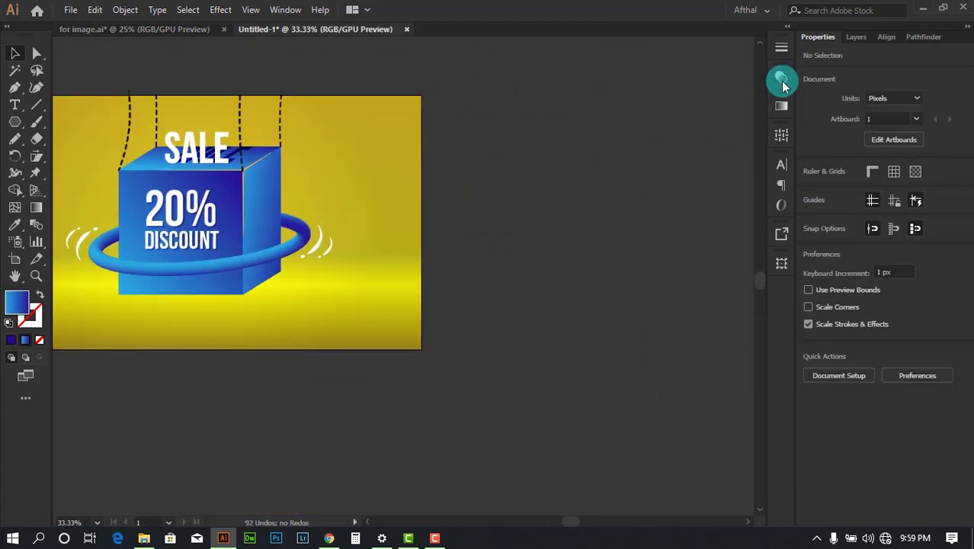
mouse_move(16, 120)
mouse_down()
mouse_move(67, 122)
mouse_move(19, 125)
mouse_up()
click(76, 156)
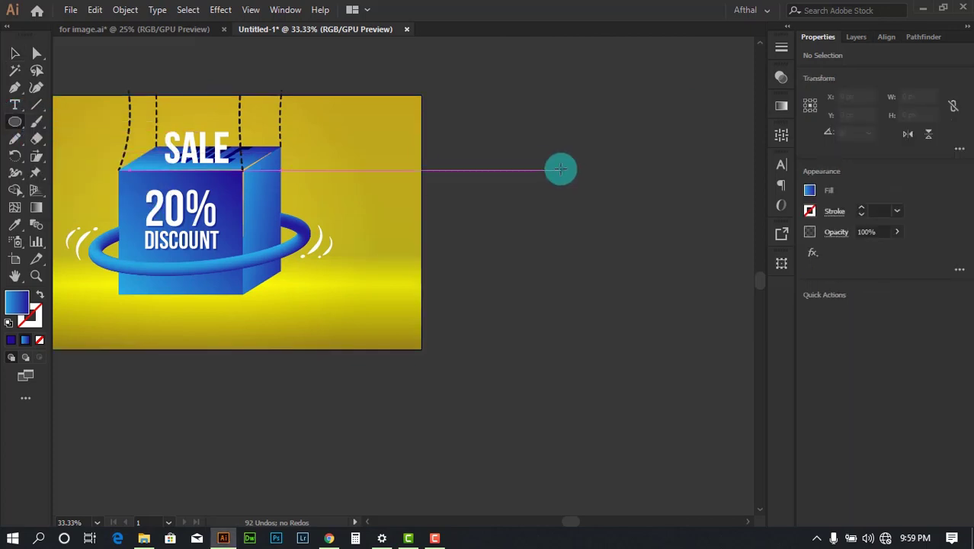
drag(560, 169, 629, 238)
click(14, 55)
drag(496, 56, 609, 101)
scroll(534, 206, up, 2)
drag(677, 182, 521, 274)
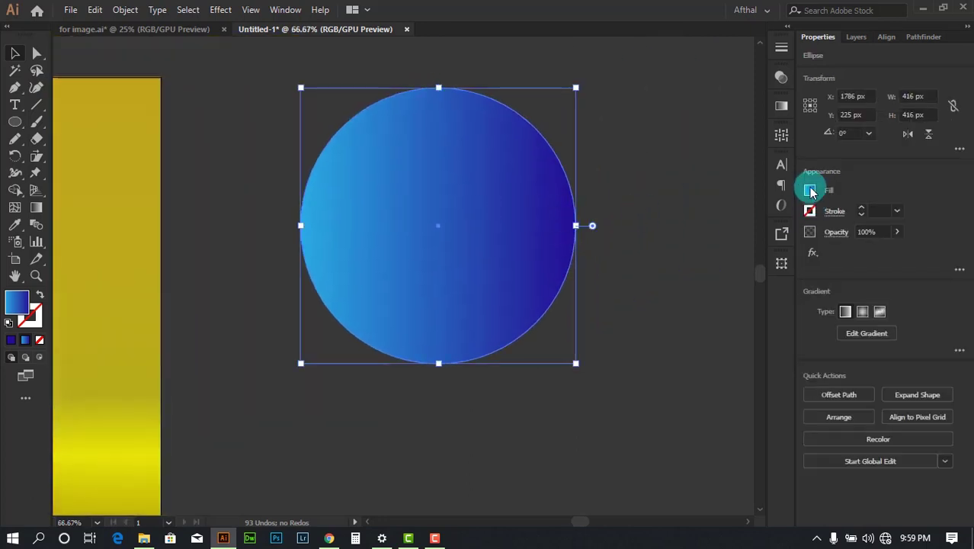
Step: Change the light blue stop of the circle's gradient to the yellow swatch
click(809, 190)
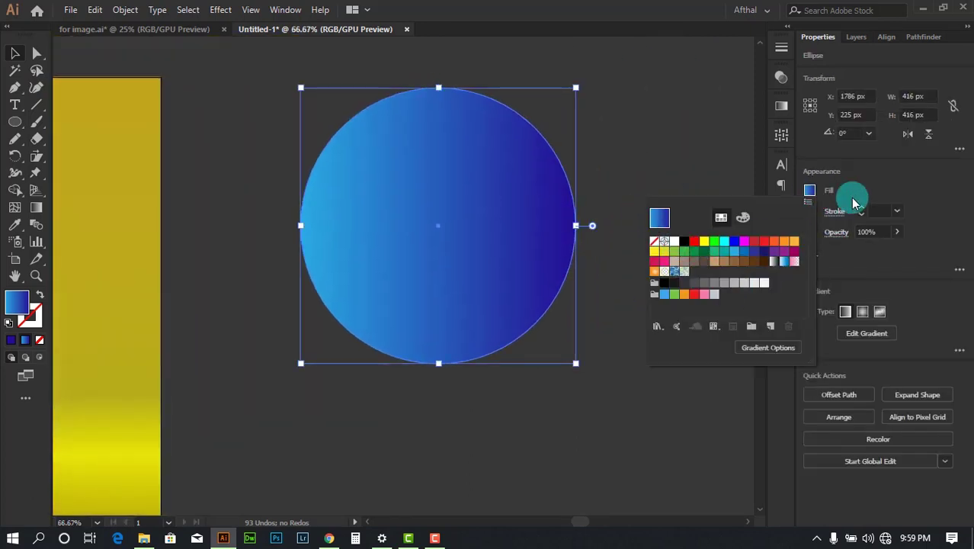
click(911, 271)
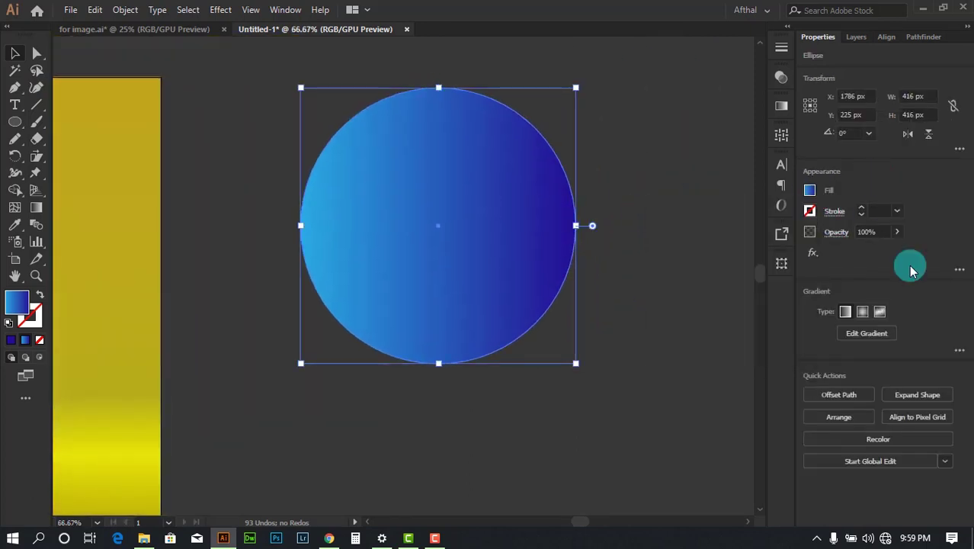
click(960, 352)
click(875, 366)
click(900, 459)
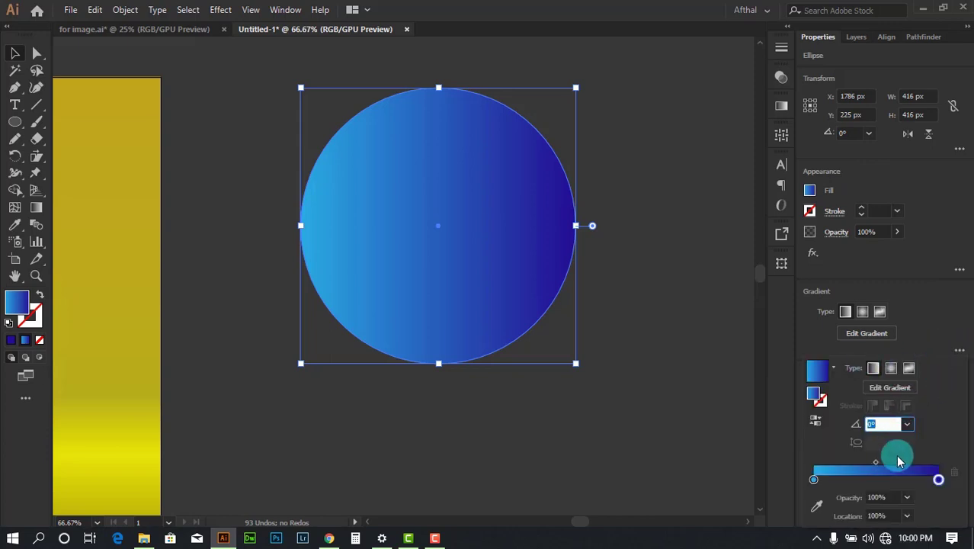
double_click(814, 481)
click(754, 371)
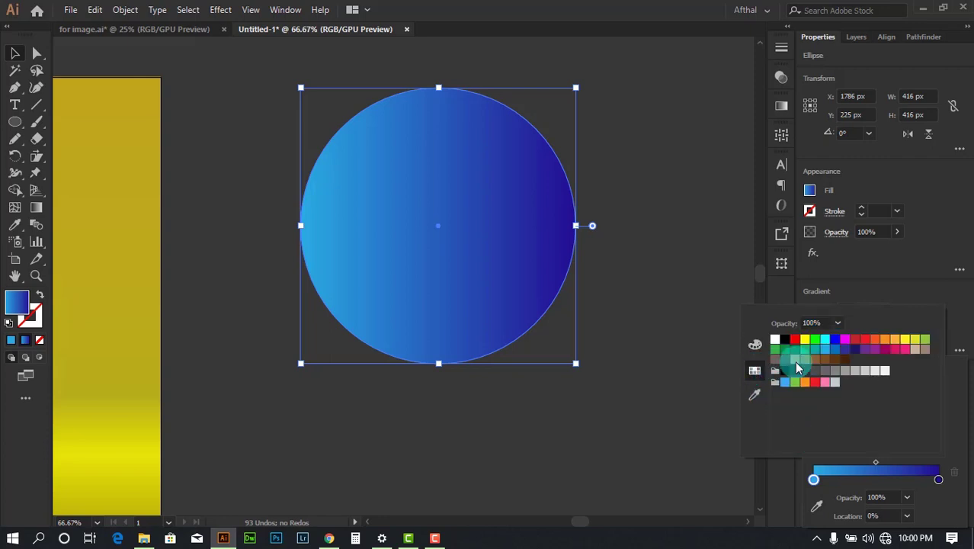
click(806, 341)
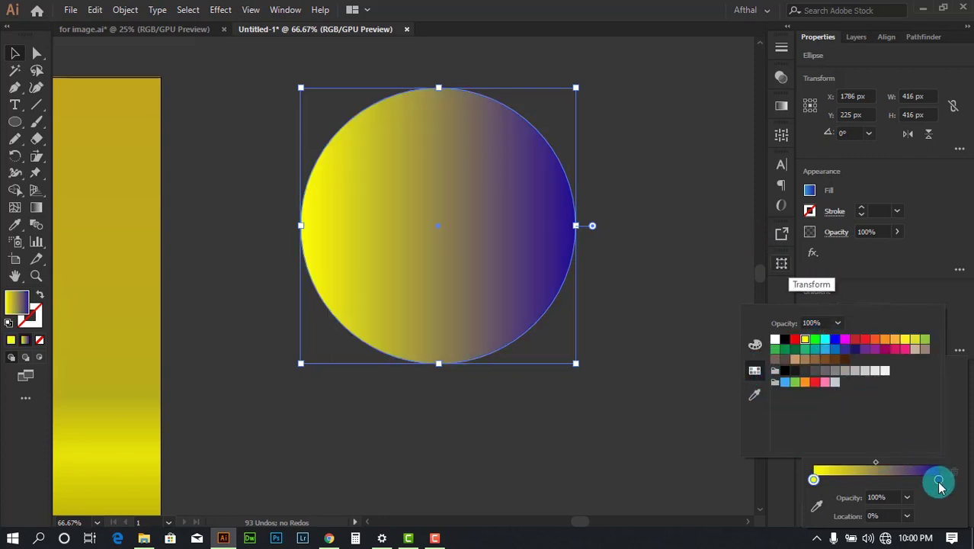
Step: Replace the gradient's dark blue end stop with a copy of the yellow stop
click(880, 484)
click(815, 481)
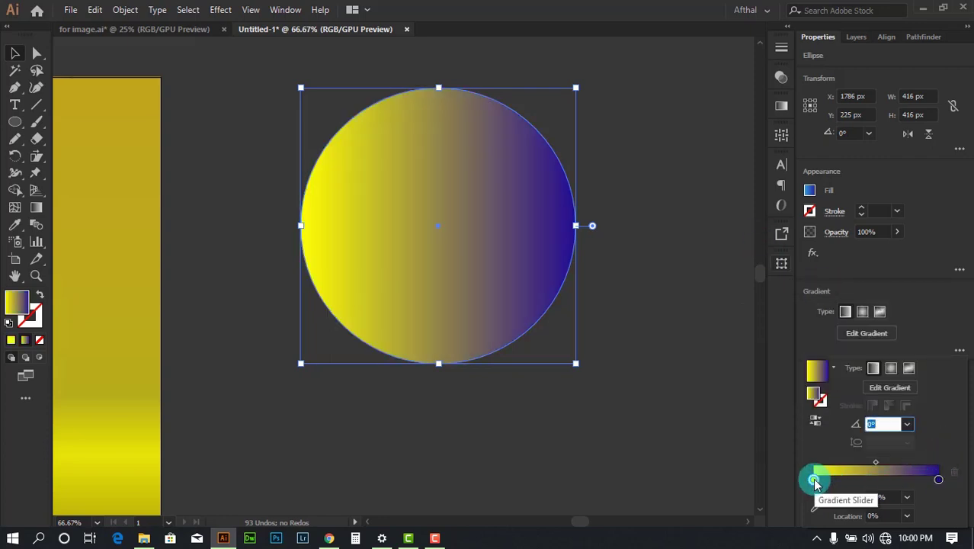
drag(821, 485, 950, 481)
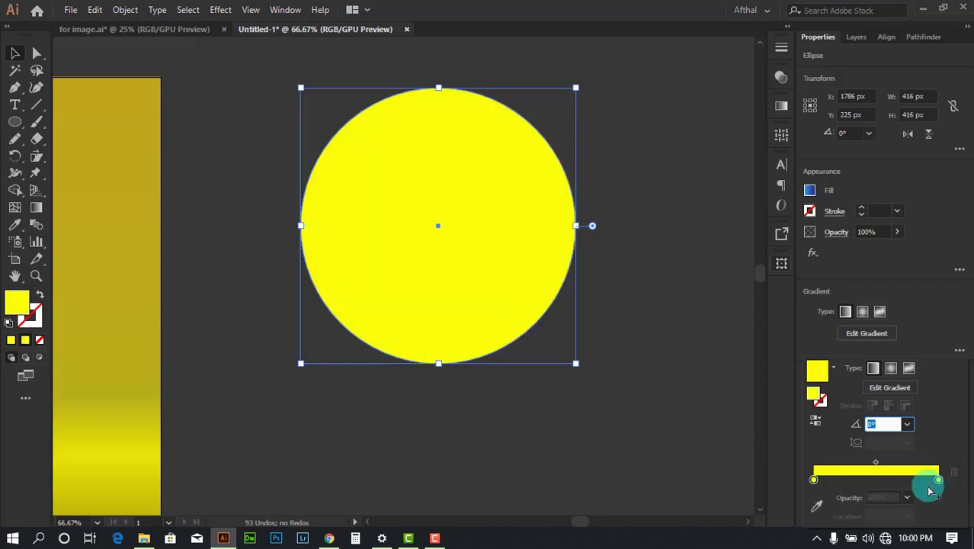
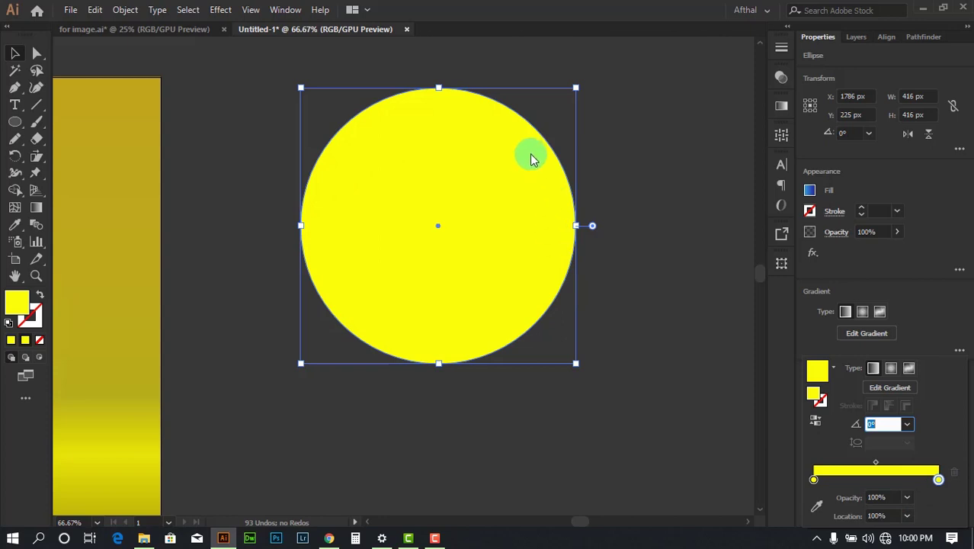
Step: Set the yellow end stop's opacity to 0% and make the circle's gradient radial
click(907, 497)
click(926, 323)
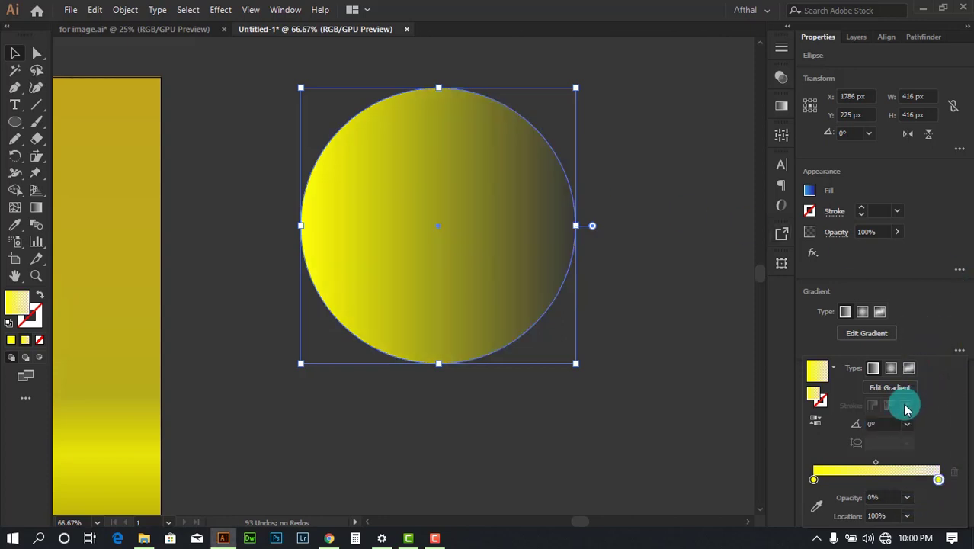
click(890, 369)
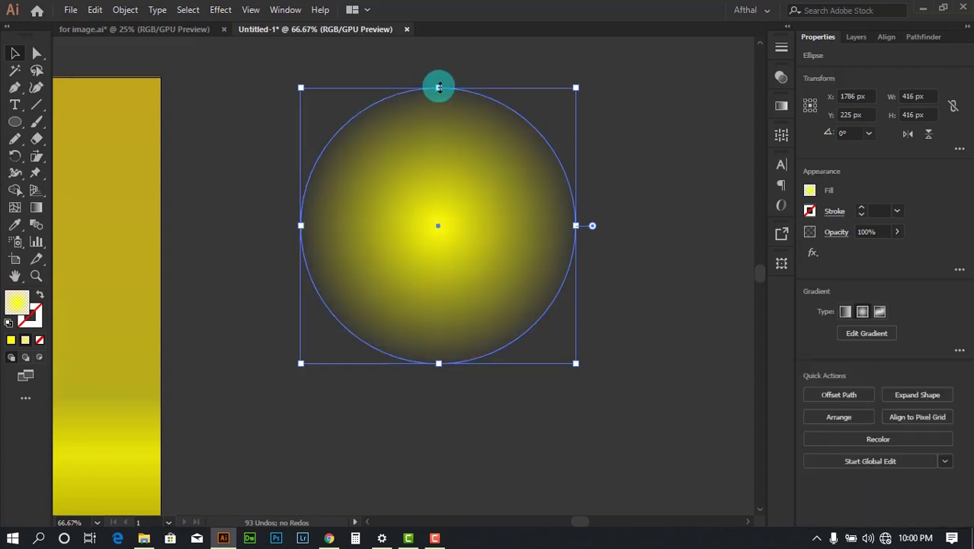
Step: Flatten the yellow glow circle into a wide ellipse about 100 px tall
drag(439, 89, 533, 192)
click(596, 202)
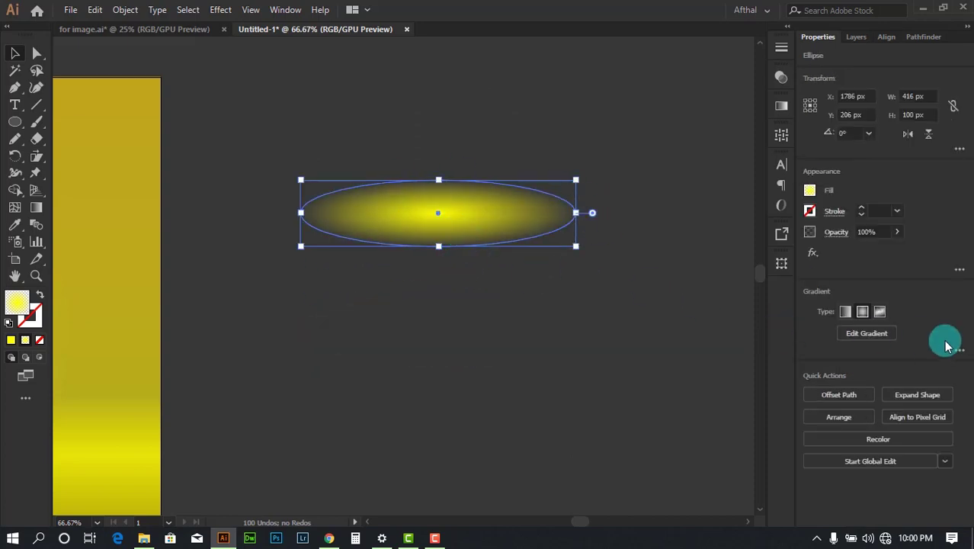
Step: Give the ellipse's gradient a white centre stop and a fully opaque yellow stop at about 41%, and deselect the ellipse
click(960, 349)
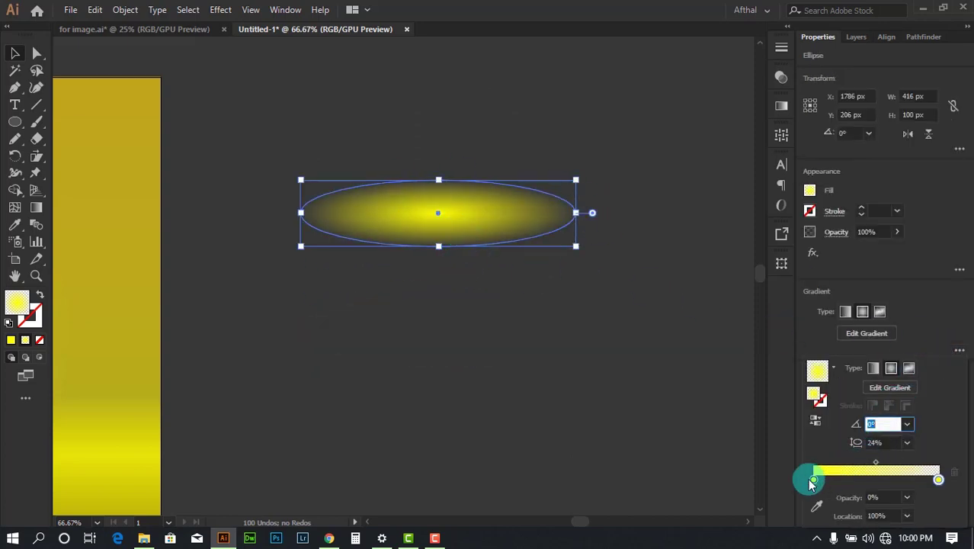
drag(840, 487, 846, 487)
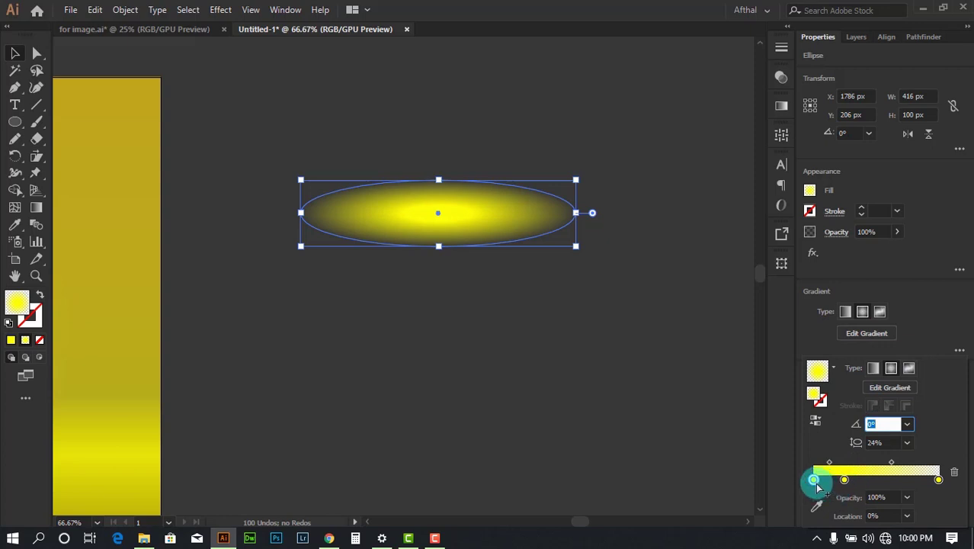
double_click(814, 480)
click(774, 340)
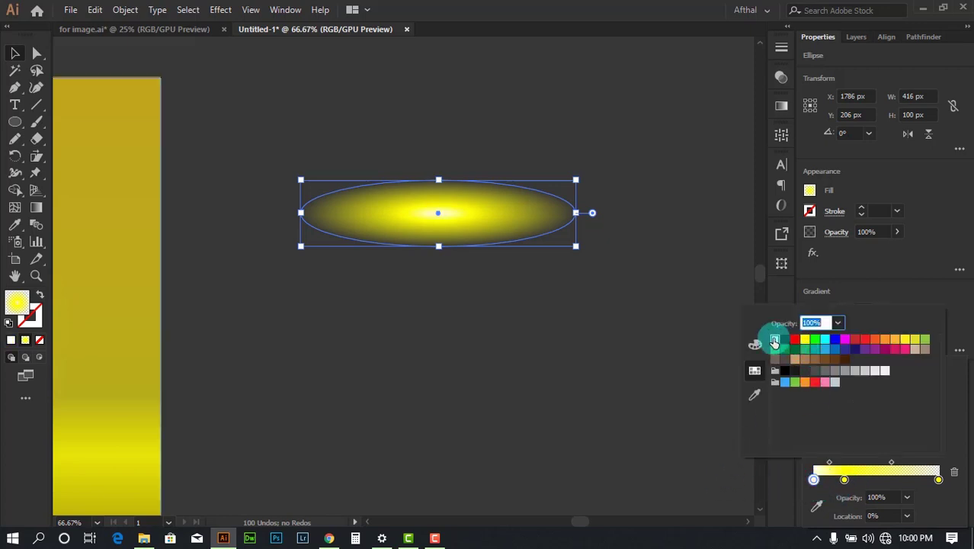
click(840, 468)
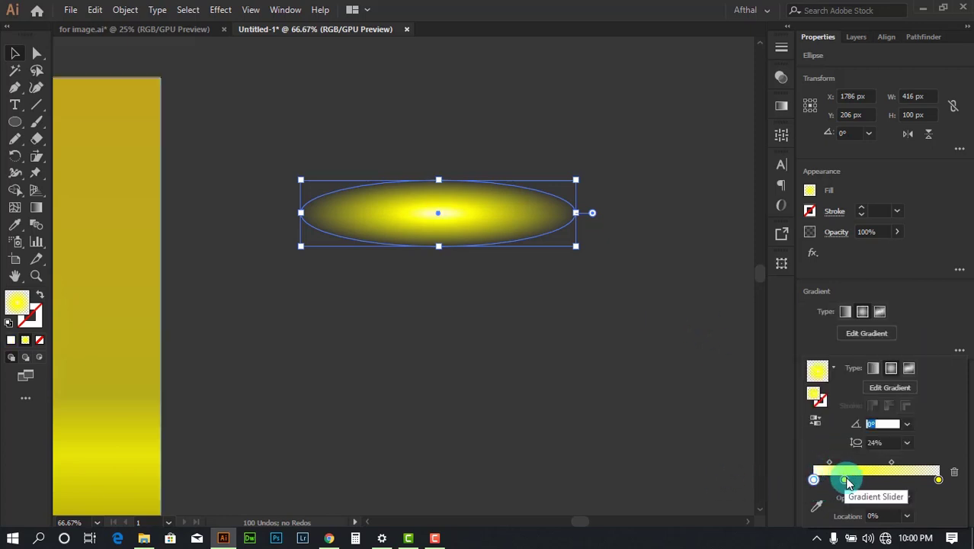
drag(834, 476, 867, 478)
click(651, 396)
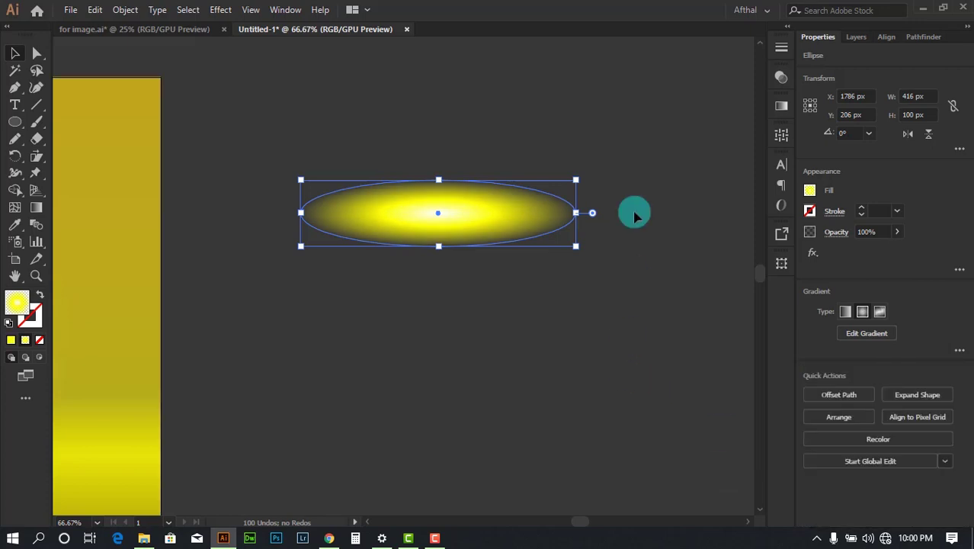
click(634, 162)
Step: Move the midpoint between the opaque yellow and transparent stops inward so the ellipse's glow fades out sooner
scroll(665, 199, down, 5)
scroll(669, 195, up, 7)
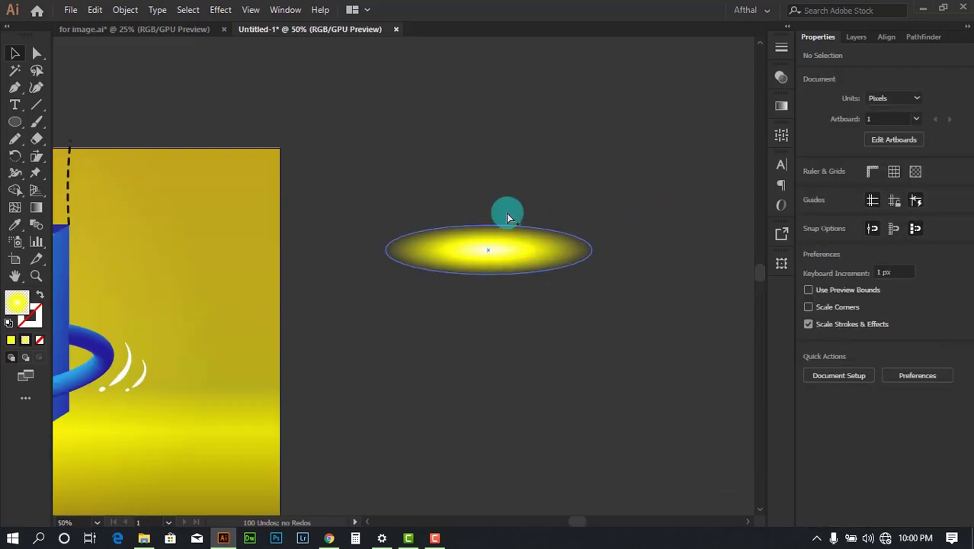
click(473, 228)
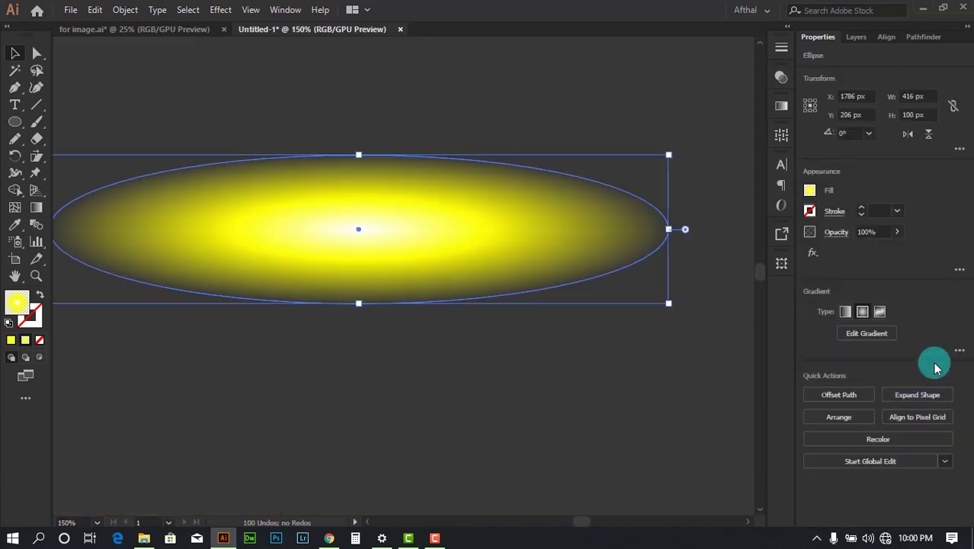
click(959, 352)
click(905, 421)
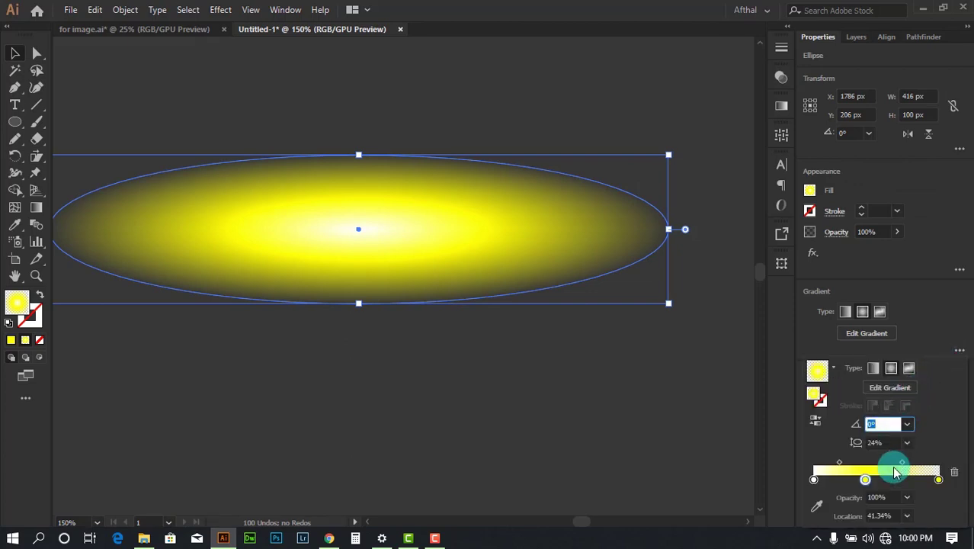
drag(903, 462, 887, 462)
click(530, 118)
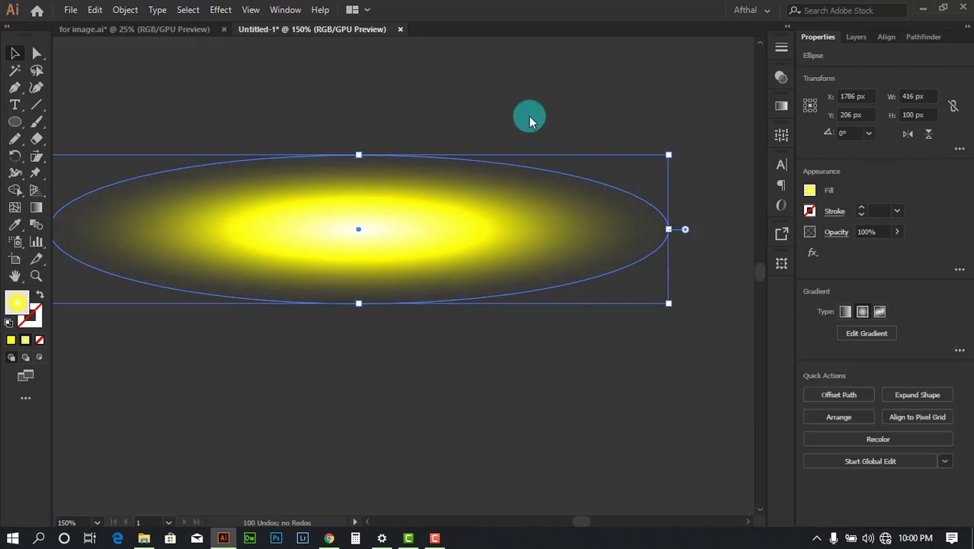
Step: Move the yellow glow ellipse onto the cube's top front edge, below the SALE text
click(591, 159)
scroll(592, 159, down, 4)
drag(637, 239, 740, 274)
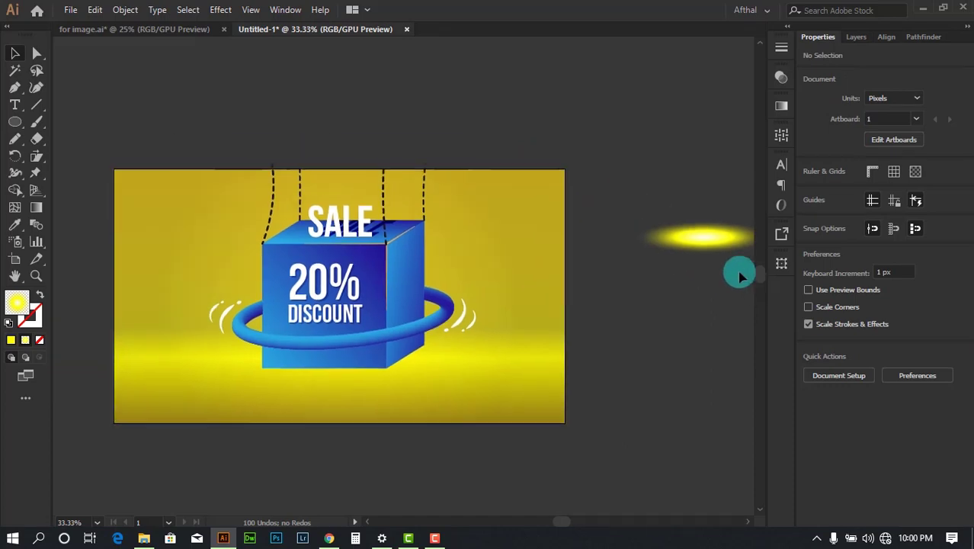
drag(665, 257, 316, 261)
scroll(355, 210, up, 6)
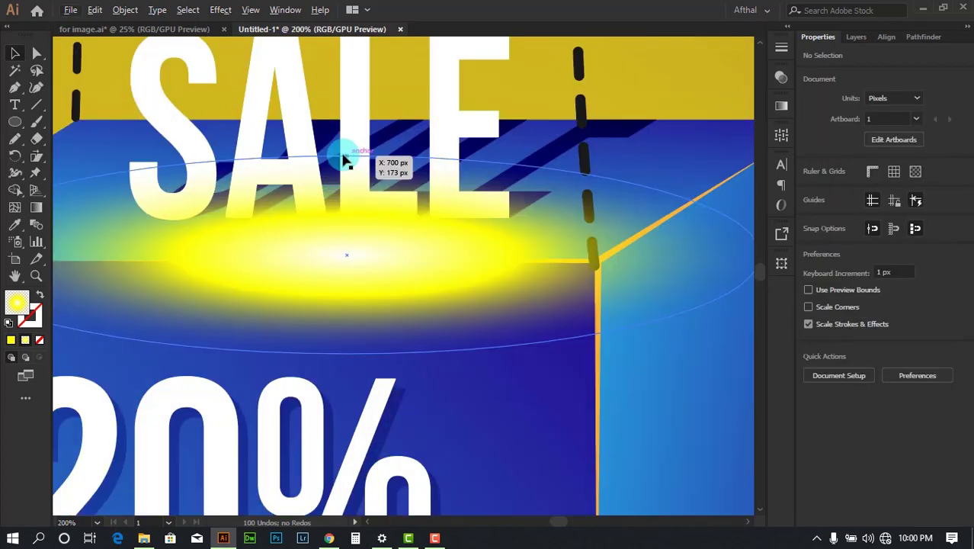
Step: Adjust the glow's position on the cube's top front edge and flatten it to about 34 px tall
drag(345, 159, 402, 276)
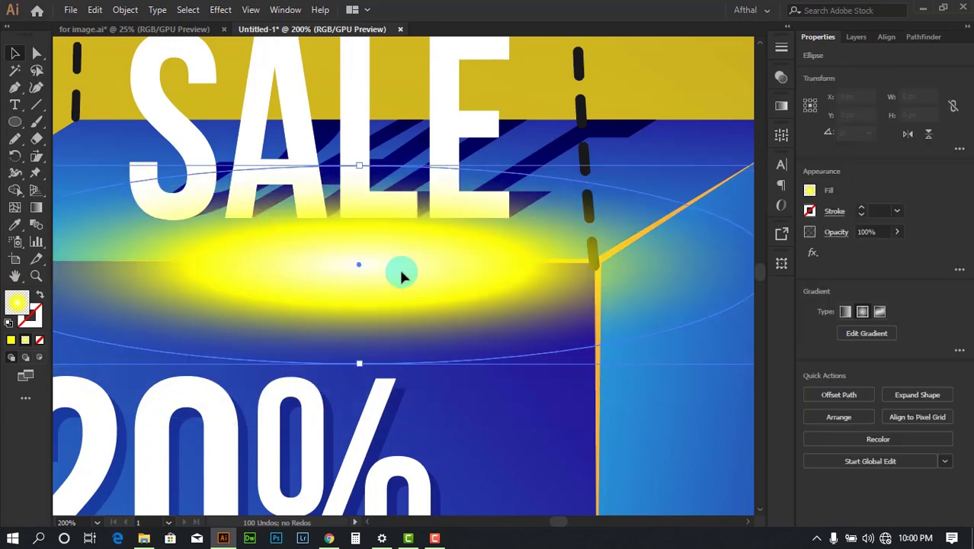
drag(359, 167, 365, 263)
scroll(402, 272, down, 3)
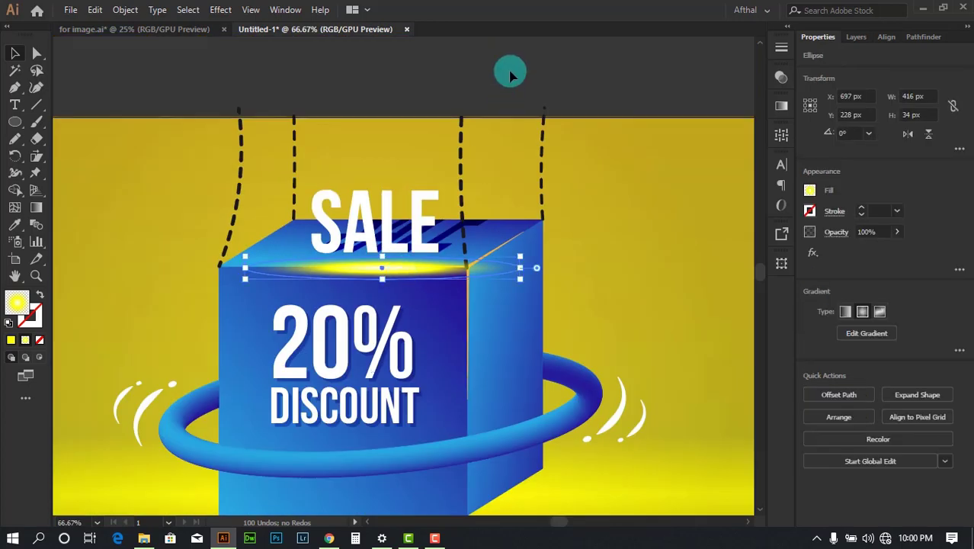
Step: Shrink the yellow glow ellipse on the box's top front edge to 24 px high, keeping it centred
drag(550, 29, 471, 204)
scroll(462, 216, down, 3)
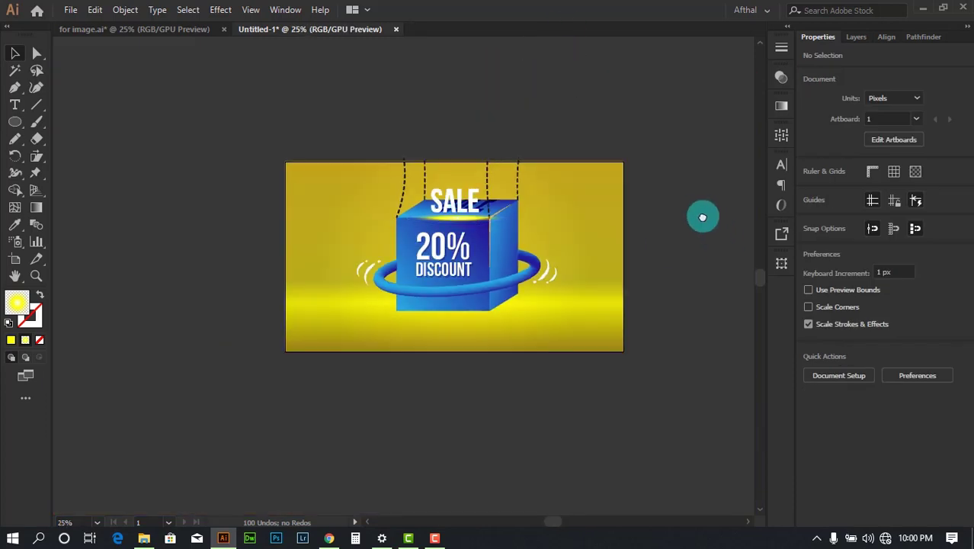
scroll(460, 212, up, 4)
scroll(471, 231, up, 2)
click(503, 251)
scroll(503, 249, up, 2)
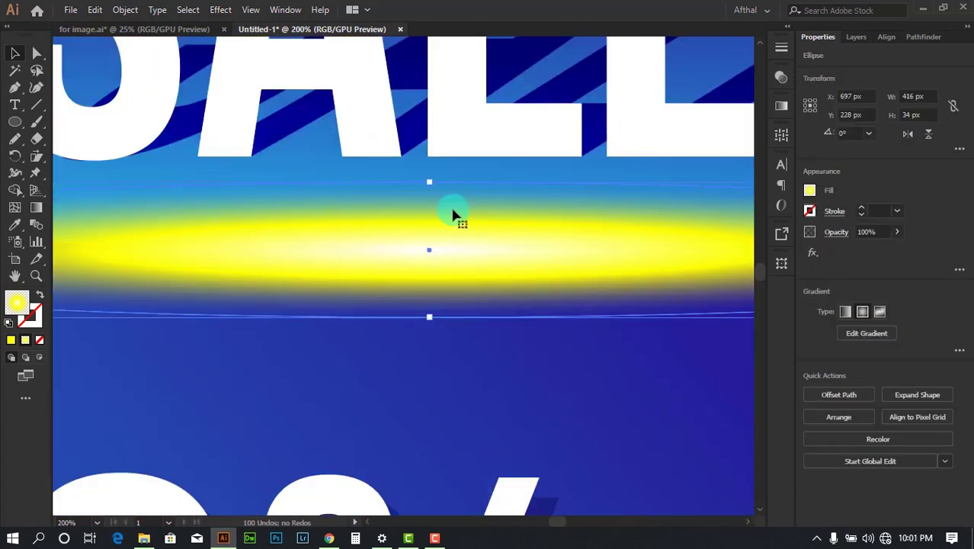
drag(429, 181, 435, 217)
scroll(434, 218, down, 7)
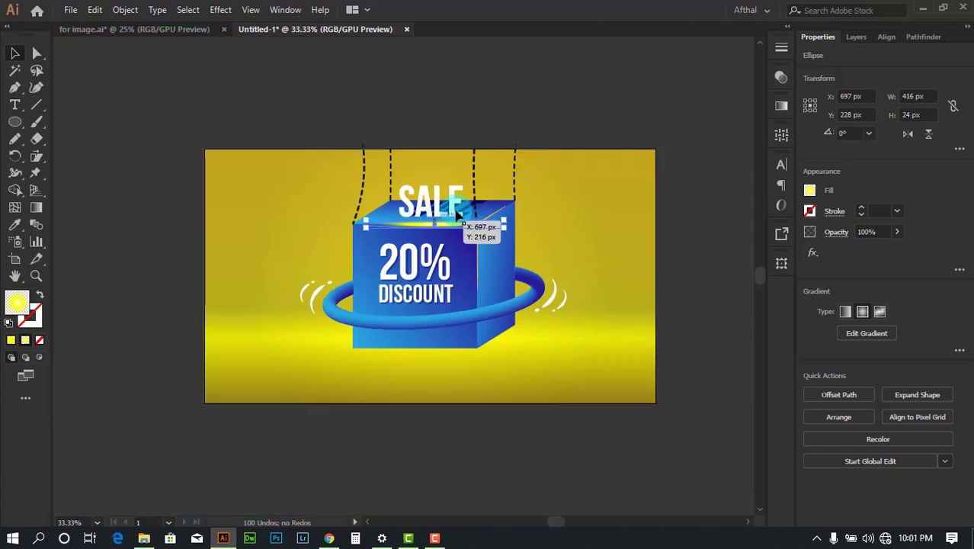
click(691, 160)
scroll(446, 183, up, 6)
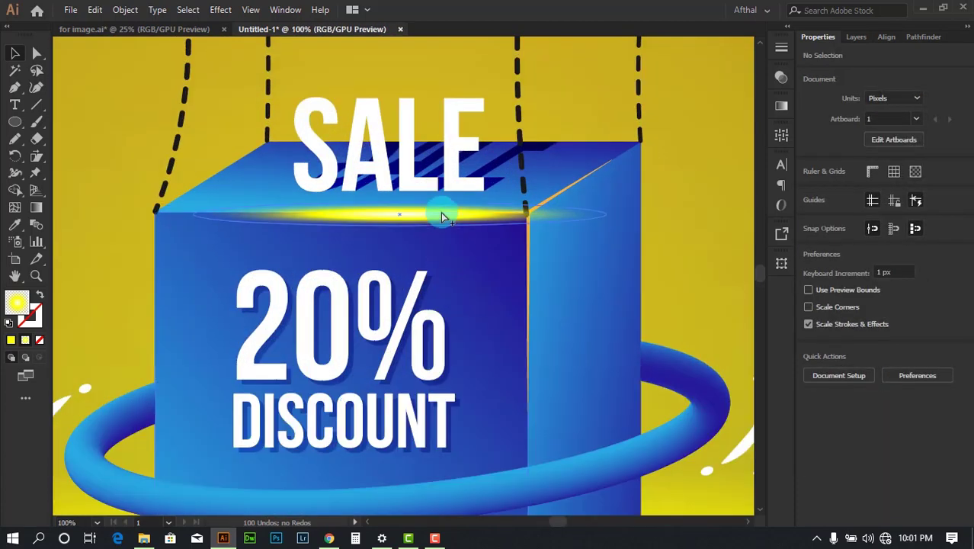
Step: Try the Darken and Soft Light blending modes on the yellow glow ellipse, and settle on Hard Light
click(430, 221)
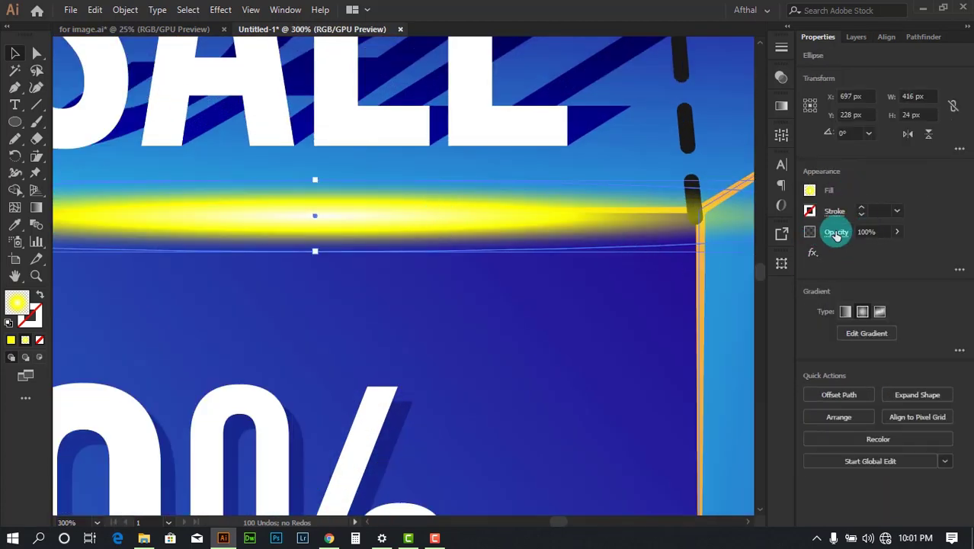
click(836, 232)
click(716, 259)
click(716, 285)
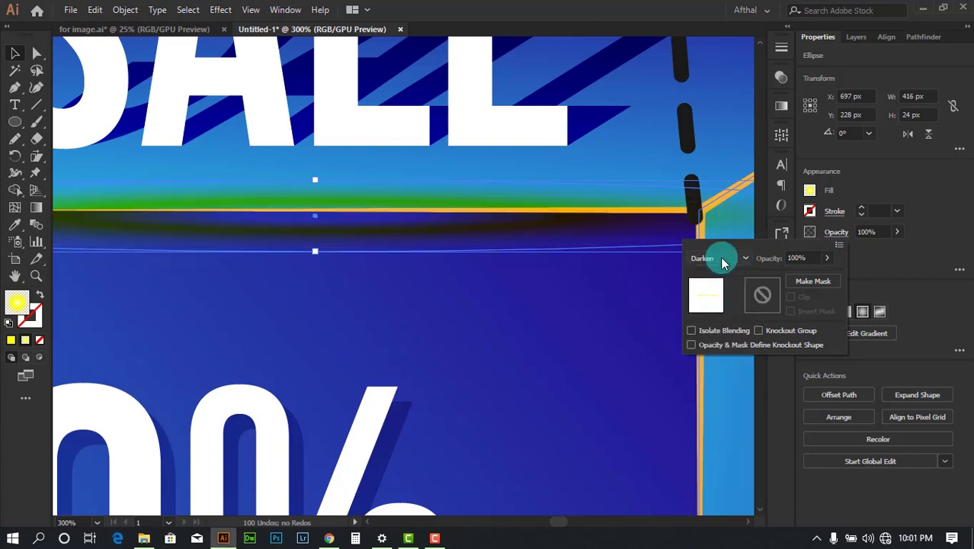
click(722, 260)
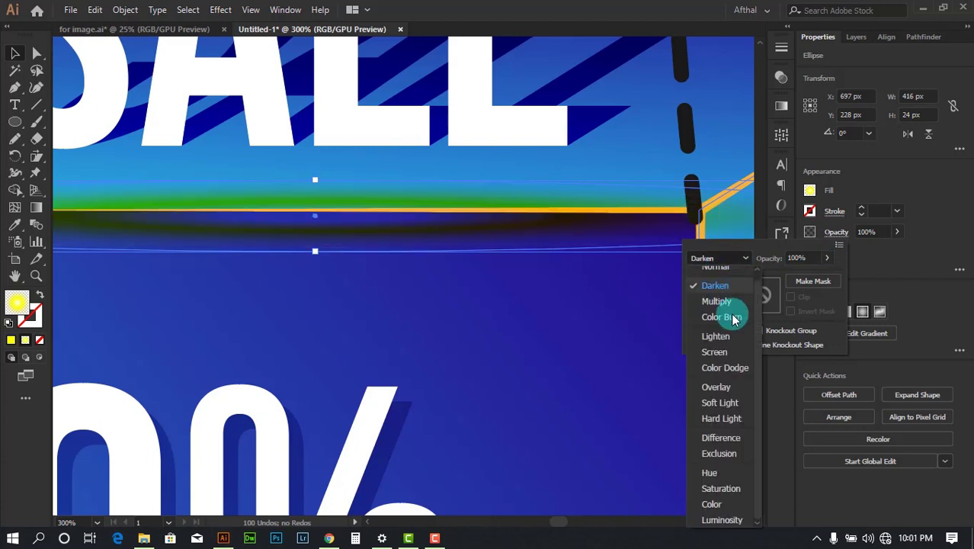
click(727, 404)
click(707, 259)
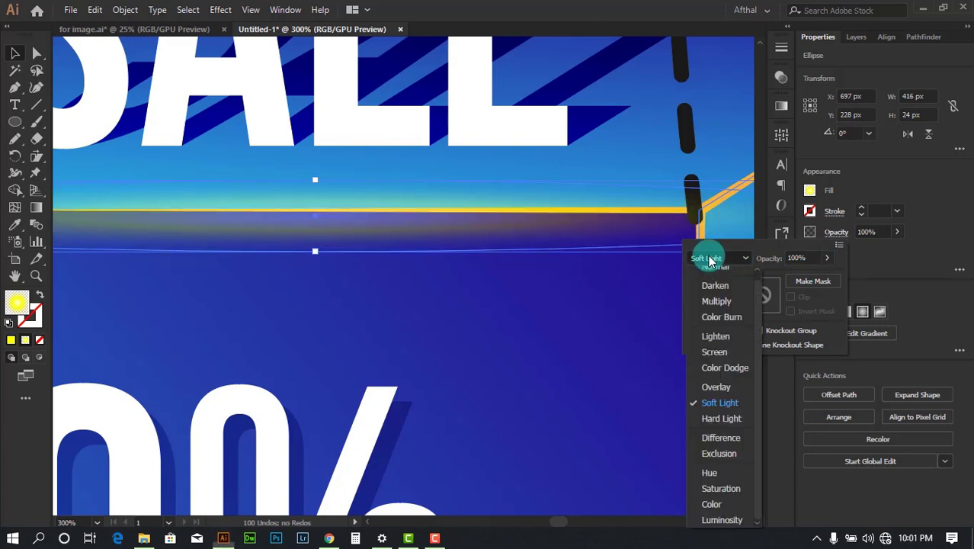
click(728, 416)
click(500, 325)
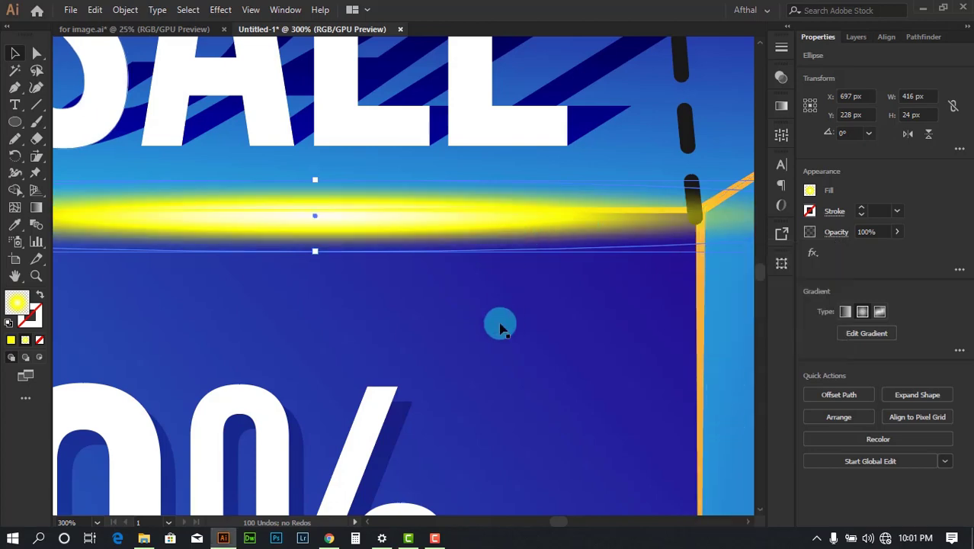
Step: Move the glow ellipse up to Y 226 px on the box edge and enlarge its height to 40 px
drag(439, 244, 413, 213)
scroll(413, 216, down, 4)
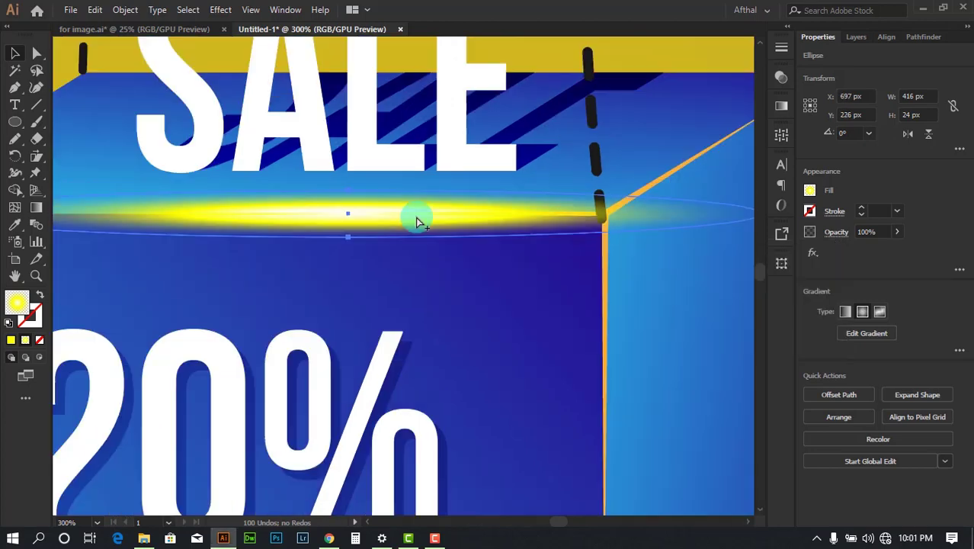
scroll(408, 219, up, 5)
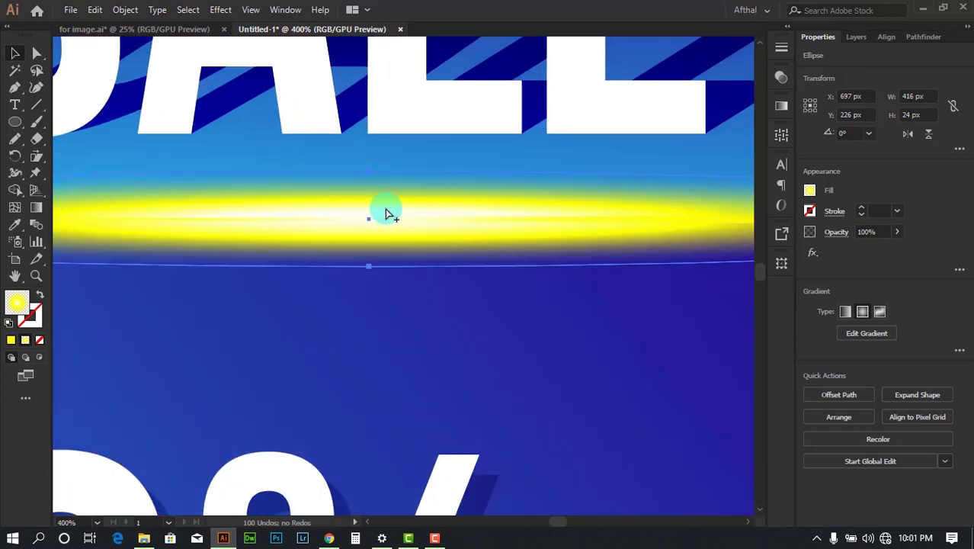
drag(371, 171, 372, 143)
scroll(380, 229, down, 6)
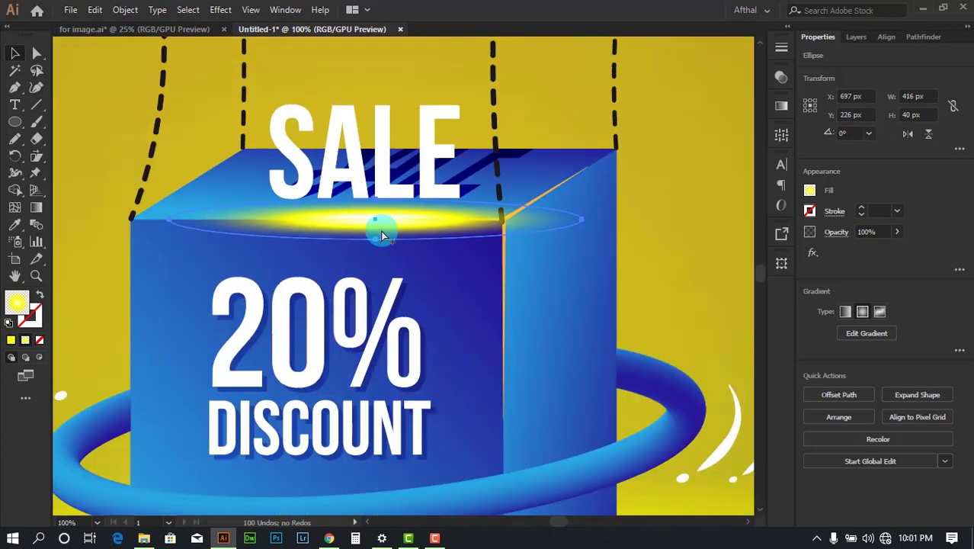
click(439, 99)
Step: Shift the glow ellipse's gradient midpoints inward, setting the one between the white and yellow stops to 36.49%
scroll(390, 240, up, 6)
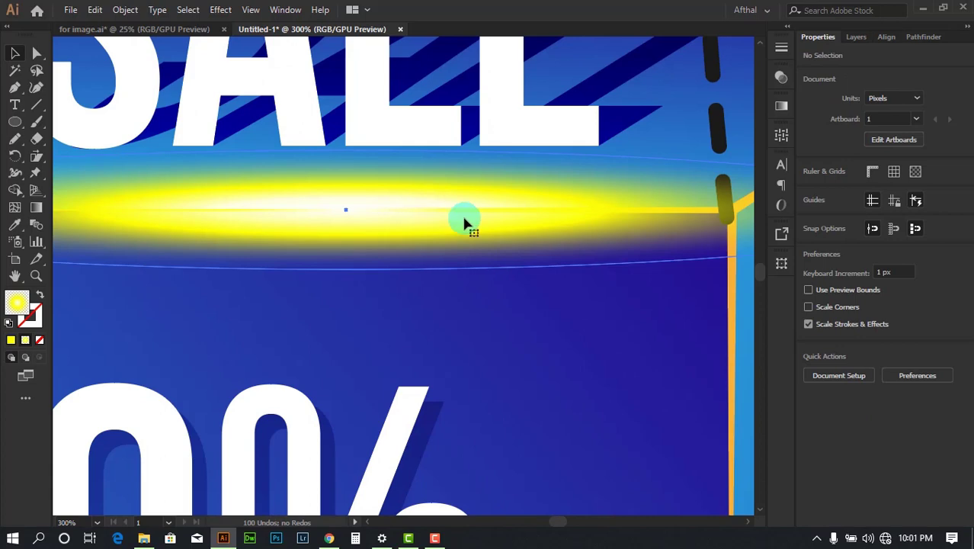
click(467, 267)
scroll(468, 266, down, 3)
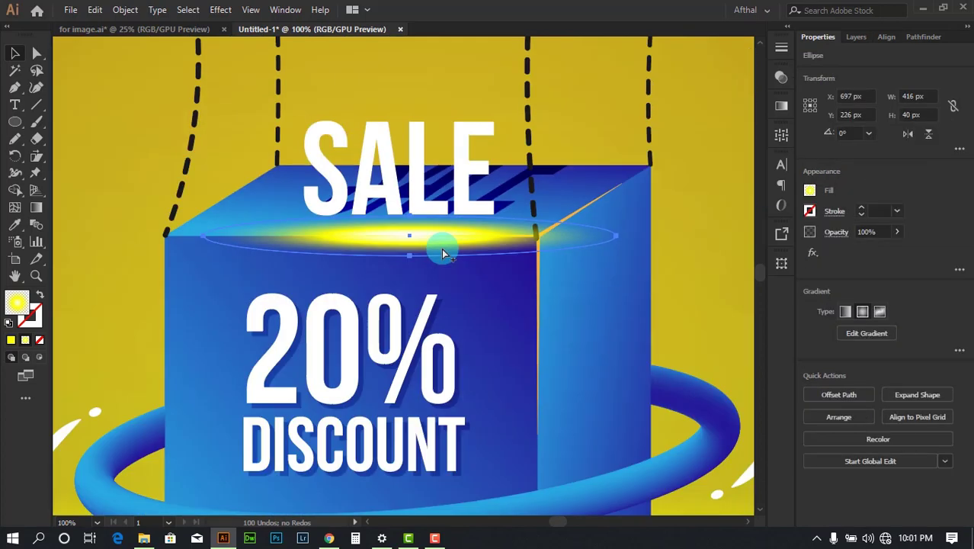
click(960, 269)
click(587, 119)
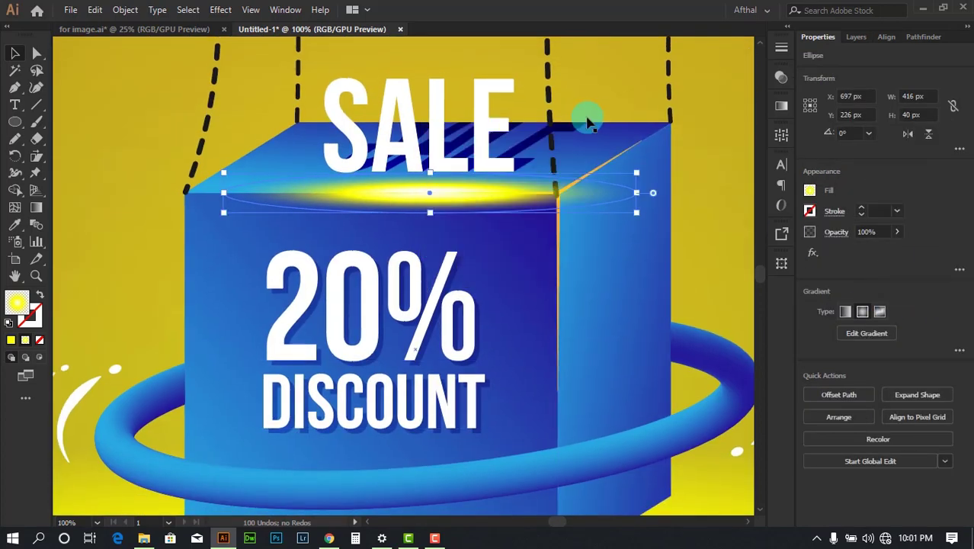
click(958, 351)
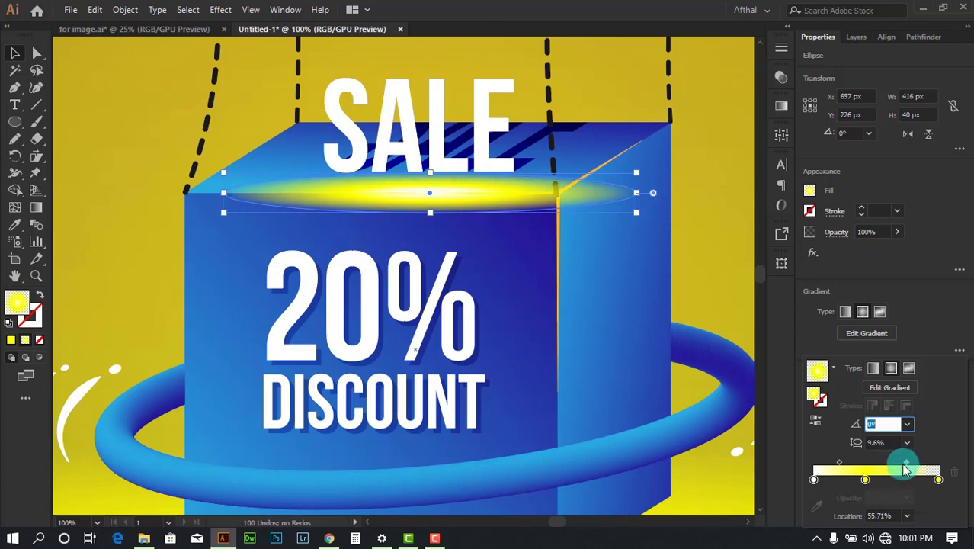
drag(906, 468, 902, 470)
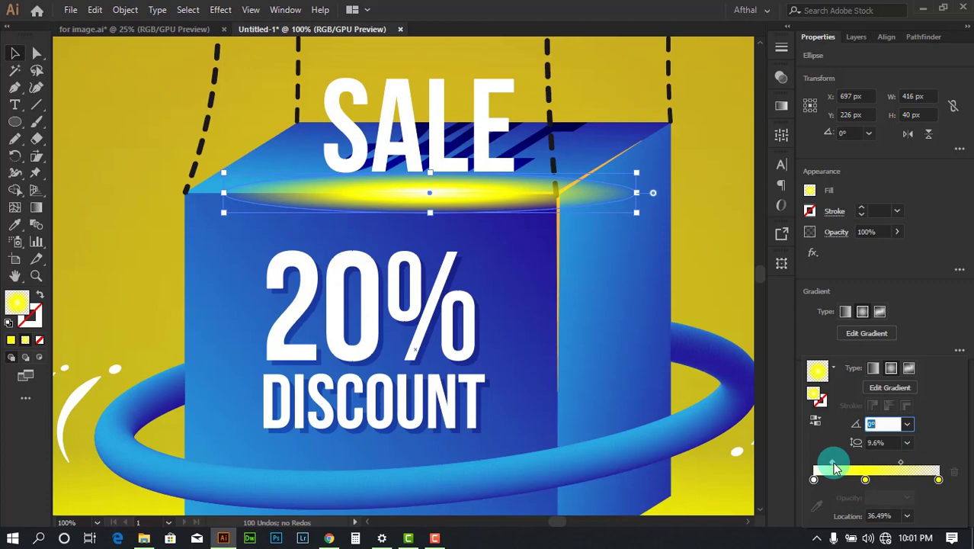
Step: Set the opacity of the glow gradient's middle yellow stop to 80% after trying 60%, and deselect the ellipse
click(866, 478)
click(907, 497)
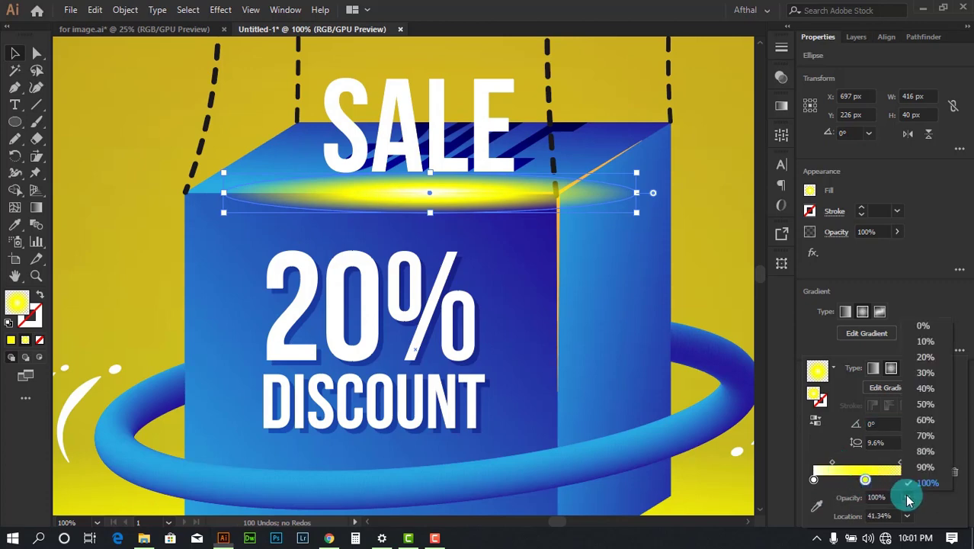
click(928, 461)
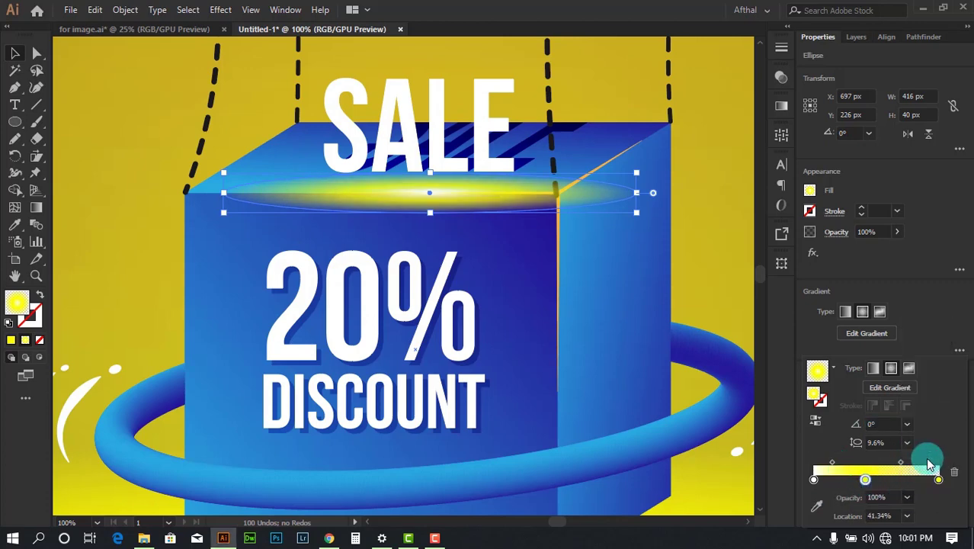
click(907, 497)
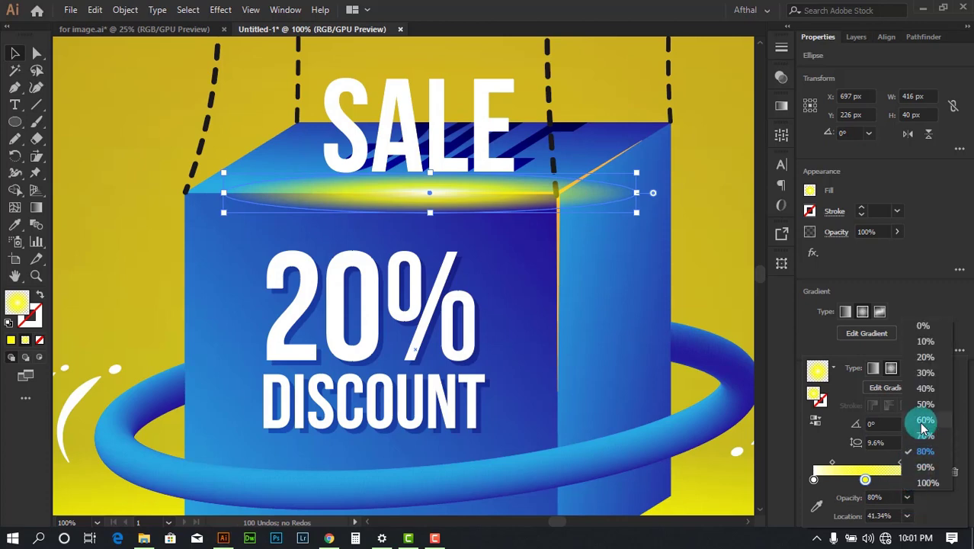
click(922, 429)
click(907, 497)
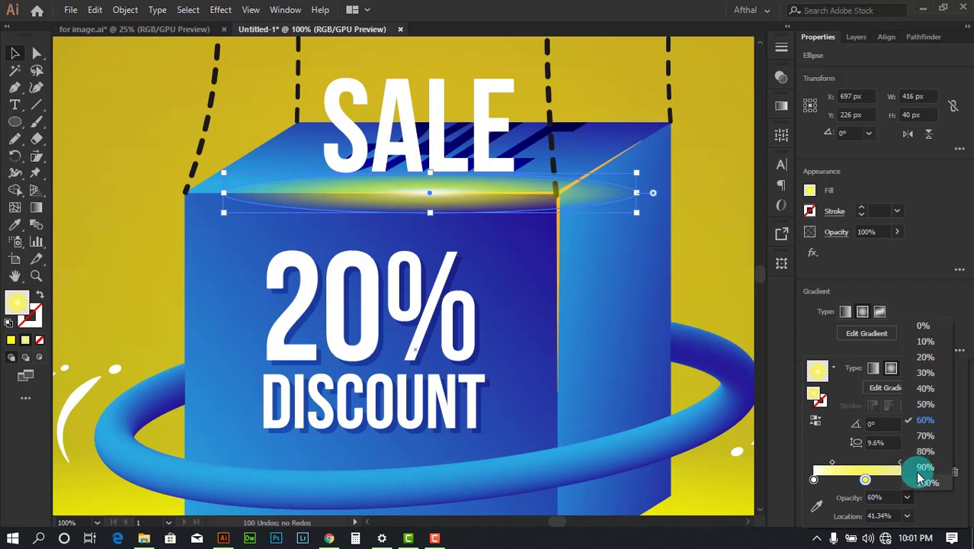
click(924, 451)
scroll(511, 230, down, 3)
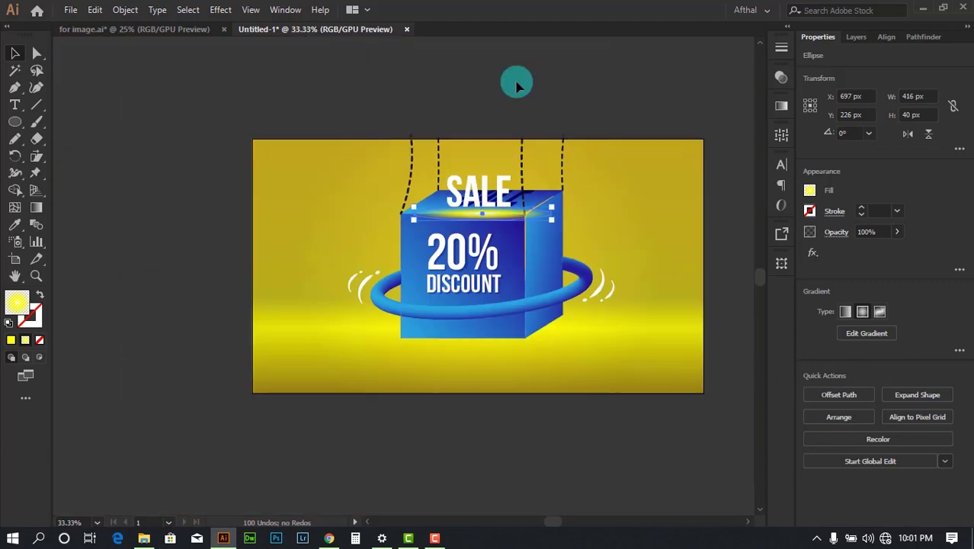
click(516, 85)
scroll(533, 176, up, 3)
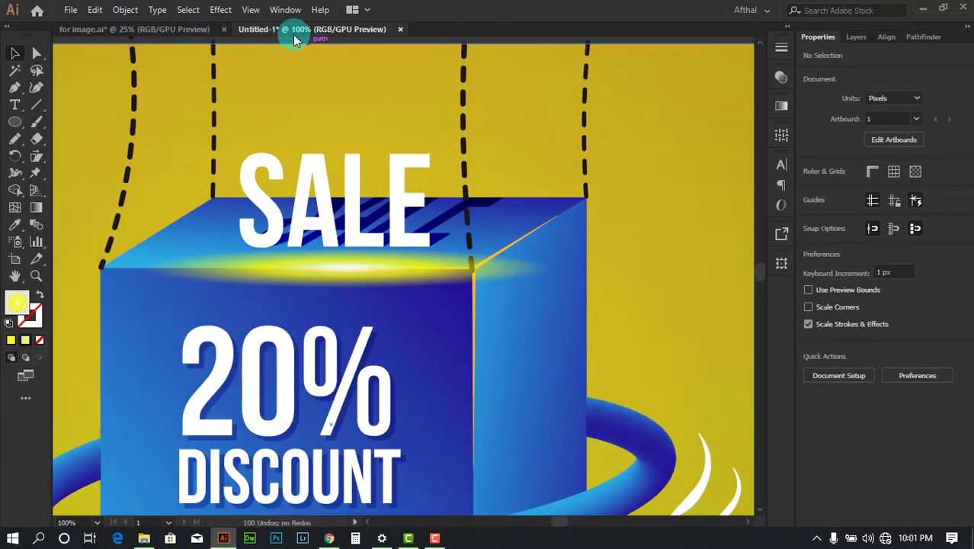
Step: Undo the last three changes in the for image.ai document to restore its box, and return to the Untitled-1 document
click(192, 29)
scroll(438, 212, down, 3)
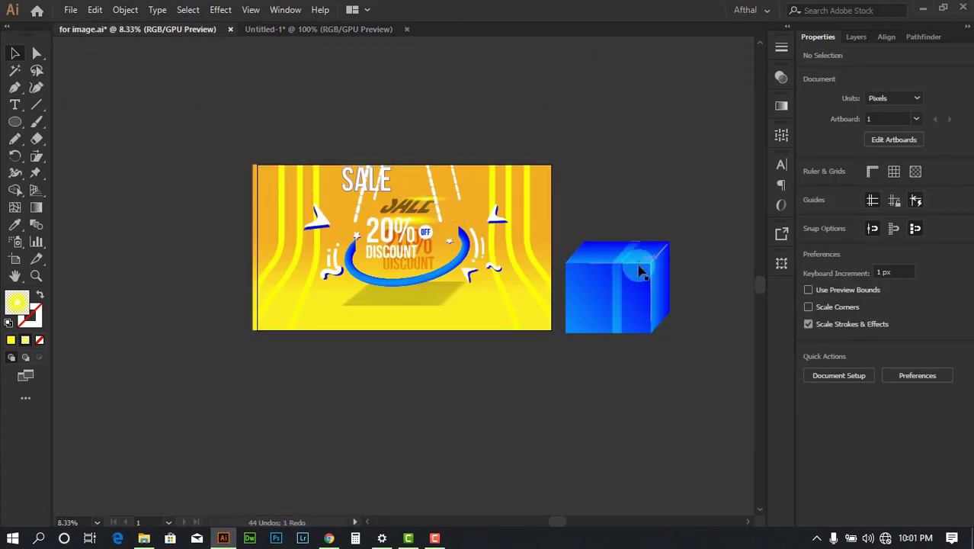
key(ctrl+z)
key(ctrl+z)
key(ctrl+z)
click(620, 192)
scroll(496, 205, up, 4)
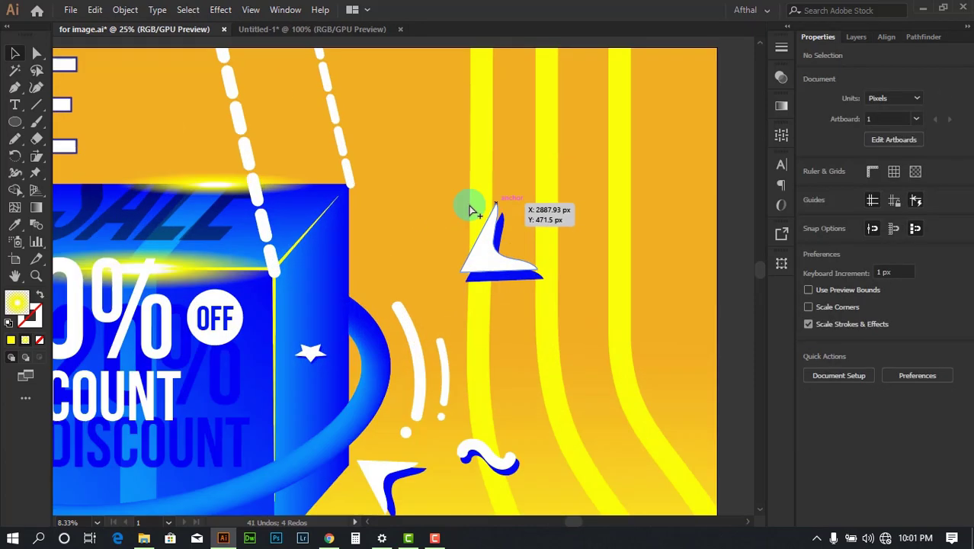
scroll(301, 195, up, 2)
scroll(167, 174, down, 4)
click(283, 29)
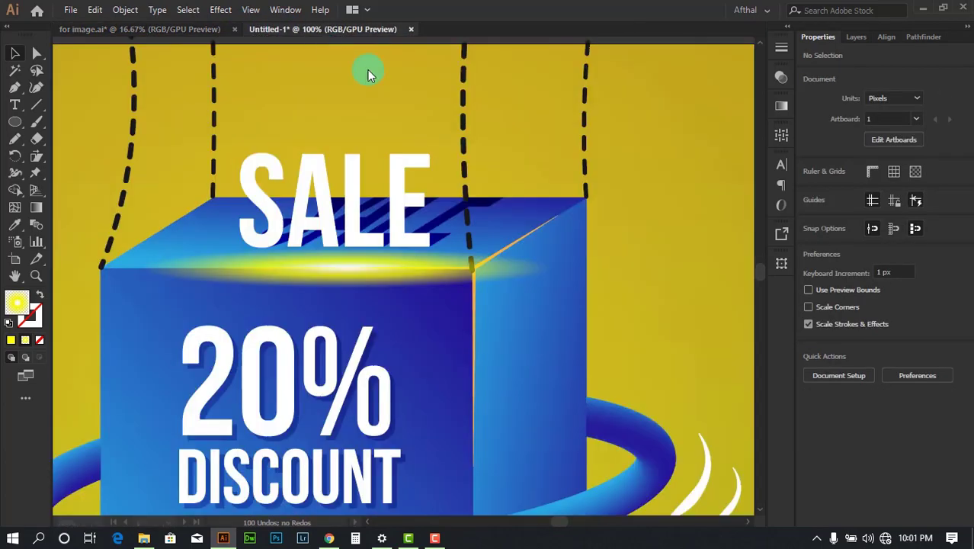
scroll(485, 214, down, 3)
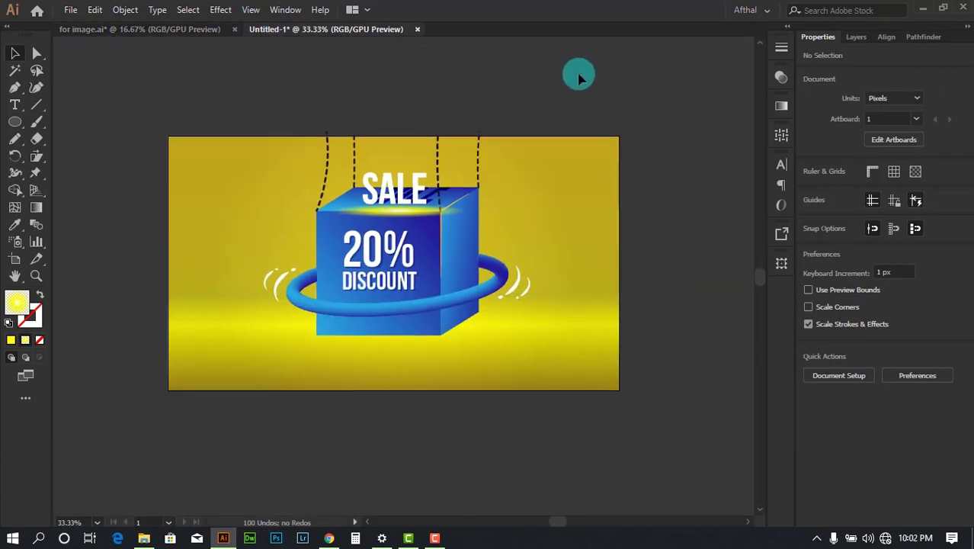
scroll(446, 189, up, 4)
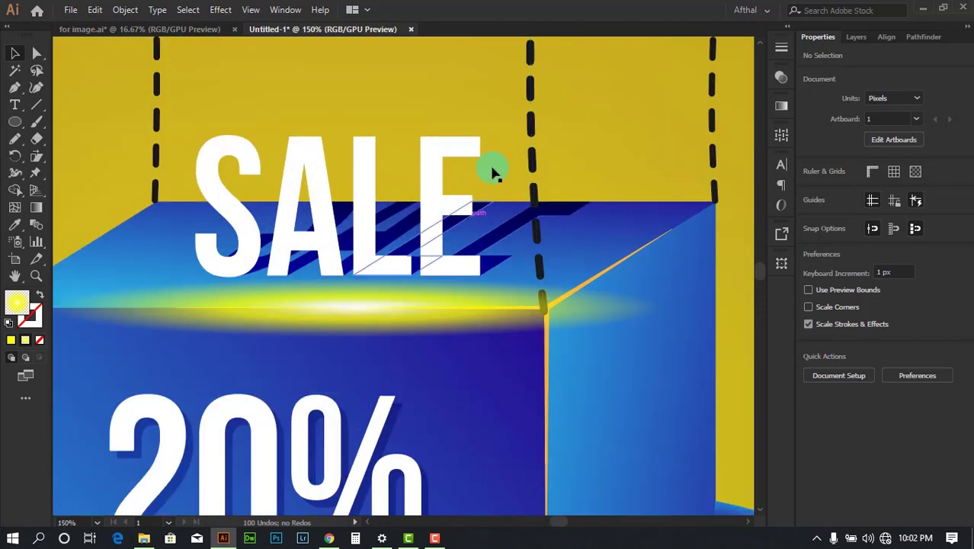
Step: In for image.ai, move the rear-edge glow ellipse above the box and shift the SALE shadow up past the box's rear edge
click(197, 30)
scroll(337, 163, up, 5)
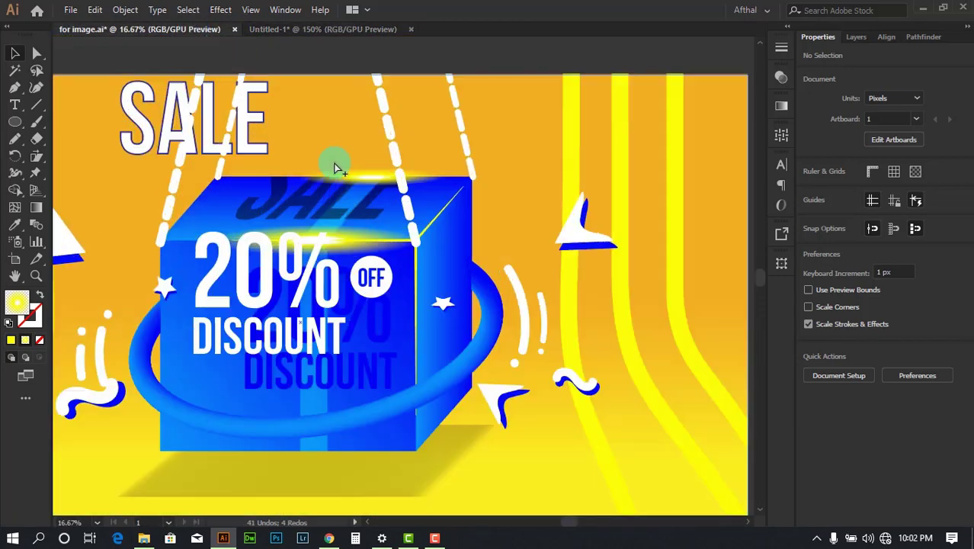
drag(468, 194, 467, 68)
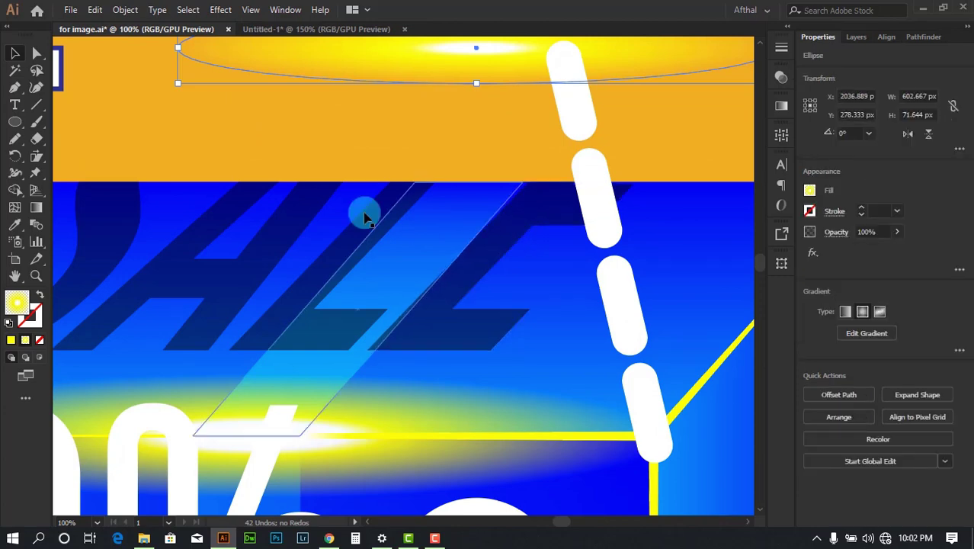
drag(311, 213, 279, 162)
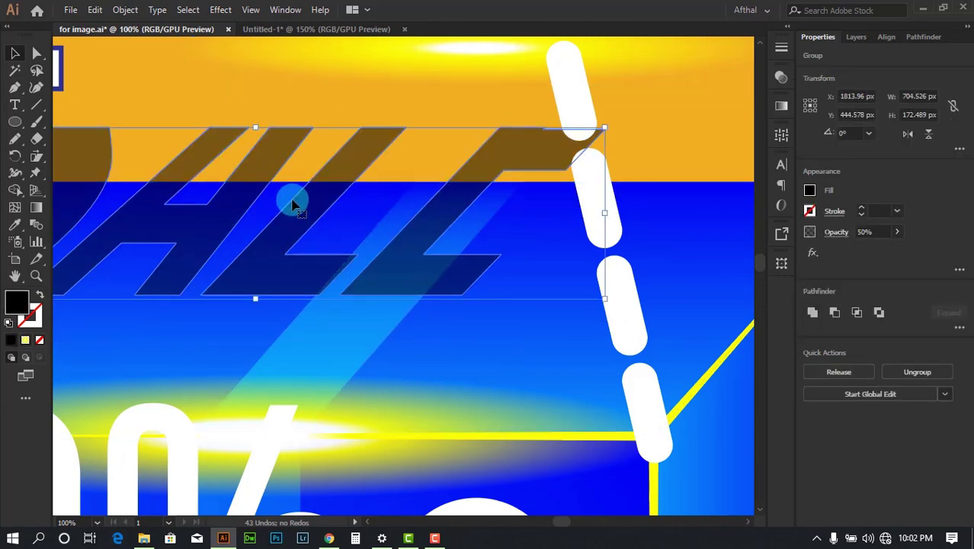
drag(293, 200, 393, 230)
key(ctrl+z)
scroll(345, 208, down, 1)
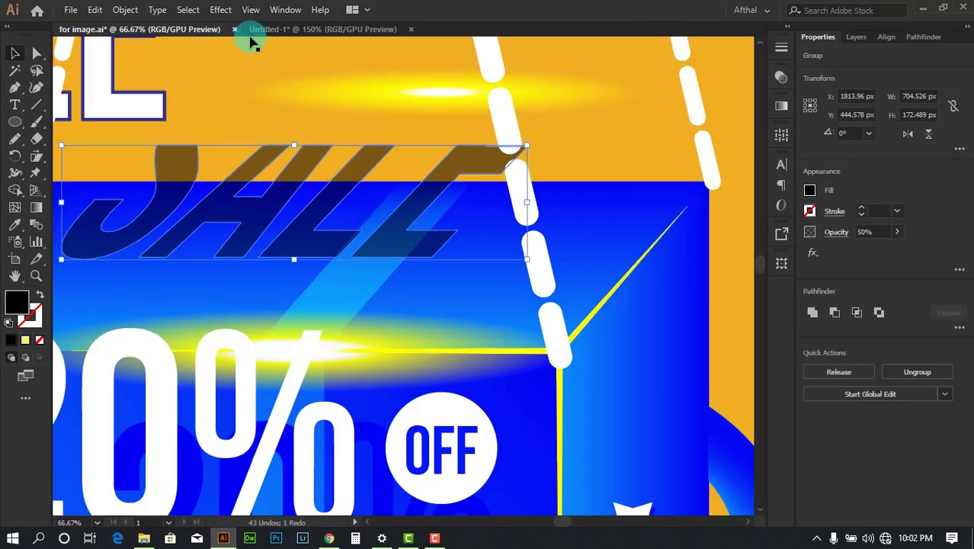
Step: Compare the whole Untitled-1 sale banner with the finished artwork in the for image.ai document
click(280, 29)
scroll(413, 168, down, 1)
drag(512, 44, 517, 20)
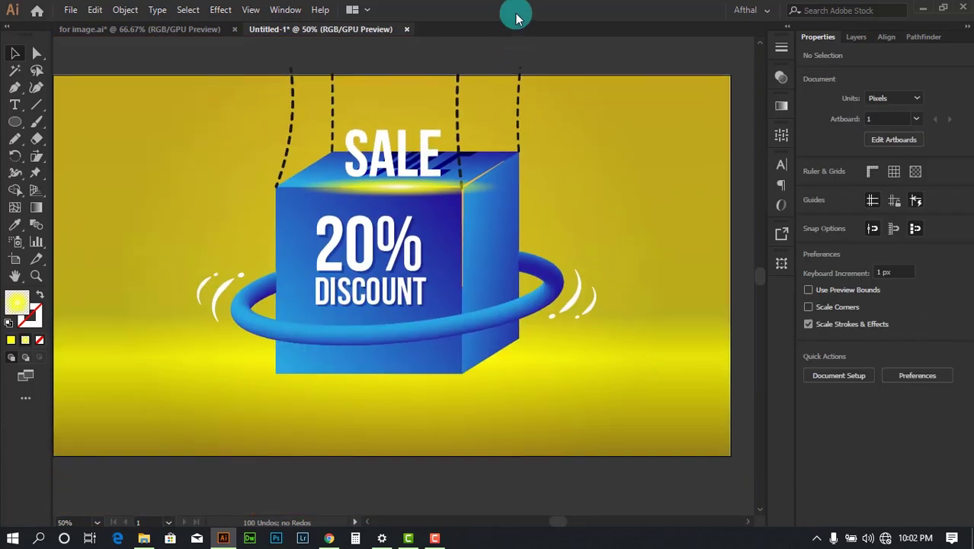
scroll(446, 175, down, 1)
drag(684, 240, 661, 241)
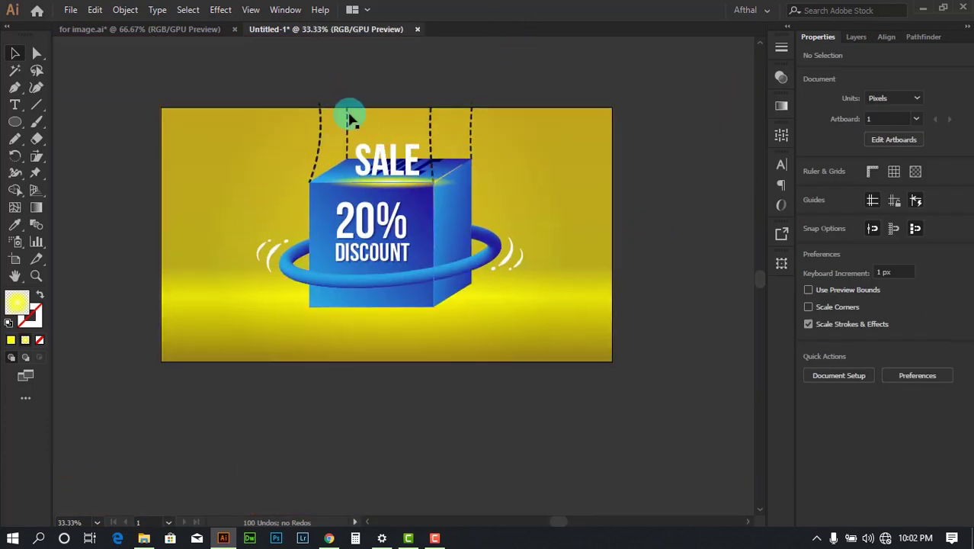
click(209, 32)
scroll(467, 184, down, 5)
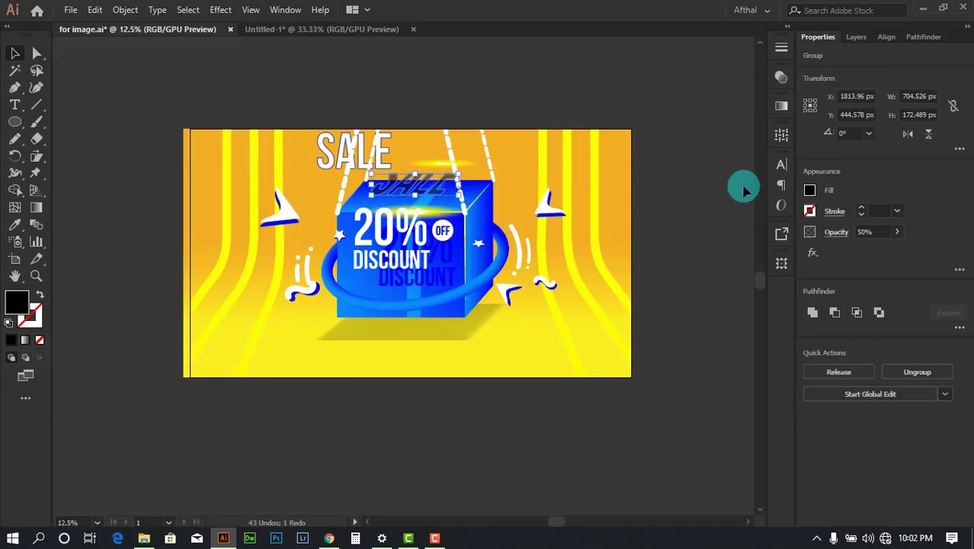
Step: In for image.ai, reshape the arrow group at the box's upper right: rotate it to about 208° and resize it to about 299 × 235 px
click(703, 222)
drag(703, 229, 707, 195)
scroll(593, 185, up, 2)
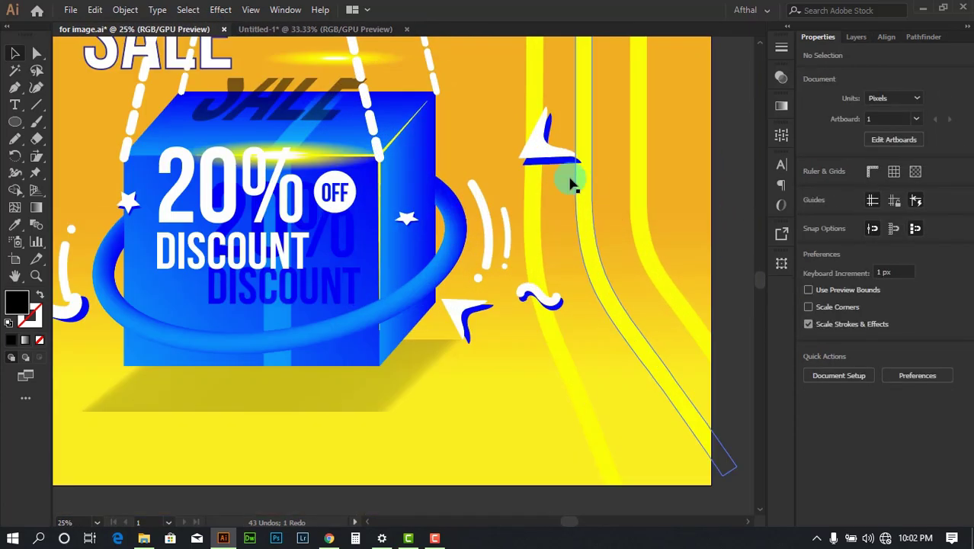
drag(537, 149, 506, 101)
key(ctrl+z)
scroll(544, 126, up, 1)
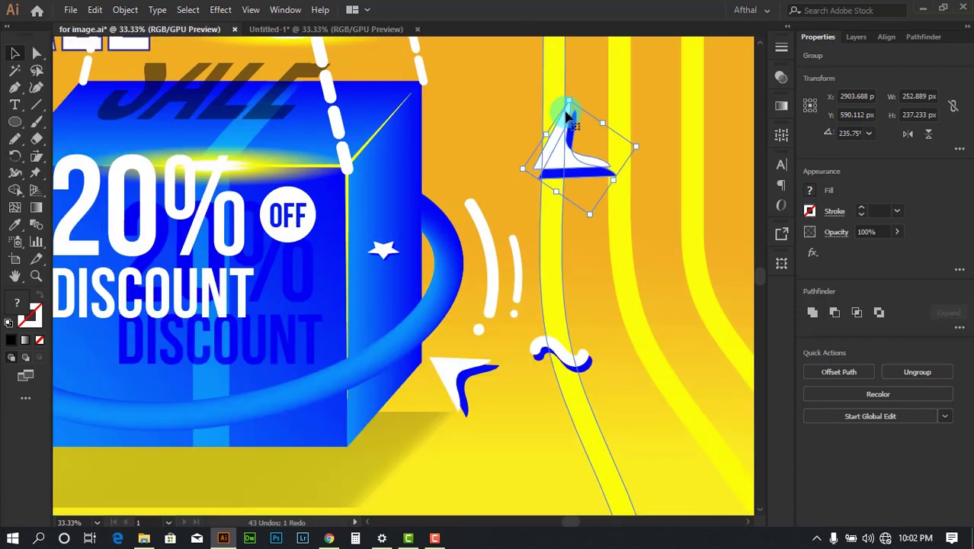
scroll(567, 114, up, 2)
drag(570, 91, 576, 191)
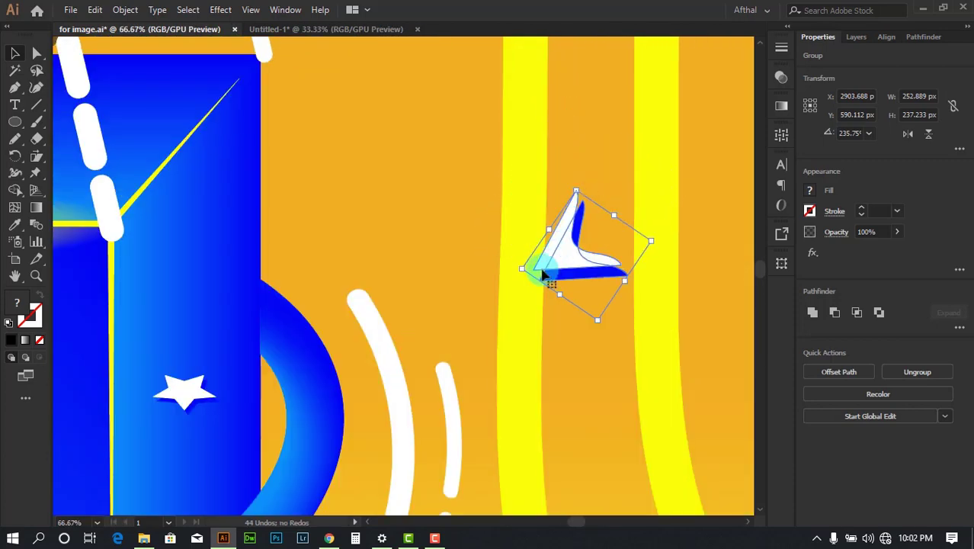
drag(522, 271, 465, 206)
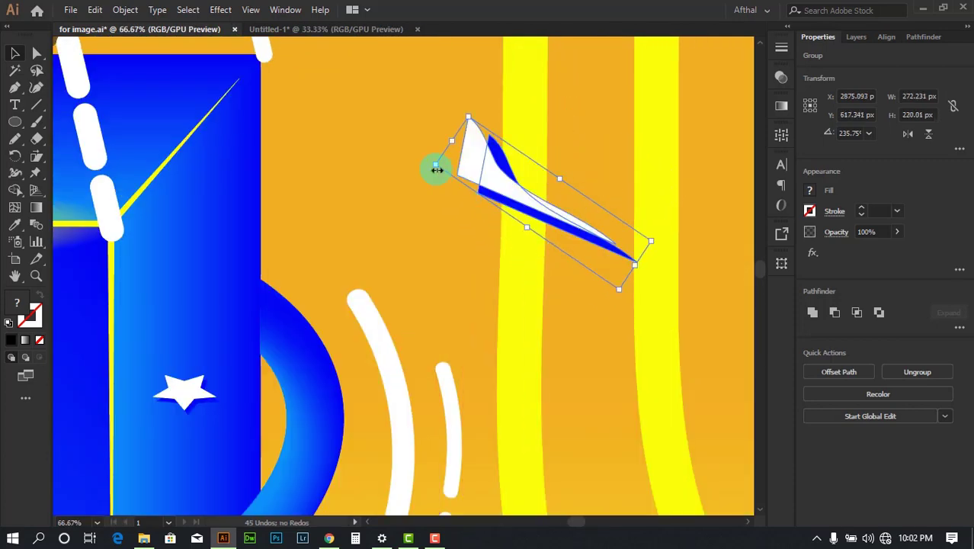
drag(437, 170, 376, 220)
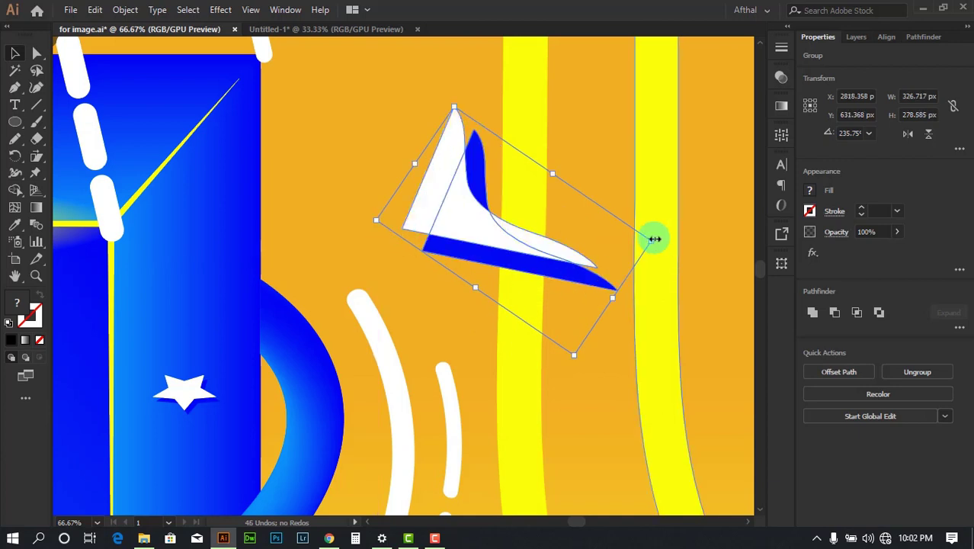
drag(655, 238, 711, 233)
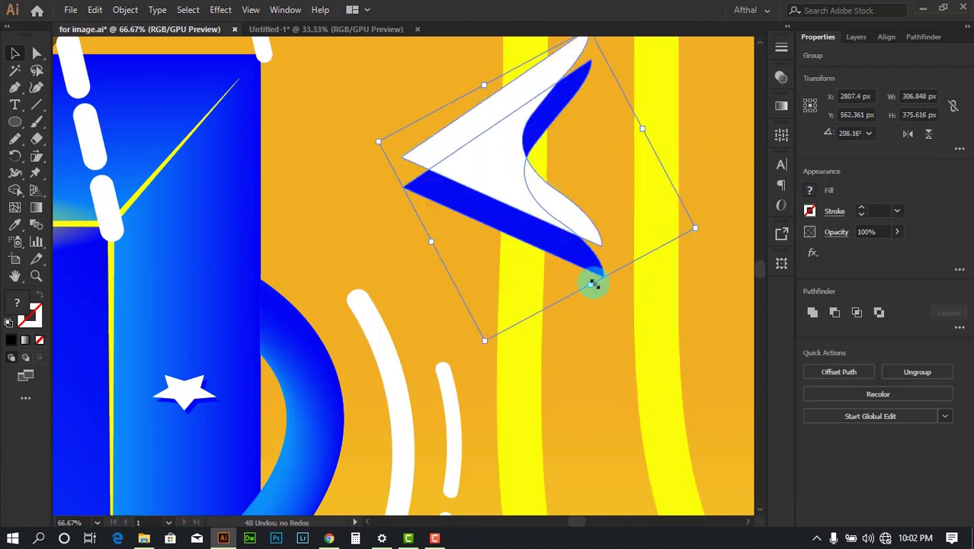
drag(589, 285, 573, 172)
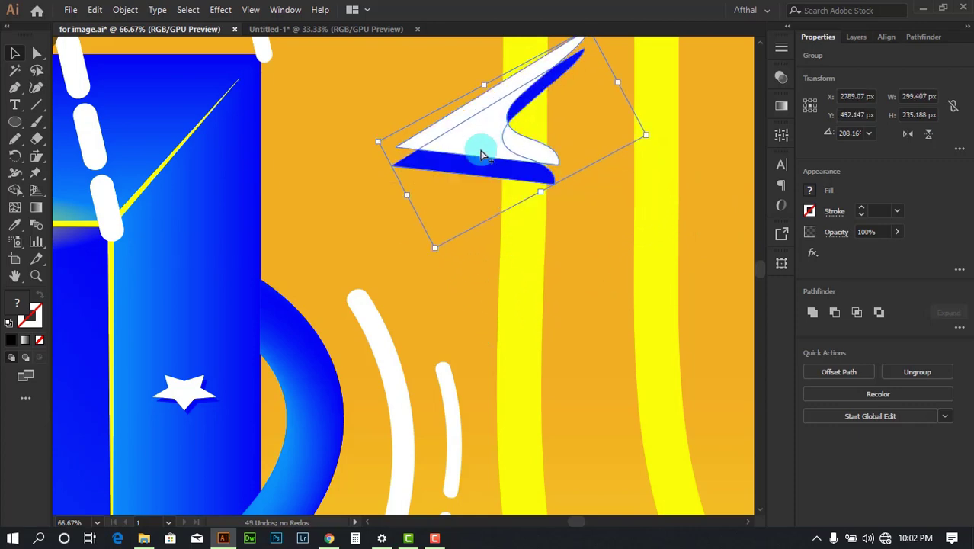
Step: Move the reshaped arrow up beside the innermost yellow stripe to the right of the box, and deselect it
scroll(478, 153, down, 4)
click(643, 143)
drag(648, 168, 691, 167)
drag(532, 155, 574, 127)
click(708, 124)
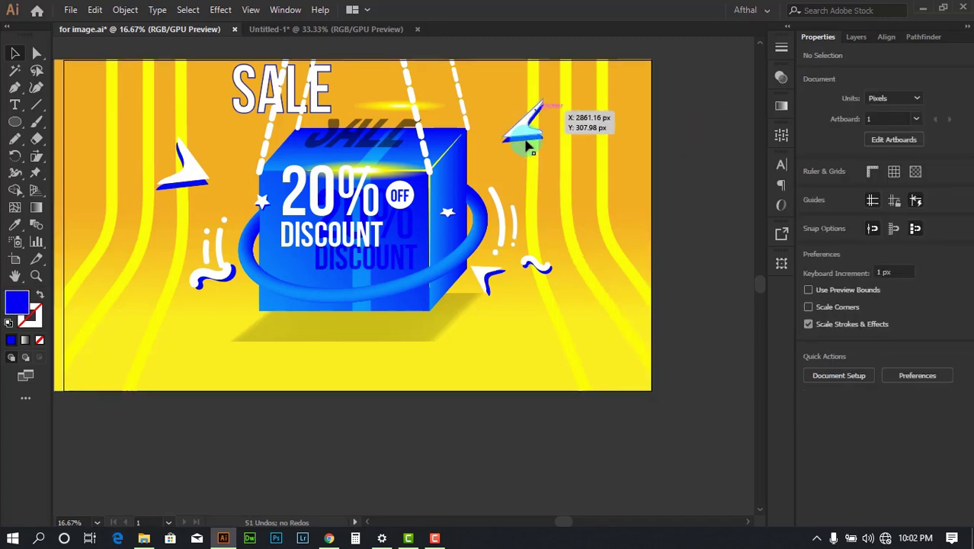
Step: Move the curved yellow background stripes out of the artwork to the empty canvas below and to its right
drag(412, 105, 480, 105)
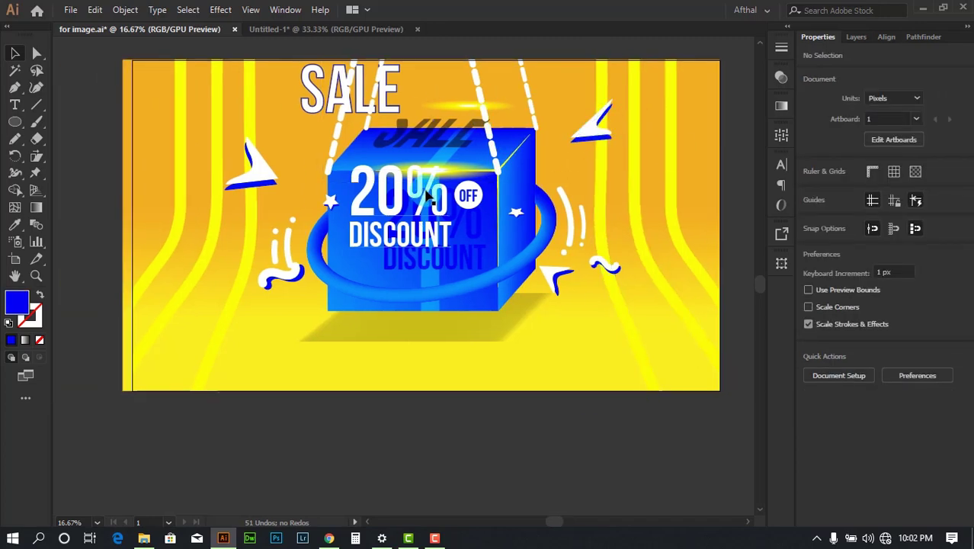
alt+scroll(637, 274, up, 3)
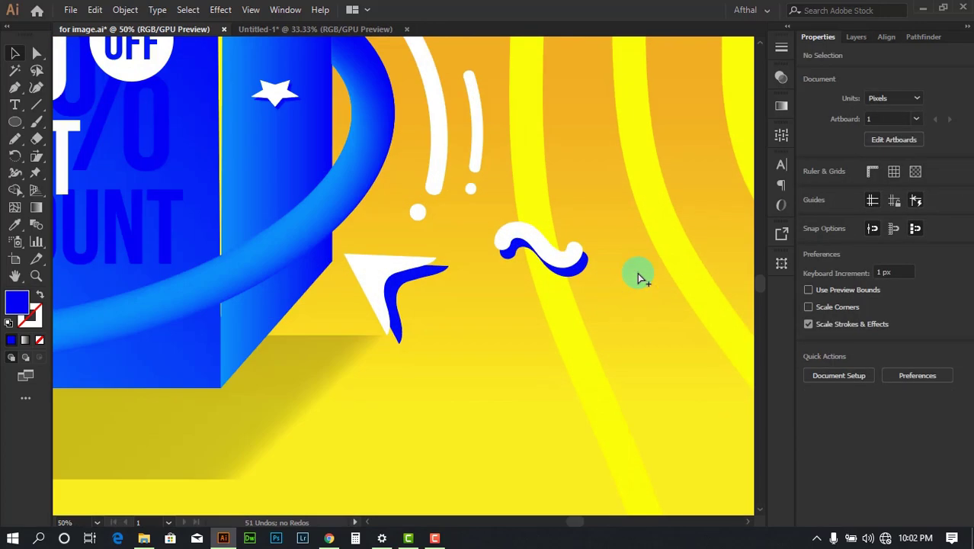
alt+scroll(637, 274, down, 3)
drag(619, 244, 598, 272)
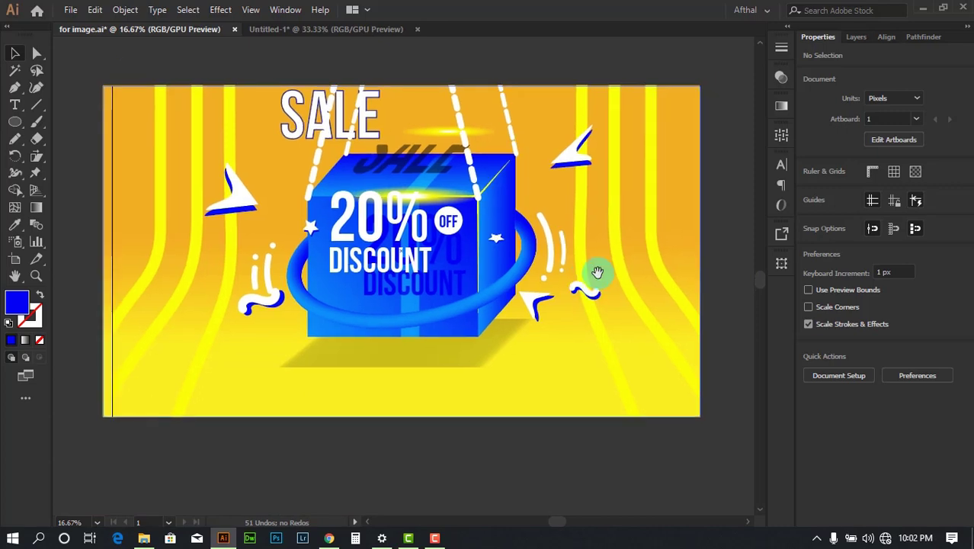
alt+scroll(500, 255, up, 4)
drag(480, 182, 467, 150)
alt+scroll(499, 196, down, 5)
drag(570, 158, 686, 266)
click(702, 154)
click(634, 136)
drag(609, 144, 691, 217)
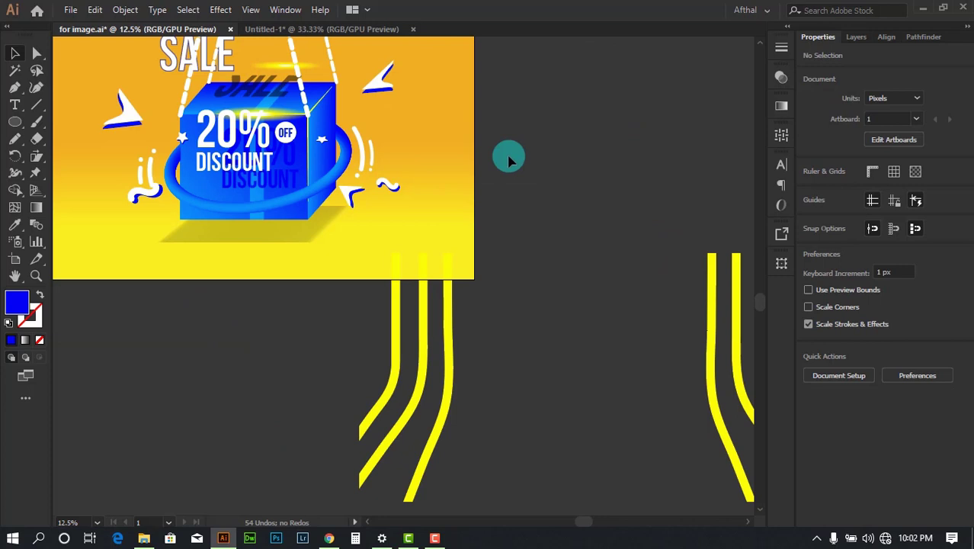
Step: Return to the Untitled-1 document and switch to the Pencil tool
click(358, 29)
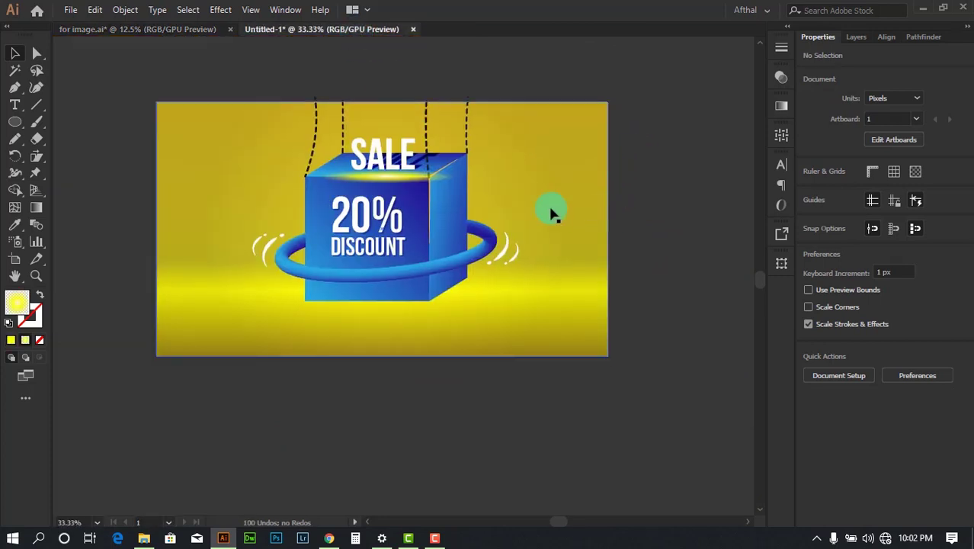
scroll(659, 214, up, 1)
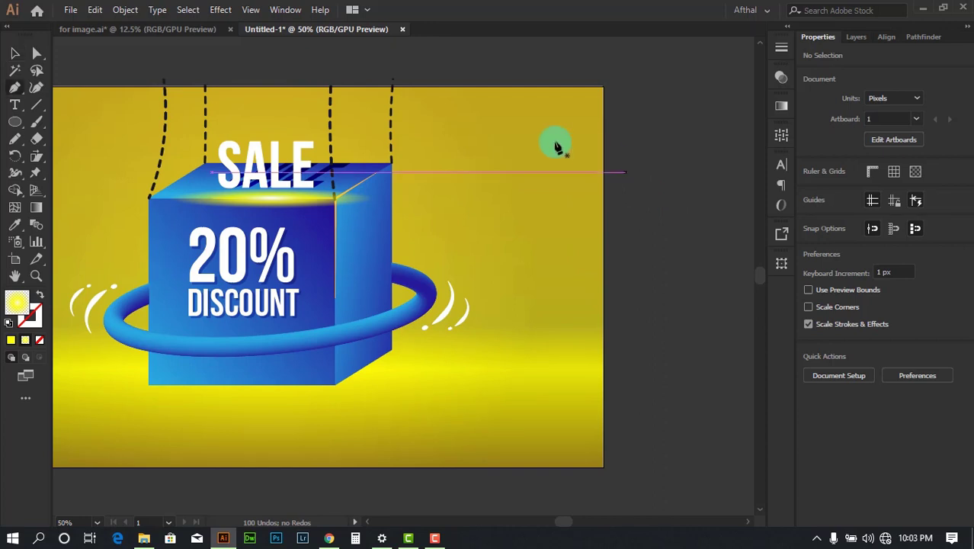
key(p)
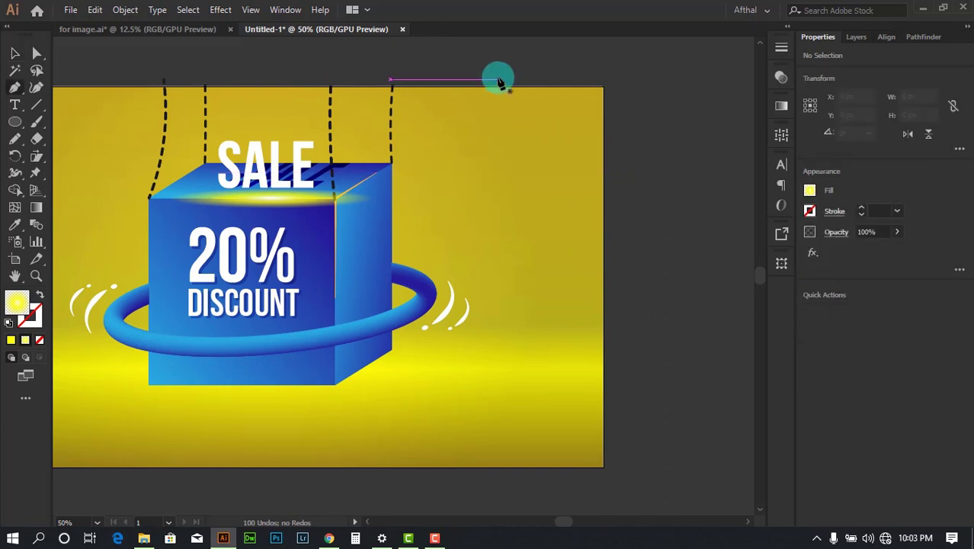
key(n)
scroll(546, 61, down, 1)
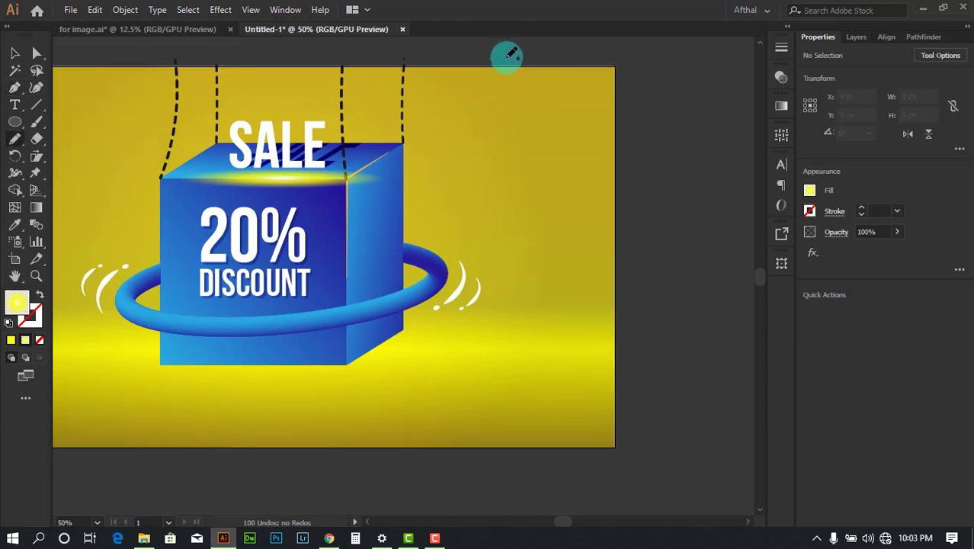
drag(692, 357, 711, 358)
key(ctrl+z)
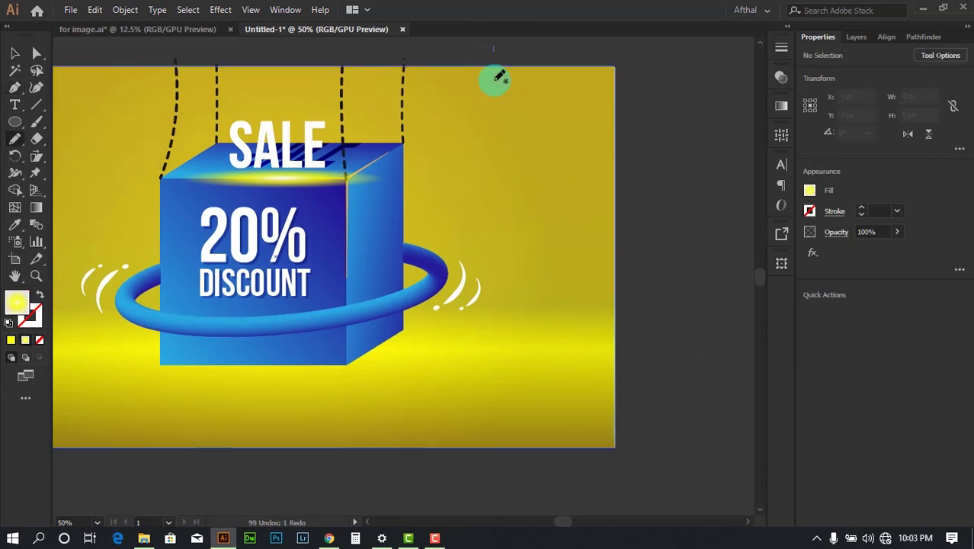
drag(518, 315, 748, 418)
key(ctrl+z)
drag(492, 53, 503, 152)
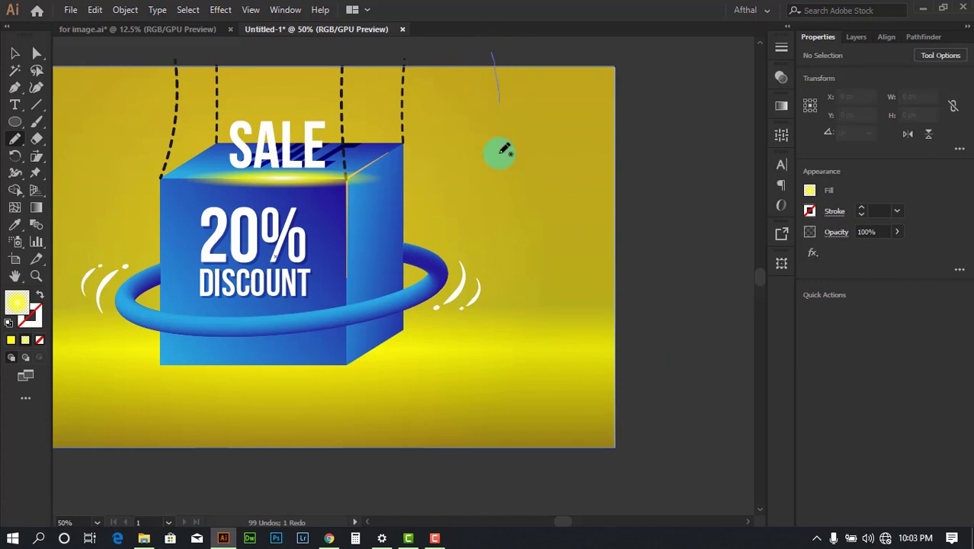
drag(581, 376, 686, 391)
key(ctrl+z)
Step: Draw a freehand path about 453 × 708 px right of the box, running from above the artboard down and bending outward past its right edge
scroll(624, 270, down, 1)
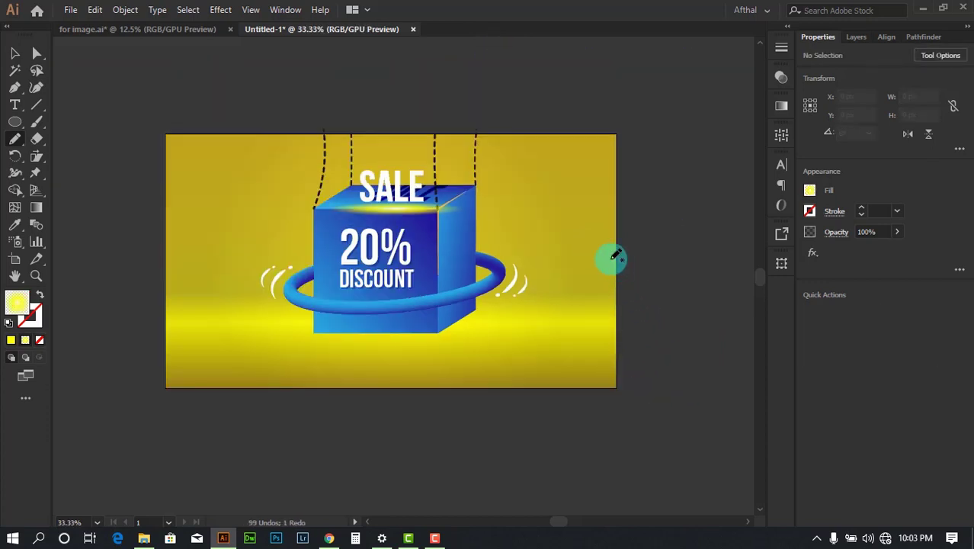
drag(555, 306, 713, 372)
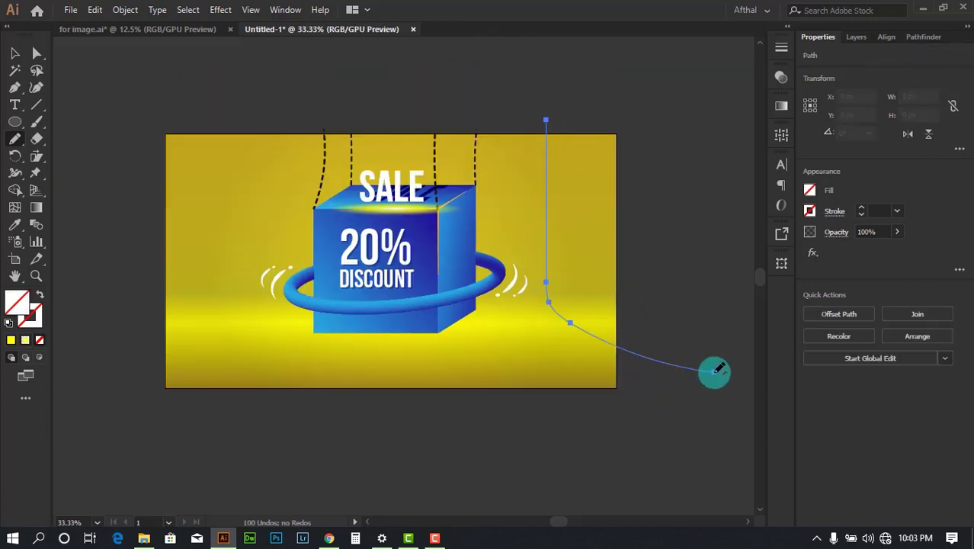
key(ctrl+z)
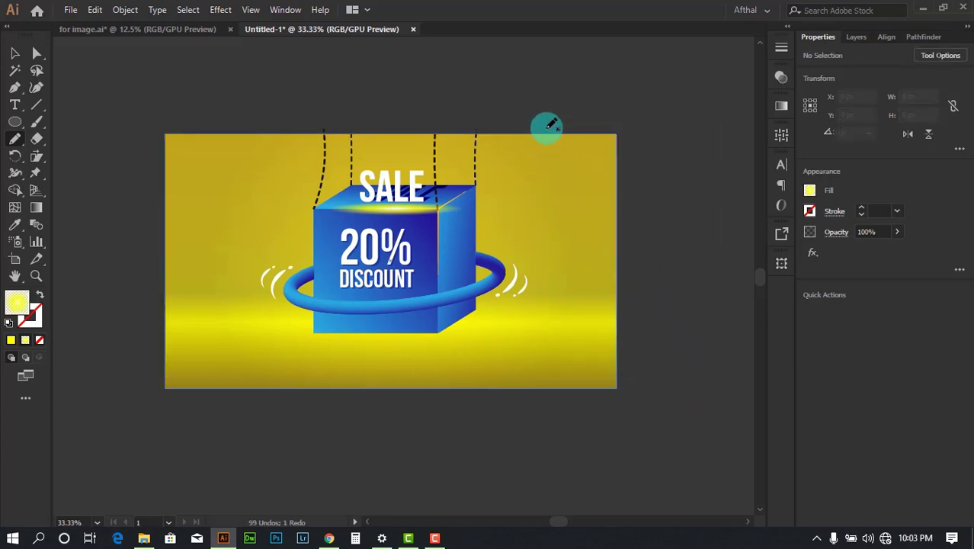
key(ctrl+shift+z)
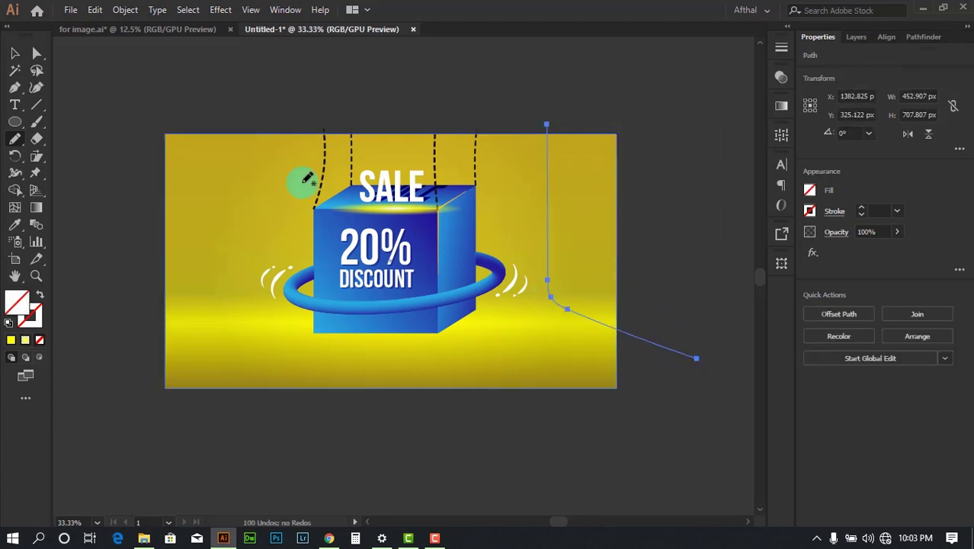
Step: Give the new path a 10 px stroke and a yellow fill, after trying green
click(14, 58)
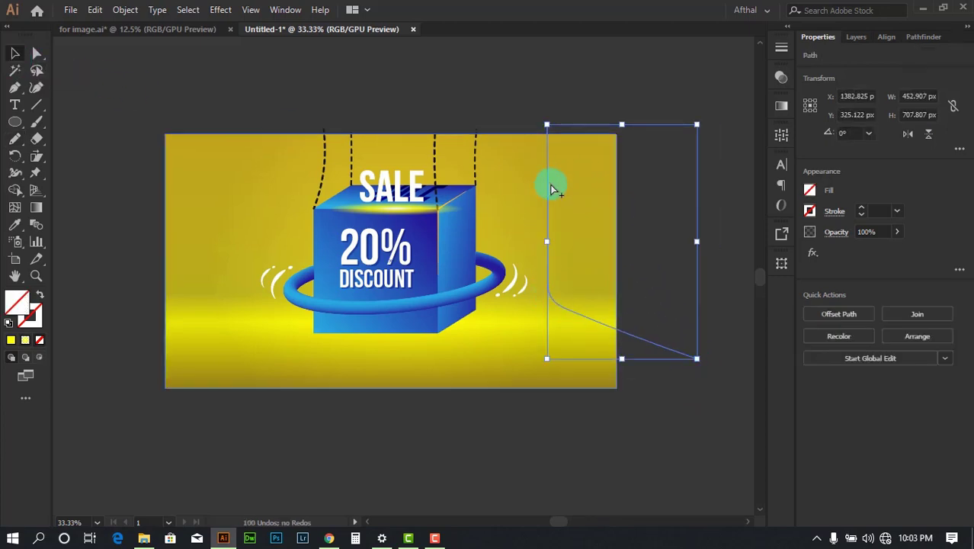
key(ctrl+equal)
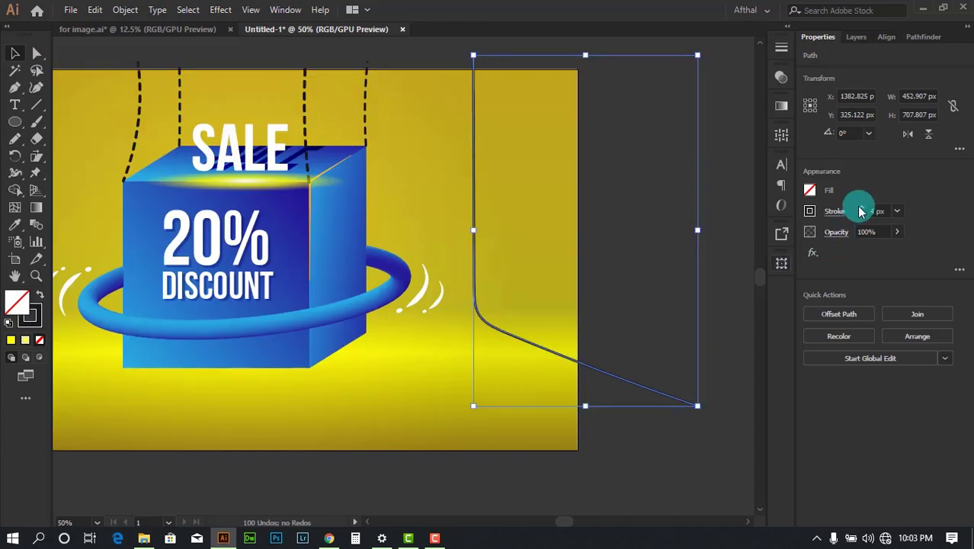
click(809, 190)
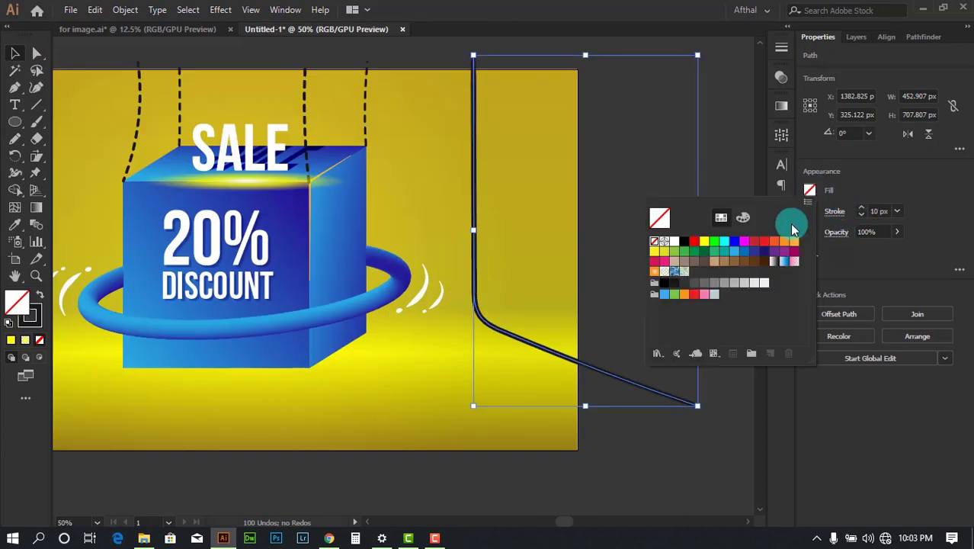
click(704, 244)
click(858, 186)
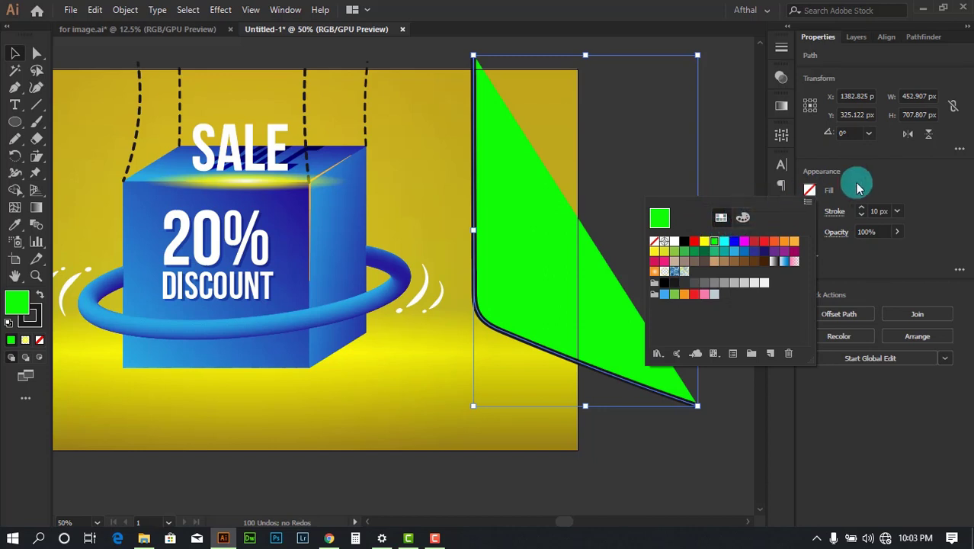
click(705, 243)
click(853, 192)
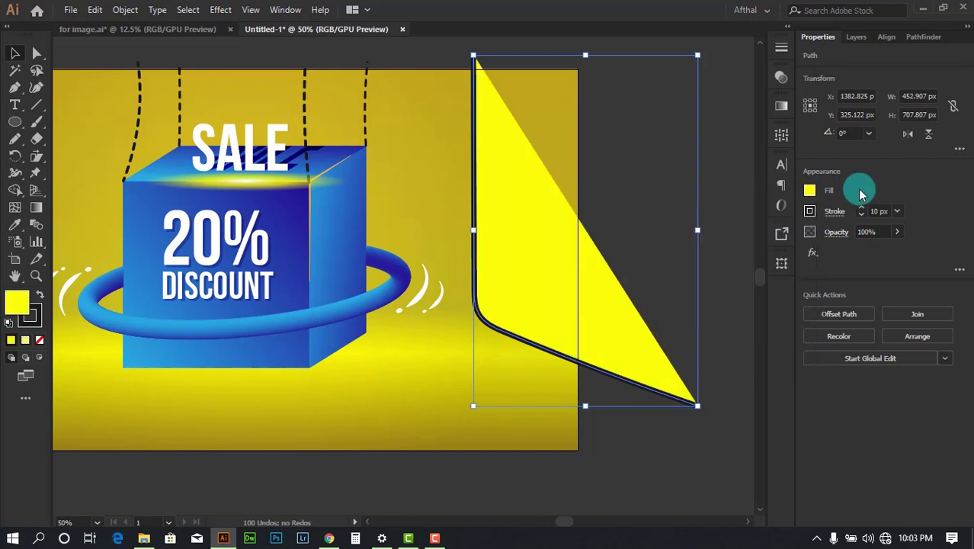
Step: Change the path's stroke to yellow, remove its fill, and deselect it
click(810, 212)
click(705, 264)
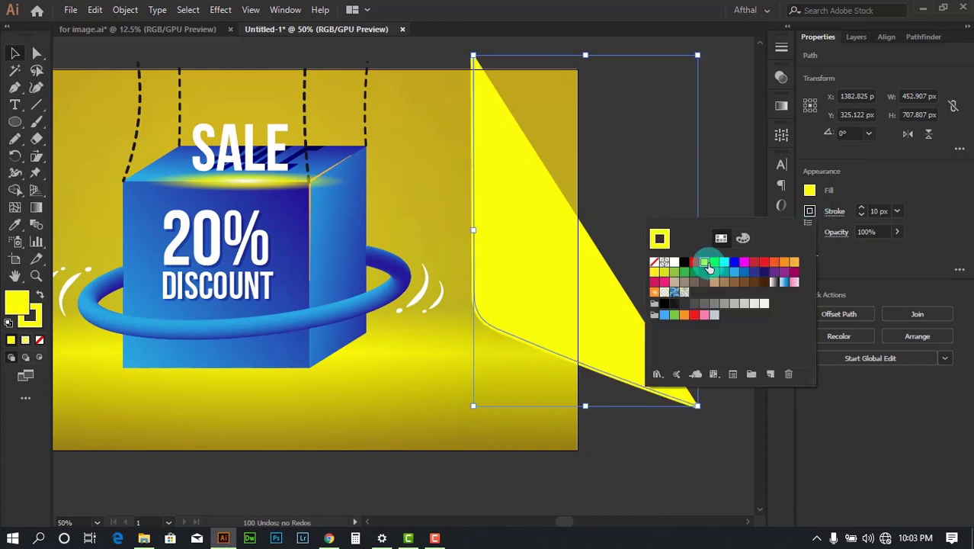
click(809, 192)
click(809, 192)
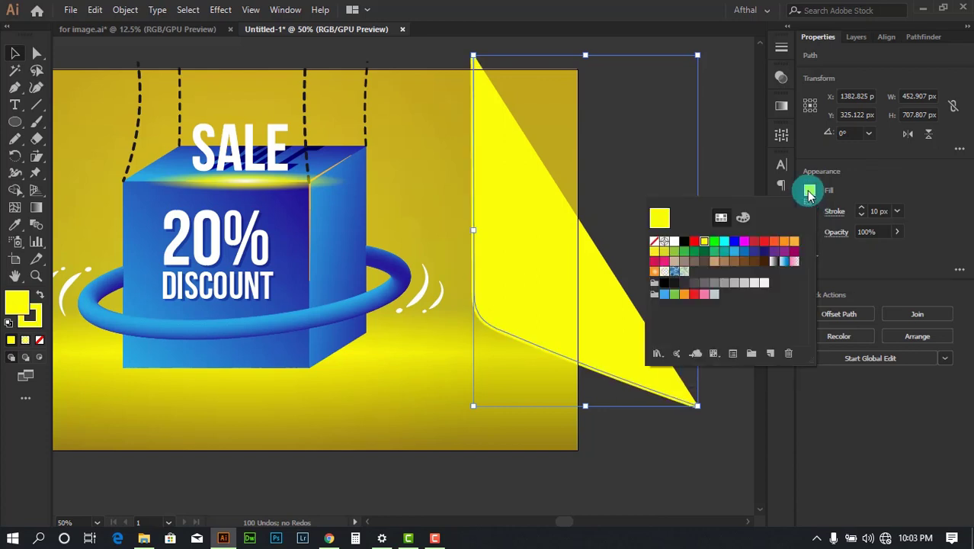
click(654, 241)
click(715, 162)
click(657, 239)
Step: Increase the yellow curved line's stroke weight to 15 px and deselect it
scroll(655, 242, down, 2)
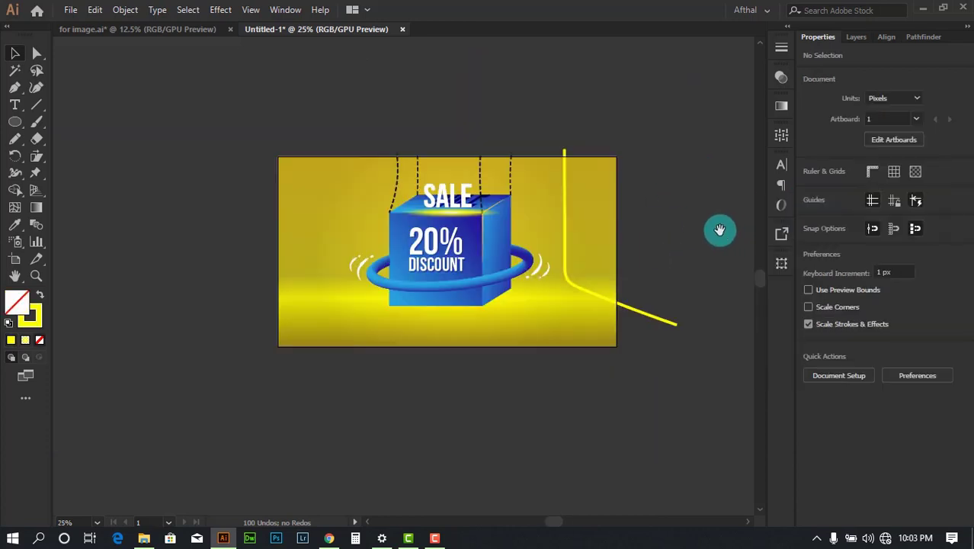
scroll(683, 308, up, 3)
click(583, 324)
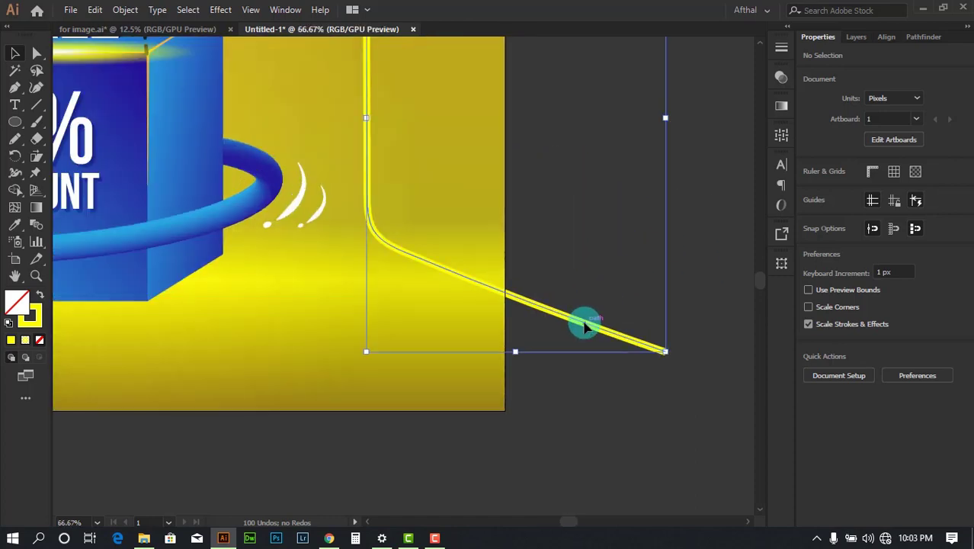
click(869, 231)
click(862, 211)
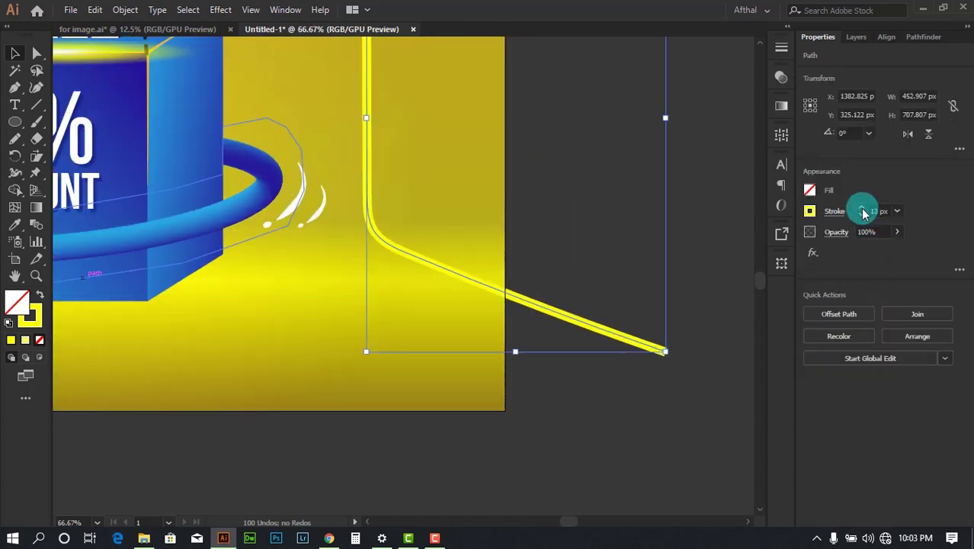
click(618, 207)
scroll(637, 263, down, 2)
drag(647, 186, 683, 216)
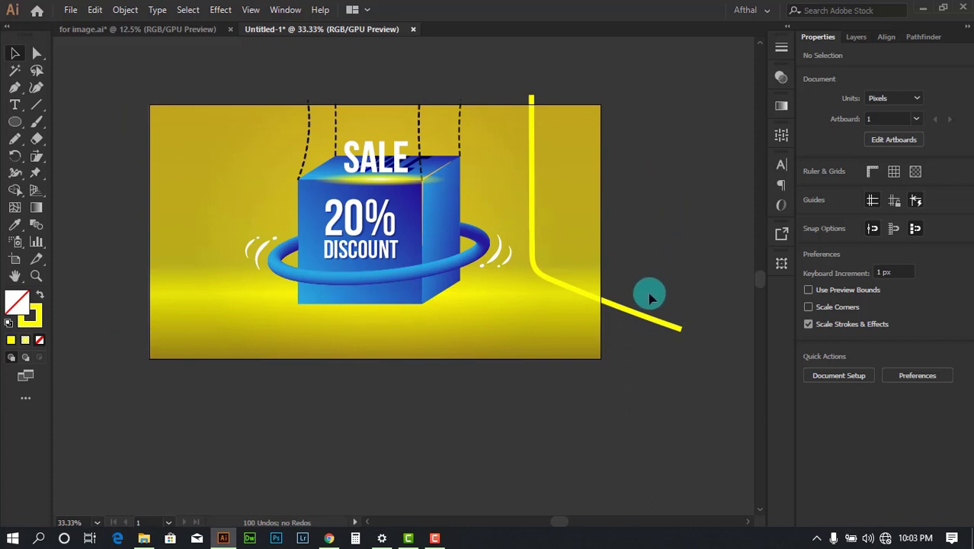
Step: Try the stroke colour ffeb35 on the yellow curved line, return it to RGB 255, 255, 0, and deselect the line
click(646, 320)
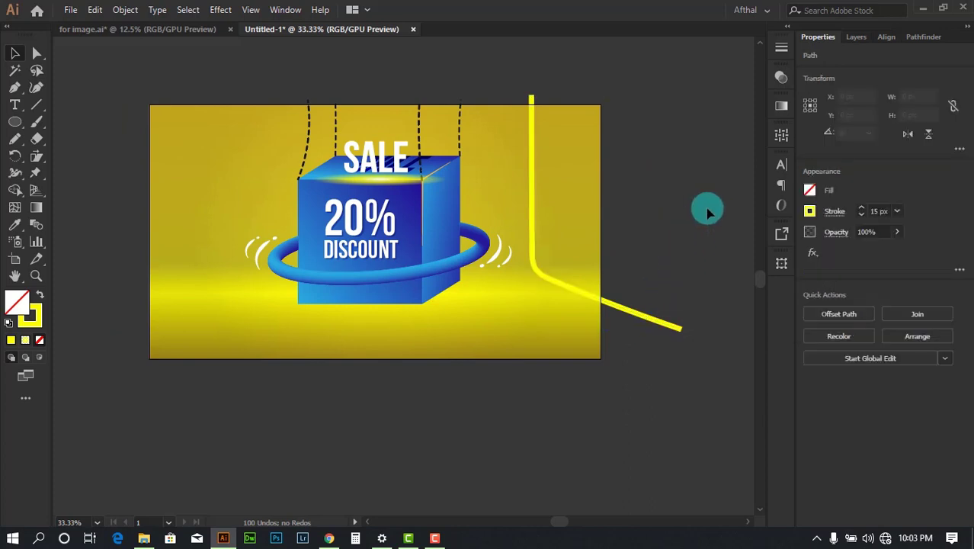
click(707, 207)
scroll(637, 294, up, 1)
click(626, 333)
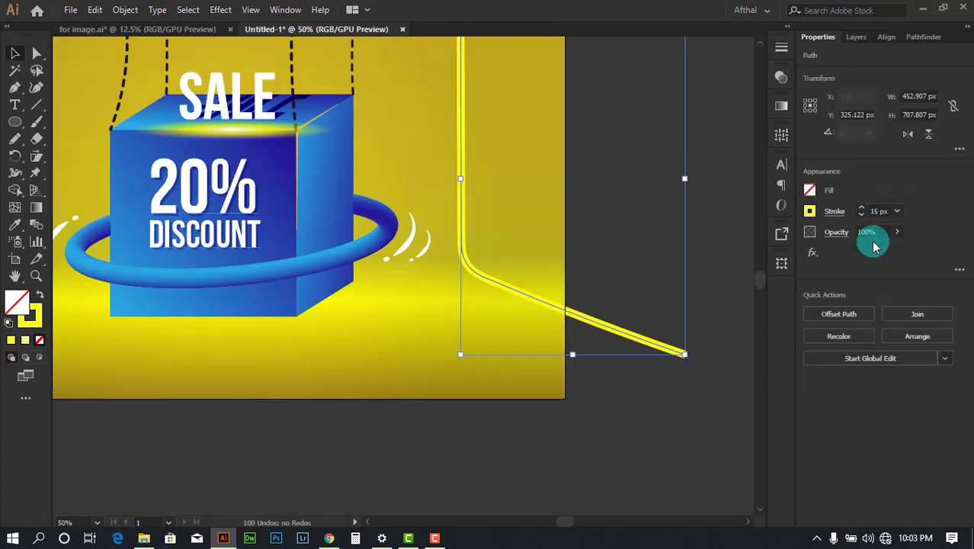
click(809, 211)
click(743, 238)
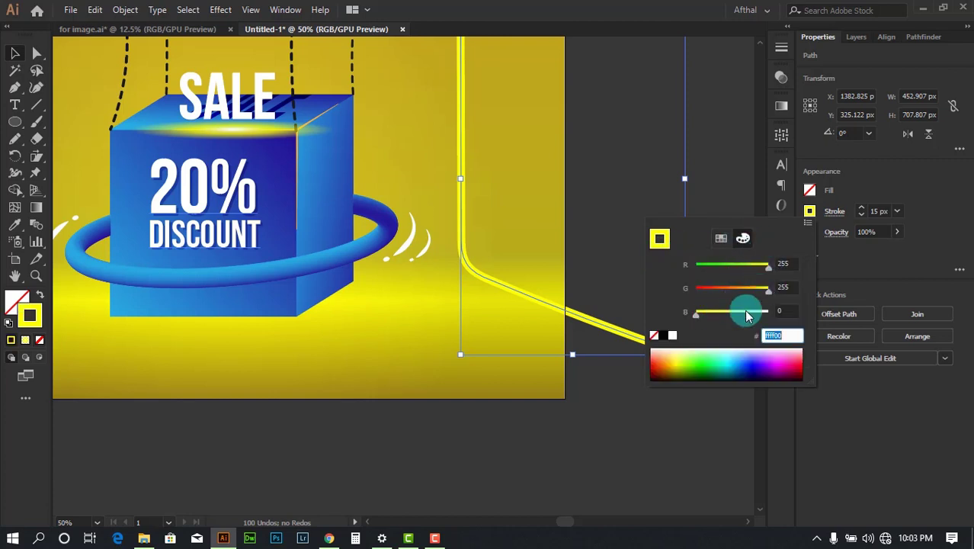
drag(681, 354, 676, 355)
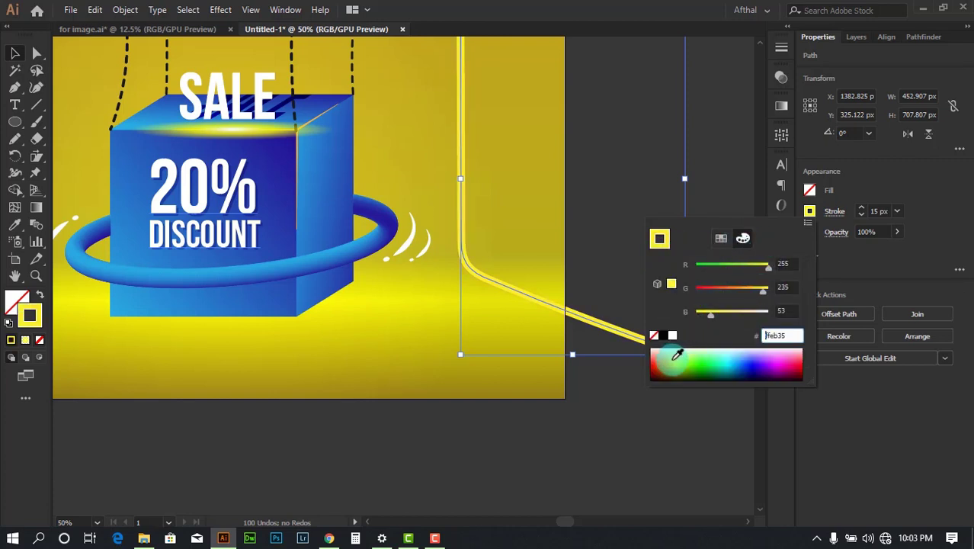
drag(716, 318, 674, 311)
click(779, 288)
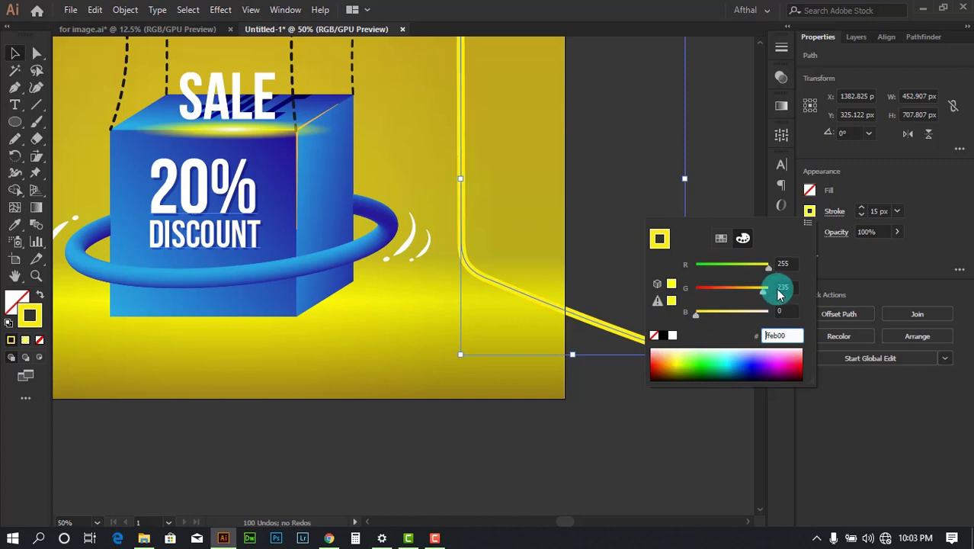
text(255)
key(Return)
click(634, 181)
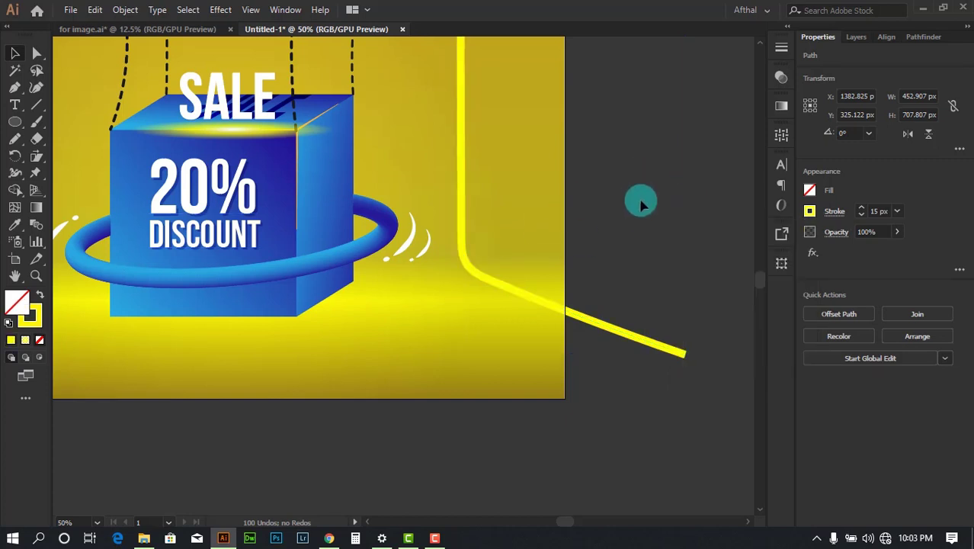
scroll(639, 202, down, 2)
scroll(676, 219, up, 1)
scroll(678, 221, up, 2)
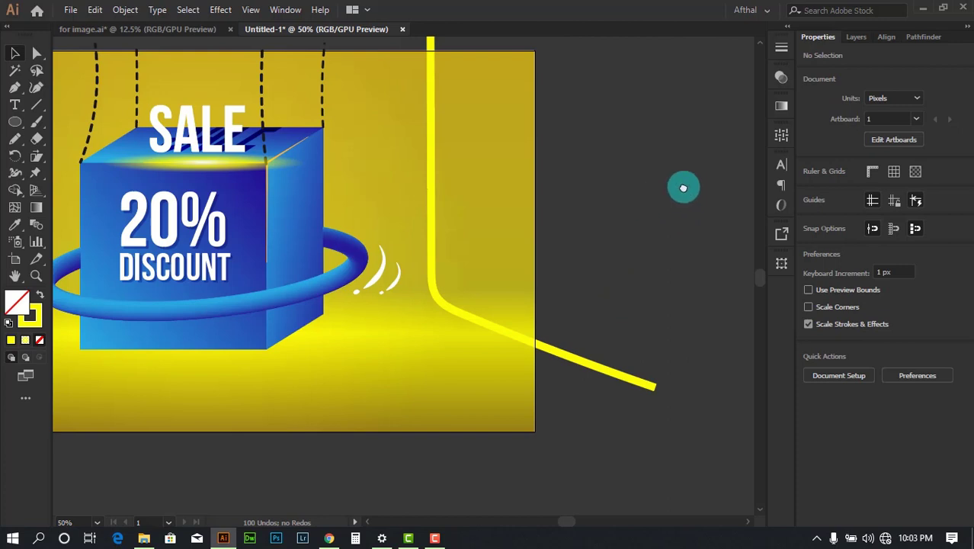
scroll(678, 206, down, 2)
scroll(690, 192, up, 1)
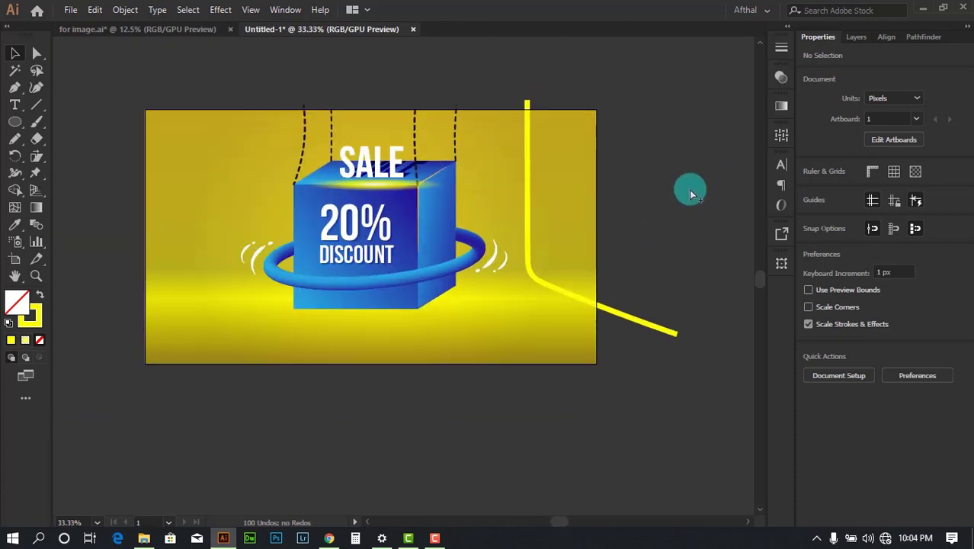
scroll(690, 194, down, 2)
scroll(690, 197, up, 3)
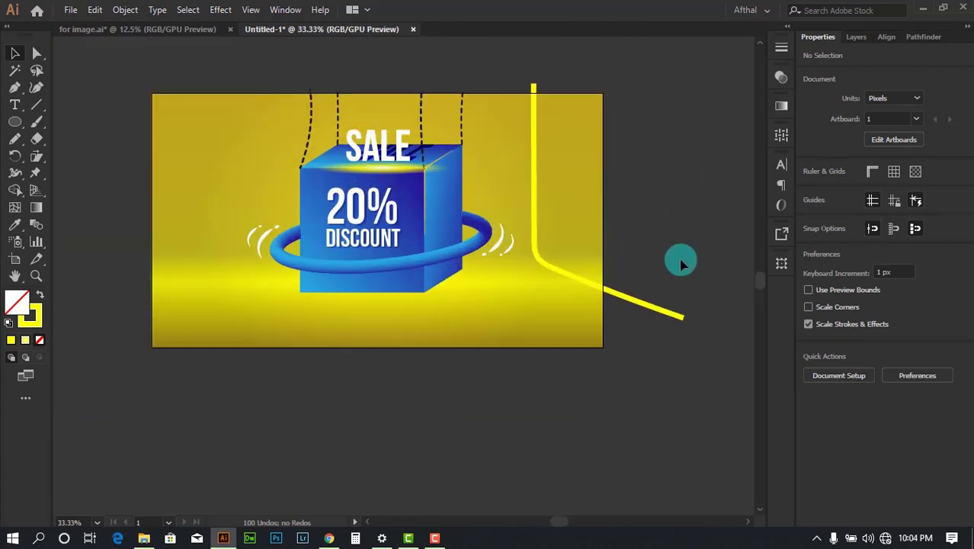
Step: Select the yellow curved line beside the box and review its detailed stroke and fill attributes
click(547, 367)
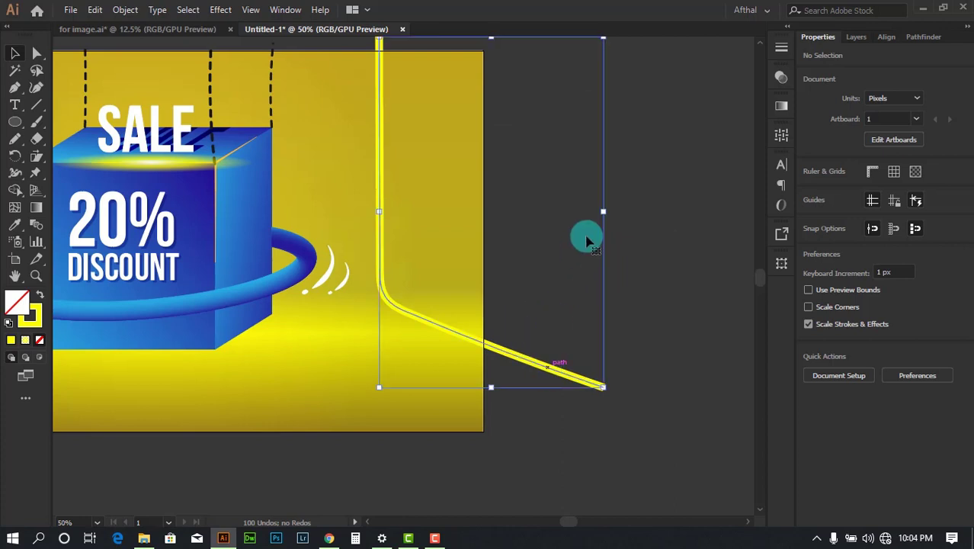
drag(572, 144, 600, 199)
drag(637, 295, 665, 270)
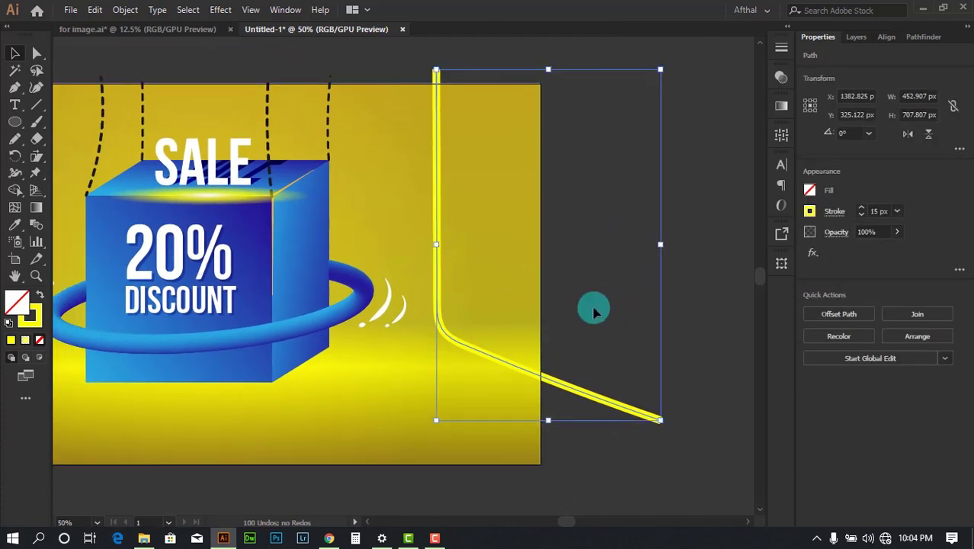
click(959, 270)
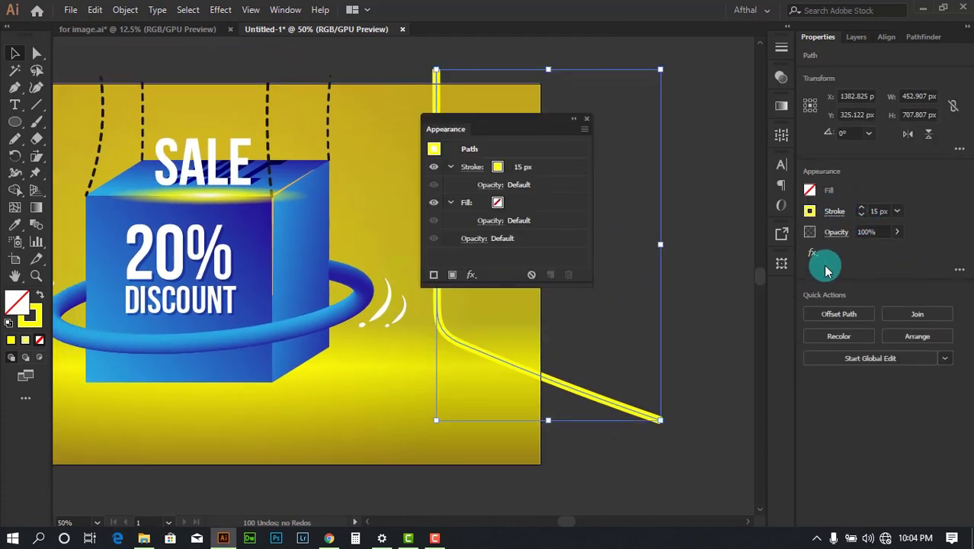
click(585, 114)
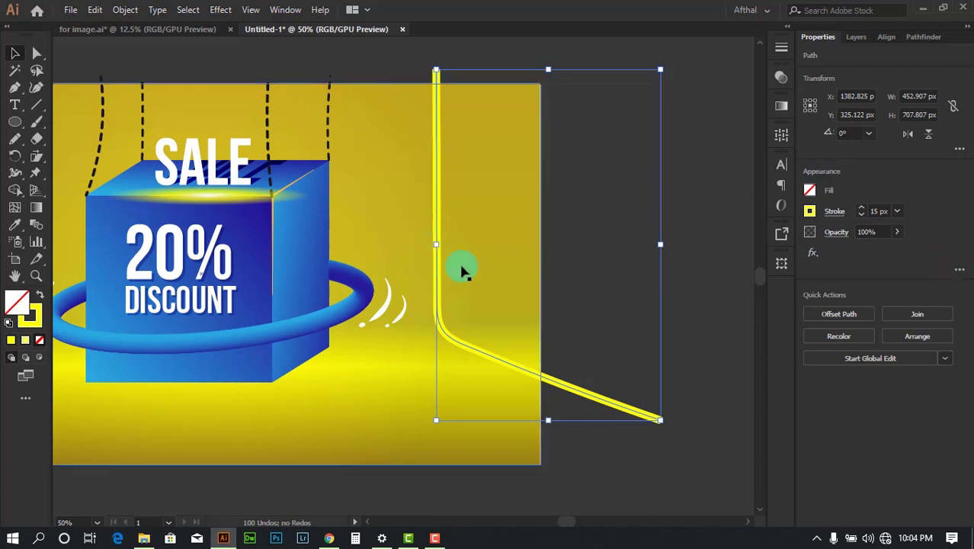
click(959, 272)
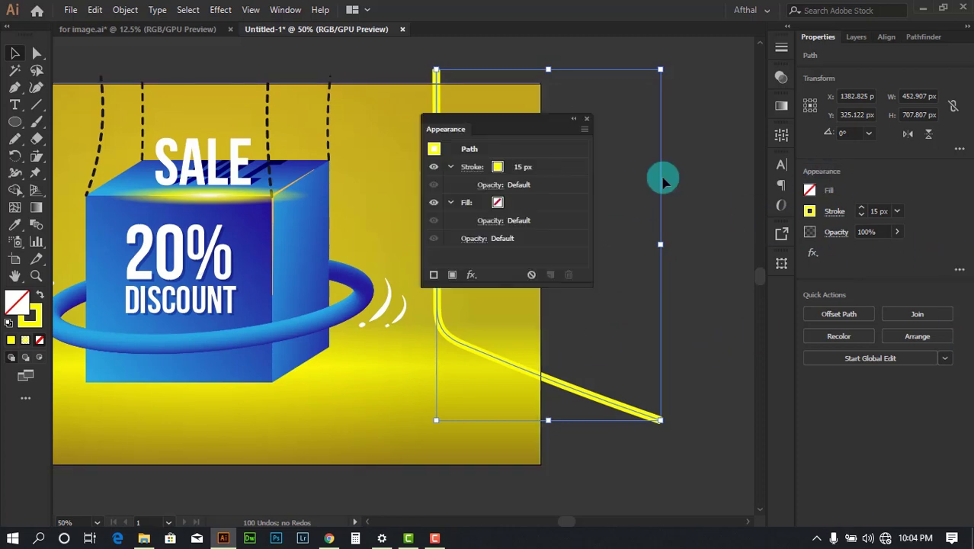
click(591, 118)
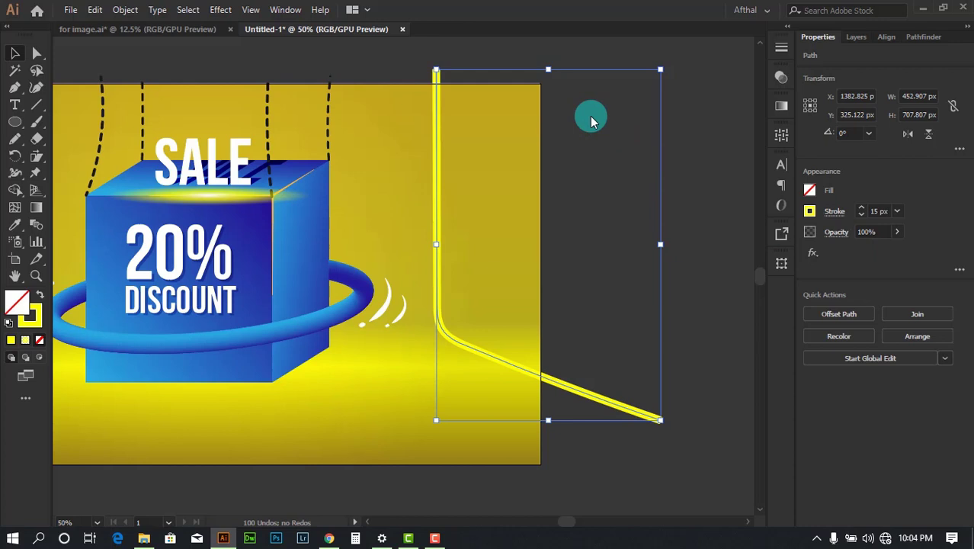
Step: Apply the fading white-to-yellow radial gradient to the curved line's stroke, set its fill to none, and deselect it
key(.)
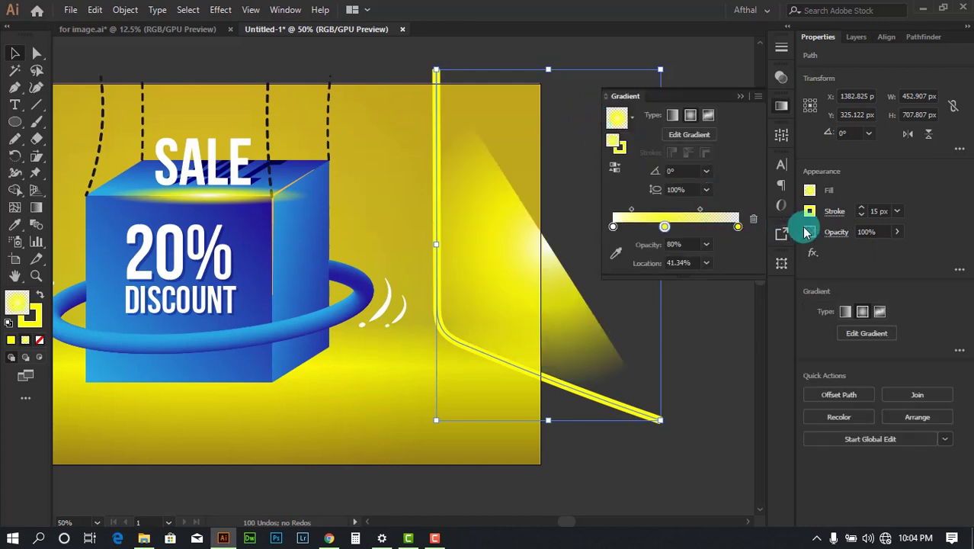
click(740, 97)
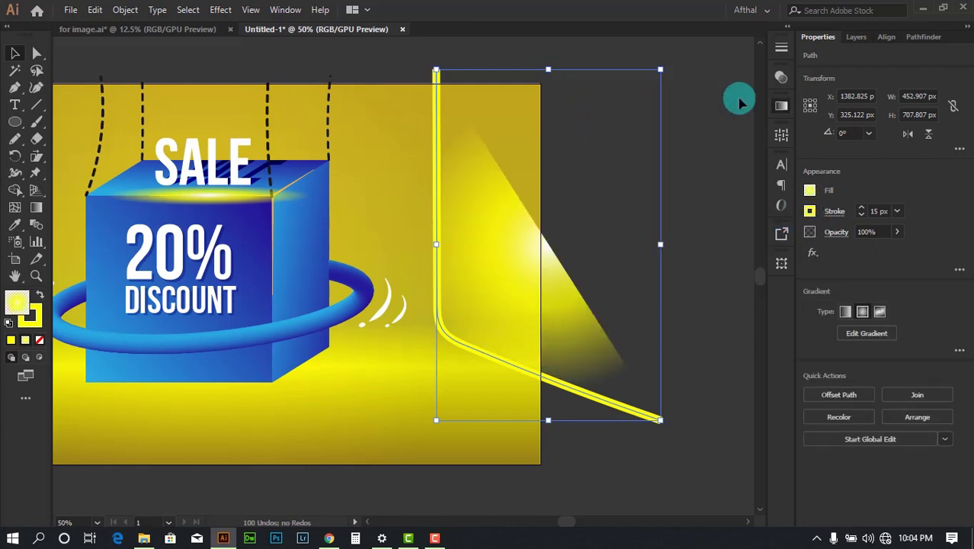
key(comma)
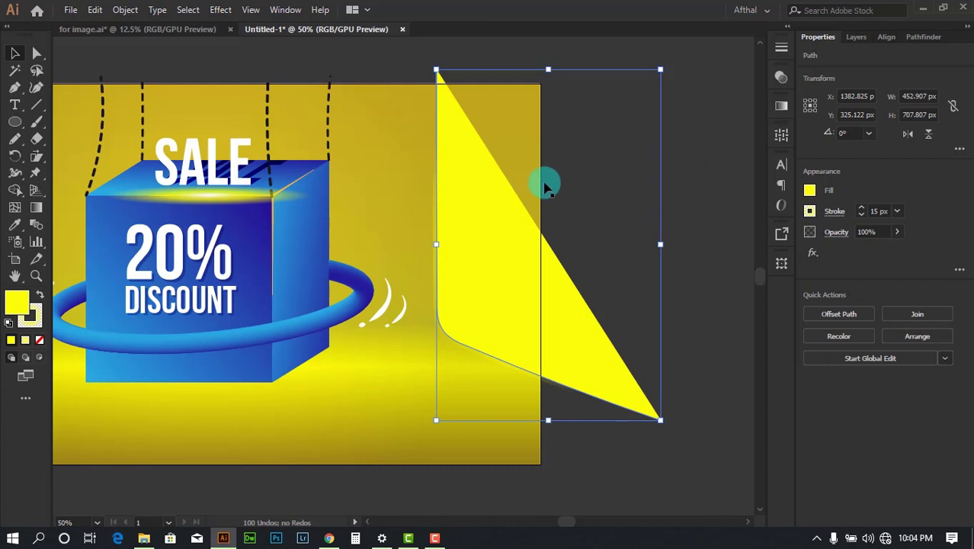
click(811, 192)
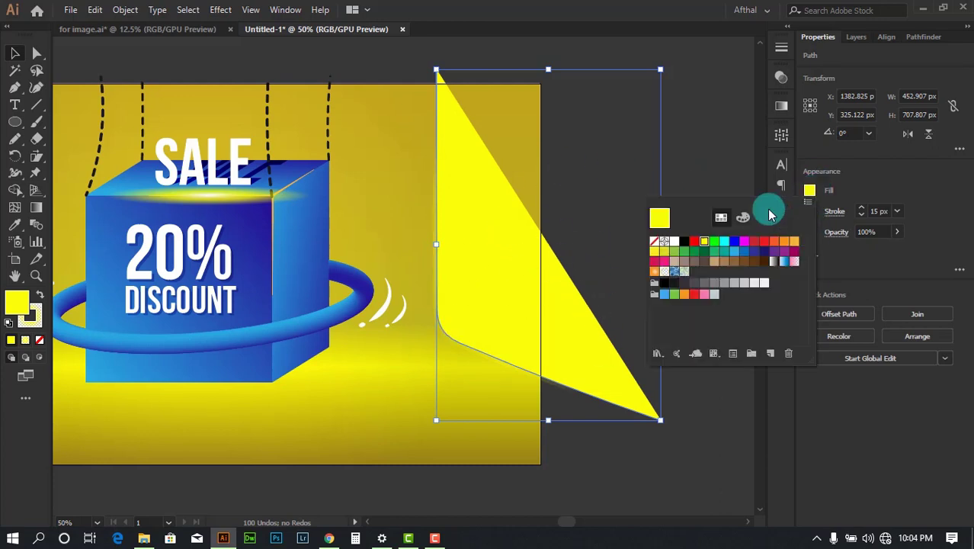
click(654, 242)
click(691, 224)
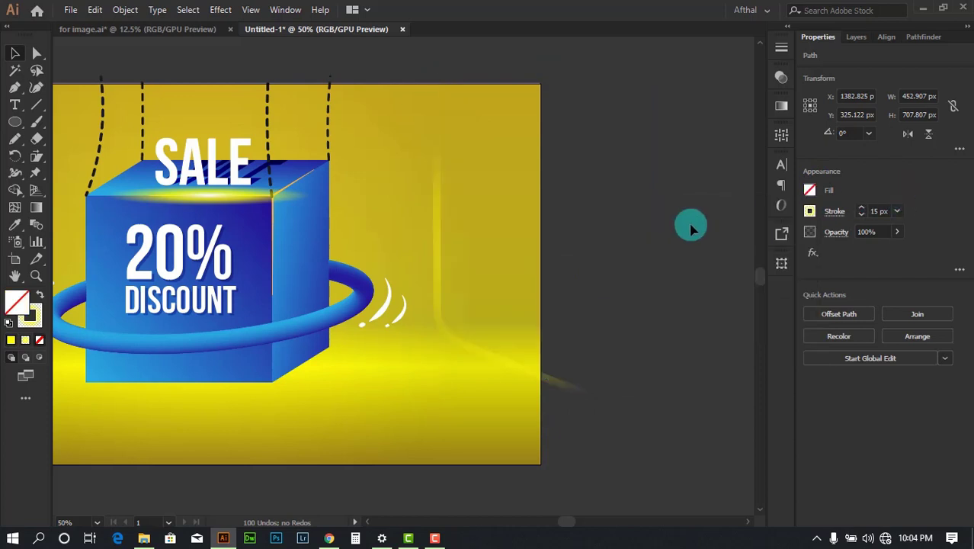
Step: Select the curved line and reverse the direction of its radial stroke gradient
click(571, 388)
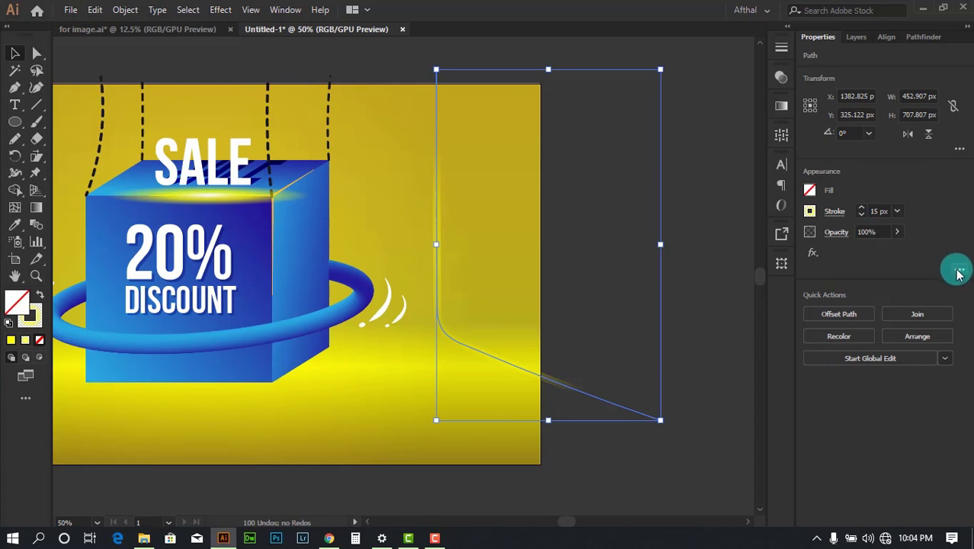
click(958, 272)
click(586, 123)
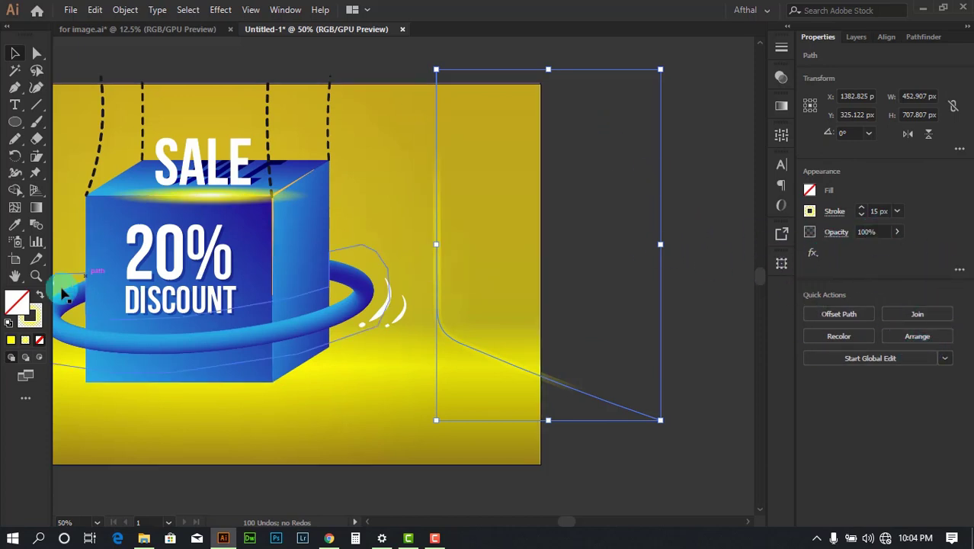
click(30, 313)
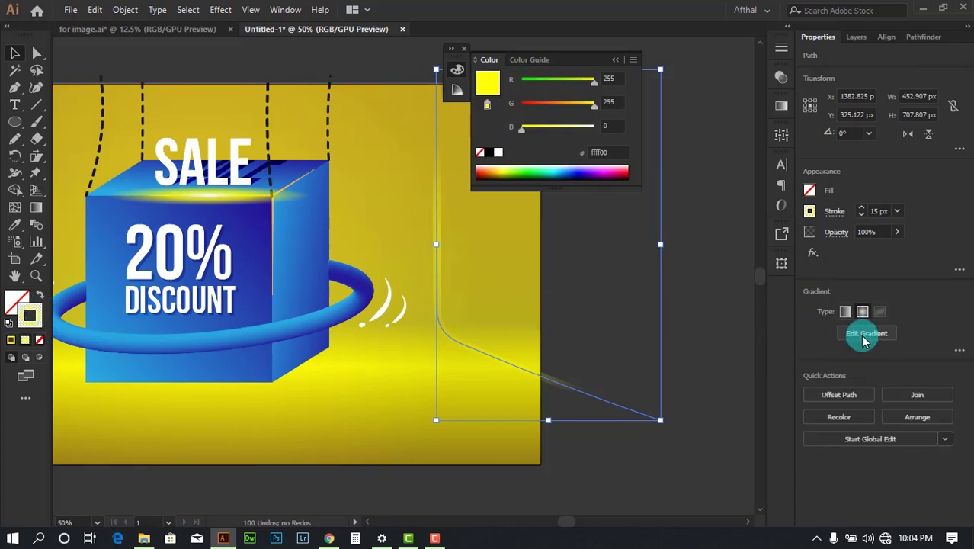
click(959, 350)
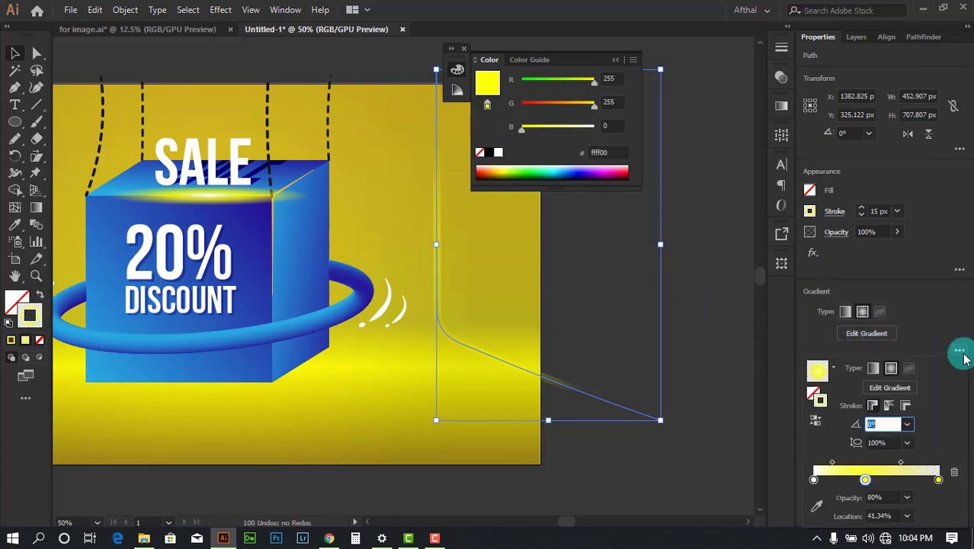
click(817, 420)
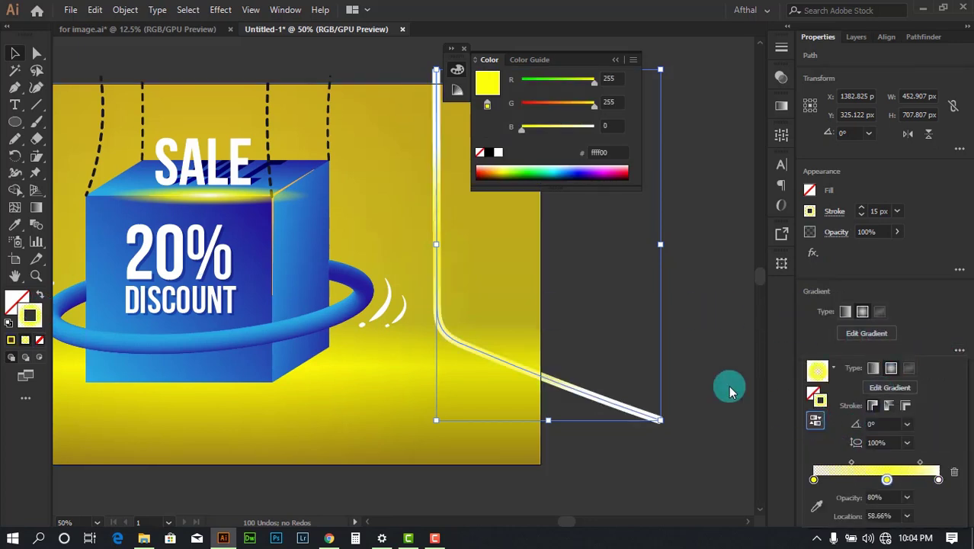
click(619, 66)
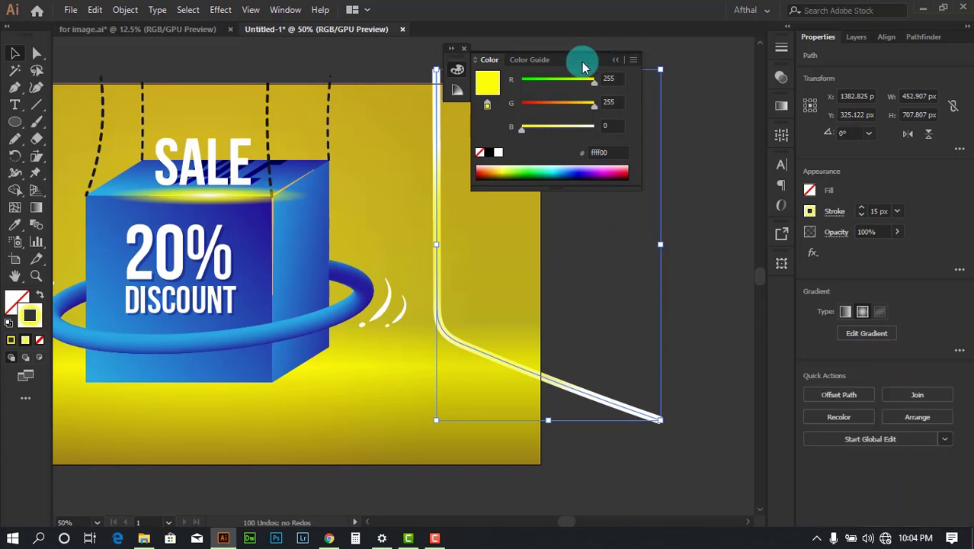
drag(576, 61, 642, 47)
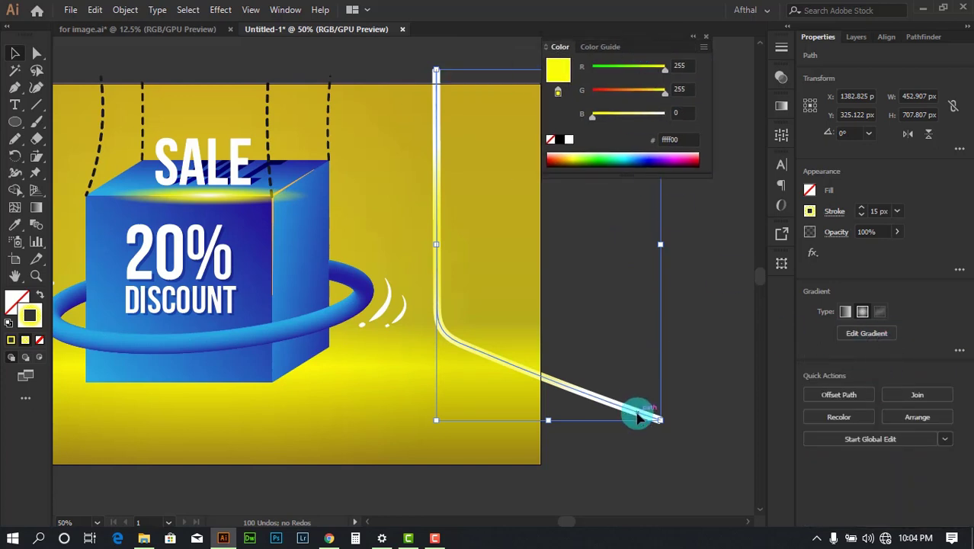
Step: Set the opacity of the white end stop in the line's stroke gradient to 0%
click(959, 351)
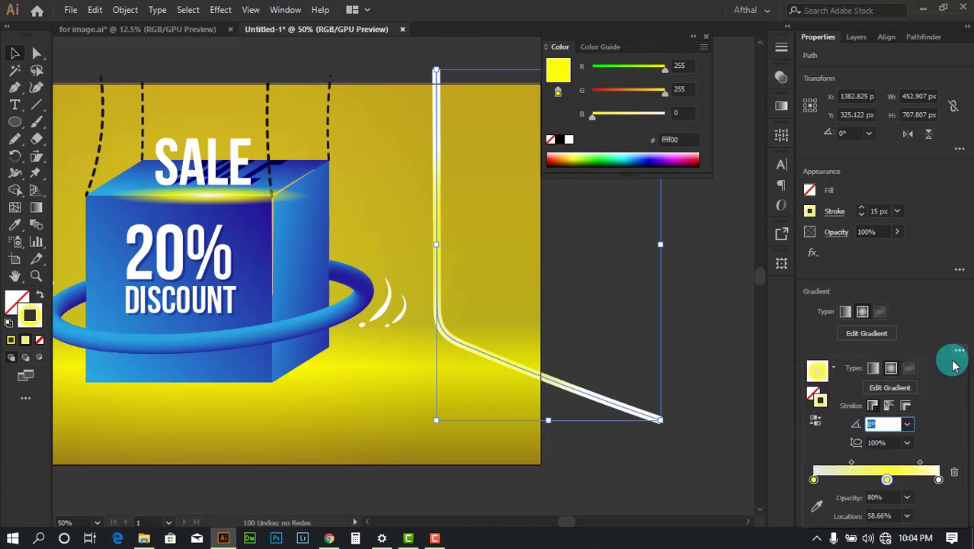
click(880, 424)
click(814, 480)
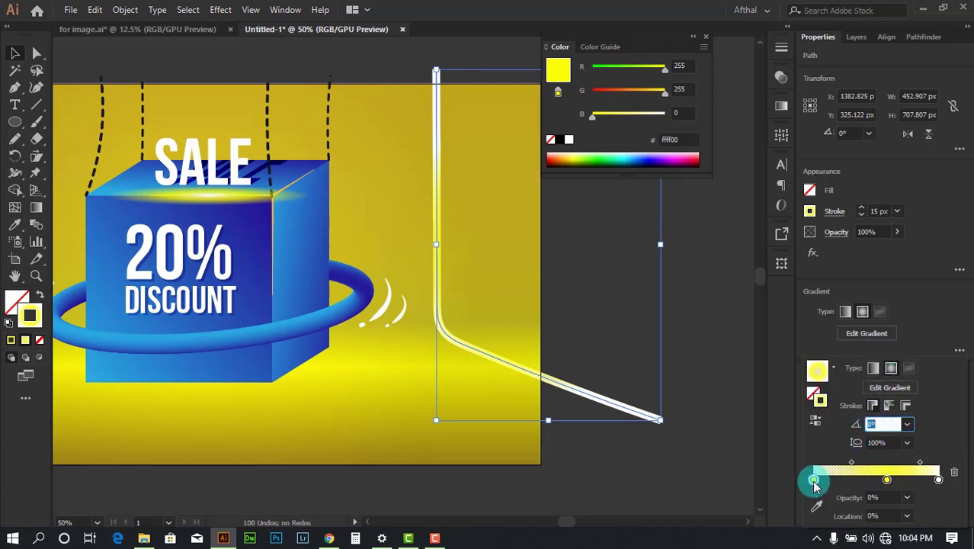
click(907, 304)
click(836, 232)
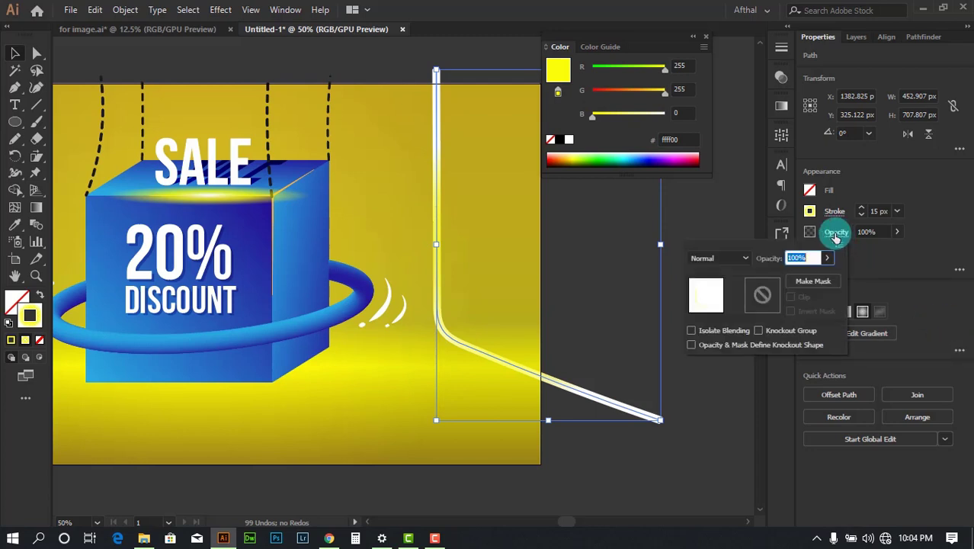
click(936, 364)
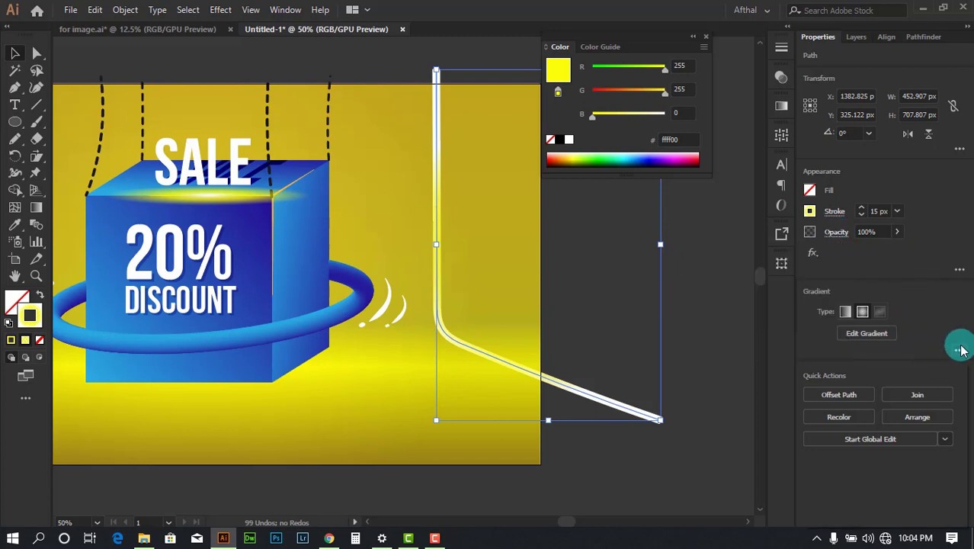
click(959, 349)
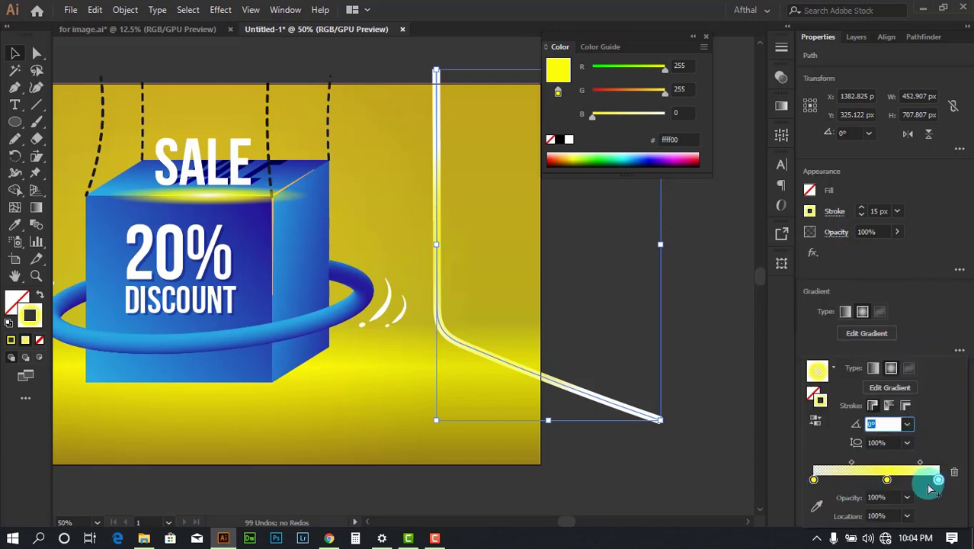
click(907, 499)
click(918, 330)
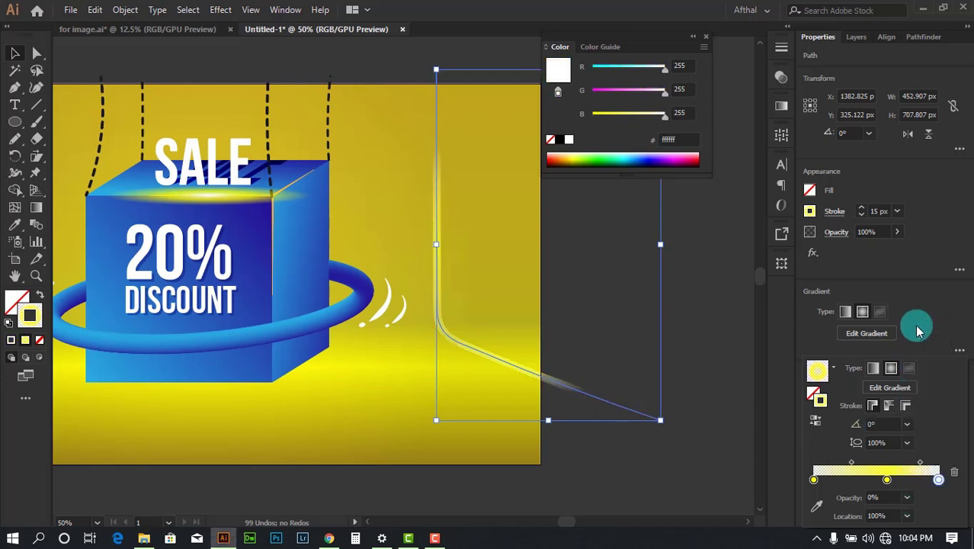
Step: Make the stroke gradient linear, placing the middle yellow stop at 49.16% and adding another yellow stop with 80% opacity at 11.73%
click(877, 374)
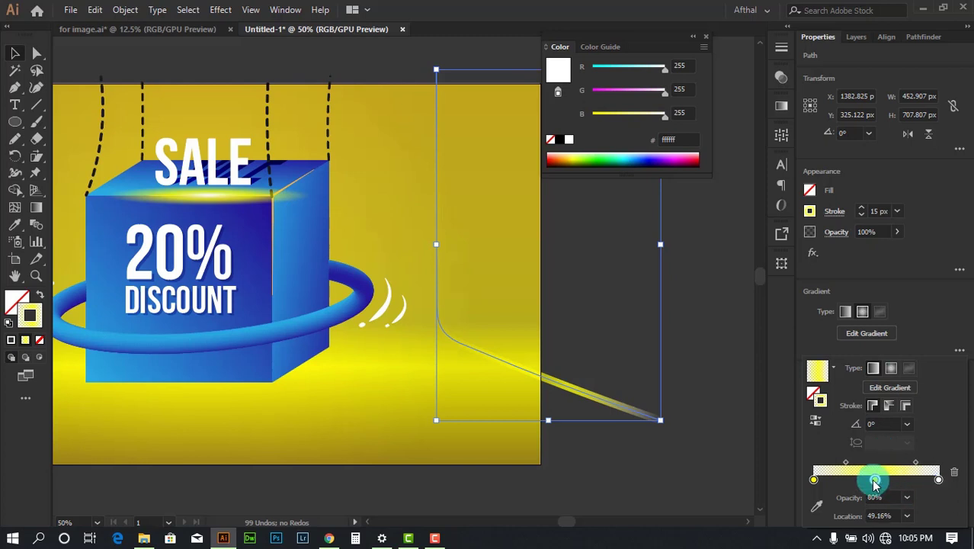
click(874, 480)
click(827, 480)
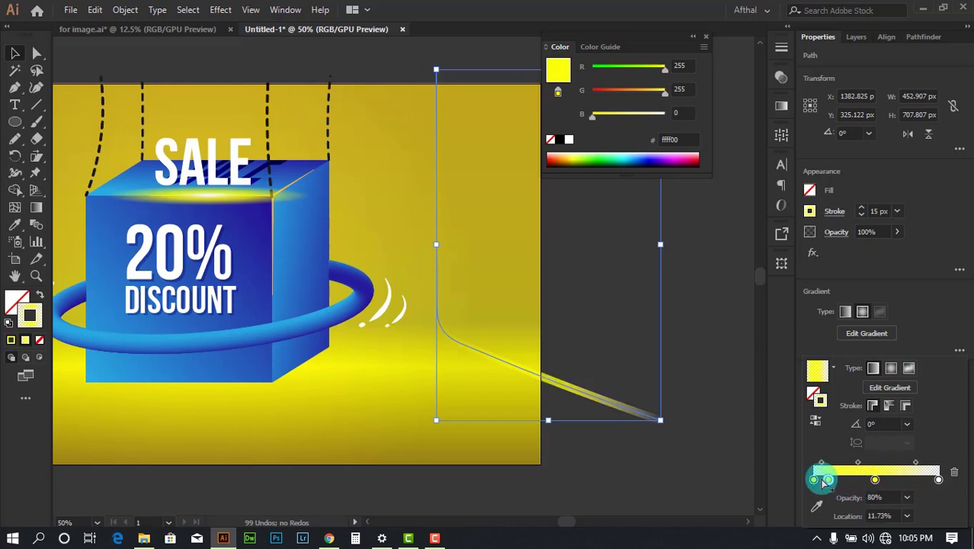
Step: Remove the white end stop from the line's stroke gradient and place 80% opacity yellow stops at 0% and 100%
mouse_move(818, 492)
mouse_down()
mouse_move(799, 484)
mouse_move(817, 507)
mouse_up()
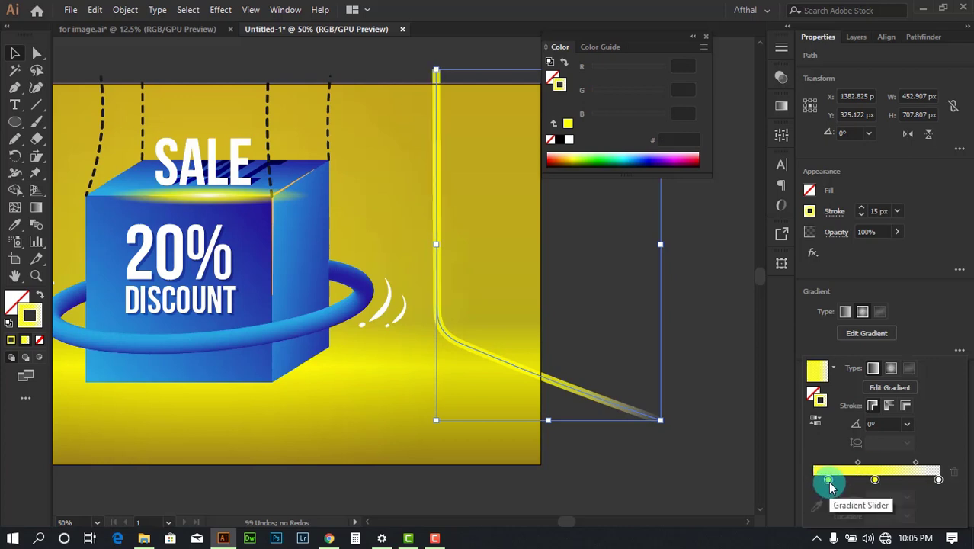
click(927, 479)
drag(927, 483, 942, 496)
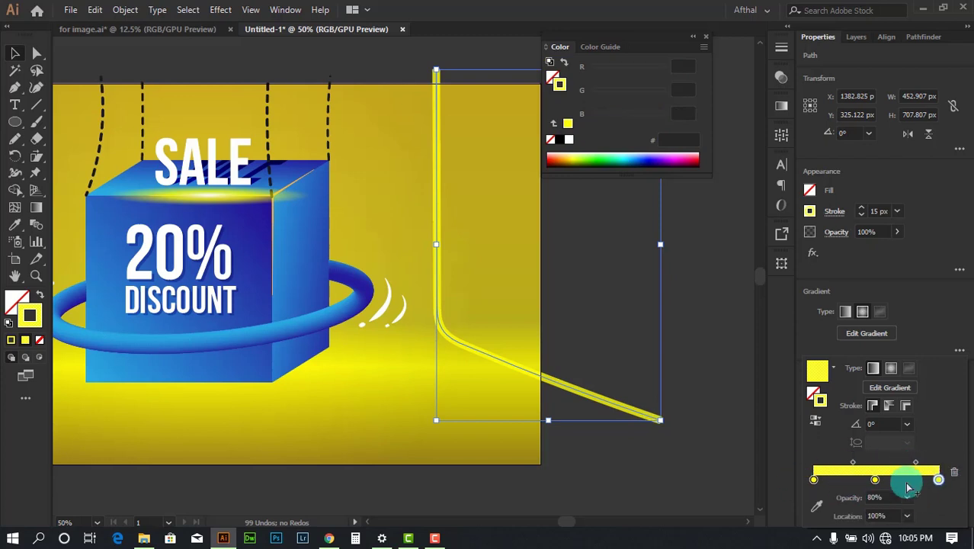
Step: Set the middle yellow stop's opacity to 40%, move it to 34.08%, and deselect the line
click(875, 479)
click(906, 497)
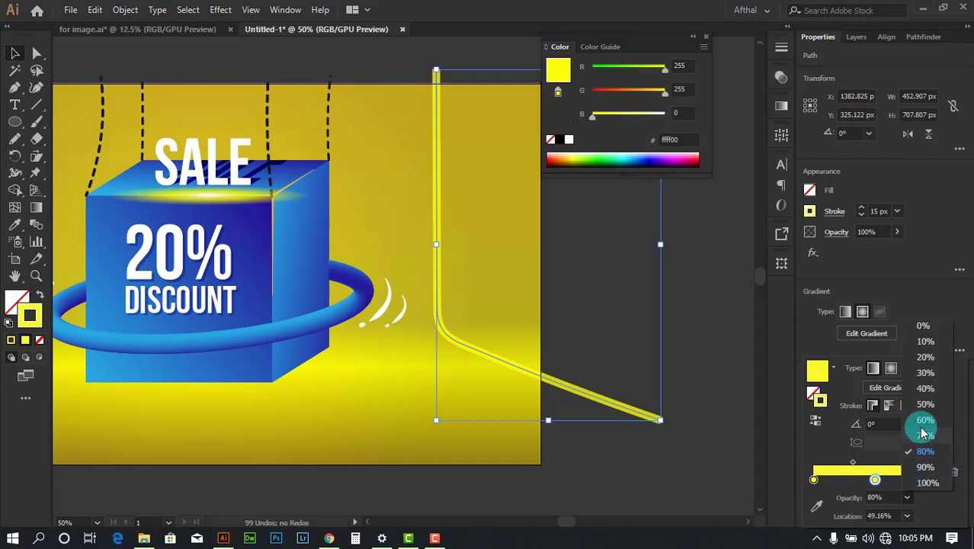
click(926, 389)
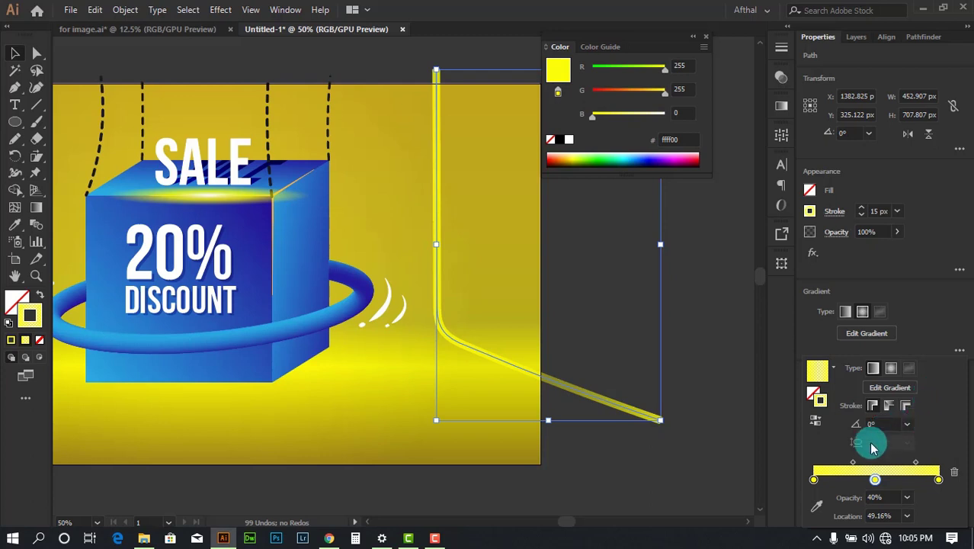
mouse_move(852, 461)
mouse_down()
mouse_move(827, 463)
mouse_move(858, 480)
mouse_up()
click(680, 336)
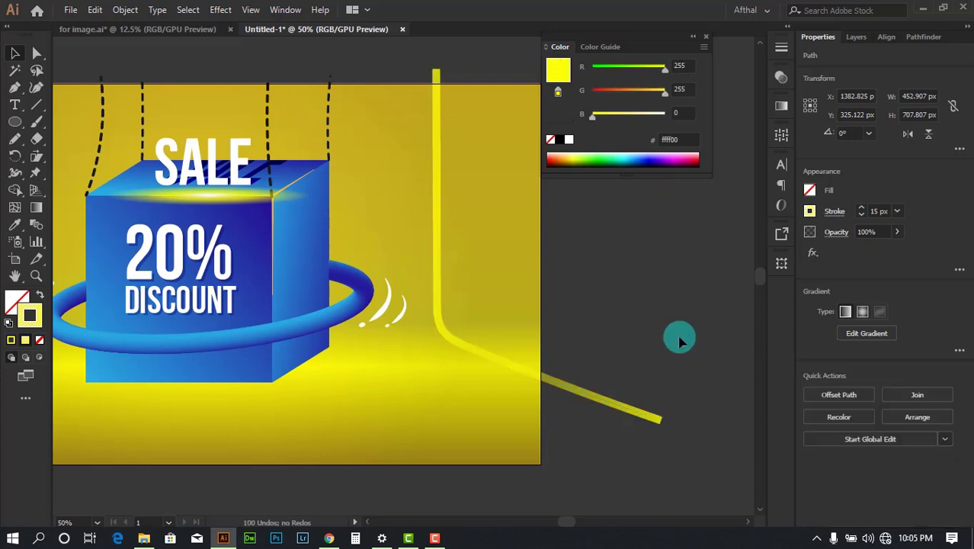
Step: Select the curved line and change the middle stop of its stroke gradient to red
key(ctrl+minus)
scroll(562, 329, up, 3)
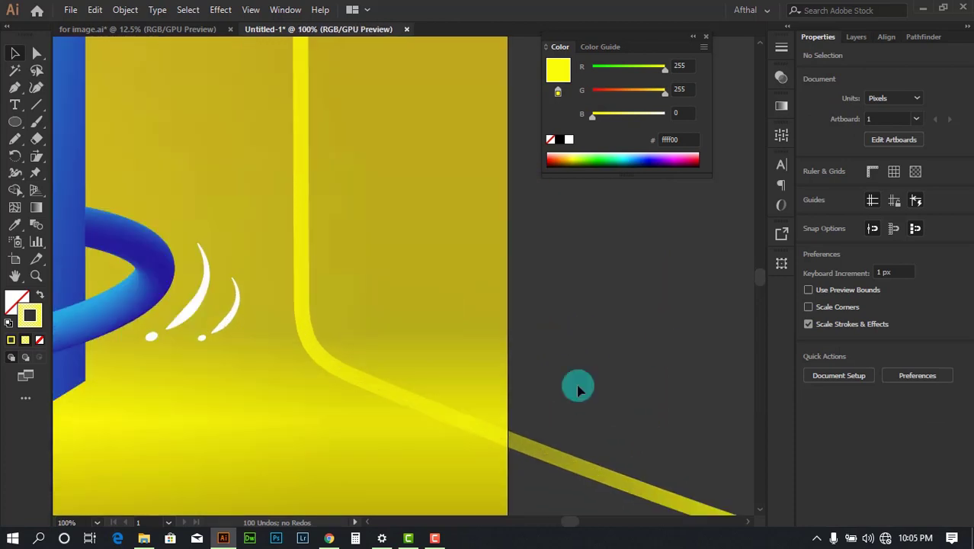
click(576, 471)
scroll(587, 386, down, 1)
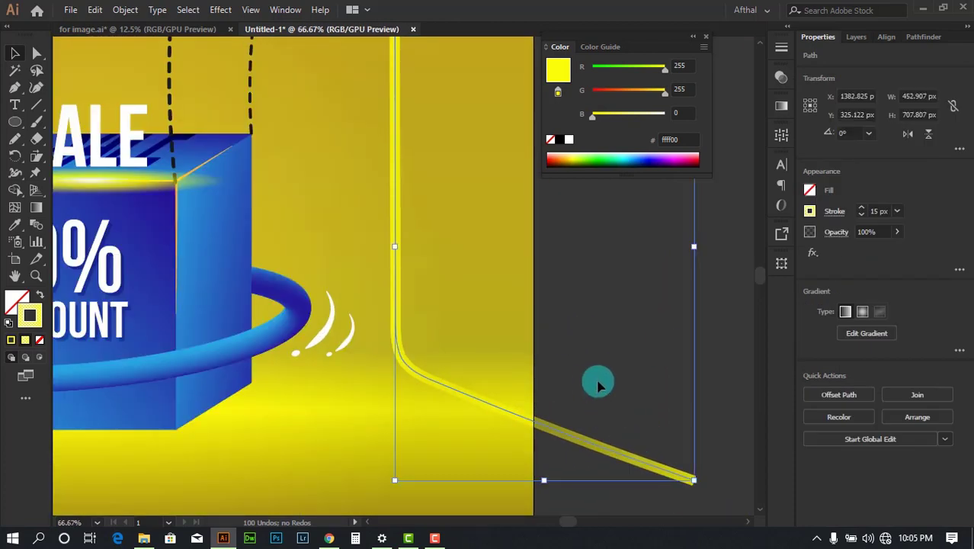
scroll(598, 383, down, 1)
key(g)
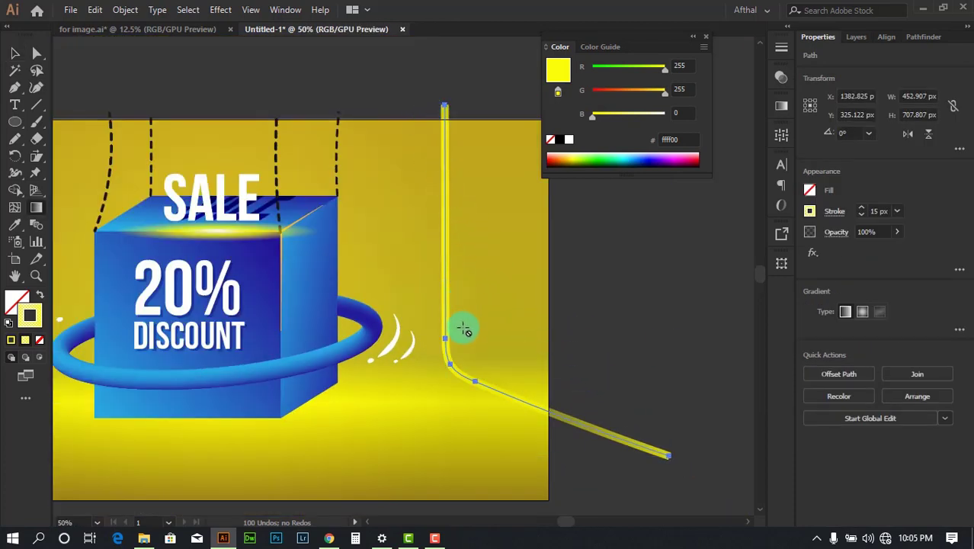
click(14, 72)
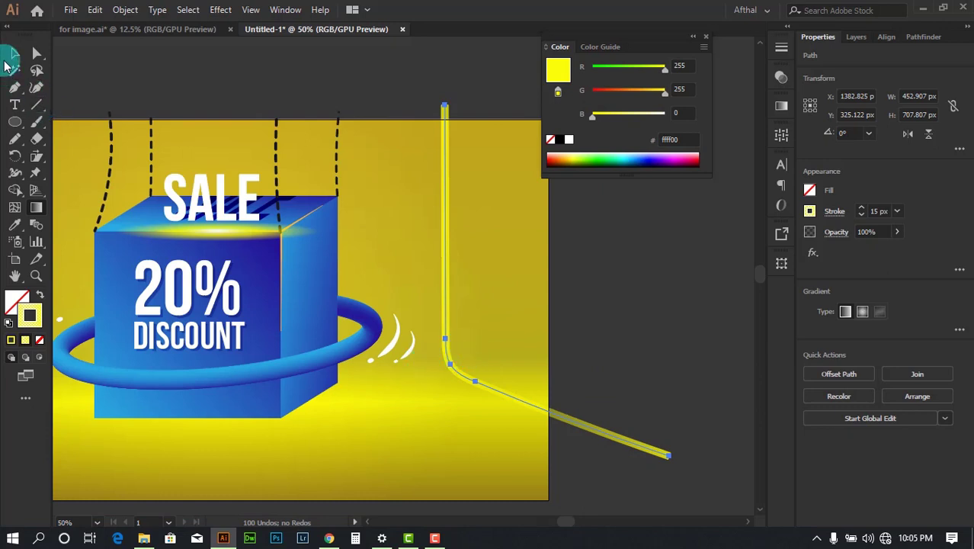
click(14, 57)
click(959, 351)
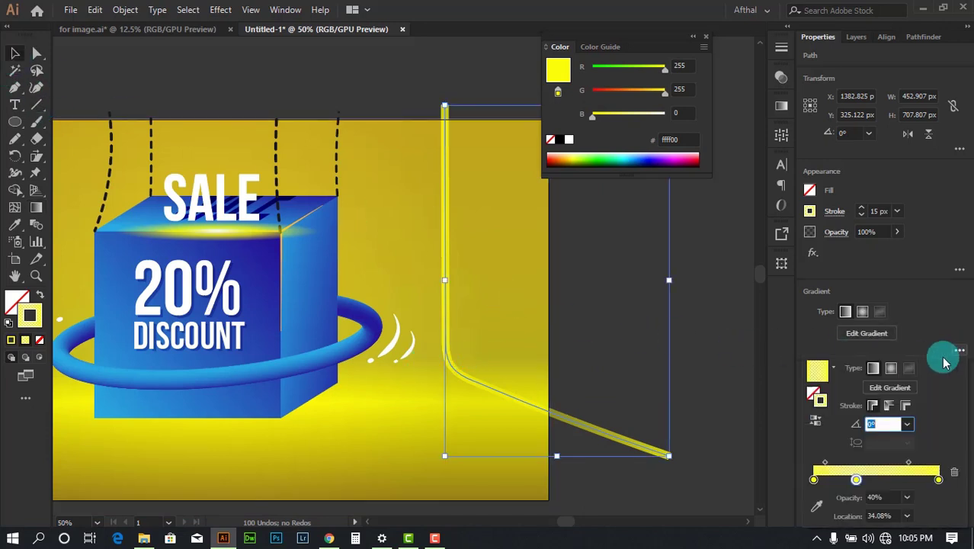
click(856, 479)
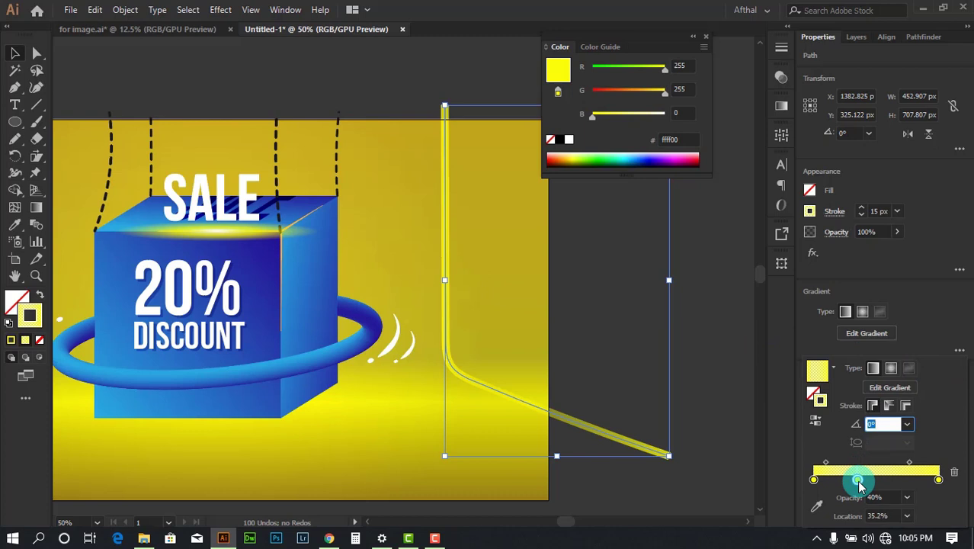
double_click(857, 480)
click(795, 341)
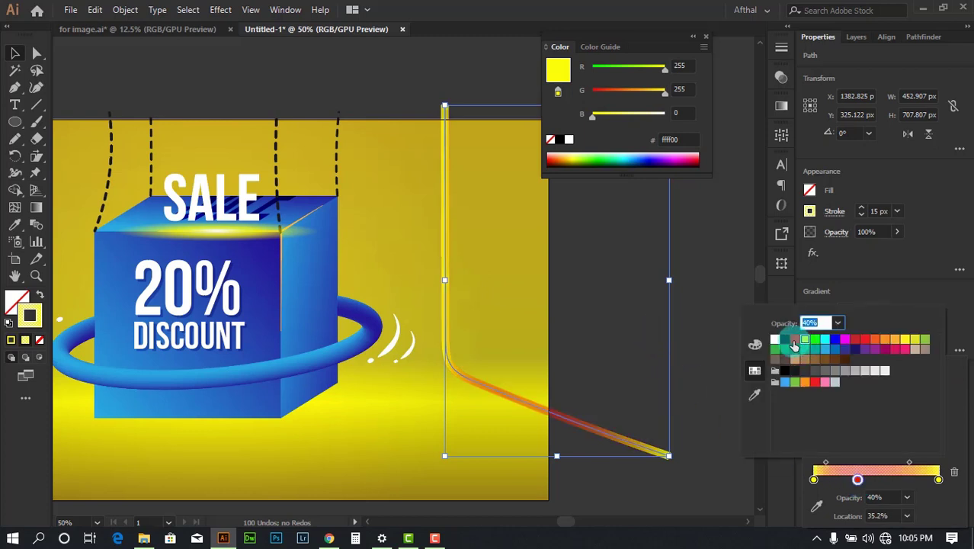
Step: Move the red stop of the line's stroke gradient to 18.44%
click(925, 489)
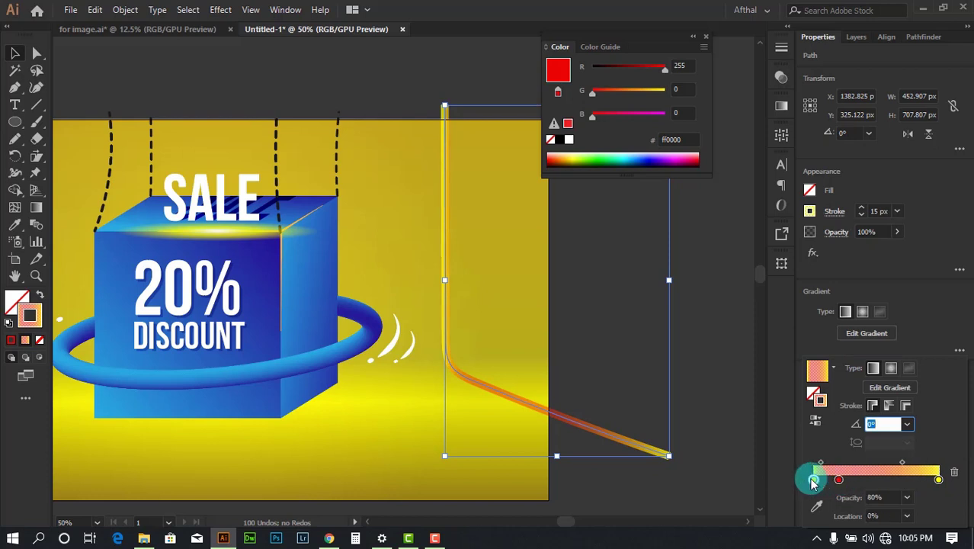
drag(842, 482, 840, 482)
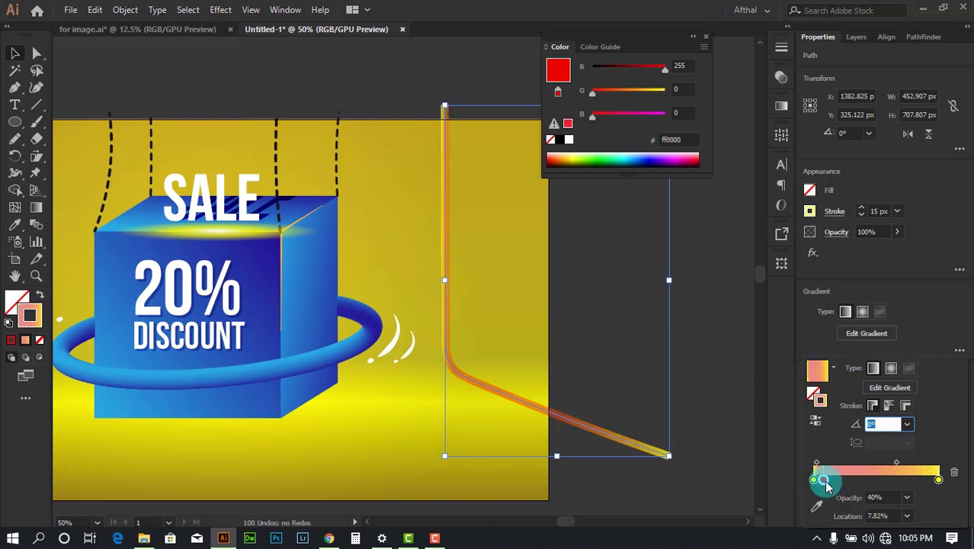
drag(830, 483, 837, 480)
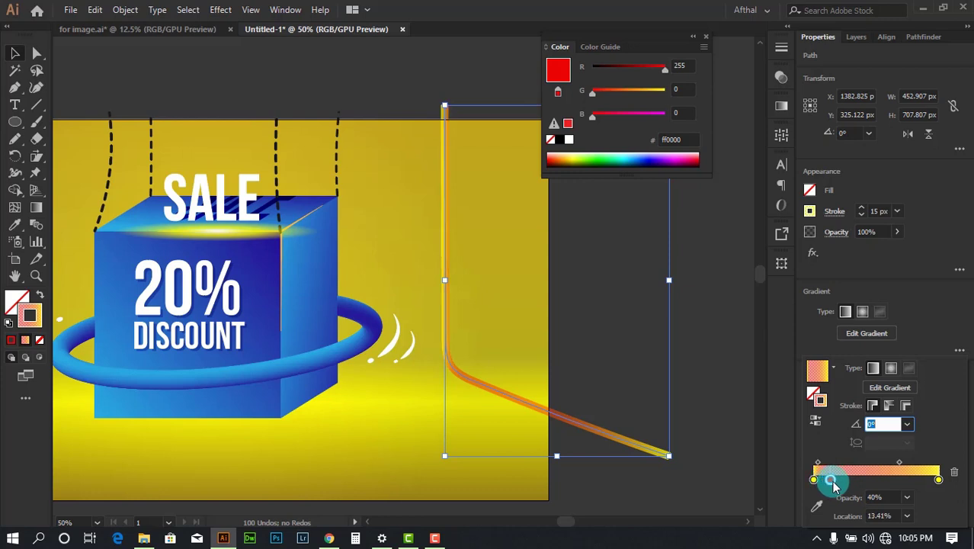
click(889, 357)
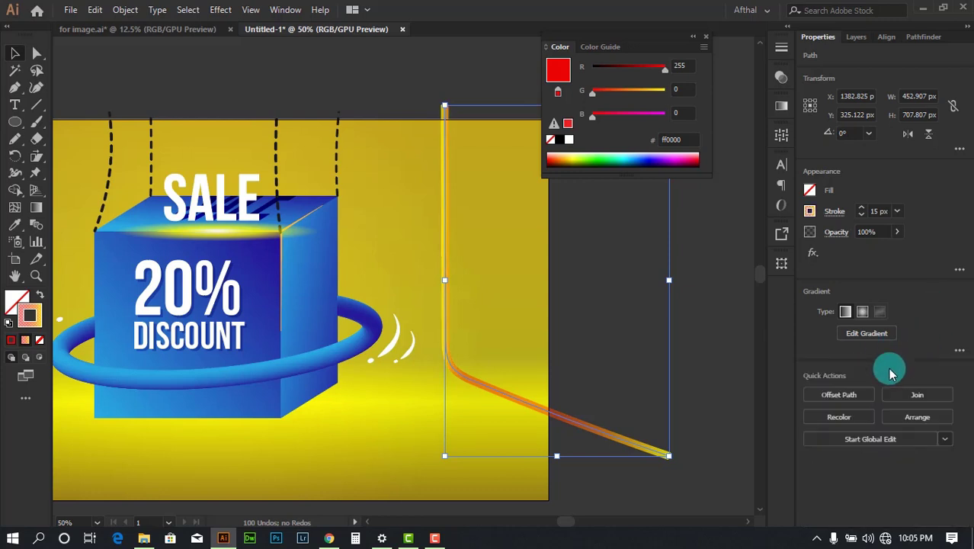
Step: Set the angle of the line's stroke gradient to -90°
click(959, 350)
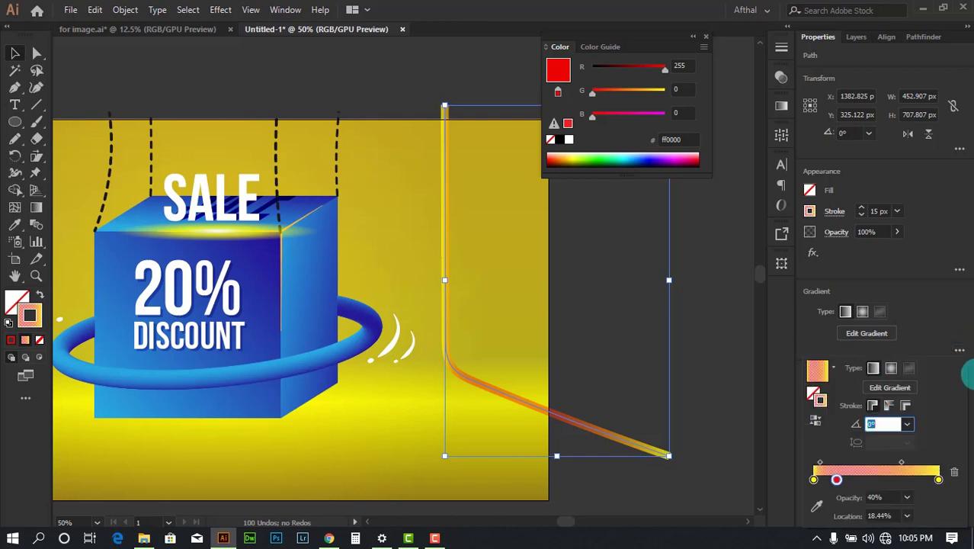
click(906, 425)
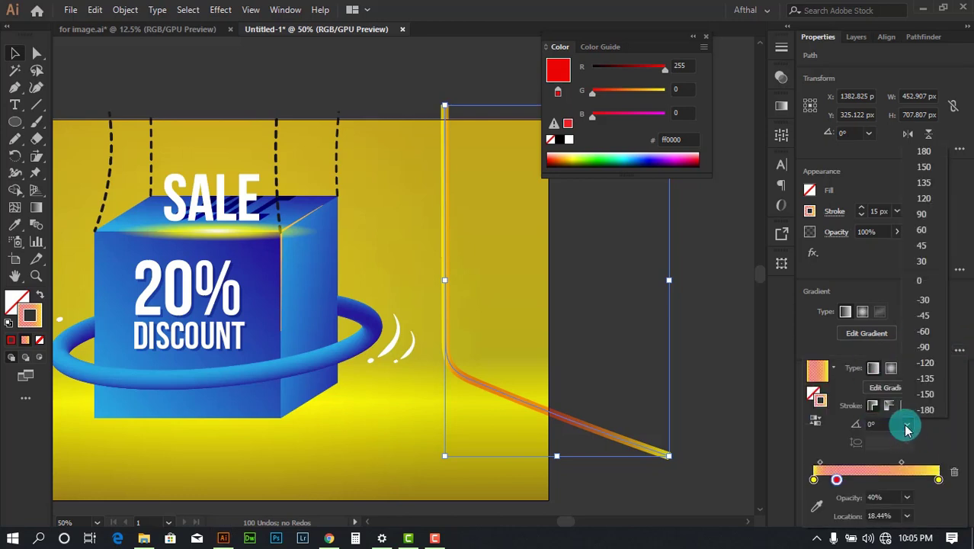
click(934, 333)
click(917, 357)
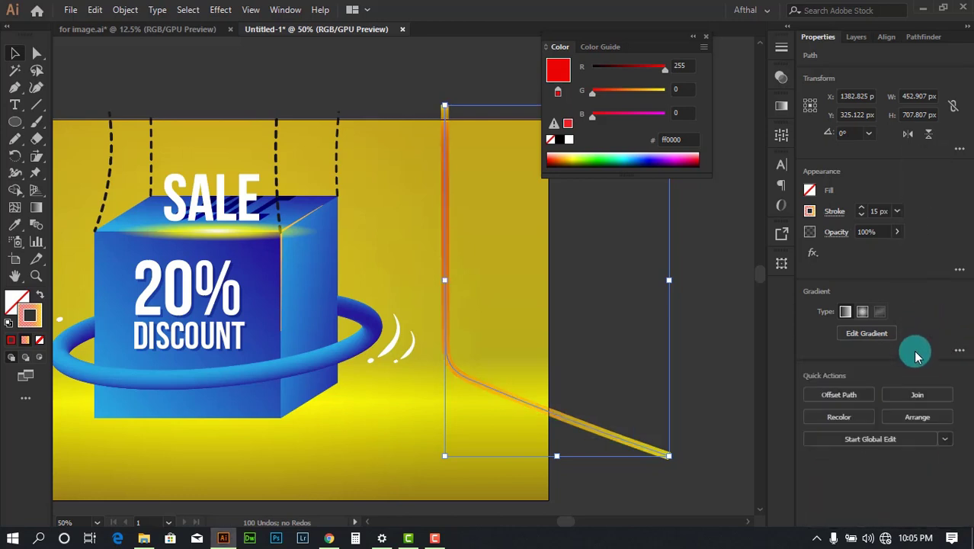
Step: Set the red stop's opacity to 100% and move it to 69.55% along the stroke gradient
click(960, 350)
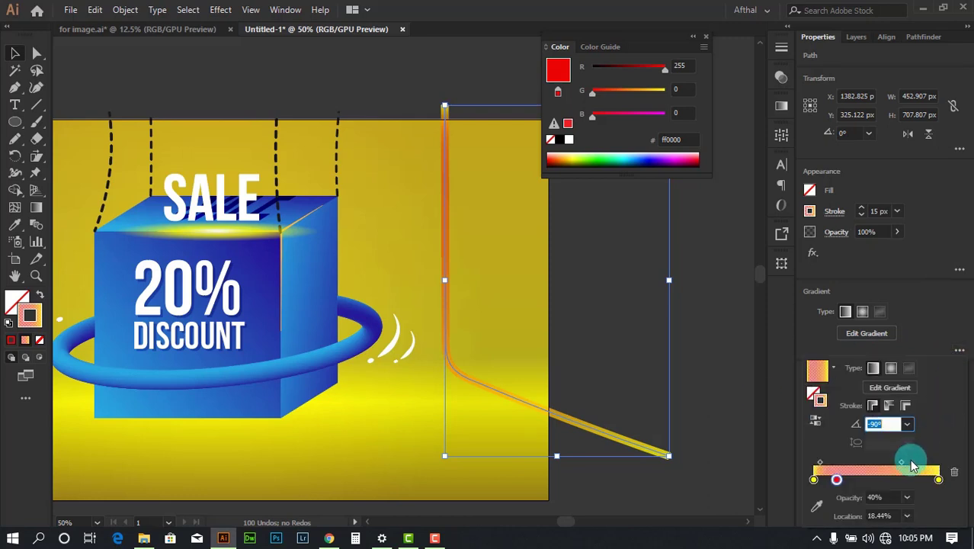
drag(837, 478, 883, 480)
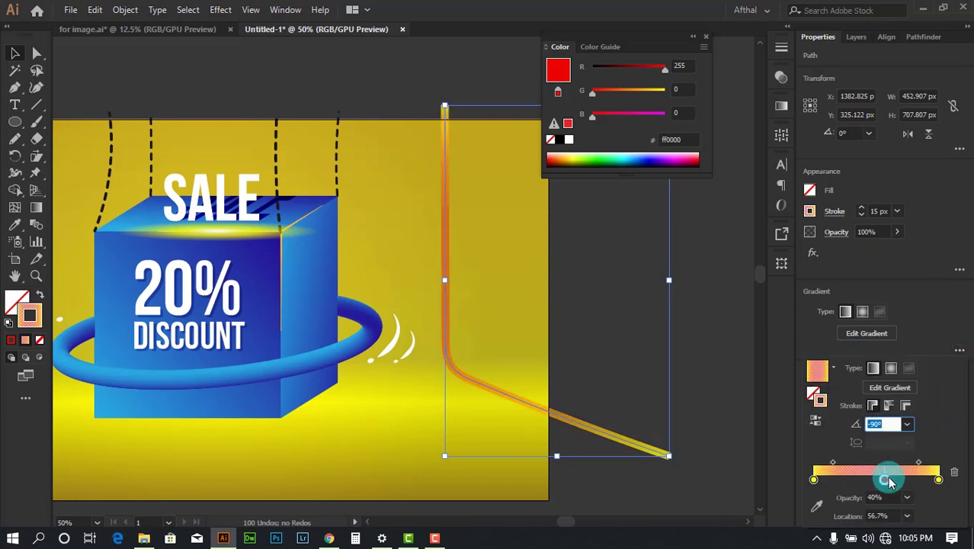
click(907, 497)
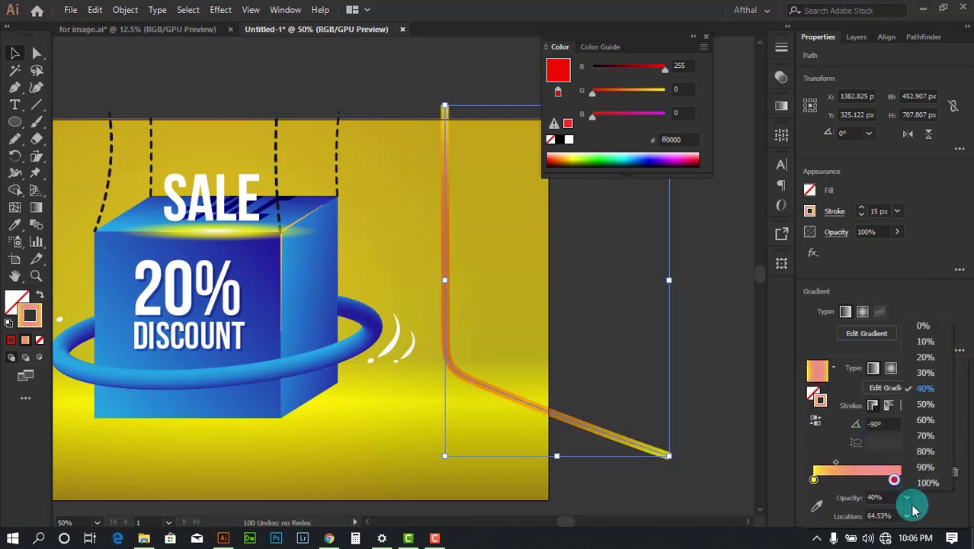
click(920, 481)
drag(814, 479, 901, 480)
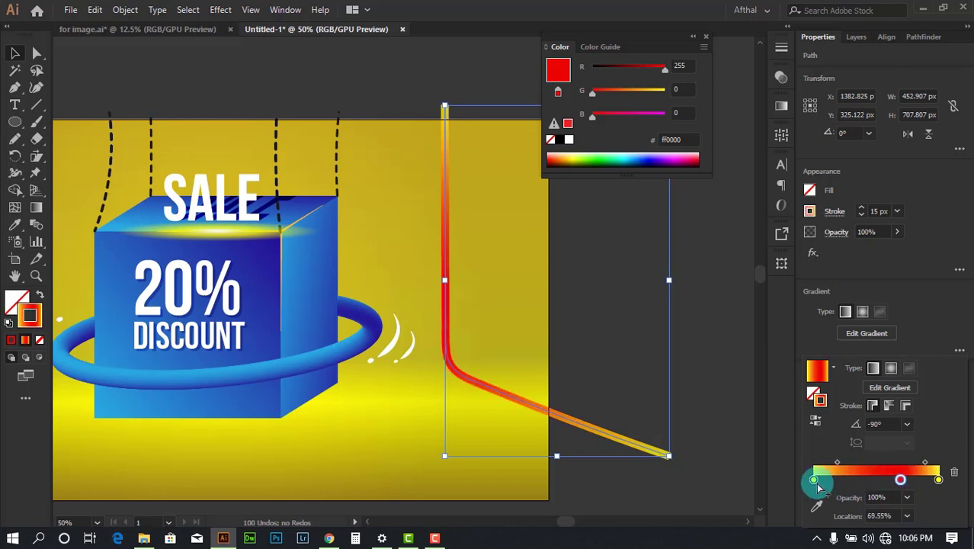
Step: Move the two outer yellow stops of the stroke gradient inward to 44.69% and 84.92%
drag(815, 481, 873, 485)
click(953, 479)
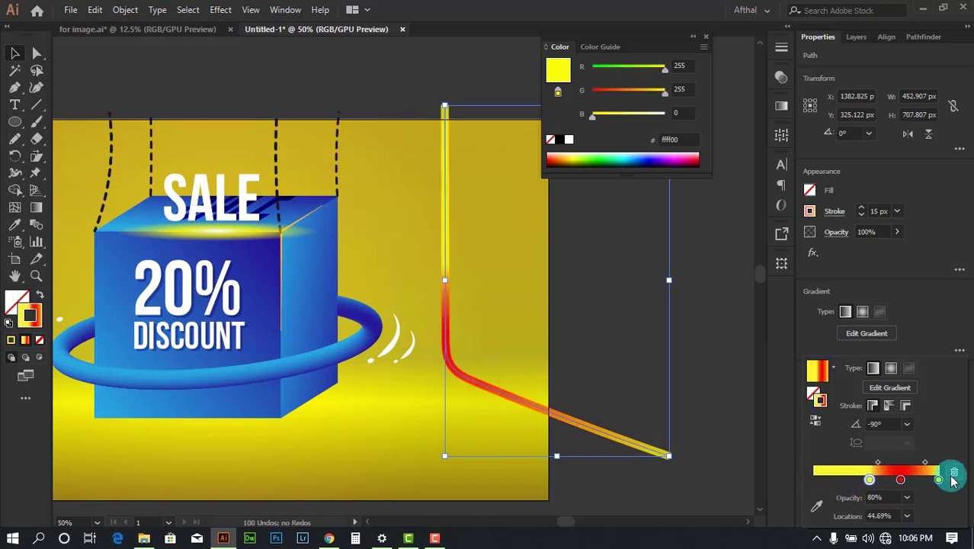
drag(938, 479, 919, 479)
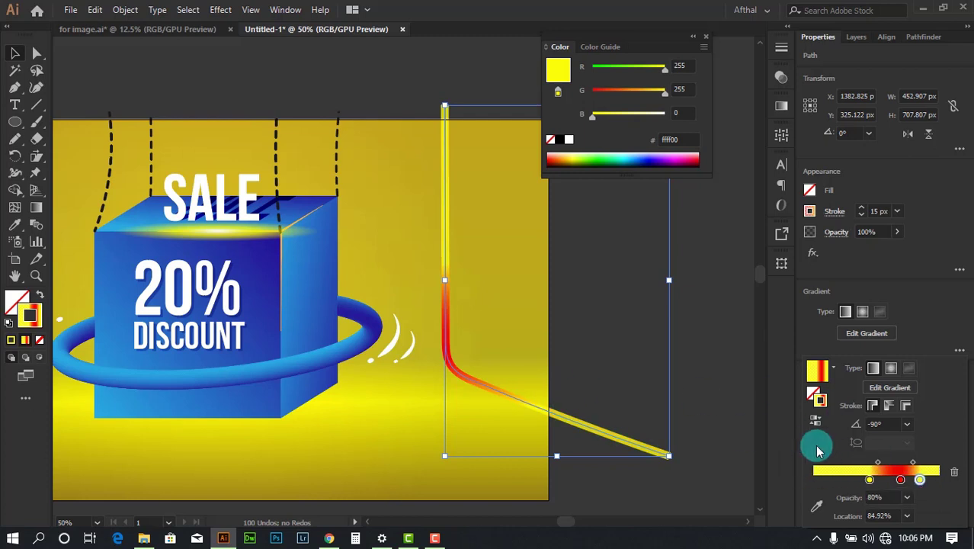
Step: Move the red stop past the first yellow stop to 28.21% in the stroke gradient
click(900, 479)
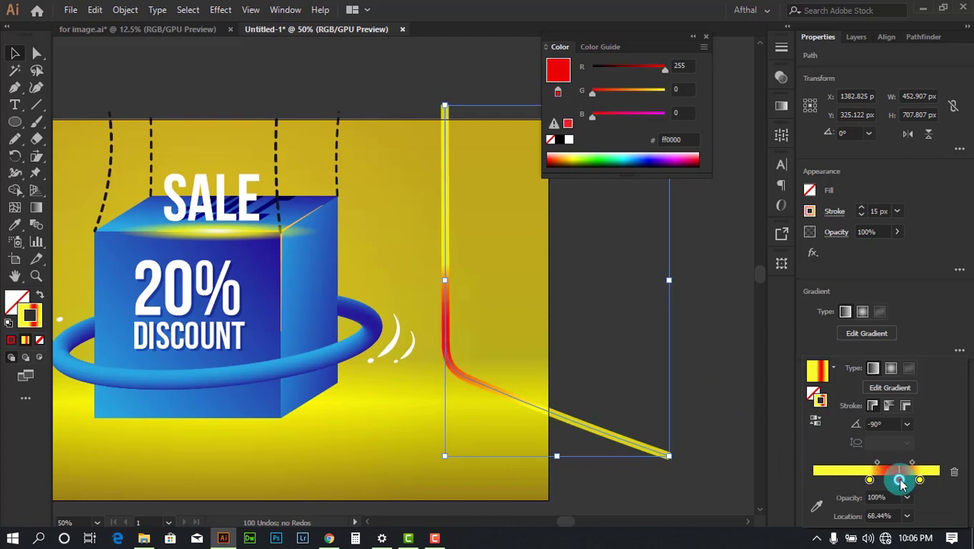
click(861, 480)
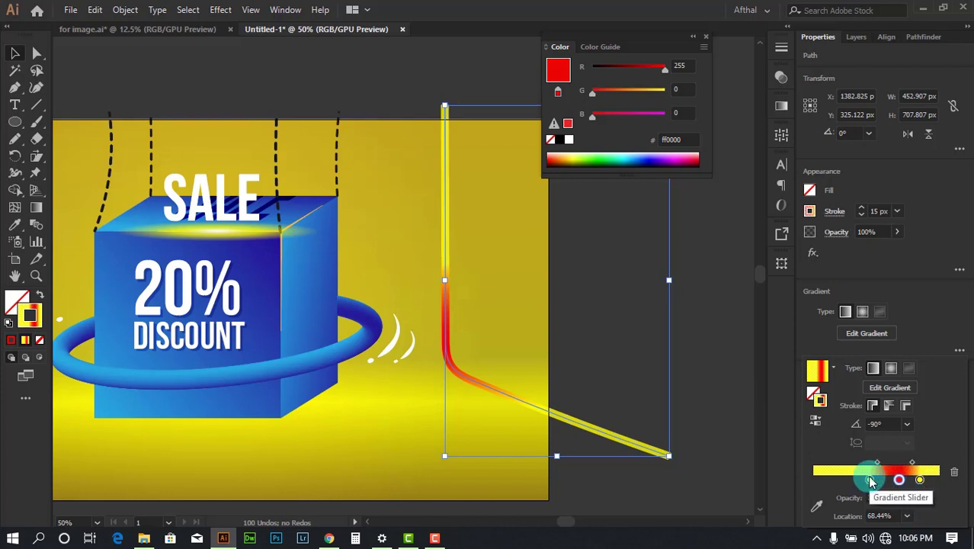
drag(871, 480, 850, 482)
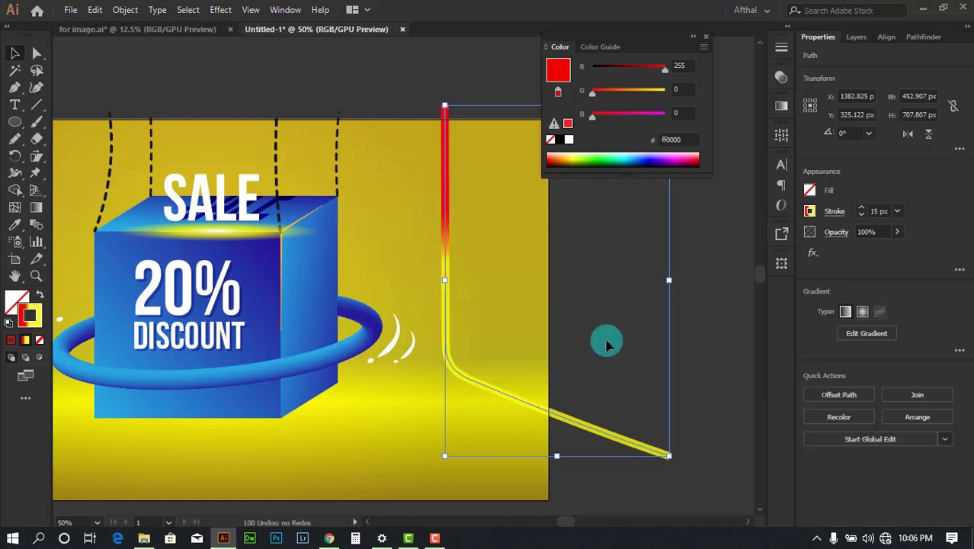
click(862, 312)
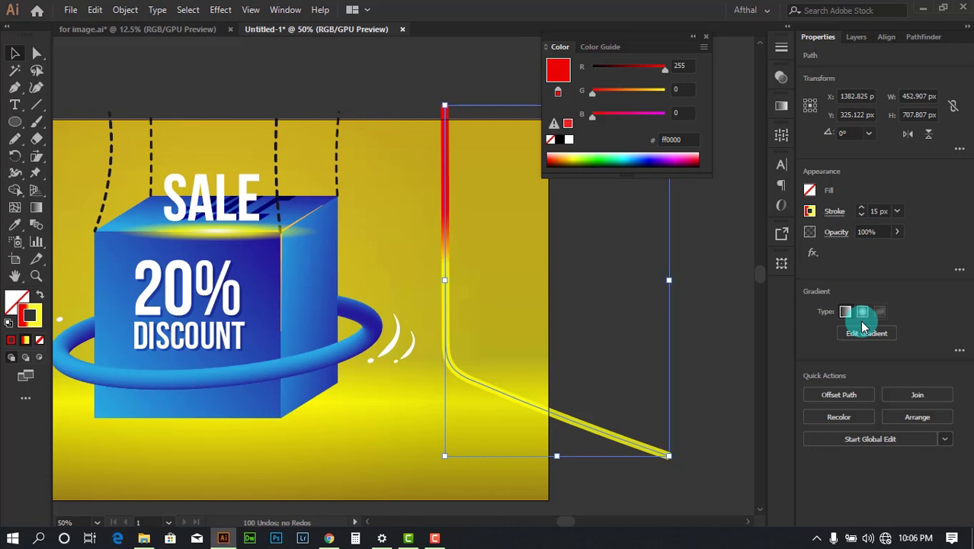
click(691, 304)
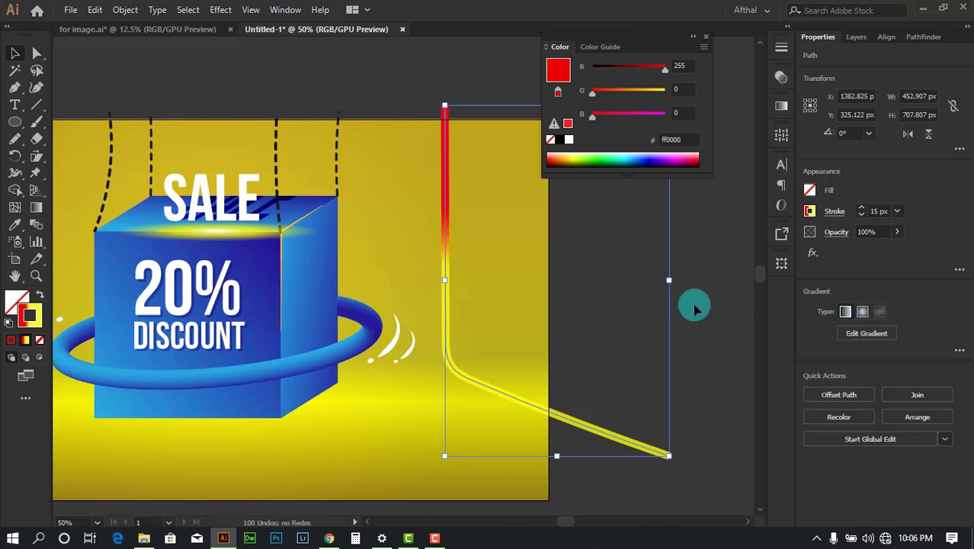
Step: Move the red stop to 66.76% and return the outer yellow stops to 0% and 100% in the stroke gradient
click(445, 231)
click(959, 352)
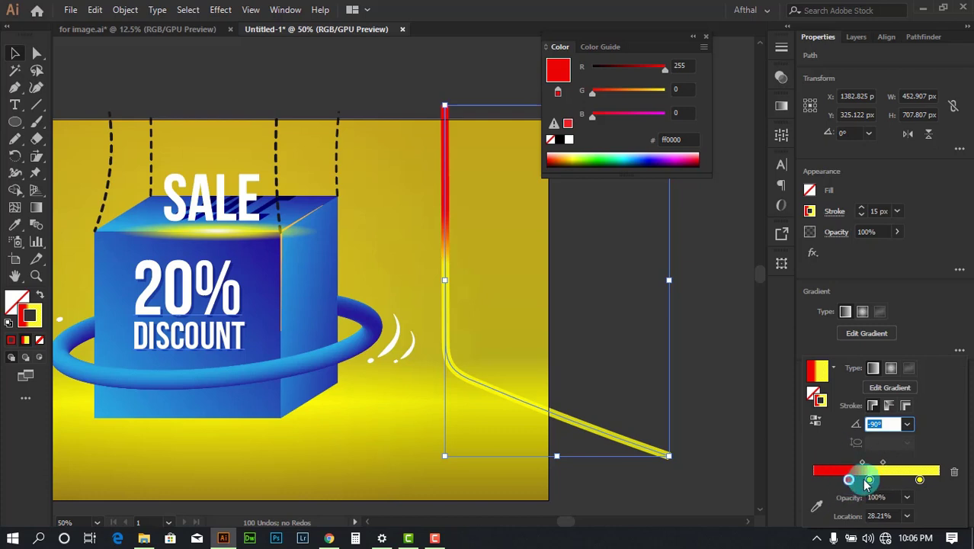
drag(867, 484, 898, 485)
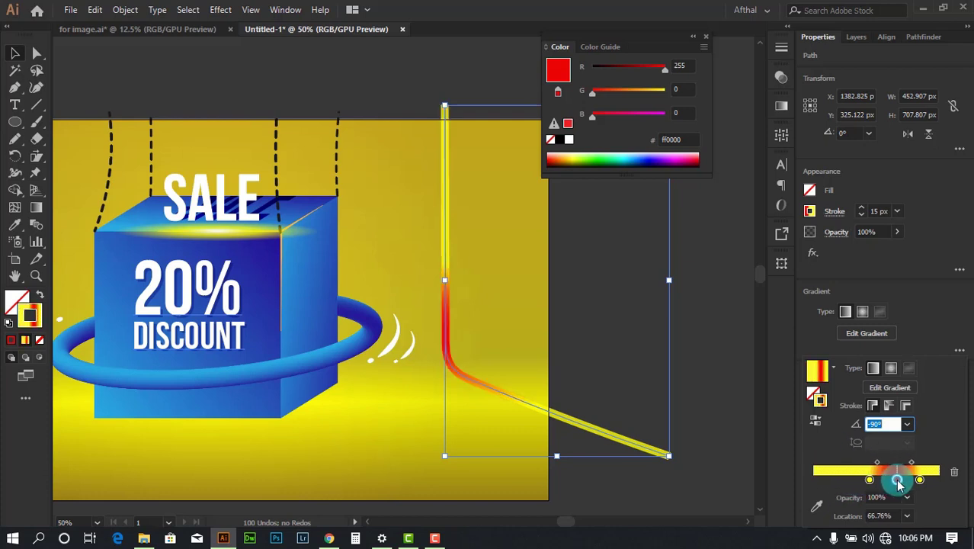
drag(870, 484, 814, 480)
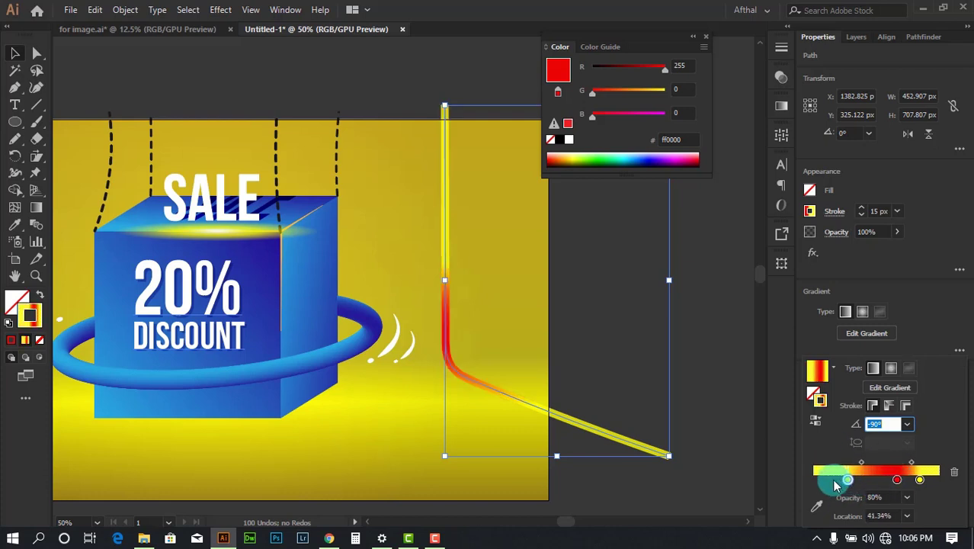
drag(920, 480, 950, 483)
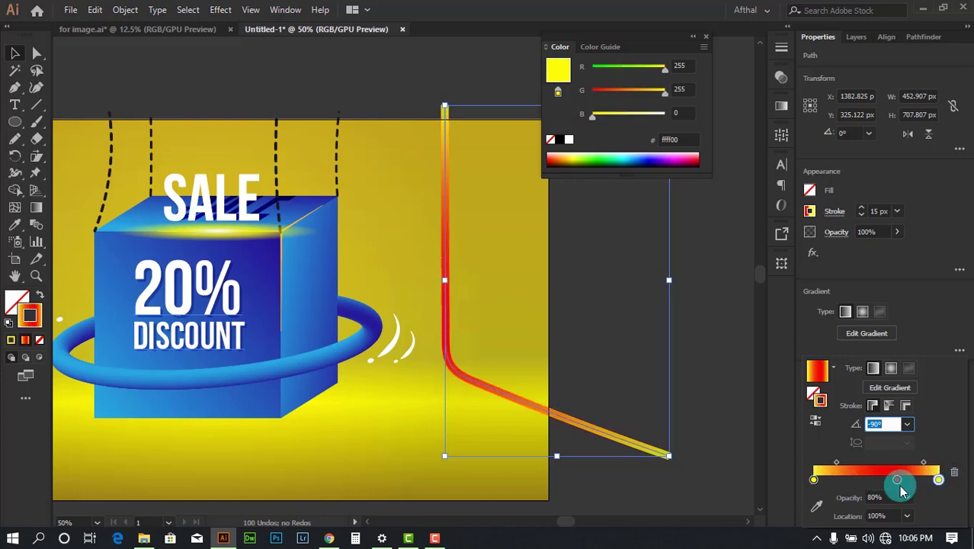
click(897, 480)
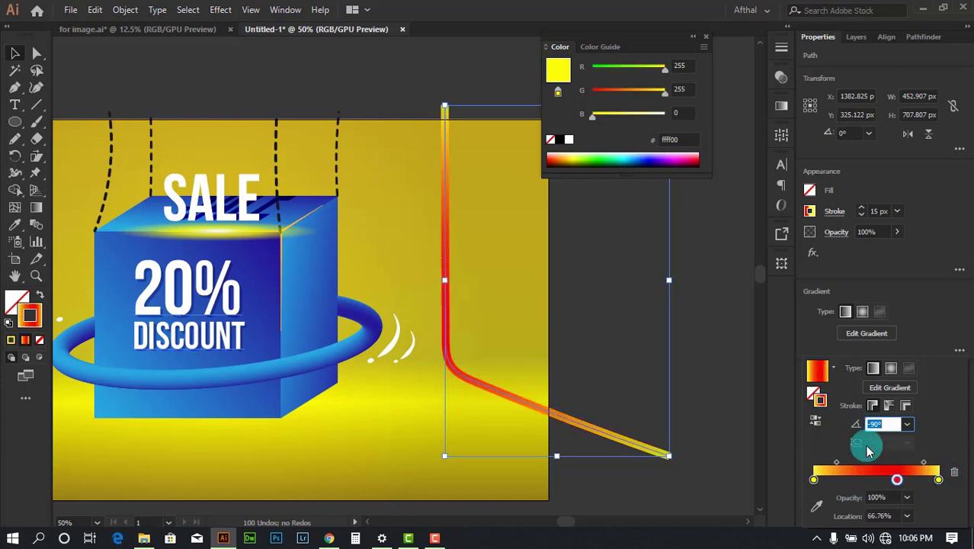
Step: Recolor the middle red stop of the line's stroke gradient to yellow and set its opacity to 50%
double_click(897, 480)
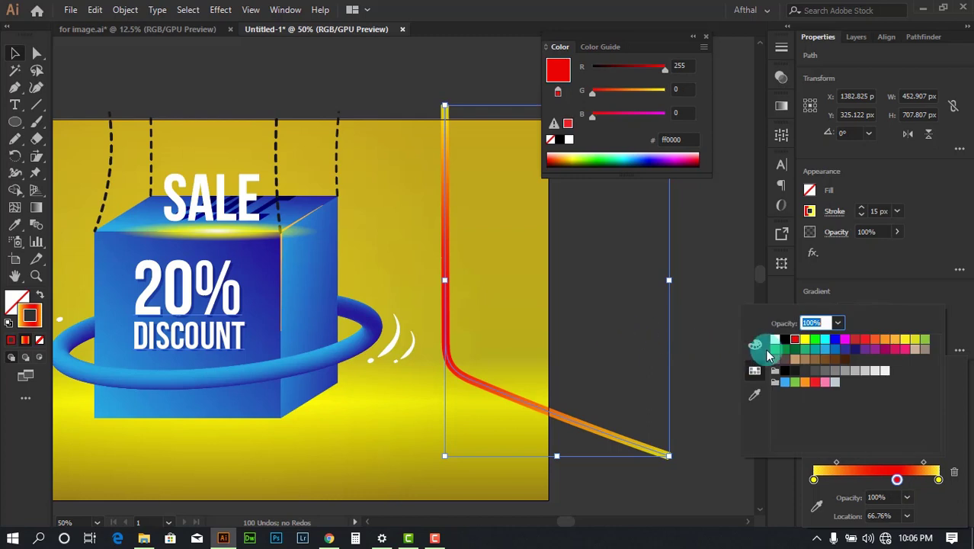
click(804, 340)
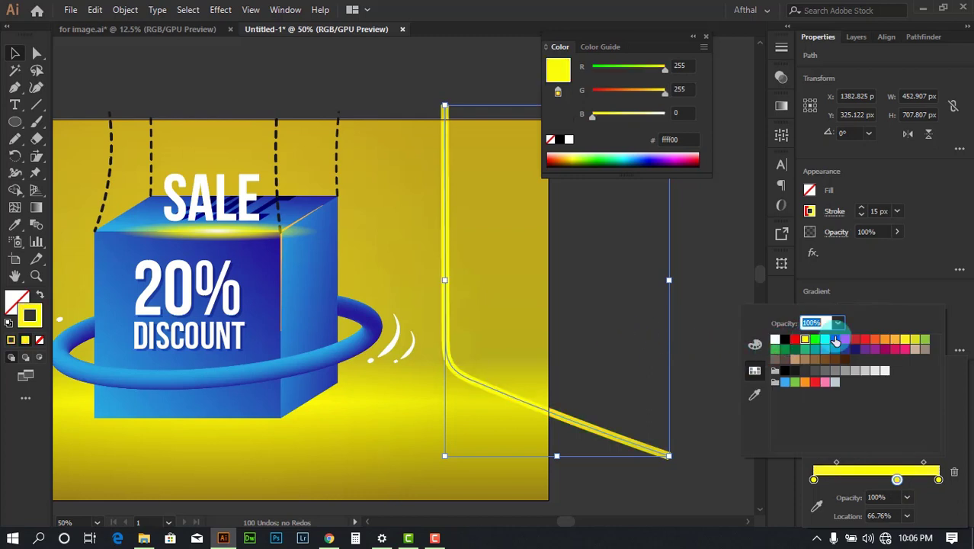
click(960, 352)
click(907, 496)
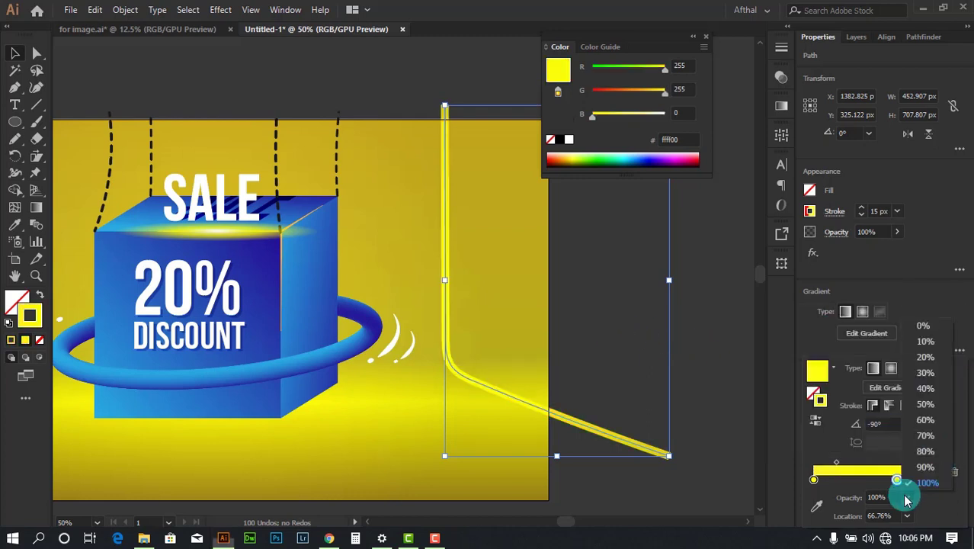
click(931, 399)
click(707, 343)
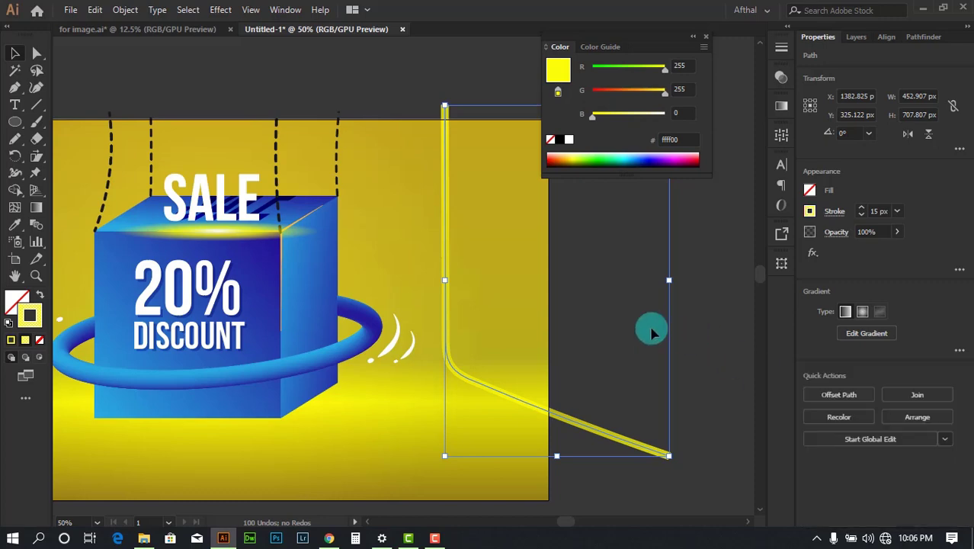
scroll(652, 324, down, 3)
scroll(621, 321, up, 3)
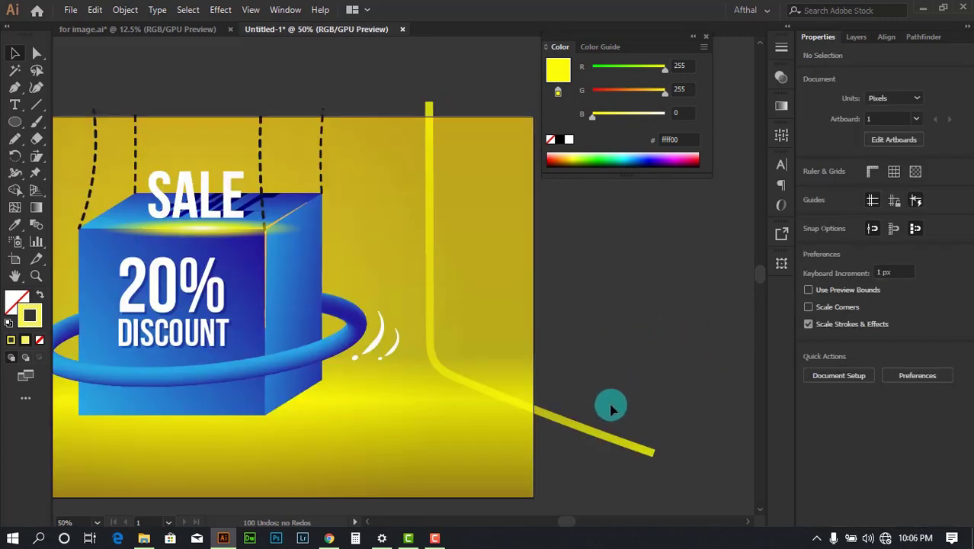
Step: Set the opacity of the curved line's middle gradient stop to 10%
click(488, 386)
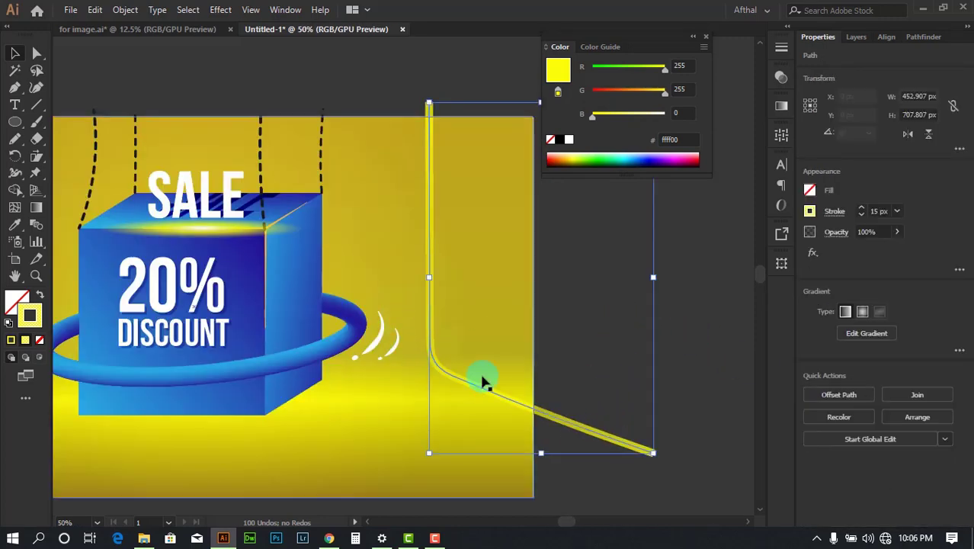
click(960, 351)
click(906, 424)
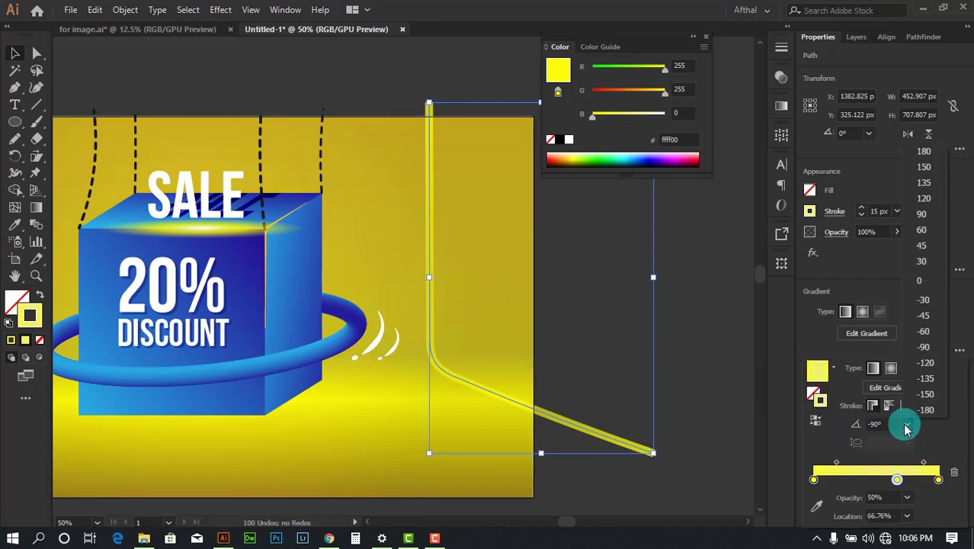
click(934, 426)
click(907, 497)
click(924, 343)
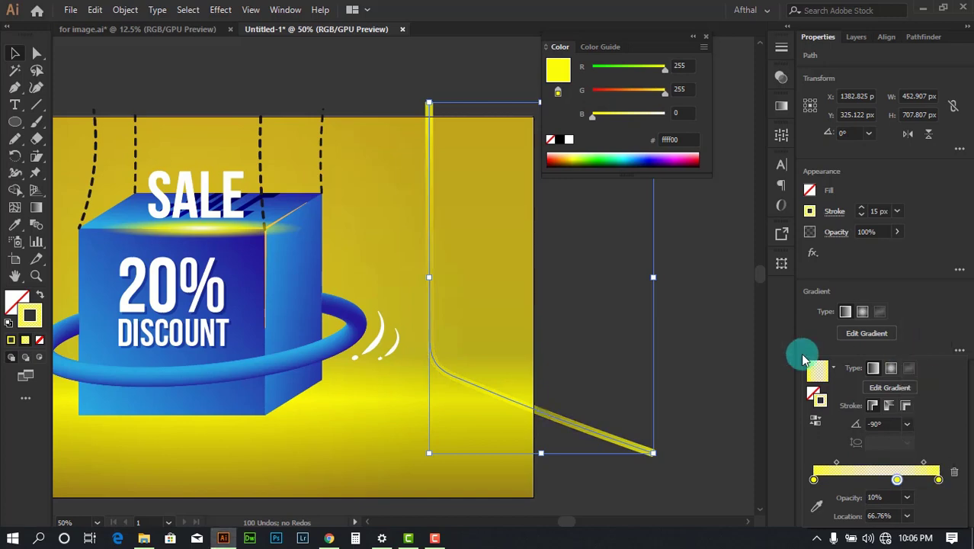
click(700, 347)
click(634, 330)
scroll(634, 330, down, 3)
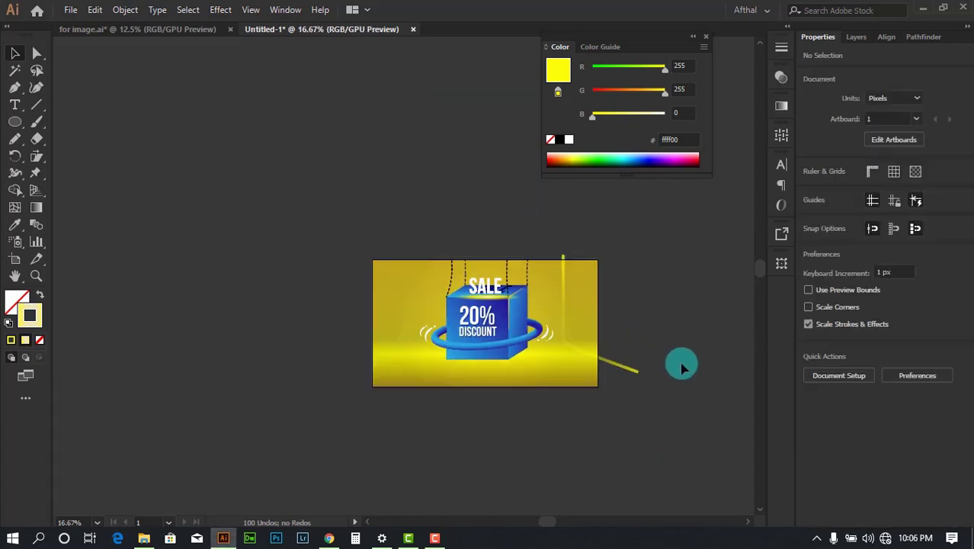
scroll(633, 337, up, 3)
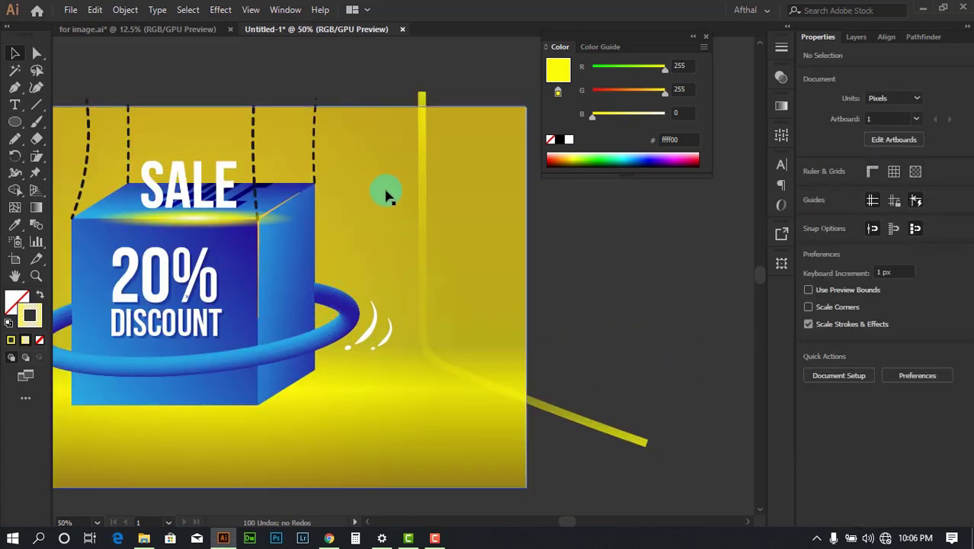
scroll(624, 298, down, 1)
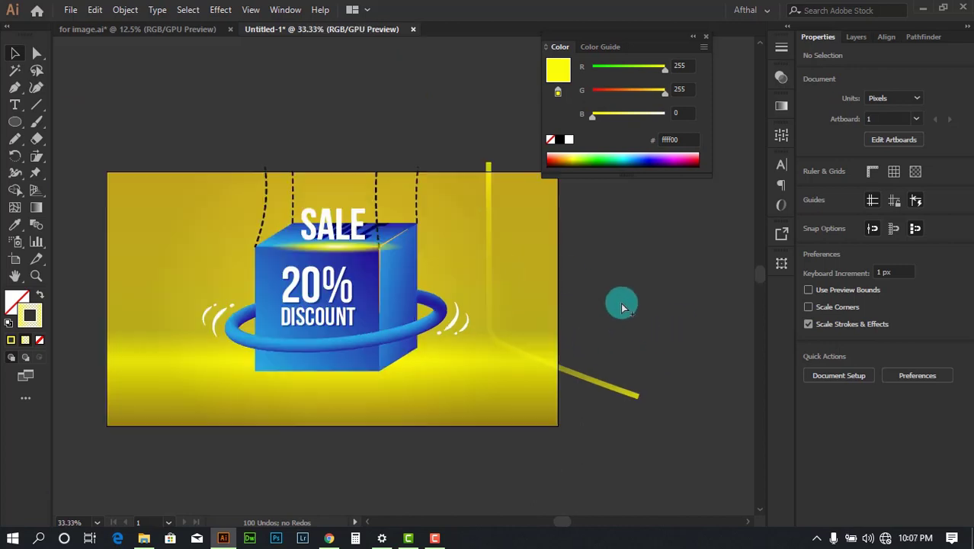
mouse_move(688, 353)
mouse_down()
mouse_move(769, 383)
mouse_move(637, 354)
mouse_move(578, 326)
mouse_move(593, 319)
mouse_up()
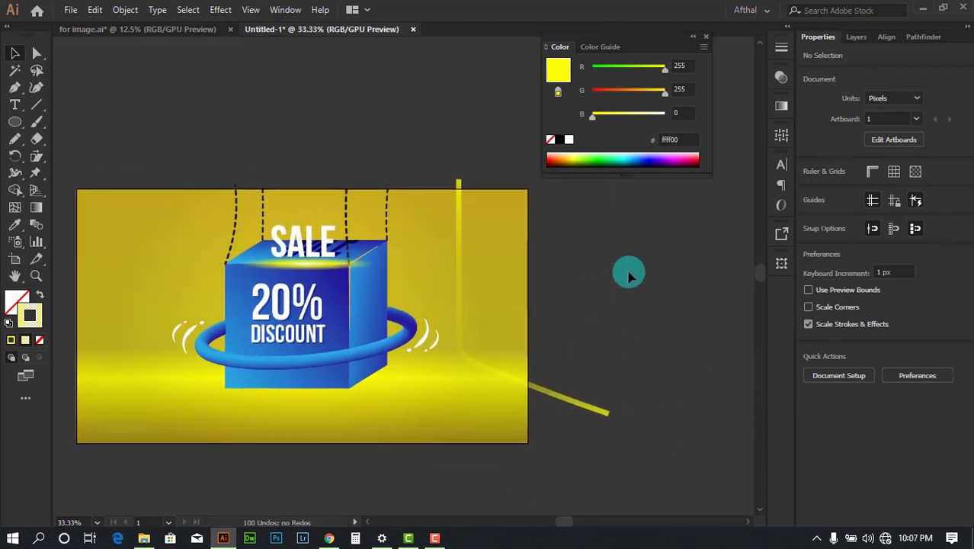
Step: Try to draw a second curved background line beside the box with the Pencil tool, and delete the drawn line
key(n)
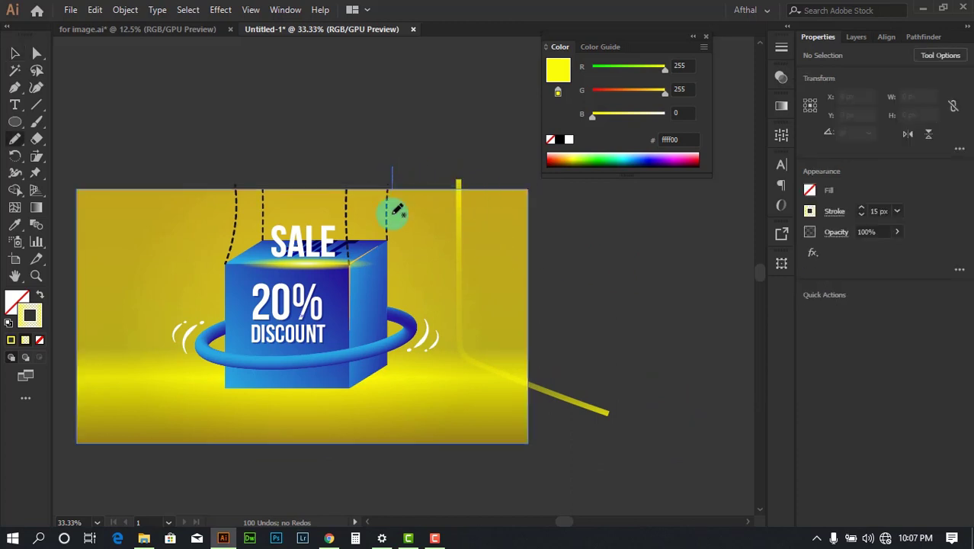
mouse_move(403, 344)
mouse_down()
mouse_move(406, 371)
mouse_move(517, 449)
mouse_move(421, 390)
mouse_up()
key(ctrl+z)
mouse_move(398, 339)
mouse_down()
mouse_move(391, 173)
mouse_move(393, 187)
mouse_up()
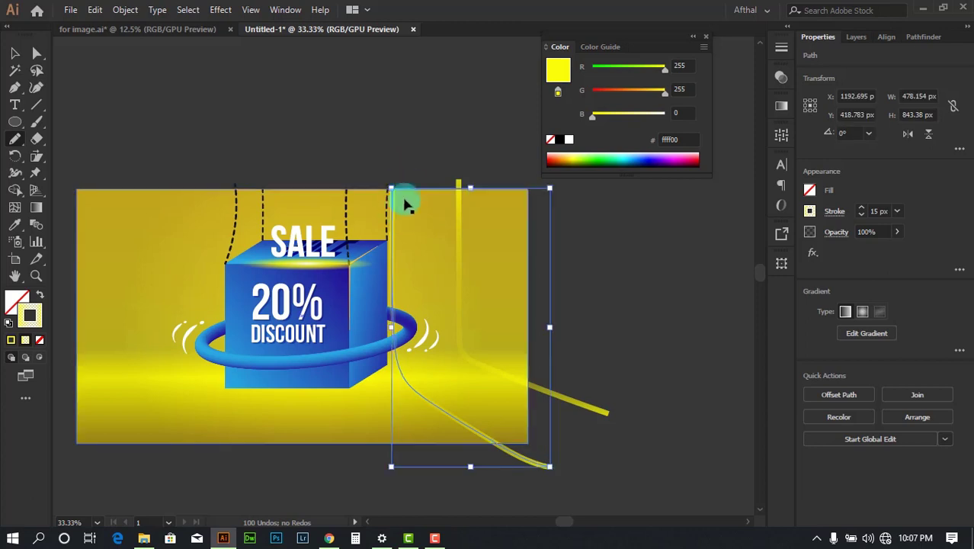
key(ctrl+z)
drag(404, 366, 552, 465)
drag(354, 416, 413, 402)
click(15, 53)
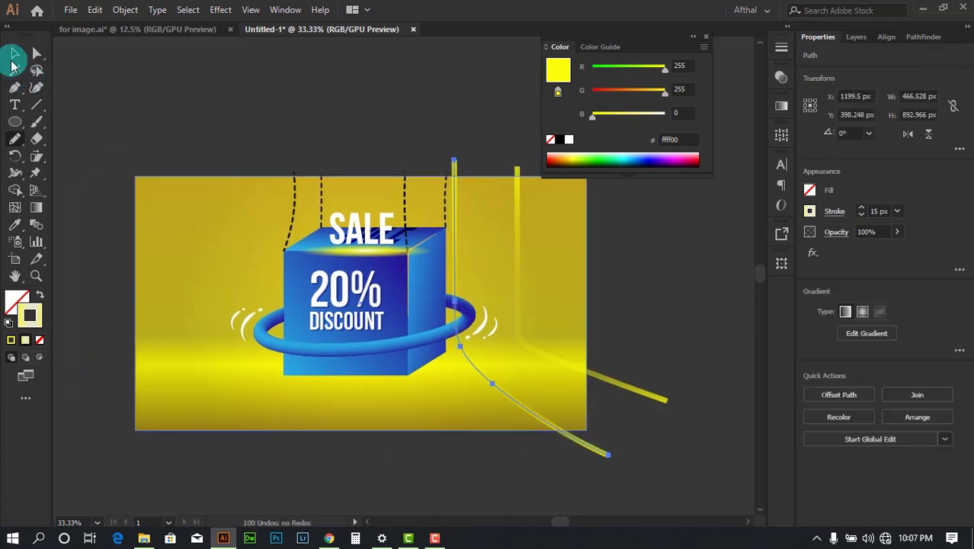
click(279, 81)
scroll(580, 362, up, 2)
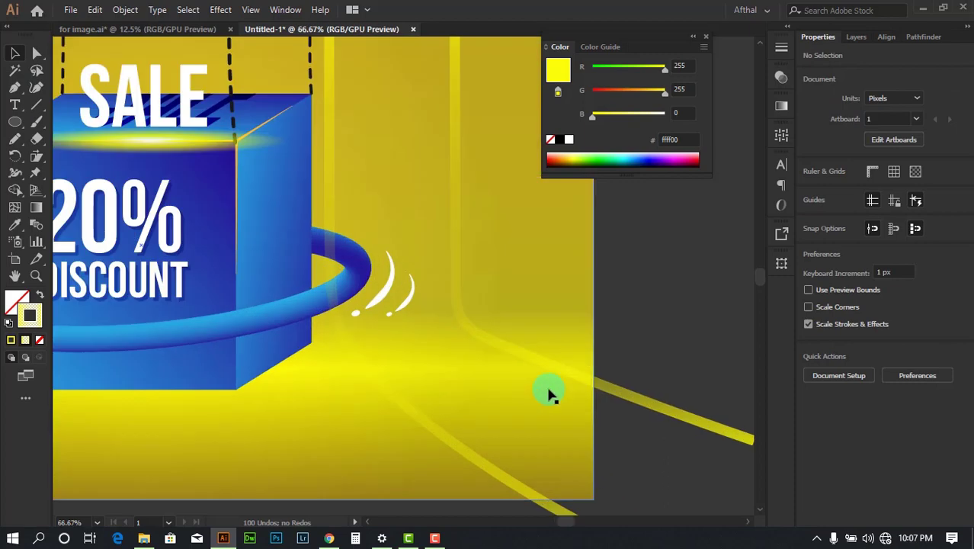
click(456, 446)
key(Delete)
Step: Duplicate the curved line and place the copy closer to the box's right side
click(623, 393)
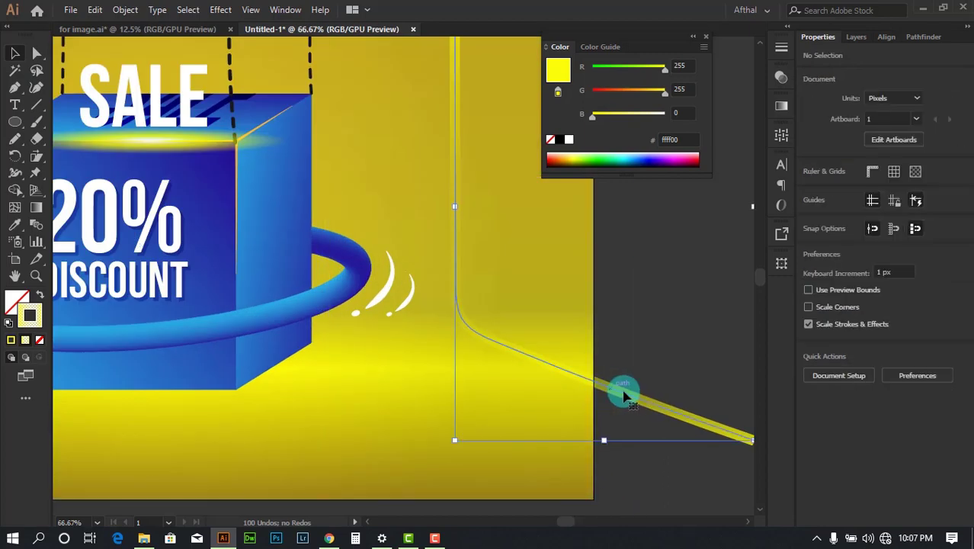
drag(623, 396, 483, 430)
scroll(482, 431, down, 2)
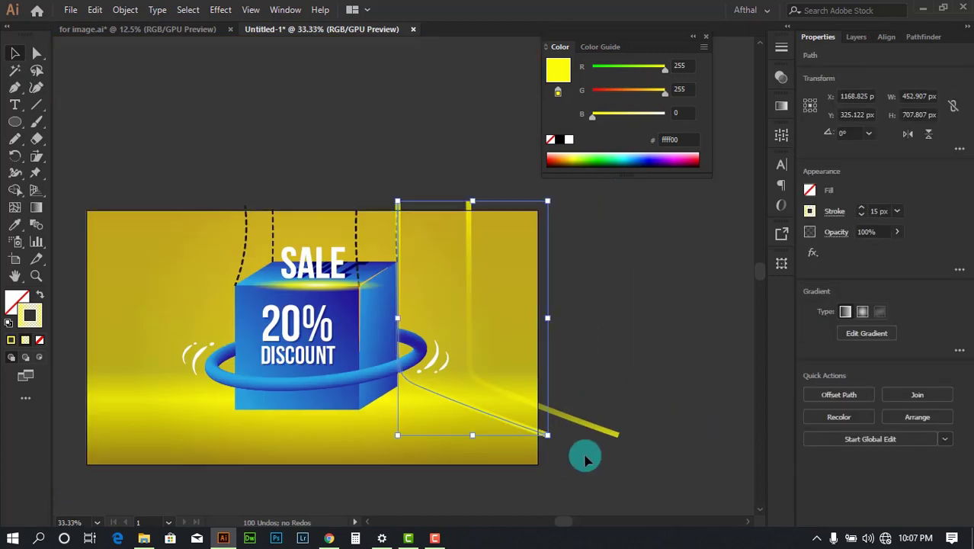
scroll(578, 456, up, 1)
Step: Reshape the copied line by moving its end anchor below the artboard and adjusting its bend so it runs steeply and diagonally across the floor
mouse_move(490, 407)
mouse_down()
mouse_move(526, 407)
mouse_move(526, 415)
mouse_move(558, 391)
mouse_move(586, 400)
mouse_move(549, 464)
mouse_up()
key(a)
drag(490, 440, 499, 429)
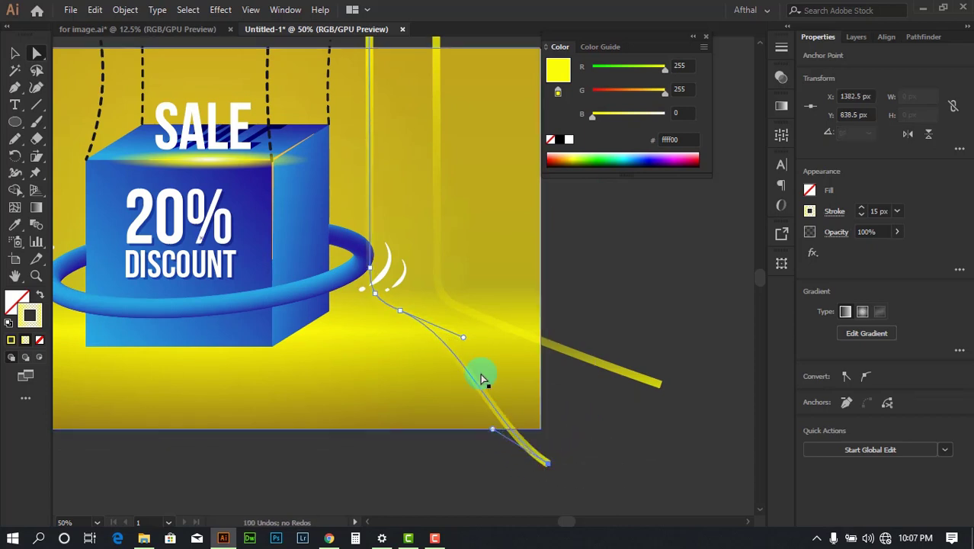
drag(462, 339, 391, 316)
click(14, 52)
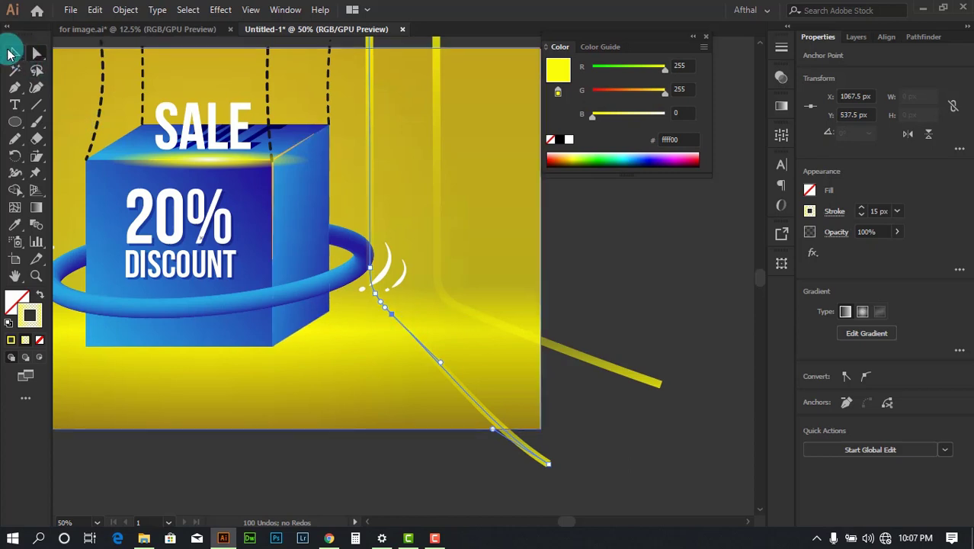
click(655, 317)
scroll(655, 312, down, 1)
drag(650, 285, 664, 300)
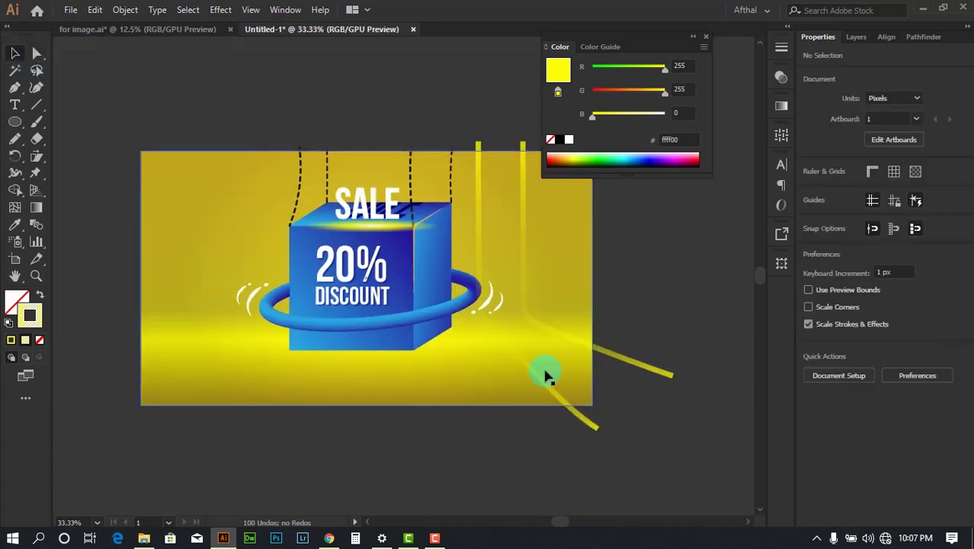
Step: Select both curved lines and move them slightly straight down
click(538, 381)
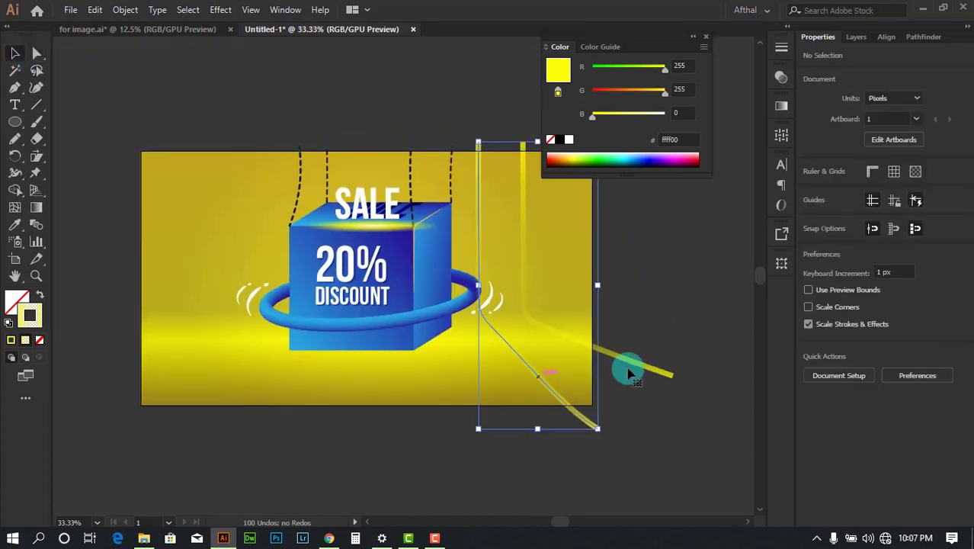
shift+click(632, 366)
drag(631, 355, 630, 375)
click(696, 313)
drag(720, 346, 691, 348)
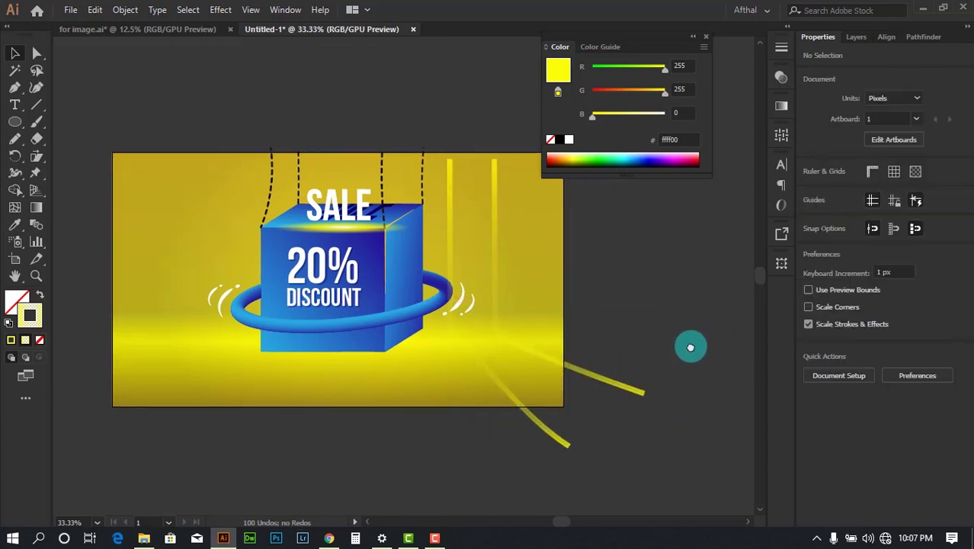
Step: Extend both curved lines upward past the artboard's top edge by moving their top anchor points to about Y -32.78 px
click(604, 382)
click(674, 255)
scroll(485, 134, up, 2)
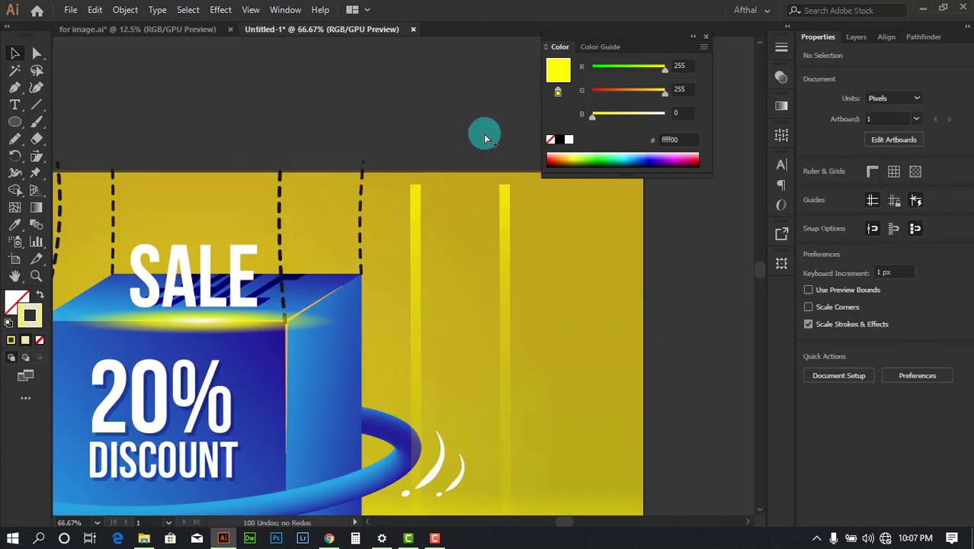
scroll(486, 139, up, 1)
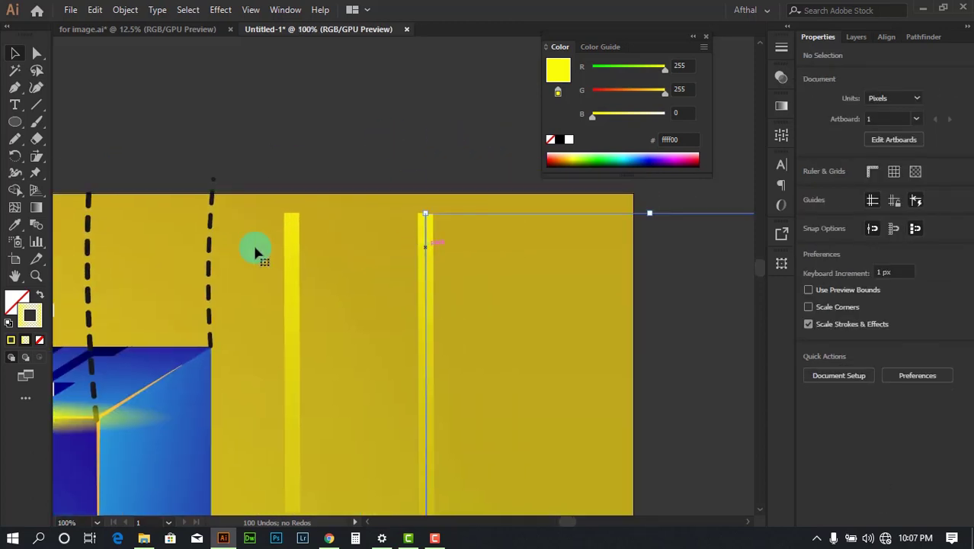
click(289, 251)
shift+click(289, 246)
key(a)
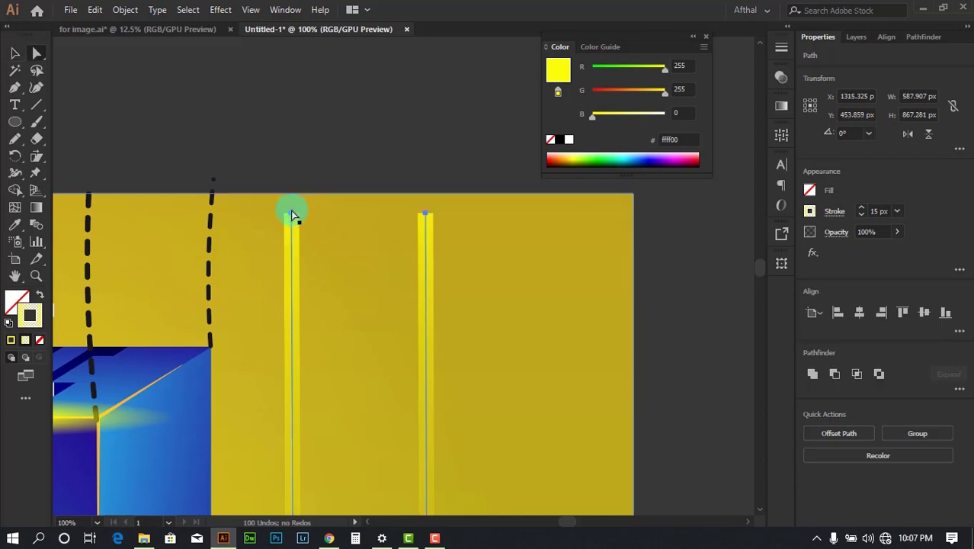
click(292, 214)
shift+click(425, 220)
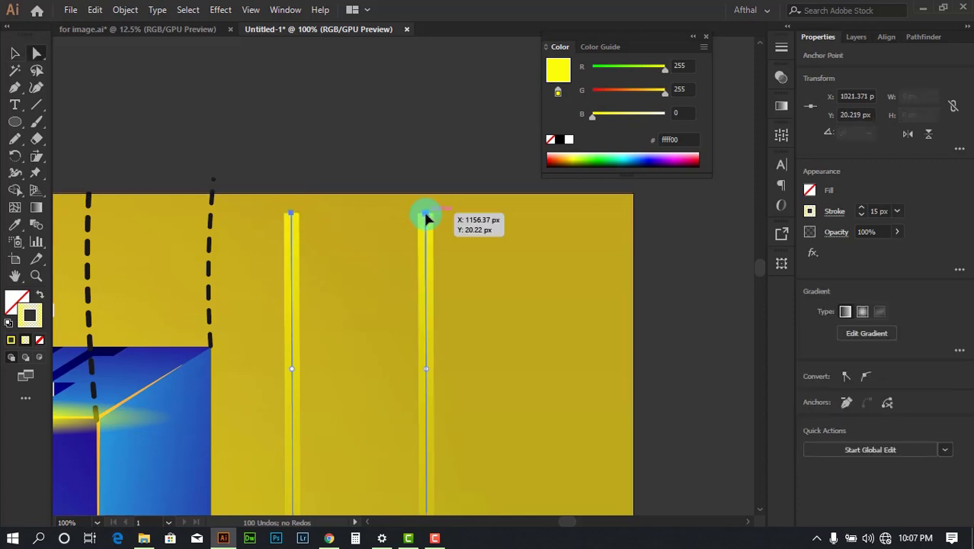
drag(426, 218, 420, 160)
click(15, 52)
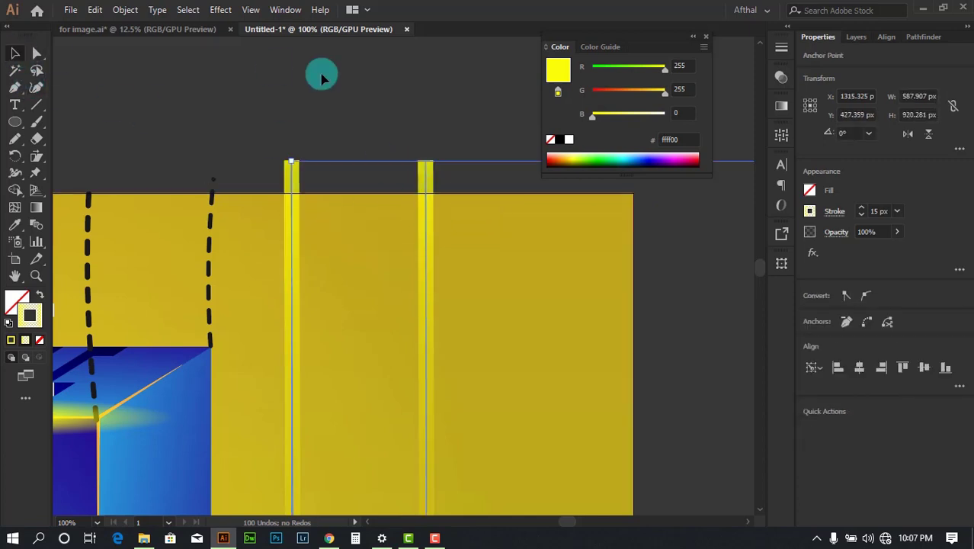
click(459, 96)
scroll(458, 99, down, 4)
drag(456, 80, 487, 118)
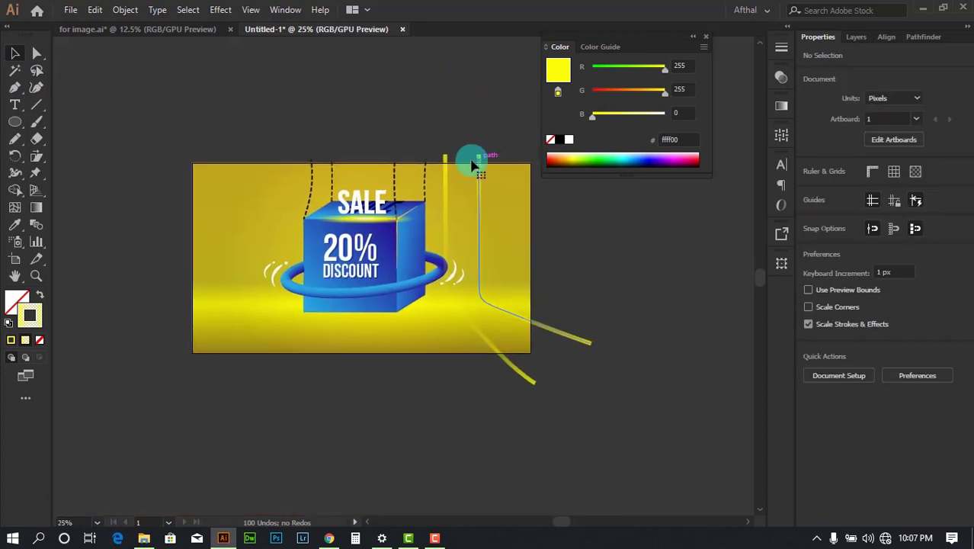
Step: Group the two curved lines and duplicate the group toward the artboard's left half, flipping the copy horizontally
click(472, 164)
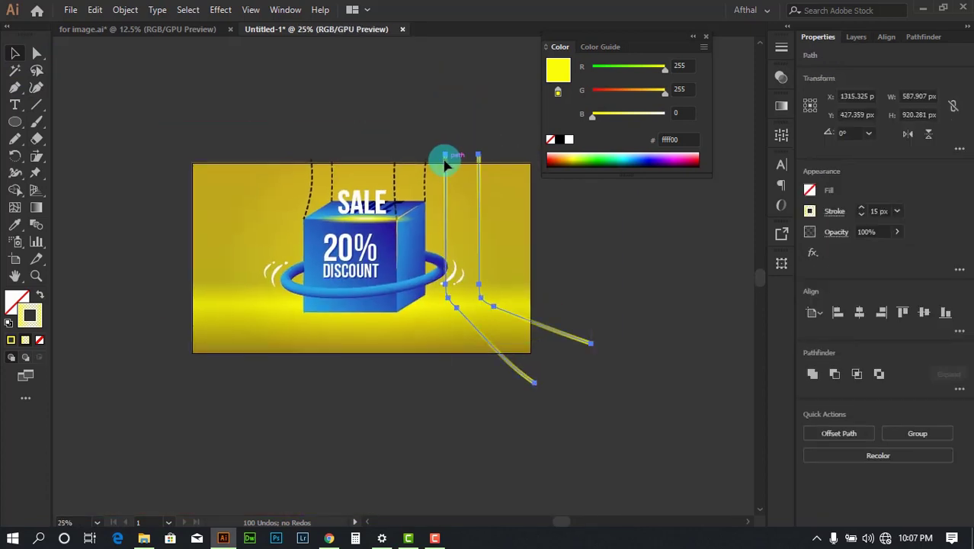
click(461, 145)
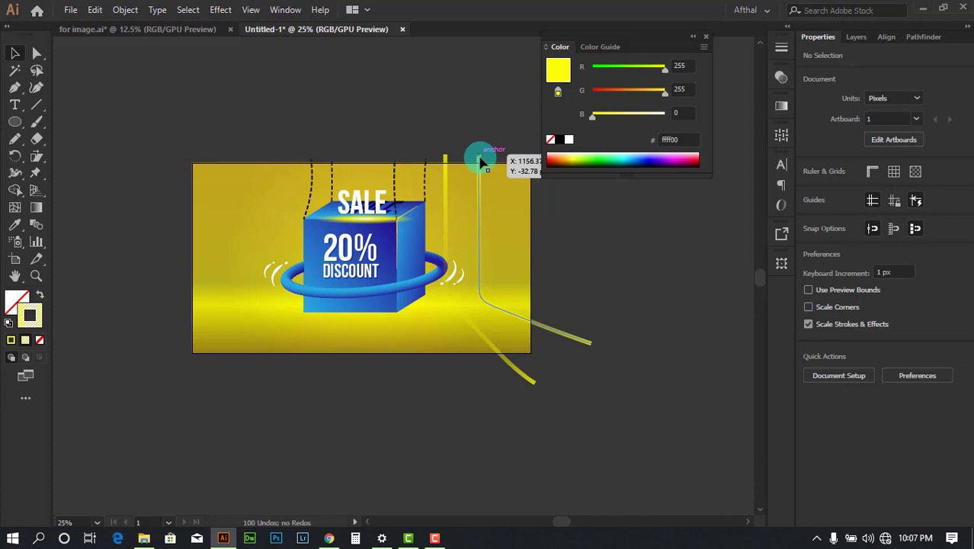
drag(481, 162, 253, 157)
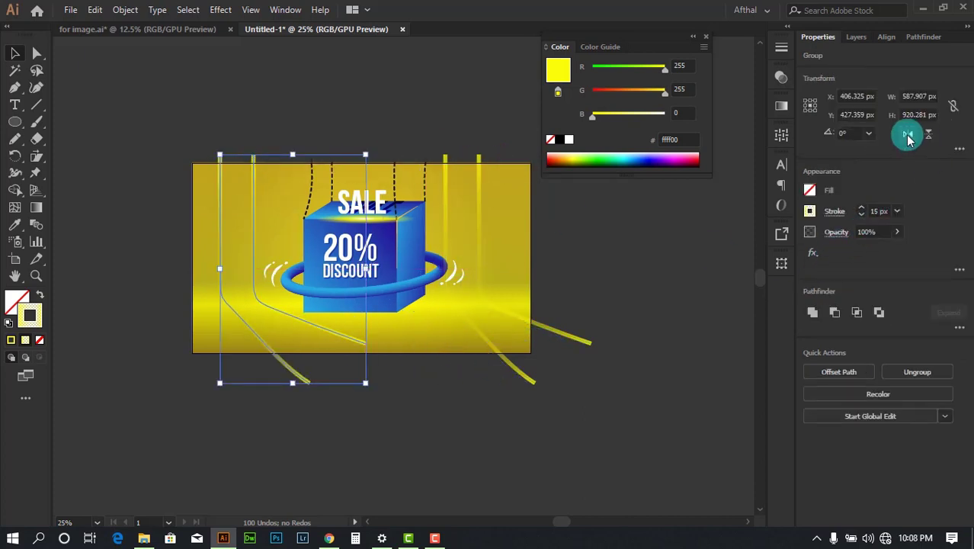
click(907, 135)
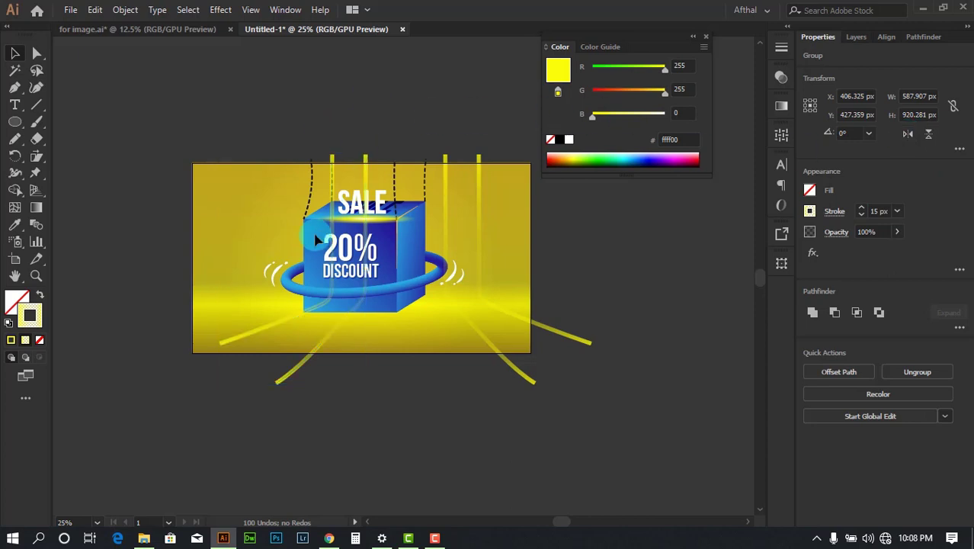
Step: Move the flipped lines to the artboard's left side to mirror the right pair, and close the Color panel
click(269, 135)
drag(319, 343, 233, 348)
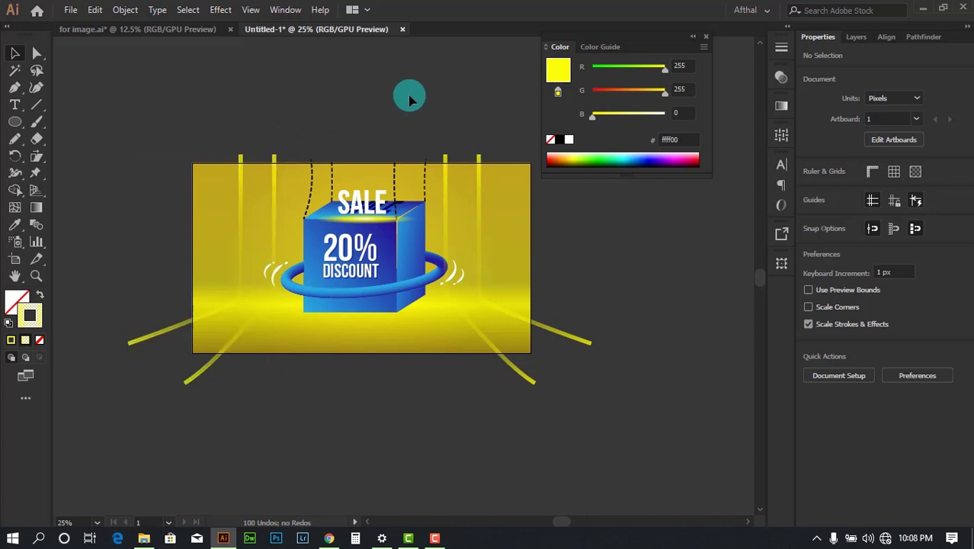
click(703, 44)
key(ctrl+plus)
key(ctrl+plus)
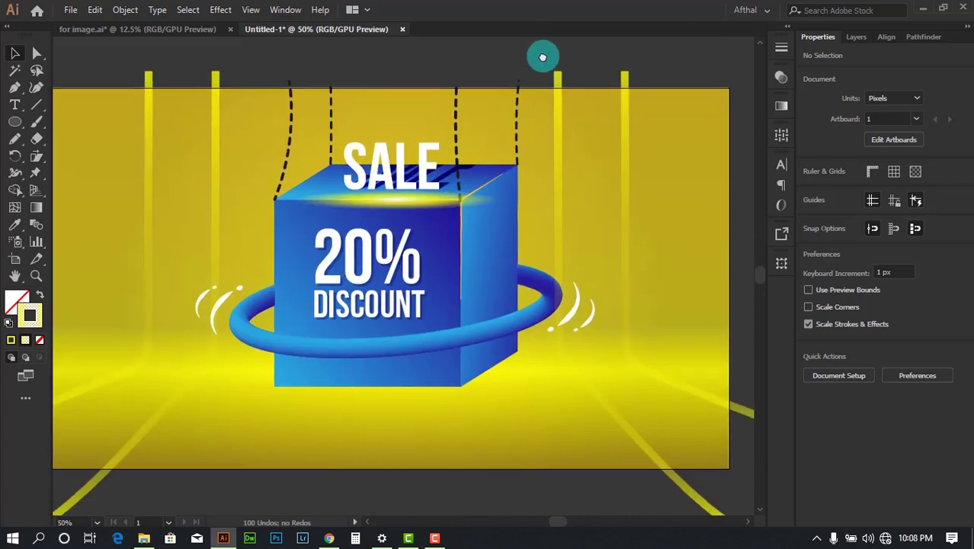
Step: Preview the banner in Presentation Mode and return to the normal editing view
drag(543, 57, 544, 43)
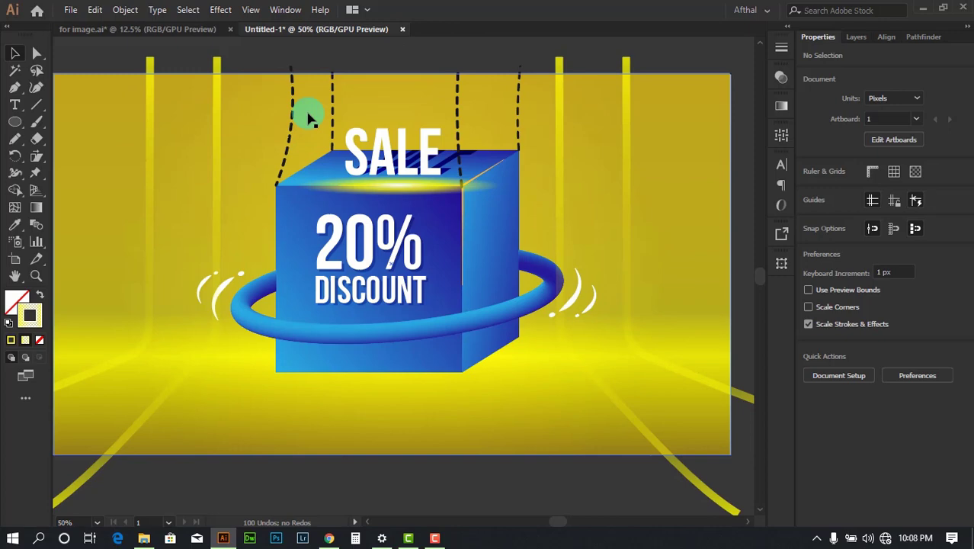
click(251, 11)
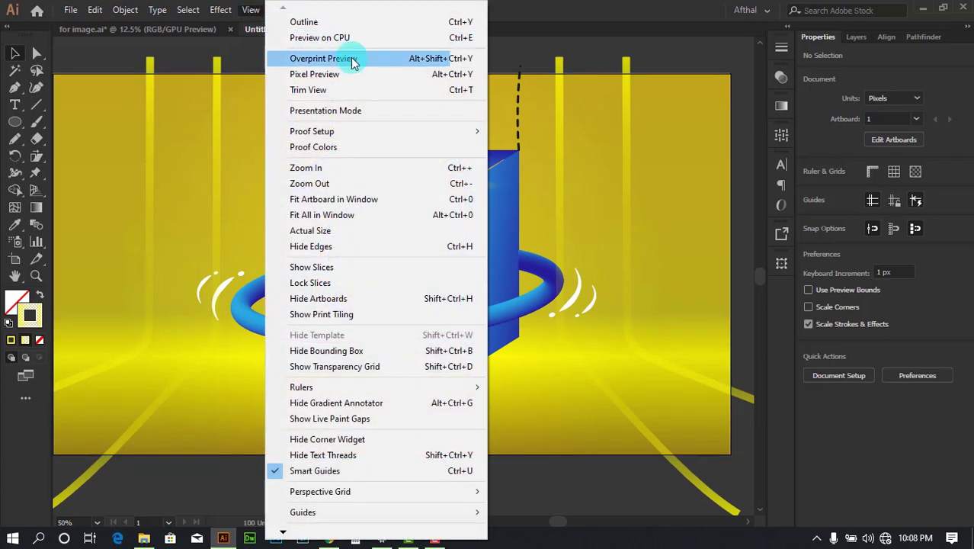
click(365, 110)
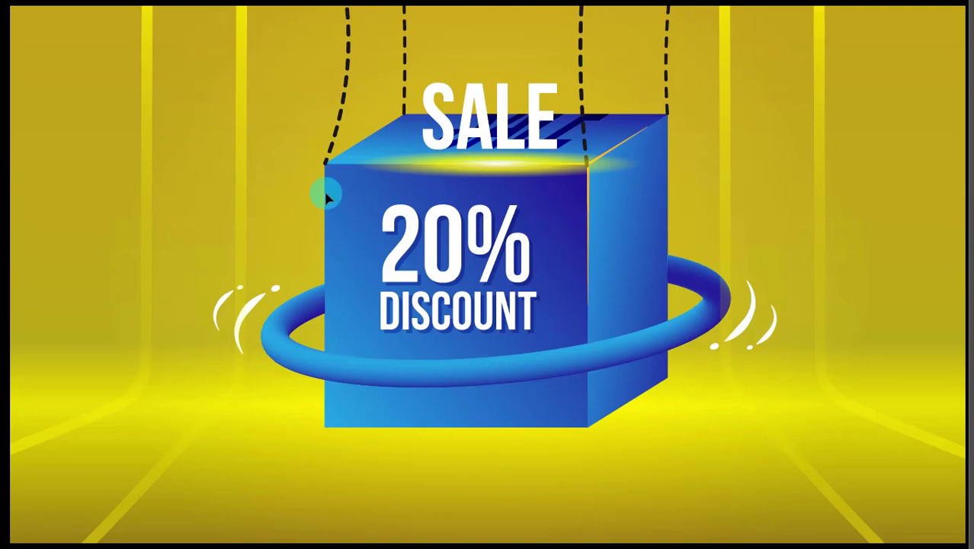
key(Escape)
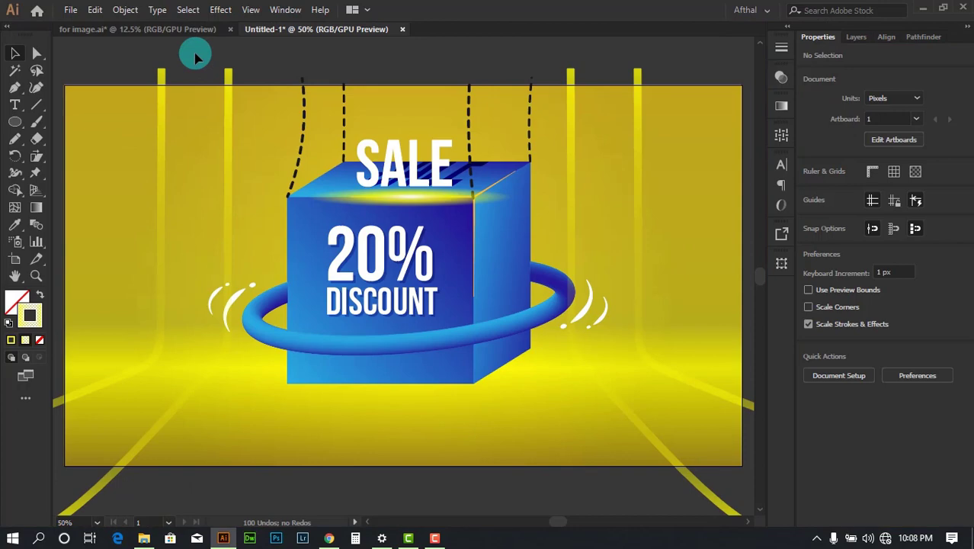
Step: In for image.ai, shift the box's floor shadow downward to examine its shape, and return to Untitled-1
click(195, 29)
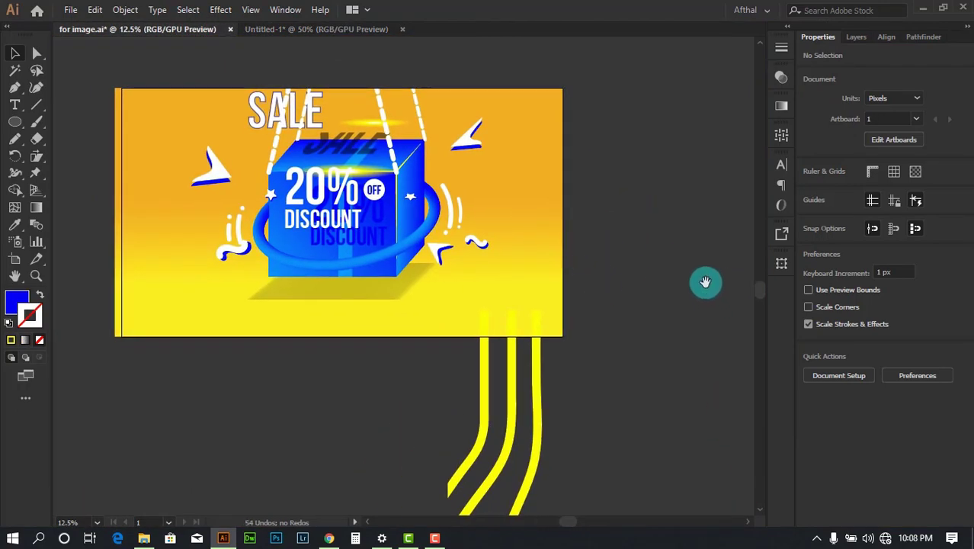
drag(704, 283, 685, 251)
scroll(456, 283, up, 1)
drag(360, 263, 378, 303)
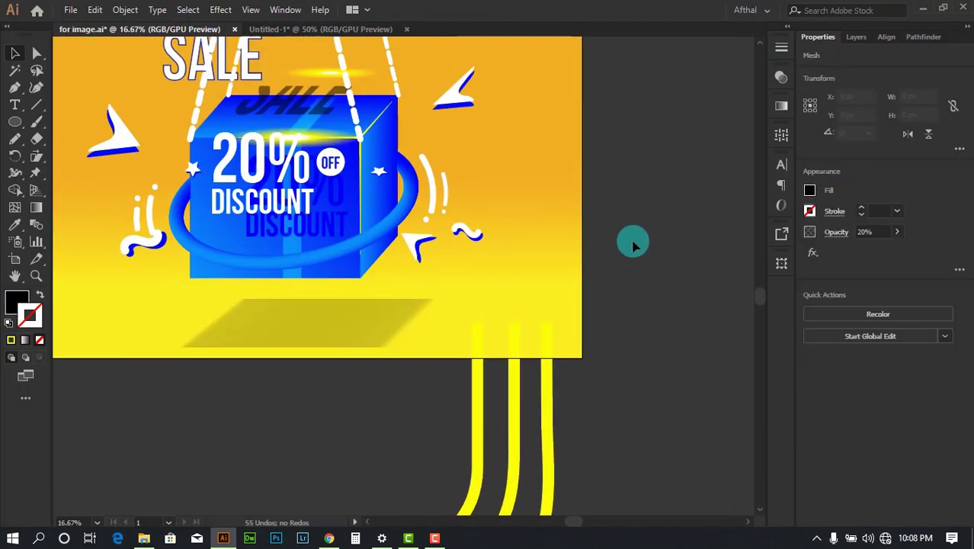
click(320, 29)
scroll(509, 251, up, 2)
drag(442, 277, 607, 213)
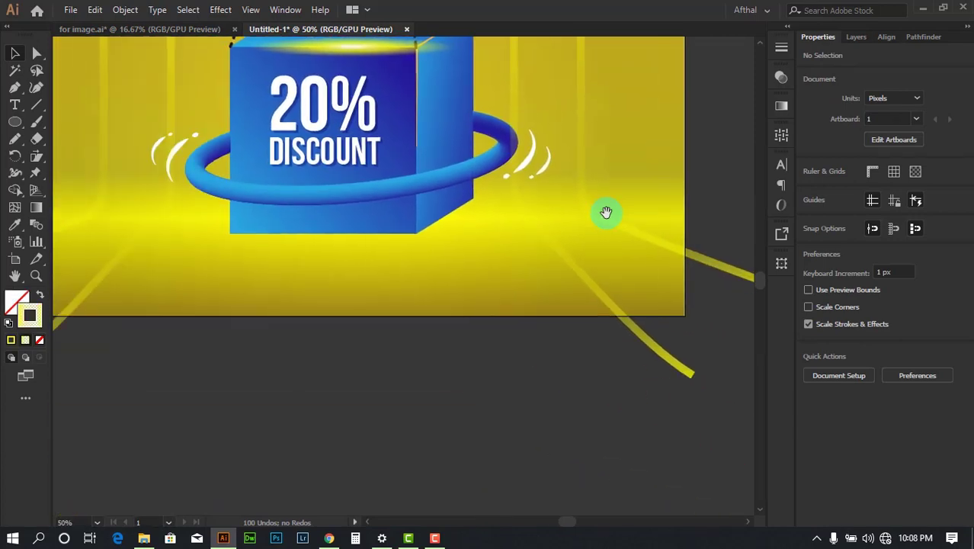
drag(490, 208, 551, 320)
drag(468, 110, 474, 60)
key(ctrl+z)
scroll(476, 125, up, 2)
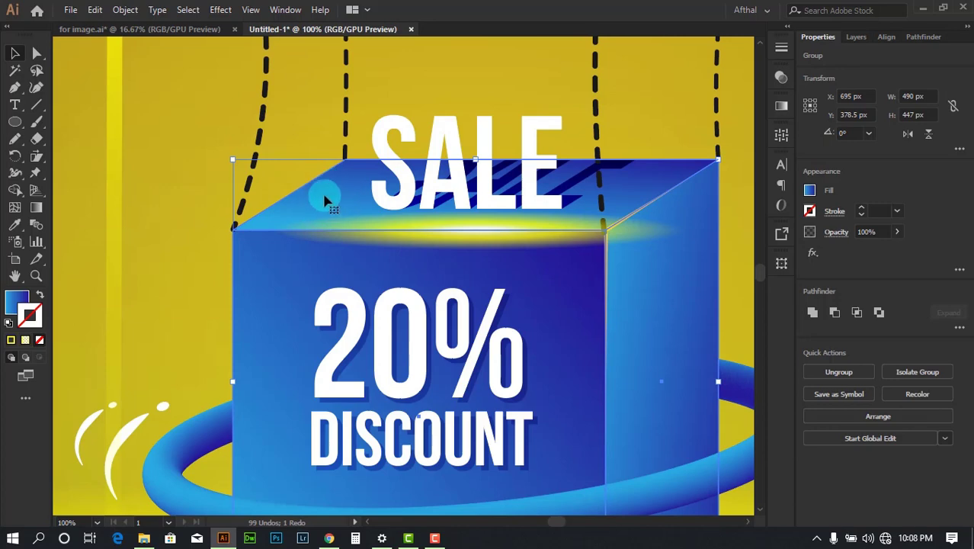
Step: Isolate the box group, copy its top parallelogram face, and leave isolation mode
double_click(326, 201)
click(381, 202)
drag(380, 202, 338, 68)
scroll(418, 159, down, 2)
key(ctrl+z)
drag(406, 180, 361, 131)
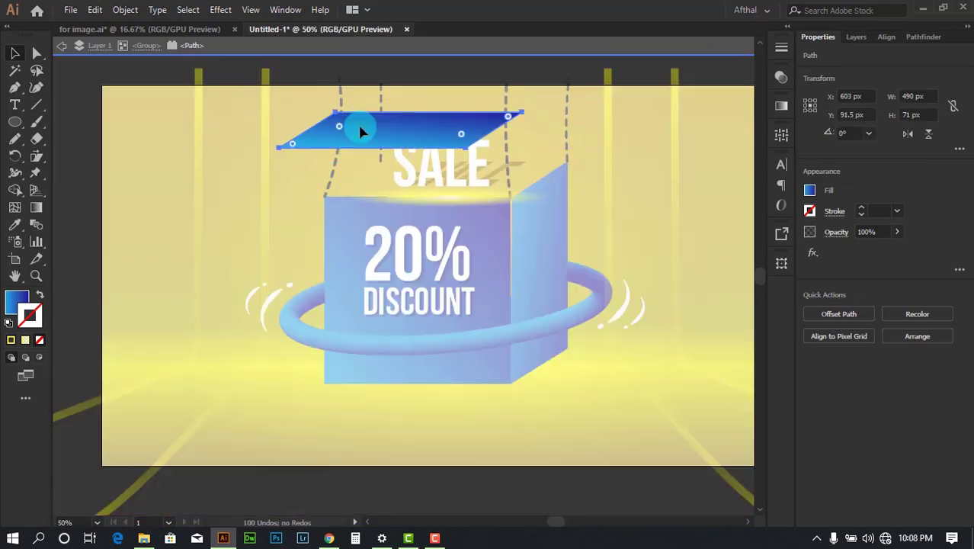
key(ctrl+z)
click(408, 202)
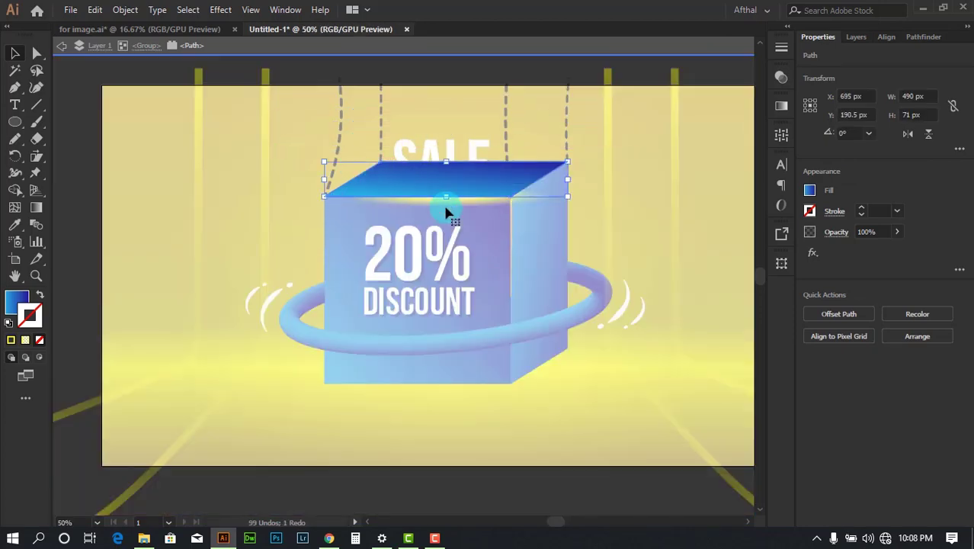
scroll(331, 149, down, 3)
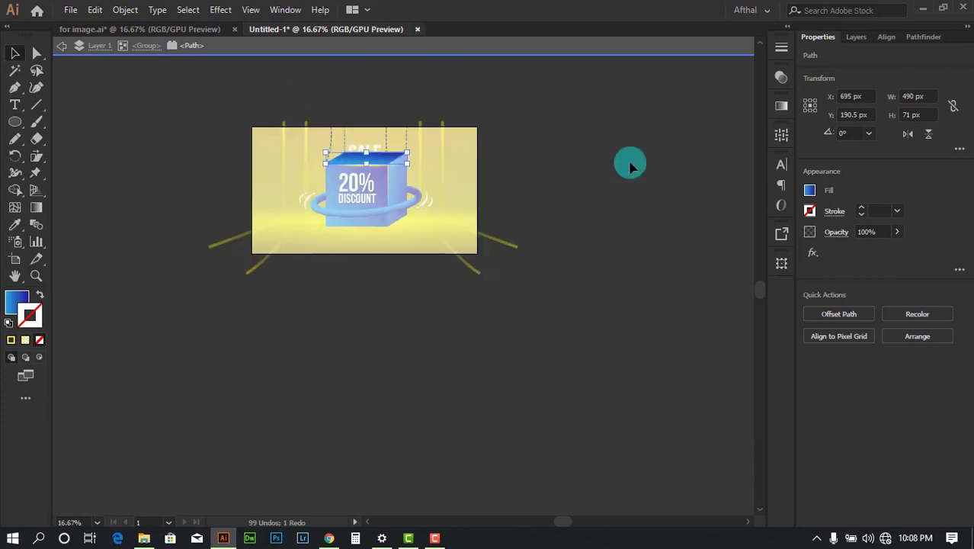
click(572, 184)
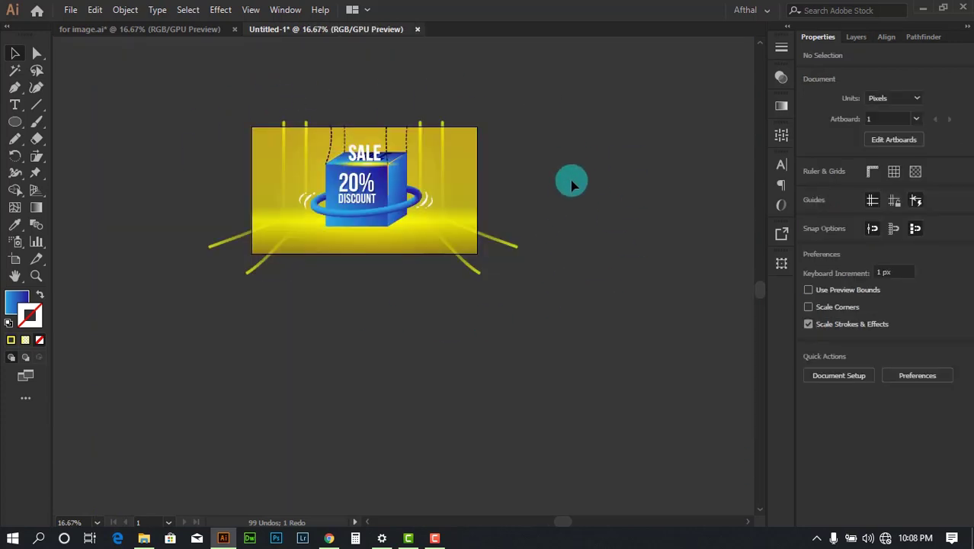
Step: Paste the copied top face and place it directly beneath the box, at about X 683 px, Y 635.5 px
scroll(346, 197, up, 2)
scroll(430, 182, down, 1)
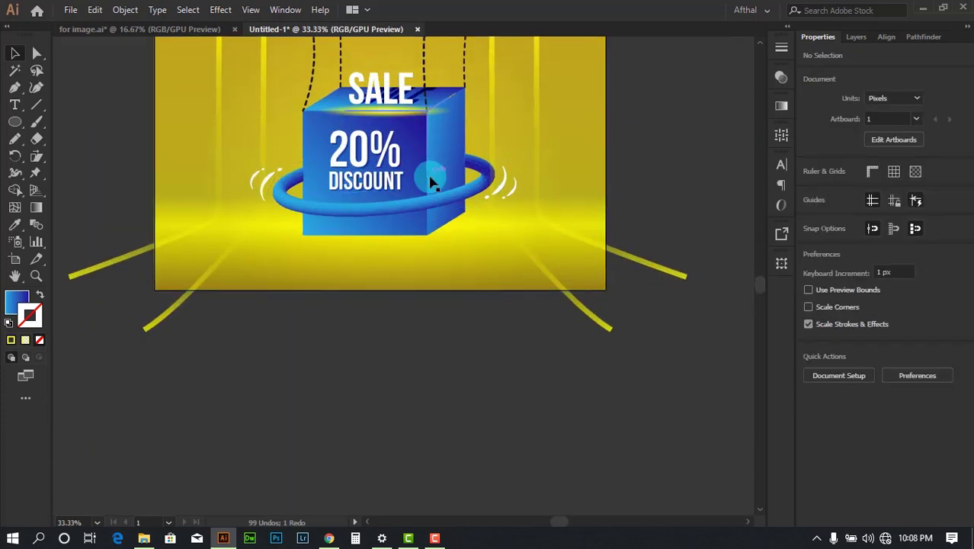
key(ctrl+v)
click(481, 369)
scroll(400, 245, up, 2)
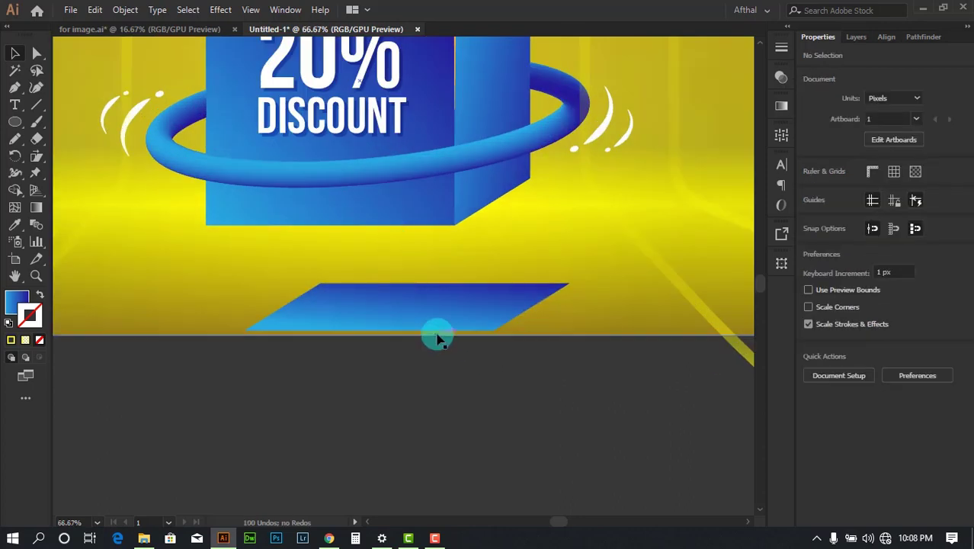
drag(437, 315, 390, 256)
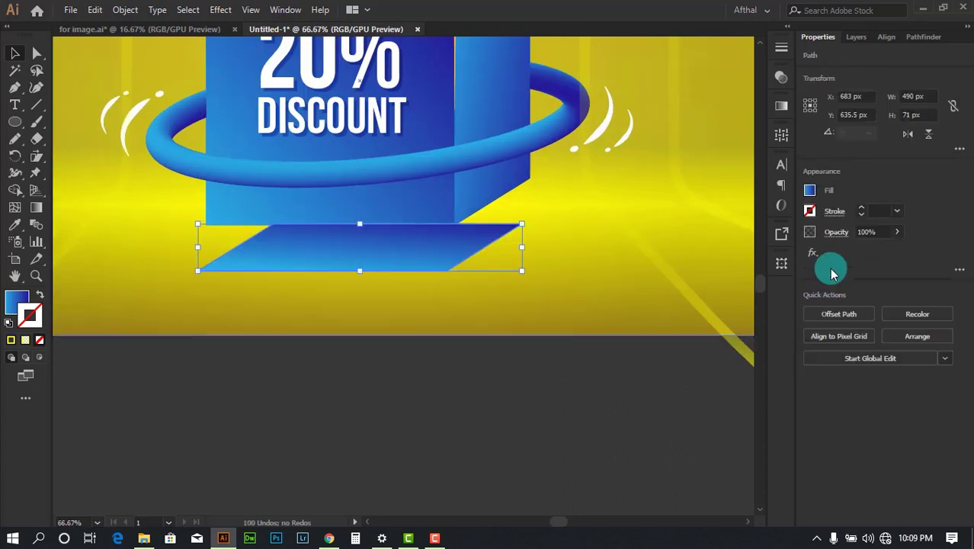
Step: Fill the pasted parallelogram with solid black
click(809, 190)
click(685, 244)
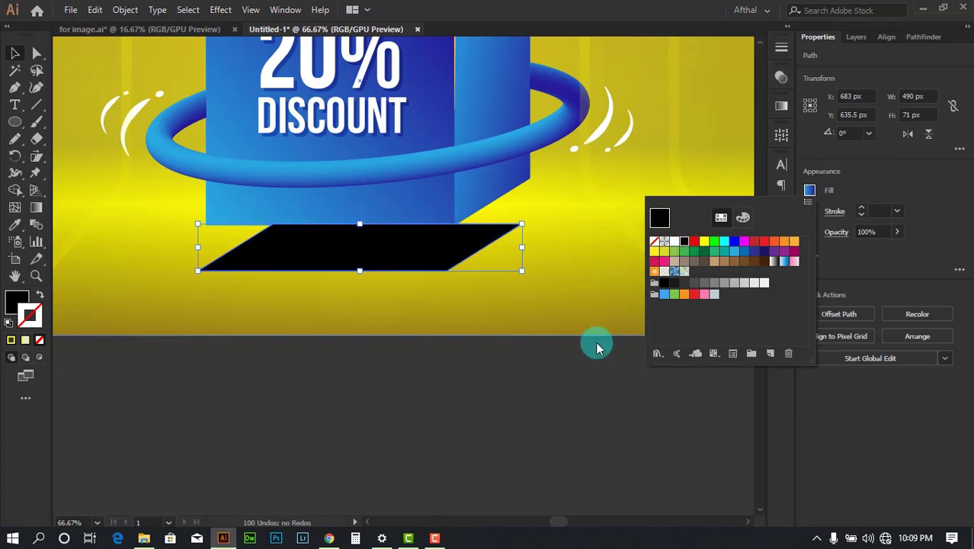
click(602, 355)
Step: Move the black parallelogram straight up to overlap the box's base, at Y 594.5 px
drag(428, 250, 479, 296)
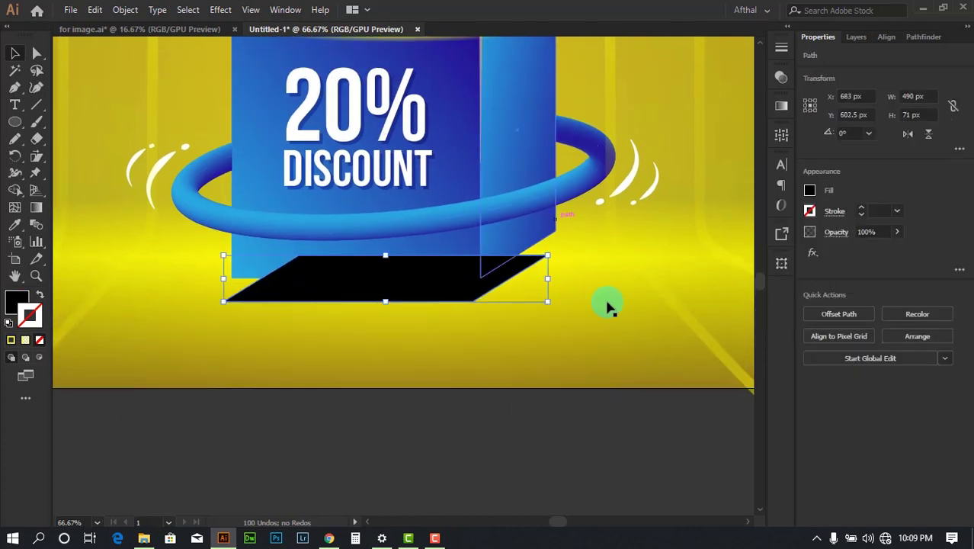
scroll(533, 252, down, 3)
scroll(533, 251, right, 2)
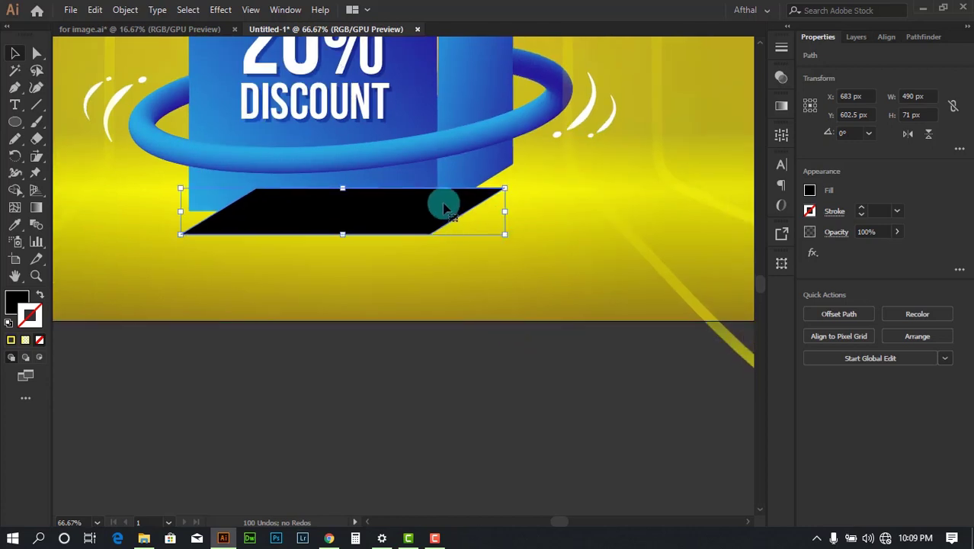
drag(443, 203, 412, 213)
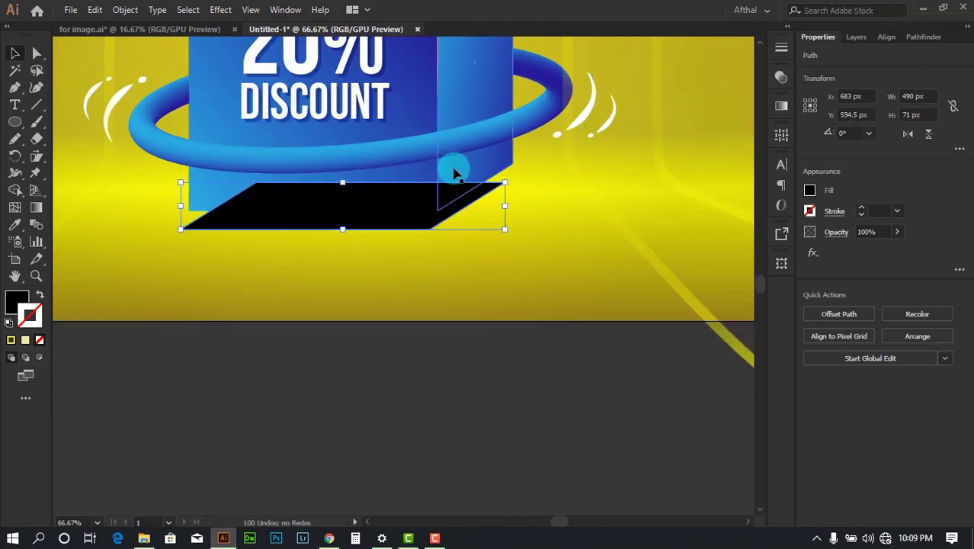
click(568, 373)
scroll(564, 381, up, 1)
scroll(458, 364, down, 1)
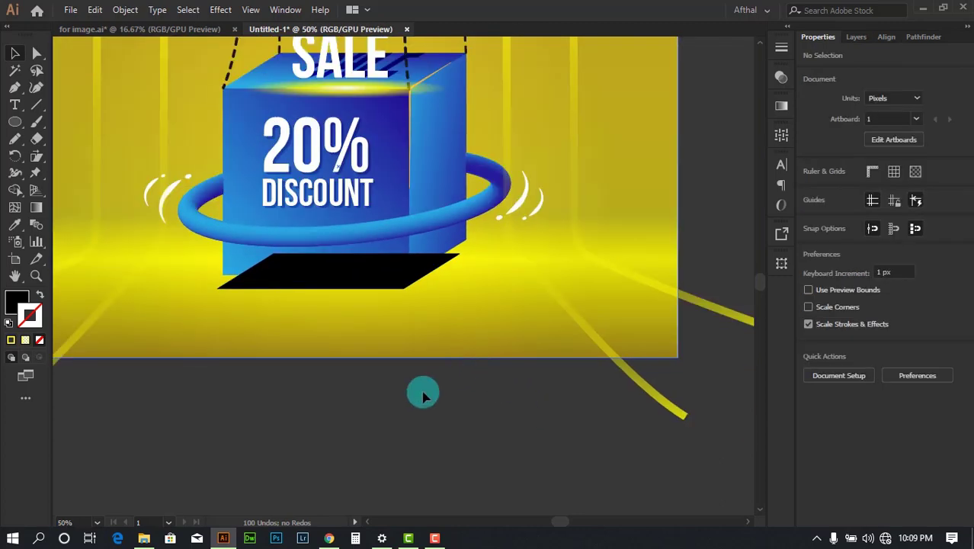
scroll(405, 390, up, 1)
drag(455, 336, 448, 305)
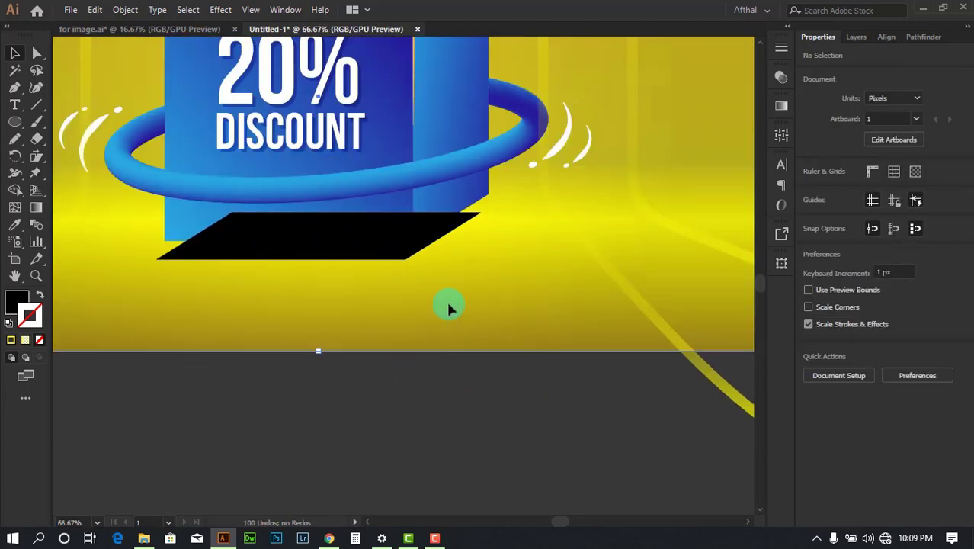
scroll(449, 303, down, 1)
drag(479, 388, 503, 414)
key(ctrl+z)
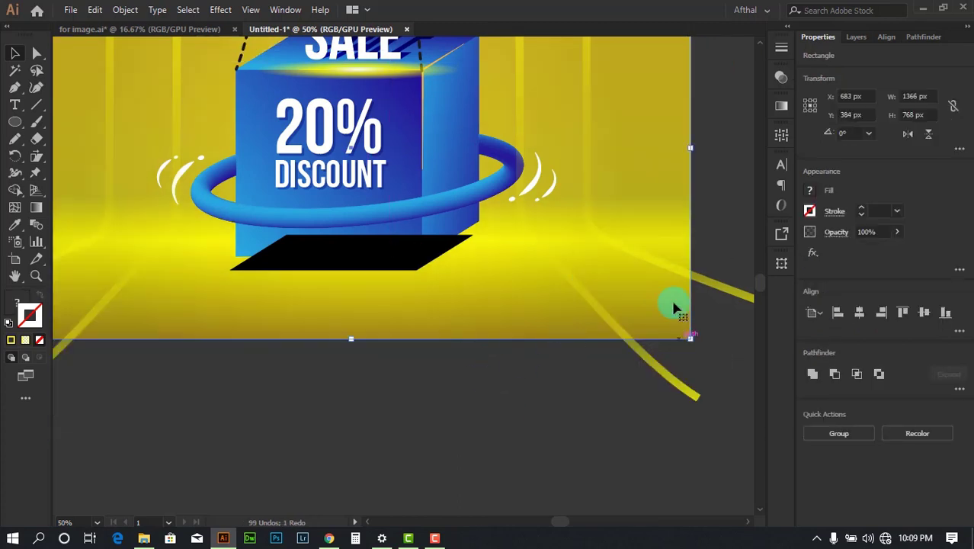
Step: Select the background rectangles together with the black parallelogram and send them all to the back behind the box
click(492, 390)
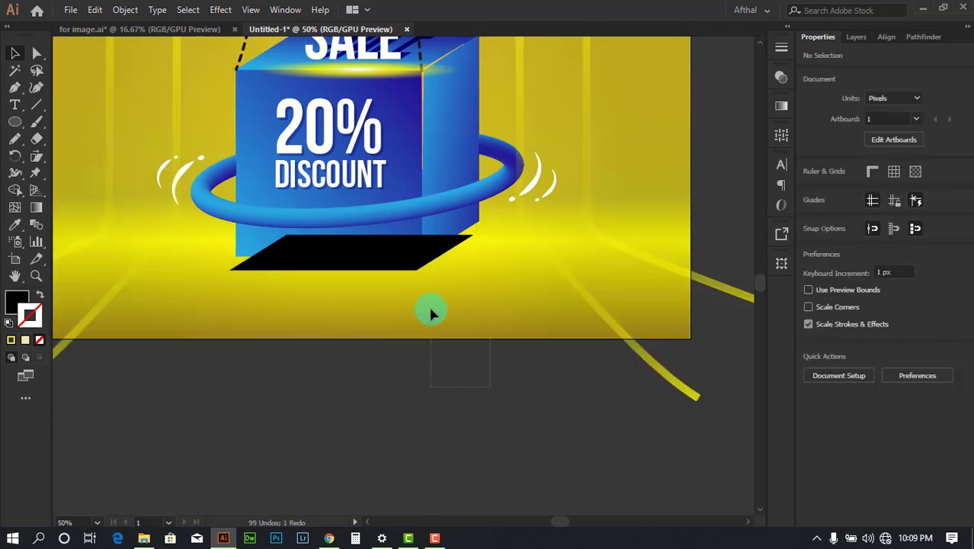
drag(431, 312, 431, 313)
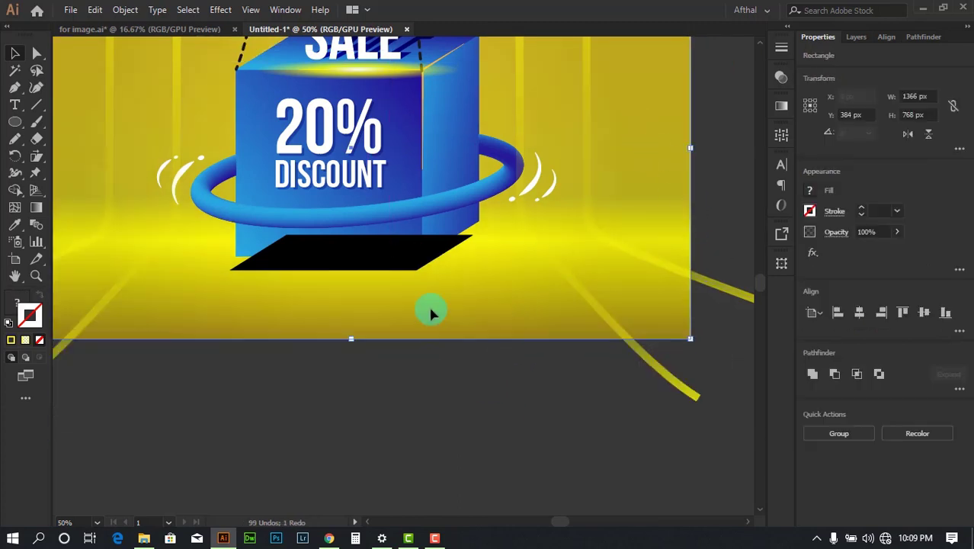
shift+click(404, 261)
key(ctrl+minus)
drag(412, 266, 597, 382)
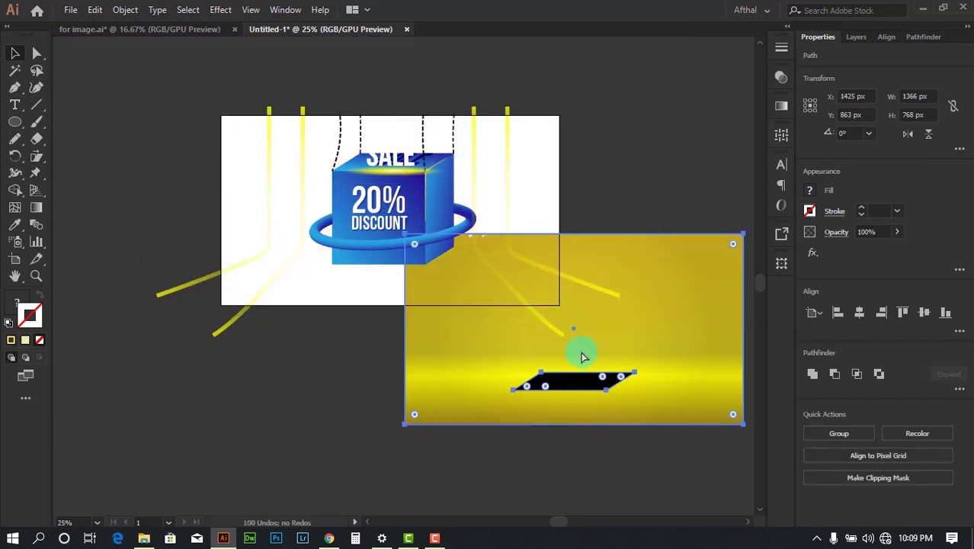
key(ctrl+z)
key(ctrl+plus)
key(ctrl+plus)
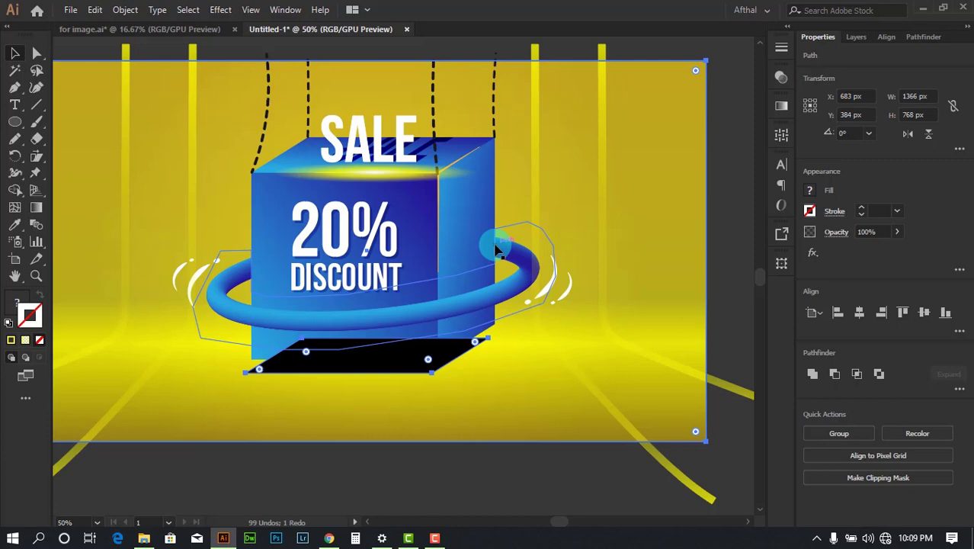
key(ctrl+shift+[)
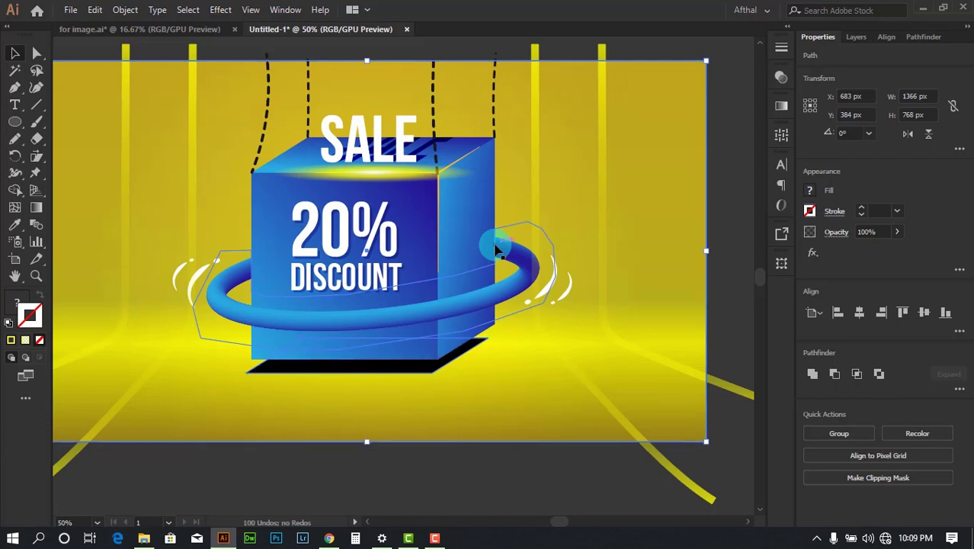
alt+scroll(496, 251, down, 1)
scroll(473, 426, up, 1)
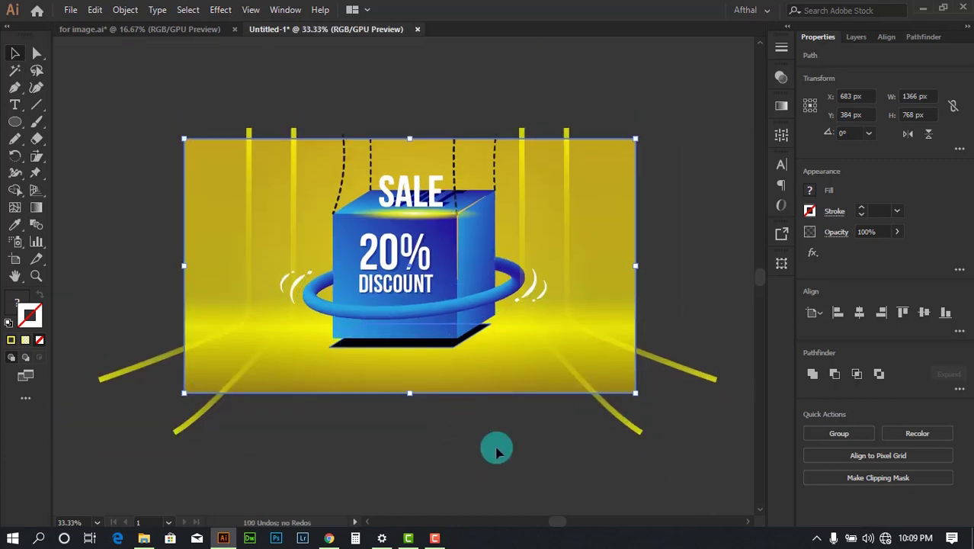
click(496, 449)
Step: Move the black parallelogram lower beneath the box, line it up with the box's width, and raise it slightly
alt+scroll(468, 446, up, 2)
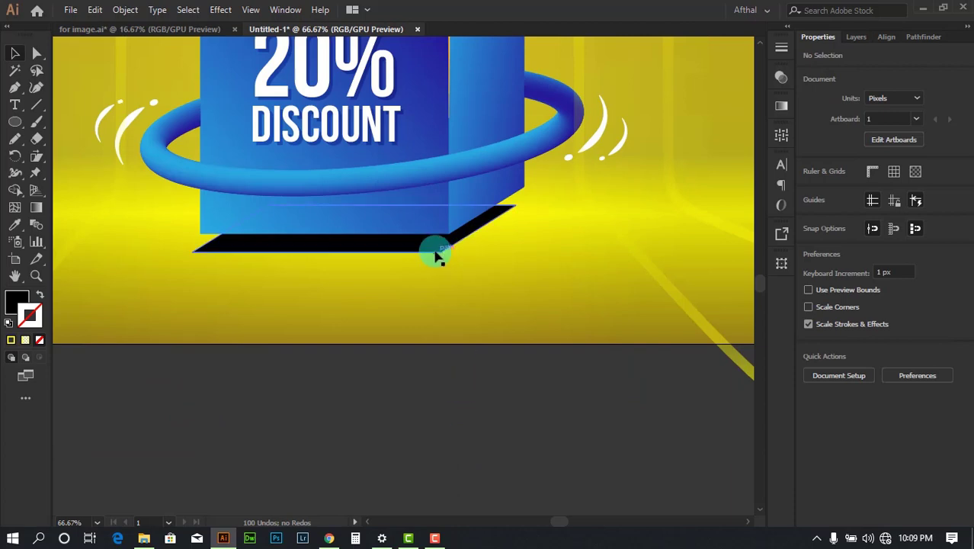
mouse_move(436, 256)
mouse_down()
mouse_move(430, 239)
mouse_move(435, 274)
mouse_up()
click(457, 383)
click(502, 402)
alt+scroll(503, 402, down, 2)
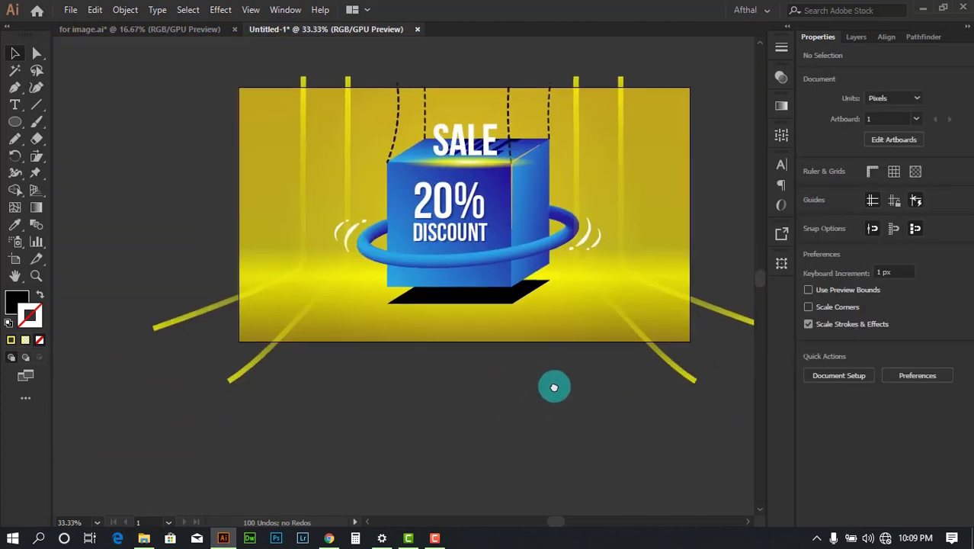
alt+scroll(554, 387, up, 2)
drag(499, 293, 497, 280)
click(557, 408)
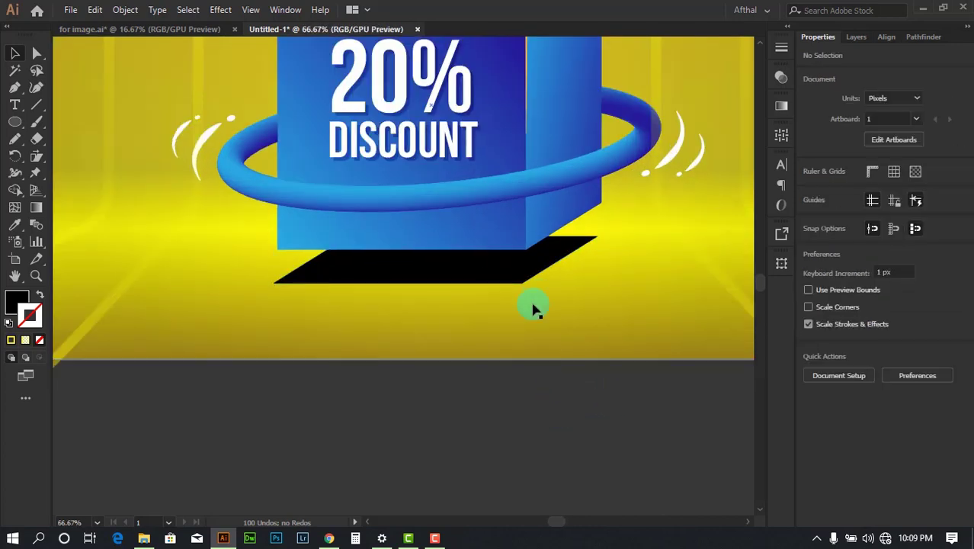
Step: Move the black parallelogram off the artboard, below its bottom edge, to about X 673 px, Y 905.5 px
scroll(475, 217, down, 5)
drag(465, 114, 455, 310)
alt+scroll(369, 287, up, 1)
scroll(507, 307, down, 1)
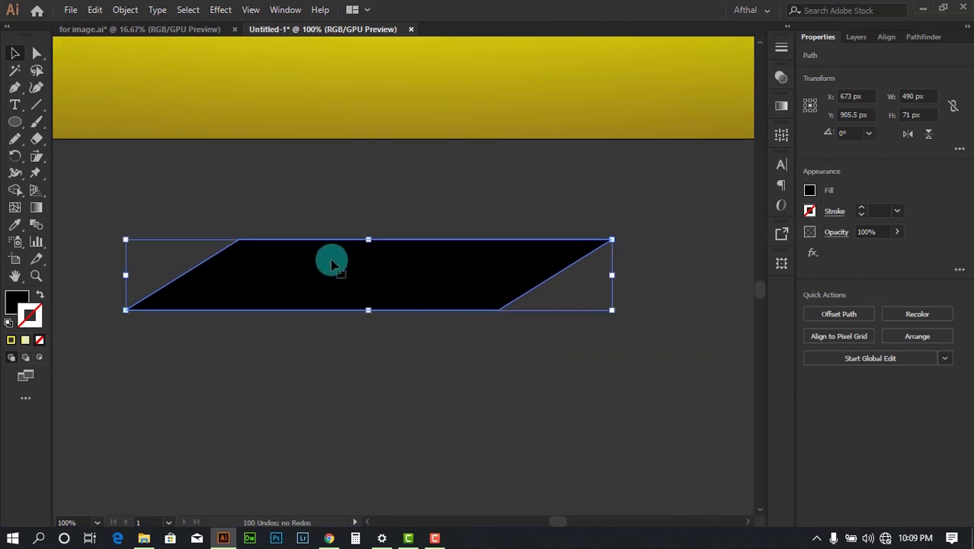
click(34, 190)
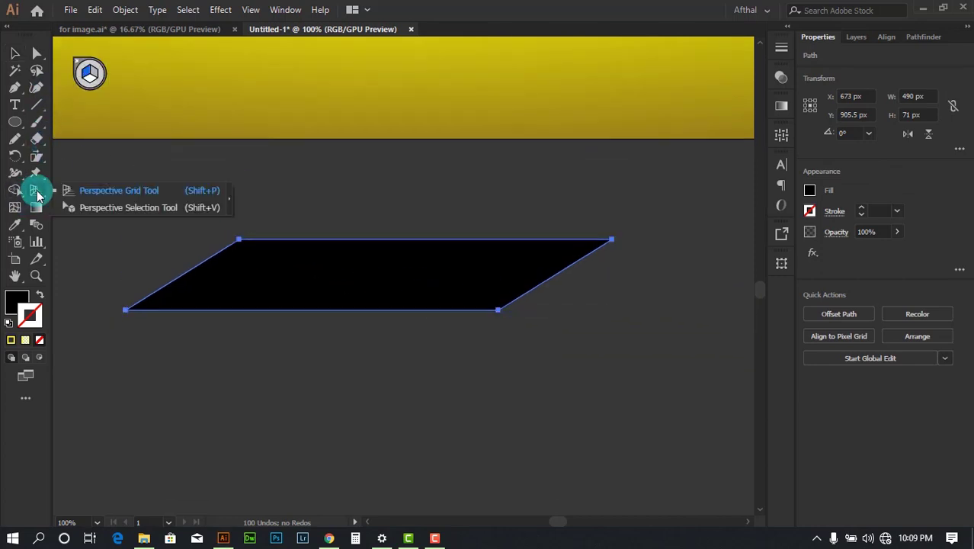
alt+scroll(341, 255, down, 3)
drag(383, 51, 403, 142)
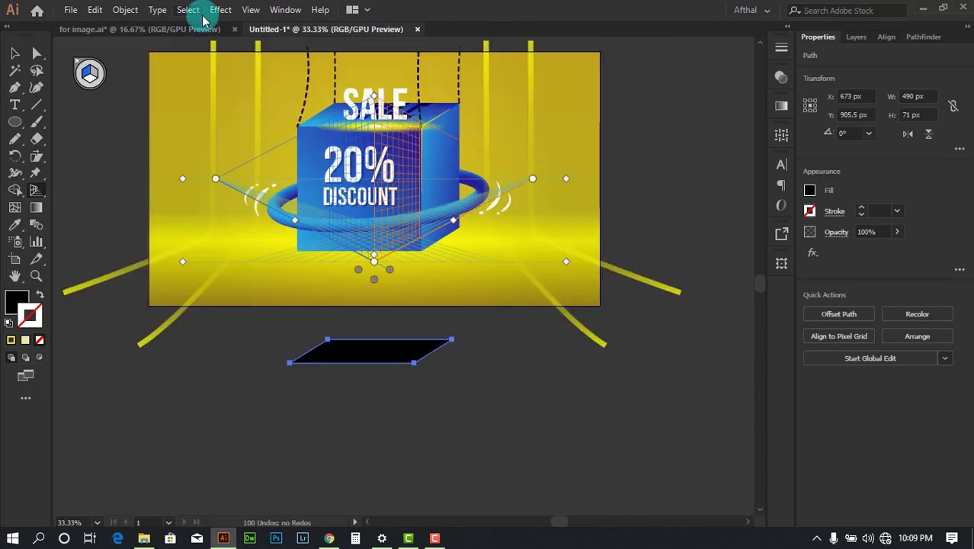
click(250, 10)
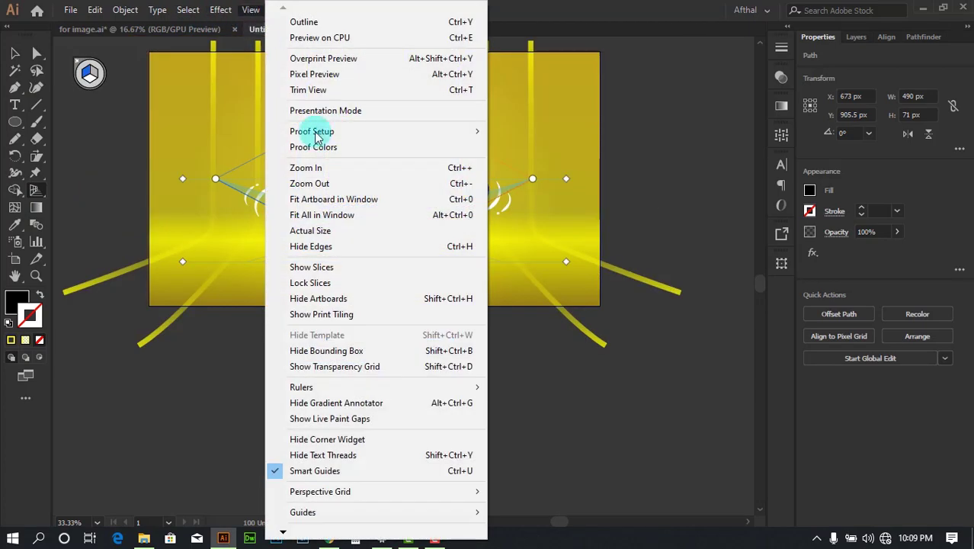
mouse_move(442, 493)
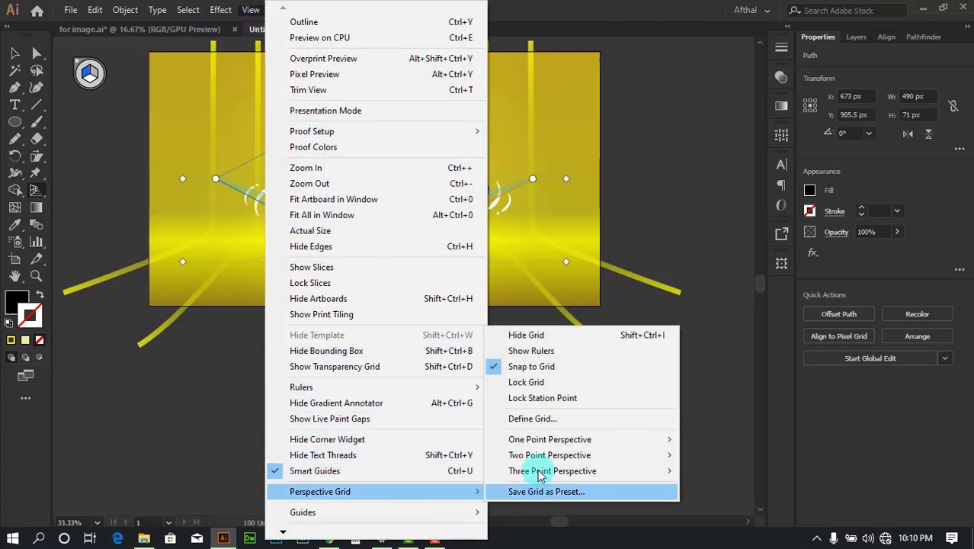
click(554, 342)
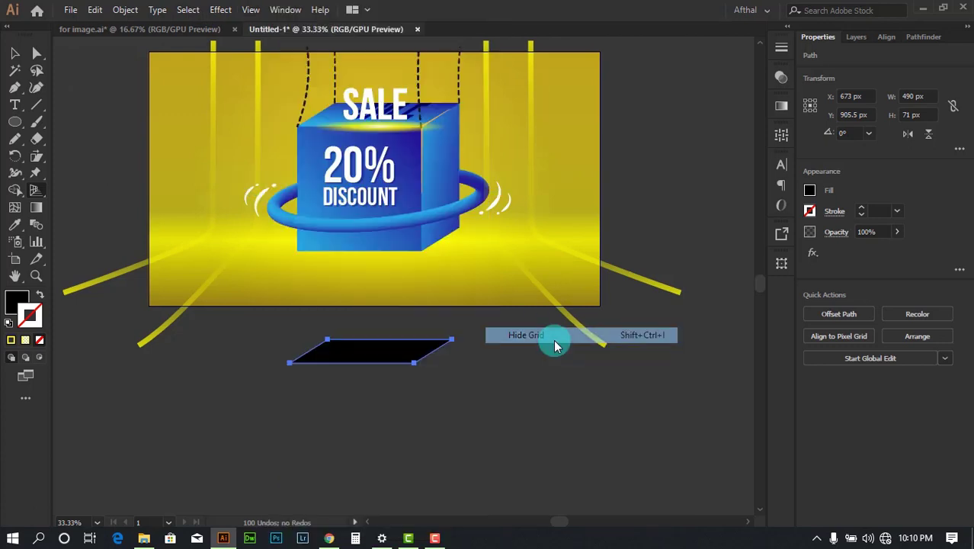
Step: Try adding gradient mesh points through the middle and near both slanted ends of the black parallelogram with the Mesh tool
click(15, 210)
scroll(383, 355, up, 3)
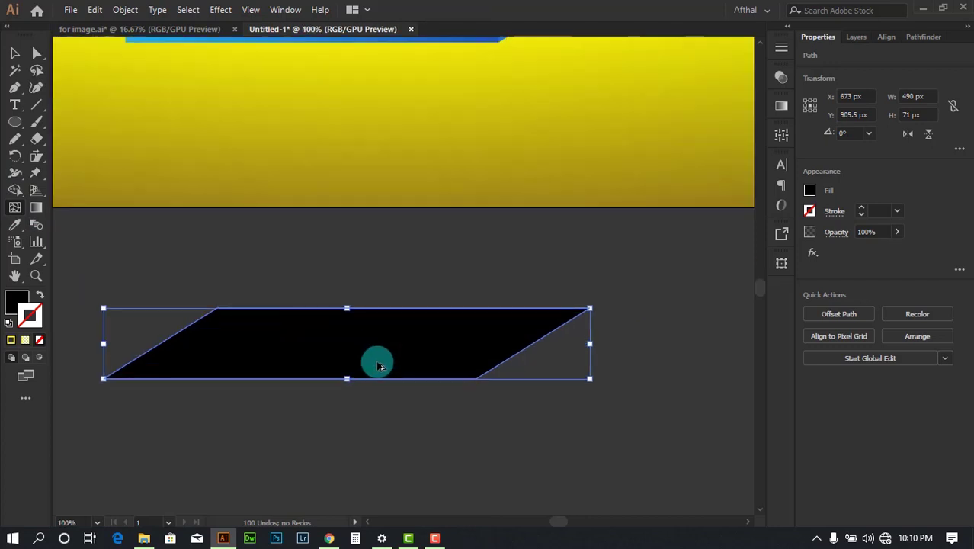
scroll(379, 366, up, 1)
click(331, 331)
scroll(575, 329, down, 1)
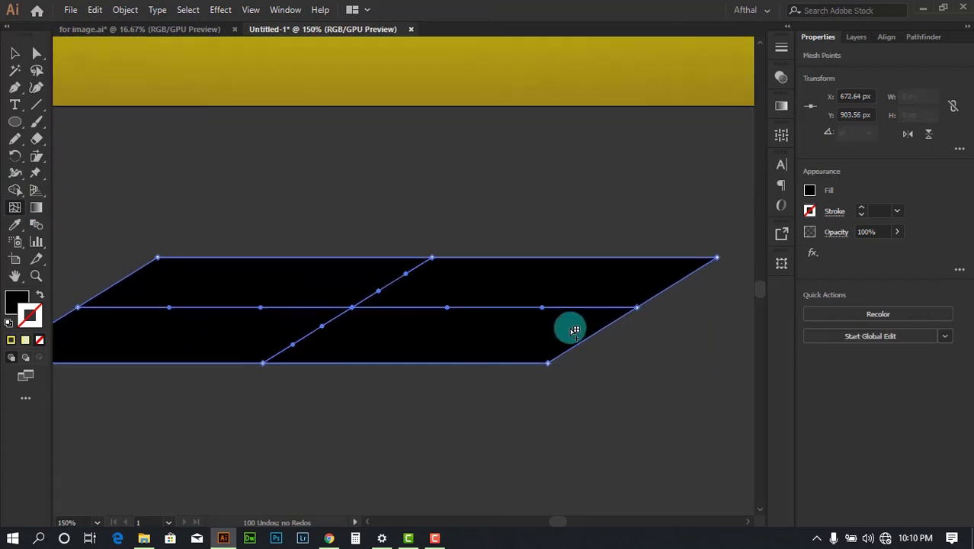
click(593, 307)
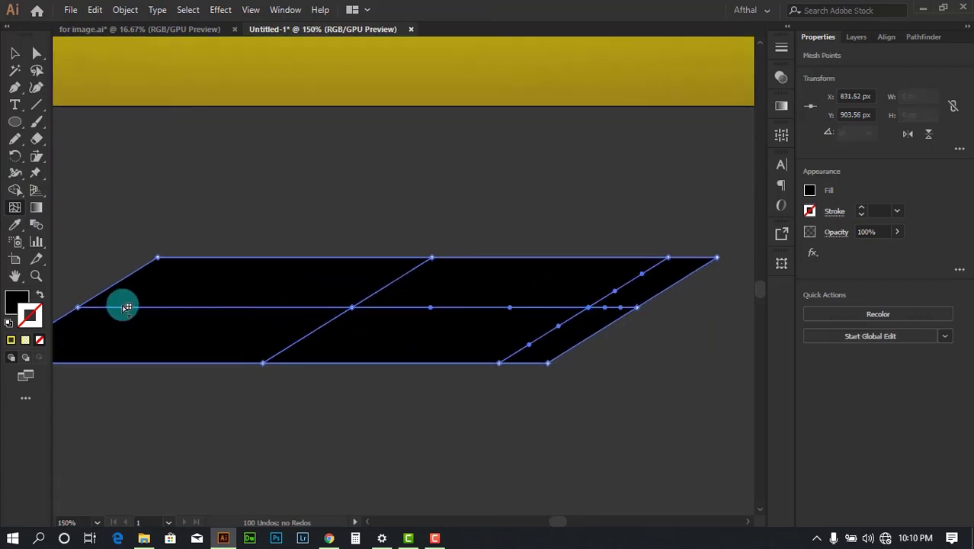
click(109, 306)
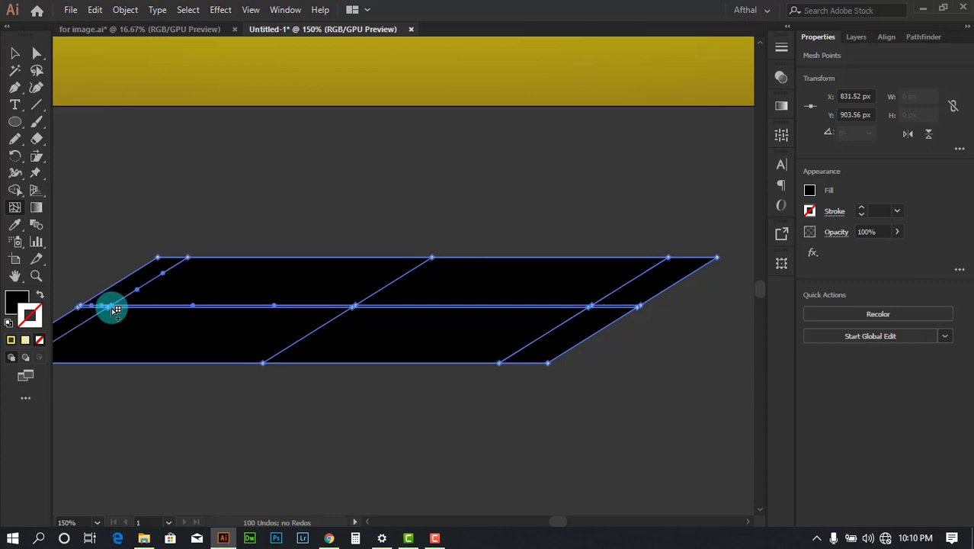
click(349, 308)
Step: Undo all the mesh points just added to the black parallelogram
scroll(350, 309, down, 1)
scroll(207, 311, up, 2)
scroll(207, 311, up, 1)
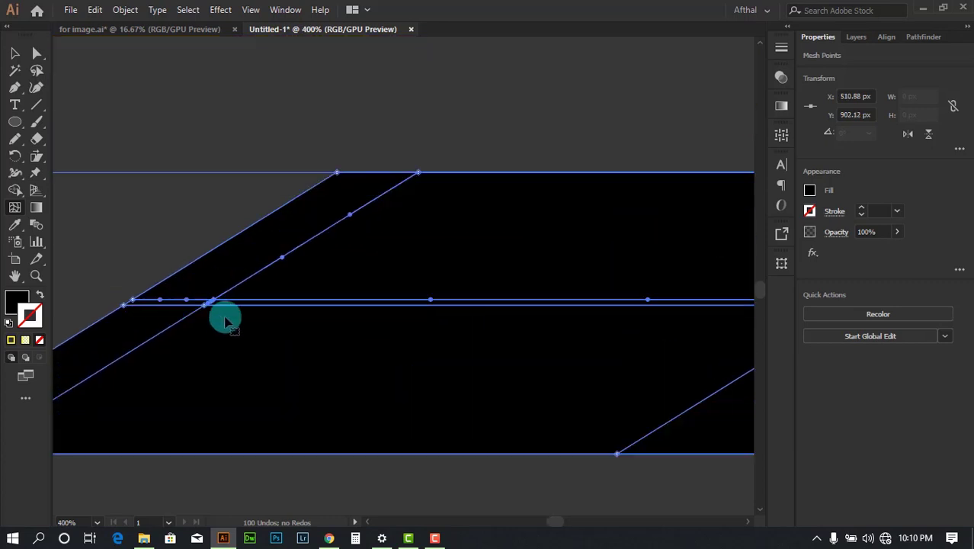
key(ctrl+z)
scroll(224, 317, up, 1)
scroll(161, 300, down, 2)
key(ctrl+z)
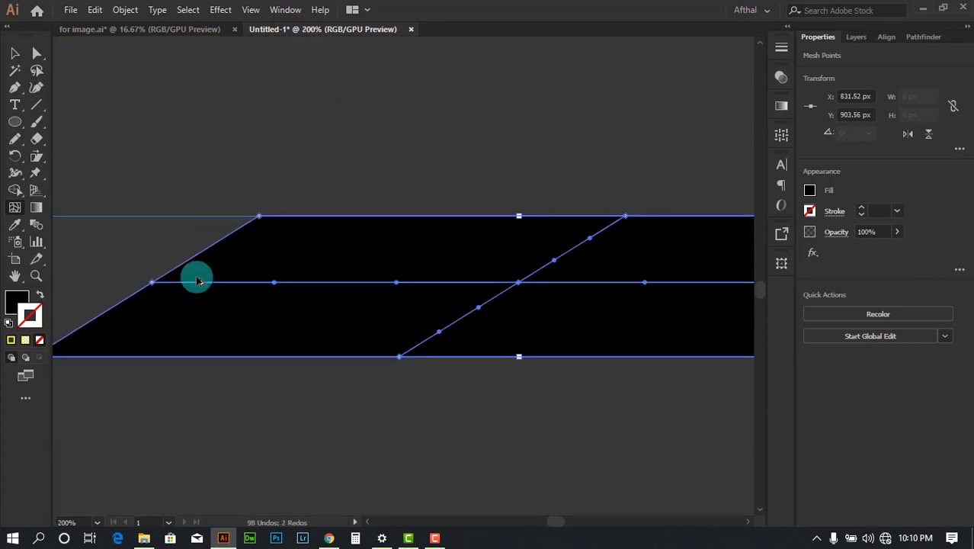
scroll(284, 289, down, 2)
key(ctrl+z)
Step: Add two closely spaced slanted mesh lines near each end of the black parallelogram, crossing one shared horizontal mesh line, and deselect it
scroll(460, 252, up, 3)
click(460, 252)
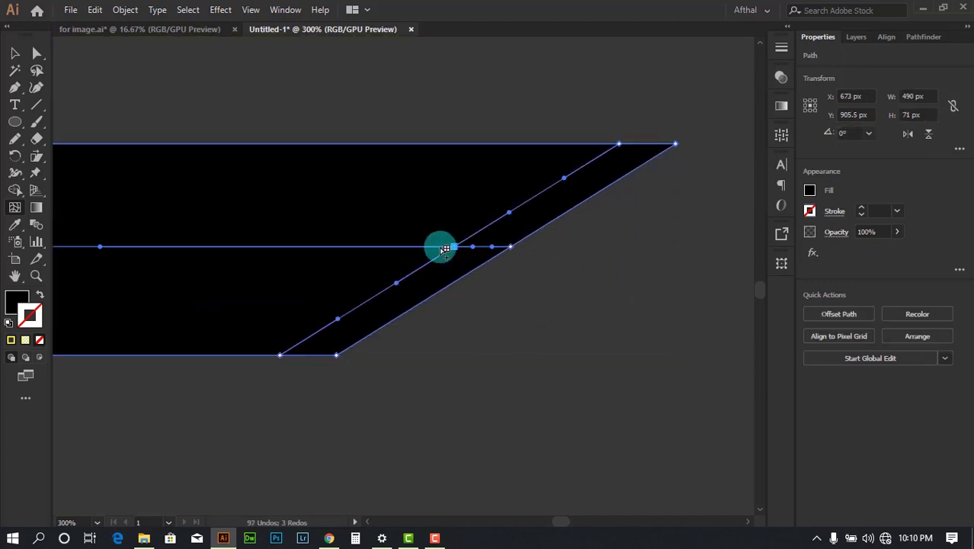
click(411, 247)
scroll(394, 282, down, 3)
scroll(187, 274, up, 3)
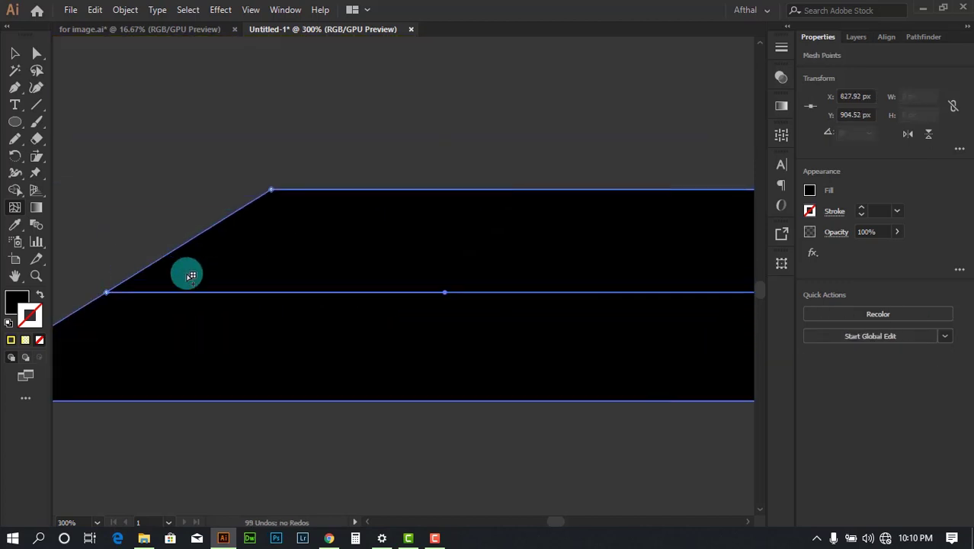
click(153, 294)
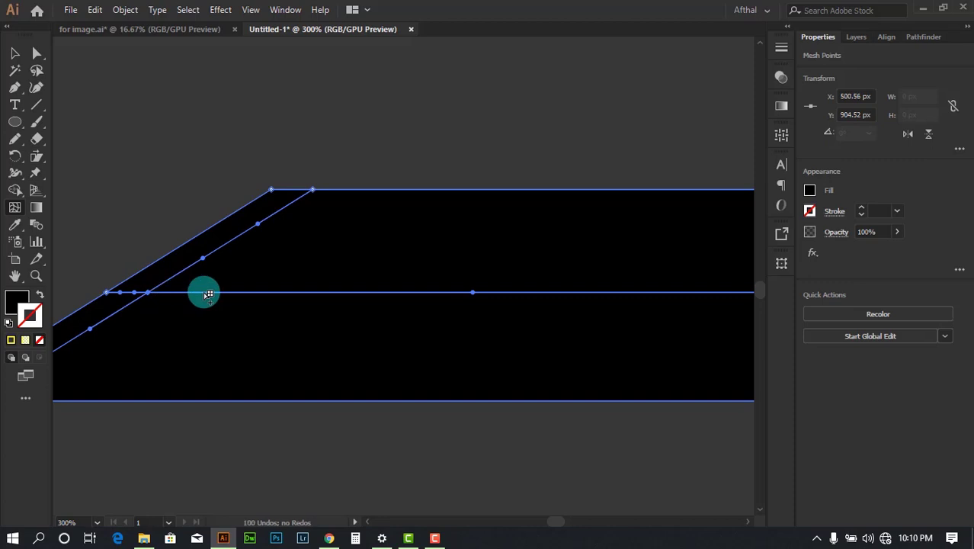
scroll(212, 293, down, 2)
drag(633, 194, 437, 192)
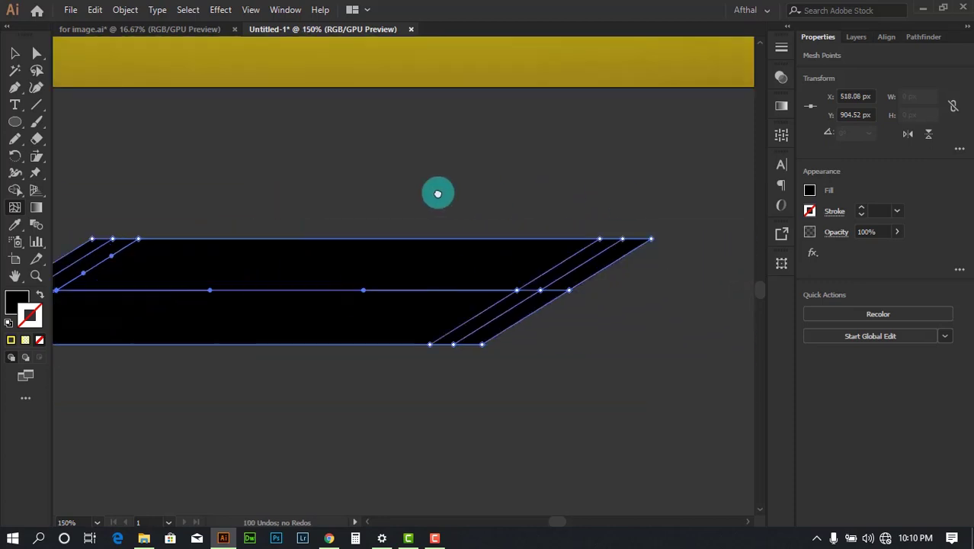
click(15, 55)
click(556, 195)
scroll(556, 196, down, 2)
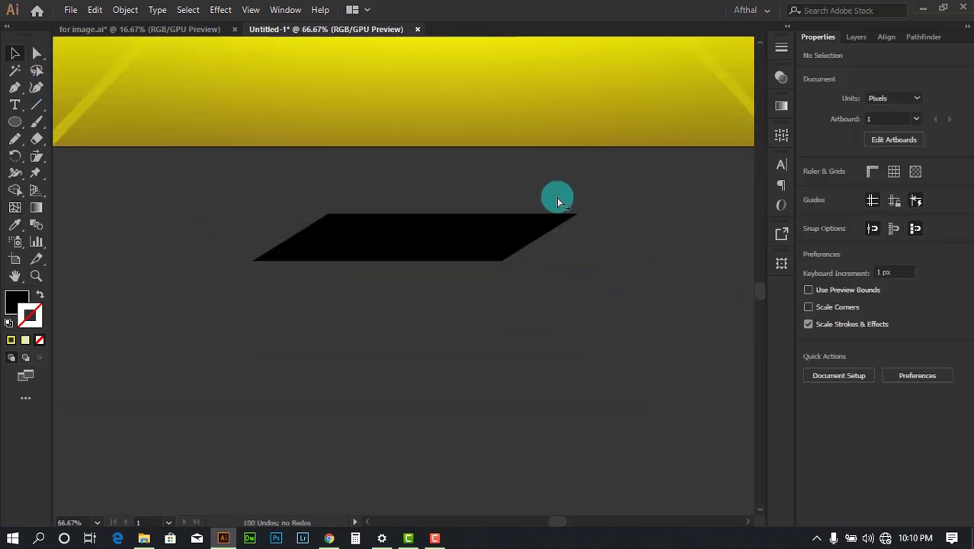
Step: Make the three mesh points along the parallelogram's right slanted edge fully transparent
drag(596, 221, 538, 259)
click(460, 288)
scroll(495, 262, up, 4)
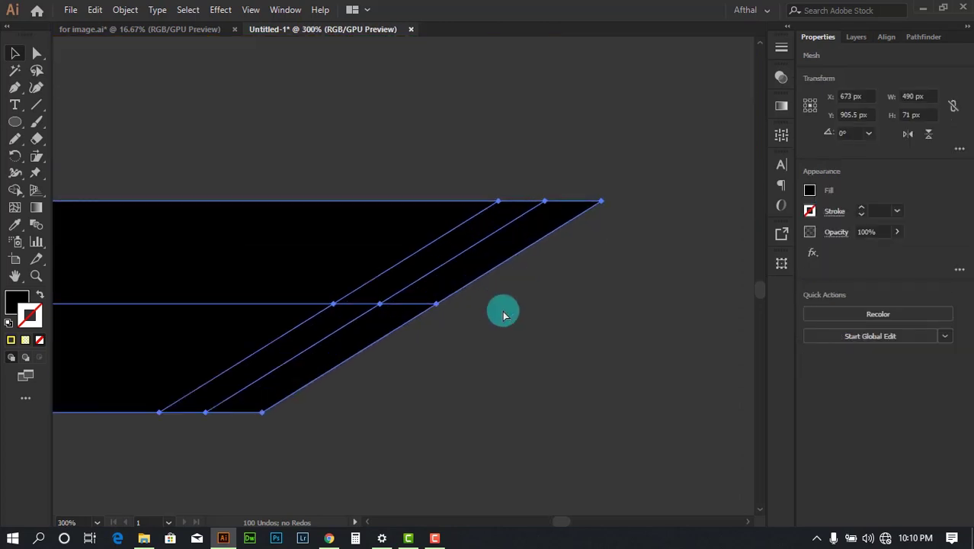
drag(520, 340, 580, 281)
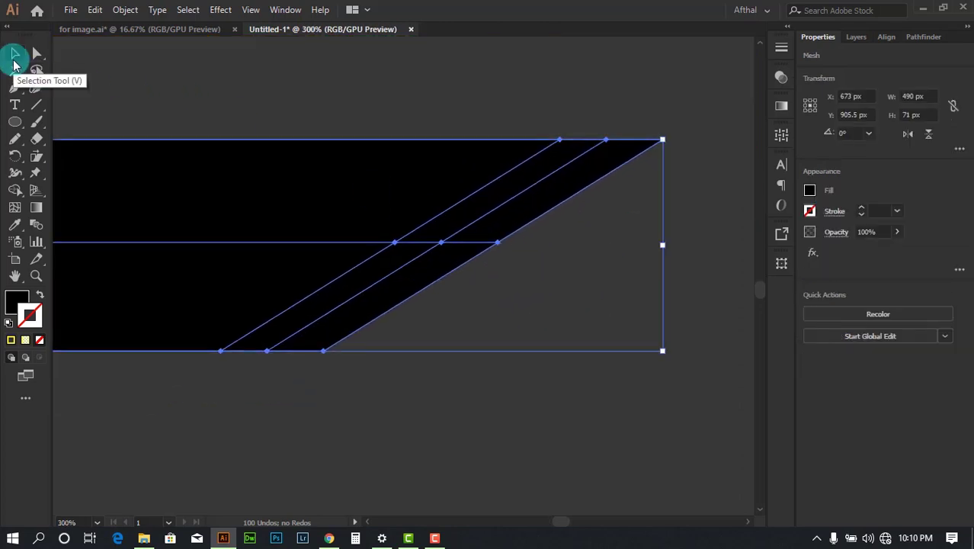
click(36, 53)
drag(665, 143, 655, 147)
click(497, 244)
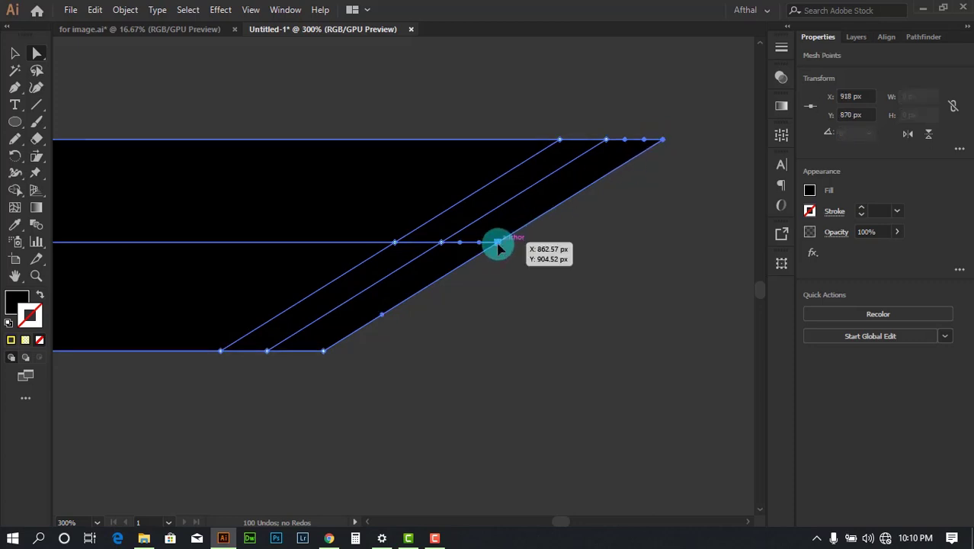
click(326, 350)
shift+click(324, 351)
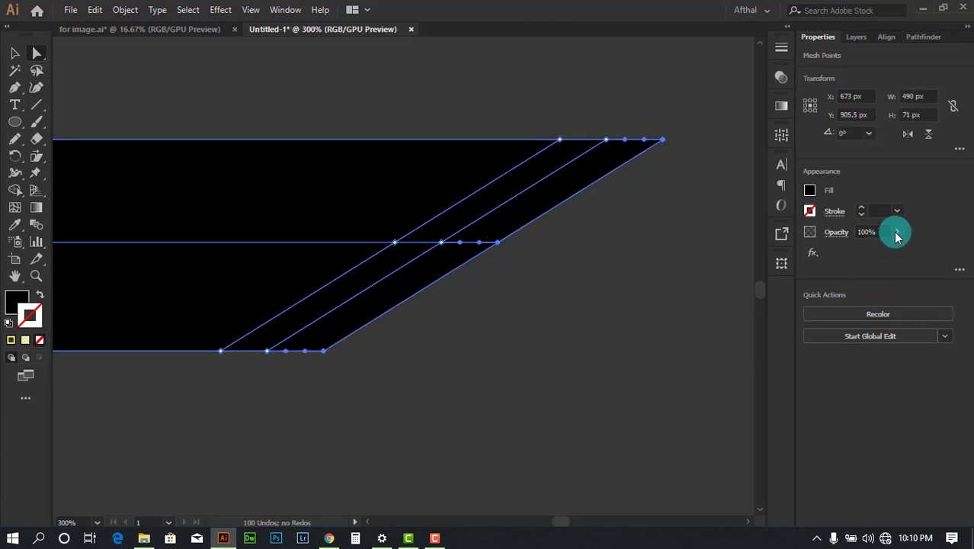
drag(893, 251, 651, 251)
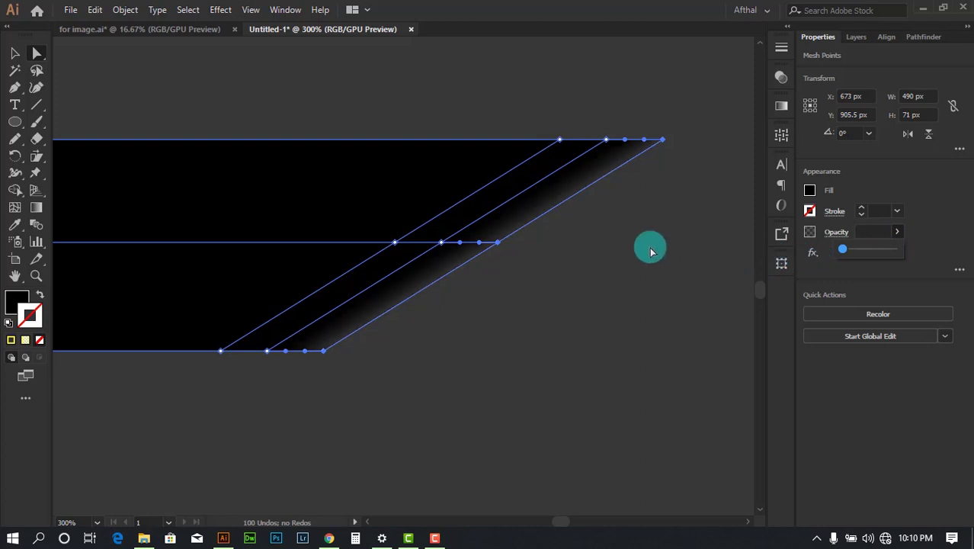
Step: Set the opacity of the three points on the mesh line nearest the right slanted edge to 74% and deselect
click(607, 139)
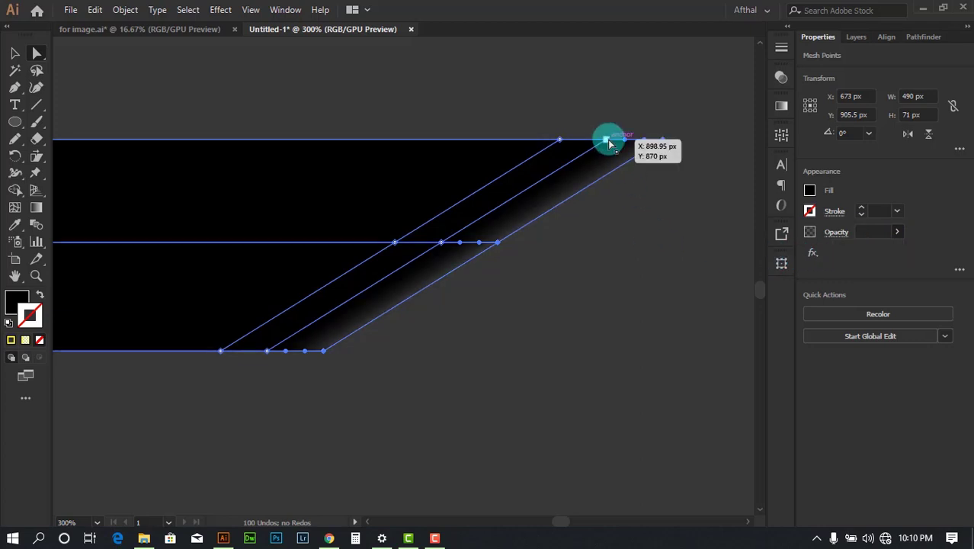
click(443, 243)
shift+click(267, 350)
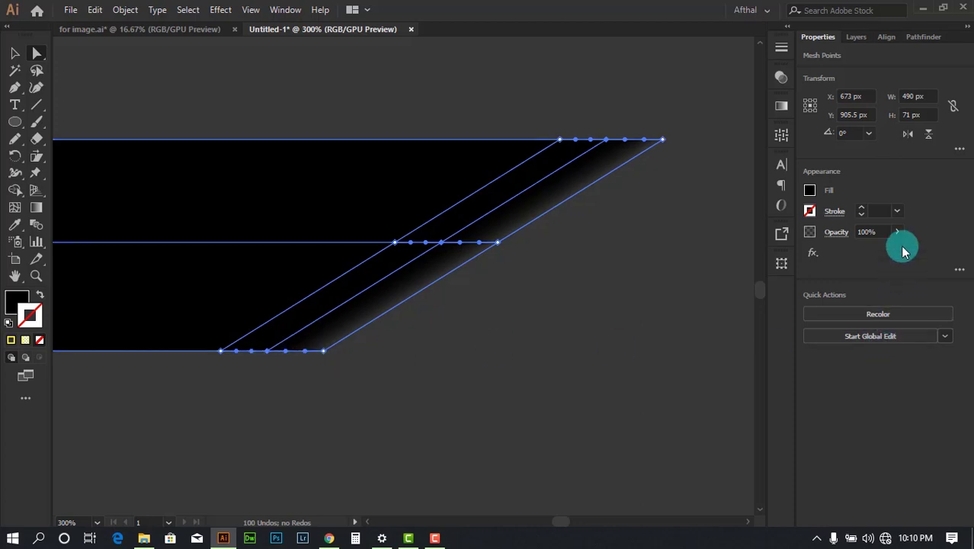
click(869, 253)
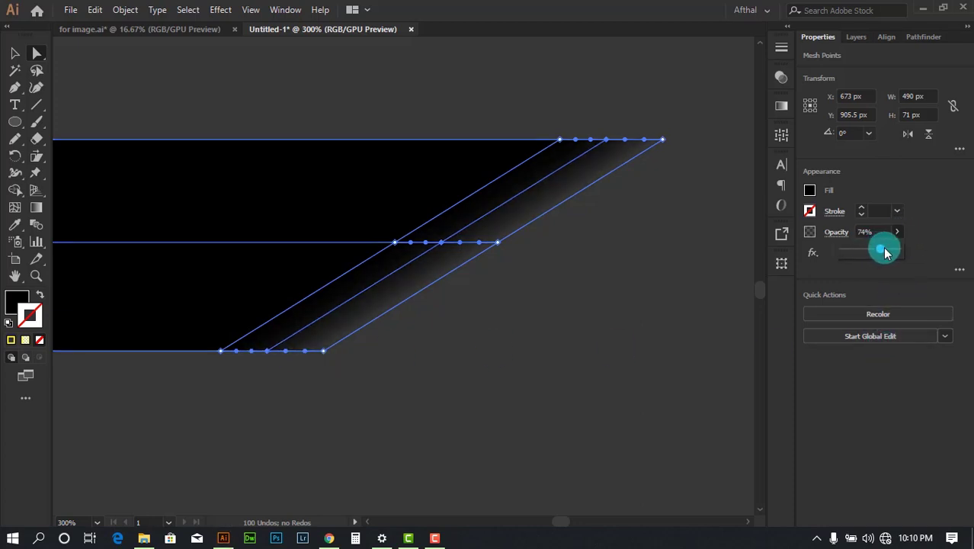
scroll(616, 260, down, 2)
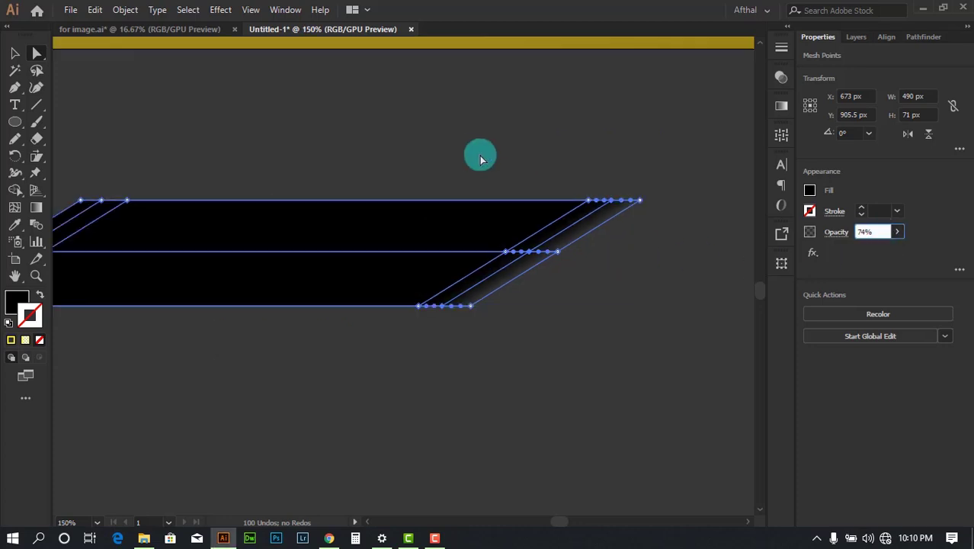
click(480, 157)
Step: Make the three mesh points along the parallelogram's left slanted edge fully transparent
drag(287, 146, 489, 147)
drag(395, 138, 507, 139)
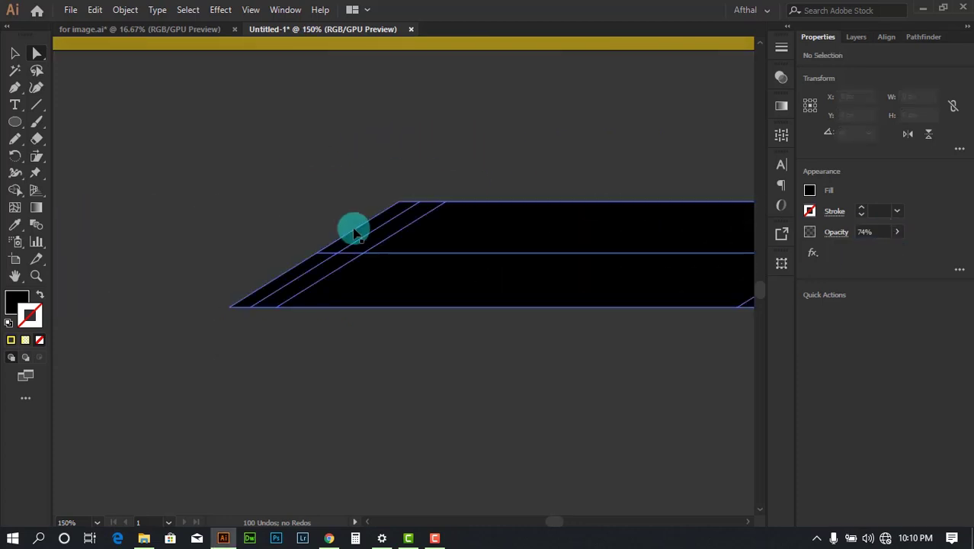
scroll(358, 230, up, 1)
click(396, 272)
scroll(320, 266, up, 1)
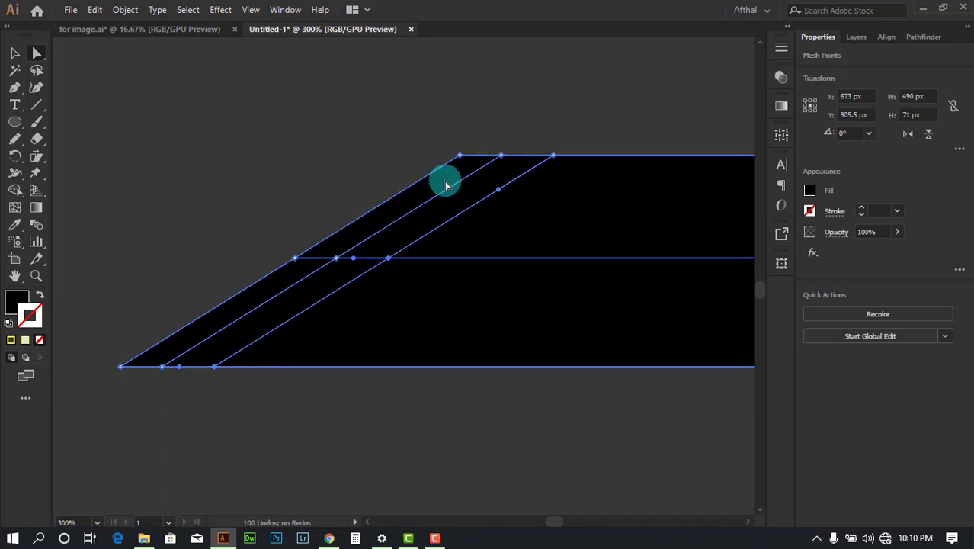
click(459, 157)
shift+click(295, 258)
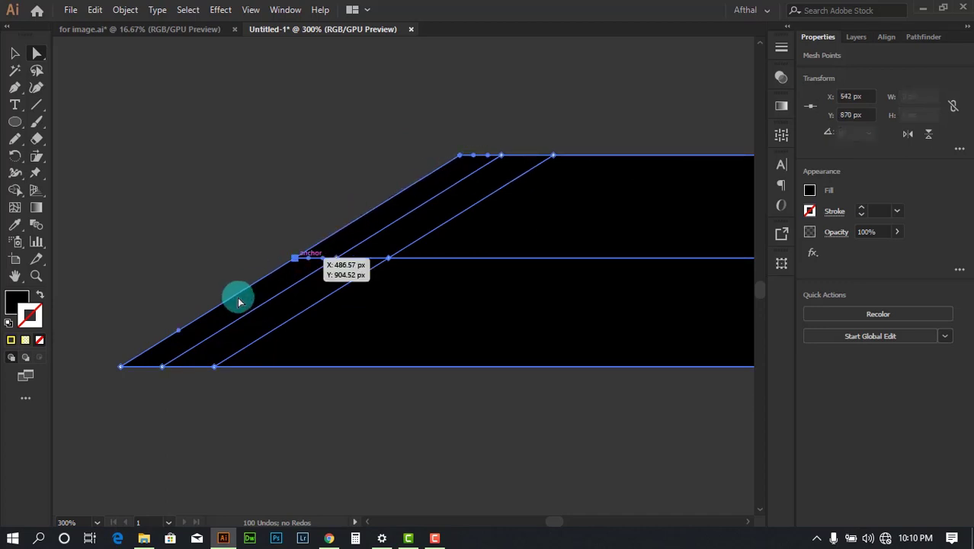
shift+click(120, 368)
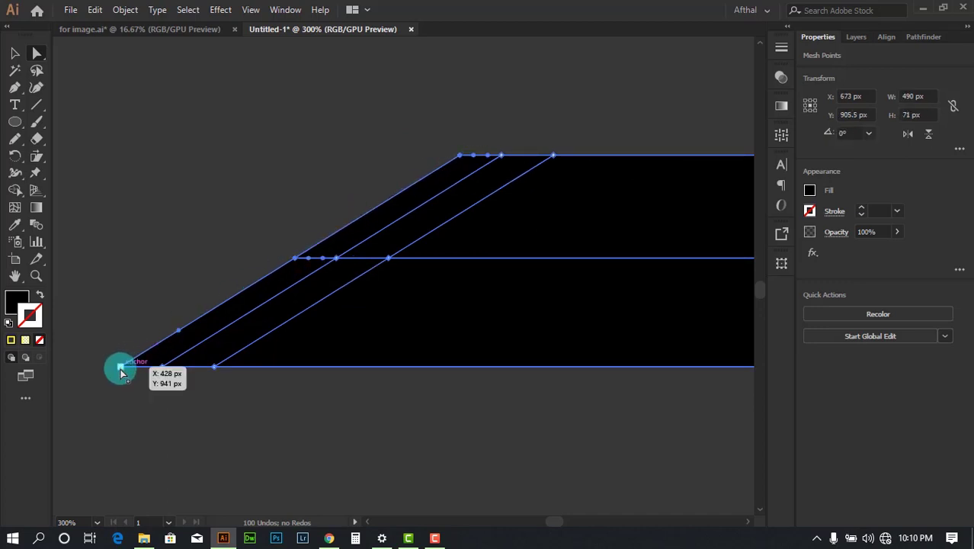
click(896, 233)
drag(893, 250, 711, 252)
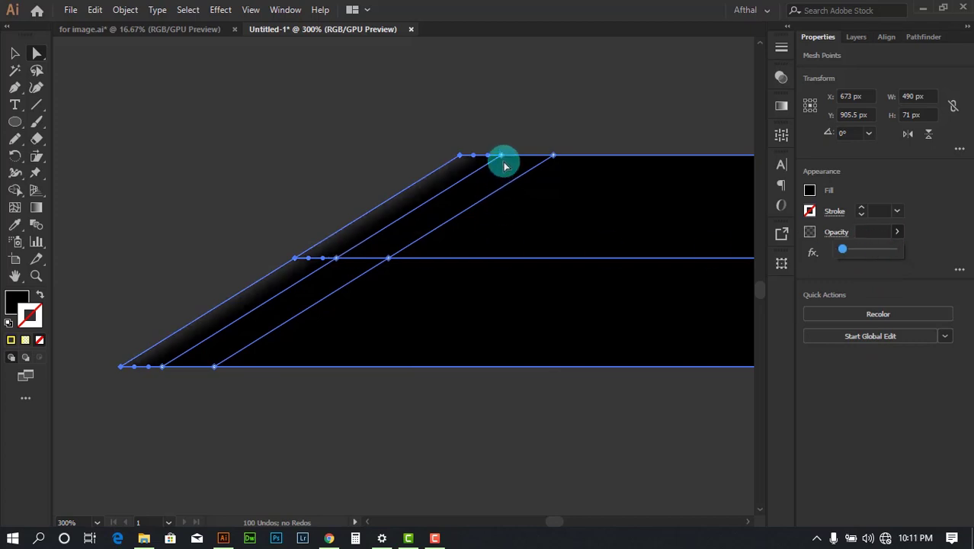
Step: Set the opacity of the three points on the mesh line nearest the left slanted edge to 69% and deselect
click(339, 260)
shift+click(336, 260)
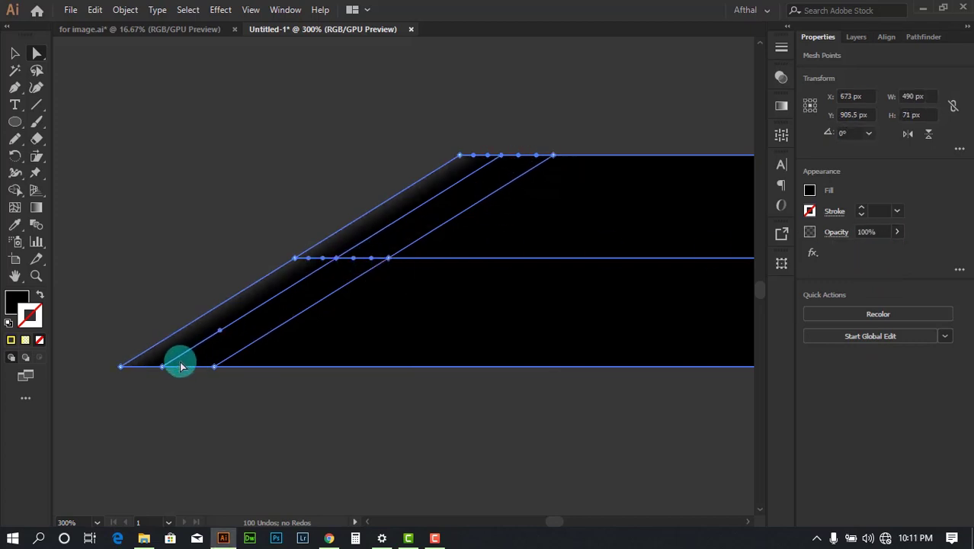
click(897, 233)
drag(895, 241, 867, 255)
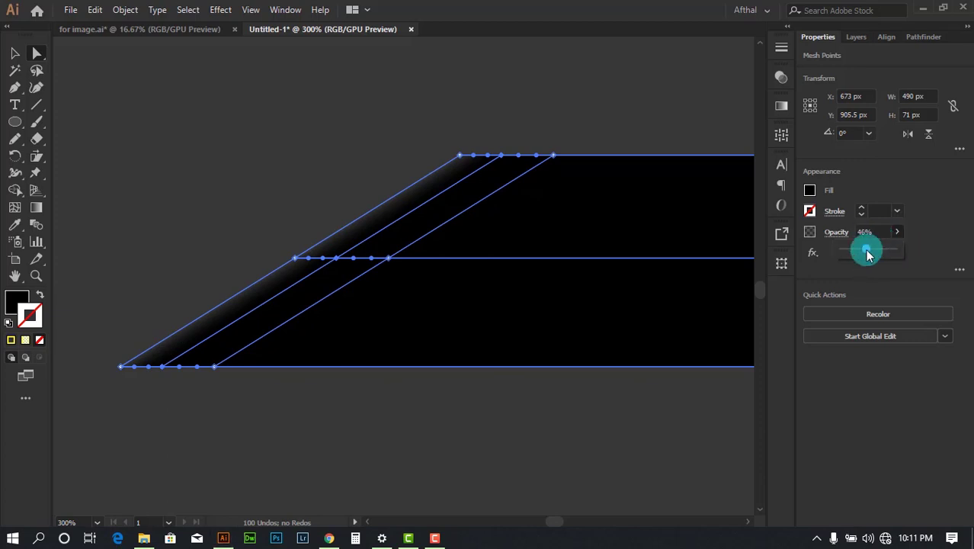
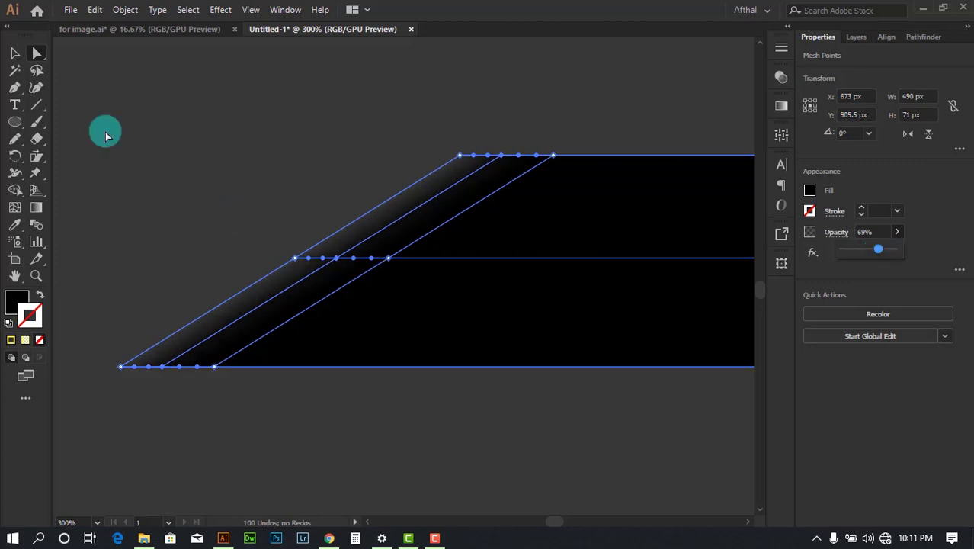
click(16, 52)
click(193, 193)
Step: Move the faded black parallelogram up onto the artboard floor, just below the box's base
scroll(183, 207, down, 5)
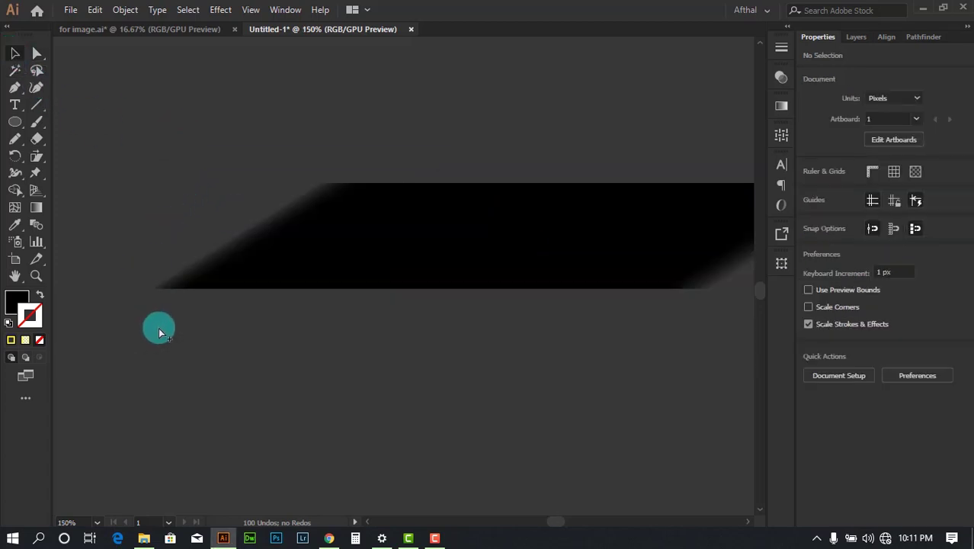
drag(445, 293, 551, 364)
drag(431, 369, 425, 243)
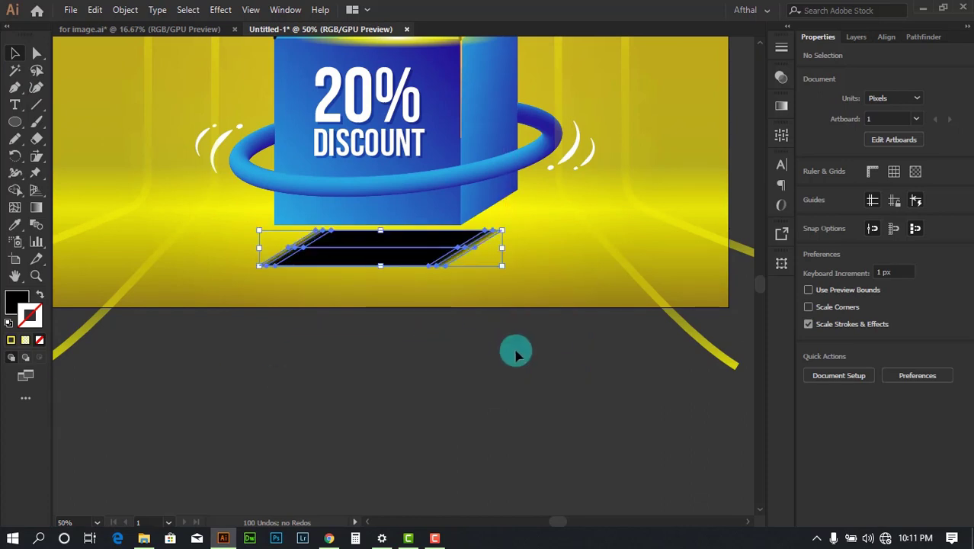
Step: Try to widen the floor shadow on both sides of the box's base, and undo the change
scroll(483, 276, up, 2)
drag(572, 248, 607, 222)
click(521, 404)
scroll(446, 387, down, 1)
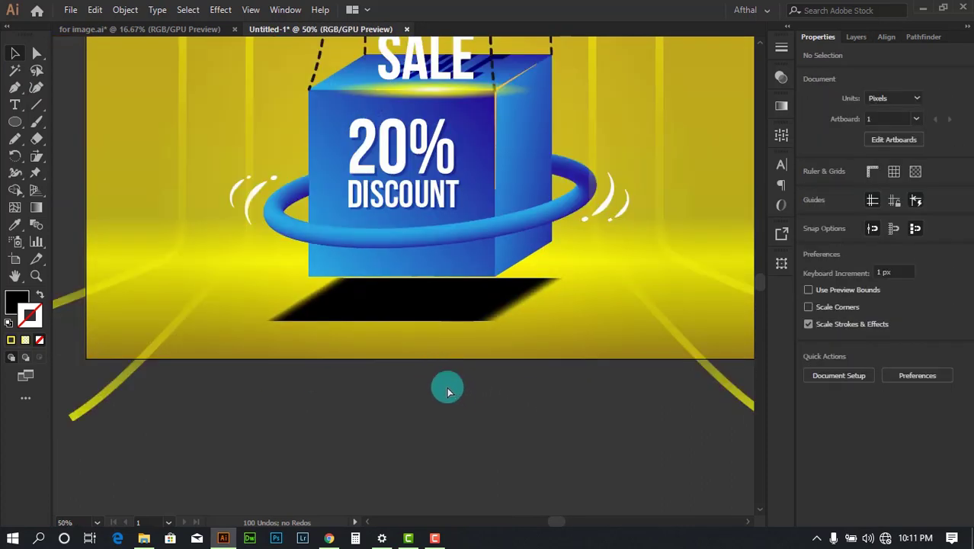
key(ctrl+z)
click(539, 394)
scroll(455, 326, up, 1)
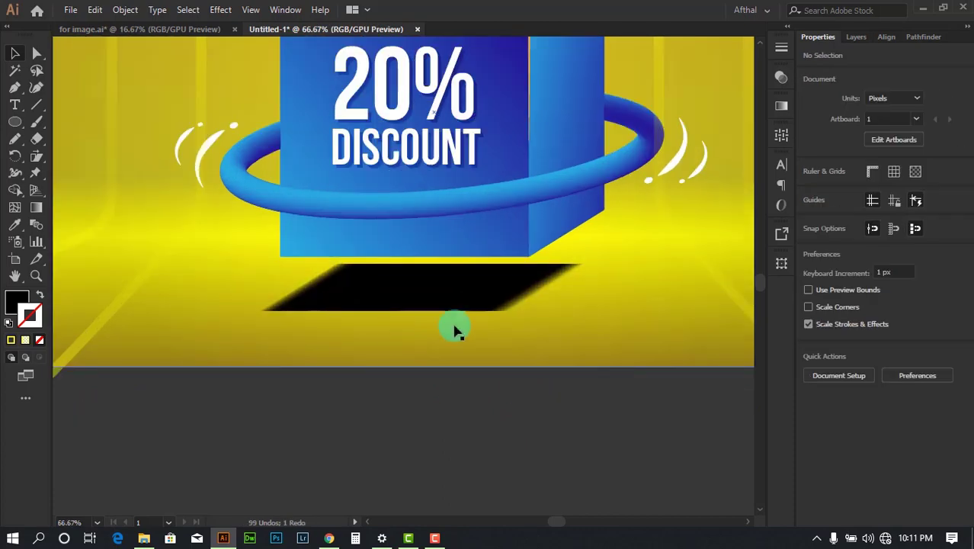
Step: Set the opacity of the whole shadow mesh to 58% and deselect it
click(505, 287)
scroll(471, 285, up, 1)
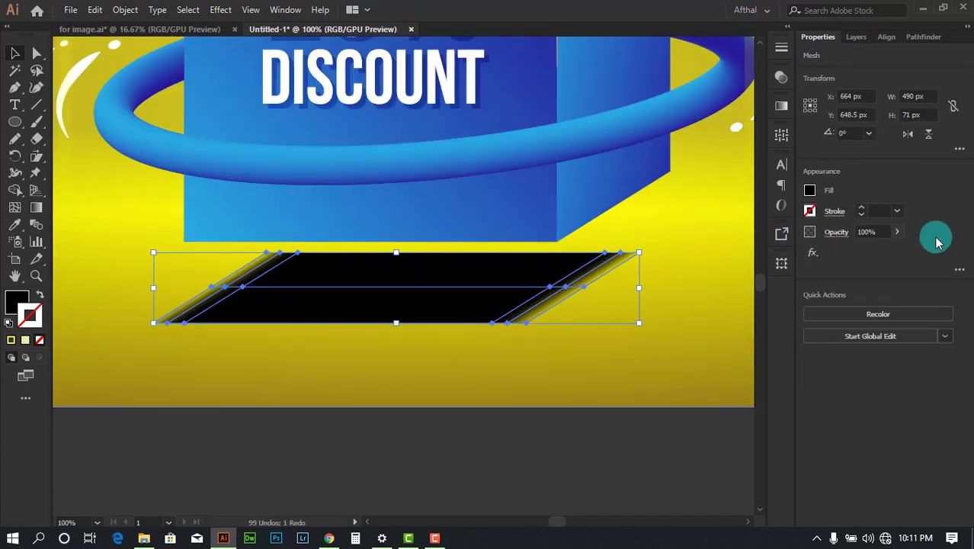
drag(882, 252, 846, 250)
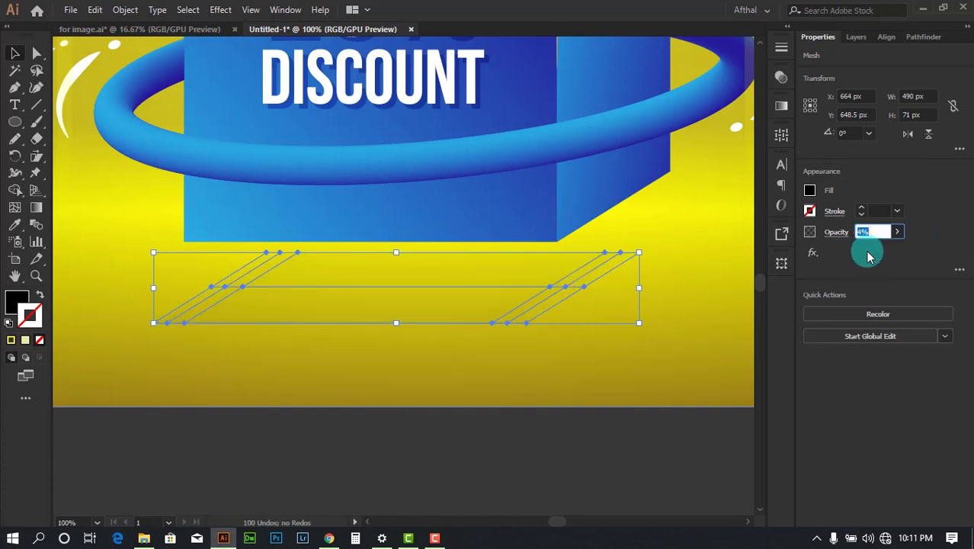
text(58)
key(Return)
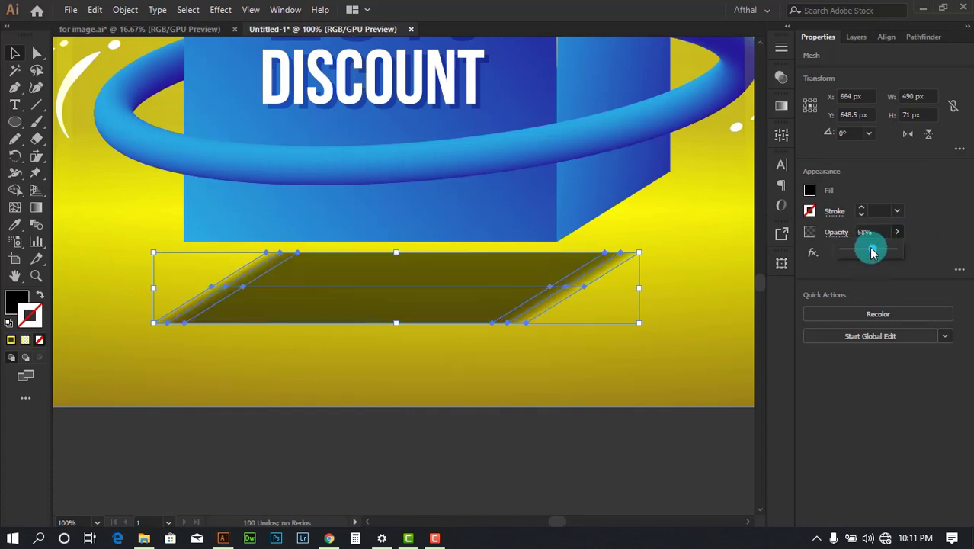
click(635, 457)
drag(543, 304, 559, 275)
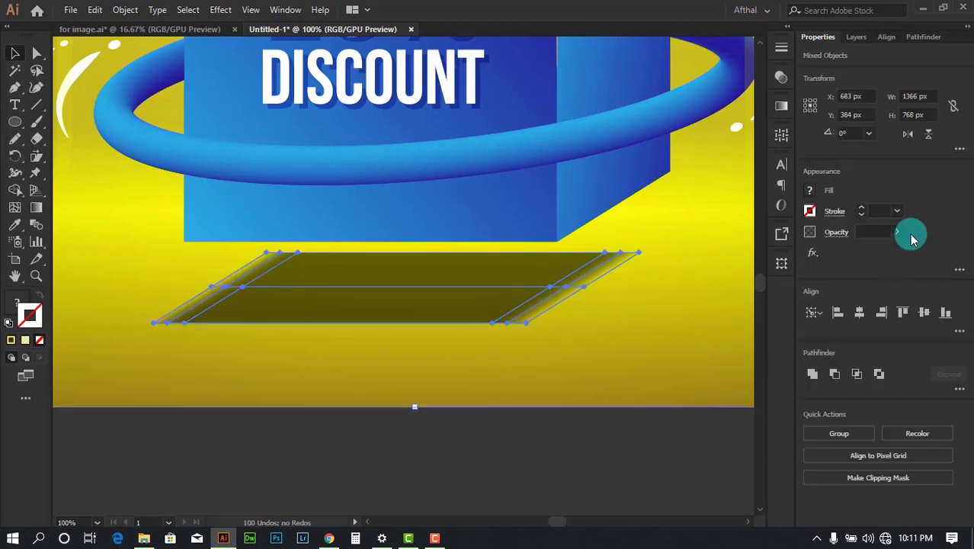
click(592, 437)
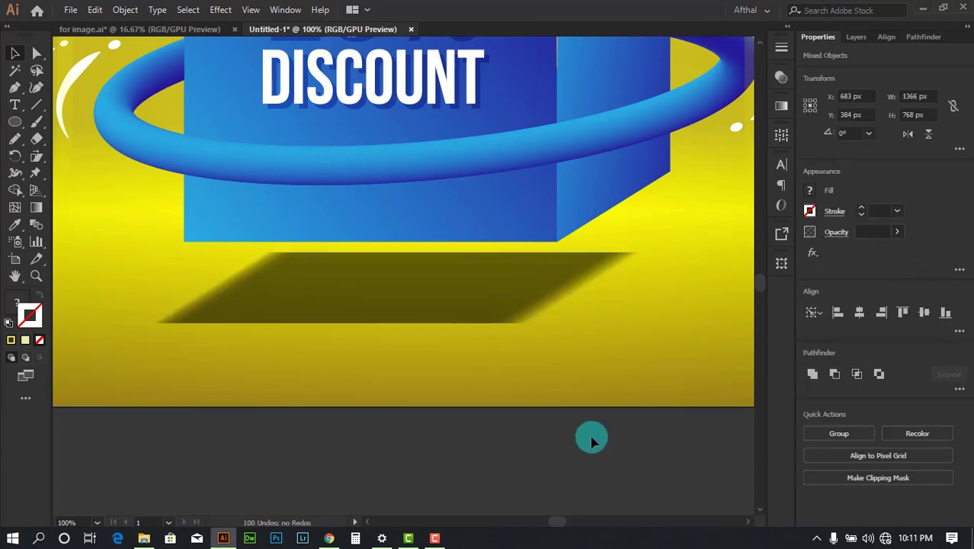
Step: Set the opacity of the whole shadow mesh to 24% and deselect it
click(492, 276)
click(896, 231)
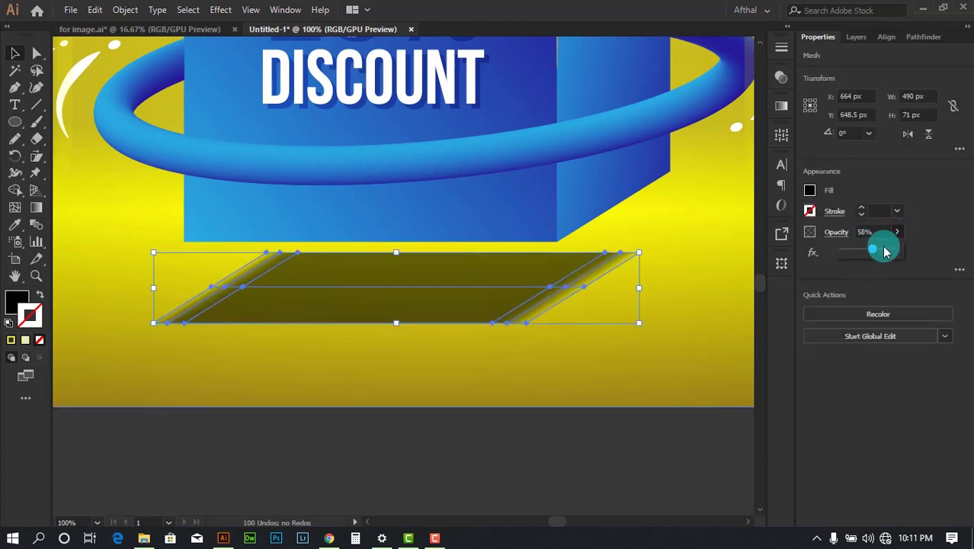
drag(880, 246, 852, 254)
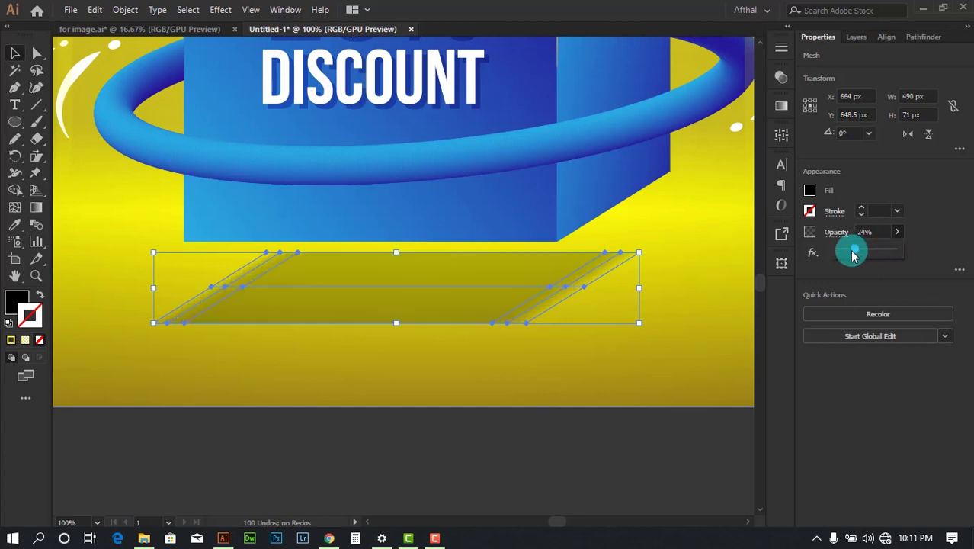
click(596, 456)
scroll(420, 382, down, 2)
scroll(500, 446, down, 2)
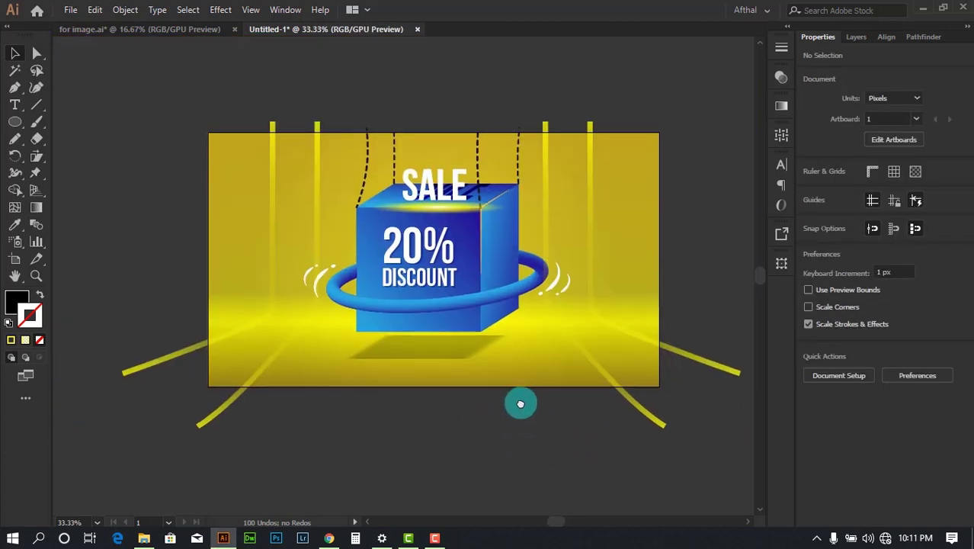
Step: Enlarge the floor shadow around its centre so it extends farther past the box on both sides
scroll(520, 400, up, 2)
click(508, 323)
drag(520, 298, 544, 282)
click(526, 408)
scroll(548, 418, down, 2)
scroll(557, 423, up, 1)
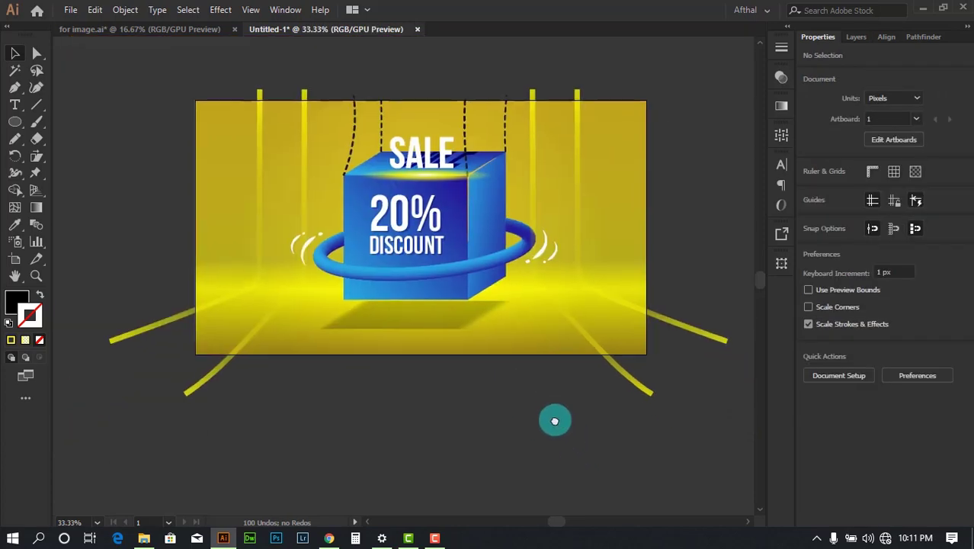
Step: Move the floor shadow up so its upper part sits behind the box's base, and deselect it
scroll(466, 330, up, 2)
drag(468, 333, 467, 305)
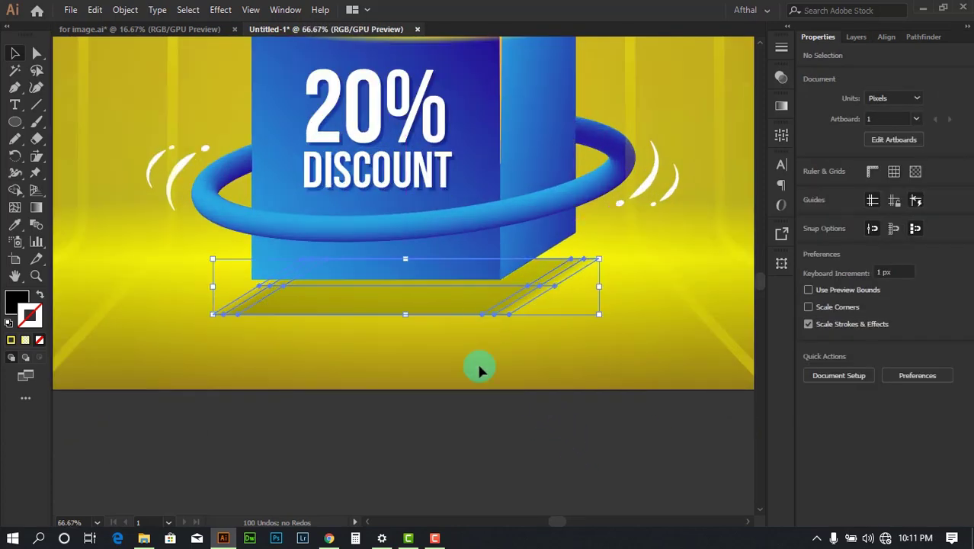
click(502, 433)
scroll(502, 433, down, 2)
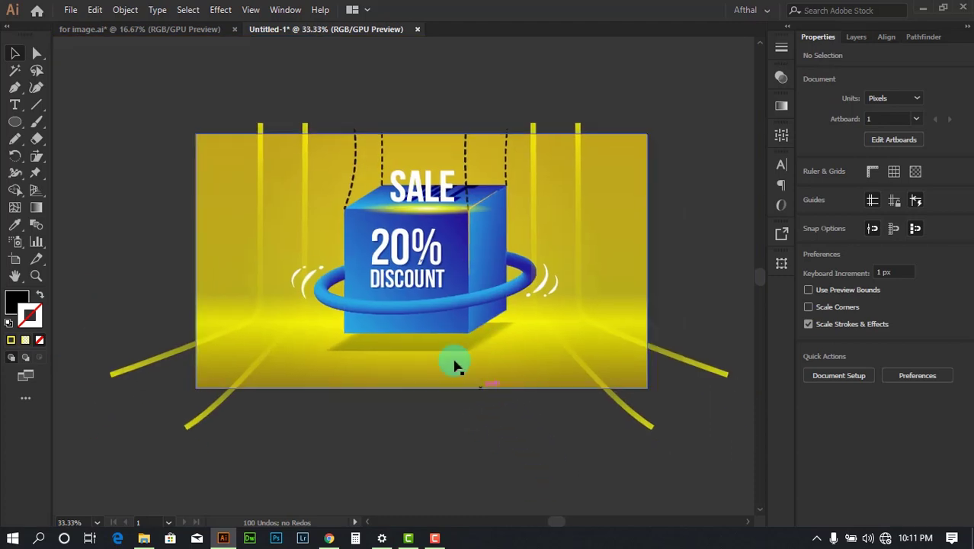
Step: Try to shift the yellow wall lines that overlap the ring's right end, and undo the move
scroll(418, 256, up, 1)
scroll(618, 269, up, 3)
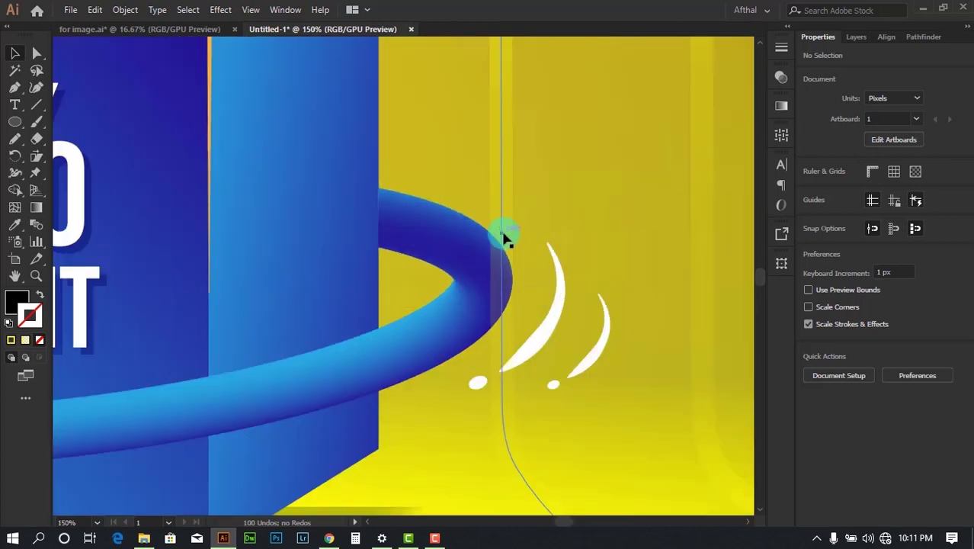
drag(488, 226, 410, 210)
key(ctrl+z)
scroll(443, 230, down, 3)
click(699, 146)
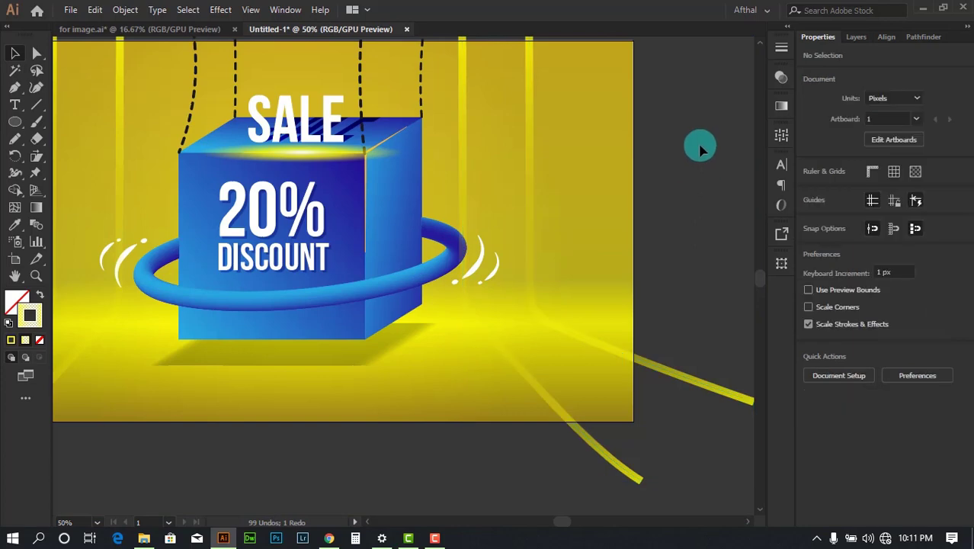
Step: Send the yellow background rectangle and both groups of yellow wall lines to the back, behind the ring, and deselect
drag(454, 154, 448, 159)
drag(336, 134, 519, 215)
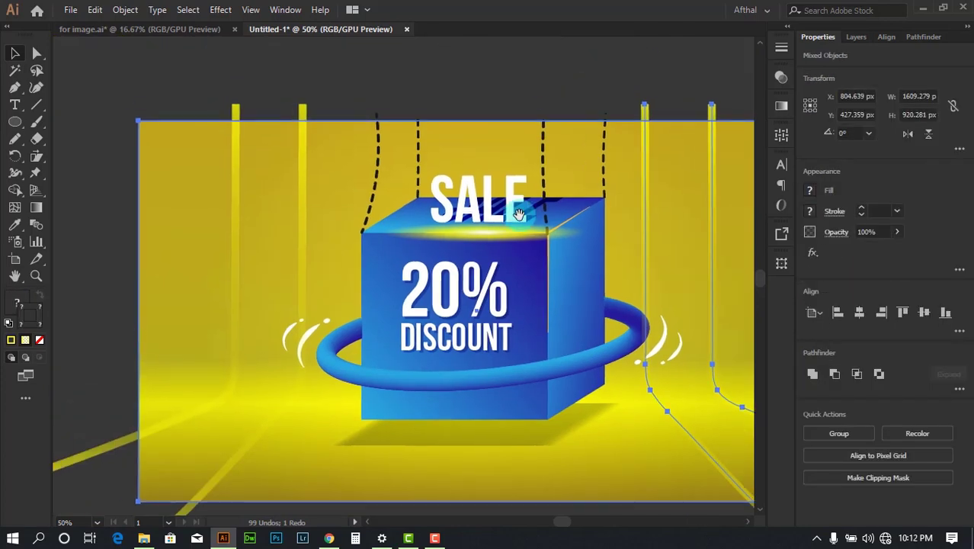
scroll(211, 169, down, 2)
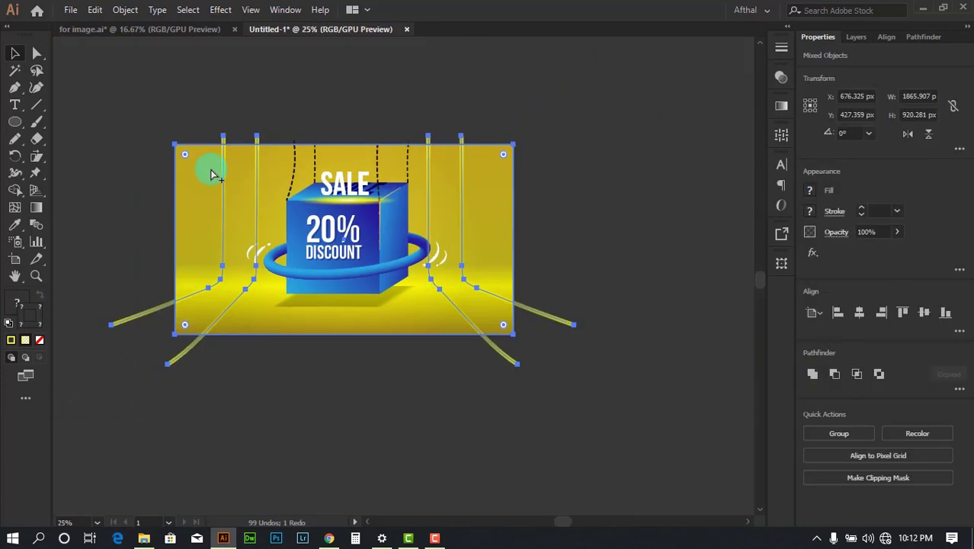
click(407, 174)
click(666, 259)
Step: Try to move the right-hand wall lines left behind the ring, undo the move and deselect
scroll(436, 221, up, 4)
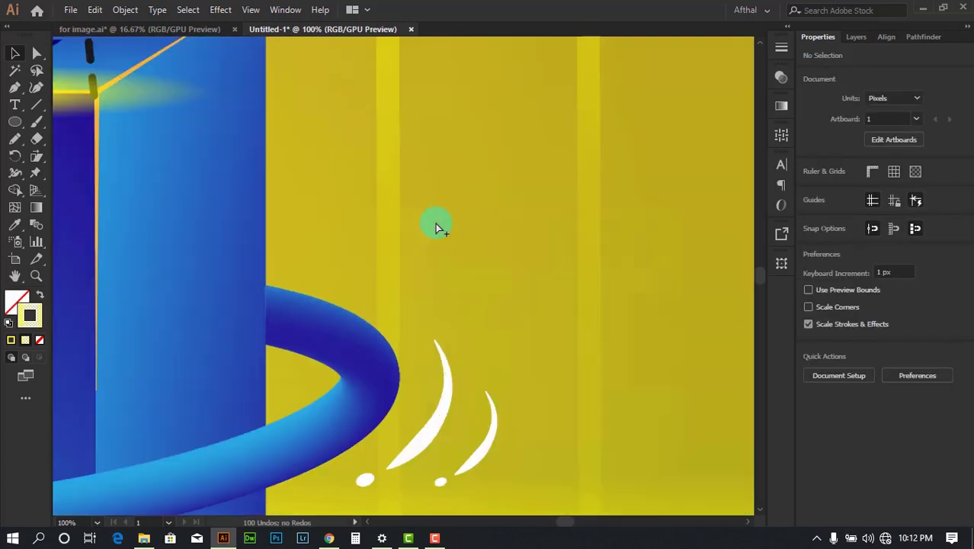
click(388, 221)
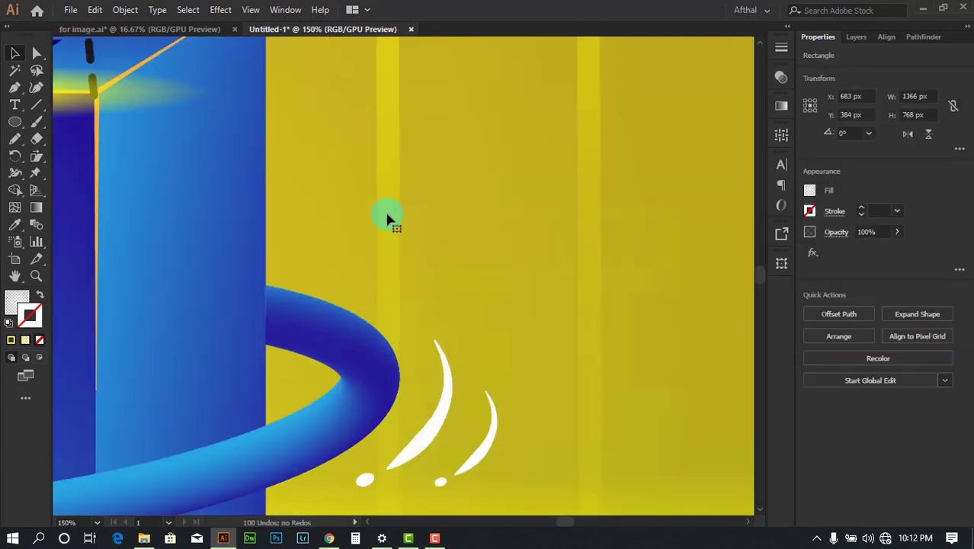
drag(388, 220, 294, 218)
click(331, 311)
click(318, 311)
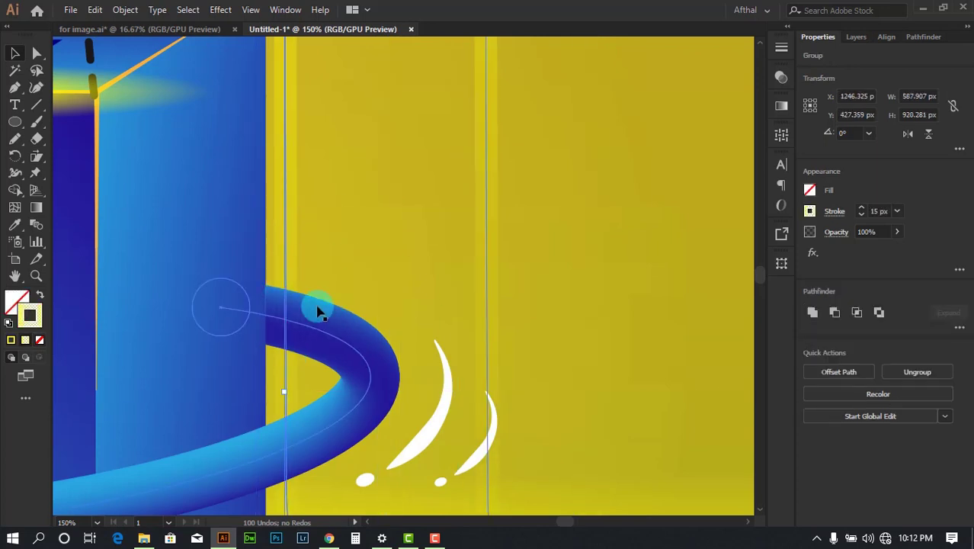
scroll(417, 263, down, 4)
key(ctrl+z)
click(636, 286)
Step: Try to move the blue clipped ring down below the box, undoing each move and deselecting it
drag(488, 328, 589, 296)
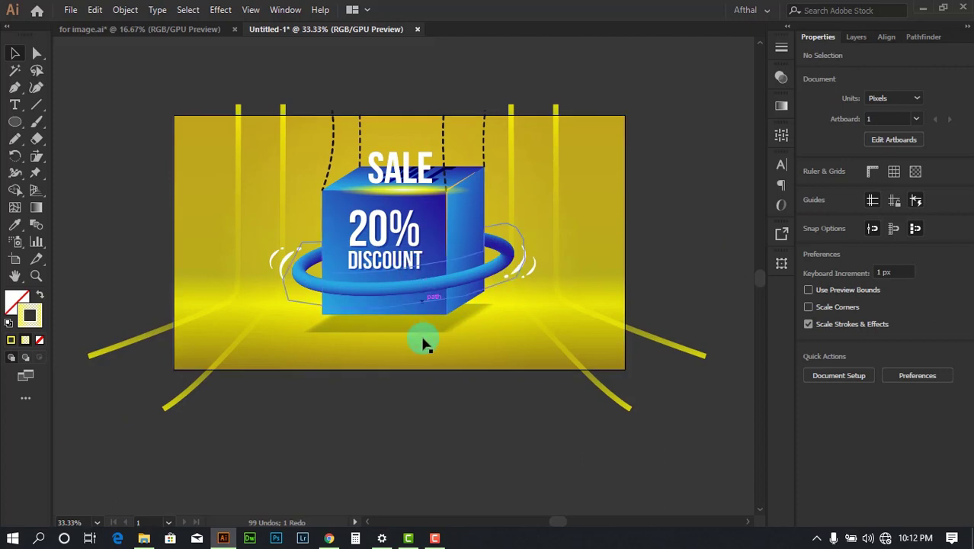
scroll(425, 381, up, 2)
scroll(579, 426, up, 2)
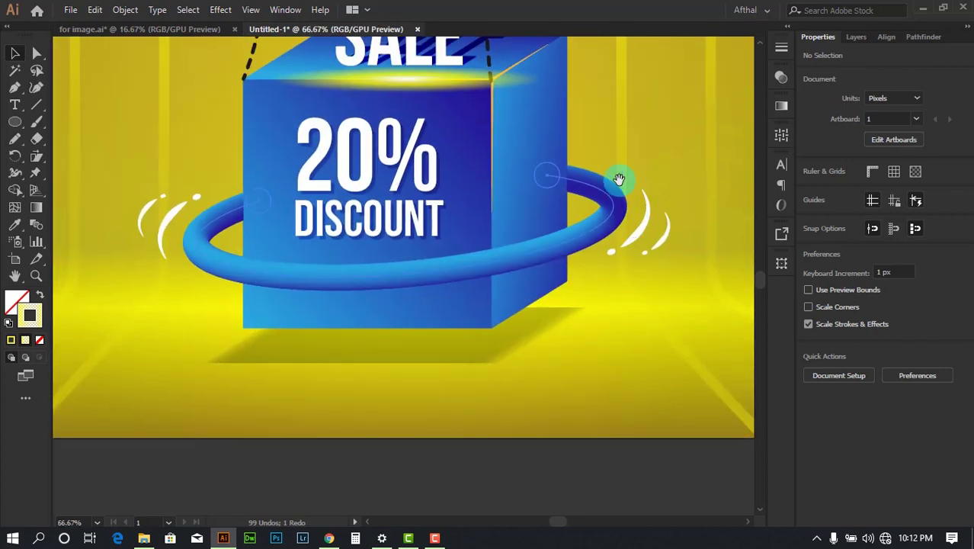
scroll(602, 164, down, 2)
scroll(602, 164, right, 1)
drag(576, 140, 583, 311)
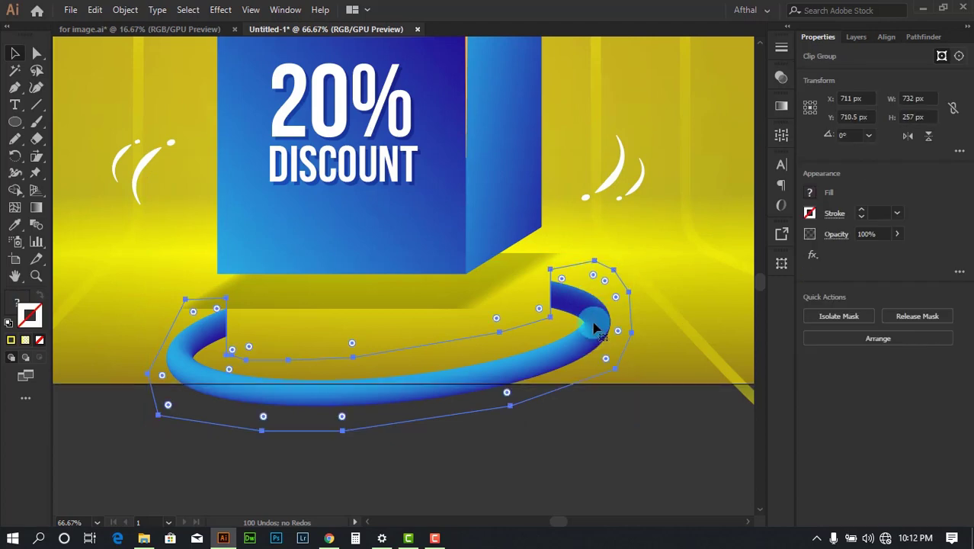
key(ctrl+z)
drag(572, 160, 614, 365)
key(ctrl+z)
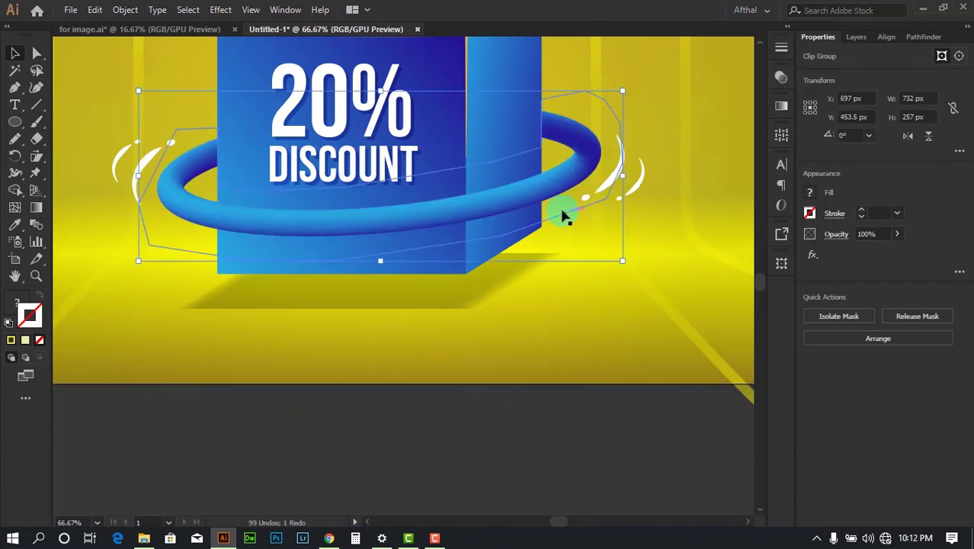
scroll(336, 322, down, 2)
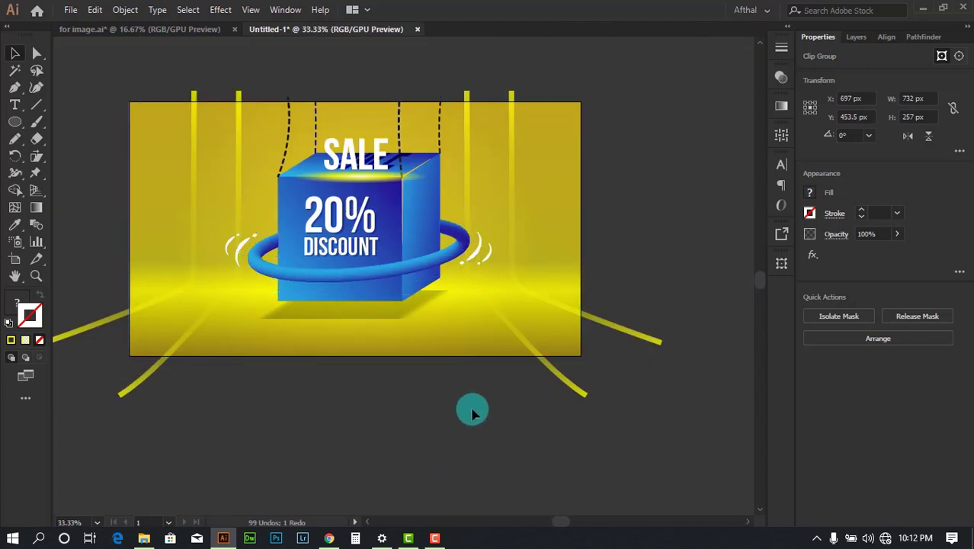
click(472, 411)
Step: Examine the box, the ring with its motion marks and the floor shadow up close and at overview scale
drag(215, 197, 276, 224)
scroll(526, 291, up, 1)
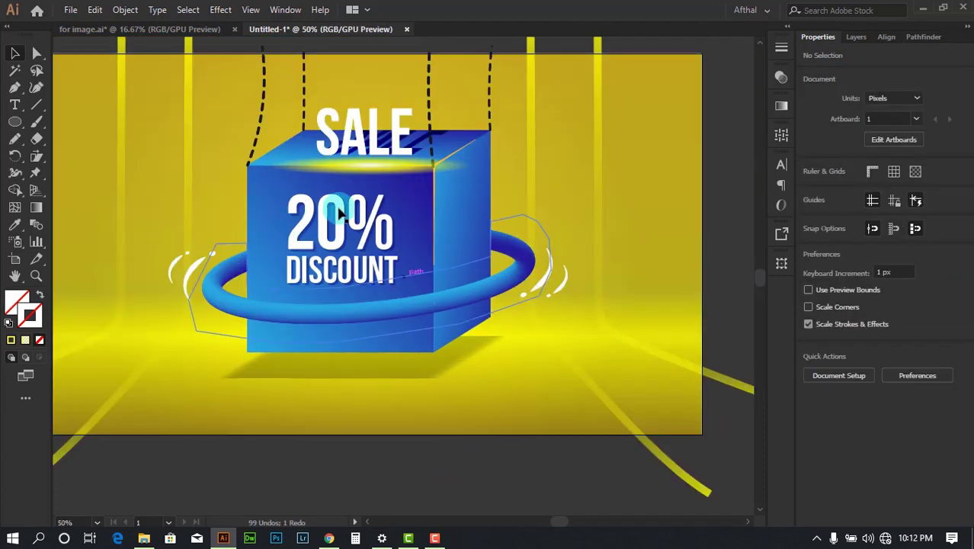
drag(496, 234, 600, 235)
drag(620, 193, 551, 196)
scroll(489, 359, up, 2)
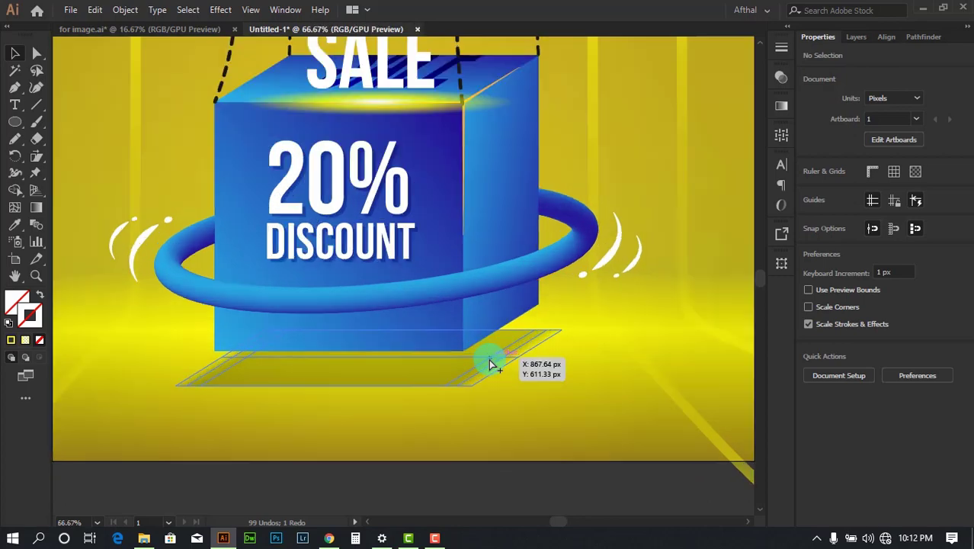
drag(643, 283, 610, 266)
scroll(610, 268, right, 1)
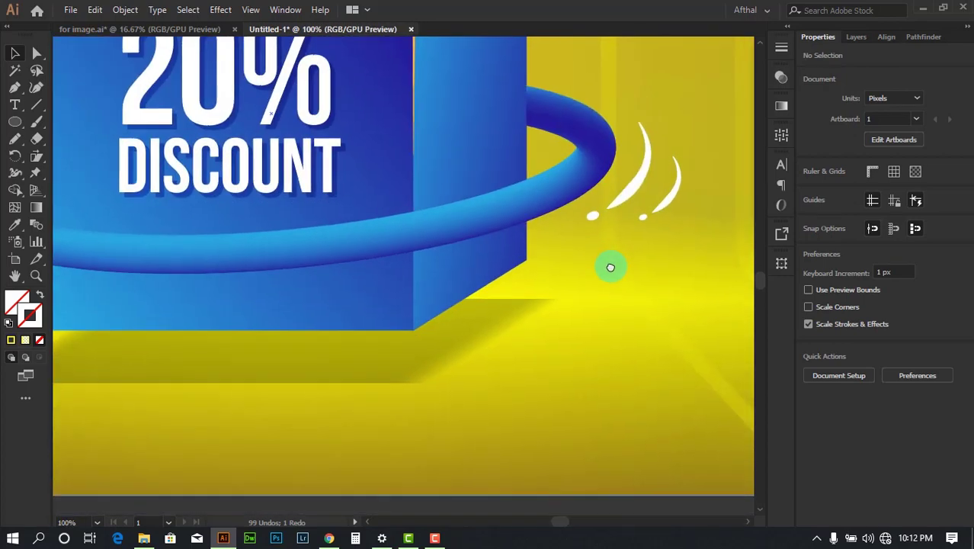
scroll(611, 267, down, 3)
scroll(615, 233, up, 1)
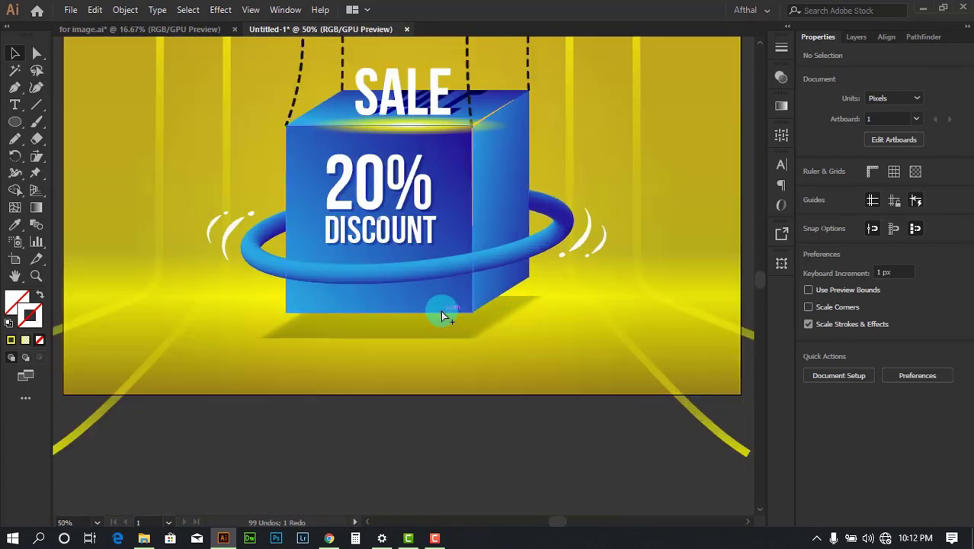
scroll(513, 230, up, 2)
scroll(513, 275, down, 2)
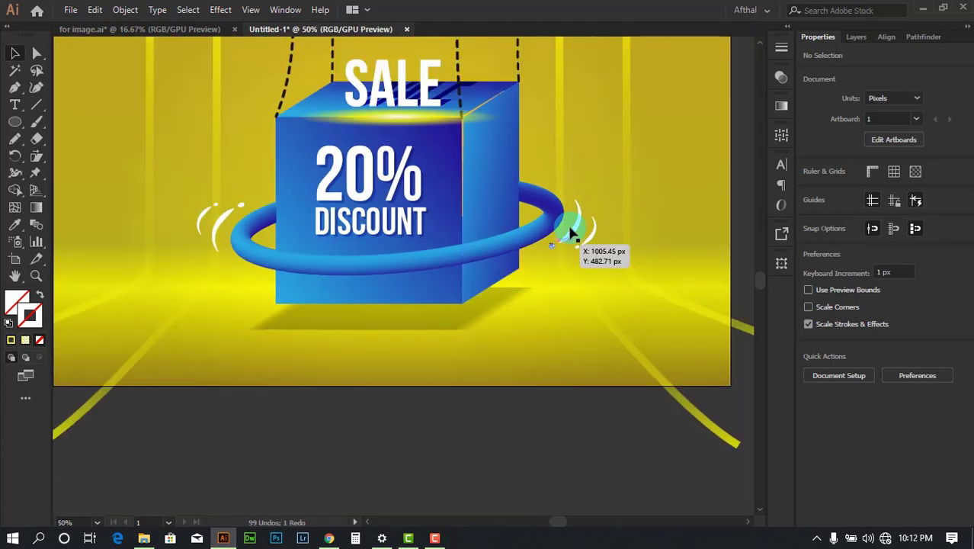
scroll(607, 227, up, 2)
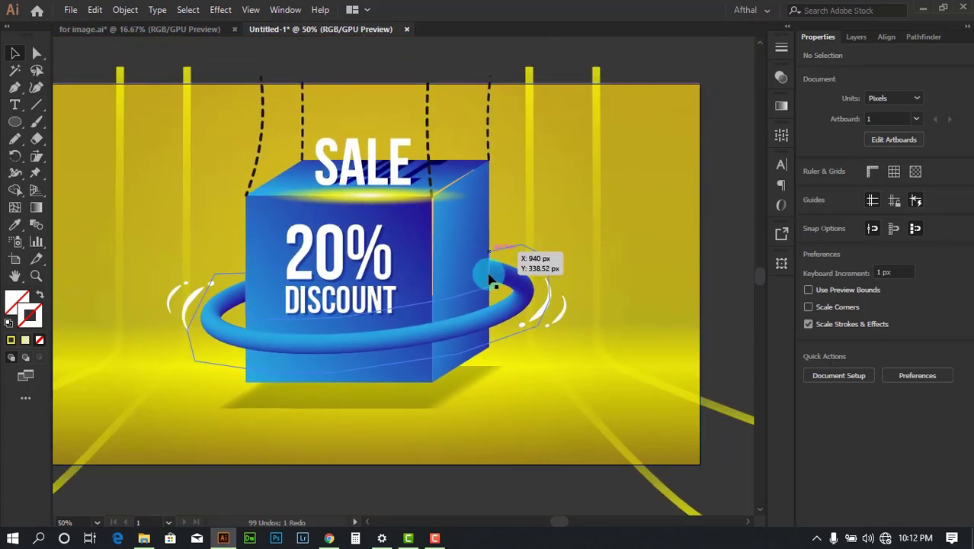
scroll(468, 370, down, 1)
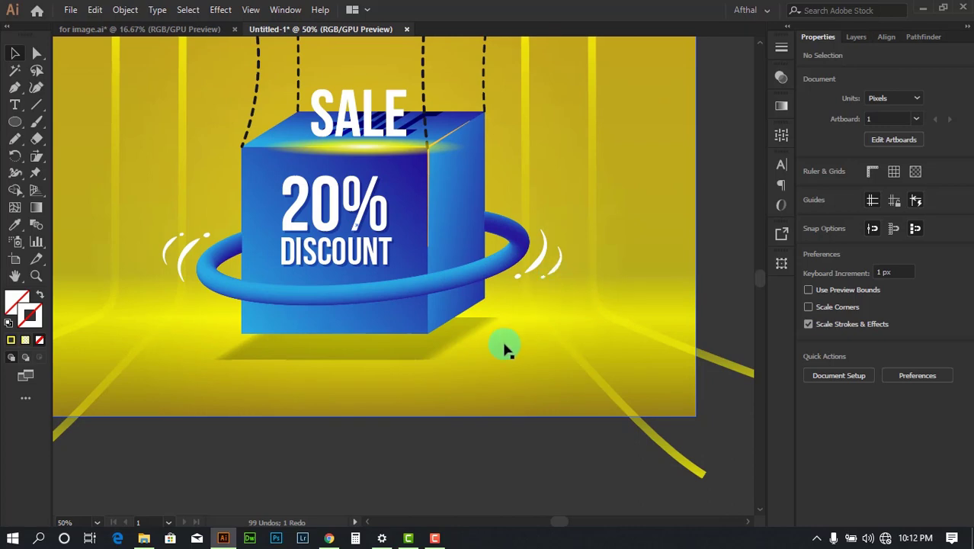
scroll(503, 350, down, 1)
scroll(564, 412, right, 1)
scroll(565, 370, up, 1)
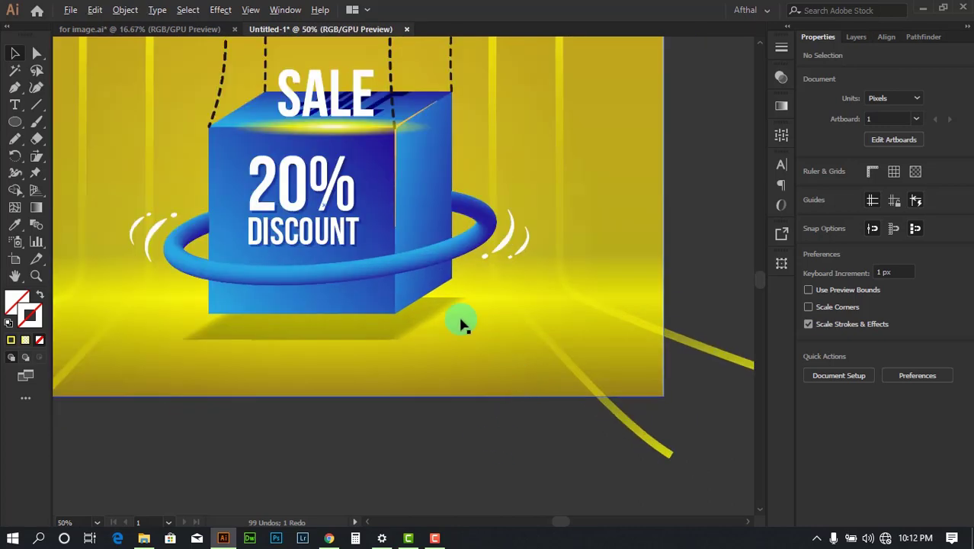
scroll(464, 254, up, 1)
scroll(413, 311, up, 1)
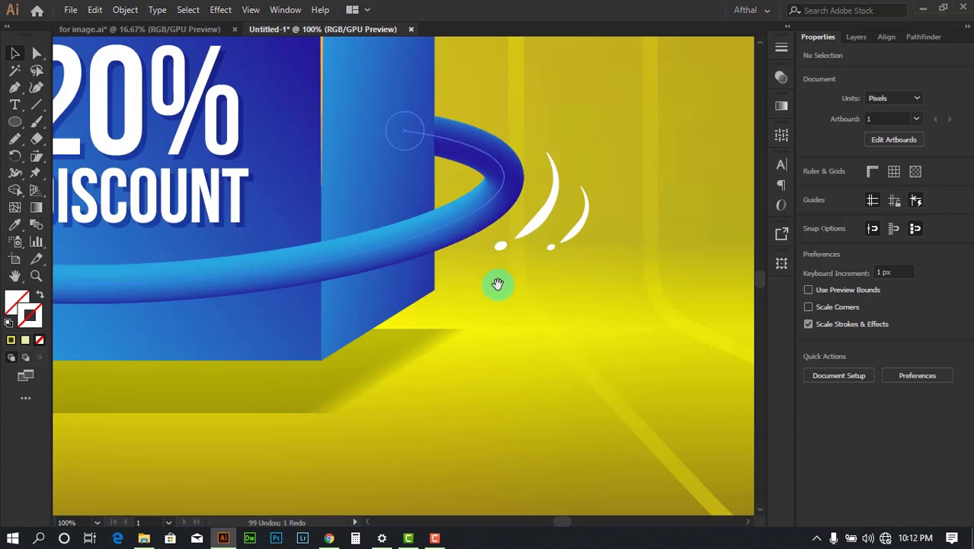
drag(497, 283, 543, 279)
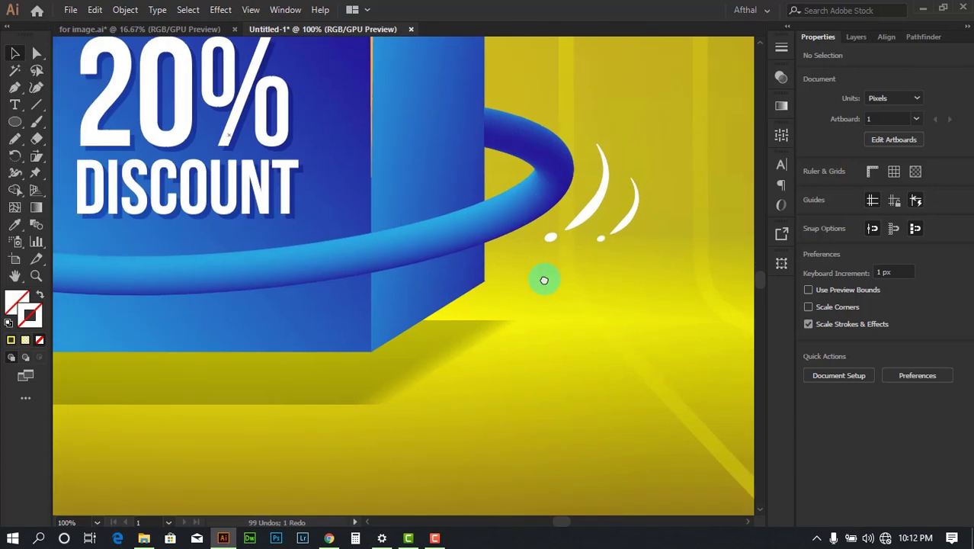
Step: Try to move the clipped blue ring onto the floor beneath the box, undo the move and deselect
scroll(544, 280, down, 1)
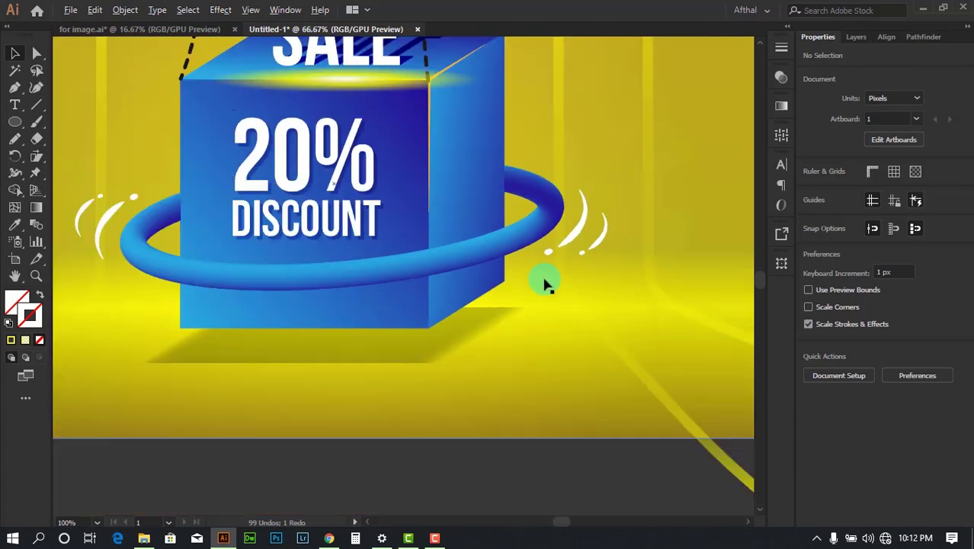
drag(546, 200, 598, 303)
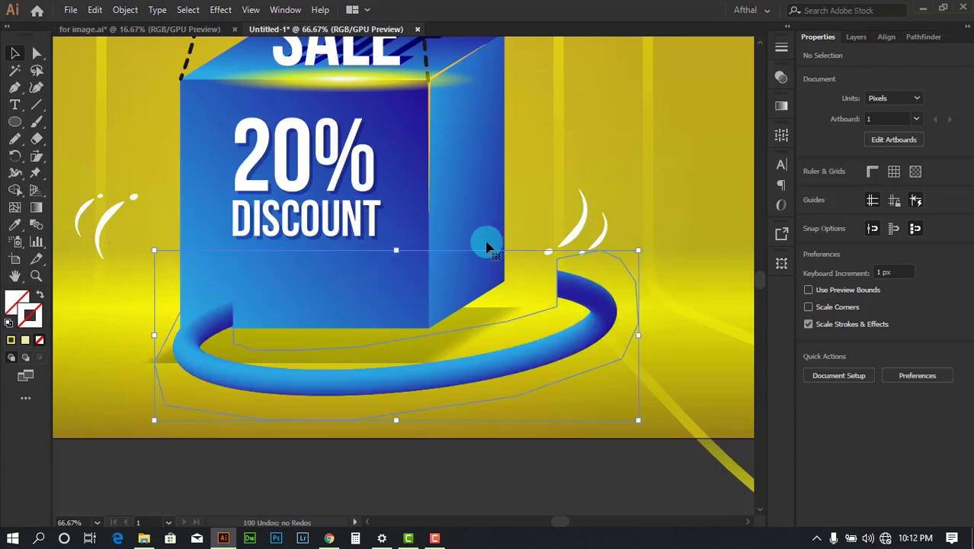
key(ctrl+z)
scroll(466, 329, down, 1)
click(495, 437)
scroll(95, 169, down, 1)
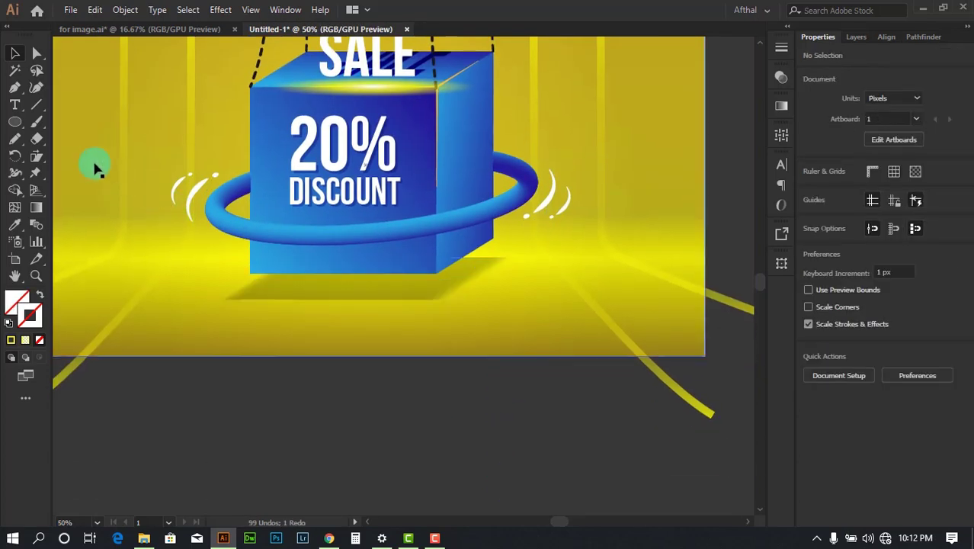
Step: Draw an unfilled ellipse about 783 by 199 px over the ring and give it a 1 px black stroke
click(17, 126)
drag(191, 190, 580, 289)
click(17, 53)
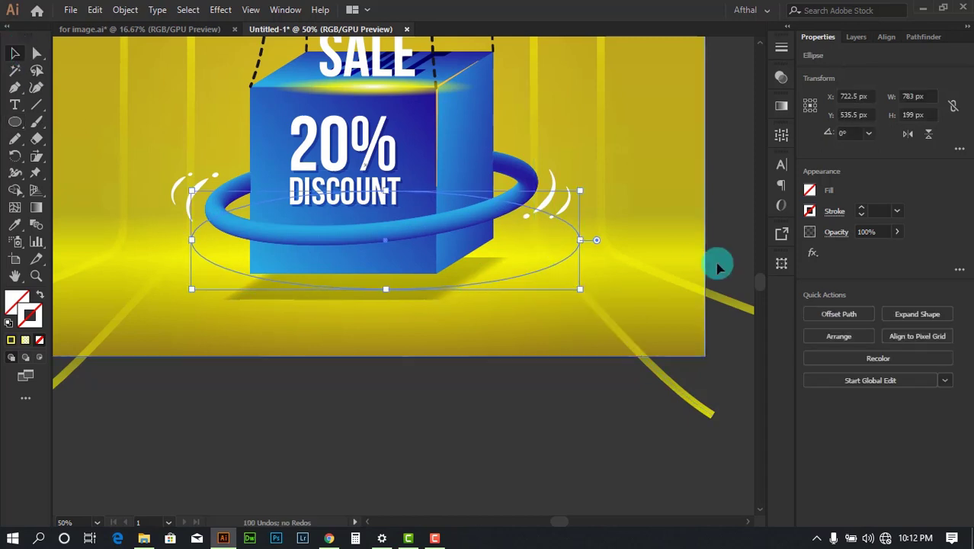
click(810, 211)
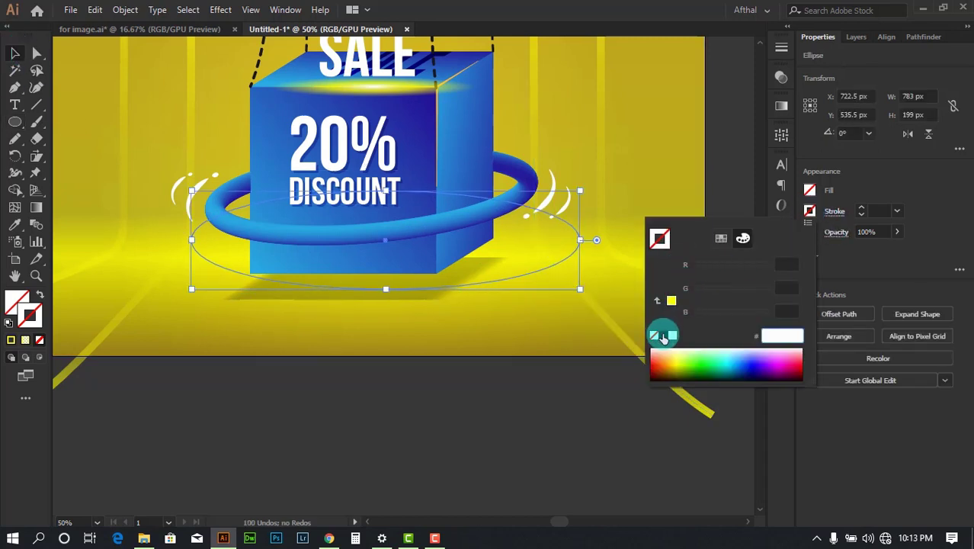
click(662, 335)
click(861, 265)
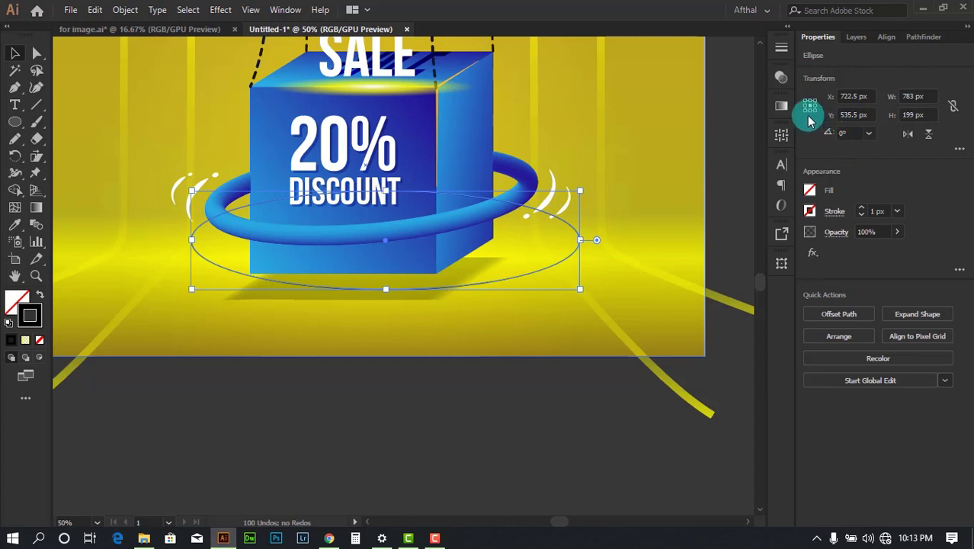
Step: Fit the ellipse over the blue ring, resizing it to about 656 by 208 px and rotating it about 5.4°
drag(576, 255, 562, 332)
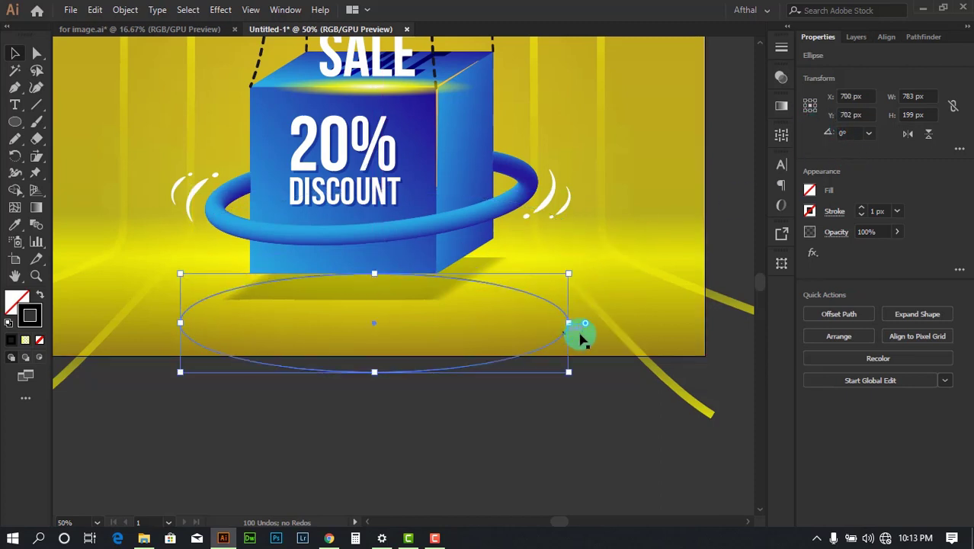
drag(575, 271, 531, 182)
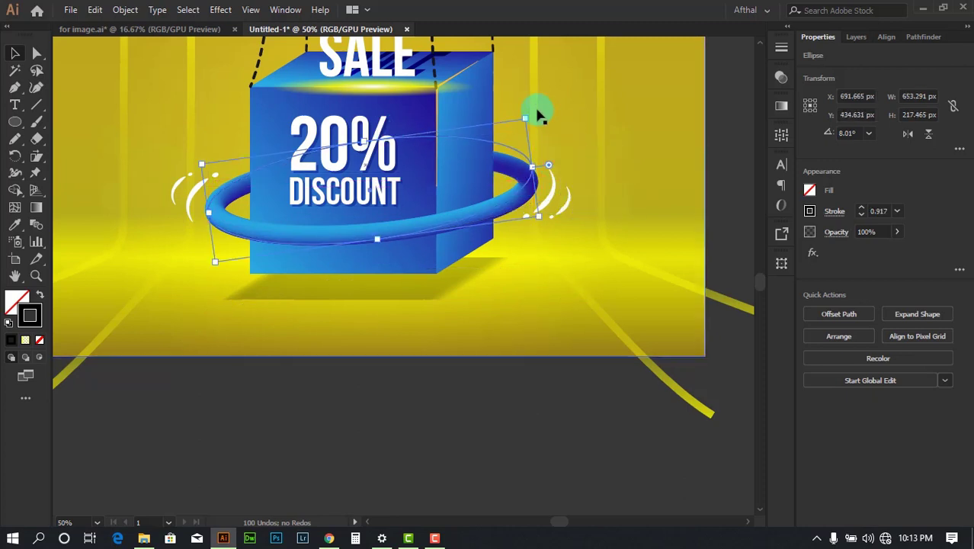
drag(536, 116, 539, 126)
drag(513, 157, 516, 166)
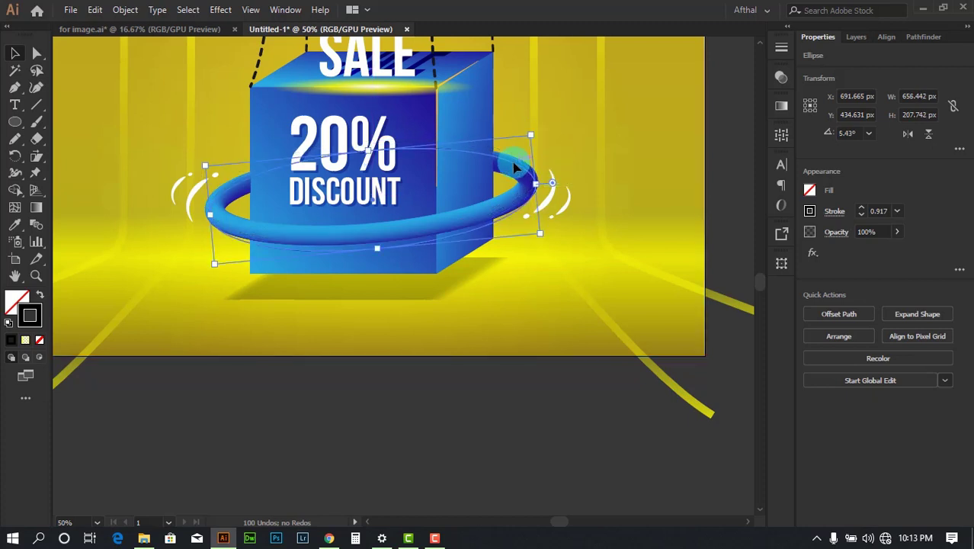
Step: Thicken the ellipse's black stroke to 30 px and move the ellipse below the ring, around the base of the box
click(854, 232)
shift+click(862, 209)
shift+click(861, 209)
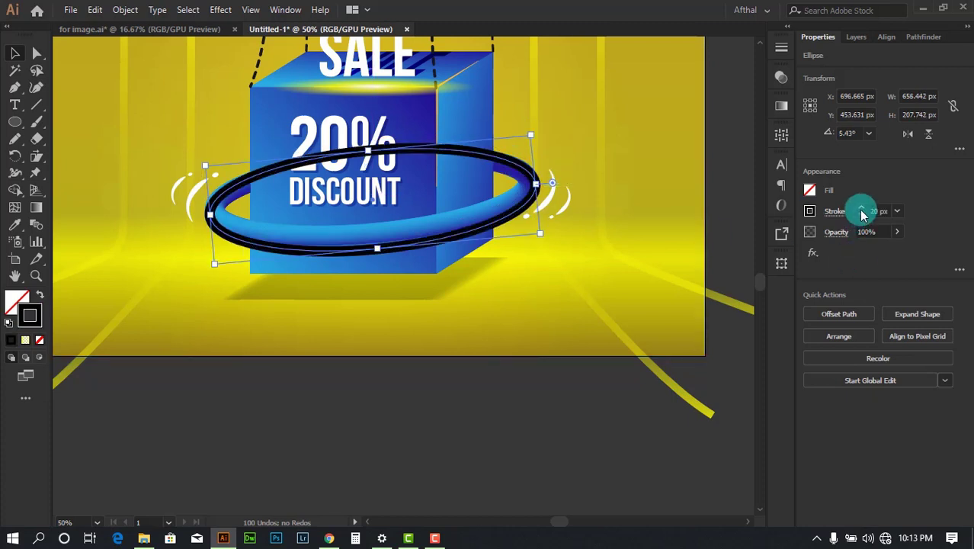
shift+click(861, 209)
drag(522, 217, 523, 252)
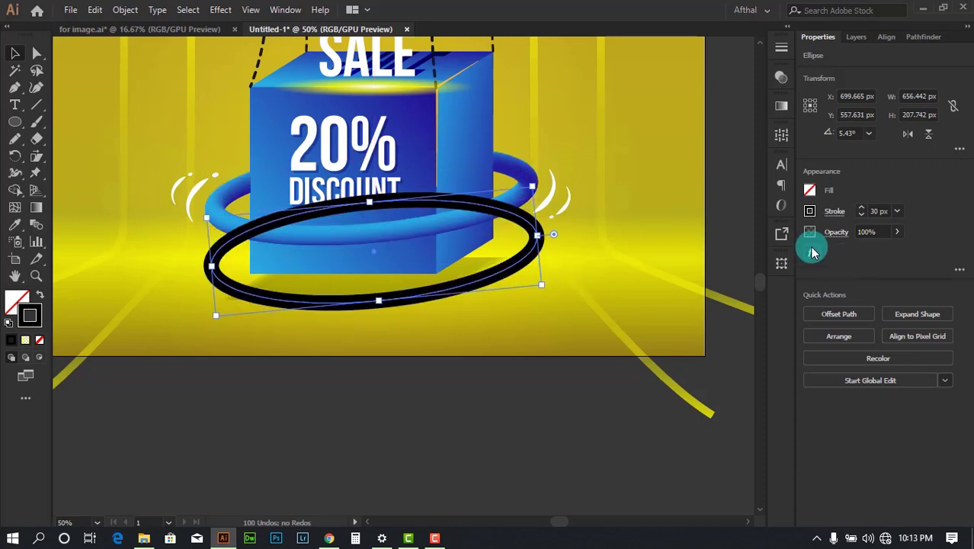
Step: Try a Multiply drop shadow on the black ellipse with 75% opacity, 7 px offsets and 5 px blur, then cancel it
click(812, 253)
mouse_move(894, 344)
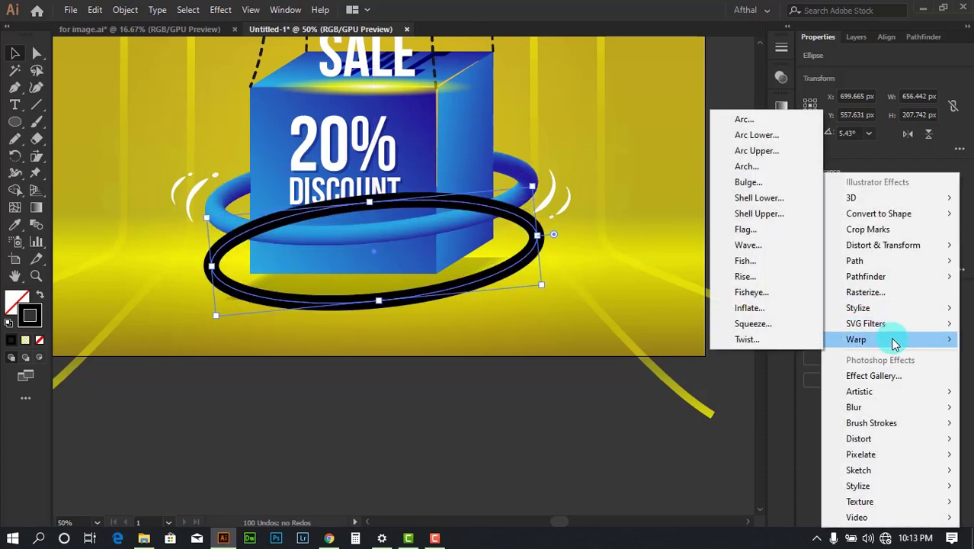
mouse_move(869, 308)
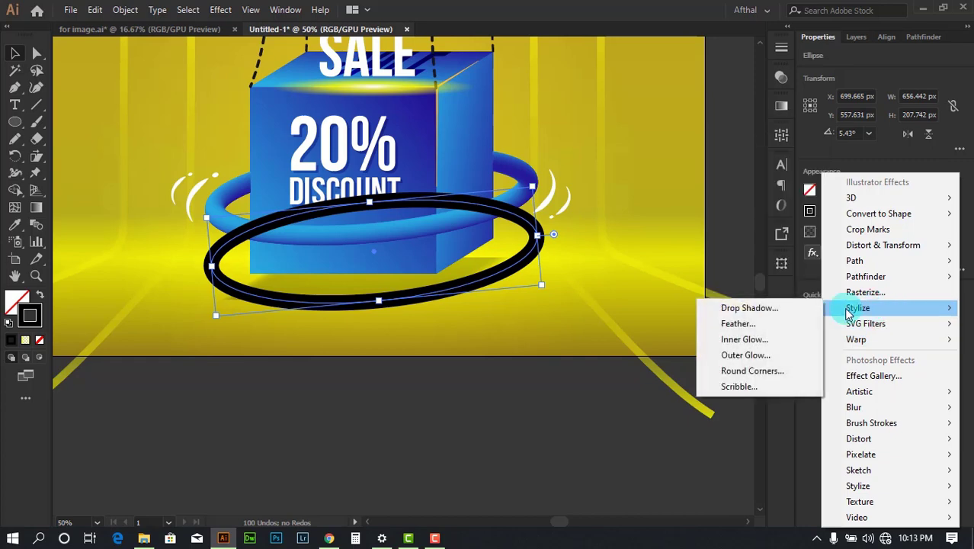
click(766, 310)
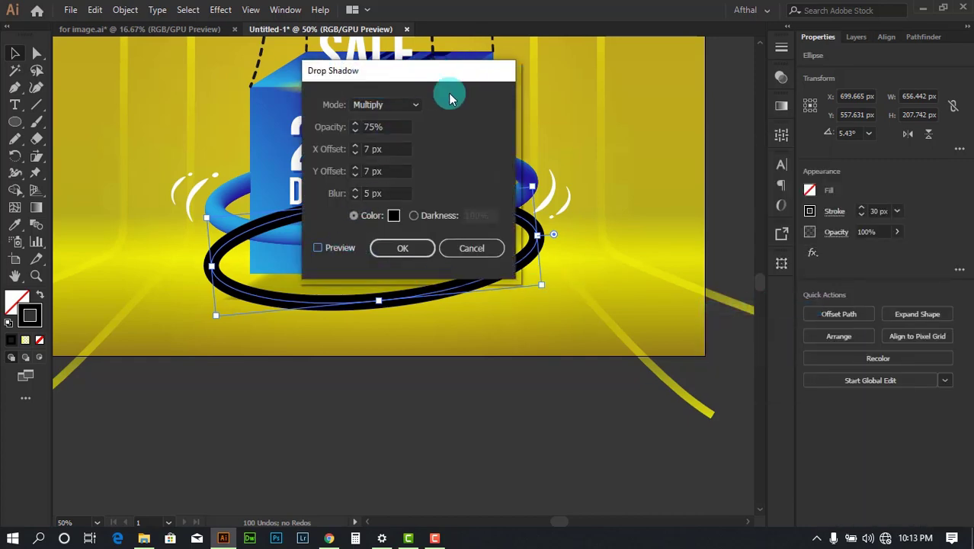
drag(449, 94, 771, 161)
click(461, 255)
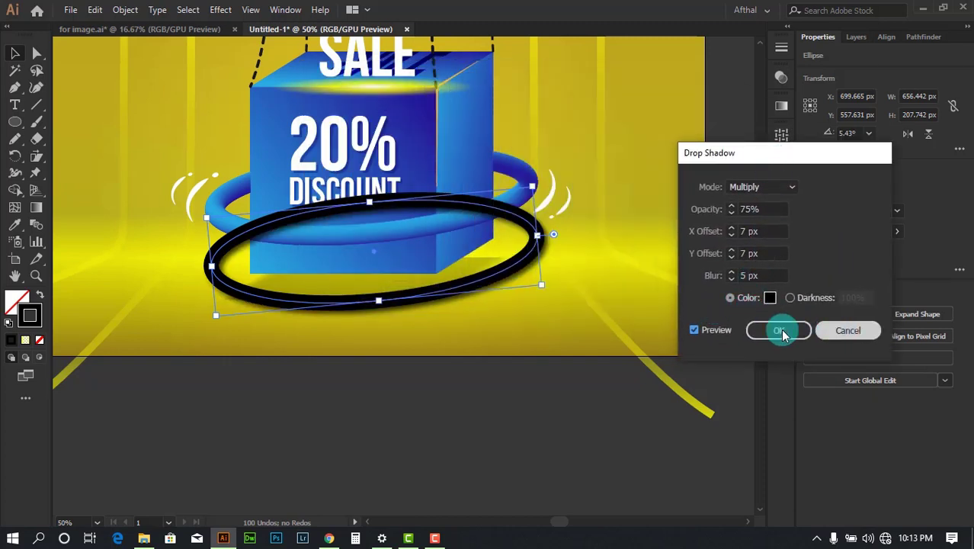
click(848, 330)
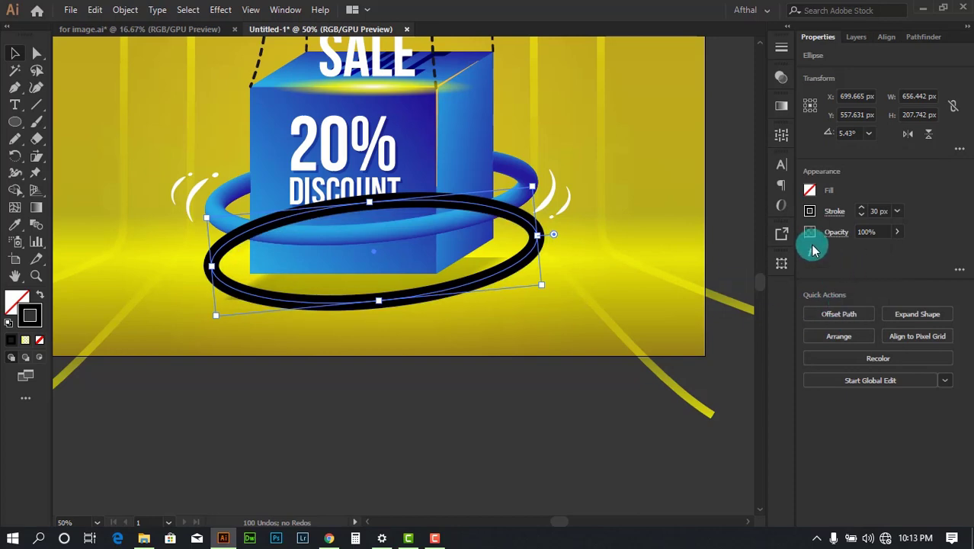
Step: Apply a Gaussian Blur with a radius of 3.8 pixels to the black ellipse
click(819, 263)
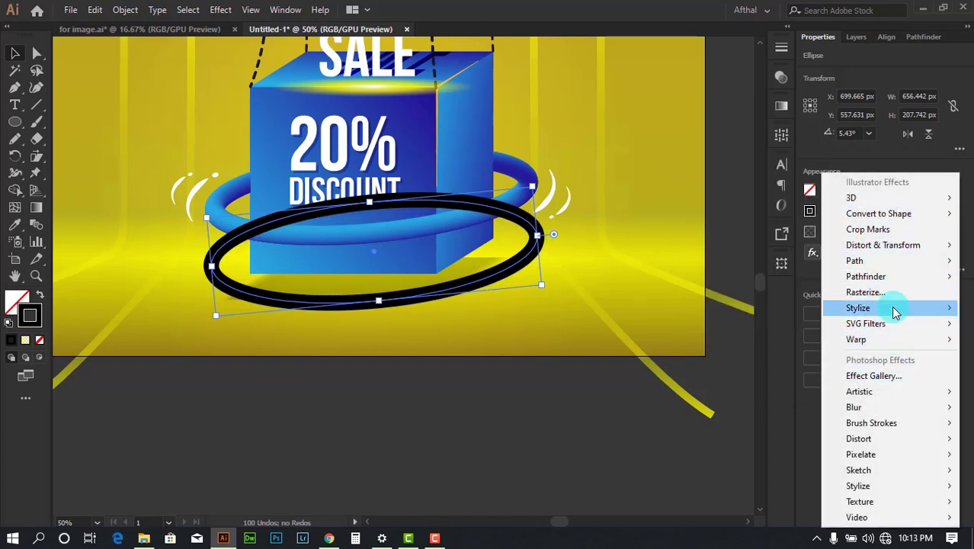
mouse_move(894, 312)
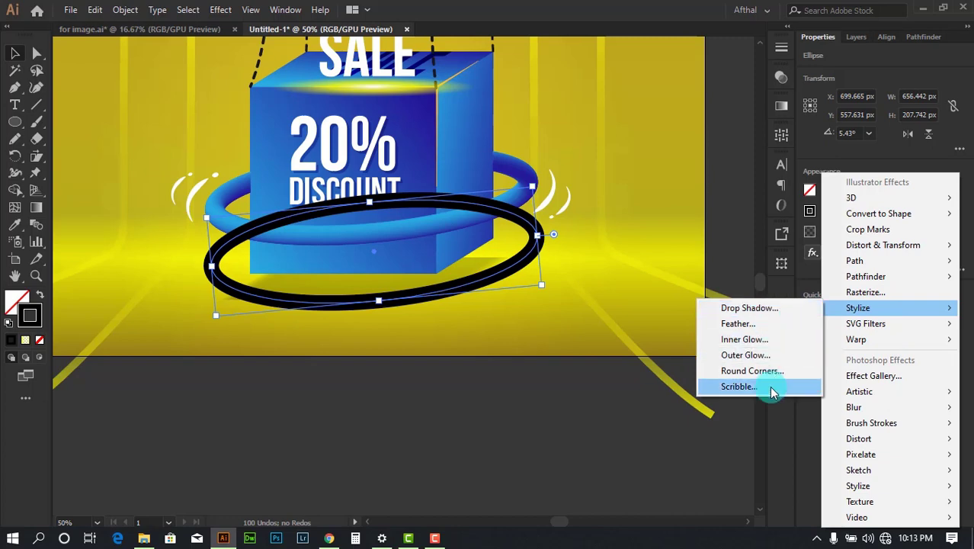
mouse_move(882, 410)
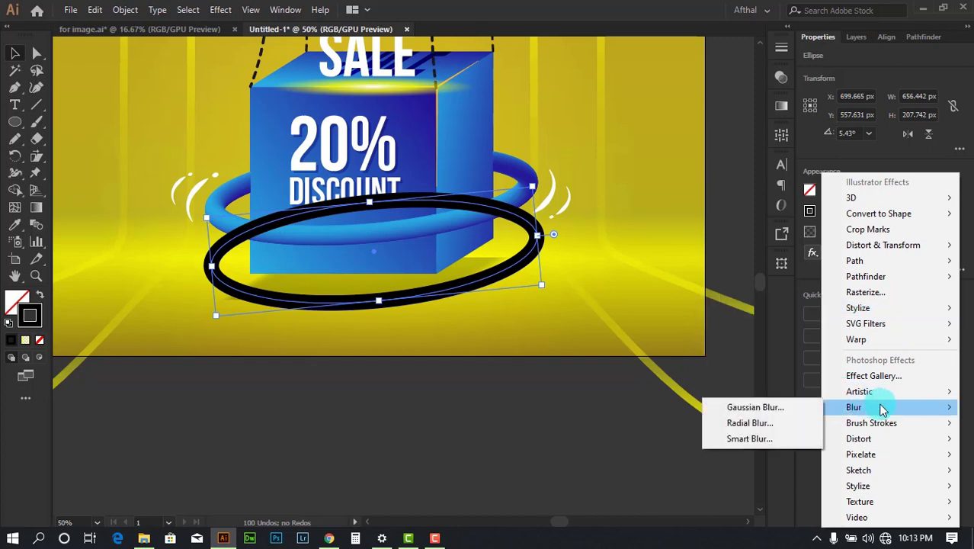
click(773, 412)
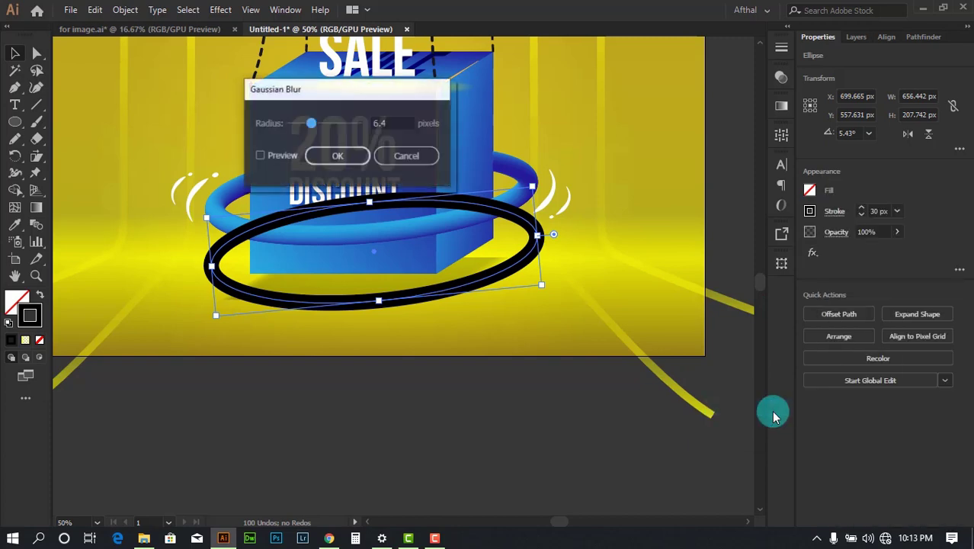
click(276, 160)
mouse_move(311, 123)
mouse_down()
mouse_move(322, 127)
mouse_move(314, 129)
mouse_up()
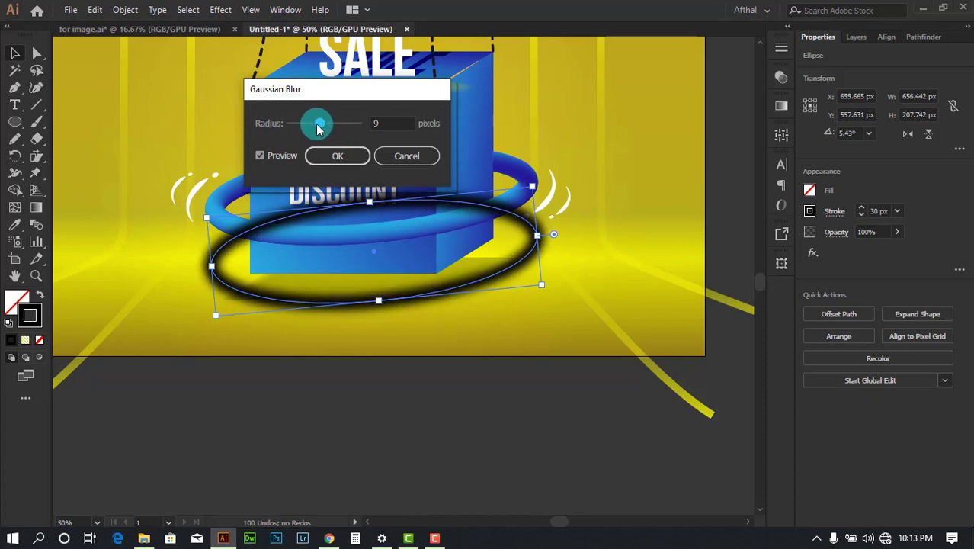
drag(308, 133, 305, 133)
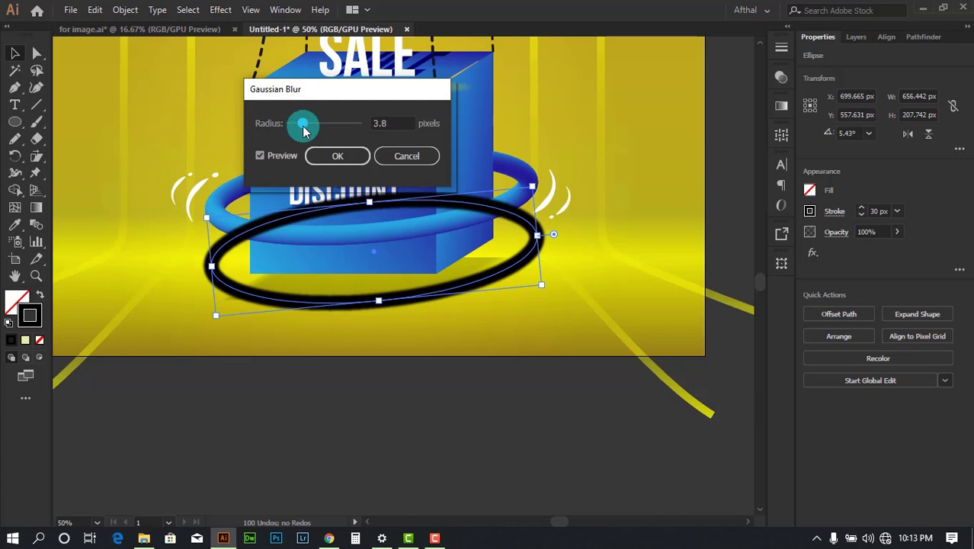
click(341, 153)
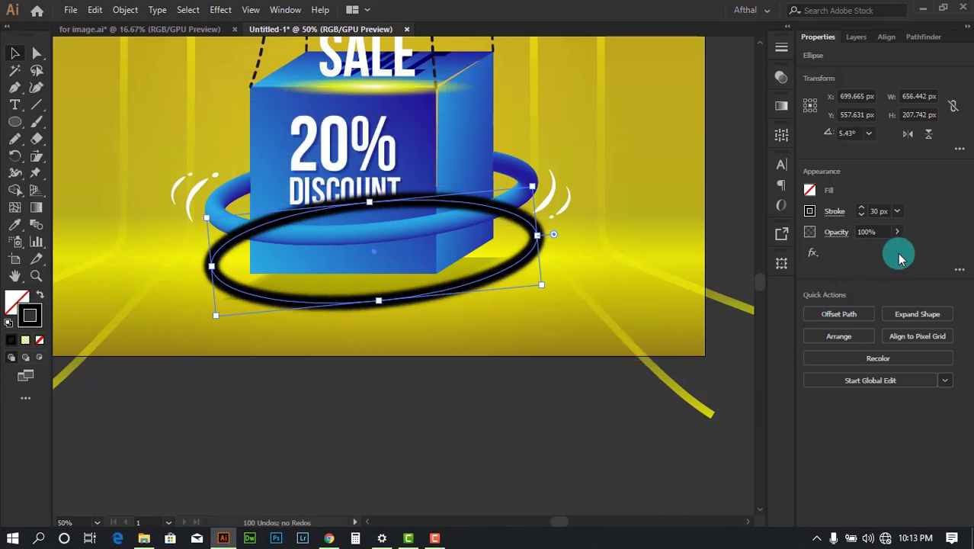
Step: Move the blurred ellipse below the artboard and set its opacity to 24%, matching the box's floor shadow
click(522, 301)
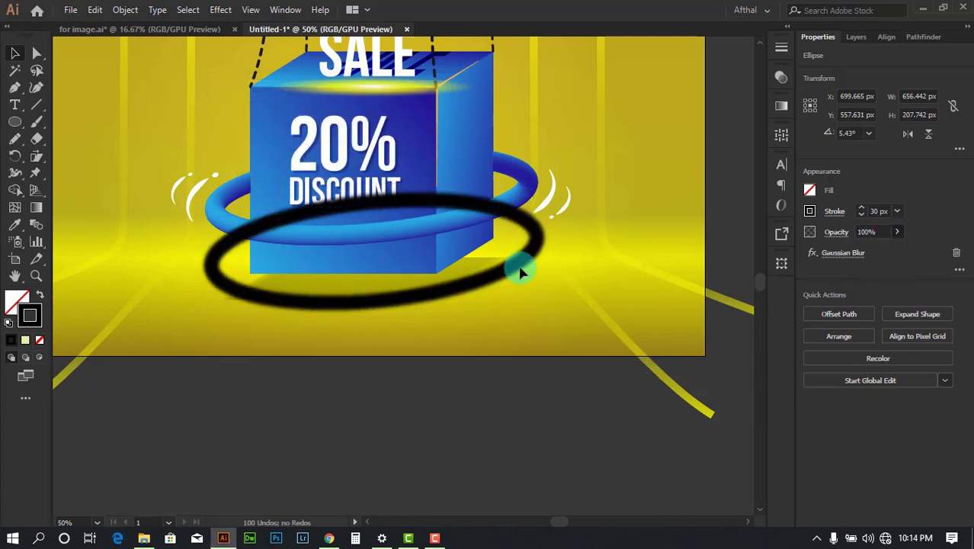
drag(520, 270, 553, 429)
click(484, 285)
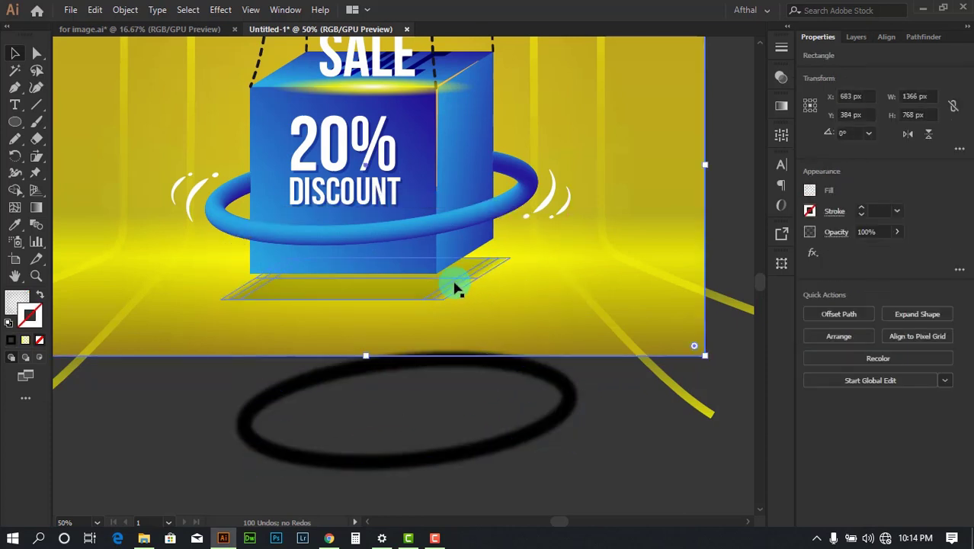
click(455, 284)
drag(881, 231, 782, 234)
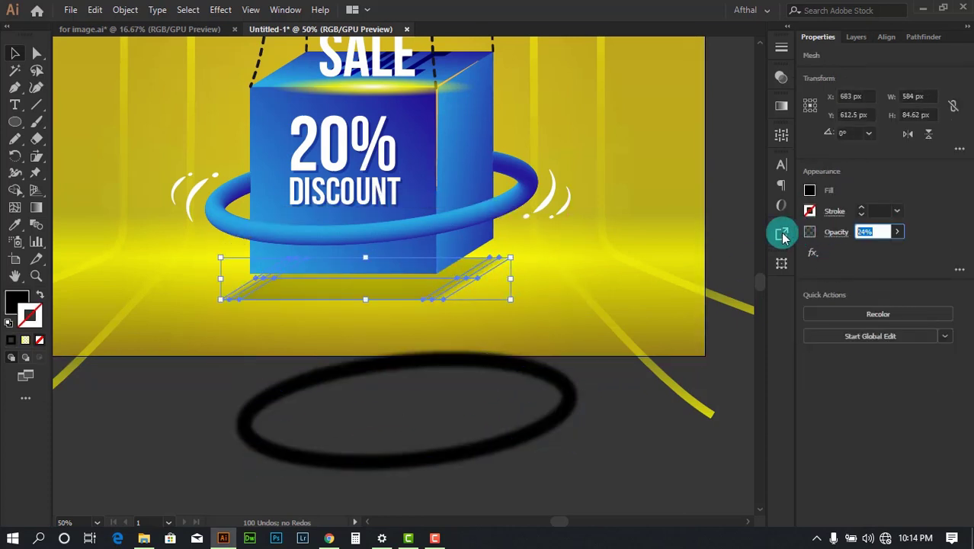
click(537, 374)
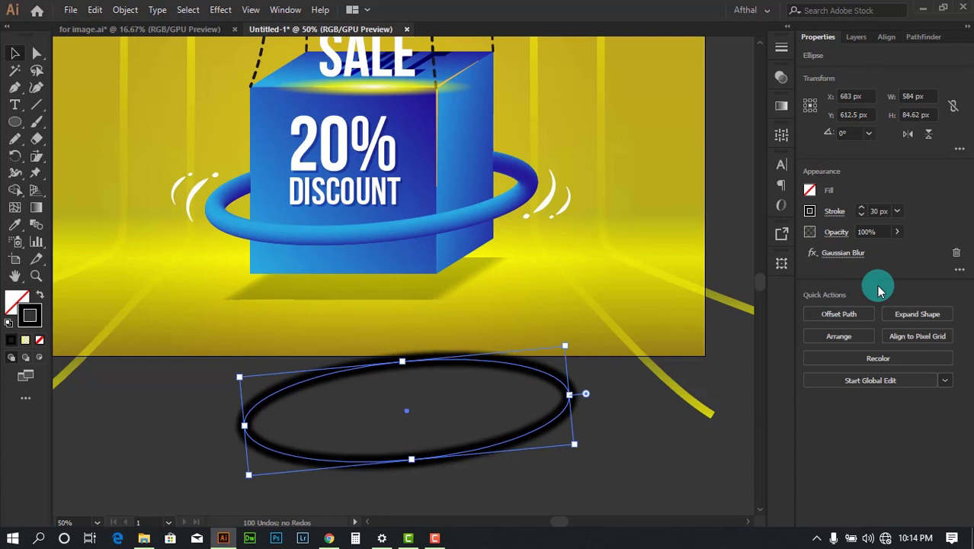
click(898, 233)
drag(869, 253, 855, 254)
click(703, 424)
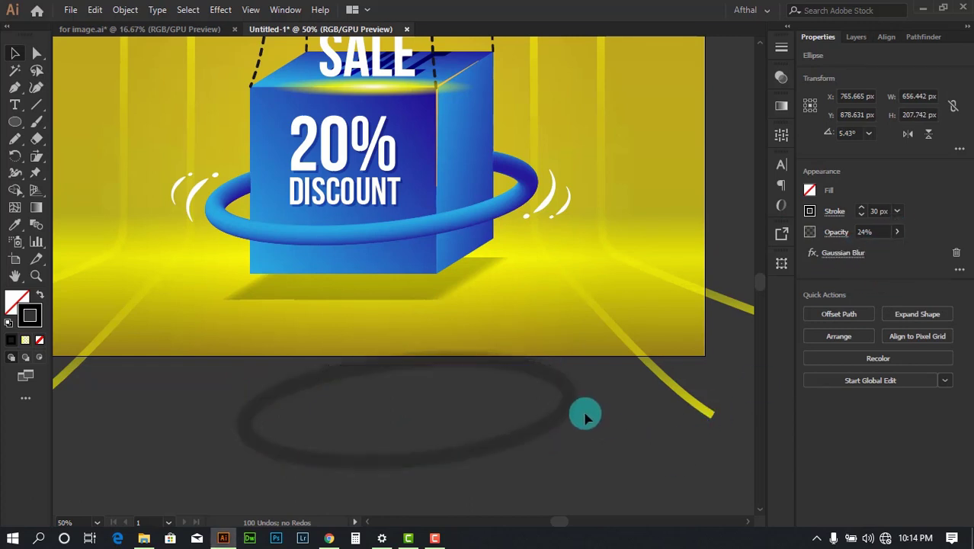
Step: Move the translucent ellipse back under the ring, placing its centre at about X 695 px, Y 549 px
drag(561, 387, 546, 223)
click(544, 427)
key(shift+Down)
key(shift+Down)
key(shift+Down)
key(shift+Down)
key(shift+Down)
key(shift+Down)
key(shift+Down)
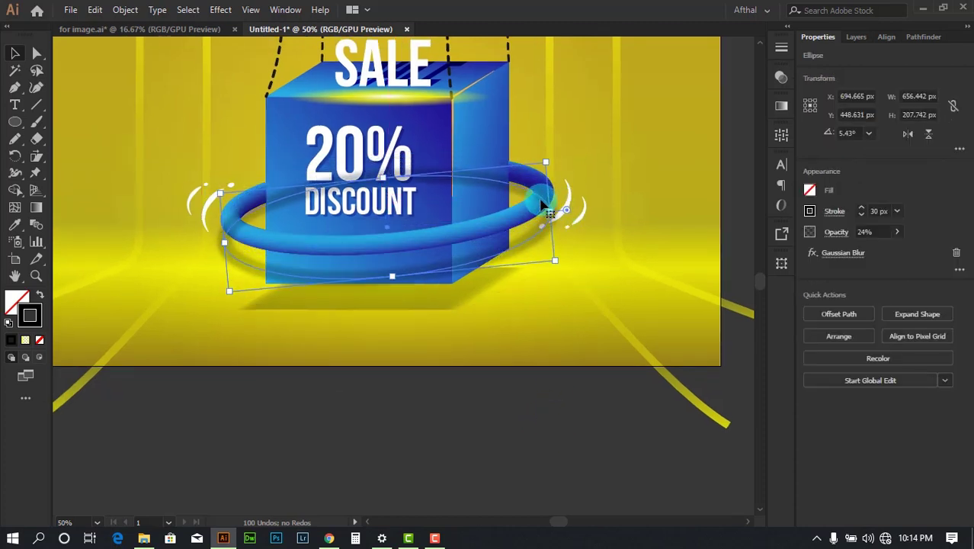
key(shift+Down)
key(shift+Down)
key(shift+Down)
key(shift+Down)
key(shift+Down)
key(shift+Down)
key(shift+Down)
key(shift+Down)
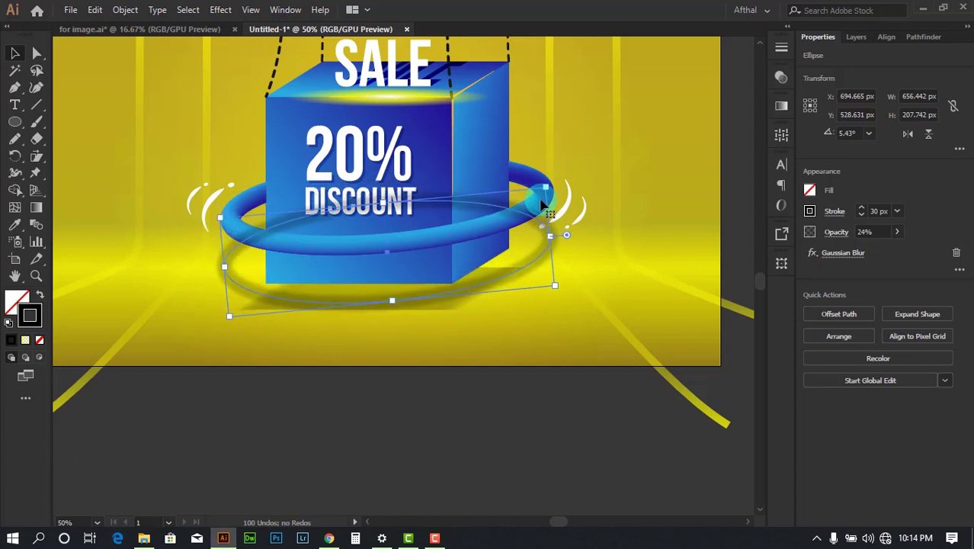
key(shift+Up)
key(shift+Up)
key(shift+Up)
key(shift+Up)
key(shift+Up)
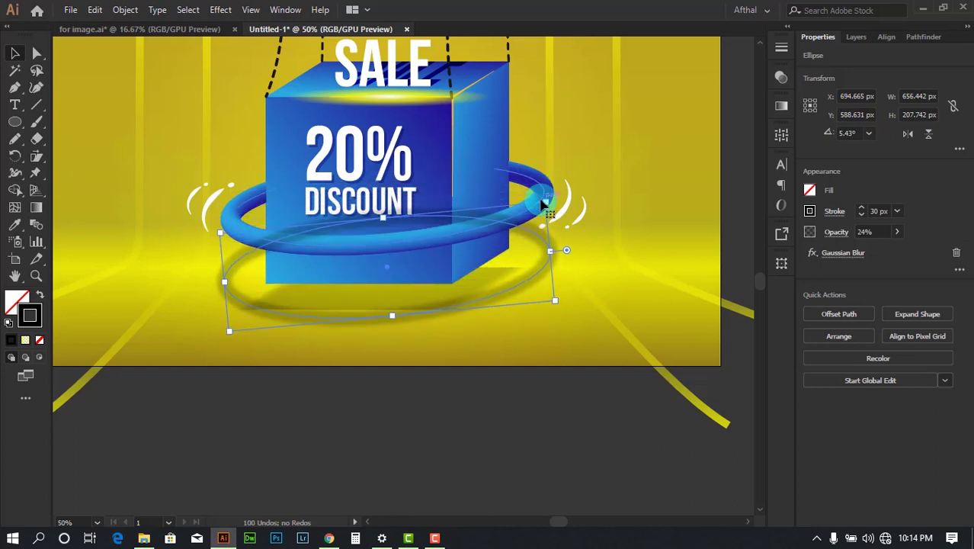
Step: Set the ring shadow ellipse's opacity to 10%, then deselect and reselect it to check it against the banner
click(896, 232)
drag(852, 255, 849, 254)
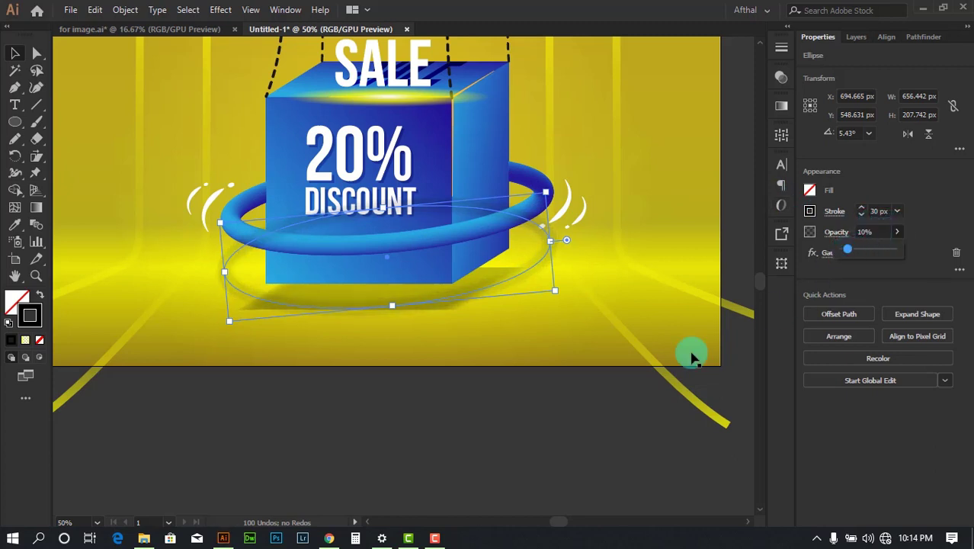
click(570, 429)
scroll(549, 468, down, 3)
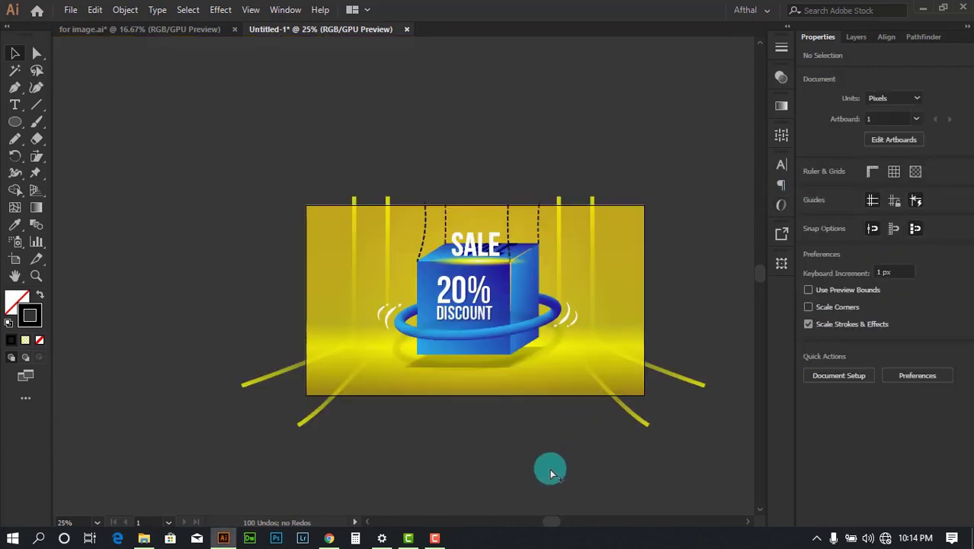
scroll(568, 394, up, 5)
click(531, 259)
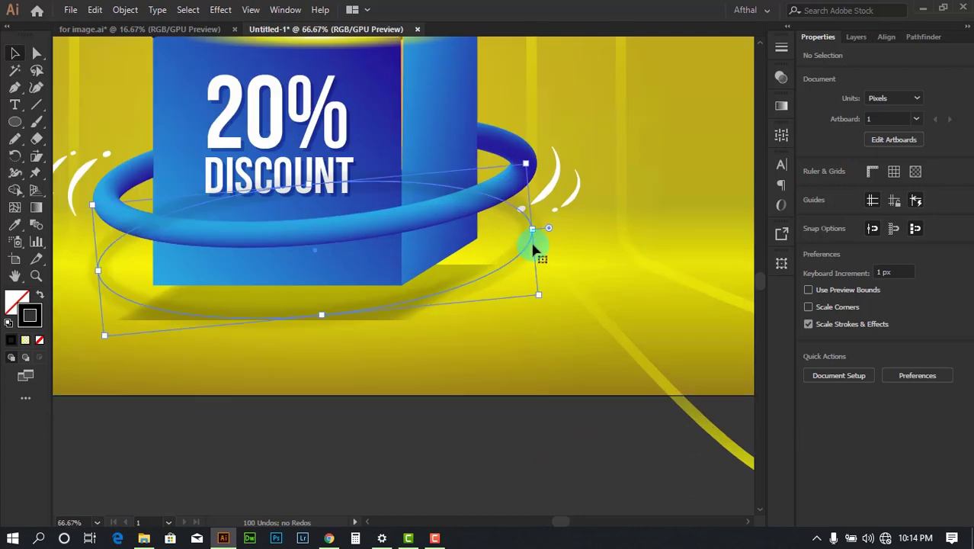
scroll(533, 251, down, 3)
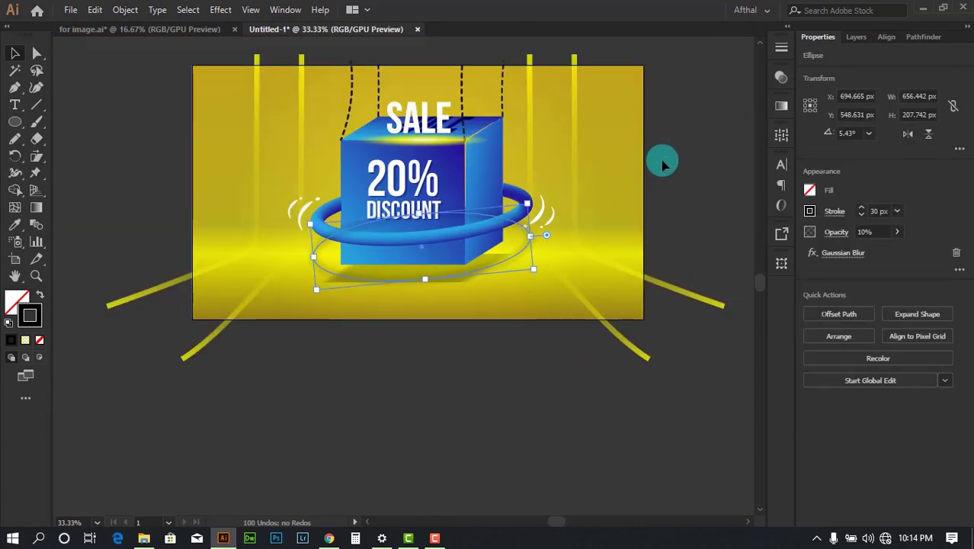
Step: Move the ring's shadow ellipse lower on the floor, placing its centre at about X 694 px, Y 645 px
click(625, 167)
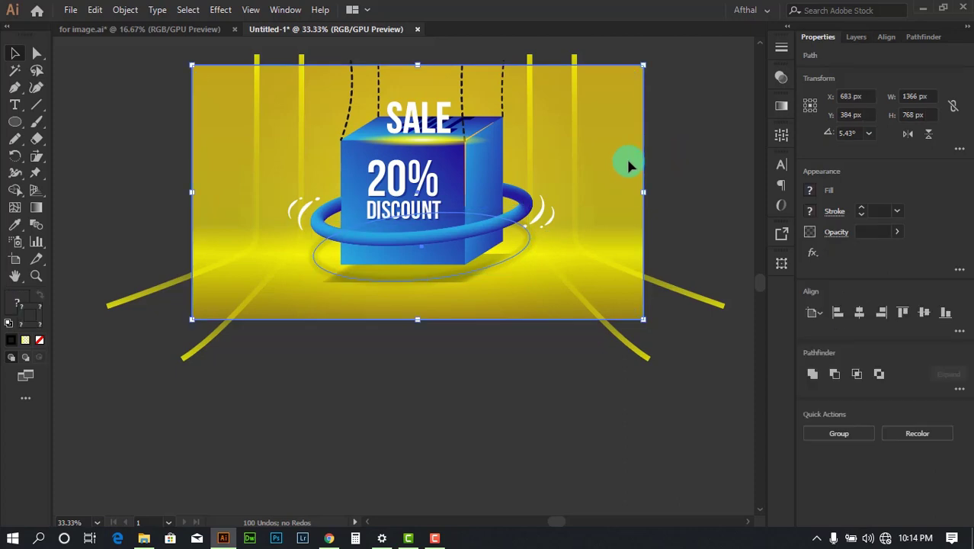
click(685, 159)
scroll(489, 319, up, 2)
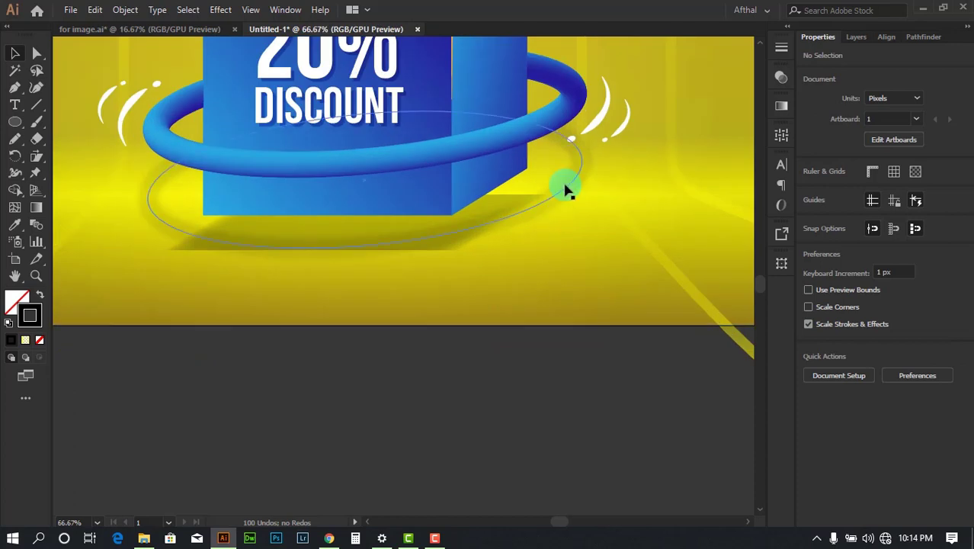
drag(566, 206, 560, 252)
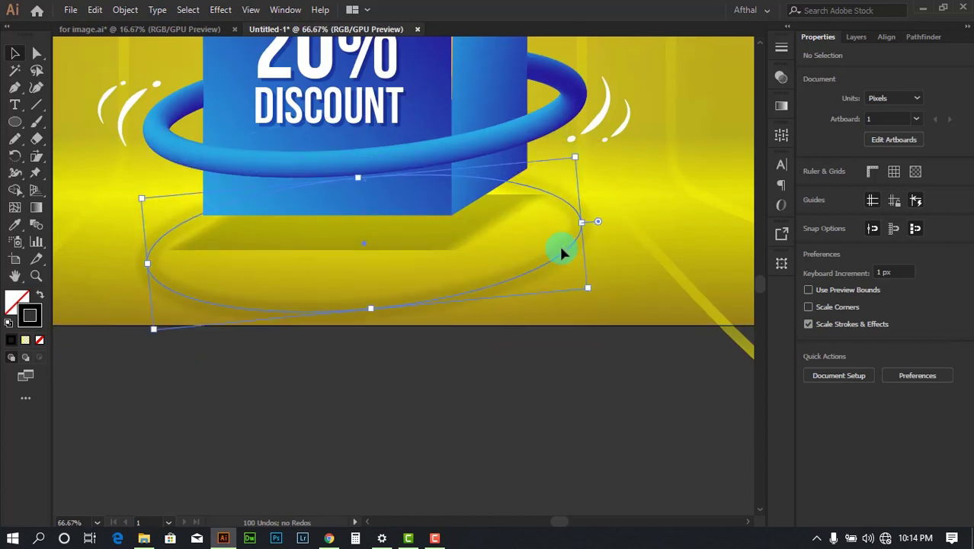
scroll(614, 414, down, 1)
click(613, 413)
scroll(605, 381, down, 2)
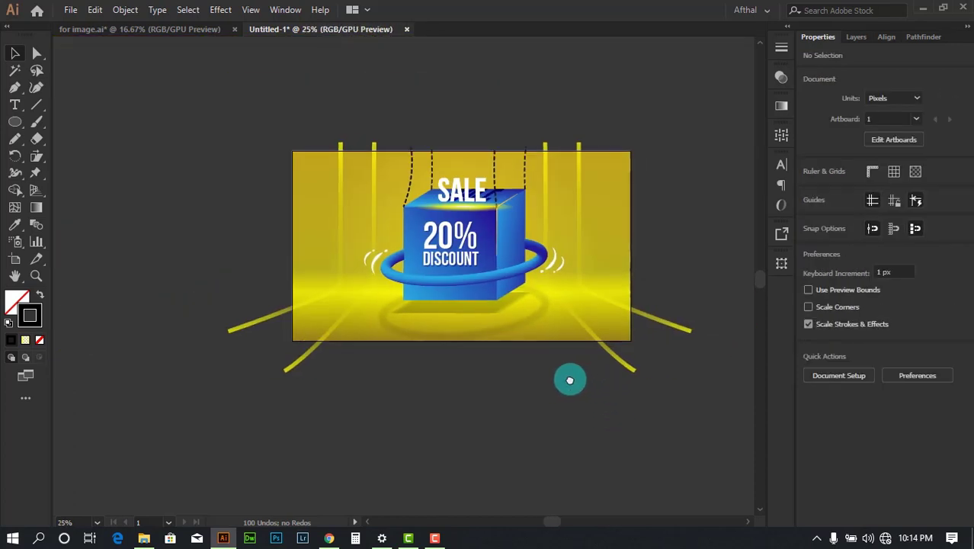
Step: Flatten the ring's shadow ellipse from its lower edge to a height of about 177 px
scroll(507, 339, up, 1)
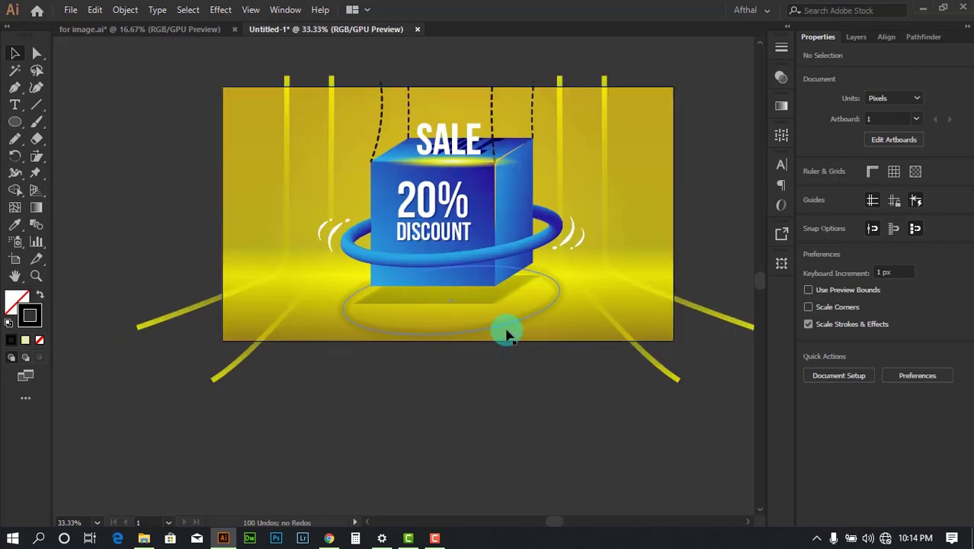
scroll(505, 329, up, 2)
click(406, 337)
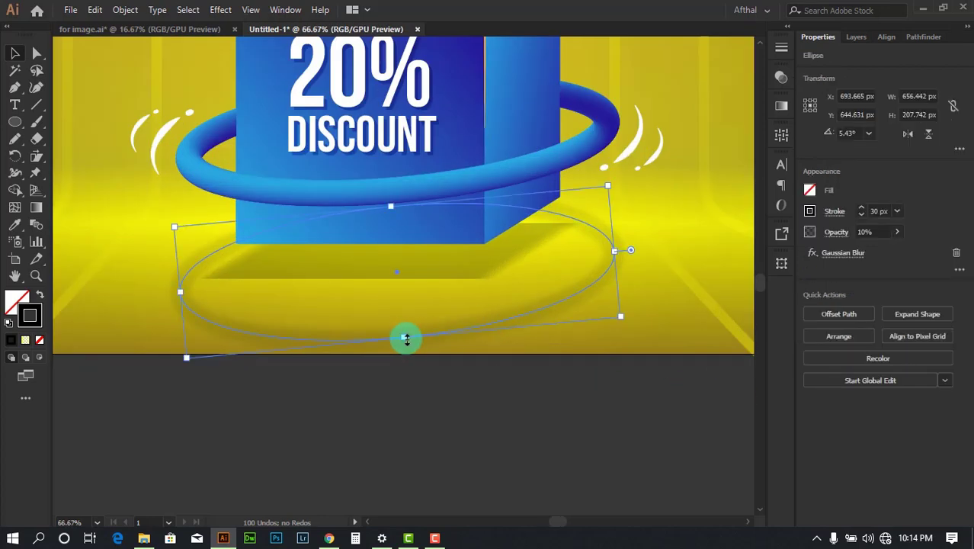
drag(406, 339, 400, 305)
click(539, 410)
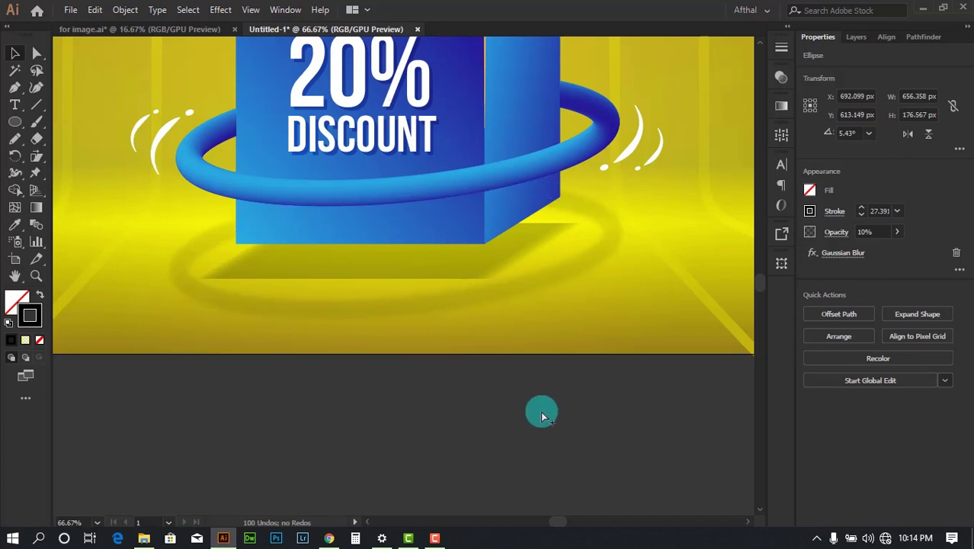
Step: Shift the flattened ring shadow slightly lower beneath the box, deselect it and check the whole banner
scroll(552, 400, down, 2)
scroll(524, 351, up, 1)
drag(538, 295, 539, 309)
click(583, 436)
scroll(546, 443, down, 2)
drag(546, 443, 529, 401)
scroll(452, 332, up, 2)
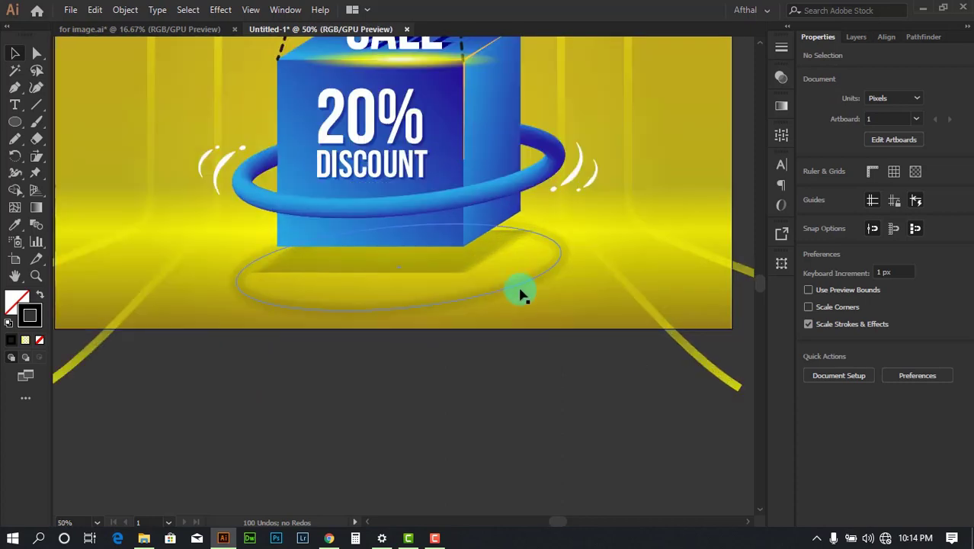
drag(515, 289, 516, 290)
click(532, 410)
scroll(609, 423, down, 1)
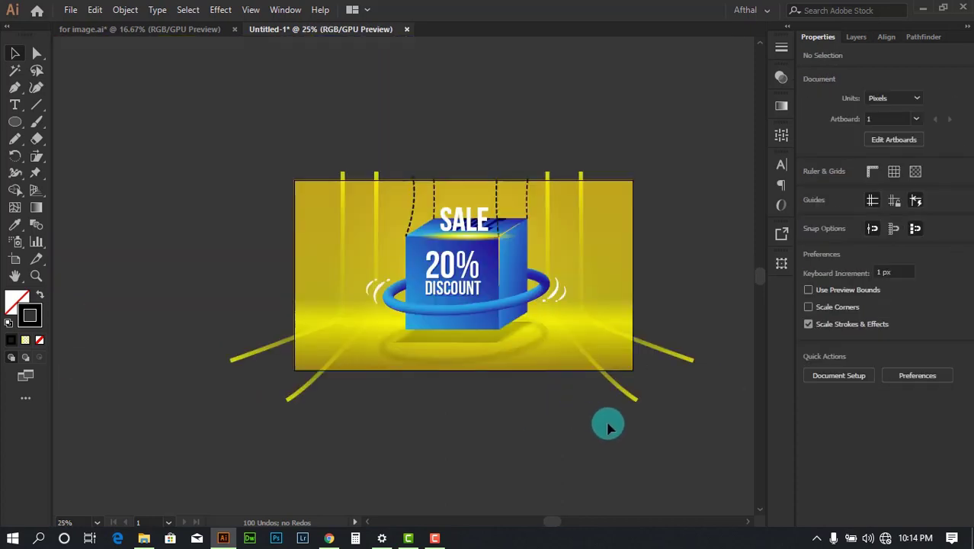
scroll(491, 434, down, 1)
scroll(432, 261, up, 2)
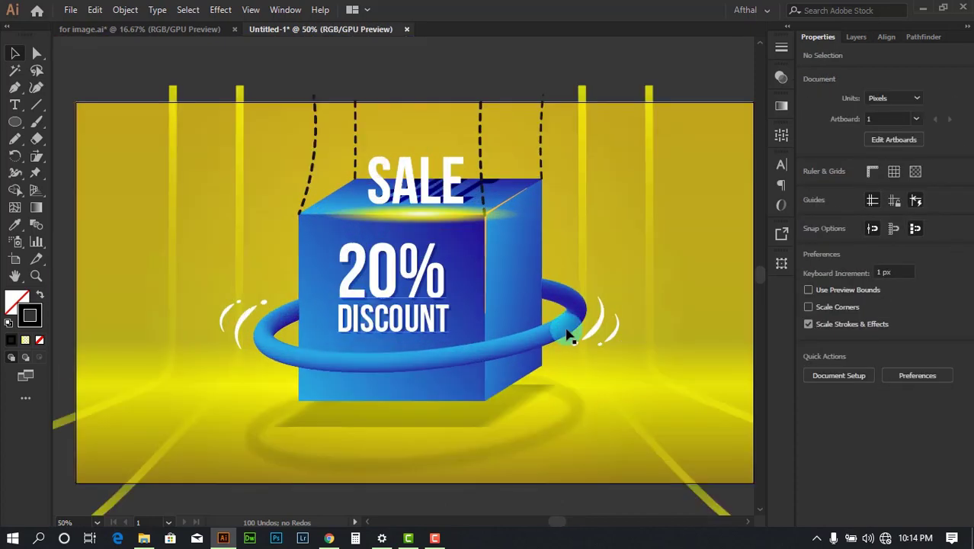
scroll(461, 263, down, 1)
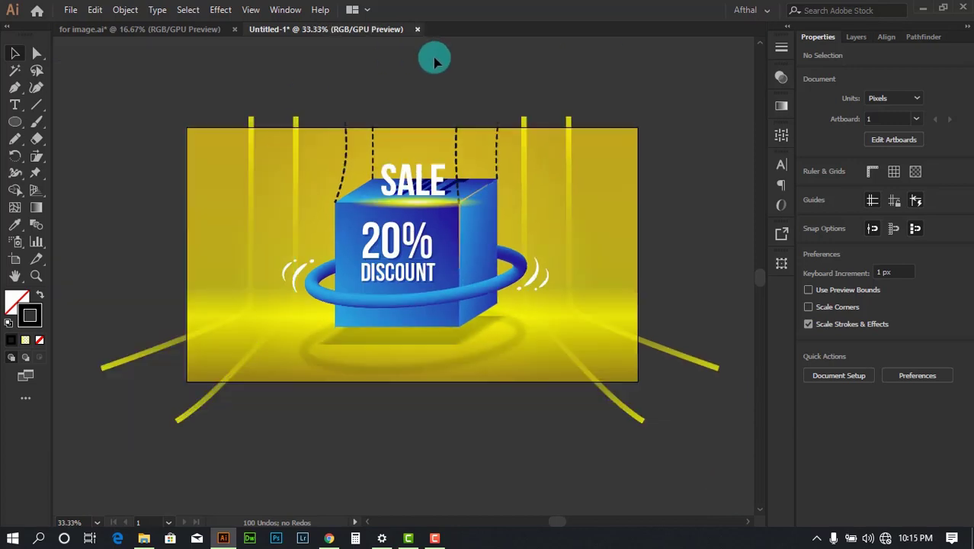
drag(434, 61, 437, 71)
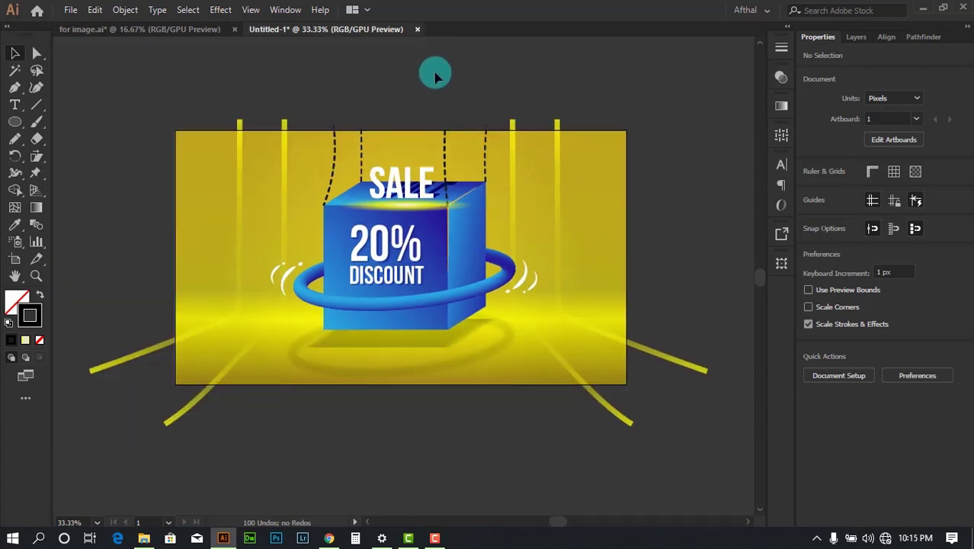
Step: Bring up the for image.ai reference document, undo its last four changes and deselect everything
click(173, 29)
scroll(617, 290, down, 1)
drag(704, 231, 754, 273)
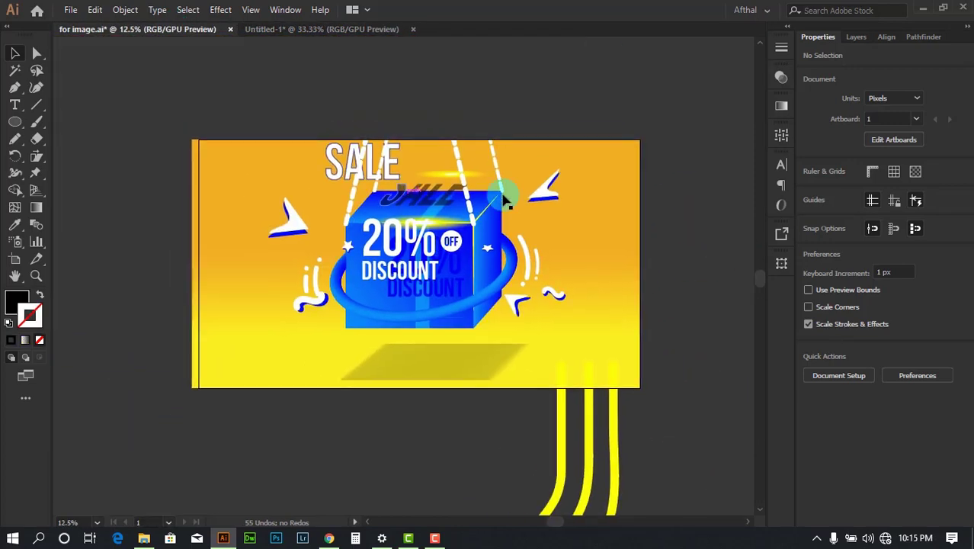
key(ctrl+z)
key(ctrl+z)
key(ctrl+z)
key(ctrl+z)
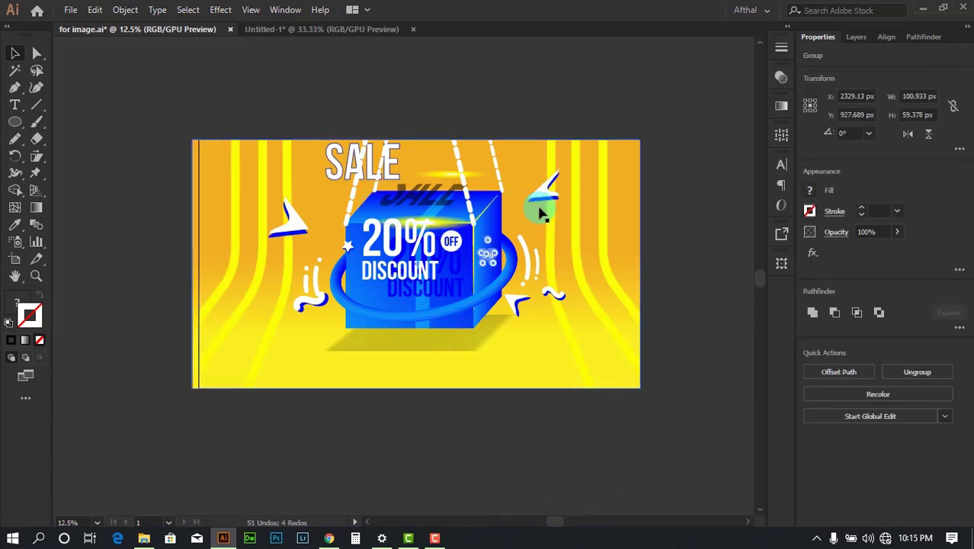
click(501, 106)
click(384, 466)
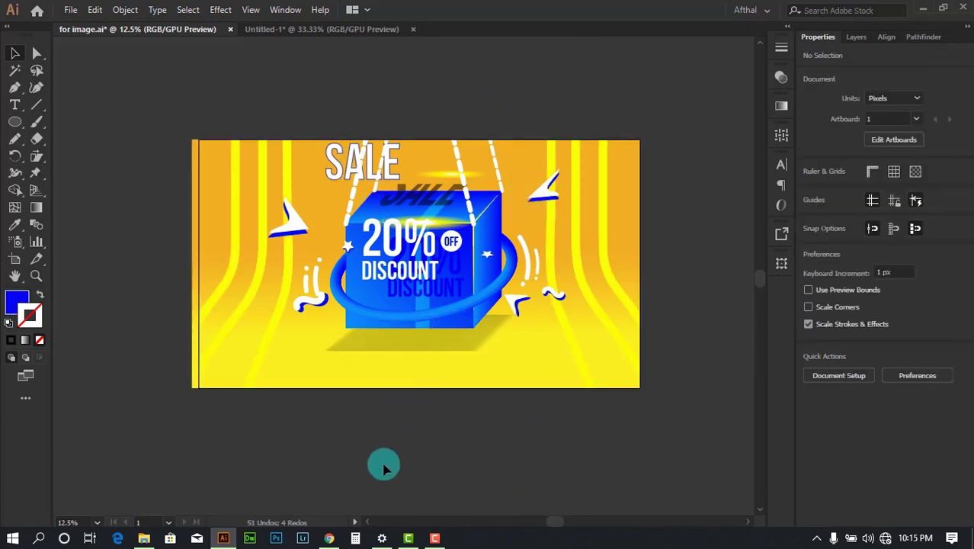
Step: Switch to Chrome and look through the uploaded videos on the Design Creators YouTube channel
click(330, 539)
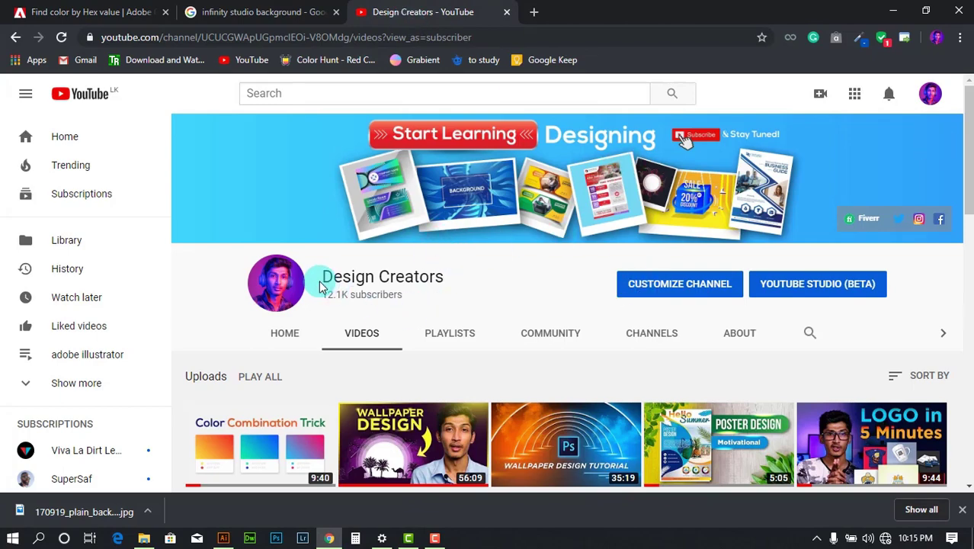
drag(324, 273, 439, 275)
click(482, 288)
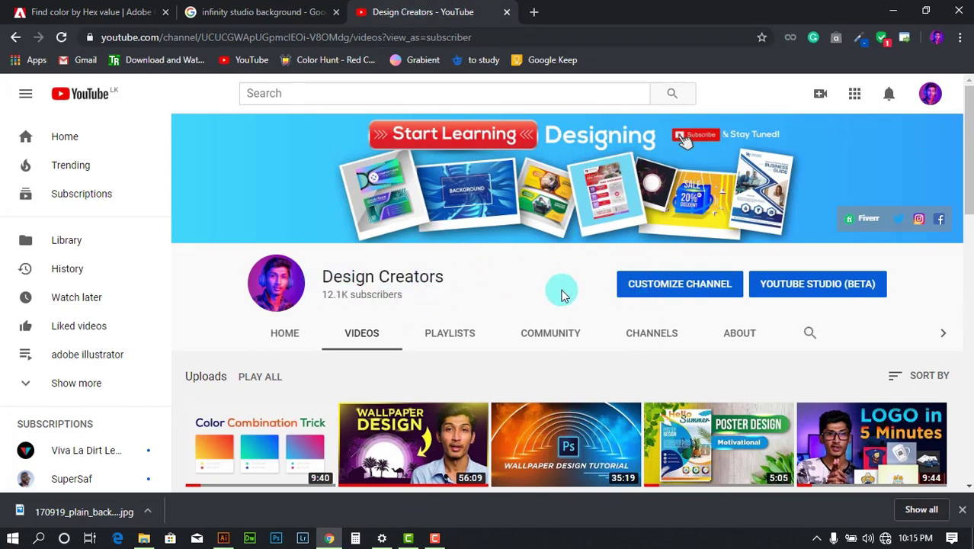
scroll(561, 290, down, 9)
scroll(552, 288, down, 4)
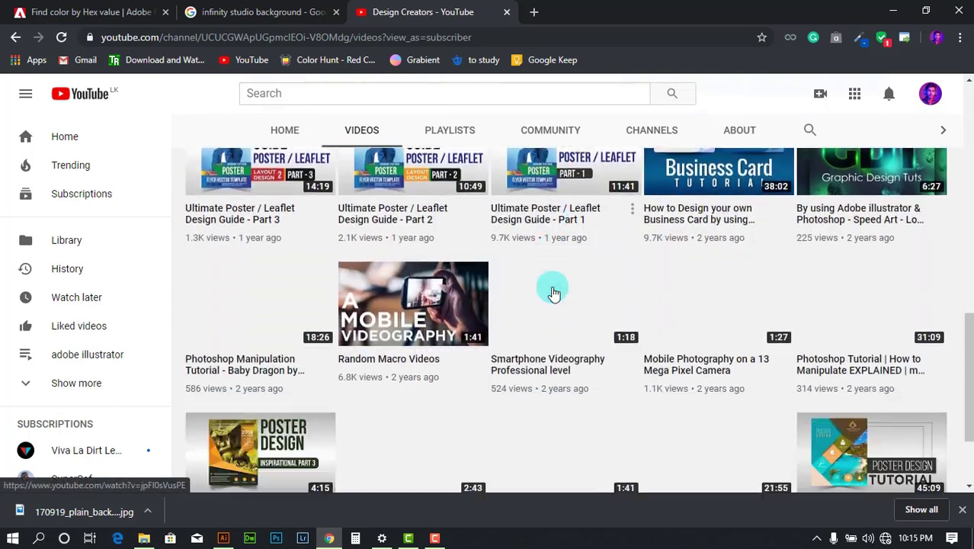
scroll(550, 287, up, 3)
scroll(541, 280, up, 1)
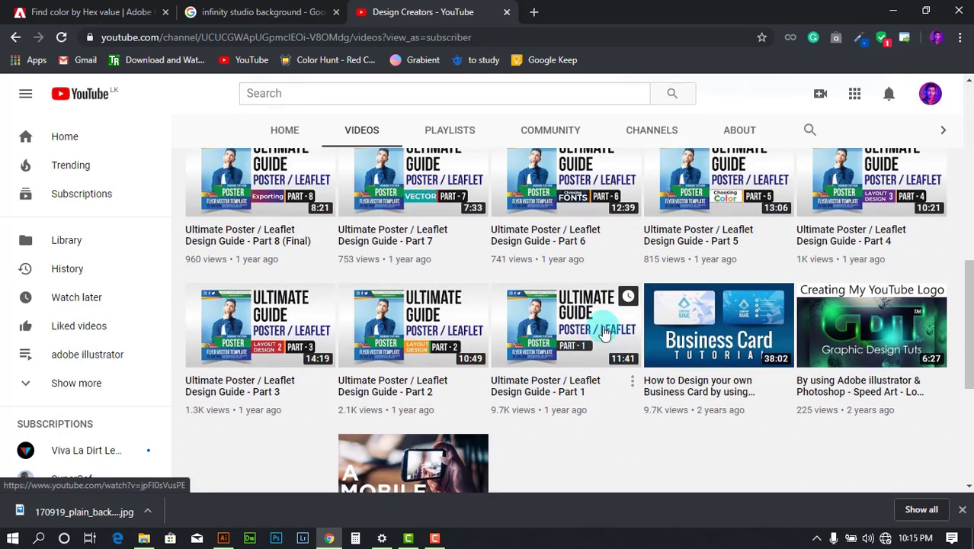
scroll(610, 329, down, 4)
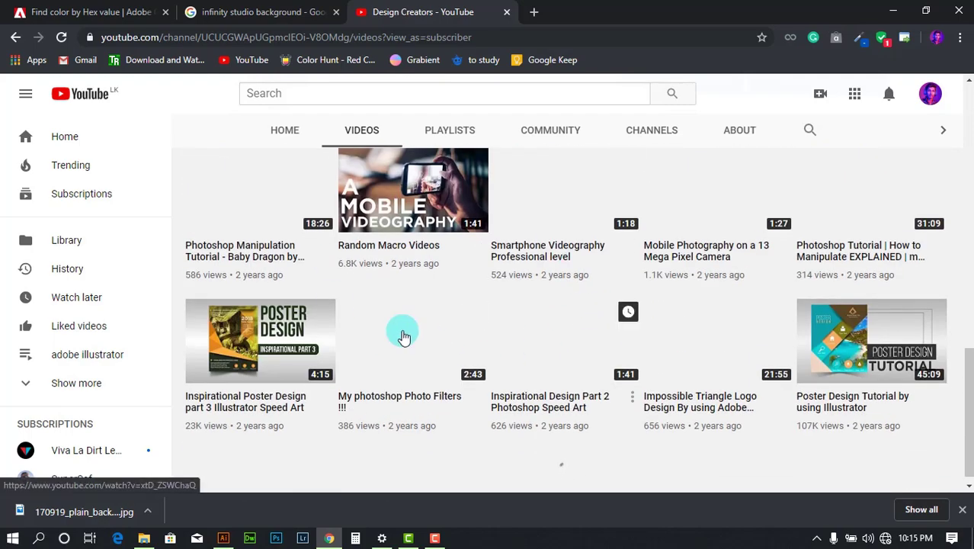
scroll(473, 314, up, 6)
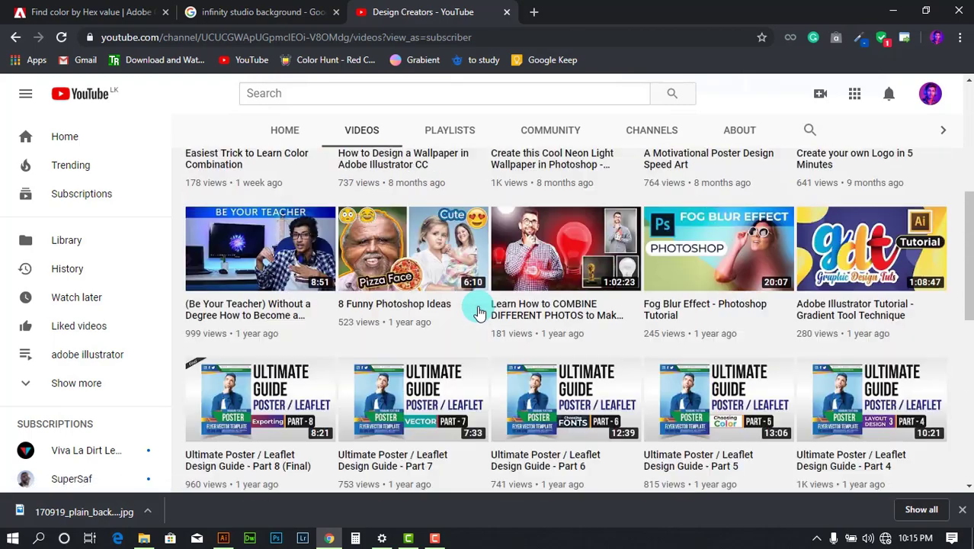
scroll(479, 312, up, 2)
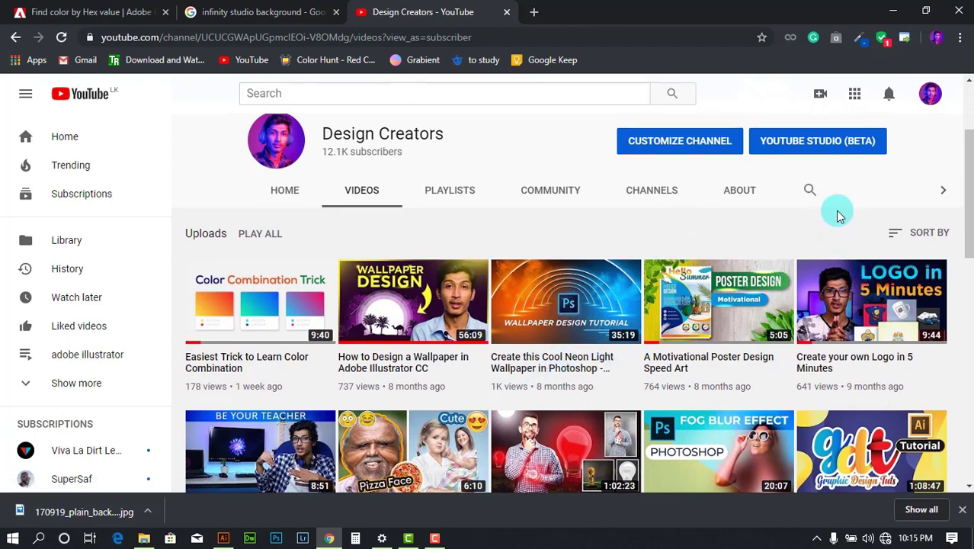
scroll(838, 216, down, 4)
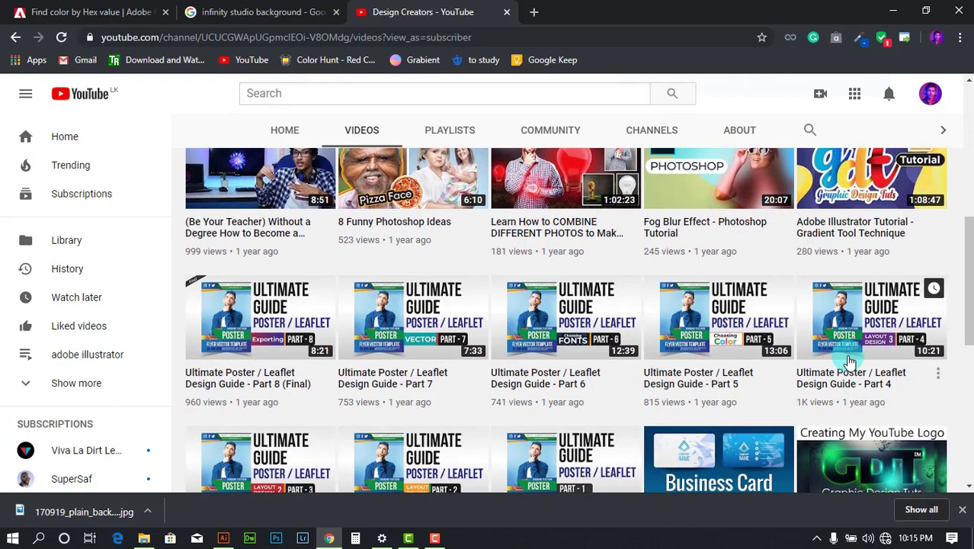
scroll(907, 283, up, 2)
scroll(907, 283, up, 1)
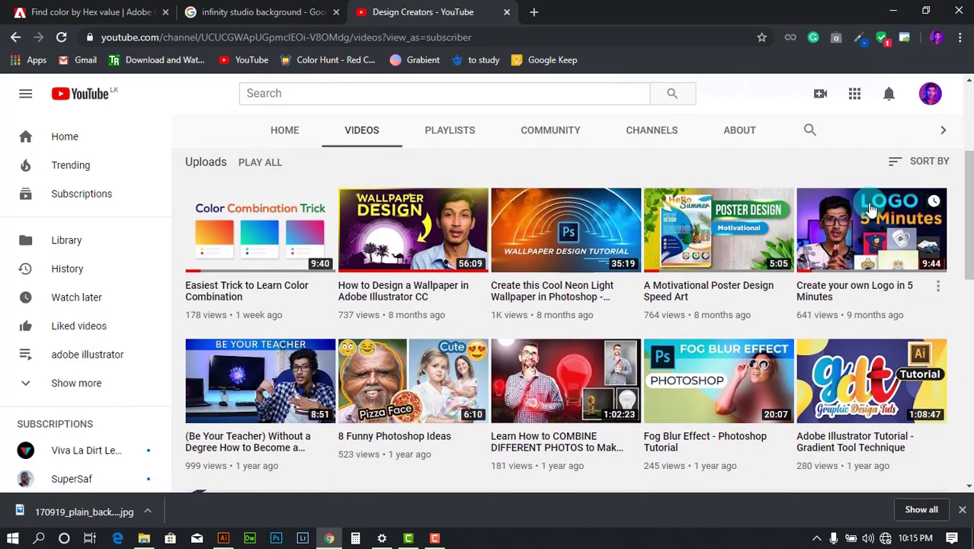
scroll(270, 289, down, 1)
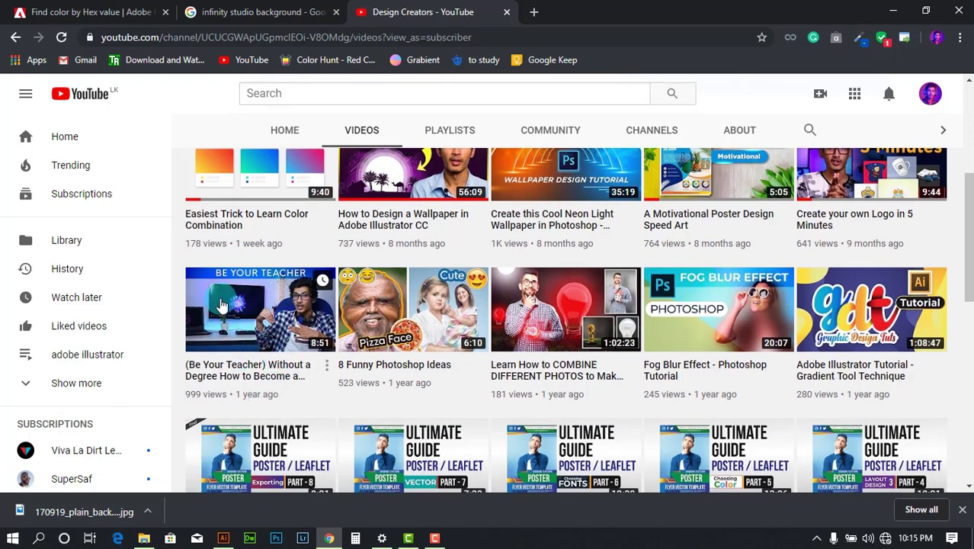
scroll(674, 291, up, 4)
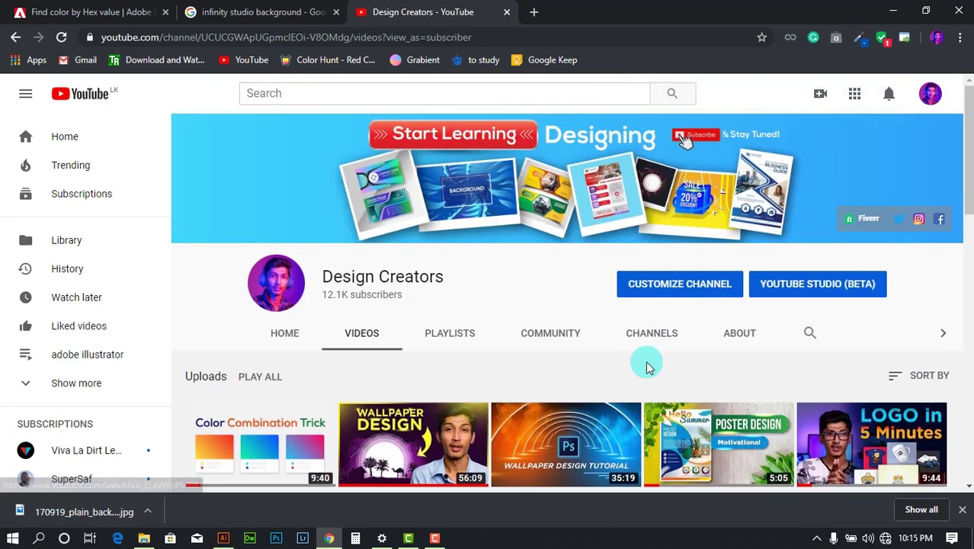